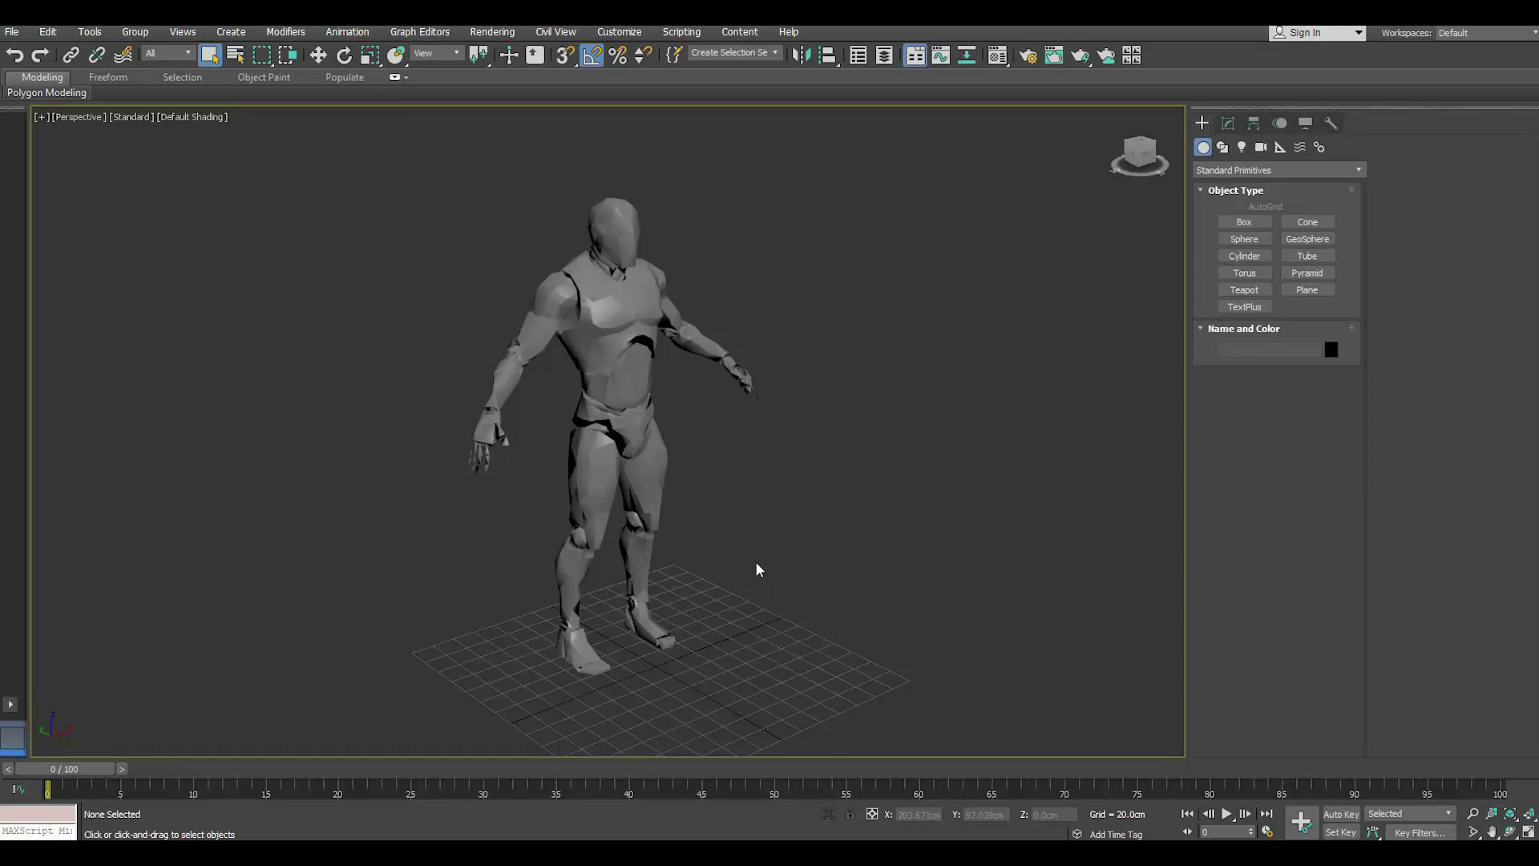
# - Switch to the front view and turn on grid snapping
pyautogui.press('f')
pyautogui.scroll(-5, 609, 570)
pyautogui.scroll(2, 557, 402)
pyautogui.scroll(2, 630, 427)
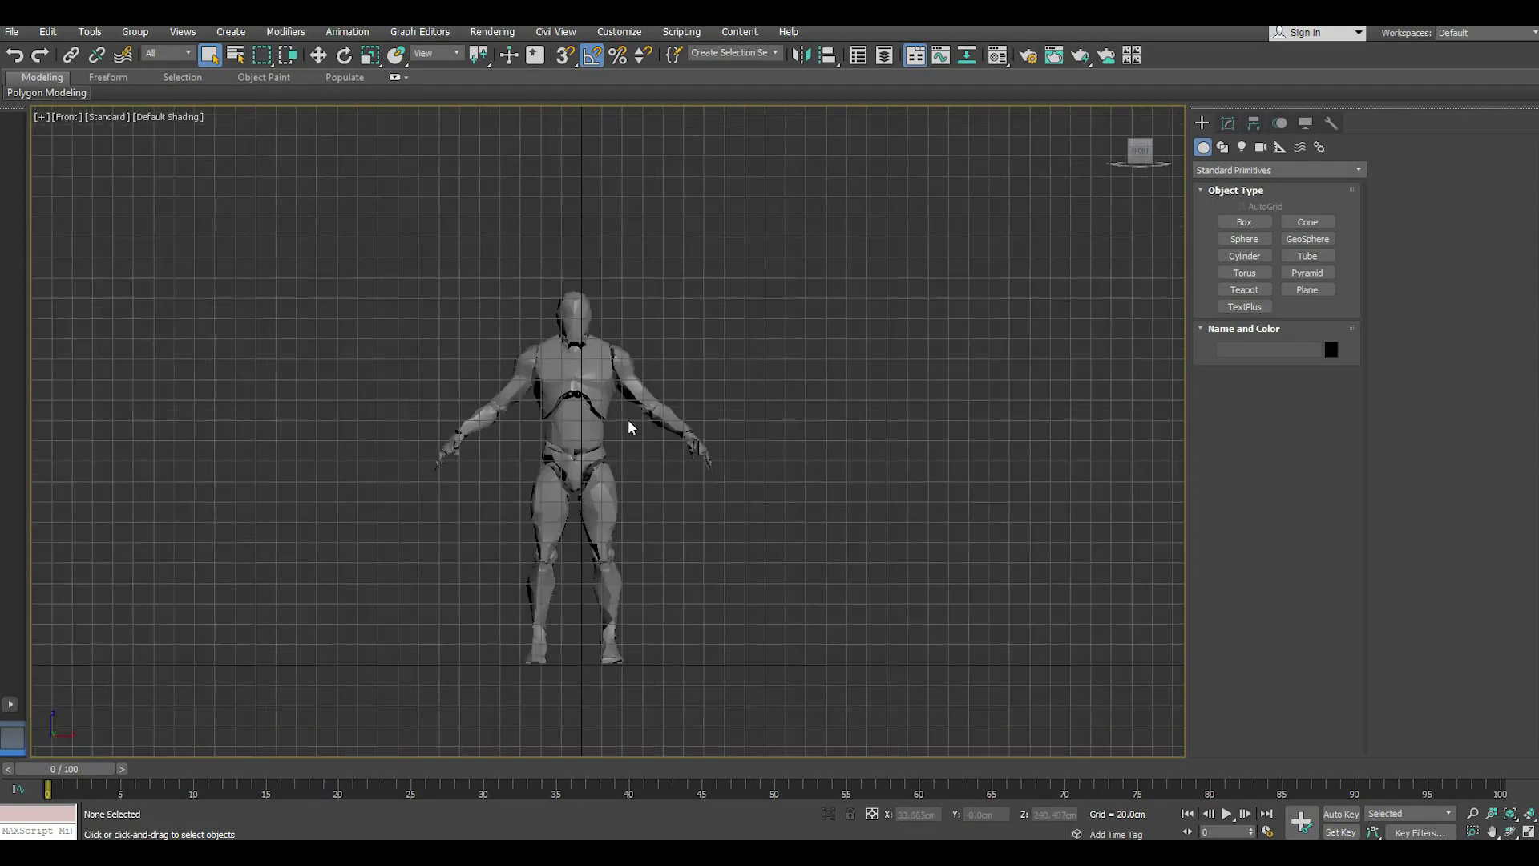
pyautogui.moveTo(649, 375); pyautogui.dragTo(647, 389, button='middle')
pyautogui.click(565, 54)
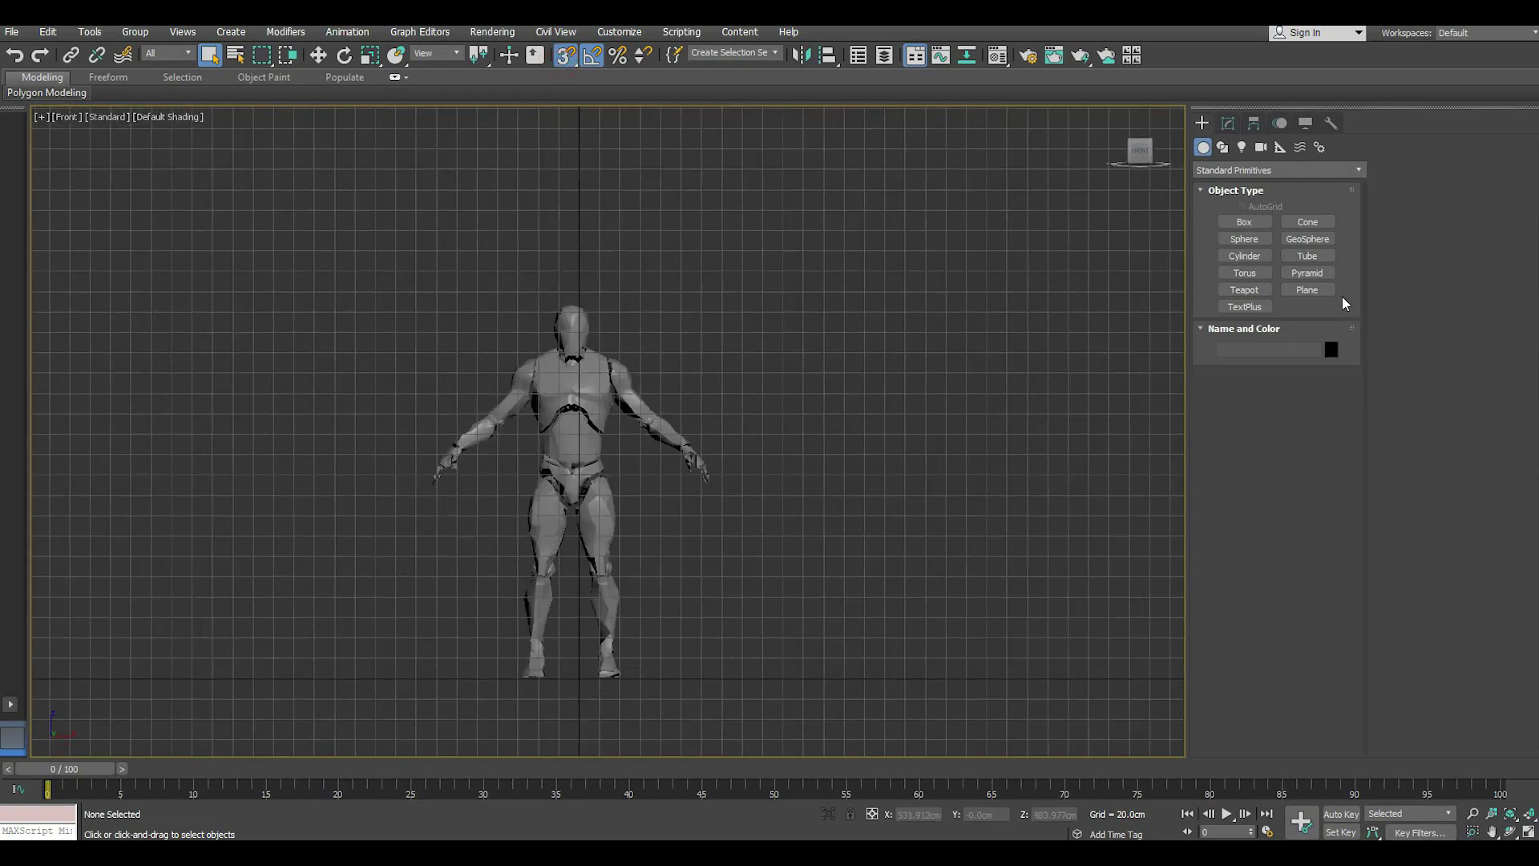
# - Draw an upright 500 by 540 cm plane from the character's feet and open its modifier settings
pyautogui.click(1315, 290)
pyautogui.moveTo(649, 636); pyautogui.dragTo(594, 626, button='middle')
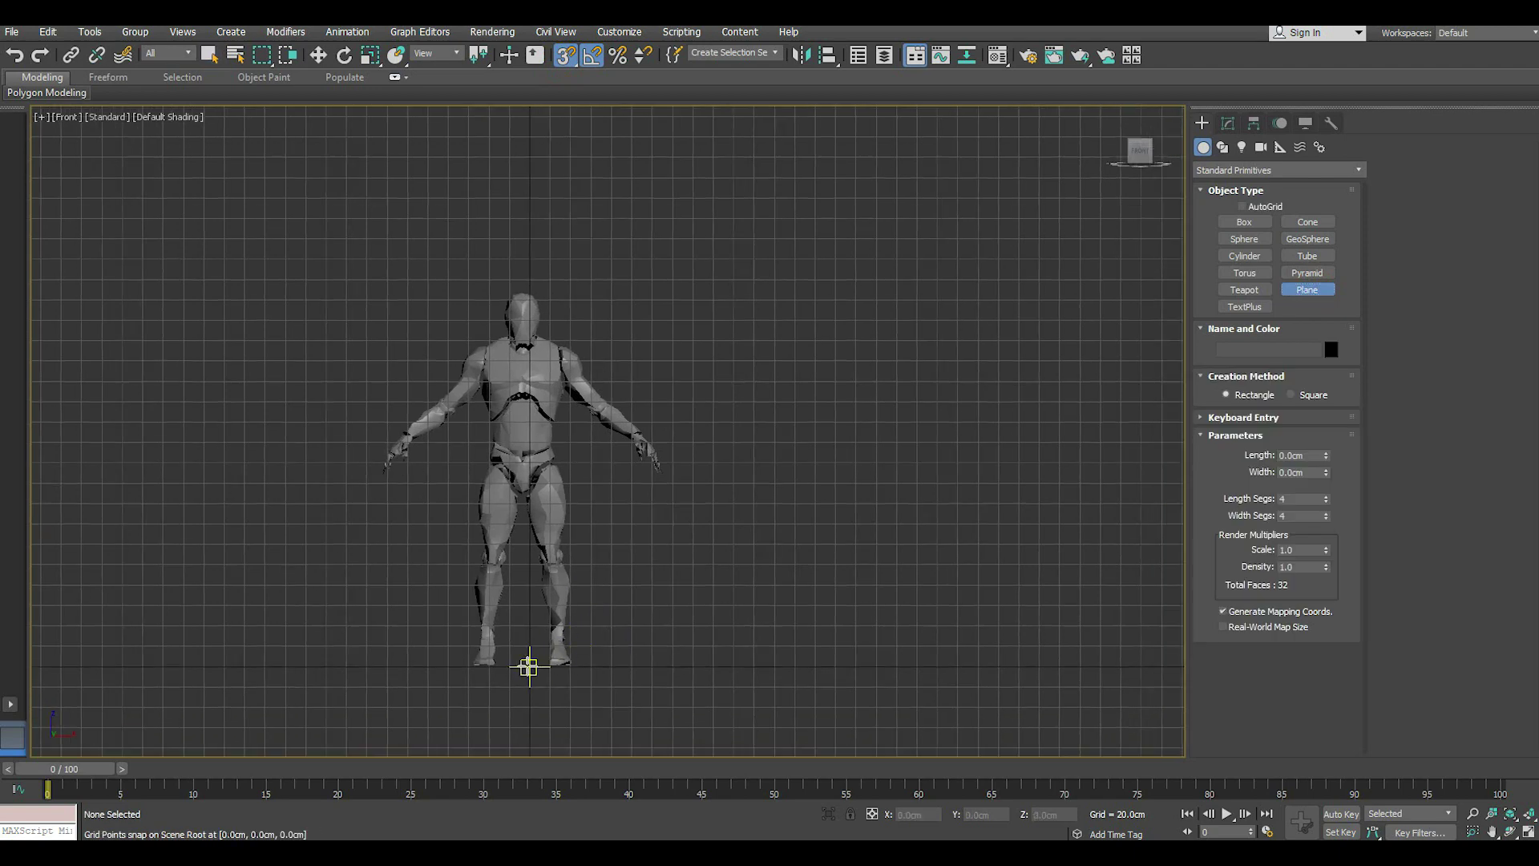
pyautogui.moveTo(528, 666)
pyautogui.mouseDown()
pyautogui.moveTo(931, 179)
pyautogui.moveTo(1032, 112)
pyautogui.mouseUp()
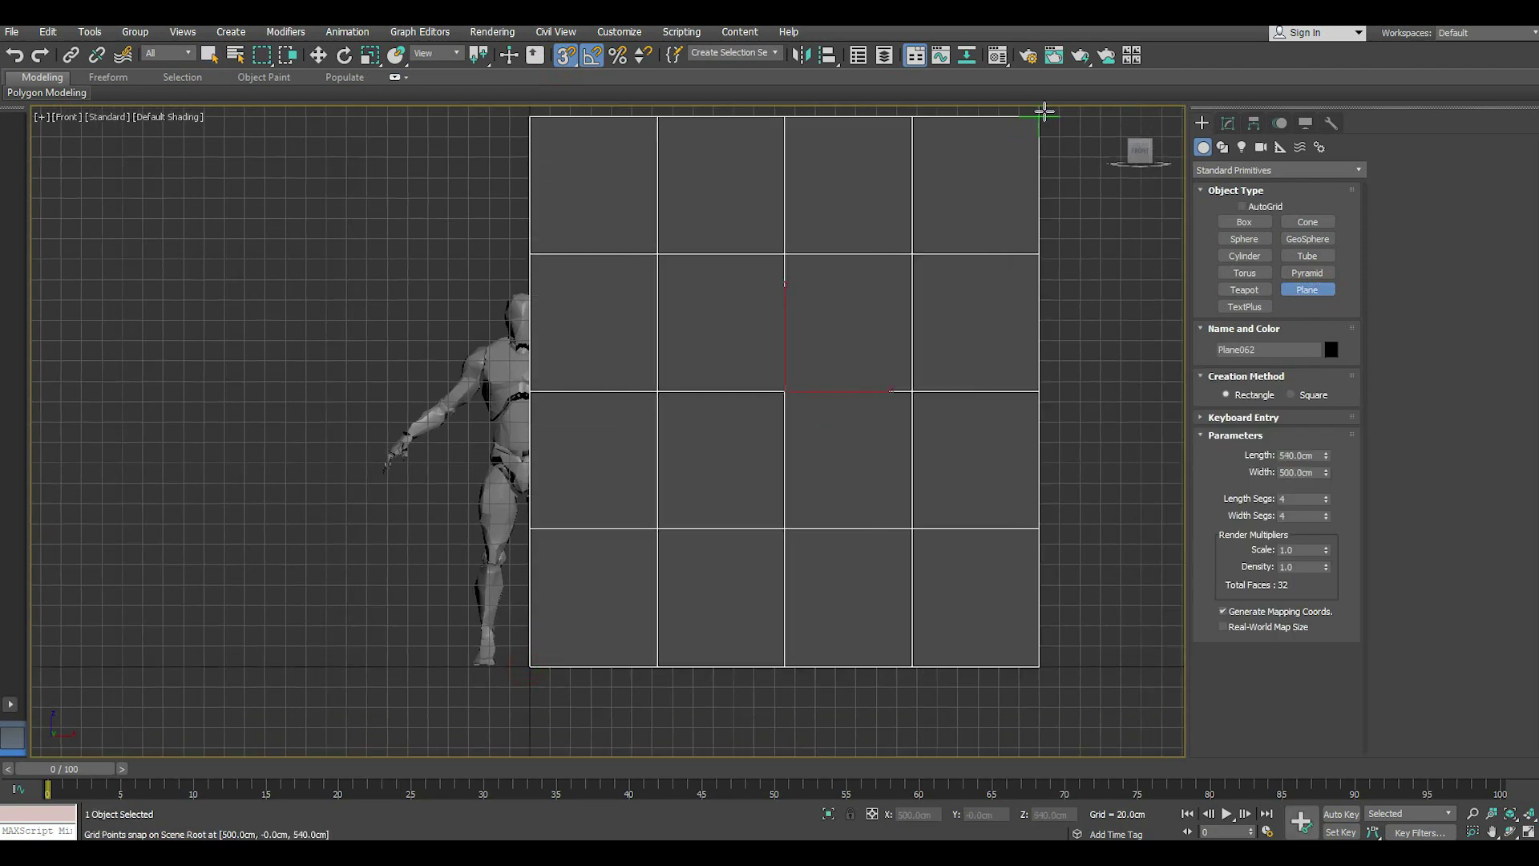
pyautogui.moveTo(1078, 258); pyautogui.dragTo(971, 313, button='middle')
pyautogui.scroll(-2, 796, 432)
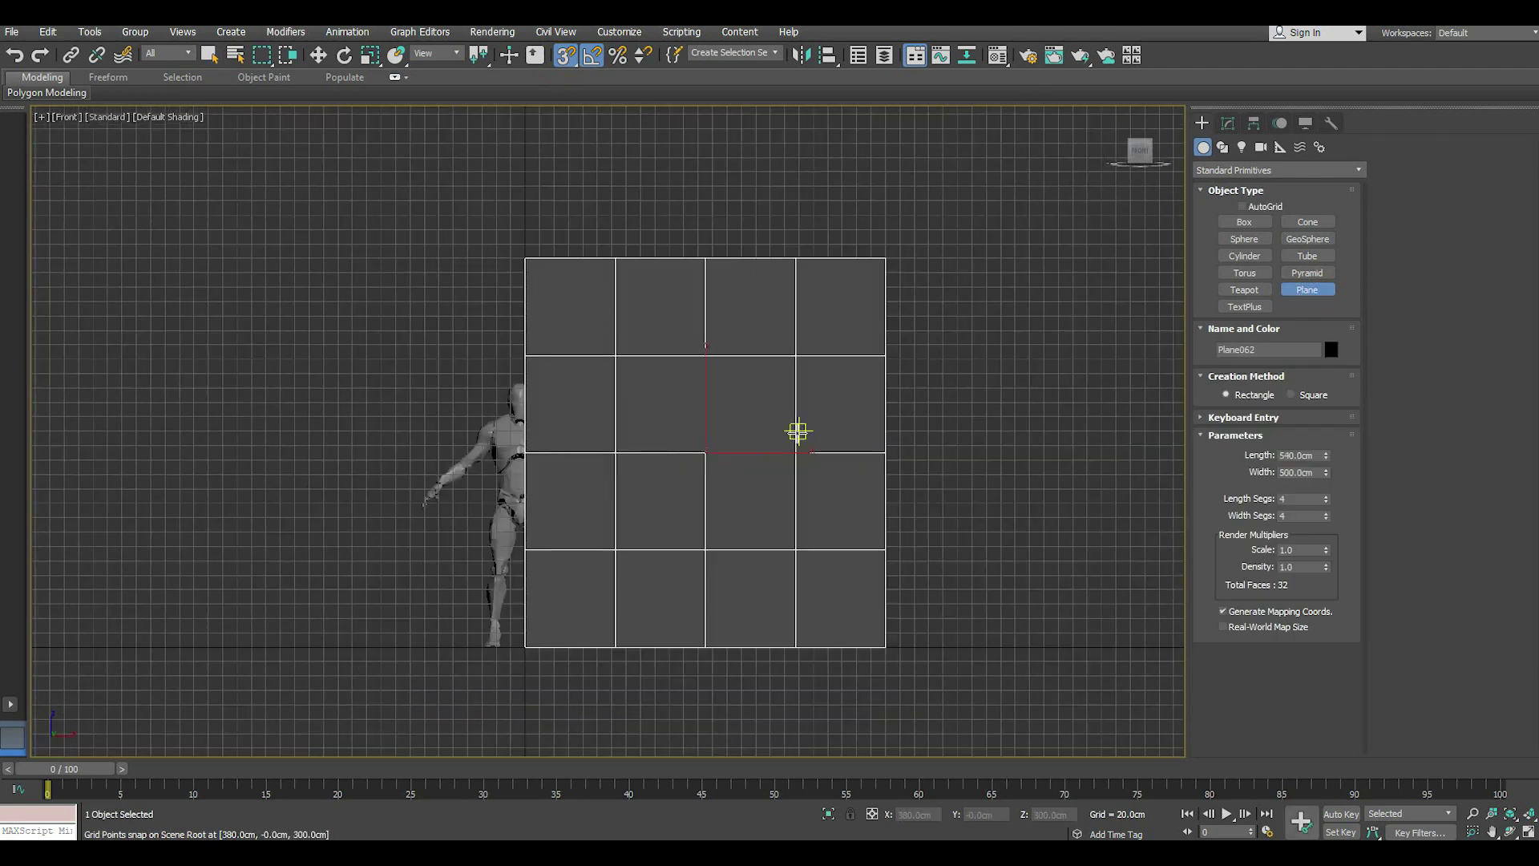
pyautogui.rightClick(686, 453)
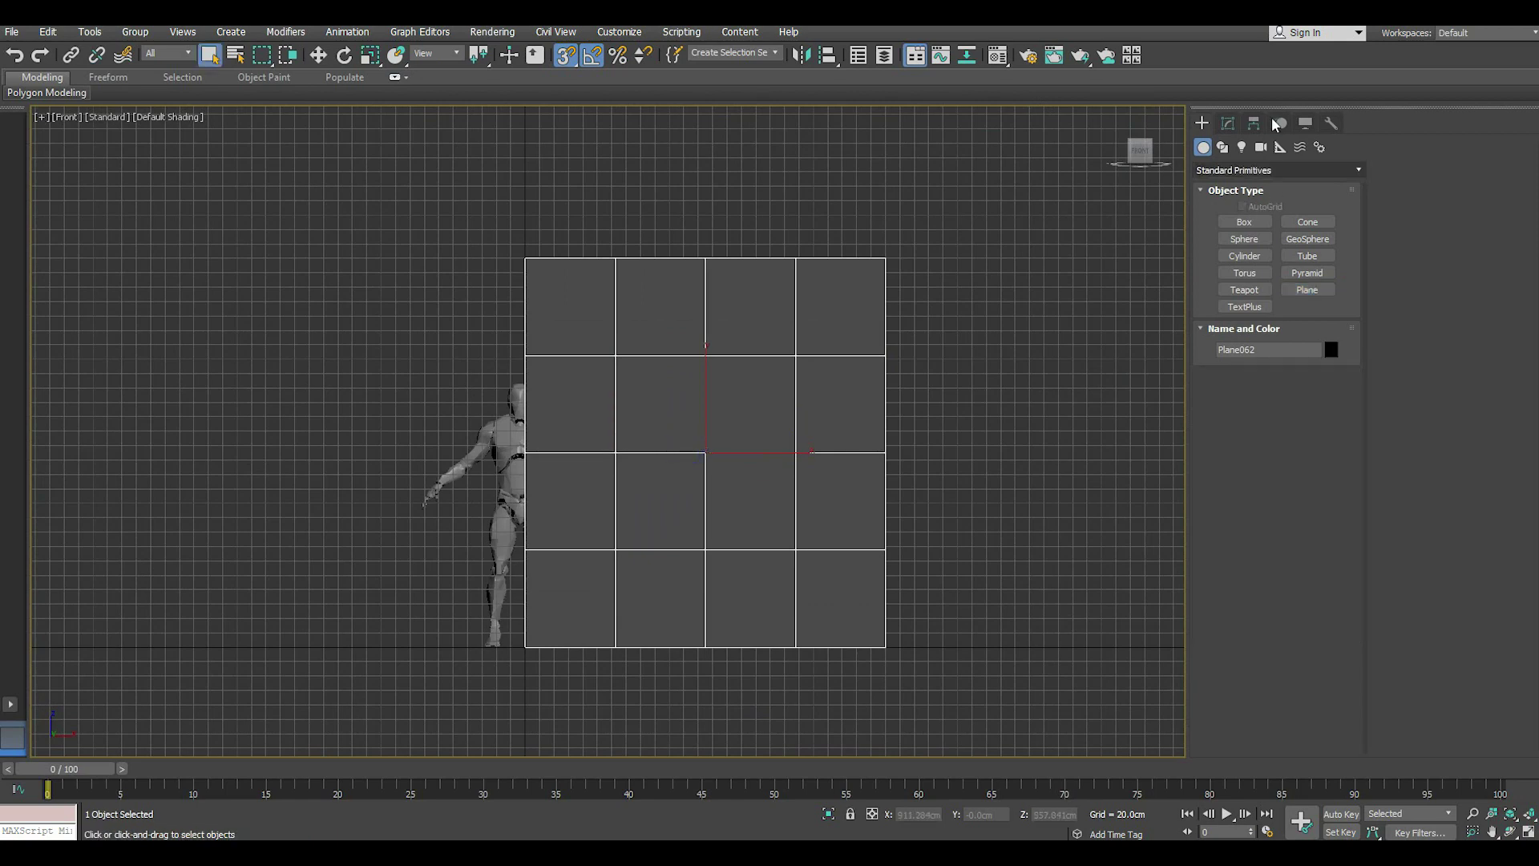
pyautogui.click(1227, 123)
pyautogui.scroll(2, 751, 392)
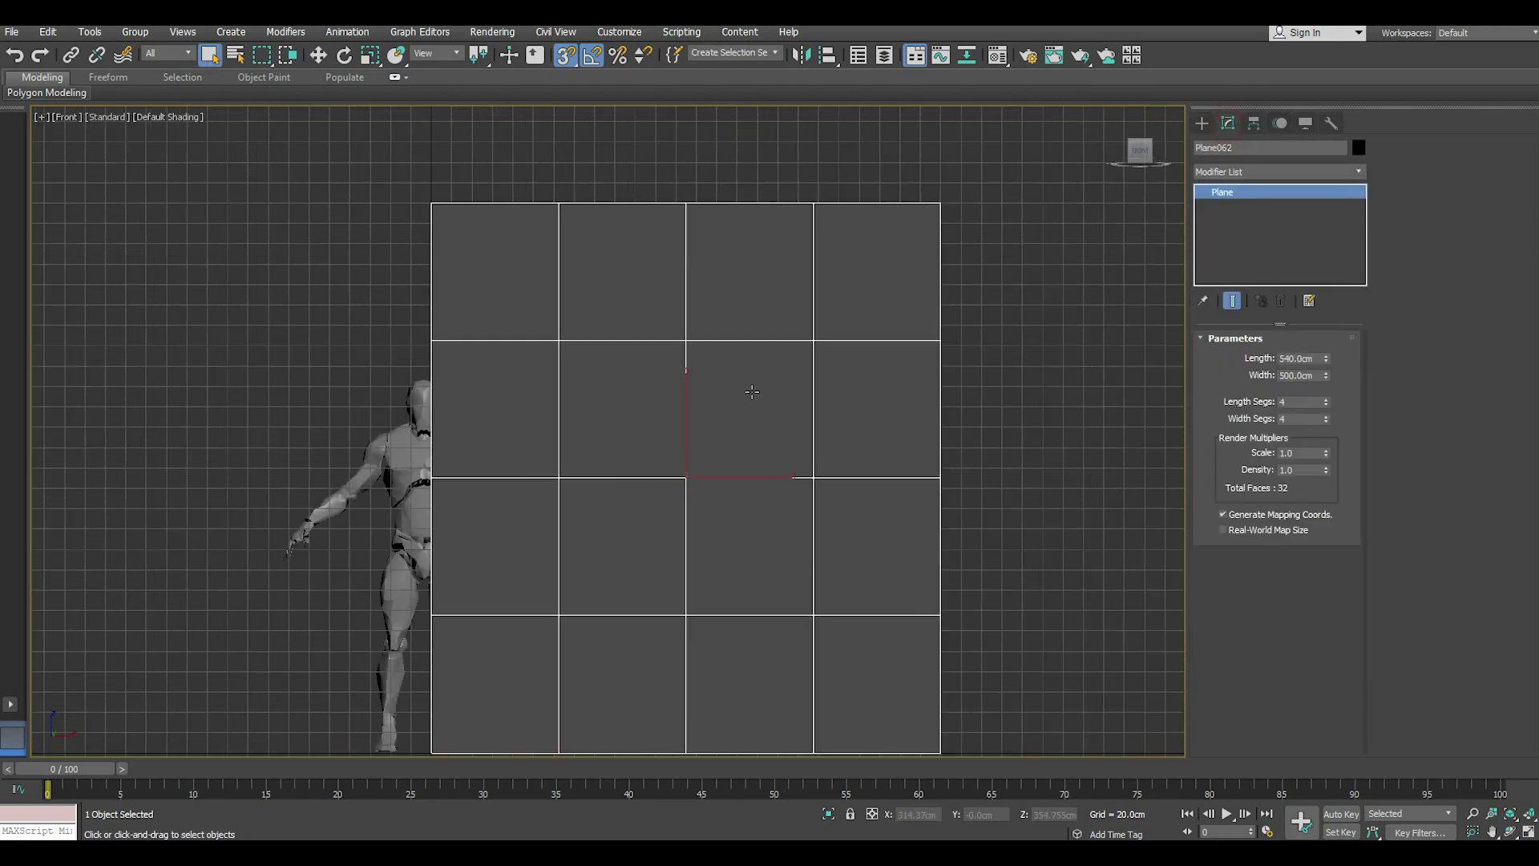
# - Apply the Rock material to the plane, rename it Lab, and close the Material Editor
pyautogui.click(997, 54)
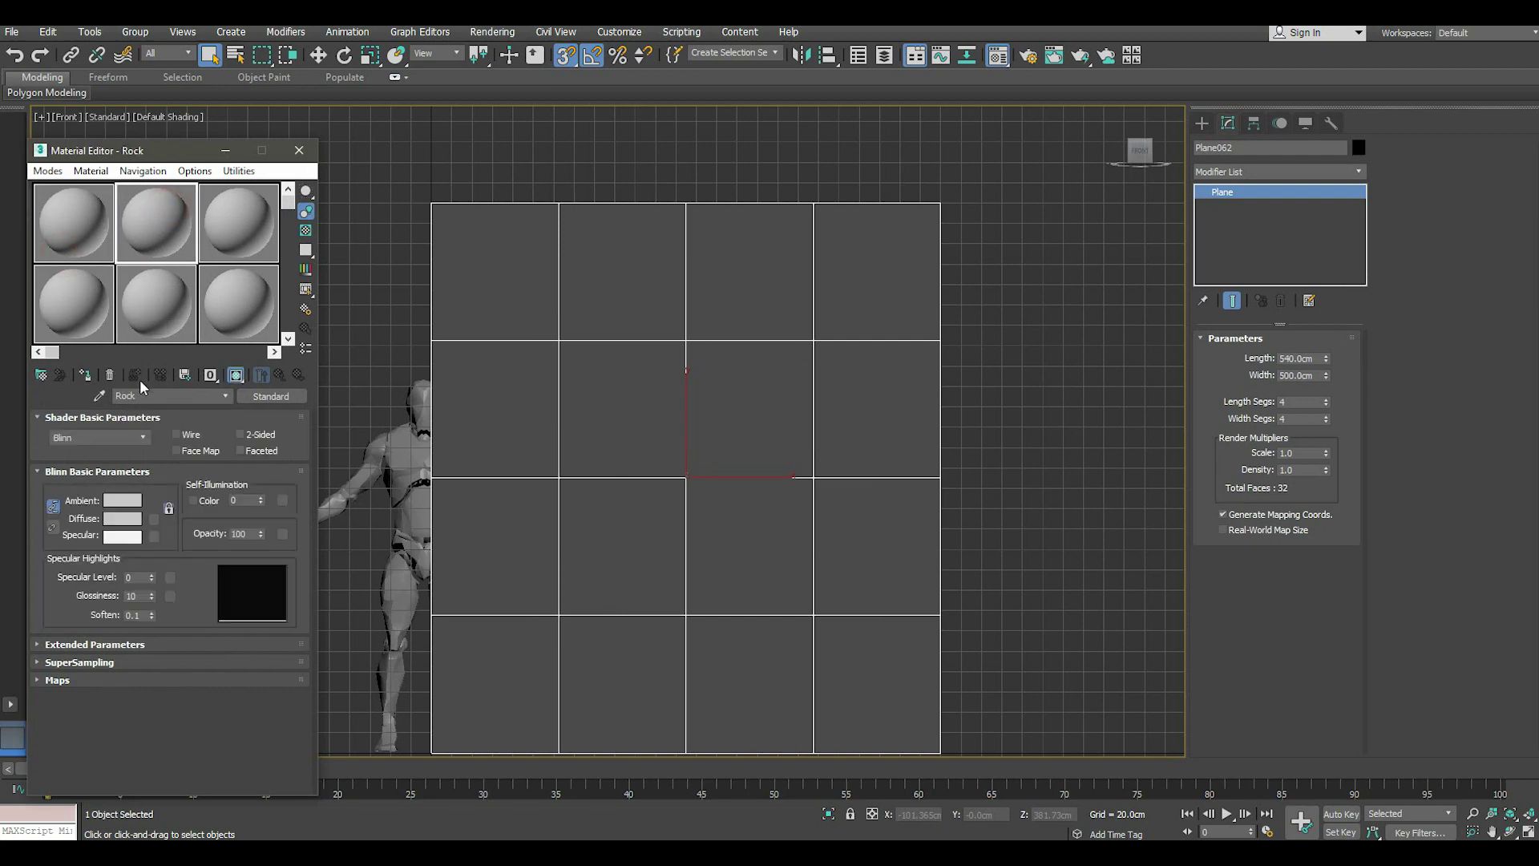
pyautogui.click(86, 376)
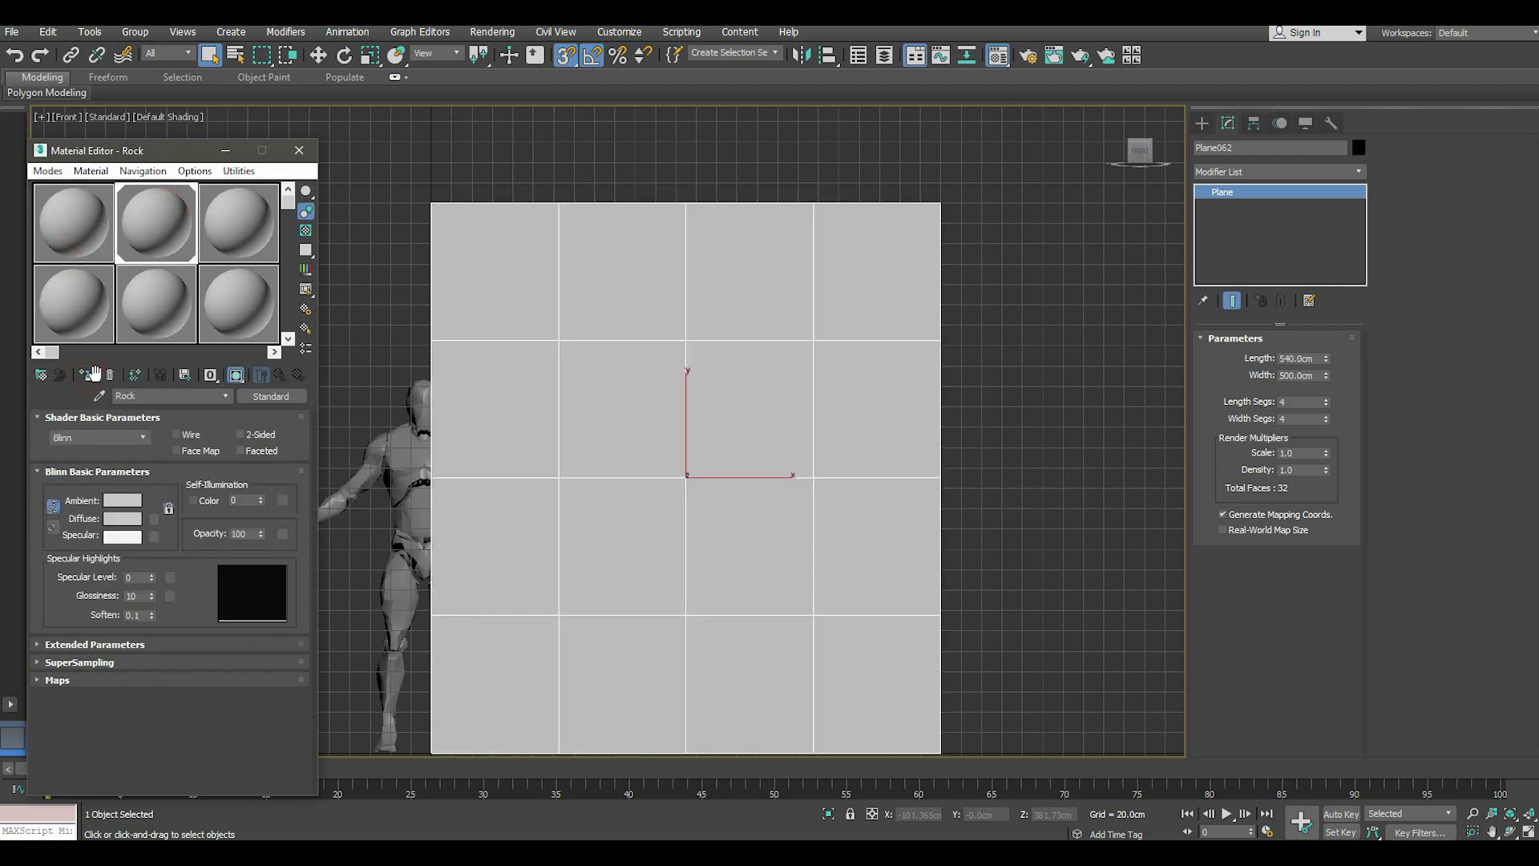
pyautogui.click(141, 392)
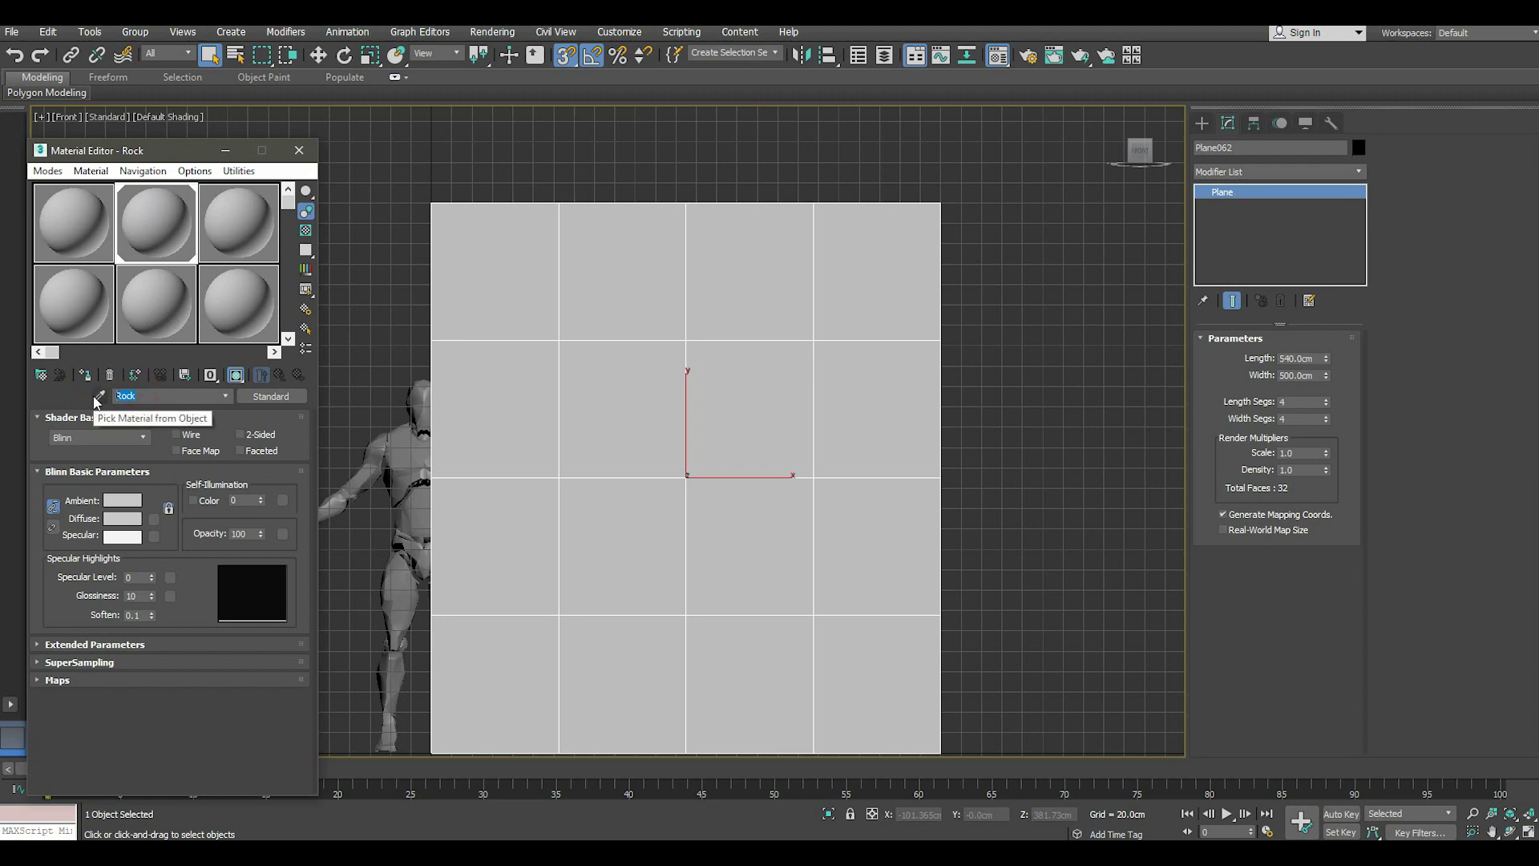
pyautogui.write('Lab')
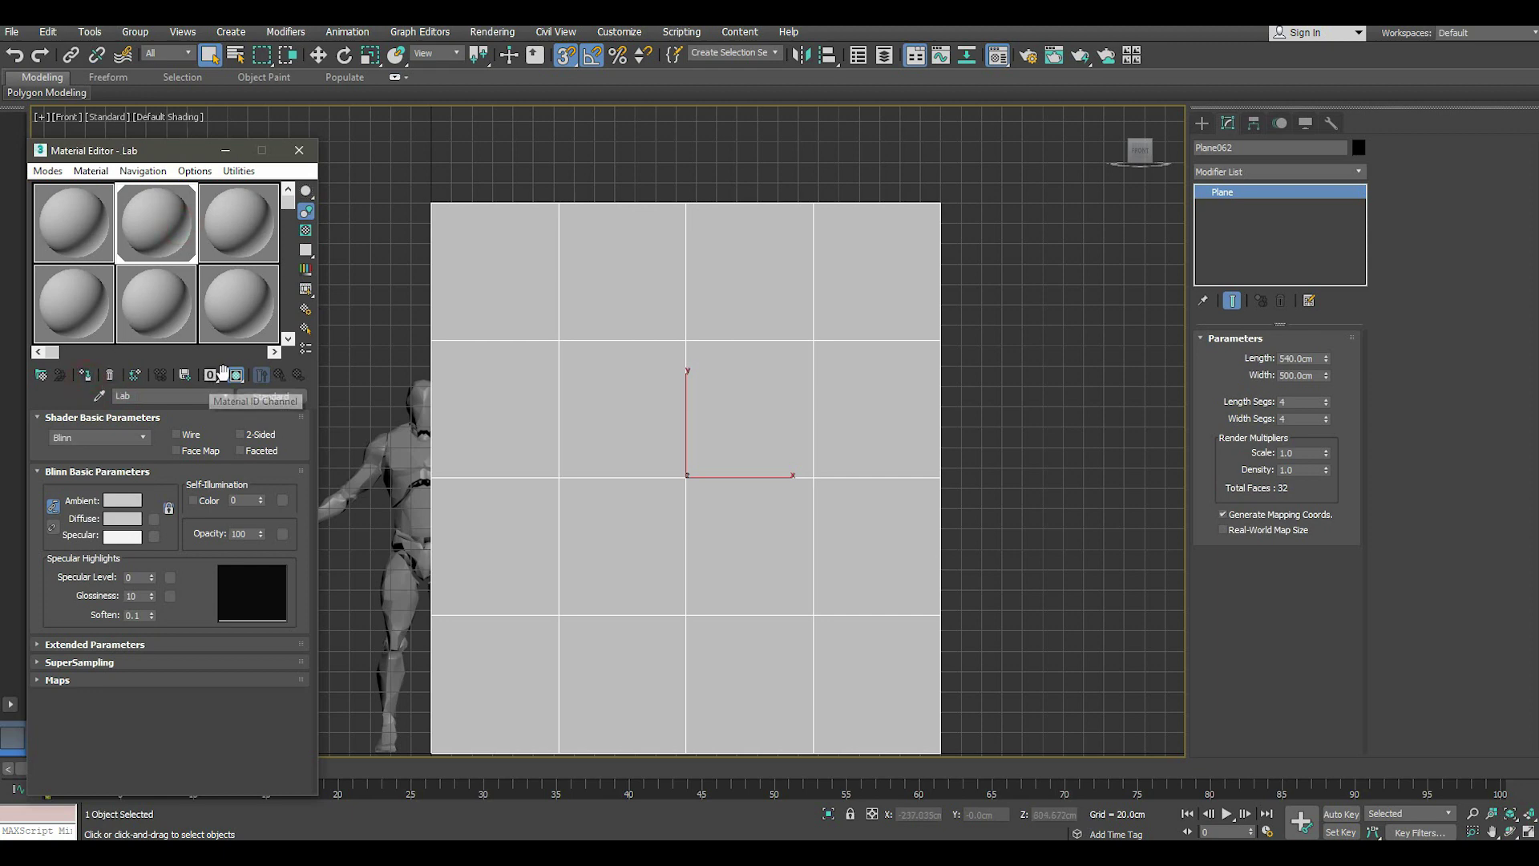
pyautogui.click(298, 153)
# - Reduce the plane to 1 length and width segment and convert it to an Editable Poly
pyautogui.press('w')
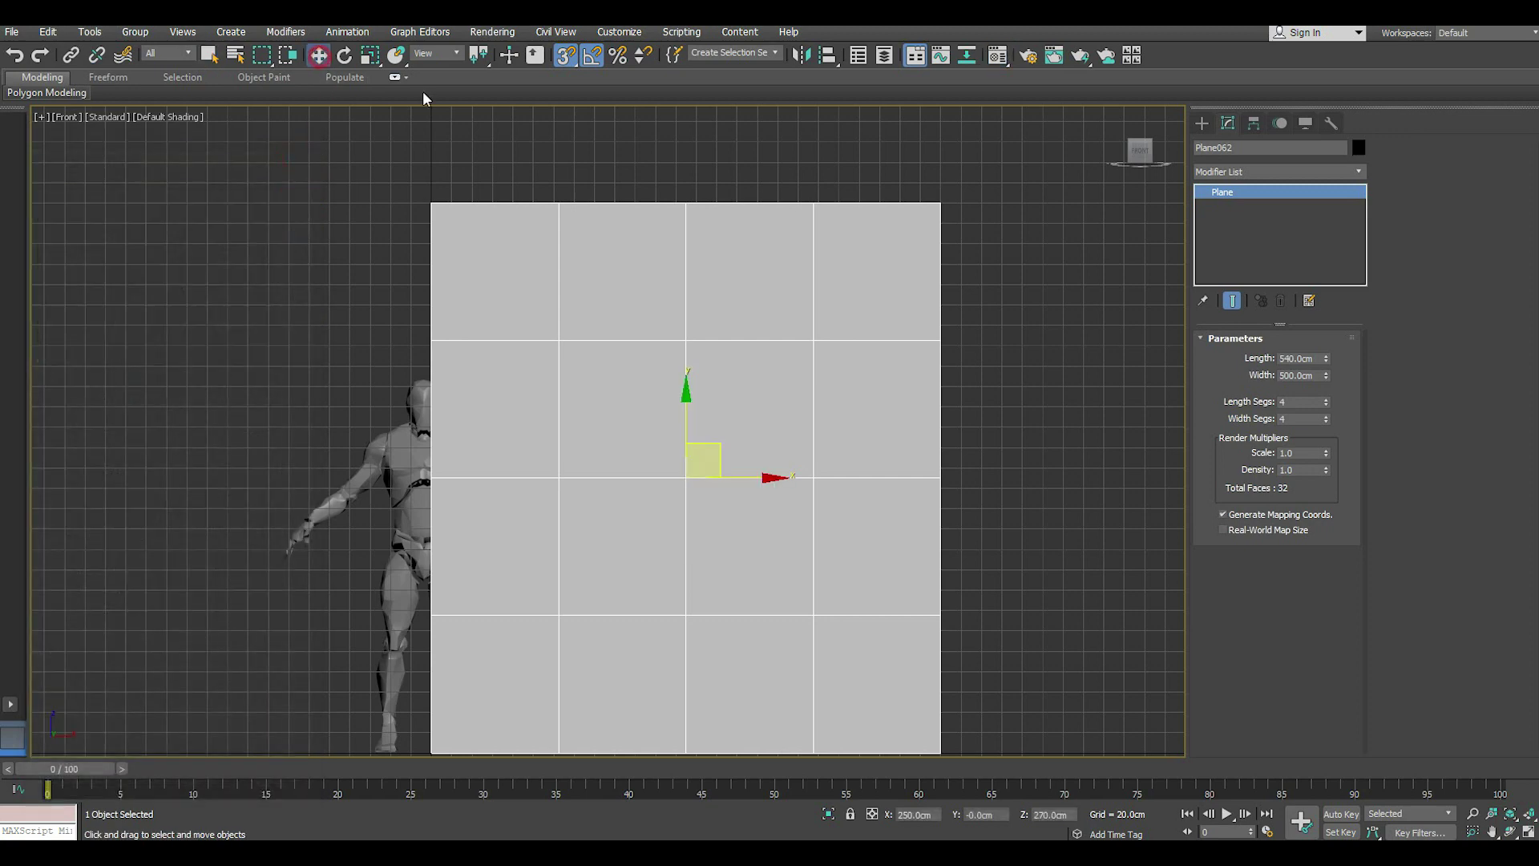
pyautogui.moveTo(1326, 402); pyautogui.dragTo(1330, 475)
pyautogui.rightClick(1280, 241)
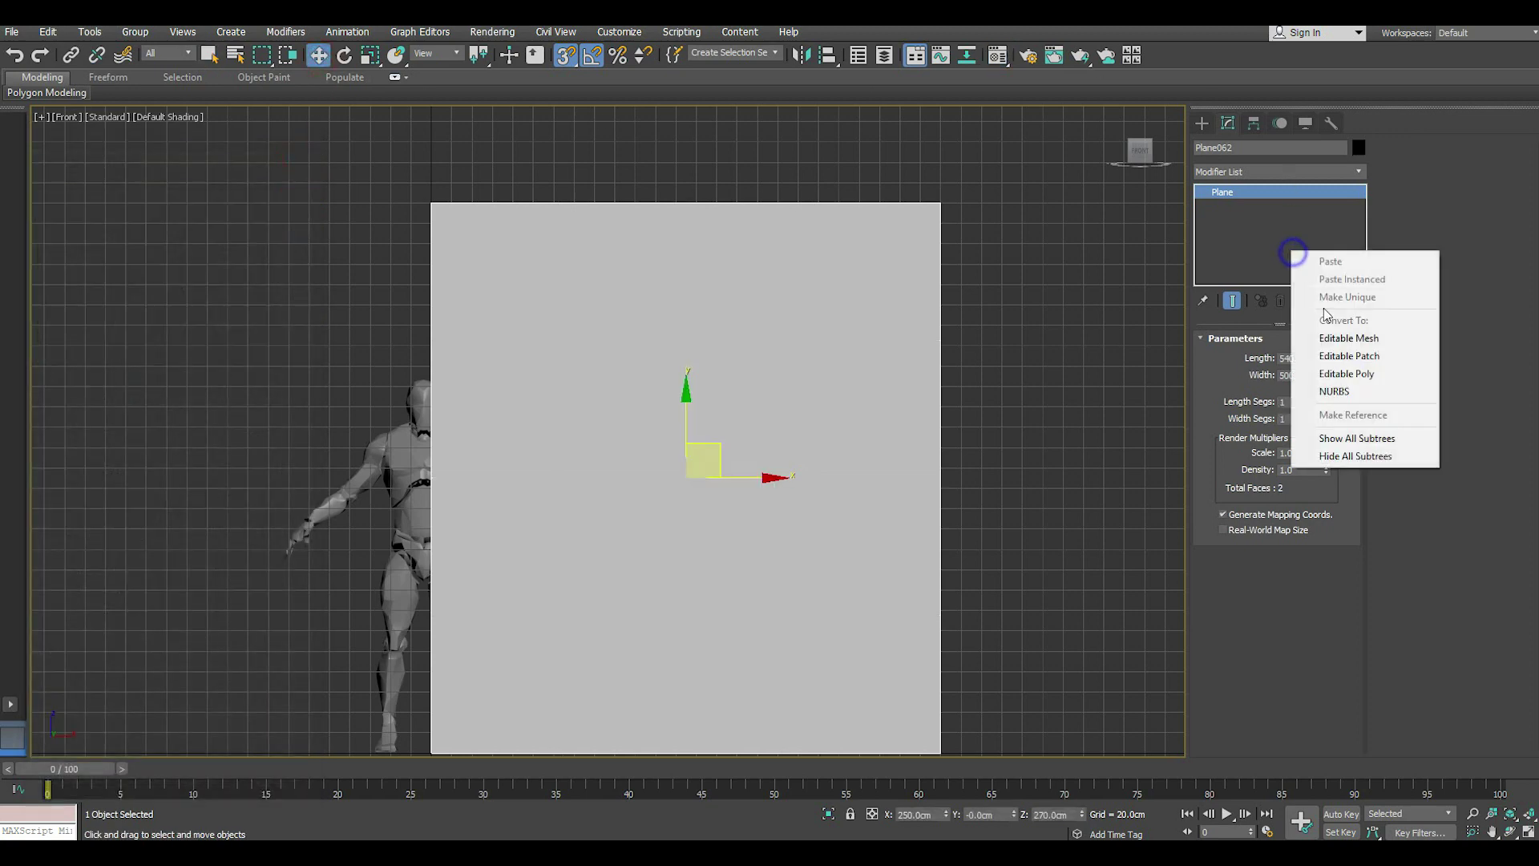
pyautogui.click(1340, 369)
pyautogui.scroll(-2, 721, 508)
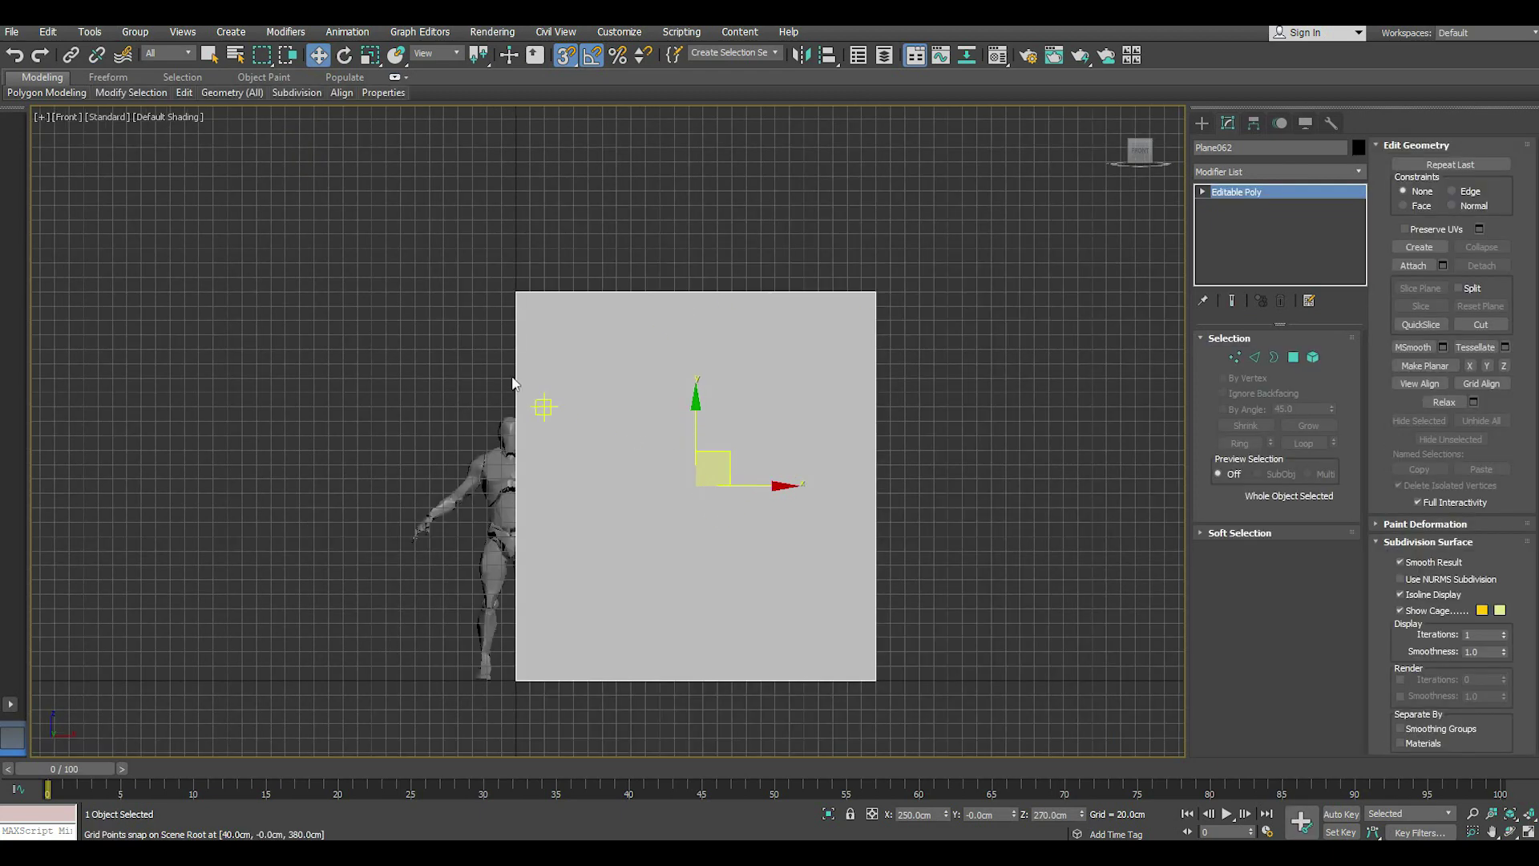
# - Turn off grid snapping and show edged faces in the front viewport
pyautogui.click(566, 55)
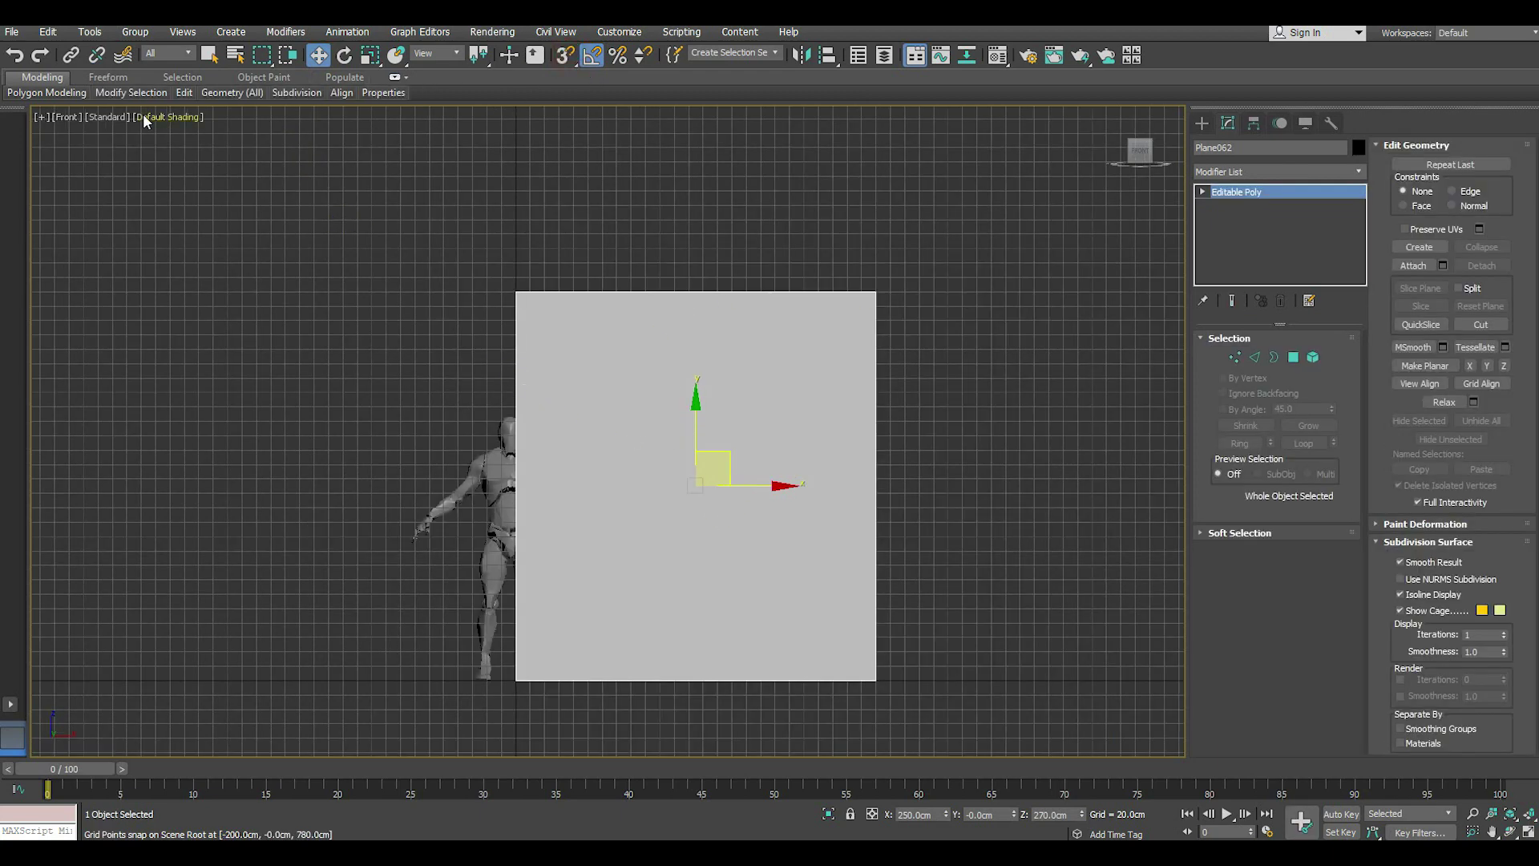
pyautogui.click(168, 117)
pyautogui.click(202, 280)
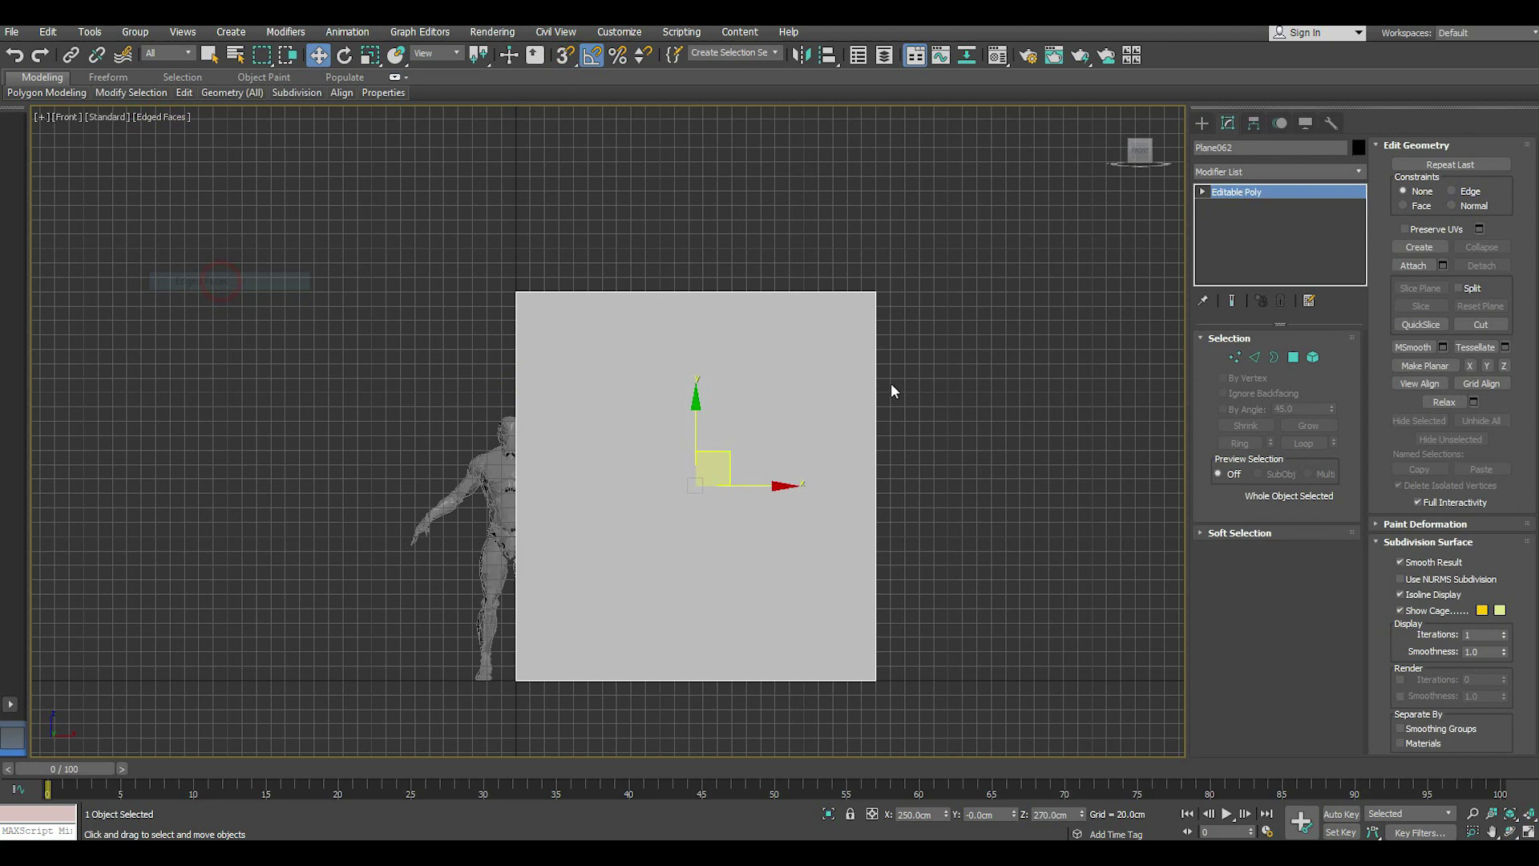
# - Raise the plane's top vertices and push its right-edge vertices out about 180 cm
pyautogui.click(1235, 357)
pyautogui.moveTo(459, 283)
pyautogui.mouseDown()
pyautogui.moveTo(830, 333)
pyautogui.moveTo(1000, 386)
pyautogui.mouseUp()
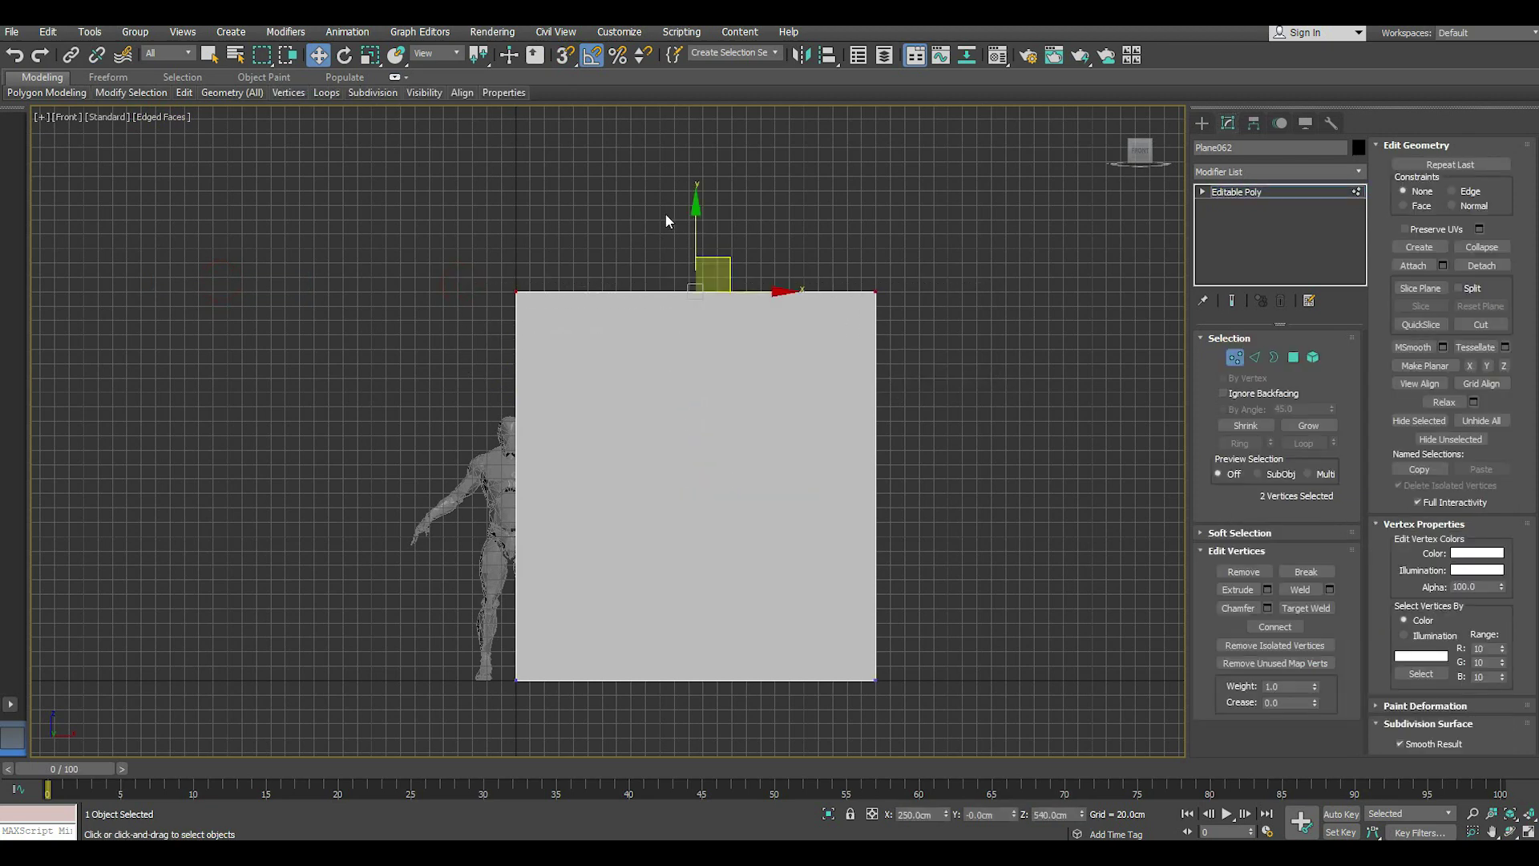
pyautogui.moveTo(696, 200); pyautogui.dragTo(669, 114)
pyautogui.moveTo(805, 158); pyautogui.dragTo(1071, 834)
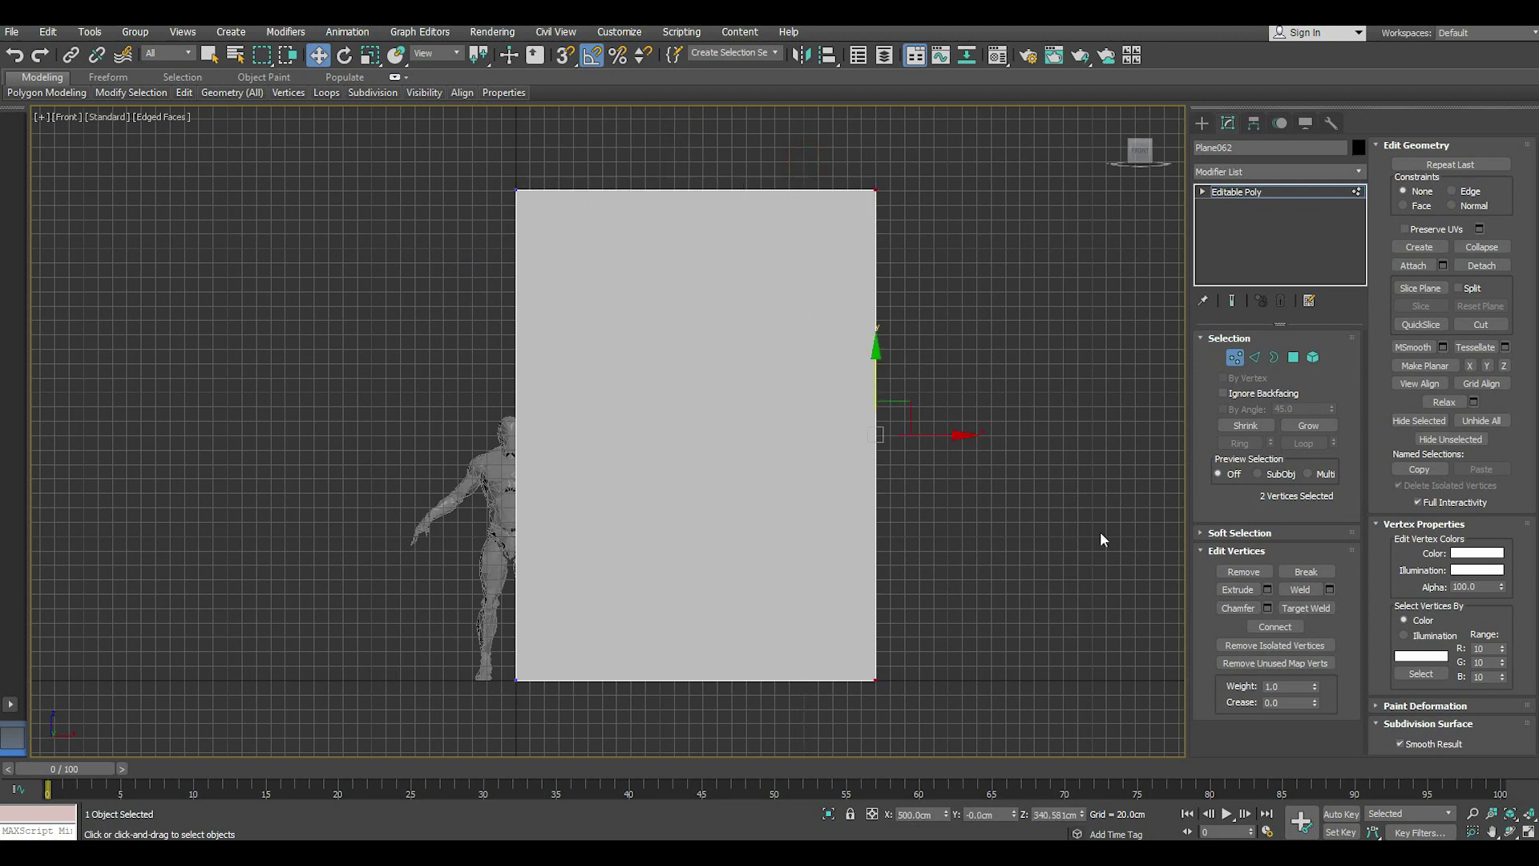
pyautogui.moveTo(951, 435); pyautogui.dragTo(1081, 414)
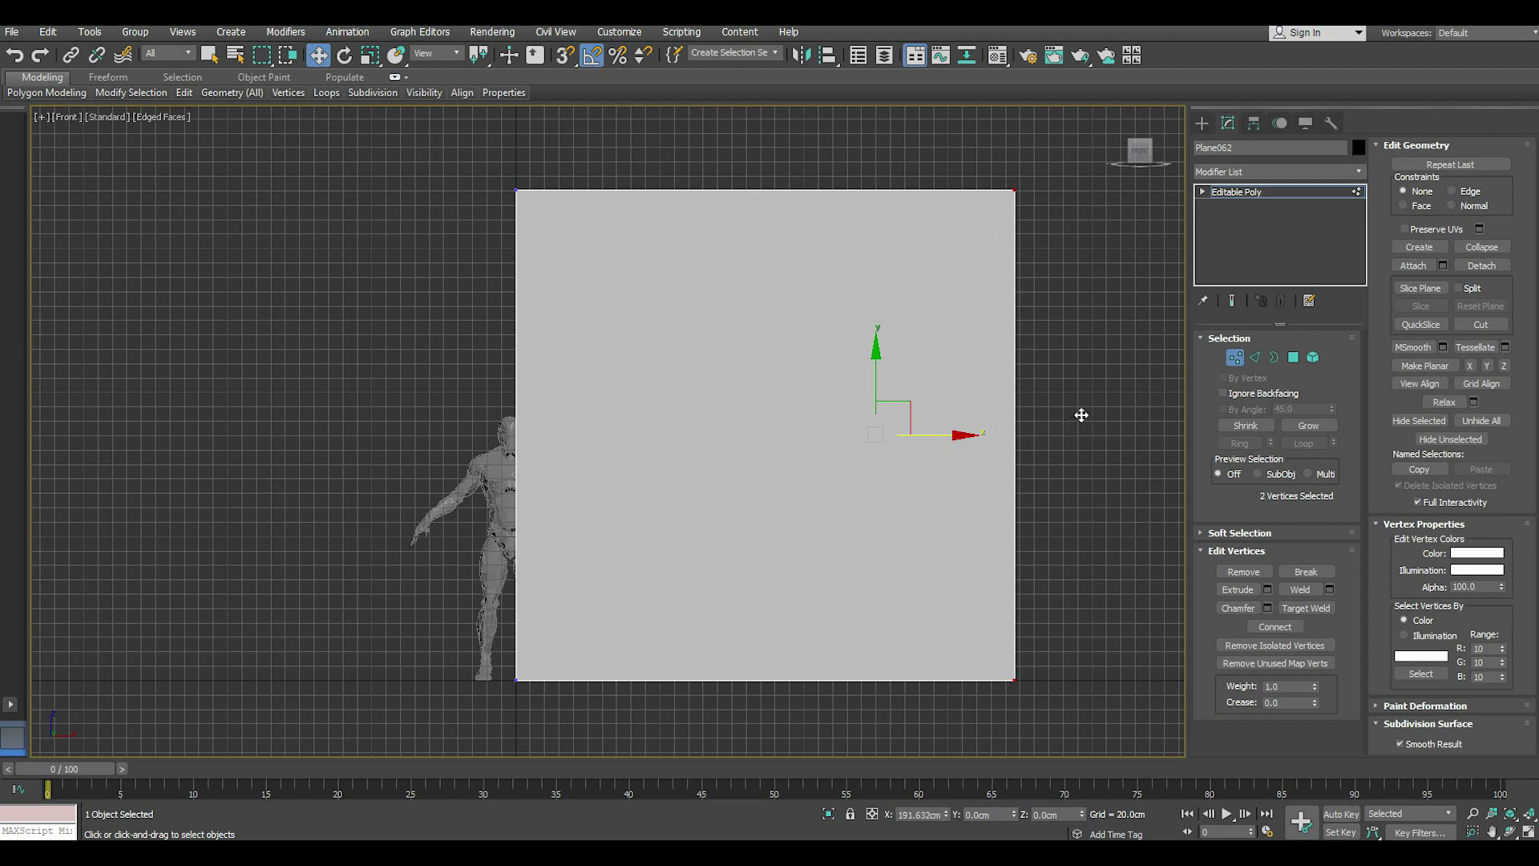
# - Switch to an angled perspective view and return to object-level editing
pyautogui.press('p')
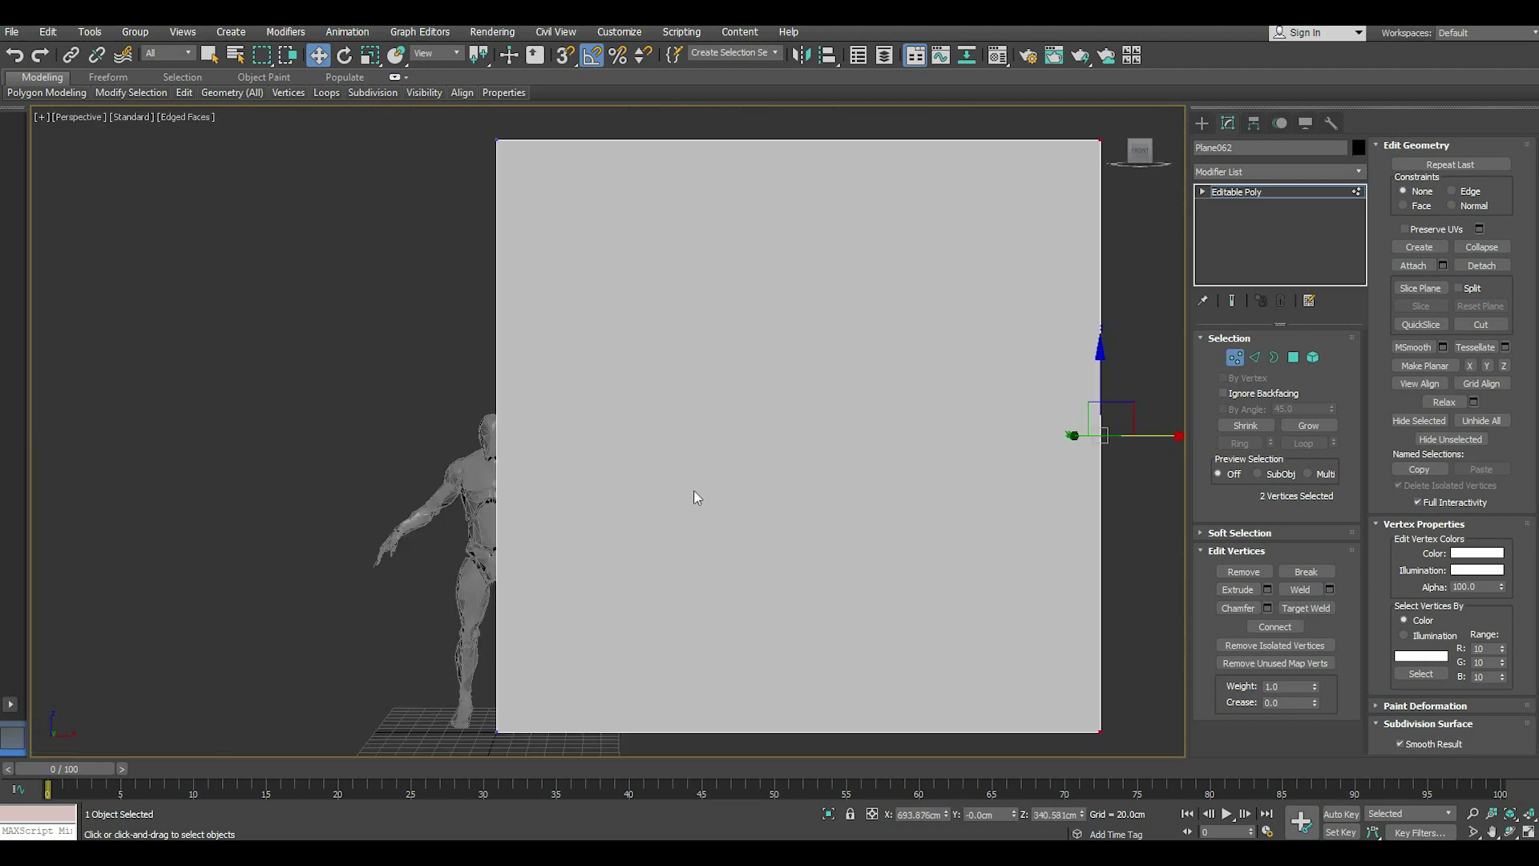
pyautogui.moveTo(694, 498)
pyautogui.keyDown('alt'); pyautogui.mouseDown(button='middle')
pyautogui.moveTo(729, 521)
pyautogui.moveTo(659, 509)
pyautogui.mouseUp(button='middle'); pyautogui.keyUp('alt')
pyautogui.scroll(-3, 659, 509)
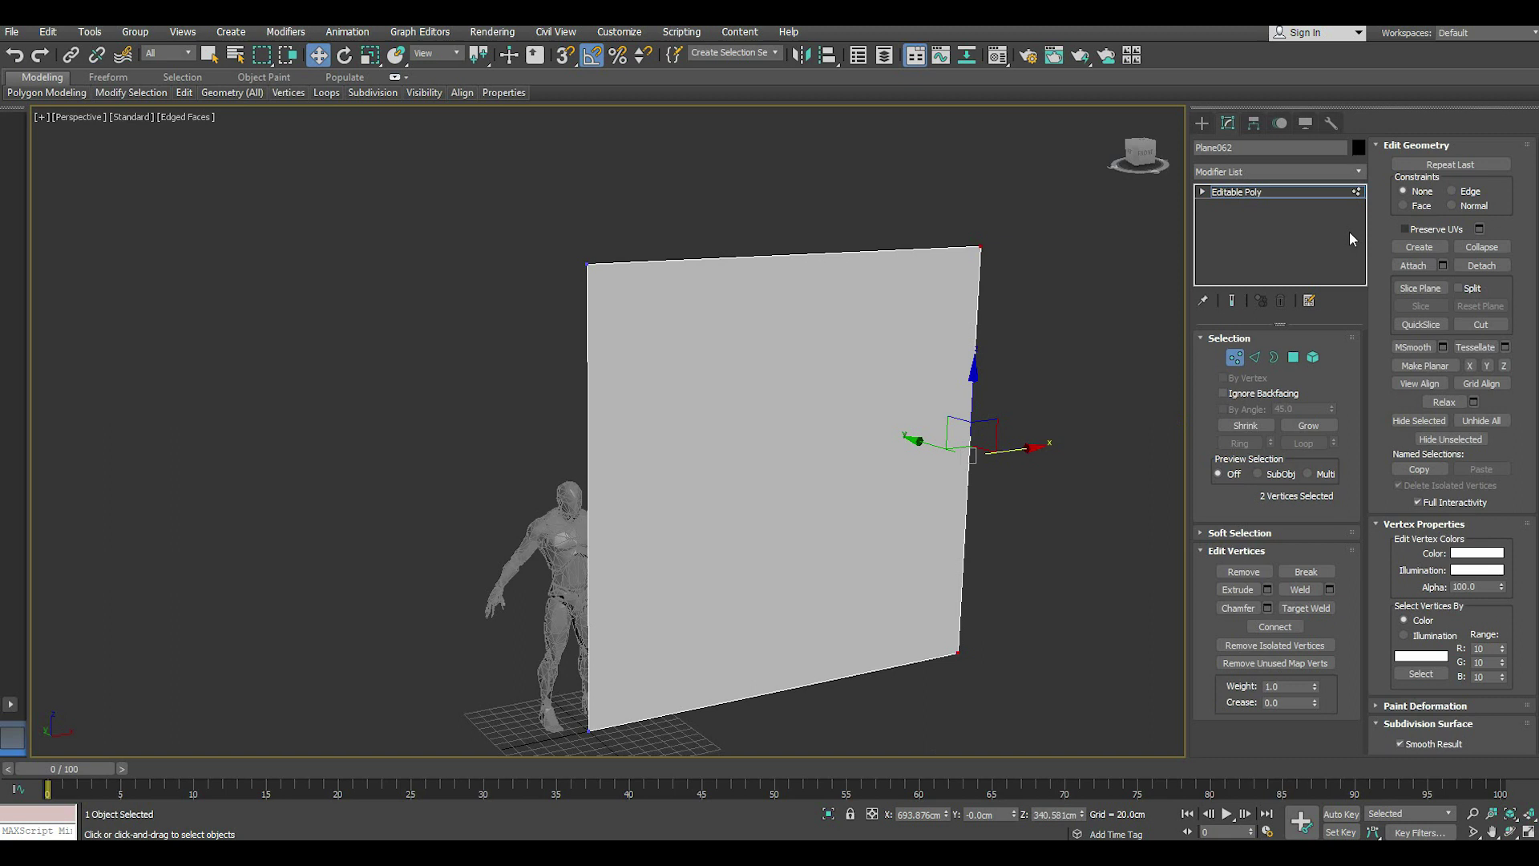
pyautogui.click(1243, 192)
# - Clone the plane to the right as Plane063, hide the copy, and reselect the original
pyautogui.keyDown('shift'); pyautogui.moveTo(783, 522); pyautogui.dragTo(1031, 539); pyautogui.keyUp('shift')
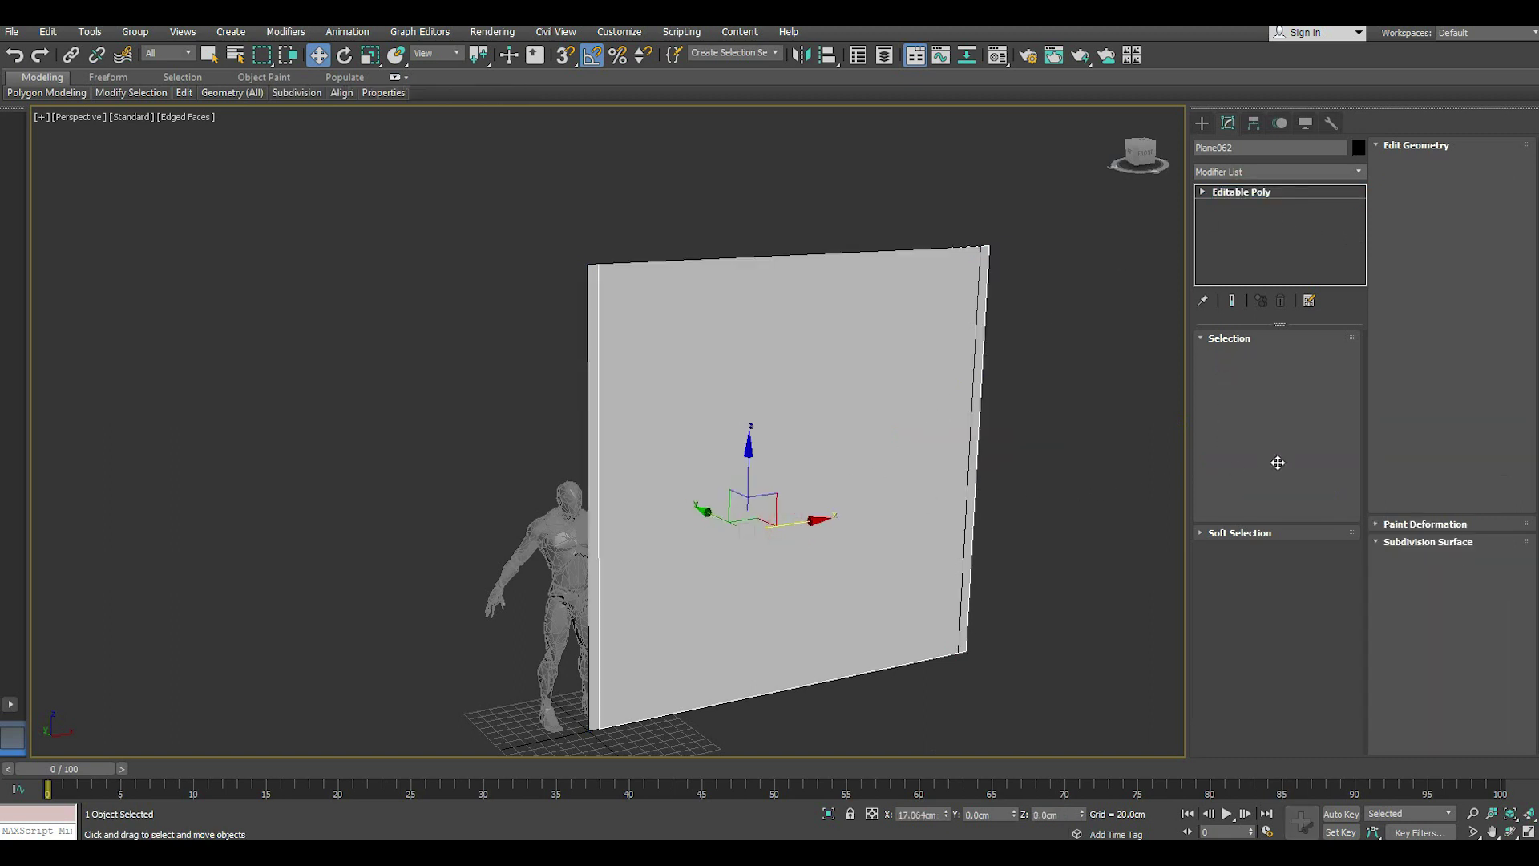
pyautogui.click(826, 503)
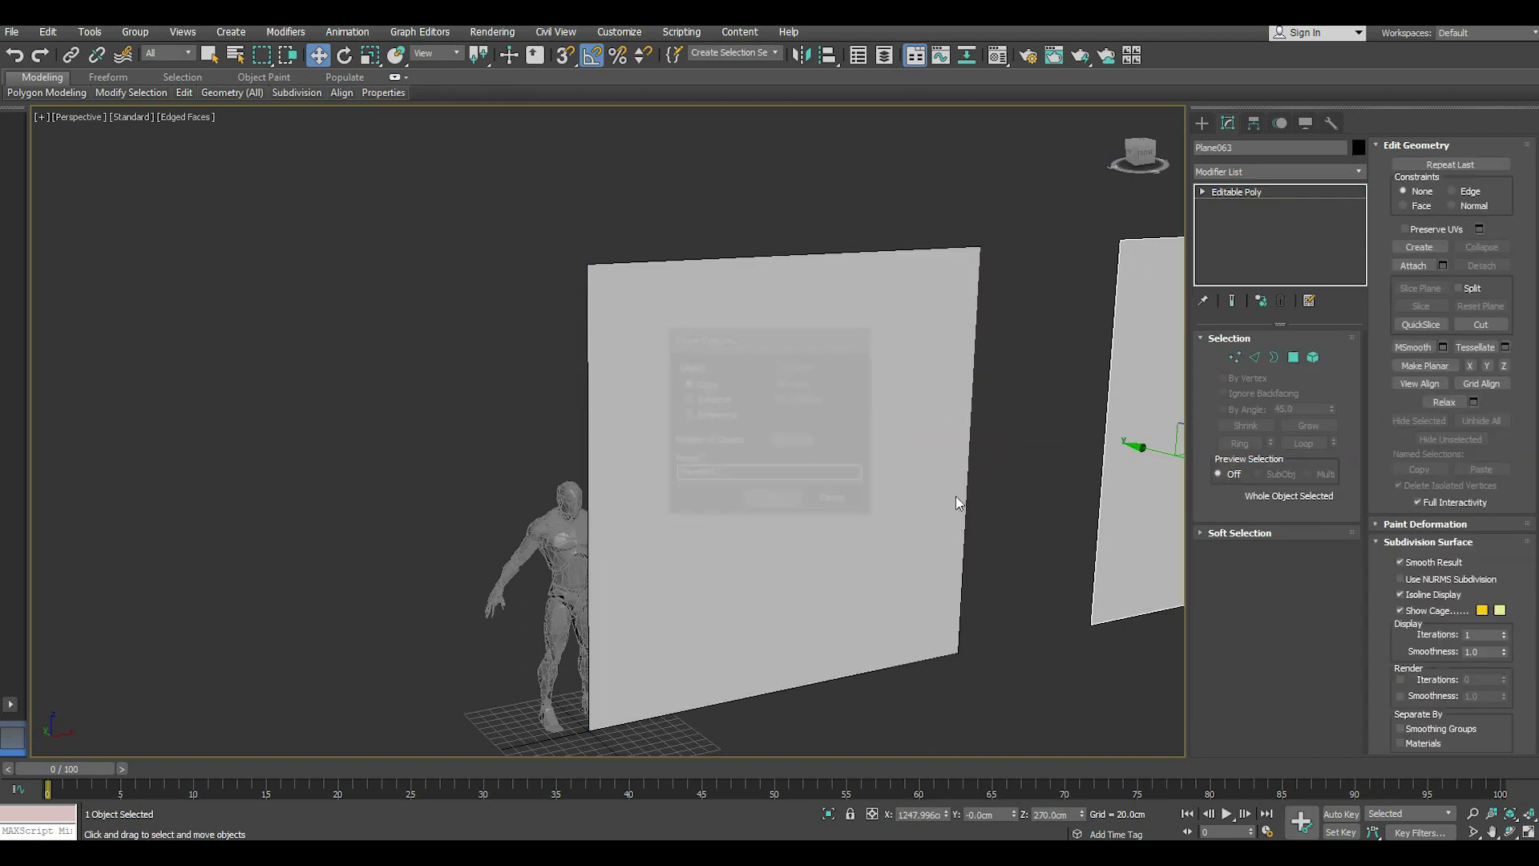
pyautogui.moveTo(955, 497); pyautogui.dragTo(738, 450, button='middle')
pyautogui.rightClick(954, 414)
pyautogui.click(1005, 354)
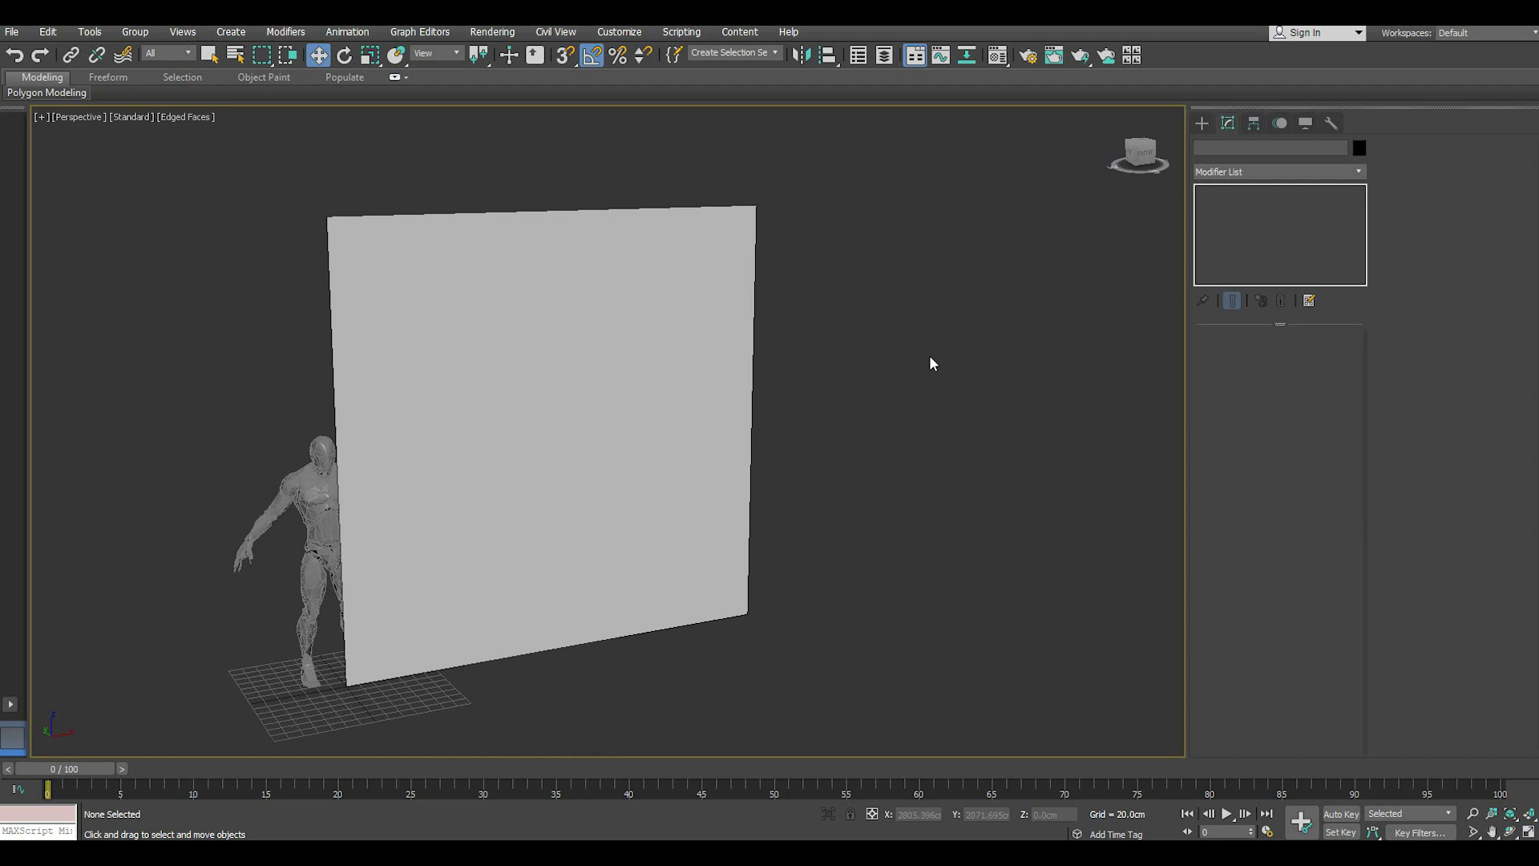
pyautogui.click(676, 526)
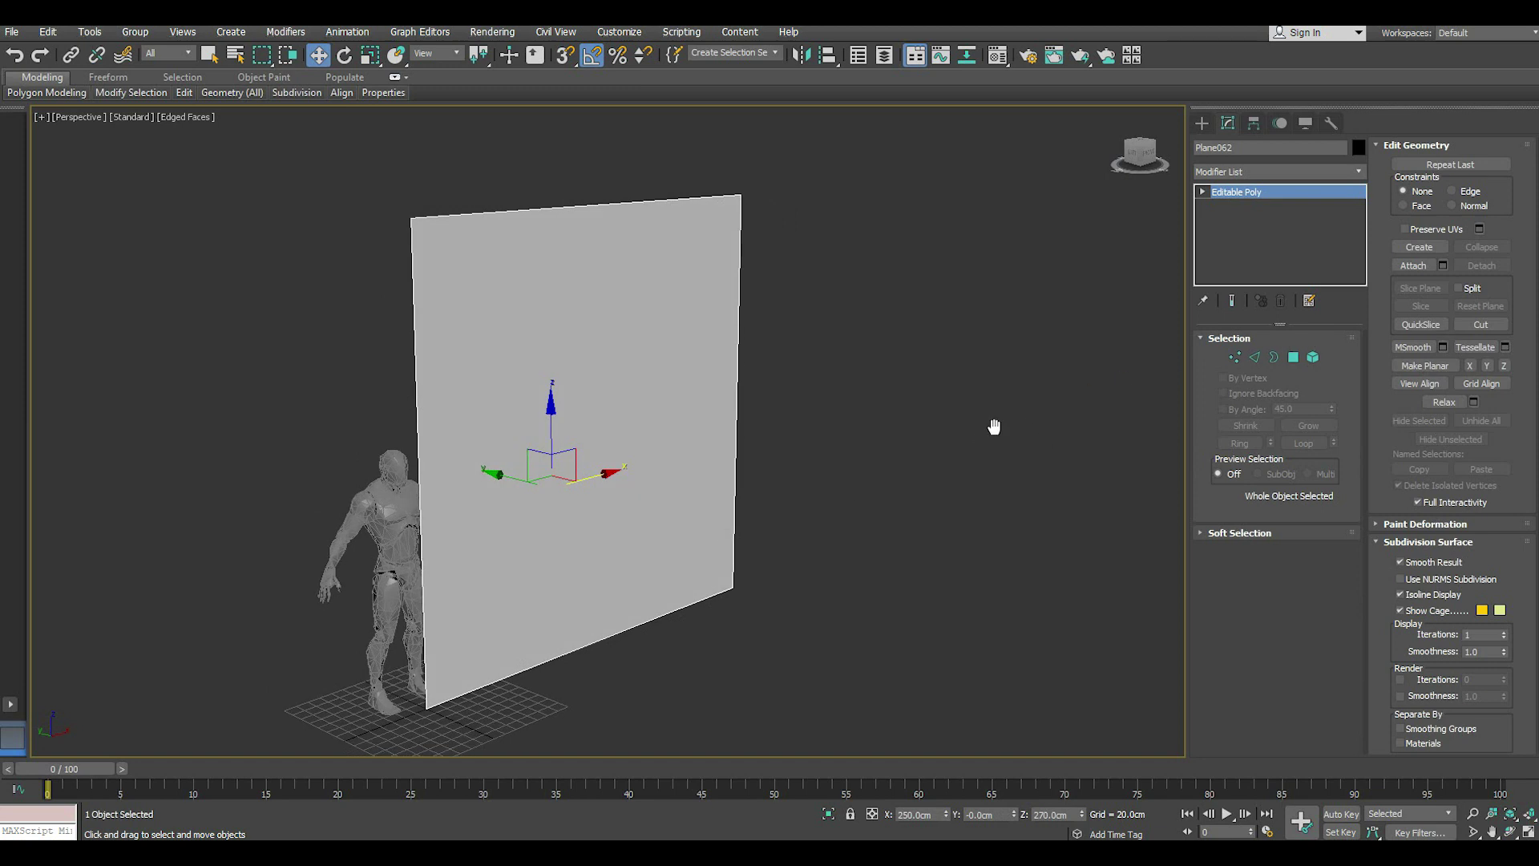
# - Pull the wall plane's right-edge vertices about 58 cm inward
pyautogui.moveTo(994, 426)
pyautogui.keyDown('alt'); pyautogui.mouseDown(button='middle')
pyautogui.moveTo(939, 422)
pyautogui.moveTo(968, 409)
pyautogui.mouseUp(button='middle'); pyautogui.keyUp('alt')
pyautogui.keyDown('alt'); pyautogui.moveTo(886, 449); pyautogui.dragTo(959, 476, button='middle'); pyautogui.keyUp('alt')
pyautogui.keyDown('alt'); pyautogui.moveTo(538, 371); pyautogui.dragTo(804, 484, button='middle'); pyautogui.keyUp('alt')
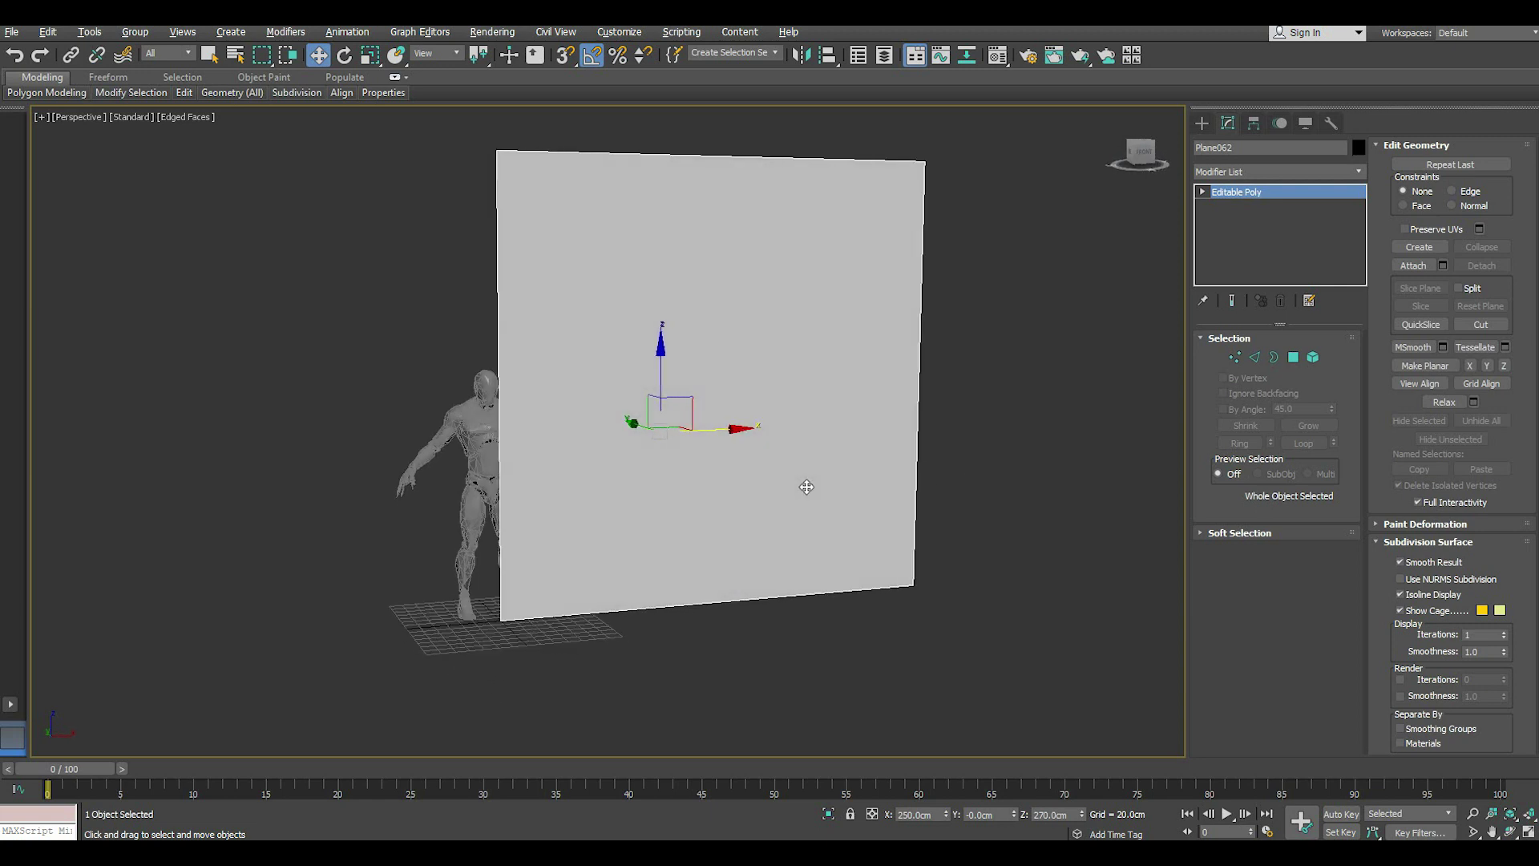
pyautogui.click(1236, 358)
pyautogui.moveTo(913, 634); pyautogui.dragTo(983, 136)
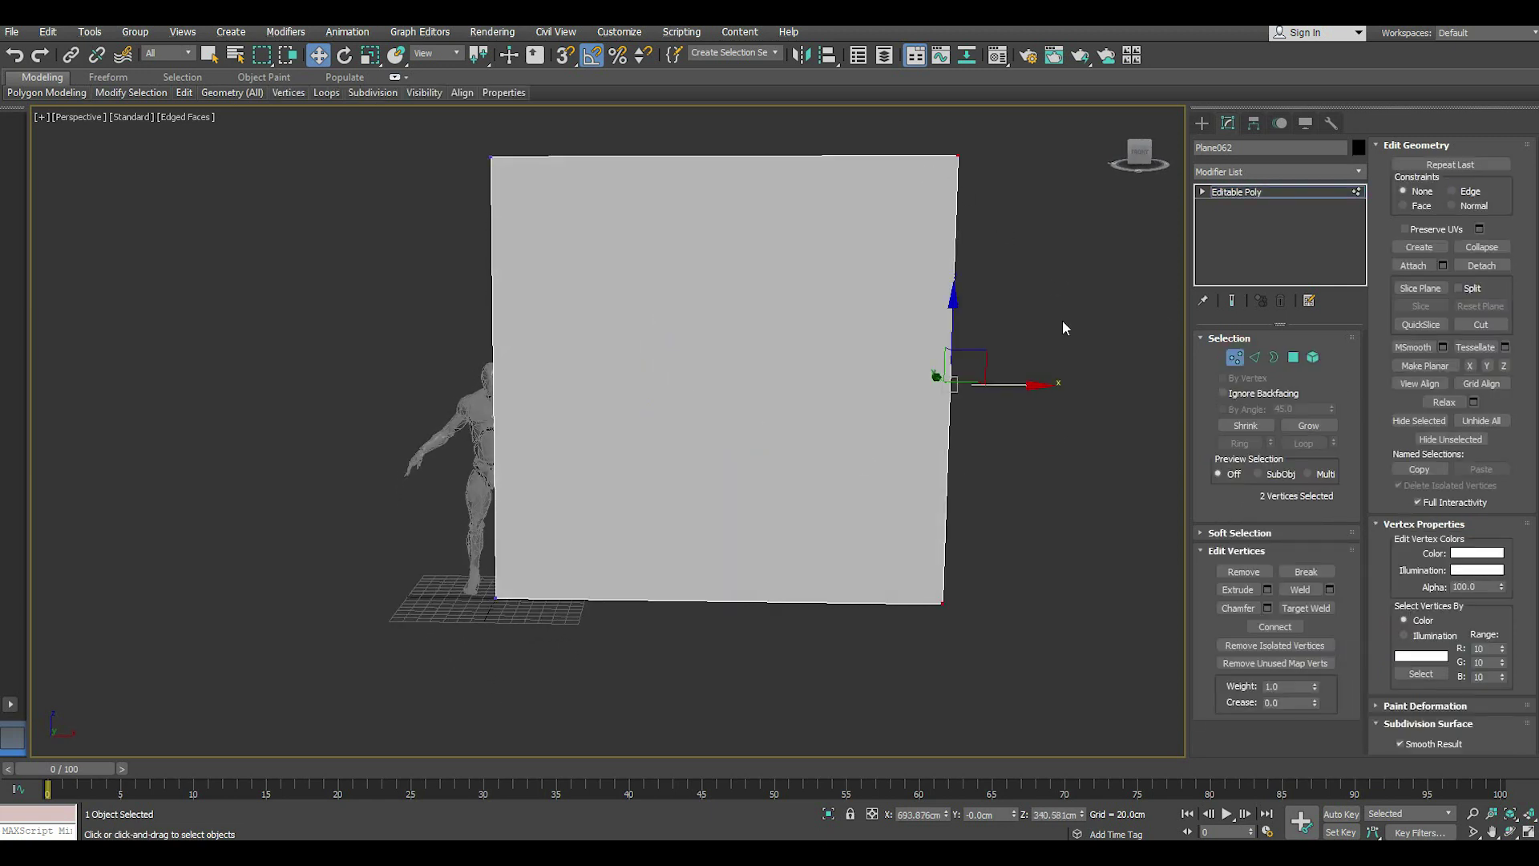
pyautogui.moveTo(1027, 387); pyautogui.dragTo(987, 384)
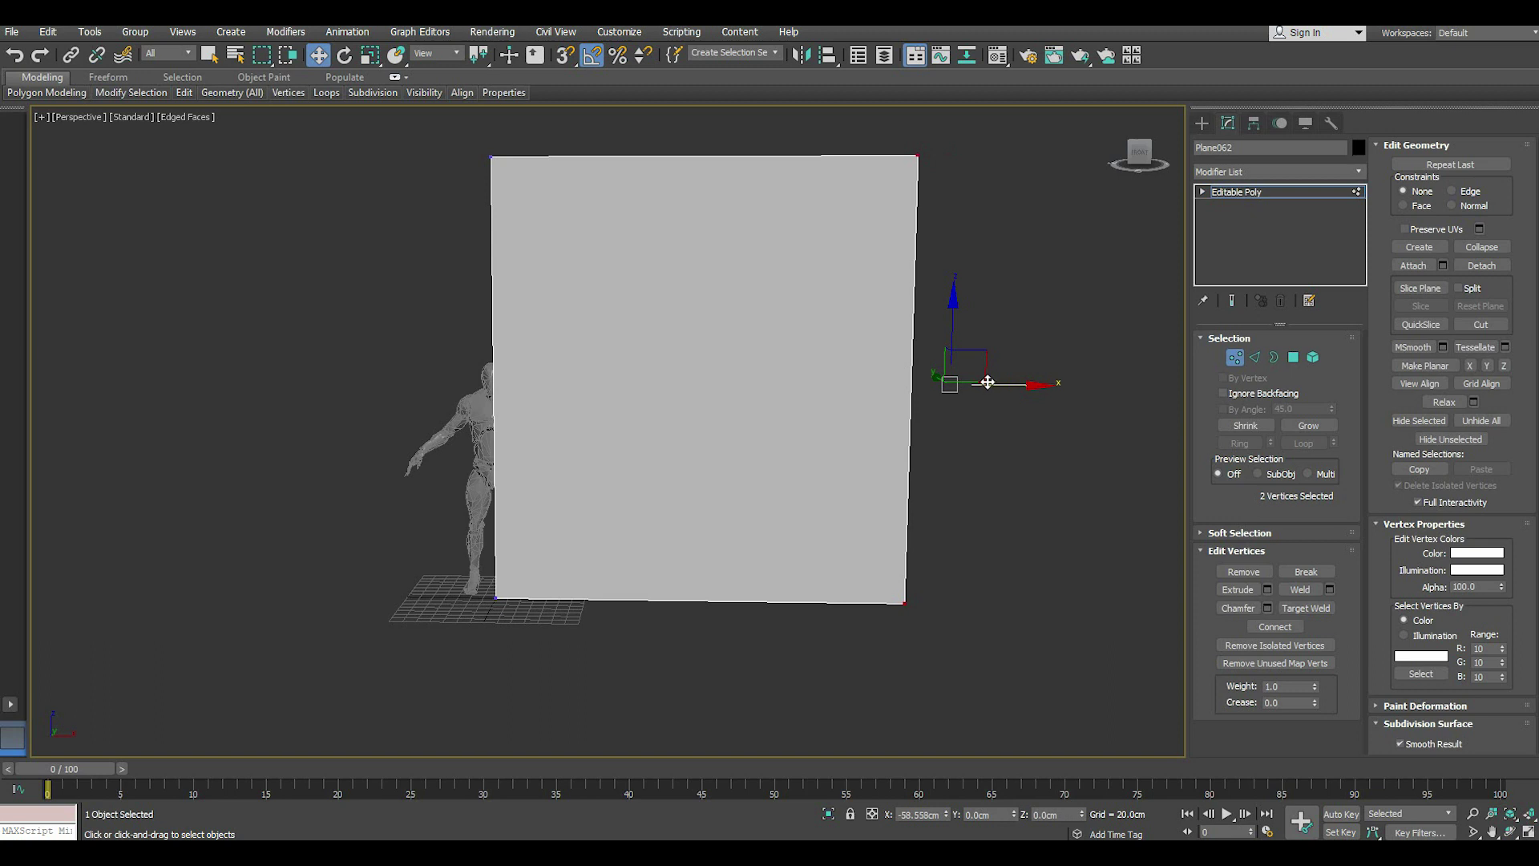
pyautogui.press('1')
# - Unhide the hidden plane, undo to remove the extra plane, and select the left wall
pyautogui.keyDown('alt'); pyautogui.moveTo(771, 440); pyautogui.dragTo(841, 447, button='middle'); pyautogui.keyUp('alt')
pyautogui.rightClick(842, 391)
pyautogui.click(895, 365)
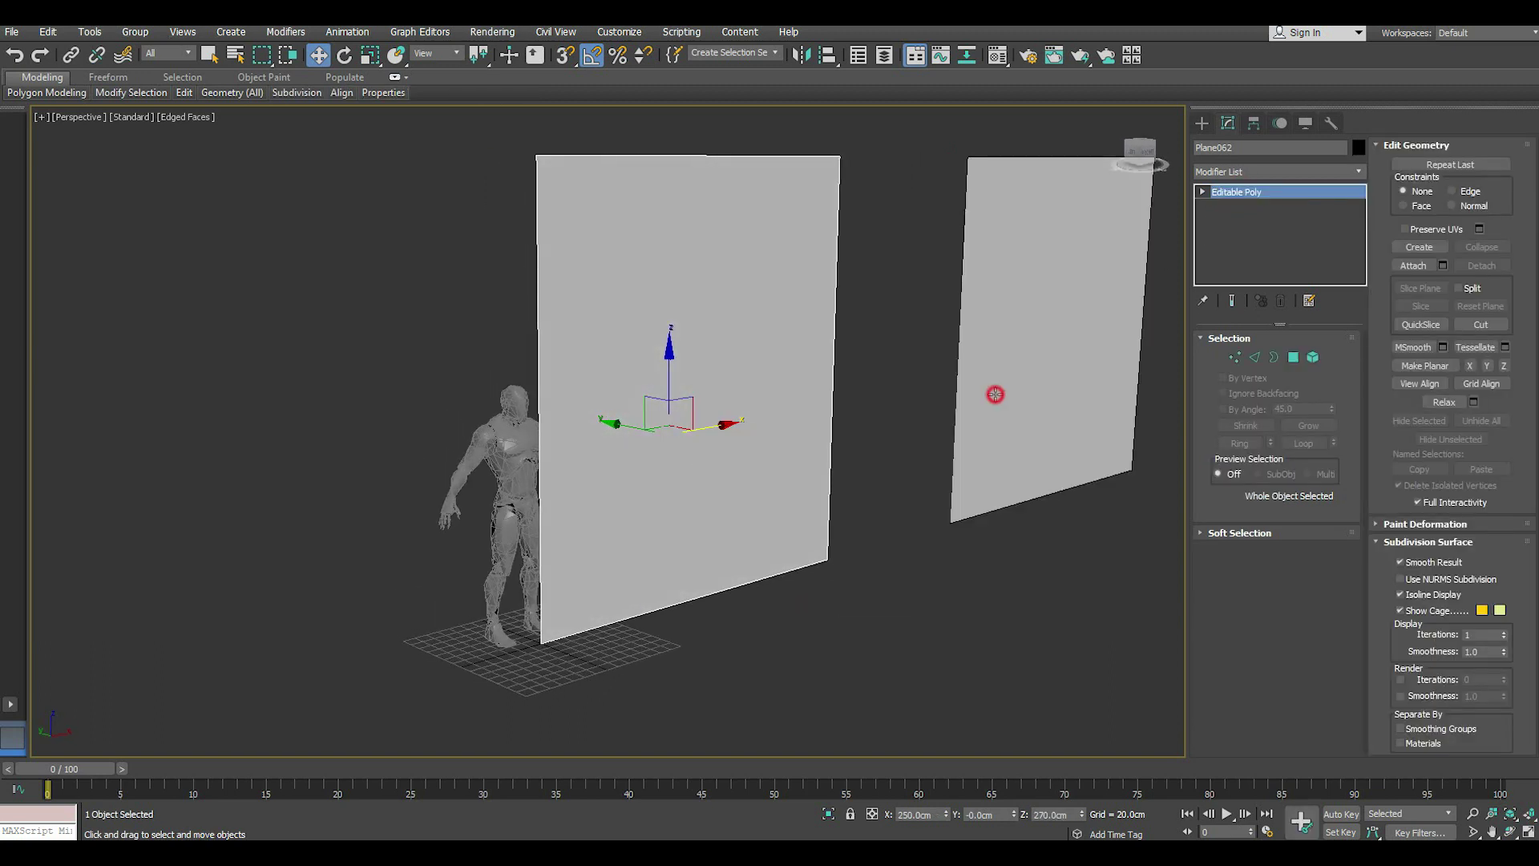
pyautogui.hotkey('ctrl', 'z')
pyautogui.click(697, 402)
# - Clone the plane to the right, delete the copy, reselect the original, and save the scene
pyautogui.keyDown('shift'); pyautogui.moveTo(711, 424); pyautogui.dragTo(1018, 388); pyautogui.keyUp('shift')
pyautogui.press('Return')
pyautogui.rightClick(993, 362)
pyautogui.click(1020, 319)
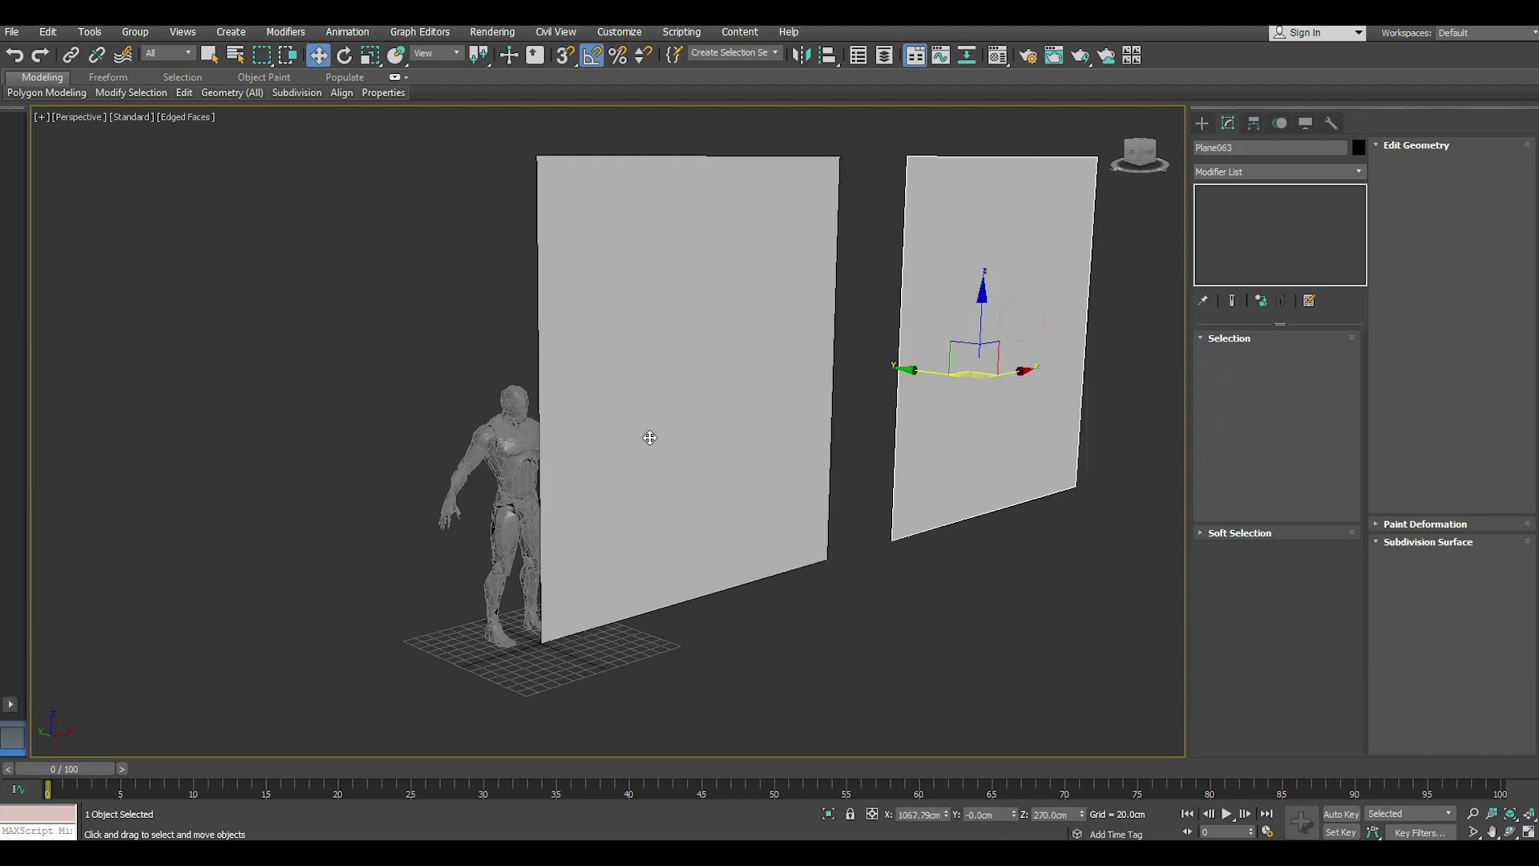
pyautogui.press('Delete')
pyautogui.click(746, 436)
pyautogui.click(12, 31)
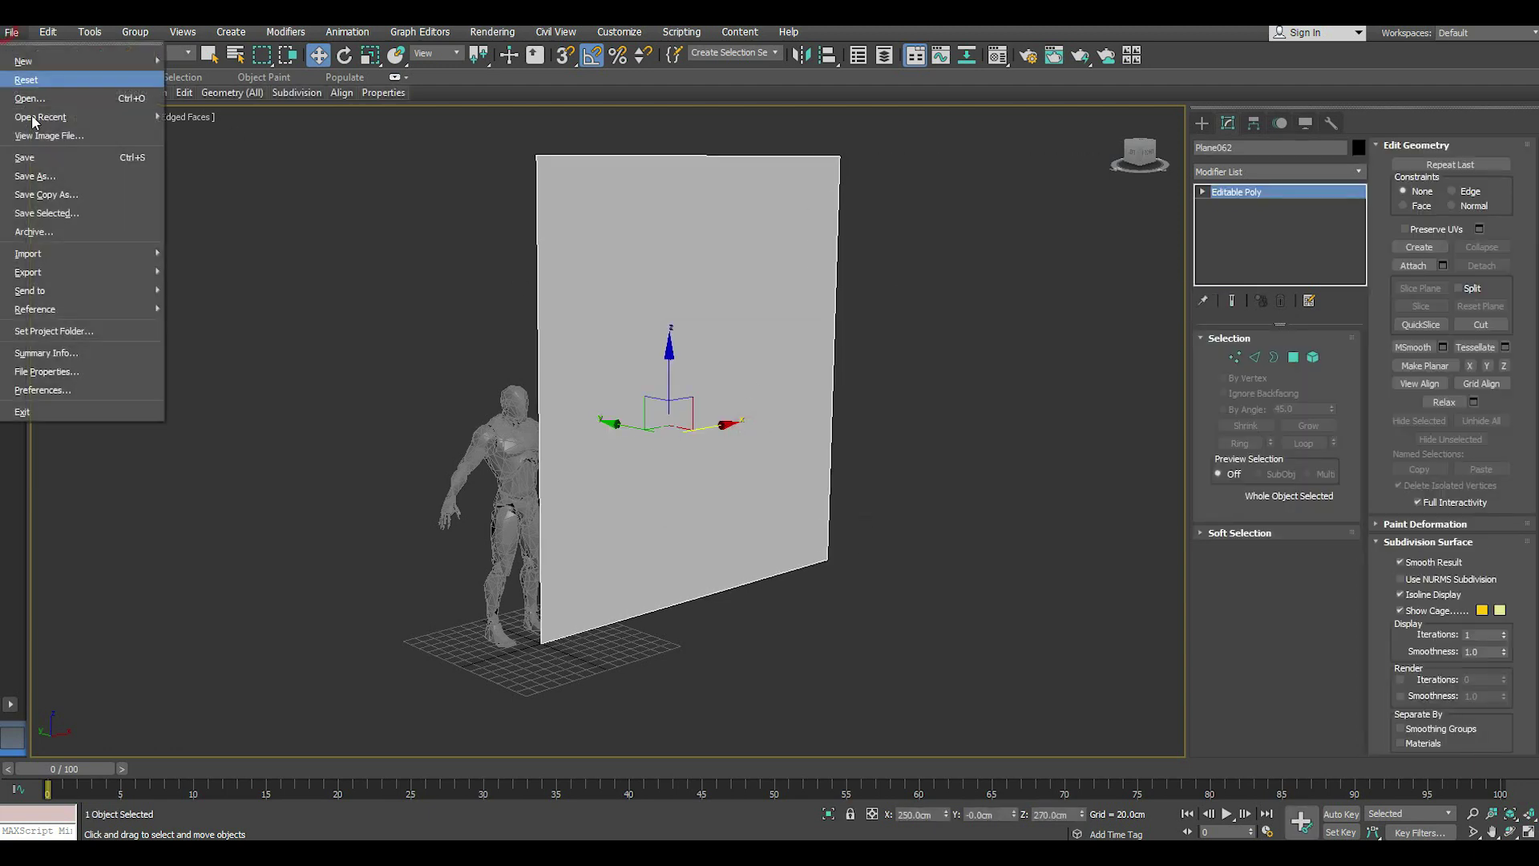
pyautogui.click(24, 158)
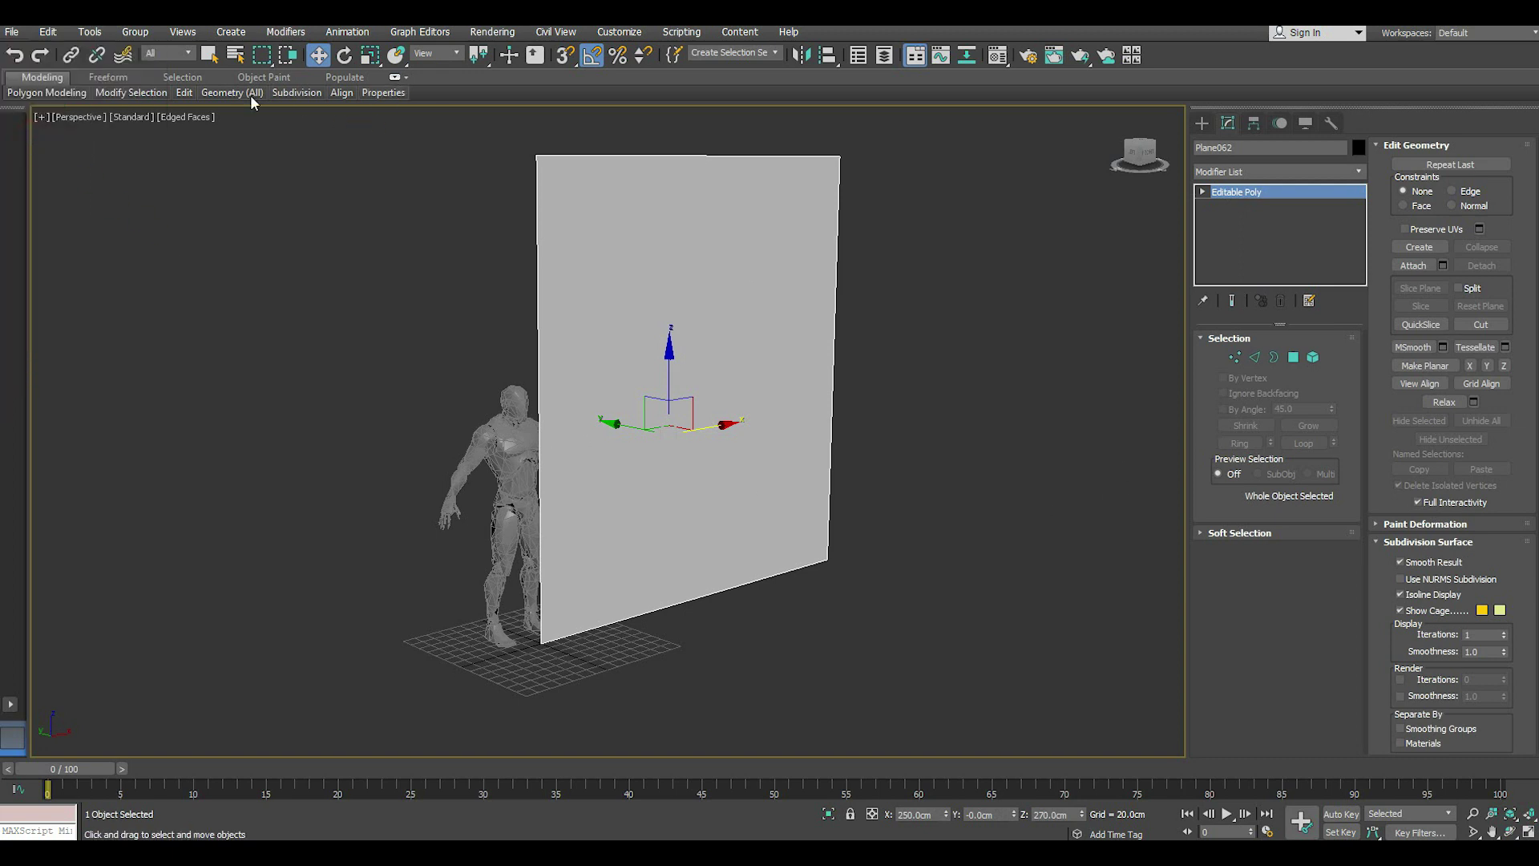
# - Insert a SwiftLoop edge loop near the bottom of the plane
pyautogui.click(183, 93)
pyautogui.click(316, 132)
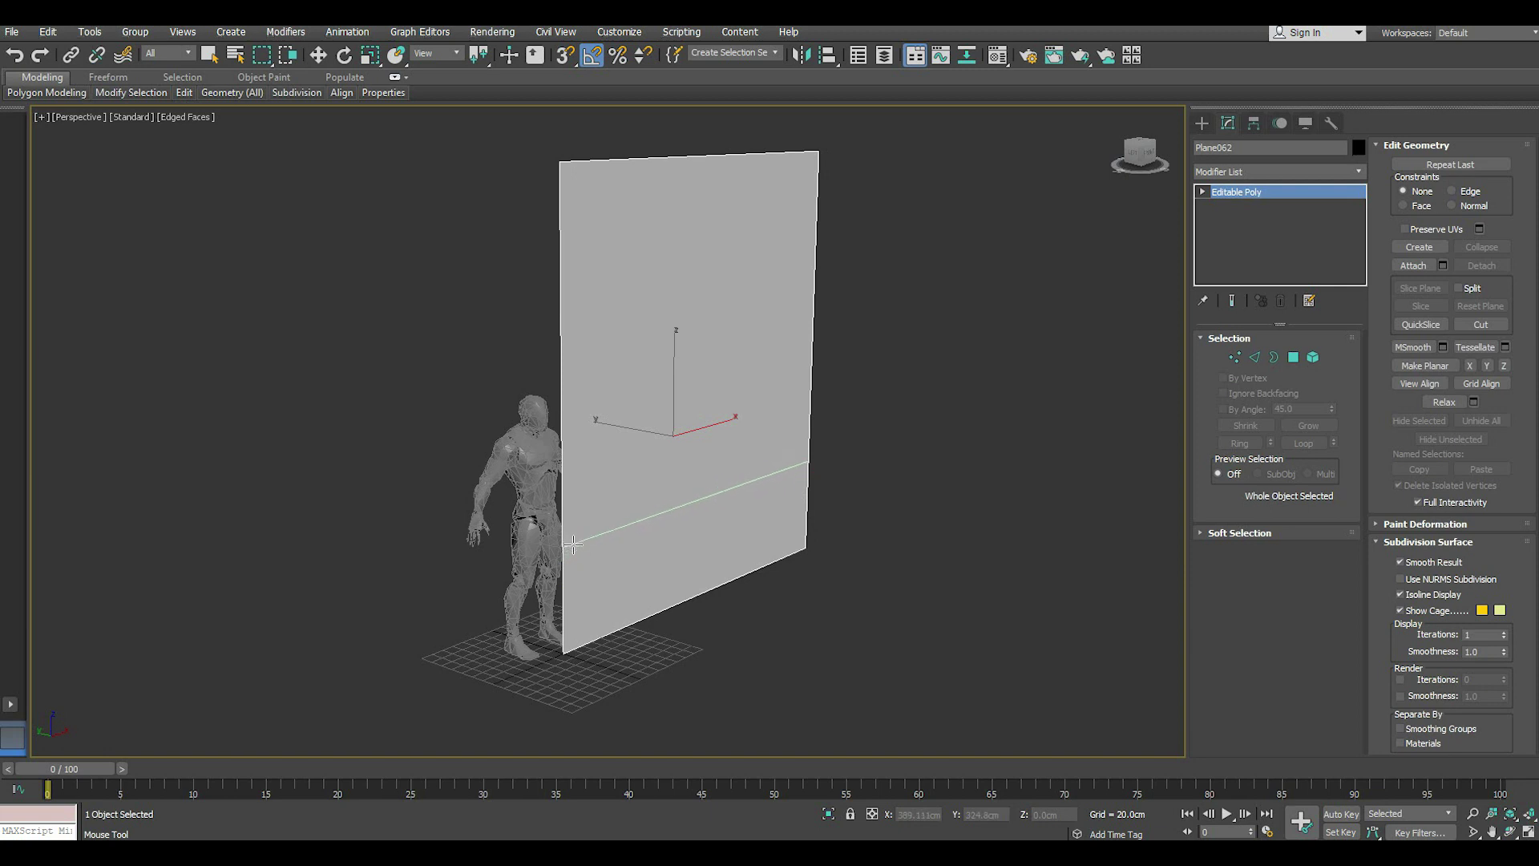
pyautogui.click(572, 559)
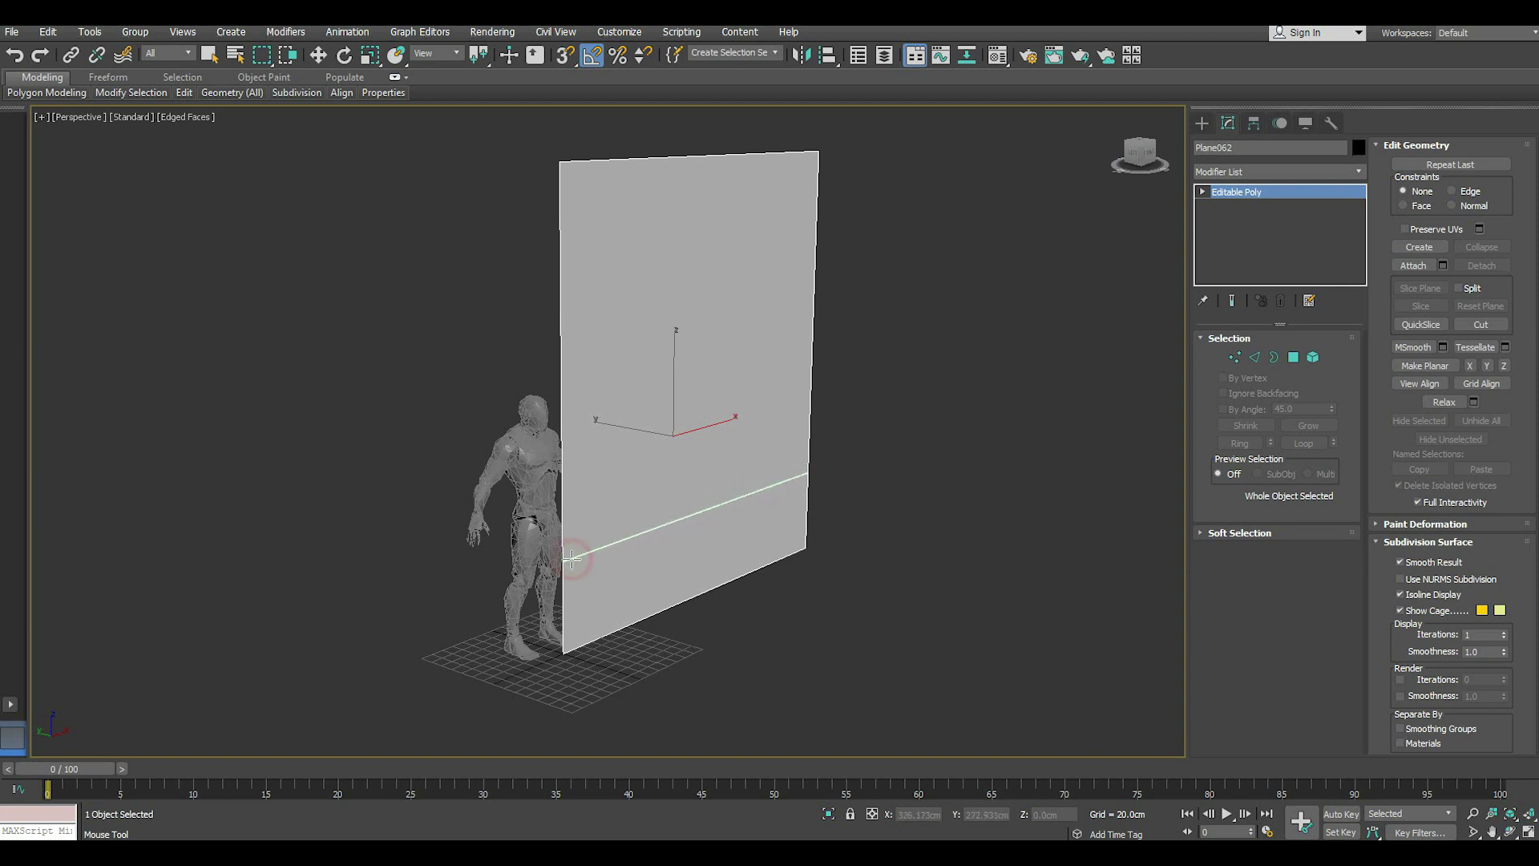
pyautogui.rightClick(572, 559)
# - Push the upper polygon back along Y so the lower strip slants out
pyautogui.click(1293, 358)
pyautogui.click(801, 335)
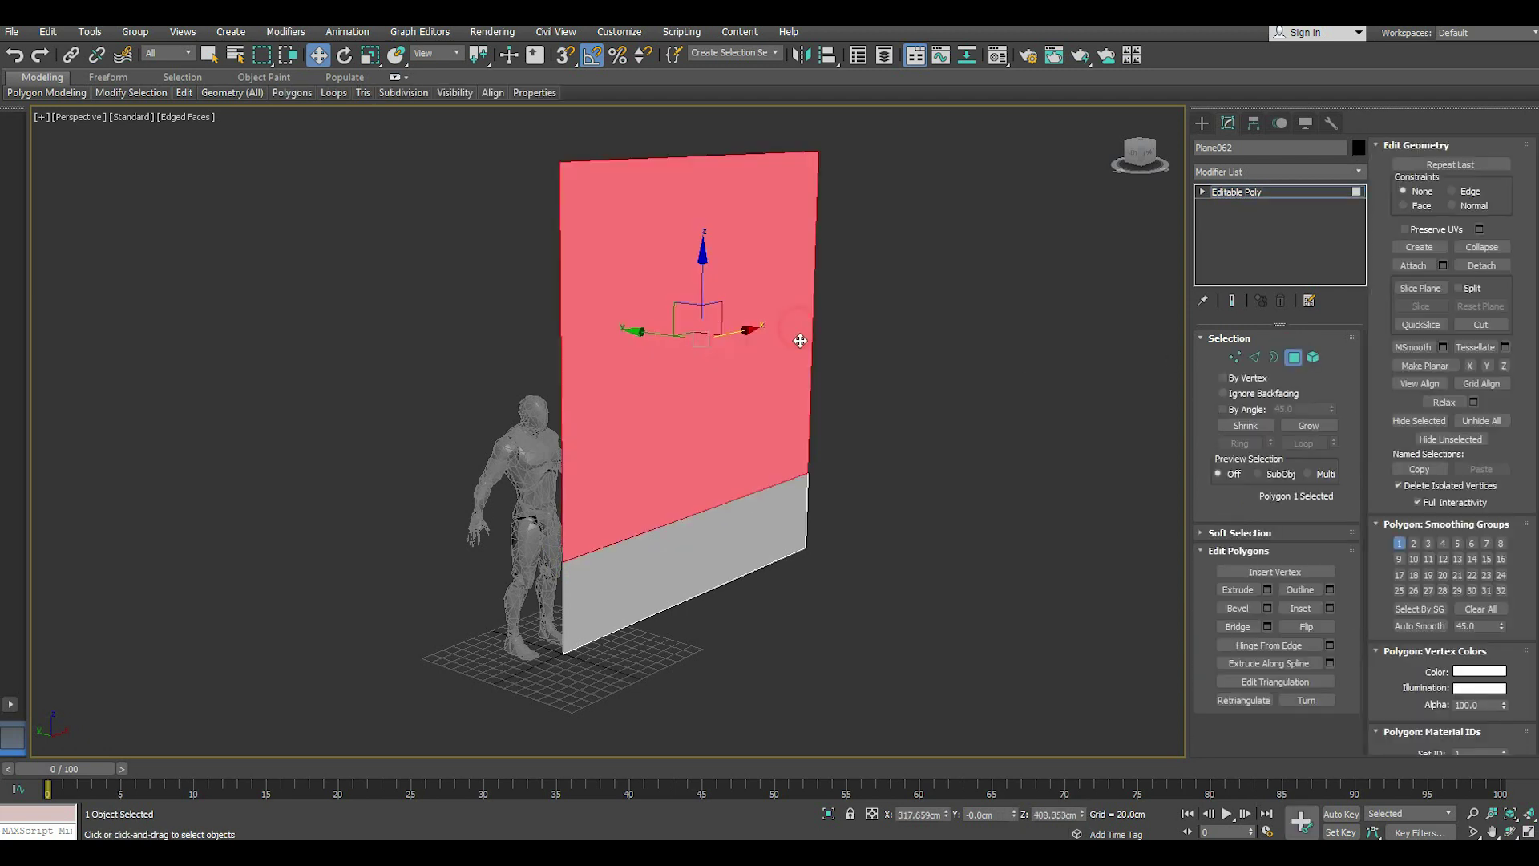
pyautogui.keyDown('alt'); pyautogui.moveTo(798, 339); pyautogui.dragTo(845, 338, button='middle'); pyautogui.keyUp('alt')
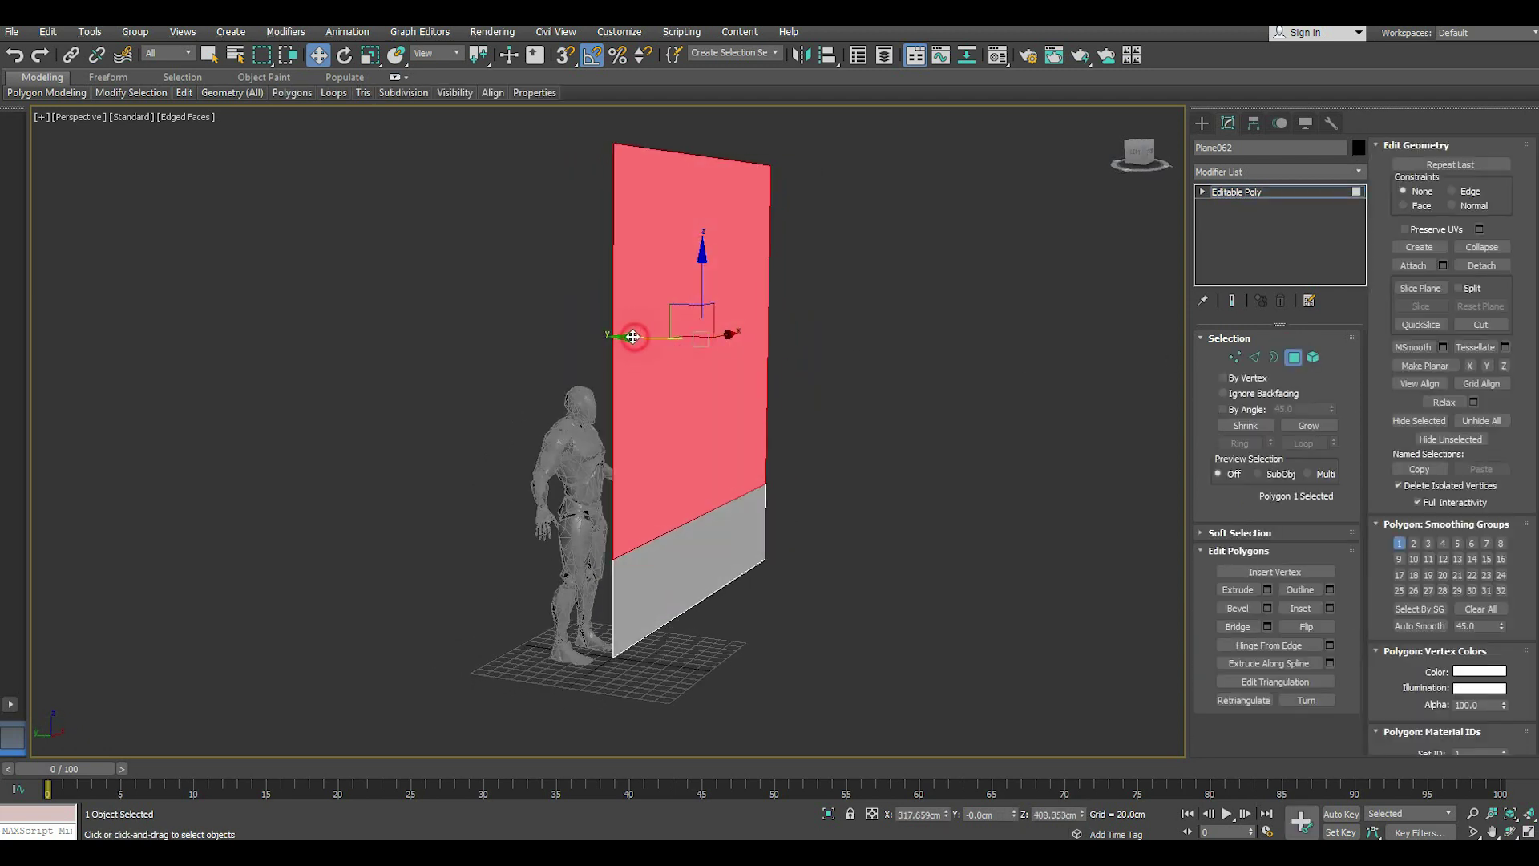
pyautogui.moveTo(634, 338); pyautogui.dragTo(574, 335)
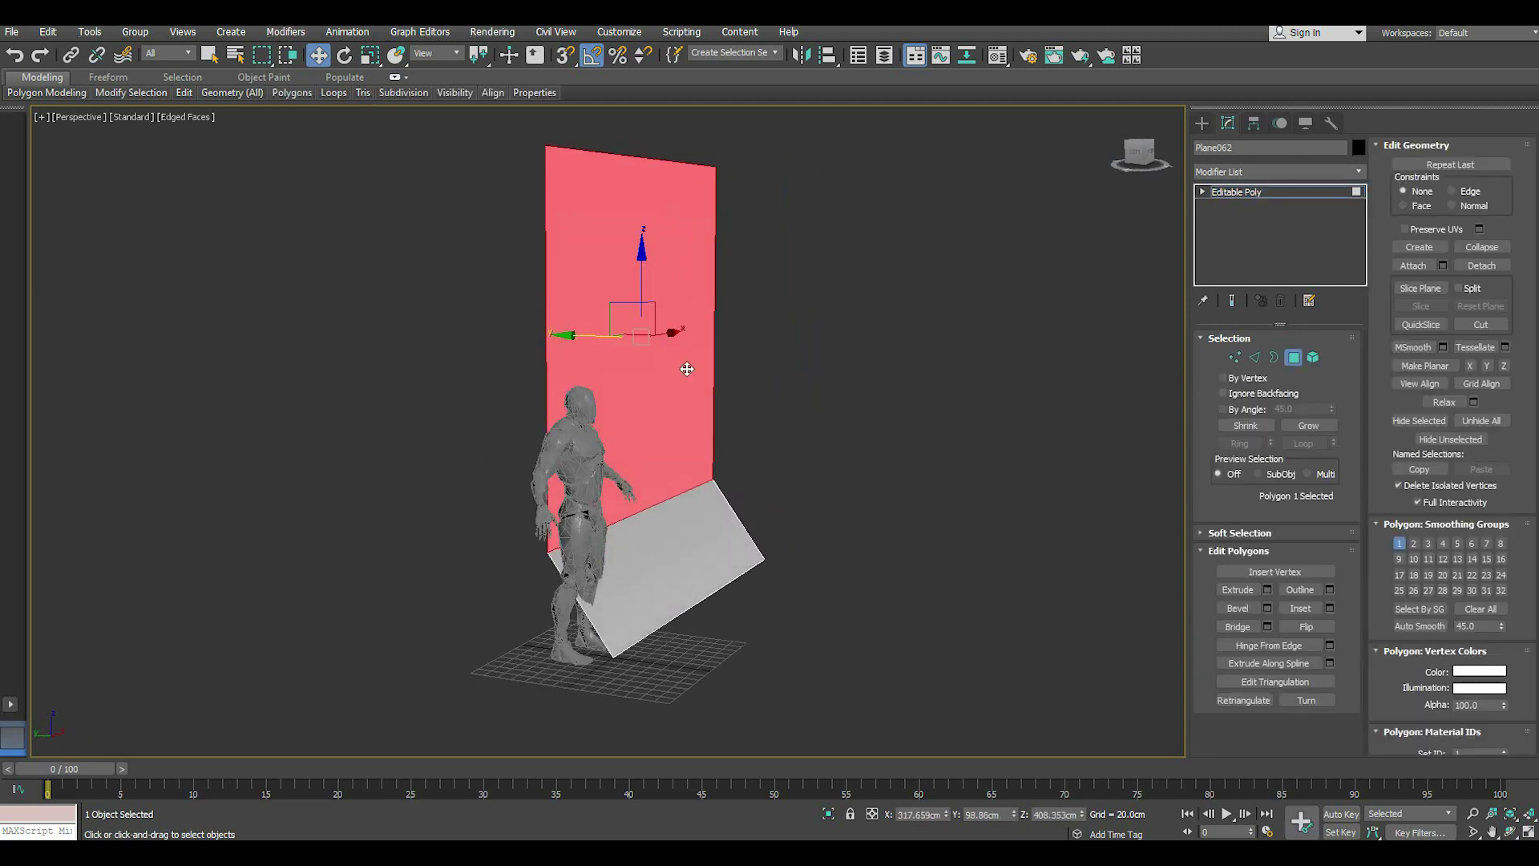
pyautogui.moveTo(574, 336)
pyautogui.keyDown('alt'); pyautogui.mouseDown(button='middle')
pyautogui.moveTo(537, 425)
pyautogui.moveTo(705, 358)
pyautogui.mouseUp(button='middle'); pyautogui.keyUp('alt')
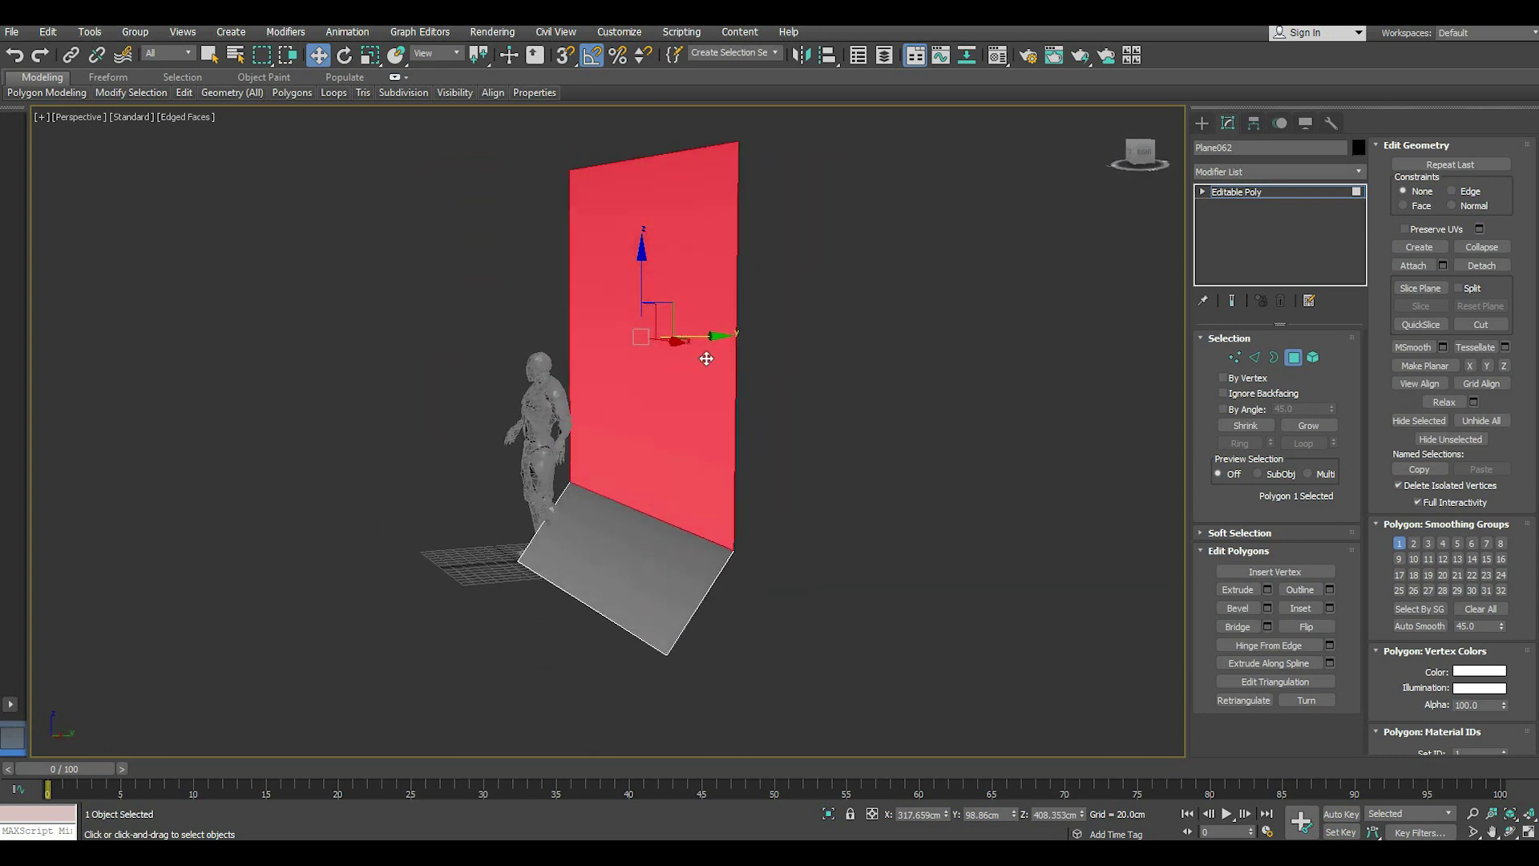
pyautogui.moveTo(720, 335); pyautogui.dragTo(731, 335)
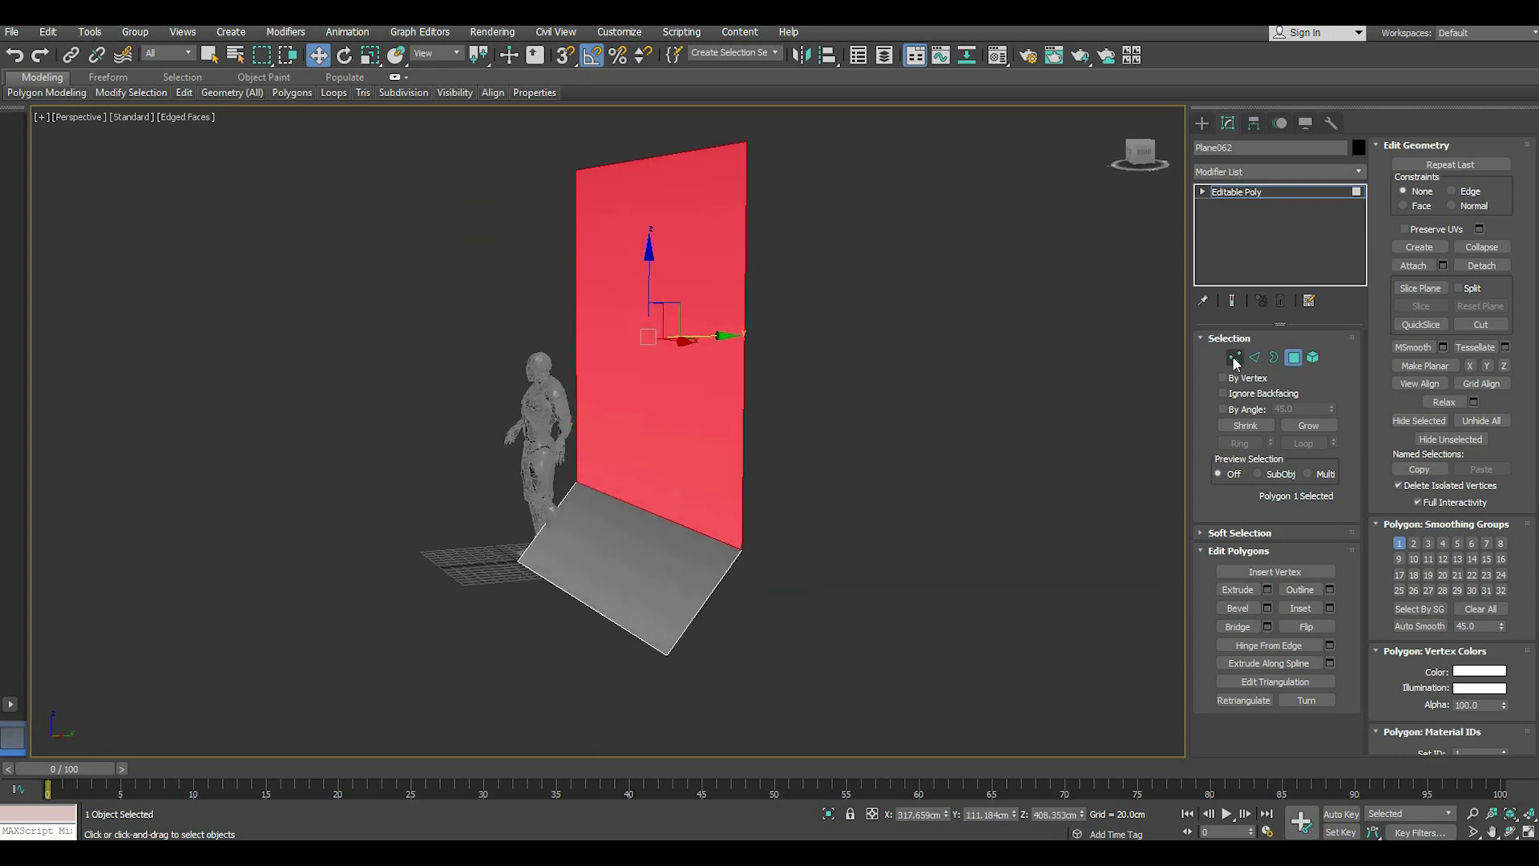
pyautogui.click(1254, 357)
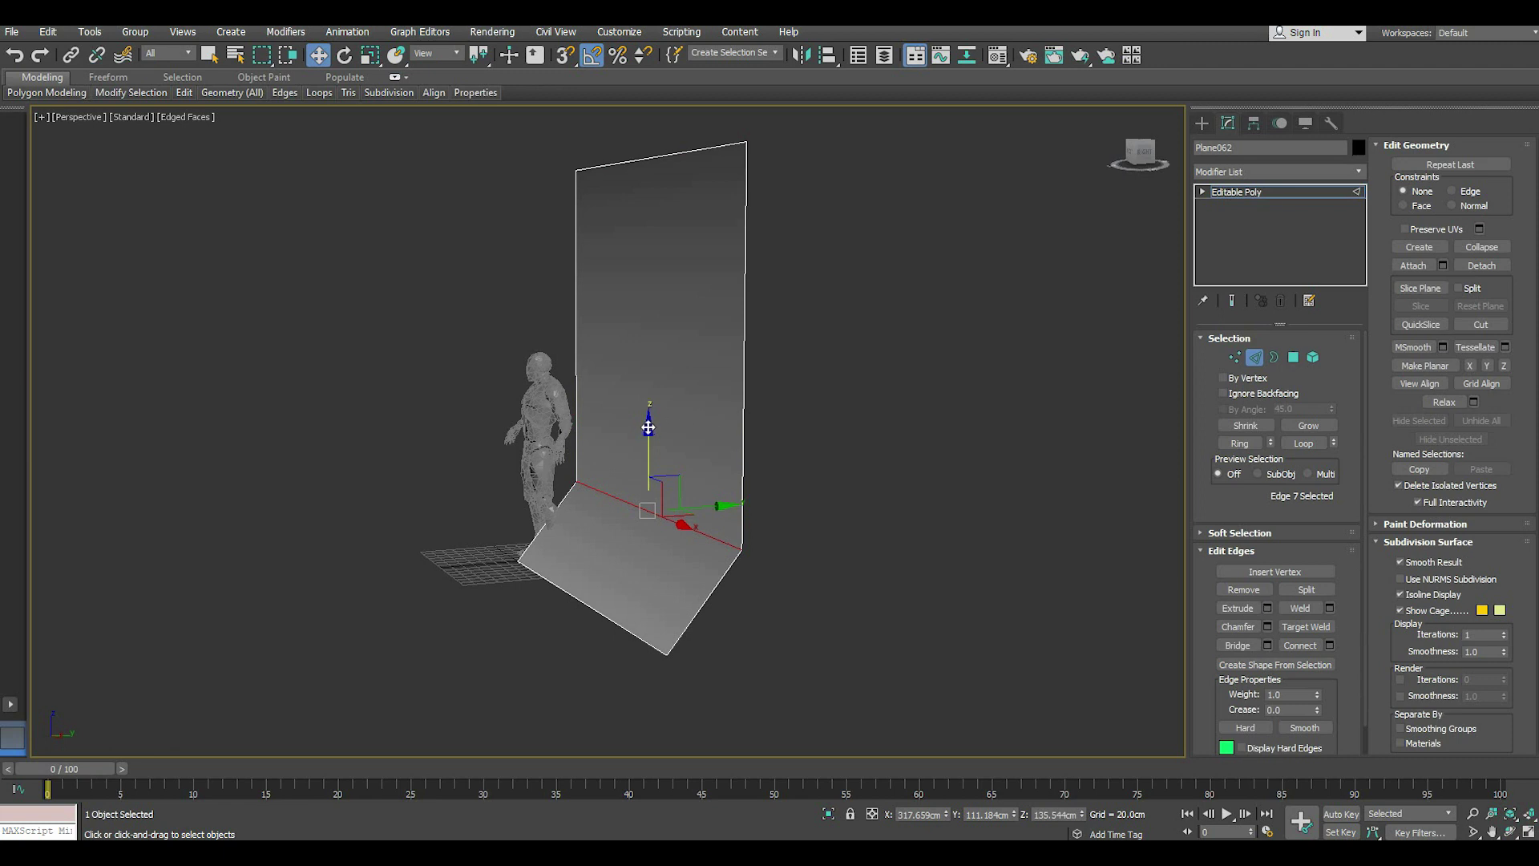
# - Lower the bend edge between the floor strip and the wall along Z
pyautogui.moveTo(646, 429); pyautogui.dragTo(636, 483)
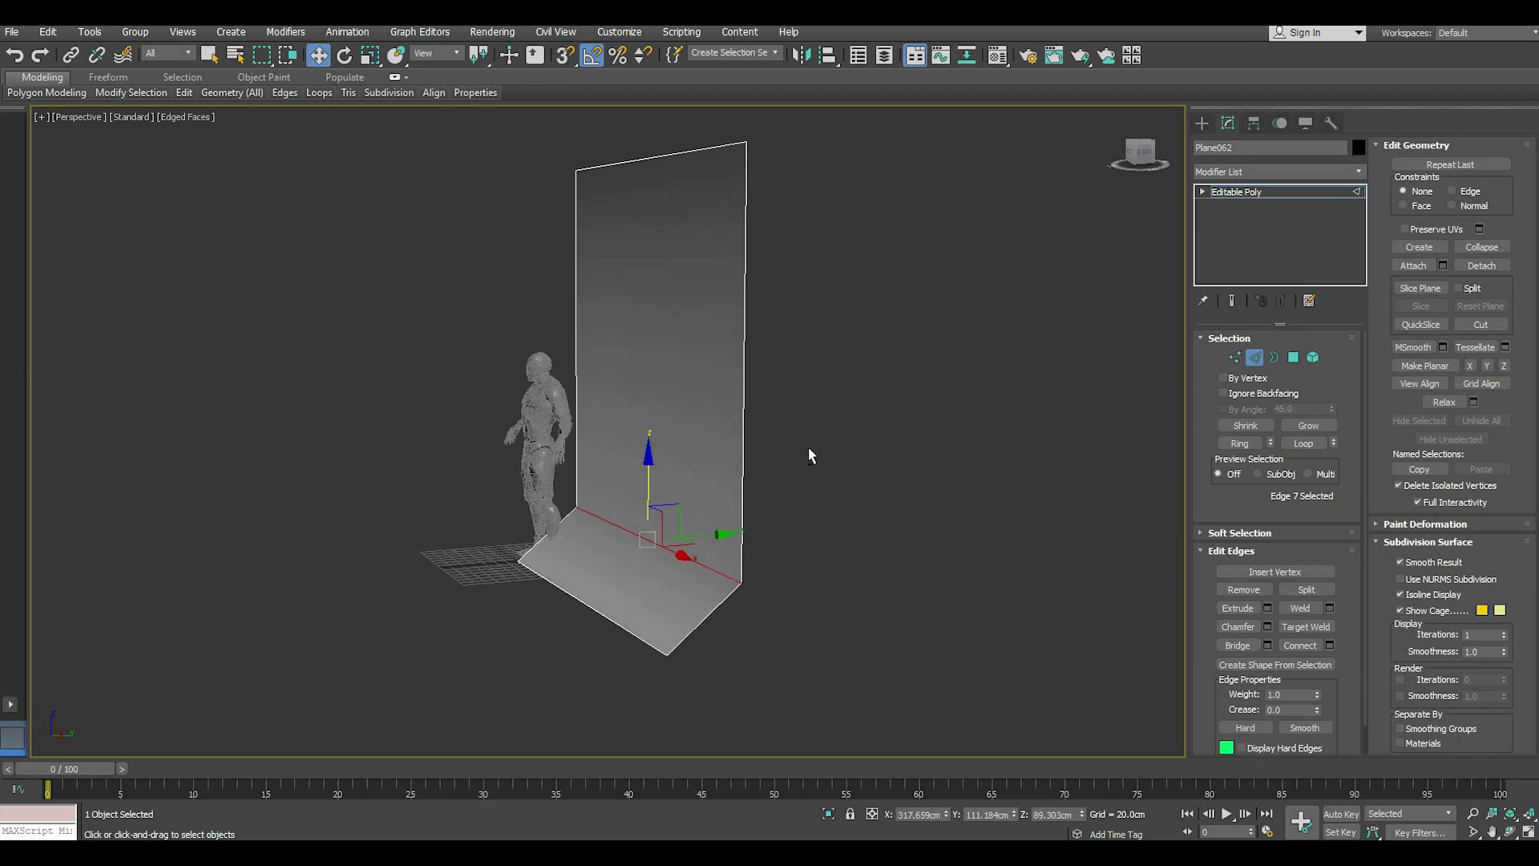
pyautogui.moveTo(809, 453)
pyautogui.keyDown('alt'); pyautogui.mouseDown(button='middle')
pyautogui.moveTo(959, 463)
pyautogui.moveTo(1060, 445)
pyautogui.moveTo(854, 487)
pyautogui.moveTo(818, 457)
pyautogui.moveTo(787, 491)
pyautogui.moveTo(723, 362)
pyautogui.moveTo(364, 118)
pyautogui.mouseUp(button='middle'); pyautogui.keyUp('alt')
pyautogui.moveTo(185, 93)
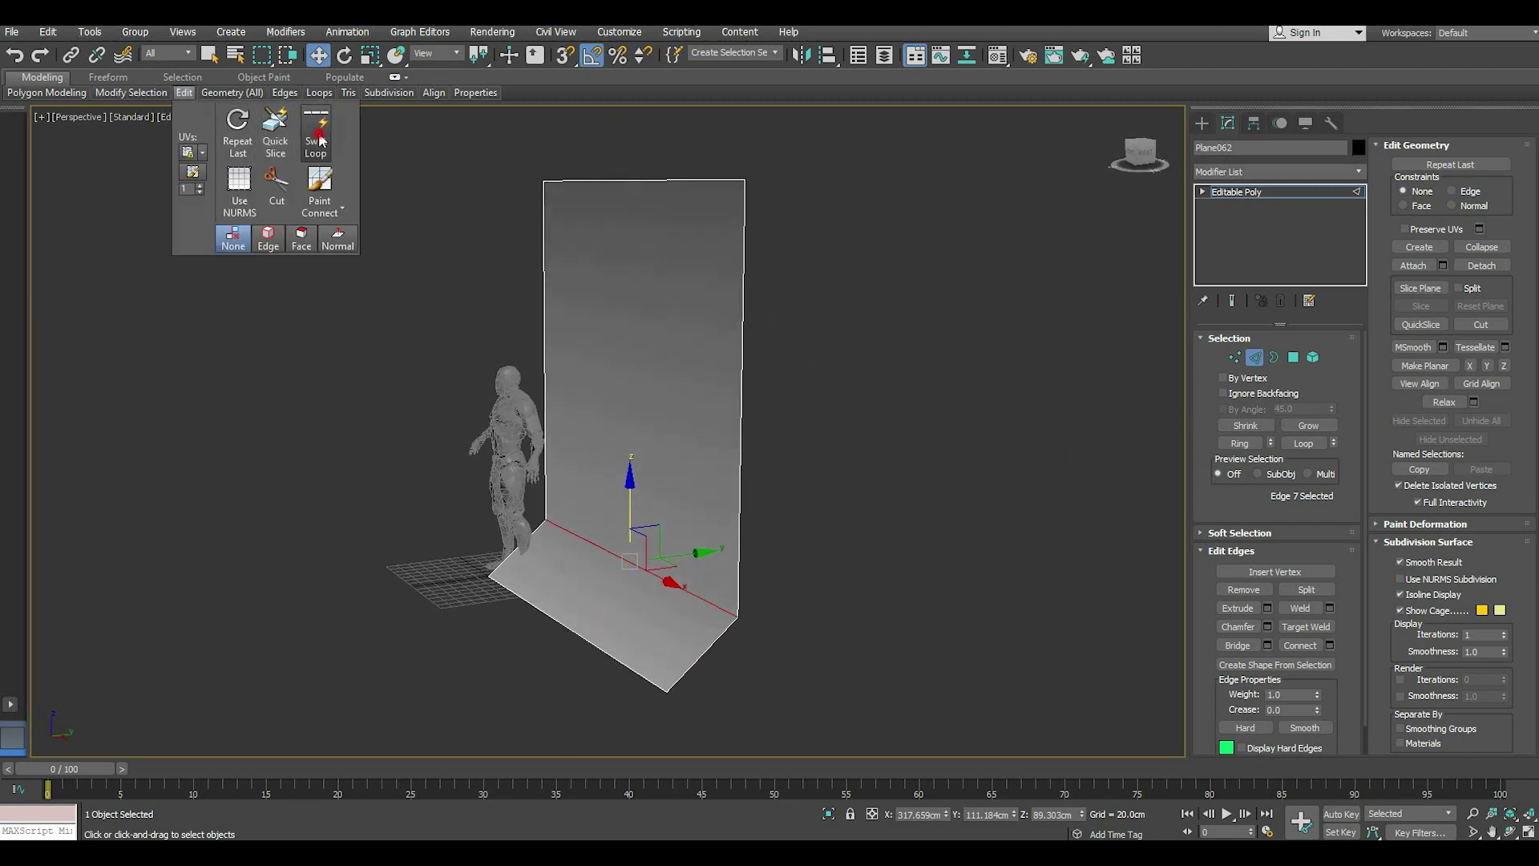
pyautogui.click(316, 133)
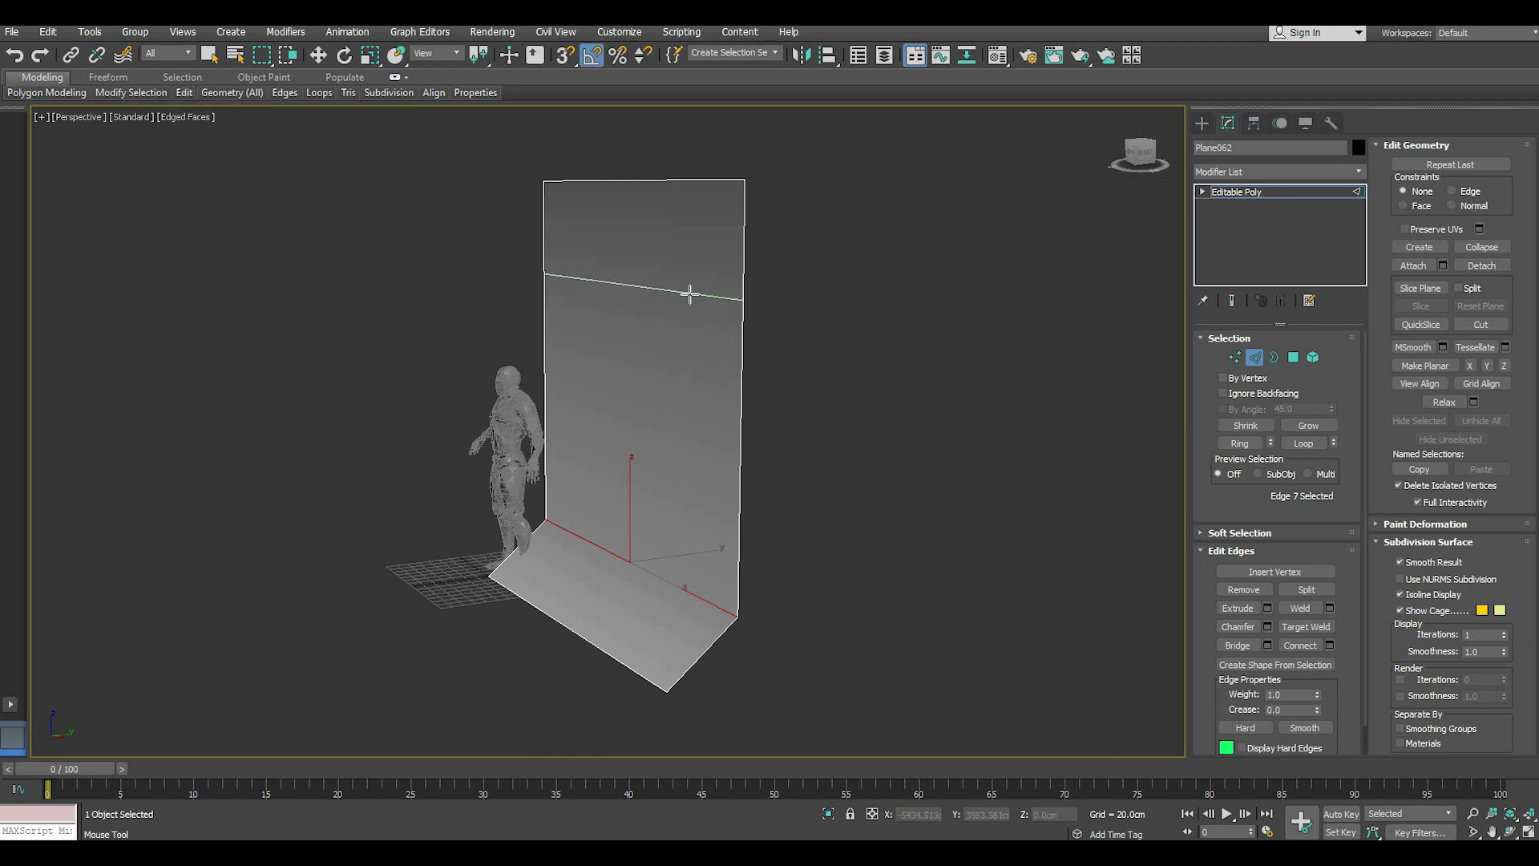
pyautogui.rightClick(691, 383)
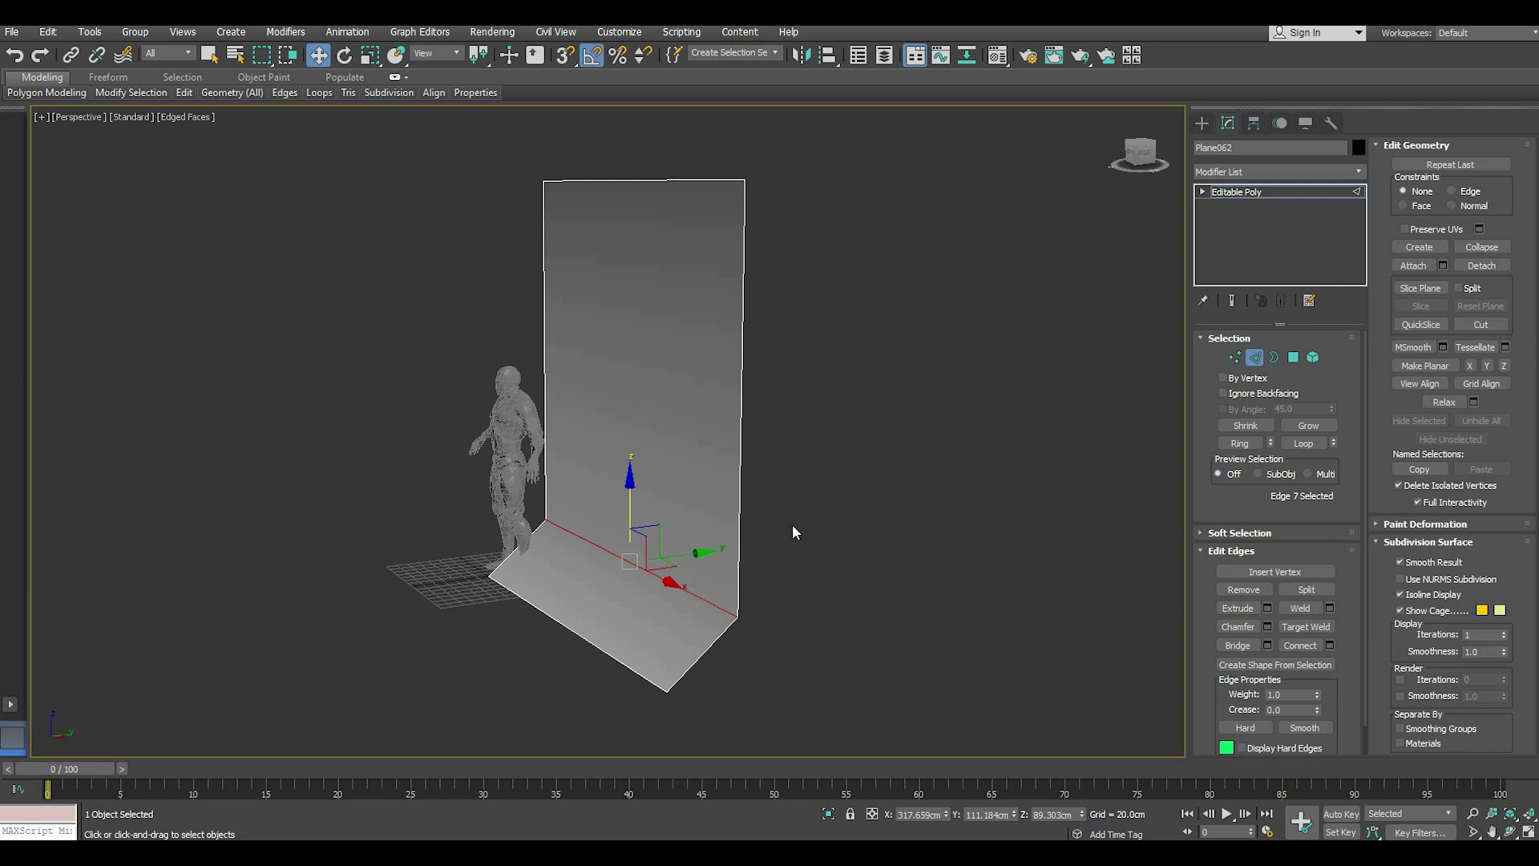
# - Insert a second edge loop partway up the upright wall
pyautogui.moveTo(185, 93)
pyautogui.click(322, 132)
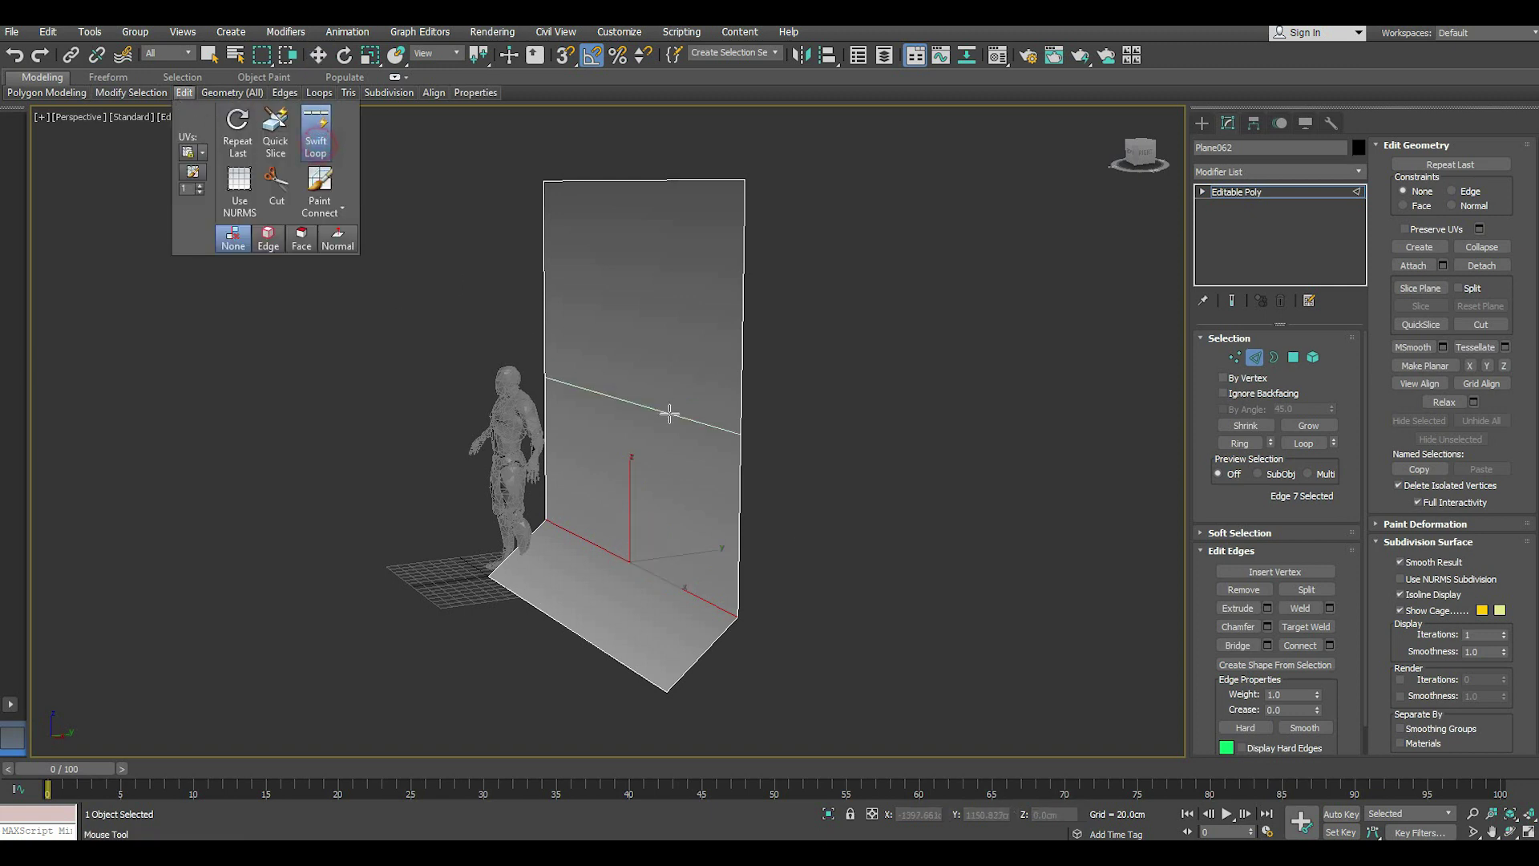
pyautogui.click(674, 411)
pyautogui.press('w')
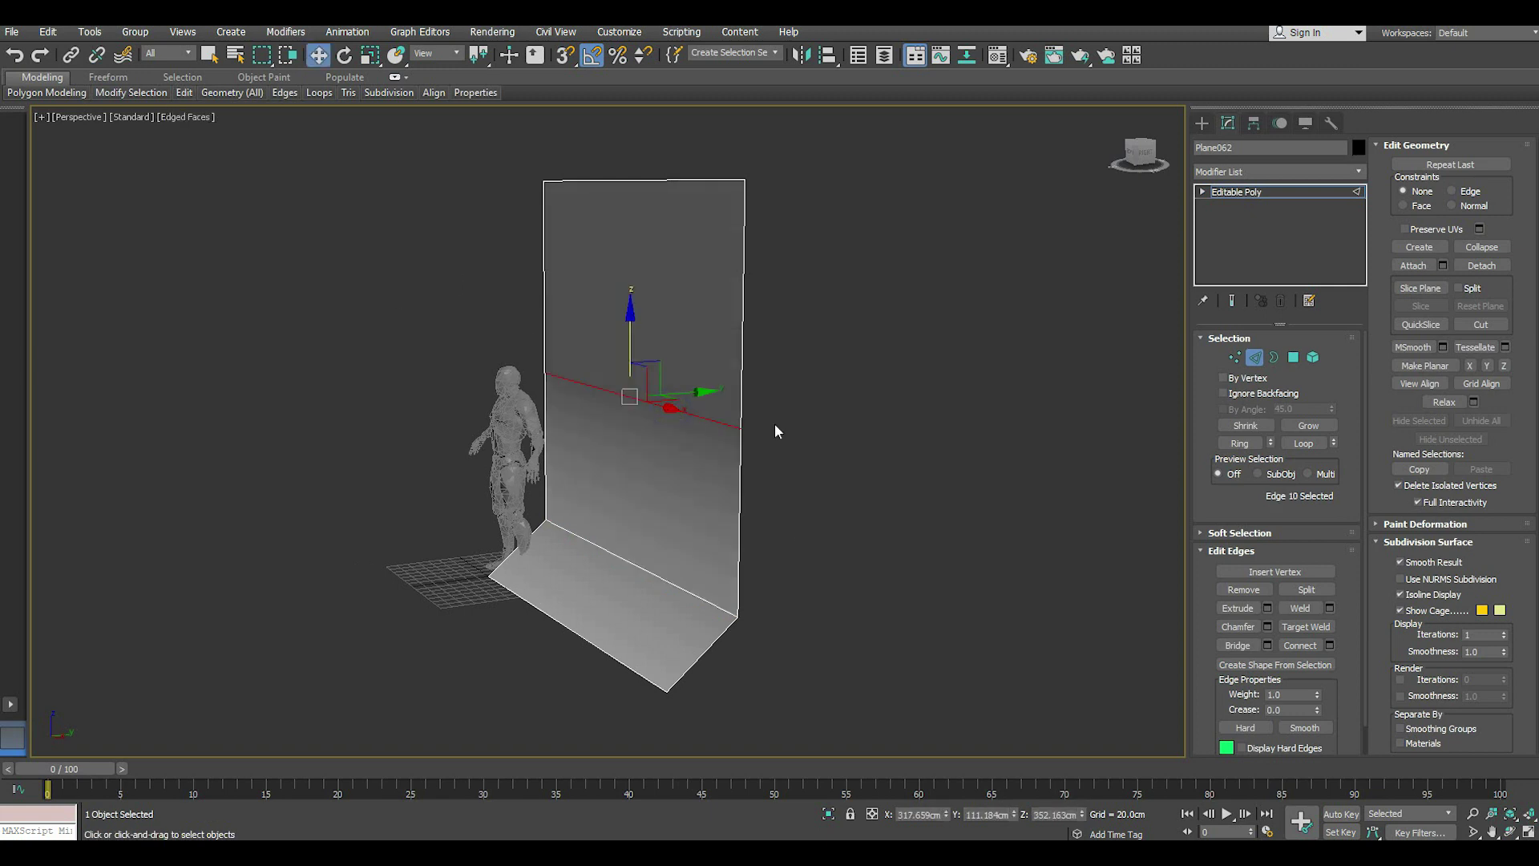
pyautogui.keyDown('alt'); pyautogui.moveTo(774, 423); pyautogui.dragTo(776, 429, button='middle'); pyautogui.keyUp('alt')
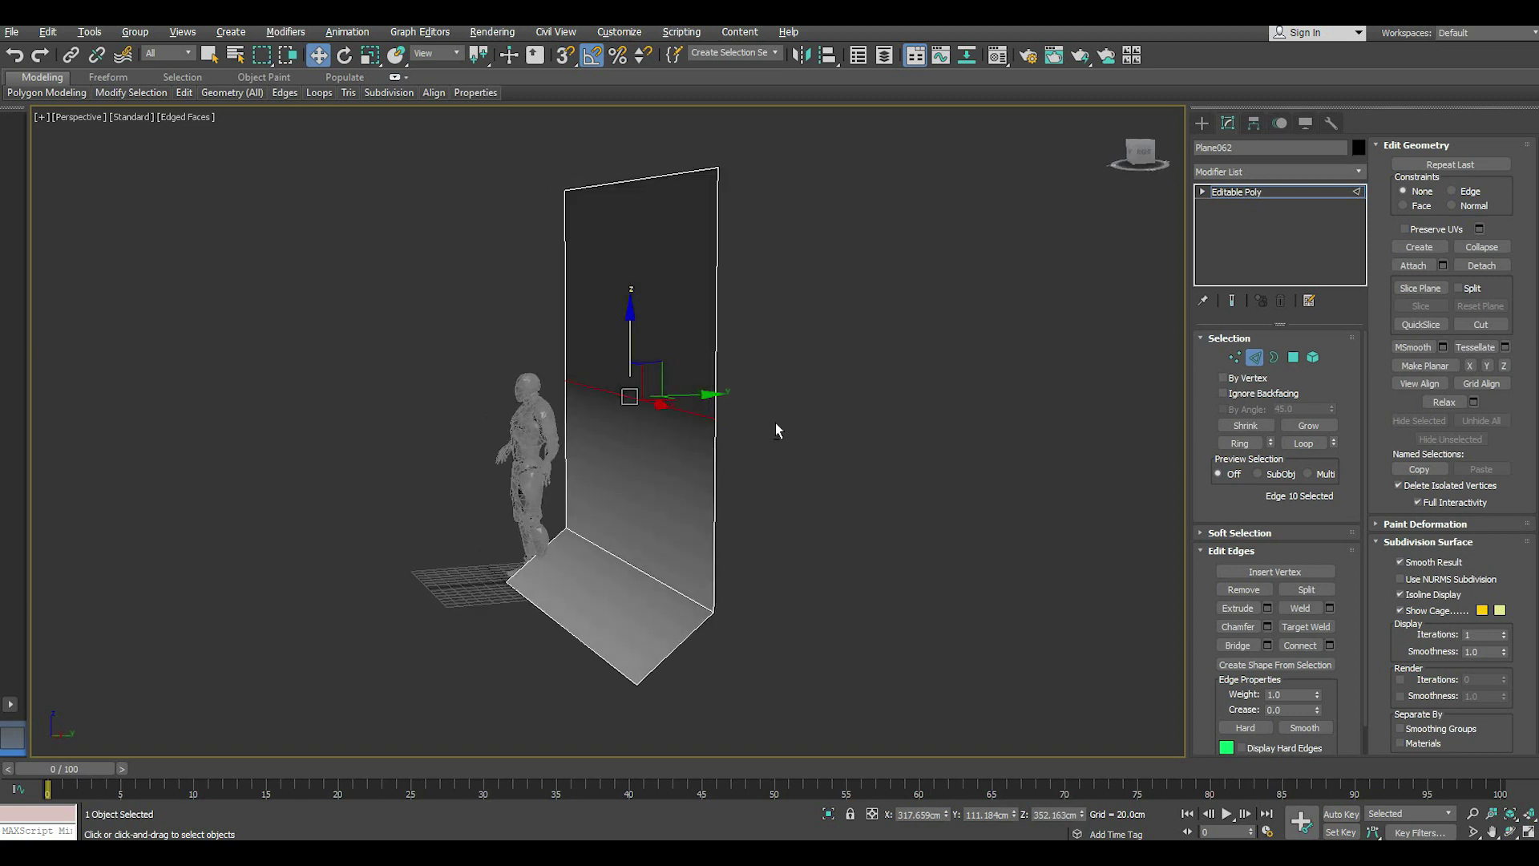
# - Push the upper wall polygon back along Y and lower the middle bend edge
pyautogui.click(1293, 356)
pyautogui.click(668, 323)
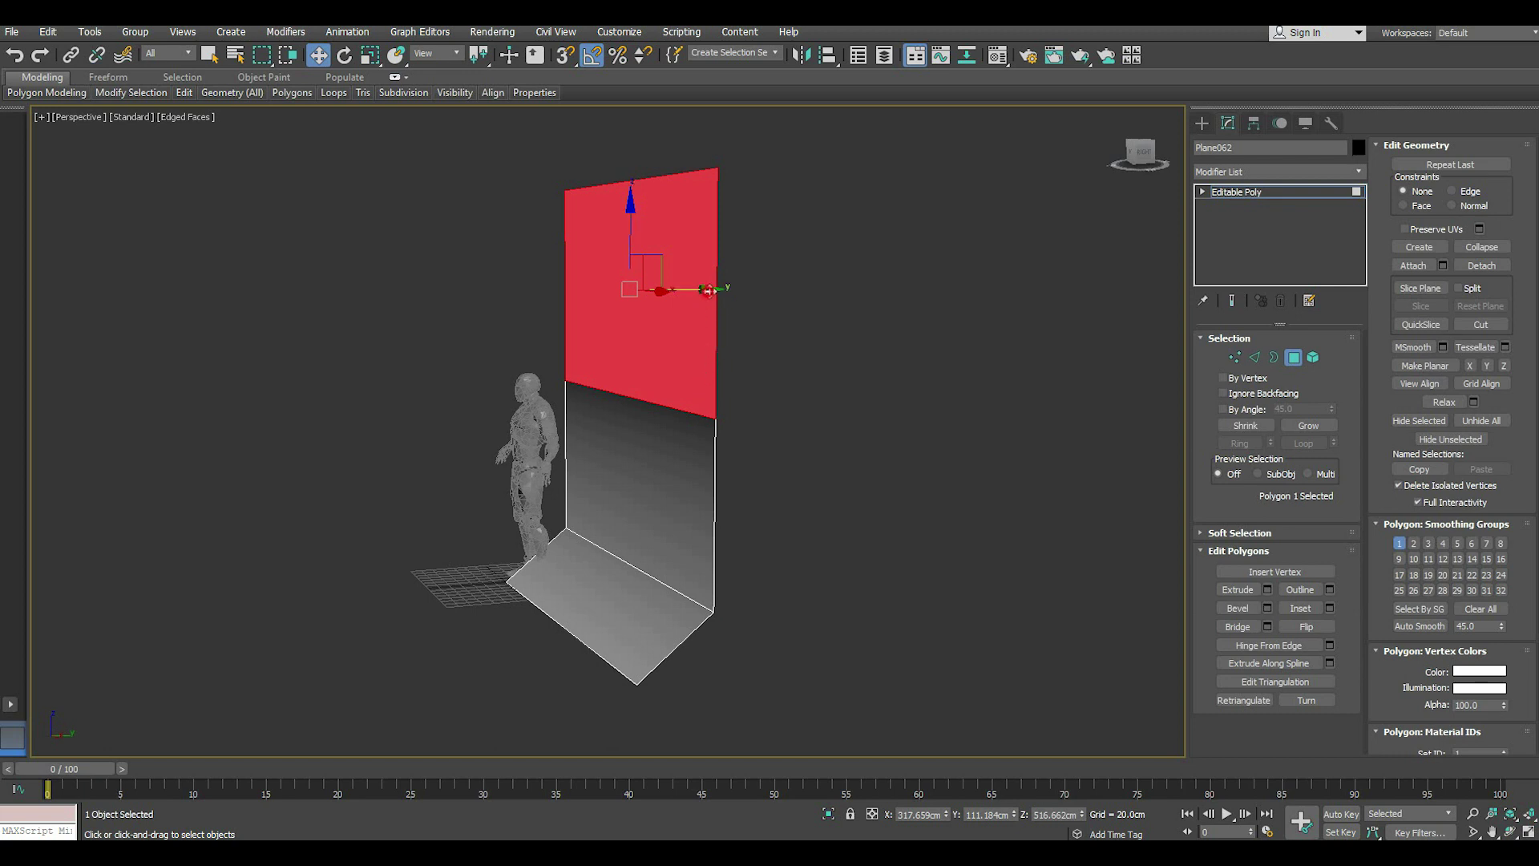
pyautogui.moveTo(708, 293); pyautogui.dragTo(753, 290)
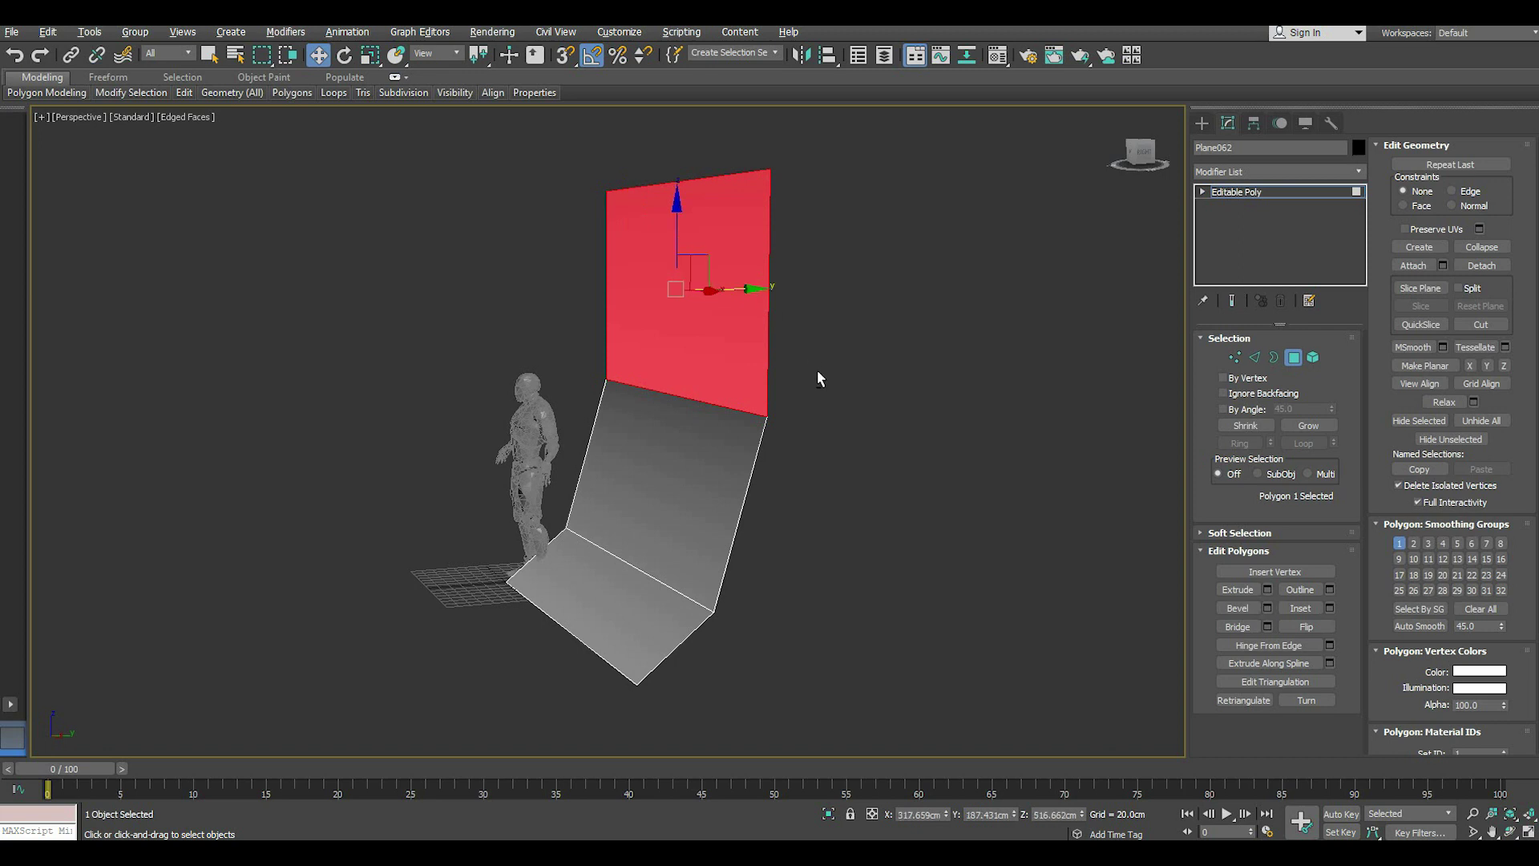
pyautogui.keyDown('alt'); pyautogui.moveTo(816, 375); pyautogui.dragTo(794, 377, button='middle'); pyautogui.keyUp('alt')
pyautogui.moveTo(748, 290); pyautogui.dragTo(754, 311)
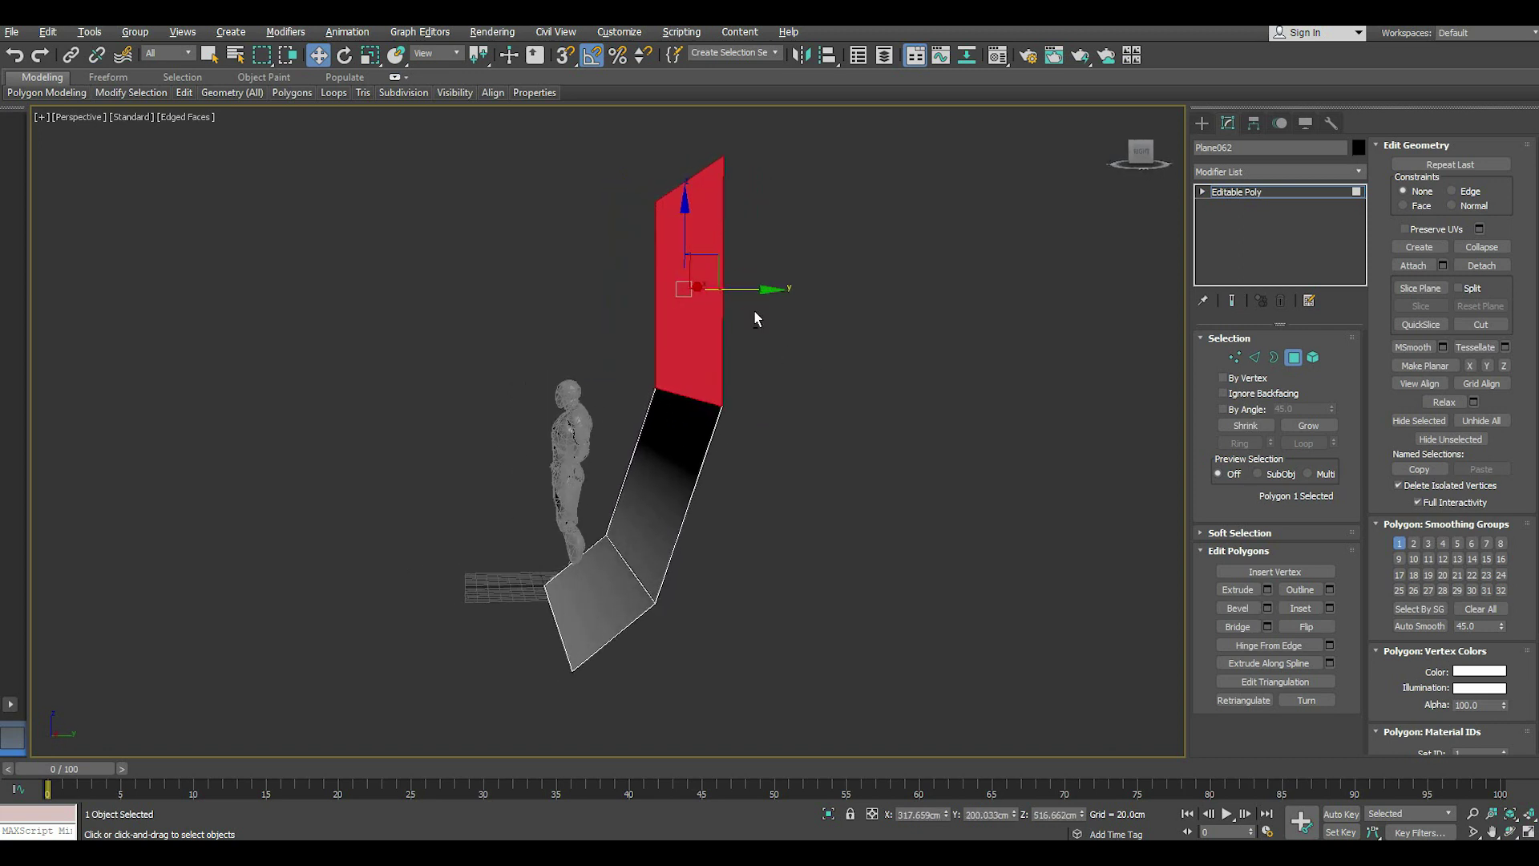
pyautogui.keyDown('alt'); pyautogui.moveTo(753, 311); pyautogui.dragTo(765, 319, button='middle'); pyautogui.keyUp('alt')
pyautogui.click(1253, 356)
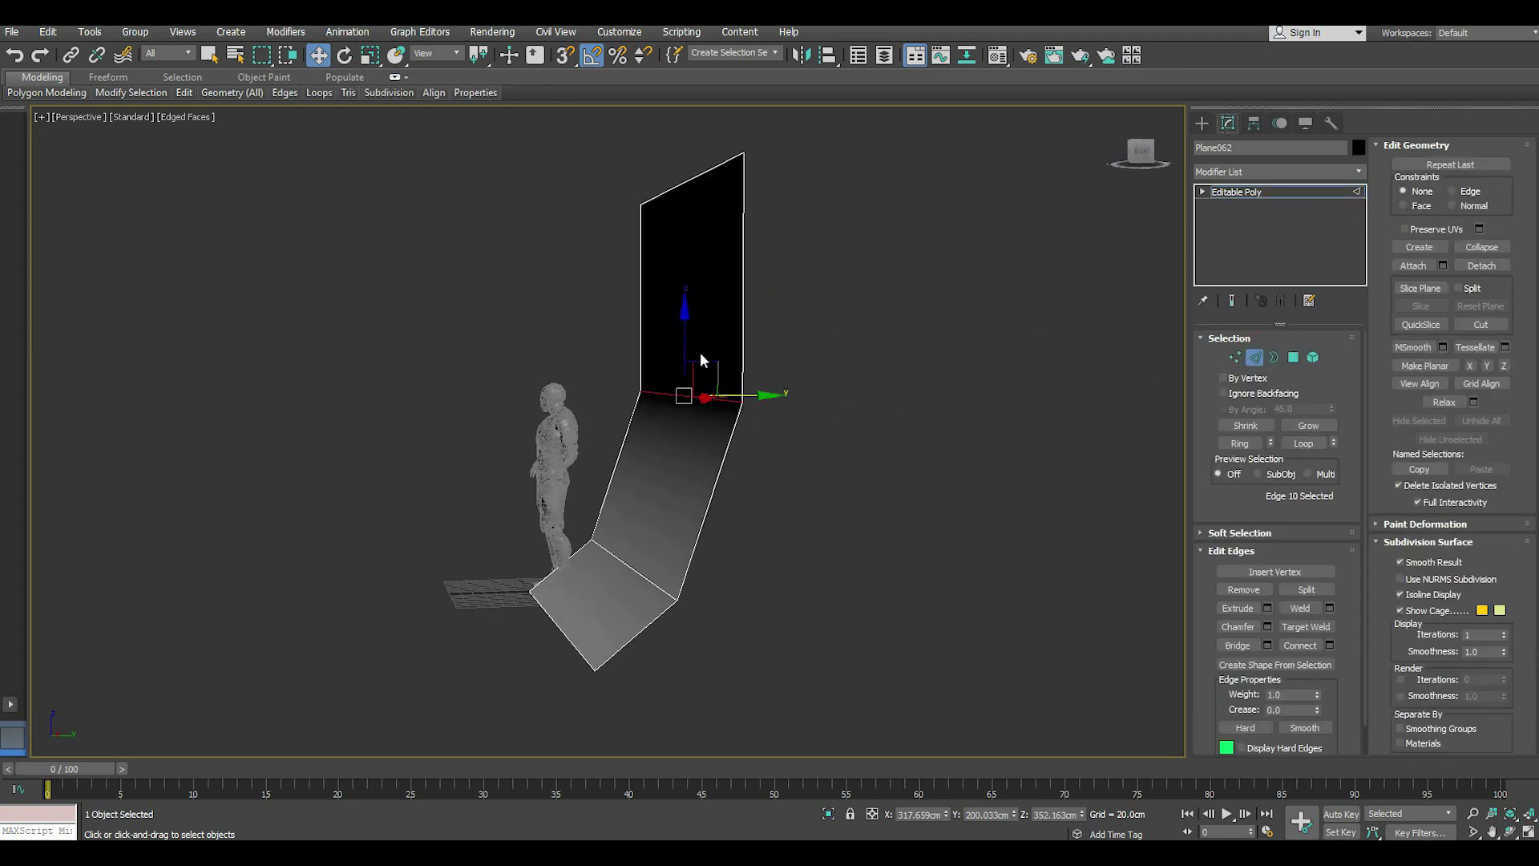
pyautogui.moveTo(687, 314); pyautogui.dragTo(676, 368)
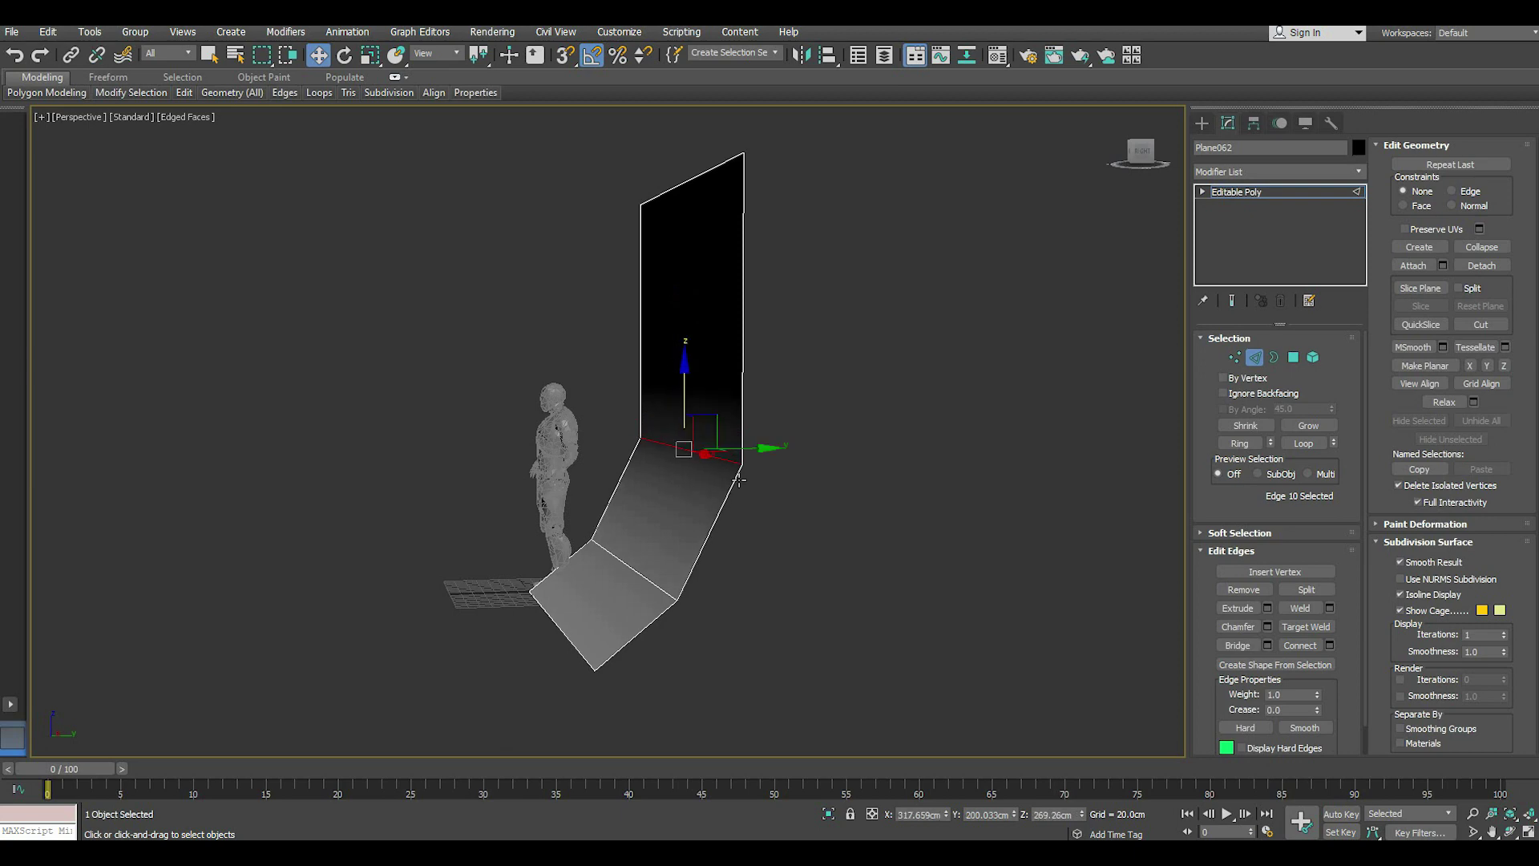
pyautogui.moveTo(676, 368)
pyautogui.keyDown('alt'); pyautogui.mouseDown(button='middle')
pyautogui.moveTo(929, 510)
pyautogui.moveTo(773, 505)
pyautogui.moveTo(759, 455)
pyautogui.moveTo(842, 445)
pyautogui.mouseUp(button='middle'); pyautogui.keyUp('alt')
# - Nudge the top polygon along Y, tilt the top edge, and select the whole backdrop element
pyautogui.click(1293, 357)
pyautogui.click(702, 337)
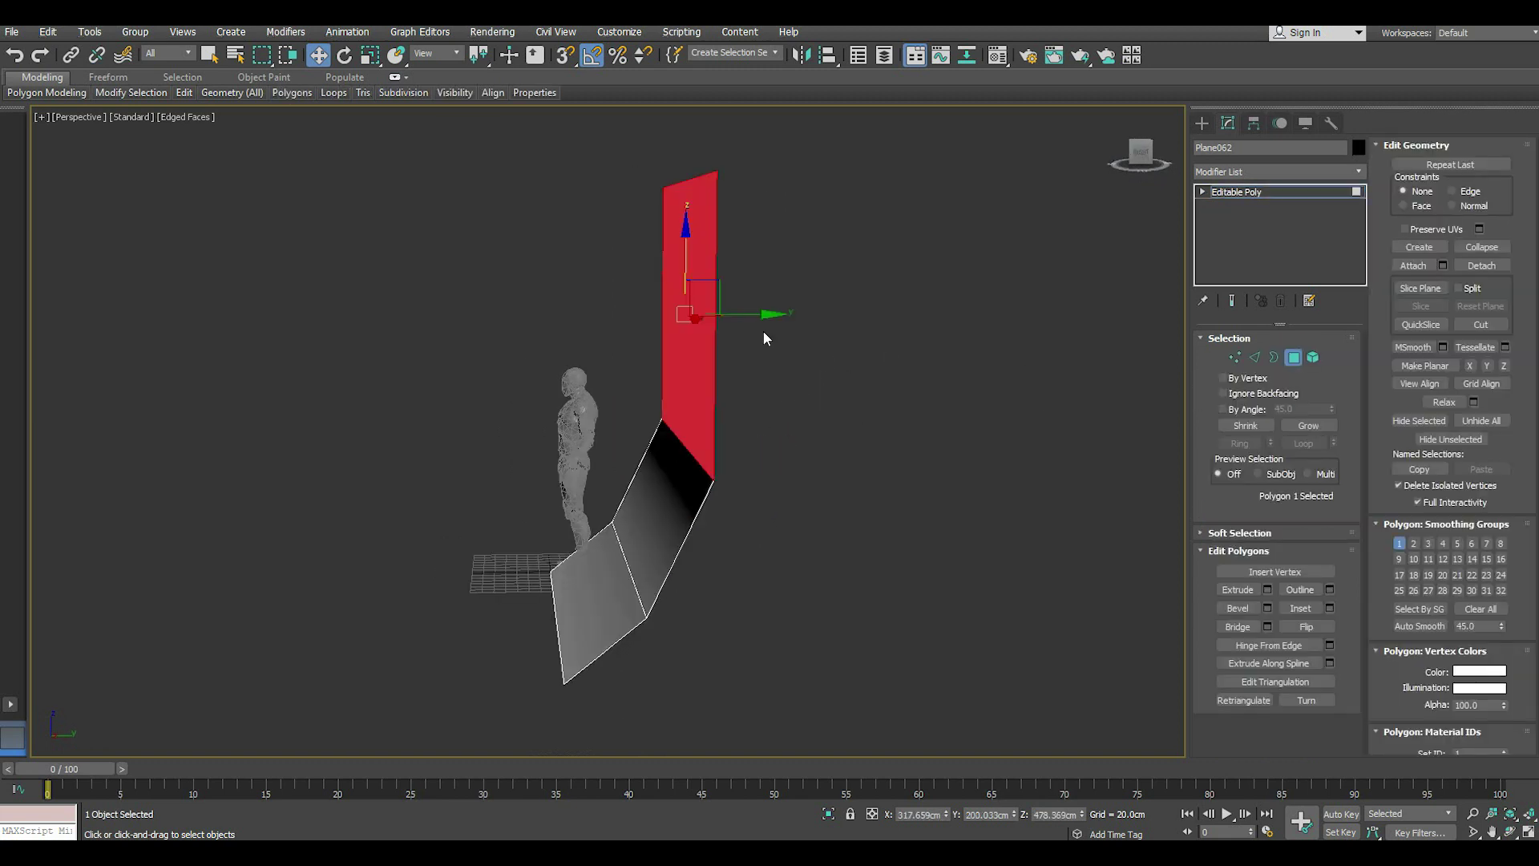
pyautogui.moveTo(774, 314); pyautogui.dragTo(796, 326)
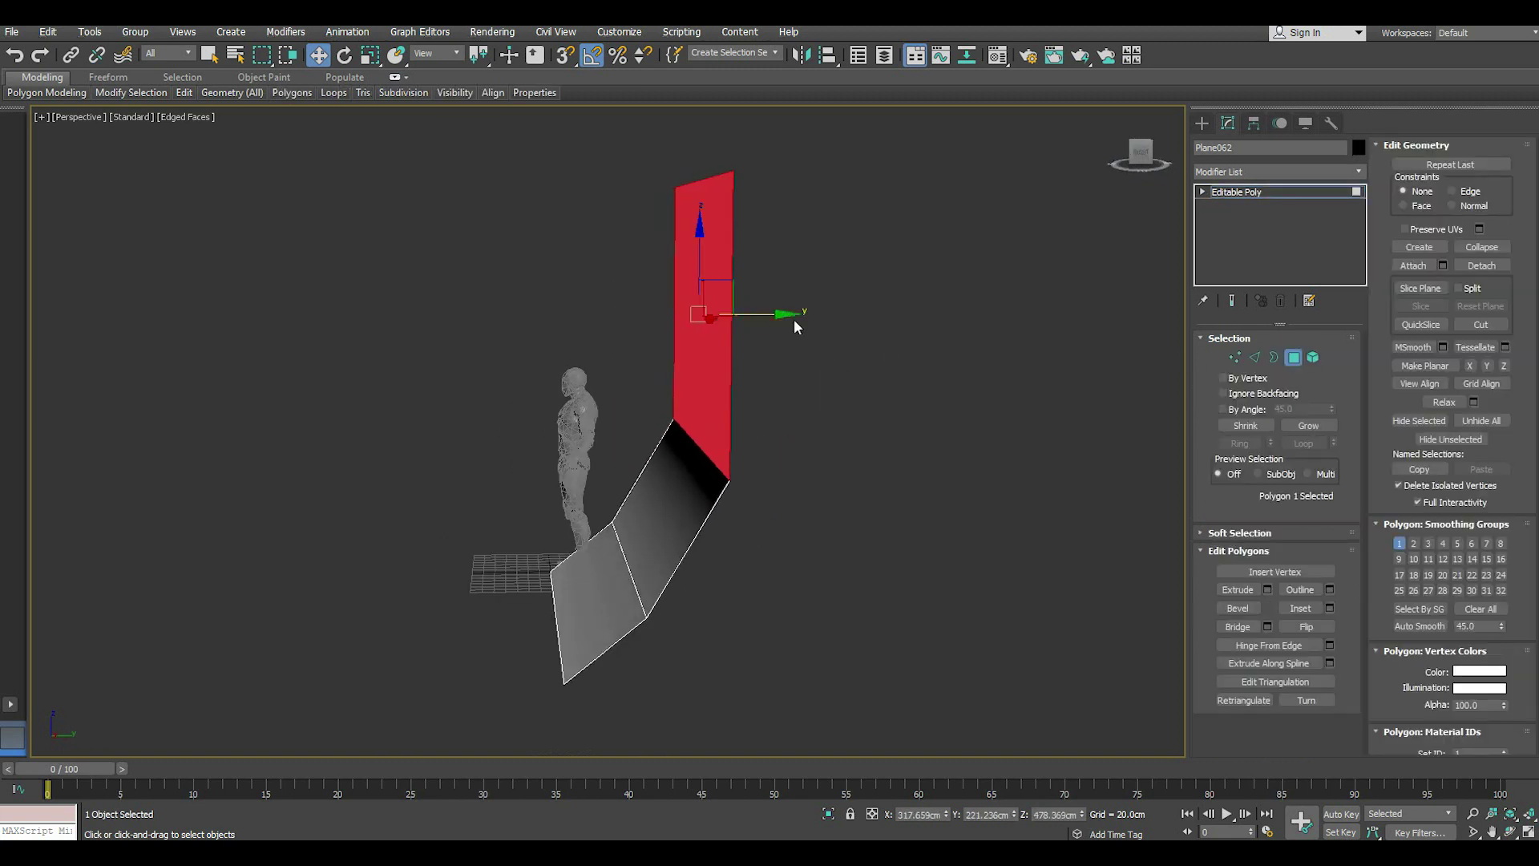
pyautogui.click(1255, 357)
pyautogui.click(728, 184)
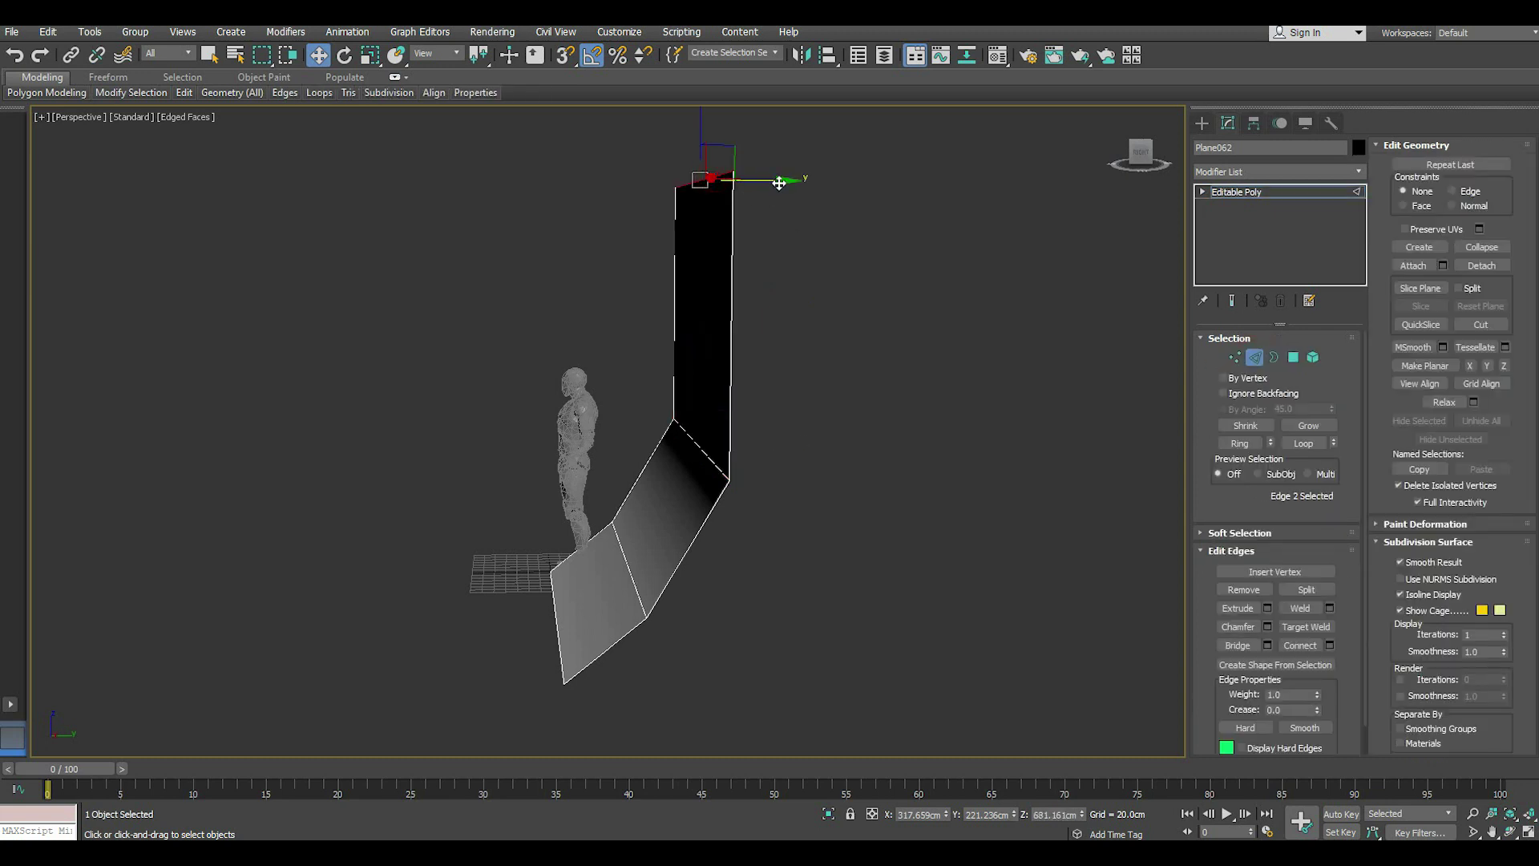
pyautogui.moveTo(730, 186); pyautogui.dragTo(727, 207)
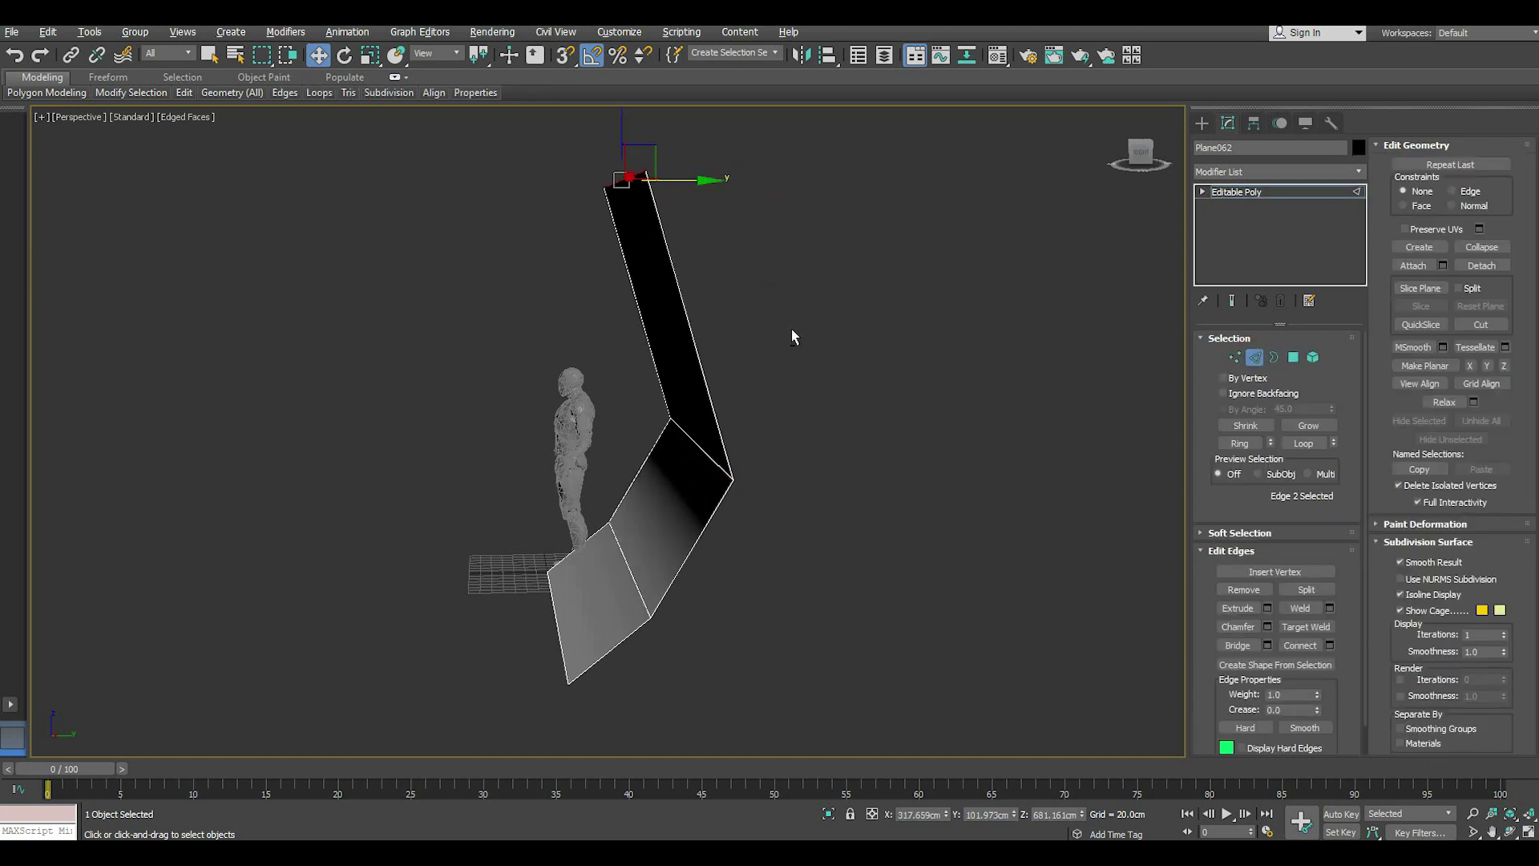
pyautogui.moveTo(790, 333)
pyautogui.keyDown('alt'); pyautogui.mouseDown(button='middle')
pyautogui.moveTo(1037, 320)
pyautogui.moveTo(762, 333)
pyautogui.moveTo(814, 329)
pyautogui.moveTo(848, 419)
pyautogui.mouseUp(button='middle'); pyautogui.keyUp('alt')
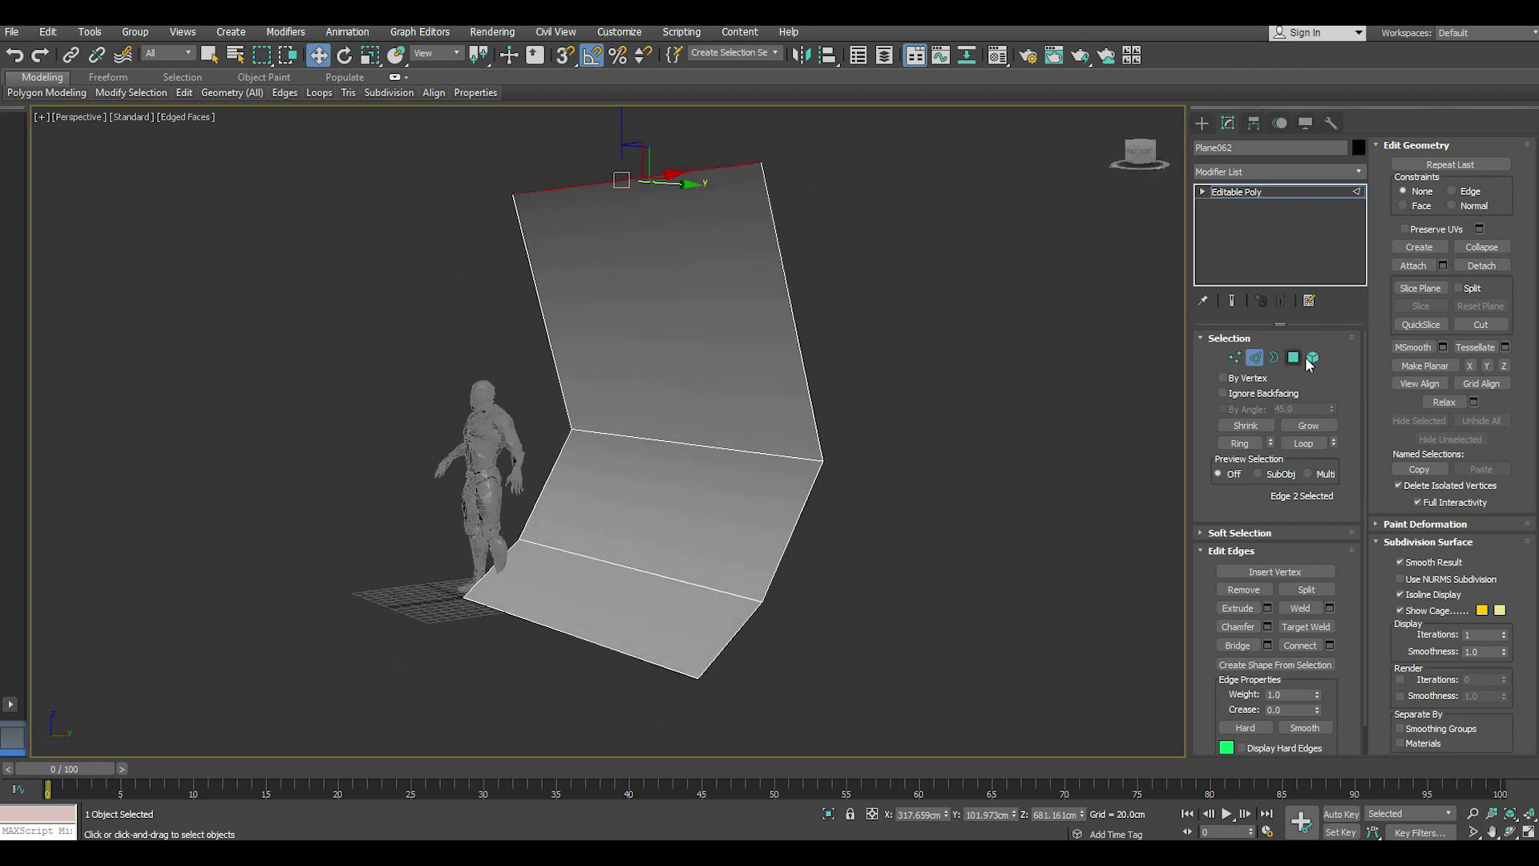
pyautogui.press('5')
pyautogui.click(786, 417)
# - Clear the backdrop's smoothing groups so the bends shade faceted
pyautogui.click(1506, 610)
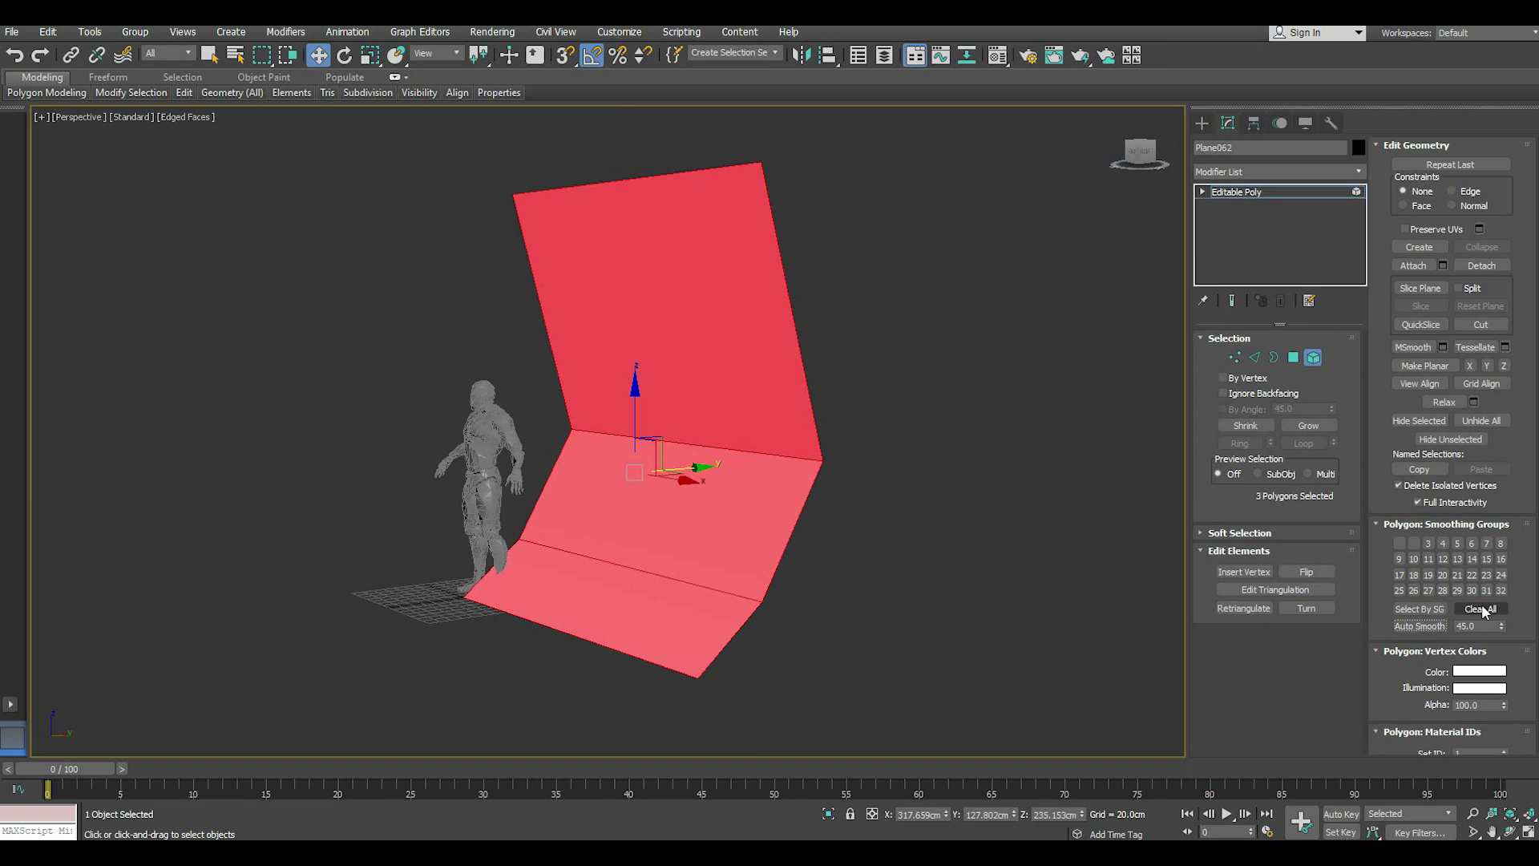
pyautogui.keyDown('alt'); pyautogui.moveTo(933, 481); pyautogui.dragTo(1131, 478, button='middle'); pyautogui.keyUp('alt')
pyautogui.click(1256, 358)
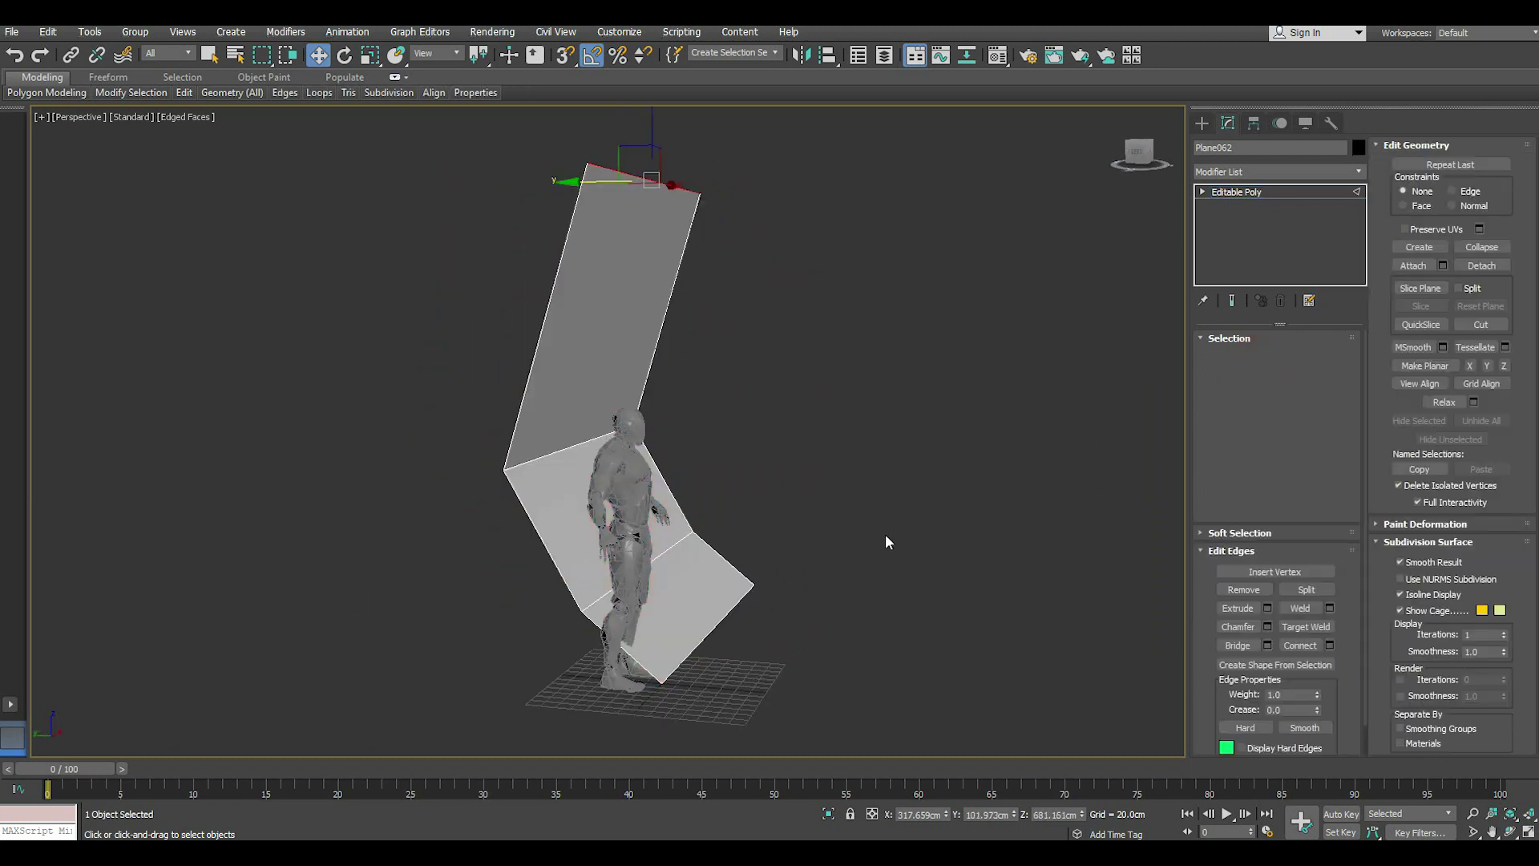
pyautogui.moveTo(880, 537)
pyautogui.keyDown('alt'); pyautogui.mouseDown(button='middle')
pyautogui.moveTo(654, 535)
pyautogui.moveTo(691, 540)
pyautogui.moveTo(696, 572)
pyautogui.moveTo(863, 570)
pyautogui.moveTo(714, 252)
pyautogui.mouseUp(button='middle'); pyautogui.keyUp('alt')
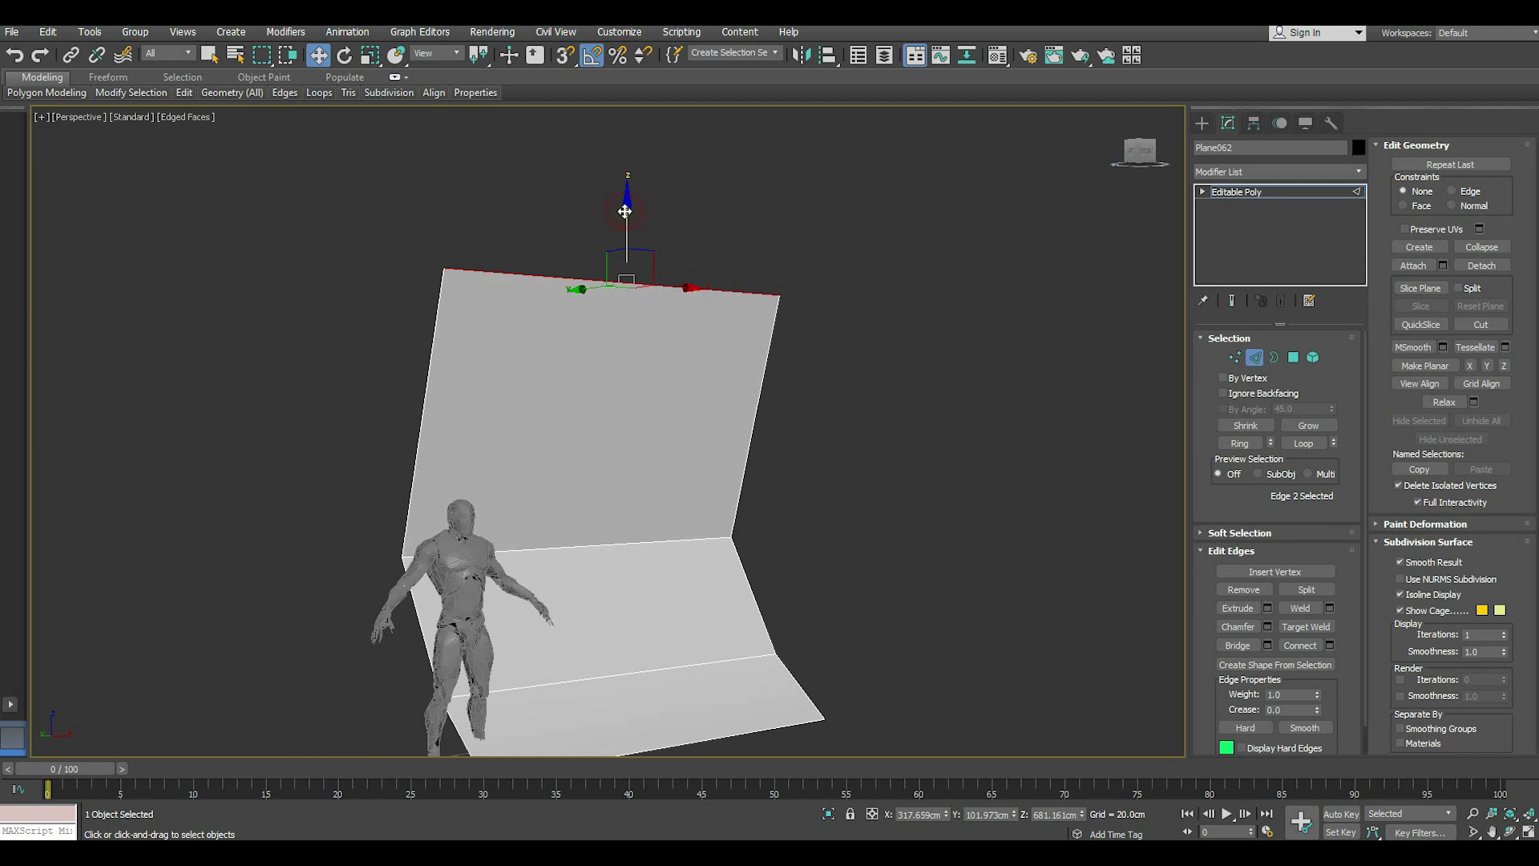
# - Raise the backdrop's top edge along Z in two moves and return to object level
pyautogui.moveTo(624, 211); pyautogui.dragTo(626, 157)
pyautogui.moveTo(689, 337)
pyautogui.keyDown('alt'); pyautogui.mouseDown(button='middle')
pyautogui.moveTo(704, 356)
pyautogui.moveTo(591, 347)
pyautogui.mouseUp(button='middle'); pyautogui.keyUp('alt')
pyautogui.moveTo(690, 402)
pyautogui.keyDown('alt'); pyautogui.mouseDown(button='middle')
pyautogui.moveTo(671, 401)
pyautogui.moveTo(1120, 247)
pyautogui.mouseUp(button='middle'); pyautogui.keyUp('alt')
pyautogui.click(1245, 197)
pyautogui.moveTo(670, 426)
pyautogui.keyDown('alt'); pyautogui.mouseDown(button='middle')
pyautogui.moveTo(708, 450)
pyautogui.moveTo(881, 466)
pyautogui.mouseUp(button='middle'); pyautogui.keyUp('alt')
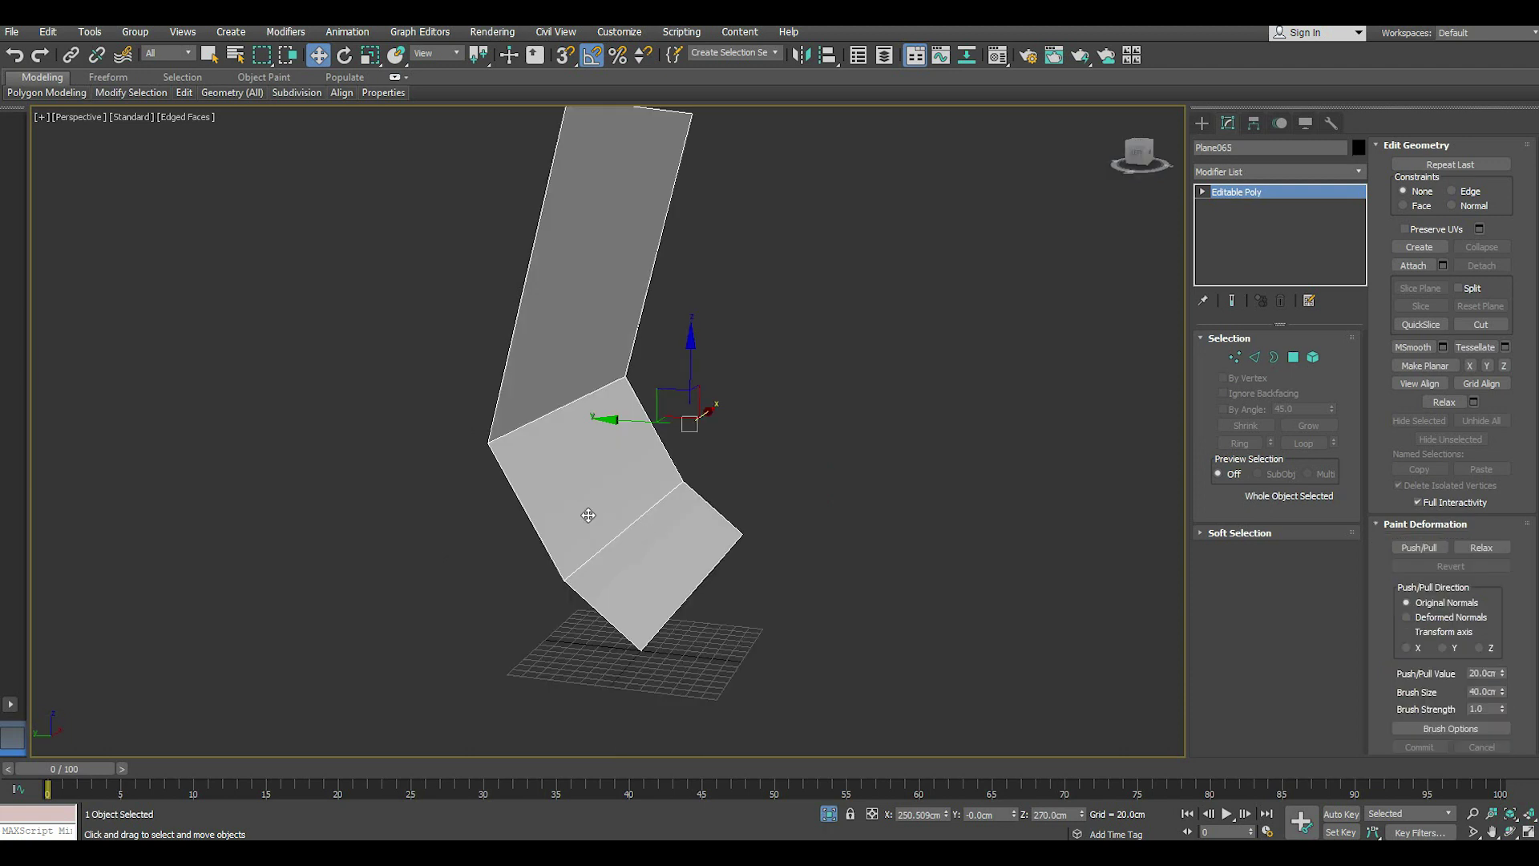
# - Insert a Swift Loop edge loop across the bent plane's middle section
pyautogui.scroll(2, 583, 514)
pyautogui.scroll(2, 594, 538)
pyautogui.moveTo(183, 92)
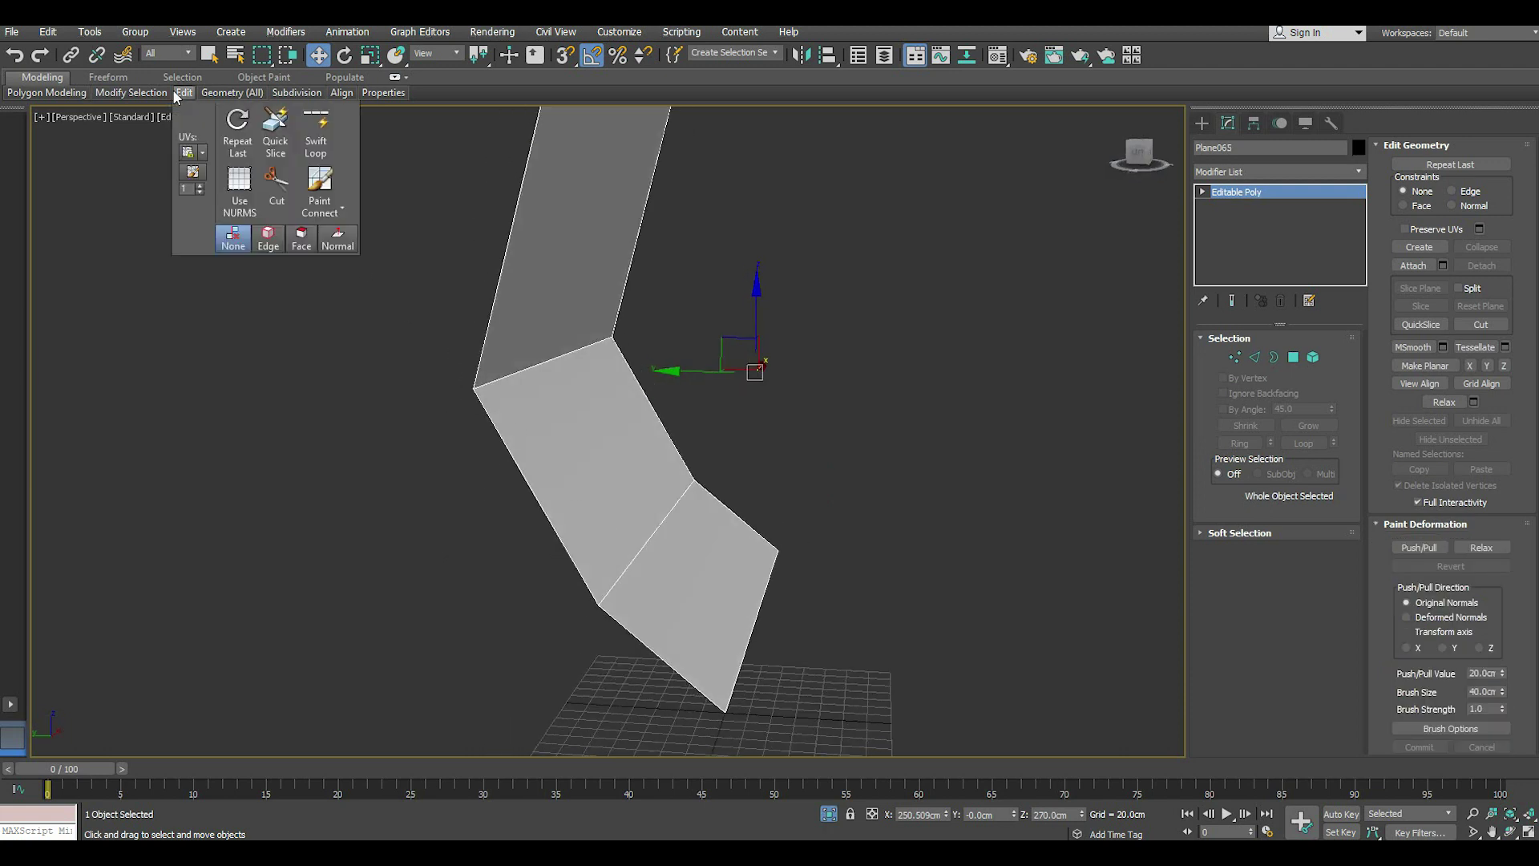
pyautogui.click(315, 141)
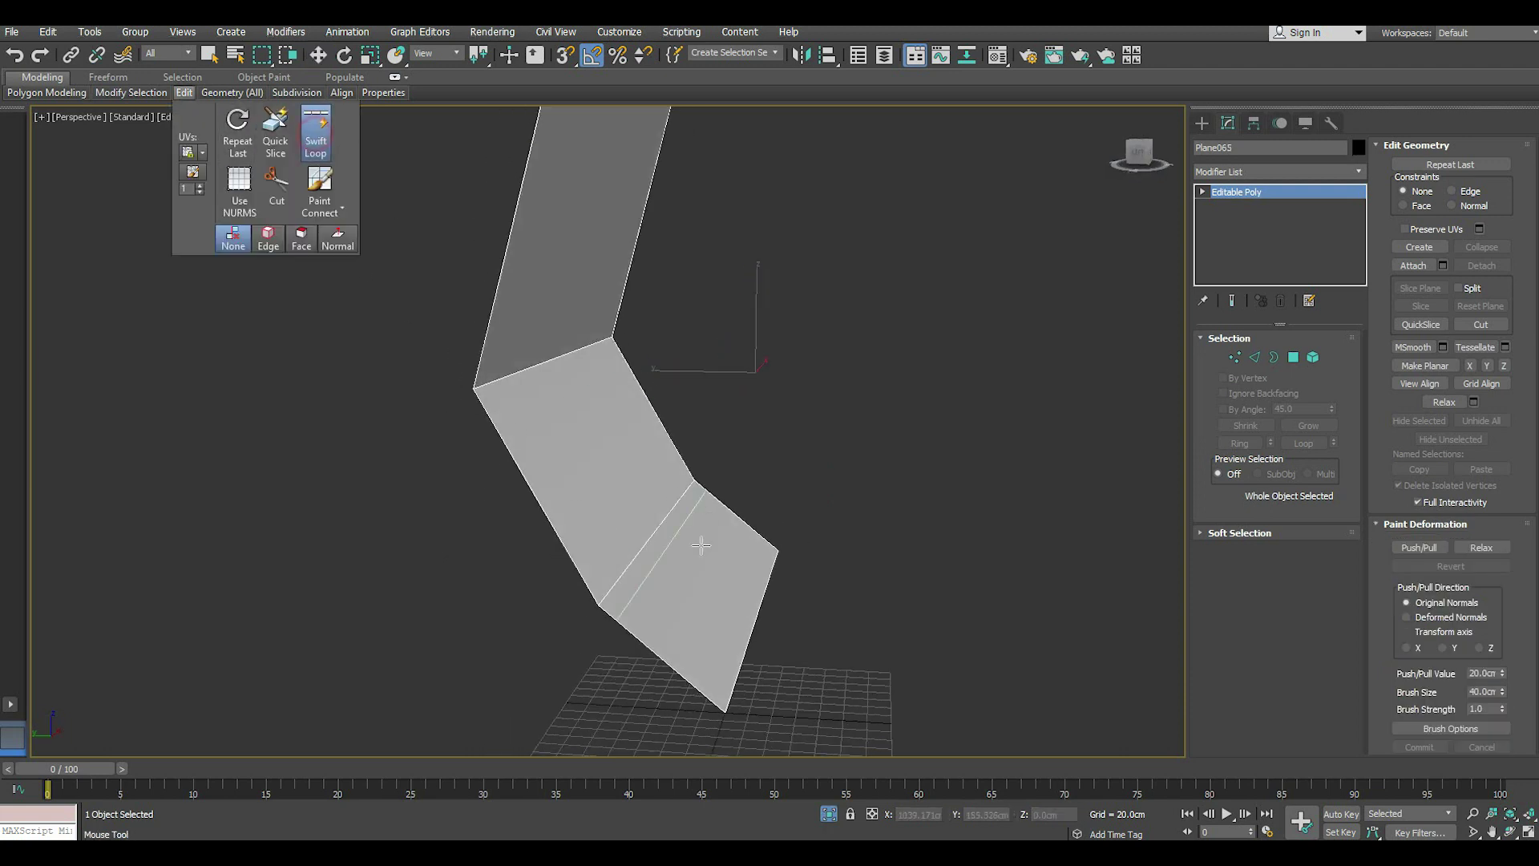
pyautogui.click(568, 511)
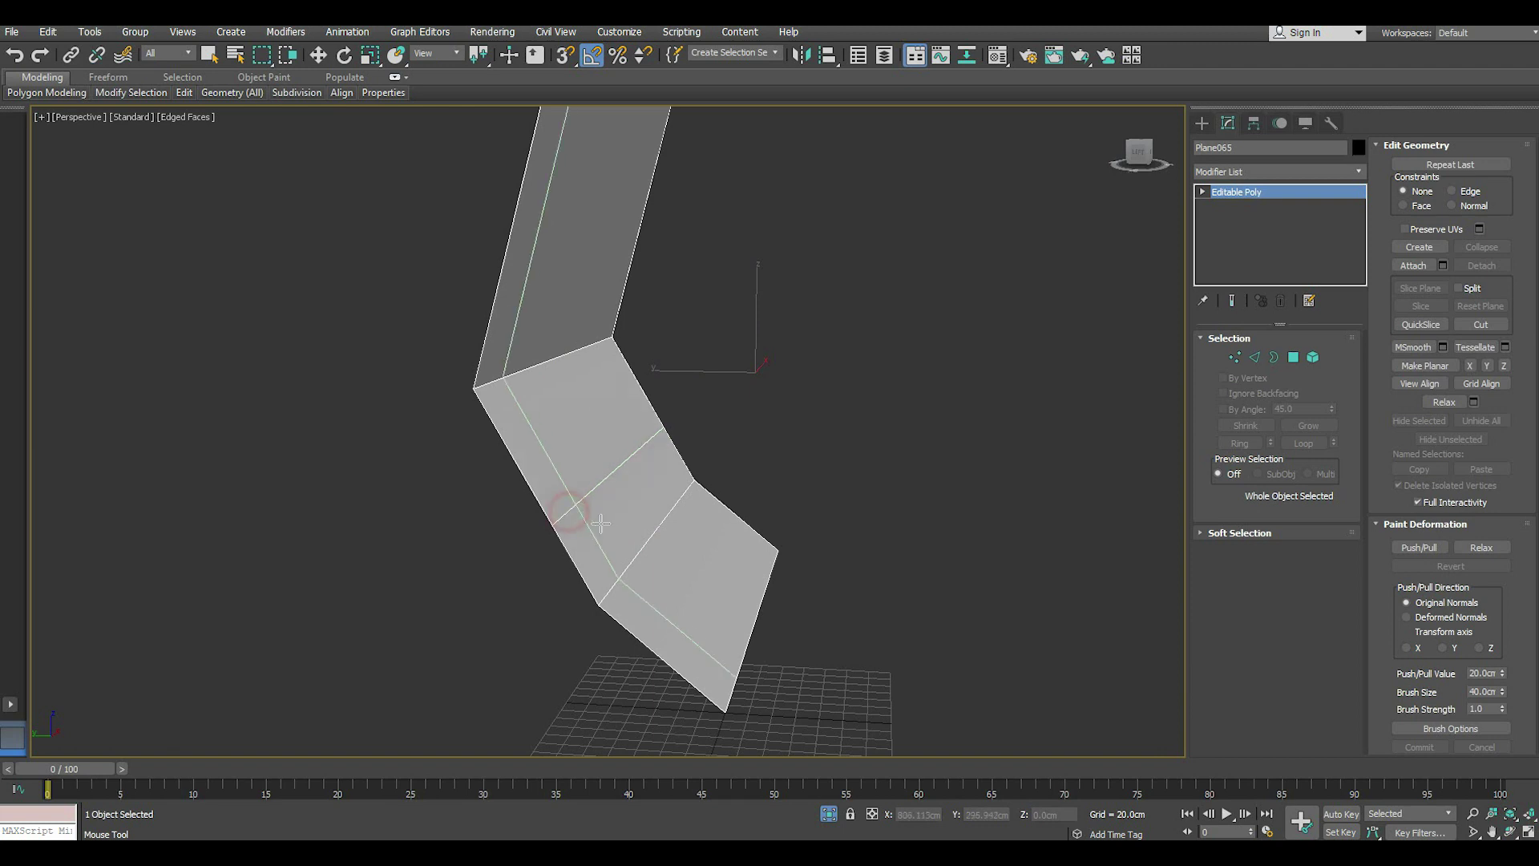
pyautogui.rightClick(601, 522)
# - Slide the new middle edge back along Y until the lower segment is near-vertical in Left view
pyautogui.click(1253, 357)
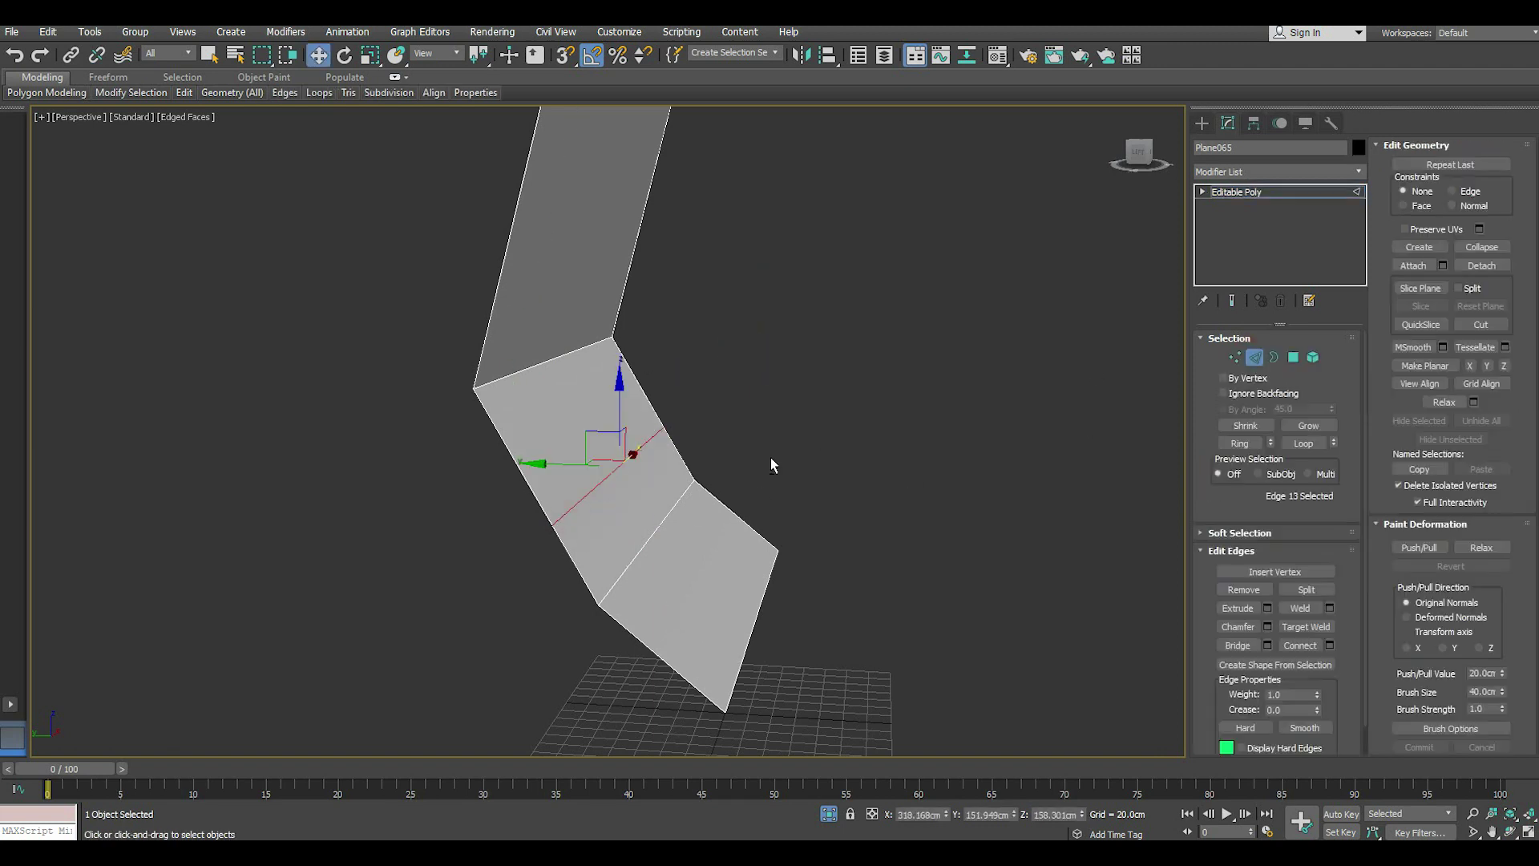
pyautogui.keyDown('alt'); pyautogui.moveTo(773, 463); pyautogui.dragTo(783, 457, button='middle'); pyautogui.keyUp('alt')
pyautogui.moveTo(549, 465); pyautogui.dragTo(582, 461)
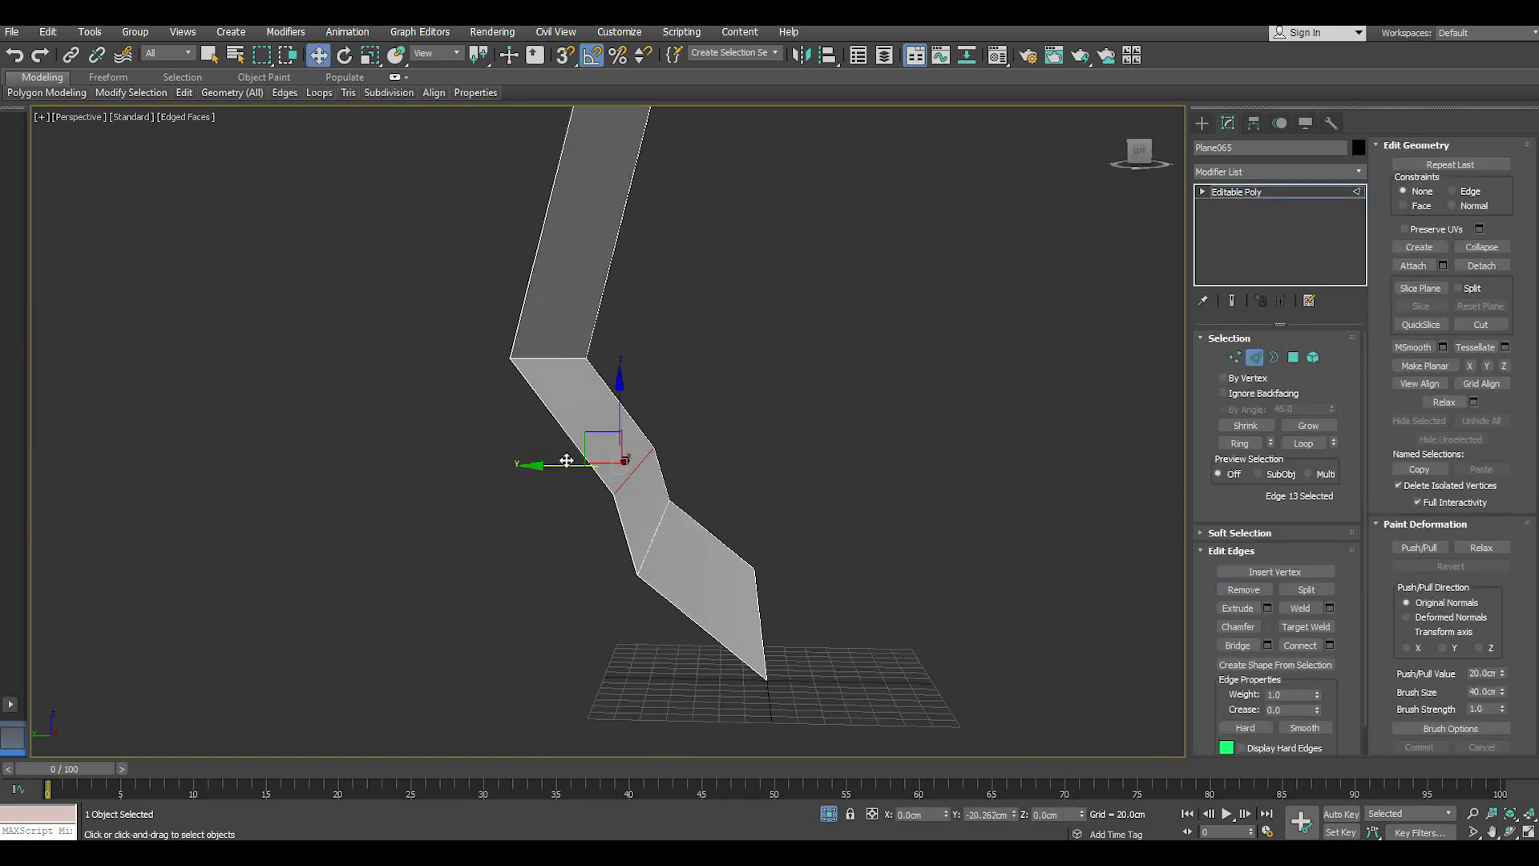
pyautogui.press('l')
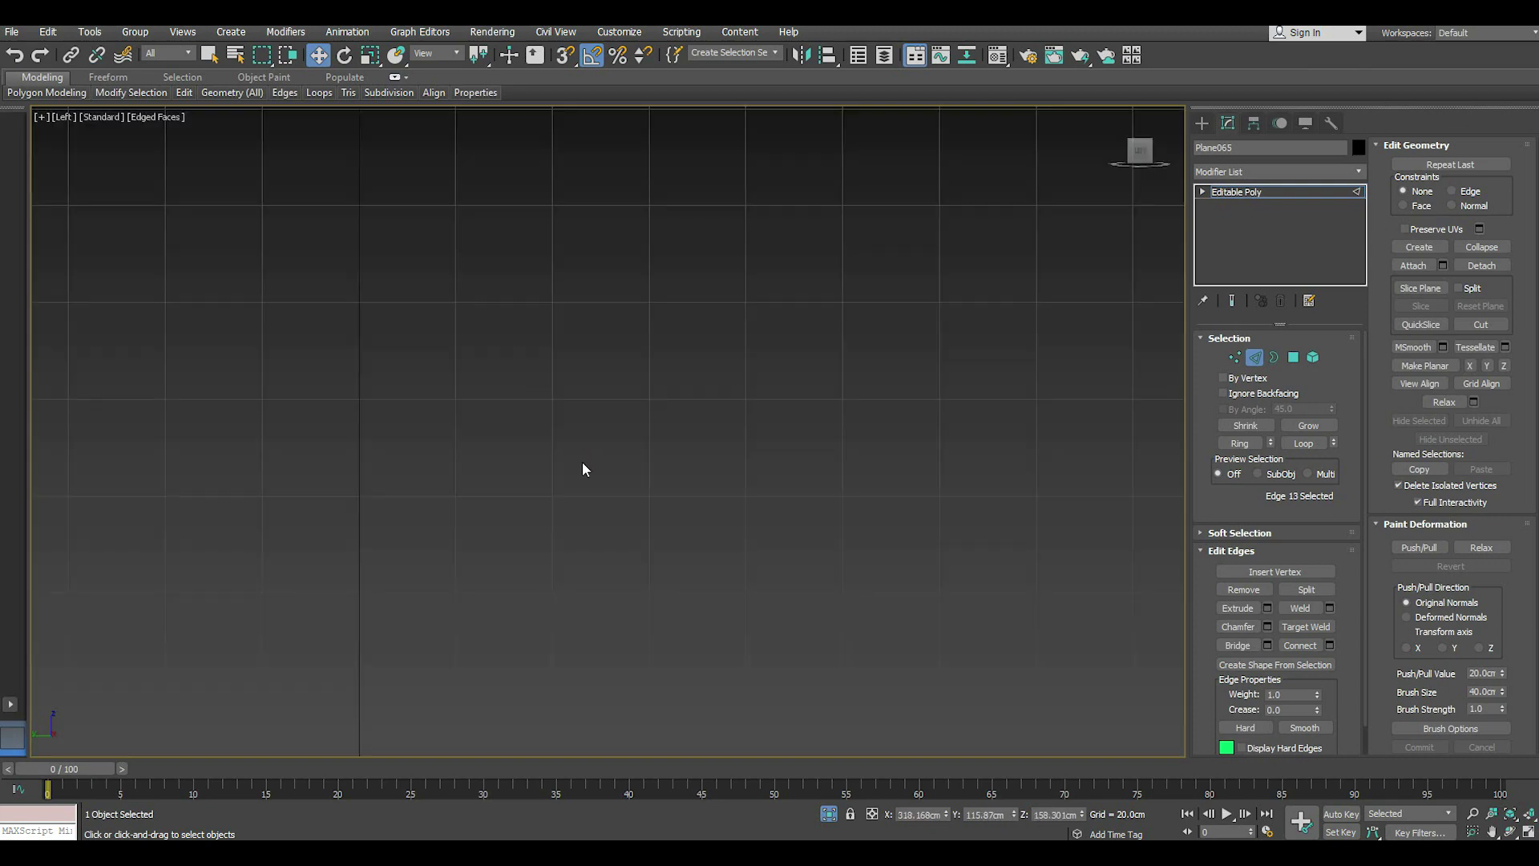
pyautogui.moveTo(416, 656); pyautogui.dragTo(480, 543, button='middle')
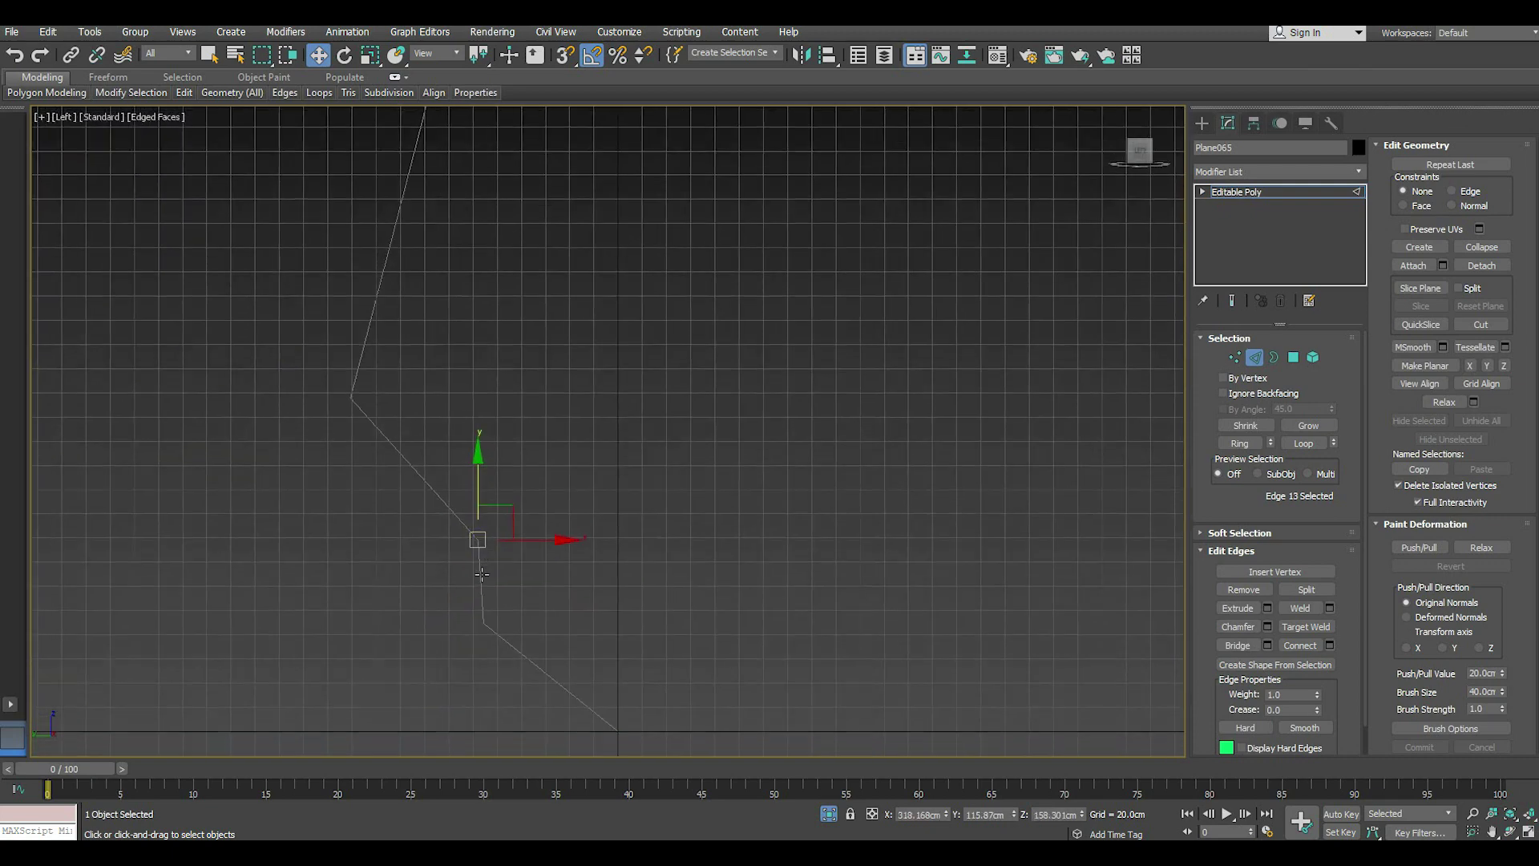
pyautogui.scroll(2, 492, 560)
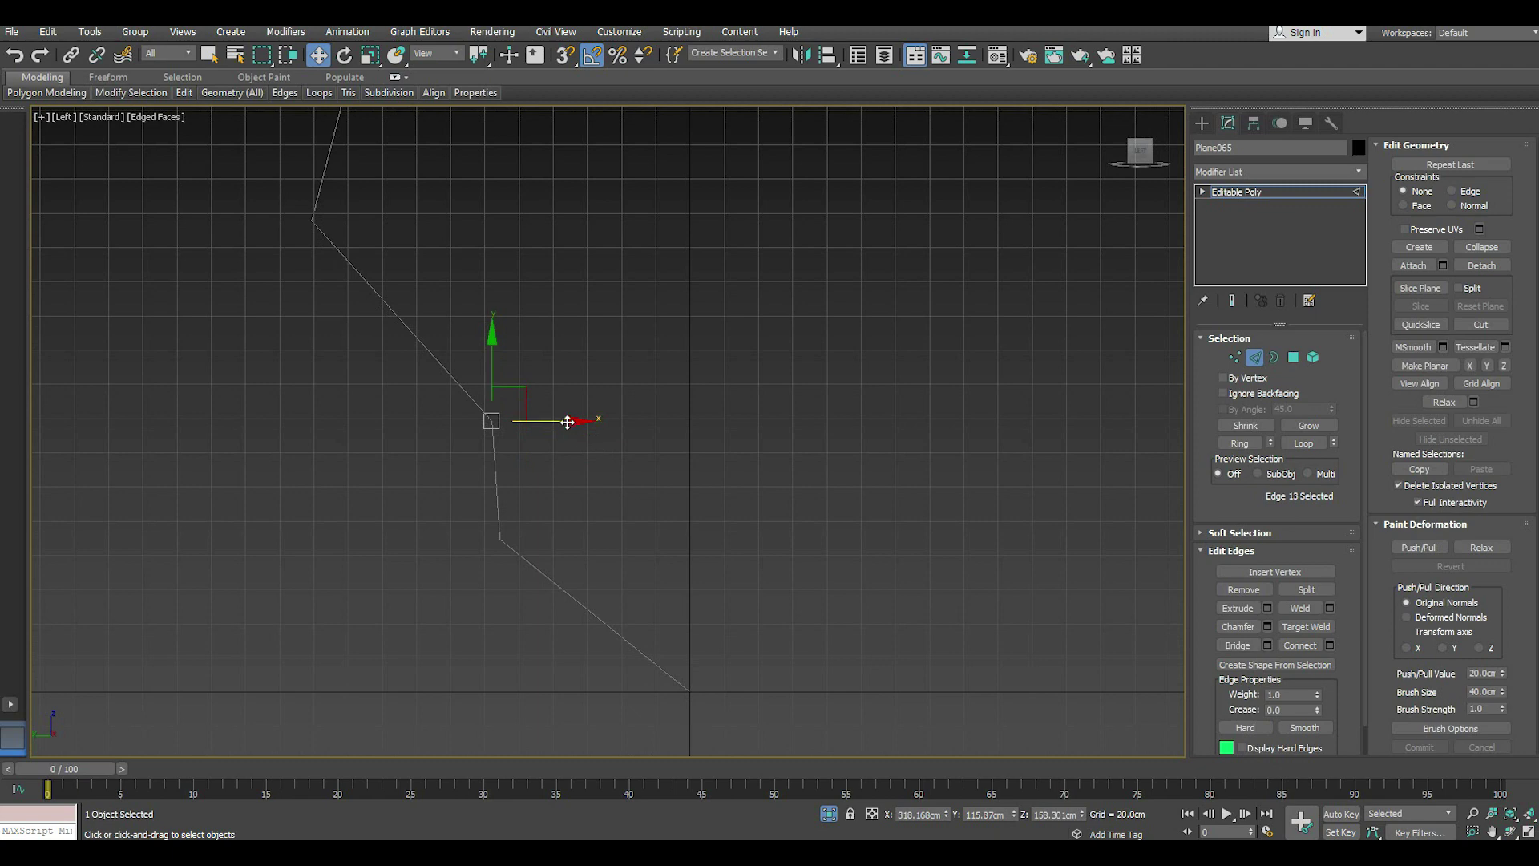
pyautogui.moveTo(568, 422); pyautogui.dragTo(577, 418)
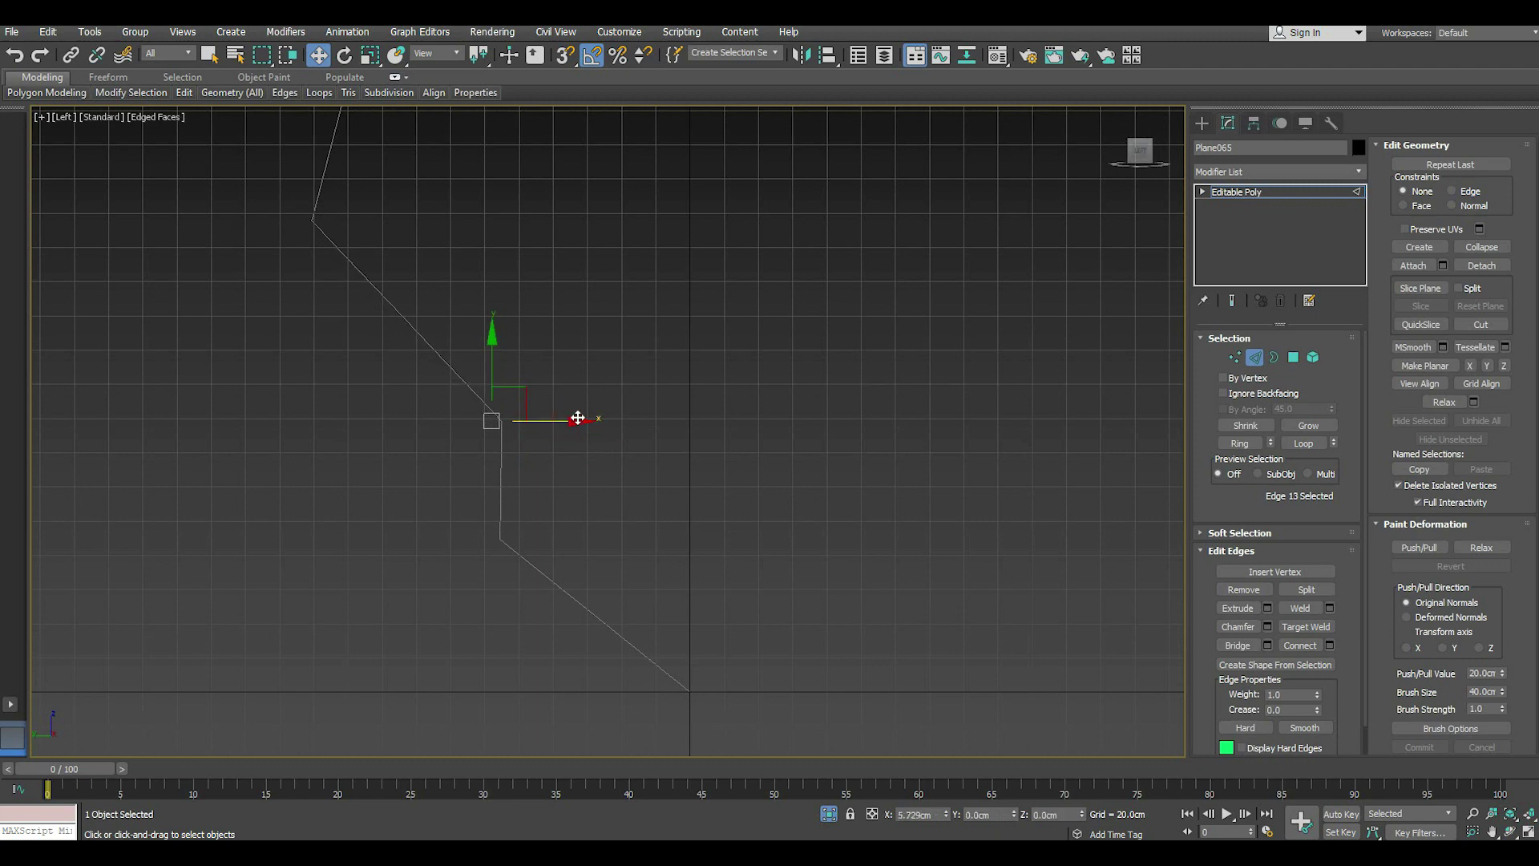
pyautogui.scroll(-2, 536, 521)
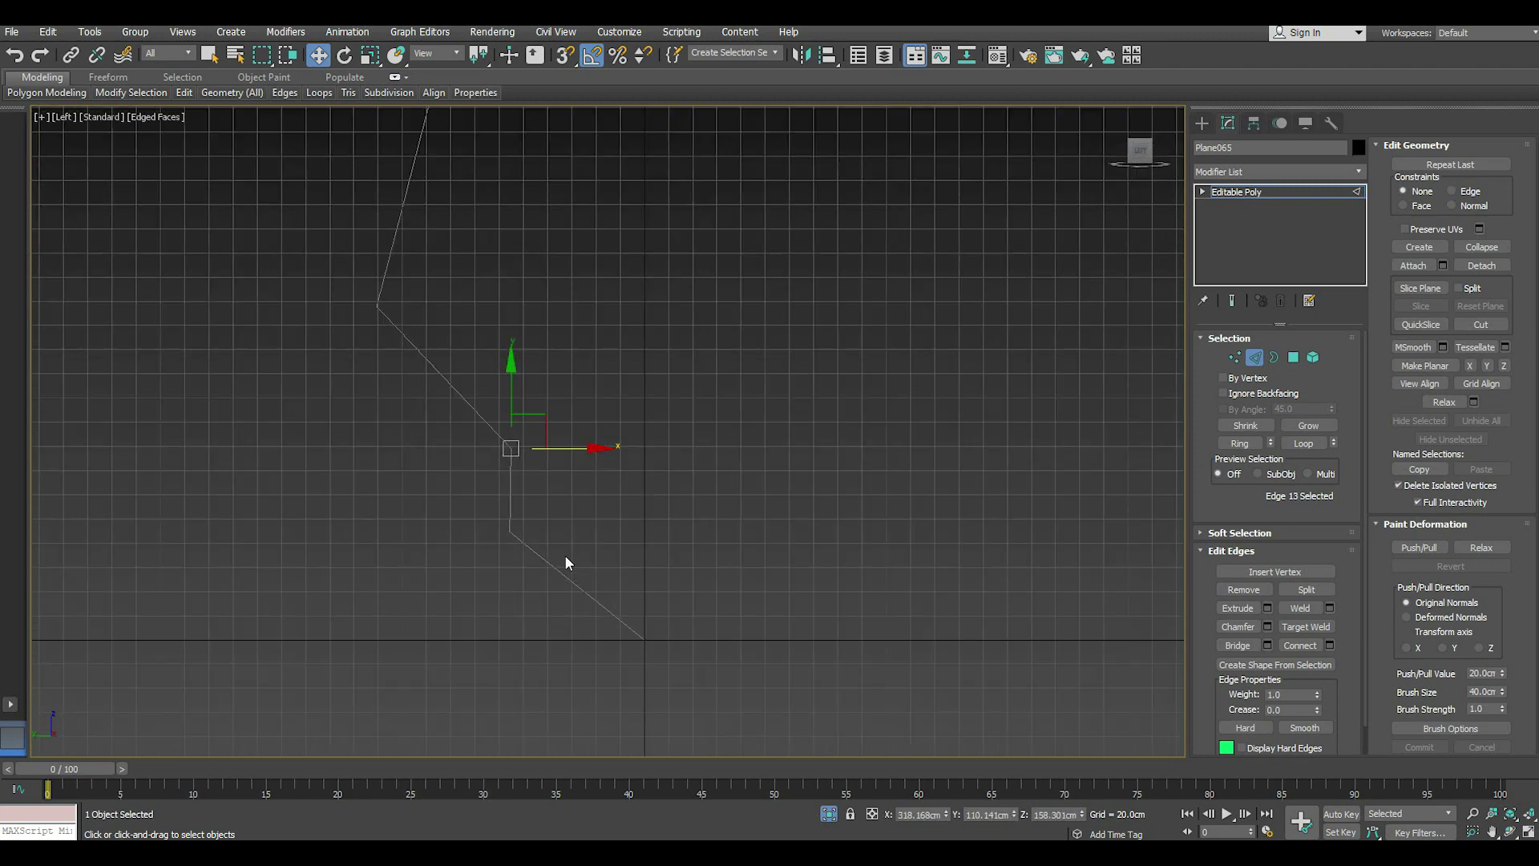
# - Raise the middle edge about 15.851 cm along Z in Perspective view
pyautogui.hotkey('shift', 'z')
pyautogui.hotkey('shift', 'z')
pyautogui.hotkey('shift', 'z')
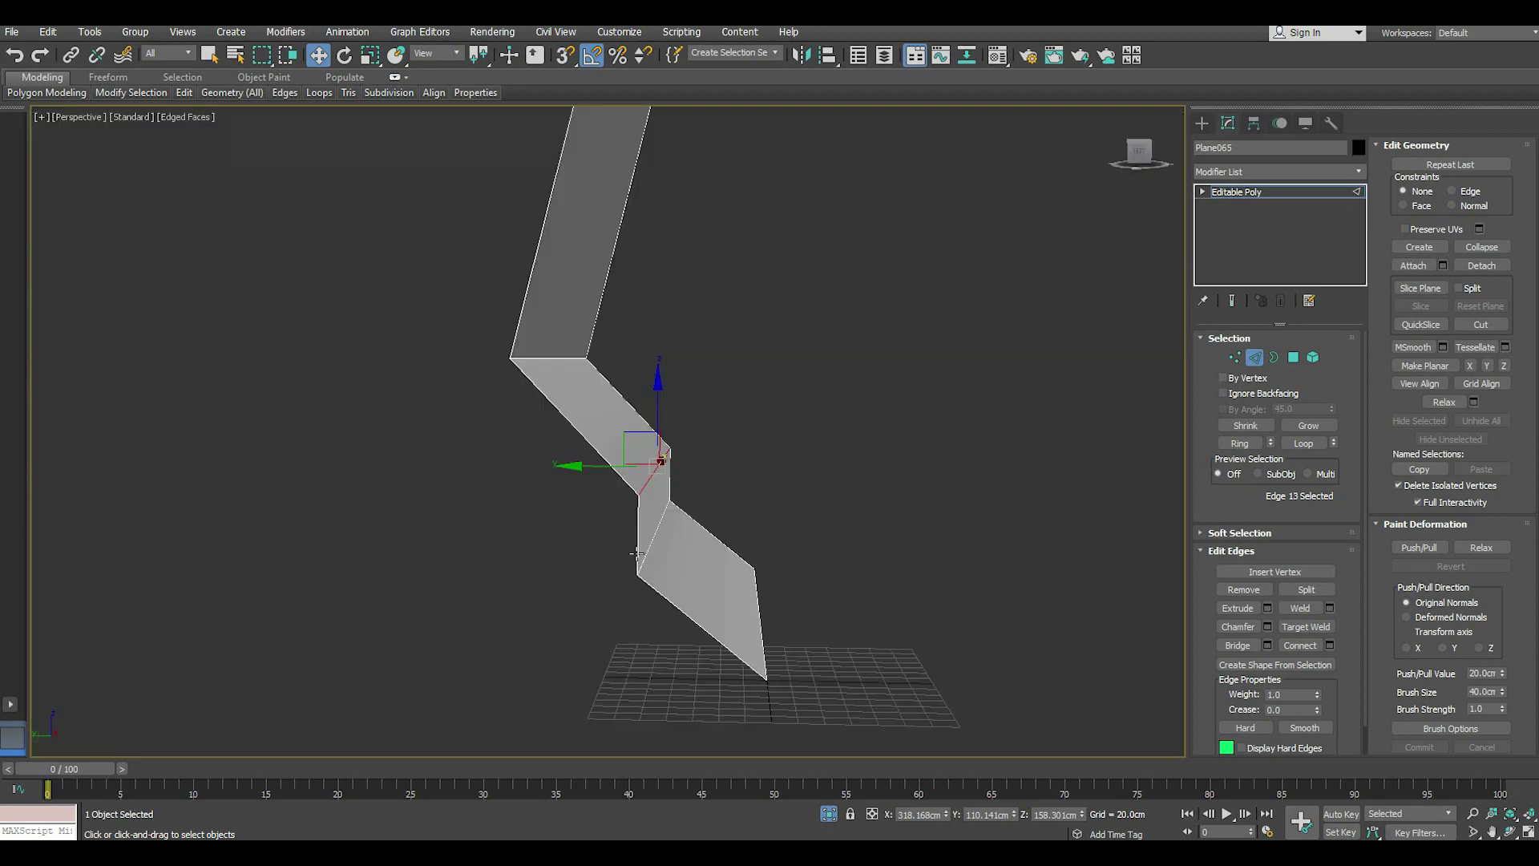
pyautogui.moveTo(637, 554)
pyautogui.keyDown('alt'); pyautogui.mouseDown(button='middle')
pyautogui.moveTo(444, 579)
pyautogui.moveTo(392, 564)
pyautogui.mouseUp(button='middle'); pyautogui.keyUp('alt')
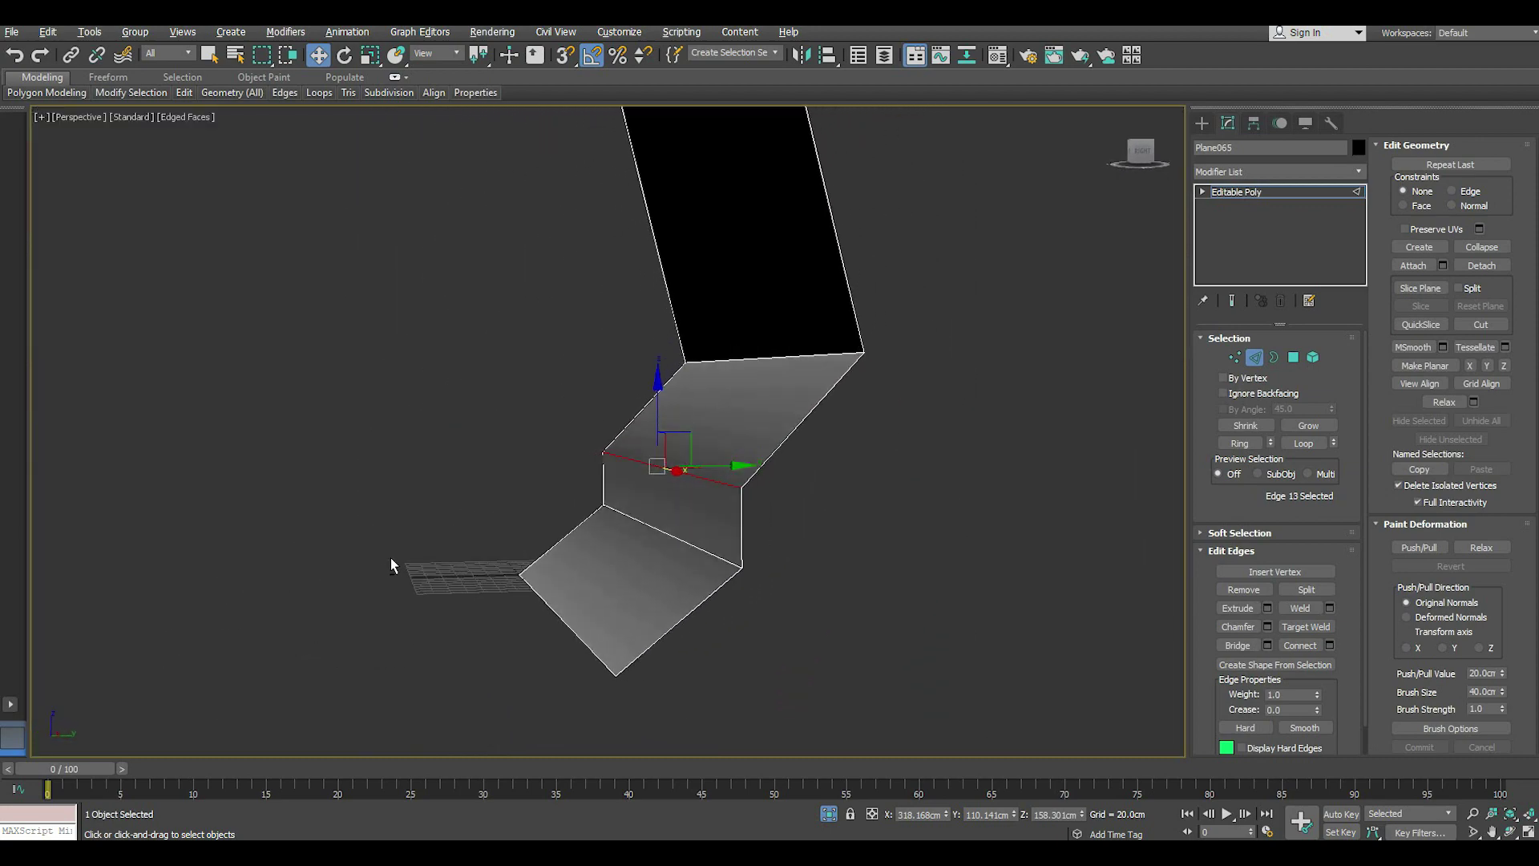
pyautogui.moveTo(659, 400); pyautogui.dragTo(661, 385)
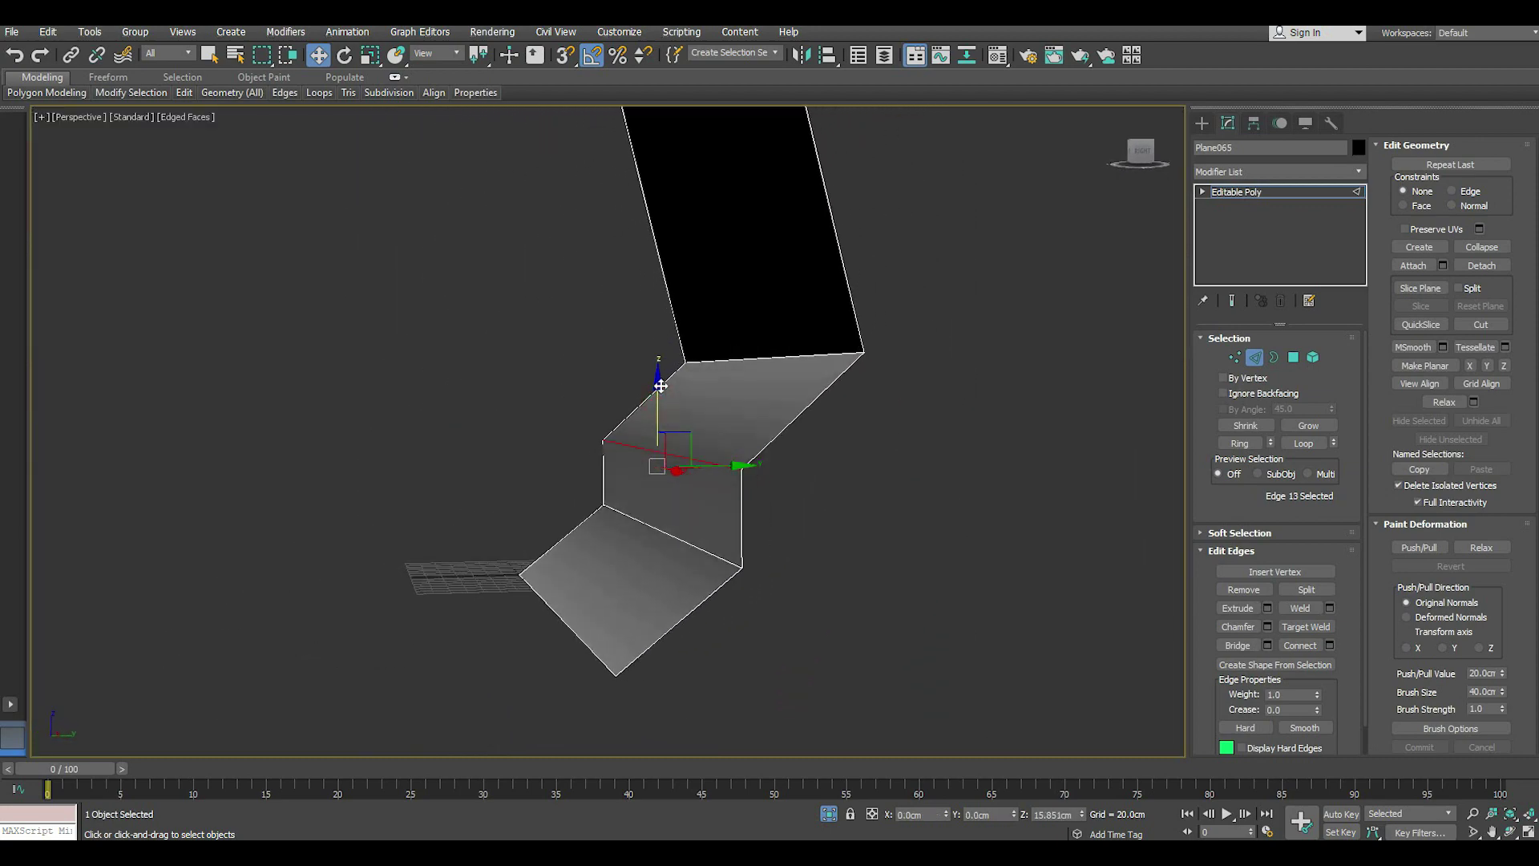
pyautogui.moveTo(661, 385)
pyautogui.keyDown('alt'); pyautogui.mouseDown(button='middle')
pyautogui.moveTo(705, 425)
pyautogui.moveTo(797, 460)
pyautogui.moveTo(890, 462)
pyautogui.moveTo(723, 404)
pyautogui.moveTo(699, 450)
pyautogui.moveTo(722, 433)
pyautogui.mouseUp(button='middle'); pyautogui.keyUp('alt')
# - Lower the plane's upper fold edge about 50 cm along Z in Left view
pyautogui.click(1243, 193)
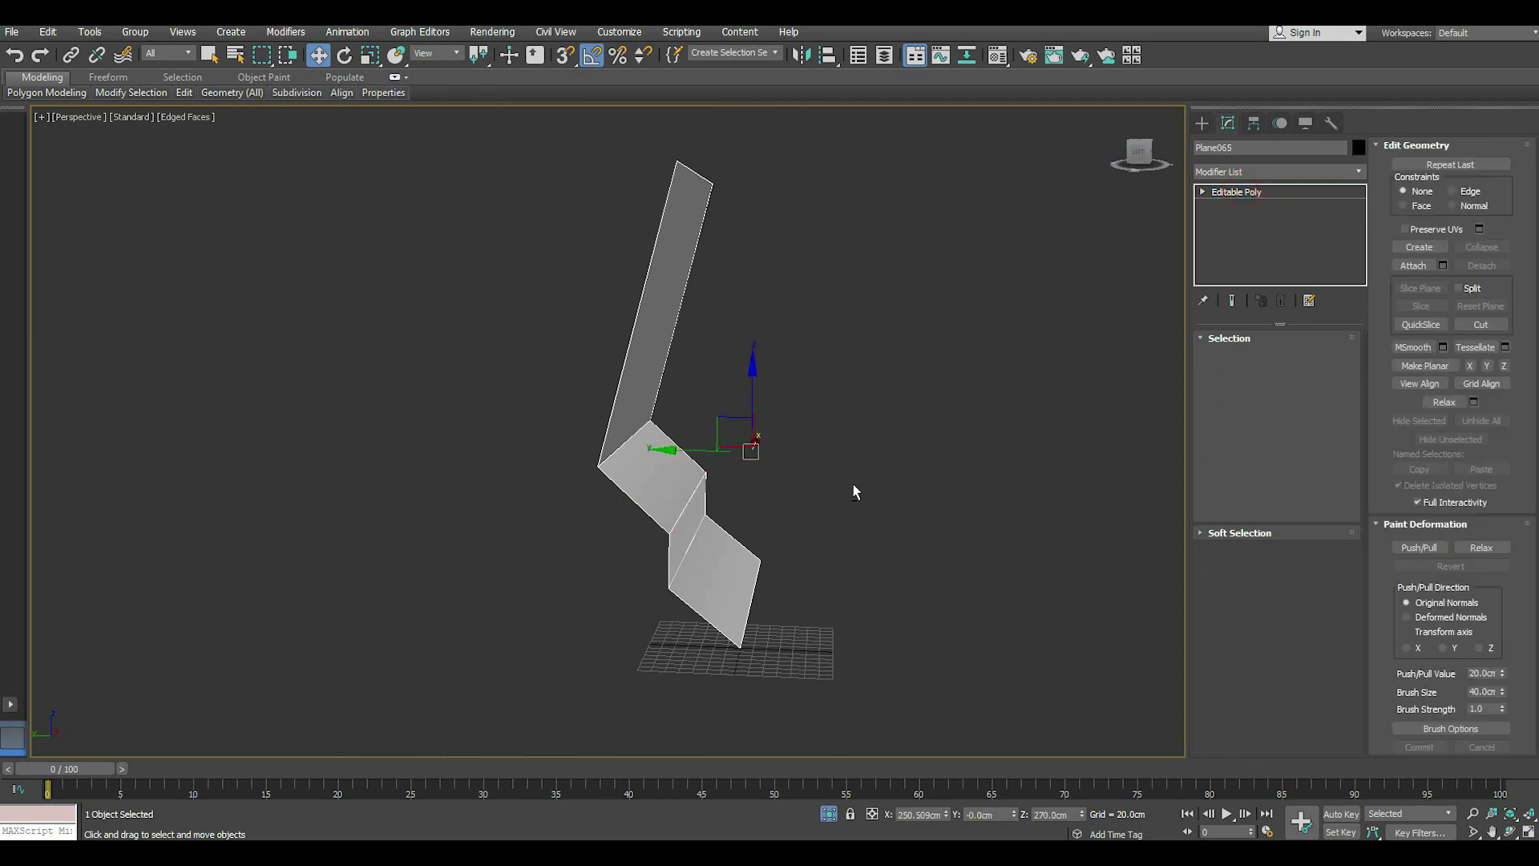
pyautogui.keyDown('alt'); pyautogui.moveTo(853, 482); pyautogui.dragTo(614, 498, button='middle'); pyautogui.keyUp('alt')
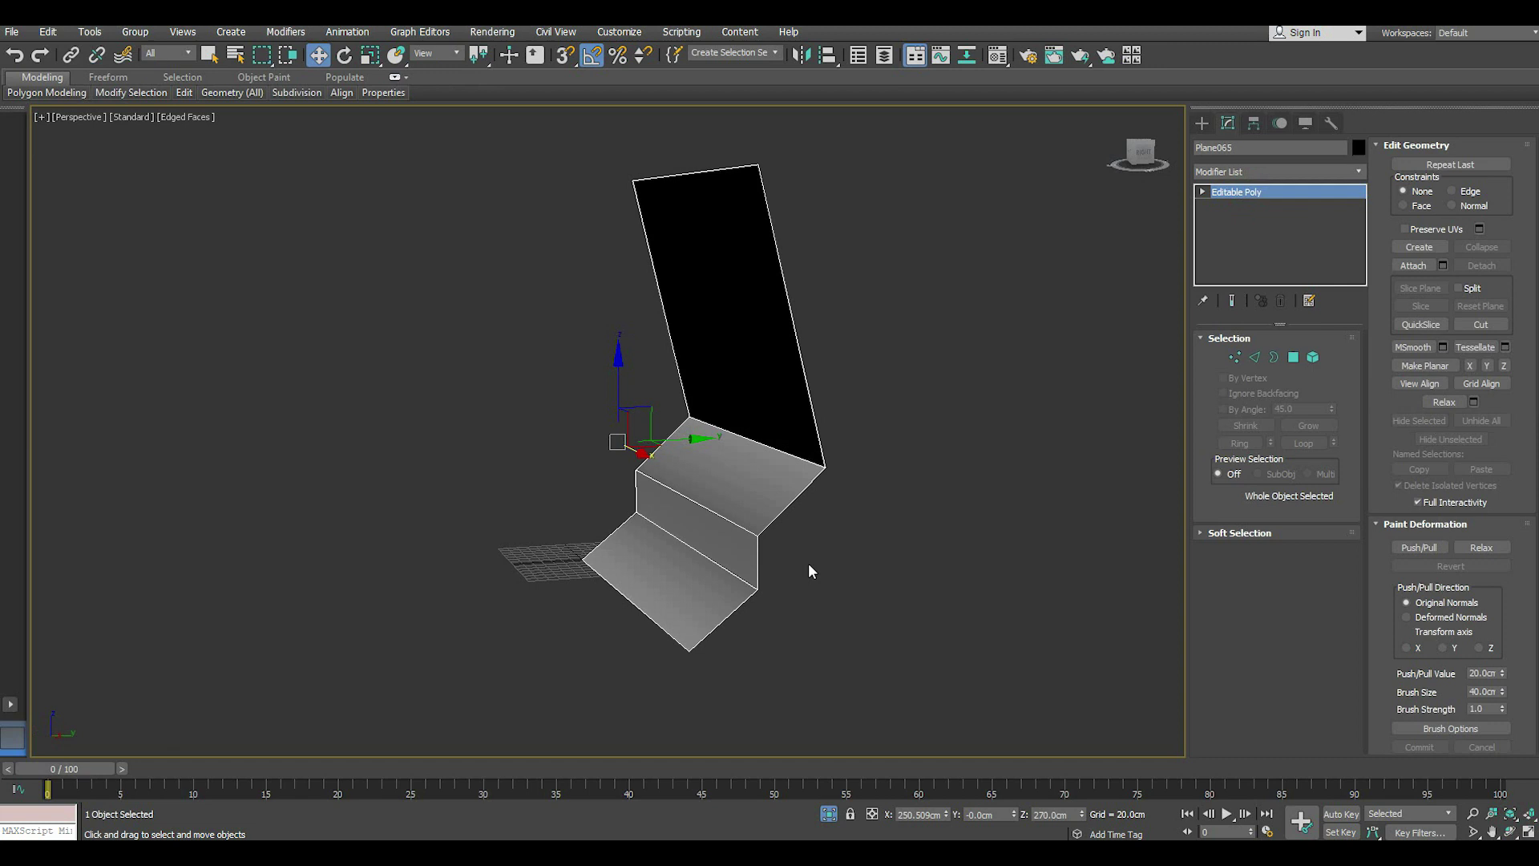
pyautogui.keyDown('alt'); pyautogui.moveTo(809, 565); pyautogui.dragTo(1145, 392, button='middle'); pyautogui.keyUp('alt')
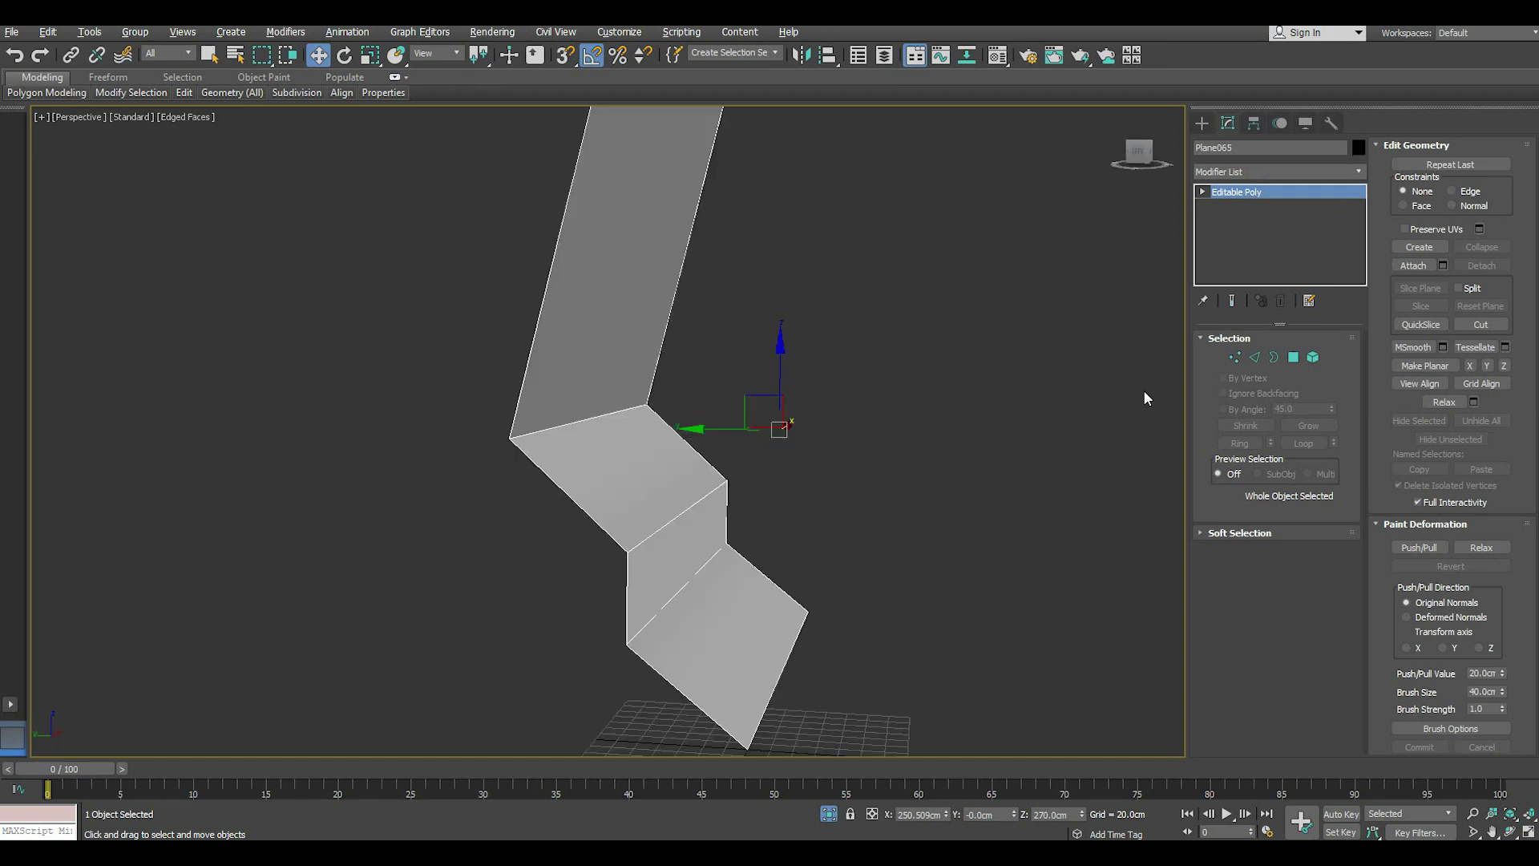
pyautogui.click(1255, 357)
pyautogui.click(536, 433)
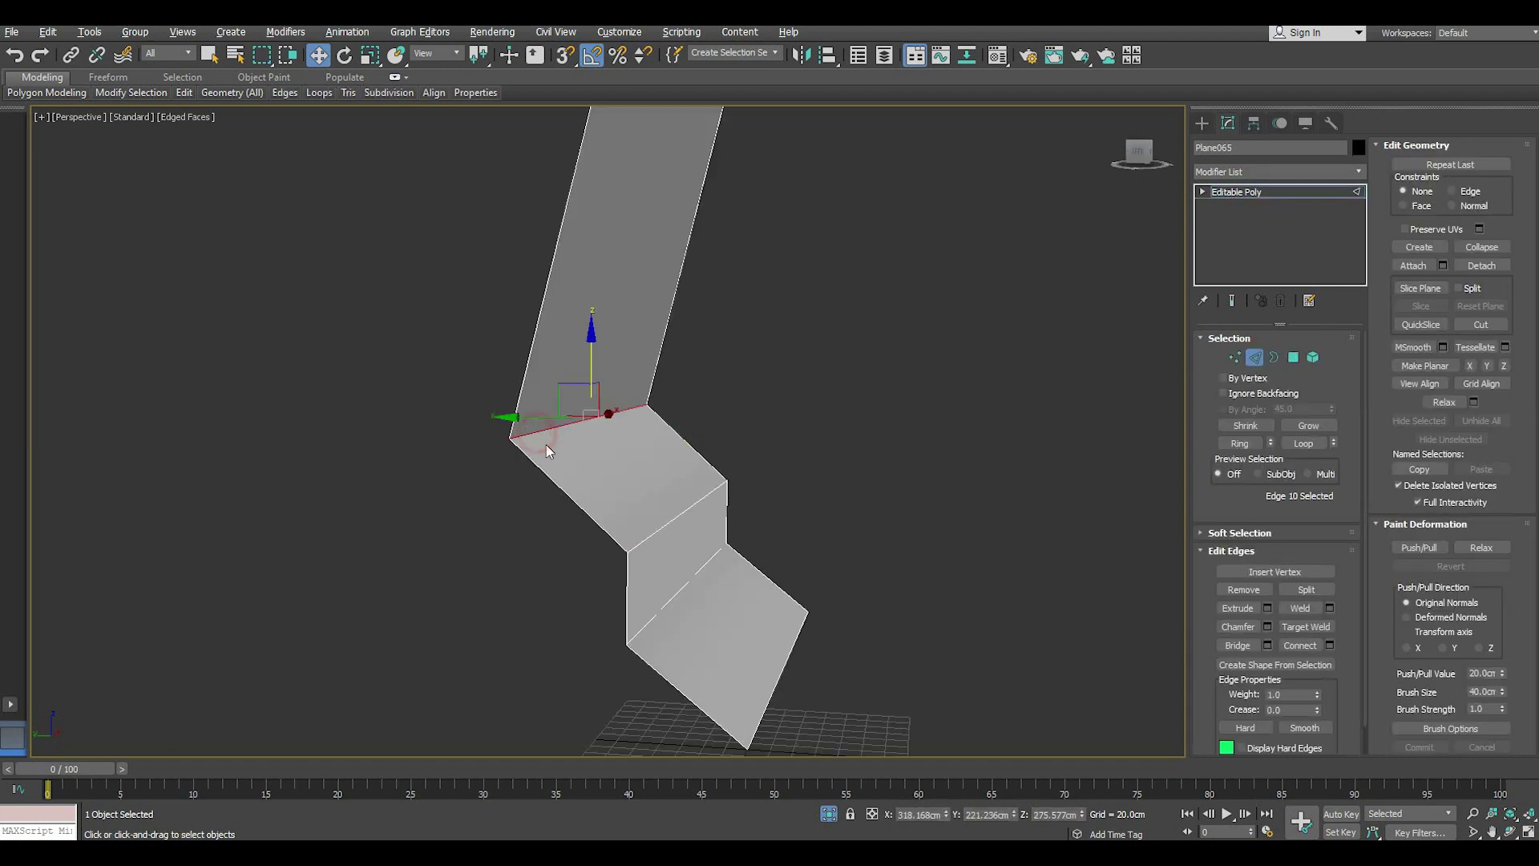
pyautogui.press('l')
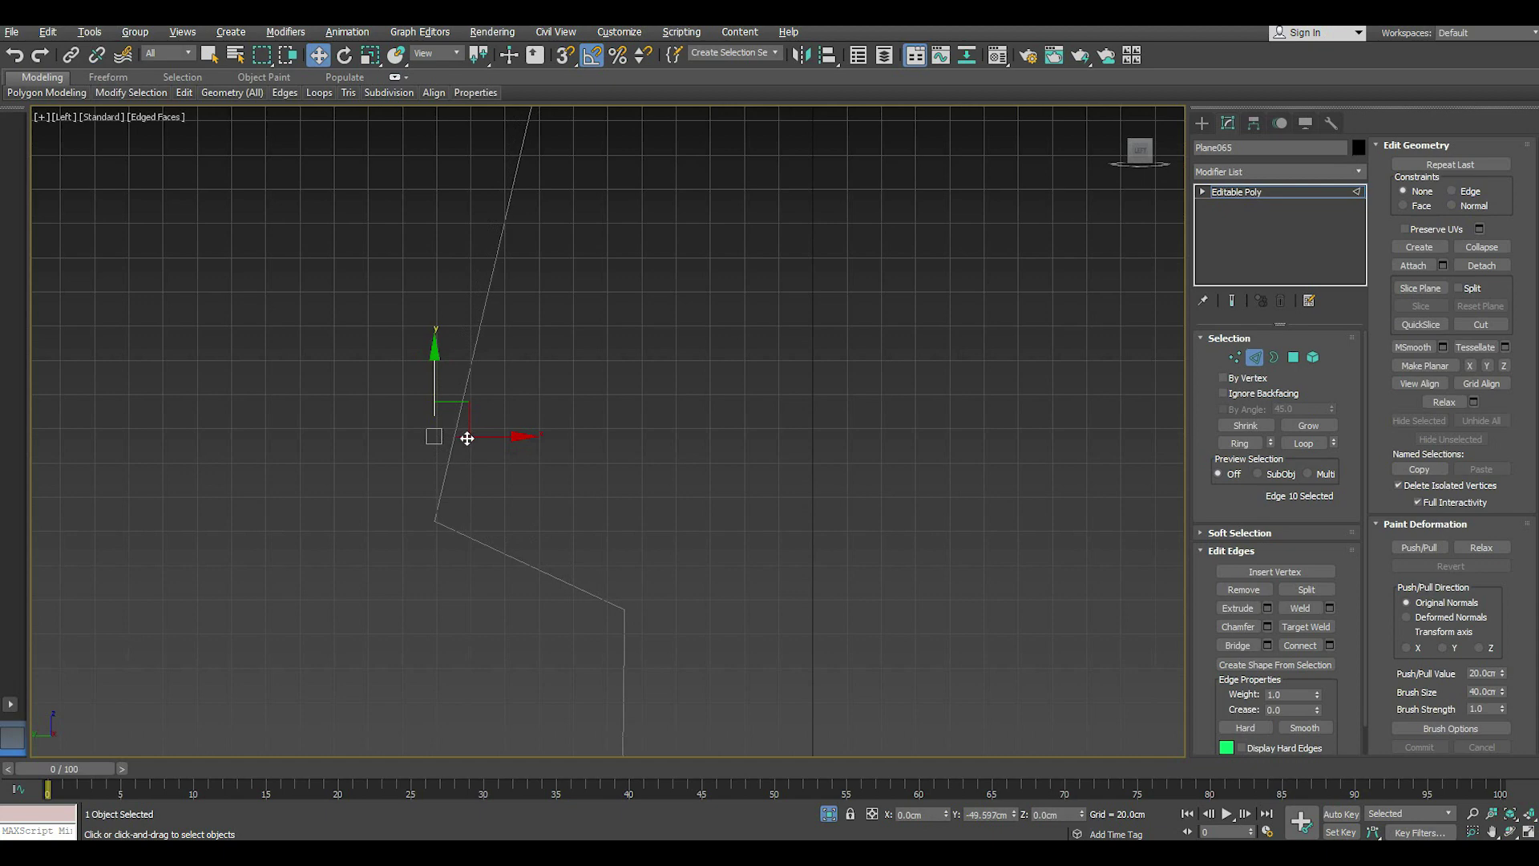
pyautogui.moveTo(464, 433)
pyautogui.mouseDown()
pyautogui.moveTo(532, 526)
pyautogui.moveTo(611, 509)
pyautogui.mouseUp()
# - Raise the fold edge slightly to 239.82 cm in Perspective view, then clear the selection
pyautogui.scroll(-2, 596, 469)
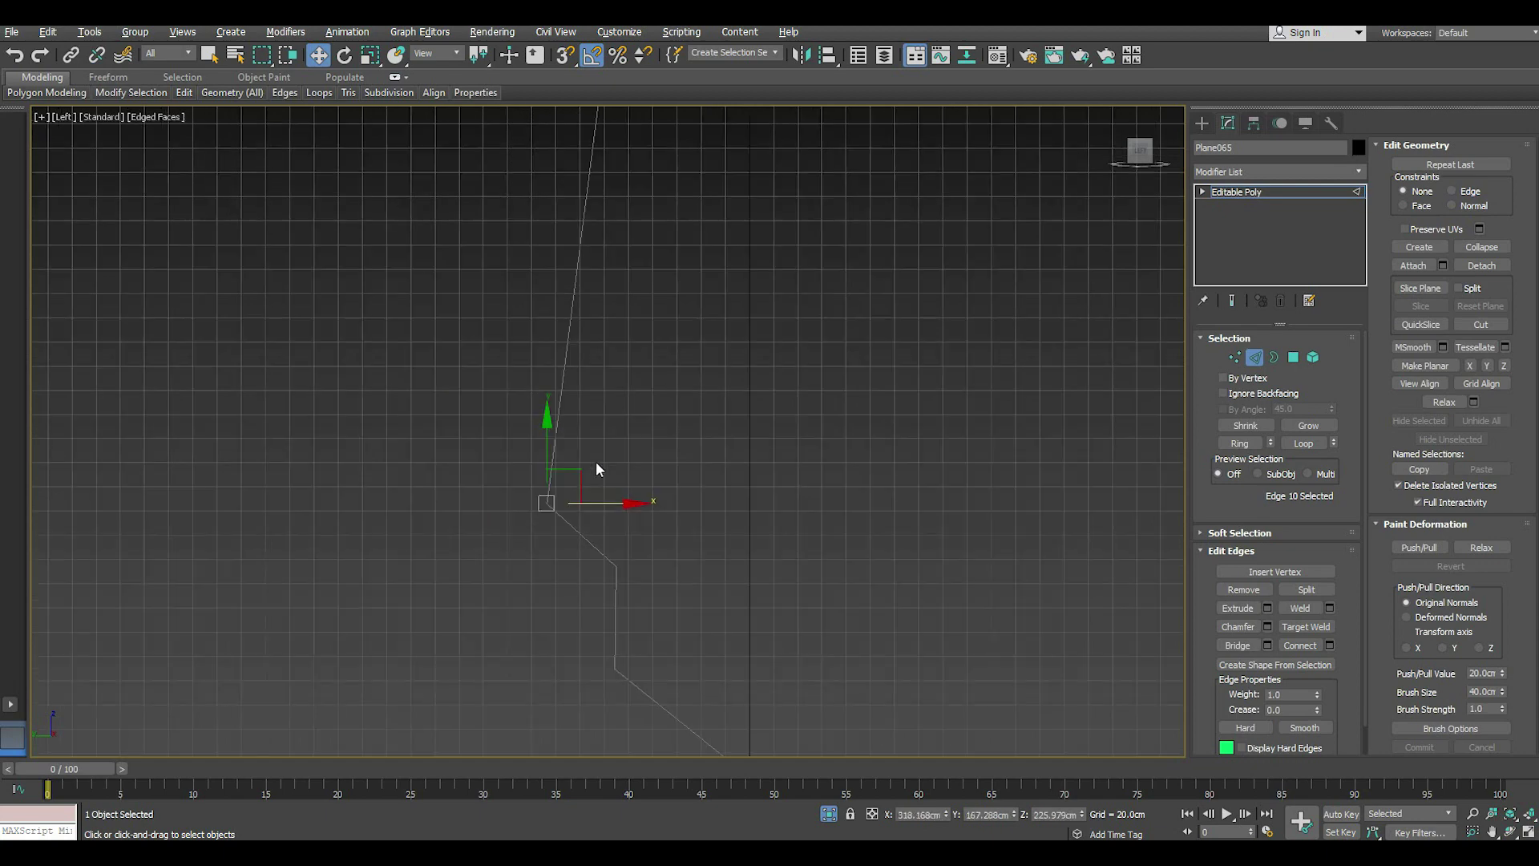
pyautogui.scroll(-2, 597, 469)
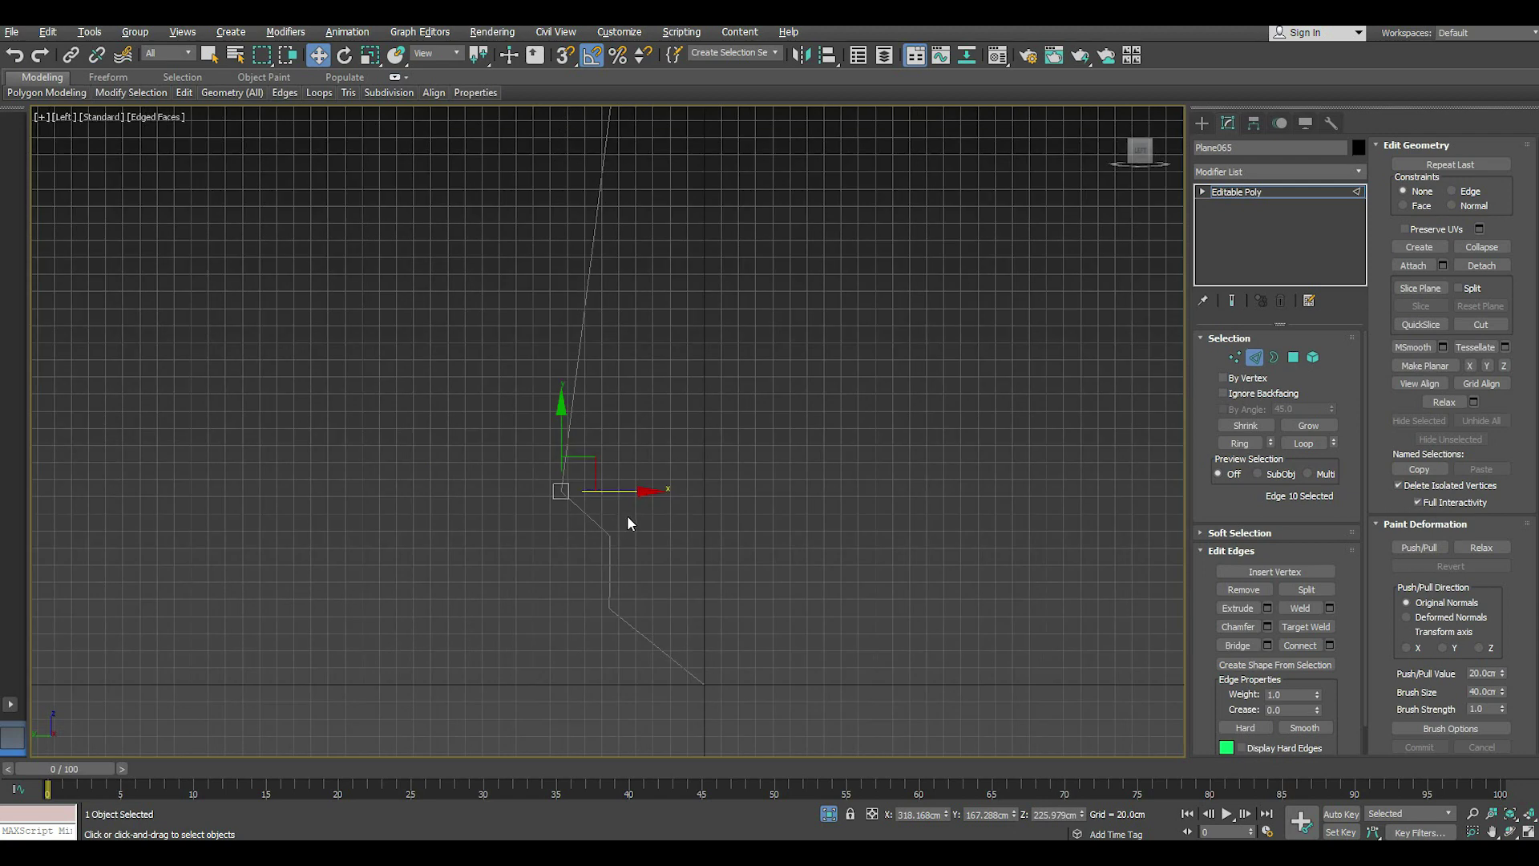
pyautogui.press('p')
pyautogui.moveTo(646, 513)
pyautogui.keyDown('alt'); pyautogui.mouseDown(button='middle')
pyautogui.moveTo(424, 521)
pyautogui.moveTo(728, 449)
pyautogui.moveTo(742, 475)
pyautogui.moveTo(628, 392)
pyautogui.mouseUp(button='middle'); pyautogui.keyUp('alt')
pyautogui.moveTo(635, 392); pyautogui.dragTo(635, 376)
pyautogui.moveTo(635, 376)
pyautogui.keyDown('alt'); pyautogui.mouseDown(button='middle')
pyautogui.moveTo(682, 499)
pyautogui.moveTo(762, 522)
pyautogui.moveTo(883, 508)
pyautogui.moveTo(914, 521)
pyautogui.moveTo(884, 519)
pyautogui.mouseUp(button='middle'); pyautogui.keyUp('alt')
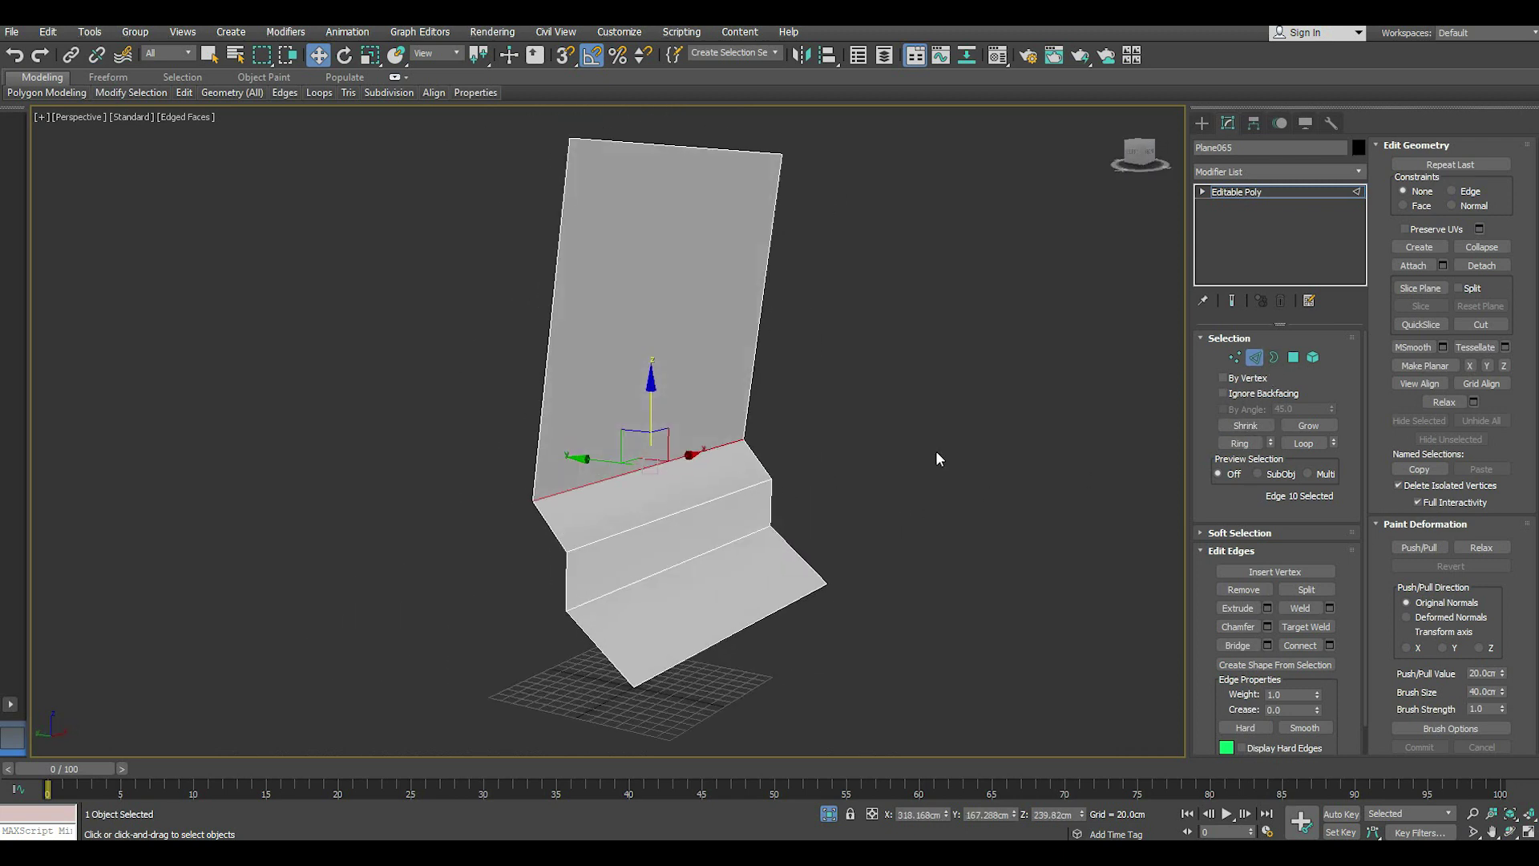
pyautogui.scroll(2, 591, 545)
pyautogui.click(918, 497)
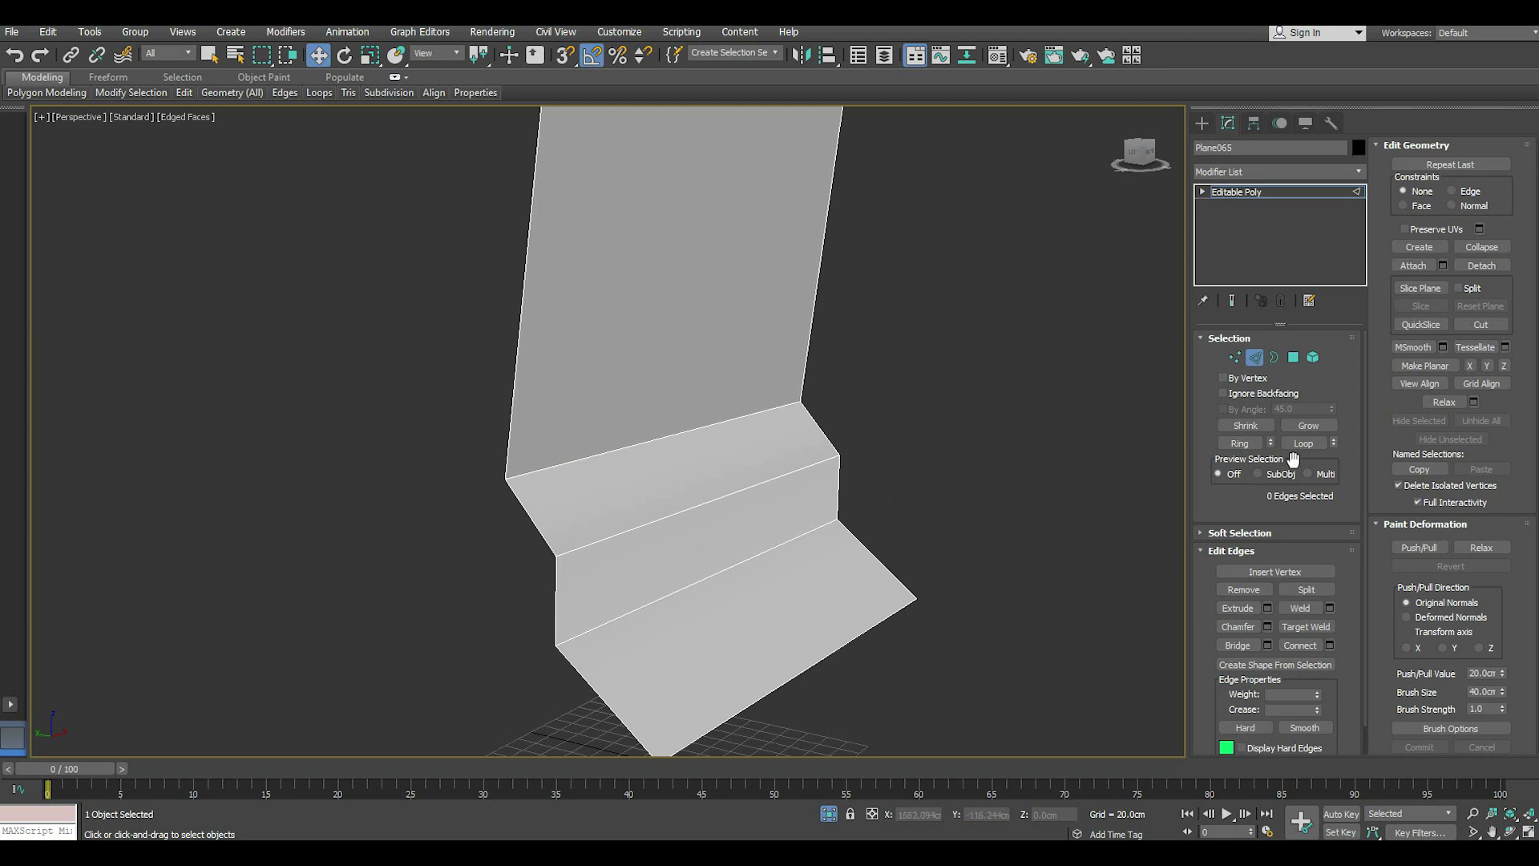
# - Add a Swift Loop near the step's top and select the thin polygon strip it creates
pyautogui.click(1312, 357)
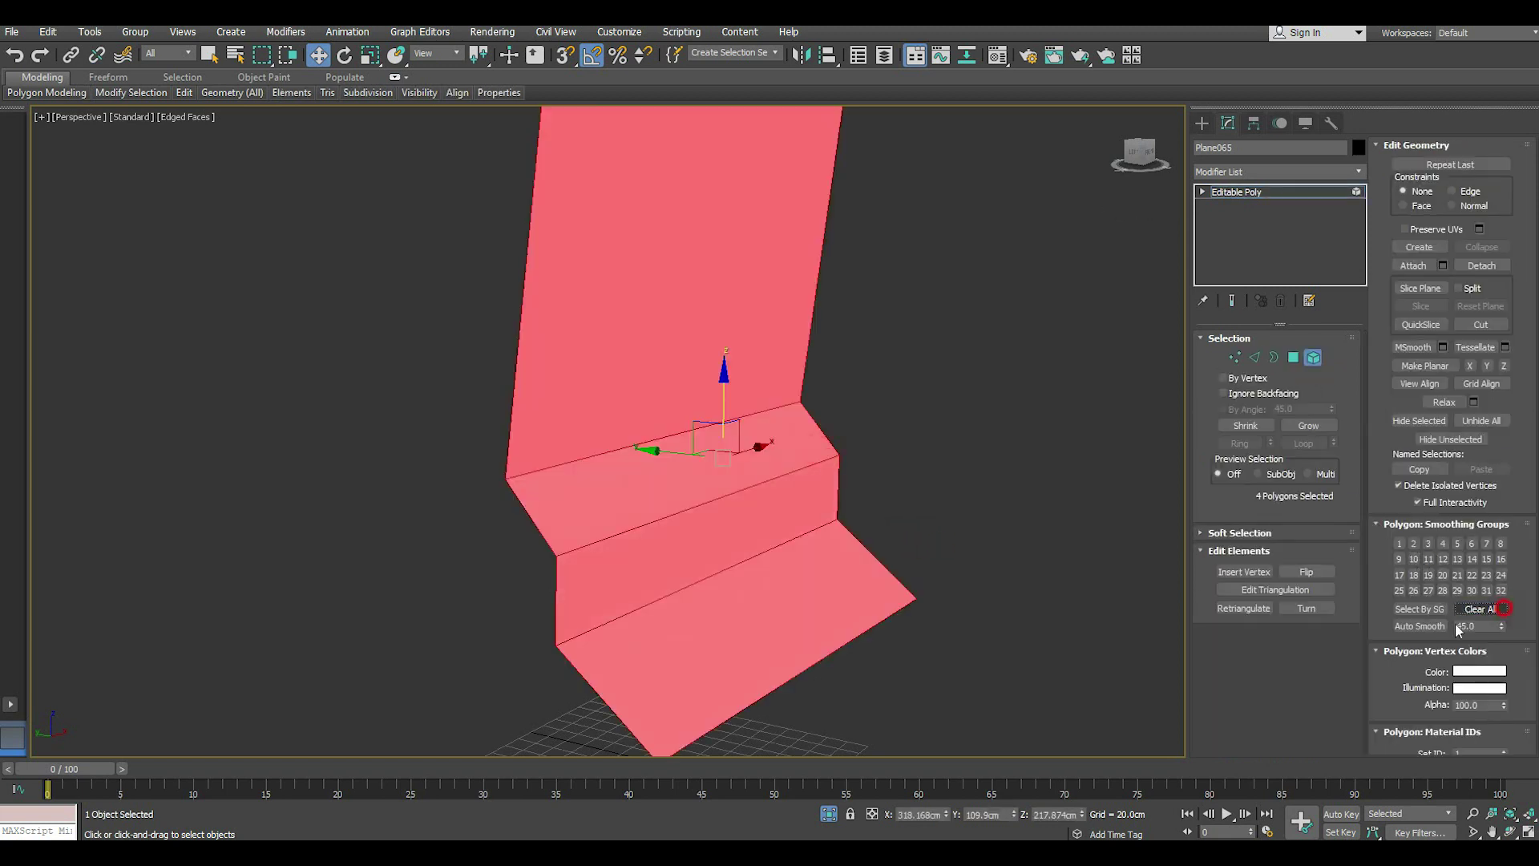
pyautogui.click(1238, 193)
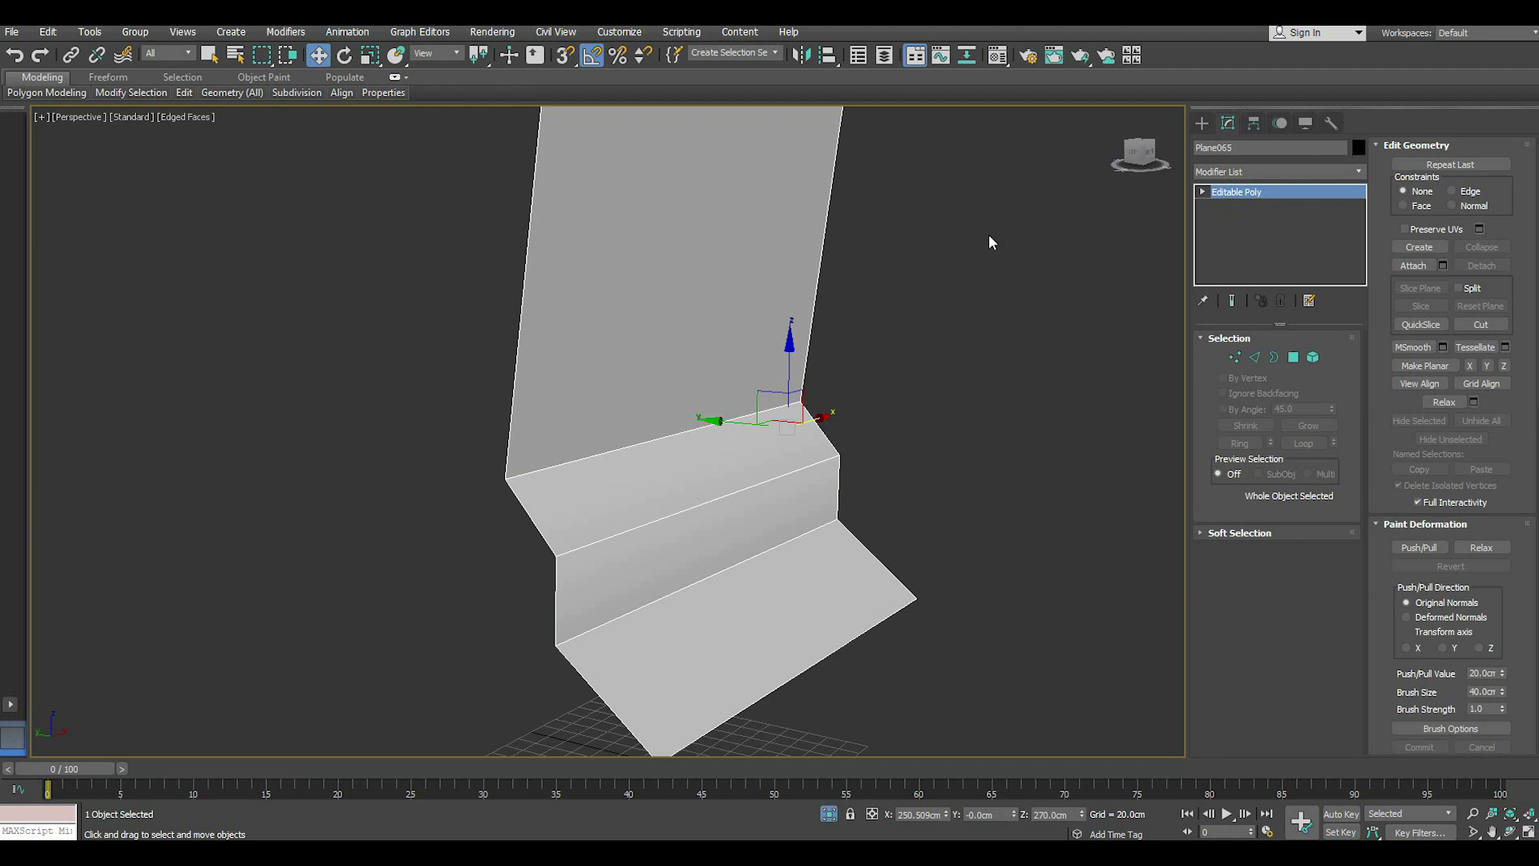
pyautogui.scroll(1, 601, 464)
pyautogui.click(184, 93)
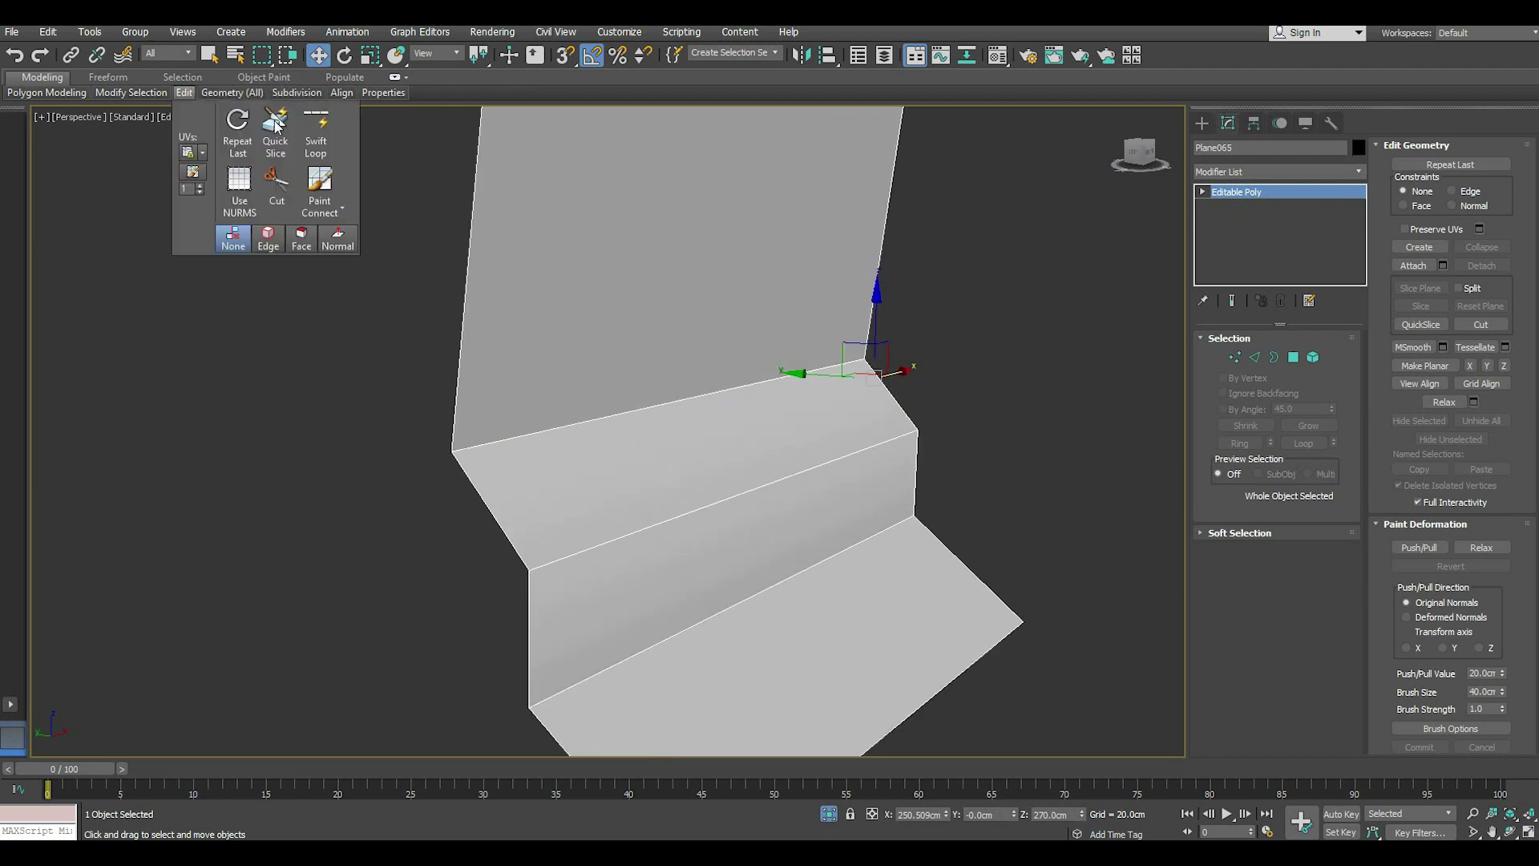
pyautogui.click(315, 130)
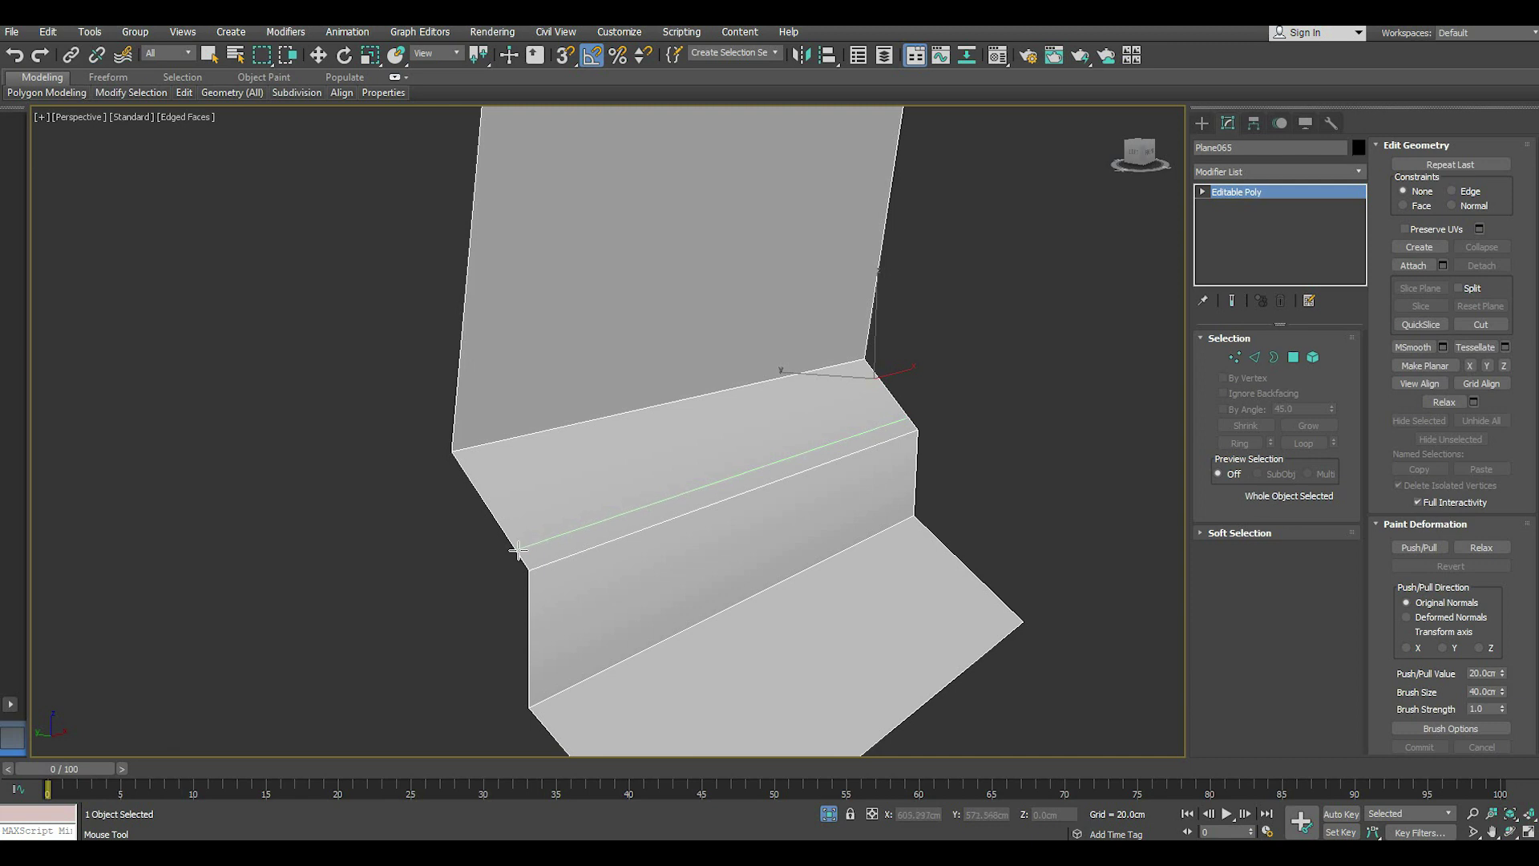
pyautogui.click(517, 549)
pyautogui.press('4')
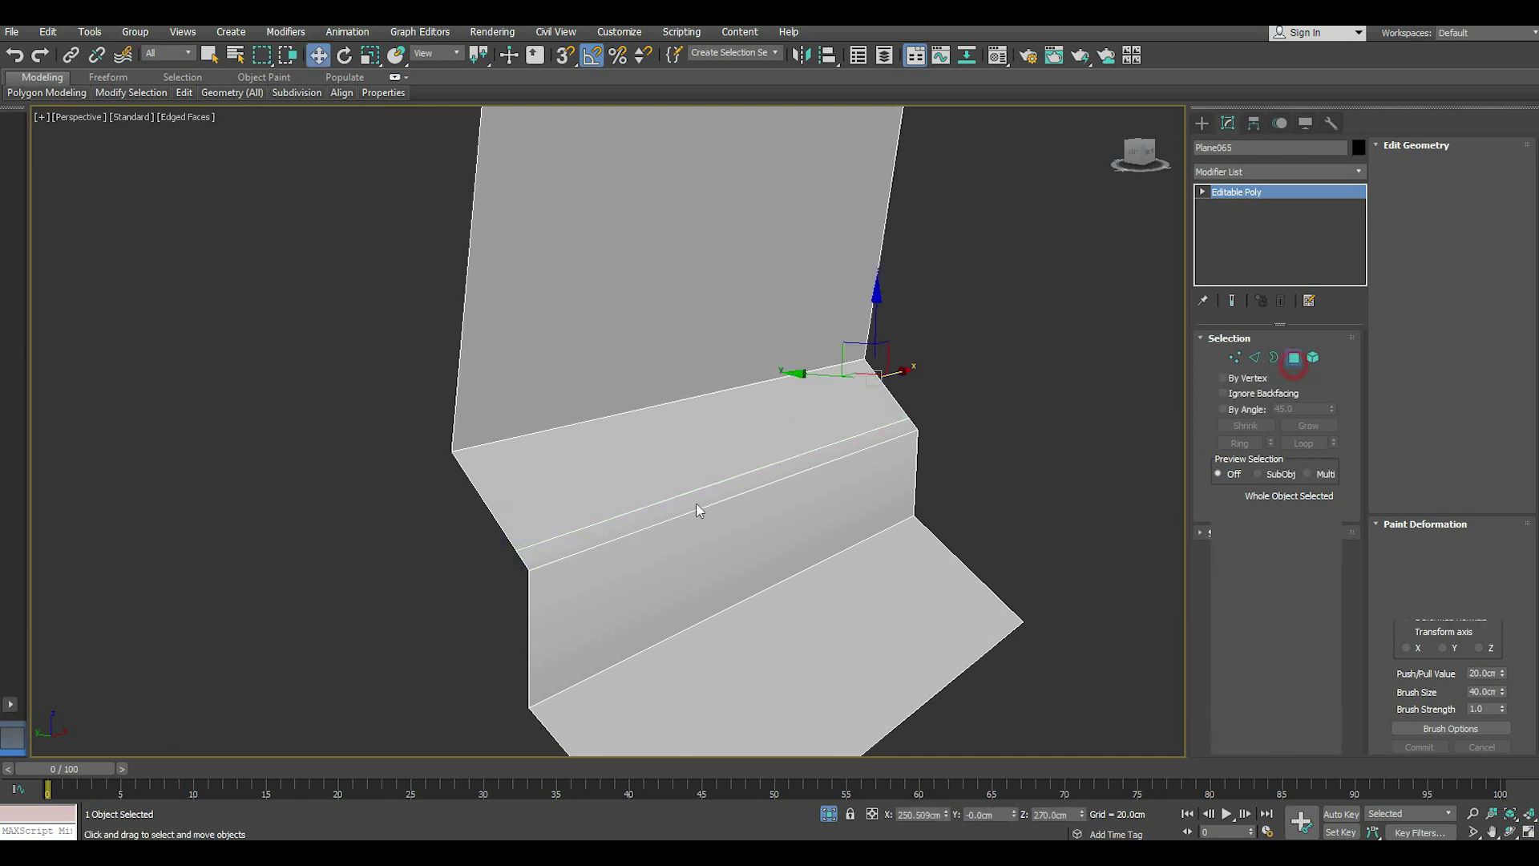
pyautogui.hotkey('ctrl', 'a')
pyautogui.click(588, 534)
# - Extrude the thin strip outward about 9.775 cm into a projecting ledge
pyautogui.moveTo(574, 557)
pyautogui.keyDown('alt'); pyautogui.mouseDown(button='middle')
pyautogui.moveTo(651, 578)
pyautogui.moveTo(637, 581)
pyautogui.mouseUp(button='middle'); pyautogui.keyUp('alt')
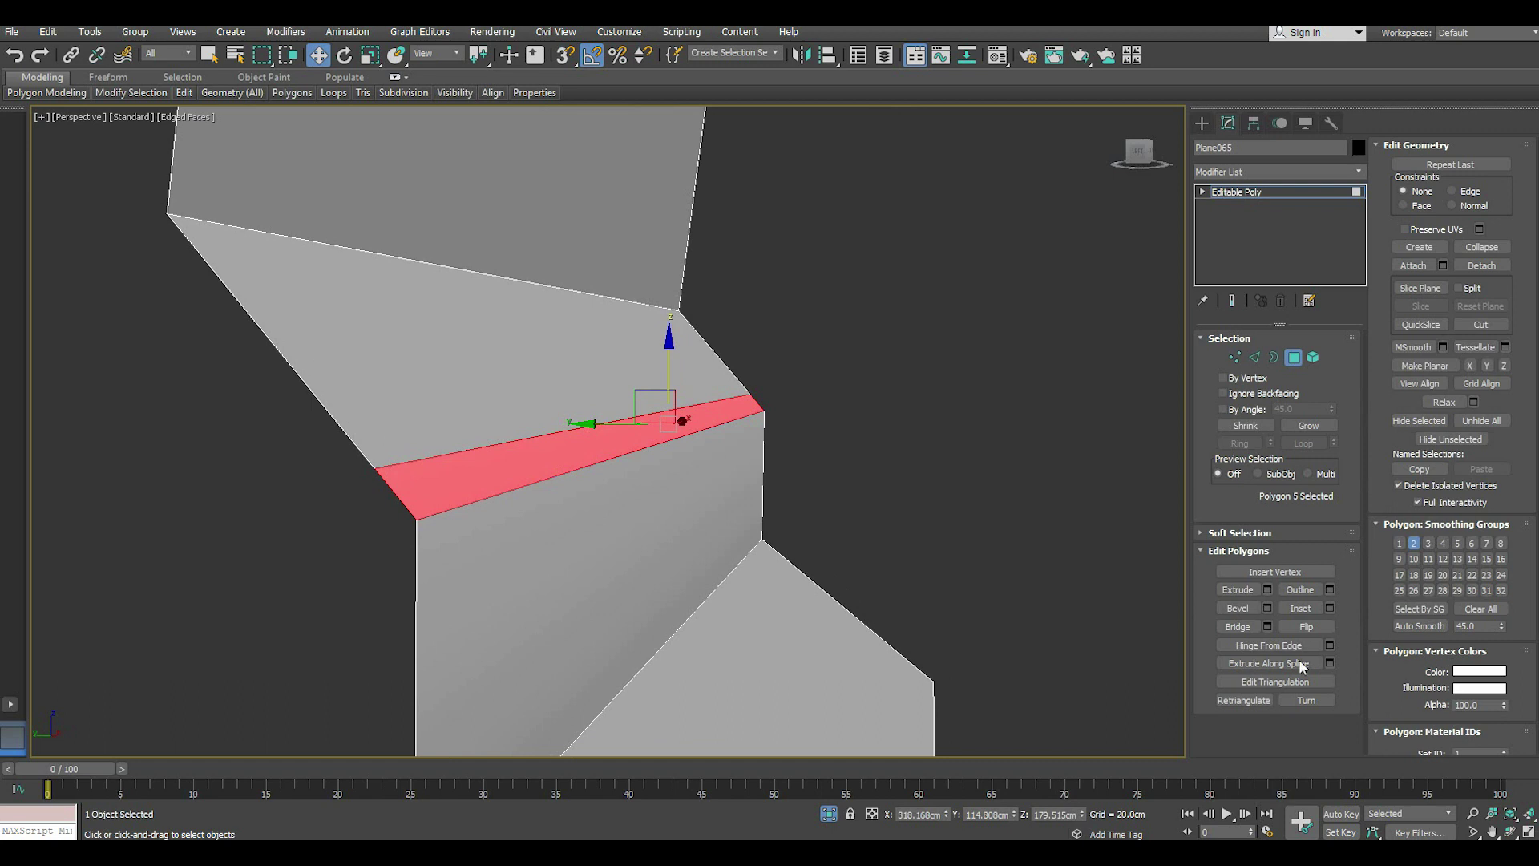
pyautogui.click(1266, 589)
pyautogui.moveTo(620, 464)
pyautogui.mouseDown()
pyautogui.moveTo(632, 495)
pyautogui.moveTo(630, 479)
pyautogui.mouseUp()
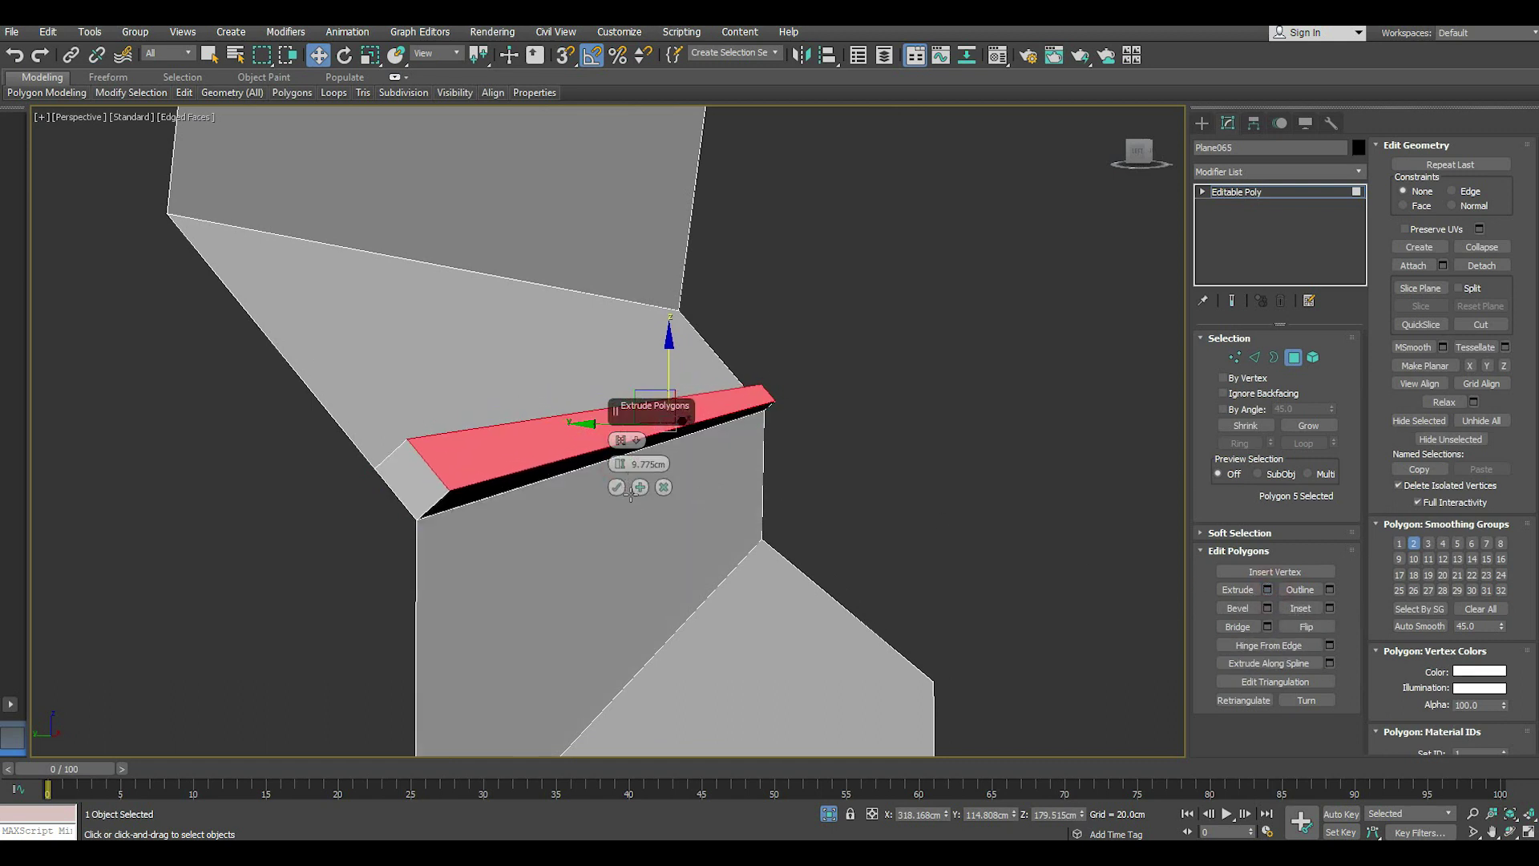
pyautogui.keyDown('alt'); pyautogui.moveTo(824, 498); pyautogui.dragTo(834, 500, button='middle'); pyautogui.keyUp('alt')
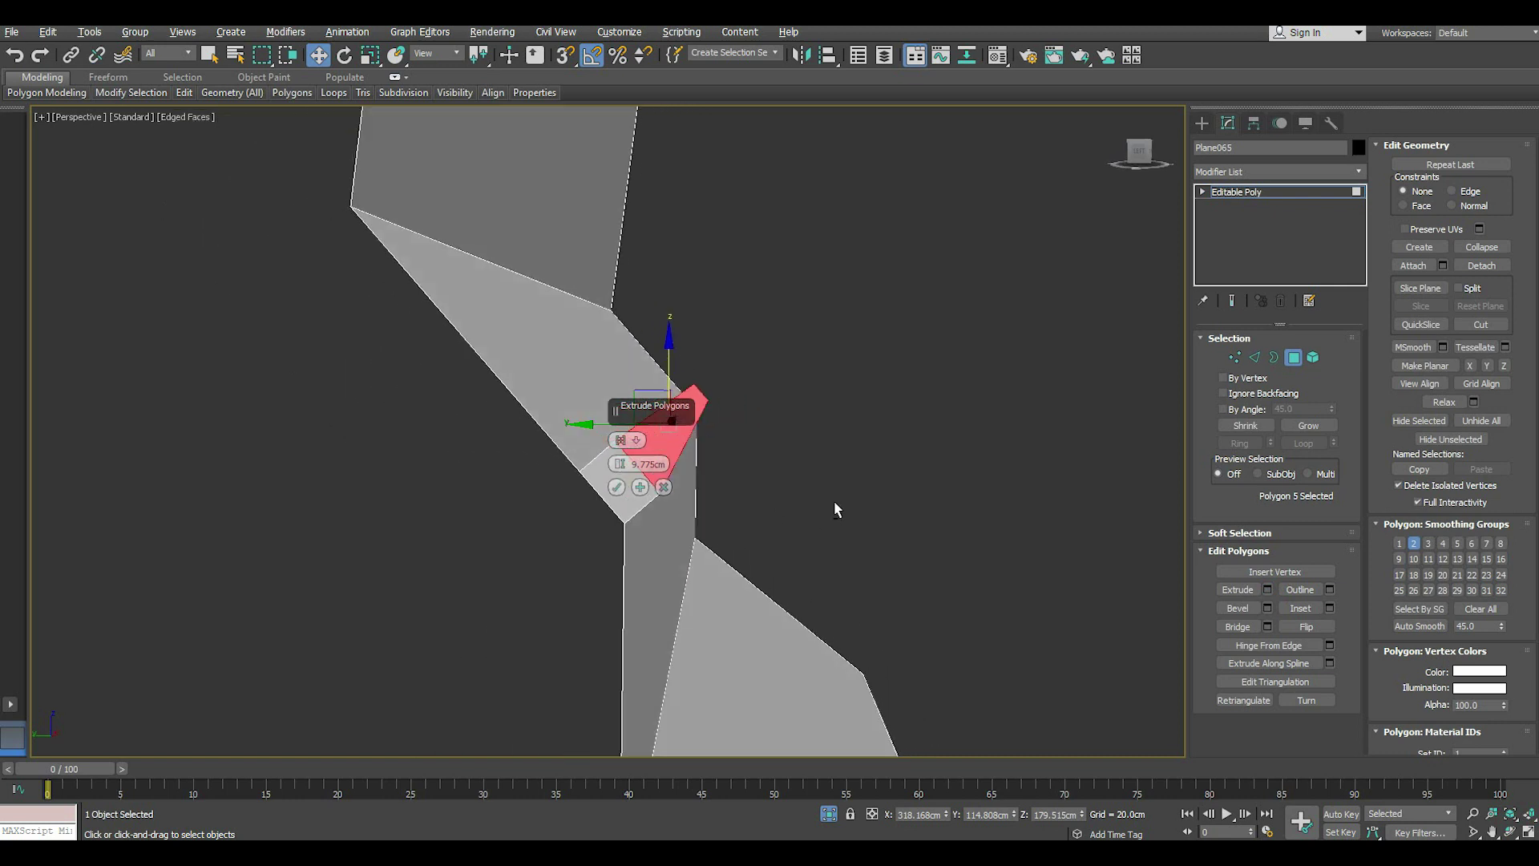
pyautogui.click(617, 487)
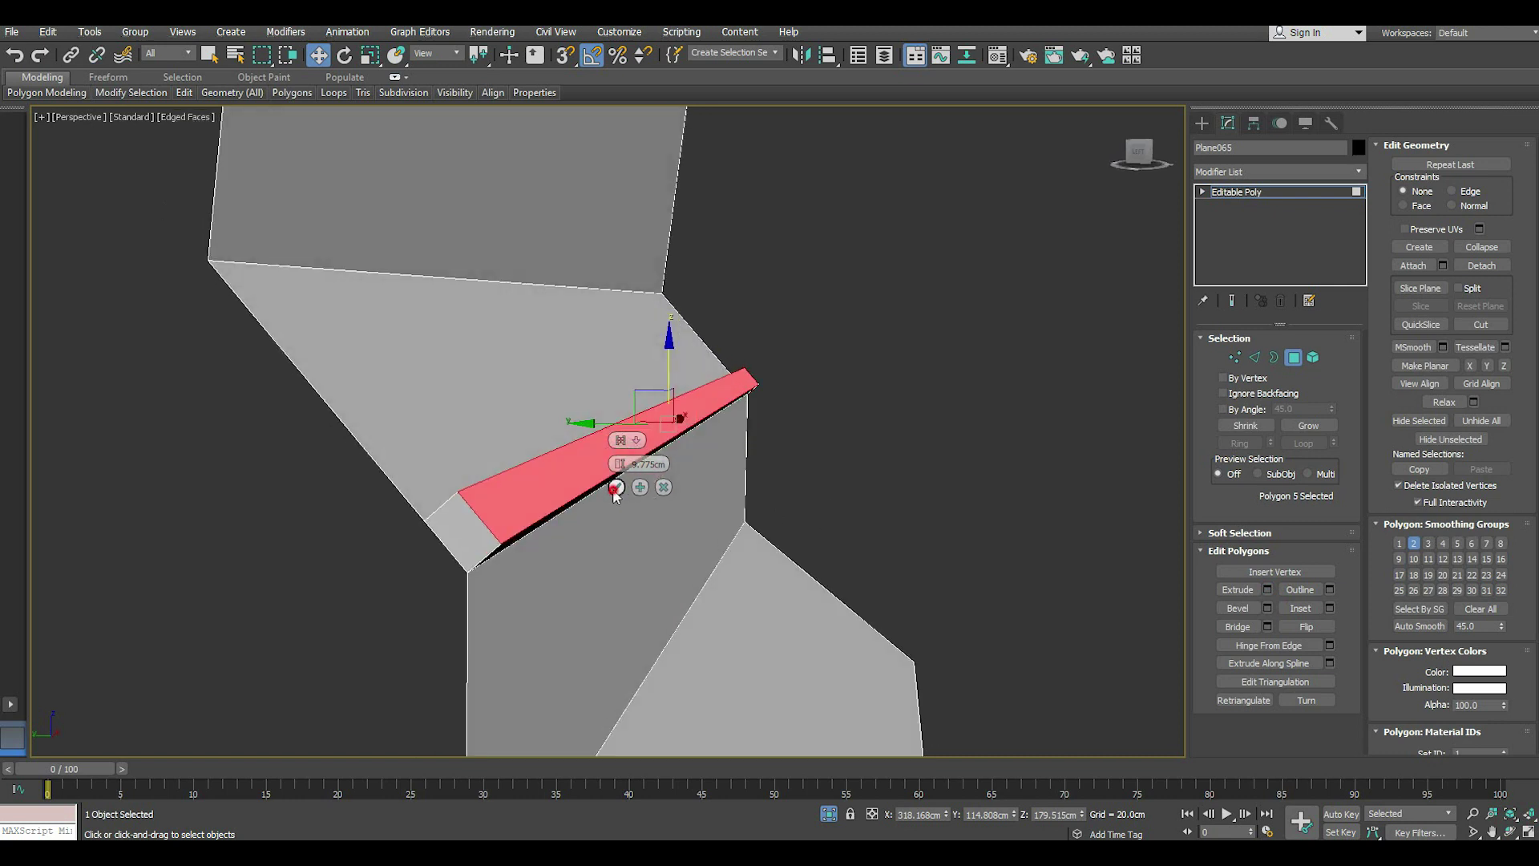
# - Connect the ledge's two end edges with a new lengthwise edge
pyautogui.click(1255, 357)
pyautogui.click(491, 507)
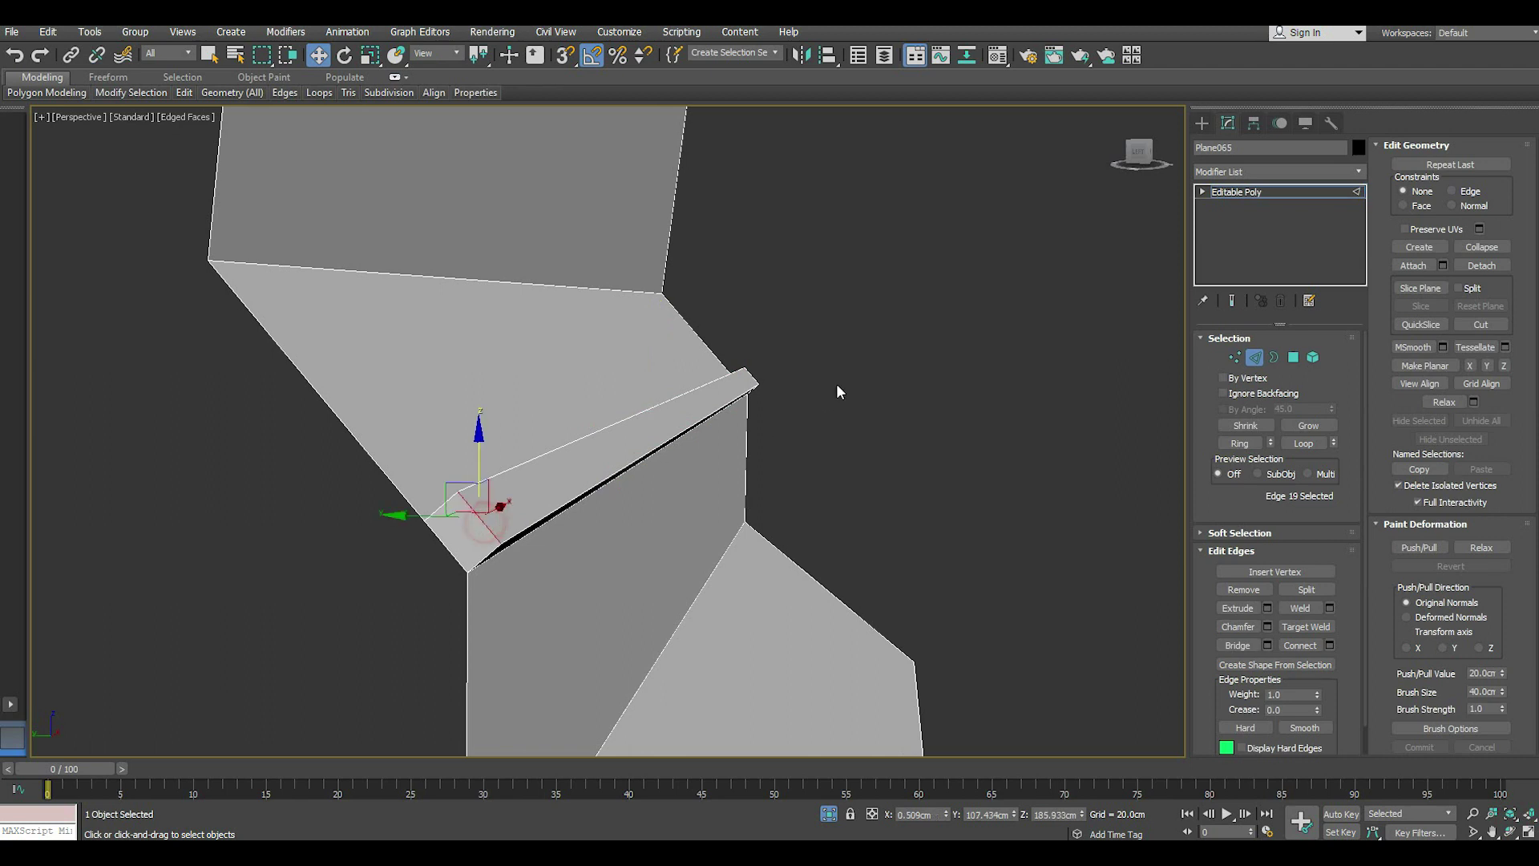
pyautogui.keyDown('ctrl'); pyautogui.click(746, 374); pyautogui.keyUp('ctrl')
pyautogui.click(1284, 646)
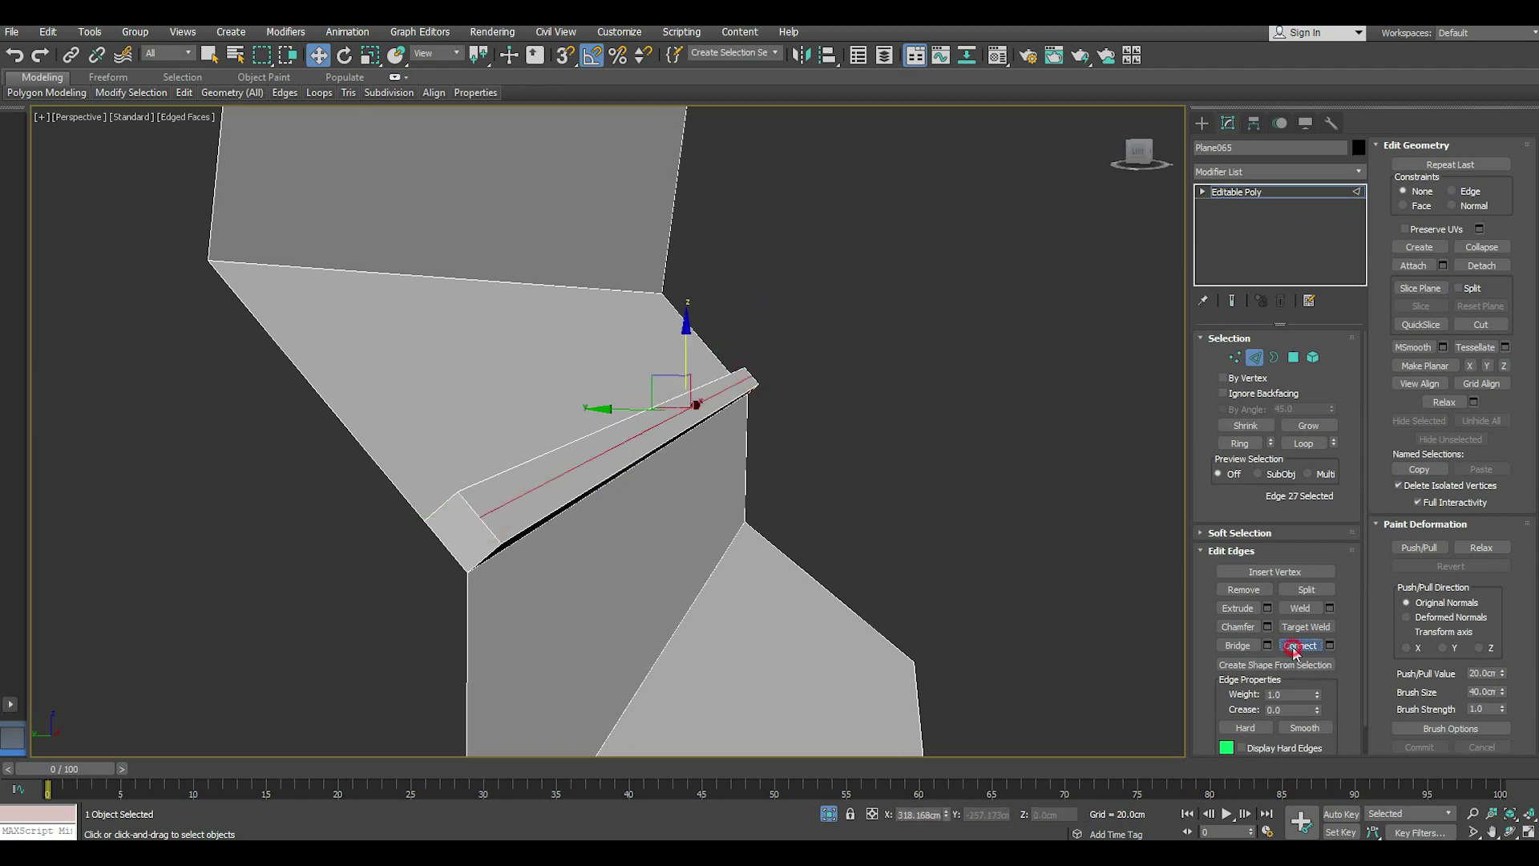
pyautogui.click(541, 522)
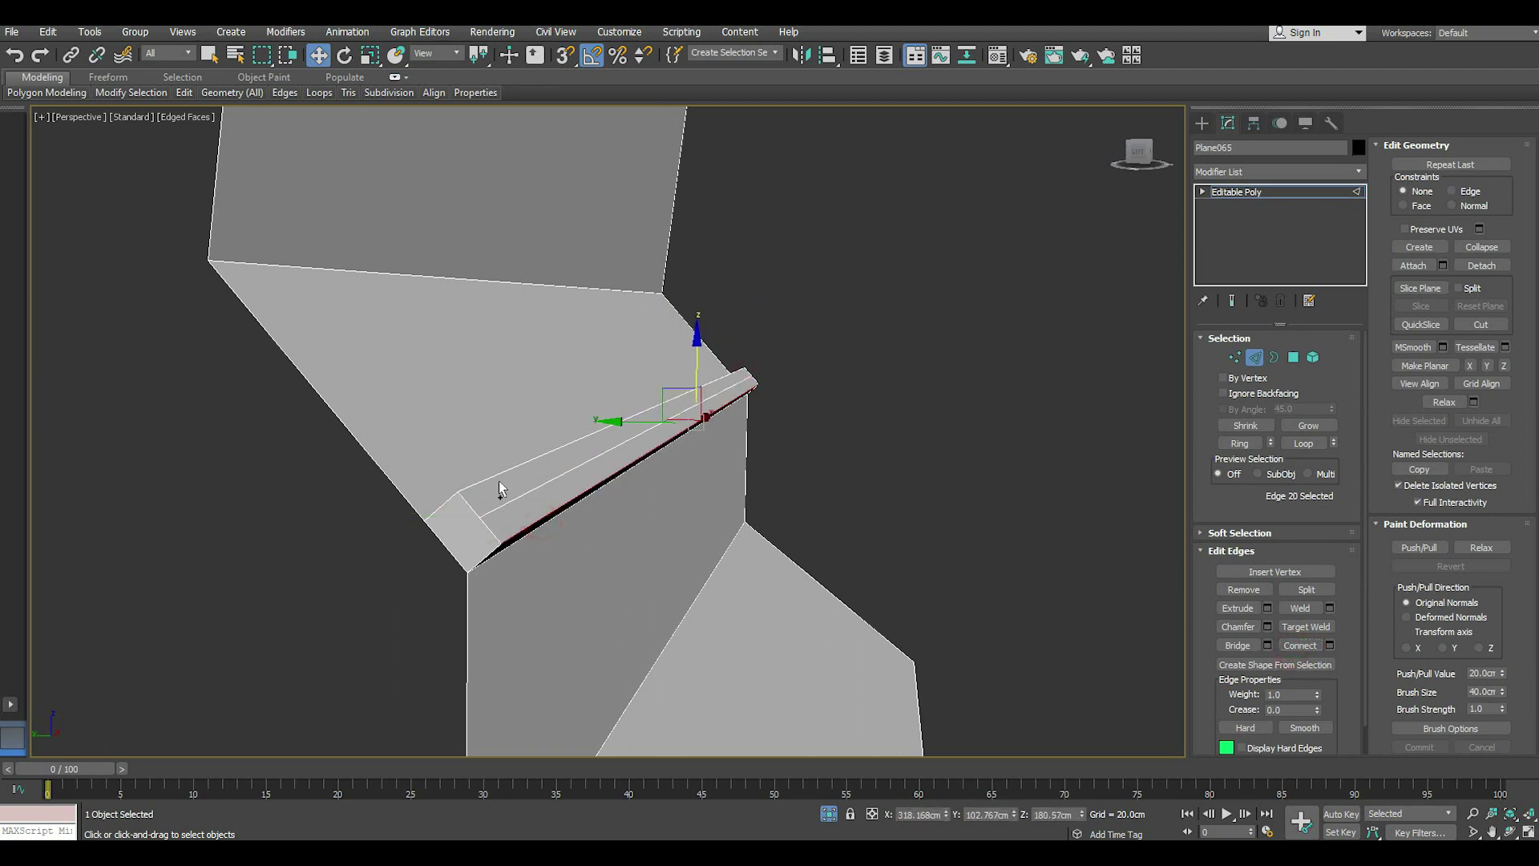
# - Chamfer the ledge's front edge by 6.648 cm with 2 segments
pyautogui.click(497, 485)
pyautogui.click(524, 498)
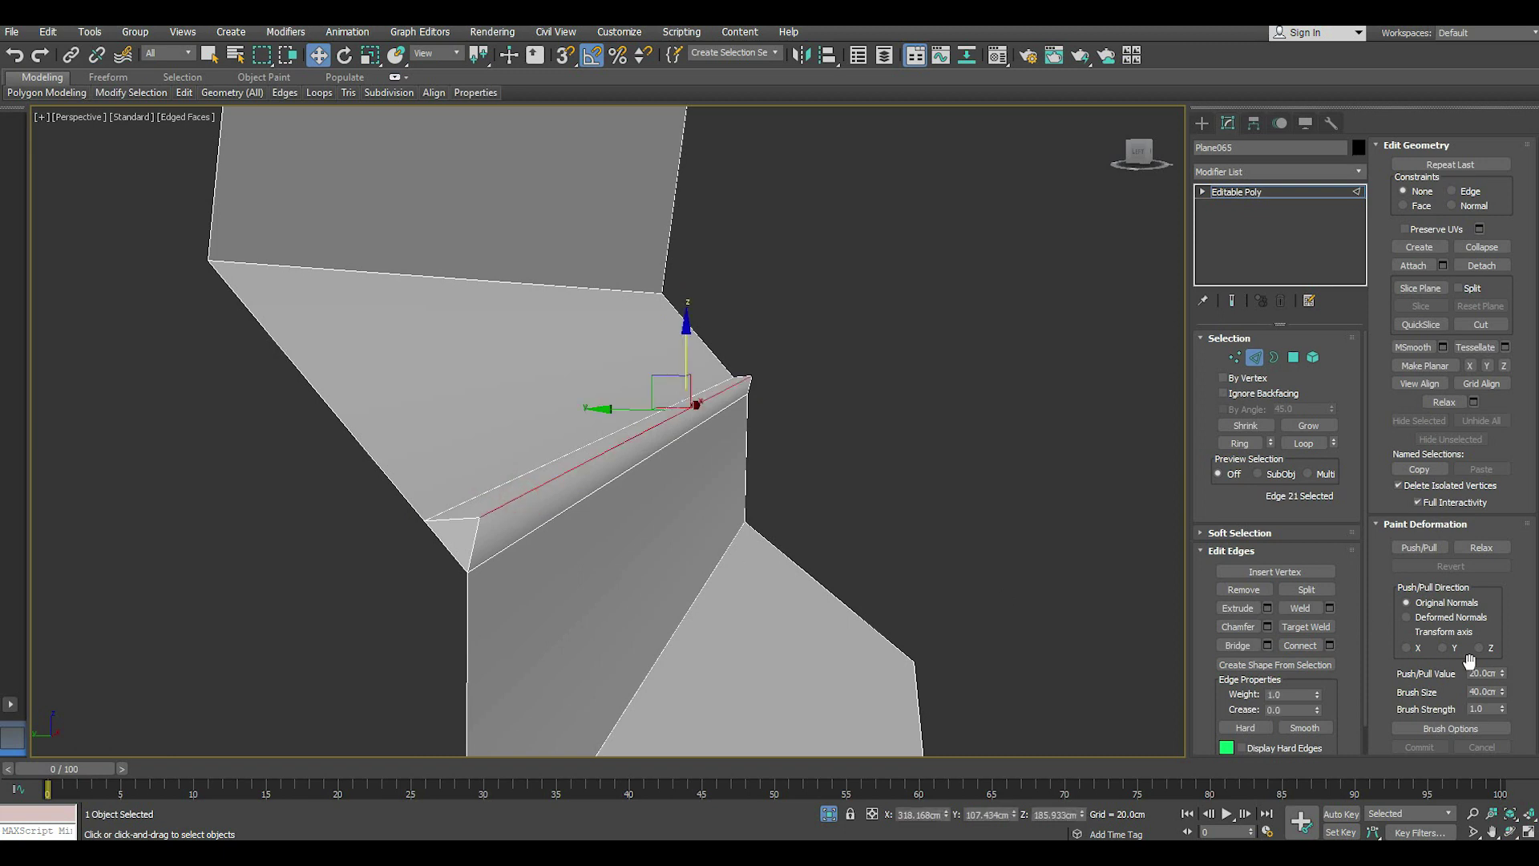
pyautogui.click(1267, 630)
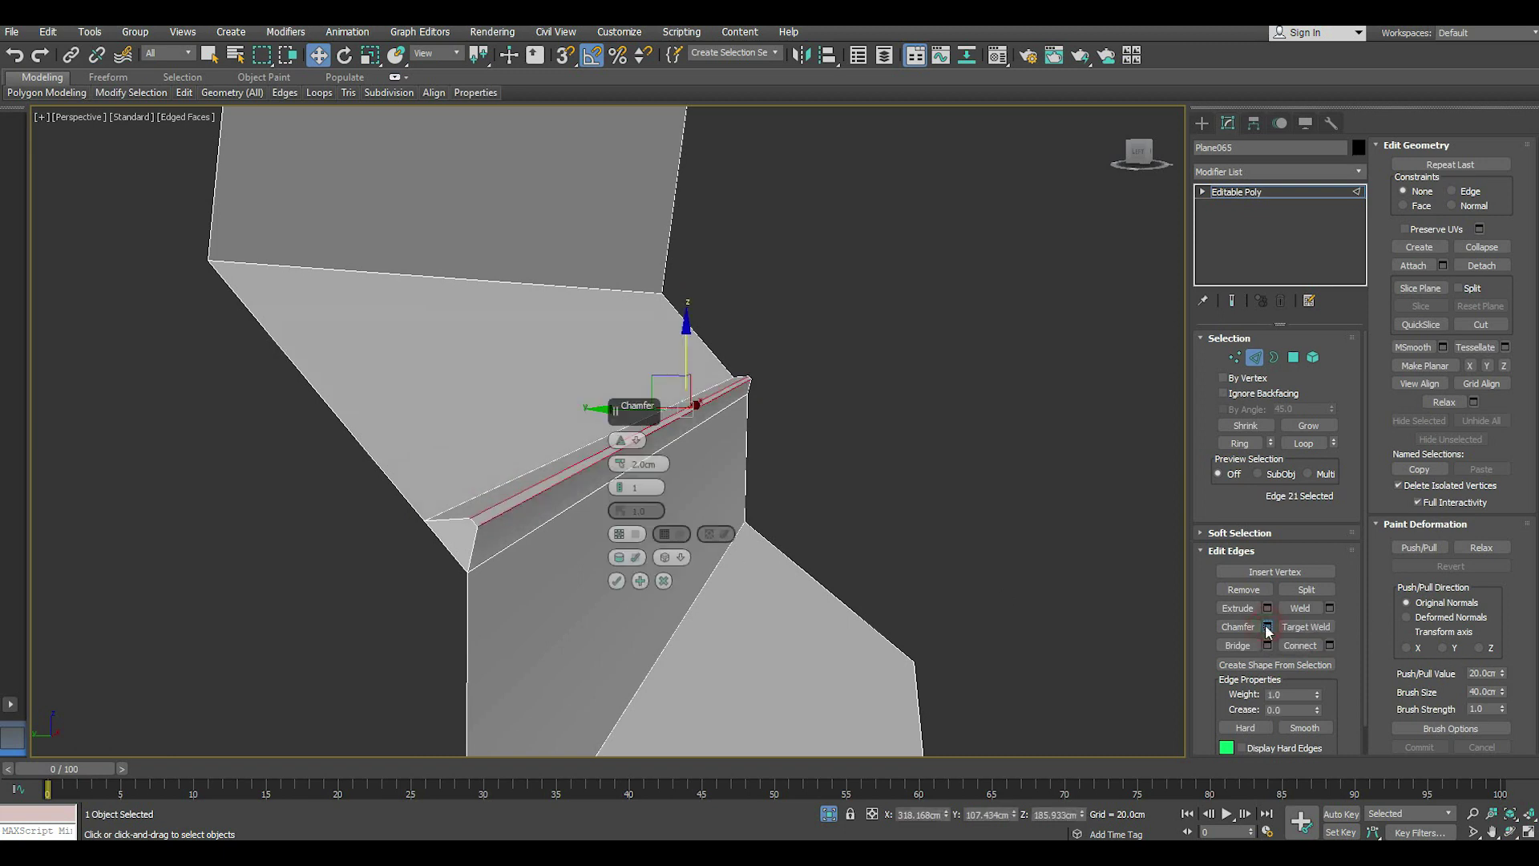
pyautogui.moveTo(618, 465)
pyautogui.mouseDown()
pyautogui.moveTo(618, 445)
pyautogui.moveTo(620, 475)
pyautogui.mouseUp()
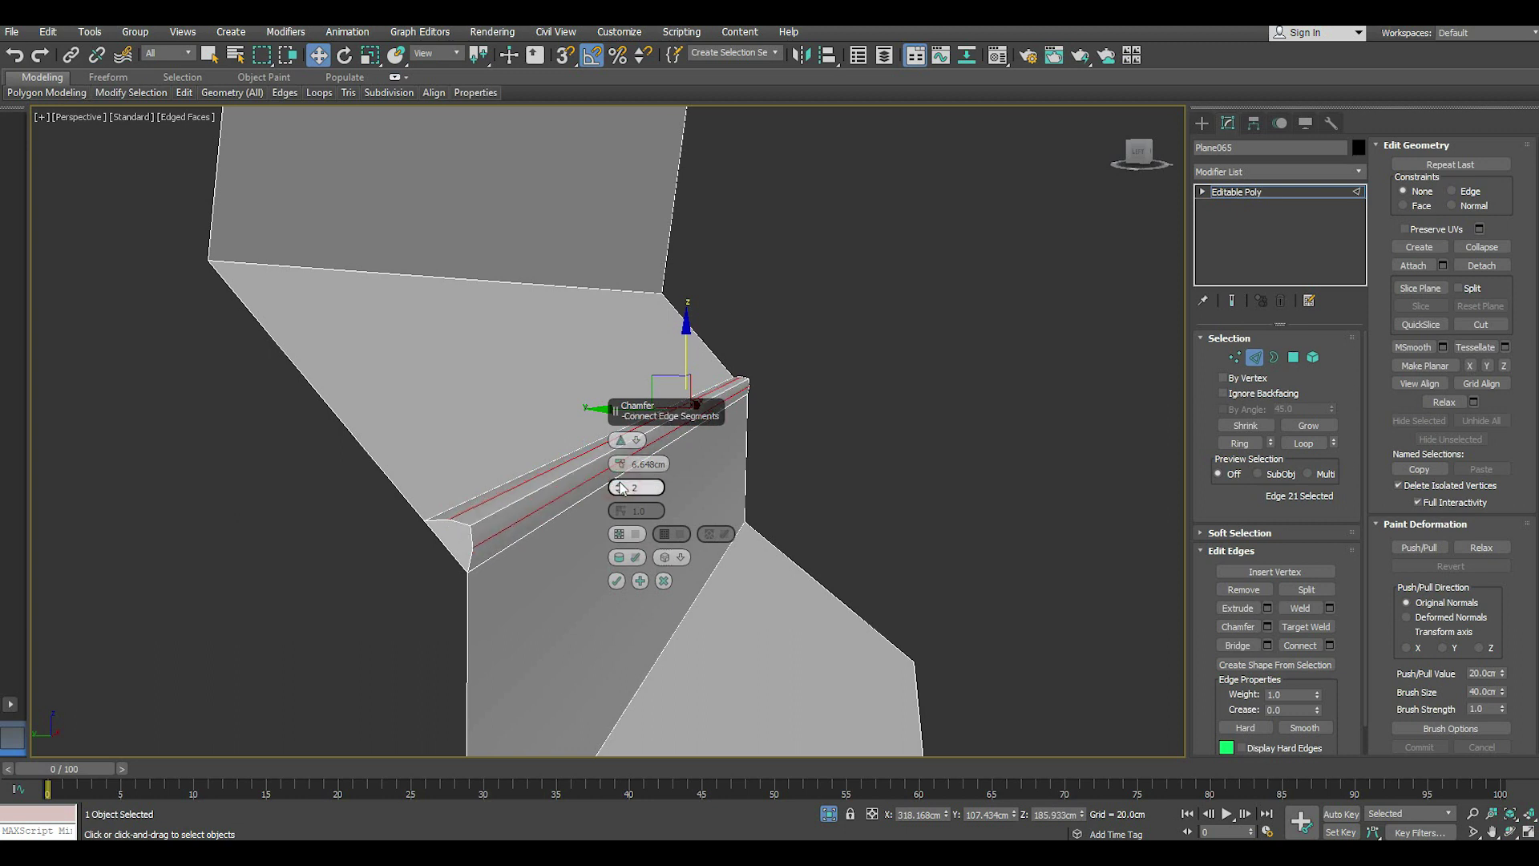
pyautogui.click(616, 580)
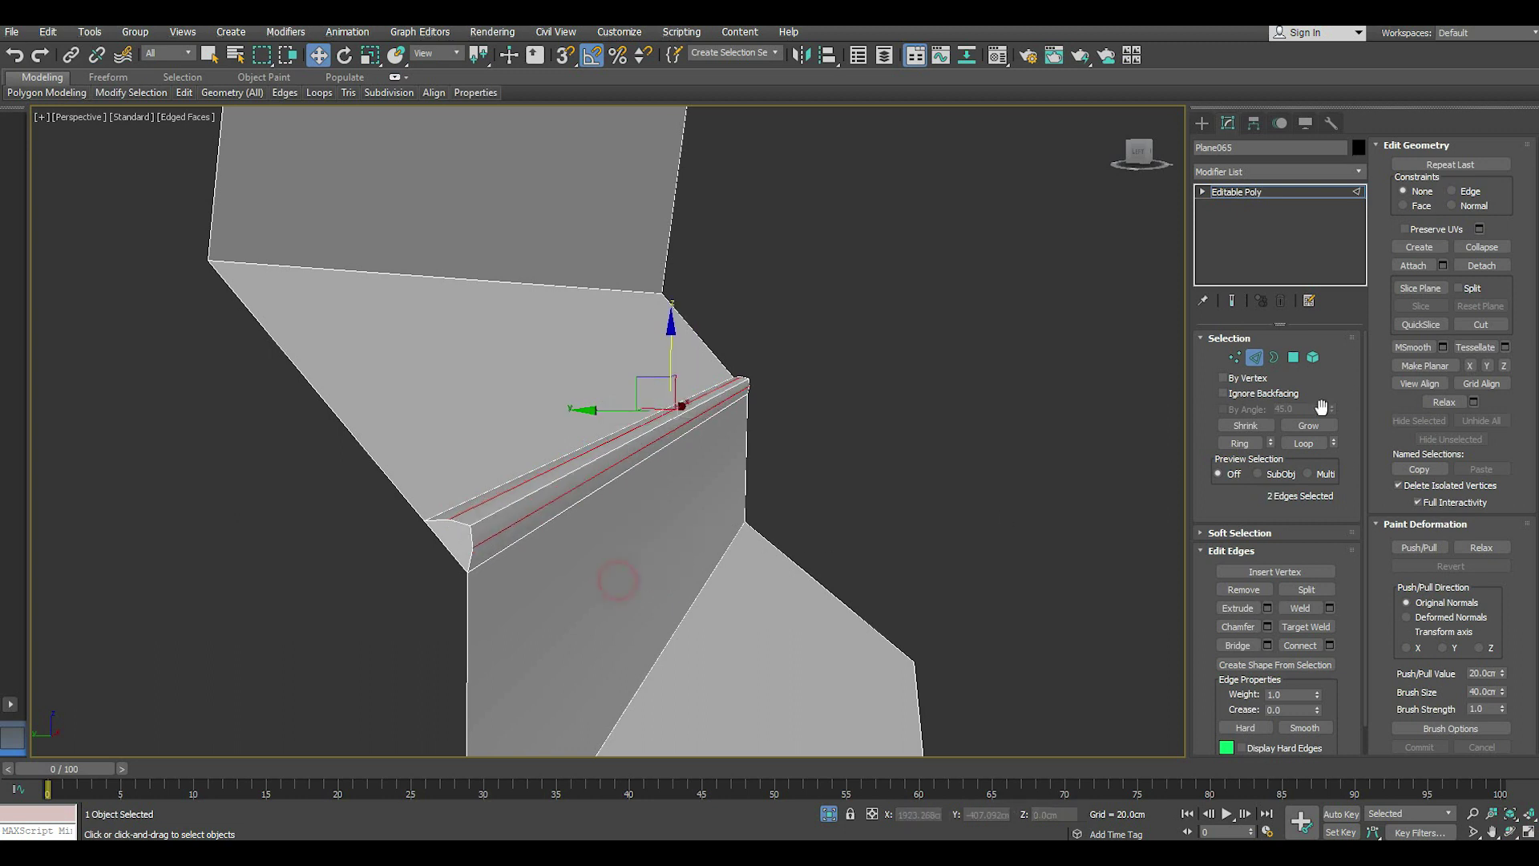
pyautogui.click(1293, 357)
pyautogui.keyDown('alt'); pyautogui.moveTo(486, 549); pyautogui.dragTo(464, 533, button='middle'); pyautogui.keyUp('alt')
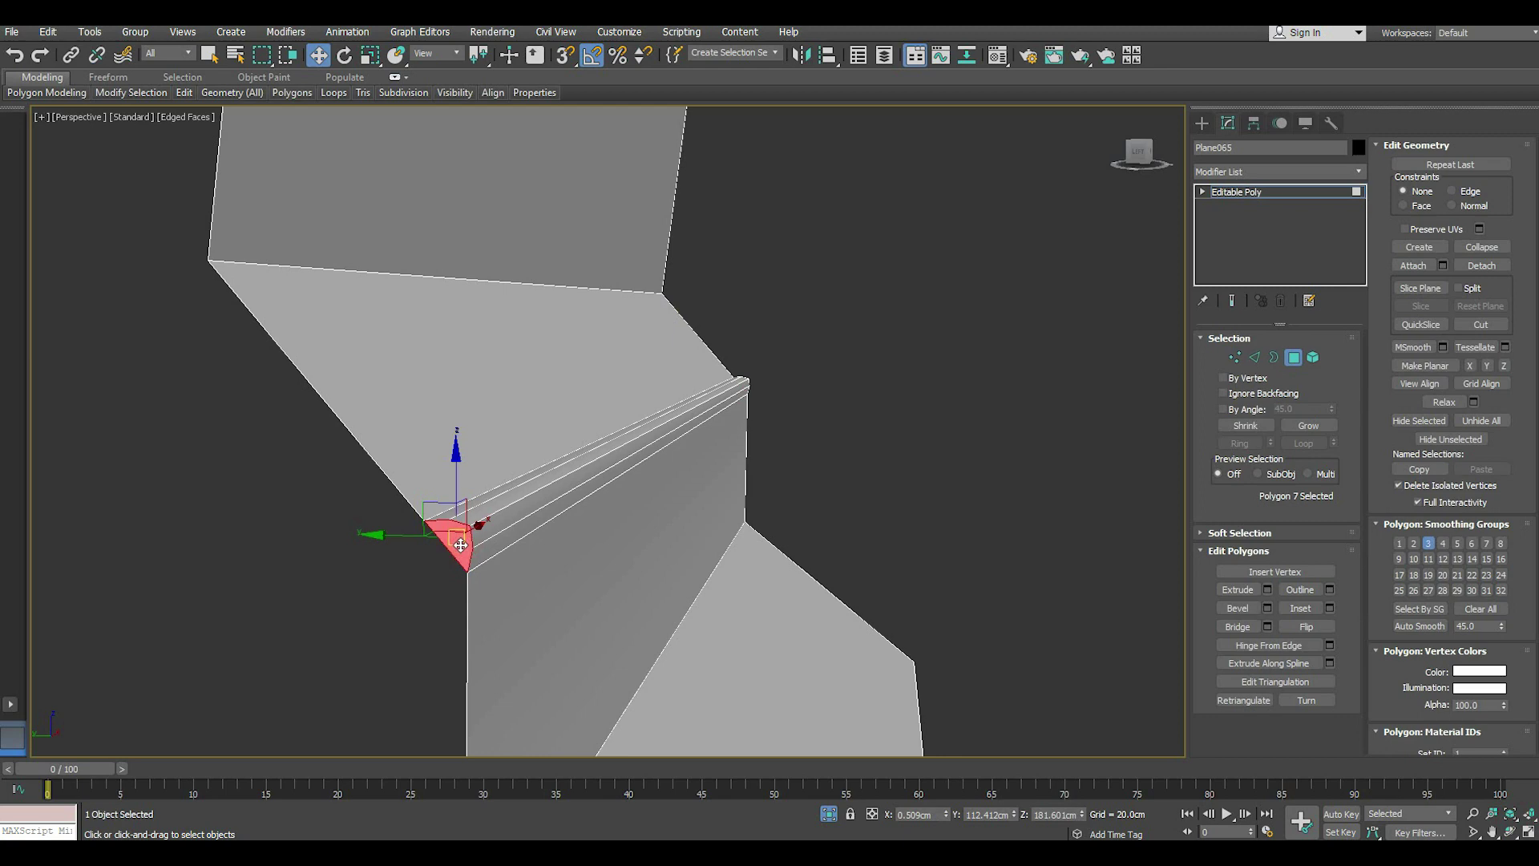
# - Orbit around the backdrop to inspect the chamfered ledge from several angles
pyautogui.moveTo(643, 555)
pyautogui.keyDown('alt'); pyautogui.mouseDown(button='middle')
pyautogui.moveTo(474, 574)
pyautogui.moveTo(560, 582)
pyautogui.mouseUp(button='middle'); pyautogui.keyUp('alt')
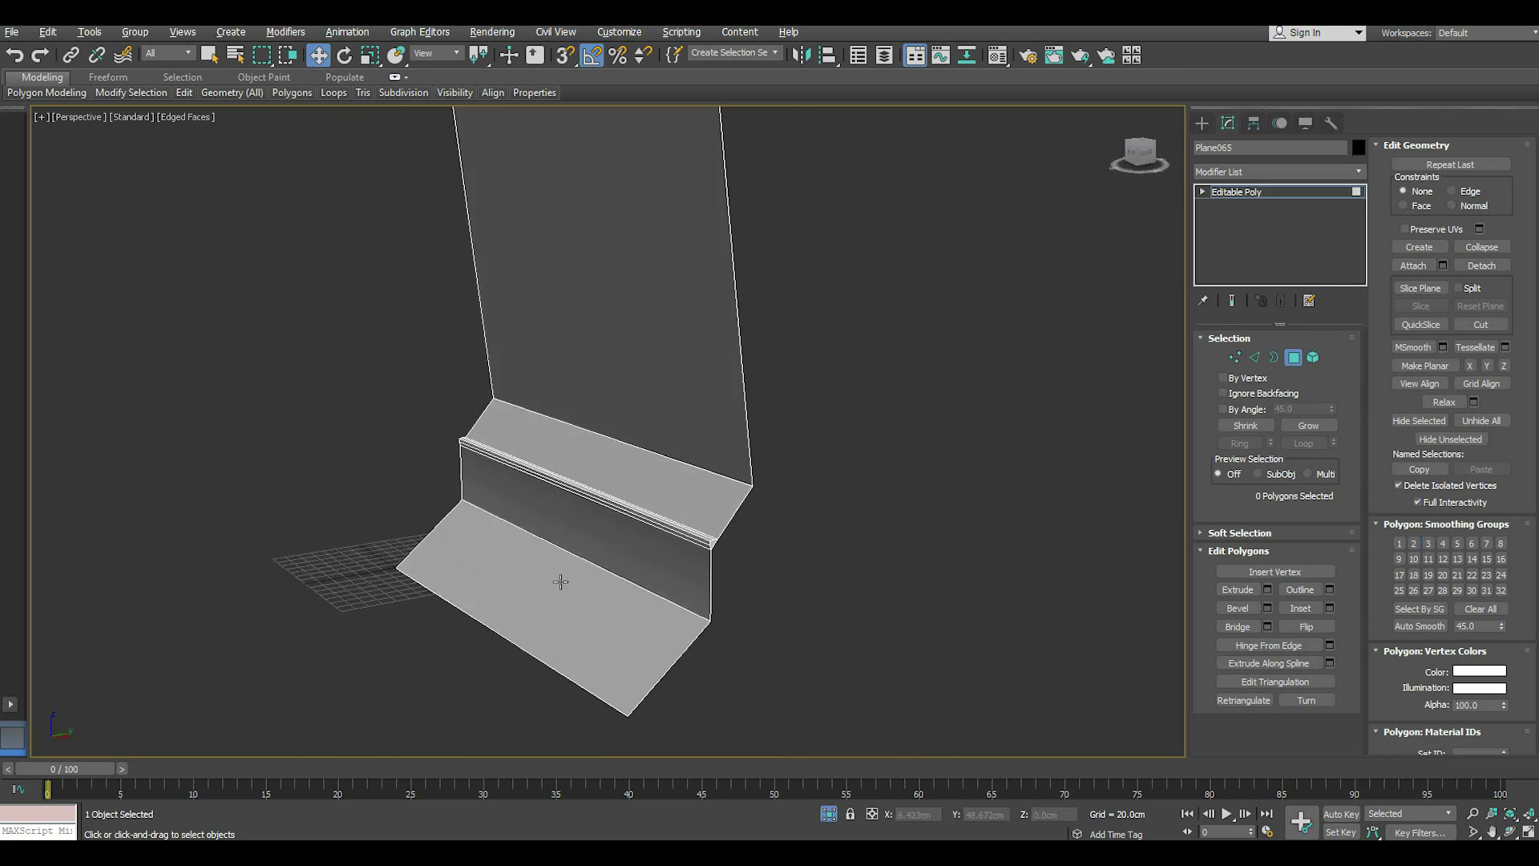
pyautogui.scroll(5, 708, 553)
pyautogui.click(720, 523)
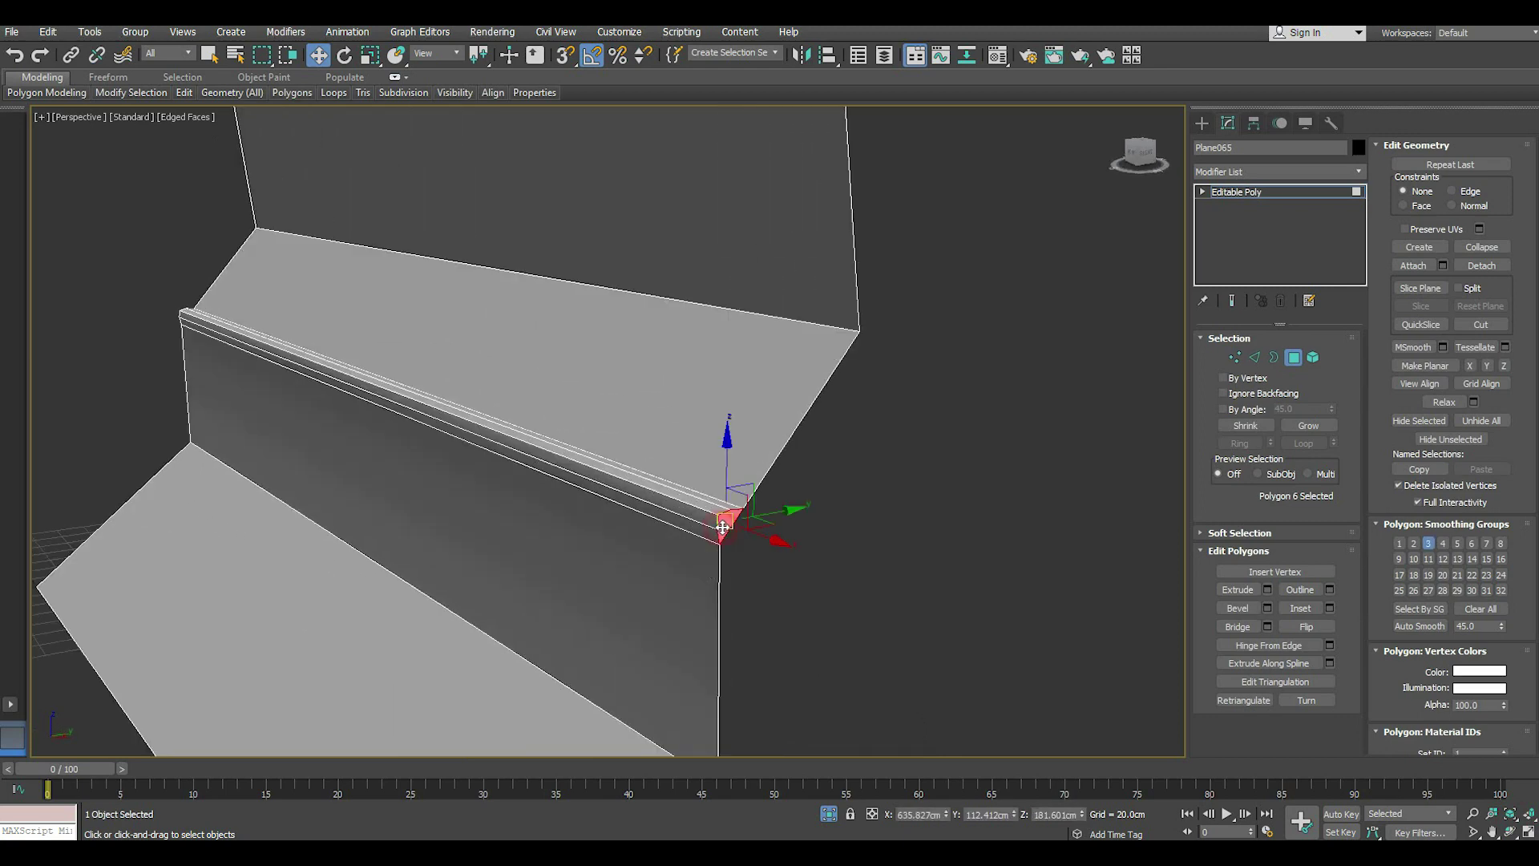
pyautogui.scroll(2, 720, 524)
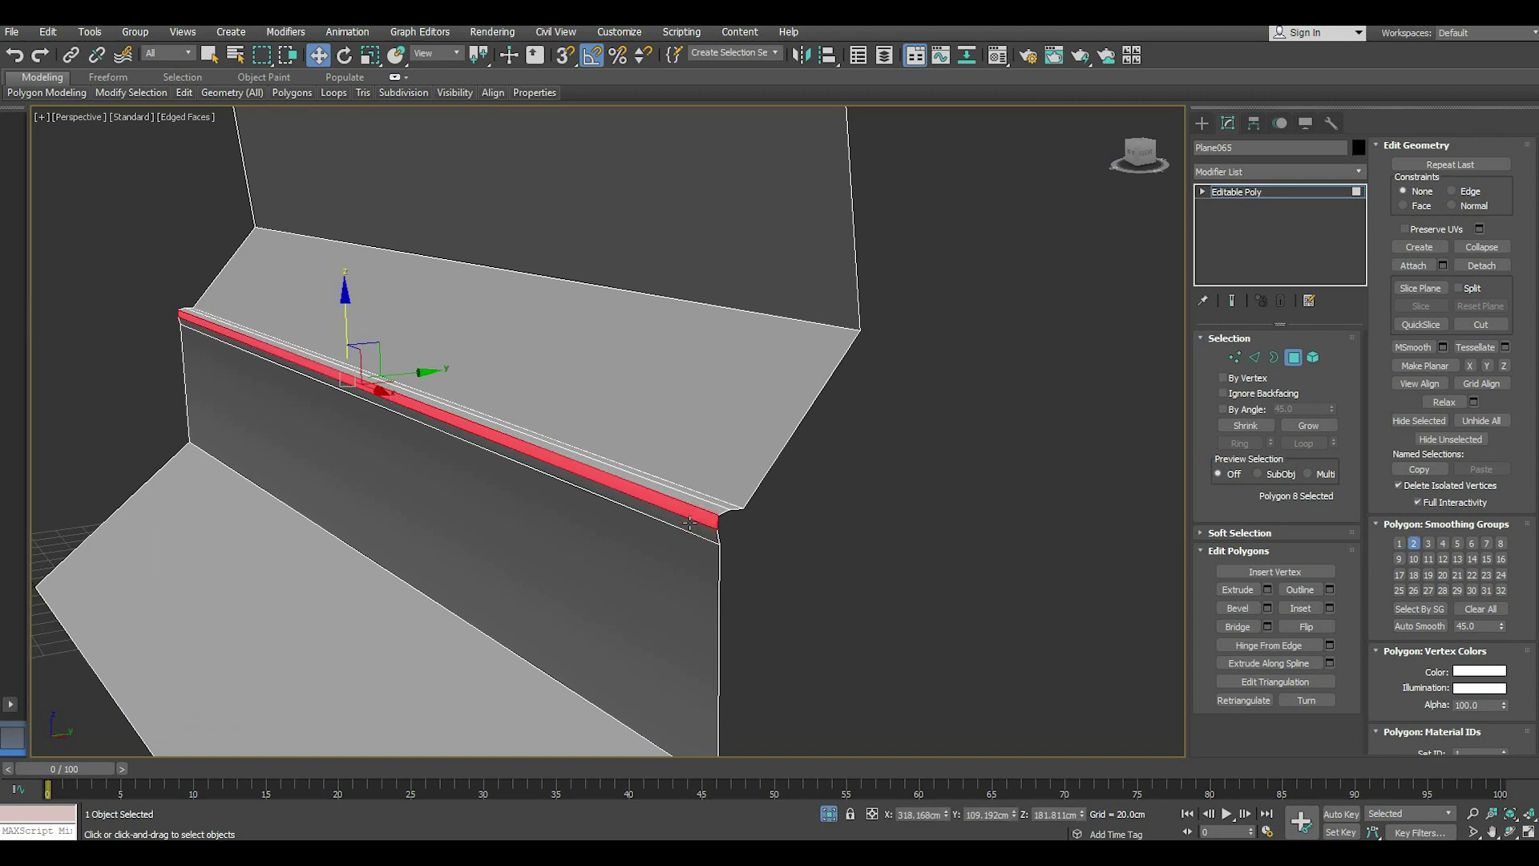
pyautogui.moveTo(629, 511)
pyautogui.keyDown('alt'); pyautogui.mouseDown(button='middle')
pyautogui.moveTo(877, 492)
pyautogui.moveTo(883, 505)
pyautogui.mouseUp(button='middle'); pyautogui.keyUp('alt')
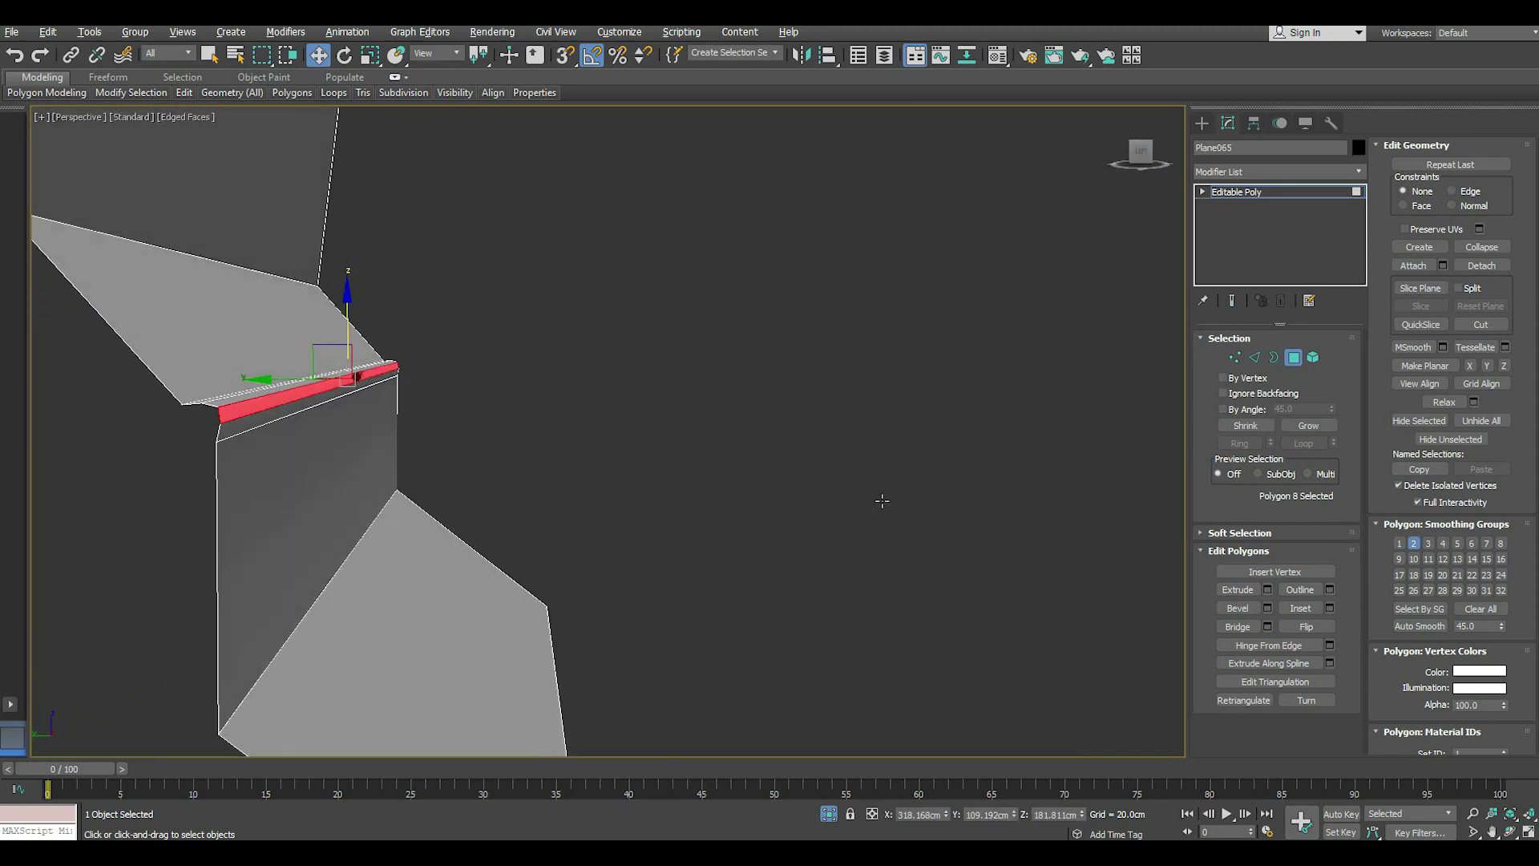
pyautogui.moveTo(549, 500)
pyautogui.keyDown('alt'); pyautogui.mouseDown(button='middle')
pyautogui.moveTo(639, 505)
pyautogui.moveTo(598, 505)
pyautogui.mouseUp(button='middle'); pyautogui.keyUp('alt')
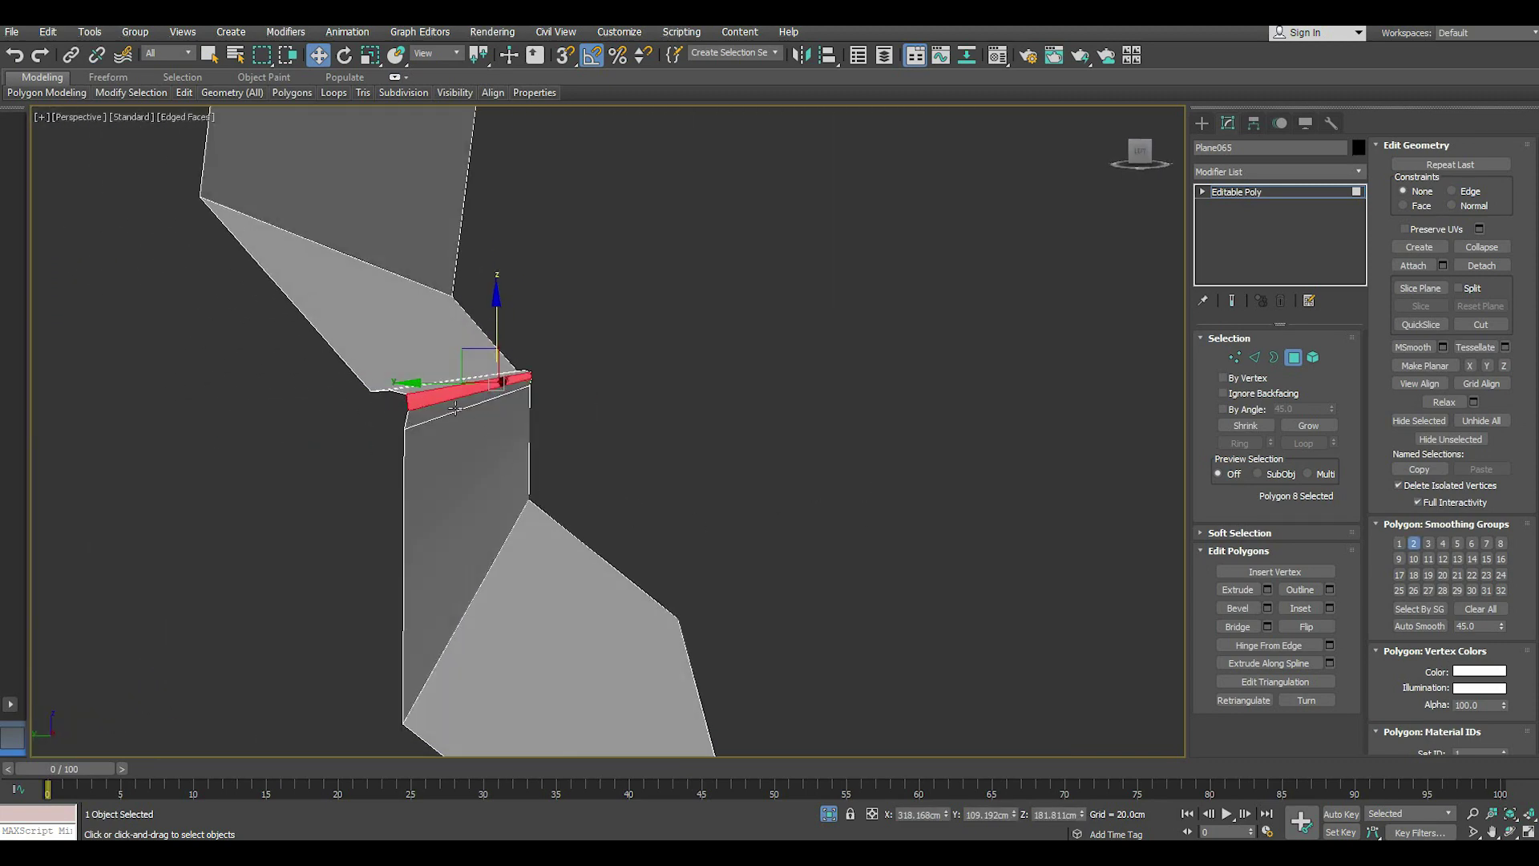
pyautogui.keyDown('alt'); pyautogui.moveTo(454, 410); pyautogui.dragTo(451, 405, button='middle'); pyautogui.keyUp('alt')
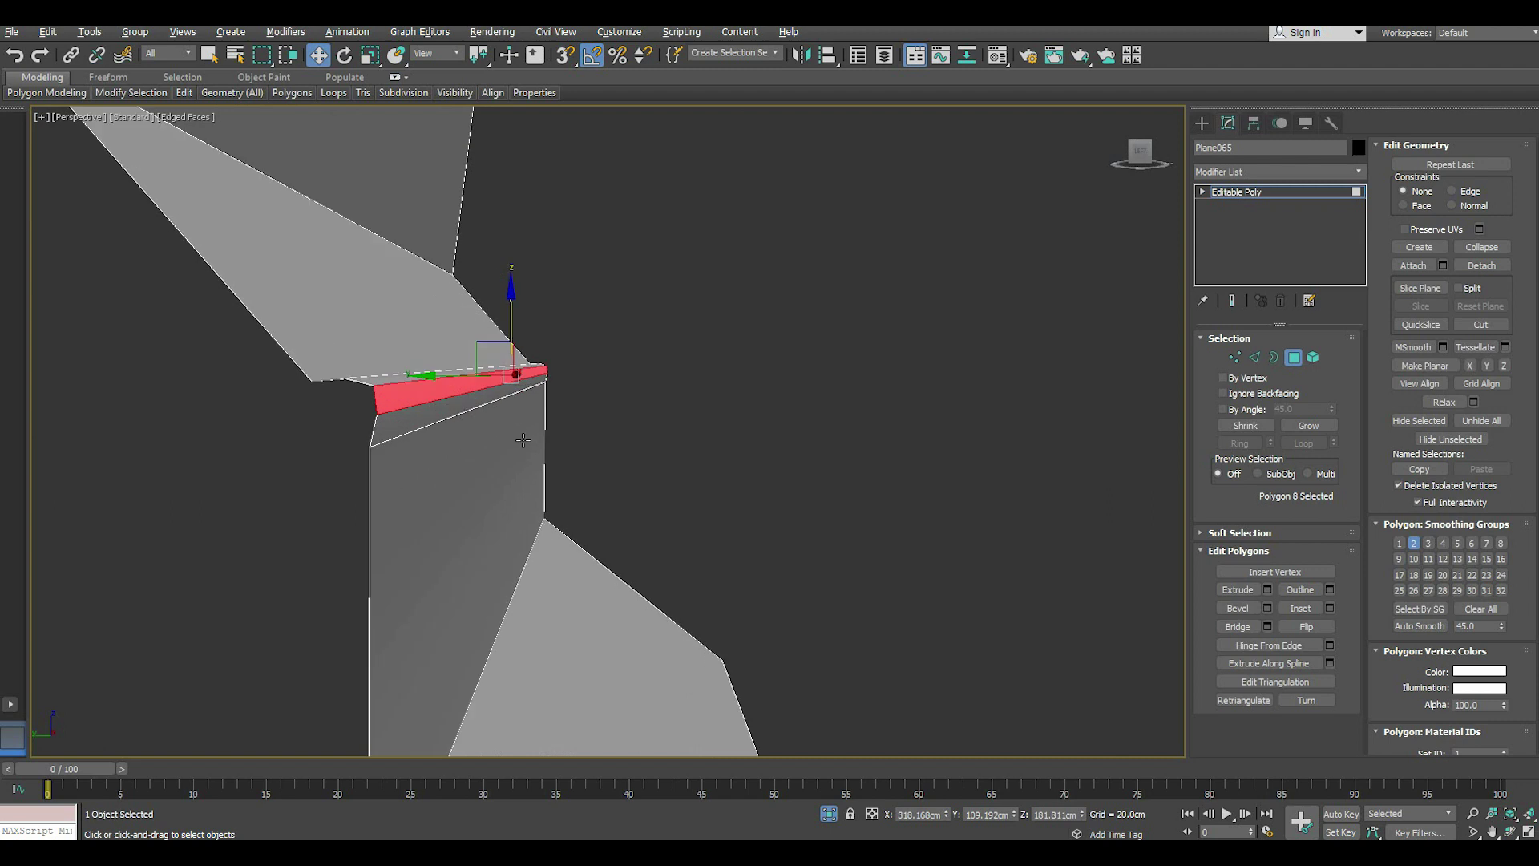
pyautogui.keyDown('alt'); pyautogui.moveTo(523, 440); pyautogui.dragTo(520, 446, button='middle'); pyautogui.keyUp('alt')
pyautogui.click(732, 389)
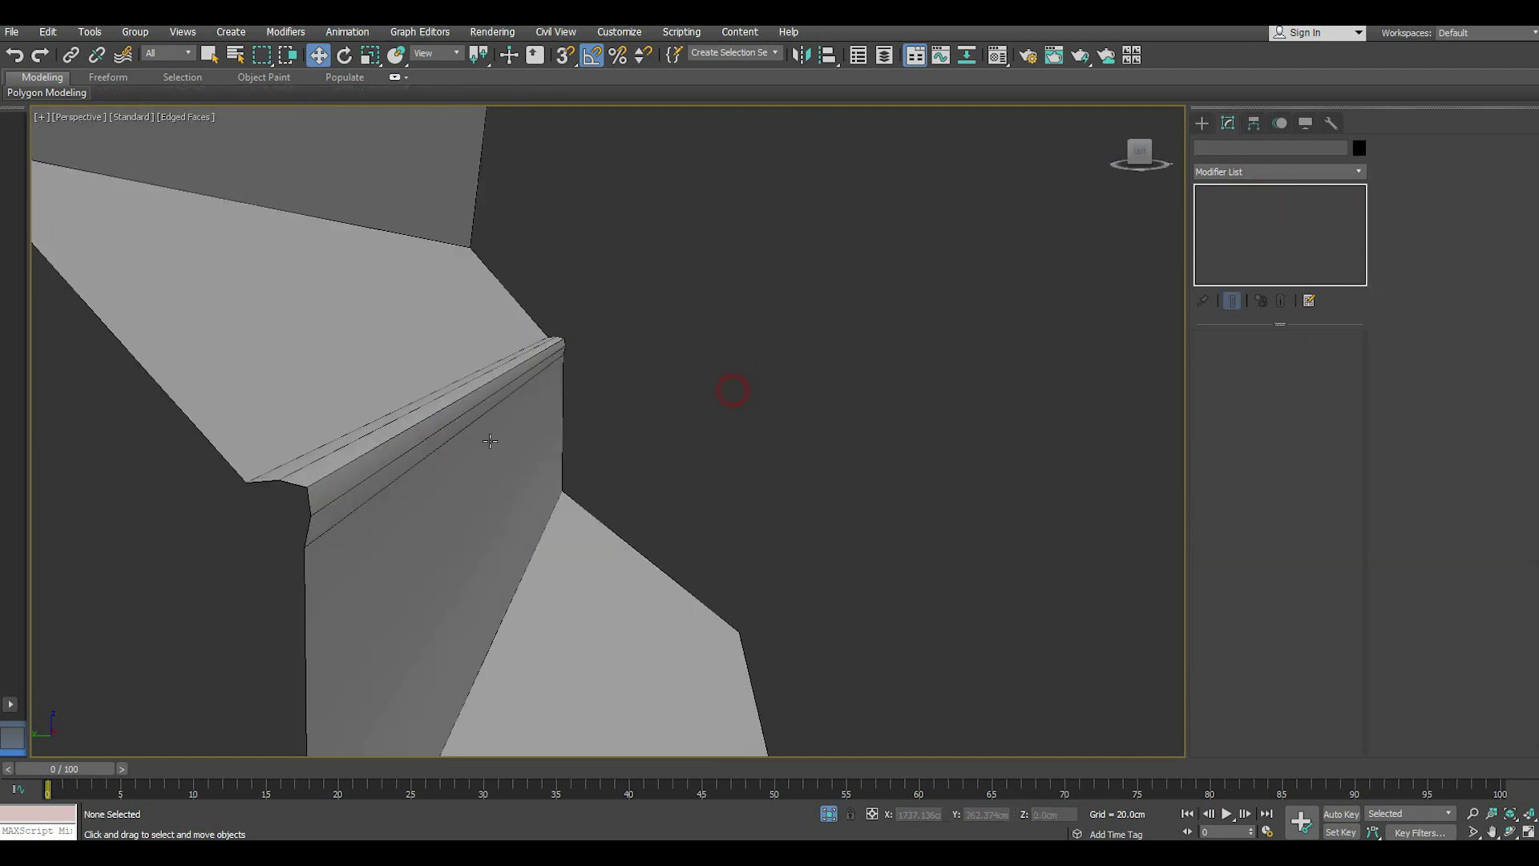
pyautogui.moveTo(732, 389)
pyautogui.keyDown('alt'); pyautogui.mouseDown(button='middle')
pyautogui.moveTo(550, 491)
pyautogui.moveTo(485, 516)
pyautogui.moveTo(422, 509)
pyautogui.moveTo(494, 505)
pyautogui.mouseUp(button='middle'); pyautogui.keyUp('alt')
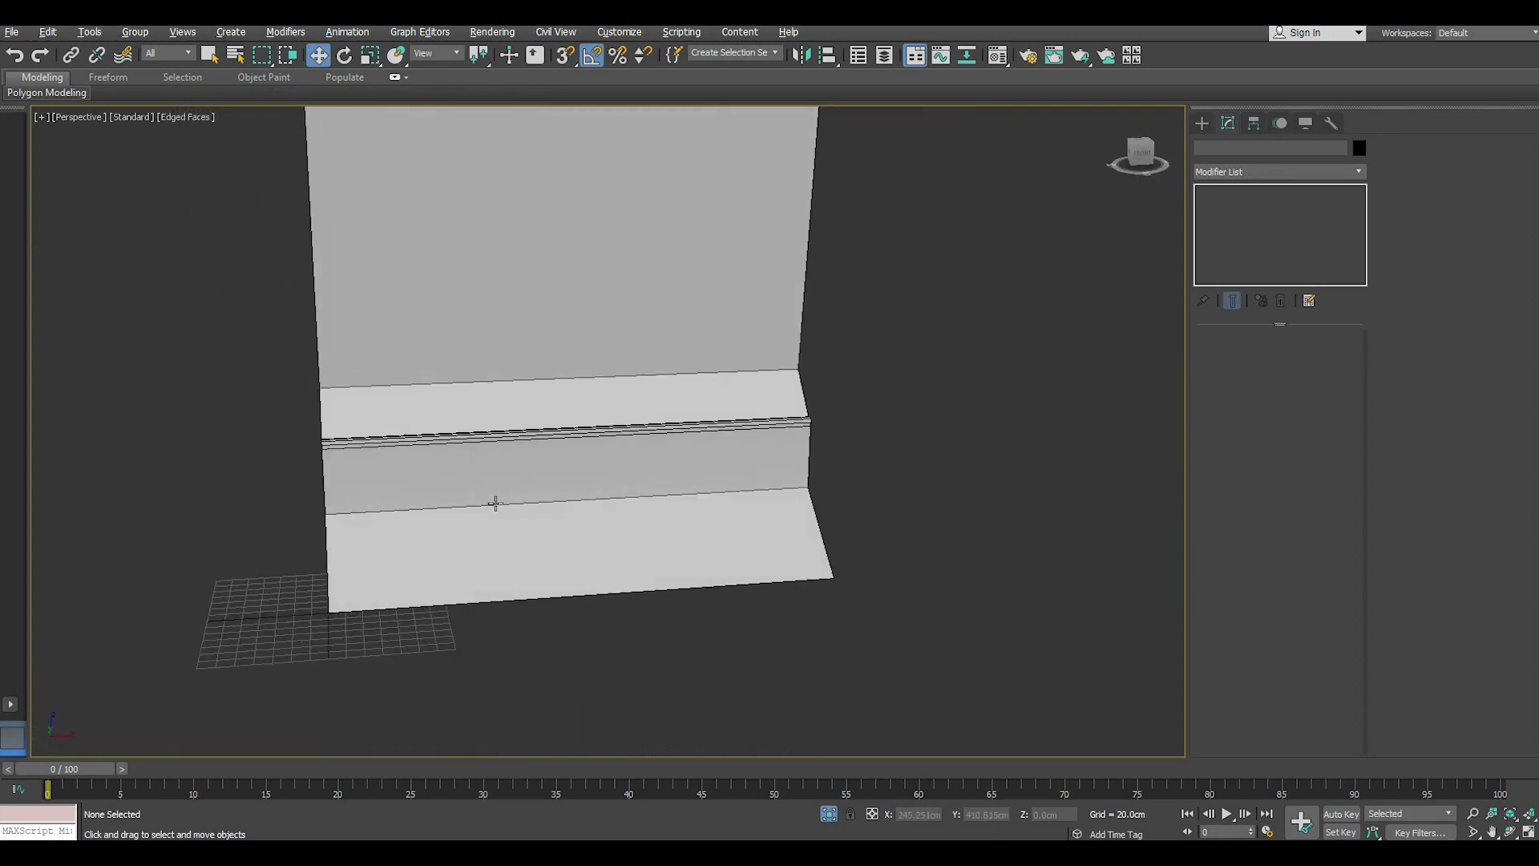
# - Clone the backdrop as Plane066 to the right of the original
pyautogui.click(496, 503)
pyautogui.scroll(-3, 542, 487)
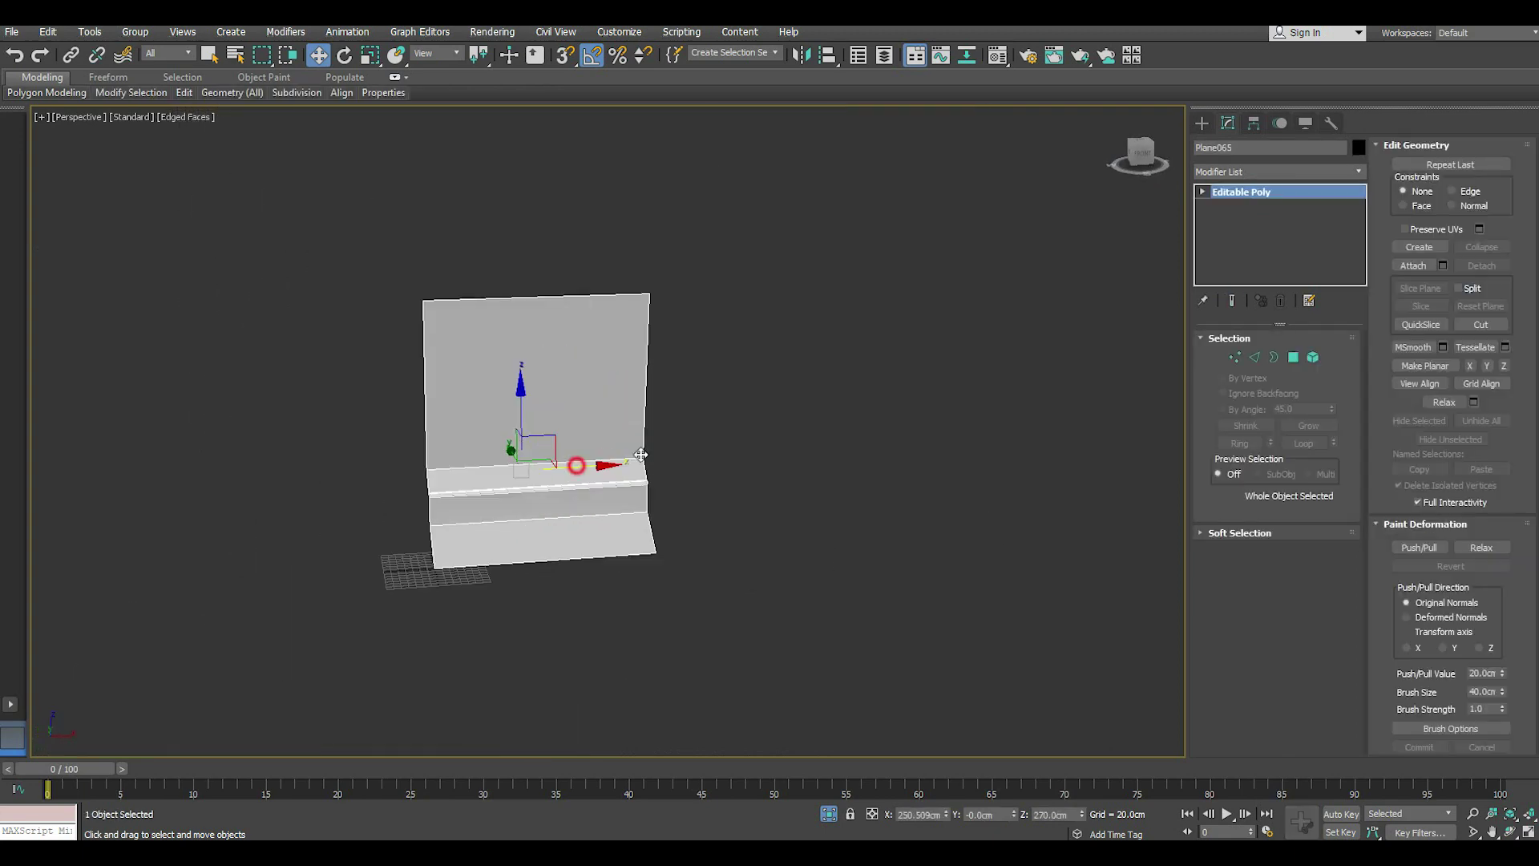
pyautogui.keyDown('shift'); pyautogui.moveTo(580, 465); pyautogui.dragTo(878, 449); pyautogui.keyUp('shift')
pyautogui.press('Return')
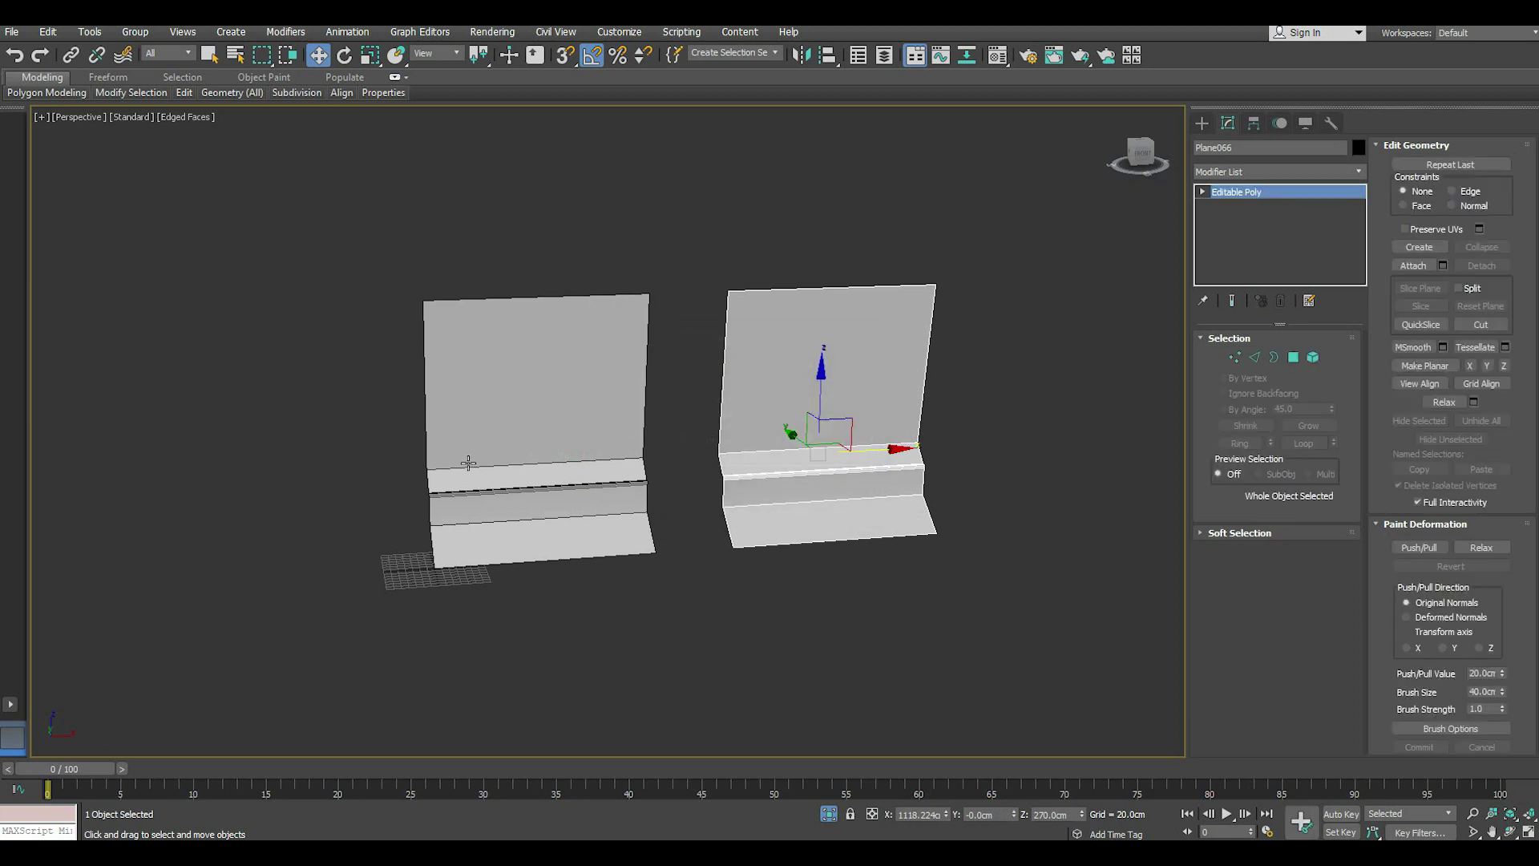
pyautogui.click(490, 471)
pyautogui.scroll(2, 502, 482)
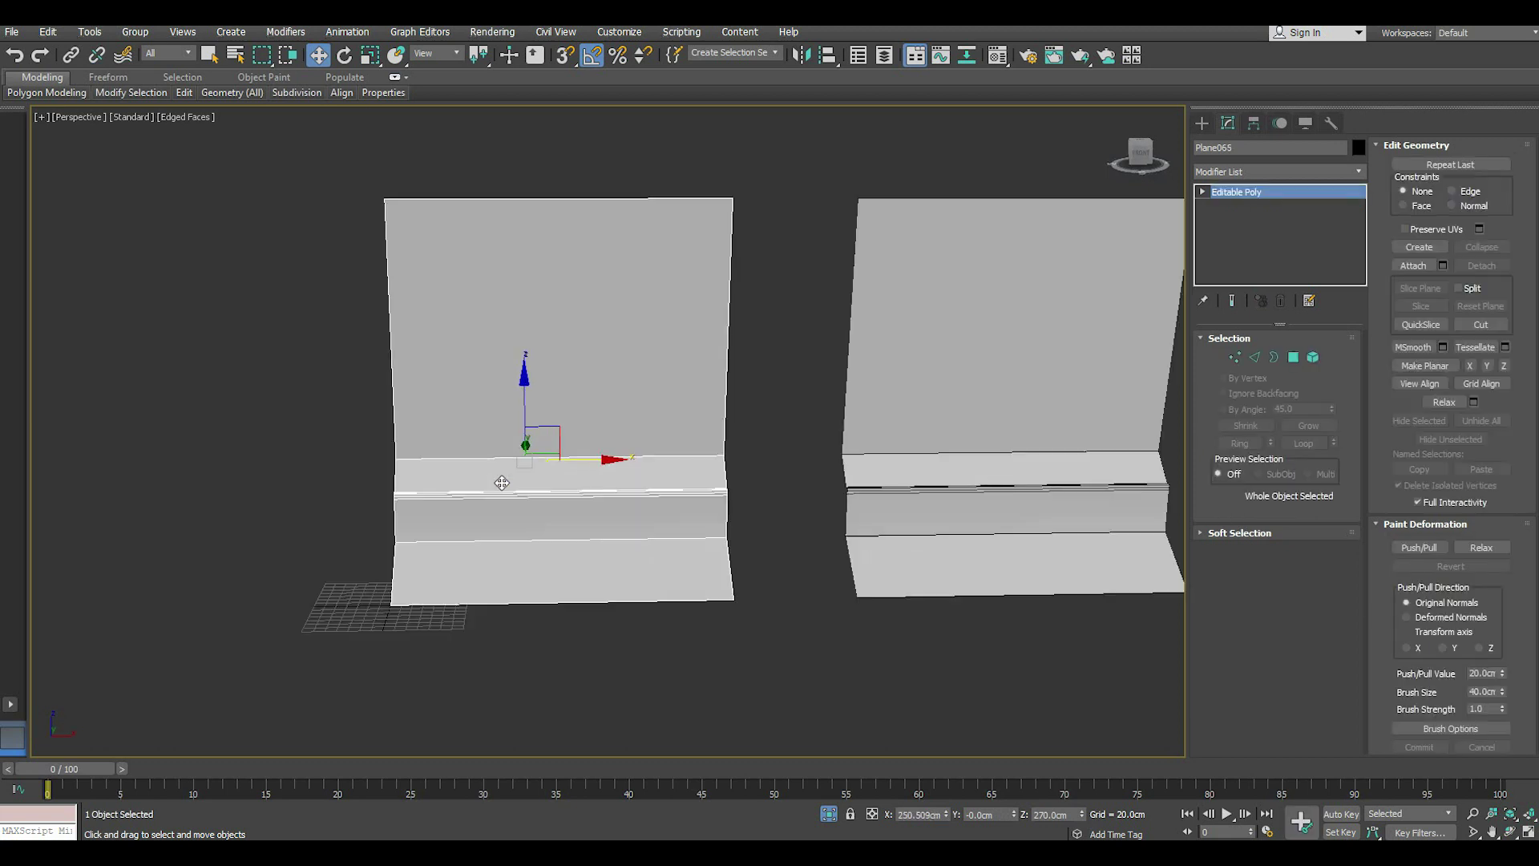
pyautogui.click(1255, 356)
# - Ring-select the horizontal edges and scale them, the top and the bottom edges narrower along X
pyautogui.hotkey('alt', 'r')
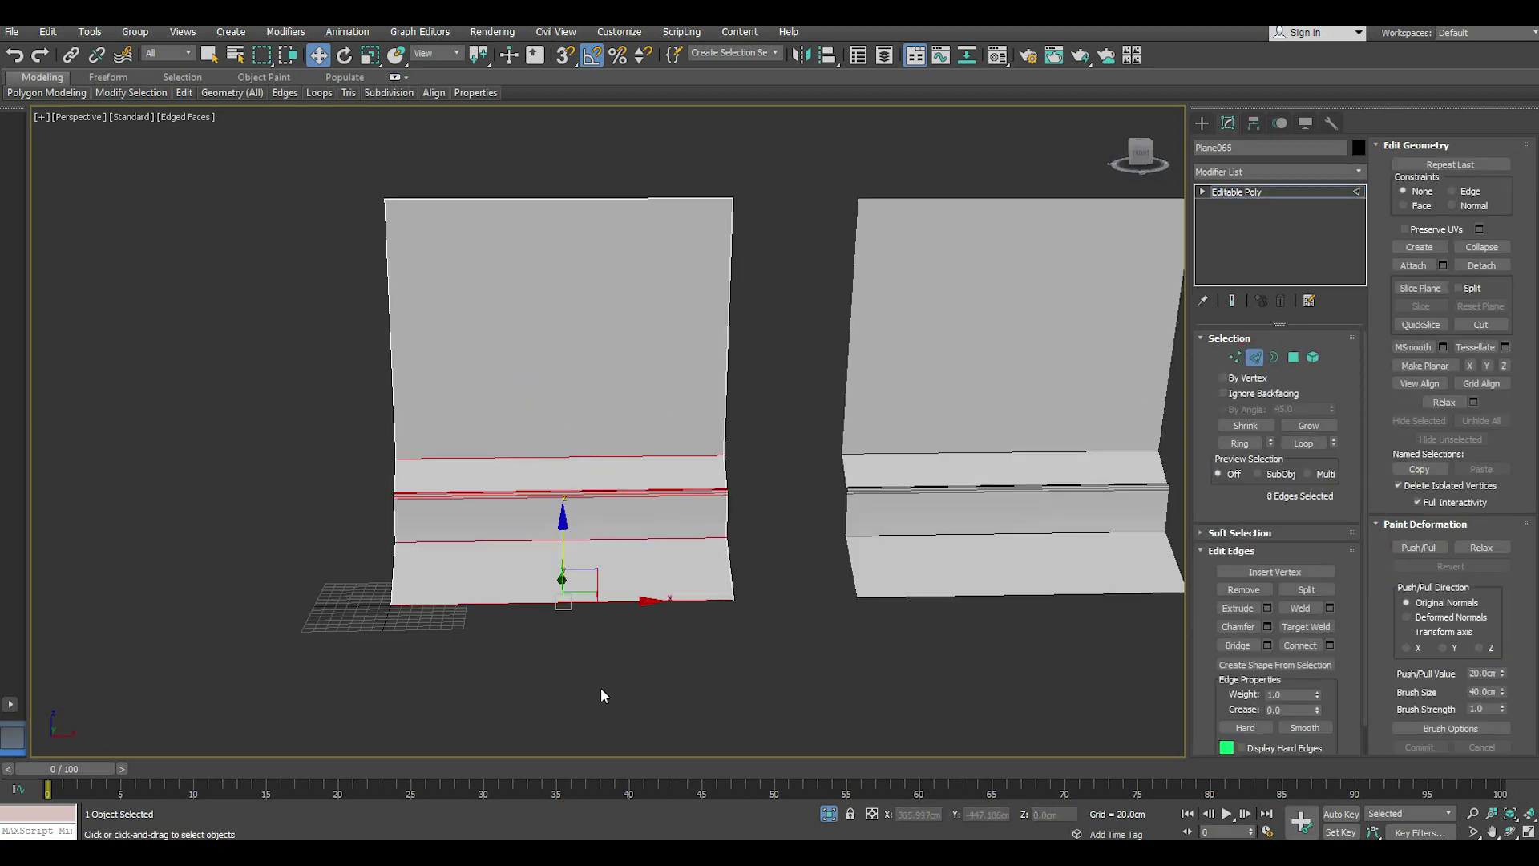
pyautogui.click(369, 56)
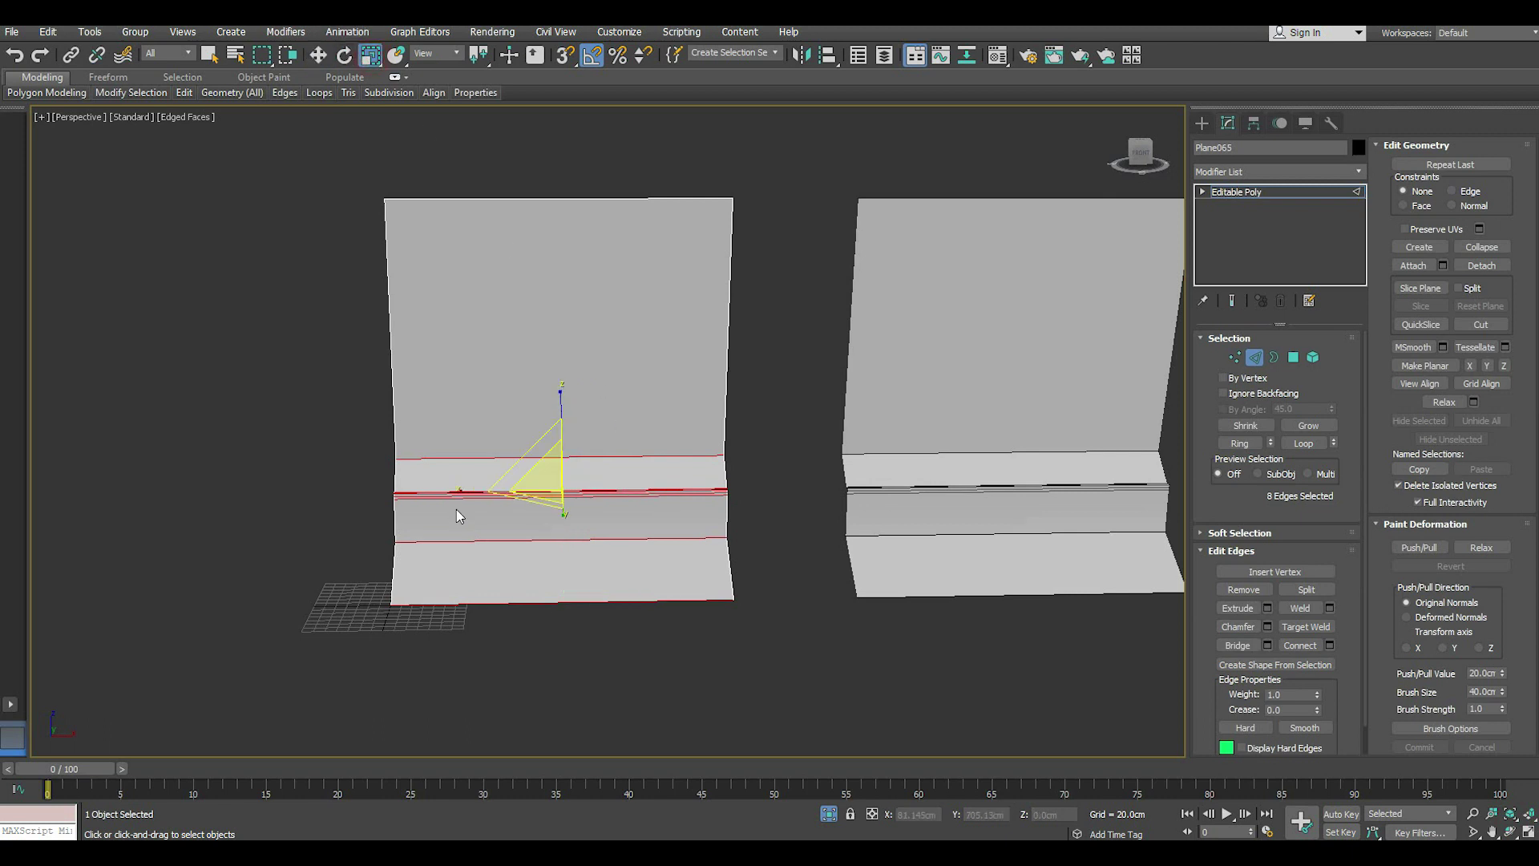
pyautogui.moveTo(465, 491)
pyautogui.mouseDown()
pyautogui.moveTo(504, 501)
pyautogui.moveTo(489, 500)
pyautogui.mouseUp()
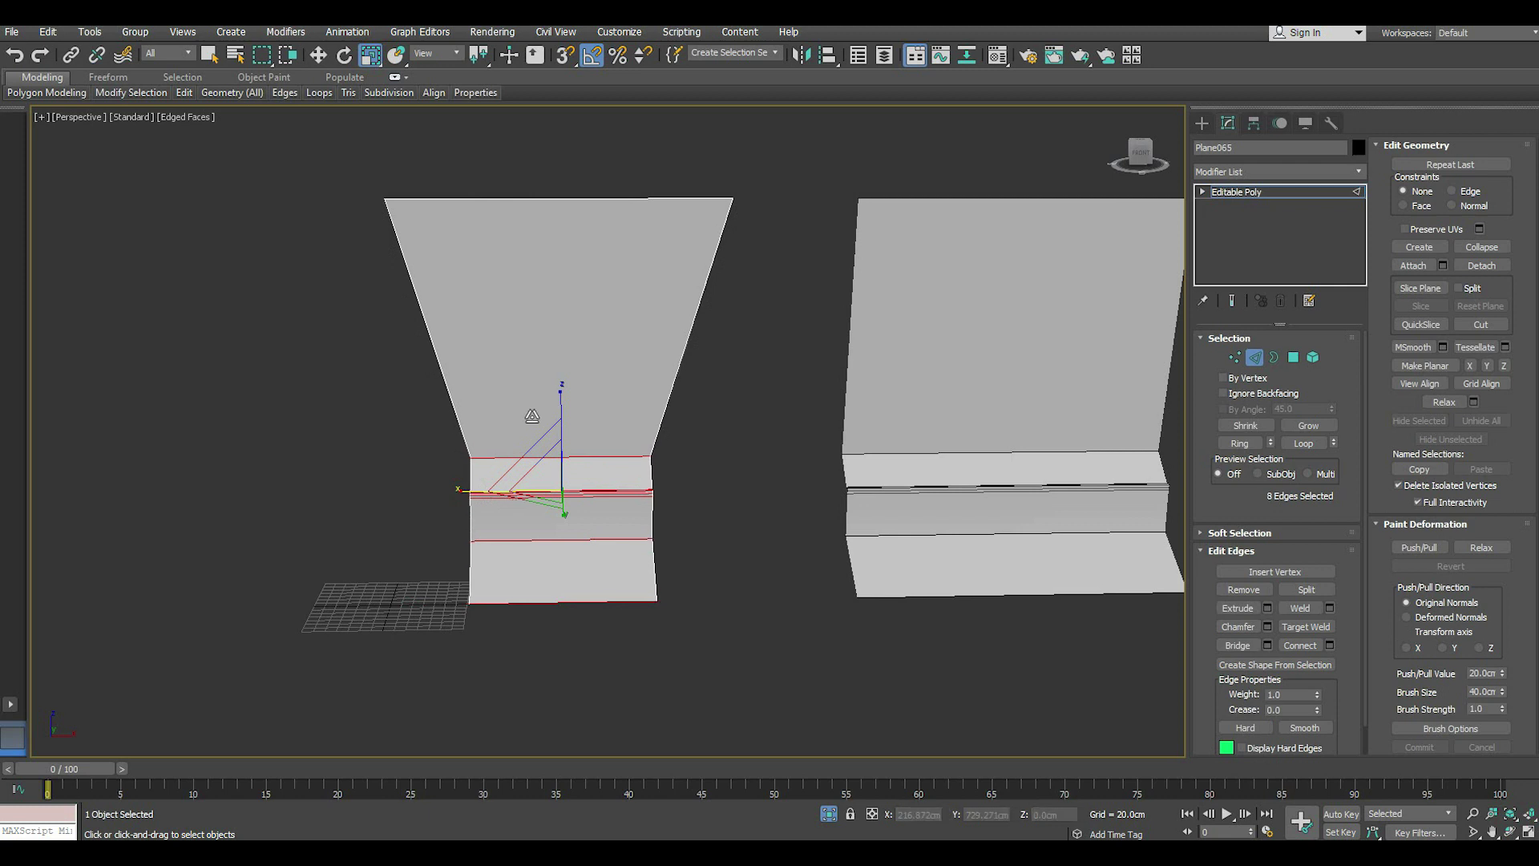
pyautogui.click(553, 198)
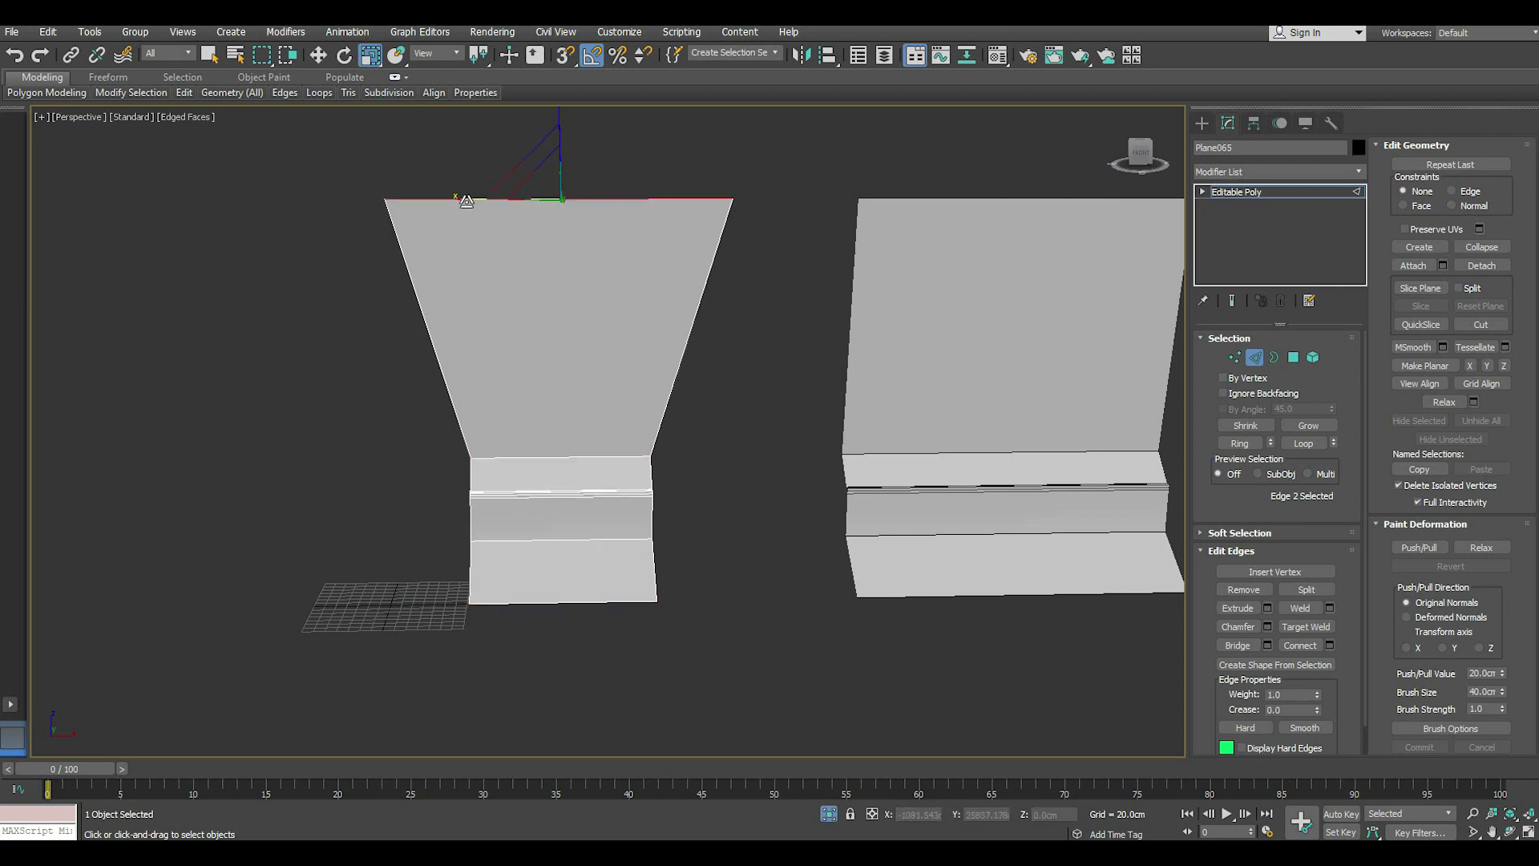
pyautogui.moveTo(474, 195); pyautogui.dragTo(490, 207)
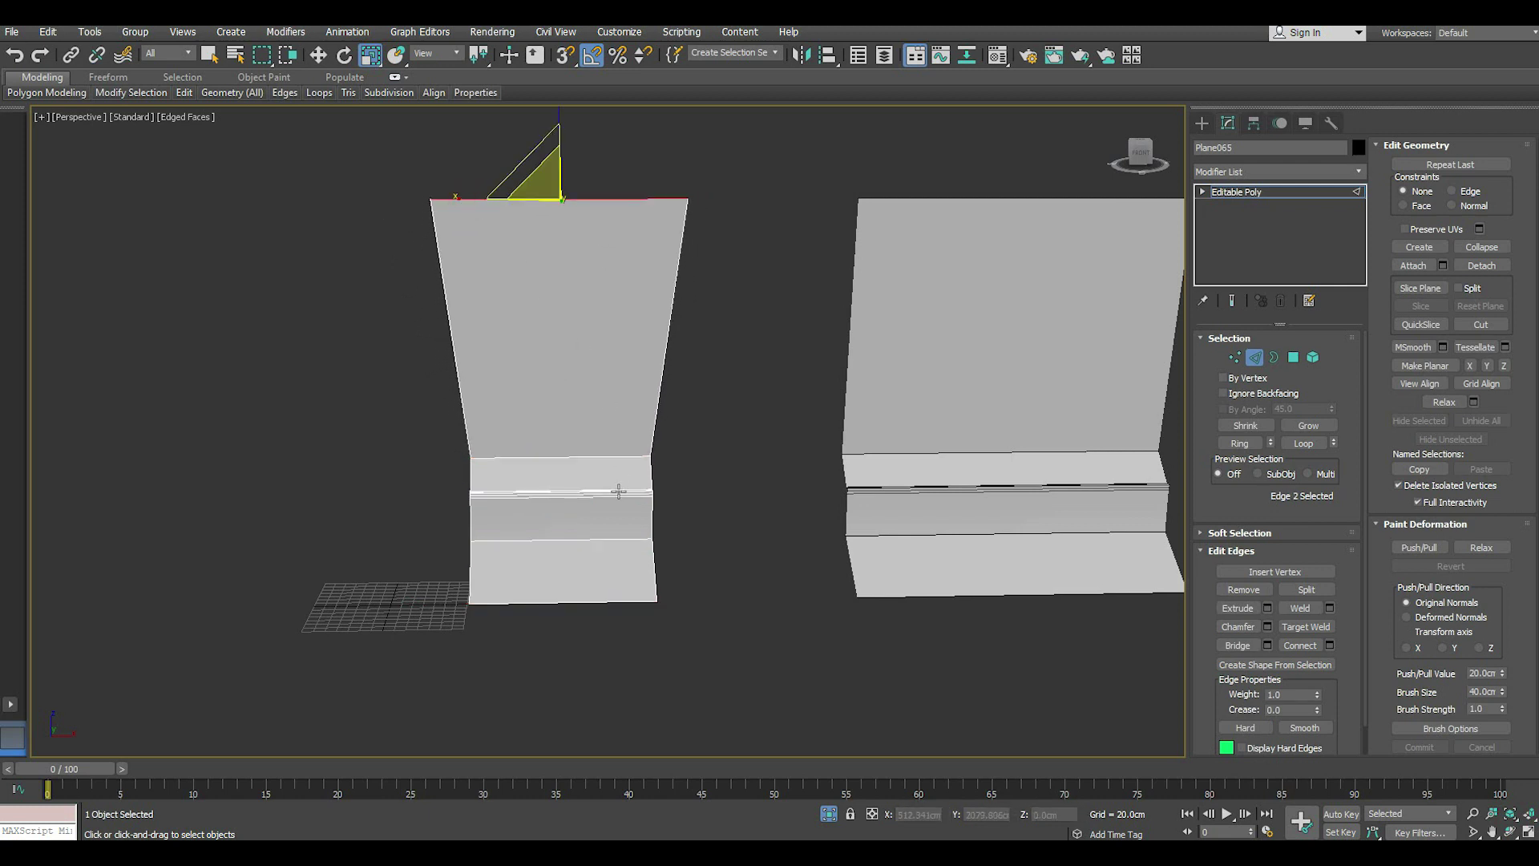
pyautogui.click(558, 603)
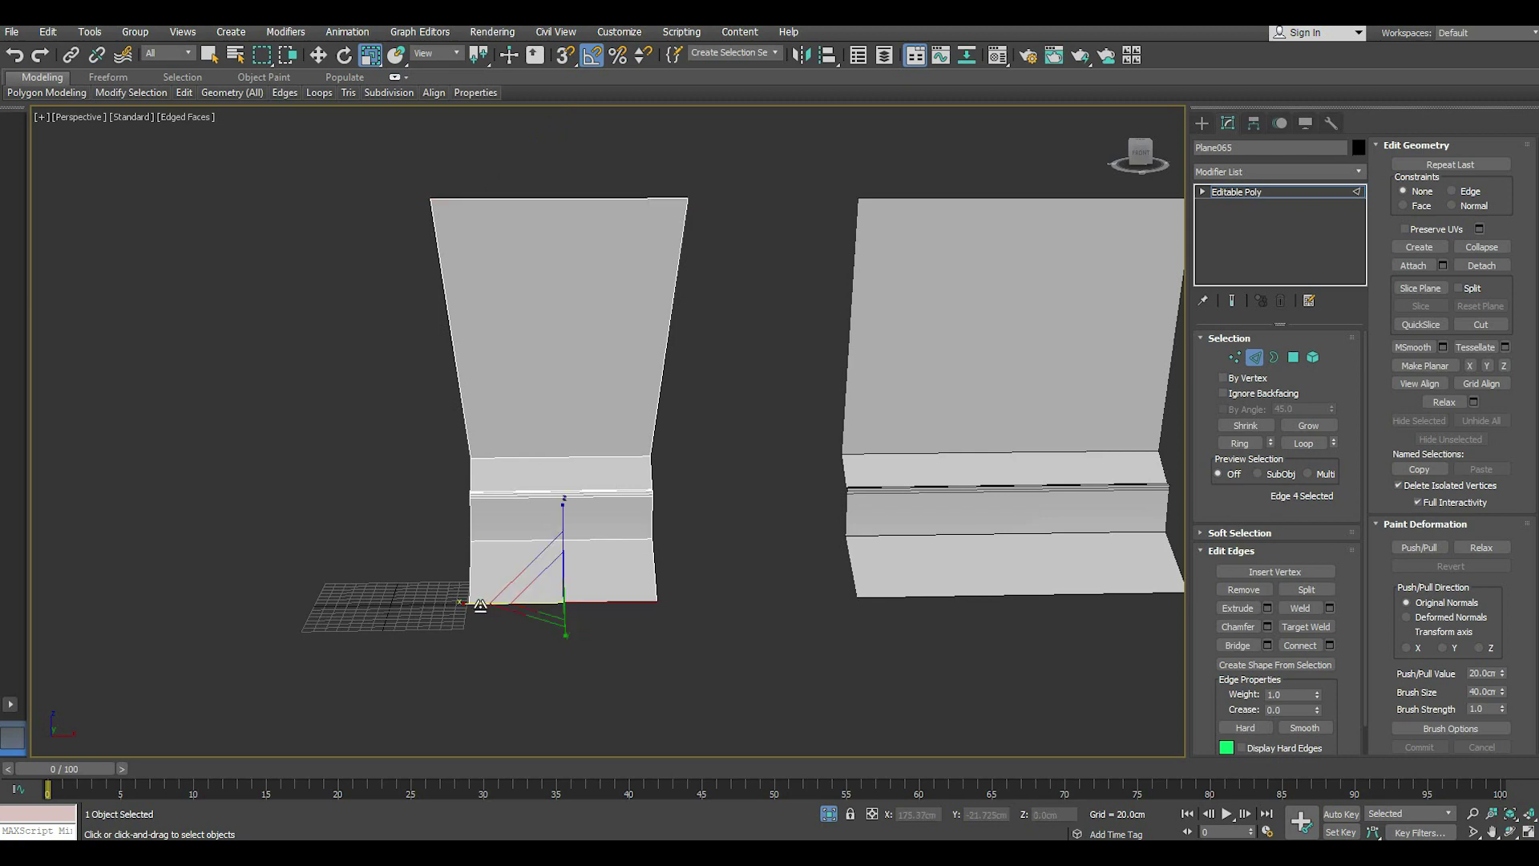
pyautogui.moveTo(470, 603); pyautogui.dragTo(593, 566)
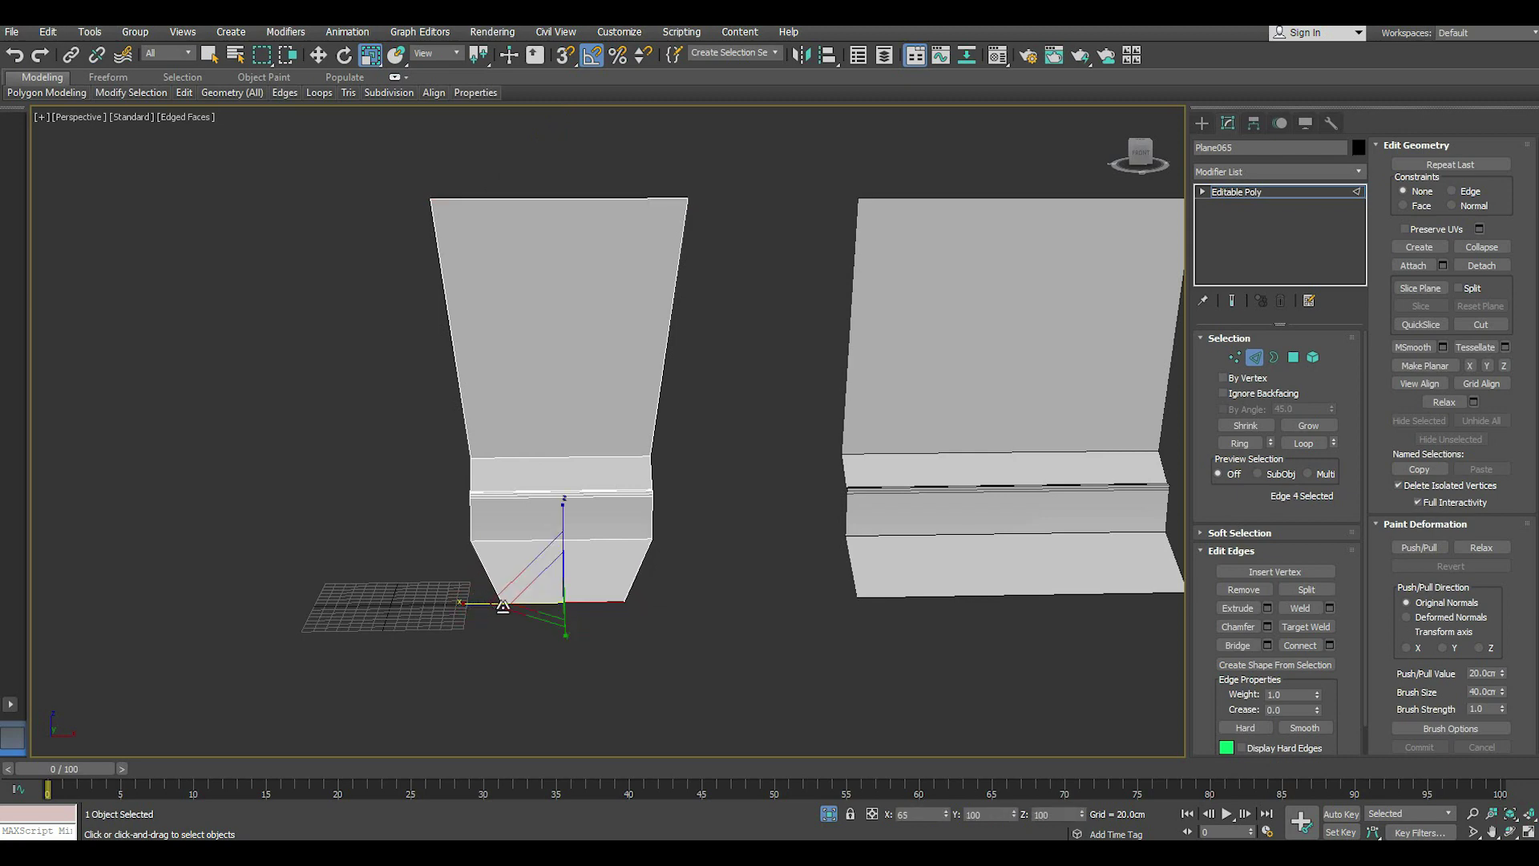
# - Narrow the middle band's top and bottom edges to about 90% along X
pyautogui.moveTo(588, 491); pyautogui.dragTo(481, 540)
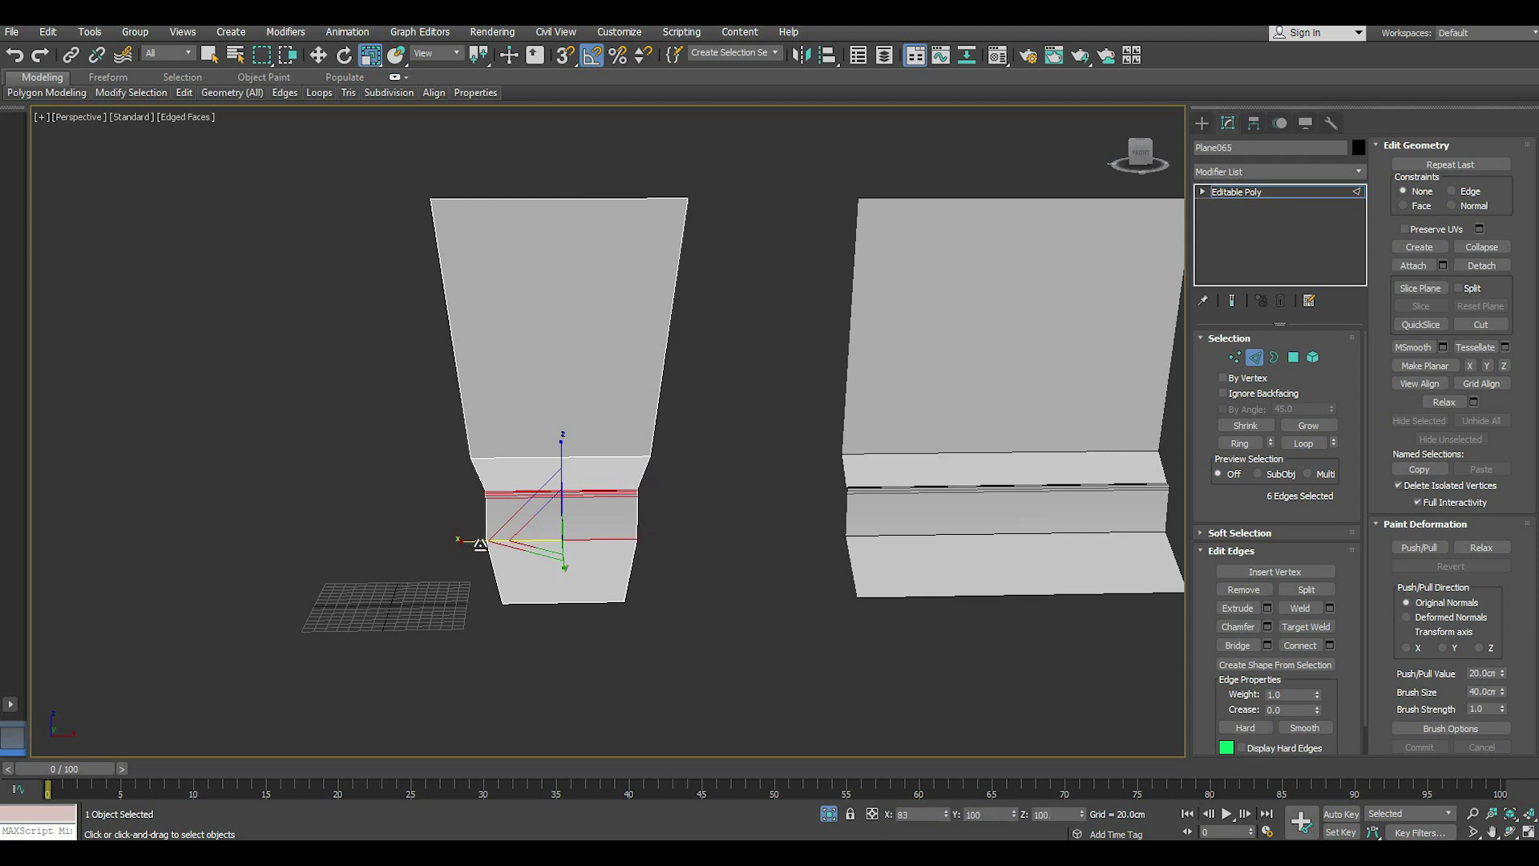
pyautogui.scroll(2, 590, 490)
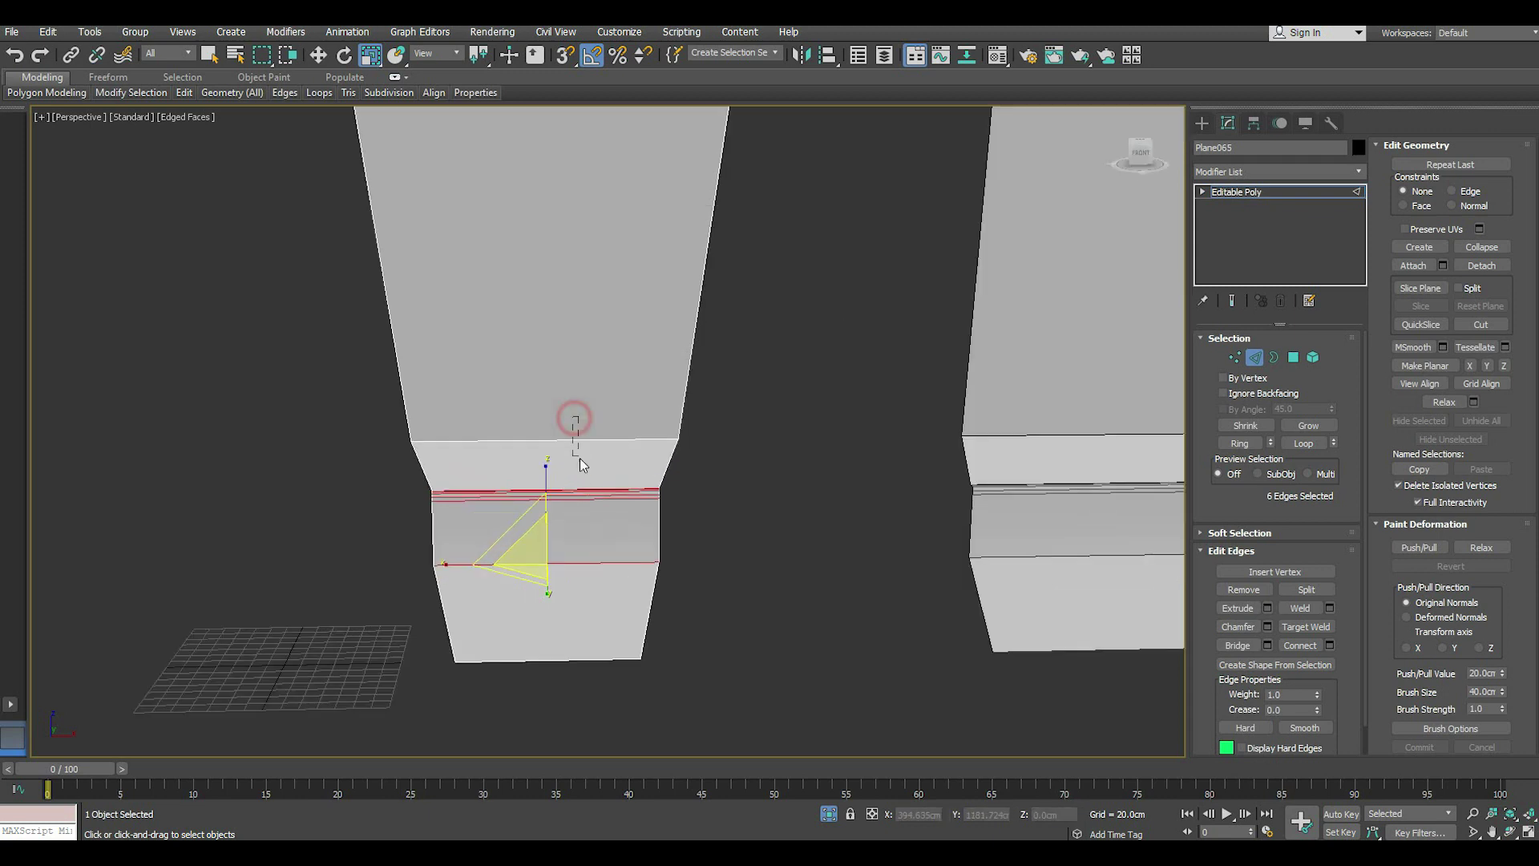
pyautogui.click(468, 443)
pyautogui.moveTo(453, 440); pyautogui.dragTo(479, 465)
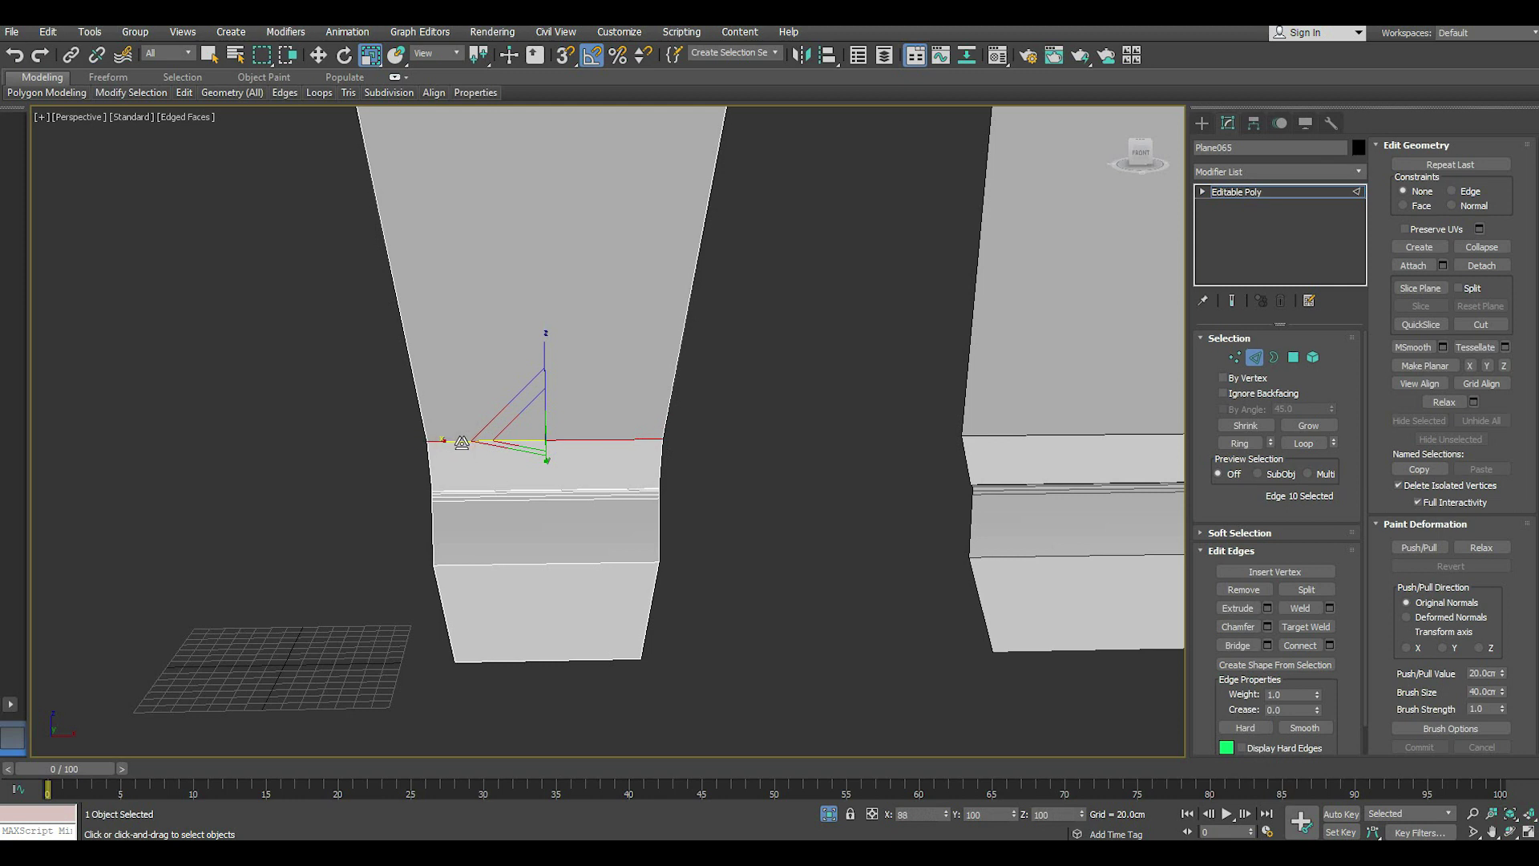
pyautogui.click(456, 571)
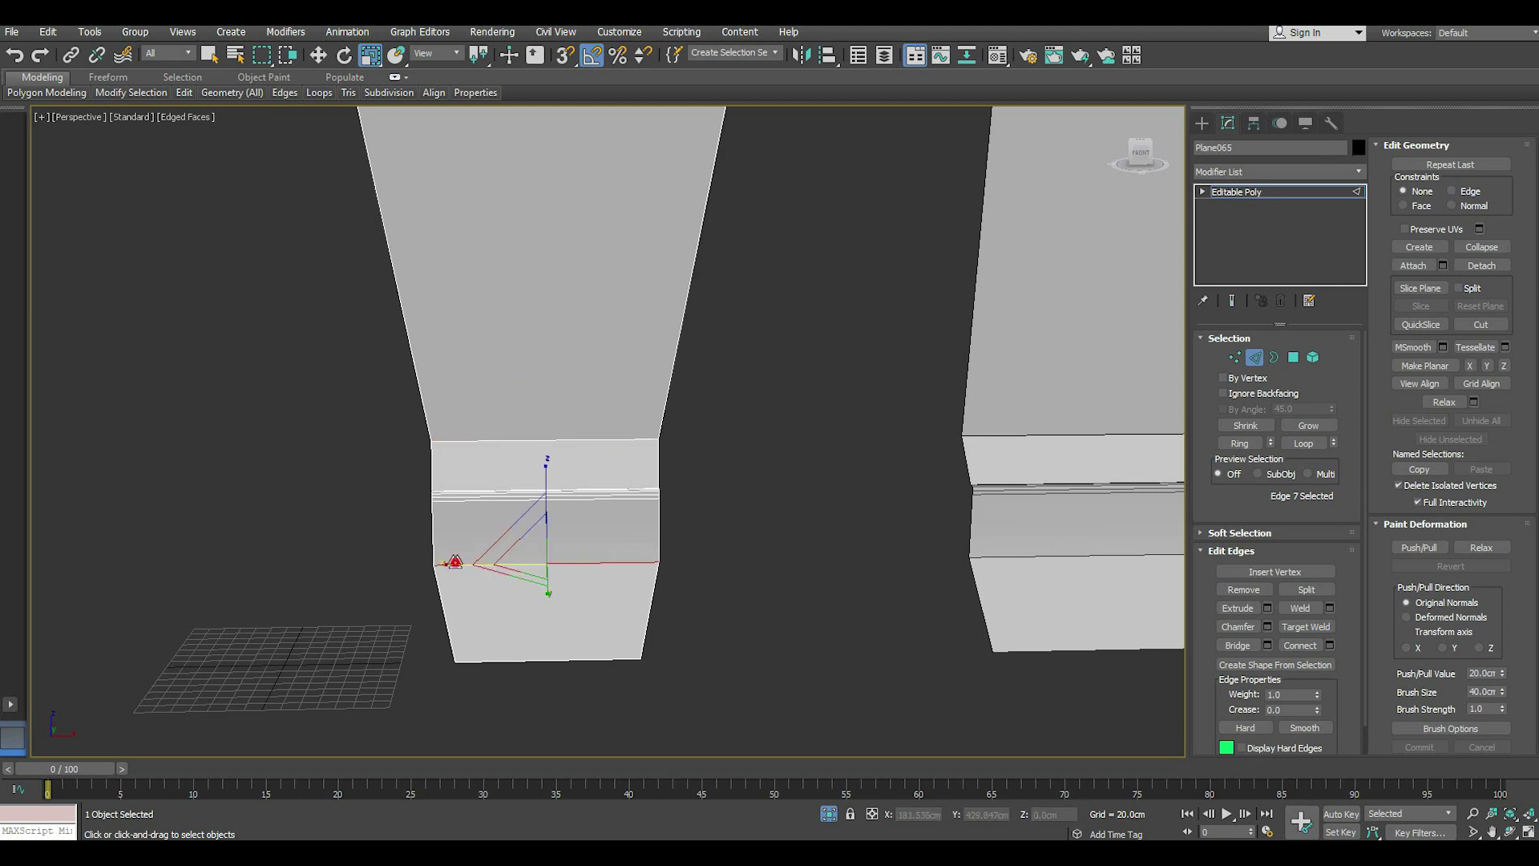
pyautogui.moveTo(454, 561); pyautogui.dragTo(462, 562)
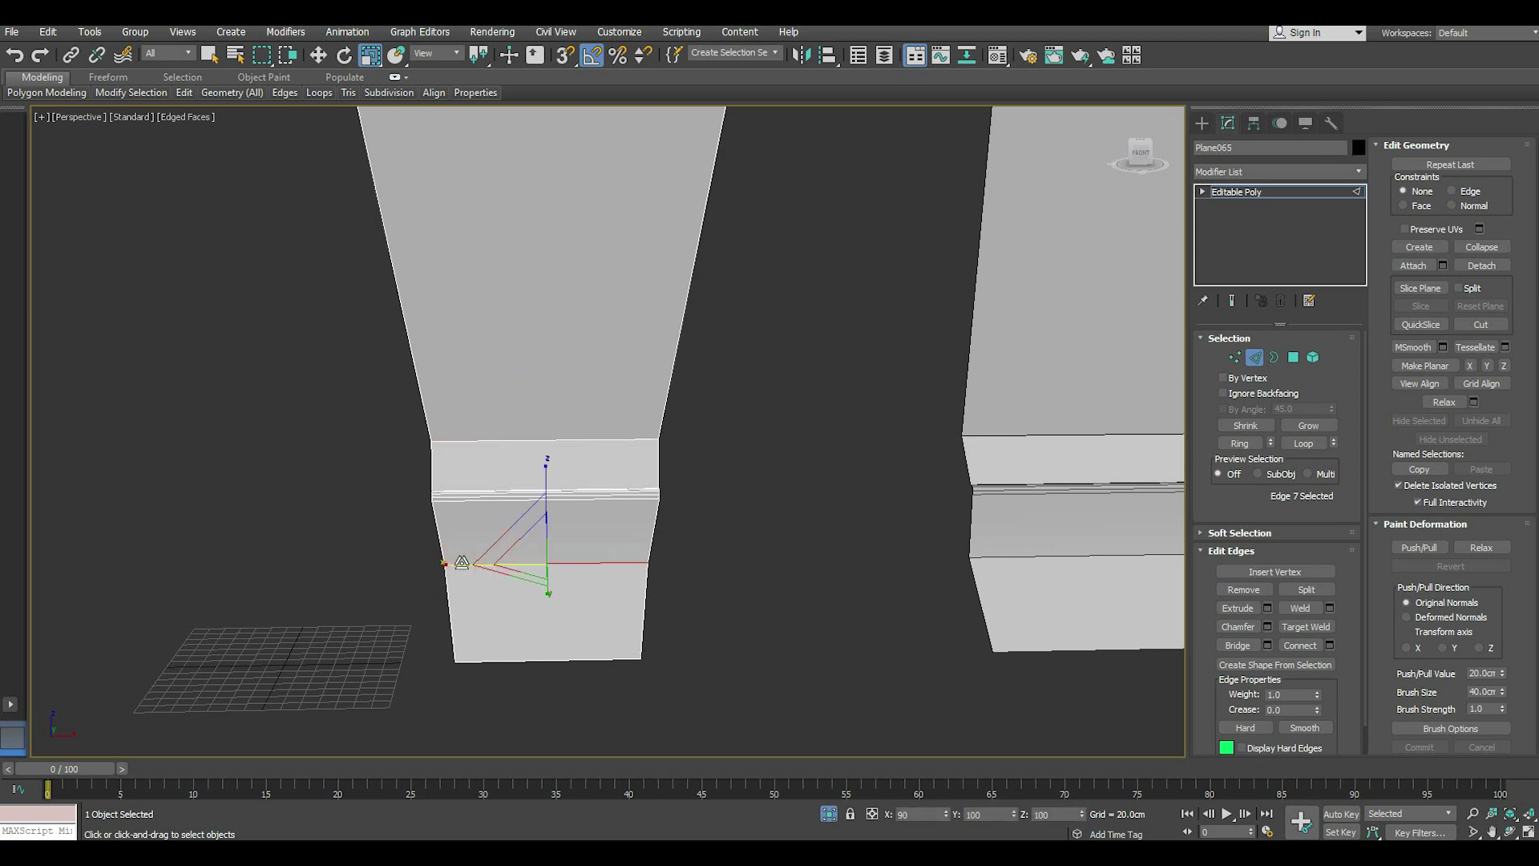
pyautogui.scroll(-3, 522, 611)
pyautogui.moveTo(523, 612)
pyautogui.keyDown('alt'); pyautogui.mouseDown(button='middle')
pyautogui.moveTo(647, 593)
pyautogui.moveTo(676, 615)
pyautogui.moveTo(507, 601)
pyautogui.moveTo(561, 617)
pyautogui.mouseUp(button='middle'); pyautogui.keyUp('alt')
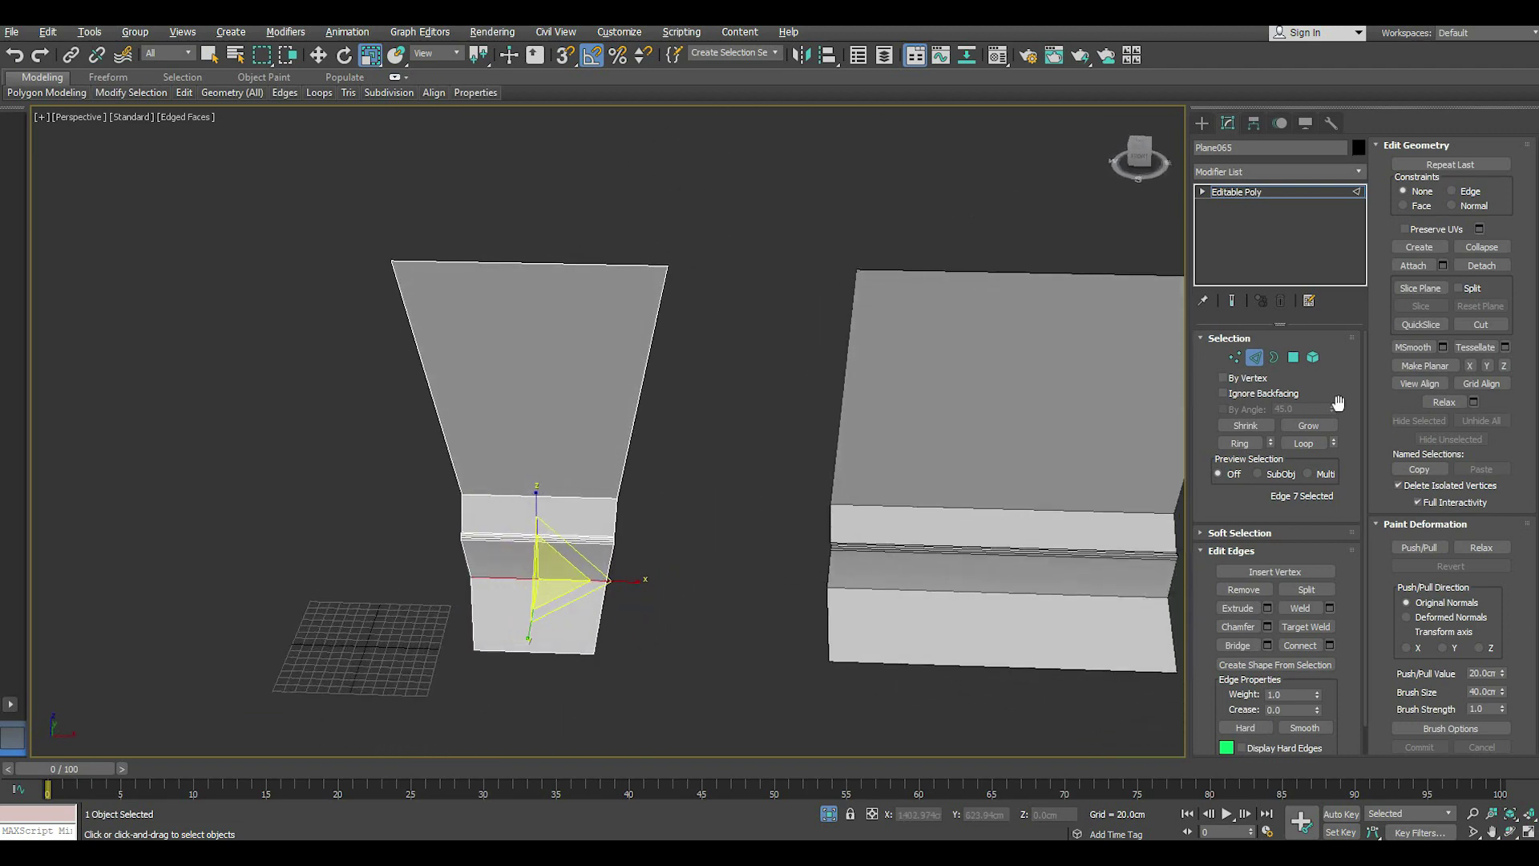
pyautogui.click(1252, 194)
pyautogui.click(319, 55)
pyautogui.scroll(-2, 574, 350)
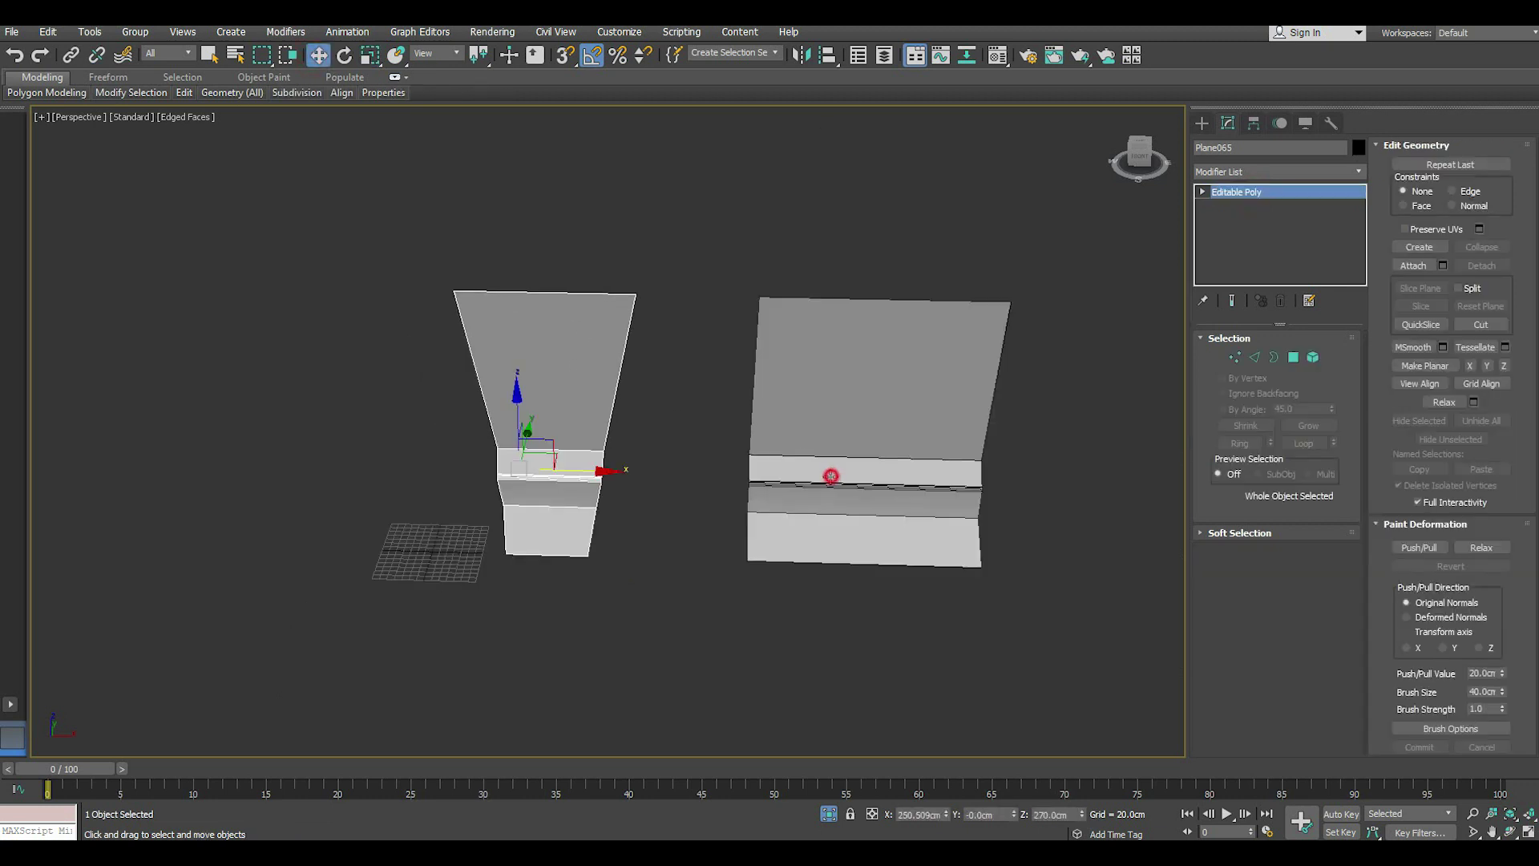
# - Move Plane066 left of the tapered panel and Shift-clone it to the right as Plane067
pyautogui.click(831, 476)
pyautogui.moveTo(846, 446)
pyautogui.mouseDown()
pyautogui.moveTo(512, 447)
pyautogui.moveTo(368, 429)
pyautogui.mouseUp()
pyautogui.keyDown('shift'); pyautogui.moveTo(366, 462); pyautogui.dragTo(821, 474); pyautogui.keyUp('shift')
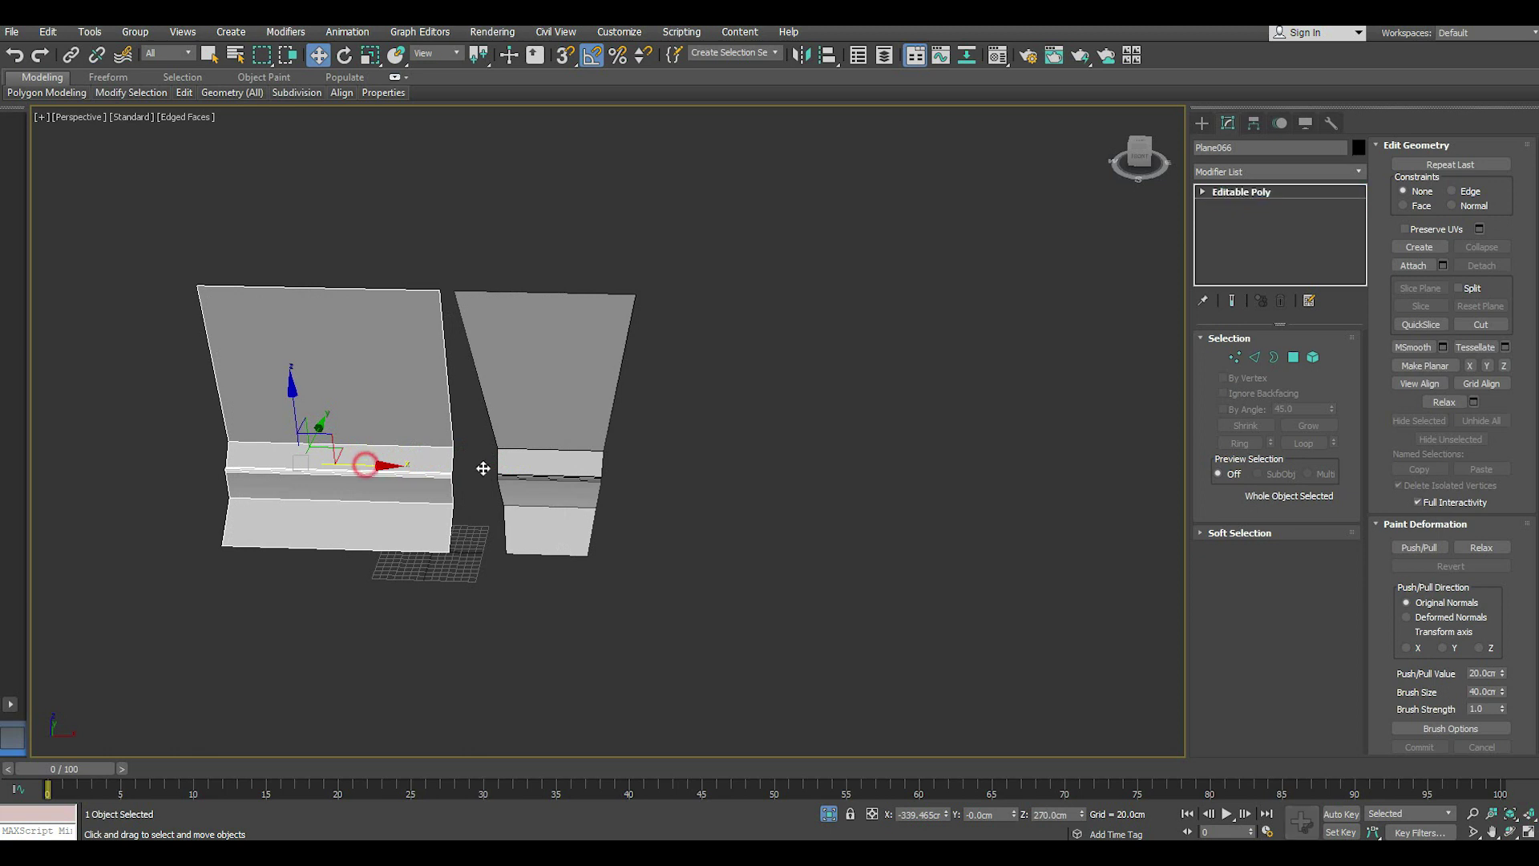
pyautogui.press('Return')
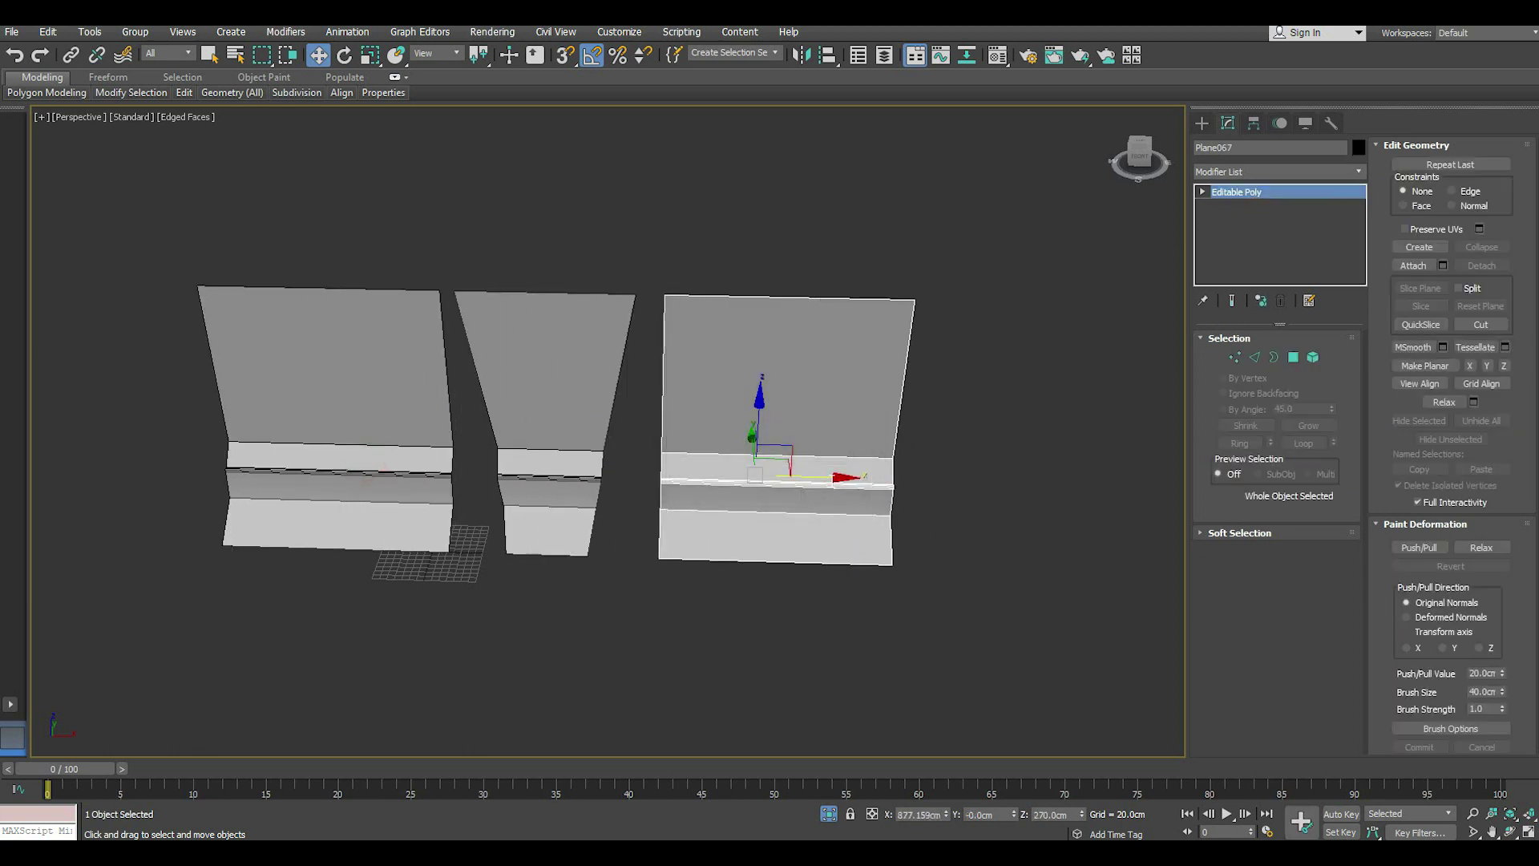
pyautogui.moveTo(712, 462)
pyautogui.mouseDown(button='middle')
pyautogui.moveTo(635, 481)
pyautogui.moveTo(1001, 457)
pyautogui.mouseUp(button='middle')
pyautogui.click(600, 413)
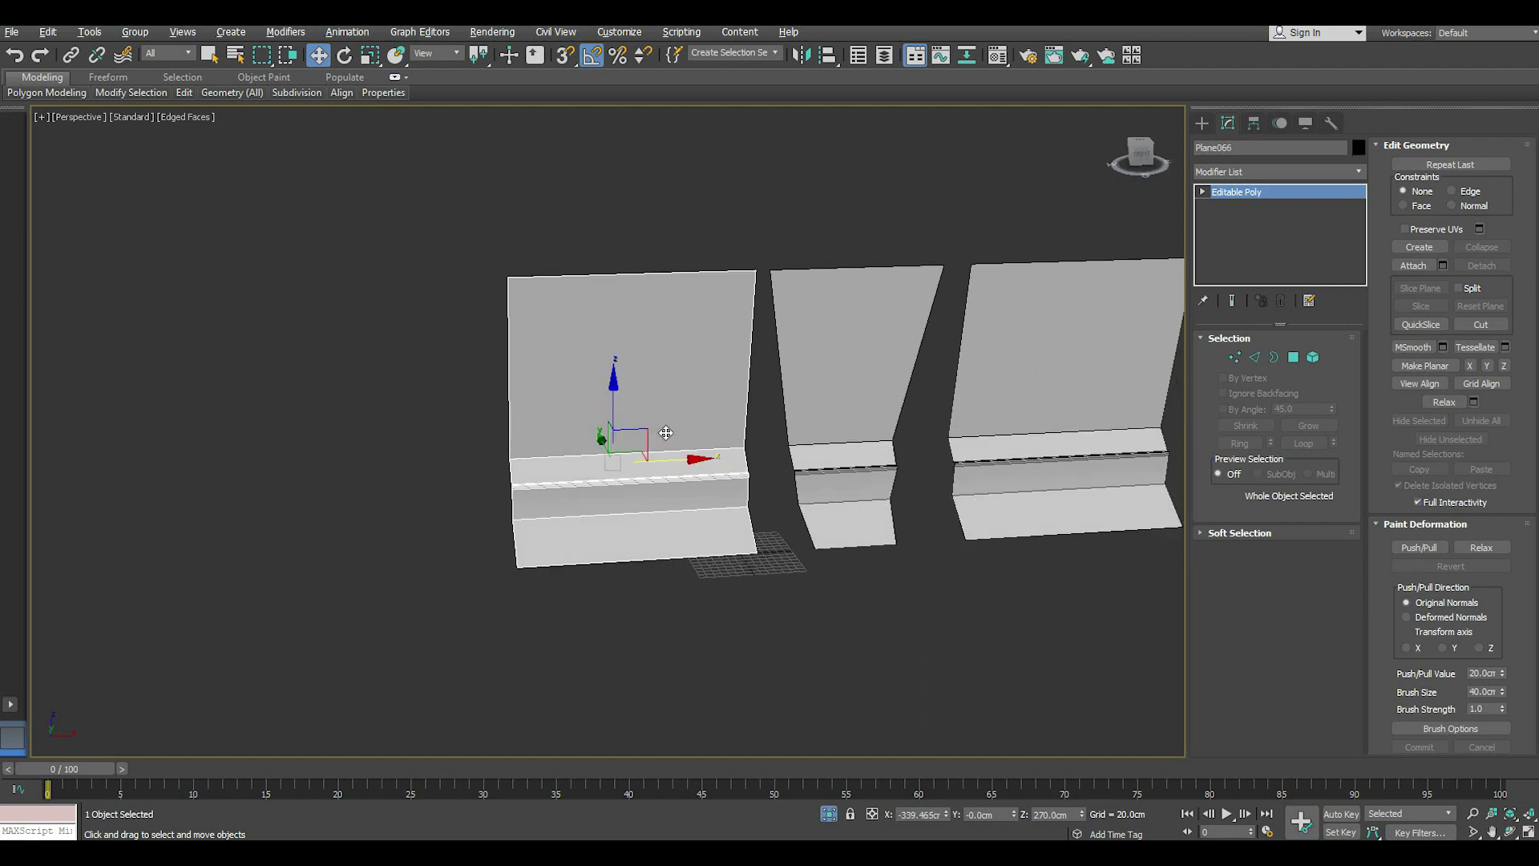
pyautogui.scroll(3, 659, 385)
# - Move the left-panel's left-side vertices outward to widen it
pyautogui.click(1227, 353)
pyautogui.scroll(-2, 858, 334)
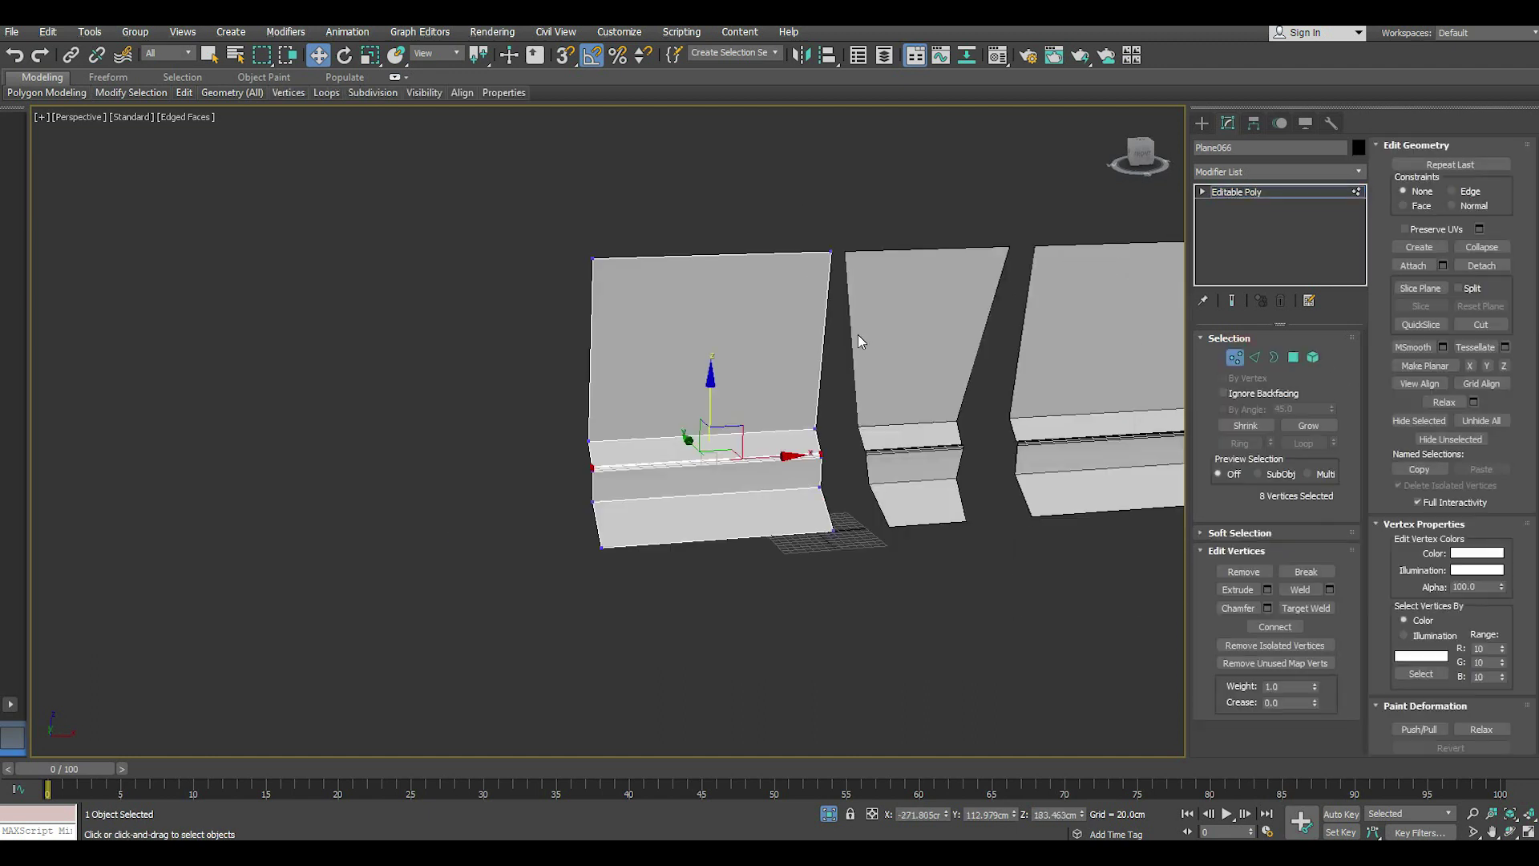
pyautogui.moveTo(718, 646); pyautogui.dragTo(719, 641)
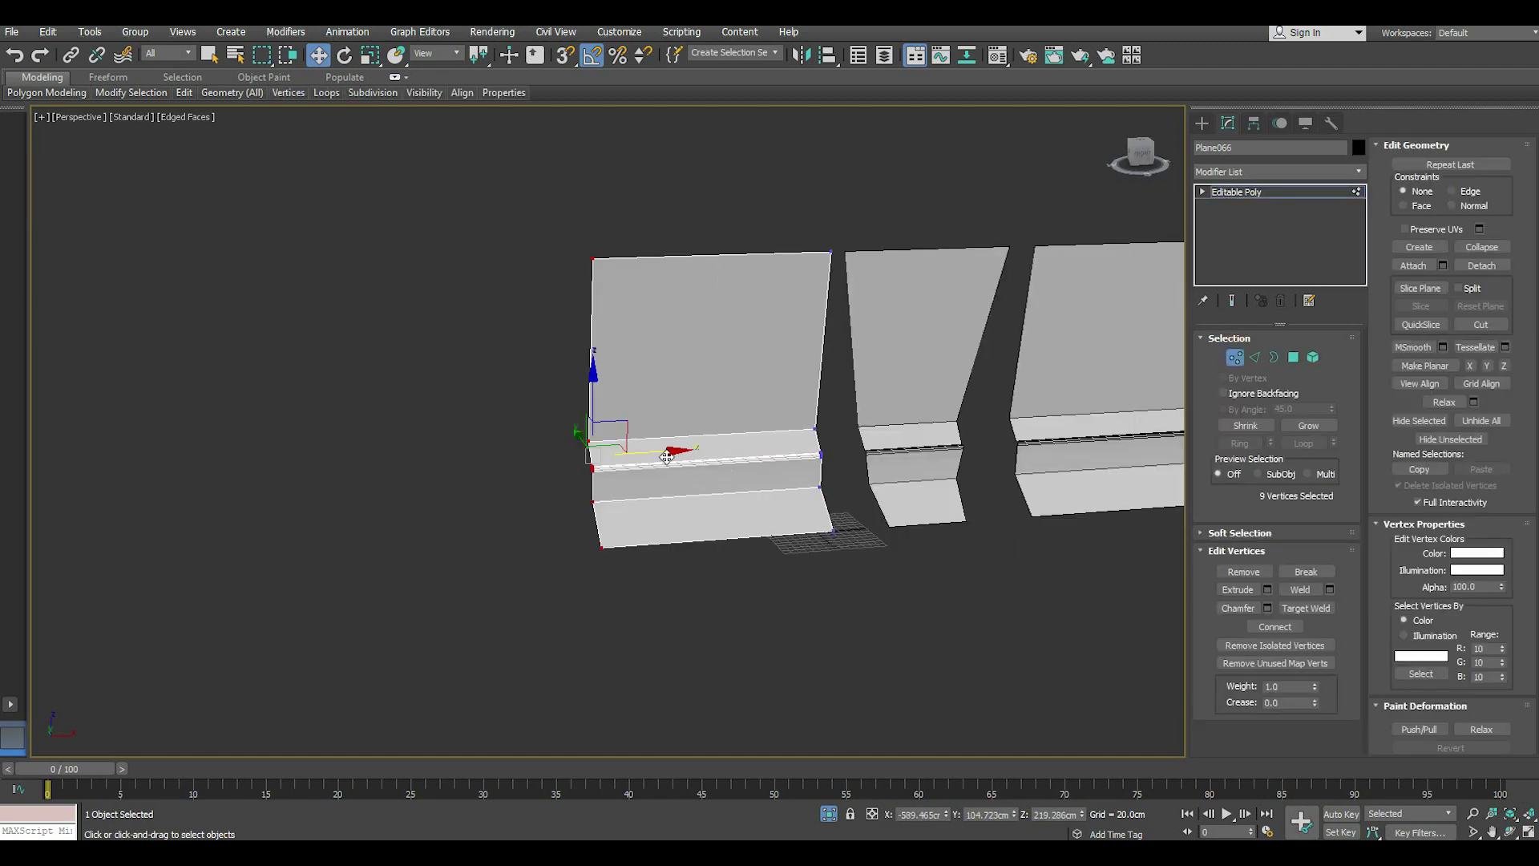
pyautogui.moveTo(667, 456); pyautogui.dragTo(497, 437)
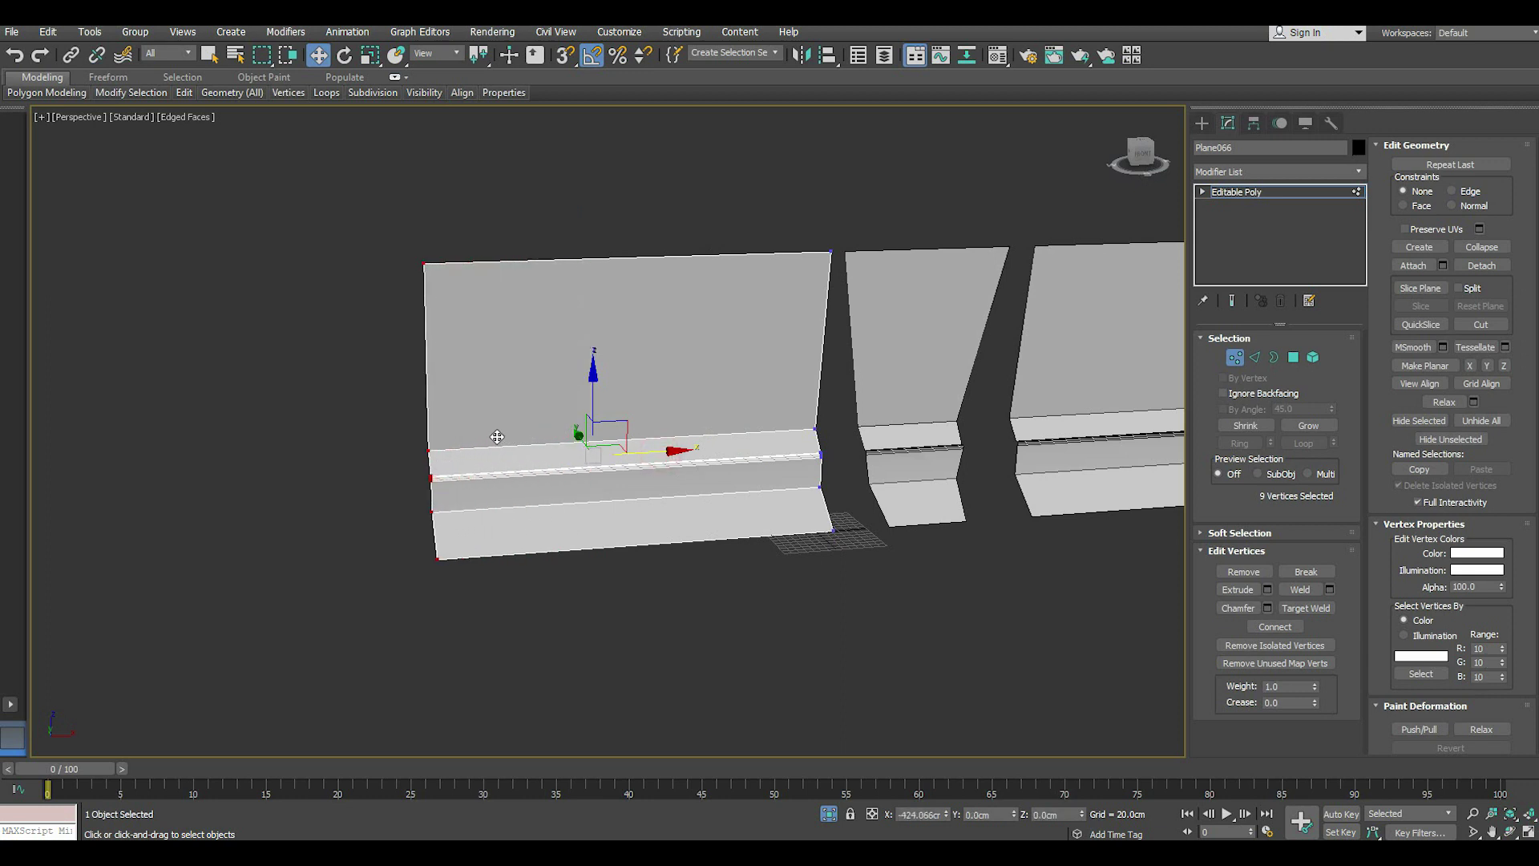
pyautogui.moveTo(497, 437); pyautogui.dragTo(488, 433)
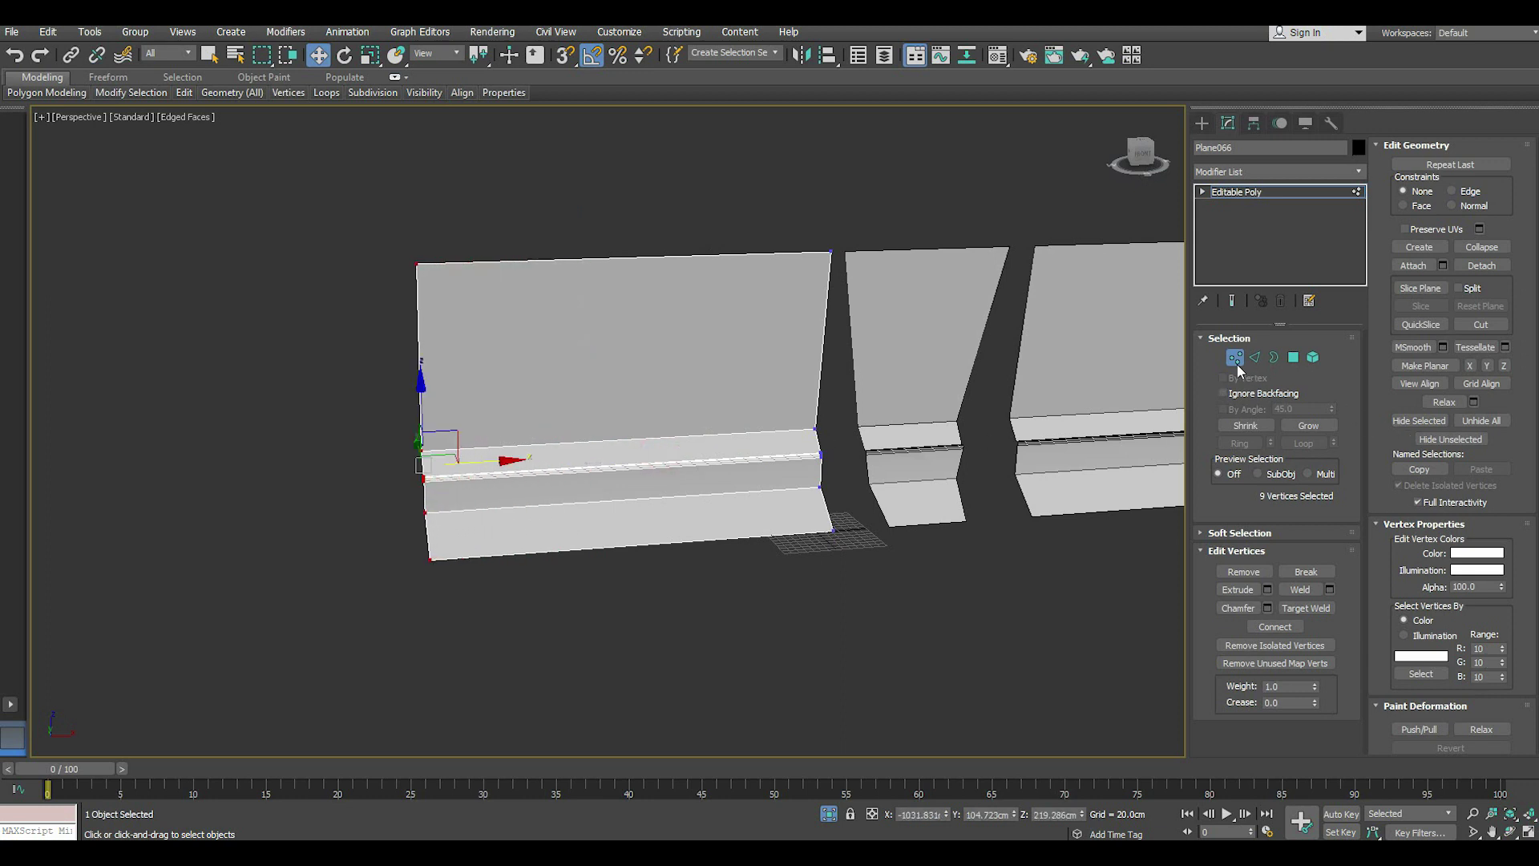
pyautogui.keyDown('alt'); pyautogui.moveTo(499, 286); pyautogui.dragTo(622, 357, button='middle'); pyautogui.keyUp('alt')
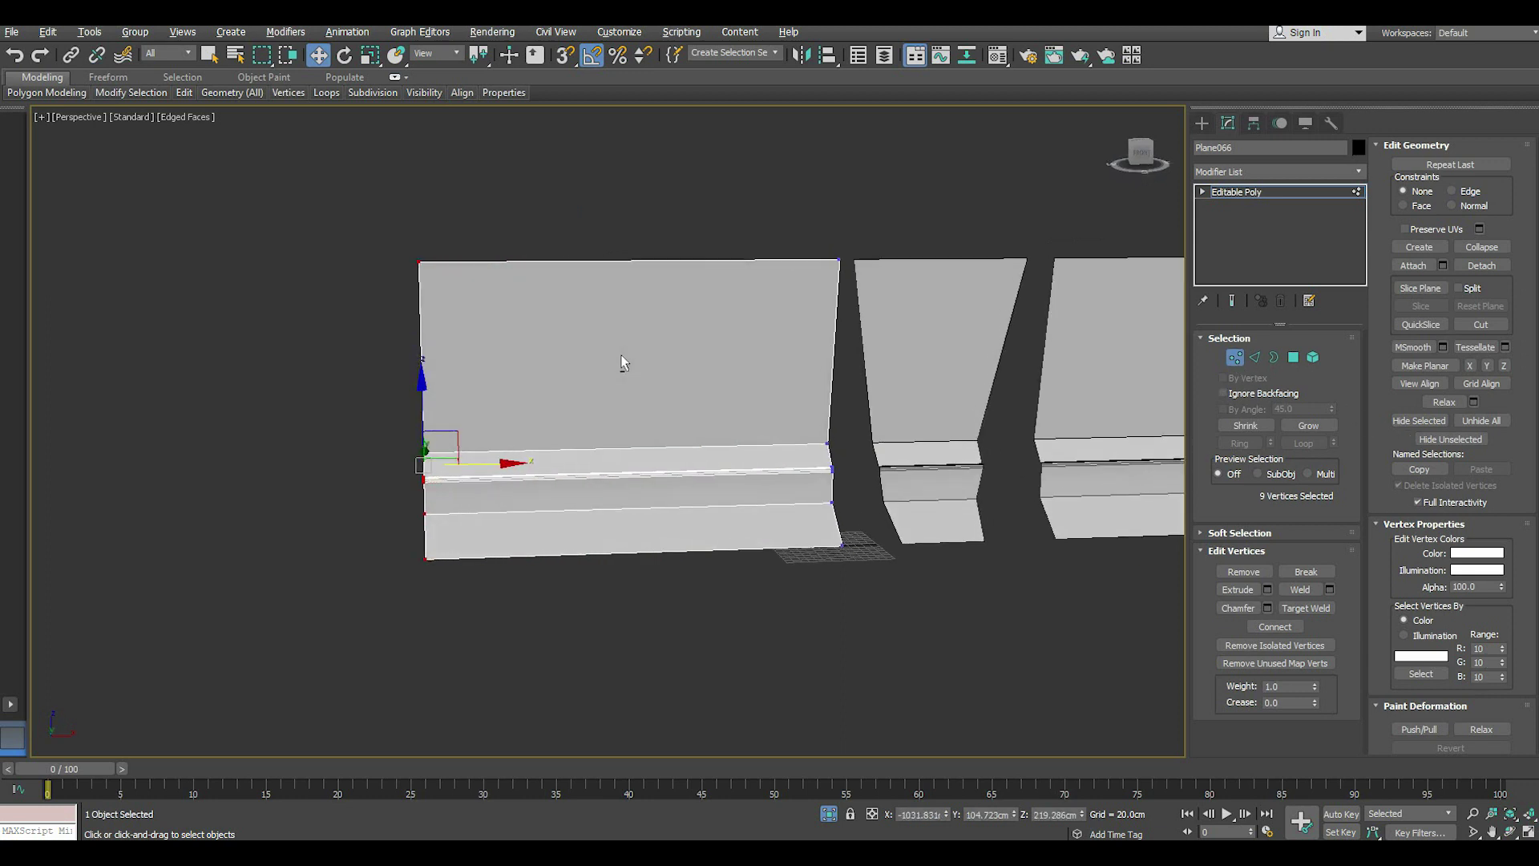
# - Scale the left panel's top edge to 90% along X so its sides slant inward
pyautogui.click(1255, 357)
pyautogui.click(719, 259)
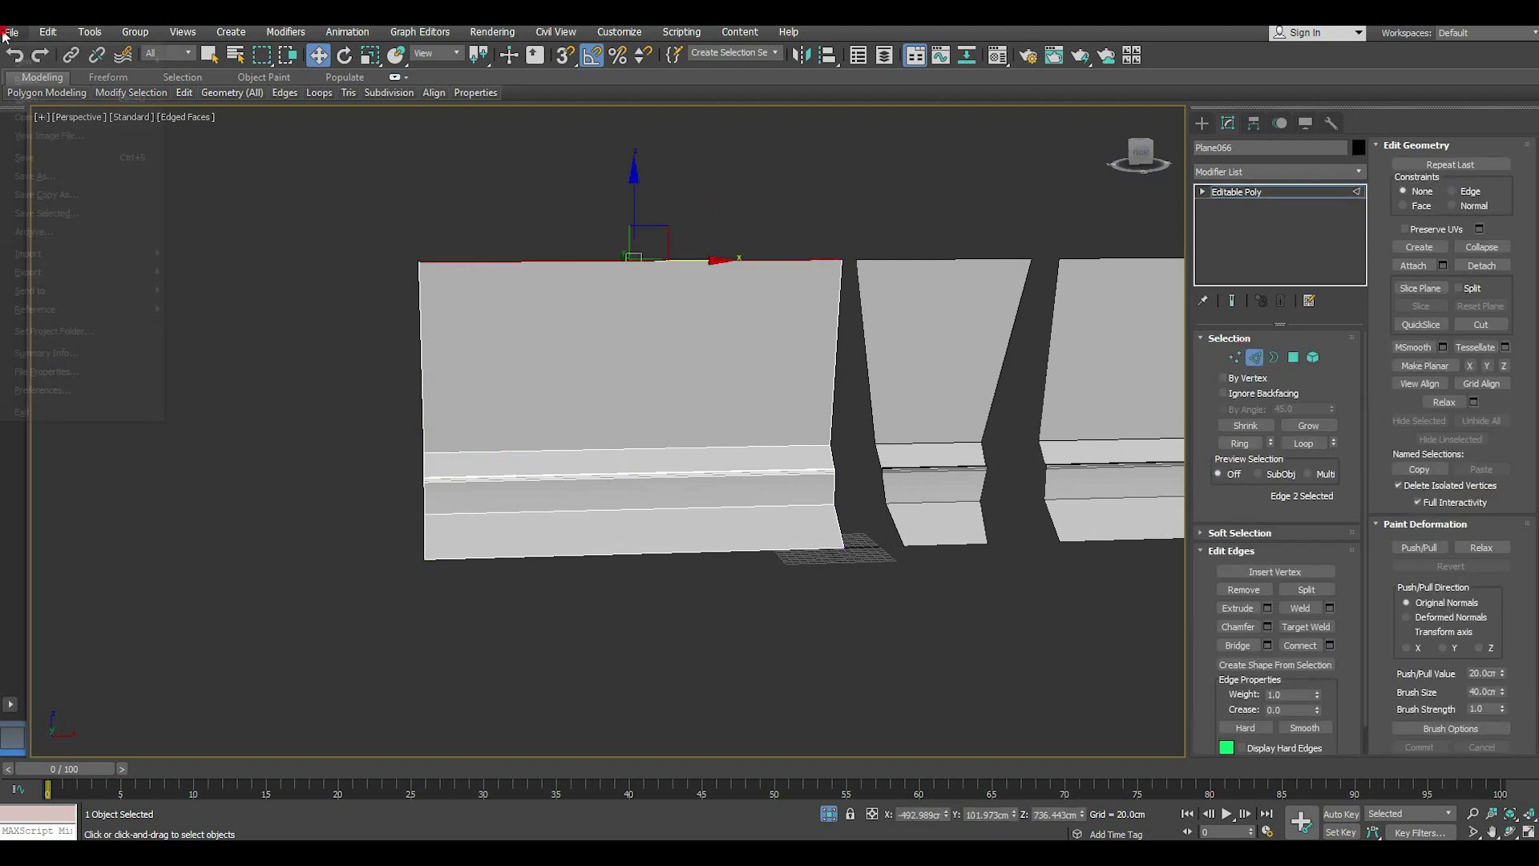
pyautogui.click(12, 31)
pyautogui.press('Escape')
pyautogui.click(369, 54)
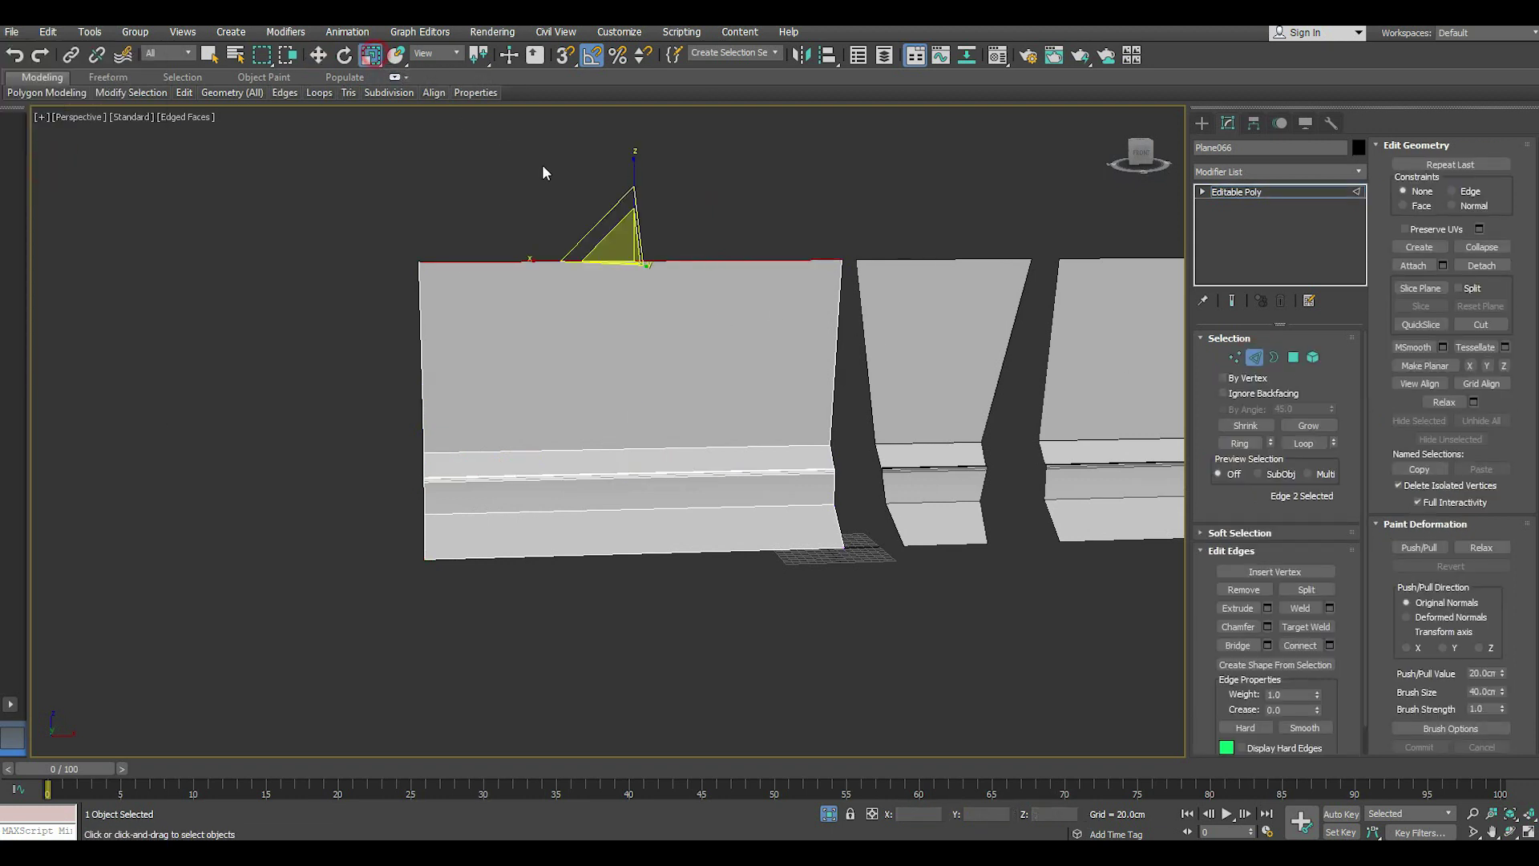
pyautogui.moveTo(533, 261); pyautogui.dragTo(543, 263)
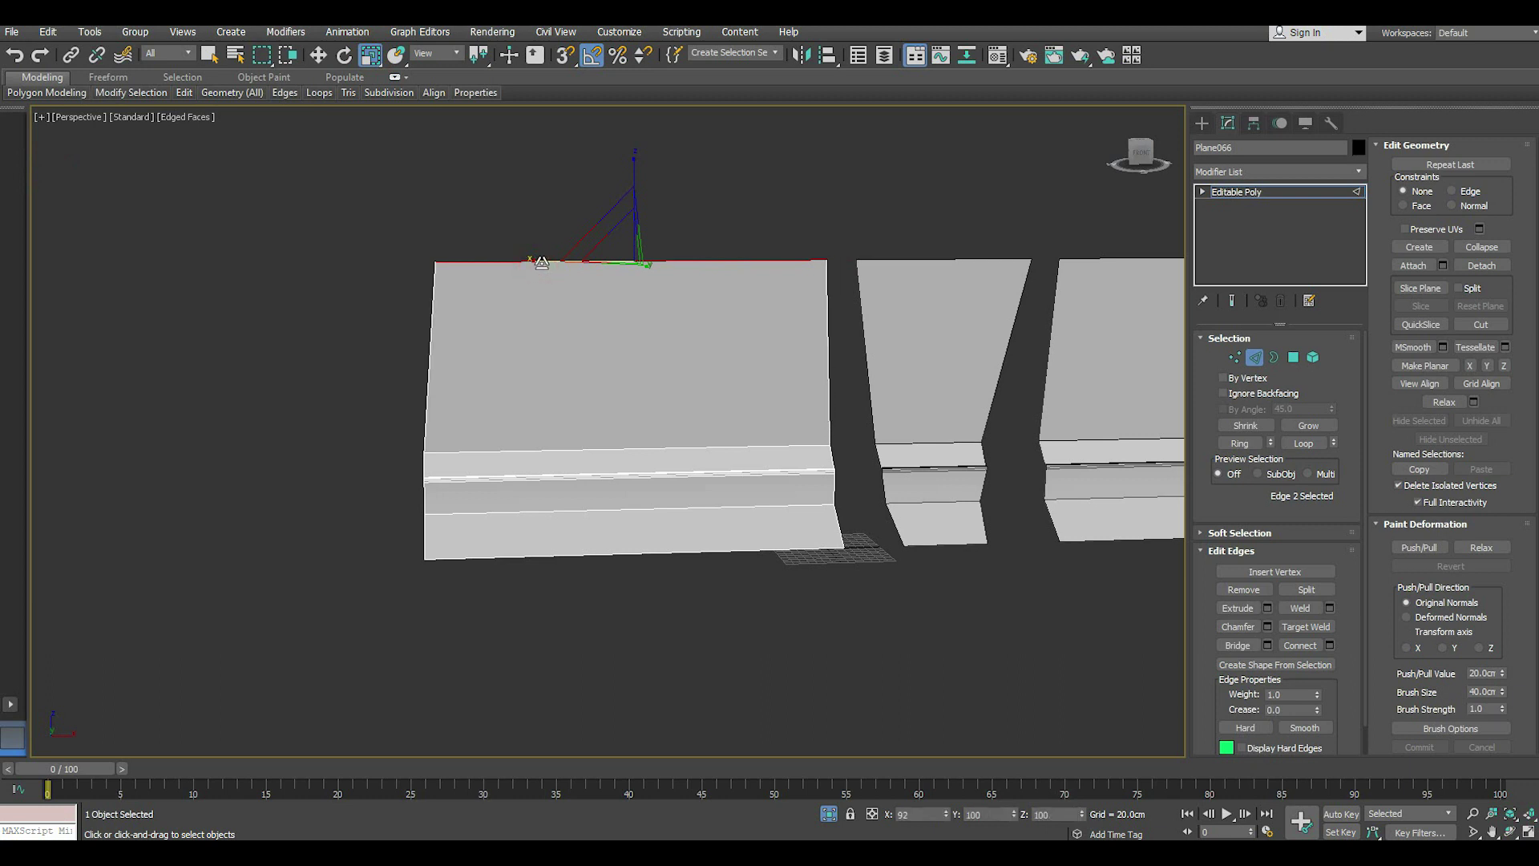
pyautogui.keyDown('alt'); pyautogui.moveTo(648, 337); pyautogui.dragTo(736, 343, button='middle'); pyautogui.keyUp('alt')
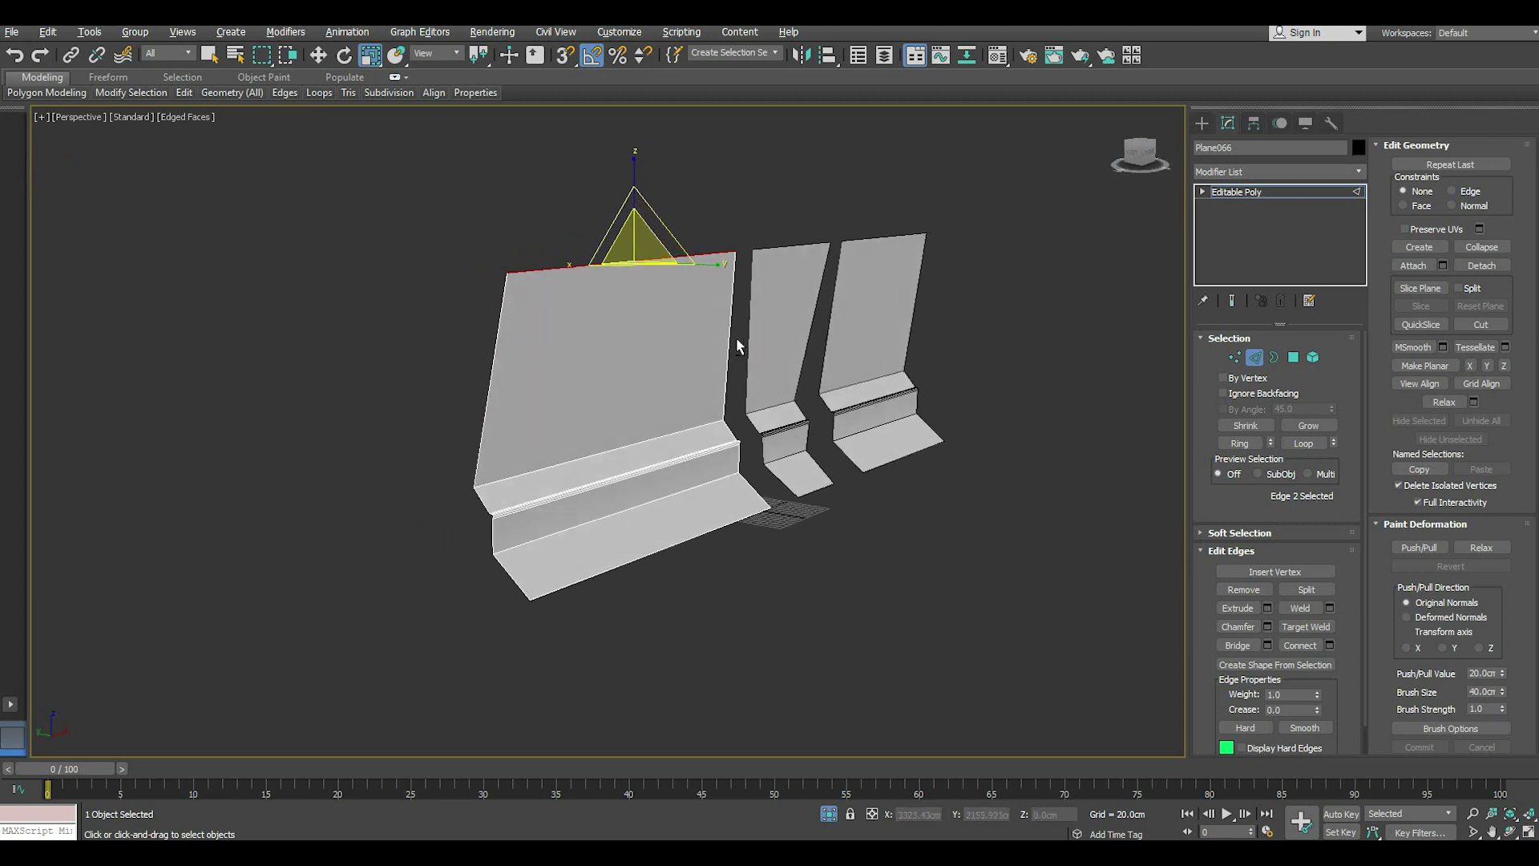
pyautogui.click(1223, 193)
pyautogui.click(317, 56)
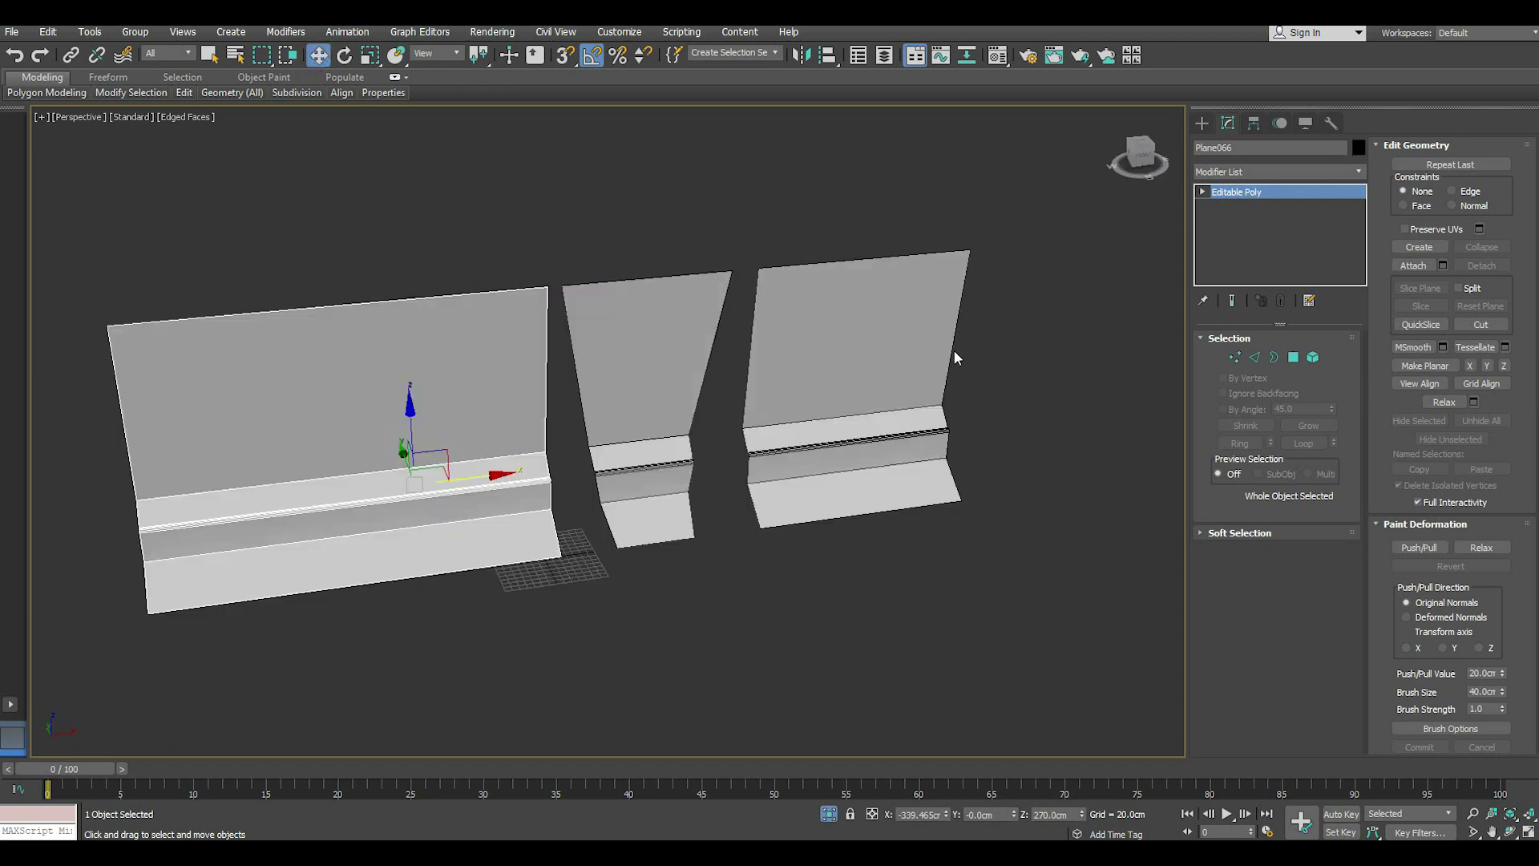
# - Clone the rightmost panel as Plane068, hide the copy, and reselect Plane067
pyautogui.click(781, 428)
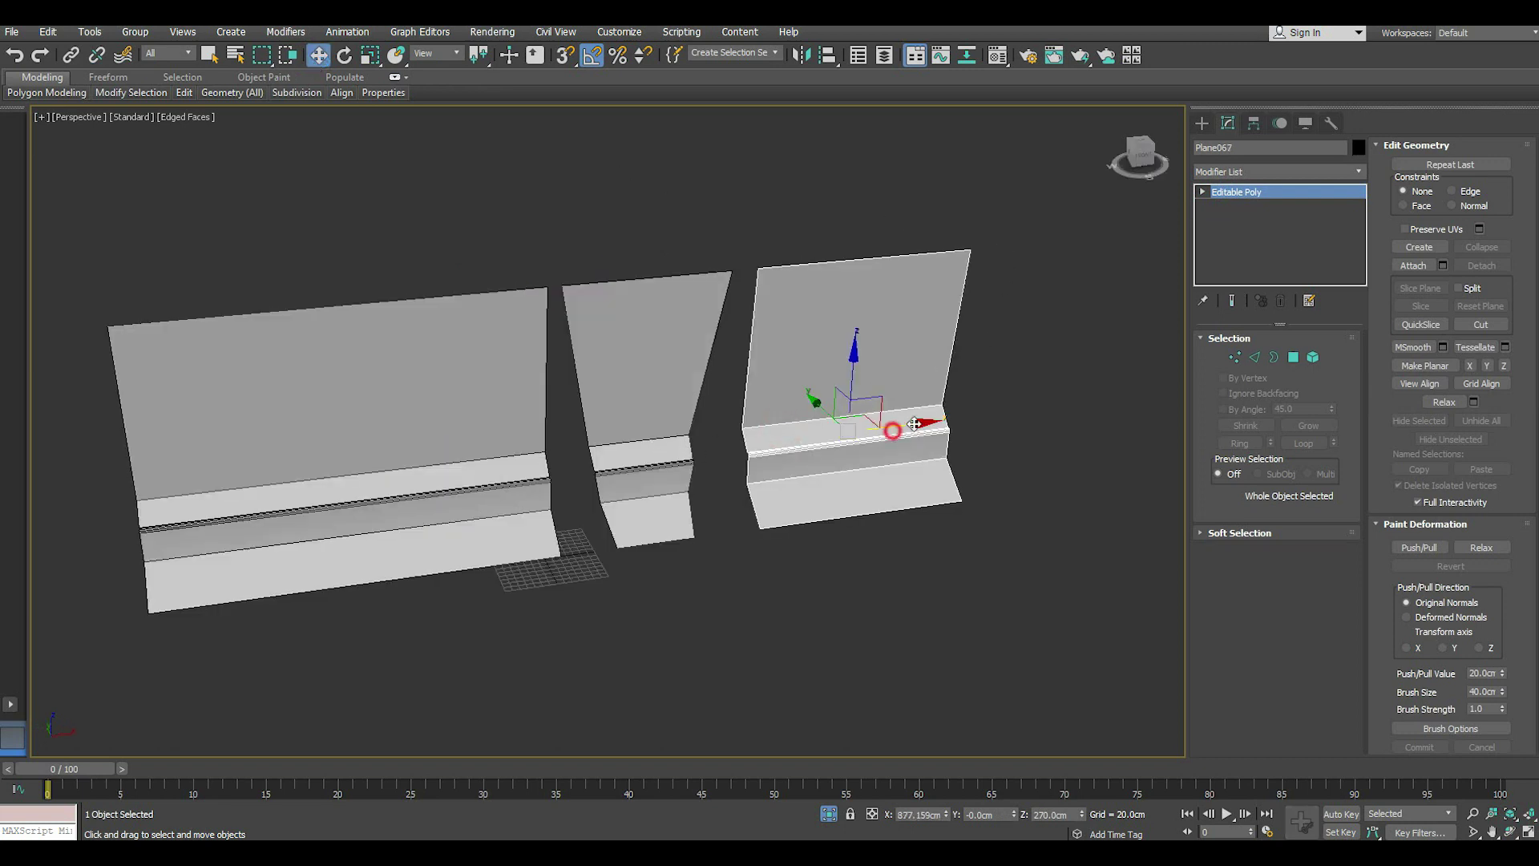
pyautogui.keyDown('shift'); pyautogui.moveTo(897, 429); pyautogui.dragTo(1139, 360); pyautogui.keyUp('shift')
pyautogui.press('Return')
pyautogui.rightClick(1142, 353)
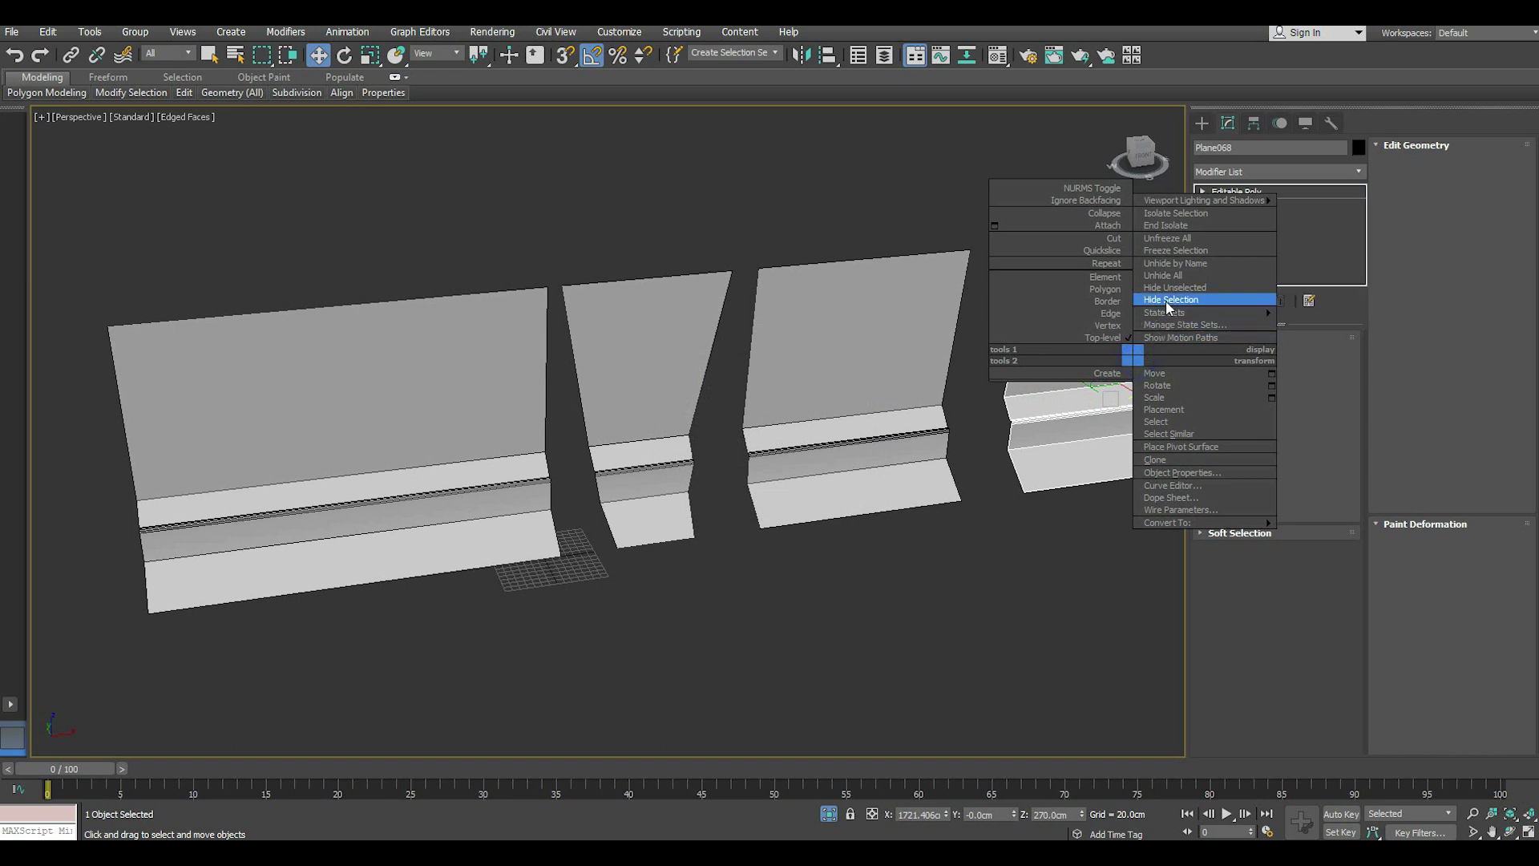
pyautogui.click(1186, 303)
pyautogui.scroll(2, 872, 457)
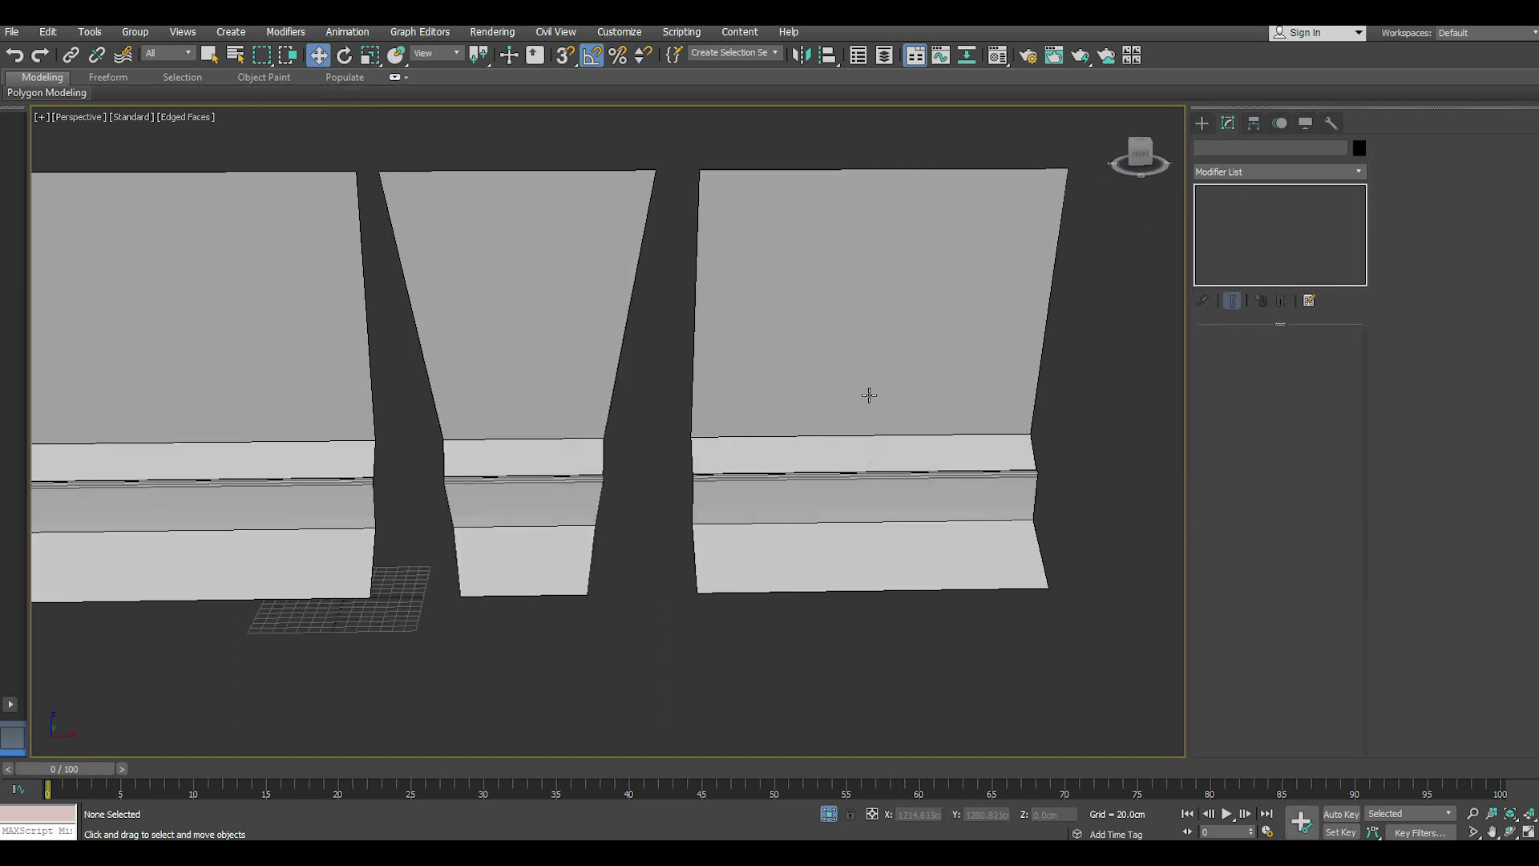
pyautogui.click(870, 395)
pyautogui.scroll(2, 919, 404)
pyautogui.scroll(1, 807, 427)
pyautogui.scroll(1, 786, 419)
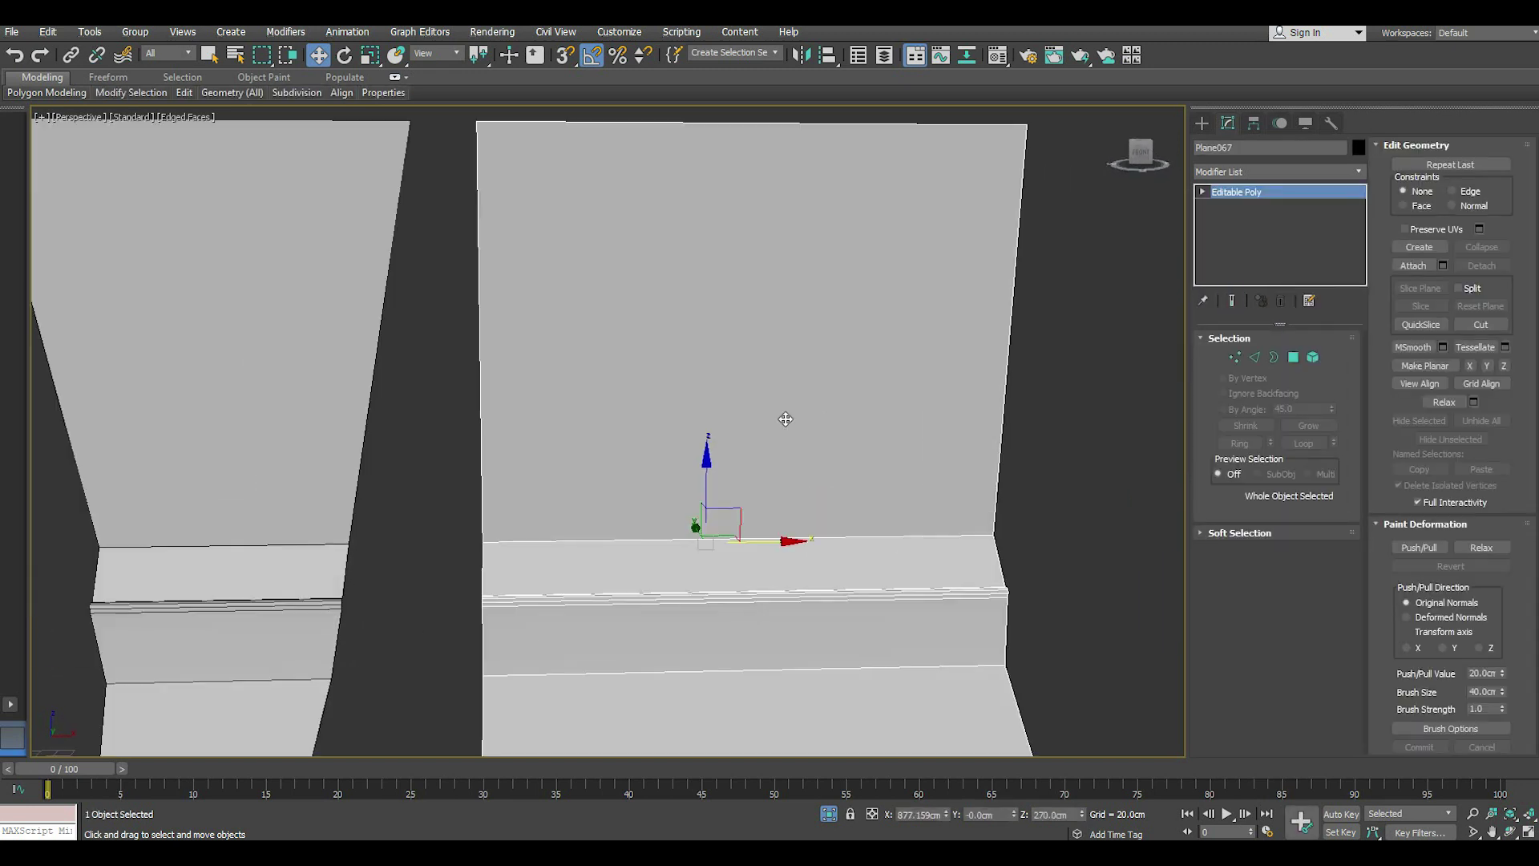
pyautogui.moveTo(185, 93)
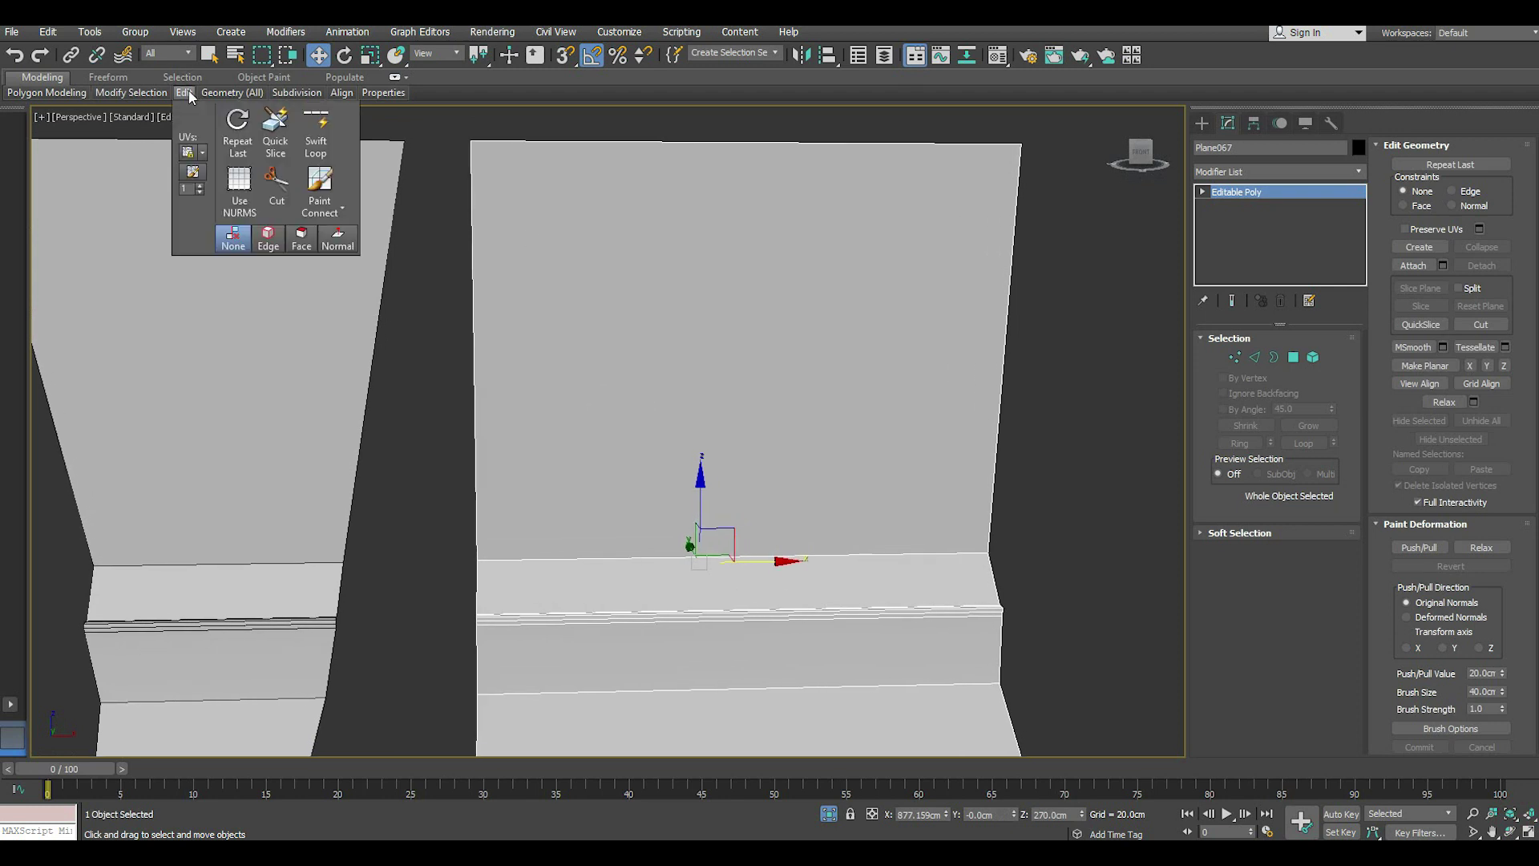
pyautogui.moveTo(736, 409); pyautogui.dragTo(756, 383, button='middle')
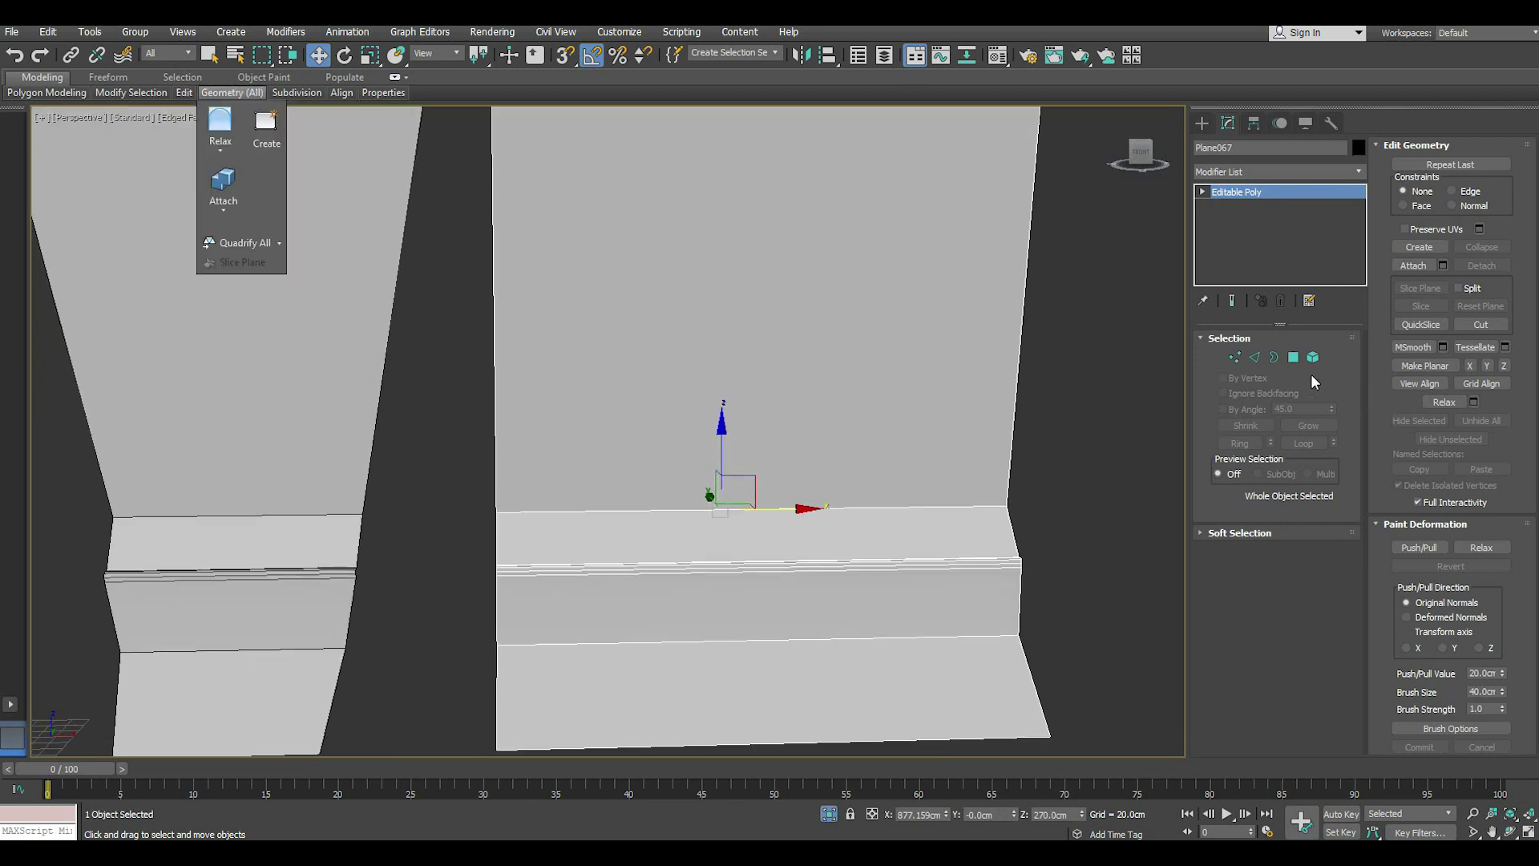
pyautogui.click(1293, 357)
pyautogui.click(756, 401)
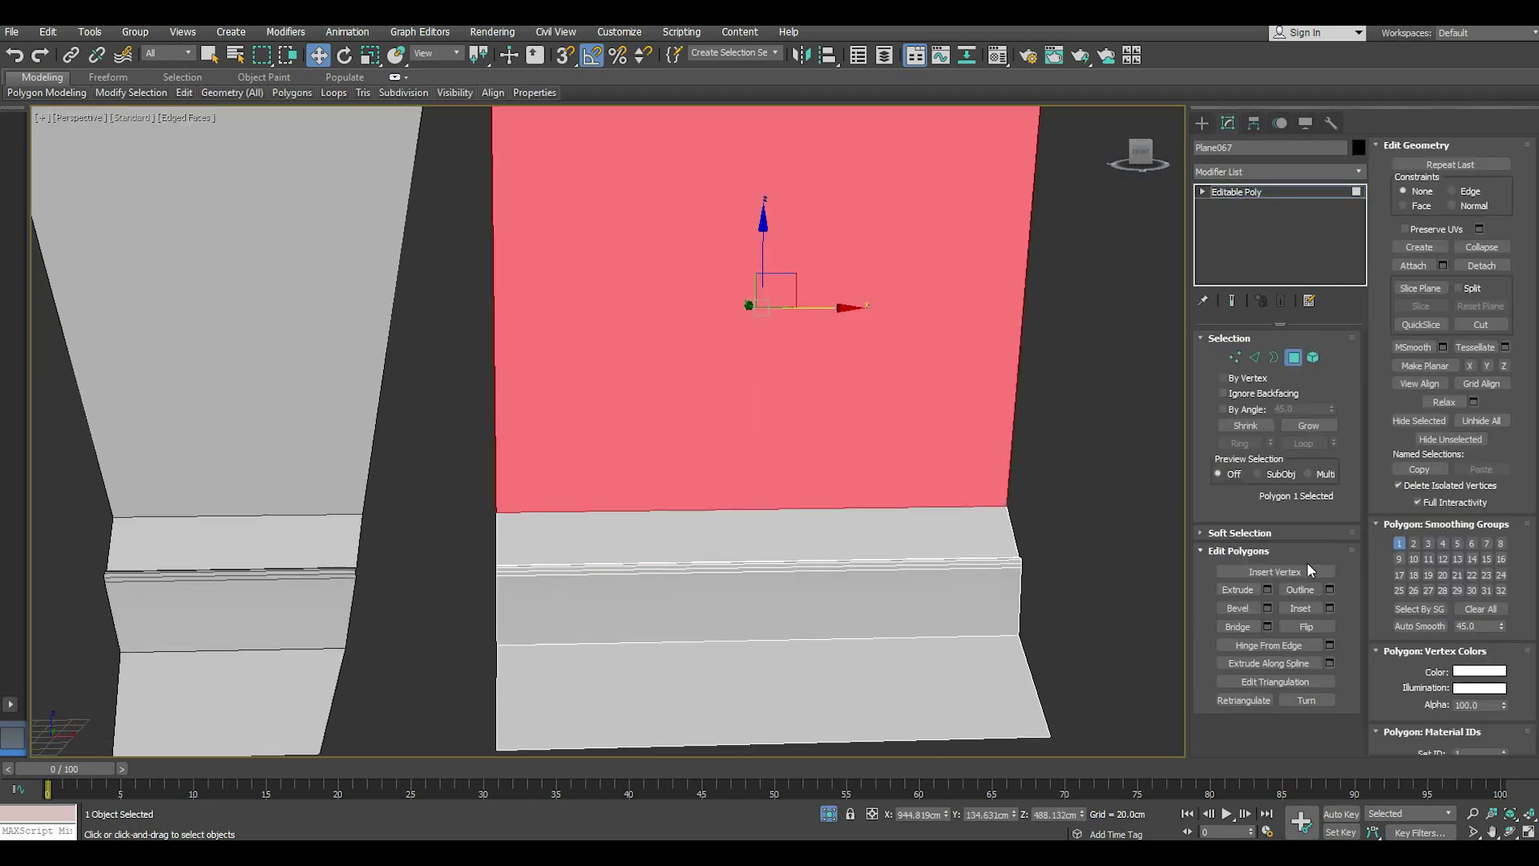
pyautogui.click(1329, 613)
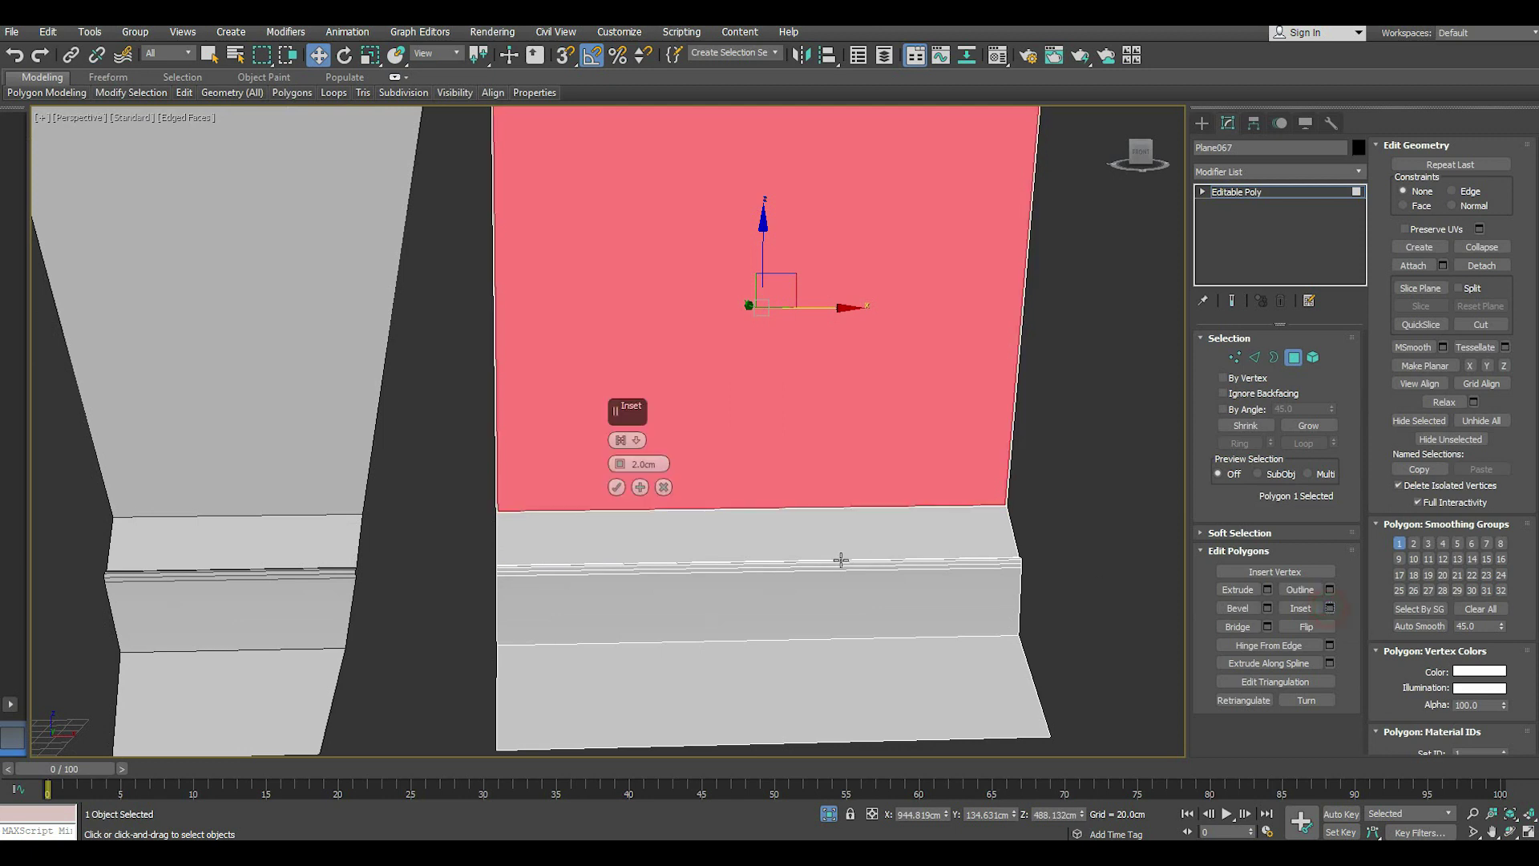
pyautogui.keyDown('alt'); pyautogui.moveTo(841, 557); pyautogui.dragTo(814, 543, button='middle'); pyautogui.keyUp('alt')
pyautogui.moveTo(615, 473); pyautogui.dragTo(588, 373)
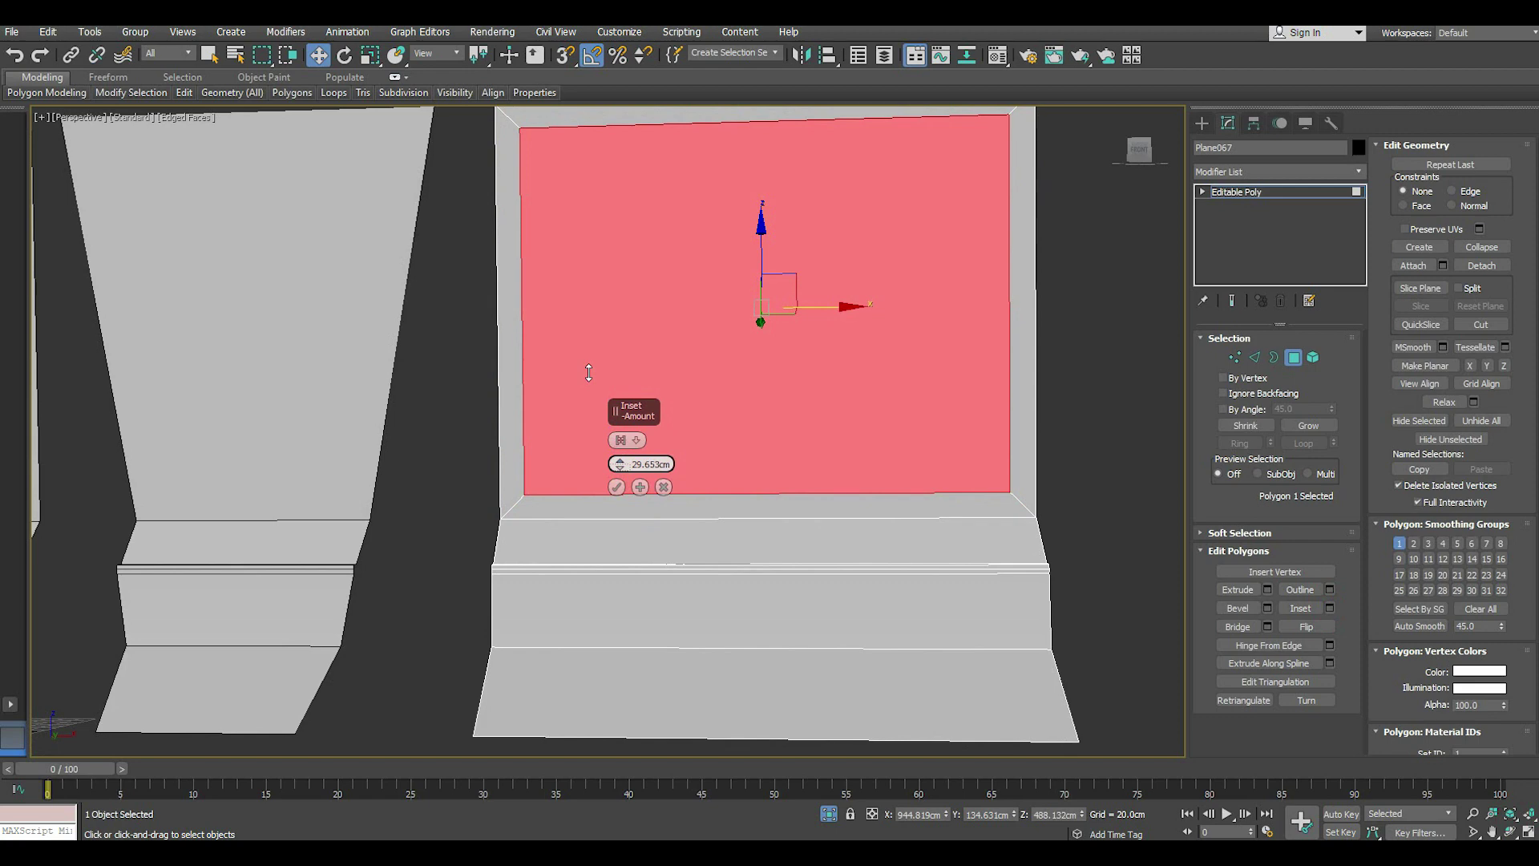
pyautogui.moveTo(589, 373); pyautogui.dragTo(584, 383)
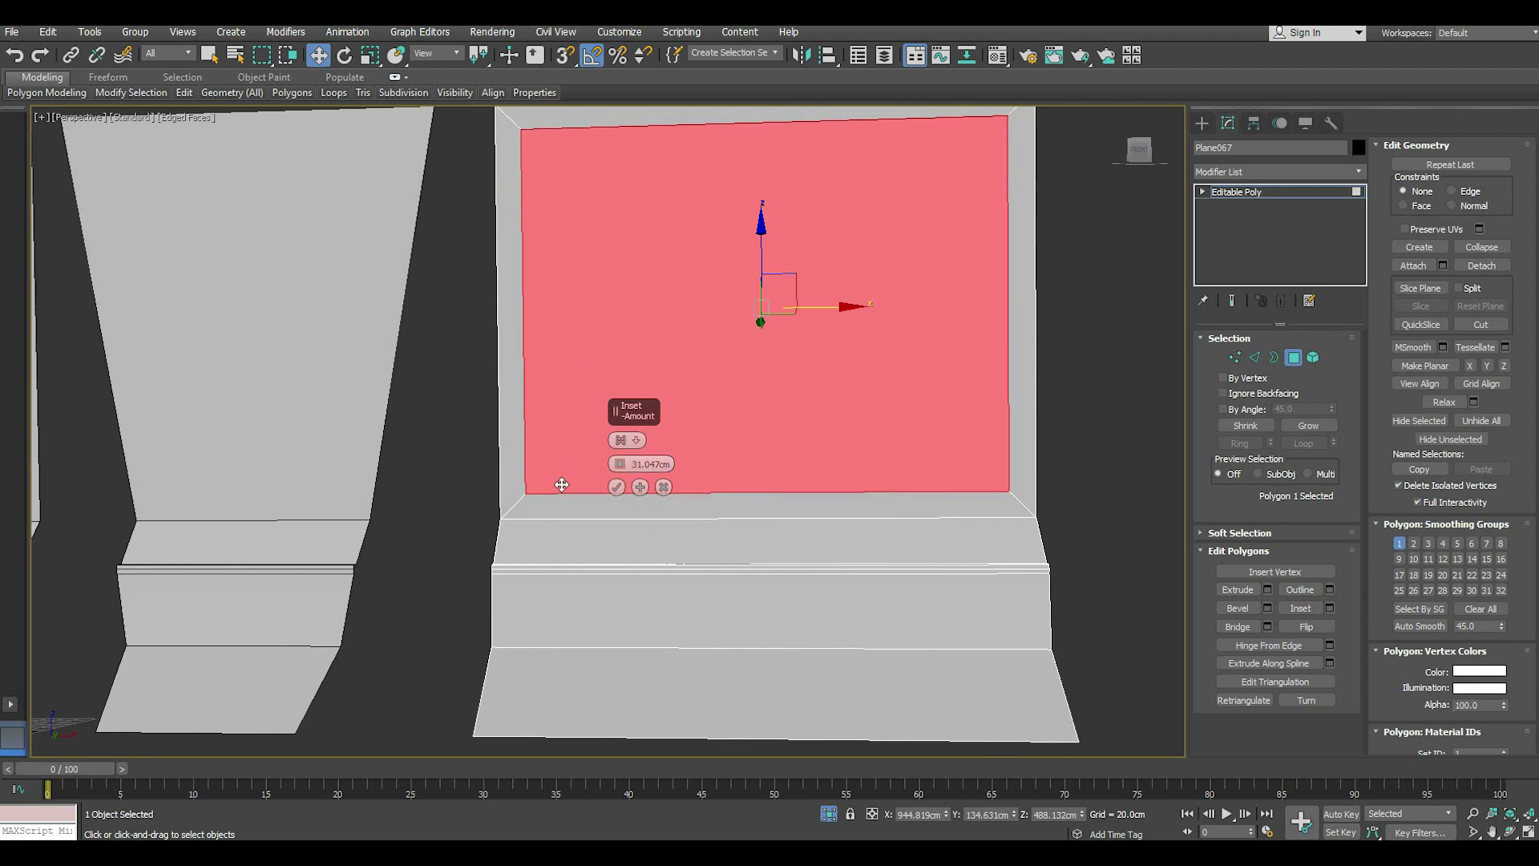
pyautogui.scroll(-3, 561, 485)
pyautogui.scroll(3, 697, 481)
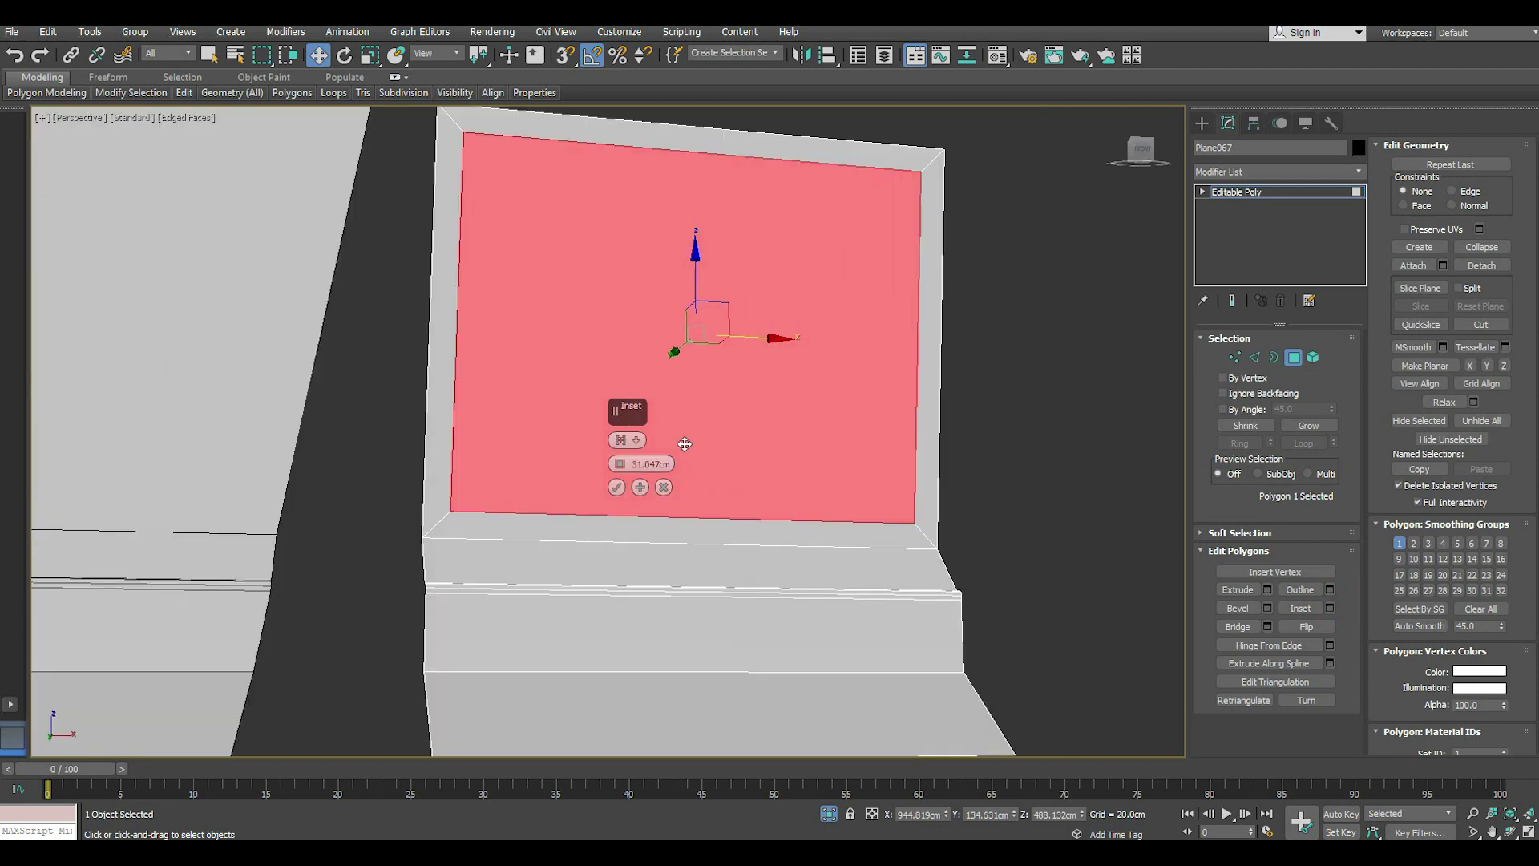
pyautogui.click(660, 487)
pyautogui.scroll(-2, 617, 503)
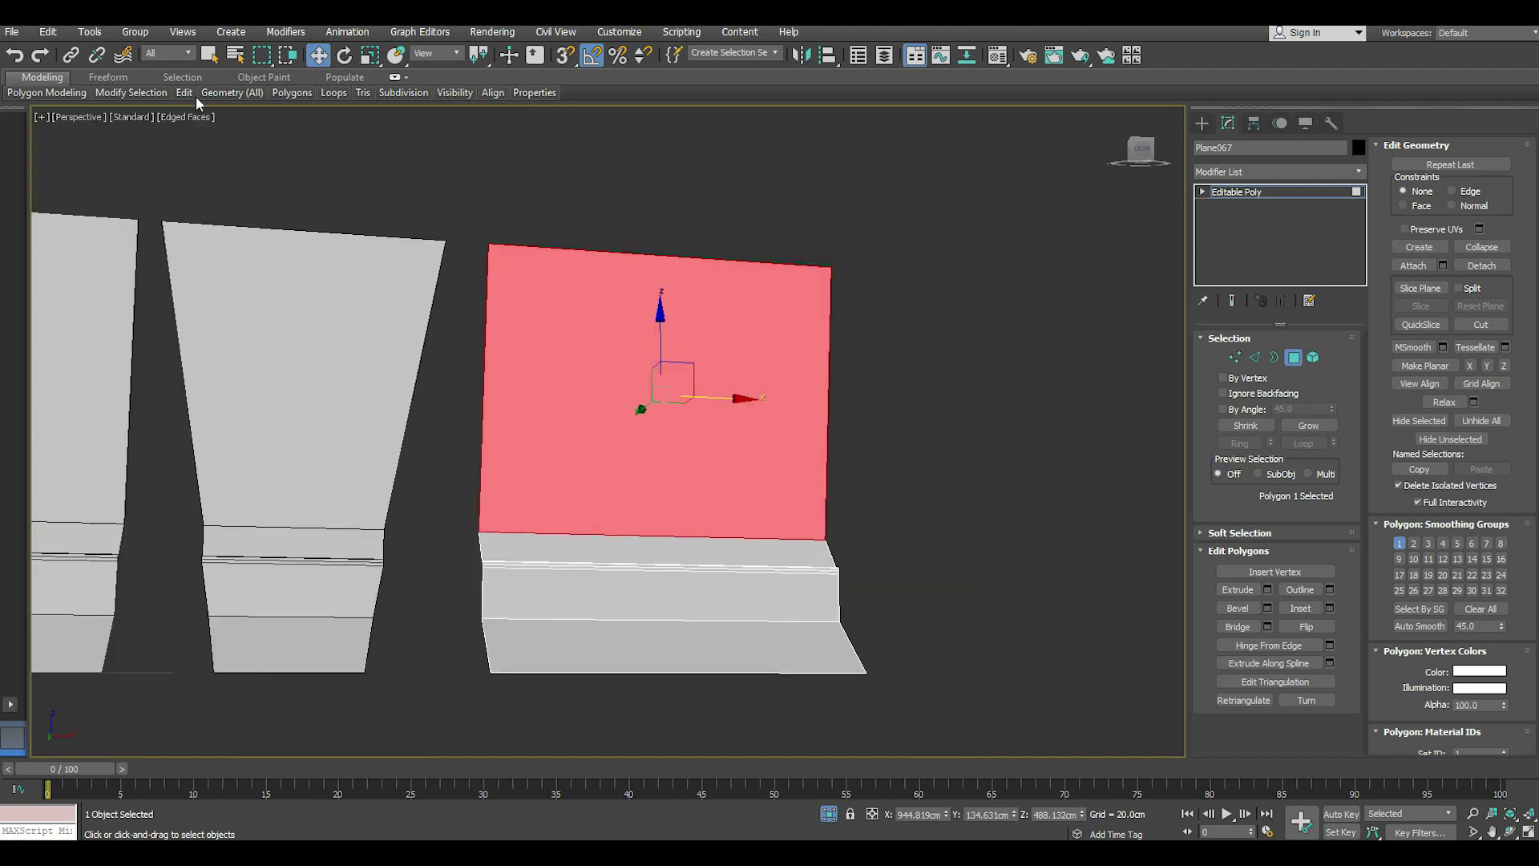
# - QuickSlice the wall panel face horizontally near its top
pyautogui.click(316, 132)
pyautogui.click(491, 298)
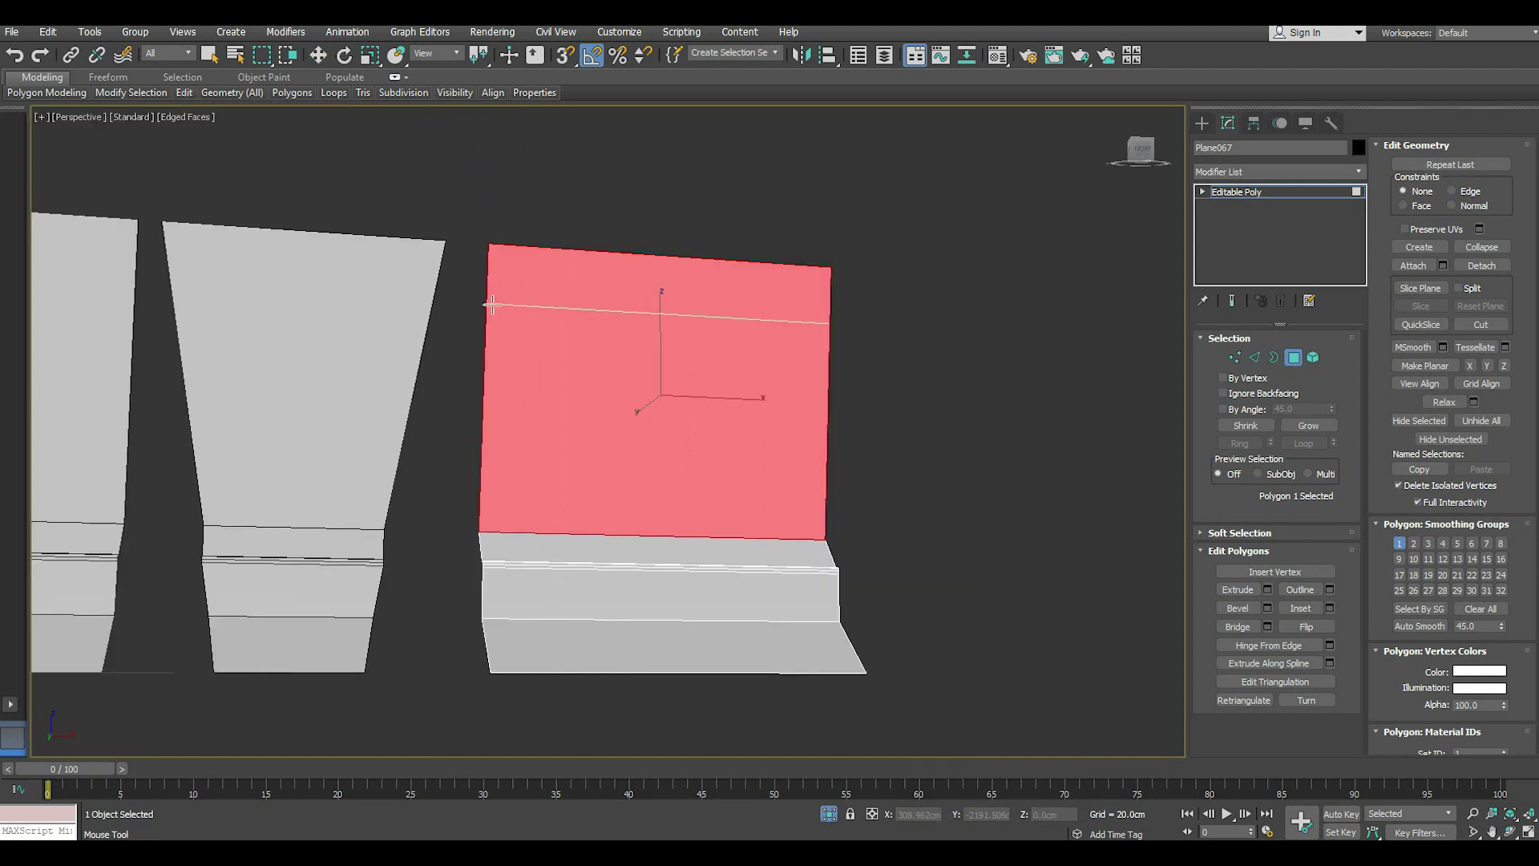
pyautogui.click(492, 304)
pyautogui.rightClick(499, 302)
# - Inset the lower panel face by about 29 cm (28.956cm)
pyautogui.click(592, 402)
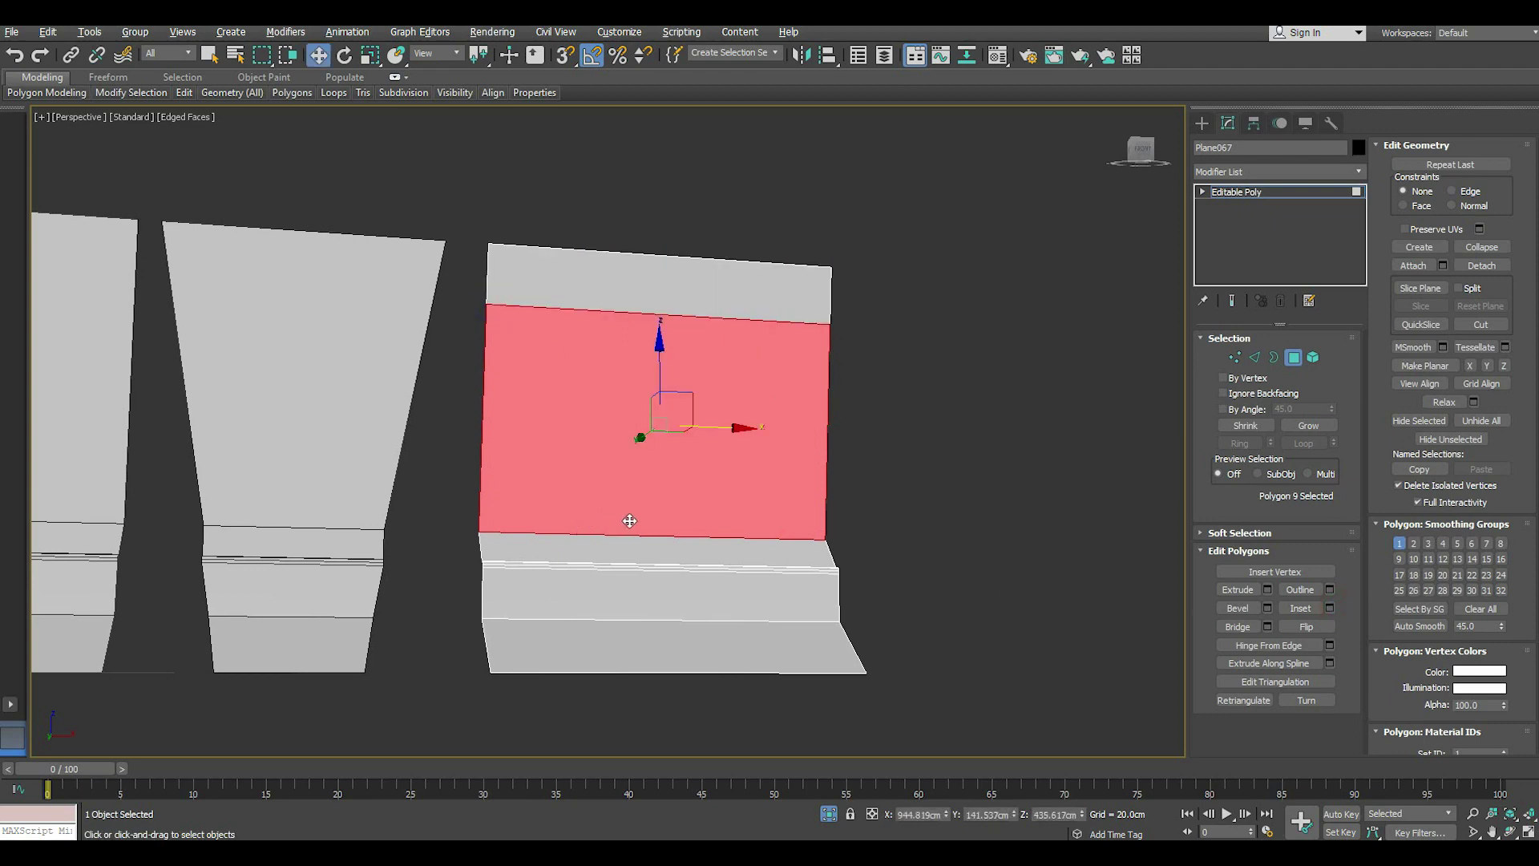
pyautogui.keyDown('alt'); pyautogui.moveTo(630, 523); pyautogui.dragTo(649, 529, button='middle'); pyautogui.keyUp('alt')
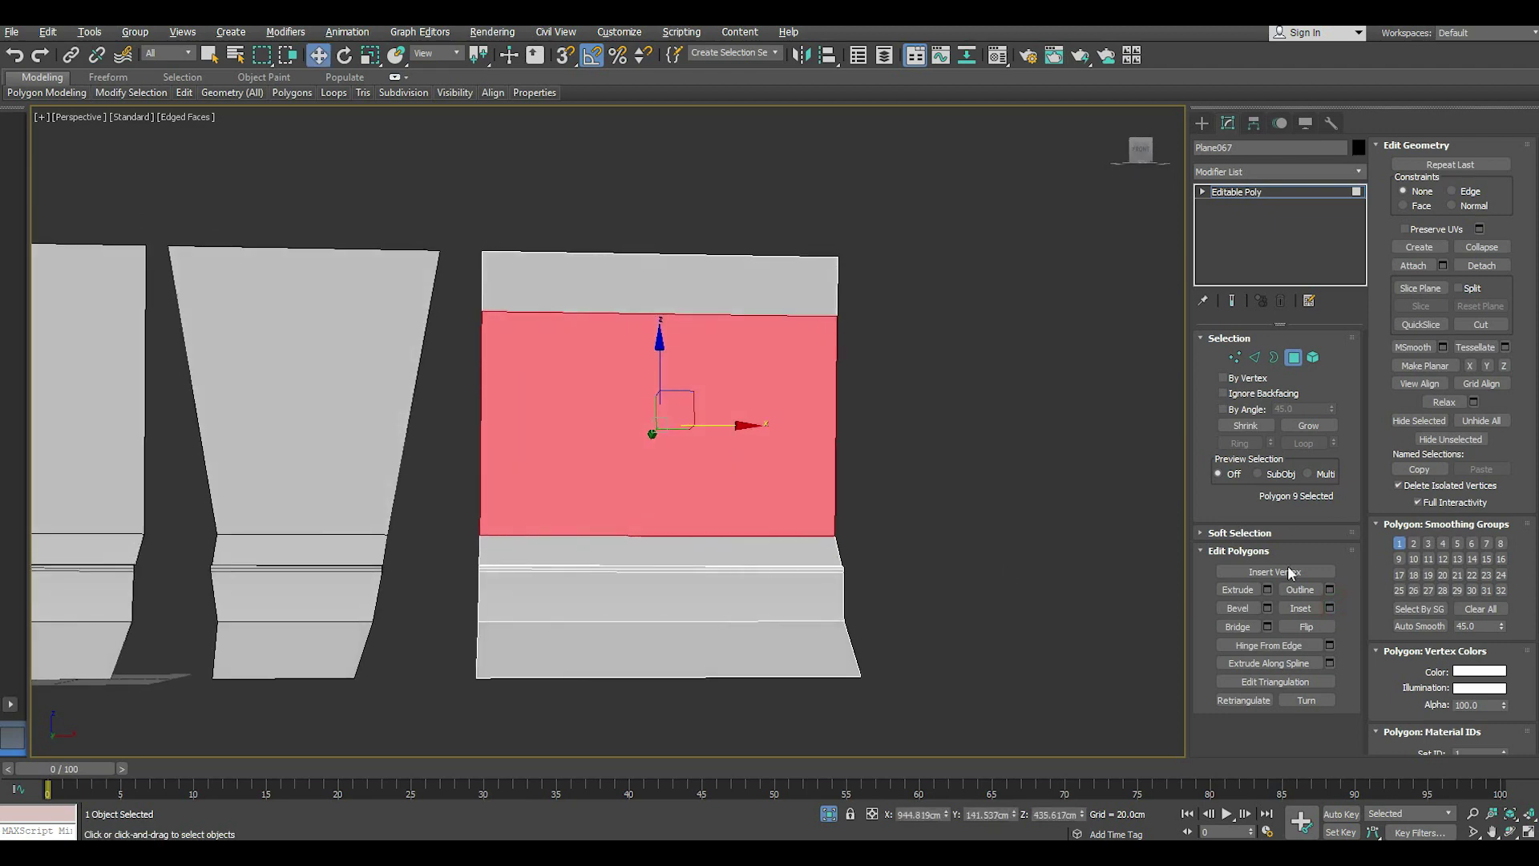
pyautogui.click(1331, 608)
pyautogui.moveTo(621, 475); pyautogui.dragTo(626, 490)
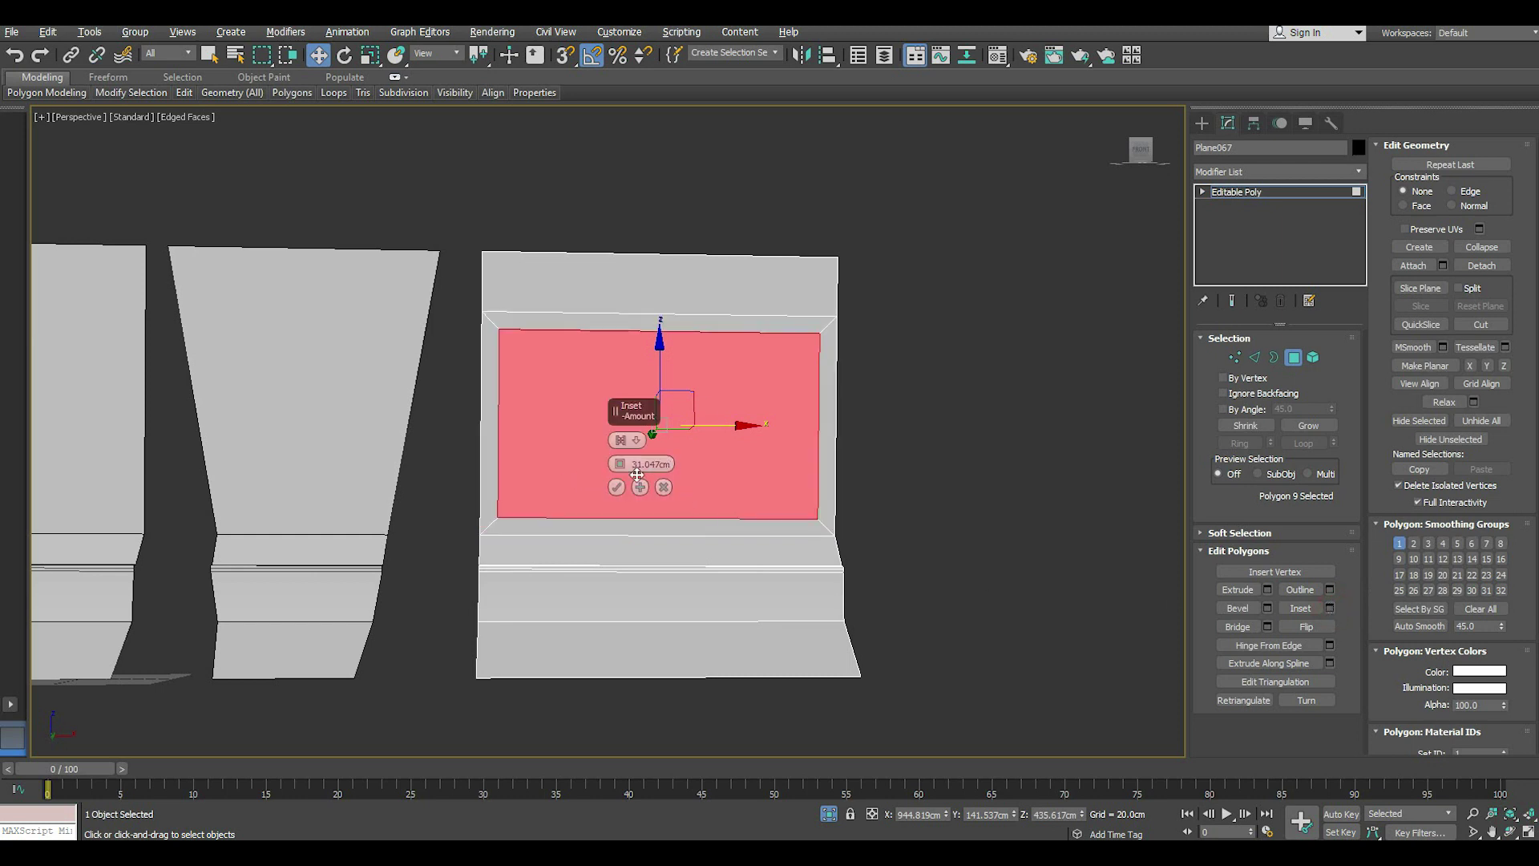
pyautogui.click(624, 486)
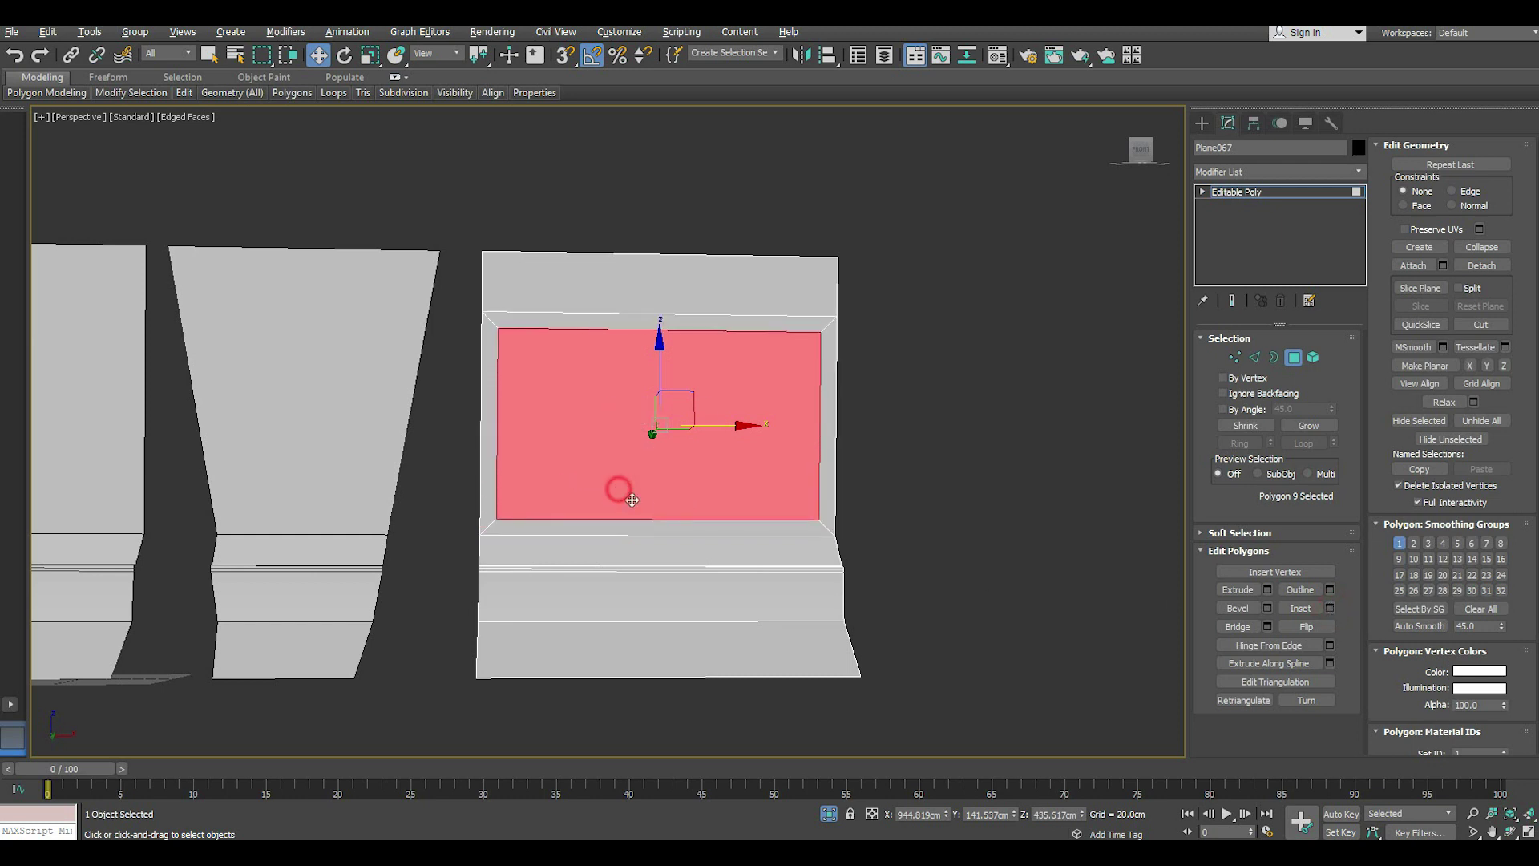
pyautogui.scroll(2, 646, 508)
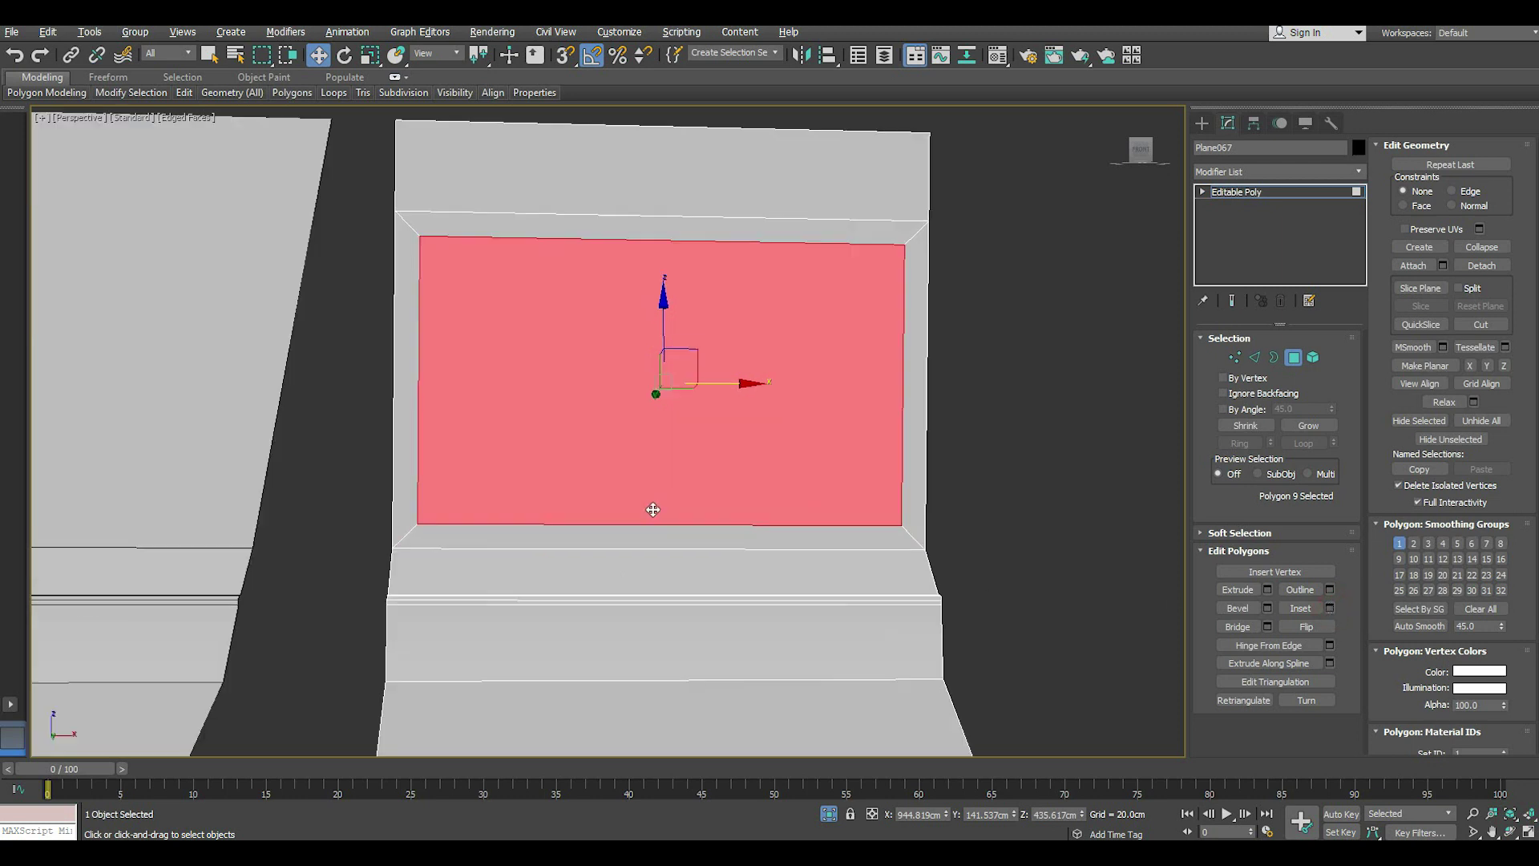
# - Connect the inset's top and bottom inner edges with 2 pinched vertical edges
pyautogui.click(1255, 358)
pyautogui.click(636, 243)
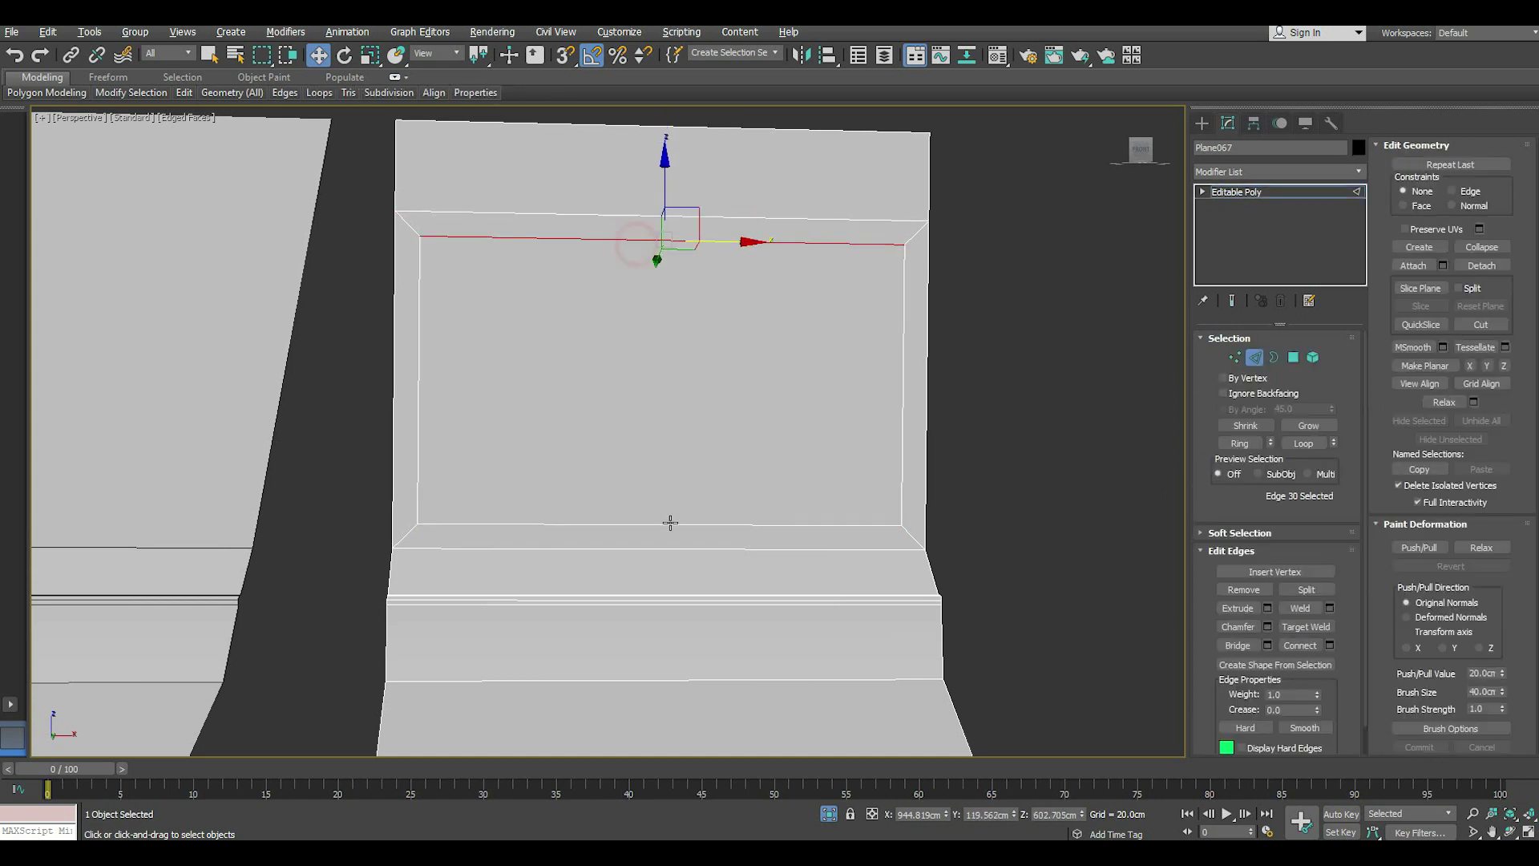
pyautogui.click(656, 522)
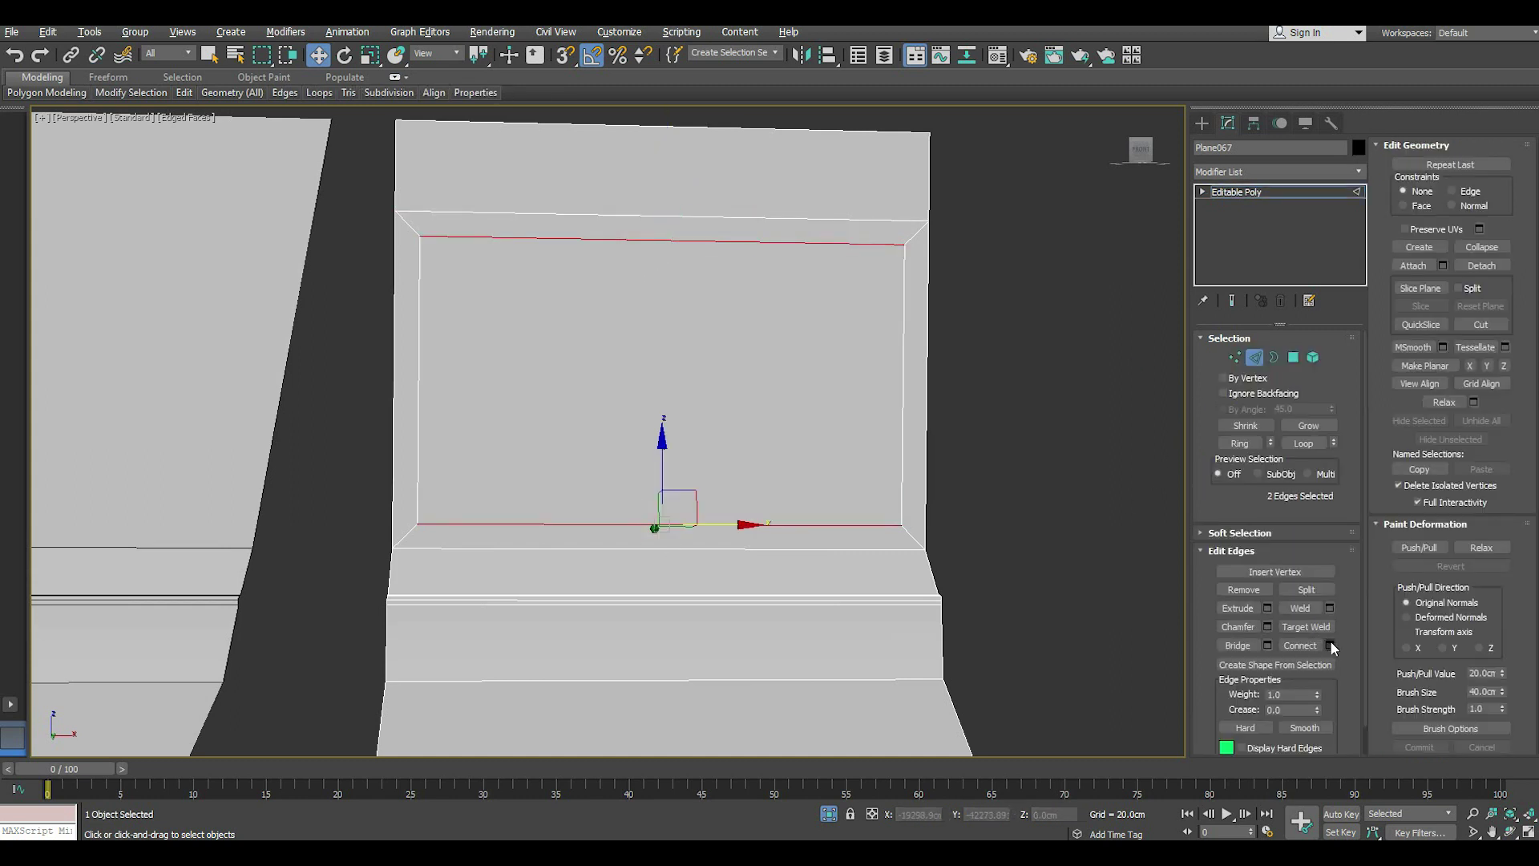
pyautogui.click(1293, 357)
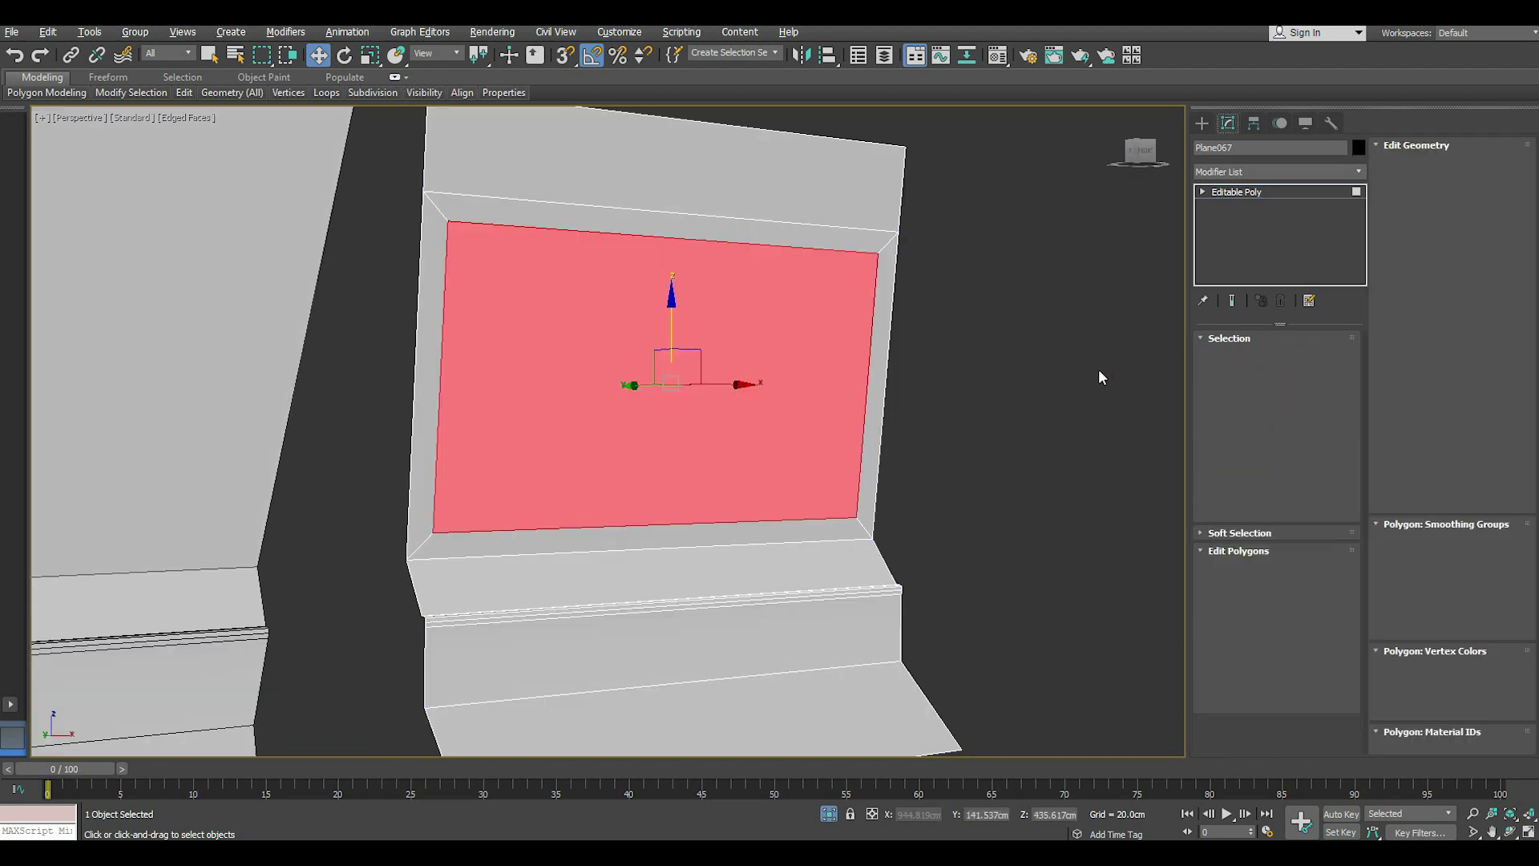
pyautogui.click(1254, 358)
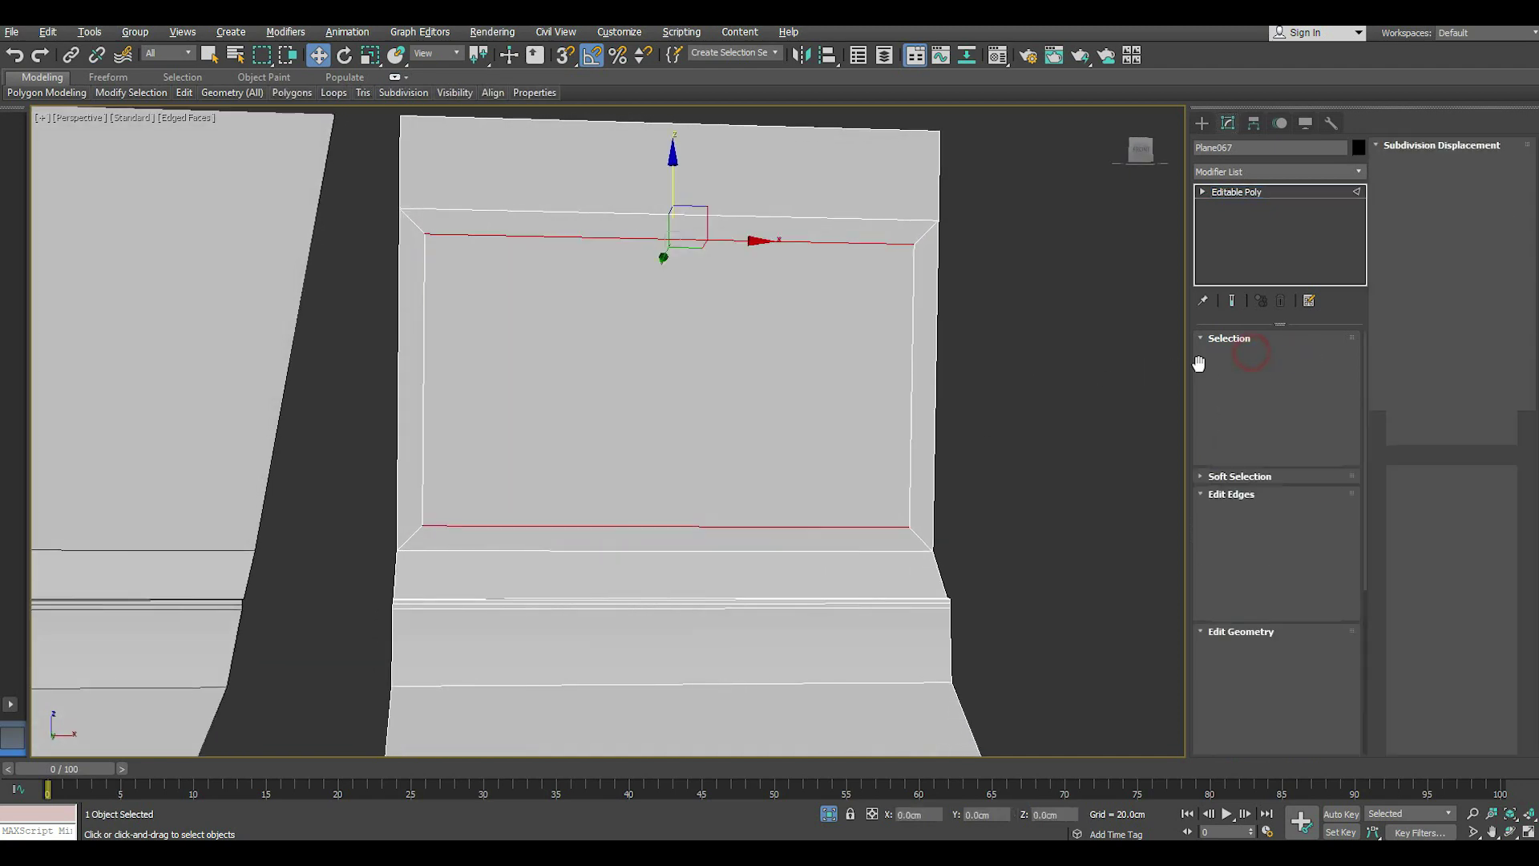
pyautogui.click(1329, 646)
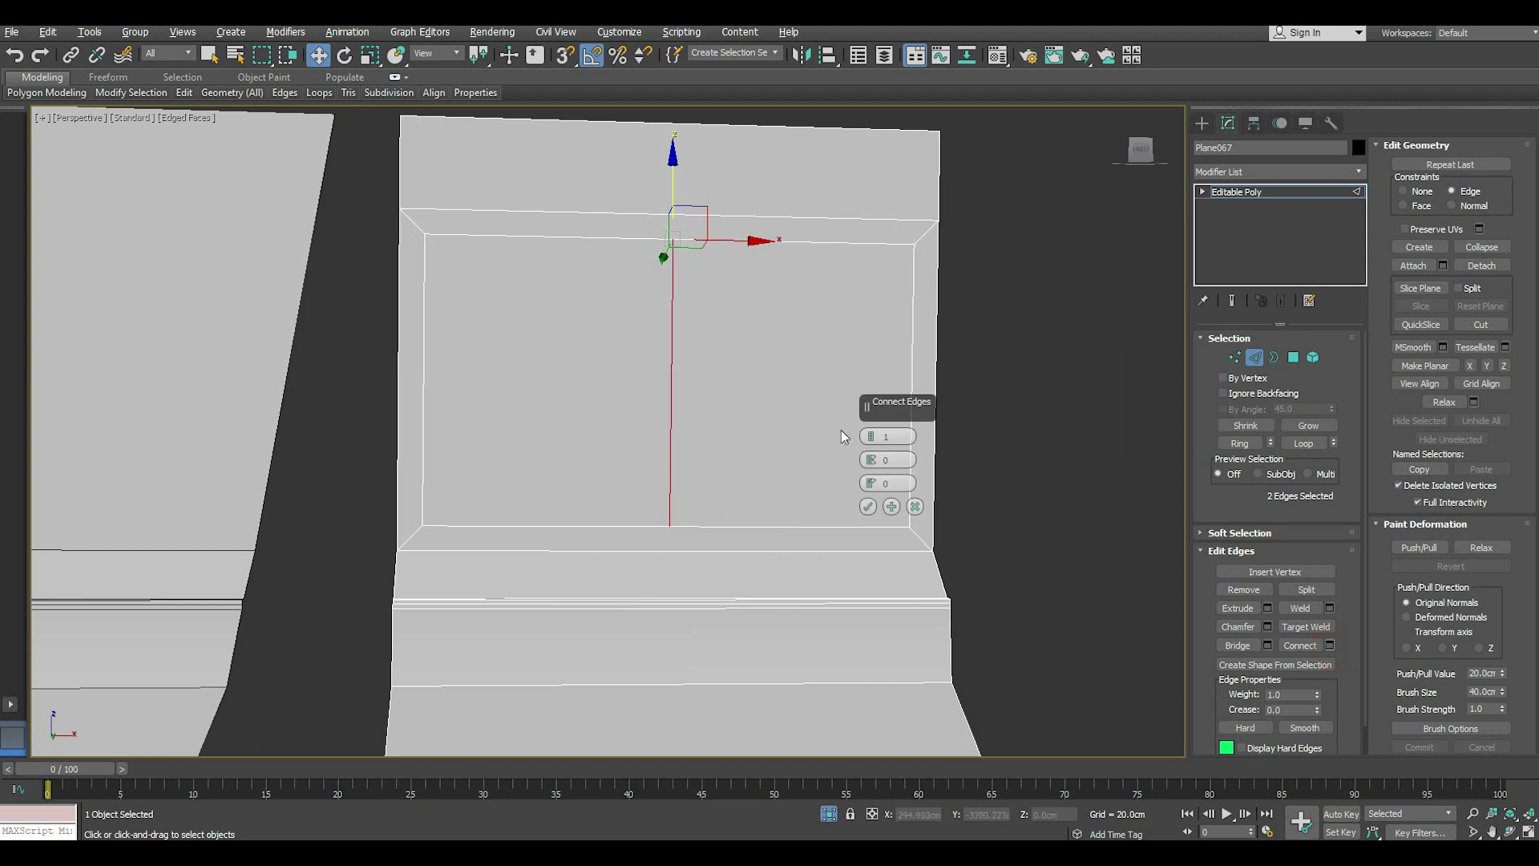
pyautogui.moveTo(881, 434); pyautogui.dragTo(885, 518)
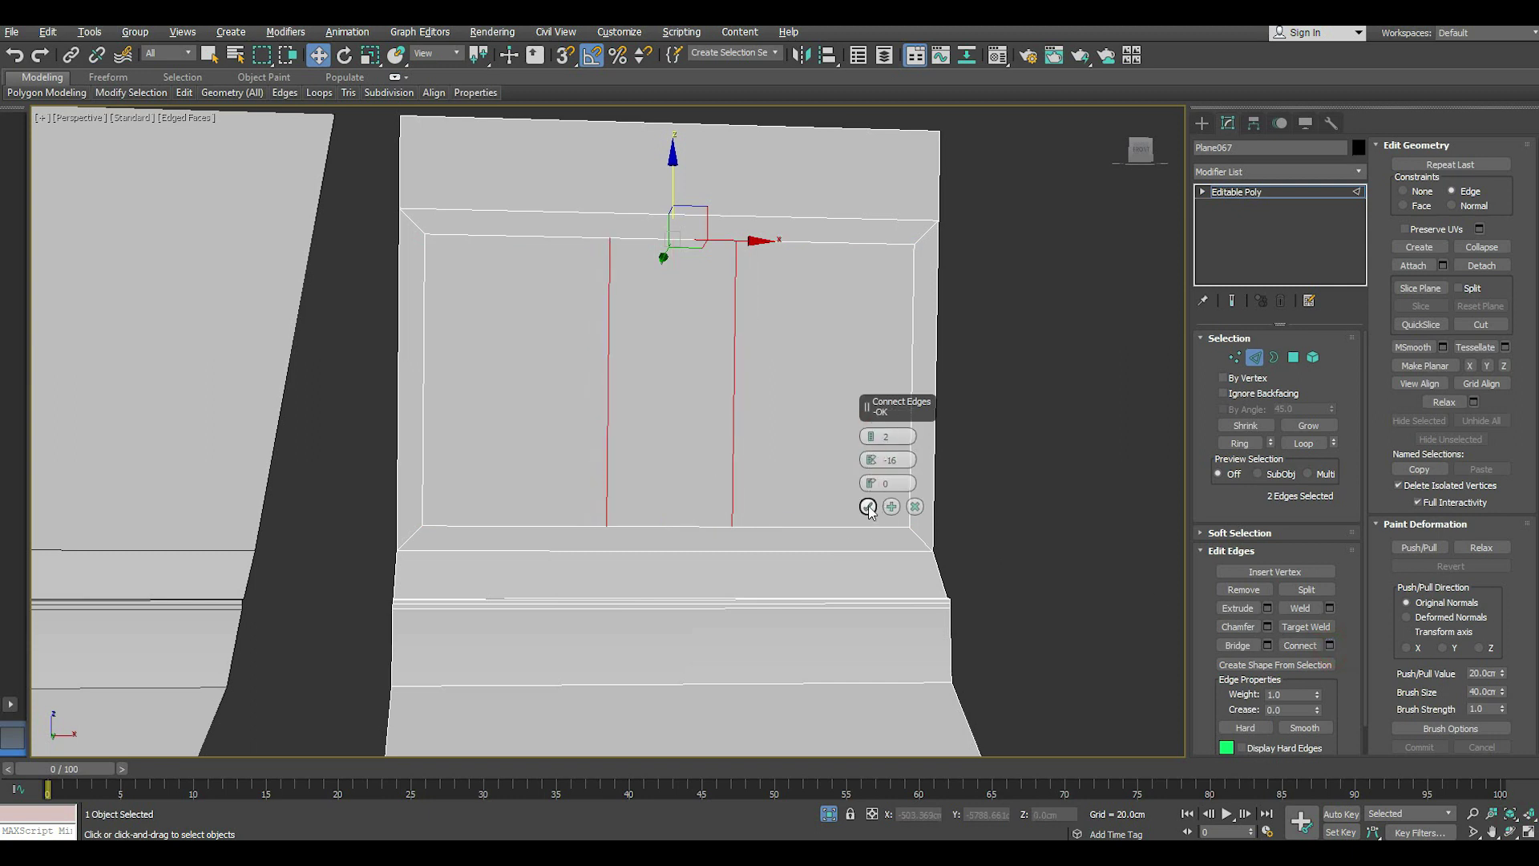
pyautogui.click(868, 507)
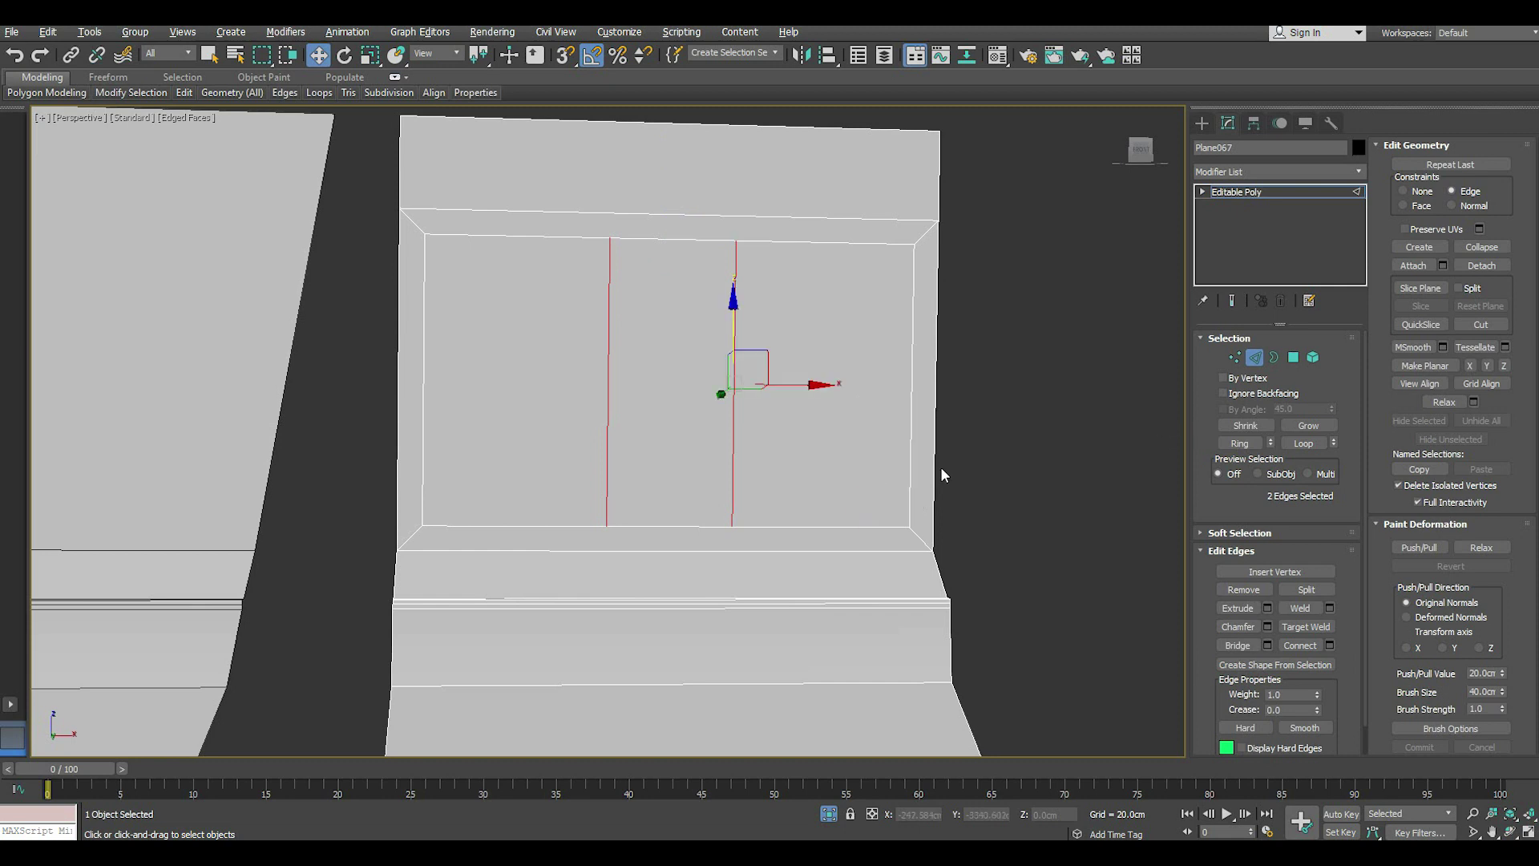
# - Connect the left top and bottom edge segments with one vertical edge, then select the right pair
pyautogui.click(640, 527)
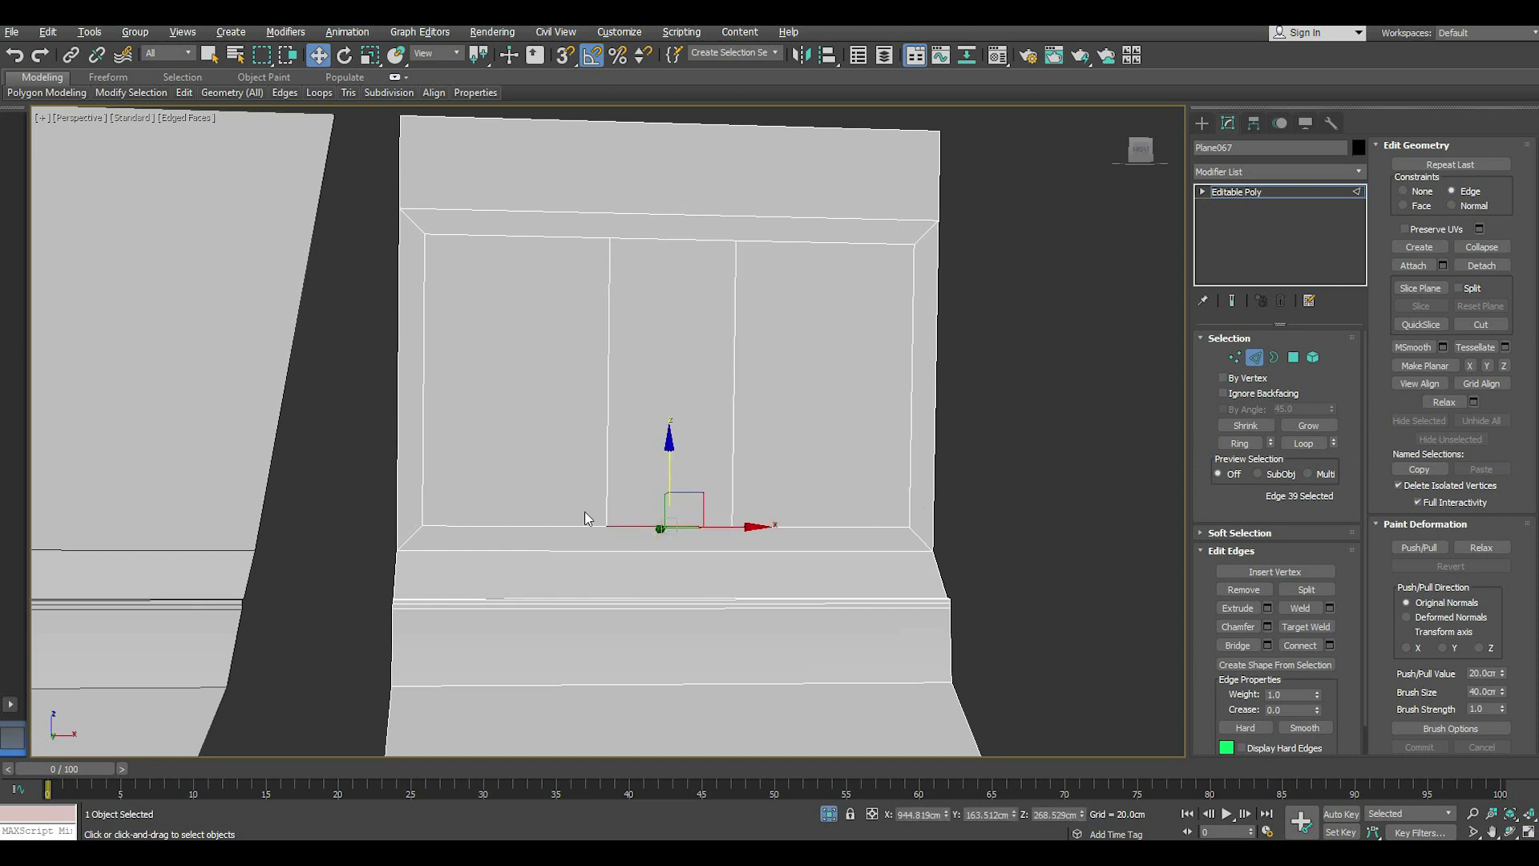
pyautogui.click(568, 239)
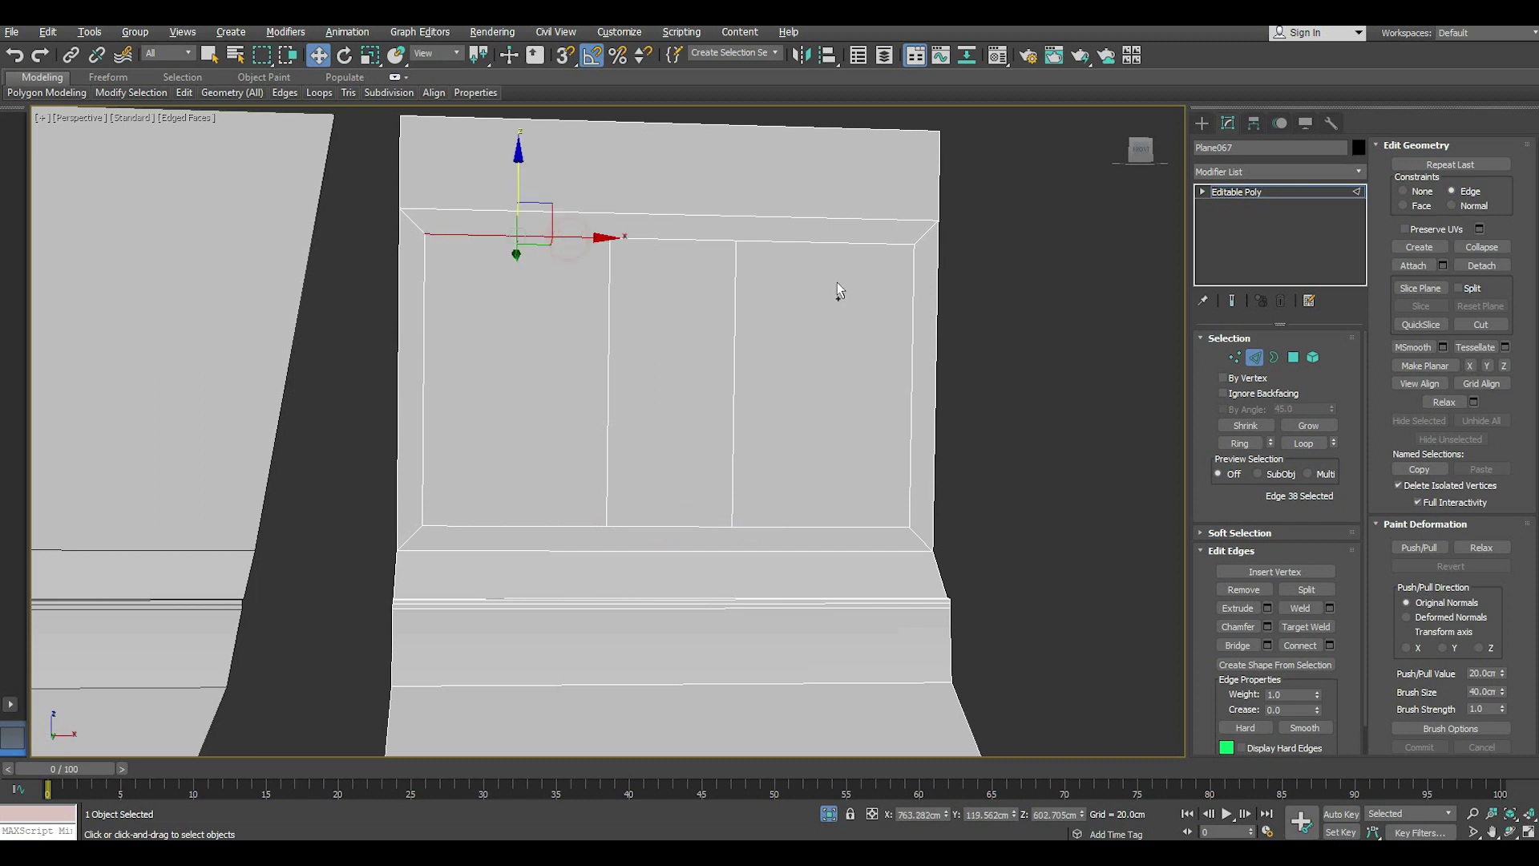
pyautogui.keyDown('ctrl'); pyautogui.click(802, 241); pyautogui.keyUp('ctrl')
pyautogui.keyDown('ctrl'); pyautogui.click(762, 527); pyautogui.keyUp('ctrl')
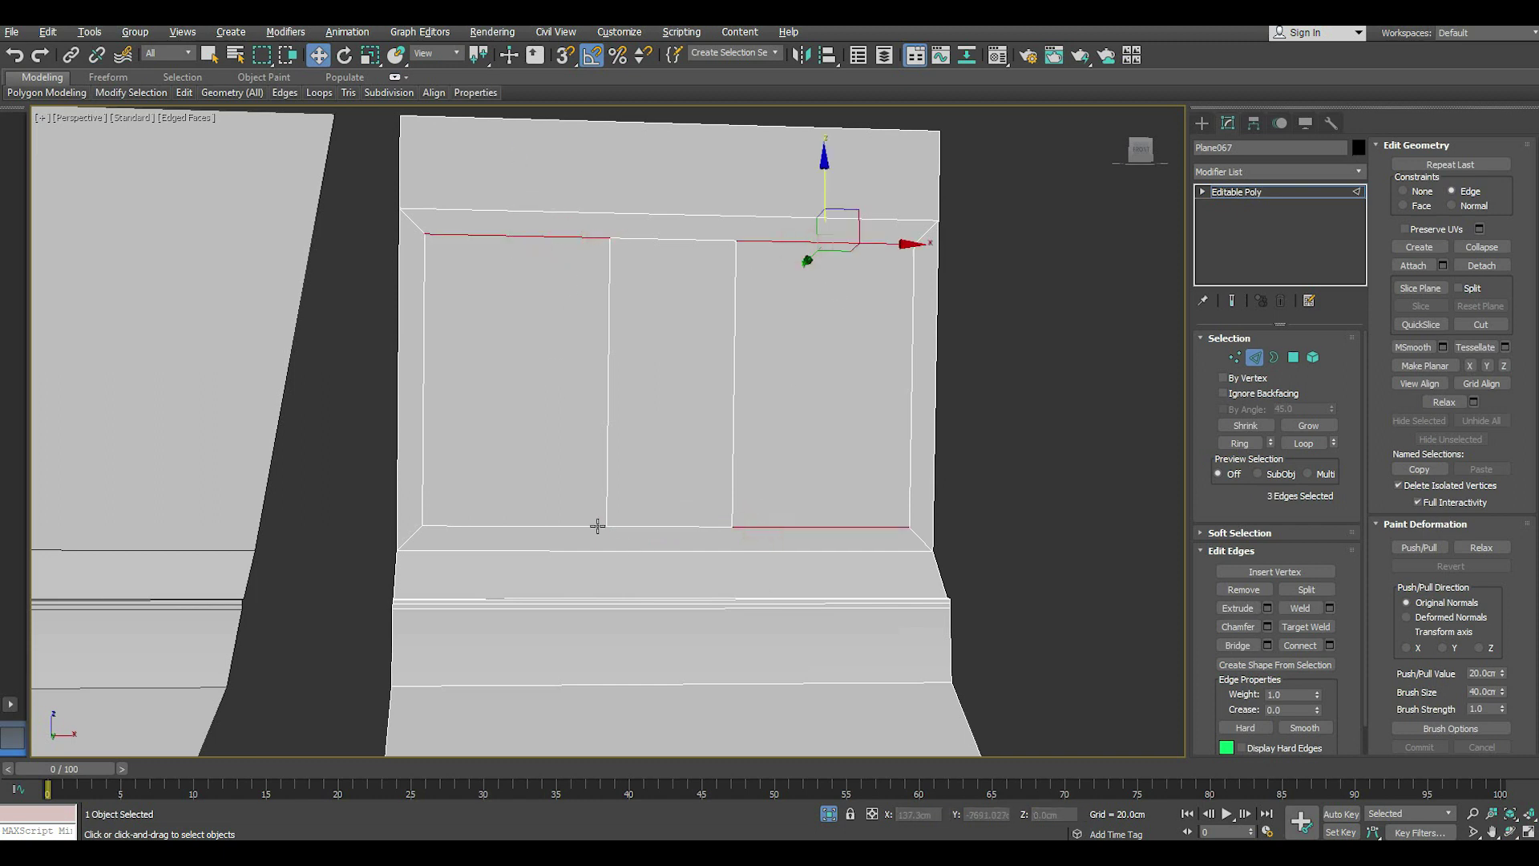
pyautogui.keyDown('ctrl'); pyautogui.click(597, 526); pyautogui.keyUp('ctrl')
pyautogui.click(1328, 647)
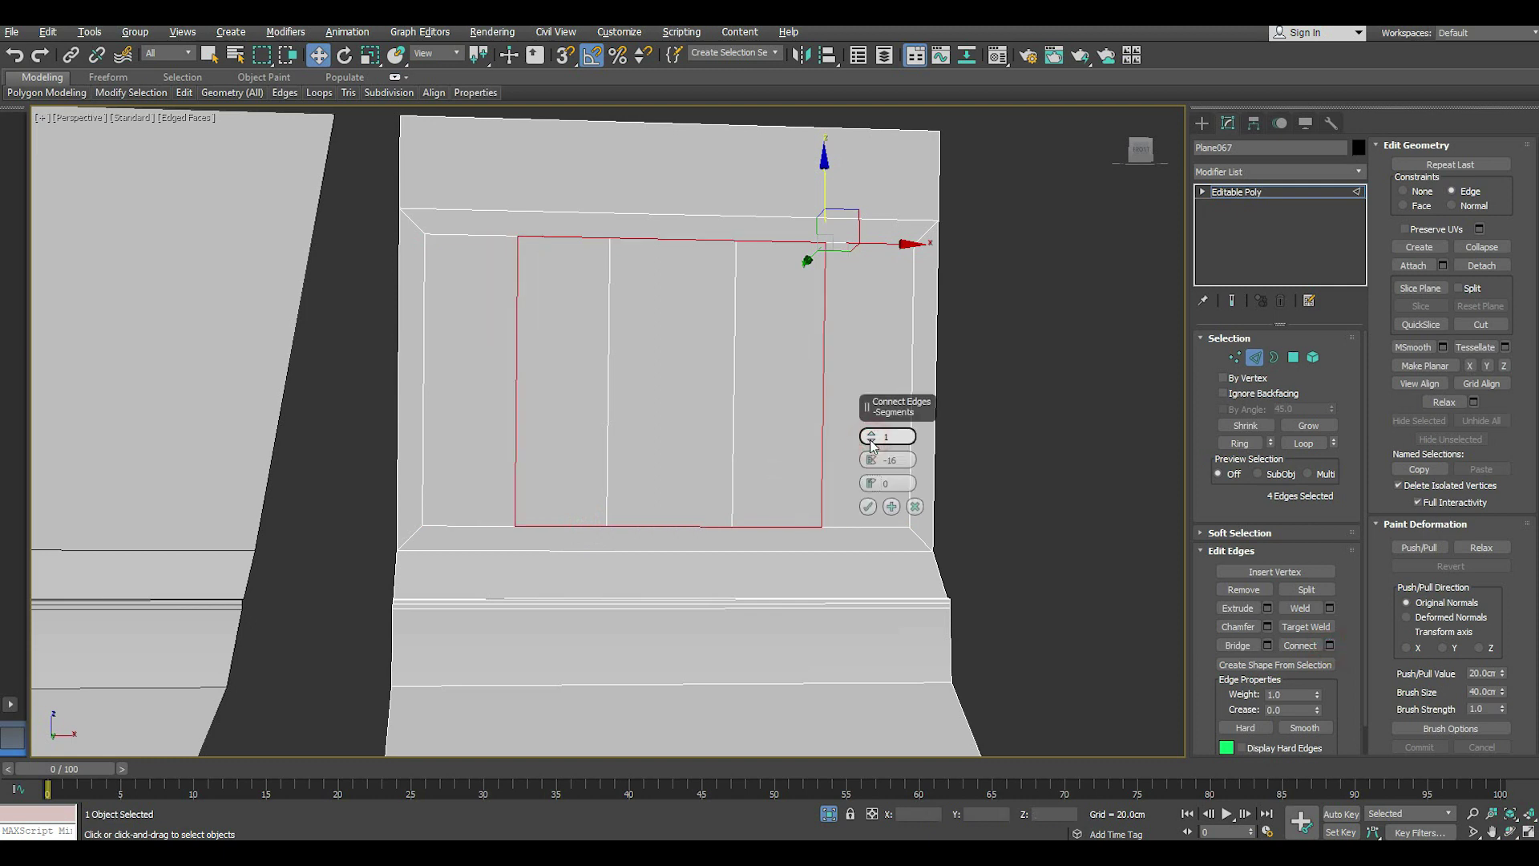
pyautogui.click(915, 505)
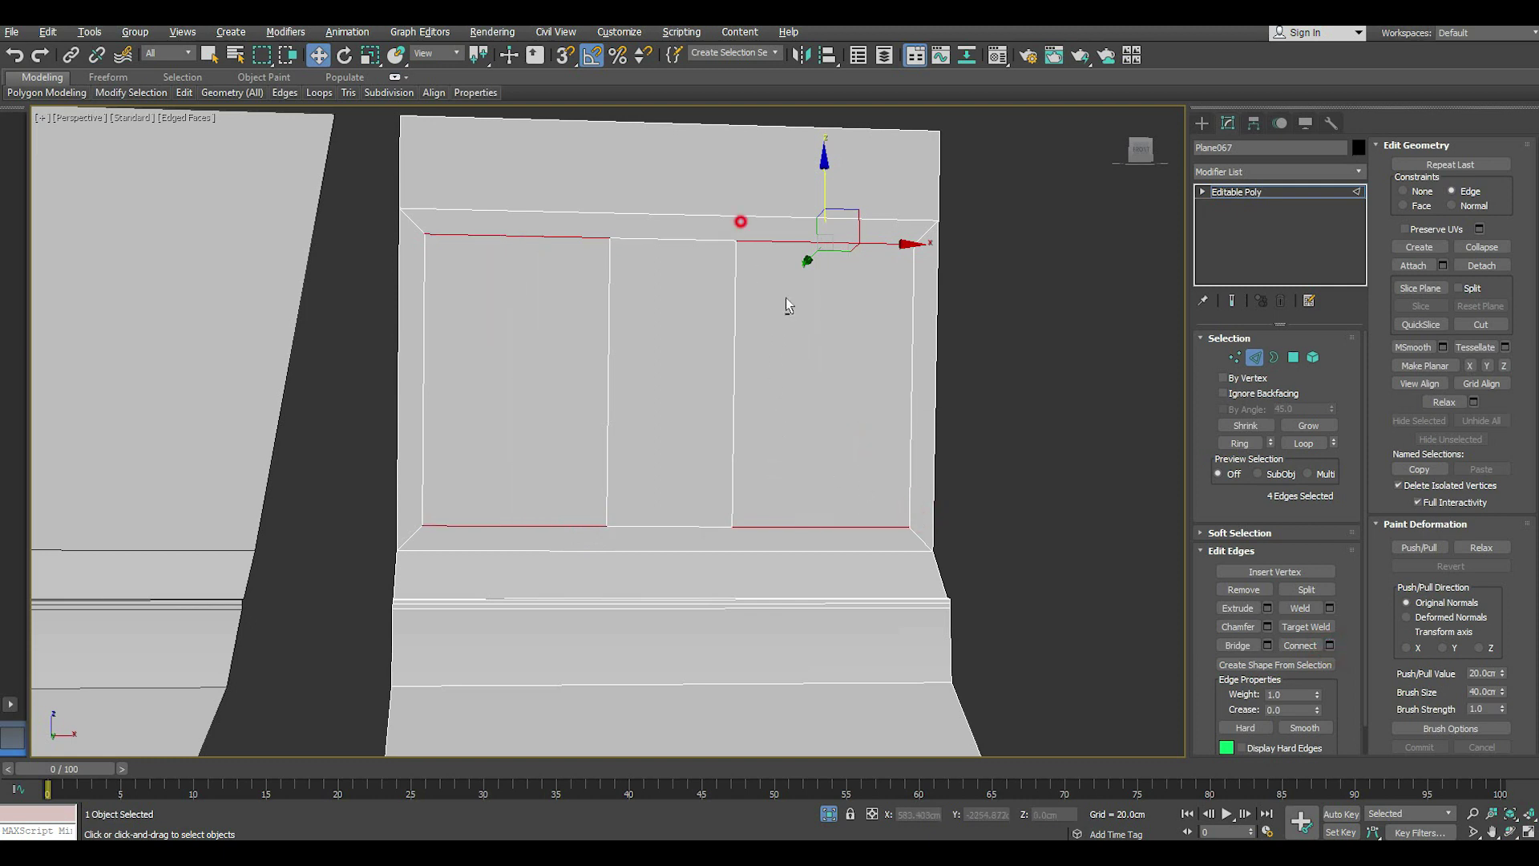
pyautogui.keyDown('alt'); pyautogui.moveTo(786, 305); pyautogui.dragTo(965, 649); pyautogui.keyUp('alt')
pyautogui.click(1330, 645)
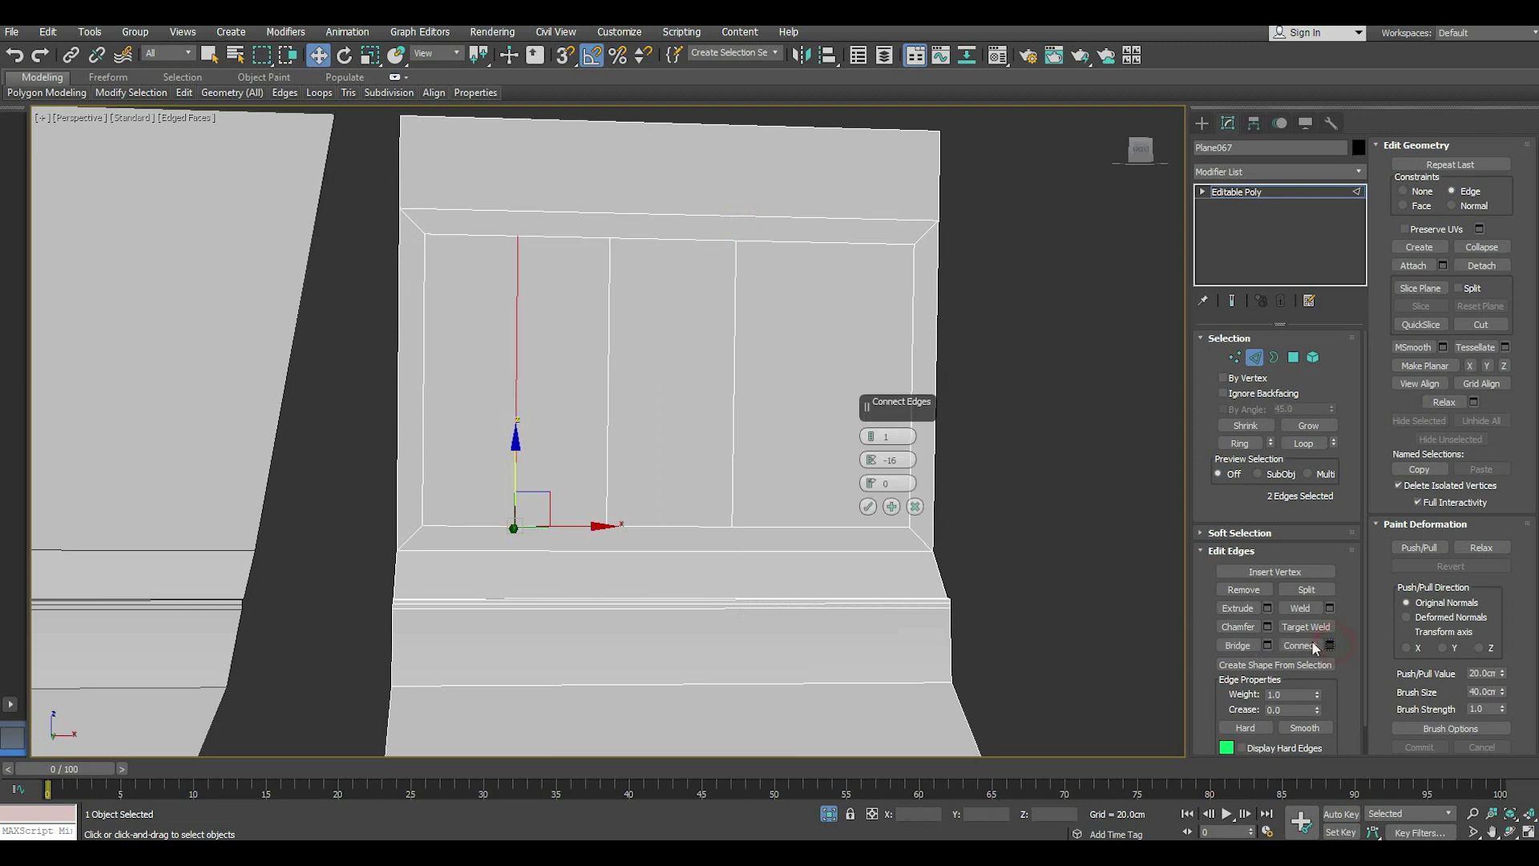
pyautogui.click(871, 505)
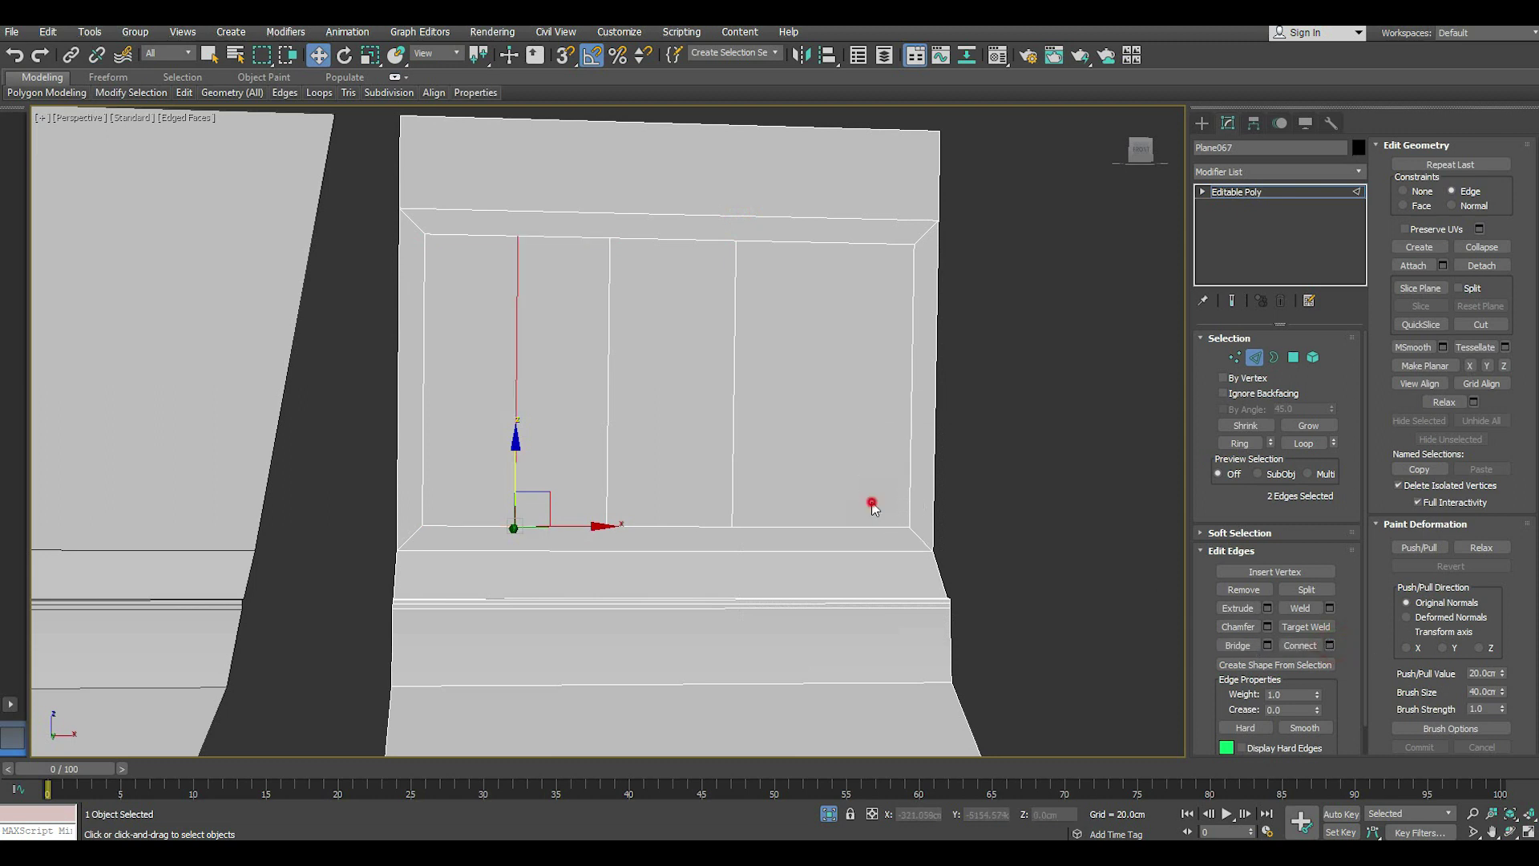
pyautogui.click(797, 244)
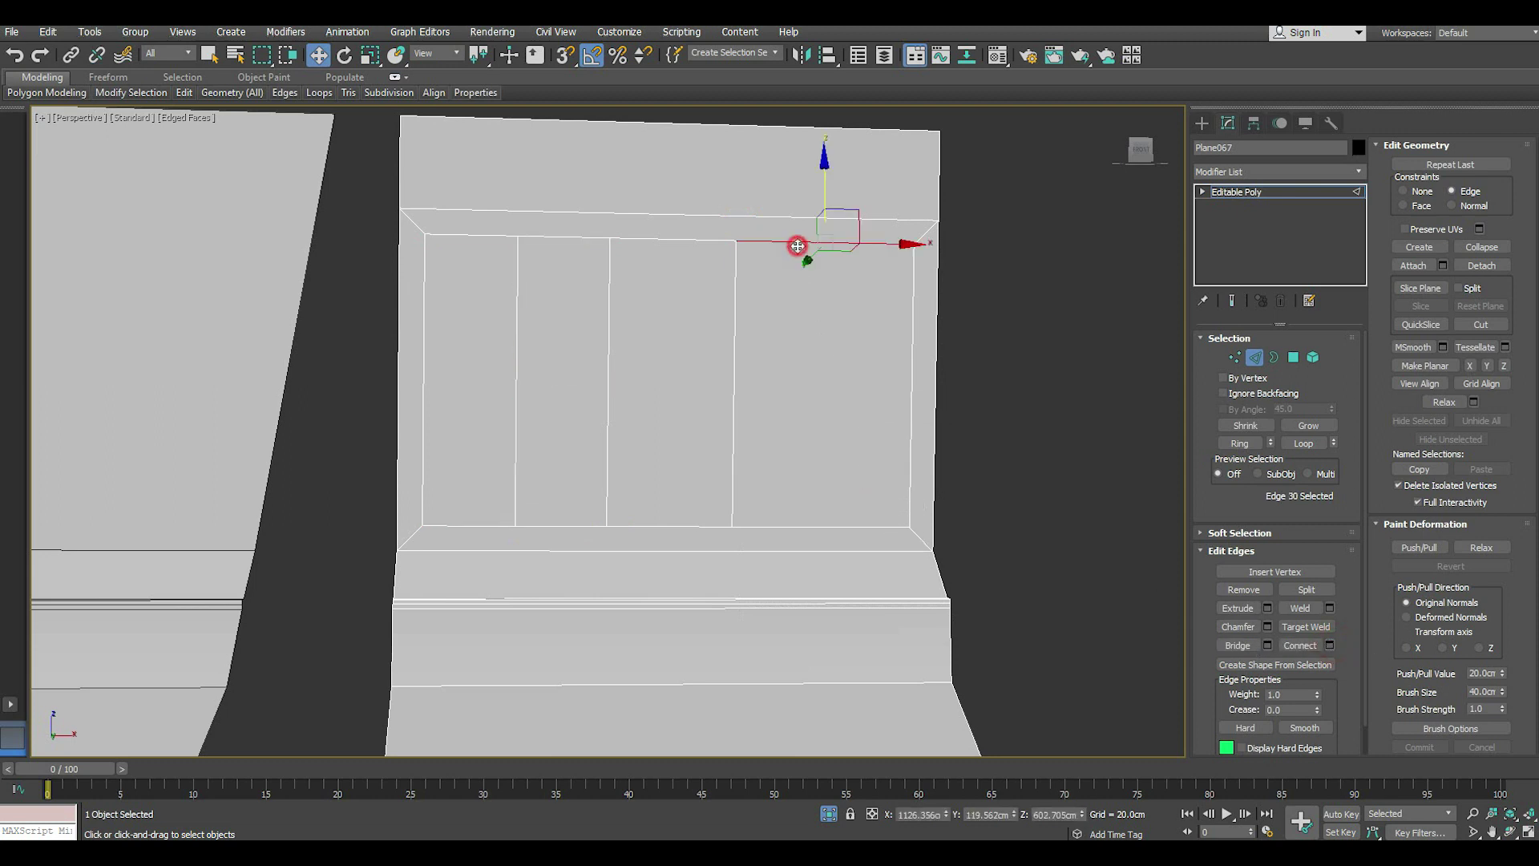
pyautogui.keyDown('ctrl'); pyautogui.click(827, 527); pyautogui.keyUp('ctrl')
# - Connect the right edges with a vertical edge and reposition the vertical edges
pyautogui.click(1299, 645)
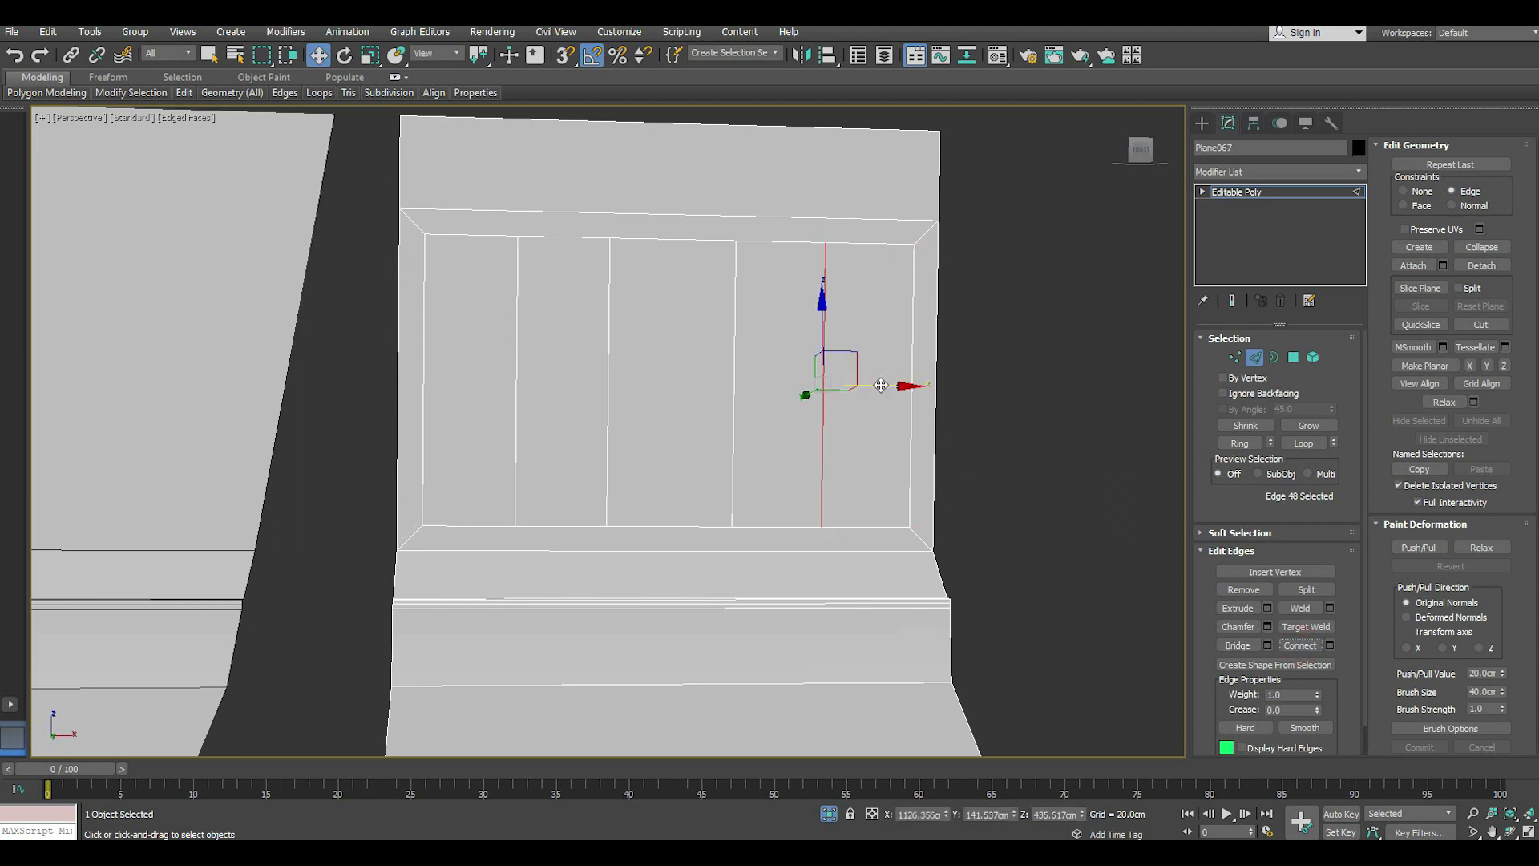
pyautogui.moveTo(881, 385); pyautogui.dragTo(820, 386)
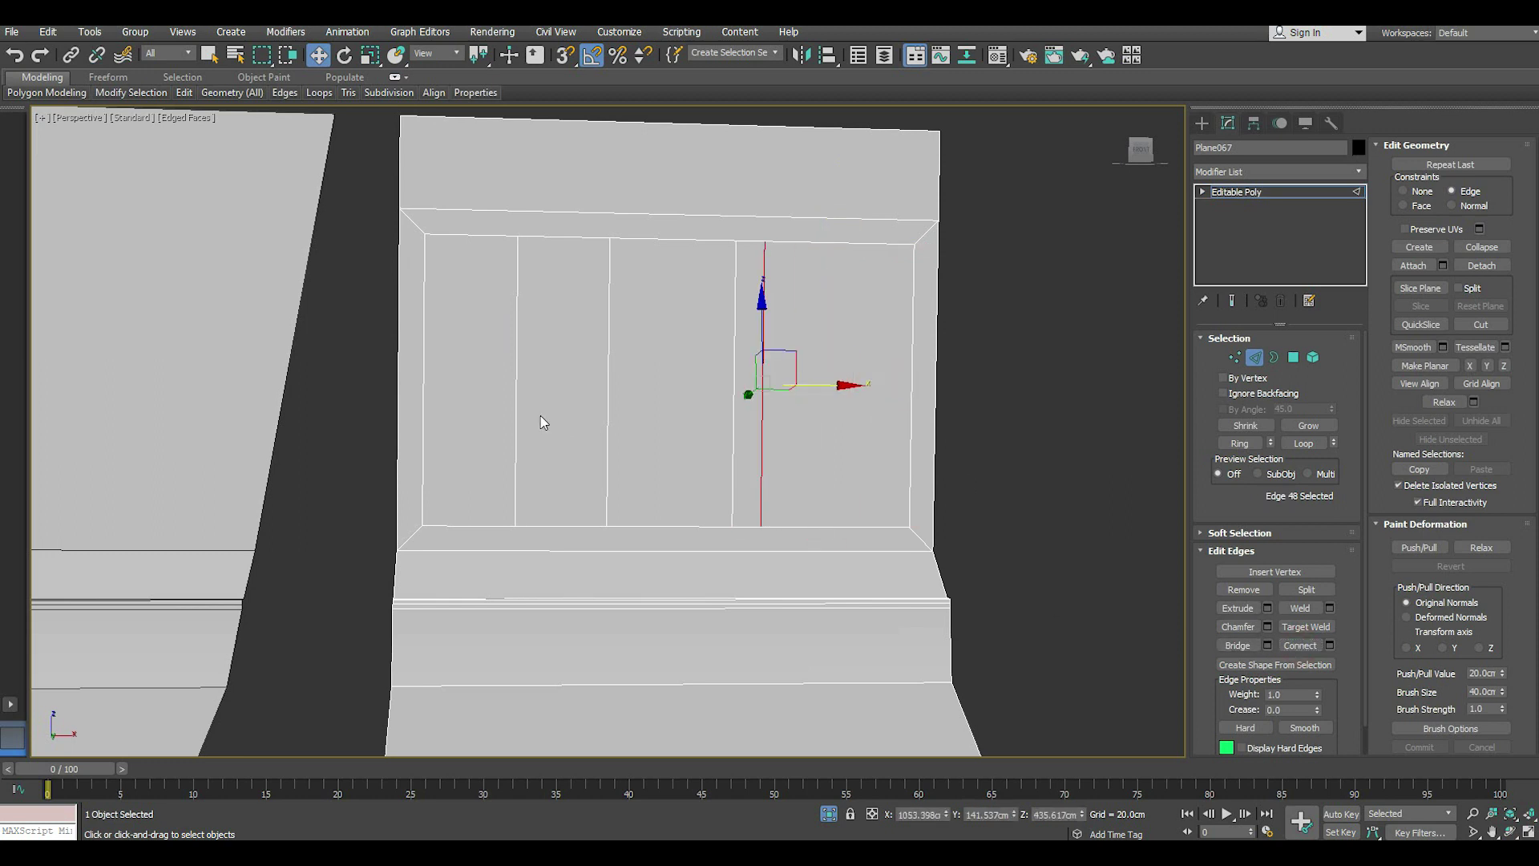
pyautogui.click(517, 413)
pyautogui.moveTo(595, 382); pyautogui.dragTo(658, 377)
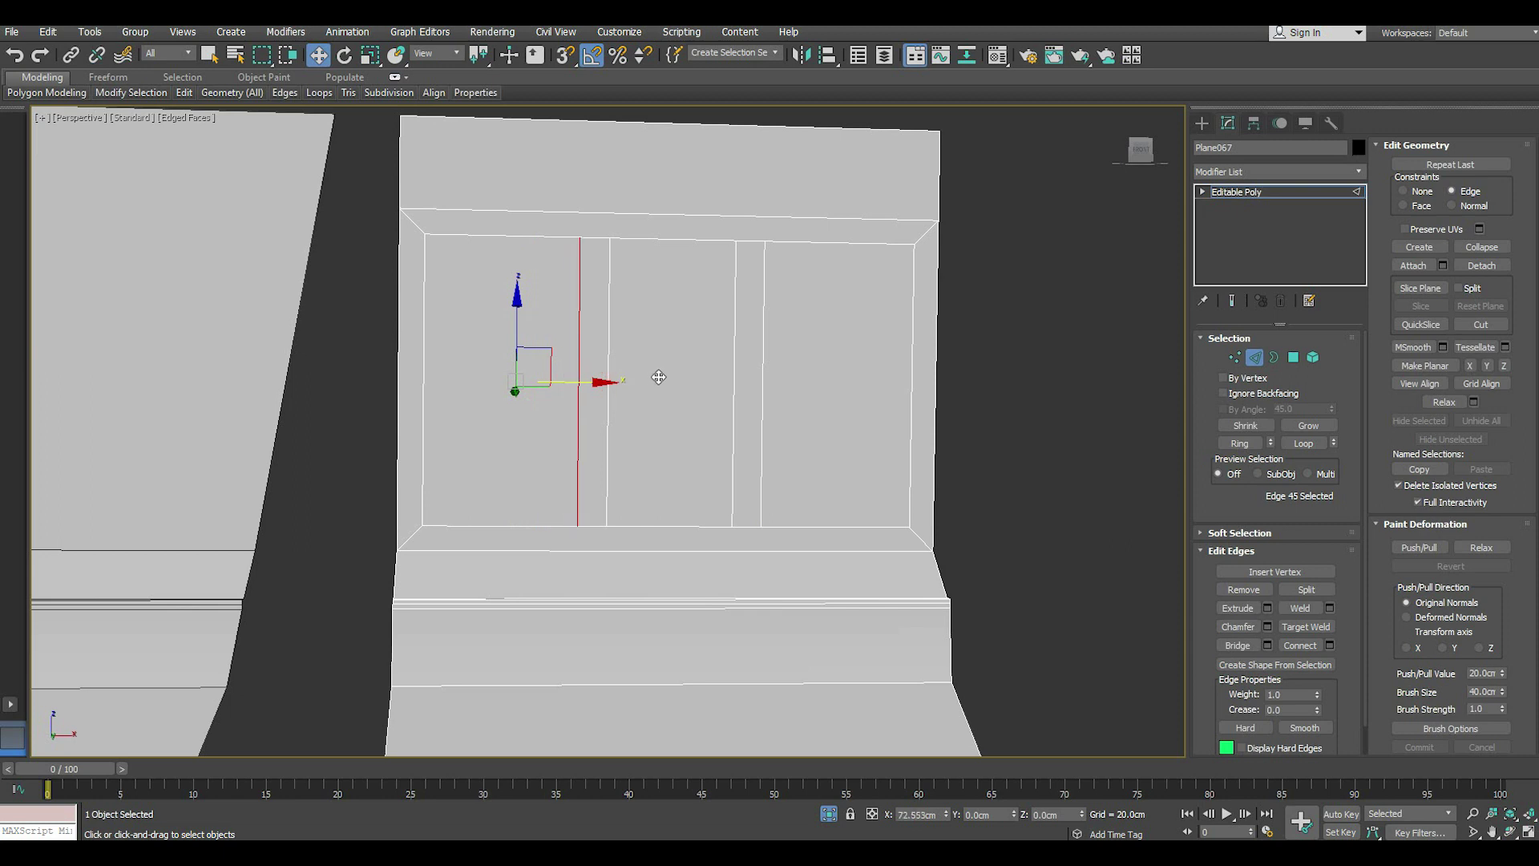
# - Raise the side panels' bottom edges about 12 cm along Z, leaving the middle strip lower
pyautogui.click(666, 526)
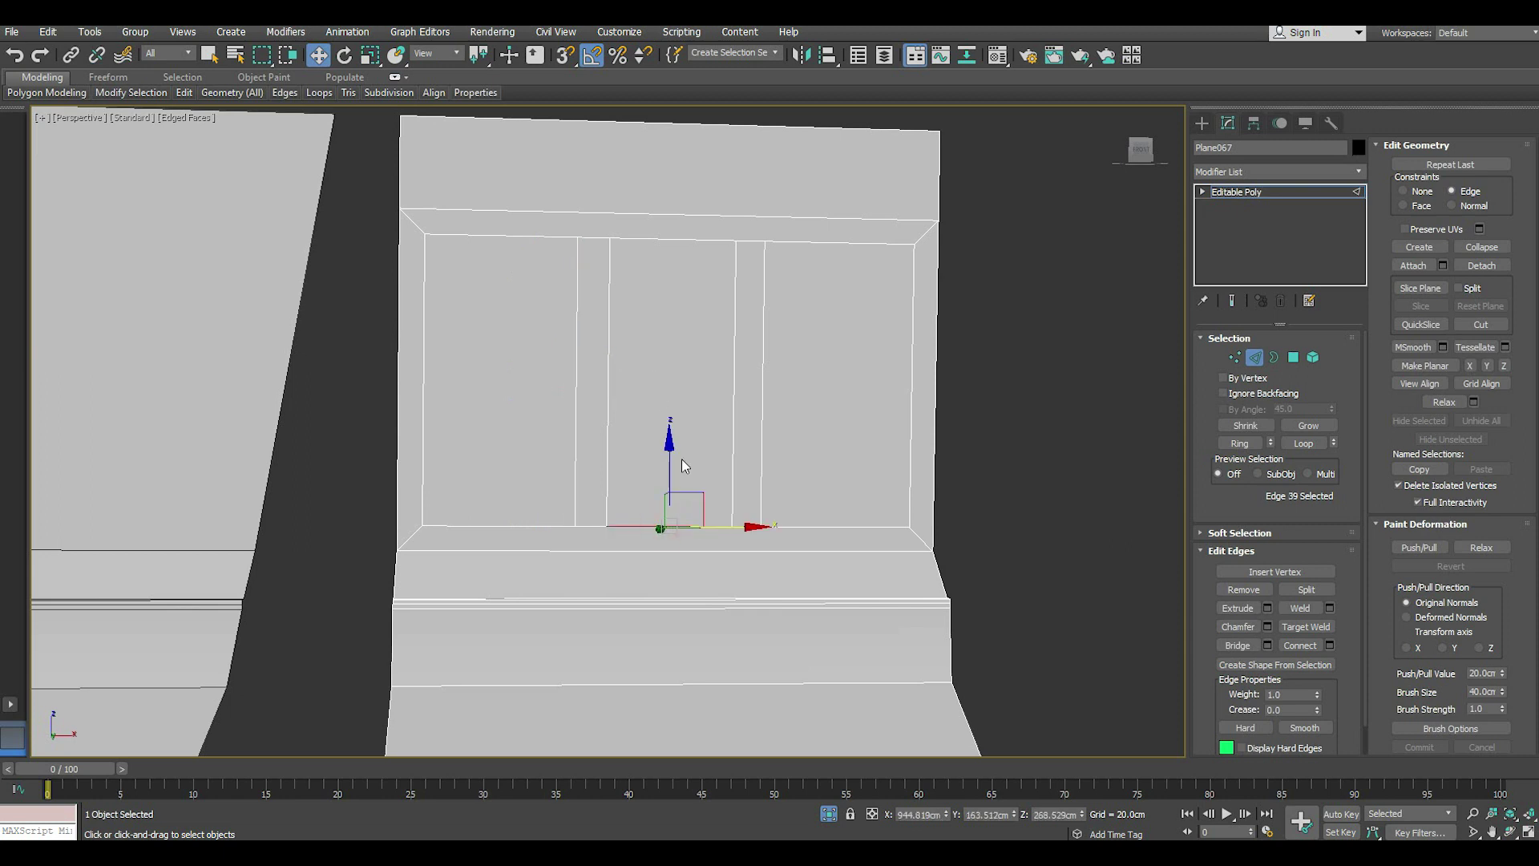
pyautogui.click(553, 529)
pyautogui.keyDown('ctrl'); pyautogui.click(744, 526); pyautogui.keyUp('ctrl')
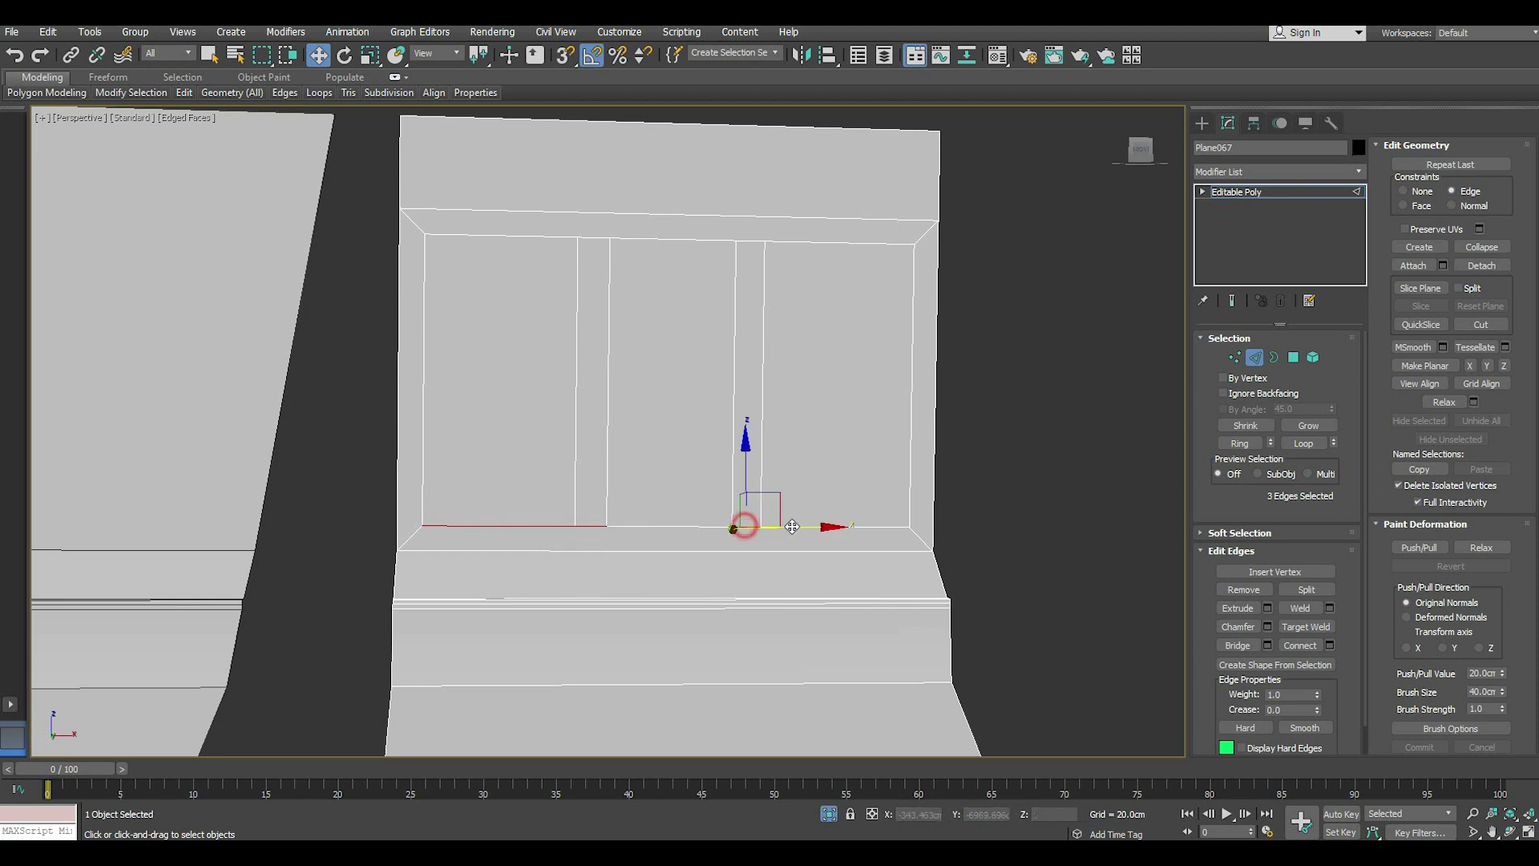
pyautogui.keyDown('ctrl'); pyautogui.click(794, 526); pyautogui.keyUp('ctrl')
pyautogui.moveTo(792, 468); pyautogui.dragTo(792, 455)
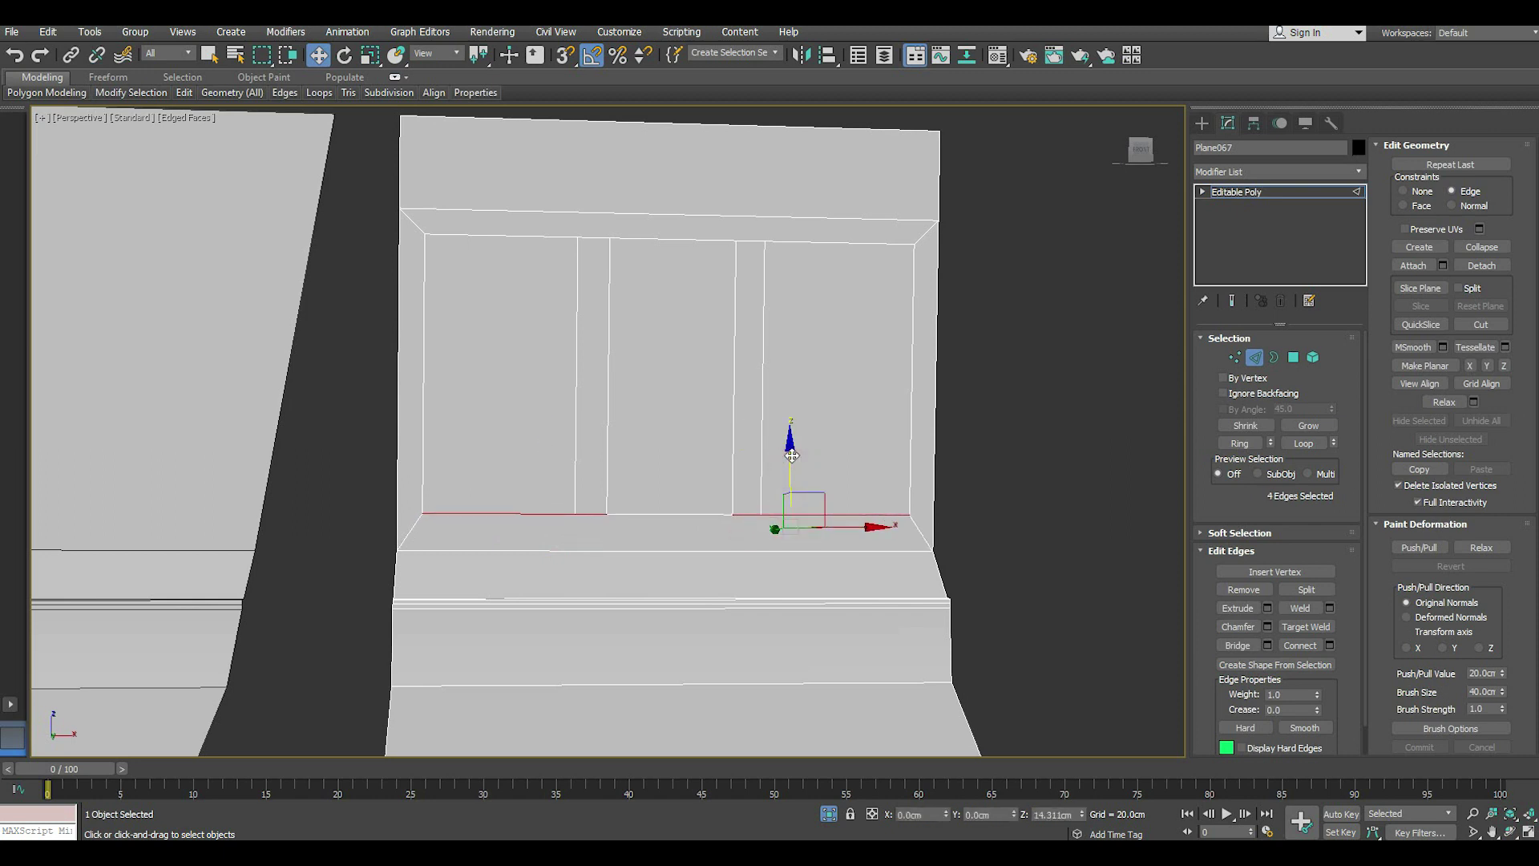
pyautogui.hotkey('ctrl', 'z')
pyautogui.click(14, 54)
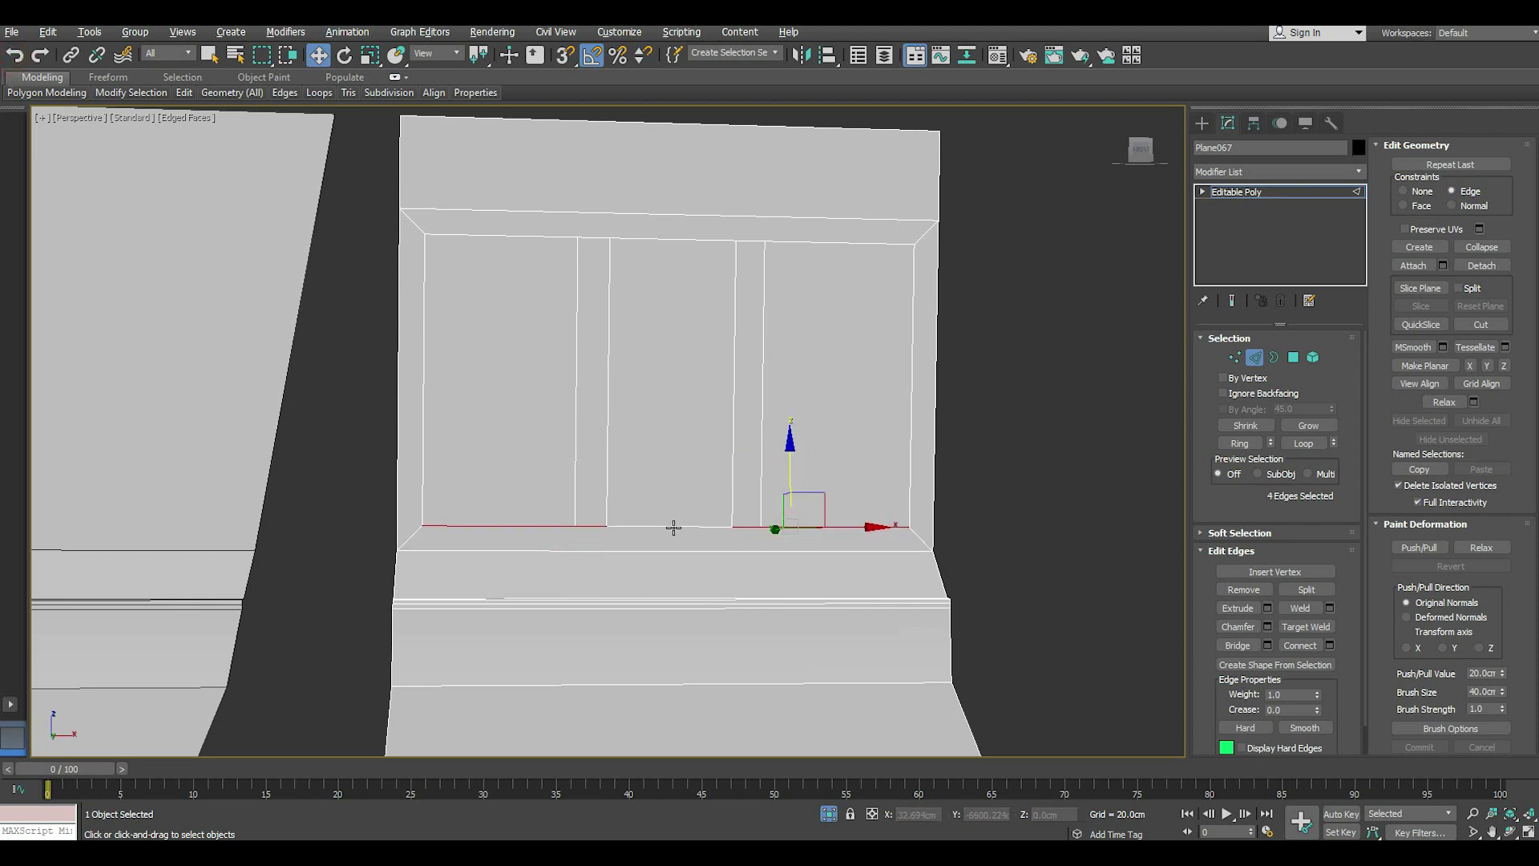
pyautogui.keyDown('alt'); pyautogui.moveTo(602, 513); pyautogui.dragTo(739, 555); pyautogui.keyUp('alt')
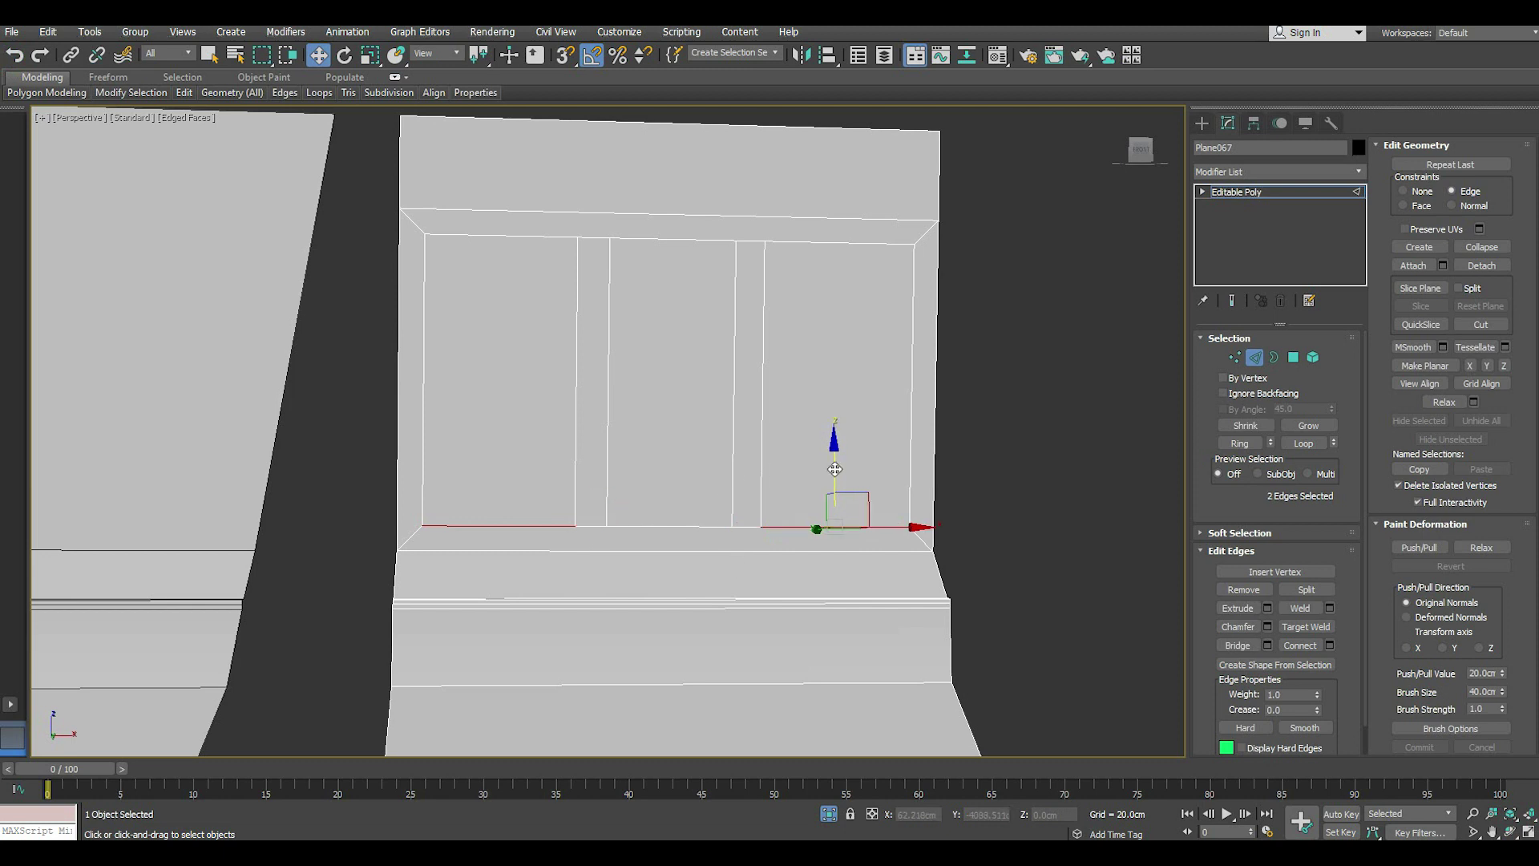
pyautogui.moveTo(836, 468); pyautogui.dragTo(837, 433)
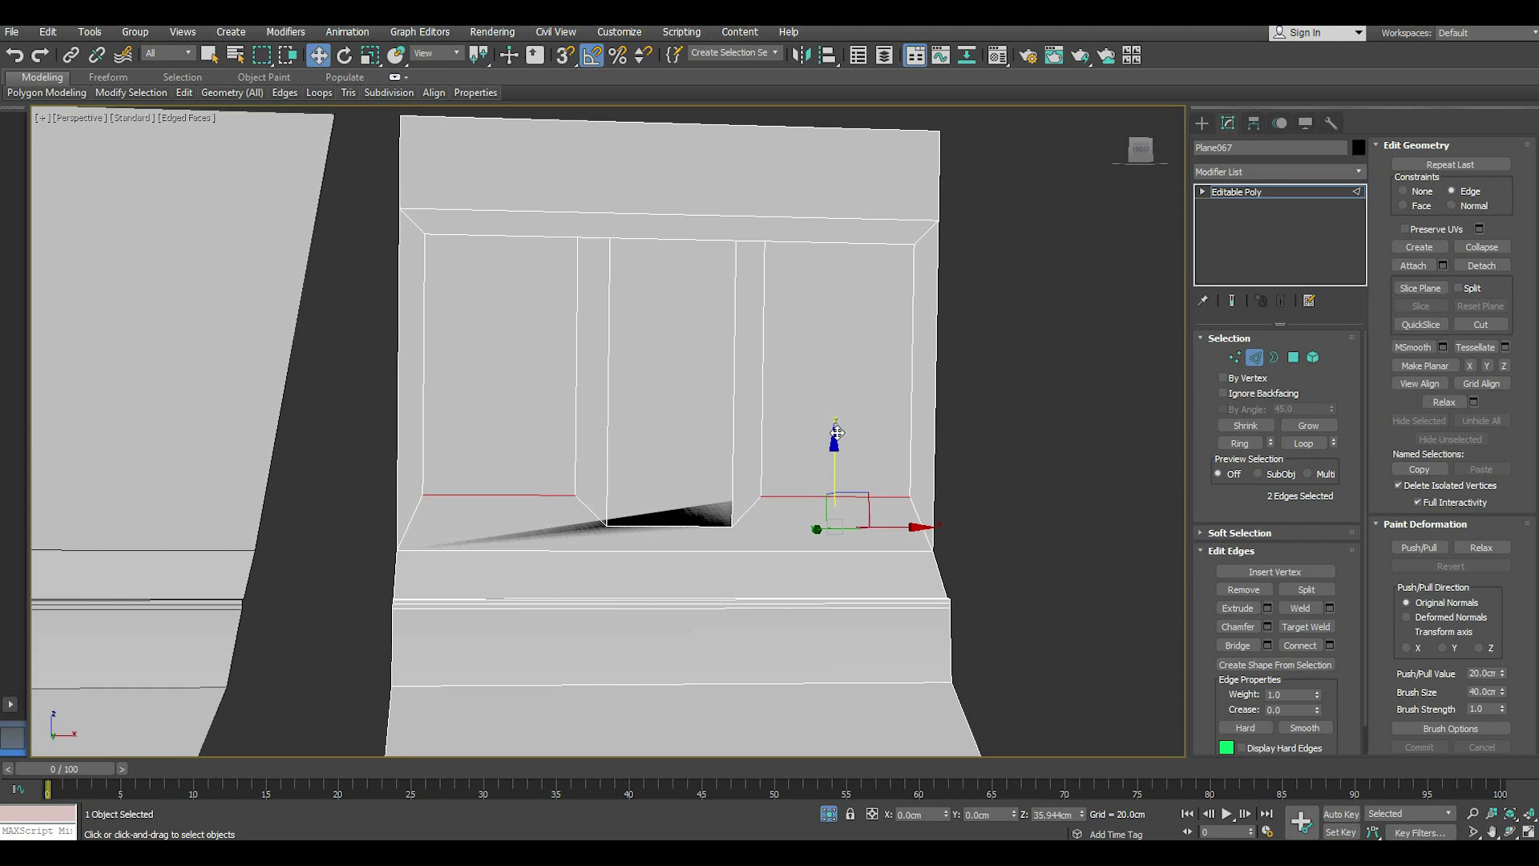
pyautogui.moveTo(802, 521)
pyautogui.keyDown('alt'); pyautogui.mouseDown(button='middle')
pyautogui.moveTo(762, 523)
pyautogui.moveTo(791, 485)
pyautogui.moveTo(762, 450)
pyautogui.mouseUp(button='middle'); pyautogui.keyUp('alt')
# - With edge constraints set to None, slant the middle strip's two vertical edges inward
pyautogui.click(762, 453)
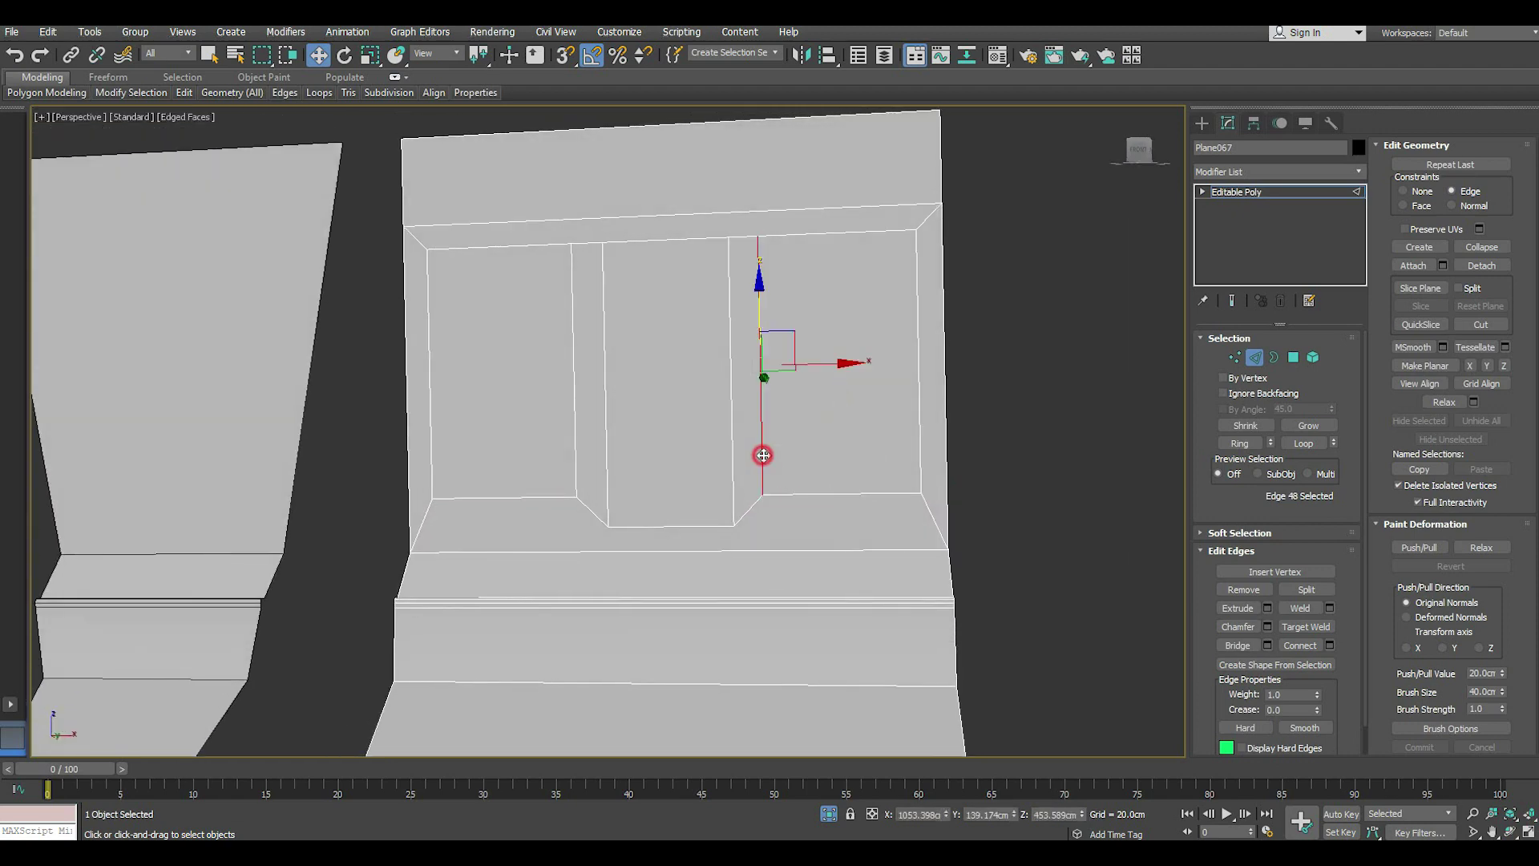
pyautogui.moveTo(849, 367); pyautogui.dragTo(834, 366)
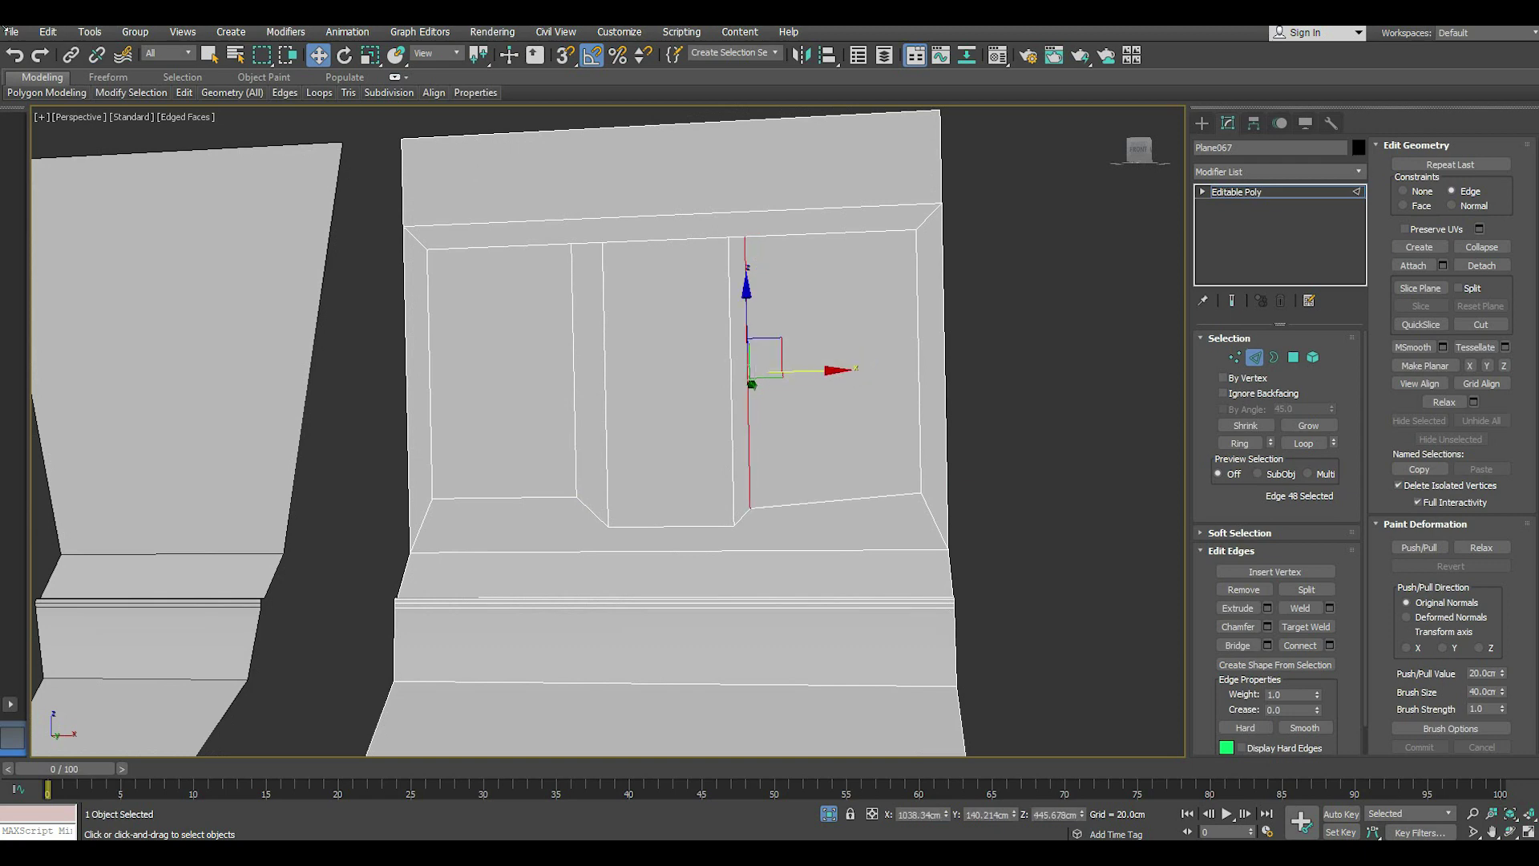
pyautogui.click(15, 55)
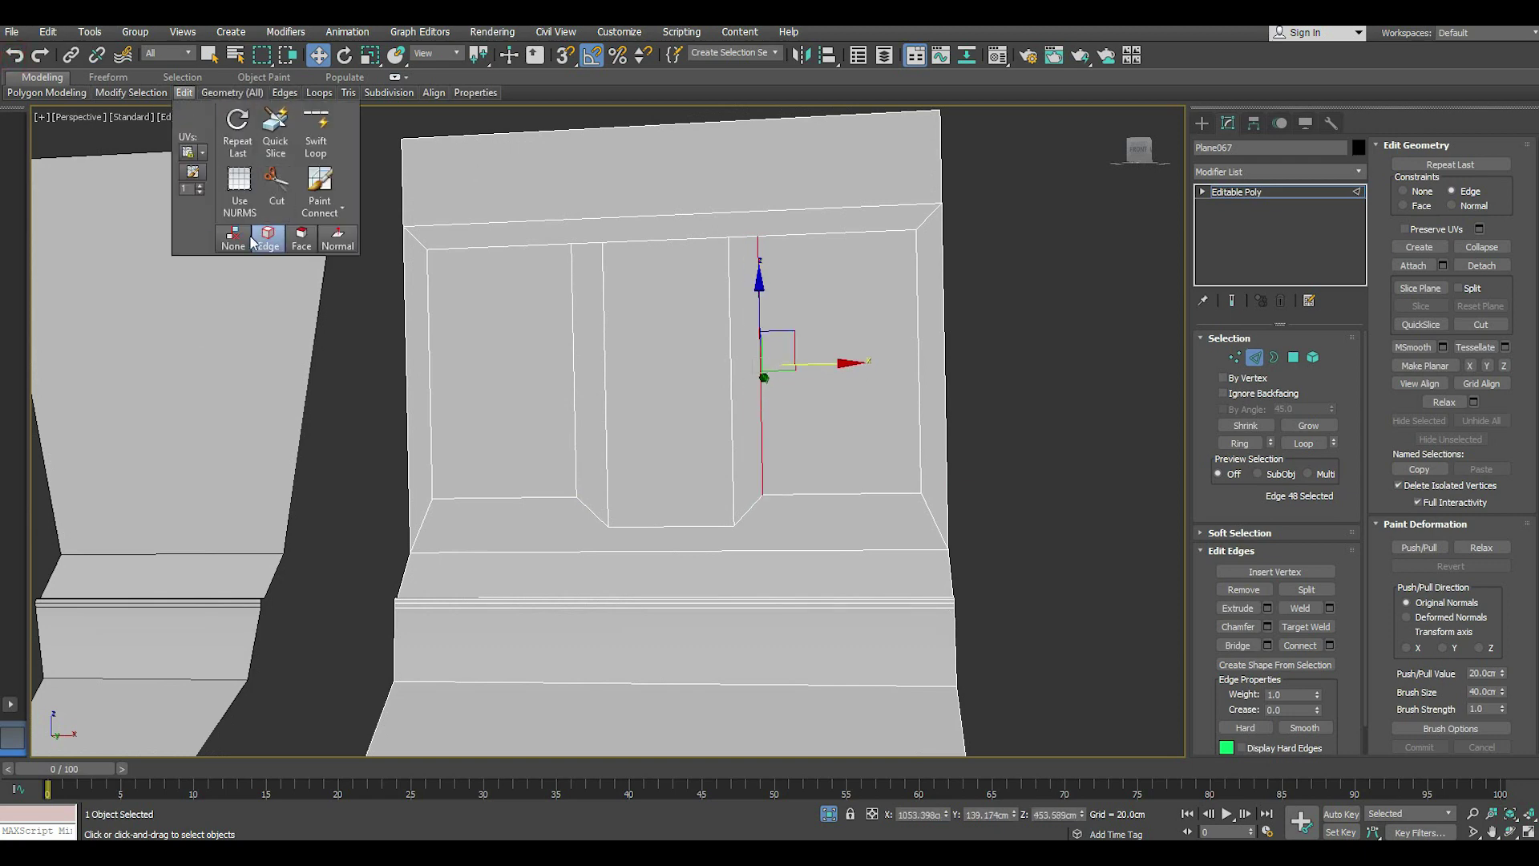
pyautogui.click(232, 238)
pyautogui.moveTo(830, 364); pyautogui.dragTo(816, 364)
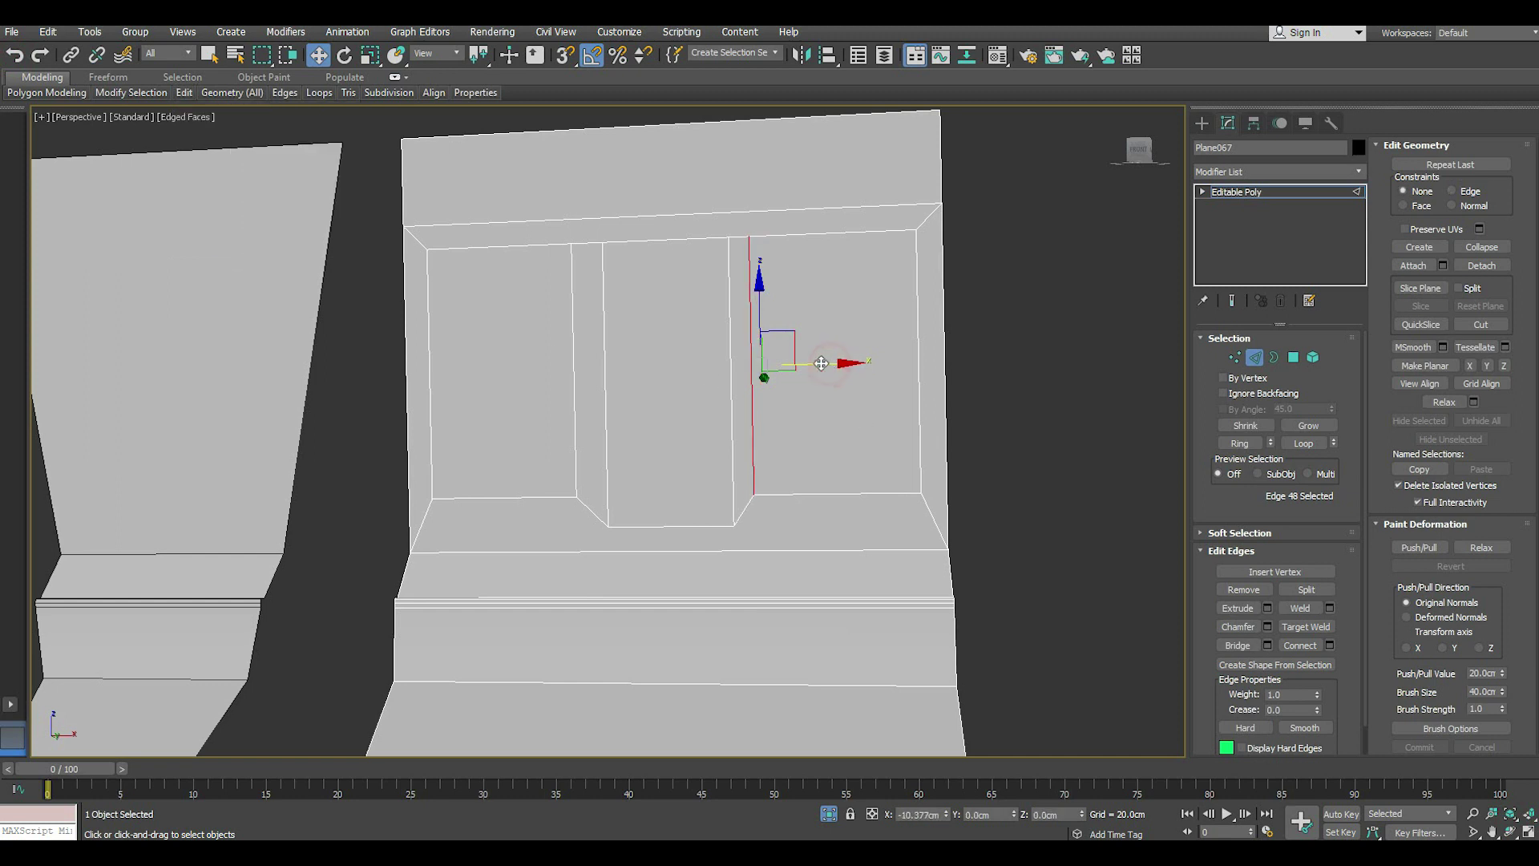
pyautogui.click(576, 399)
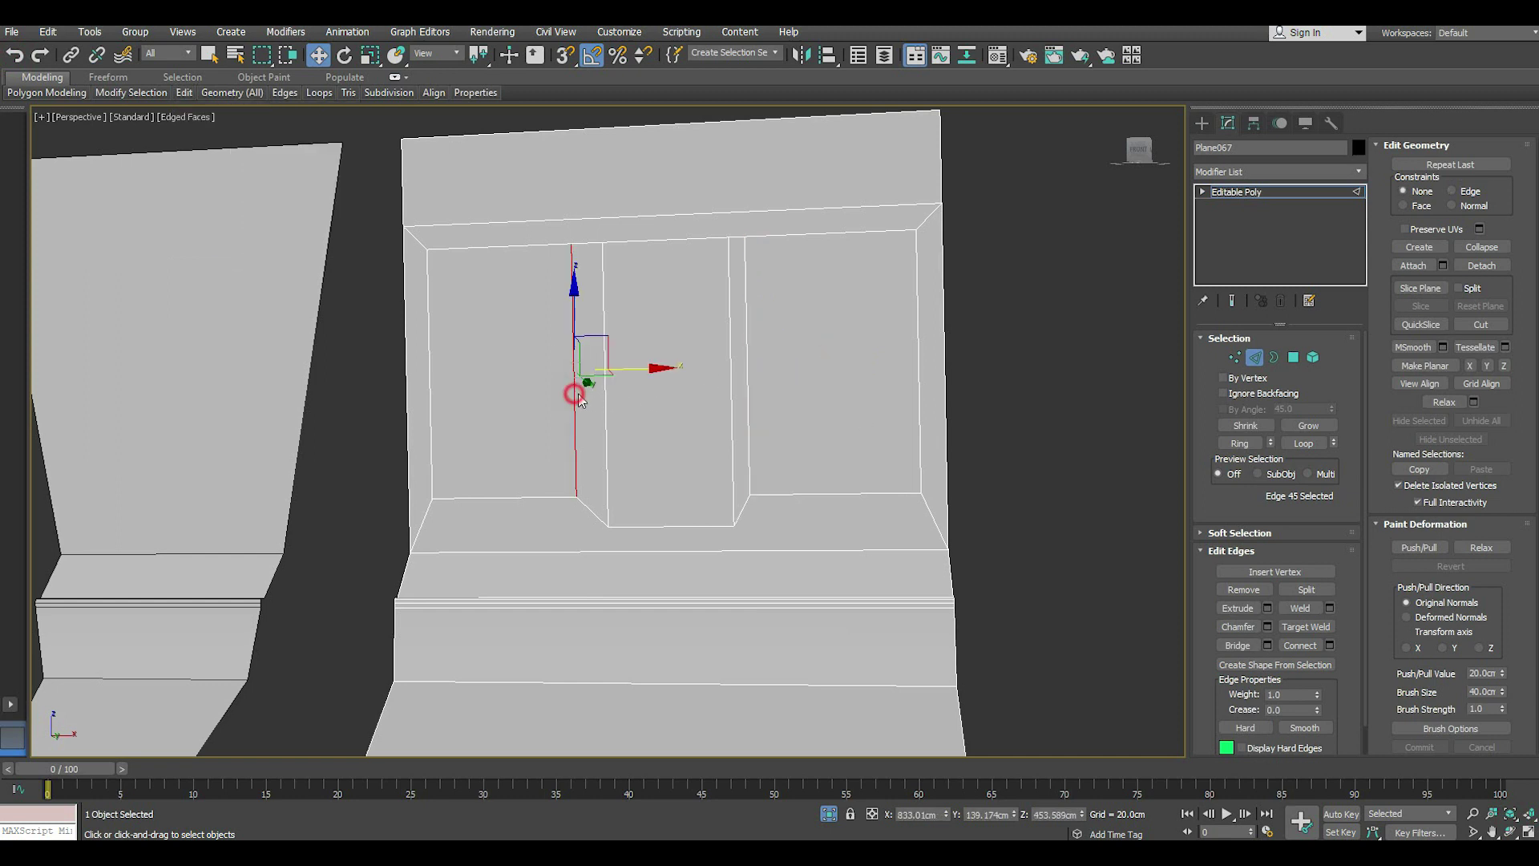
pyautogui.moveTo(649, 366); pyautogui.dragTo(660, 362)
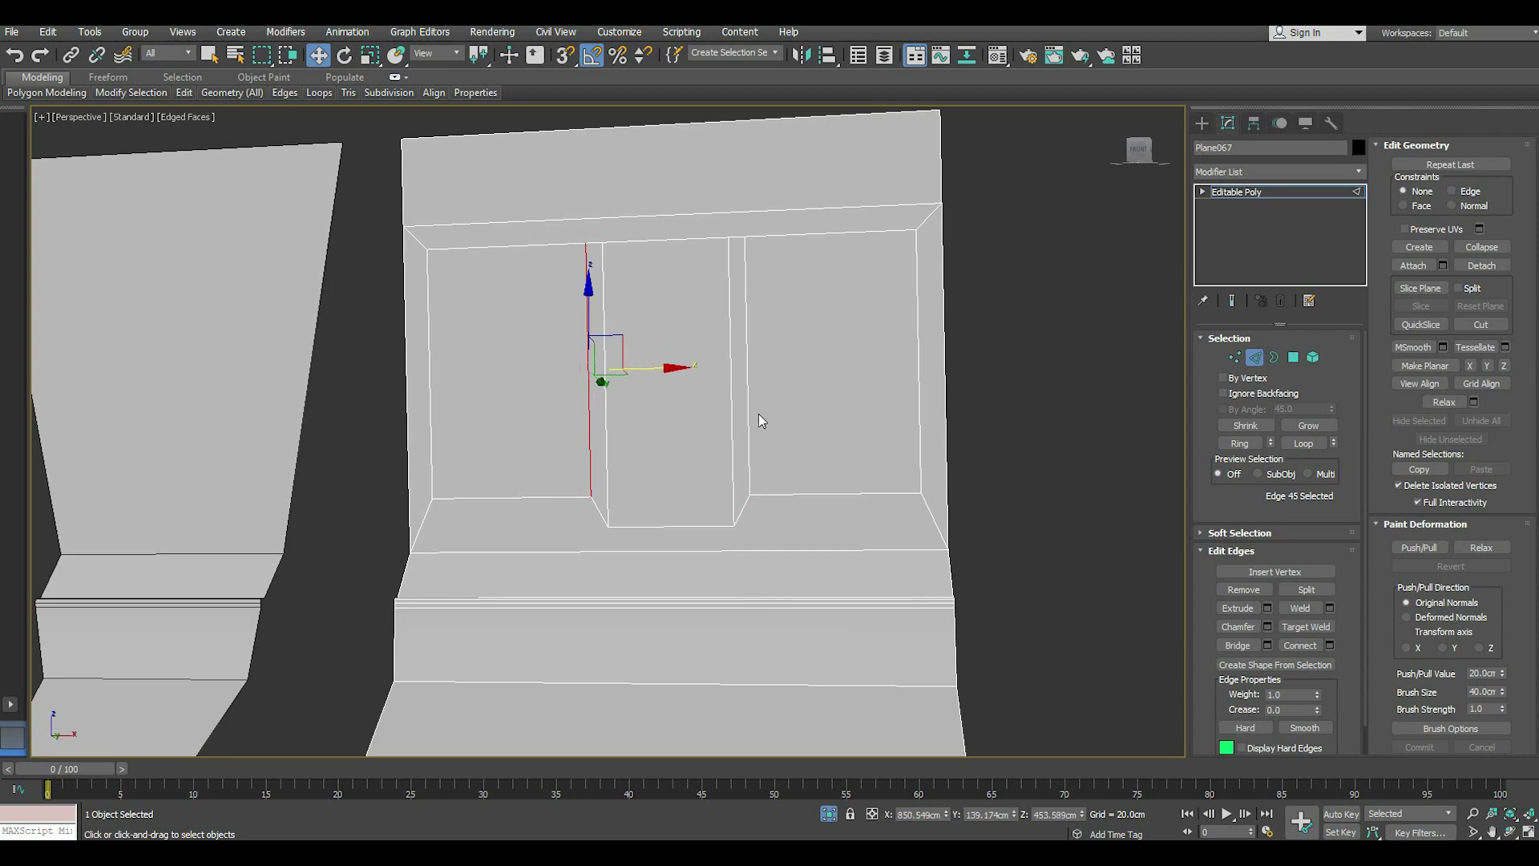
pyautogui.moveTo(758, 413)
pyautogui.keyDown('alt'); pyautogui.mouseDown(button='middle')
pyautogui.moveTo(830, 423)
pyautogui.moveTo(845, 444)
pyautogui.moveTo(758, 442)
pyautogui.mouseUp(button='middle'); pyautogui.keyUp('alt')
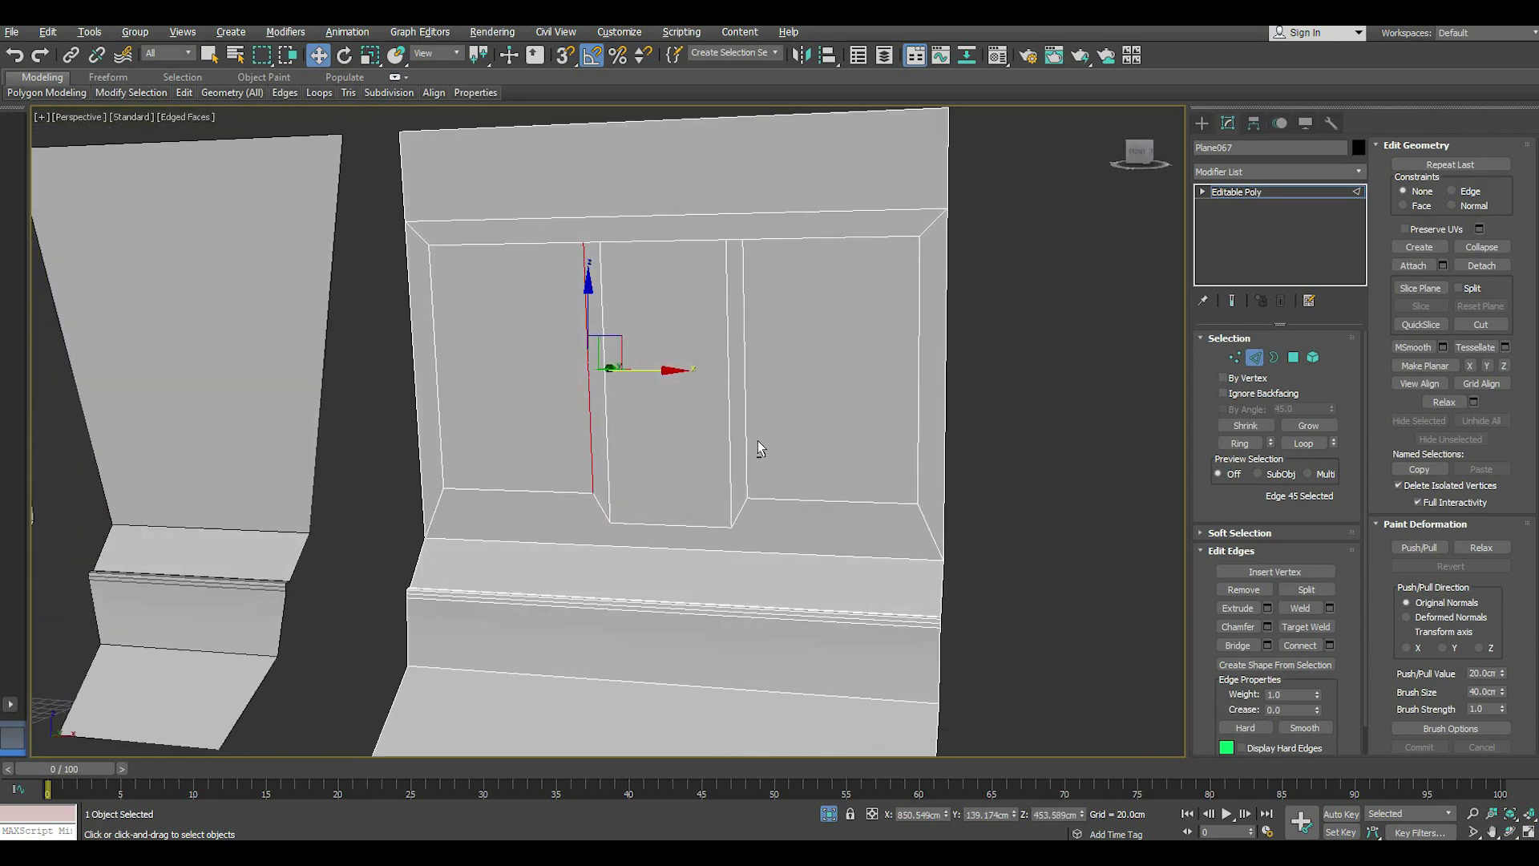
pyautogui.click(1293, 358)
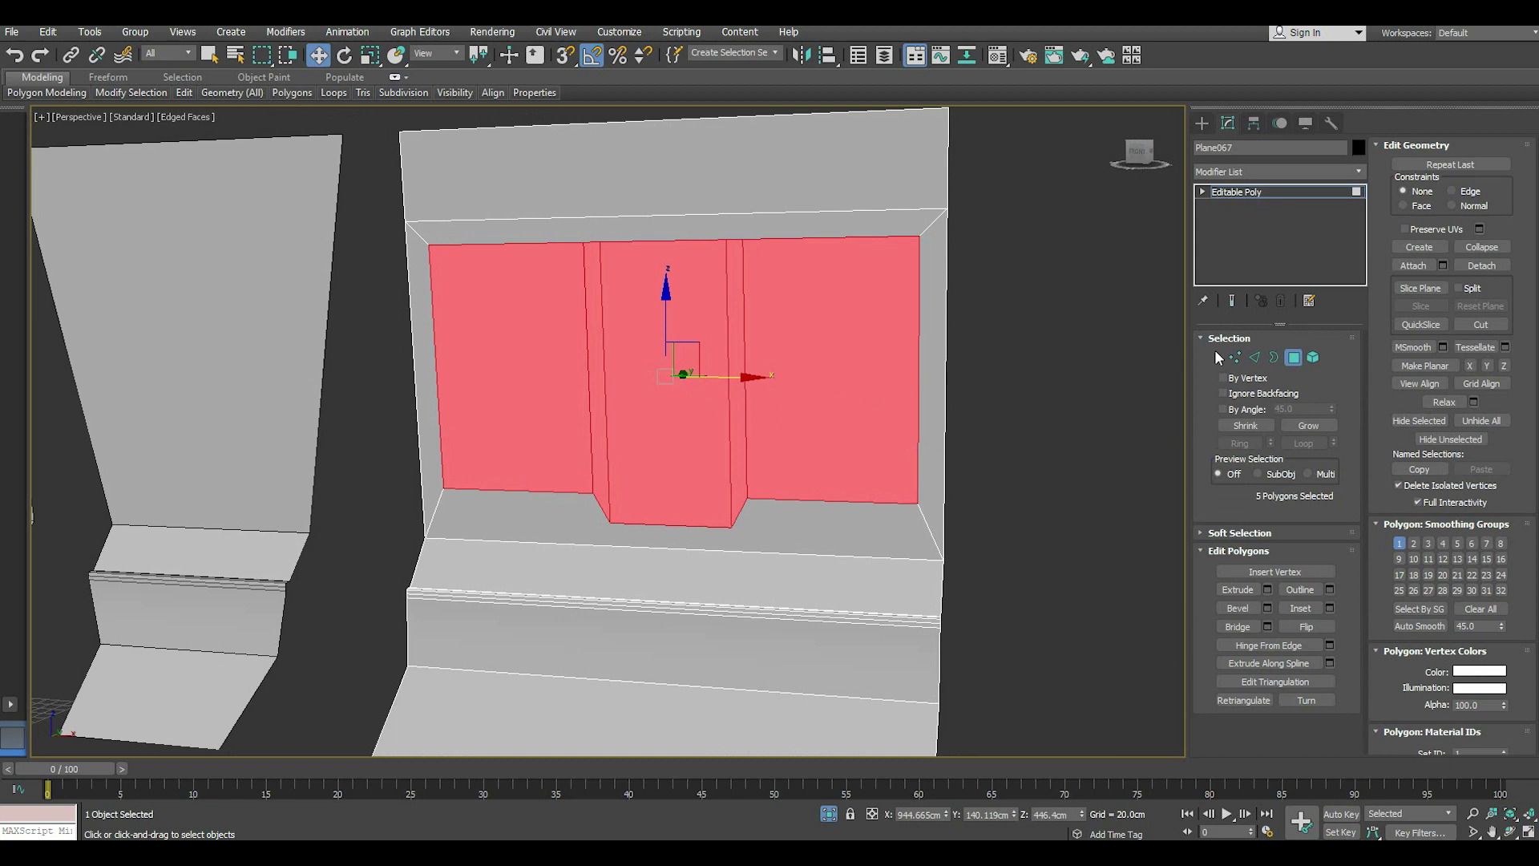
pyautogui.keyDown('alt'); pyautogui.moveTo(816, 416); pyautogui.dragTo(804, 421, button='middle'); pyautogui.keyUp('alt')
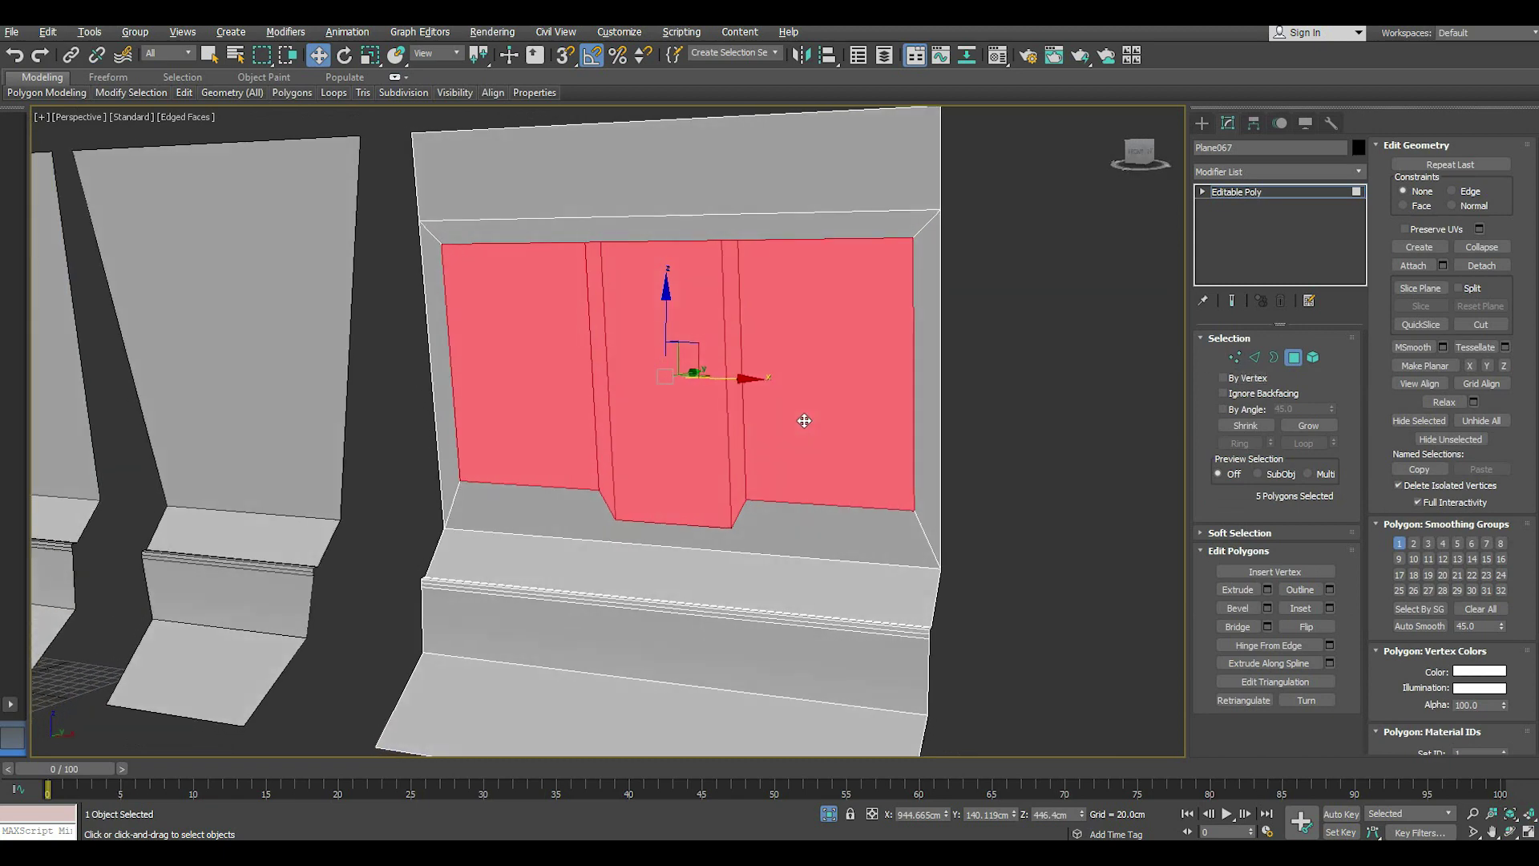
# - Target Weld the doubled top vertex onto its neighbour
pyautogui.click(1235, 357)
pyautogui.rightClick(680, 291)
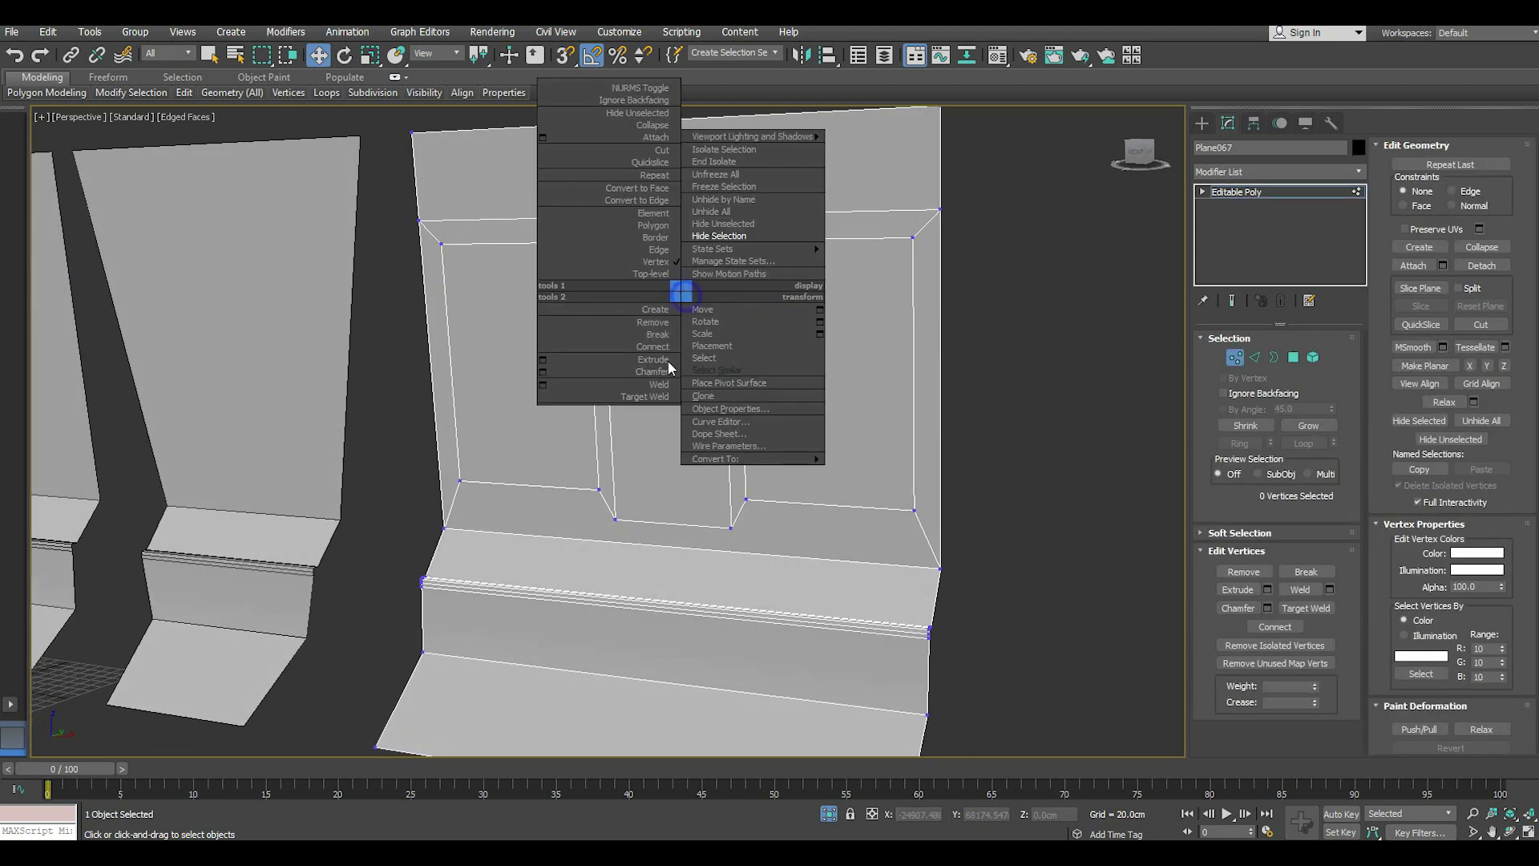
pyautogui.click(647, 396)
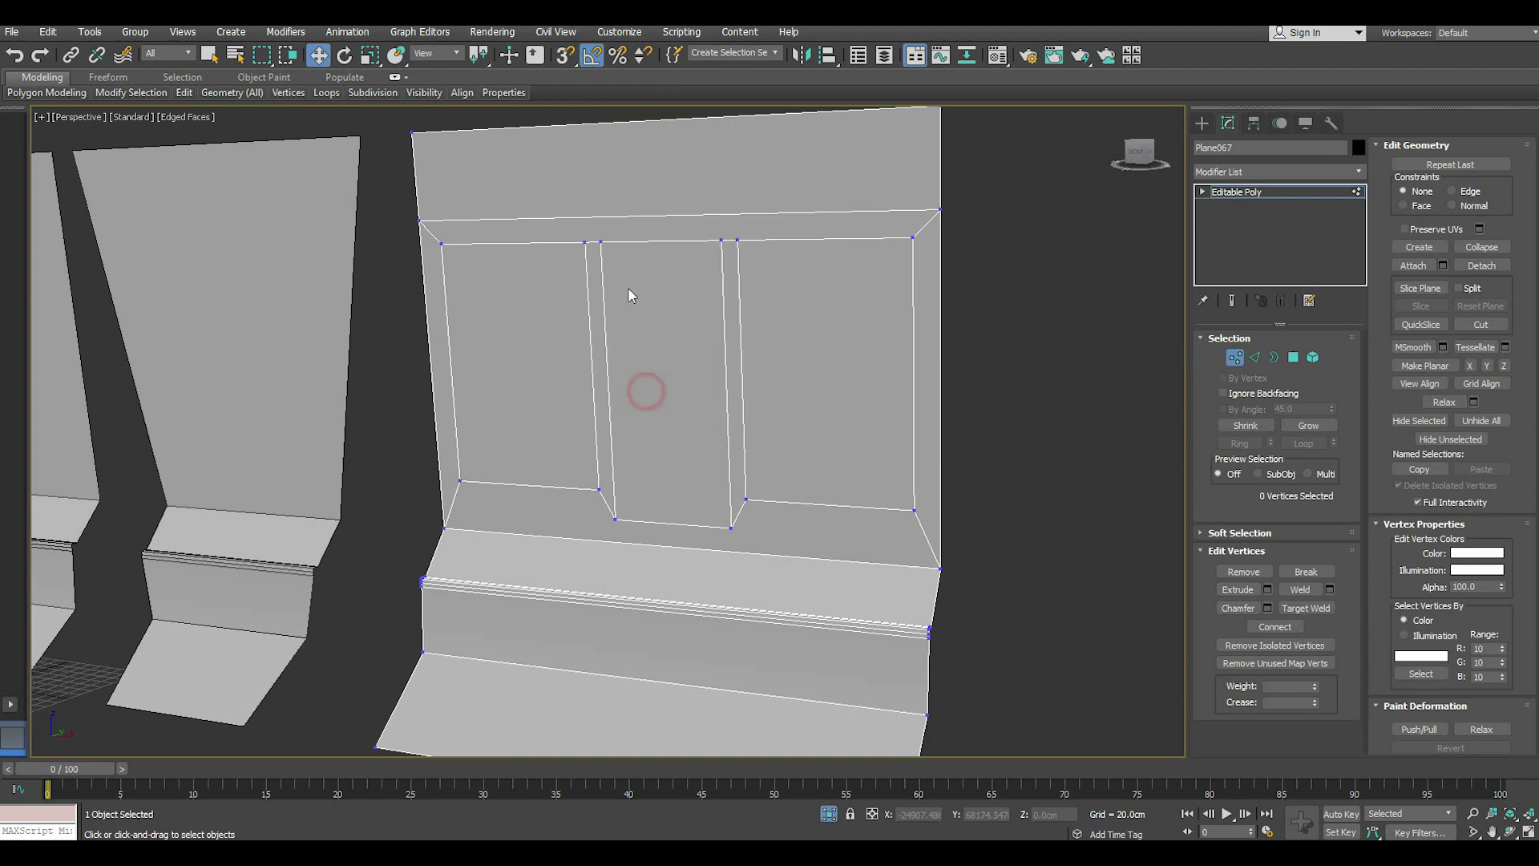
pyautogui.click(603, 245)
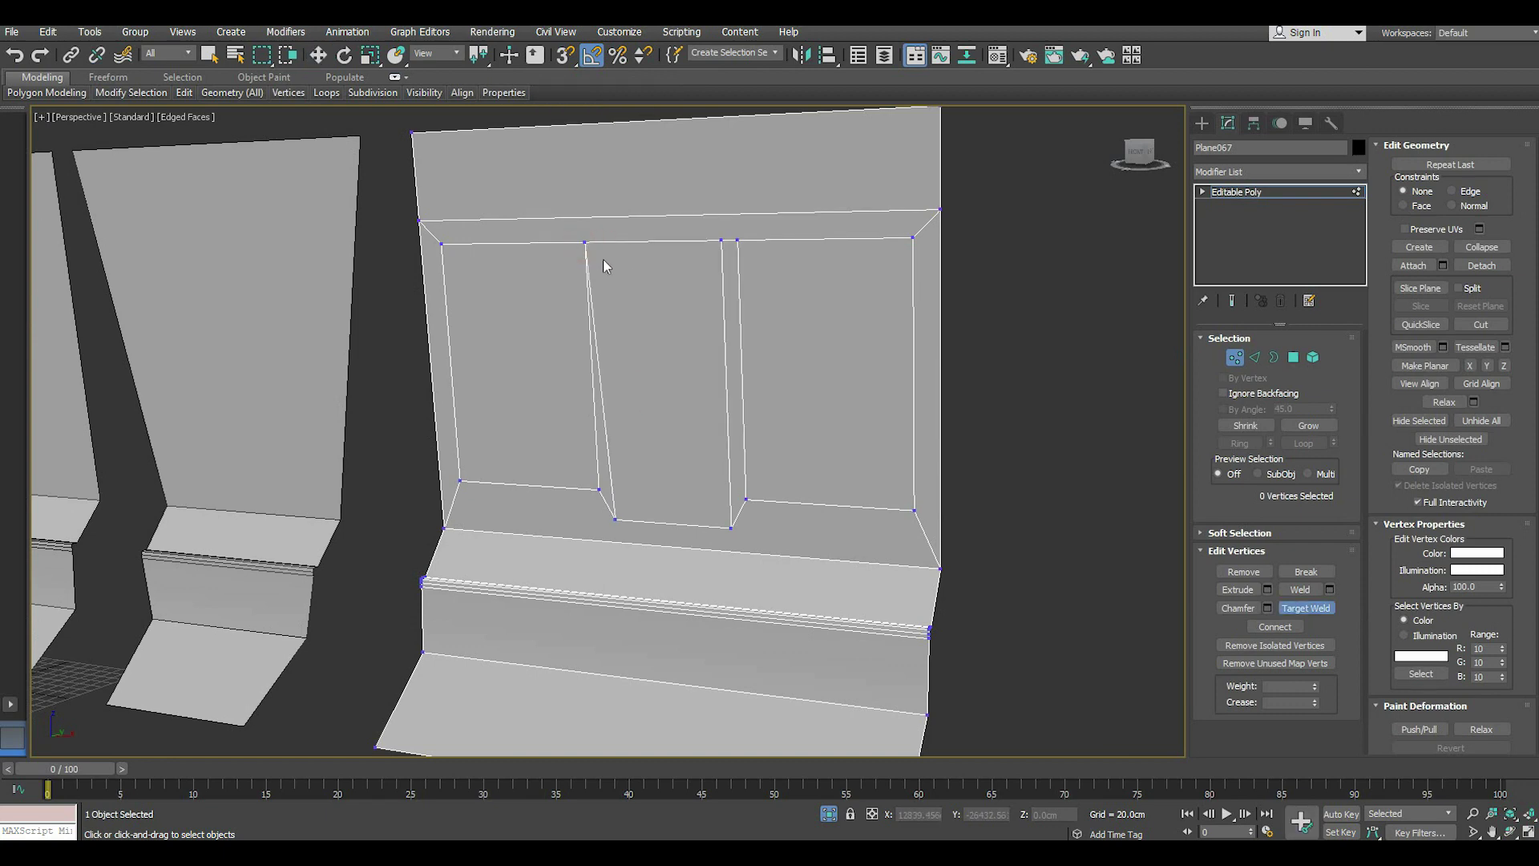
pyautogui.click(721, 240)
pyautogui.press('w')
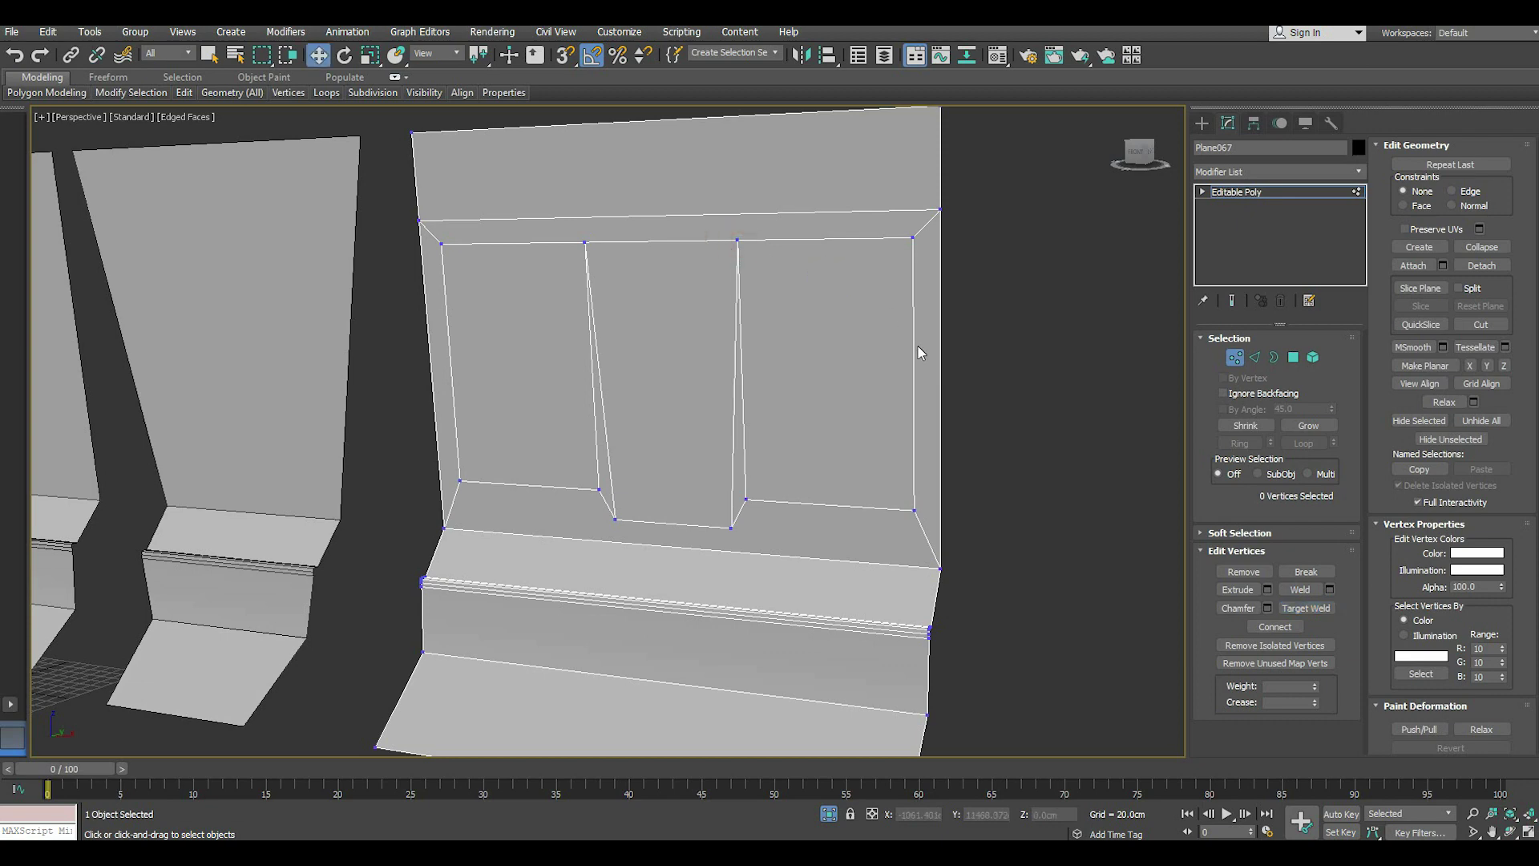
pyautogui.click(1296, 358)
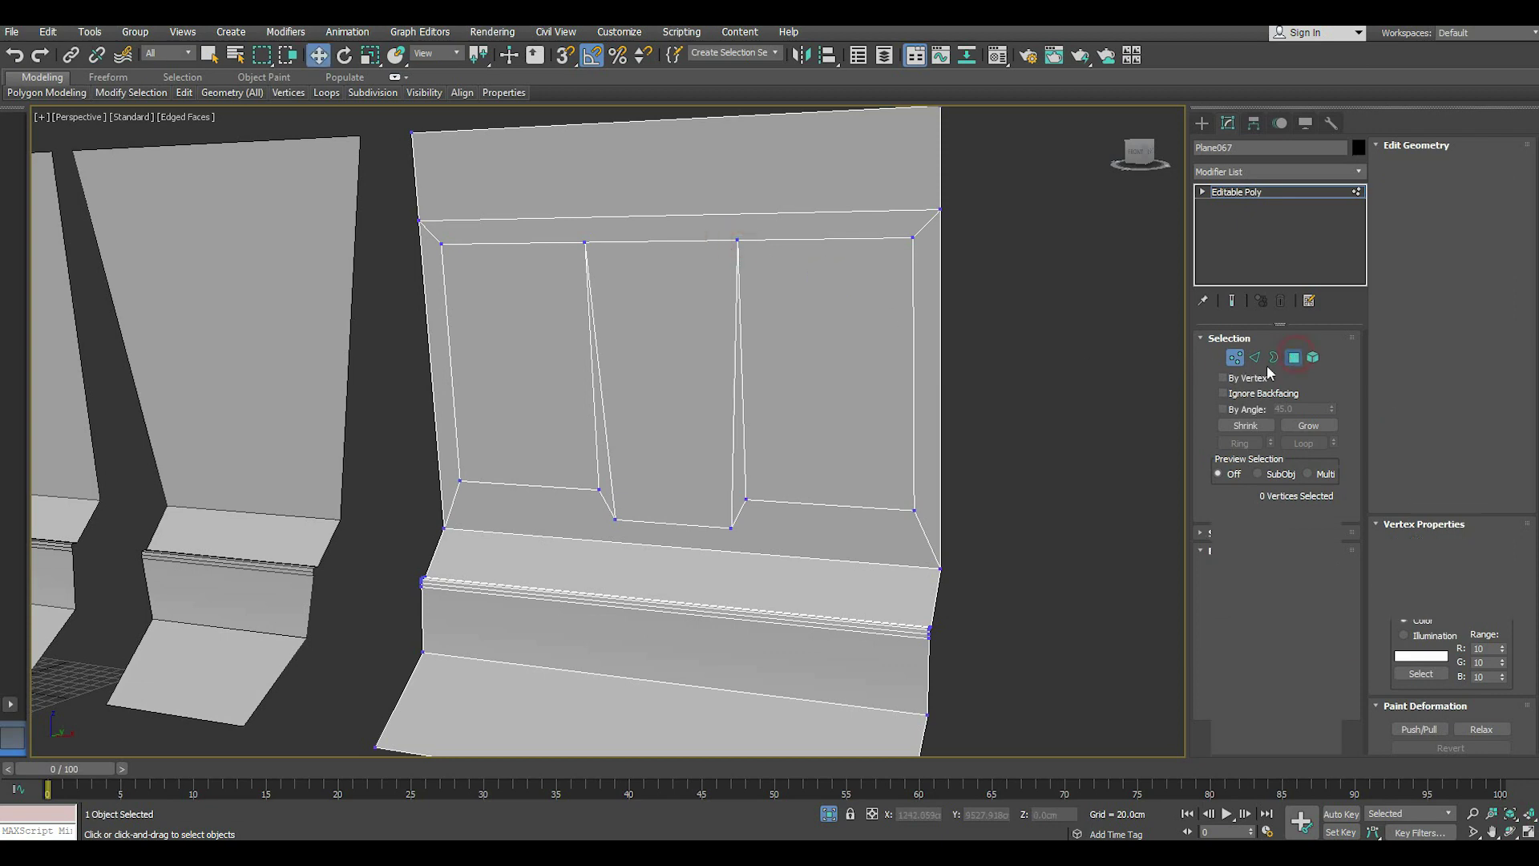
# - Extrude the five inset panel faces inward by about -9 cm
pyautogui.click(1267, 590)
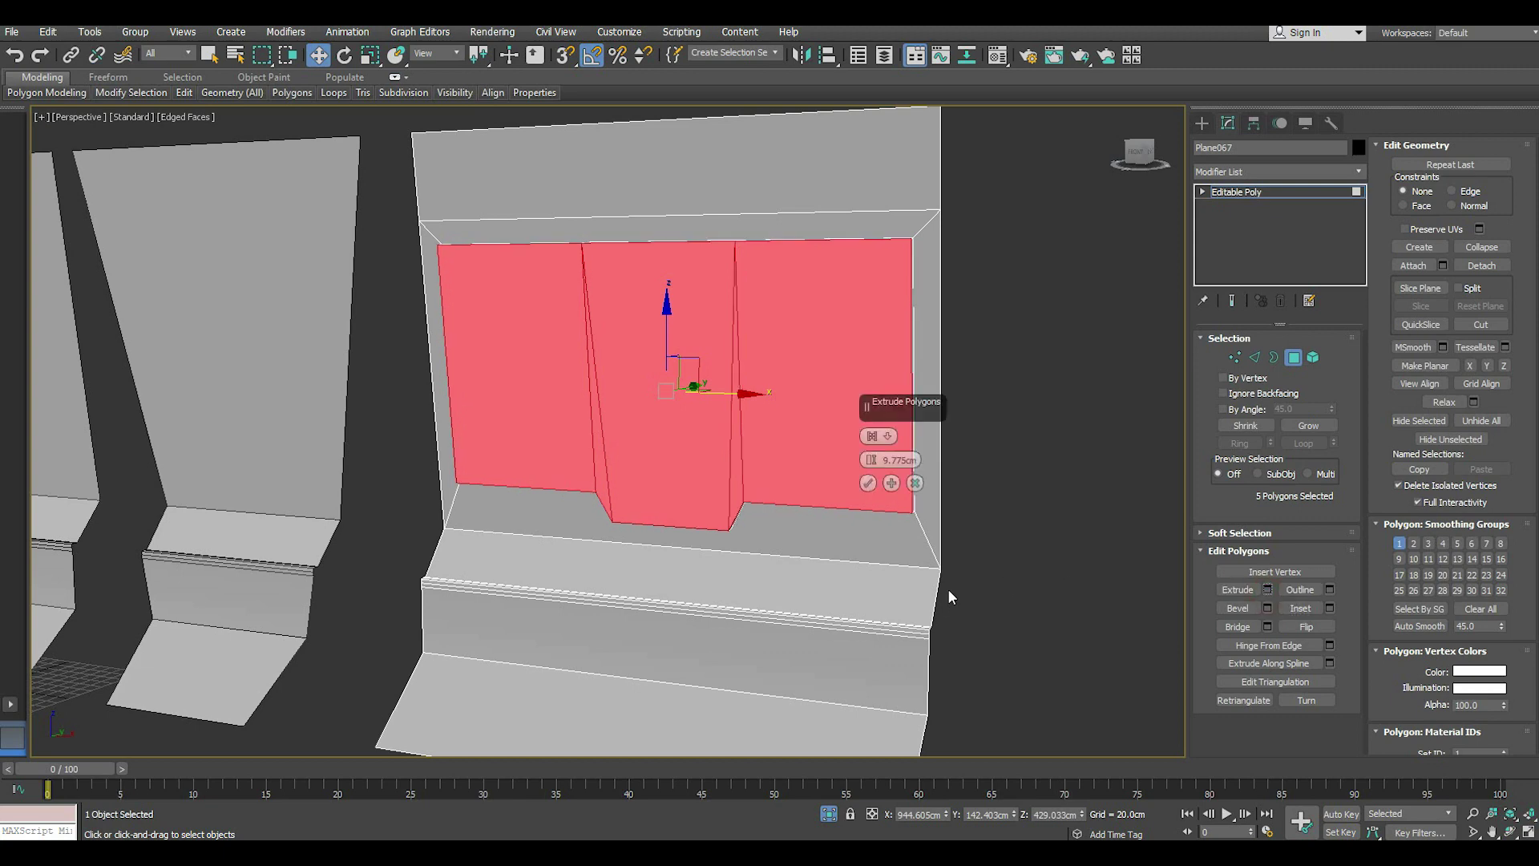
pyautogui.keyDown('alt'); pyautogui.moveTo(948, 588); pyautogui.dragTo(894, 601, button='middle'); pyautogui.keyUp('alt')
pyautogui.moveTo(872, 459); pyautogui.dragTo(872, 489)
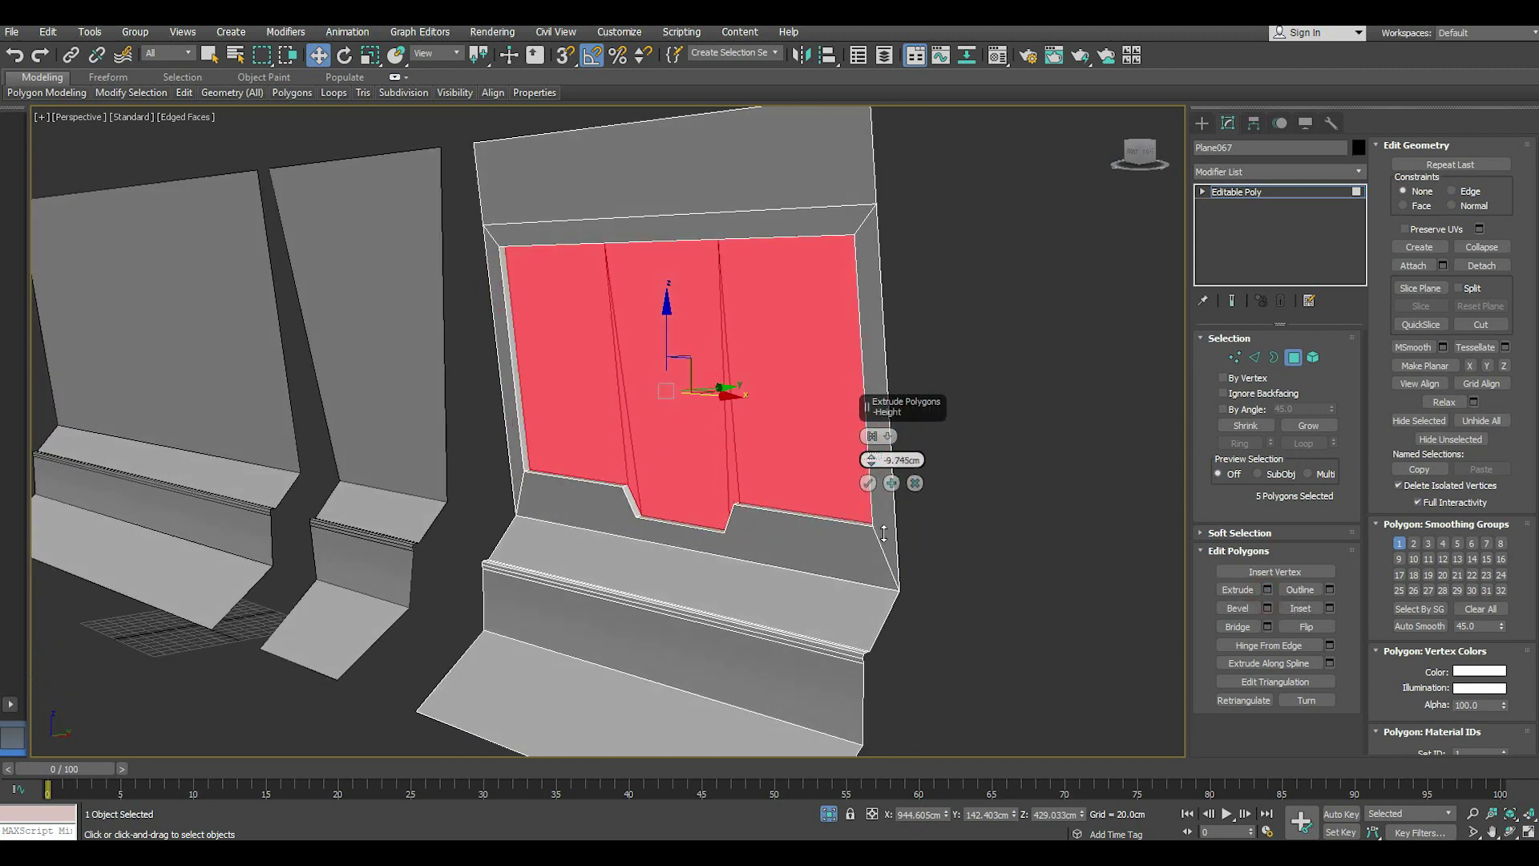
pyautogui.scroll(2, 641, 481)
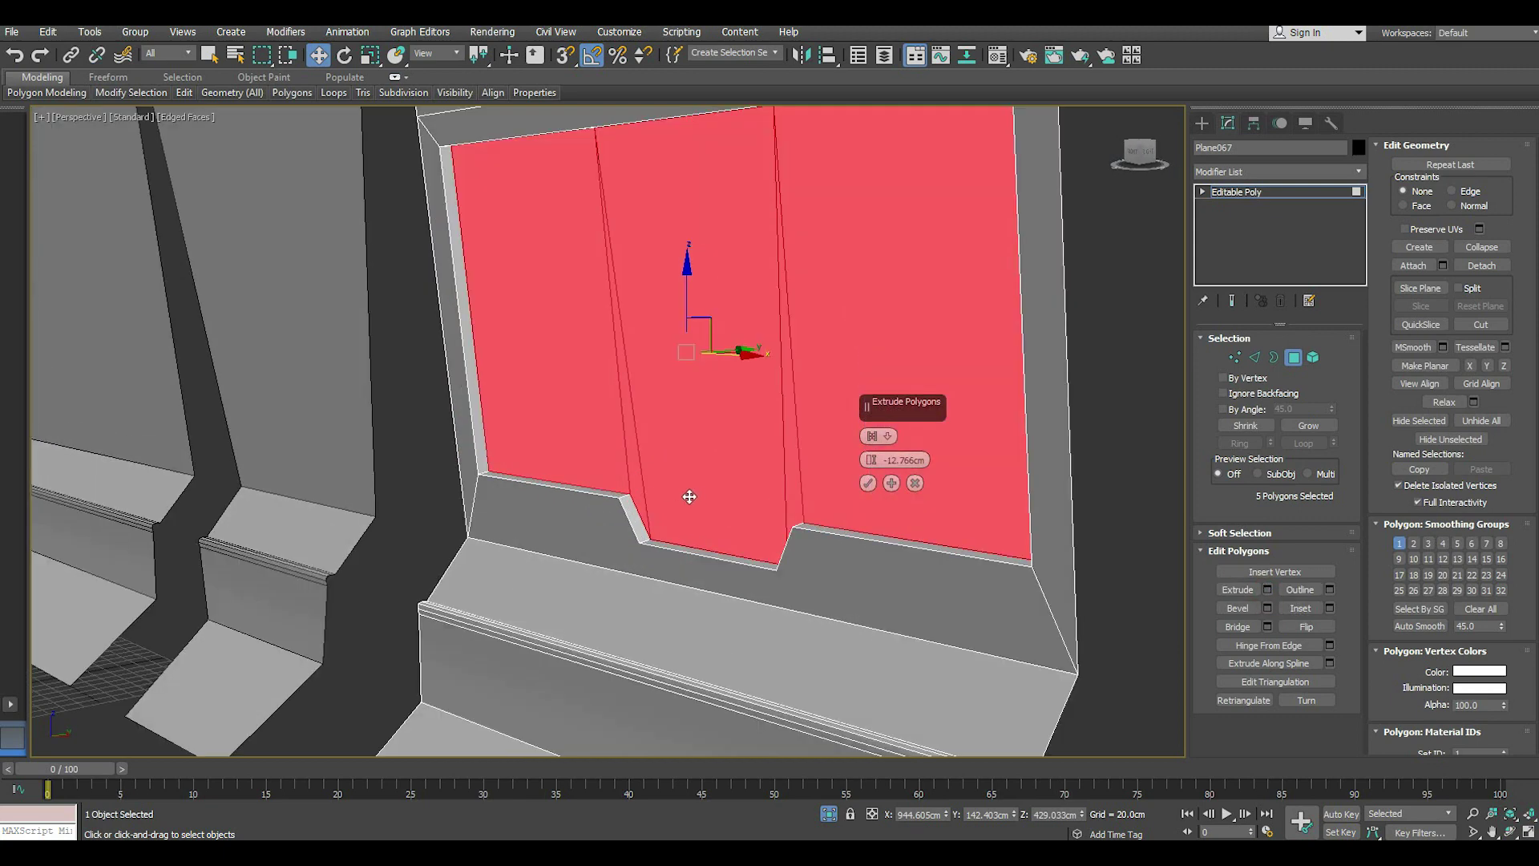
pyautogui.moveTo(687, 498)
pyautogui.keyDown('alt'); pyautogui.mouseDown(button='middle')
pyautogui.moveTo(652, 543)
pyautogui.moveTo(670, 556)
pyautogui.moveTo(653, 560)
pyautogui.mouseUp(button='middle'); pyautogui.keyUp('alt')
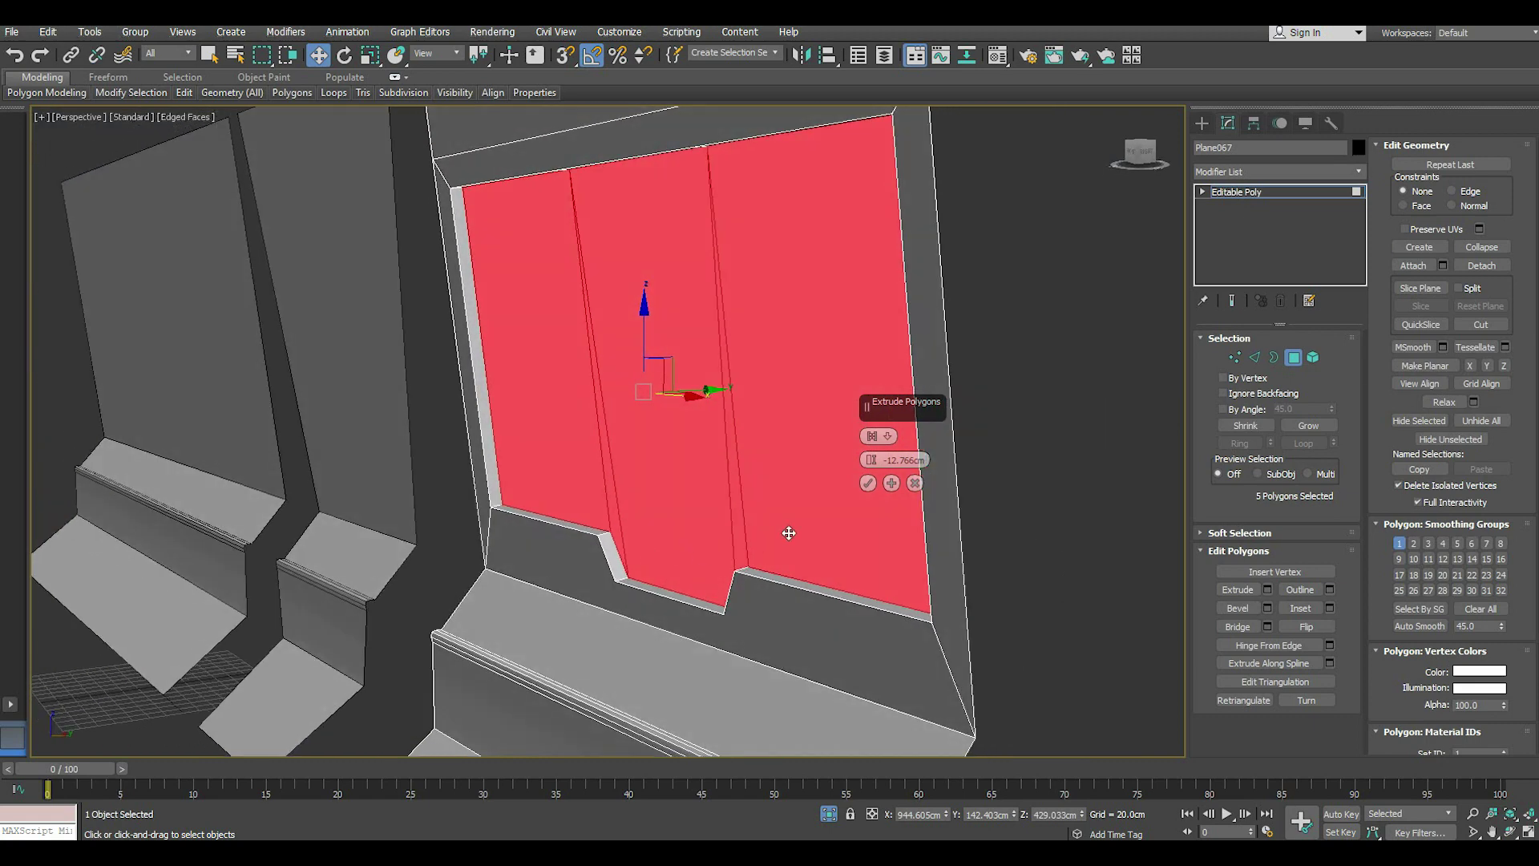
pyautogui.keyDown('alt'); pyautogui.moveTo(805, 544); pyautogui.dragTo(765, 500, button='middle'); pyautogui.keyUp('alt')
pyautogui.scroll(2, 751, 490)
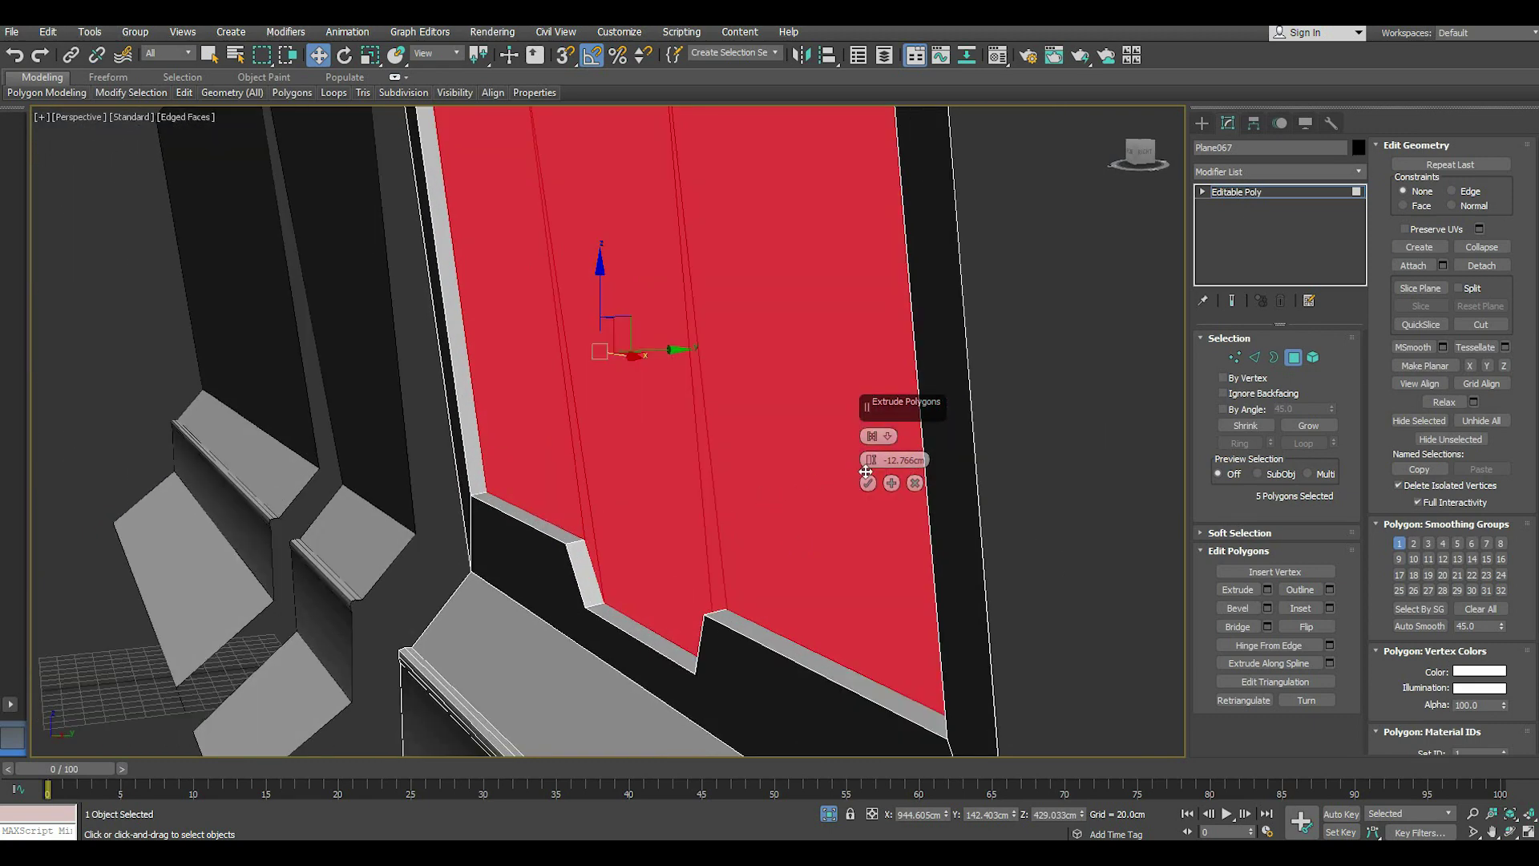
pyautogui.moveTo(871, 463); pyautogui.dragTo(867, 451)
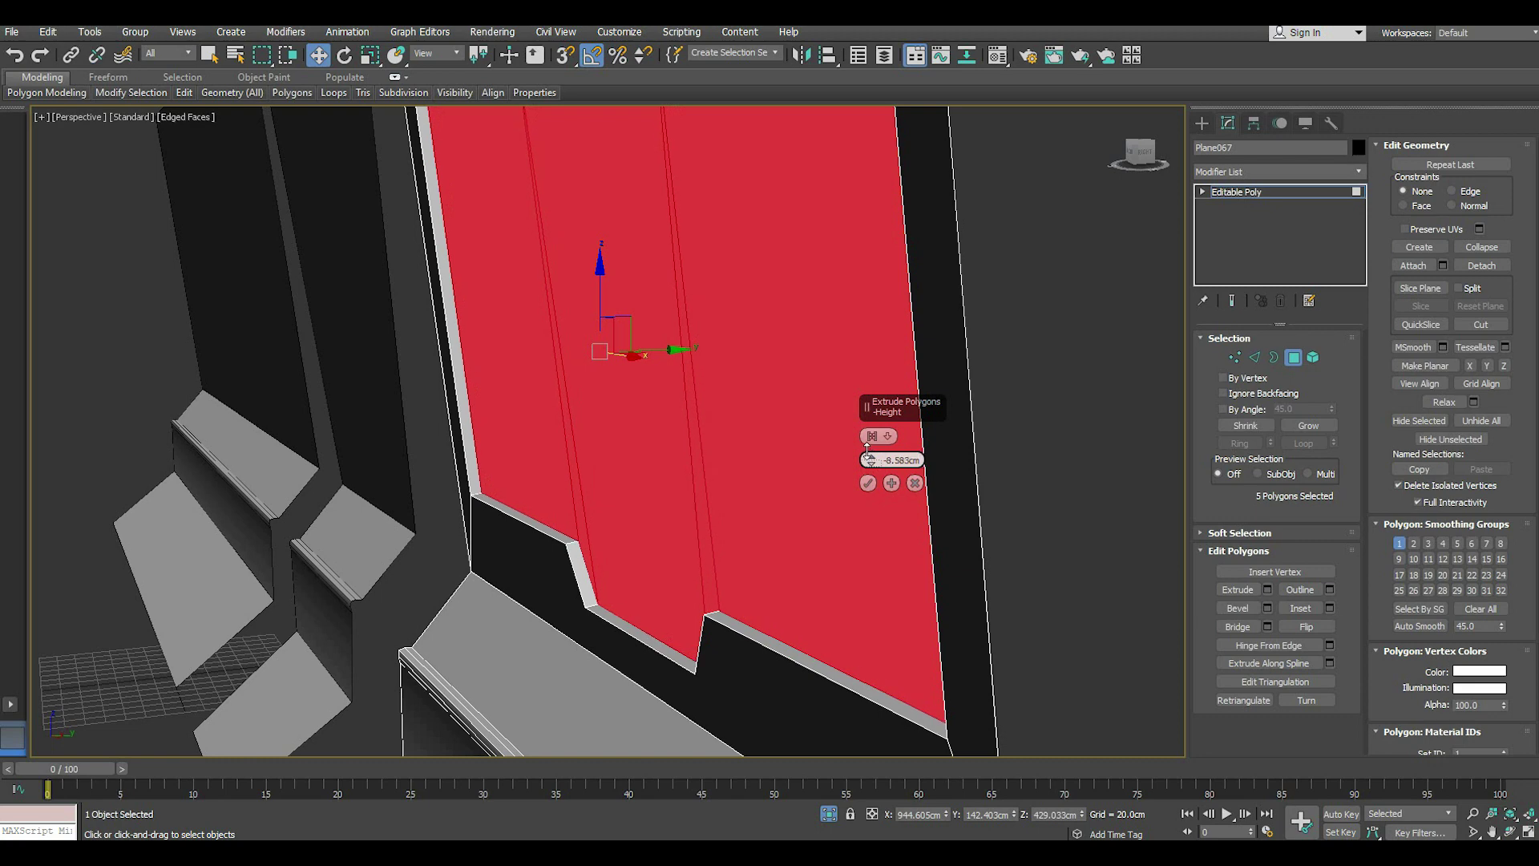
pyautogui.click(868, 482)
pyautogui.moveTo(798, 478)
pyautogui.keyDown('alt'); pyautogui.mouseDown(button='middle')
pyautogui.moveTo(743, 458)
pyautogui.moveTo(839, 408)
pyautogui.mouseUp(button='middle'); pyautogui.keyUp('alt')
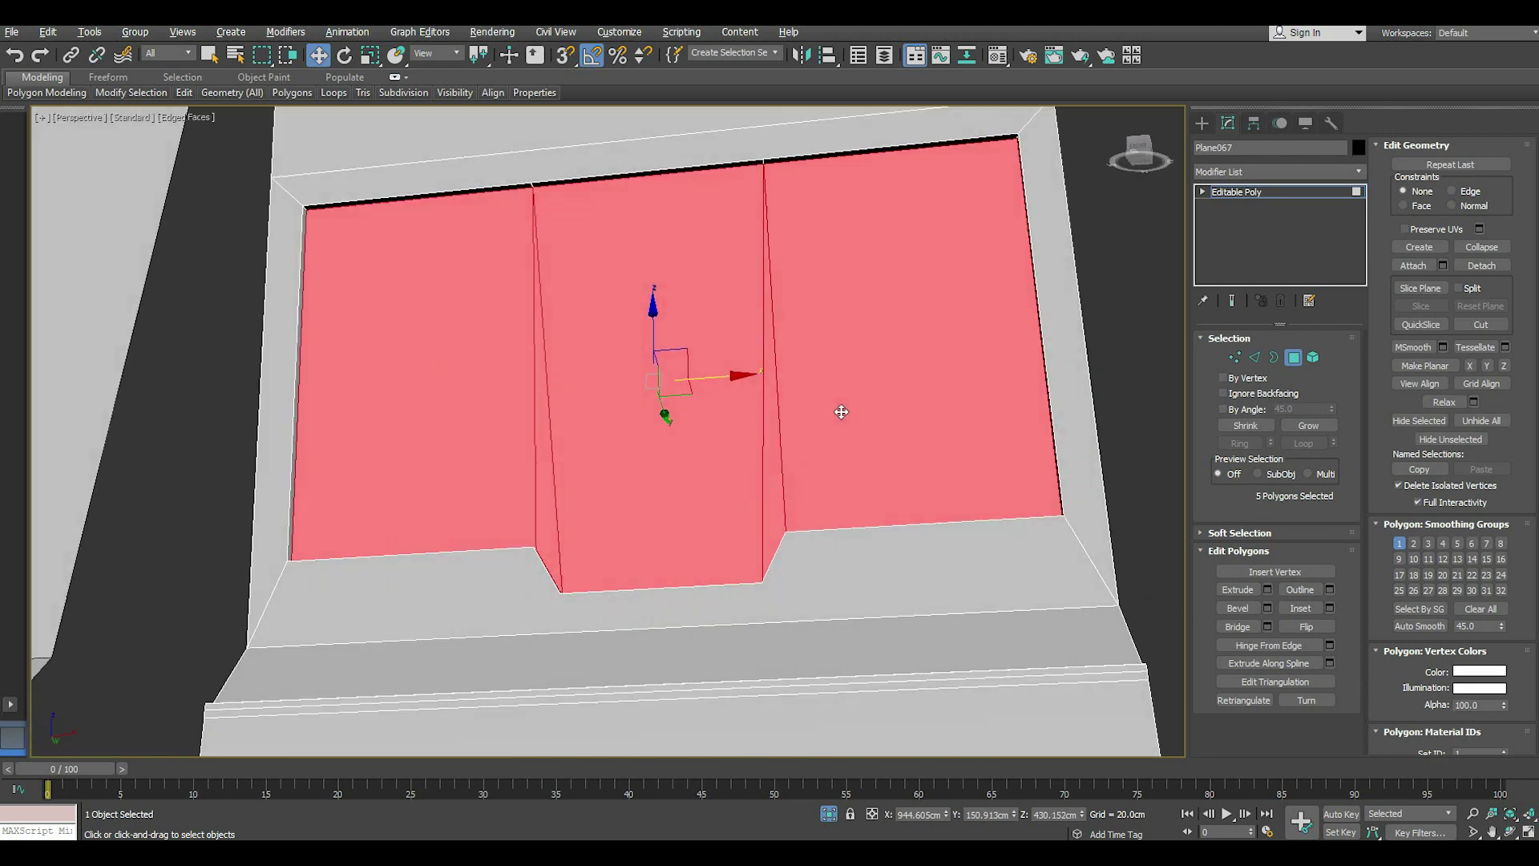
# - Return to object level and inspect the recessed panel from around the wall
pyautogui.click(1256, 196)
pyautogui.moveTo(783, 343)
pyautogui.keyDown('alt'); pyautogui.mouseDown(button='middle')
pyautogui.moveTo(903, 447)
pyautogui.moveTo(874, 453)
pyautogui.mouseUp(button='middle'); pyautogui.keyUp('alt')
pyautogui.moveTo(848, 448)
pyautogui.keyDown('alt'); pyautogui.mouseDown(button='middle')
pyautogui.moveTo(739, 447)
pyautogui.moveTo(684, 508)
pyautogui.moveTo(724, 504)
pyautogui.moveTo(642, 445)
pyautogui.mouseUp(button='middle'); pyautogui.keyUp('alt')
pyautogui.scroll(3, 735, 435)
pyautogui.scroll(-4, 598, 416)
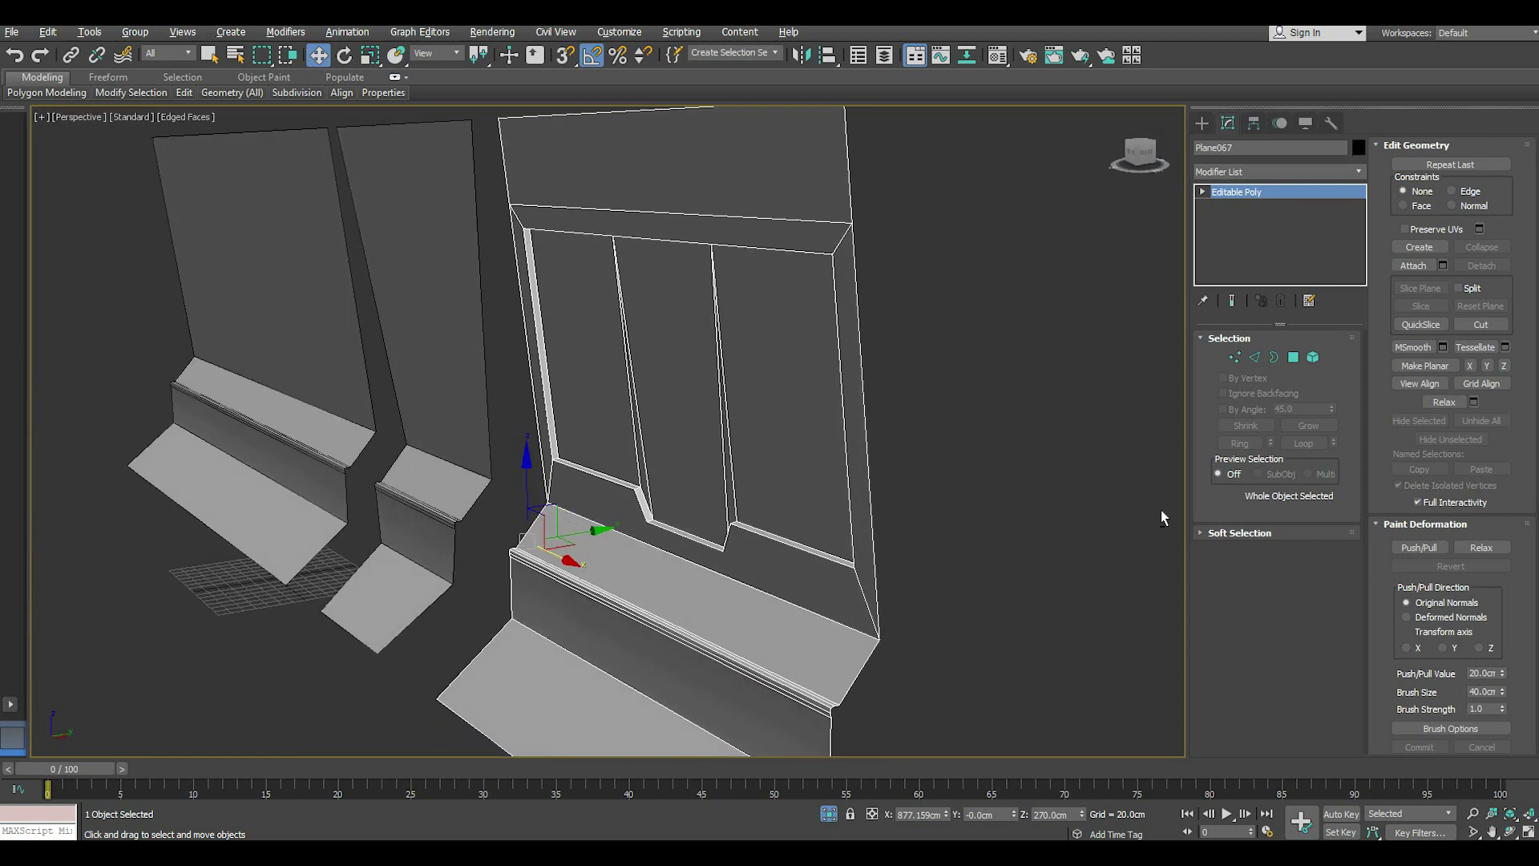
# - Connect the right sill corner vertex to the outer corner vertex with a new edge
pyautogui.click(1254, 358)
pyautogui.click(629, 365)
pyautogui.scroll(5, 703, 537)
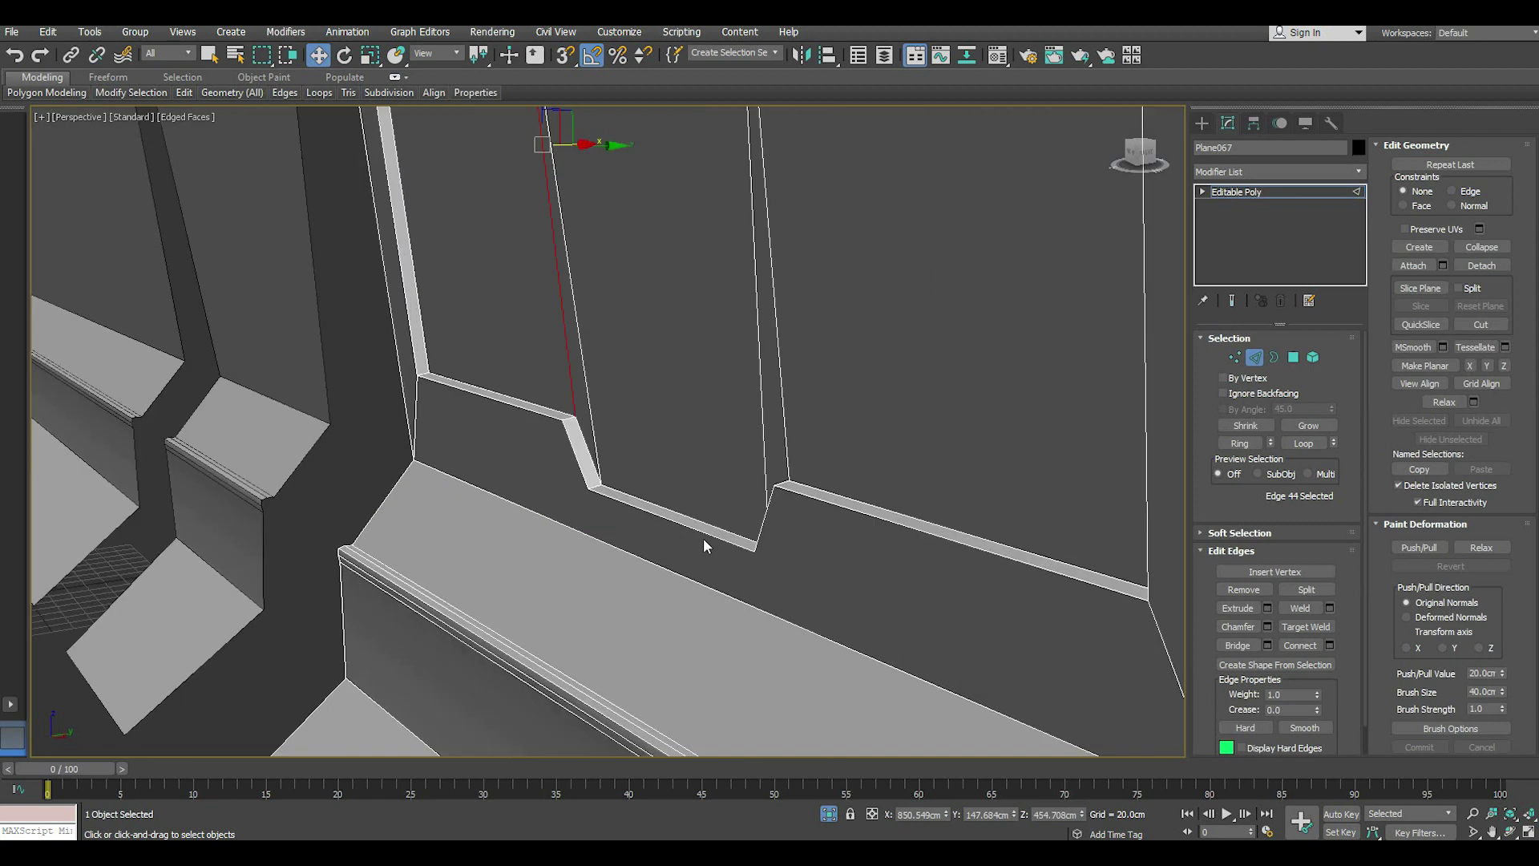
pyautogui.click(701, 535)
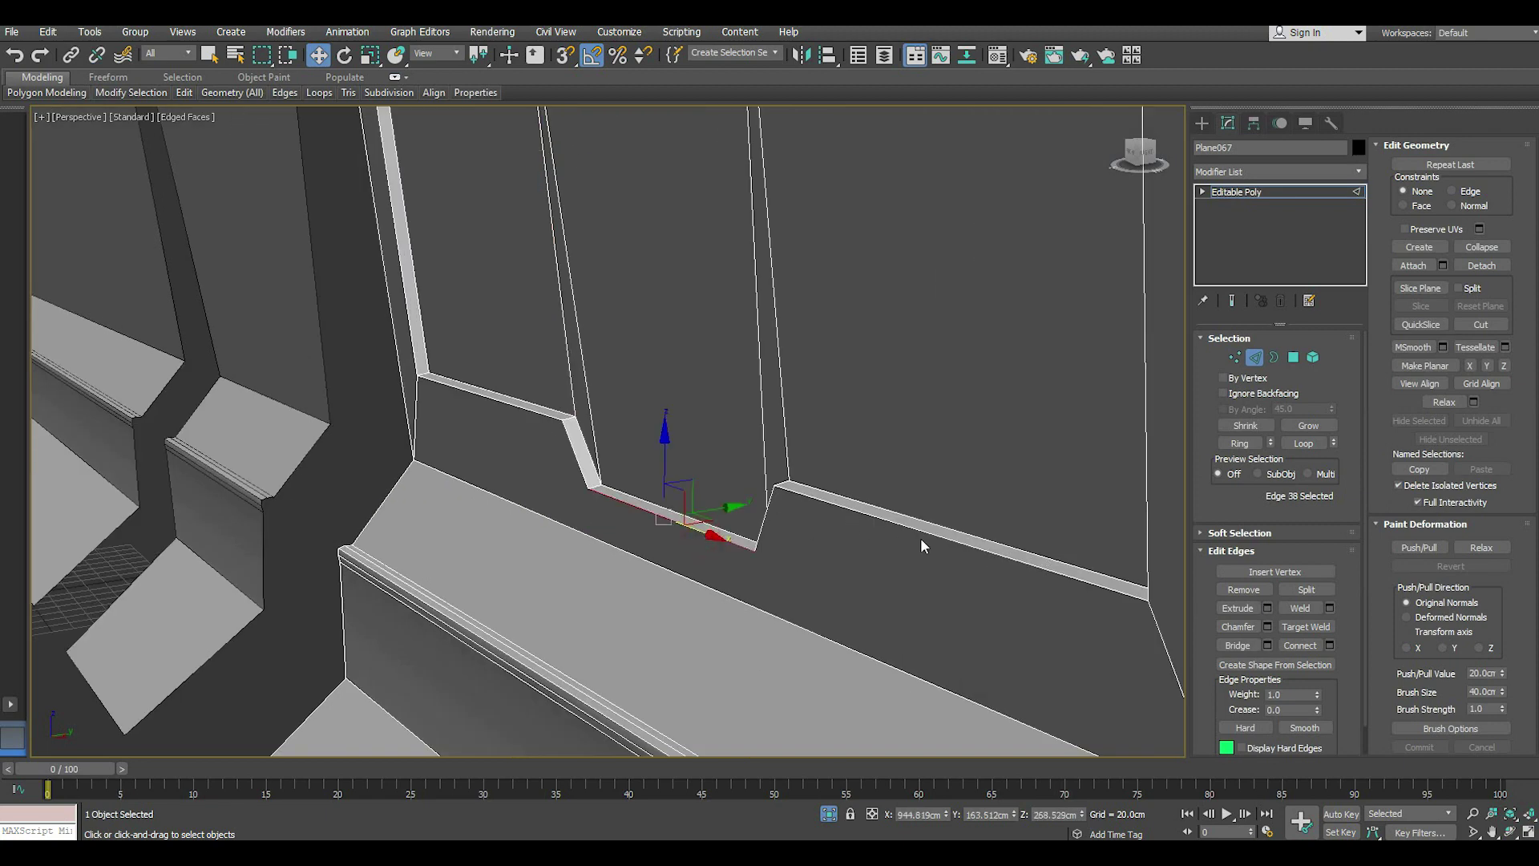
pyautogui.click(1236, 357)
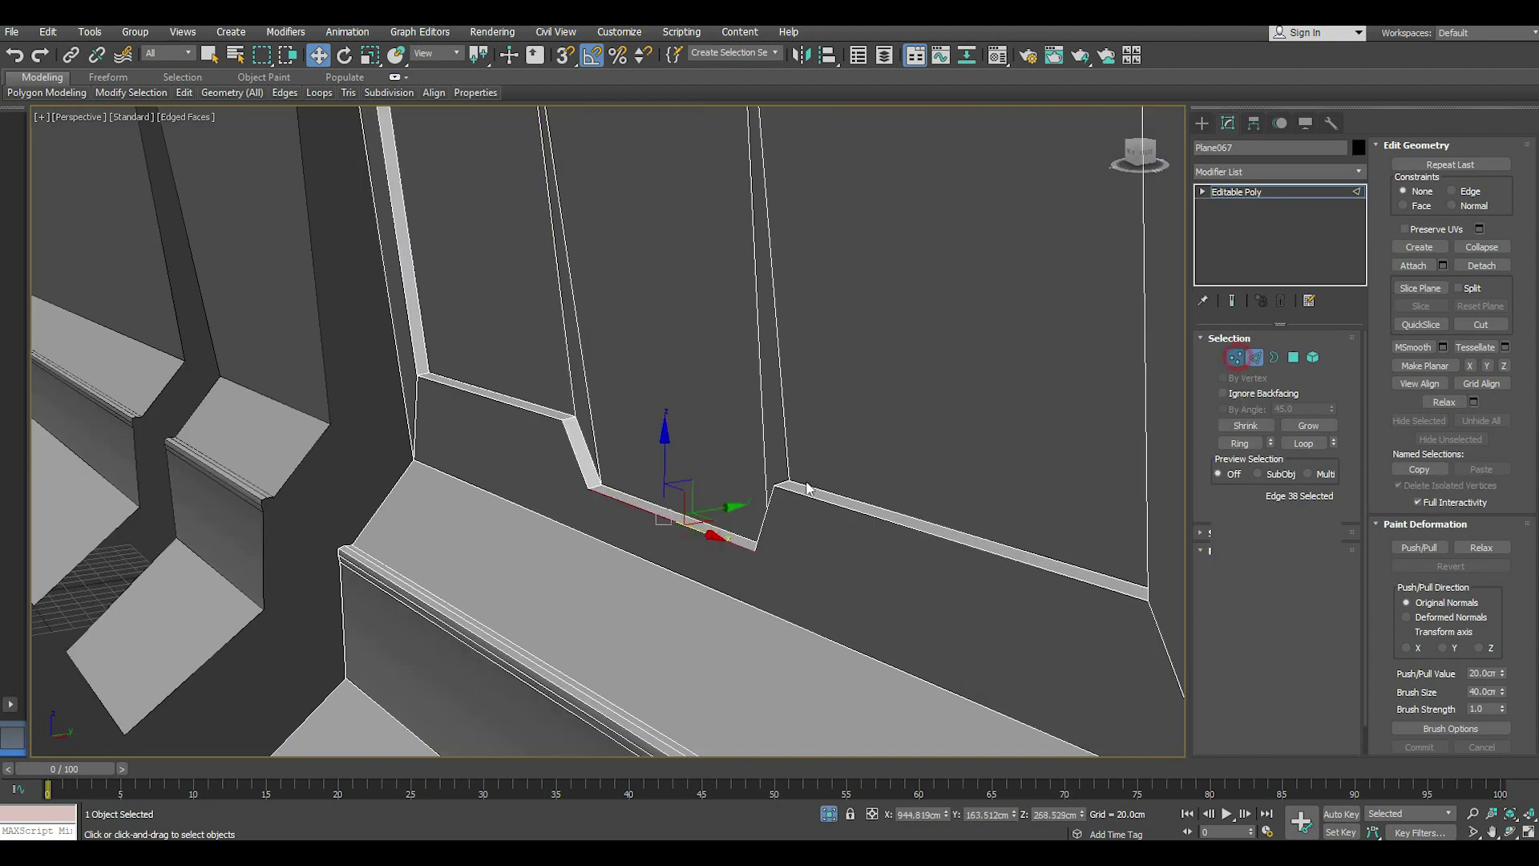
pyautogui.click(757, 551)
pyautogui.press('z')
pyautogui.keyDown('ctrl'); pyautogui.click(1058, 646); pyautogui.keyUp('ctrl')
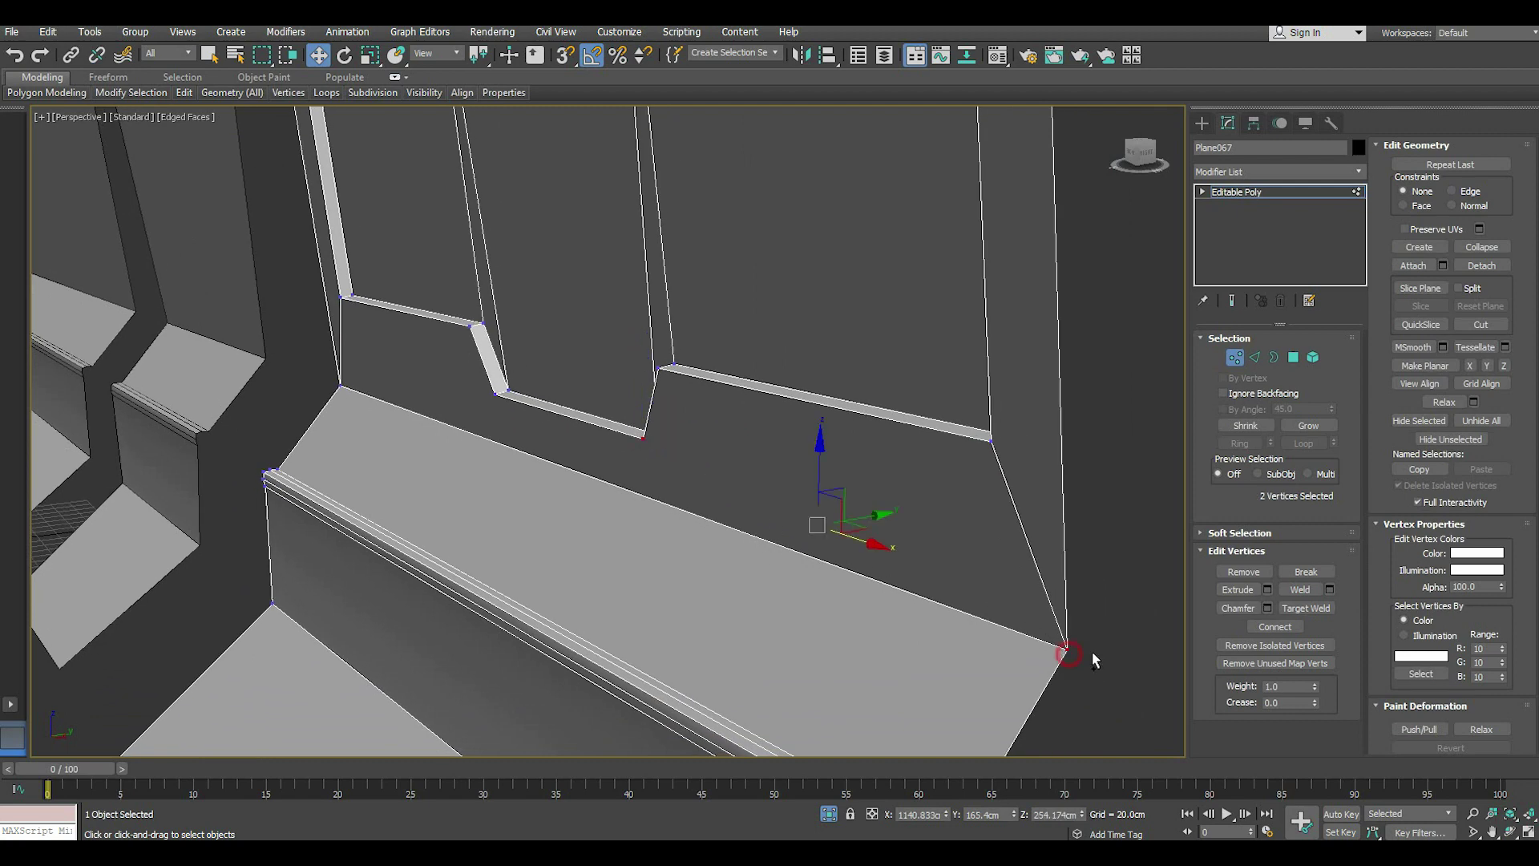
pyautogui.click(1274, 626)
# - Connect the angled step-corner vertex to the left sill corner vertex
pyautogui.click(507, 392)
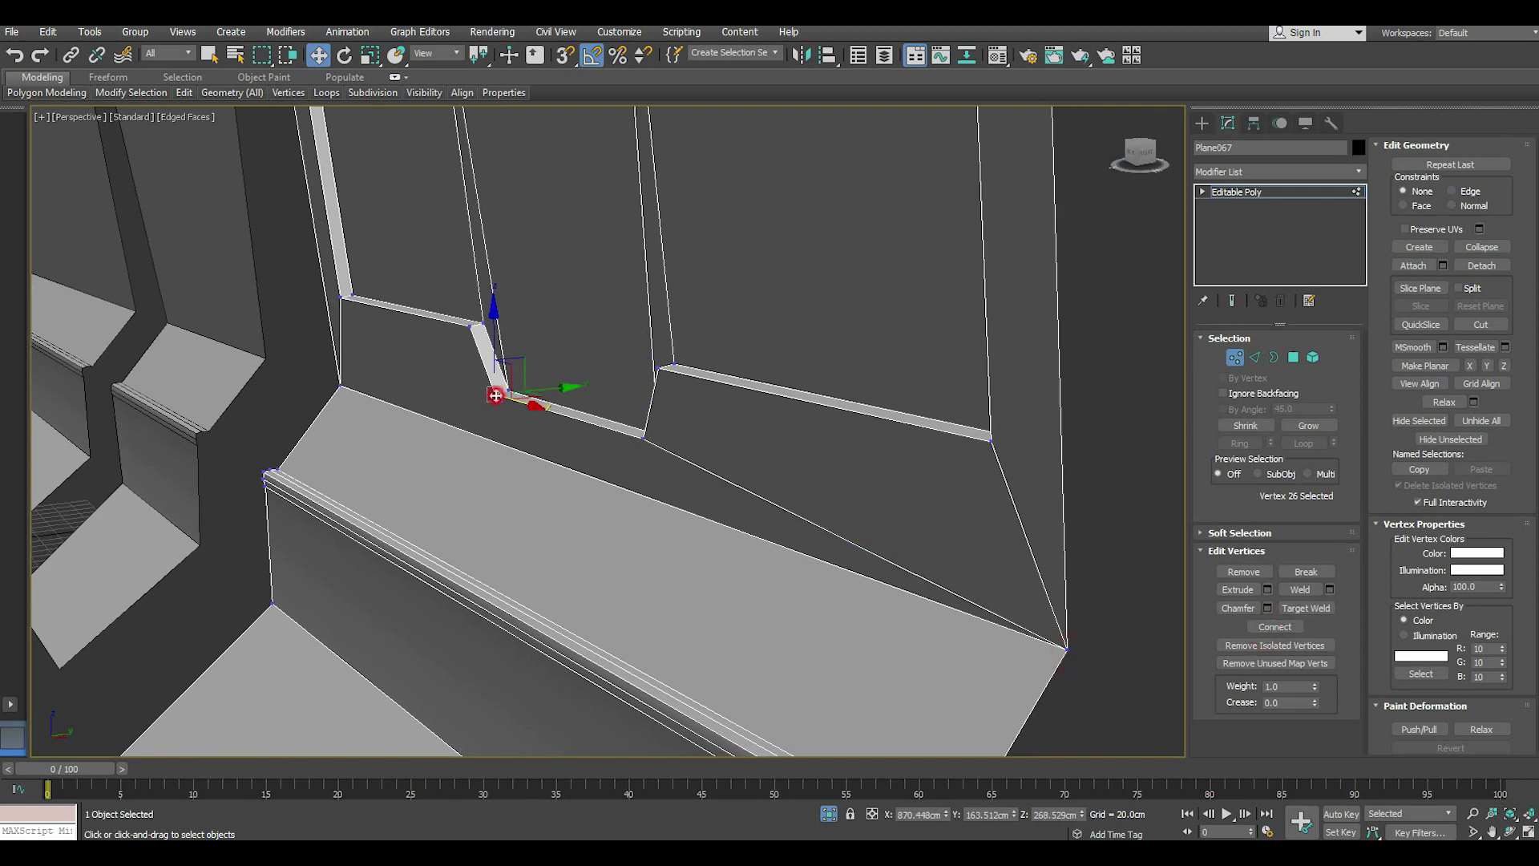
pyautogui.keyDown('ctrl'); pyautogui.click(340, 385); pyautogui.keyUp('ctrl')
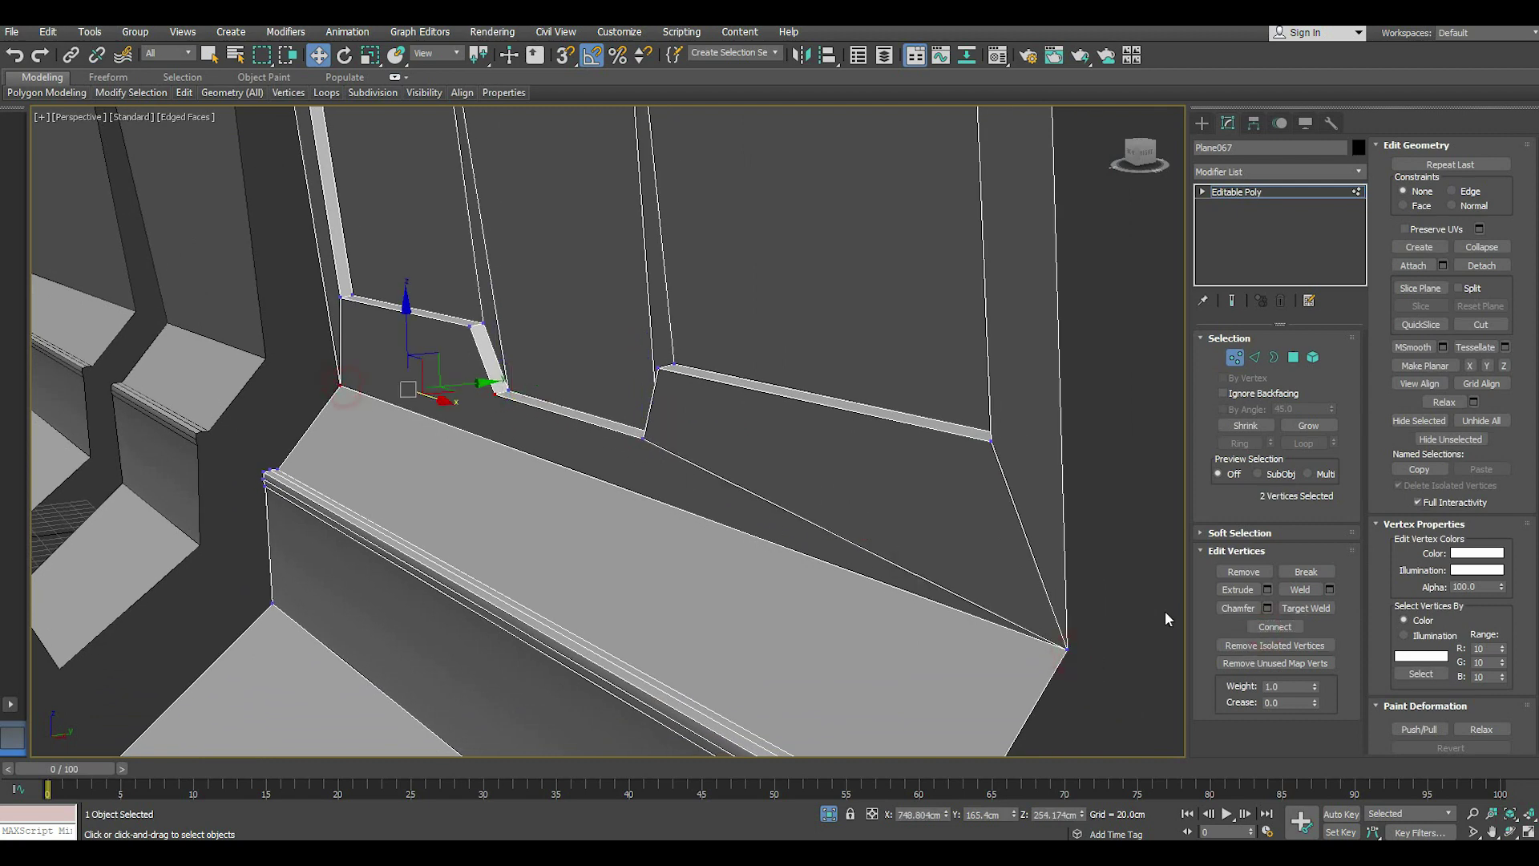
pyautogui.click(1265, 627)
pyautogui.click(11, 31)
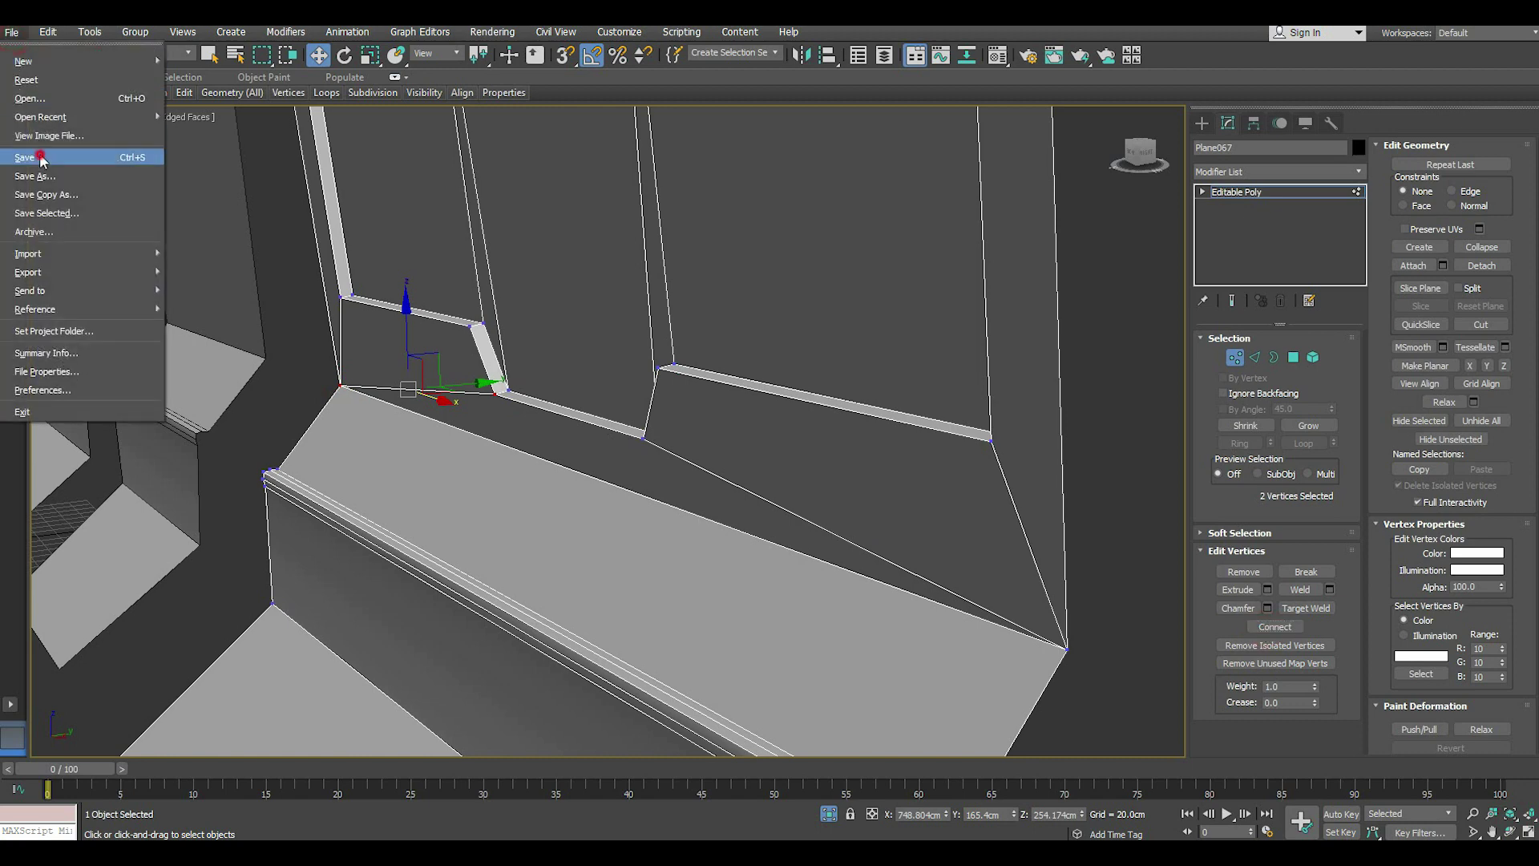
pyautogui.press('Escape')
# - Select the inset panel's border edges, including the angled steps and top edges
pyautogui.click(1255, 359)
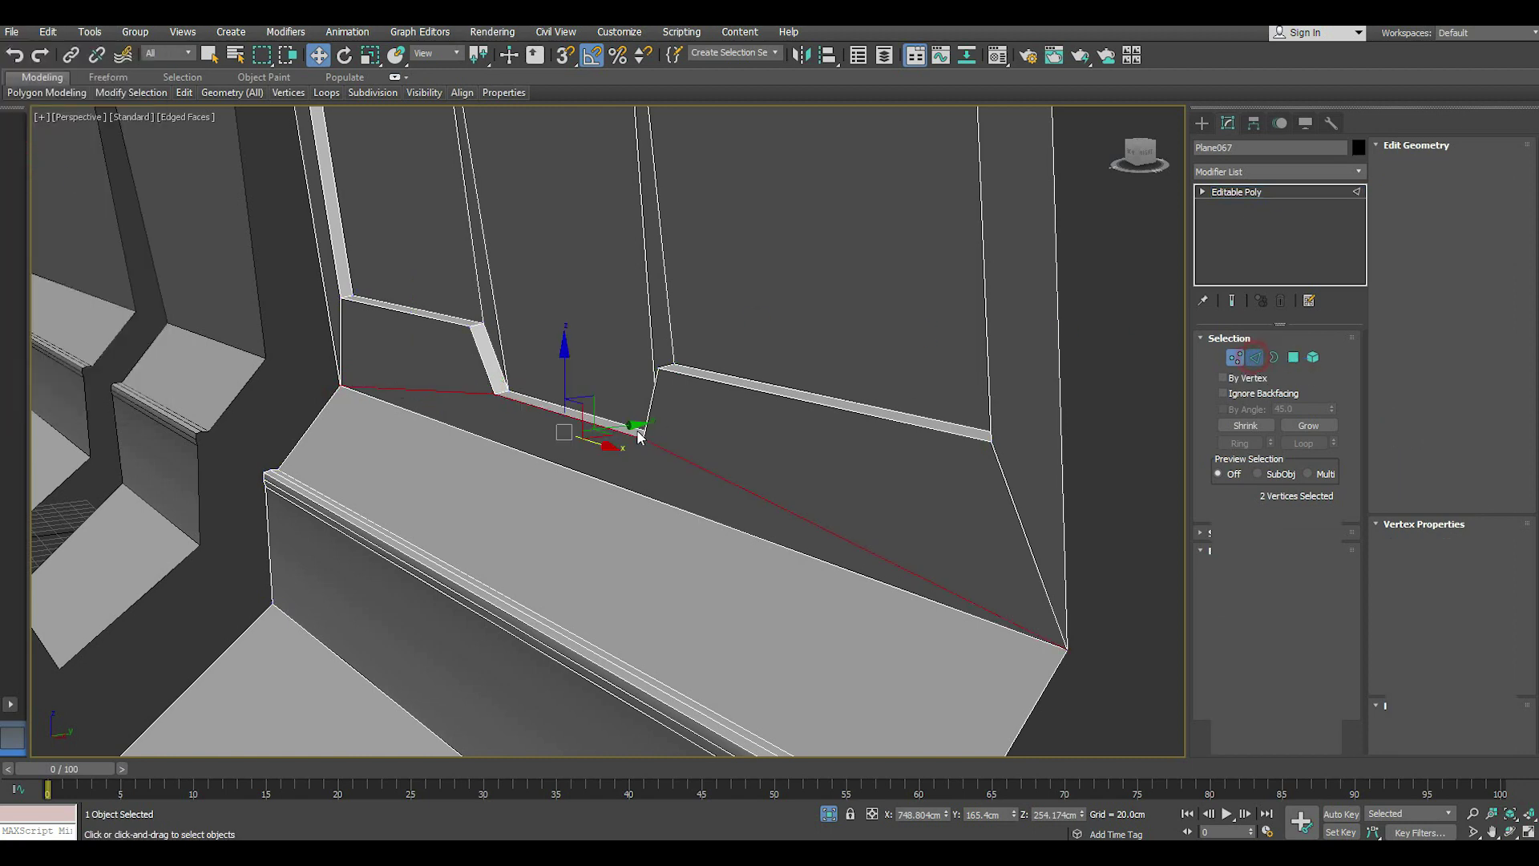
pyautogui.doubleClick(578, 421)
pyautogui.keyDown('ctrl'); pyautogui.click(758, 388); pyautogui.keyUp('ctrl')
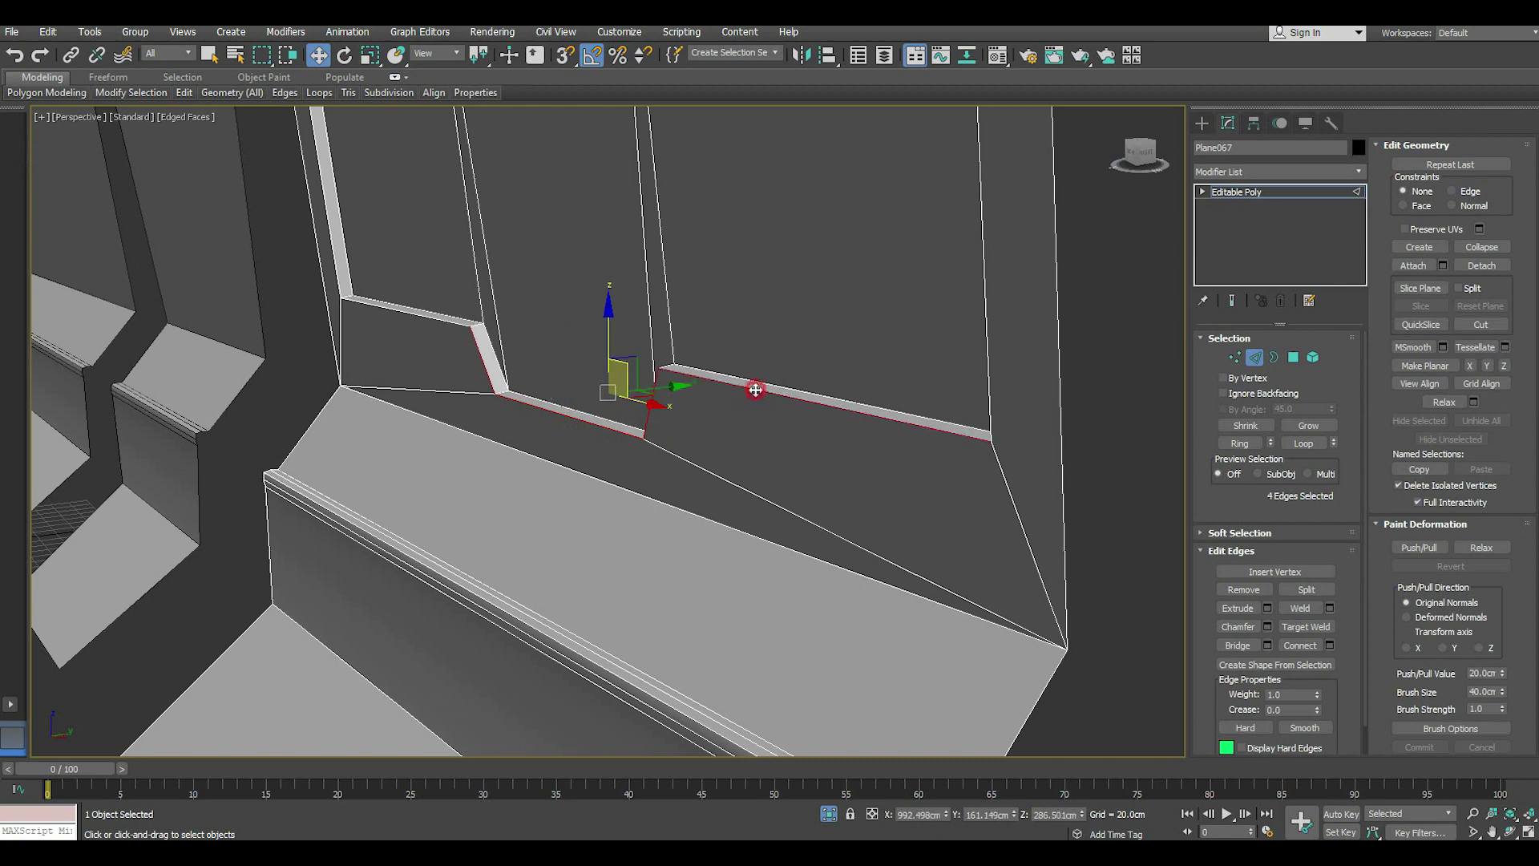
pyautogui.keyDown('ctrl'); pyautogui.click(991, 390); pyautogui.keyUp('ctrl')
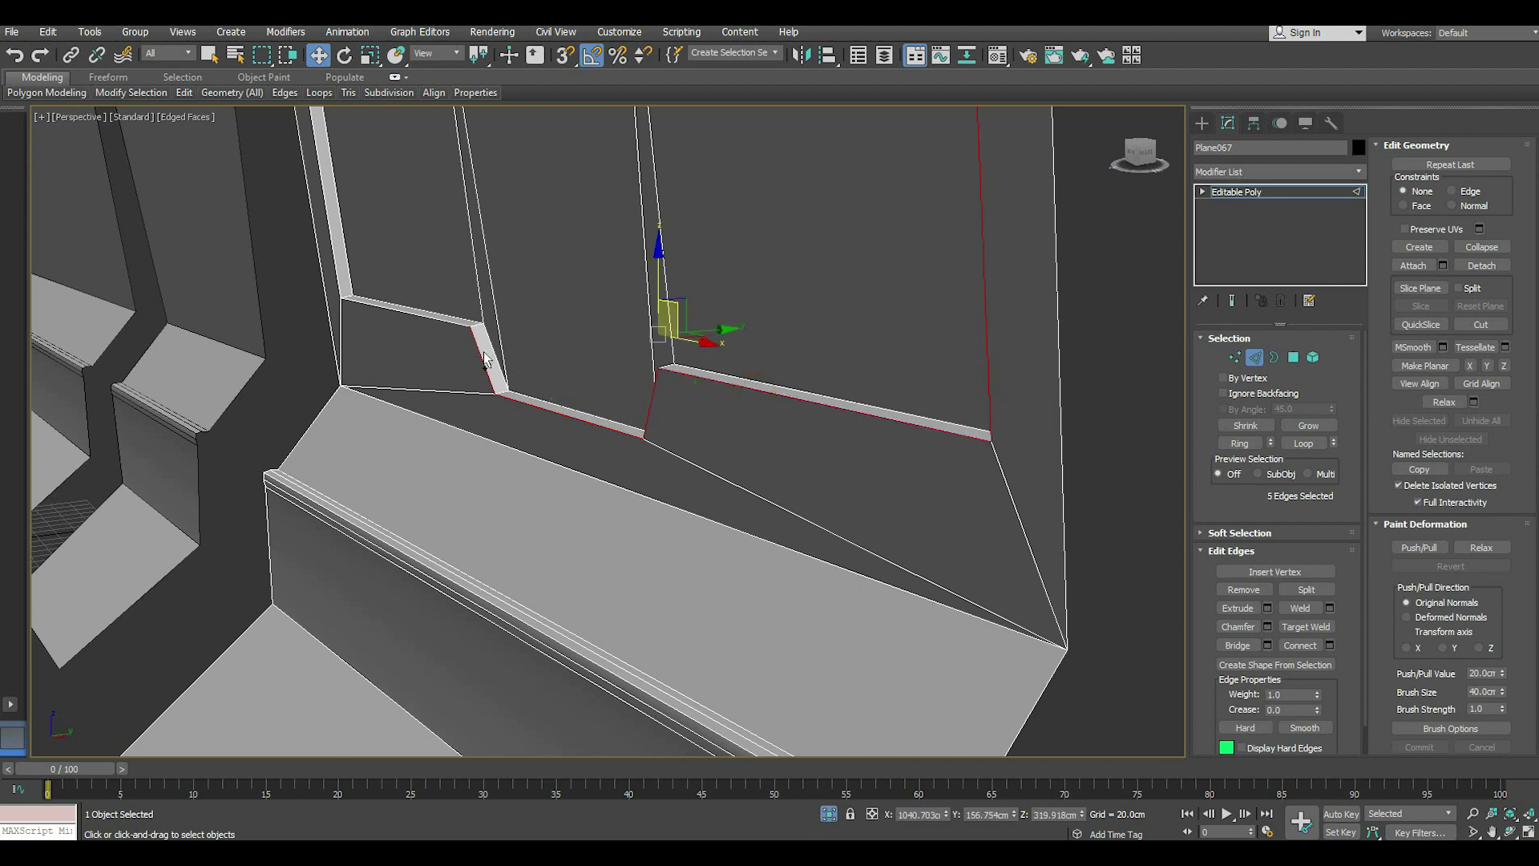
pyautogui.keyDown('ctrl'); pyautogui.click(453, 323); pyautogui.keyUp('ctrl')
pyautogui.keyDown('ctrl'); pyautogui.click(338, 263); pyautogui.keyUp('ctrl')
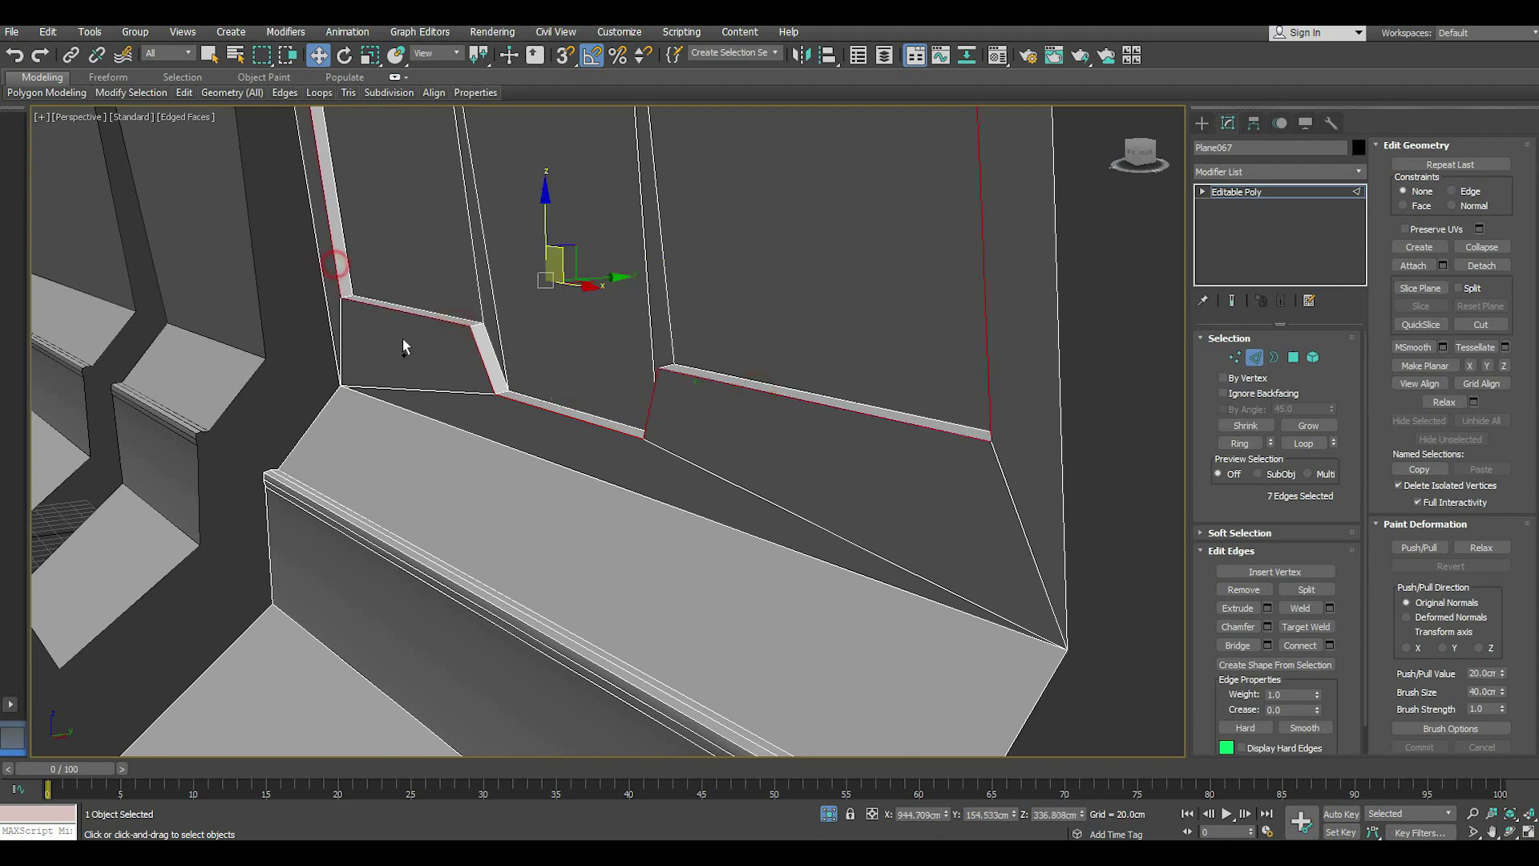
pyautogui.keyDown('alt'); pyautogui.moveTo(403, 338); pyautogui.dragTo(535, 532, button='middle'); pyautogui.keyUp('alt')
pyautogui.moveTo(584, 464)
pyautogui.mouseDown(button='middle')
pyautogui.moveTo(468, 390)
pyautogui.moveTo(411, 324)
pyautogui.mouseUp(button='middle')
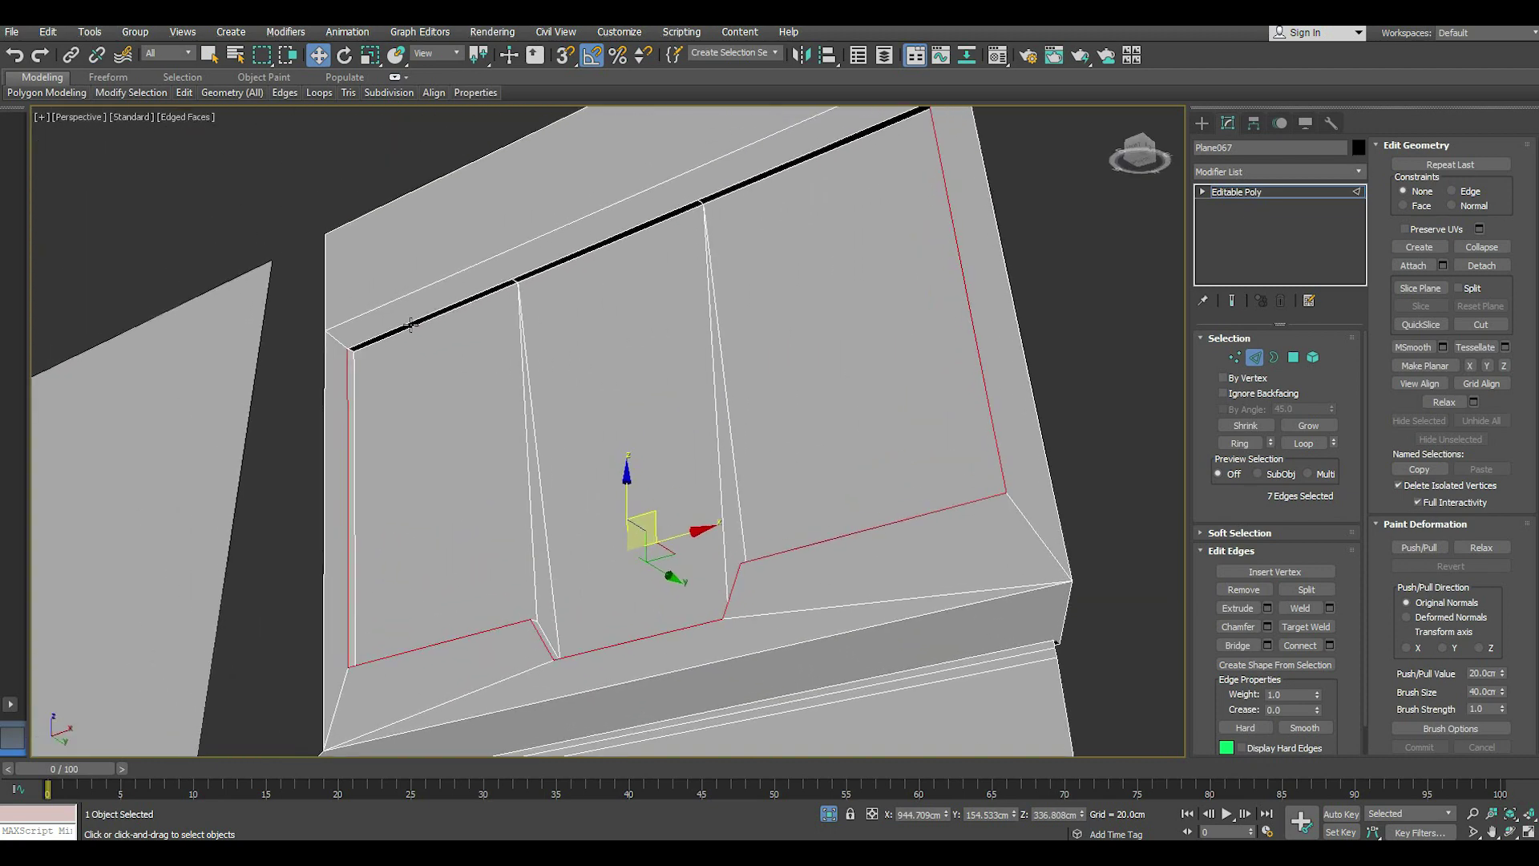
pyautogui.keyDown('ctrl'); pyautogui.click(432, 315); pyautogui.keyUp('ctrl')
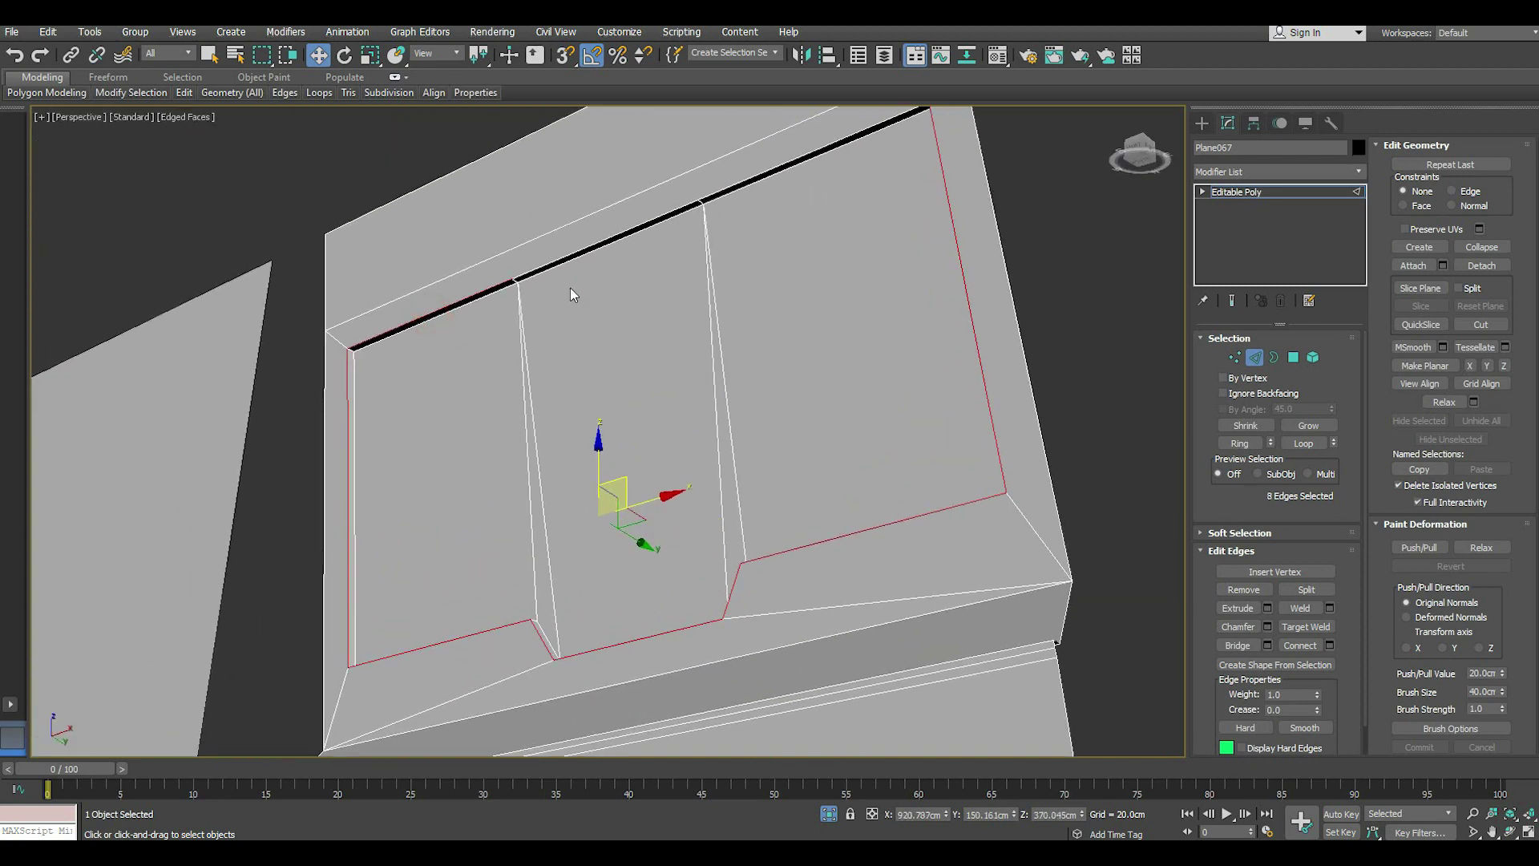
pyautogui.scroll(5, 517, 282)
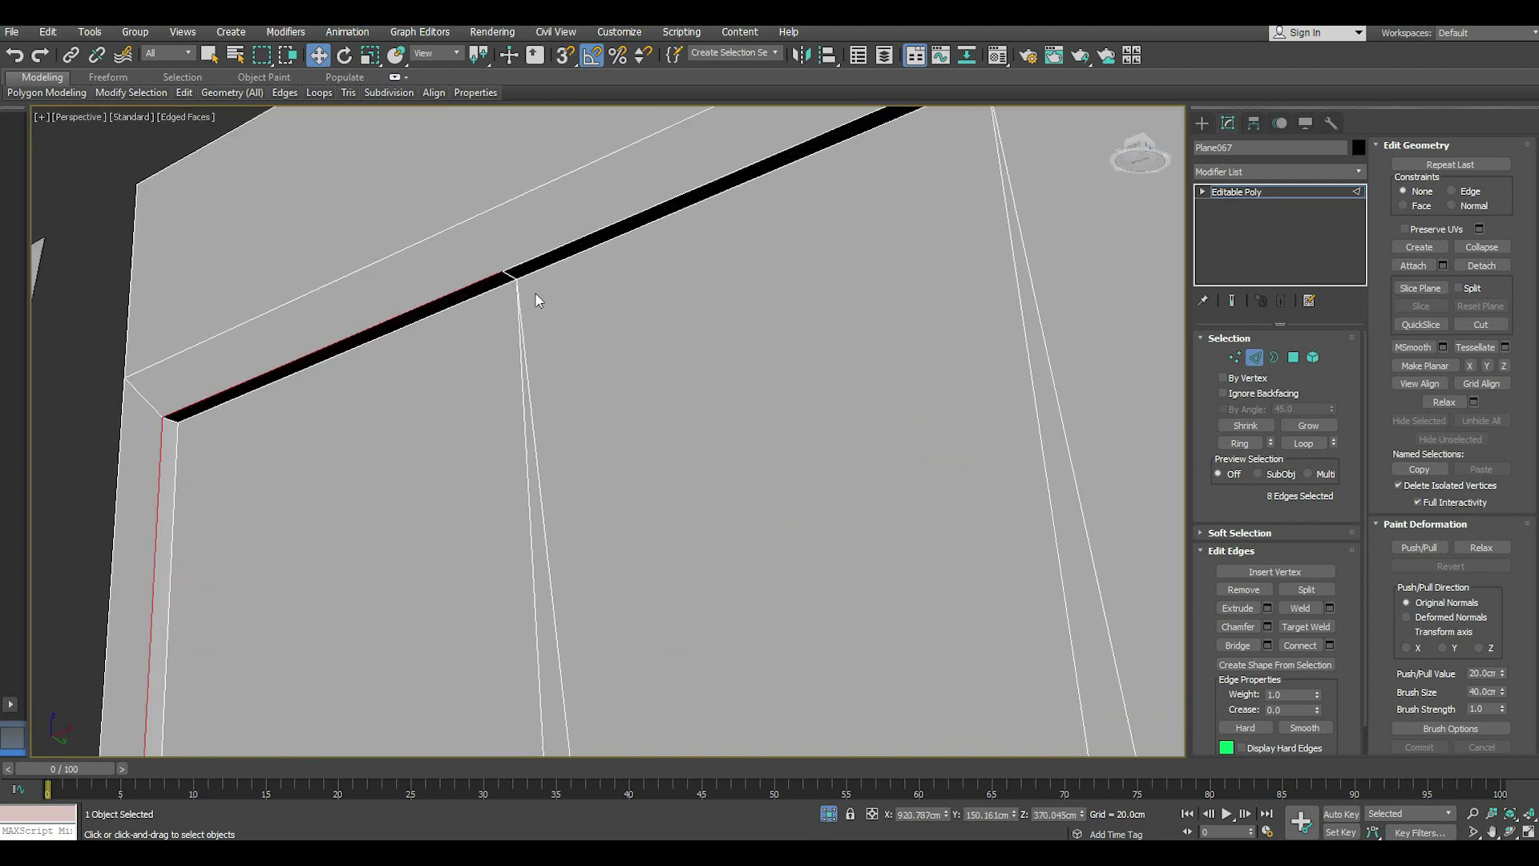
pyautogui.keyDown('ctrl'); pyautogui.click(520, 271); pyautogui.keyUp('ctrl')
pyautogui.scroll(-5, 852, 250)
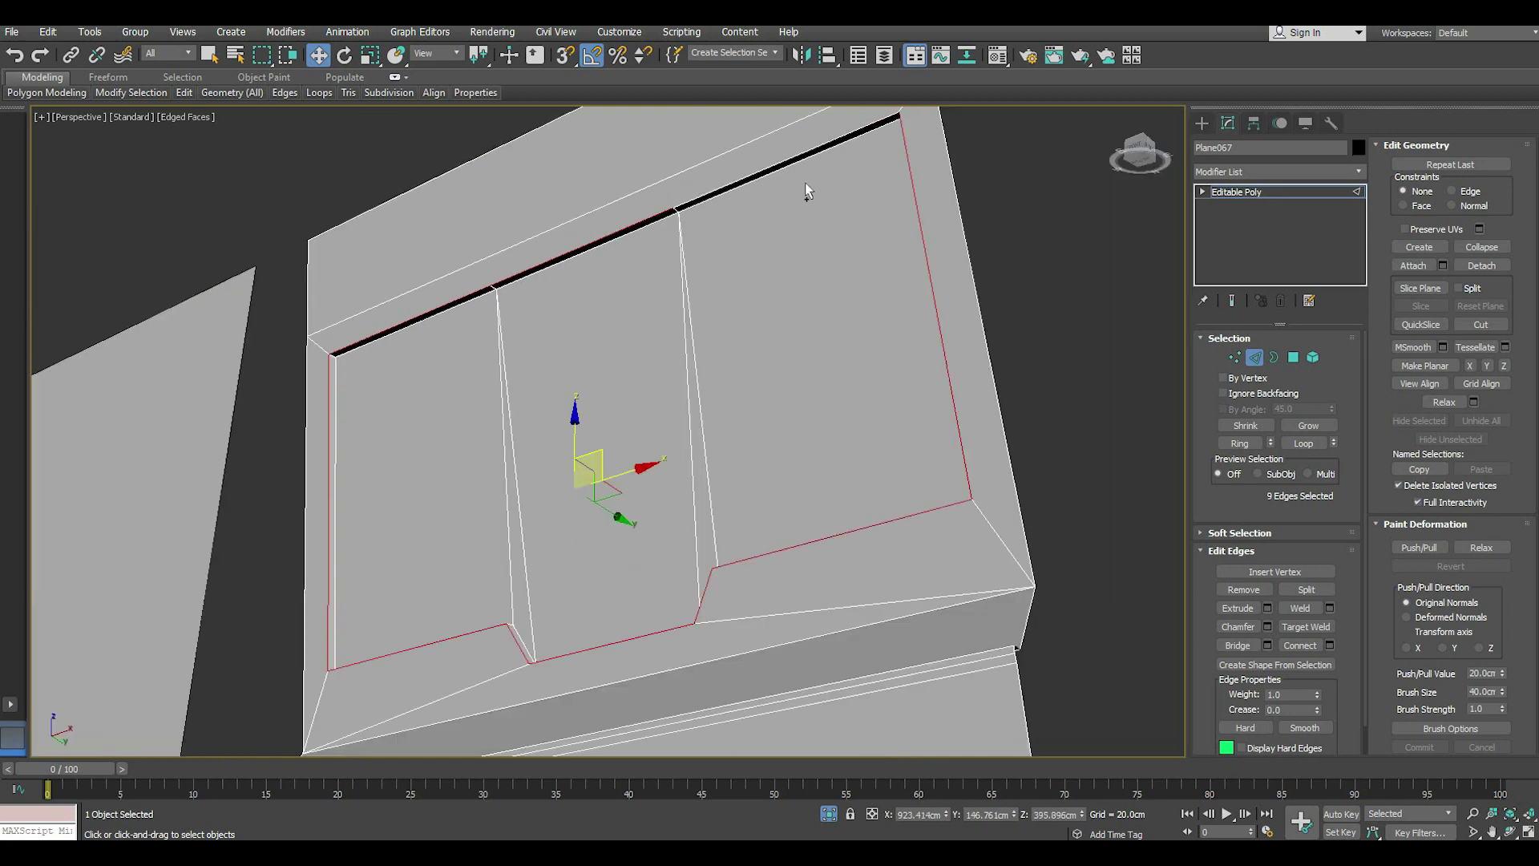
pyautogui.keyDown('ctrl'); pyautogui.click(759, 171); pyautogui.keyUp('ctrl')
pyautogui.moveTo(805, 230)
pyautogui.keyDown('alt'); pyautogui.mouseDown(button='middle')
pyautogui.moveTo(810, 326)
pyautogui.moveTo(529, 505)
pyautogui.mouseUp(button='middle'); pyautogui.keyUp('alt')
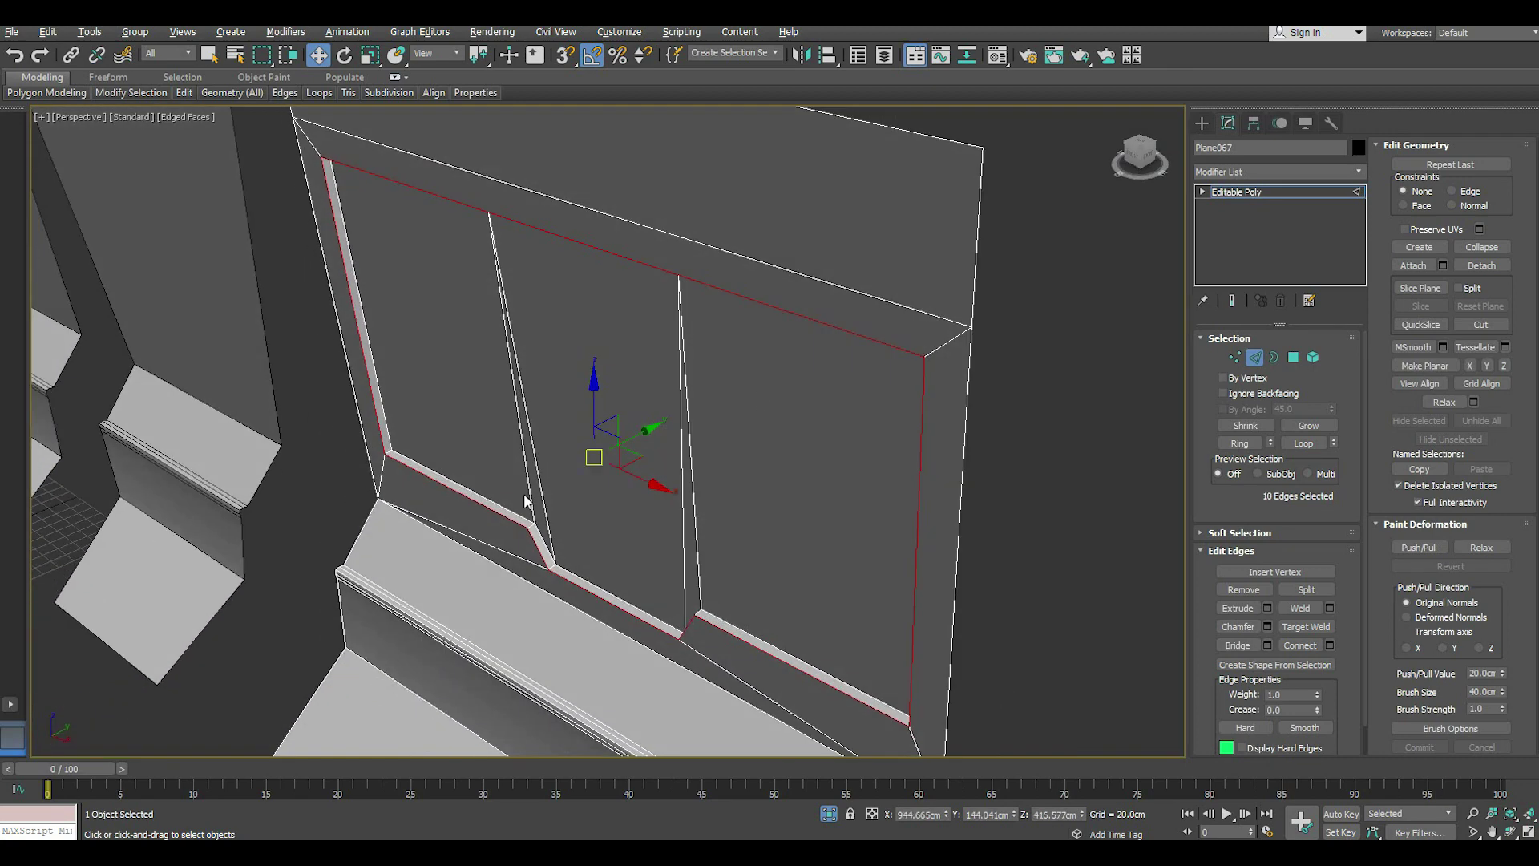
pyautogui.scroll(5, 540, 539)
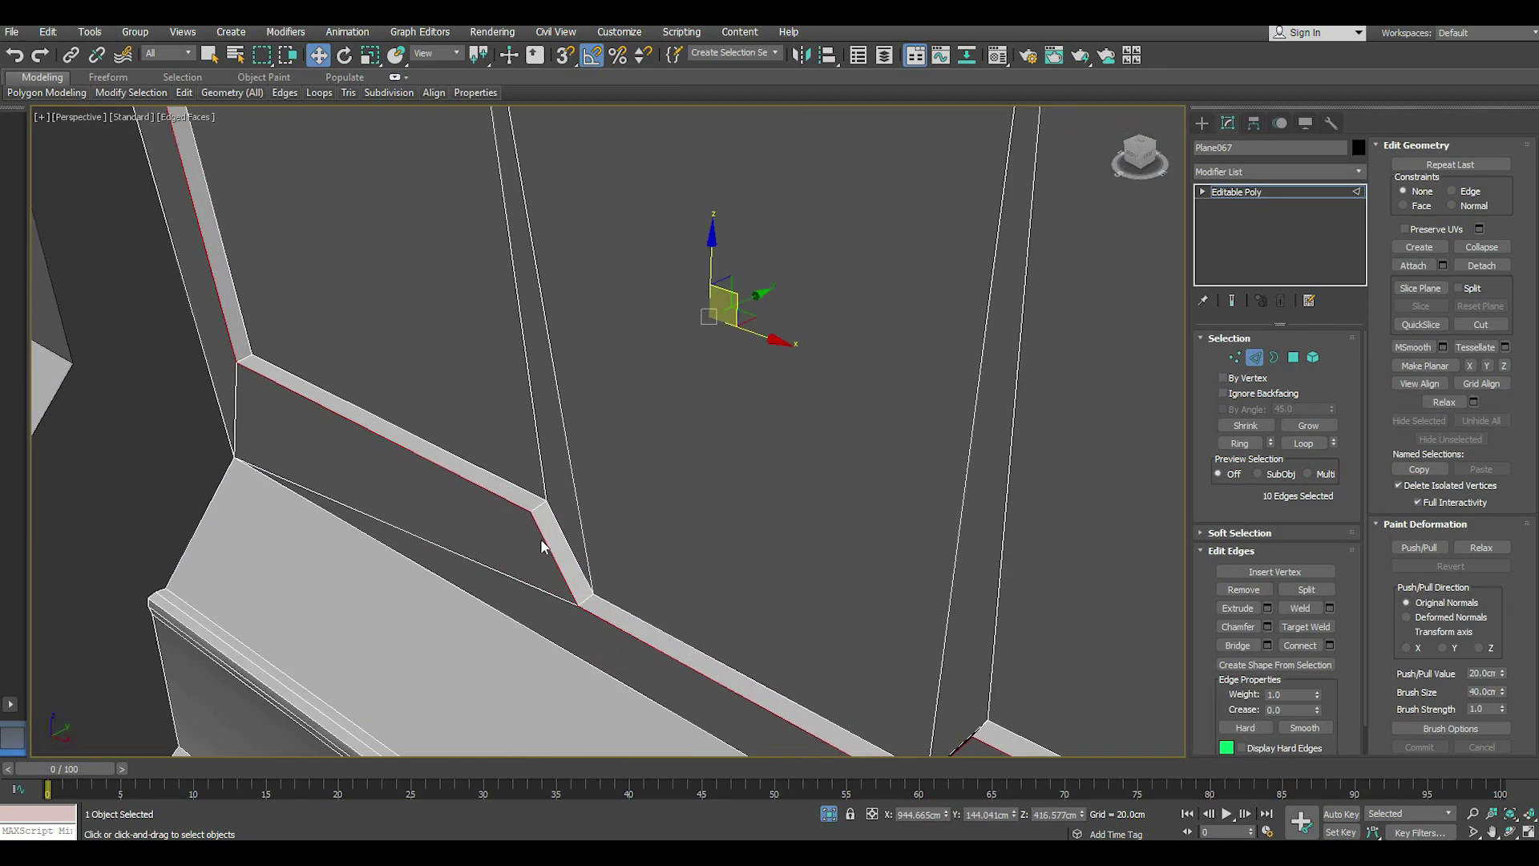
# - Chamfer the selected border edges with 1 segment and a 2.233cm amount
pyautogui.click(1267, 626)
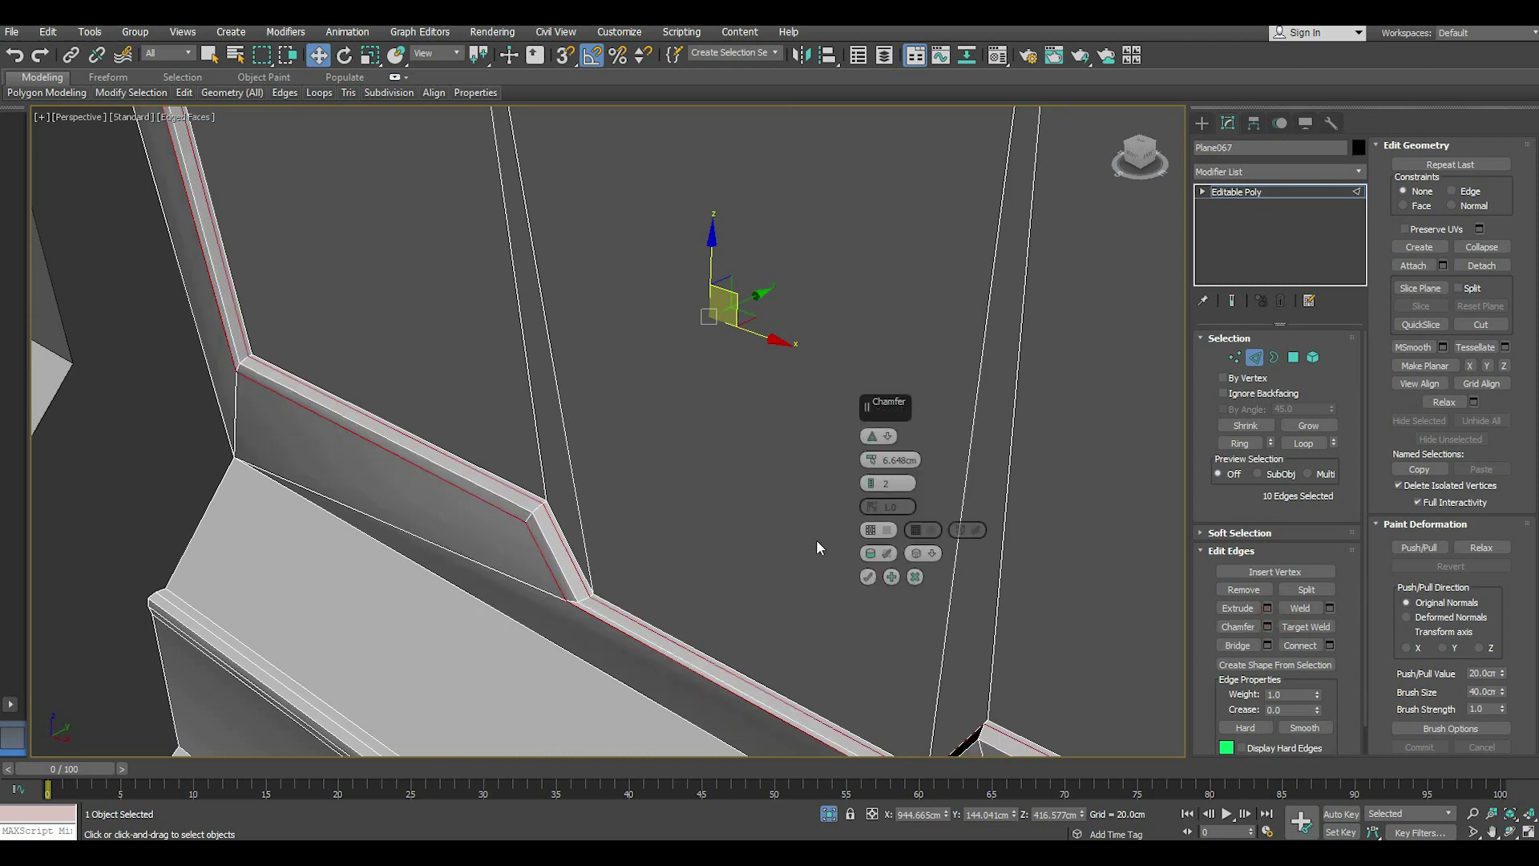
pyautogui.click(873, 487)
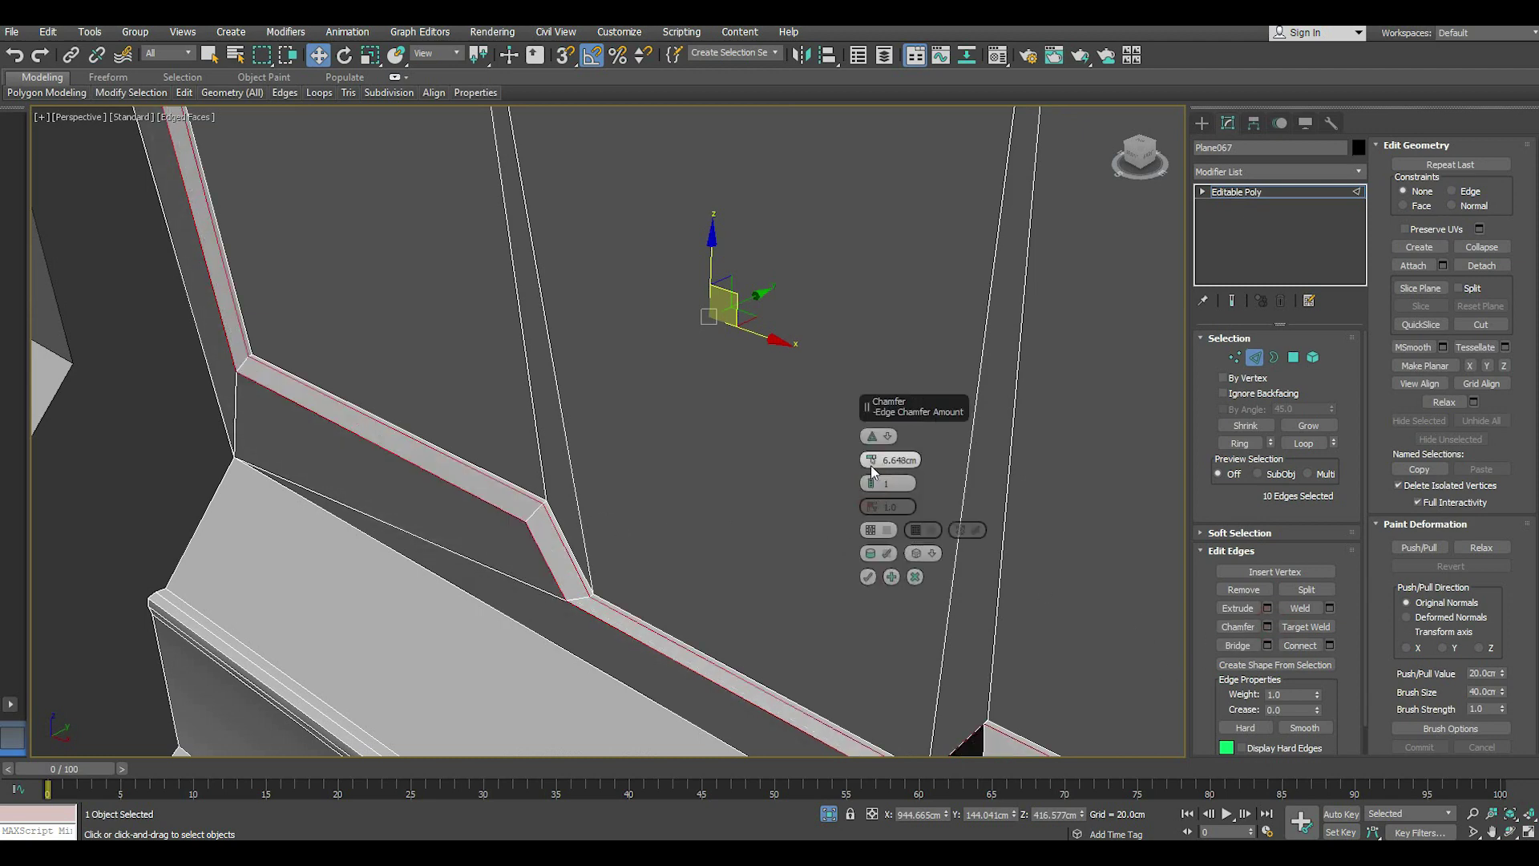
pyautogui.moveTo(871, 461); pyautogui.dragTo(872, 481)
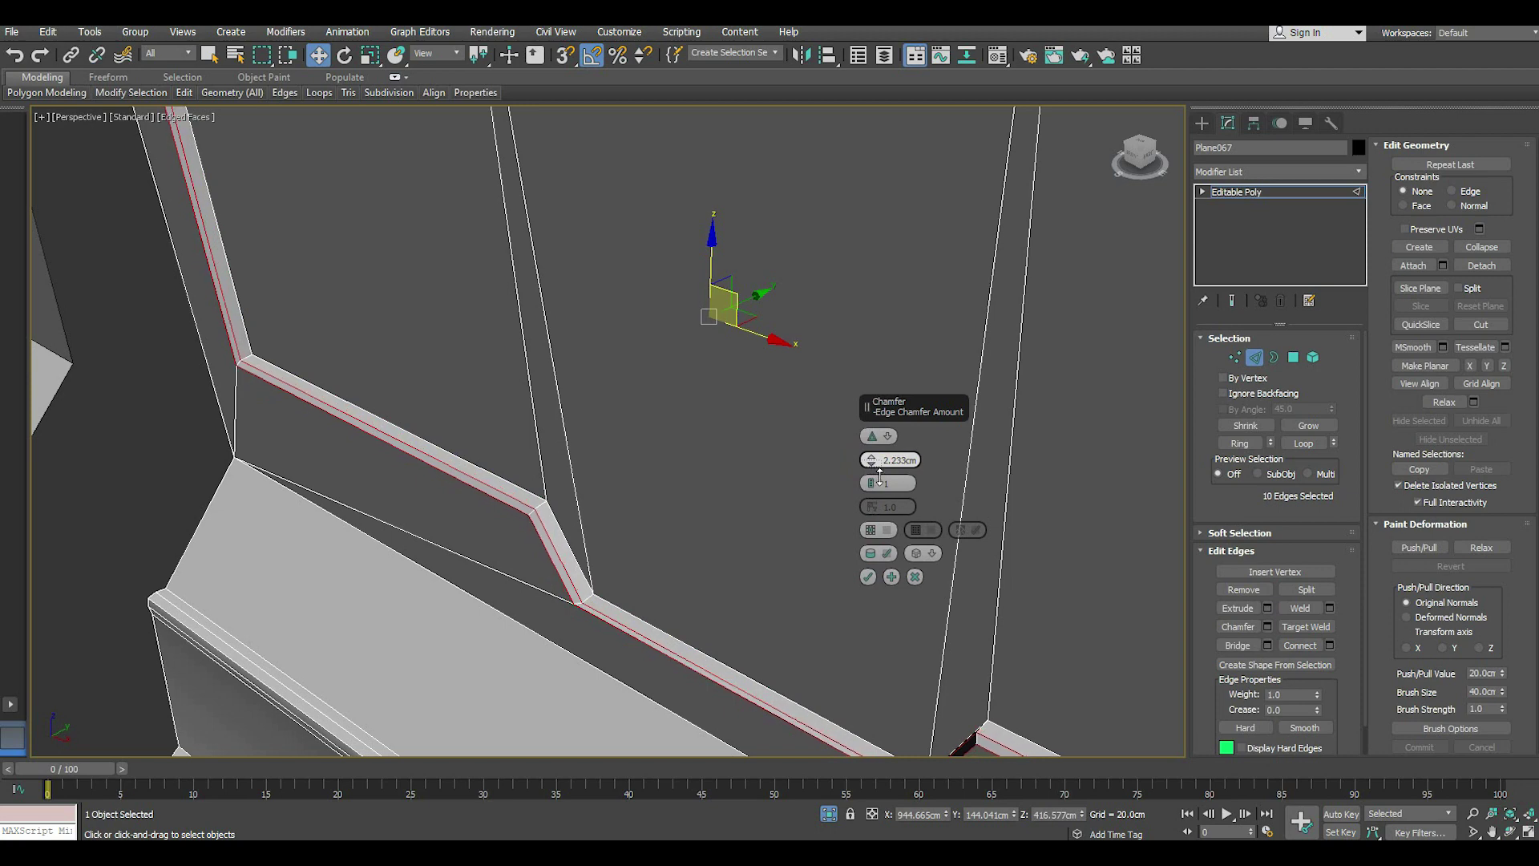
pyautogui.scroll(-3, 507, 417)
pyautogui.moveTo(586, 488)
pyautogui.keyDown('alt'); pyautogui.mouseDown(button='middle')
pyautogui.moveTo(646, 522)
pyautogui.moveTo(740, 496)
pyautogui.mouseUp(button='middle'); pyautogui.keyUp('alt')
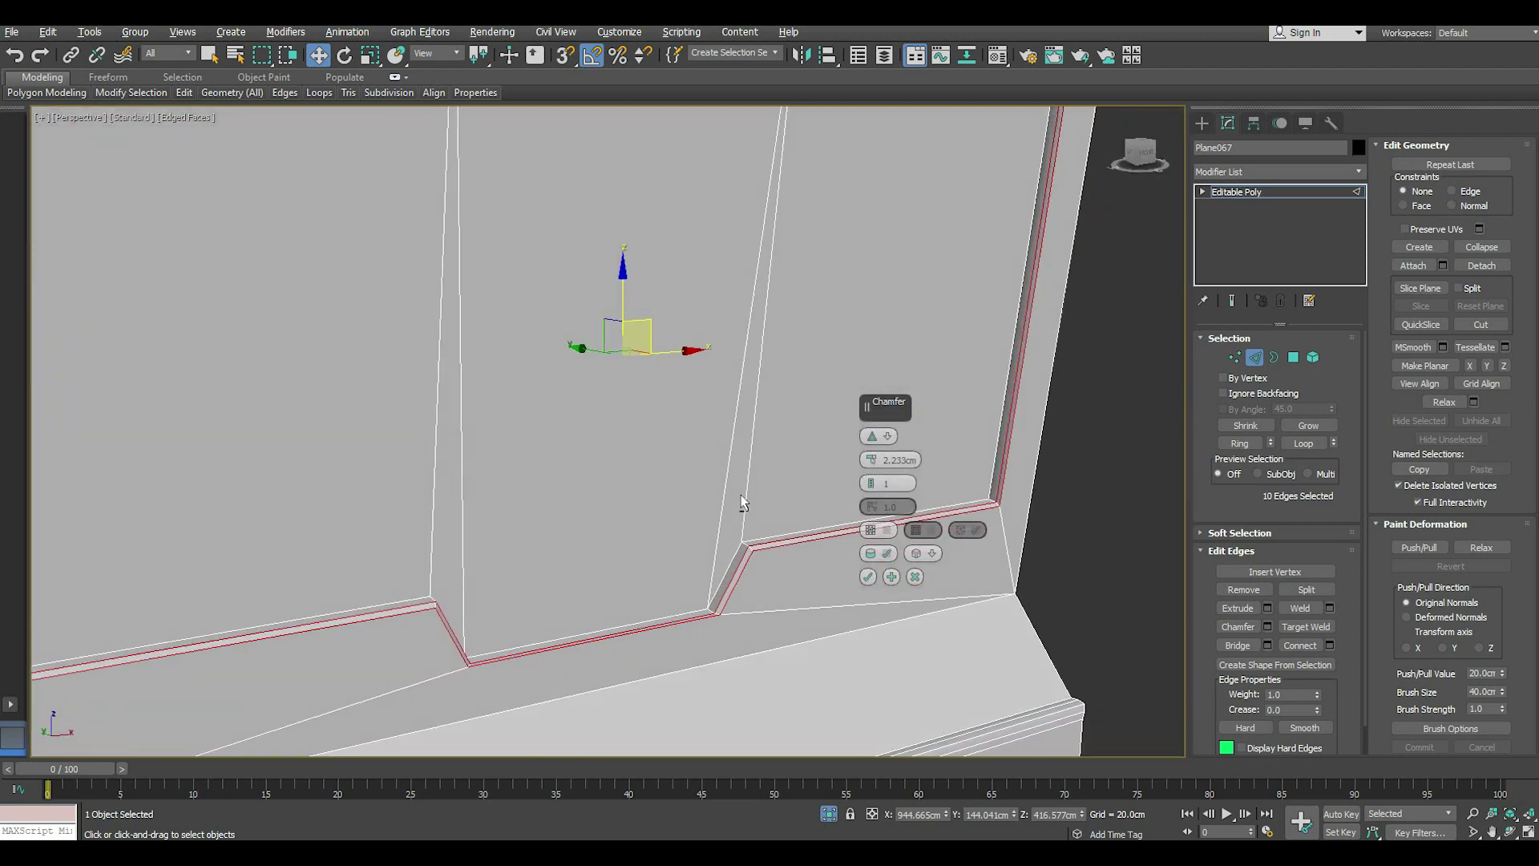
pyautogui.scroll(4, 751, 546)
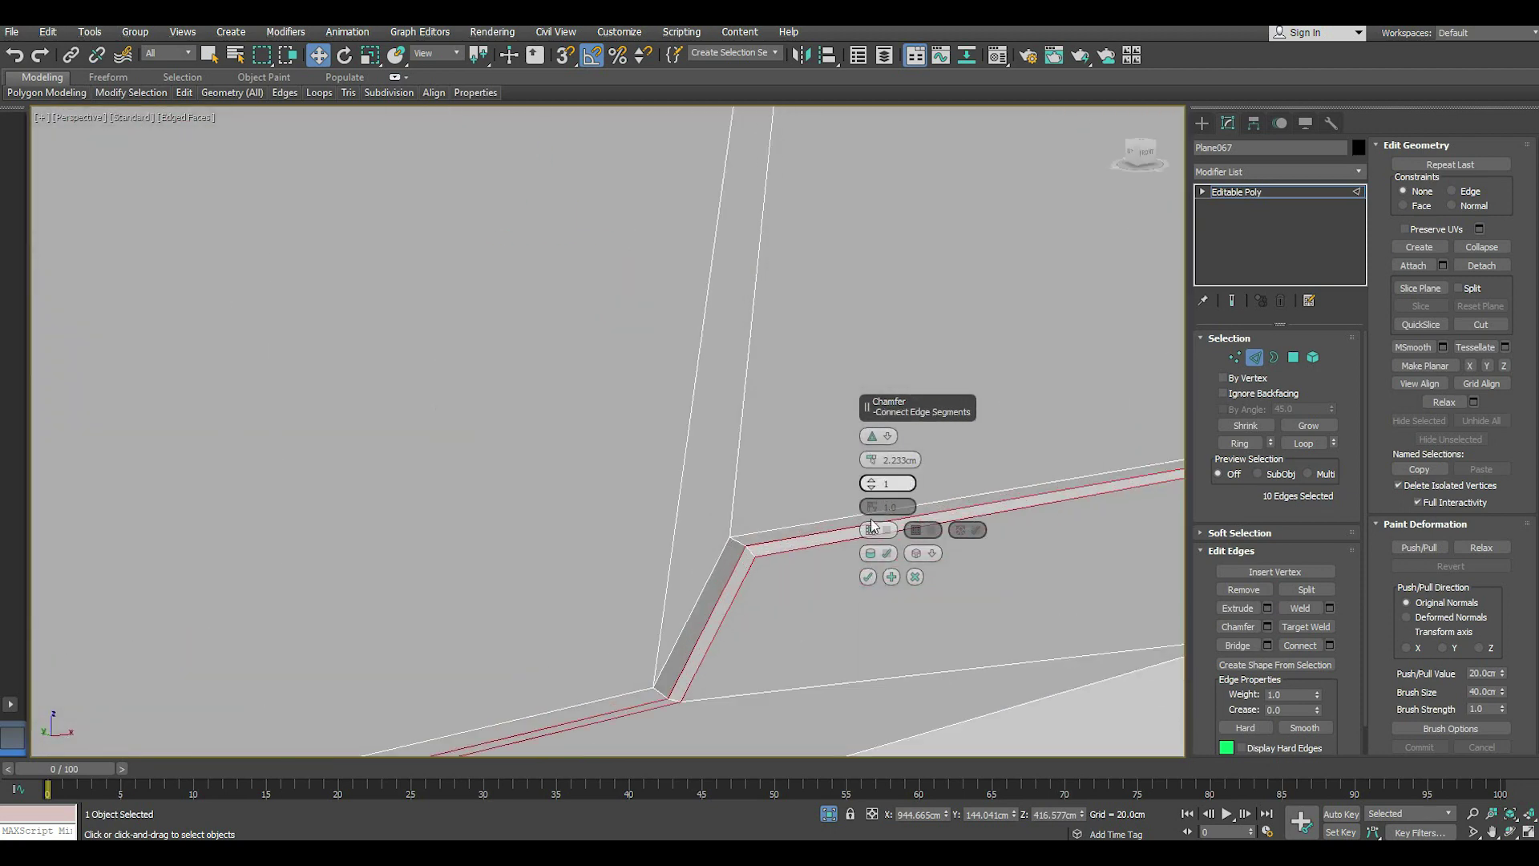
pyautogui.click(869, 575)
pyautogui.press('z')
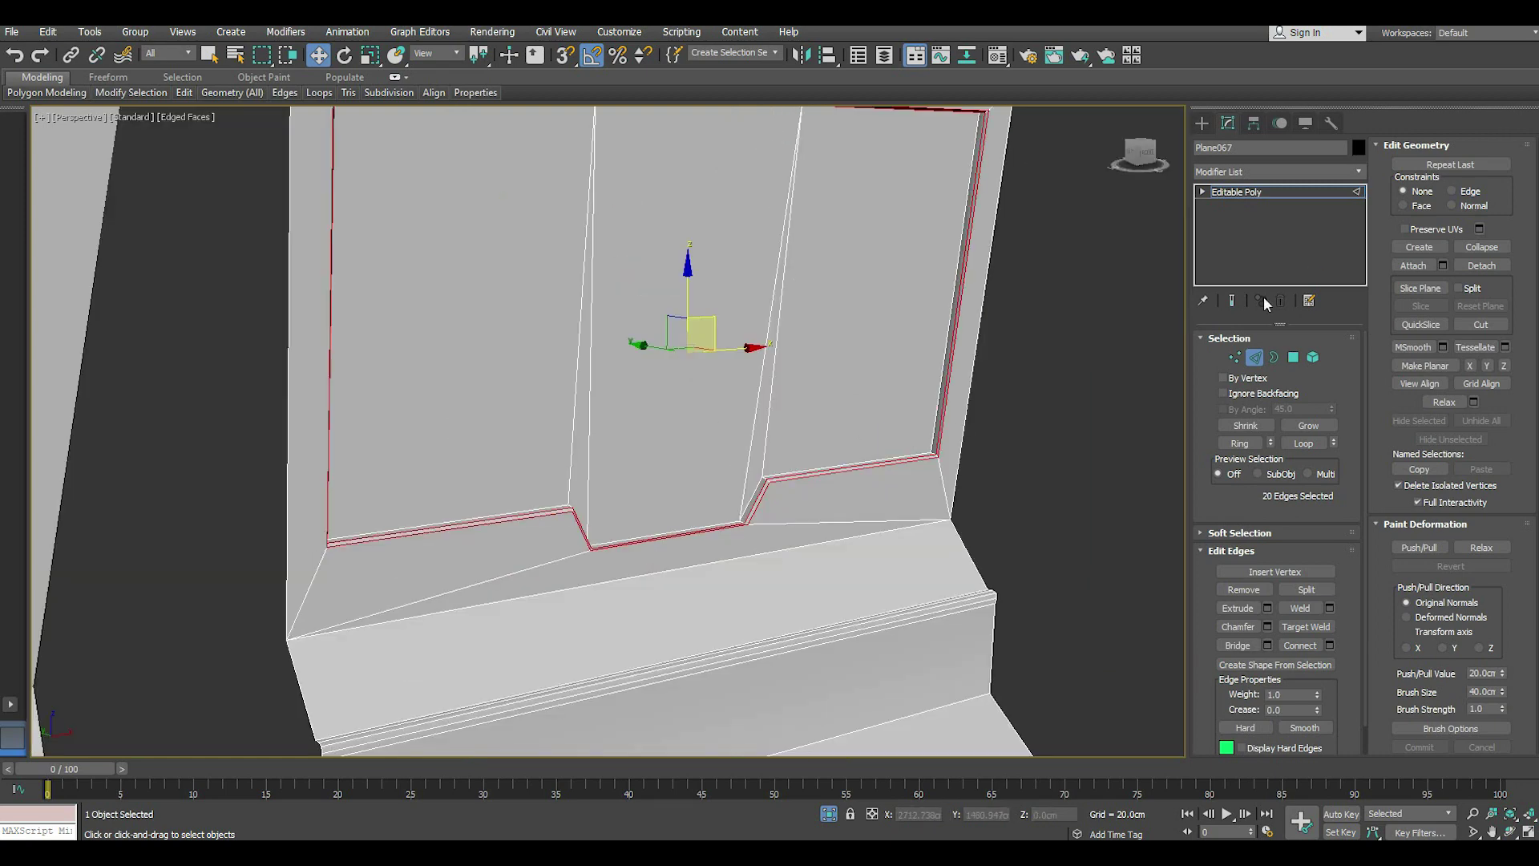
# - Exit edge editing, deselect the backdrop and view the whole panel
pyautogui.click(1238, 197)
pyautogui.click(1046, 420)
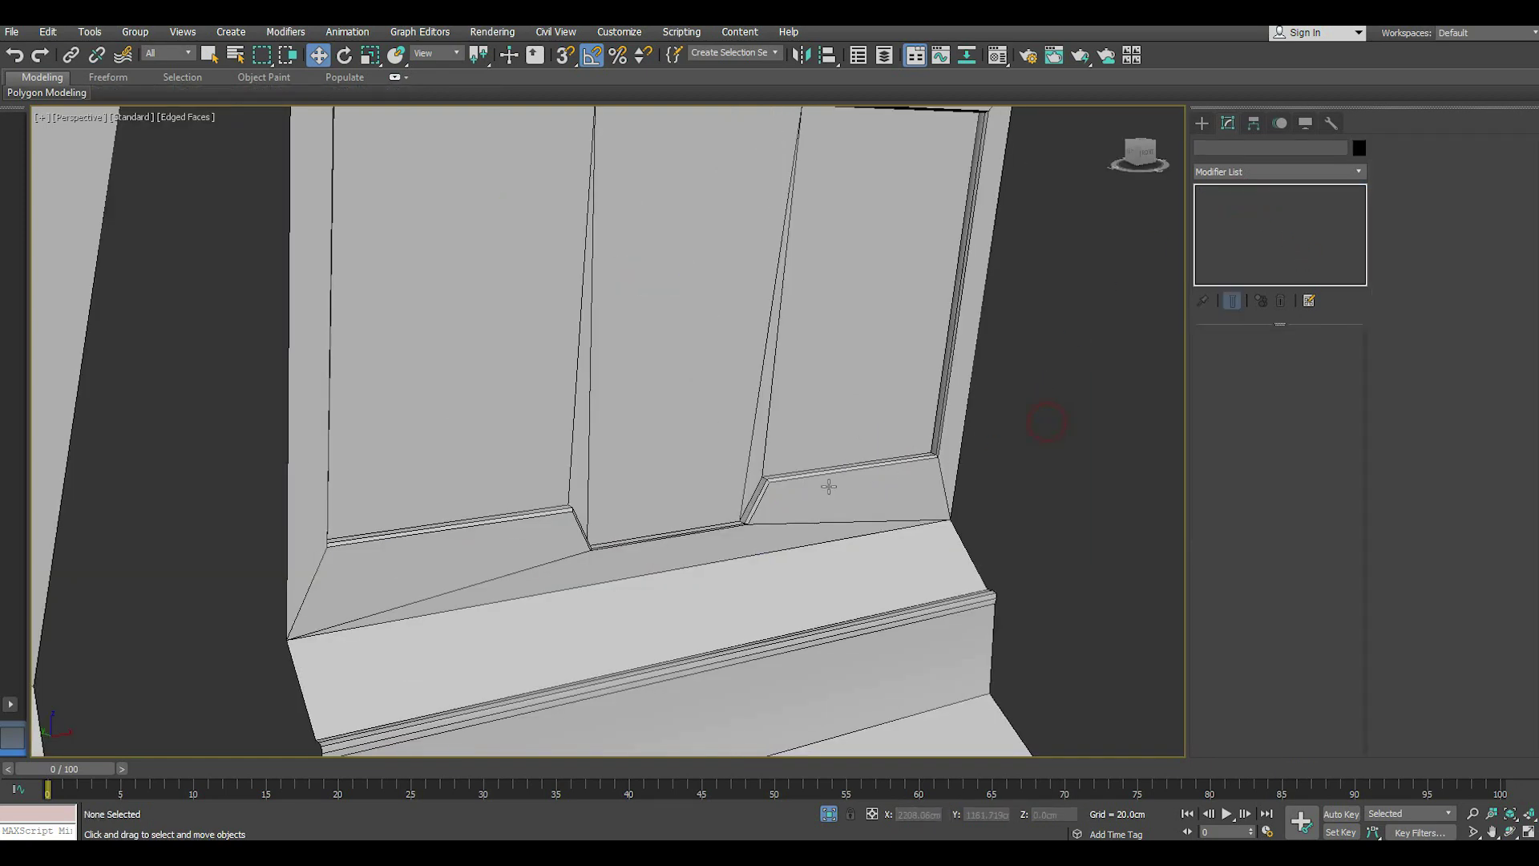
pyautogui.scroll(-3, 846, 501)
pyautogui.moveTo(847, 500)
pyautogui.keyDown('alt'); pyautogui.mouseDown(button='middle')
pyautogui.moveTo(738, 460)
pyautogui.moveTo(699, 493)
pyautogui.mouseUp(button='middle'); pyautogui.keyUp('alt')
# - Move the five inner panel faces about 14 cm into the wall along local Z, then deselect
pyautogui.click(687, 466)
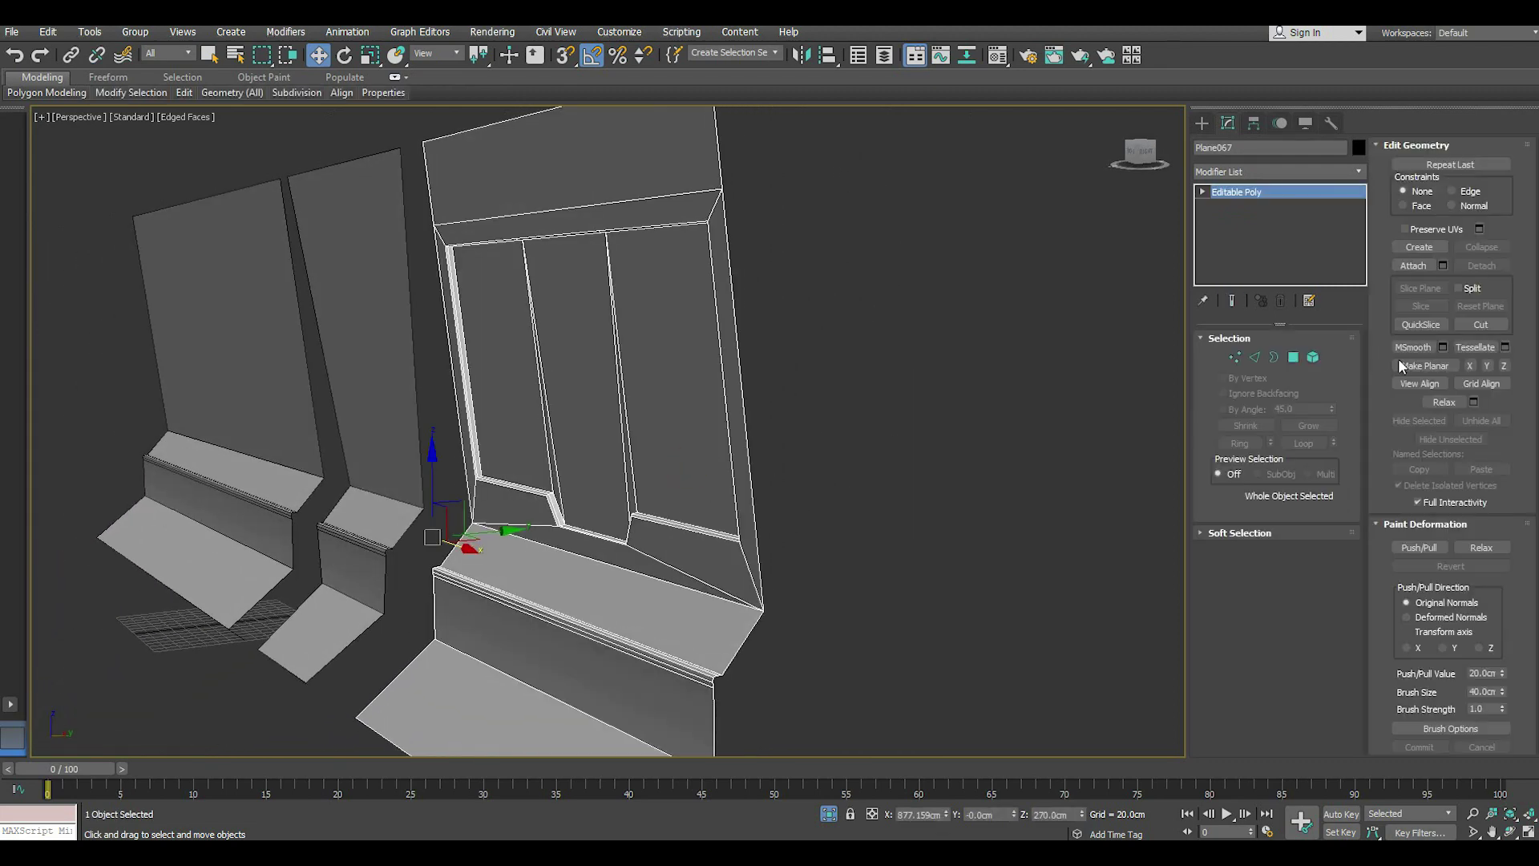
pyautogui.click(1294, 357)
pyautogui.keyDown('alt'); pyautogui.moveTo(890, 455); pyautogui.dragTo(834, 473, button='middle'); pyautogui.keyUp('alt')
pyautogui.click(437, 52)
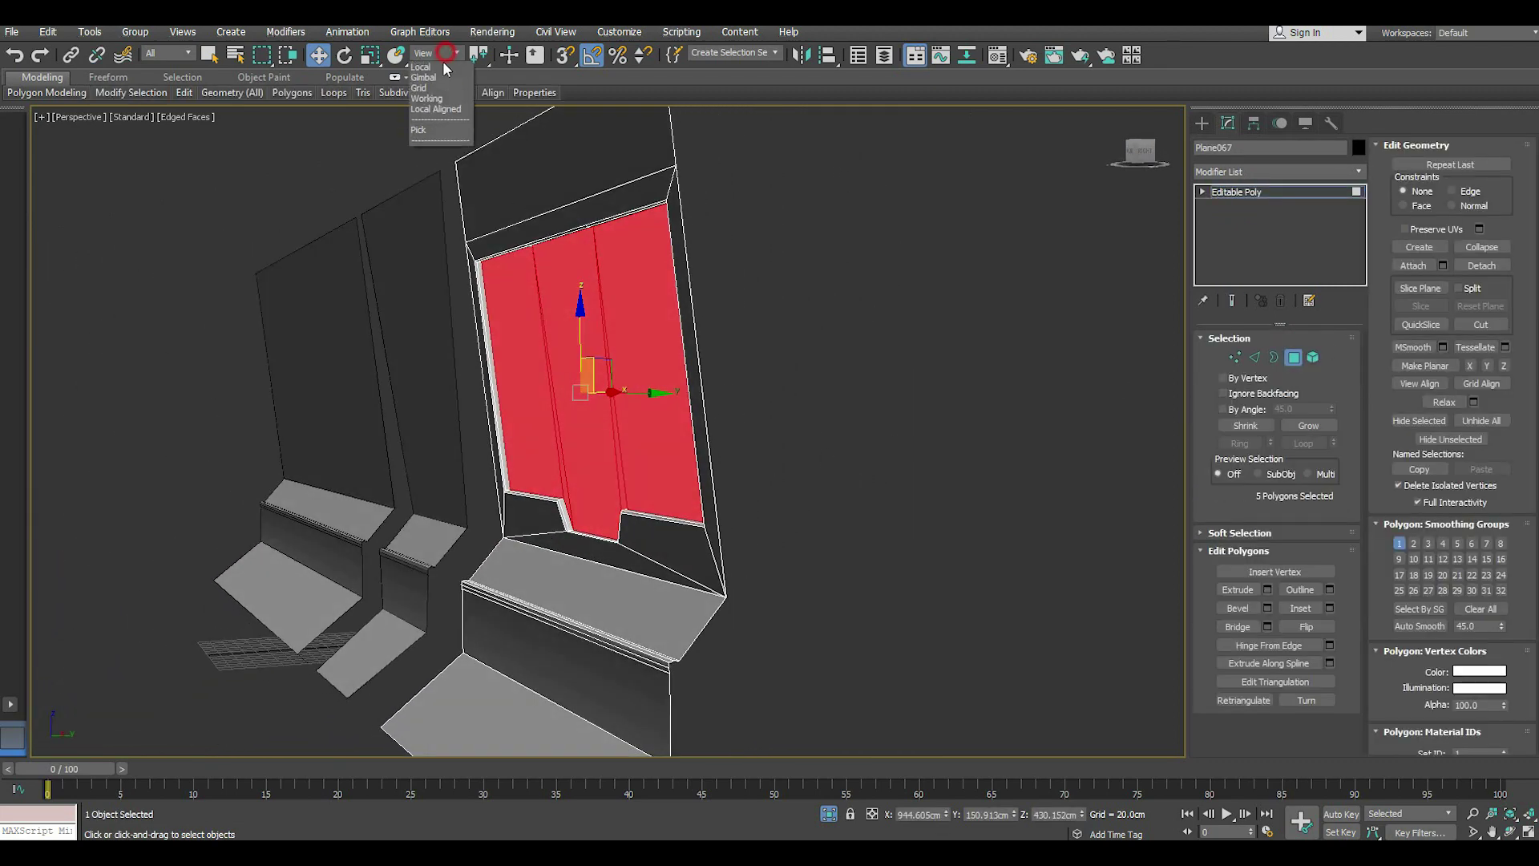
pyautogui.click(432, 117)
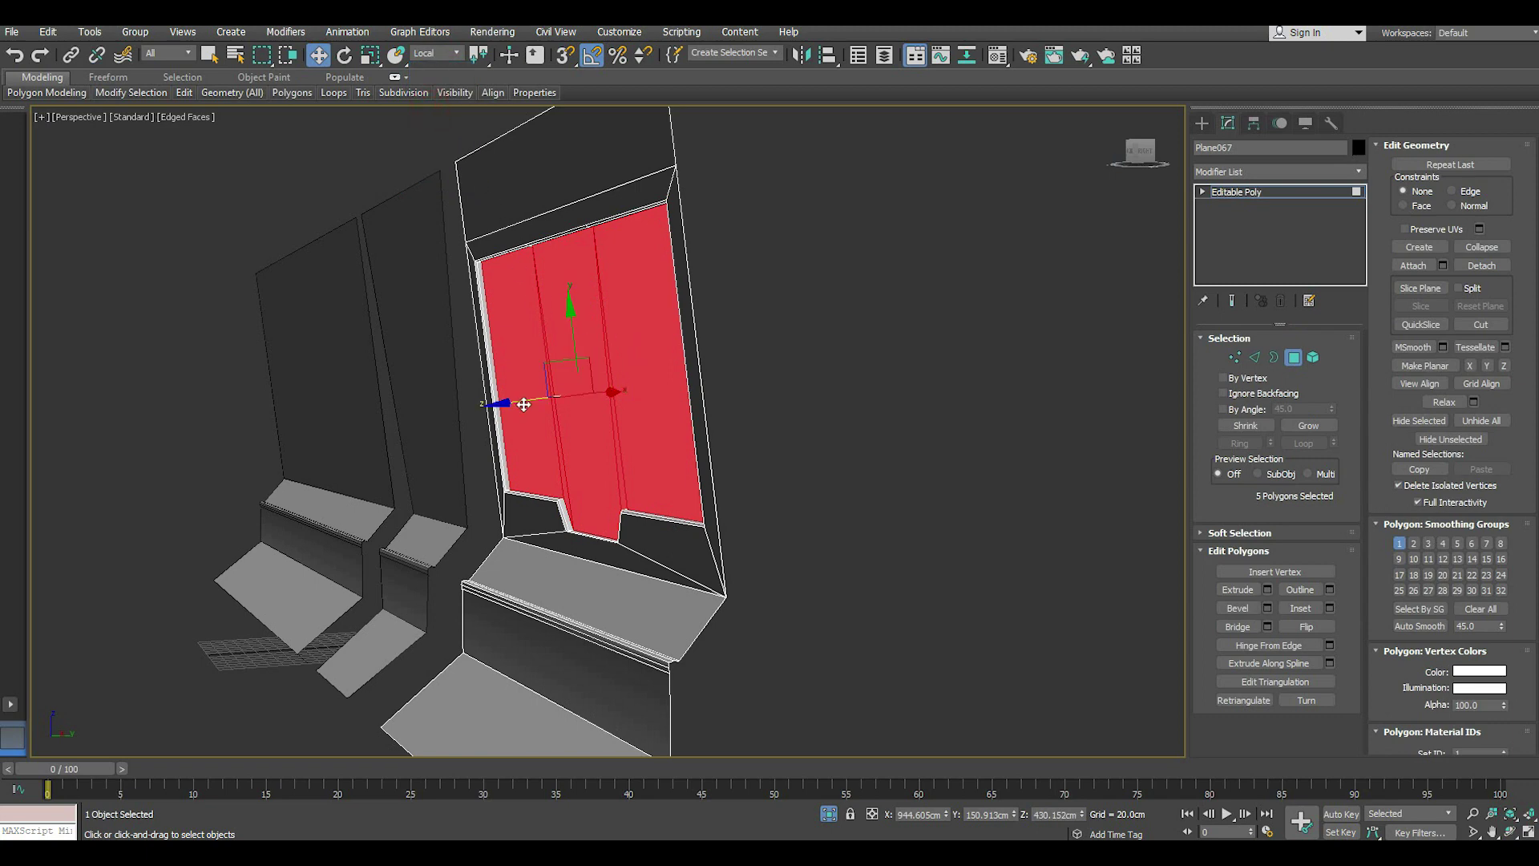
pyautogui.moveTo(512, 404); pyautogui.dragTo(513, 402)
pyautogui.keyDown('alt'); pyautogui.moveTo(591, 419); pyautogui.dragTo(792, 464, button='middle'); pyautogui.keyUp('alt')
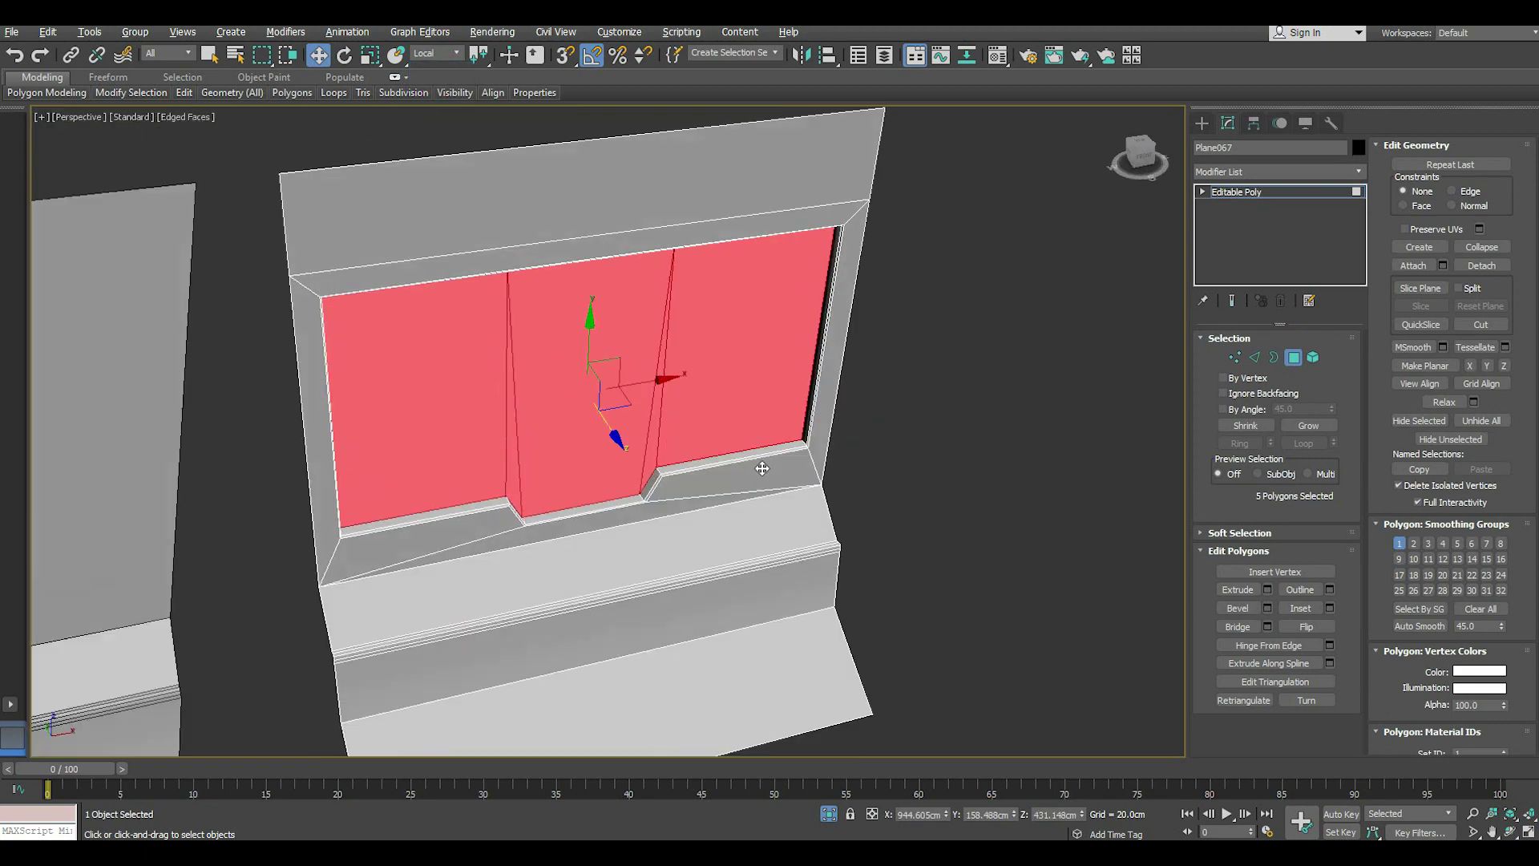
pyautogui.click(1271, 192)
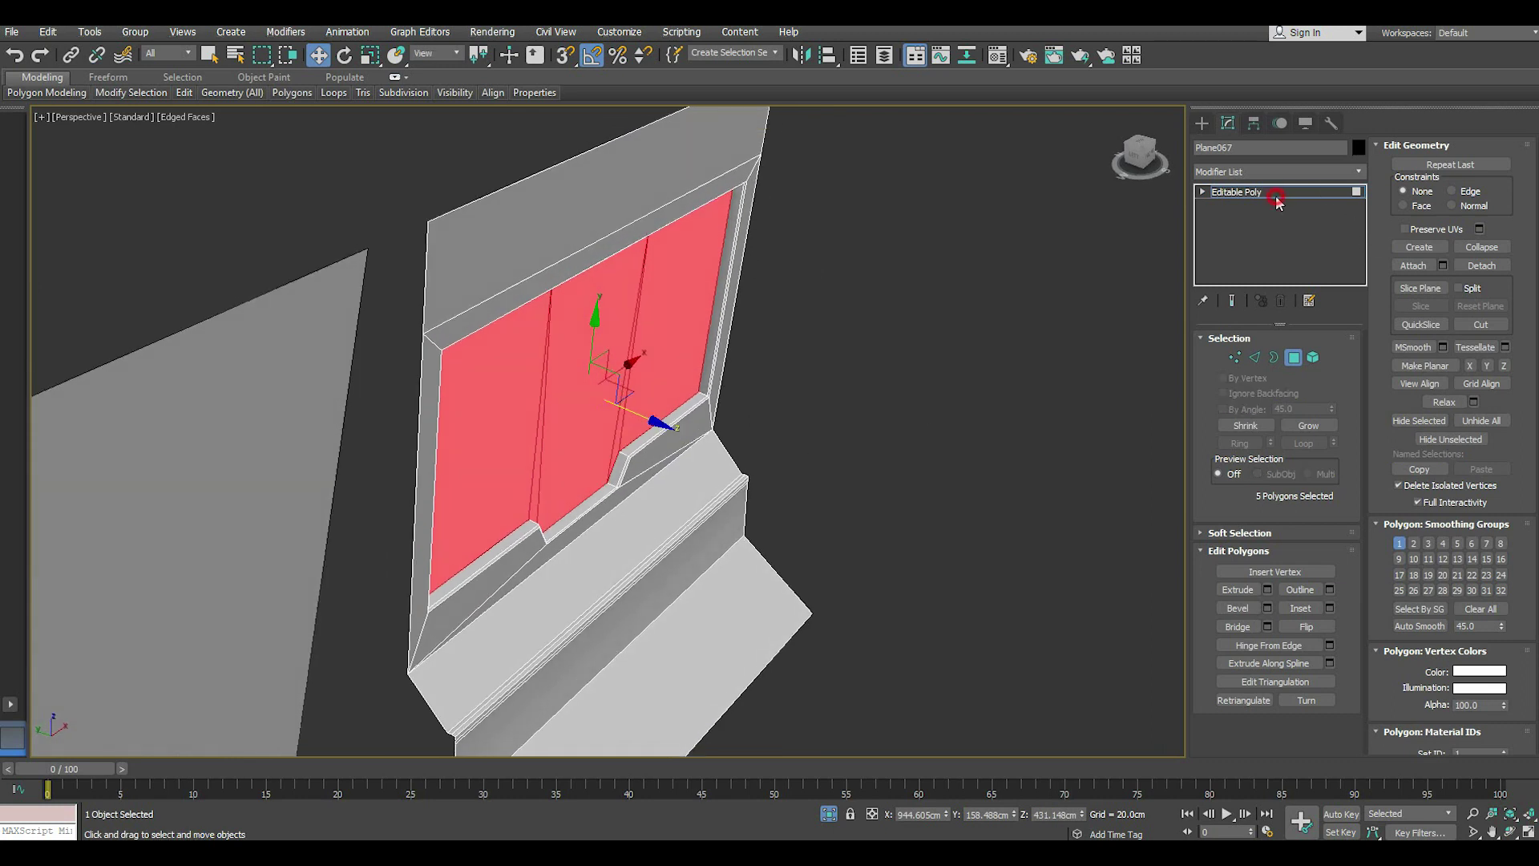
pyautogui.click(995, 339)
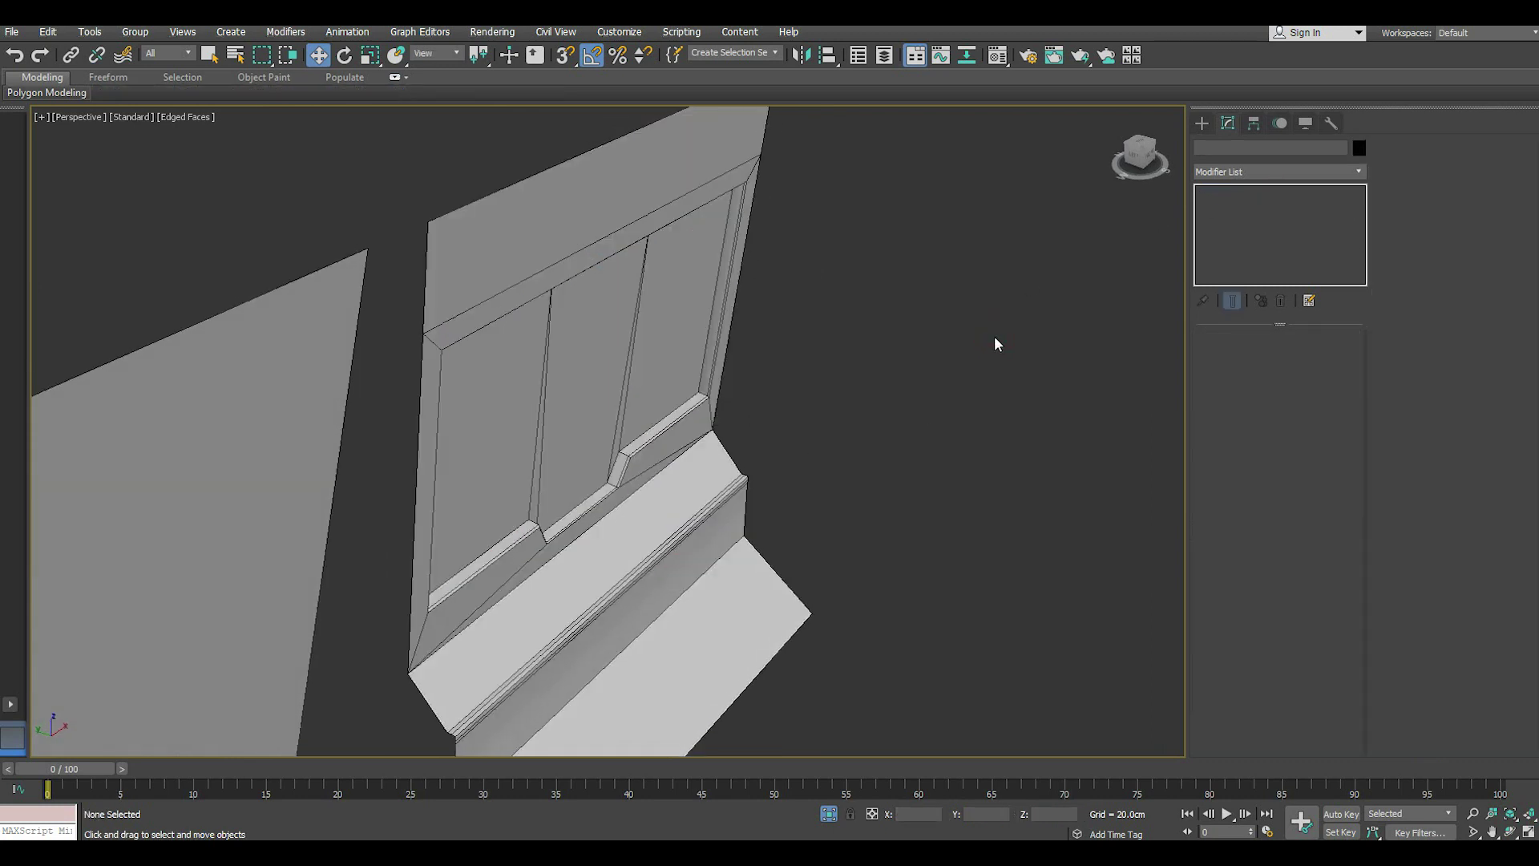
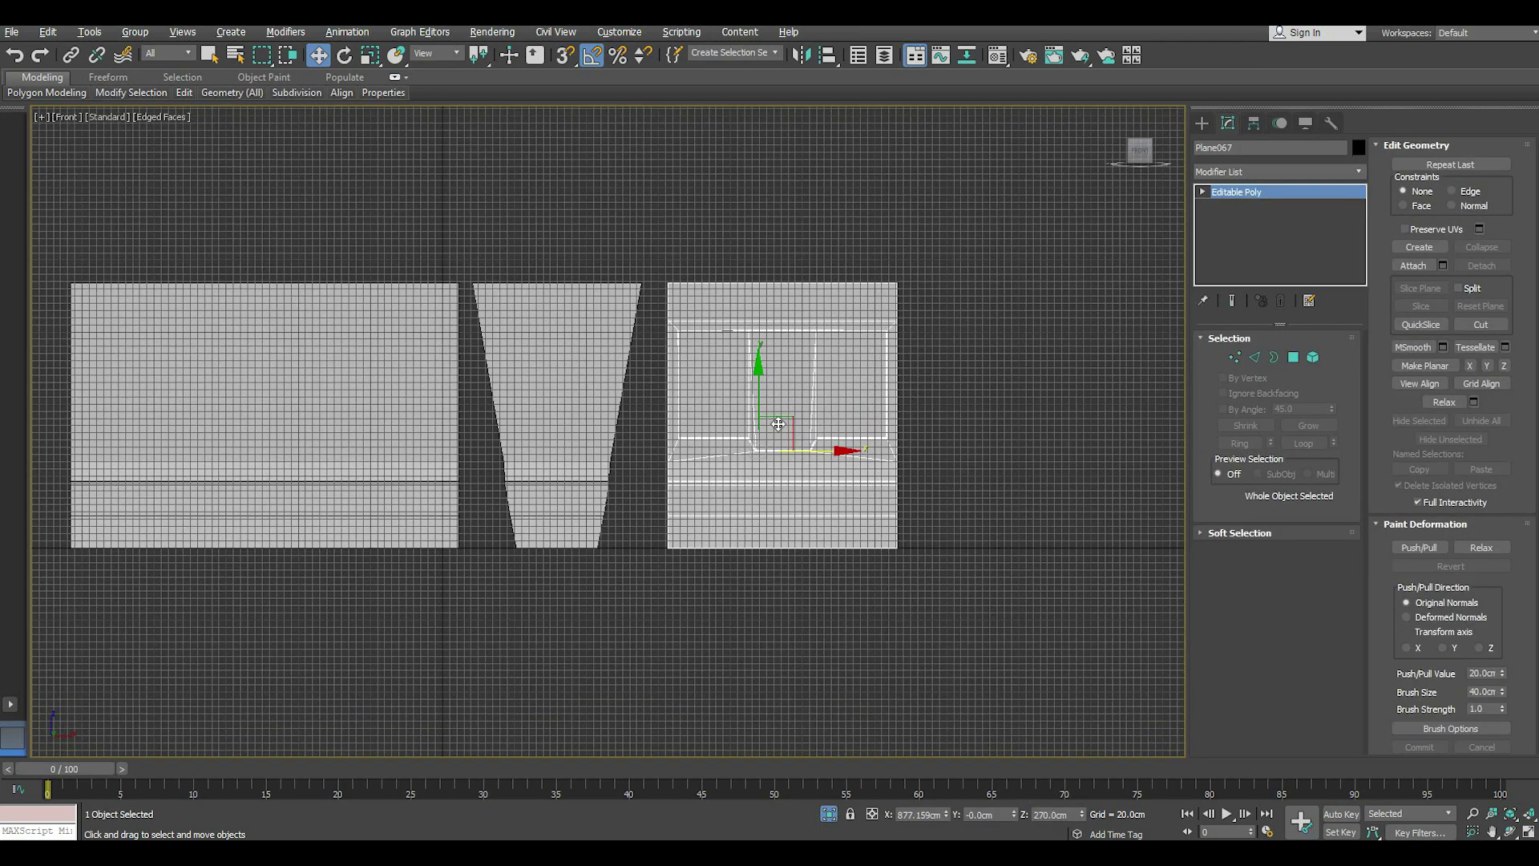
# - Draw a horizontal line across the panel and Shift-move a copy lower down
pyautogui.scroll(3, 768, 405)
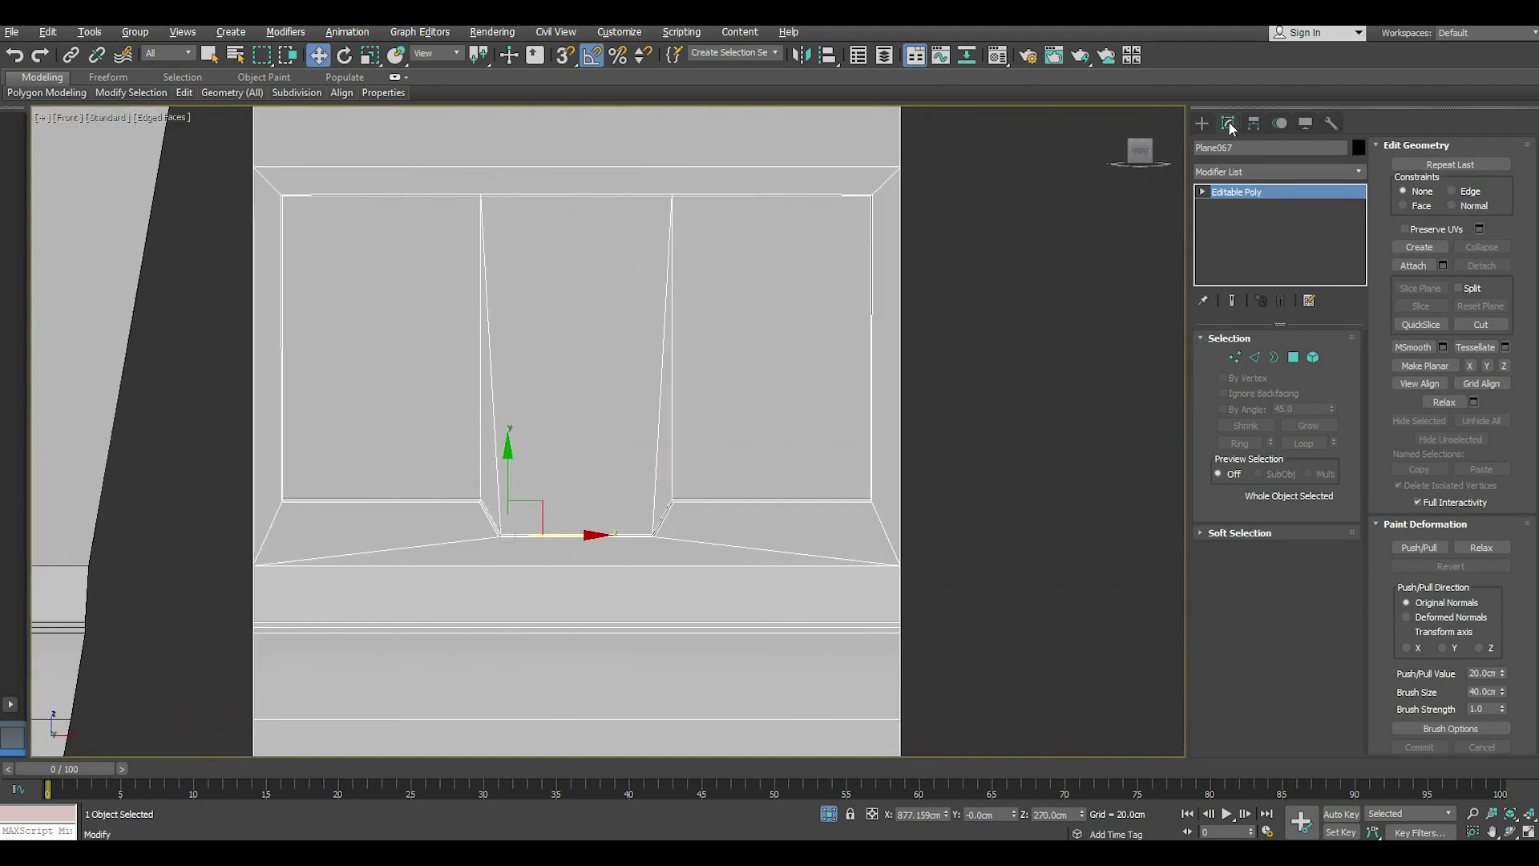
pyautogui.click(1202, 122)
pyautogui.click(1222, 146)
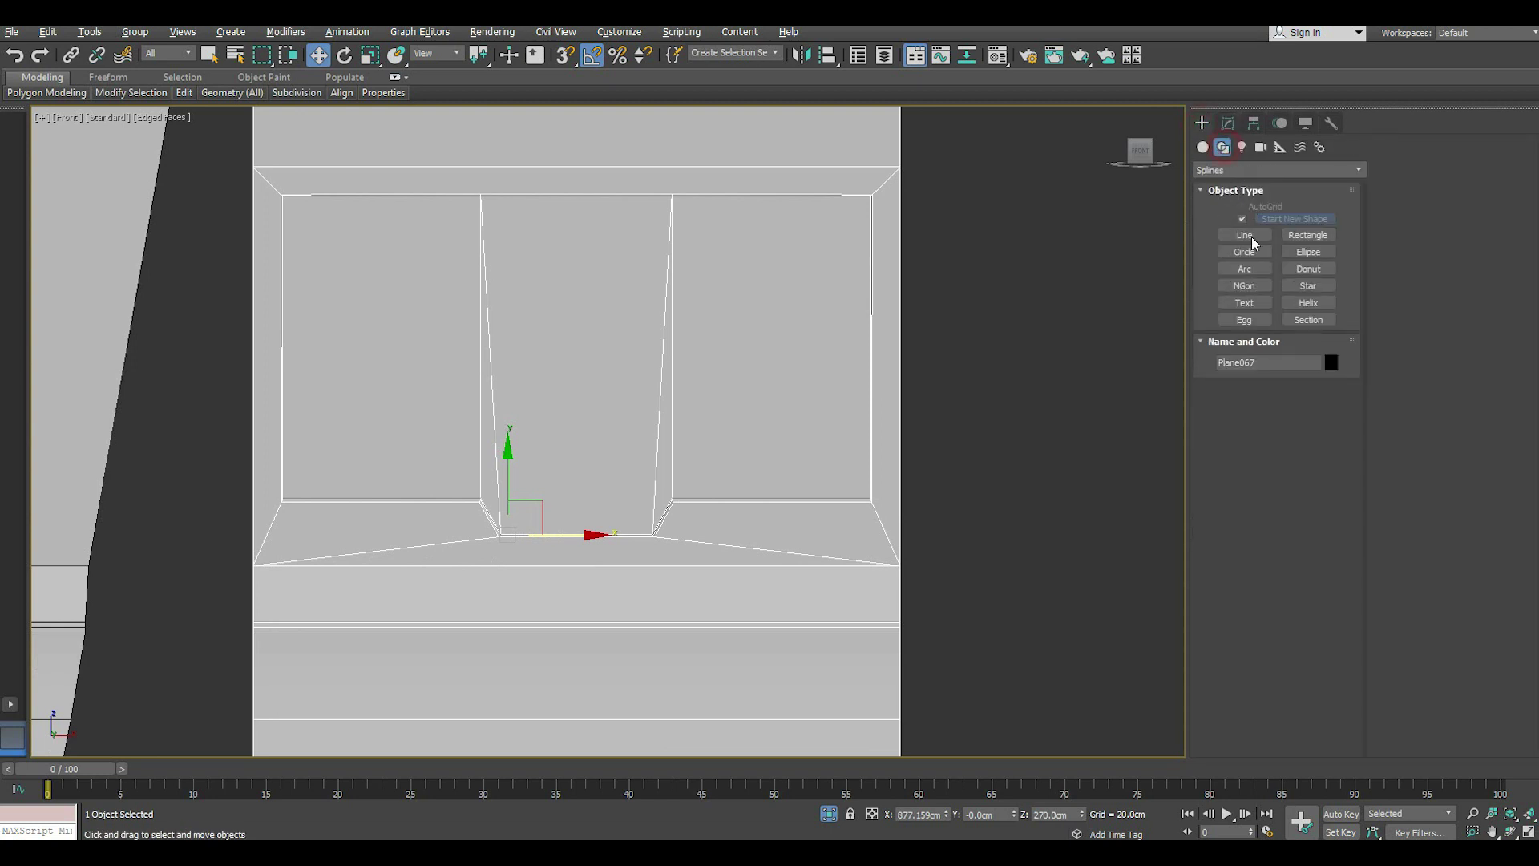
pyautogui.click(1245, 234)
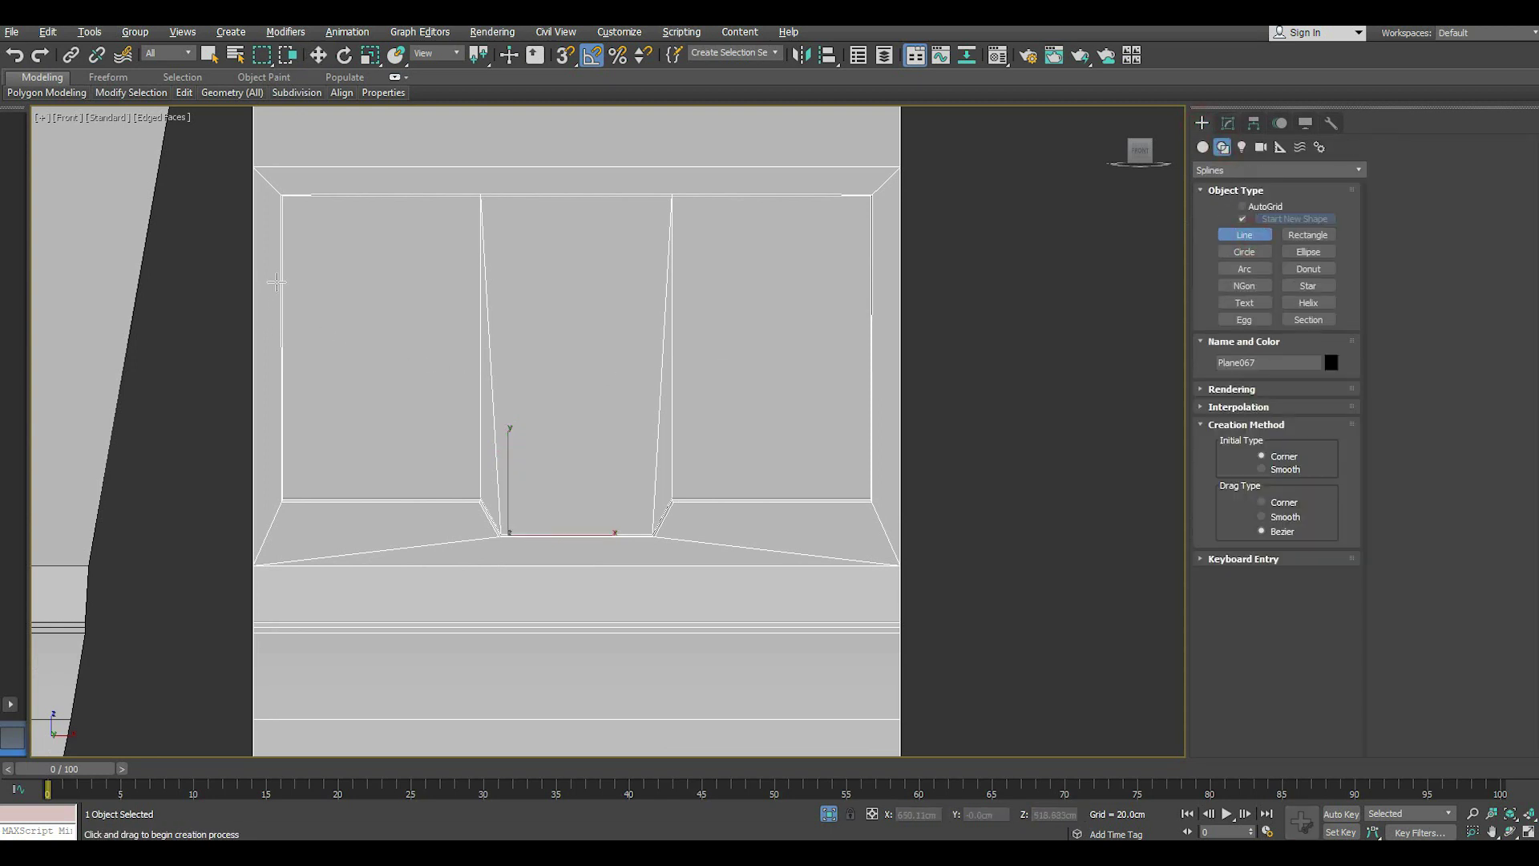
pyautogui.click(276, 266)
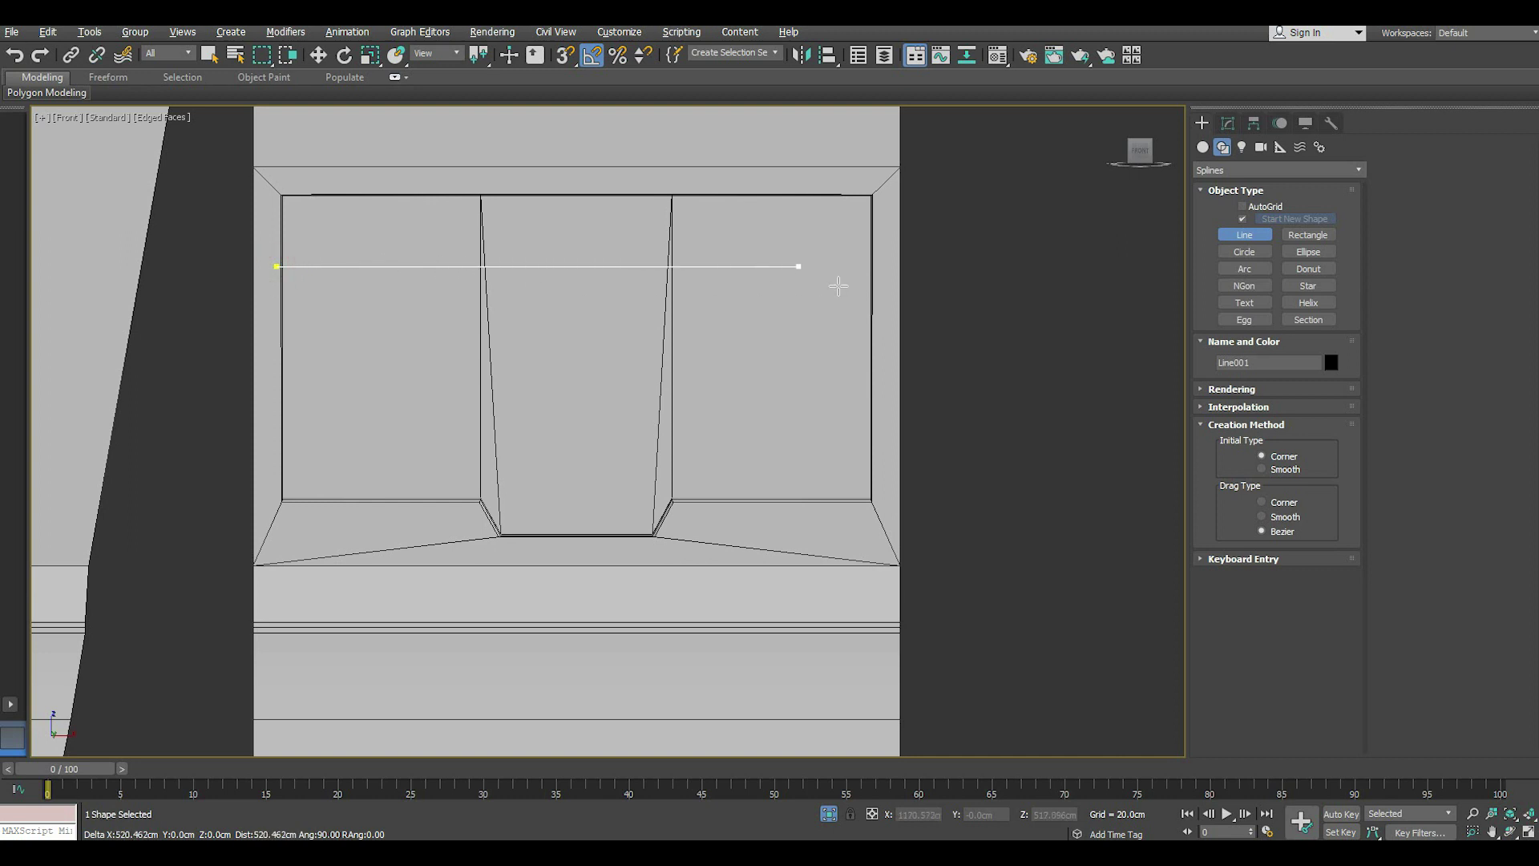
pyautogui.click(874, 286)
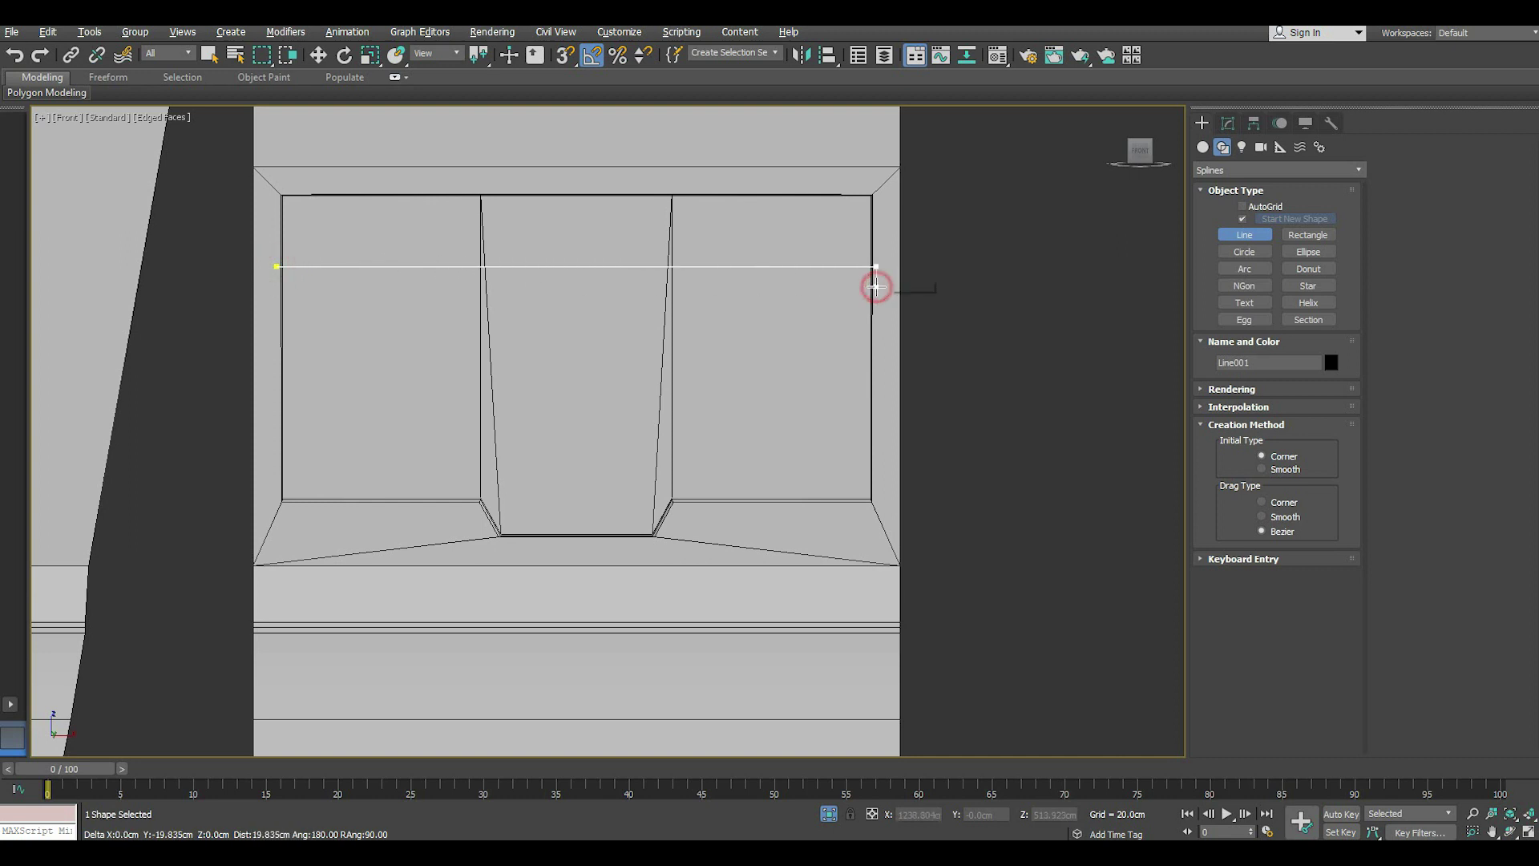
pyautogui.rightClick(786, 248)
pyautogui.press('w')
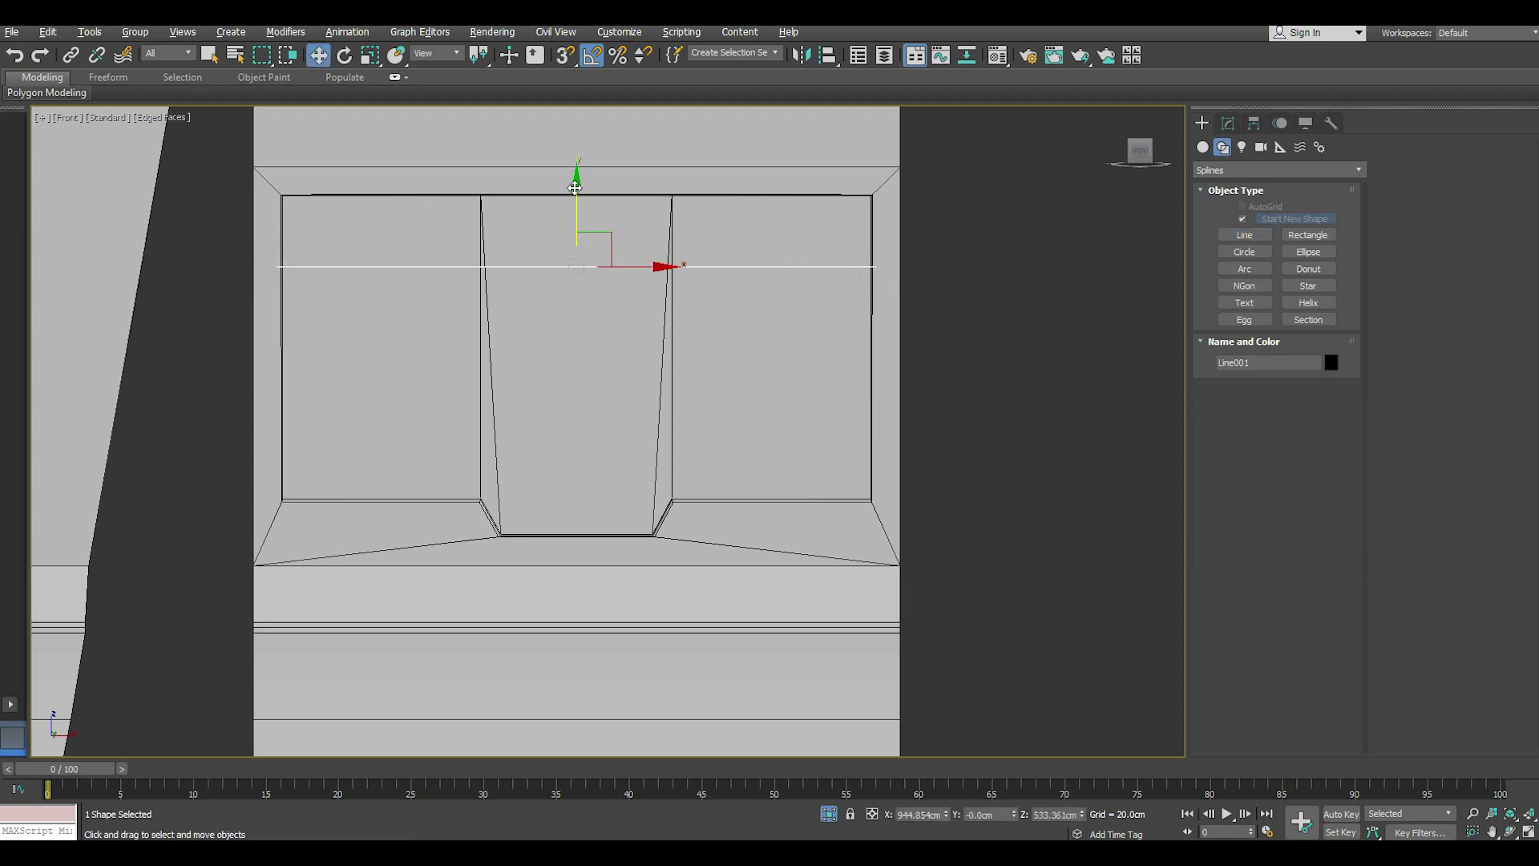
pyautogui.moveTo(577, 189); pyautogui.dragTo(578, 265)
pyautogui.press('Return')
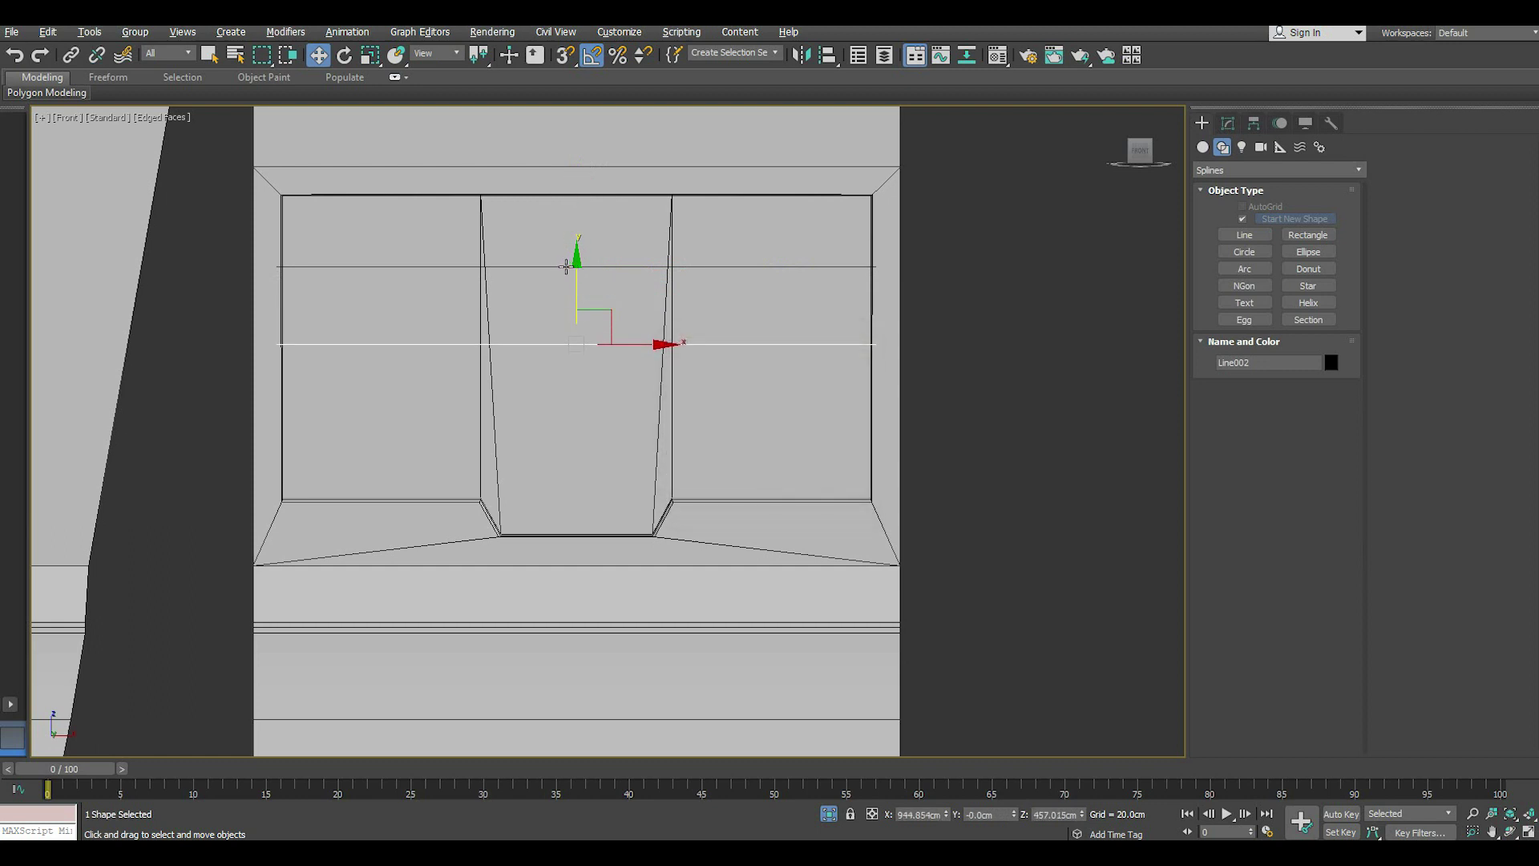
# - Make the upper line renderable with mapping coordinates and about 133 cm thickness
pyautogui.click(560, 266)
pyautogui.click(1227, 123)
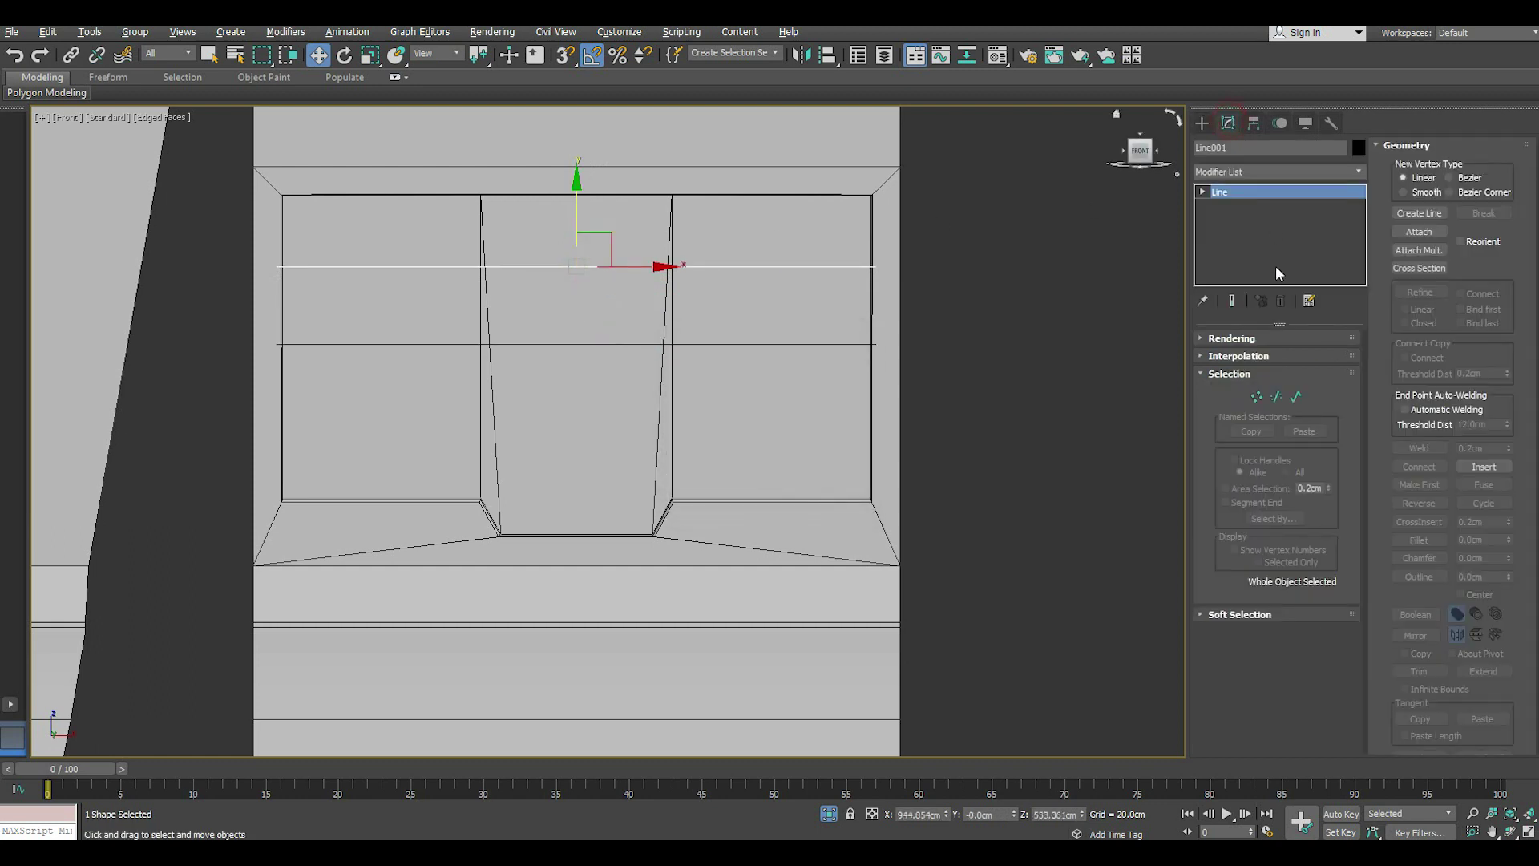
pyautogui.click(1248, 338)
pyautogui.click(1243, 367)
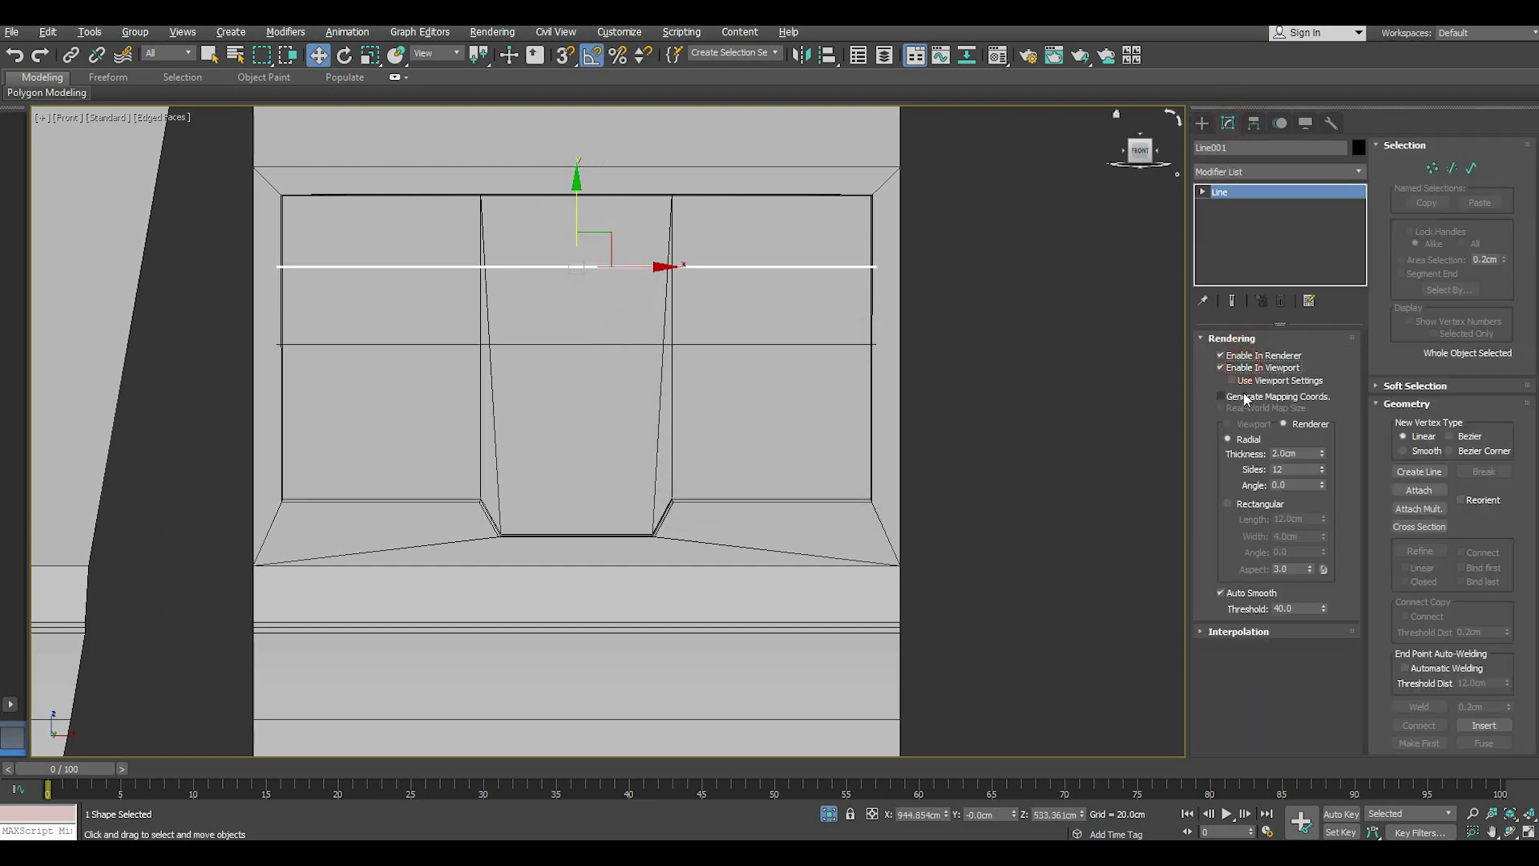
pyautogui.click(1245, 396)
pyautogui.moveTo(1322, 454)
pyautogui.mouseDown()
pyautogui.moveTo(1277, 442)
pyautogui.moveTo(1292, 327)
pyautogui.moveTo(1276, 303)
pyautogui.mouseUp()
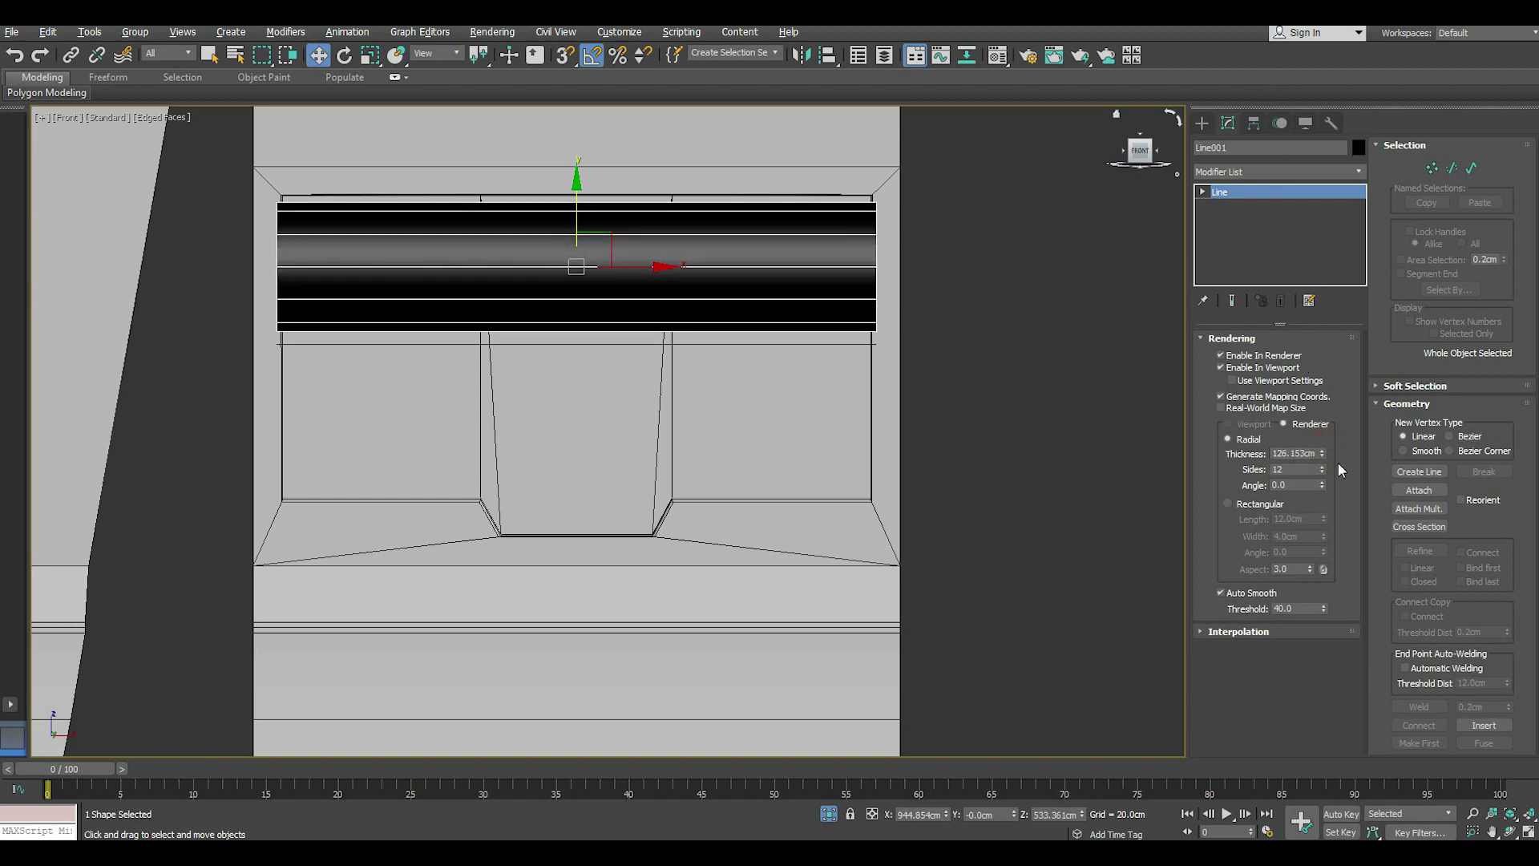
pyautogui.moveTo(1323, 455); pyautogui.dragTo(1320, 449)
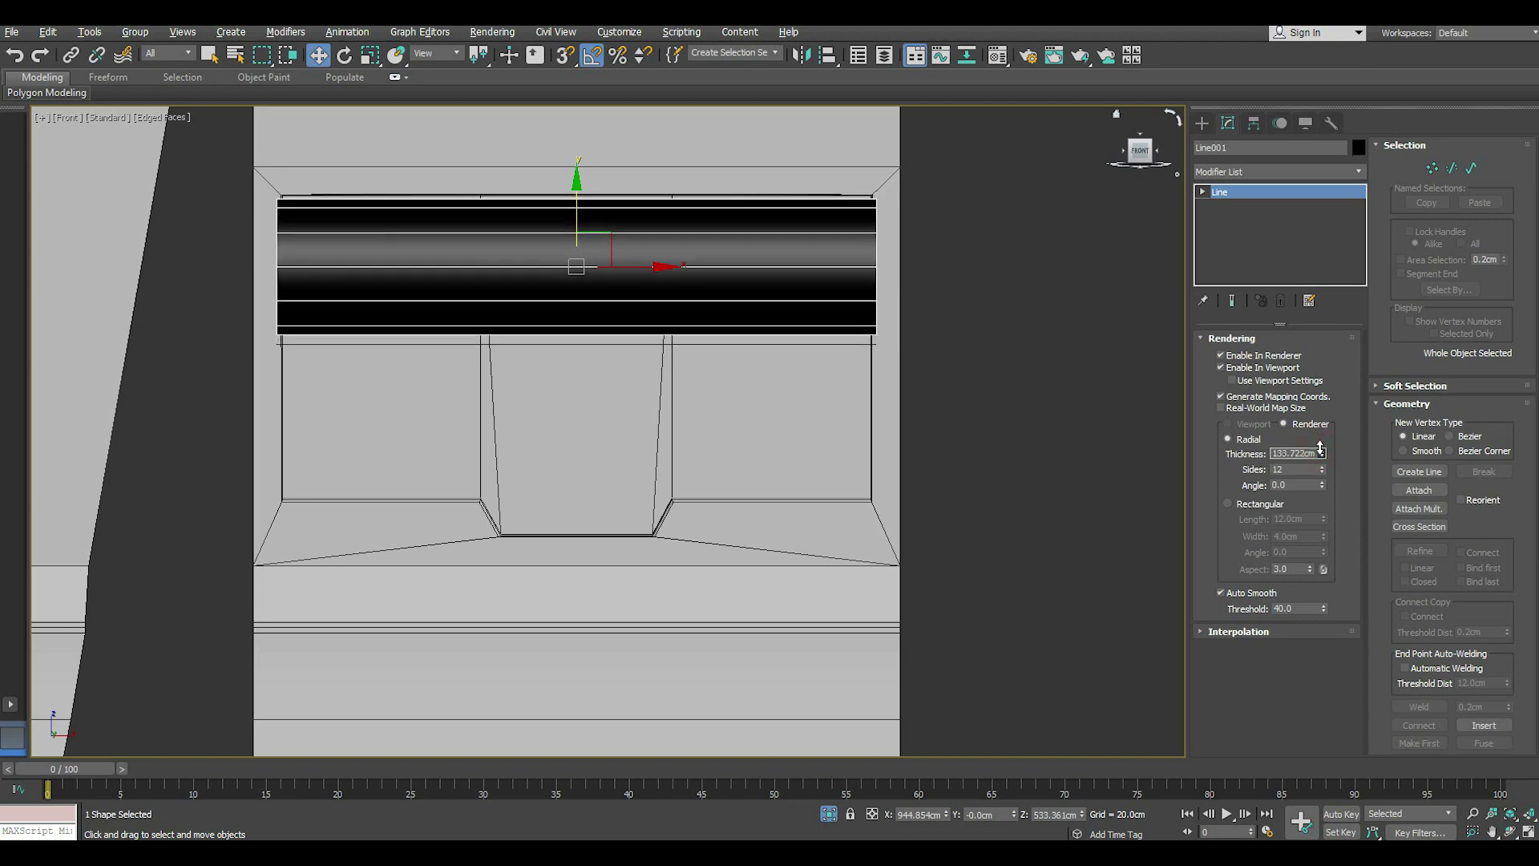
pyautogui.press('End')
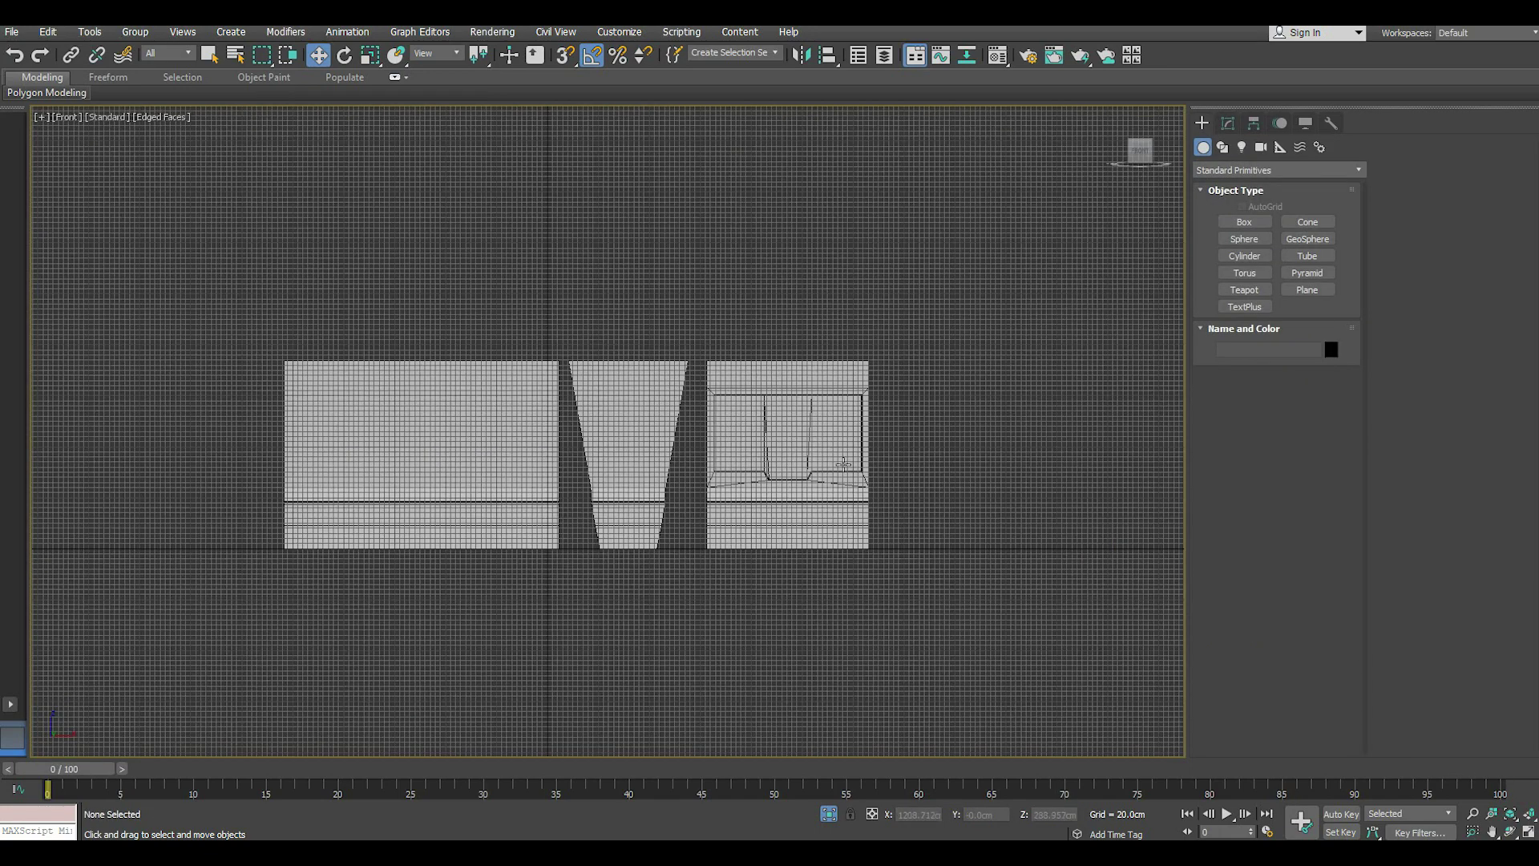
# - Zoom in on the recessed panel, hide the grid, and redraw the line with a lower copy
pyautogui.scroll(8, 843, 463)
pyautogui.moveTo(549, 178); pyautogui.dragTo(580, 182, button='middle')
pyautogui.press('g')
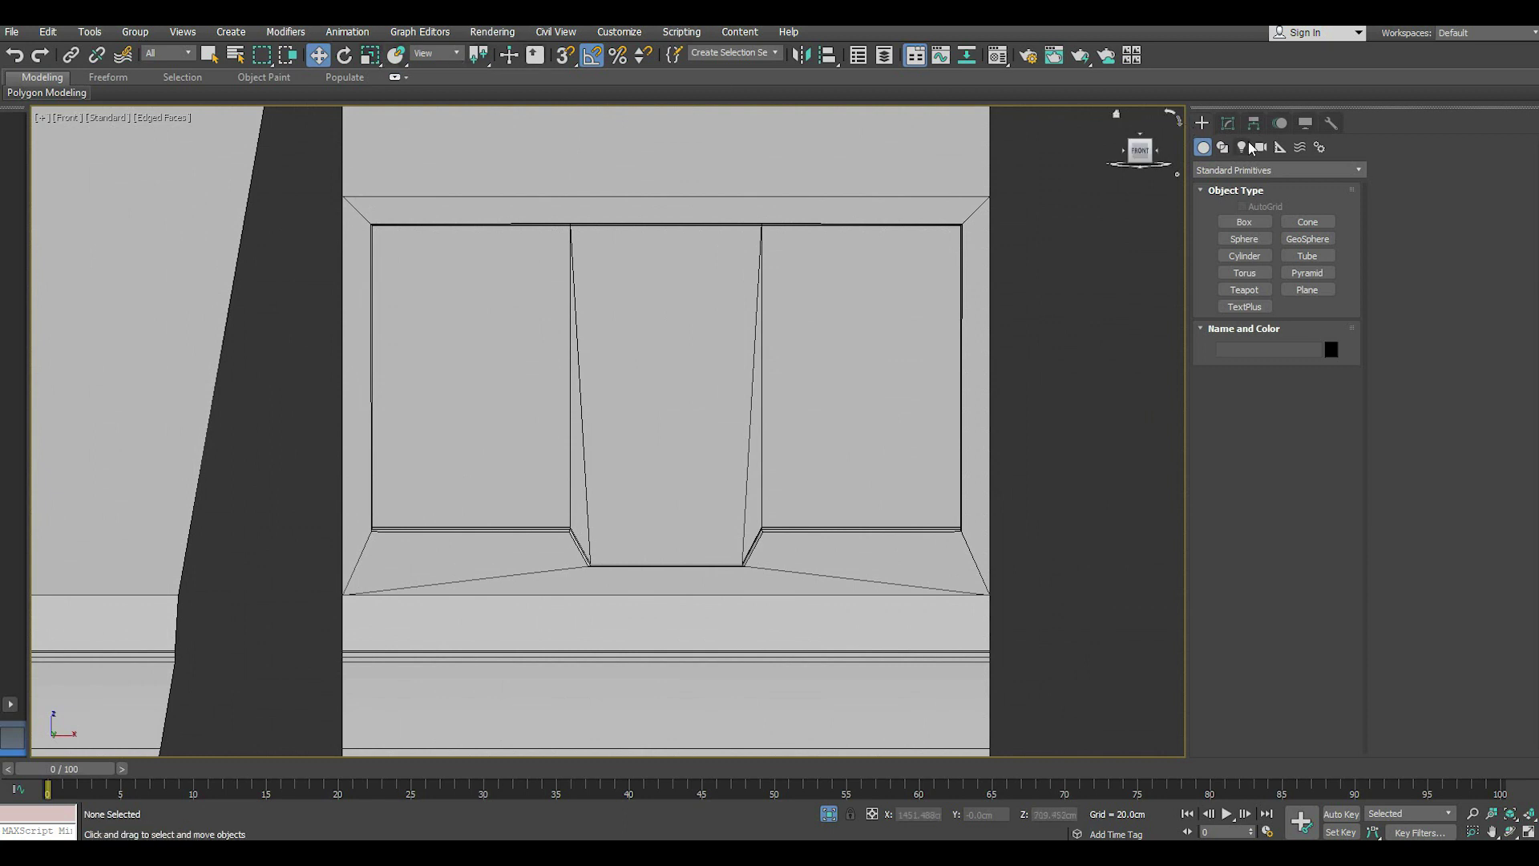
pyautogui.click(1222, 148)
pyautogui.click(1244, 234)
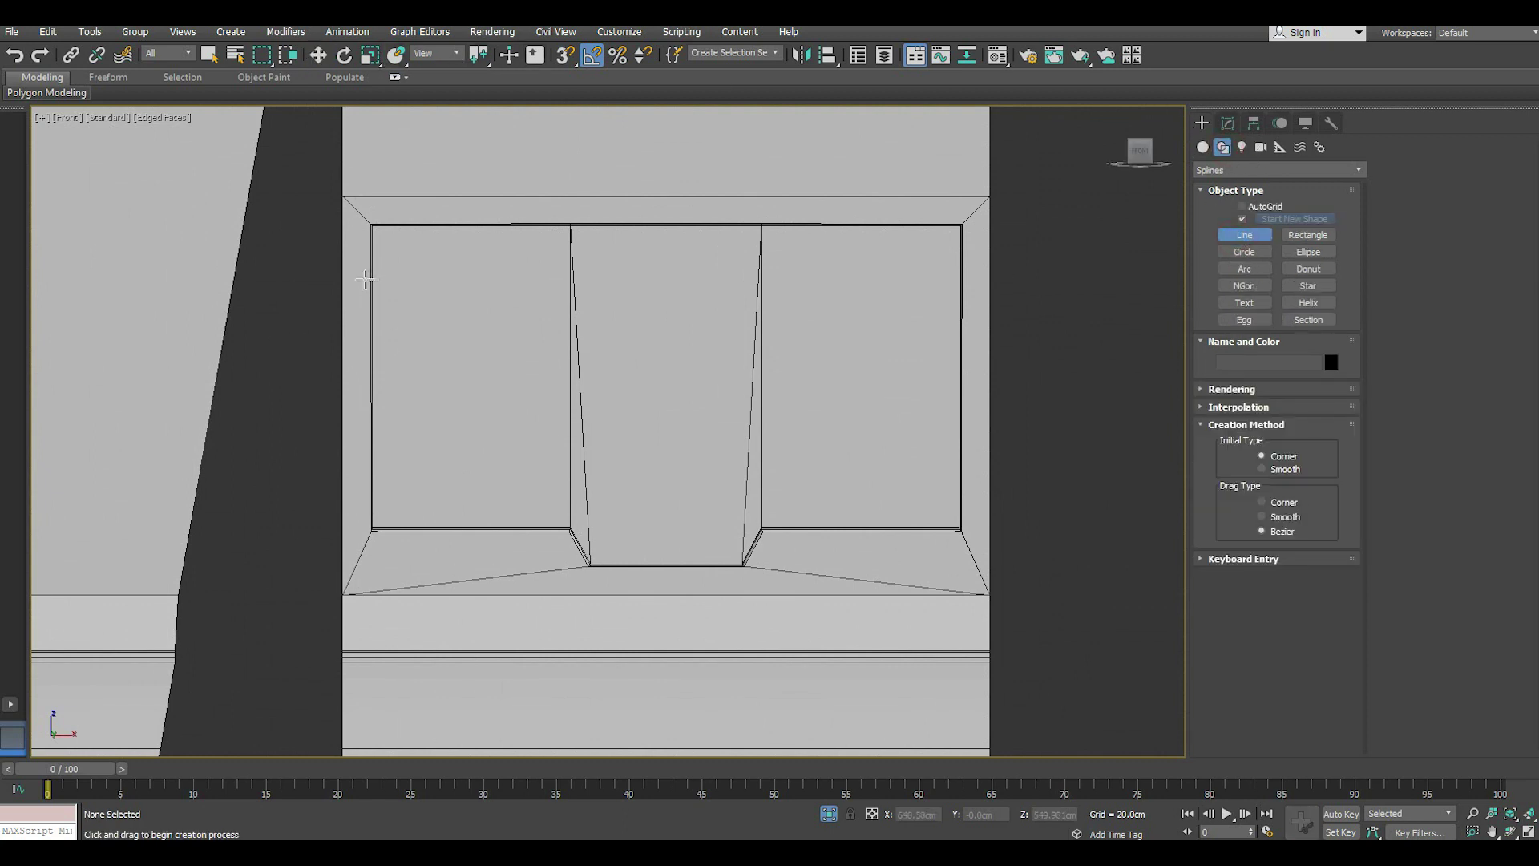
pyautogui.click(364, 279)
pyautogui.click(967, 283)
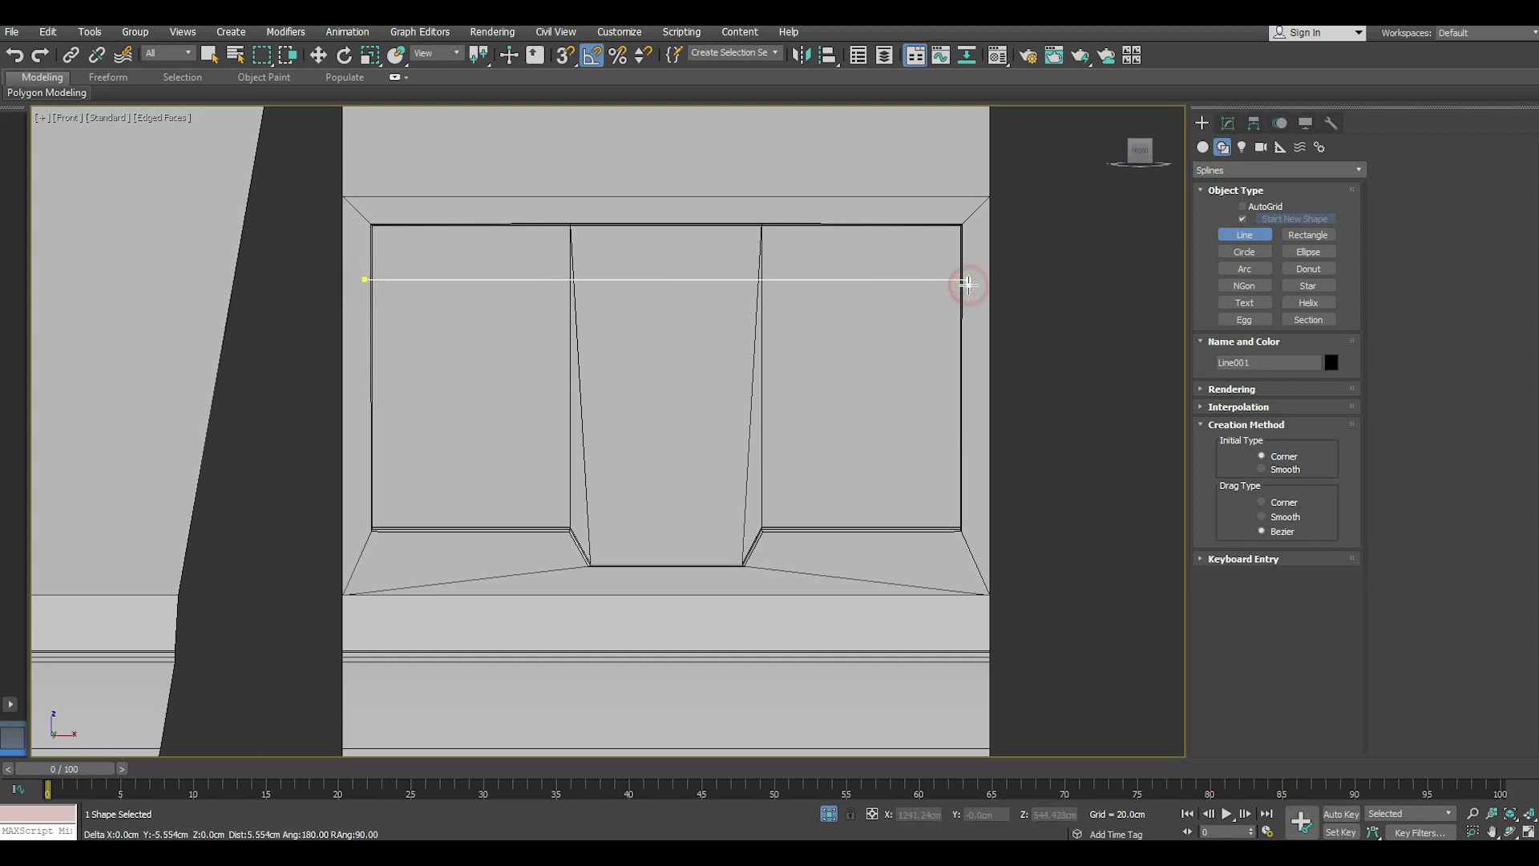
pyautogui.rightClick(968, 284)
pyautogui.rightClick(917, 257)
pyautogui.press('w')
pyautogui.keyDown('shift'); pyautogui.moveTo(670, 226); pyautogui.dragTo(670, 351); pyautogui.keyUp('shift')
pyautogui.click(783, 502)
# - Make the new upper line render in viewport with mapping coordinates and 120.413 cm thickness
pyautogui.click(652, 275)
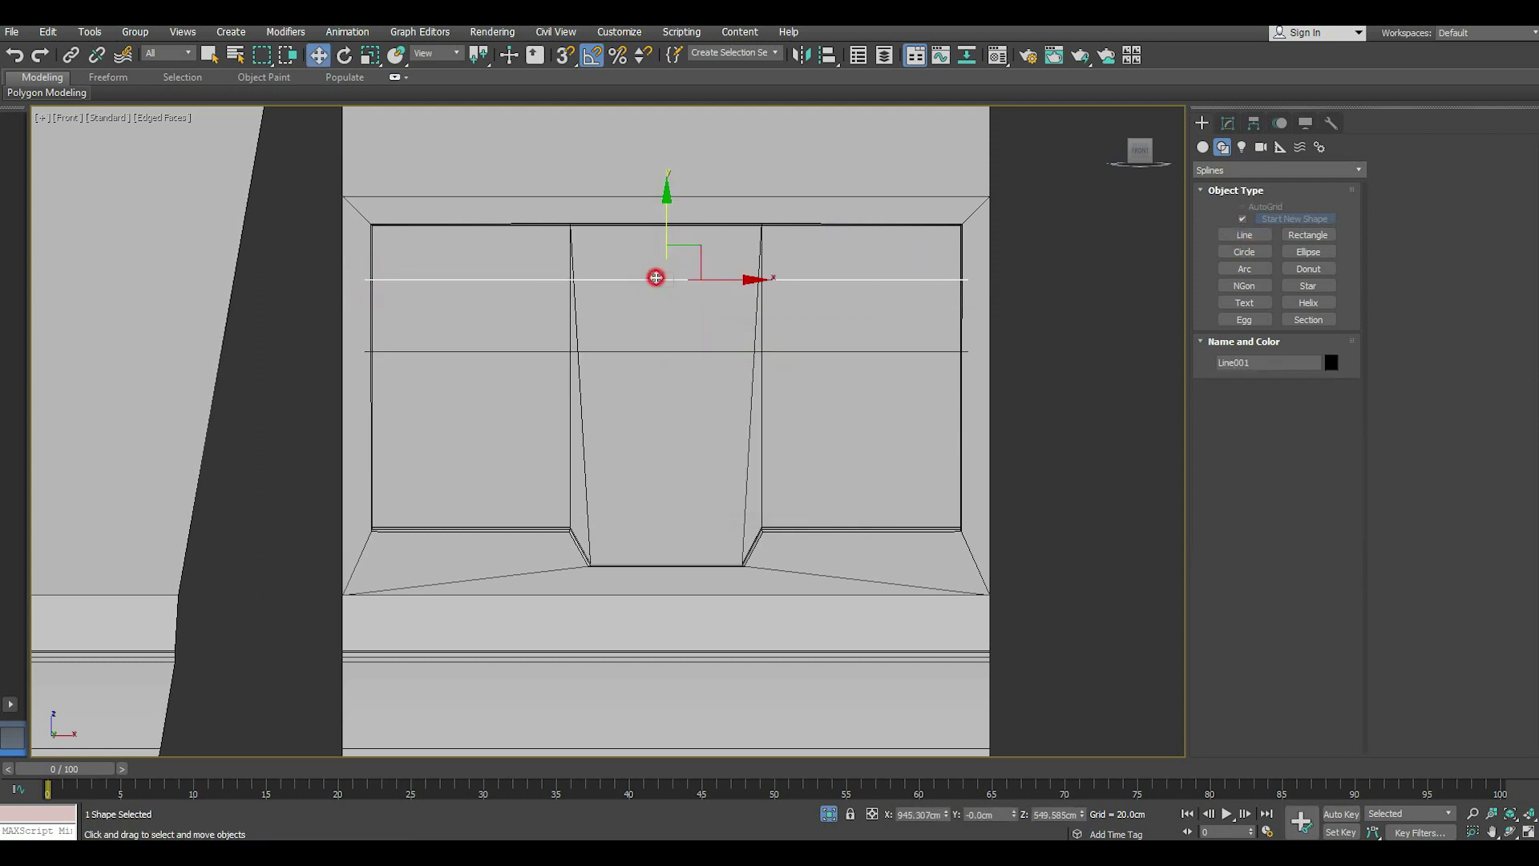
pyautogui.click(1227, 125)
pyautogui.click(12, 32)
pyautogui.click(40, 154)
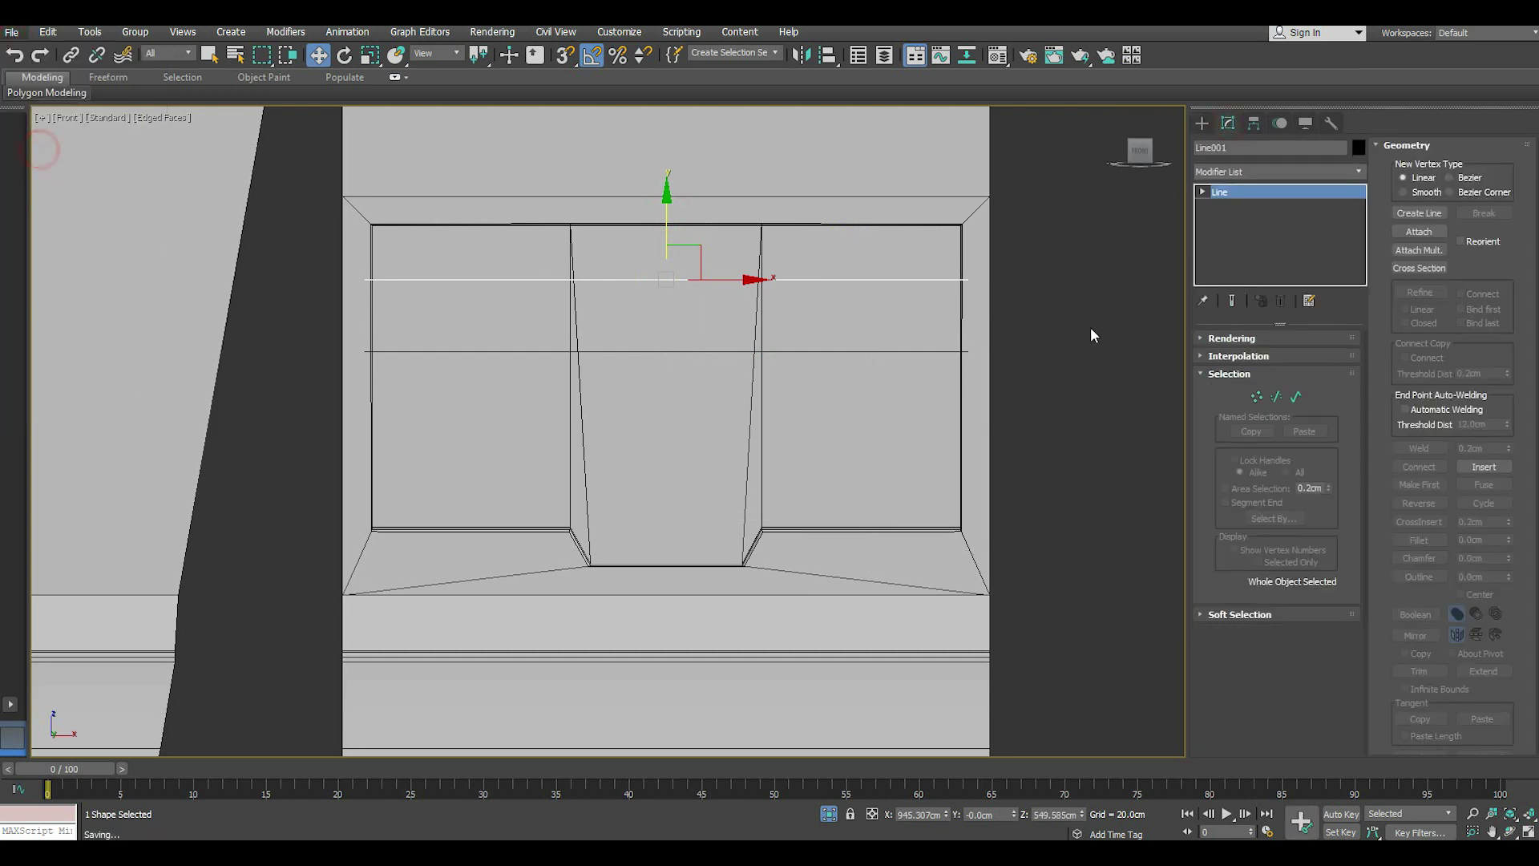
pyautogui.click(1231, 337)
pyautogui.click(1220, 367)
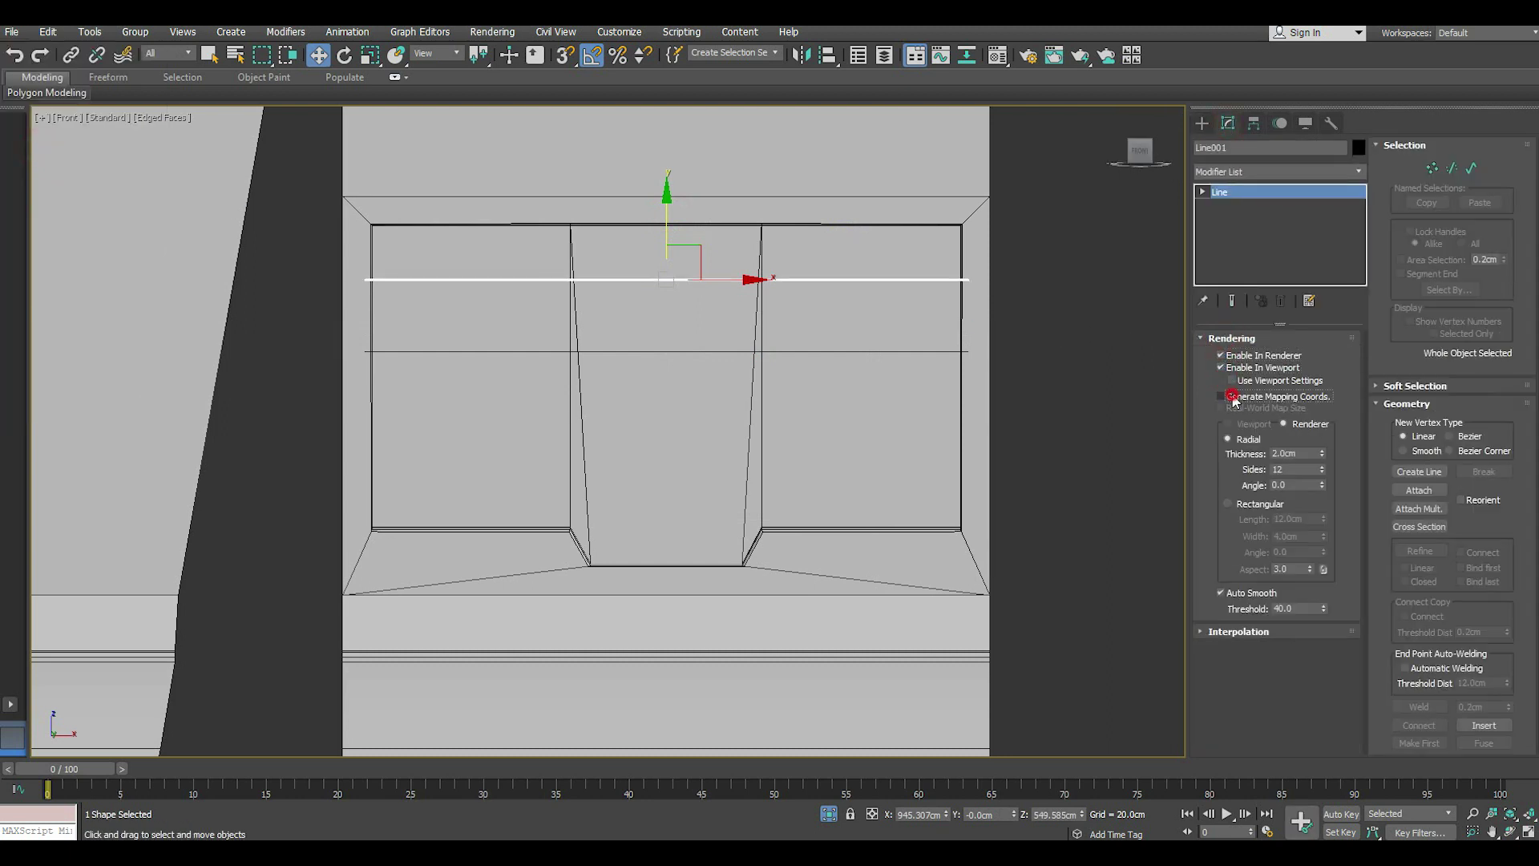
pyautogui.click(1232, 397)
pyautogui.moveTo(1321, 459); pyautogui.dragTo(1288, 353)
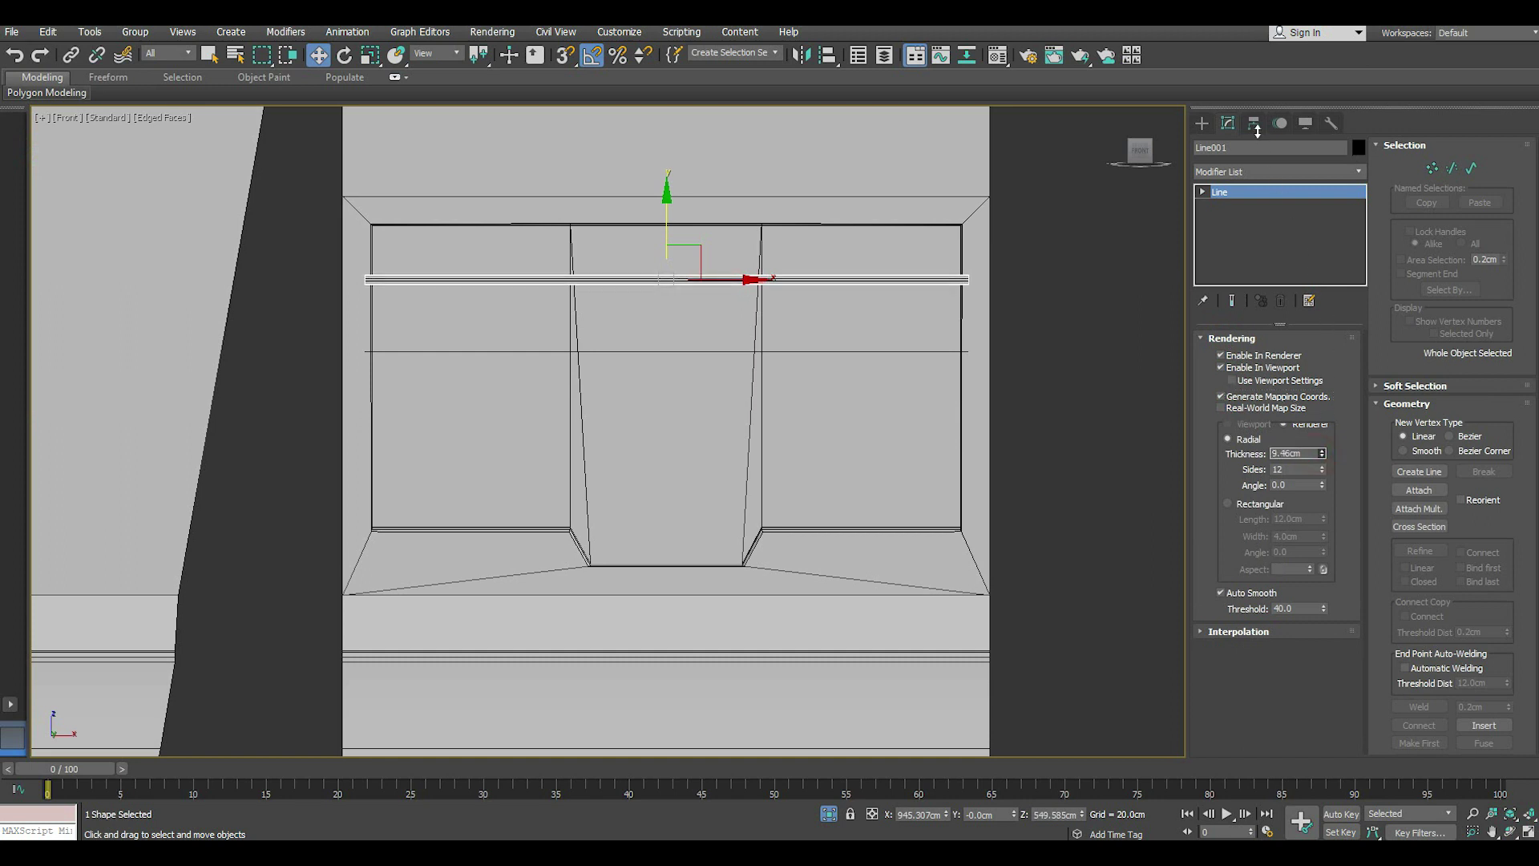
pyautogui.moveTo(1321, 456); pyautogui.dragTo(1321, 385)
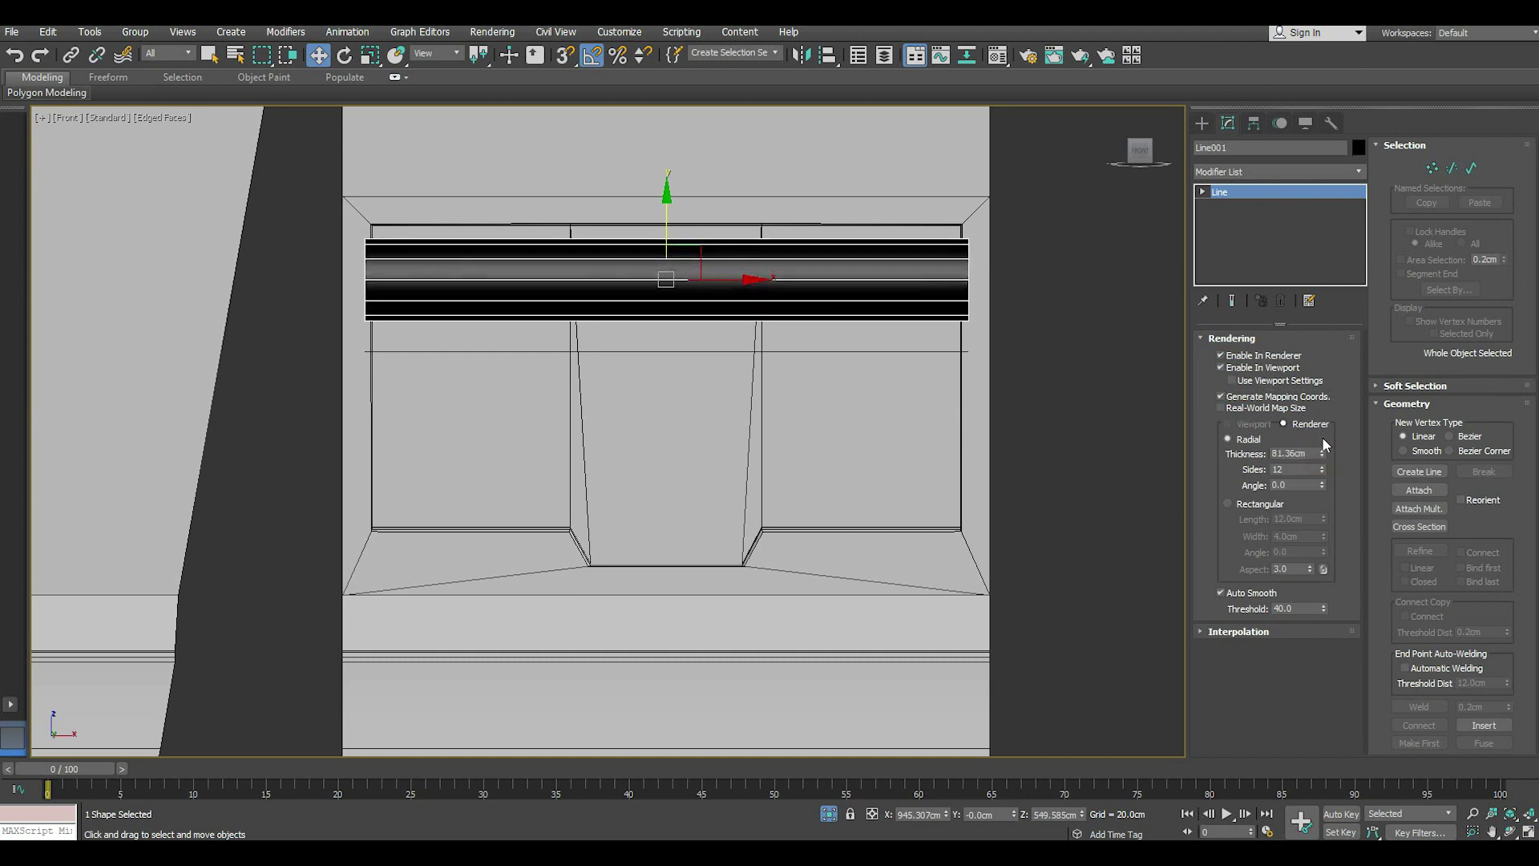
pyautogui.moveTo(1322, 454); pyautogui.dragTo(1311, 412)
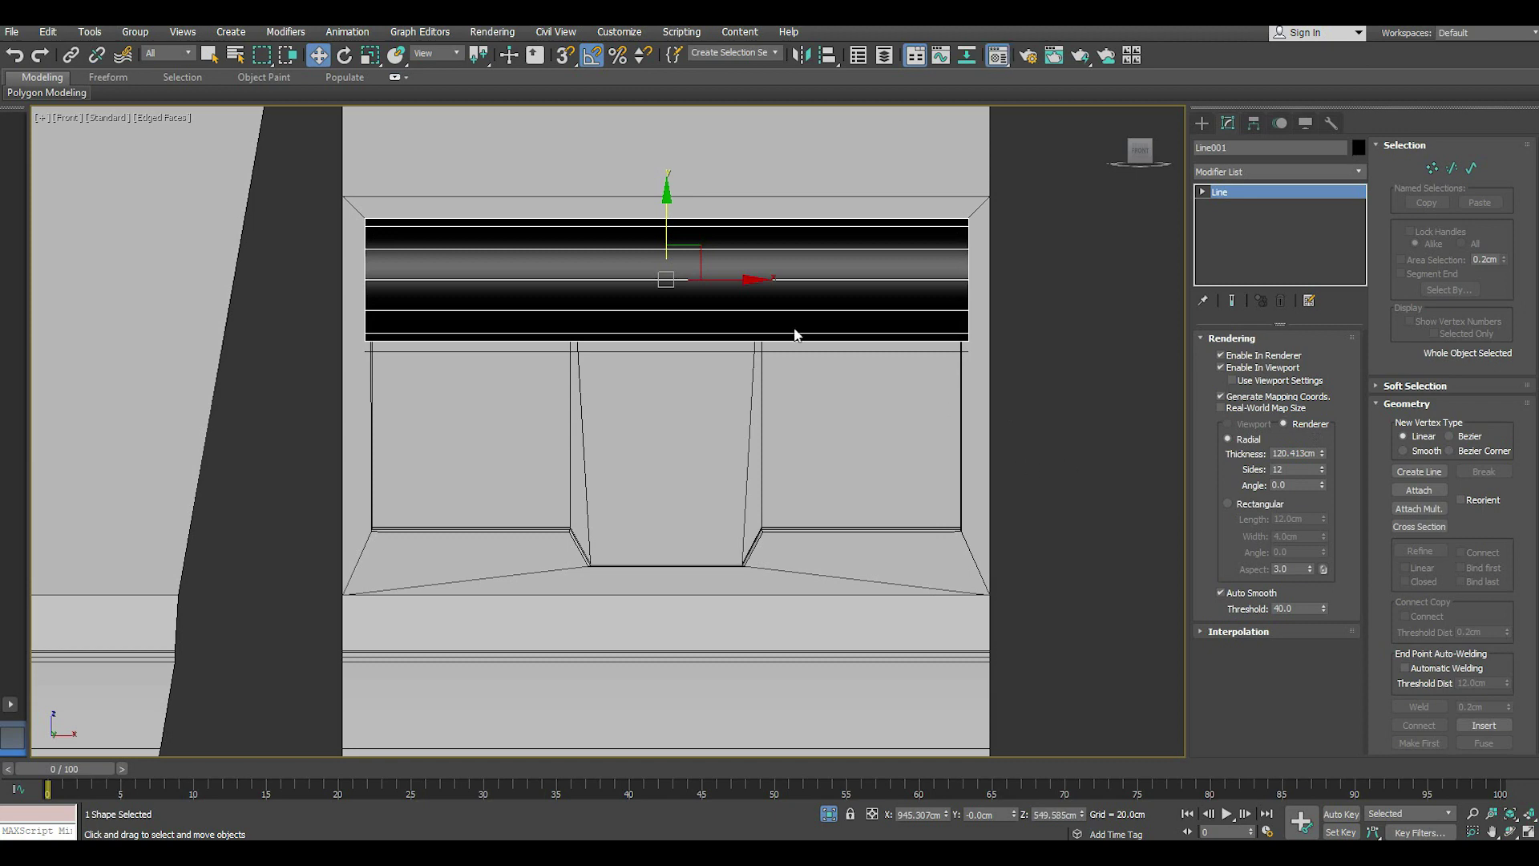
# - Assign the grey Lab material to the tube and nudge it slightly downward
pyautogui.press('m')
pyautogui.click(85, 375)
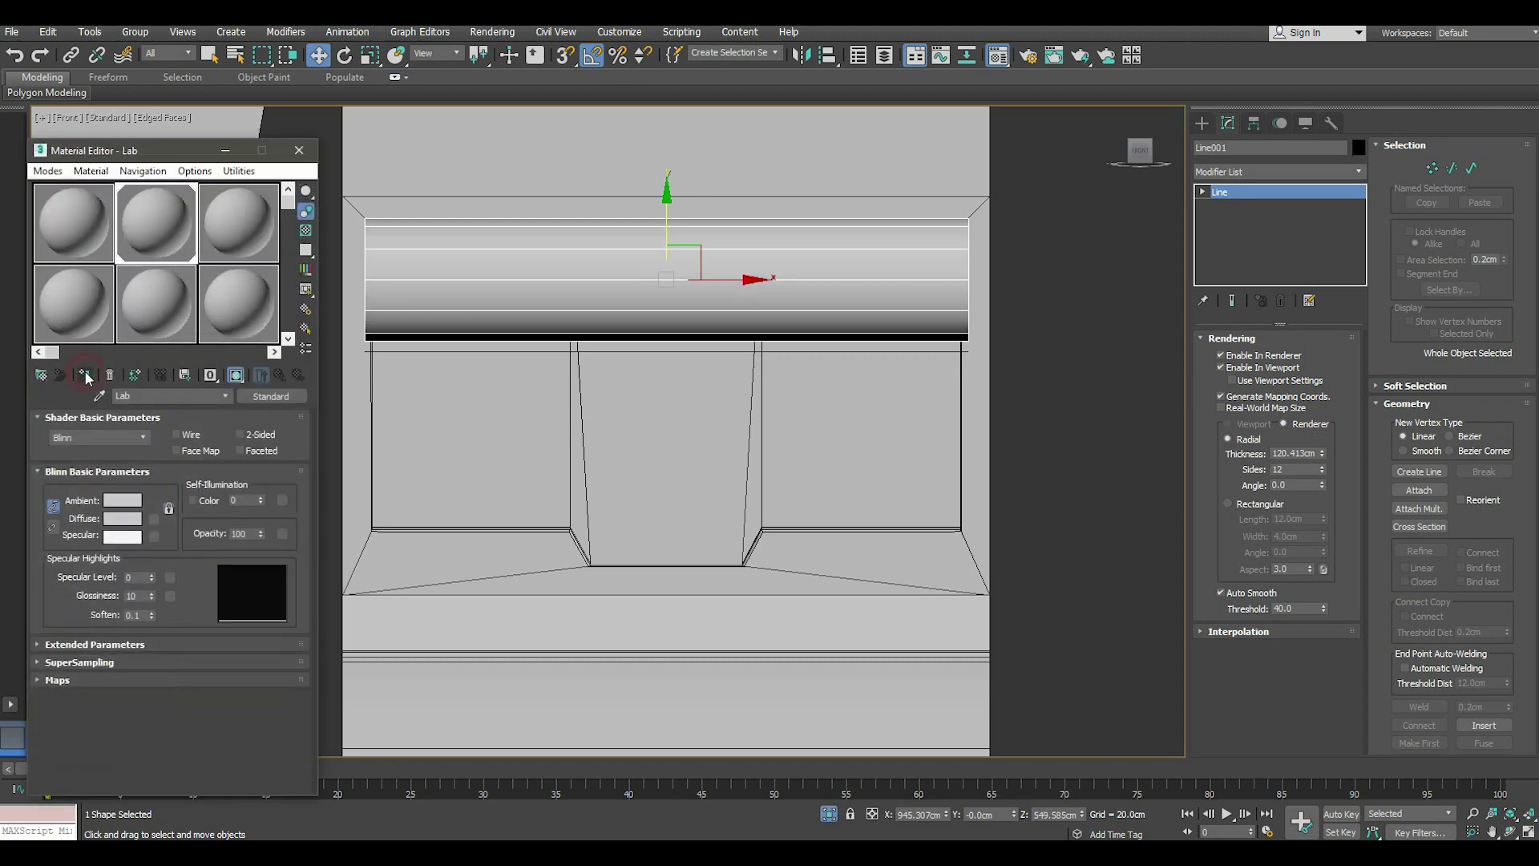
pyautogui.press('m')
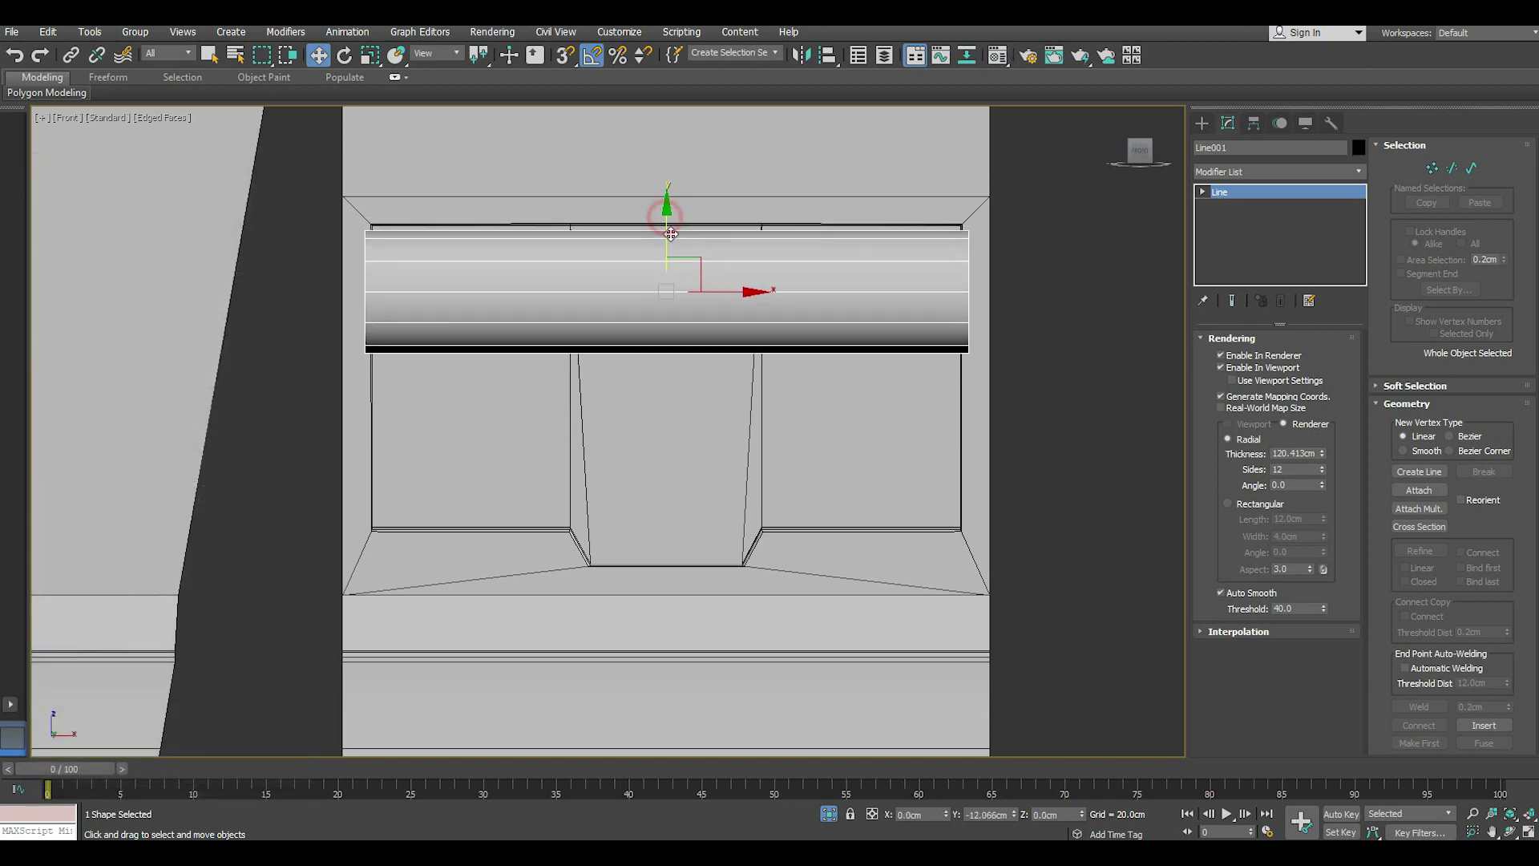
pyautogui.moveTo(665, 218); pyautogui.dragTo(677, 218)
pyautogui.press('p')
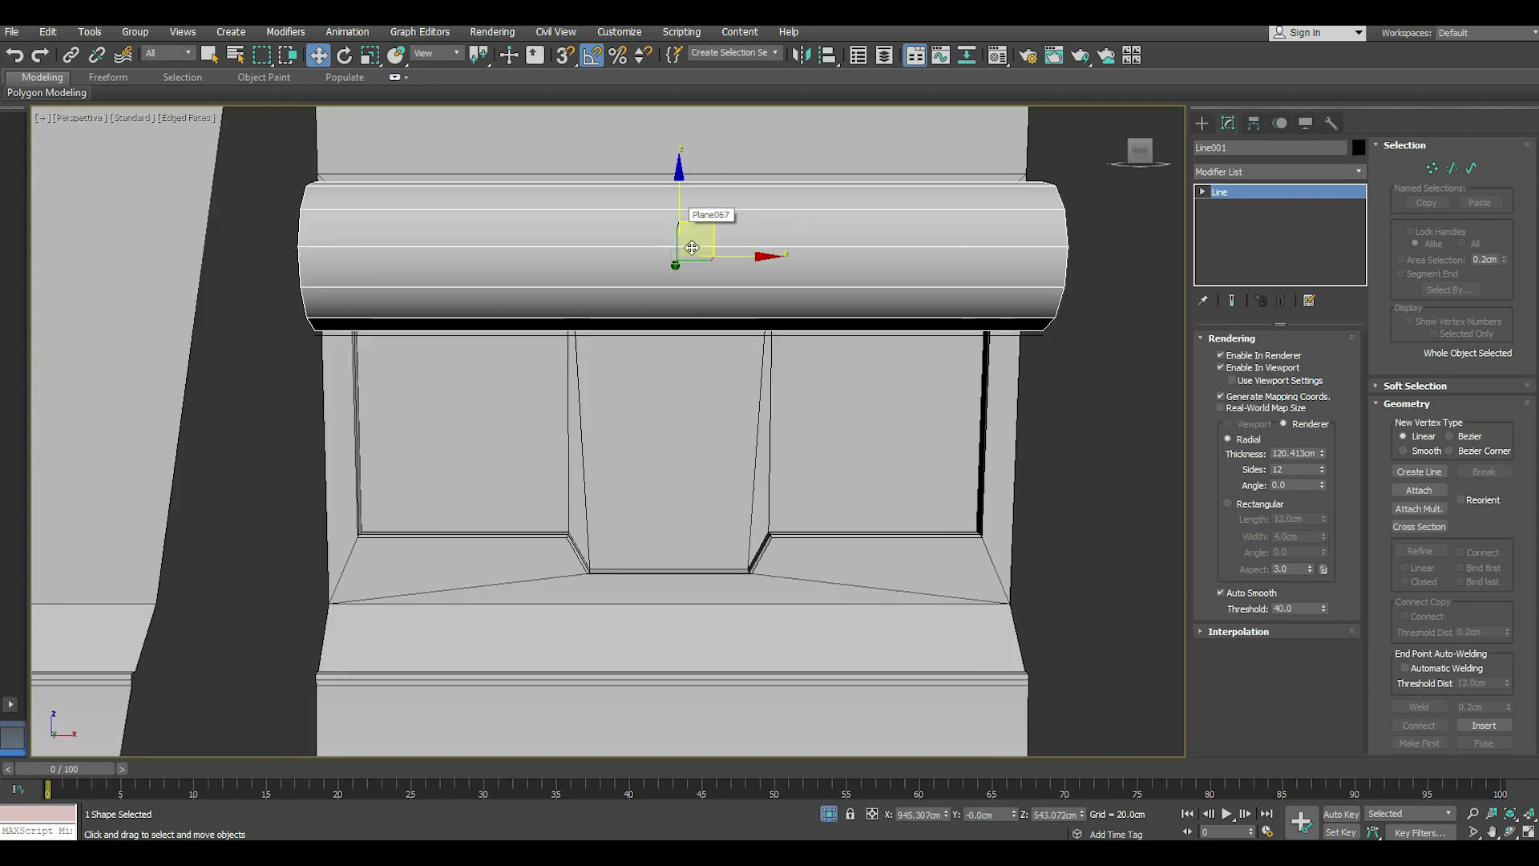
pyautogui.scroll(-2, 695, 291)
pyautogui.moveTo(776, 325)
pyautogui.keyDown('alt'); pyautogui.mouseDown(button='middle')
pyautogui.moveTo(739, 318)
pyautogui.moveTo(786, 333)
pyautogui.moveTo(912, 318)
pyautogui.mouseUp(button='middle'); pyautogui.keyUp('alt')
pyautogui.scroll(2, 739, 318)
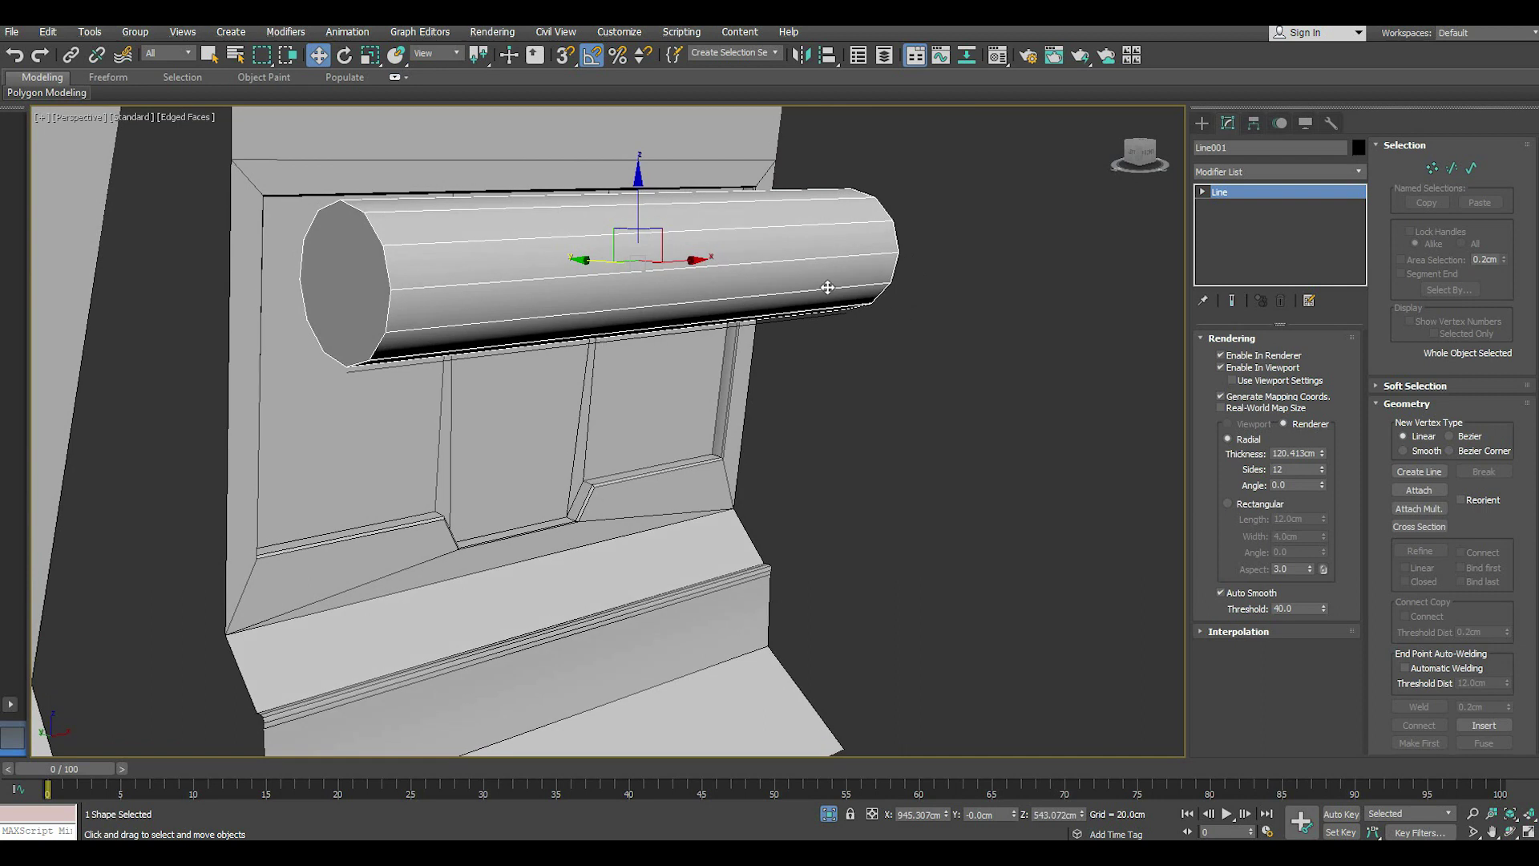
# - Convert the tube to an Editable Poly and delete its left end cap
pyautogui.rightClick(1275, 228)
pyautogui.click(1339, 373)
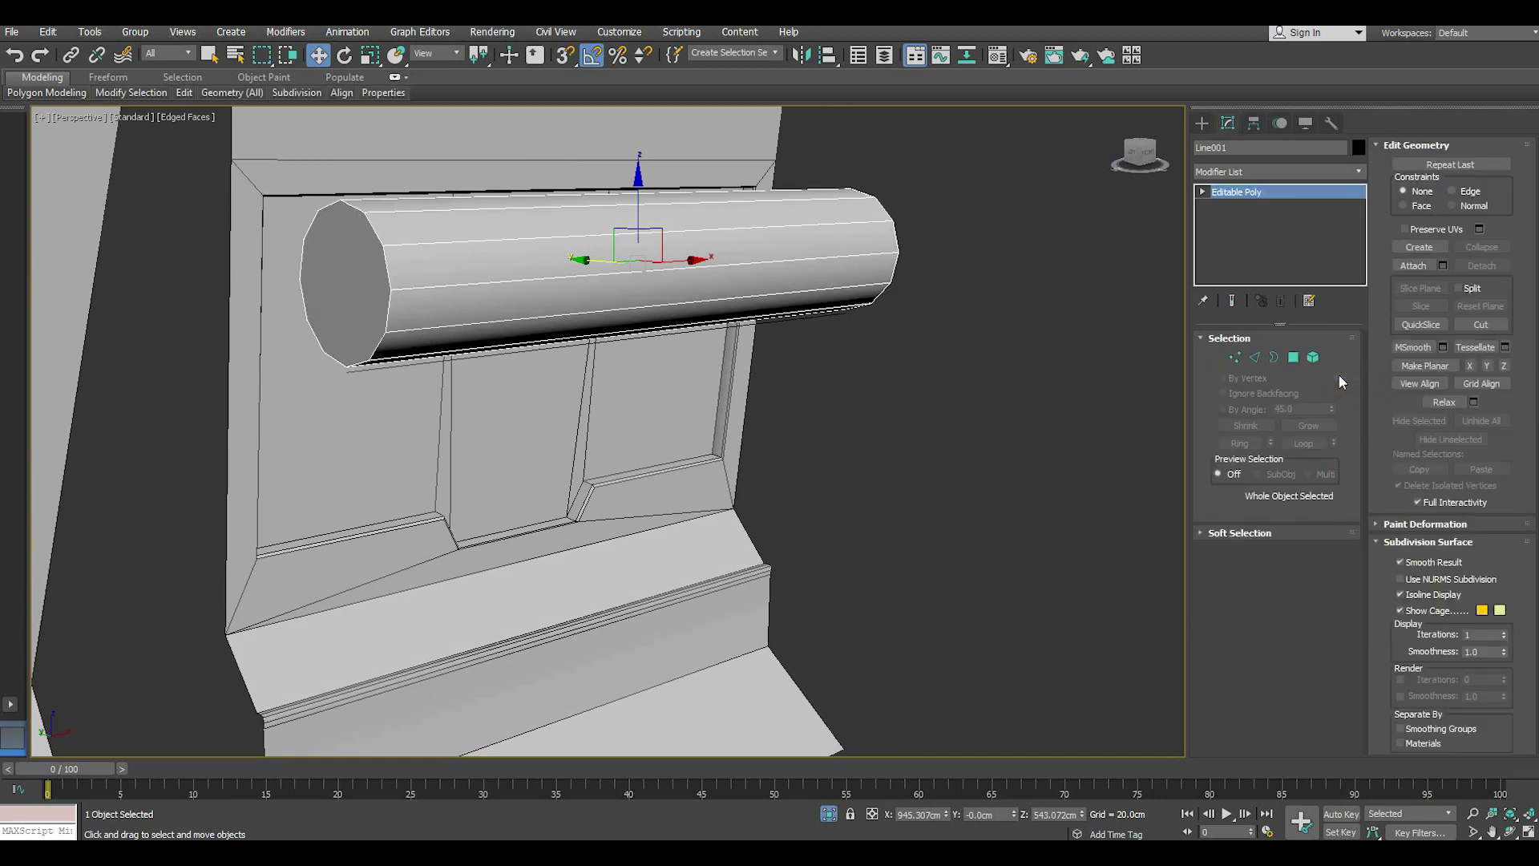
pyautogui.click(1305, 363)
pyautogui.click(350, 275)
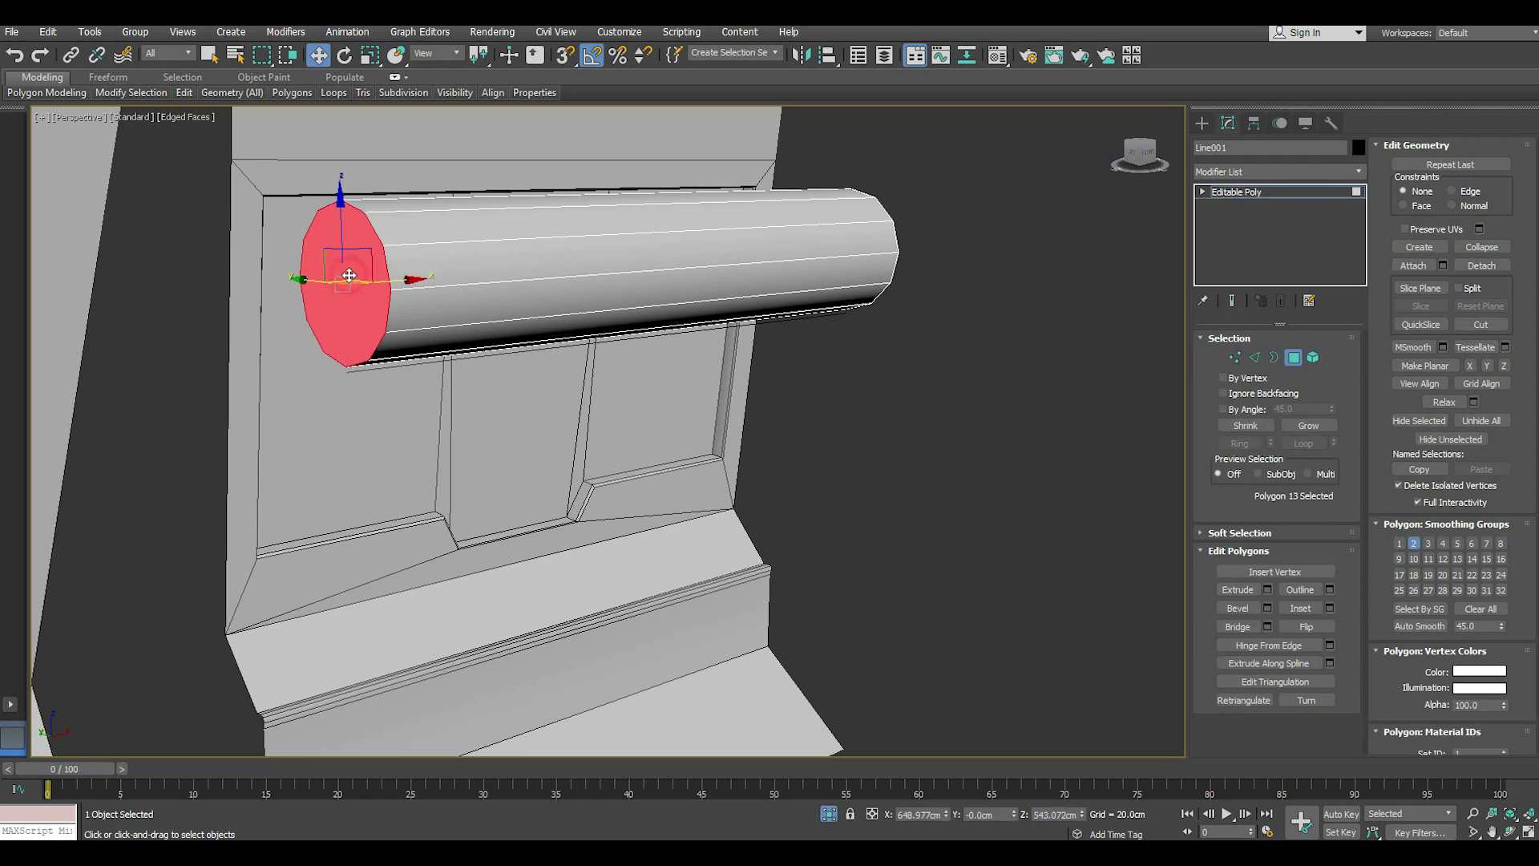
pyautogui.press('Delete')
# - Delete the right end cap faces, including the small bottom cap faces
pyautogui.keyDown('alt'); pyautogui.moveTo(700, 344); pyautogui.dragTo(765, 303, button='middle'); pyautogui.keyUp('alt')
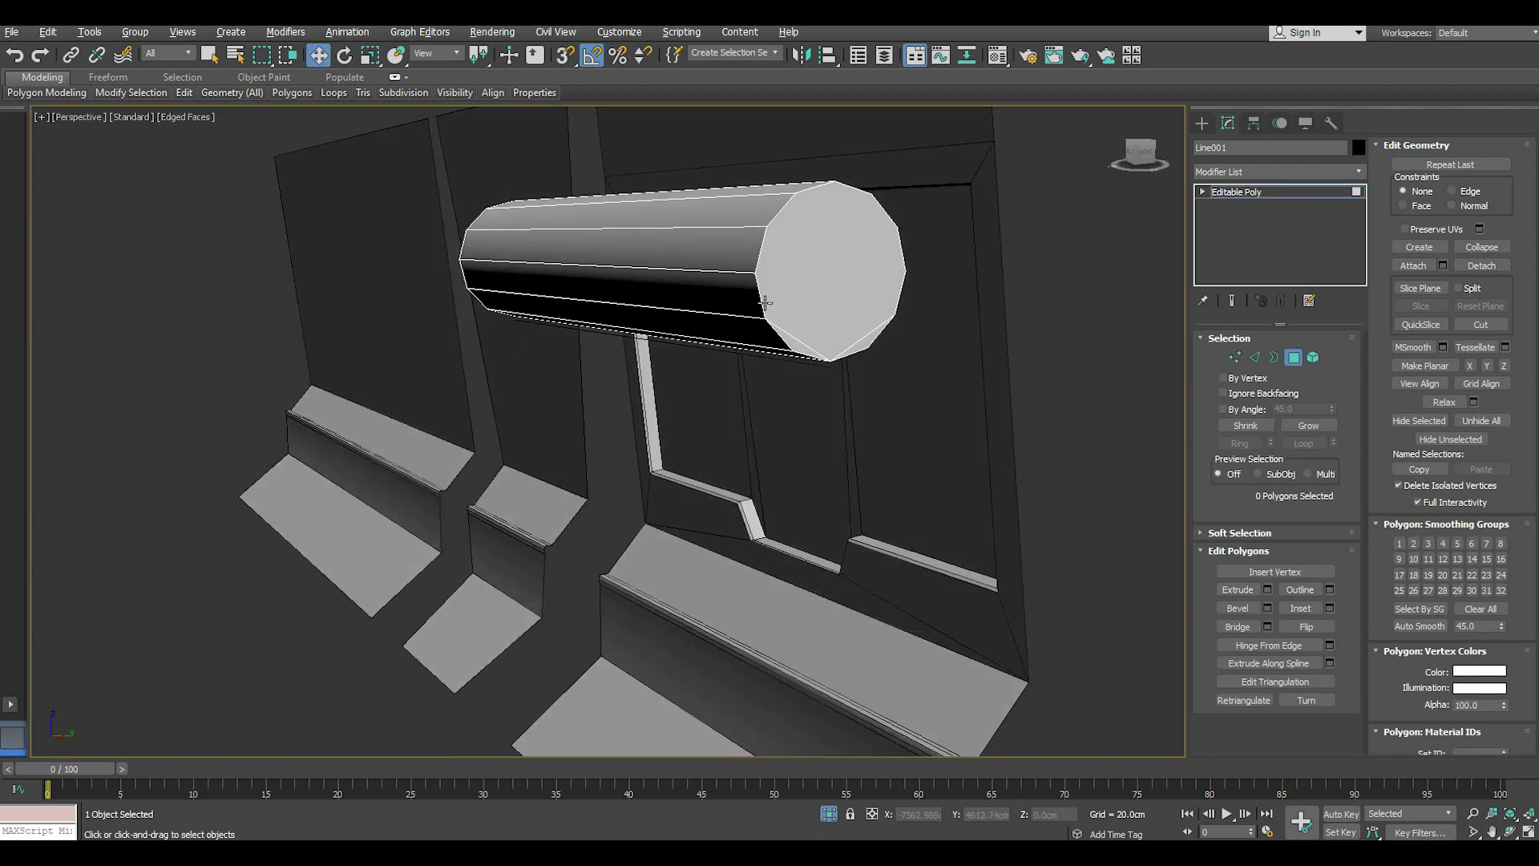
pyautogui.click(842, 293)
pyautogui.scroll(3, 849, 292)
pyautogui.keyDown('ctrl'); pyautogui.click(869, 354); pyautogui.keyUp('ctrl')
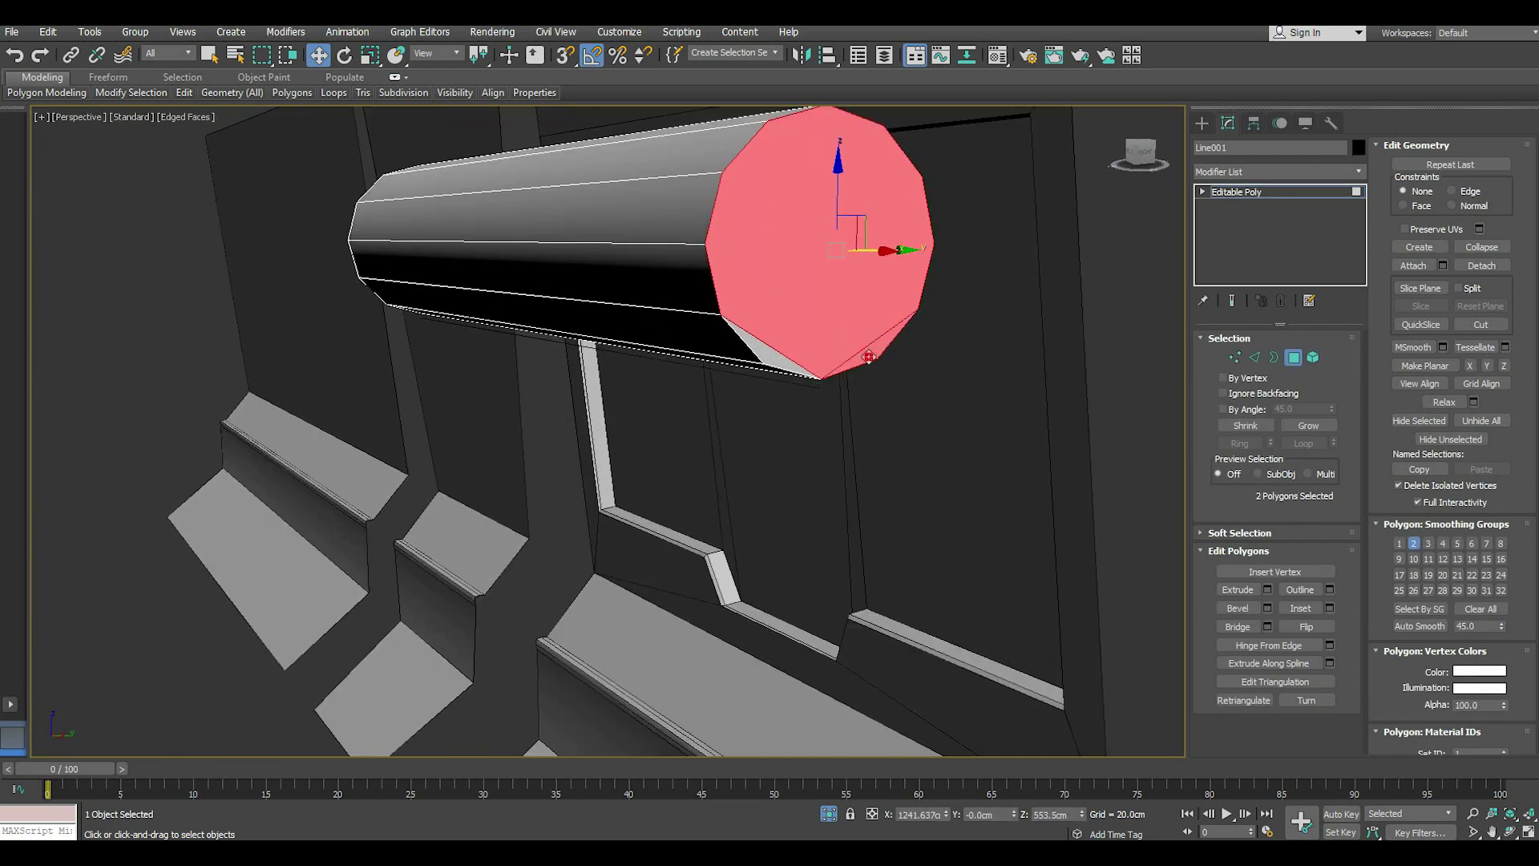
pyautogui.keyDown('ctrl'); pyautogui.click(779, 357); pyautogui.keyUp('ctrl')
pyautogui.press('Delete')
pyautogui.scroll(-3, 817, 360)
pyautogui.keyDown('alt'); pyautogui.moveTo(817, 360); pyautogui.dragTo(882, 337, button='middle'); pyautogui.keyUp('alt')
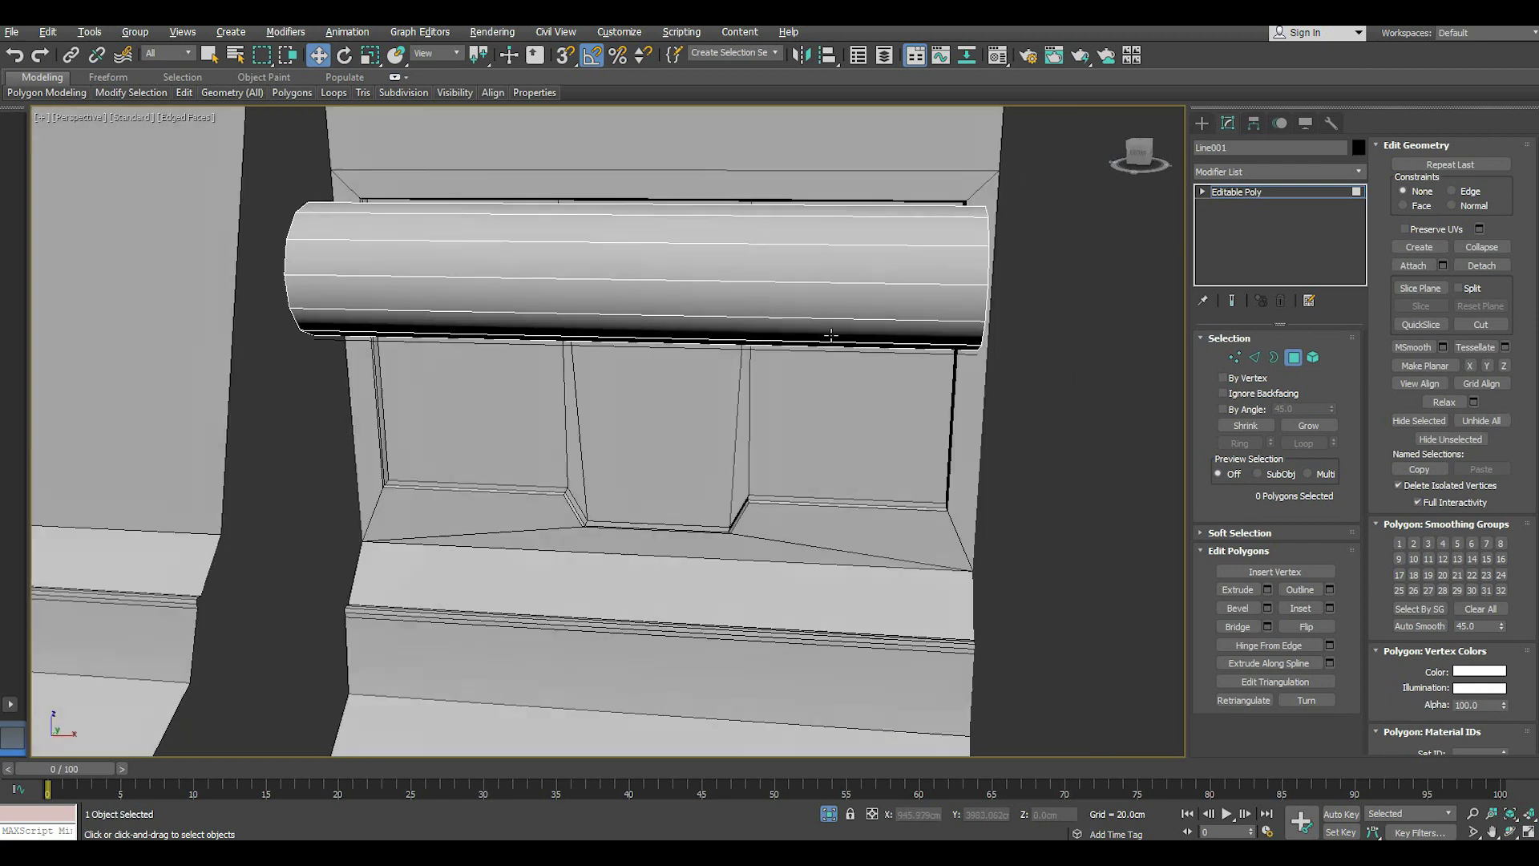
pyautogui.click(1255, 358)
# - Connect the cylinder's lengthwise edges with two new edge loops
pyautogui.moveTo(609, 143); pyautogui.dragTo(646, 561)
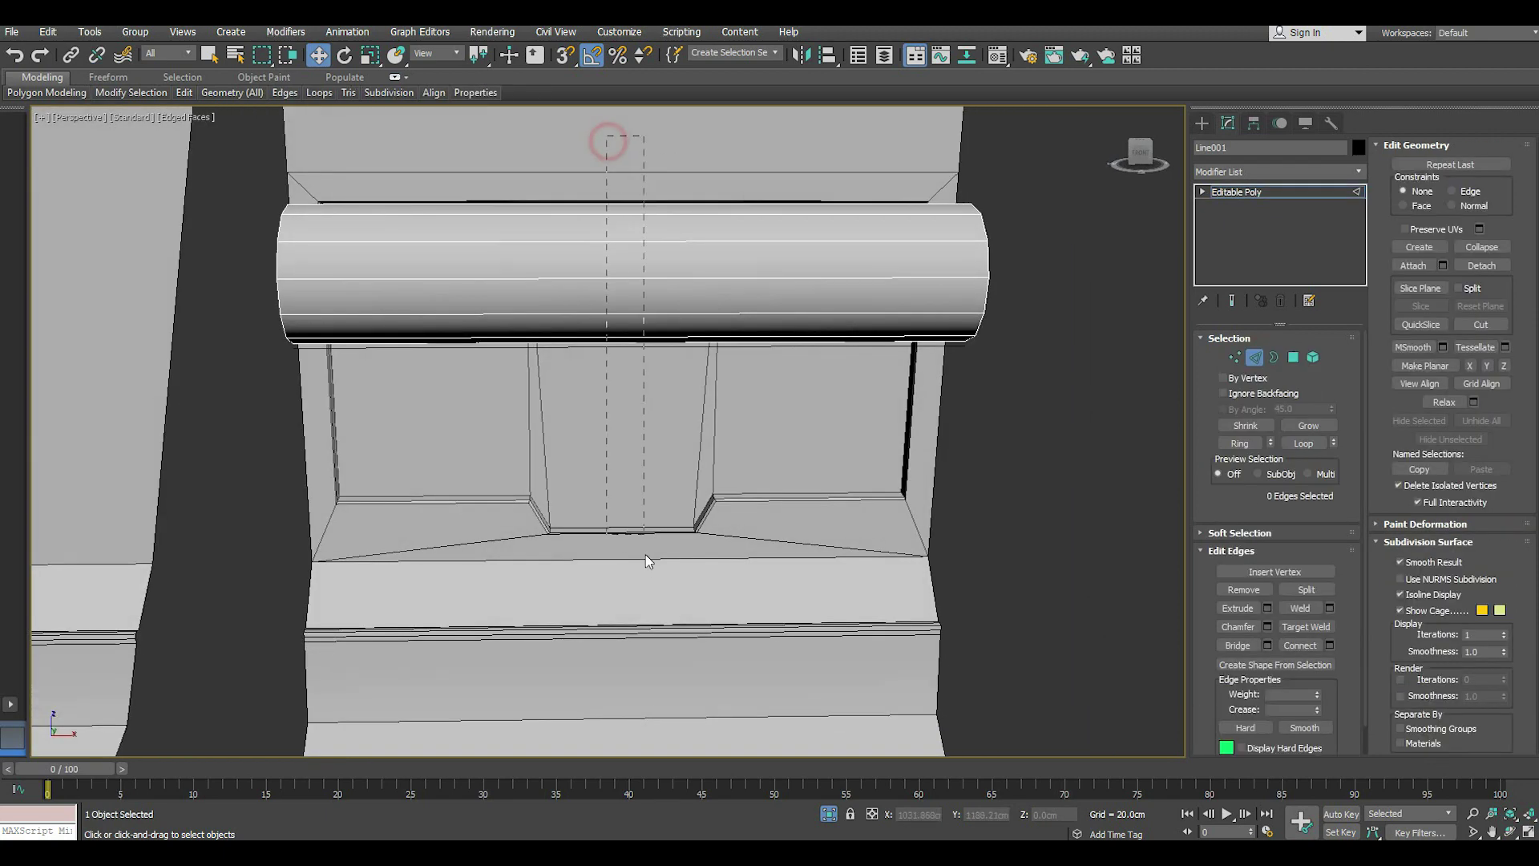
pyautogui.click(1329, 645)
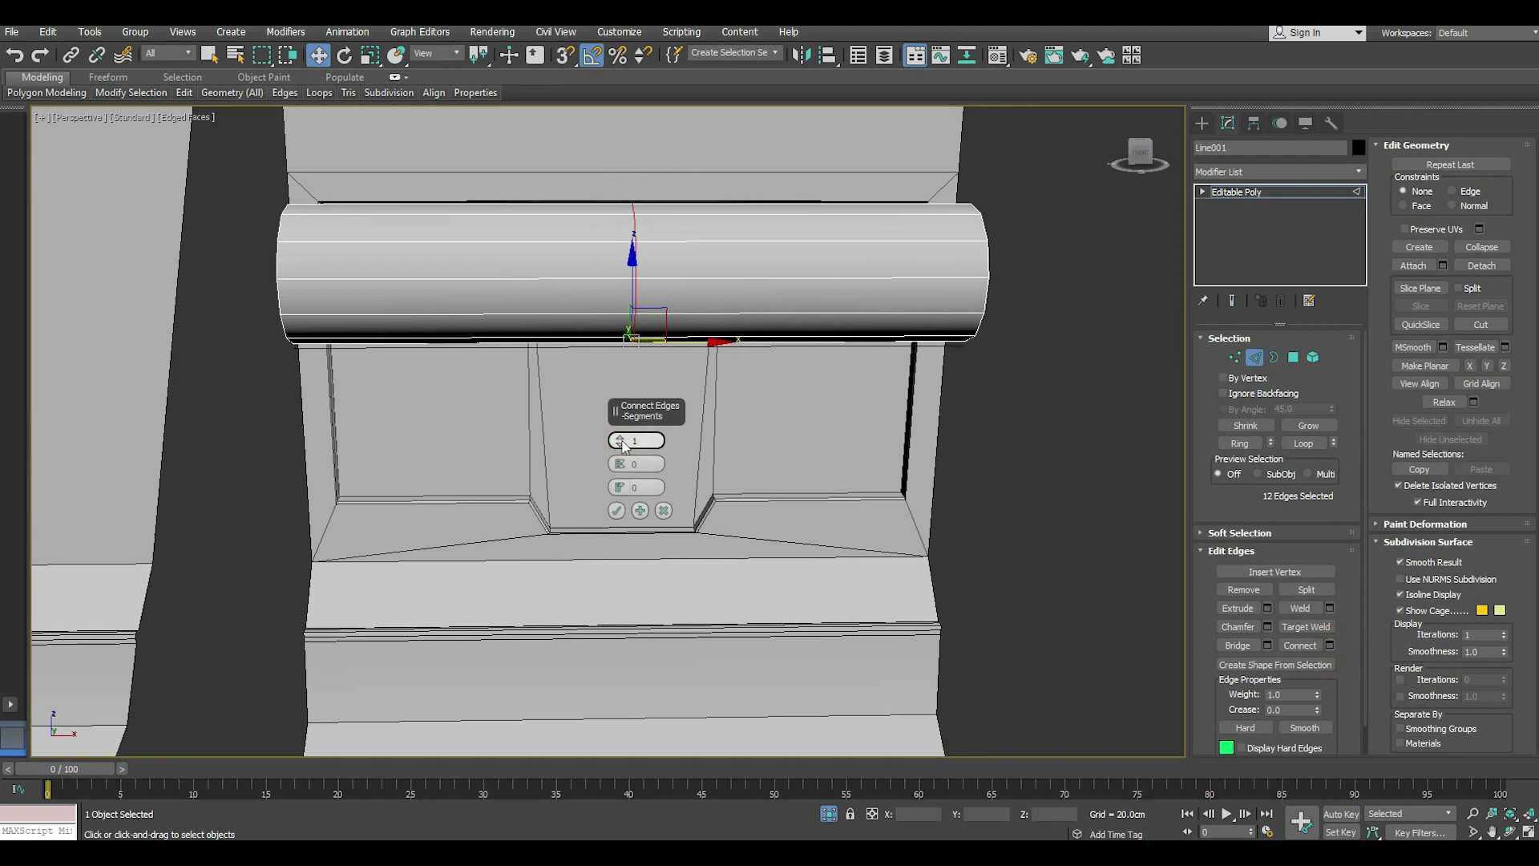
pyautogui.moveTo(627, 444); pyautogui.dragTo(590, 273)
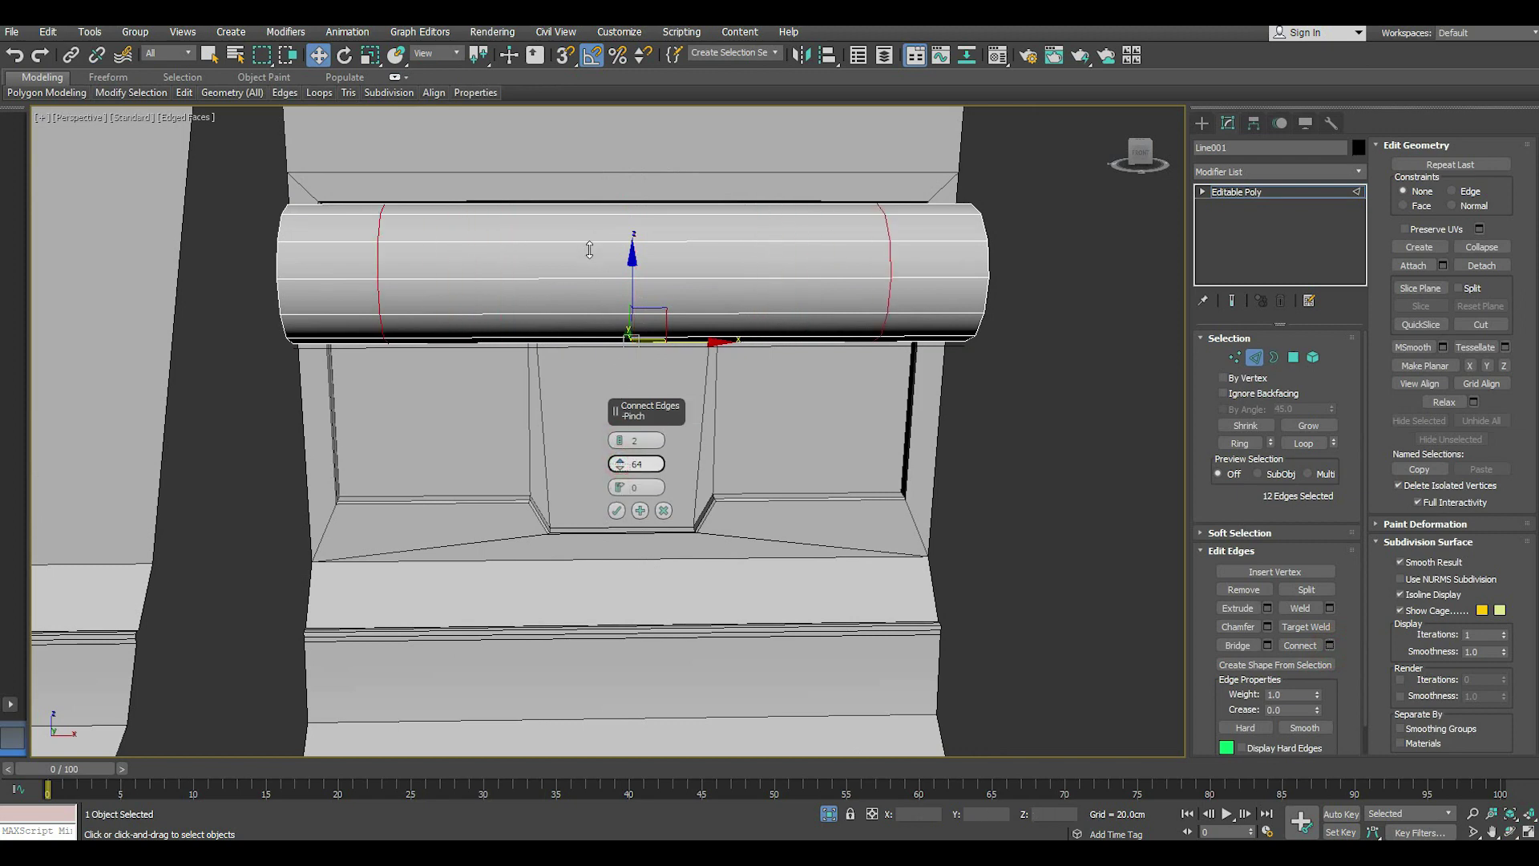
pyautogui.click(616, 510)
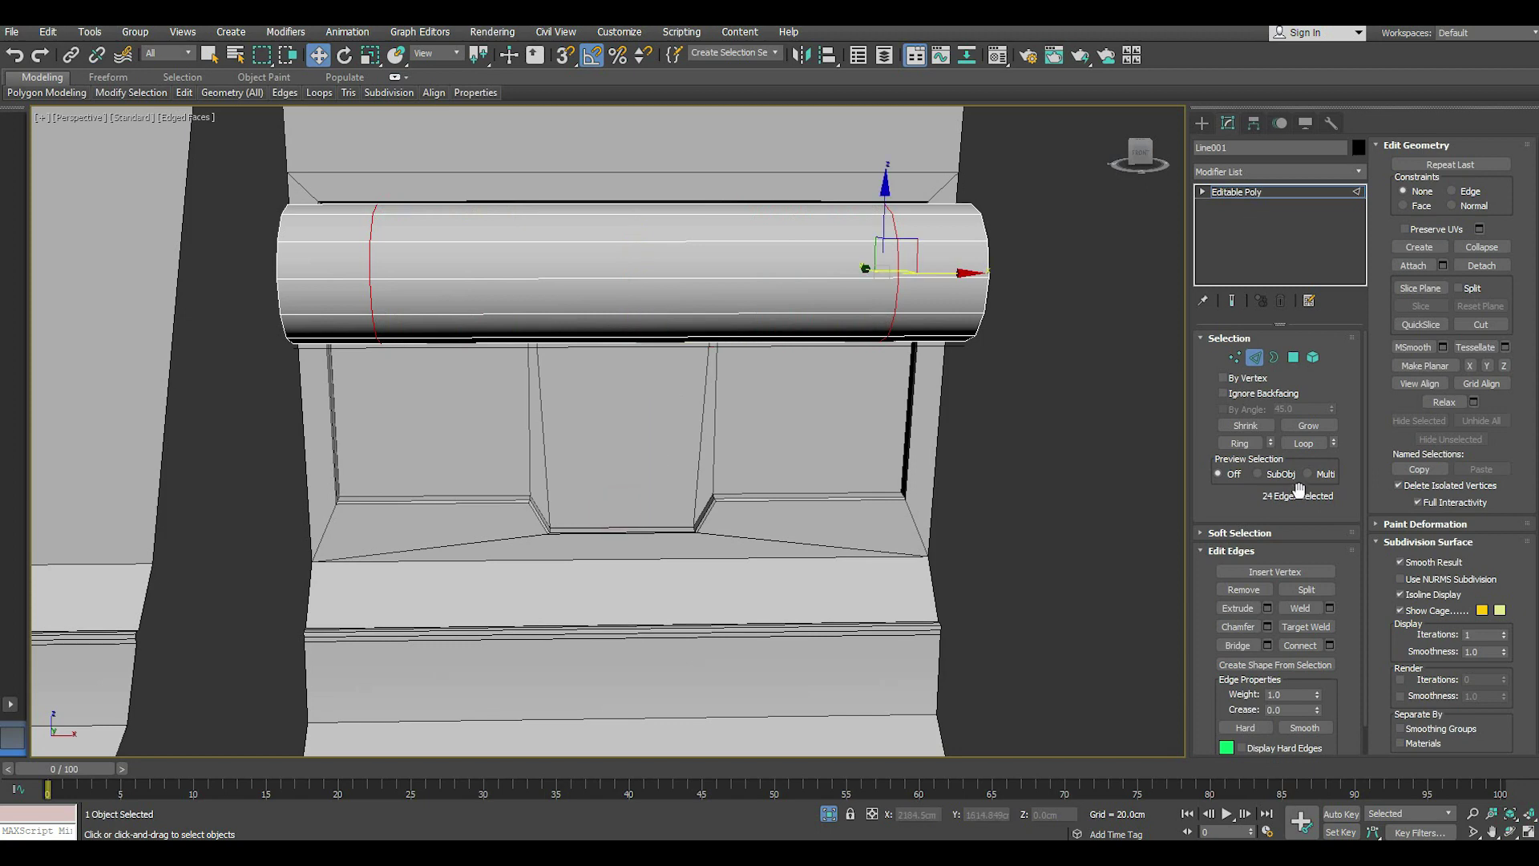
# - Chamfer the two new edge loops about 16 cm into closely spaced pairs
pyautogui.click(1268, 626)
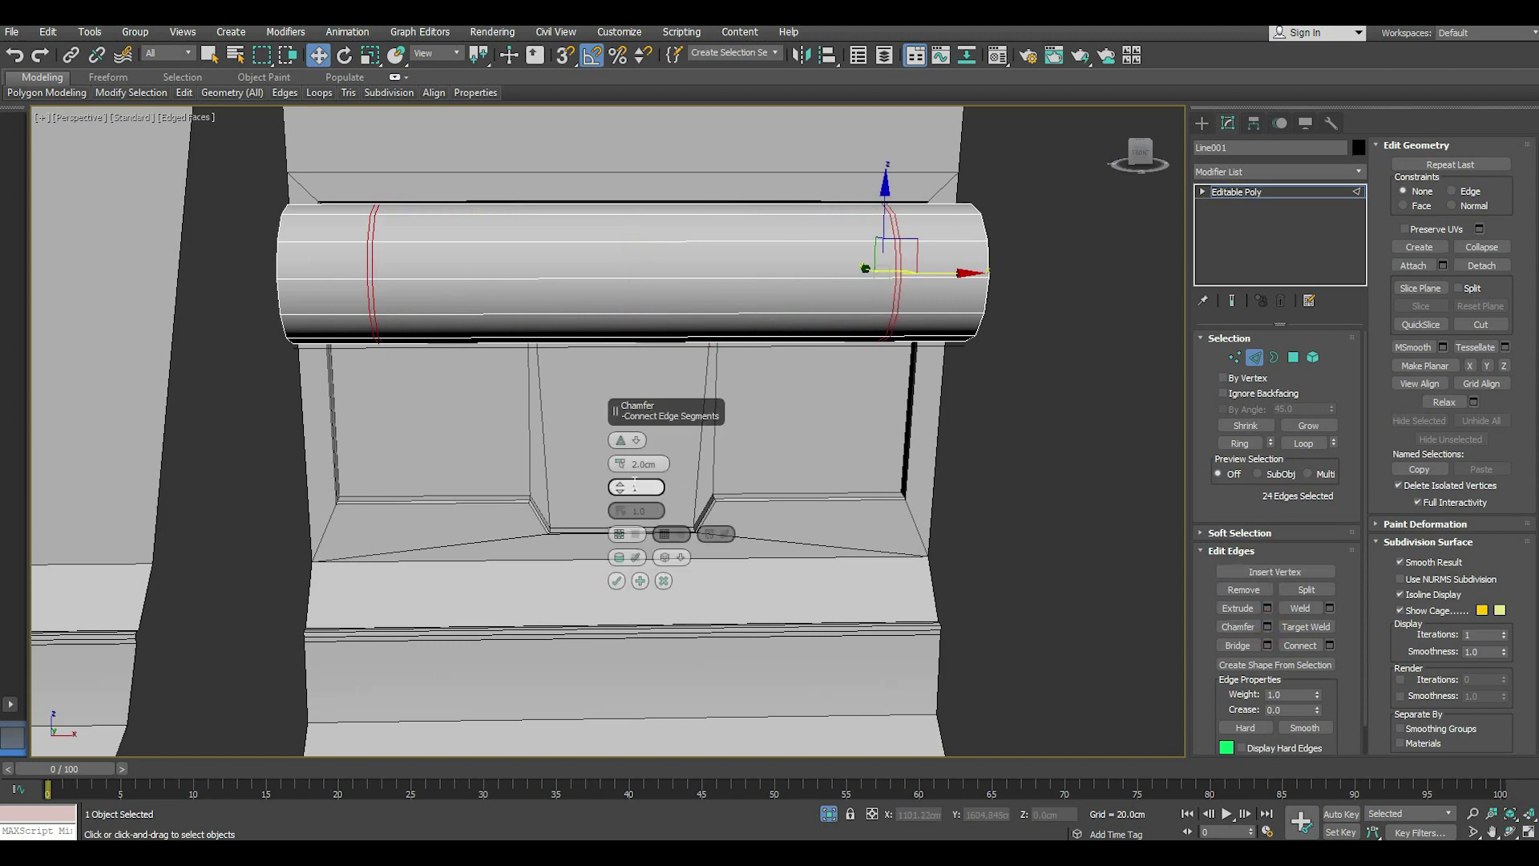
pyautogui.moveTo(619, 464); pyautogui.dragTo(615, 392)
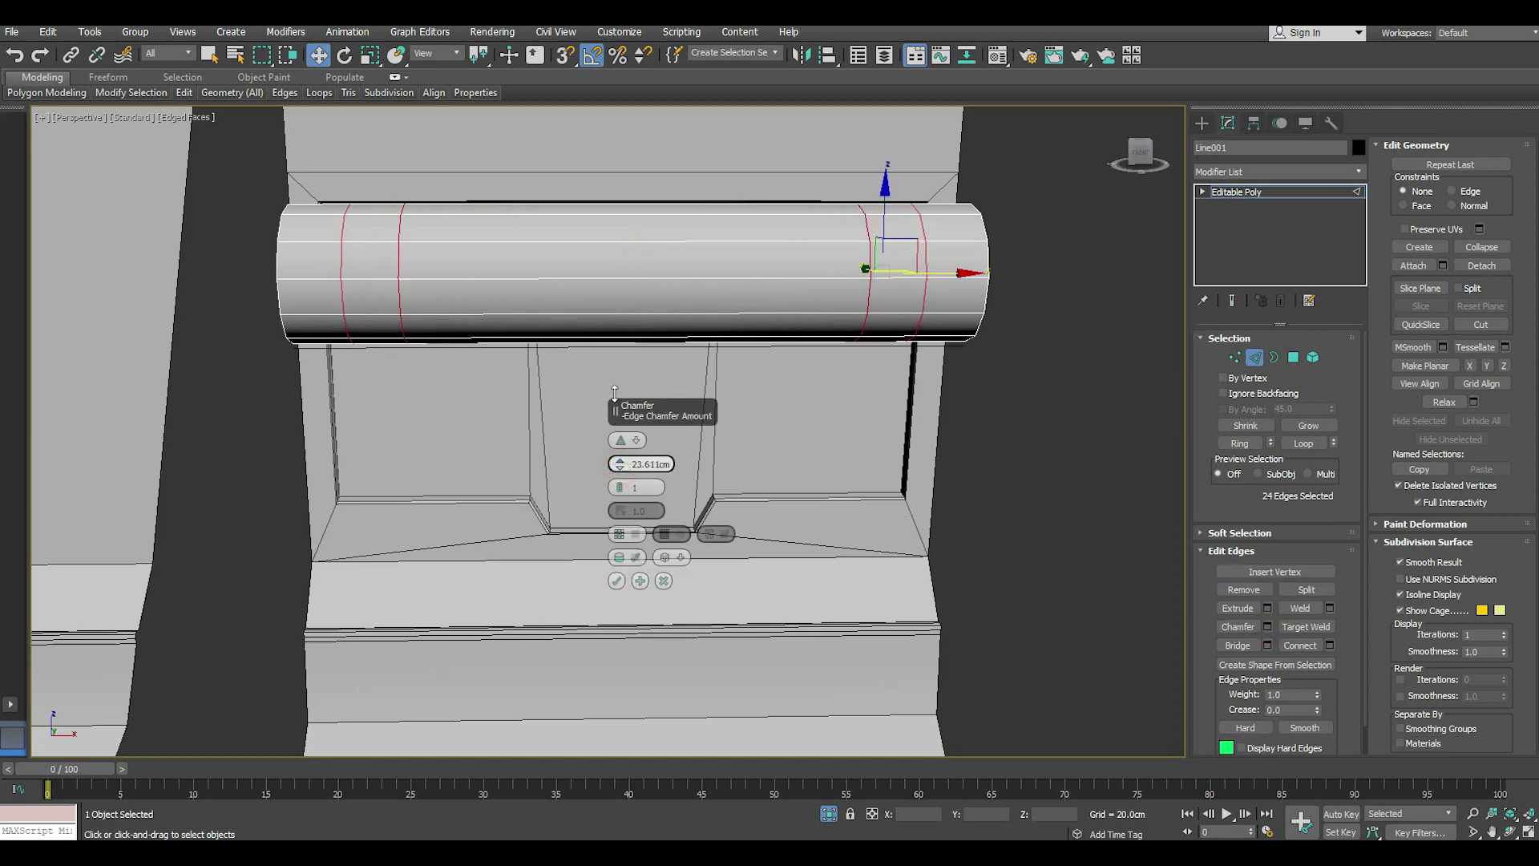
pyautogui.click(616, 580)
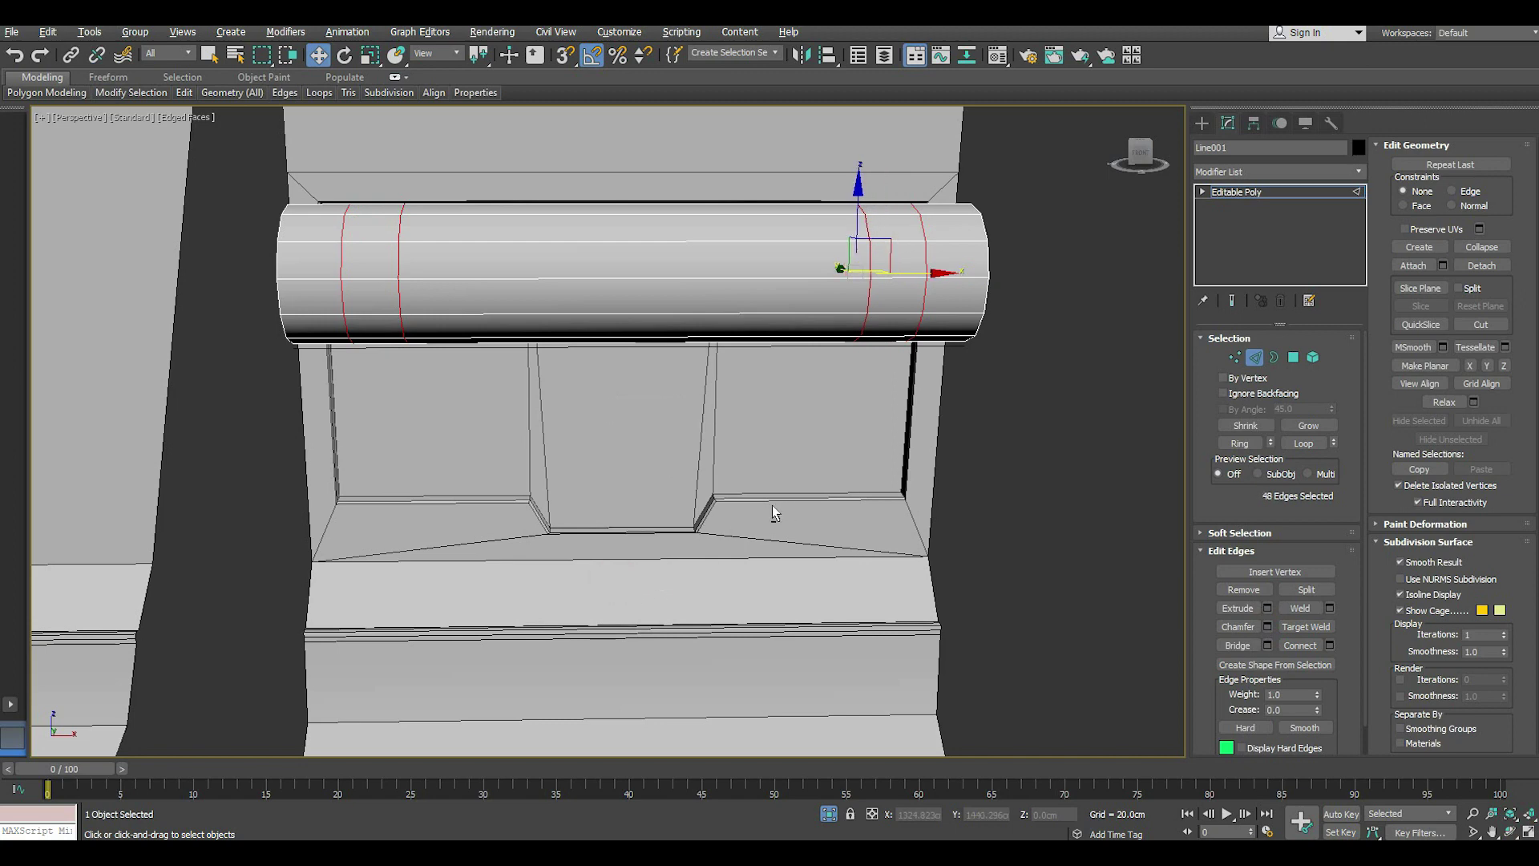
pyautogui.keyDown('alt'); pyautogui.moveTo(772, 505); pyautogui.dragTo(1065, 383, button='middle'); pyautogui.keyUp('alt')
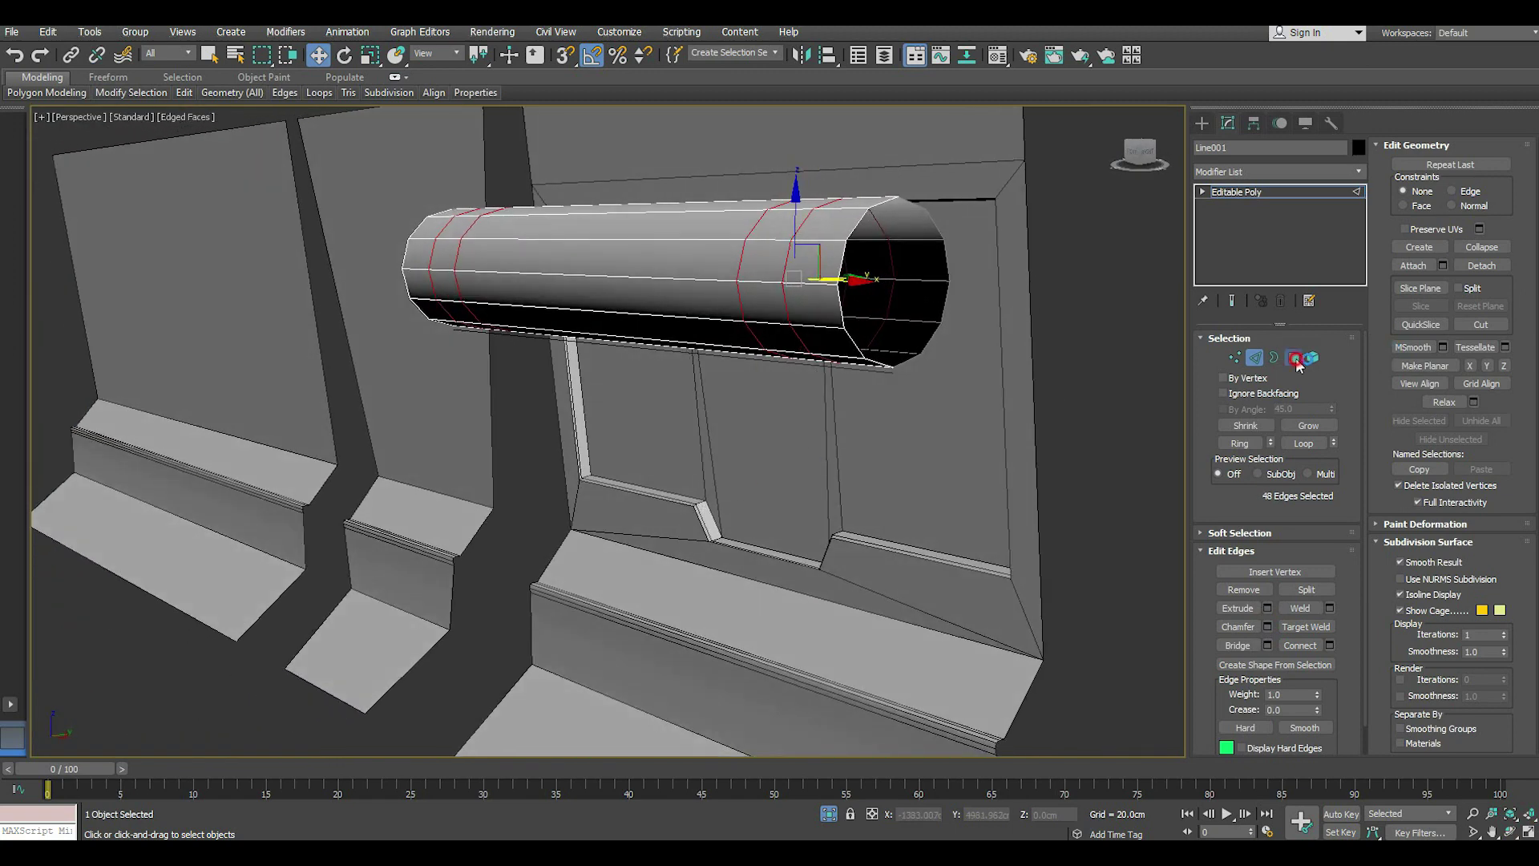
# - Select two three-polygon bands on the cylinder, one in each chamfered section
pyautogui.click(1294, 359)
pyautogui.click(765, 317)
pyautogui.keyDown('ctrl'); pyautogui.click(773, 339); pyautogui.keyUp('ctrl')
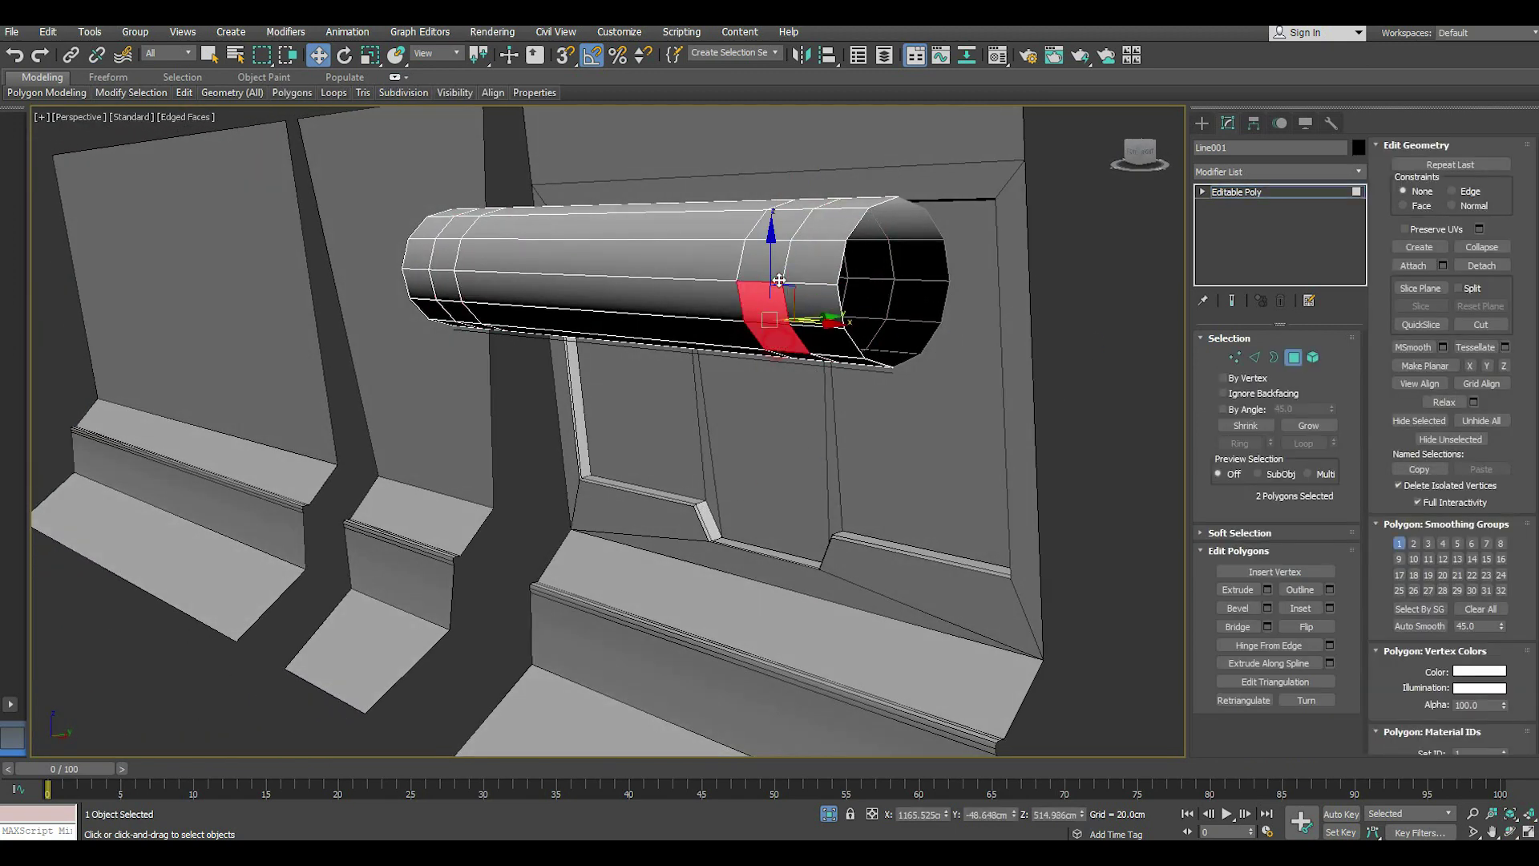
pyautogui.keyDown('ctrl'); pyautogui.click(770, 273); pyautogui.keyUp('ctrl')
pyautogui.keyDown('ctrl'); pyautogui.click(781, 236); pyautogui.keyUp('ctrl')
pyautogui.moveTo(782, 240)
pyautogui.keyDown('alt'); pyautogui.mouseDown(button='middle')
pyautogui.moveTo(786, 321)
pyautogui.moveTo(392, 299)
pyautogui.mouseUp(button='middle'); pyautogui.keyUp('alt')
pyautogui.keyDown('alt'); pyautogui.click(787, 333); pyautogui.keyUp('alt')
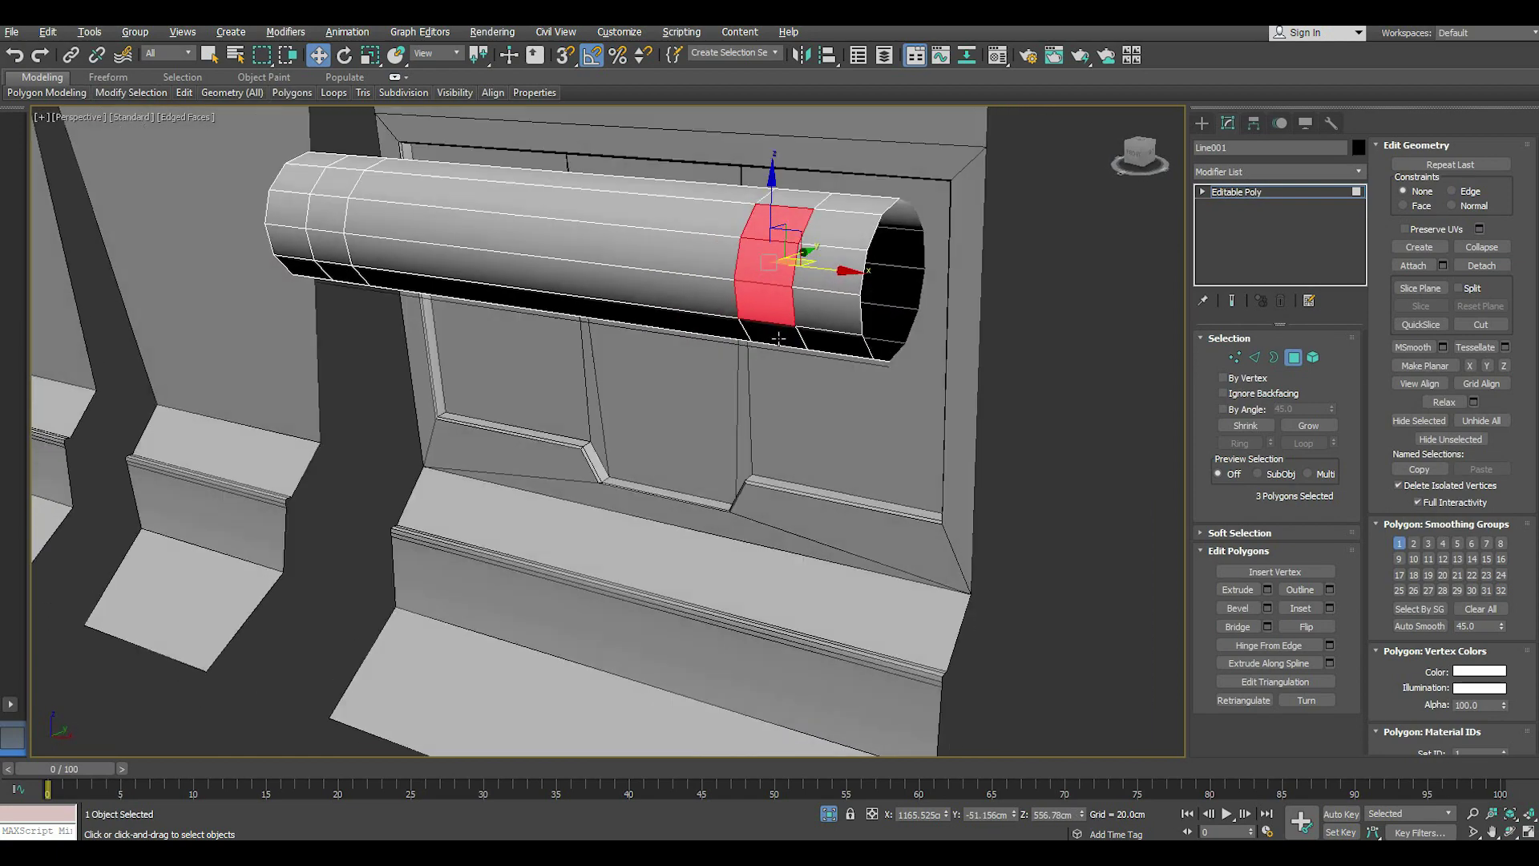
pyautogui.keyDown('ctrl'); pyautogui.click(391, 299); pyautogui.keyUp('ctrl')
pyautogui.keyDown('ctrl'); pyautogui.click(357, 240); pyautogui.keyUp('ctrl')
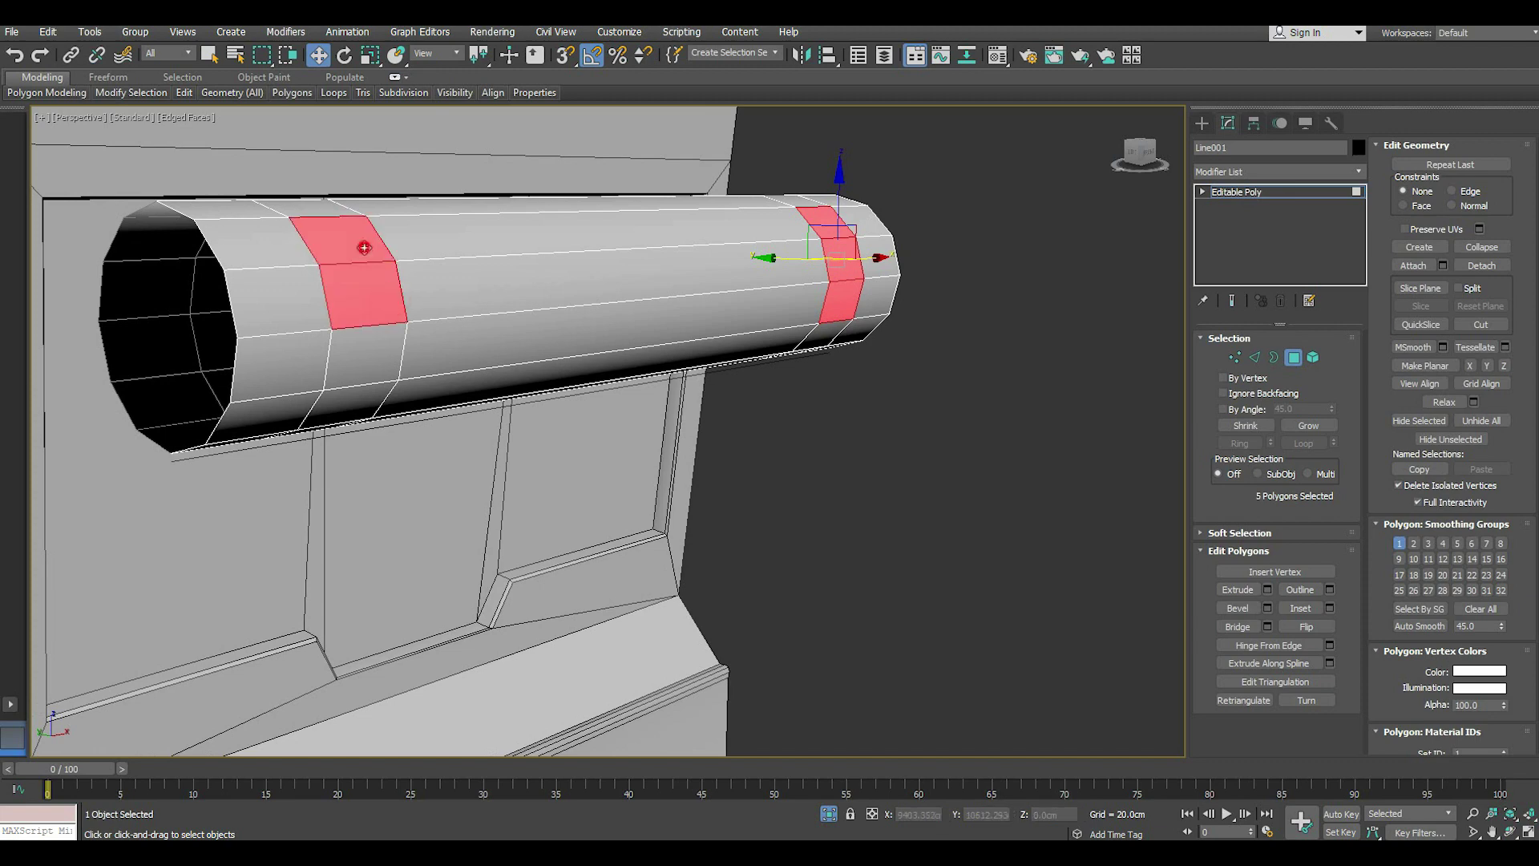
pyautogui.keyDown('ctrl'); pyautogui.click(364, 354); pyautogui.keyUp('ctrl')
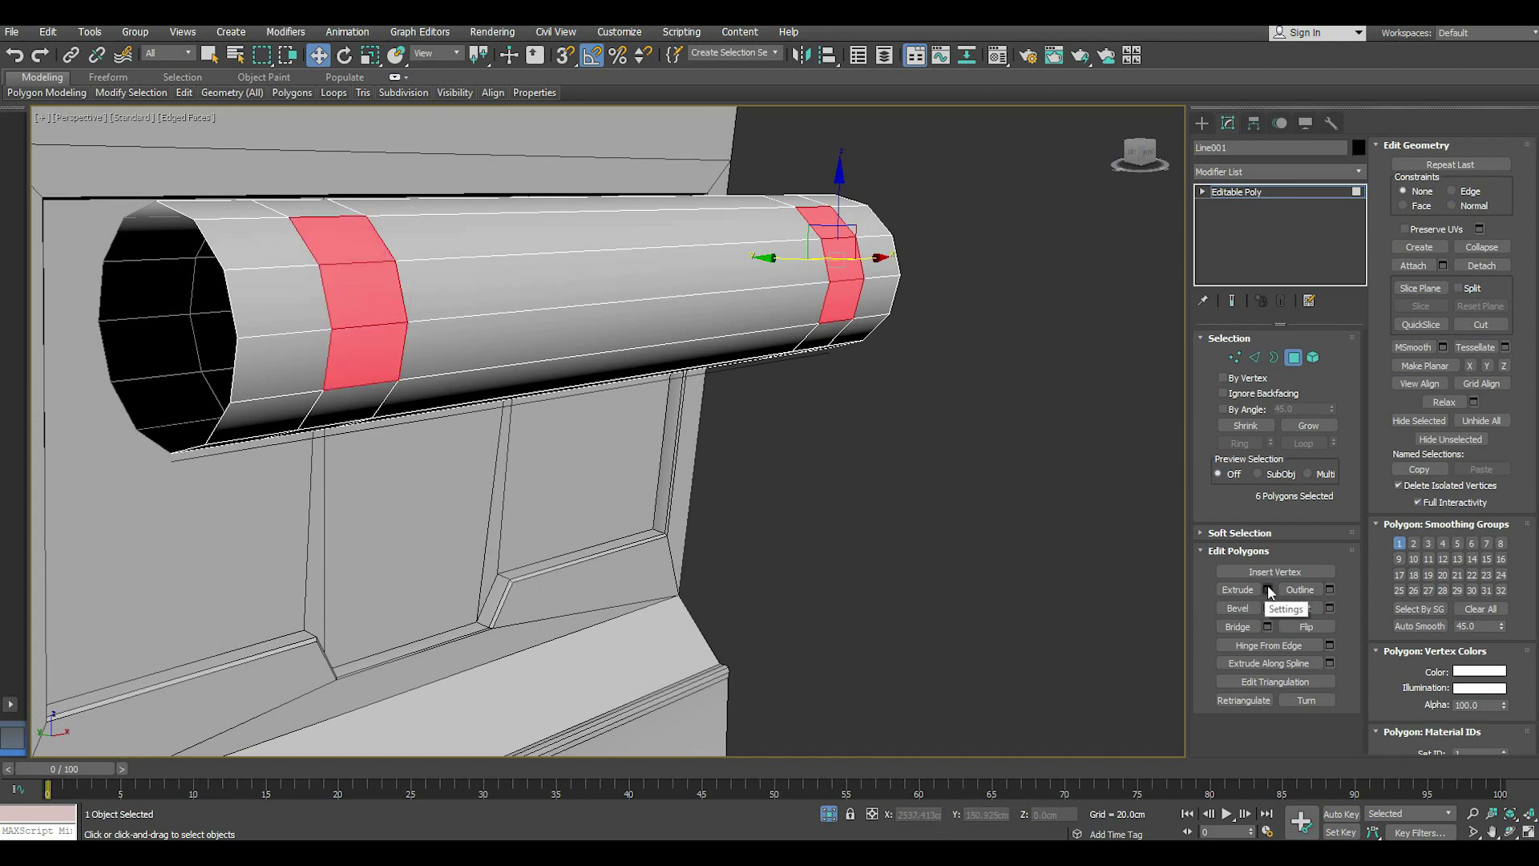
# - Bevel both bands outward with 20 cm height and -2 cm outline
pyautogui.click(1268, 607)
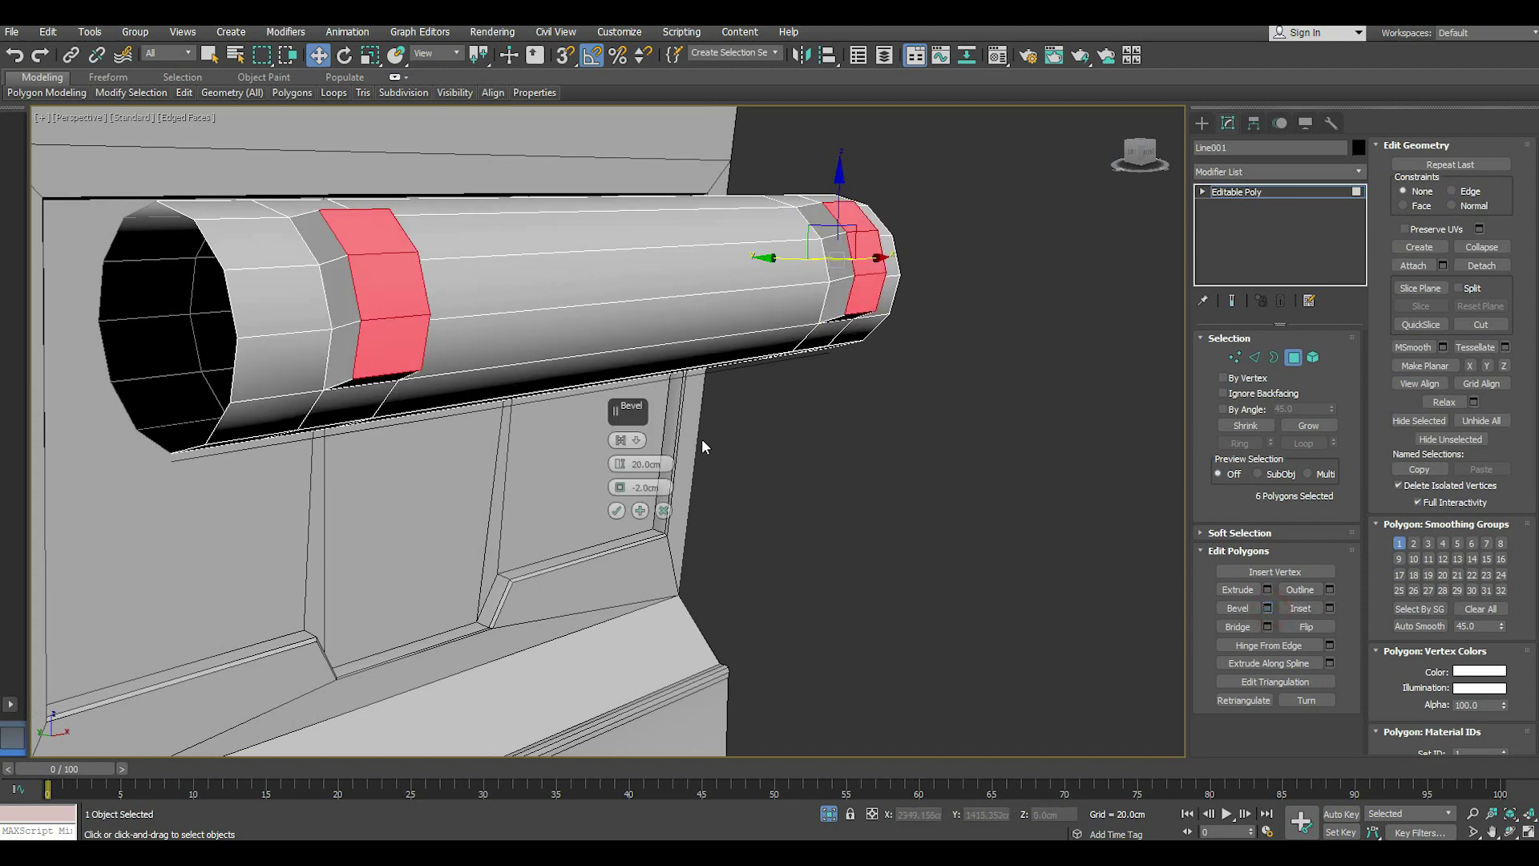
pyautogui.moveTo(848, 467)
pyautogui.keyDown('alt'); pyautogui.mouseDown(button='middle')
pyautogui.moveTo(821, 484)
pyautogui.moveTo(836, 449)
pyautogui.moveTo(920, 438)
pyautogui.mouseUp(button='middle'); pyautogui.keyUp('alt')
pyautogui.click(619, 440)
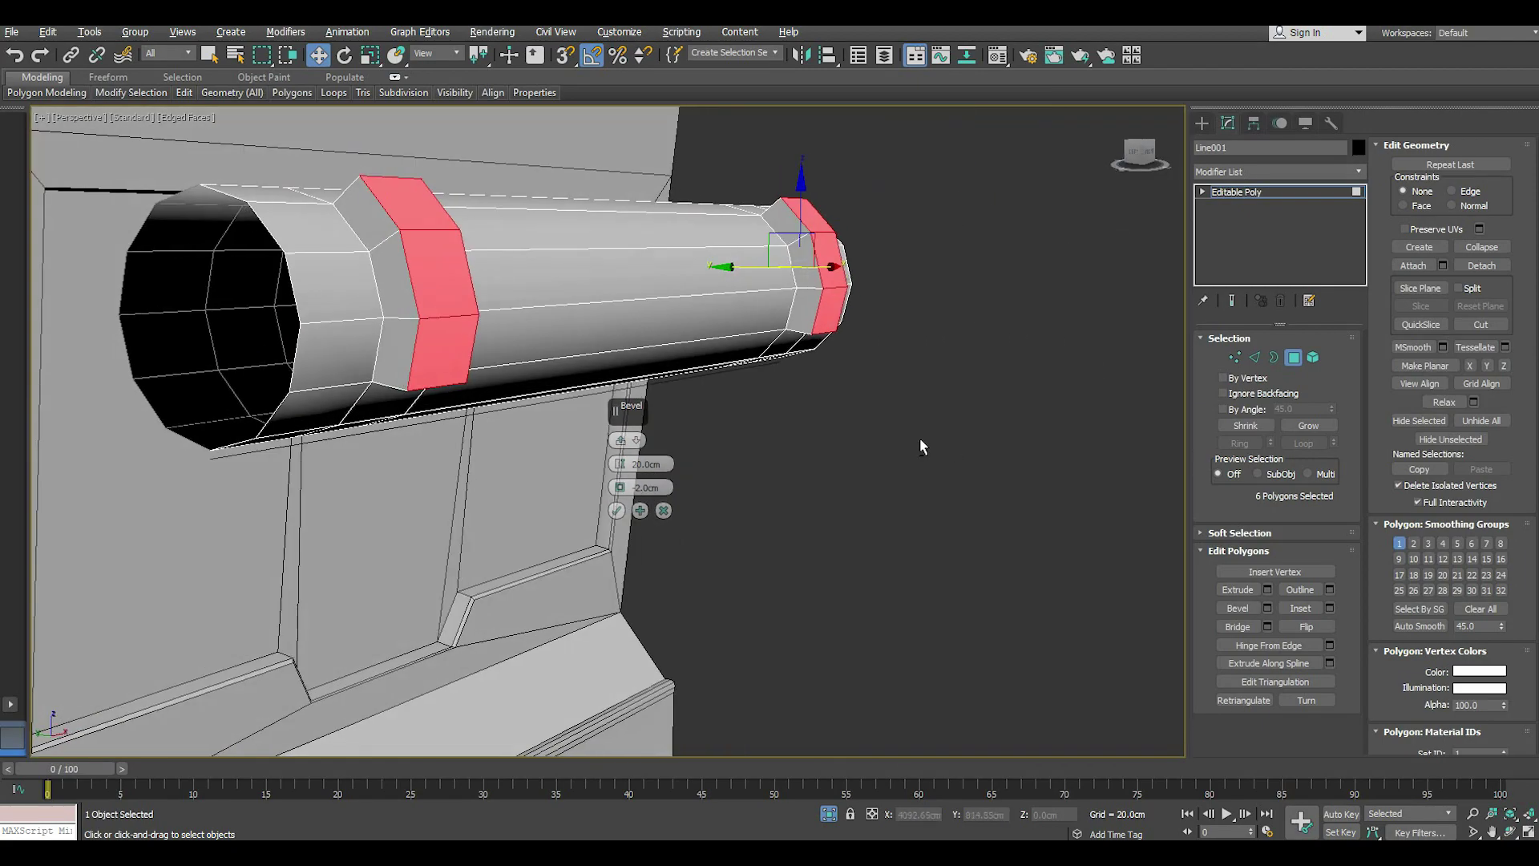
pyautogui.click(620, 441)
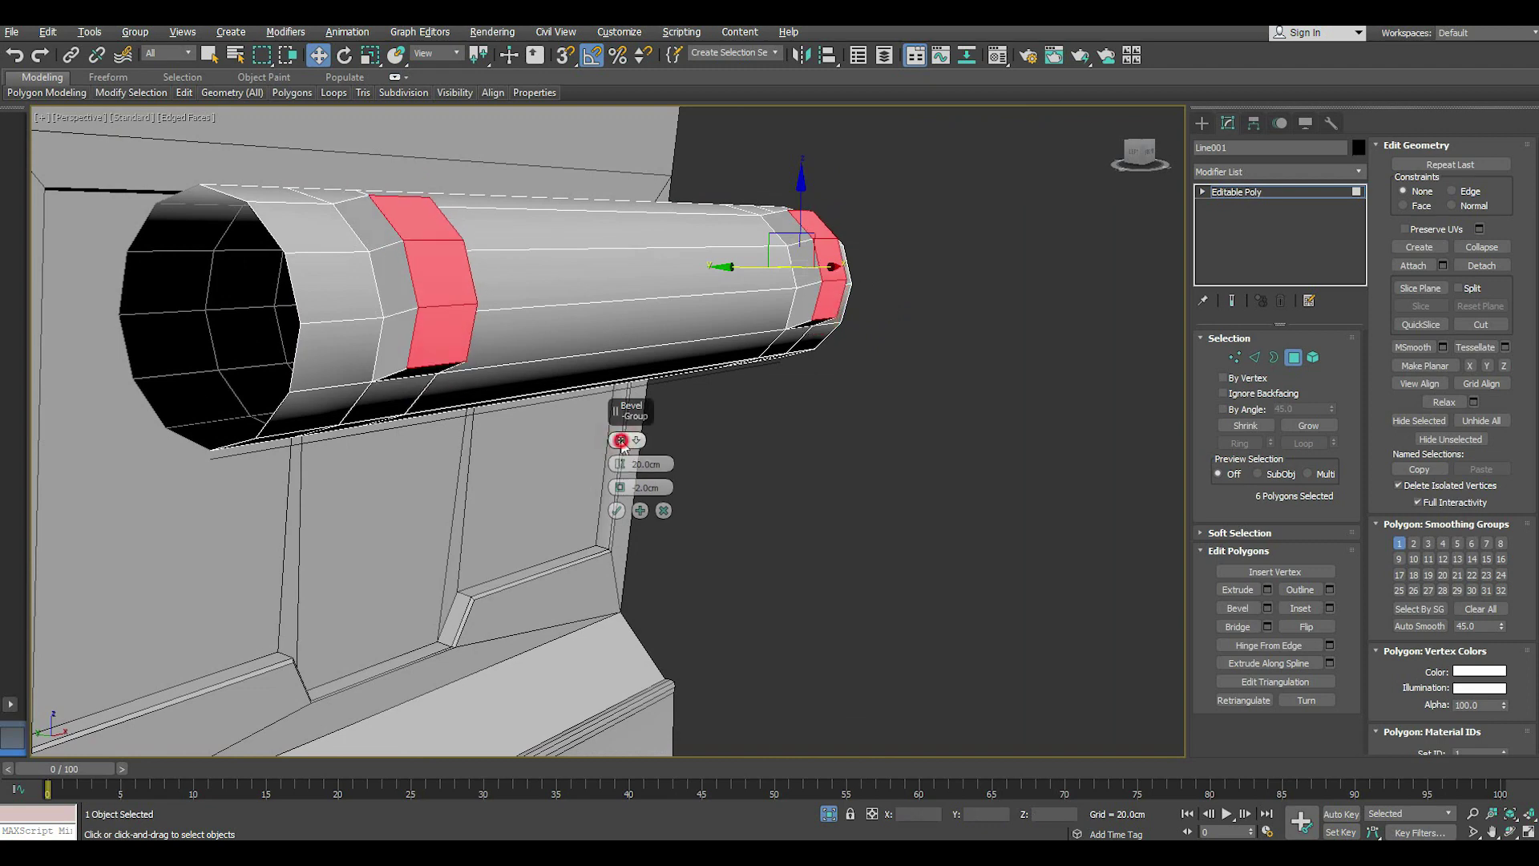
pyautogui.click(621, 440)
pyautogui.keyDown('alt'); pyautogui.moveTo(880, 488); pyautogui.dragTo(814, 484, button='middle'); pyautogui.keyUp('alt')
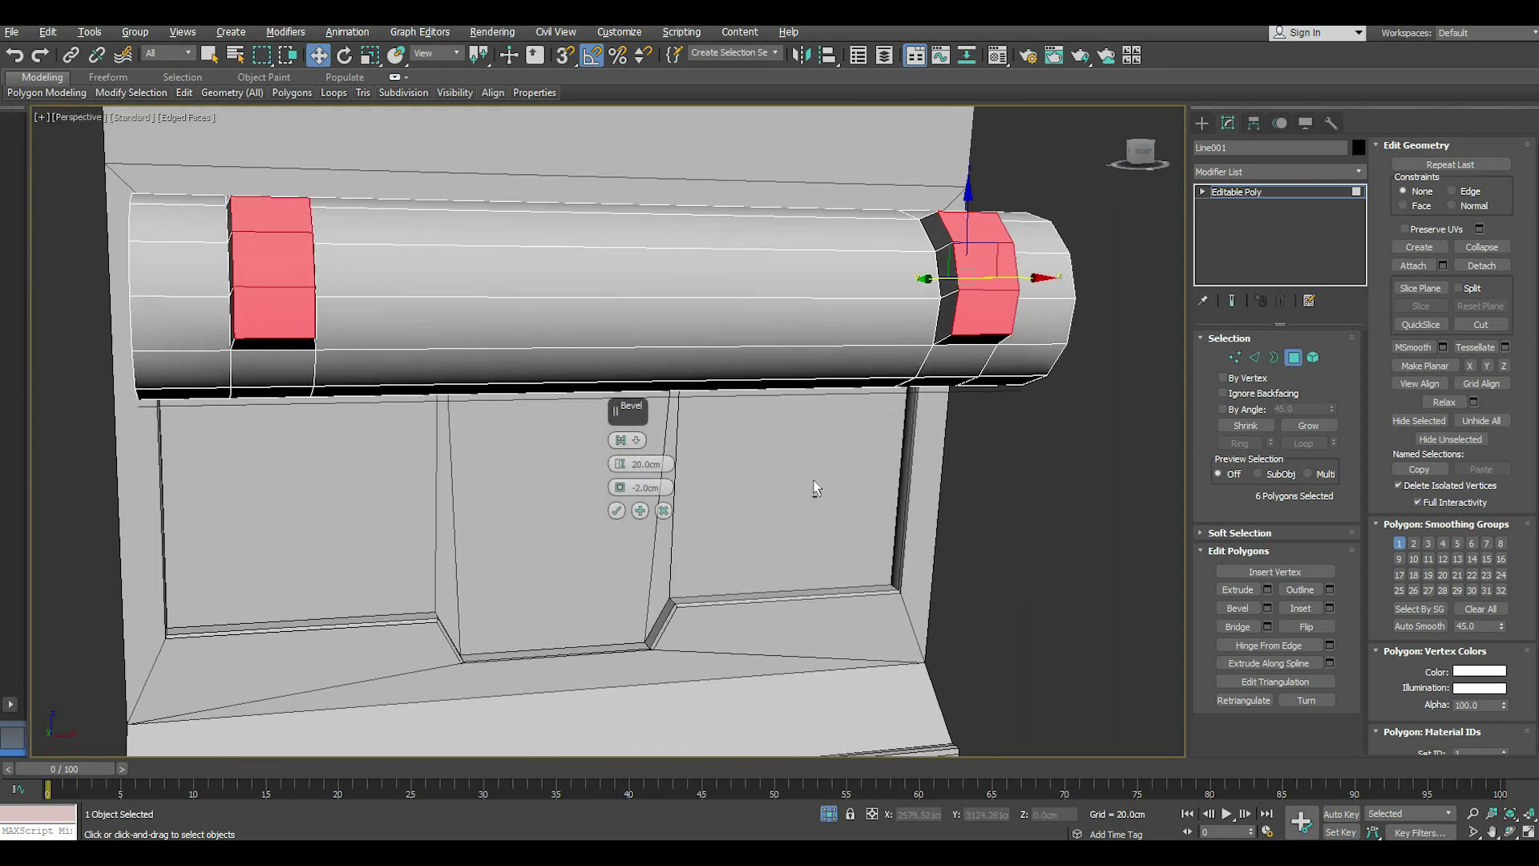
pyautogui.click(621, 440)
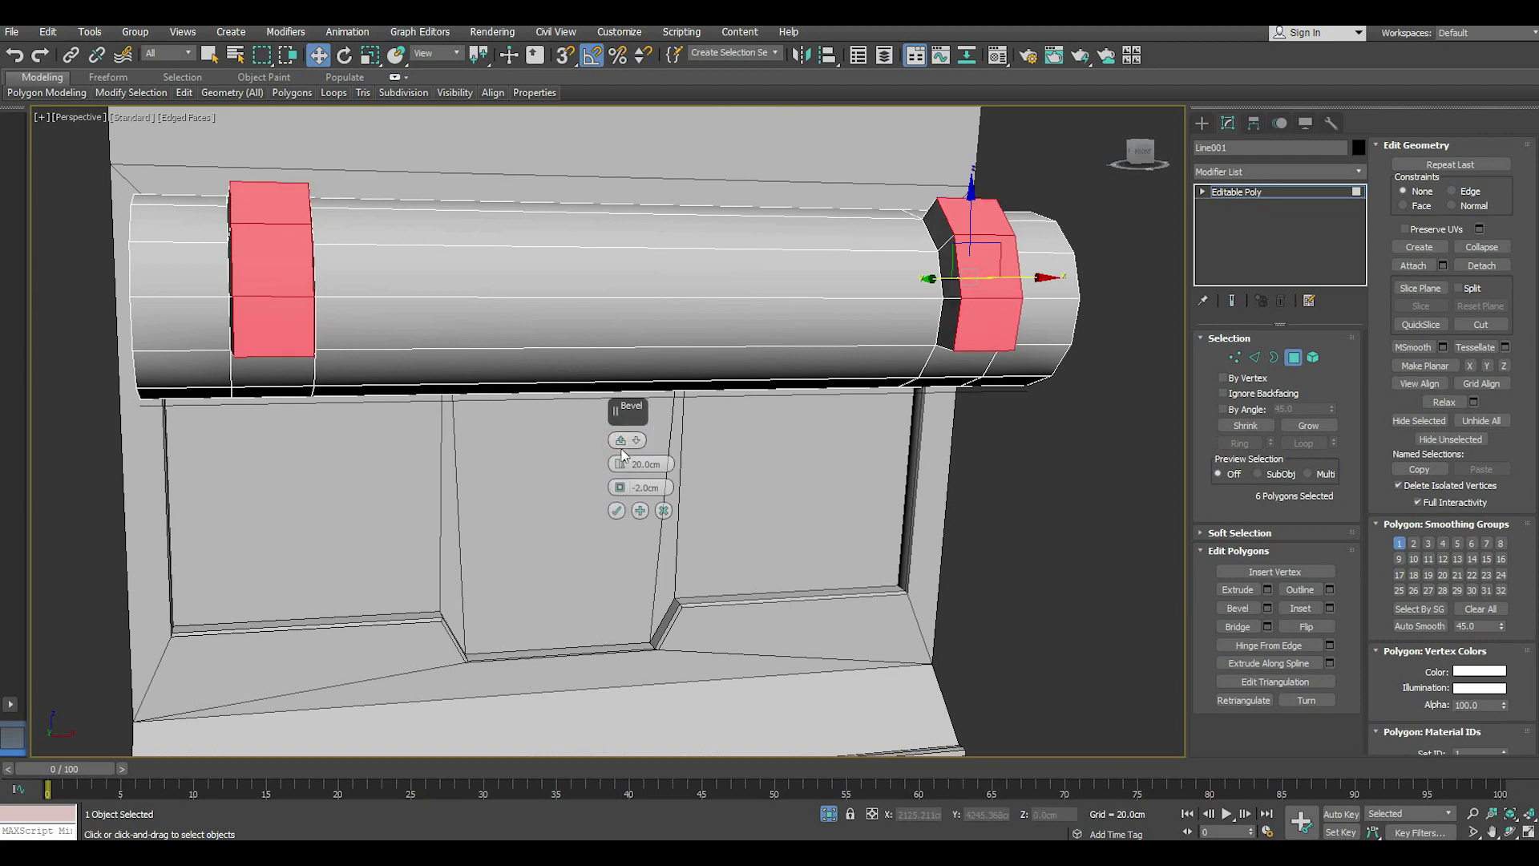
pyautogui.click(621, 440)
pyautogui.click(617, 511)
pyautogui.moveTo(619, 509)
pyautogui.keyDown('alt'); pyautogui.mouseDown(button='middle')
pyautogui.moveTo(812, 479)
pyautogui.moveTo(803, 464)
pyautogui.mouseUp(button='middle'); pyautogui.keyUp('alt')
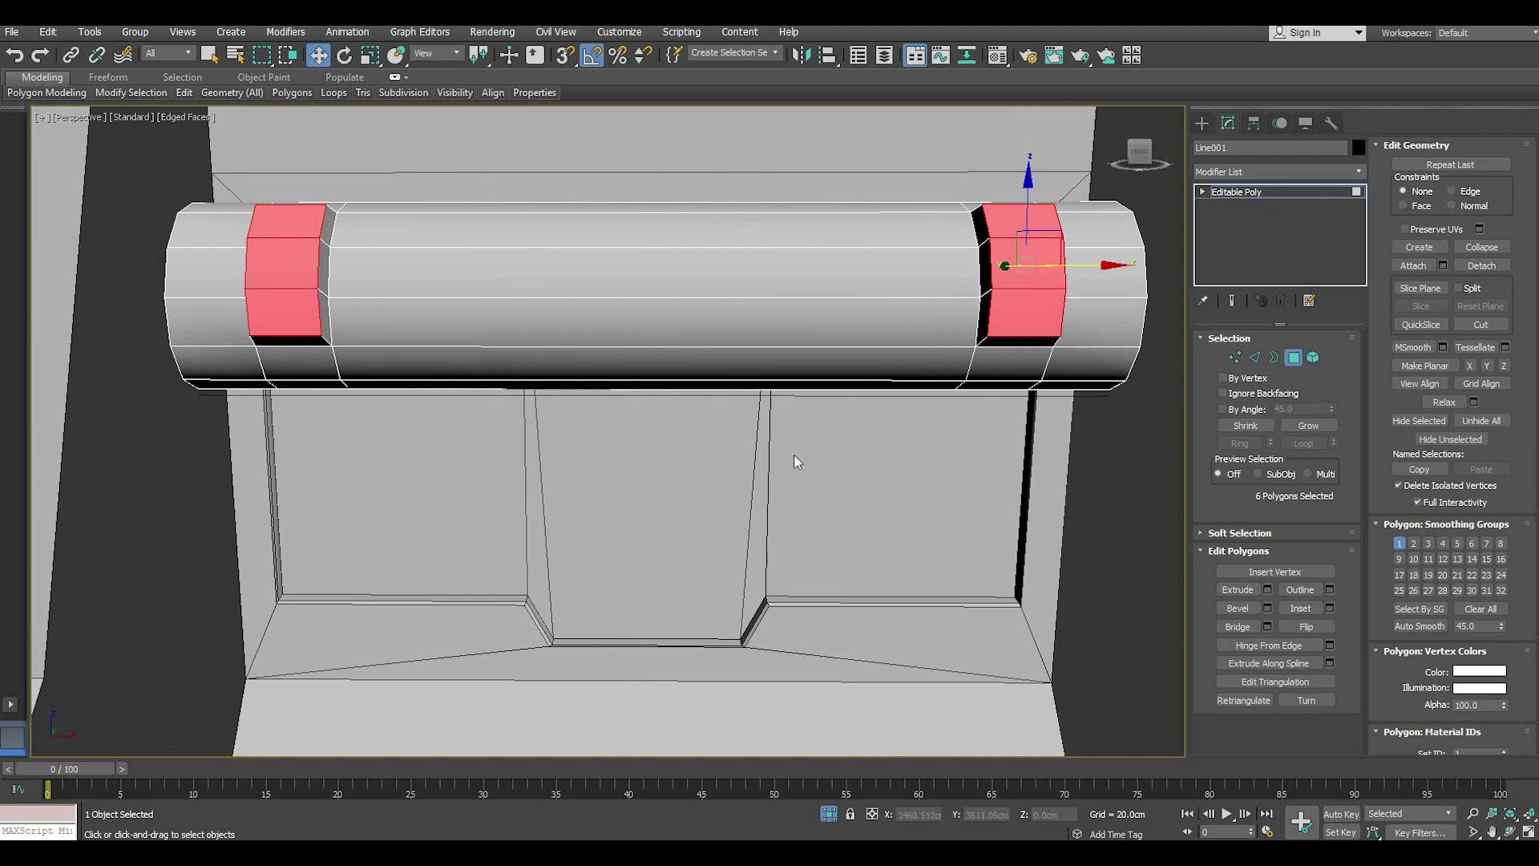
# - Inspect the raised rings from the Front, perspective and Left views
pyautogui.press('f')
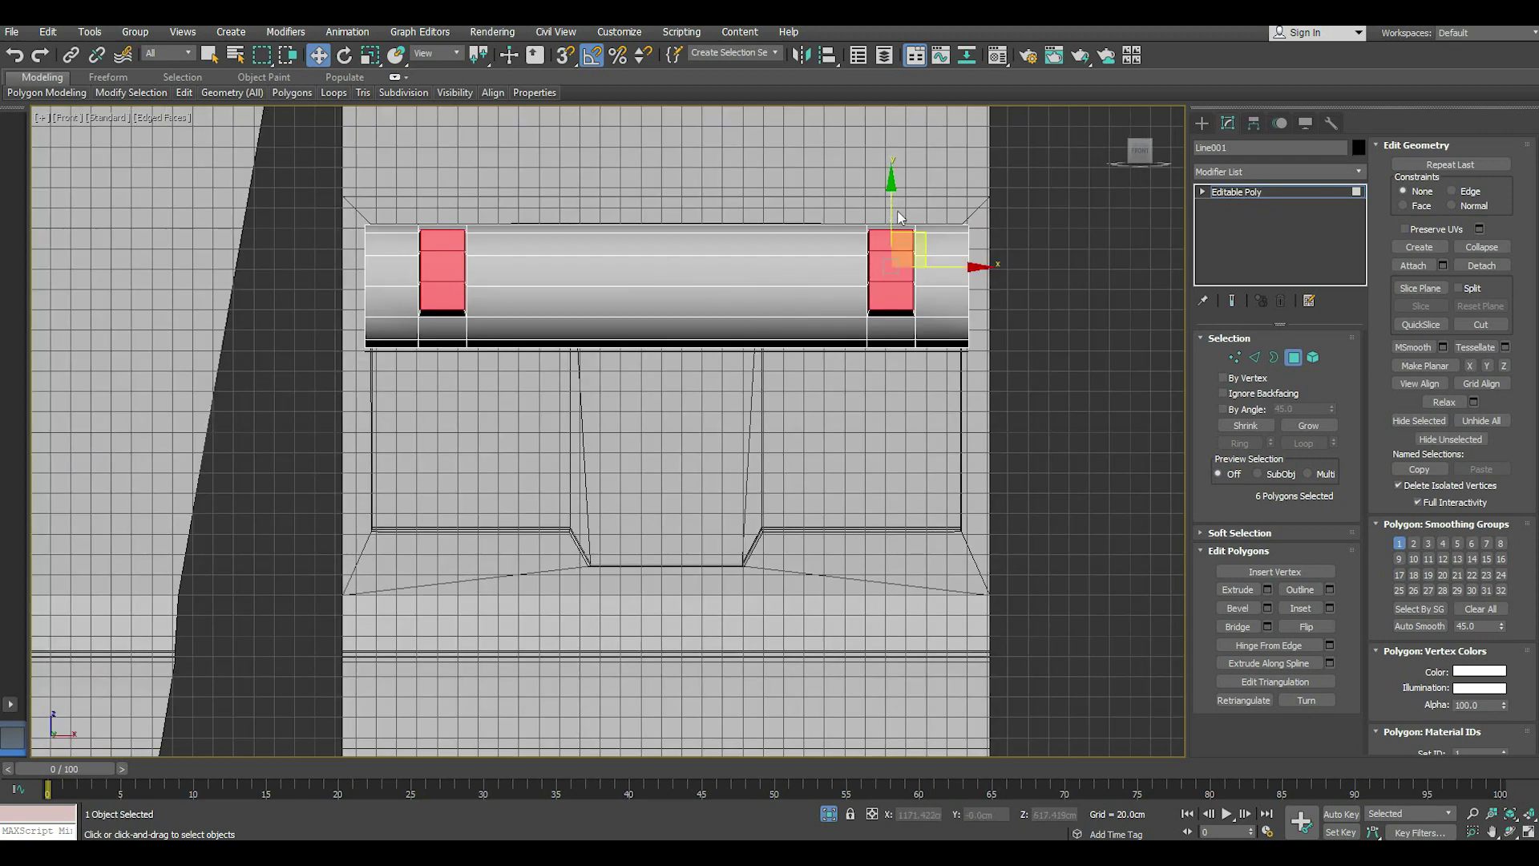
pyautogui.press('p')
pyautogui.moveTo(893, 223)
pyautogui.keyDown('alt'); pyautogui.mouseDown(button='middle')
pyautogui.moveTo(890, 248)
pyautogui.moveTo(814, 260)
pyautogui.mouseUp(button='middle'); pyautogui.keyUp('alt')
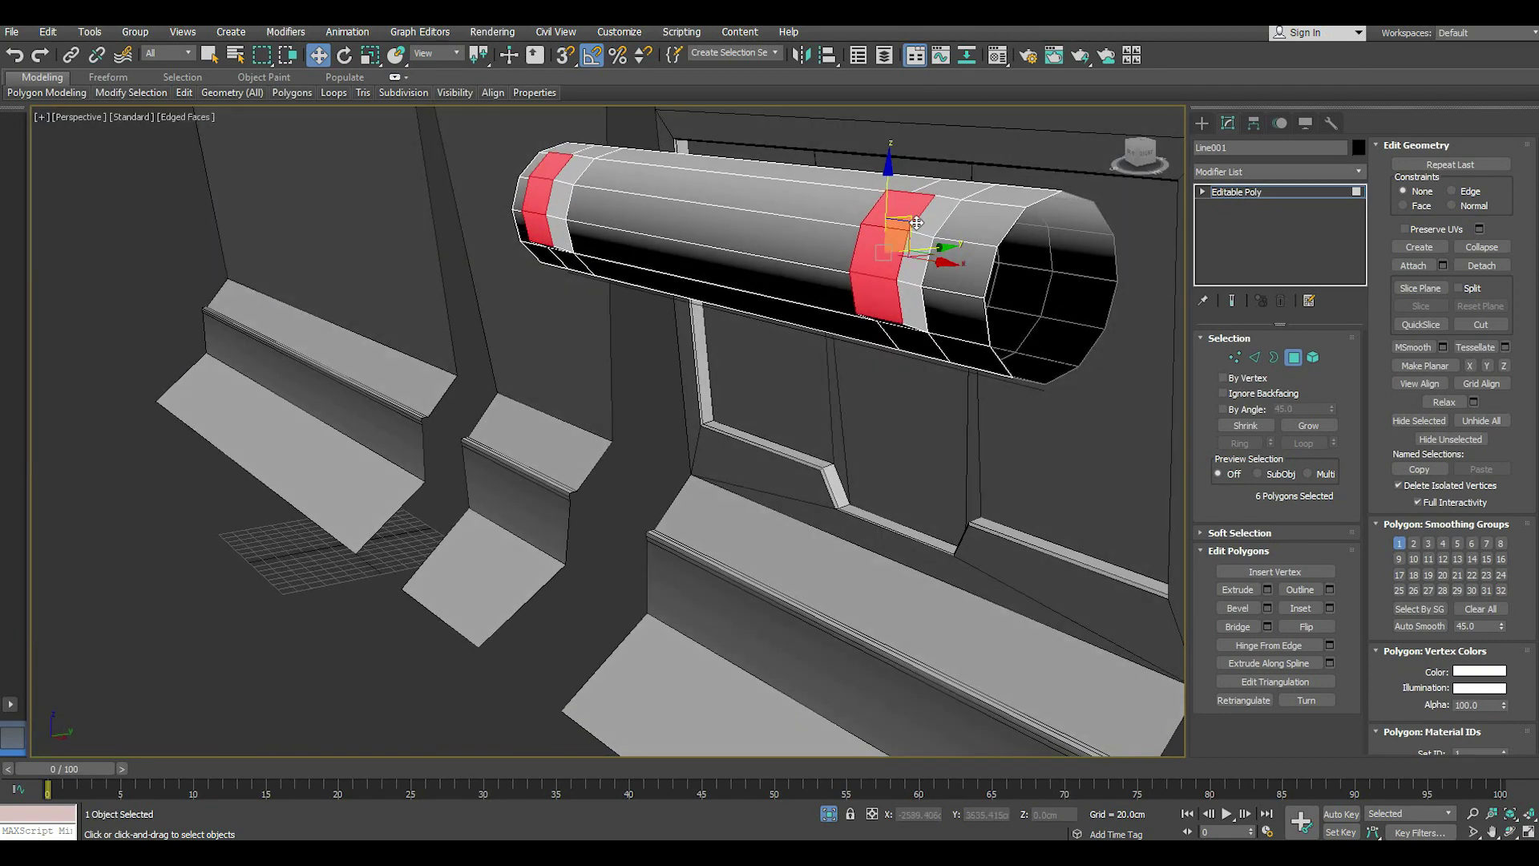
pyautogui.keyDown('alt'); pyautogui.moveTo(916, 223); pyautogui.dragTo(900, 217, button='middle'); pyautogui.keyUp('alt')
pyautogui.press('l')
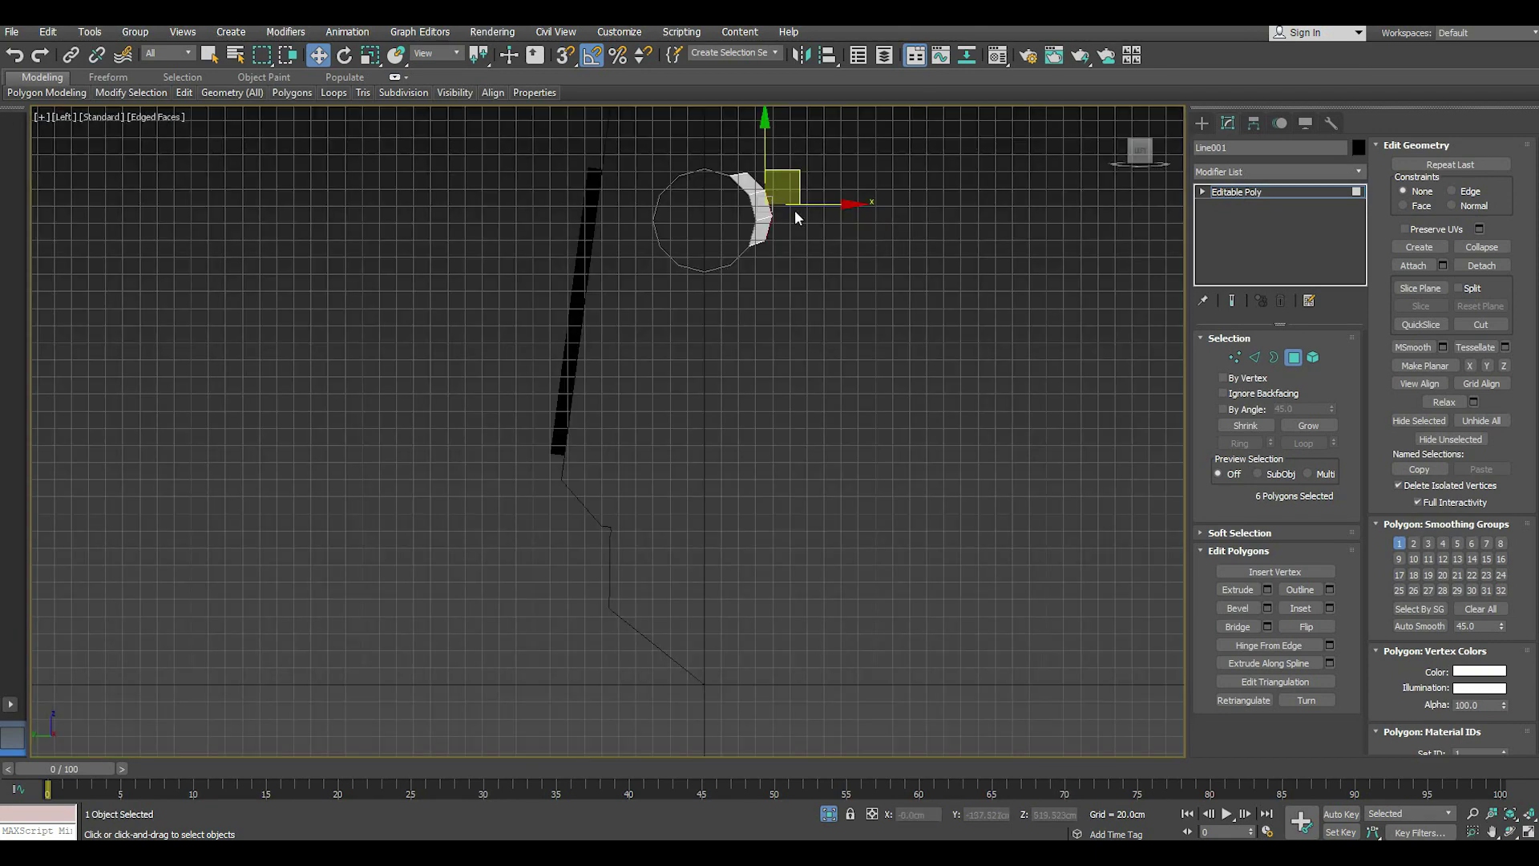
pyautogui.scroll(3, 786, 192)
pyautogui.scroll(2, 746, 216)
pyautogui.scroll(2, 705, 253)
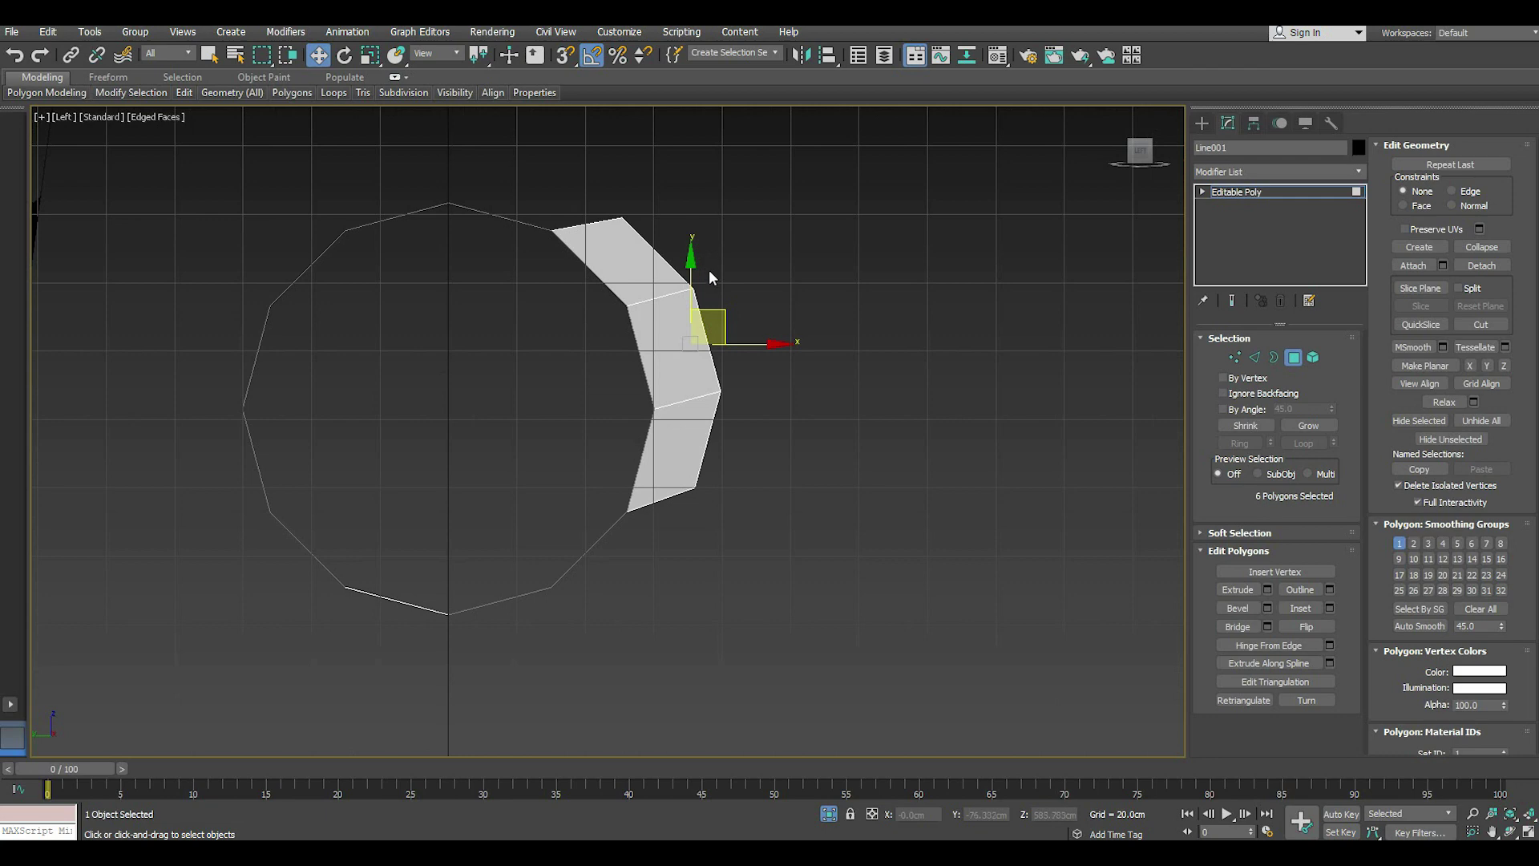
pyautogui.hotkey('shift', 'z')
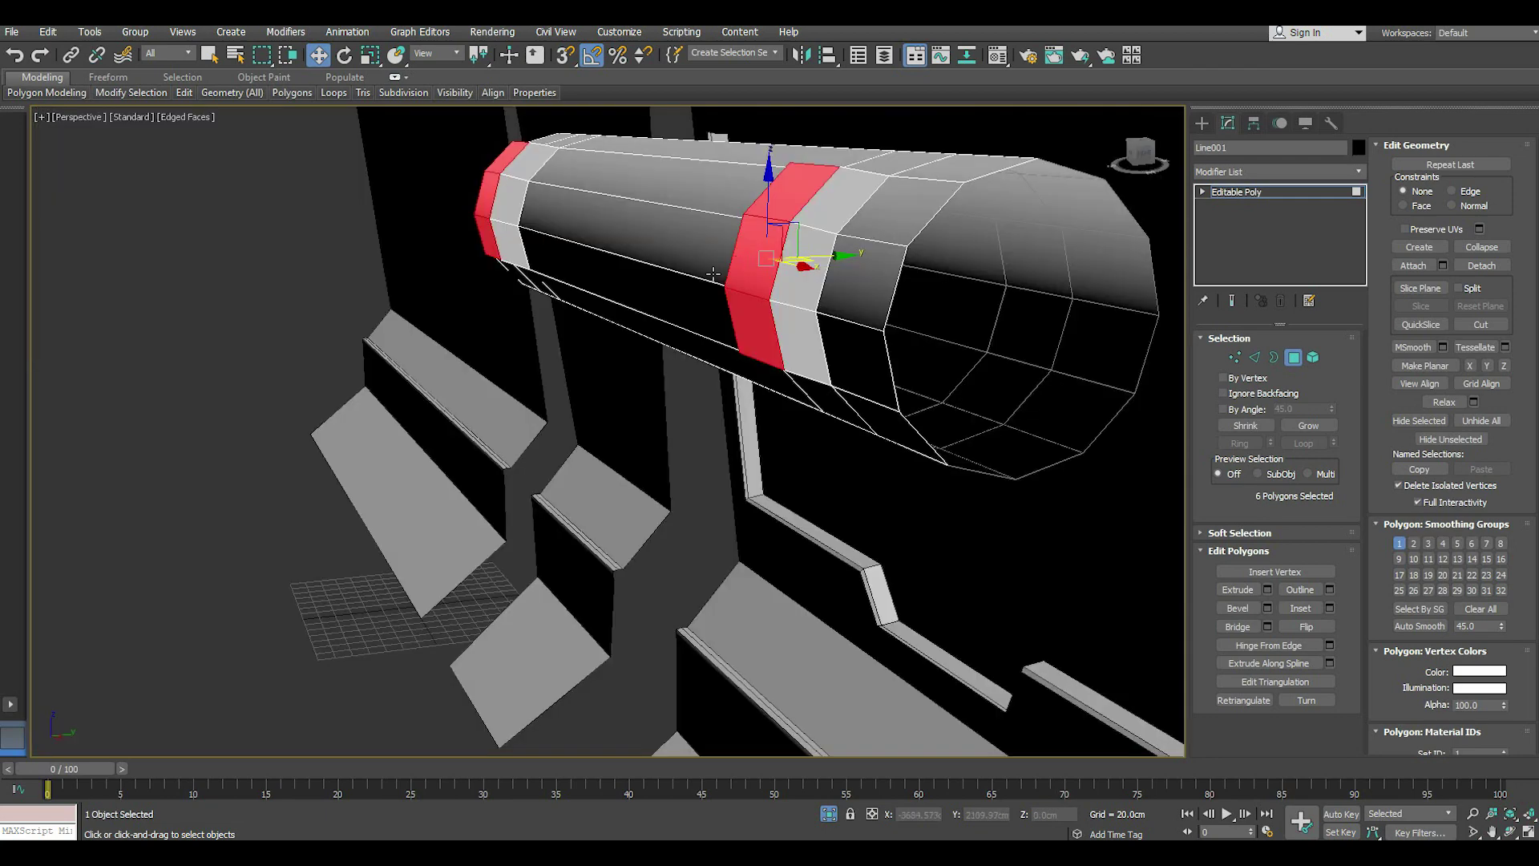
pyautogui.hotkey('shift', 'z')
# - Select the edge loops outlining both raised bands on the cylinder
pyautogui.click(1253, 355)
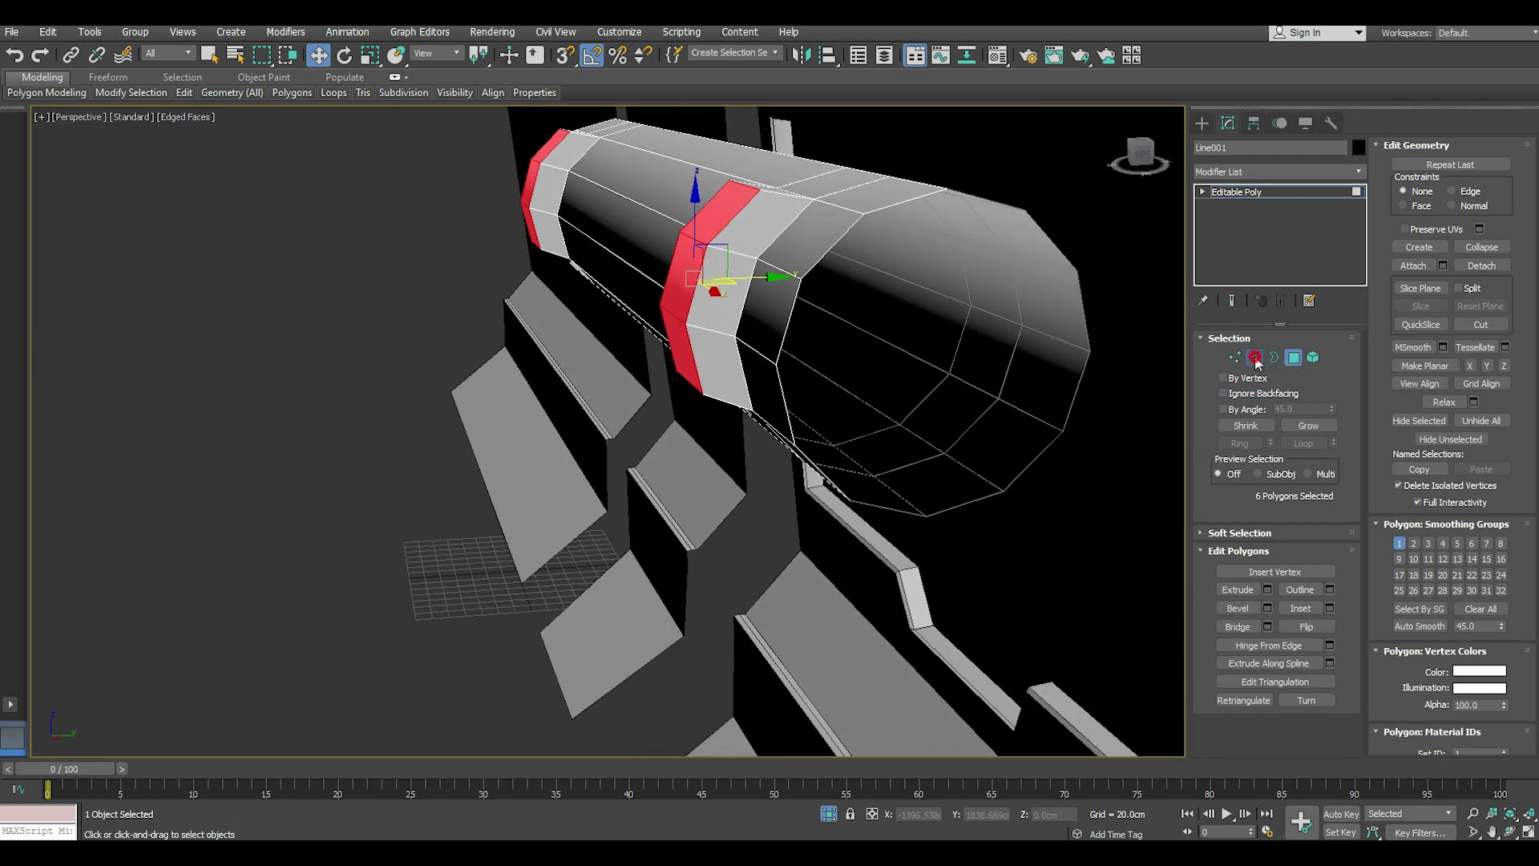
pyautogui.doubleClick(694, 280)
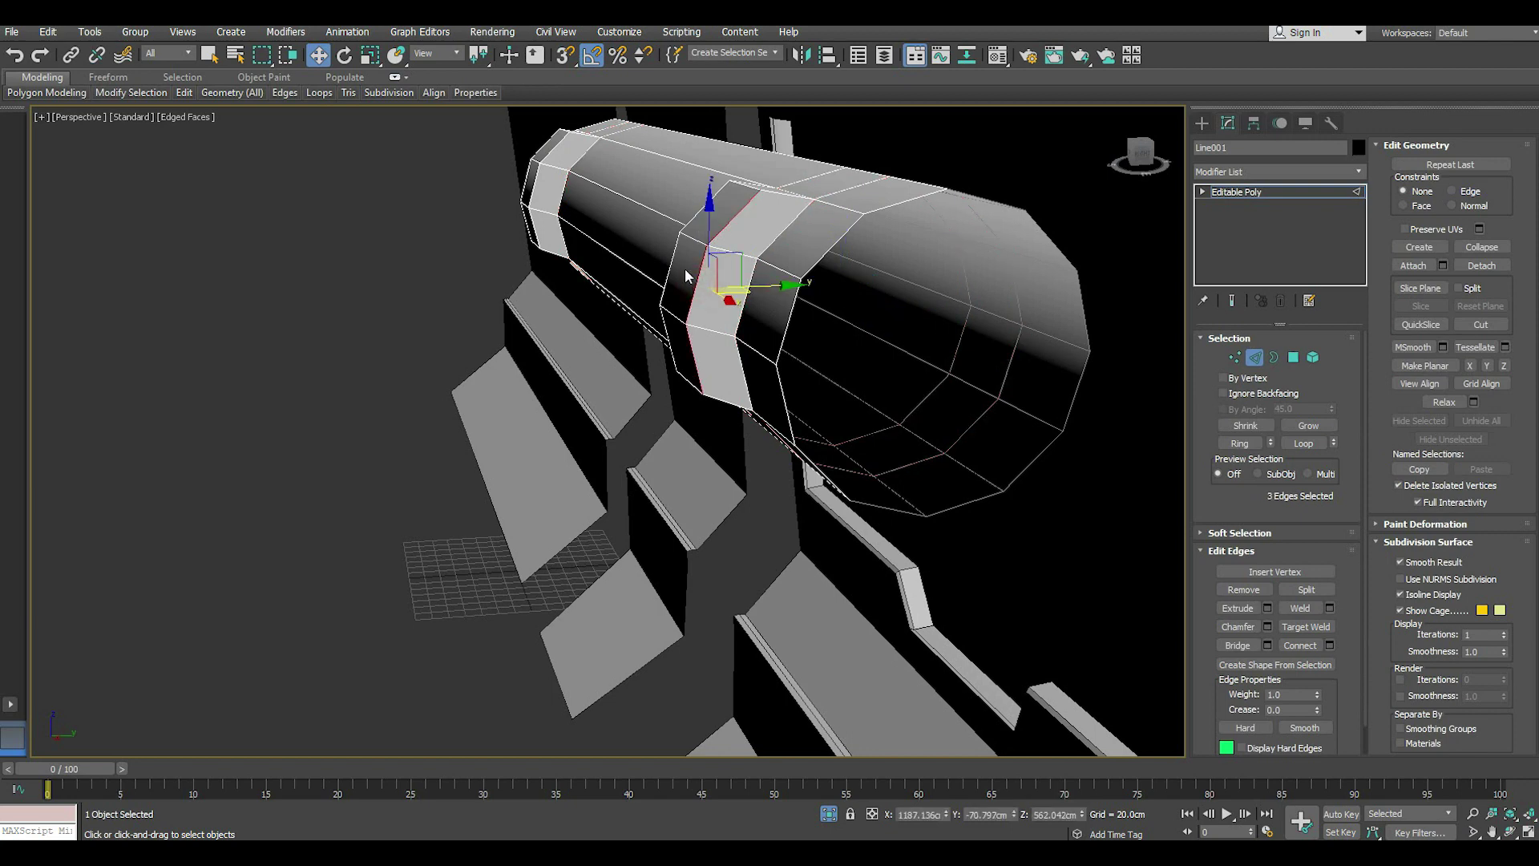
pyautogui.keyDown('ctrl'); pyautogui.doubleClick(659, 258); pyautogui.keyUp('ctrl')
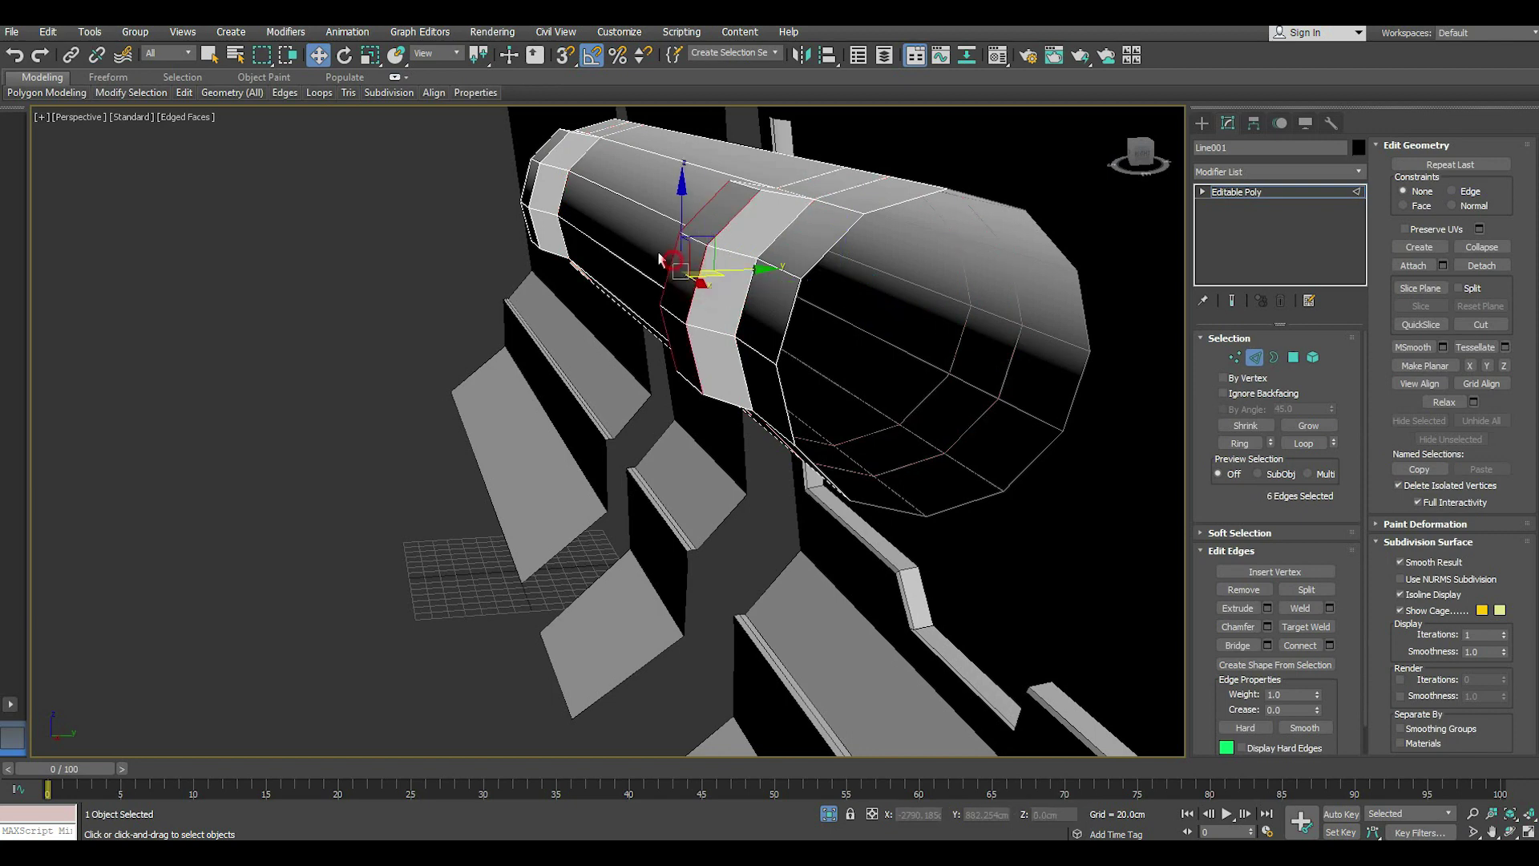
pyautogui.keyDown('ctrl'); pyautogui.doubleClick(532, 183); pyautogui.keyUp('ctrl')
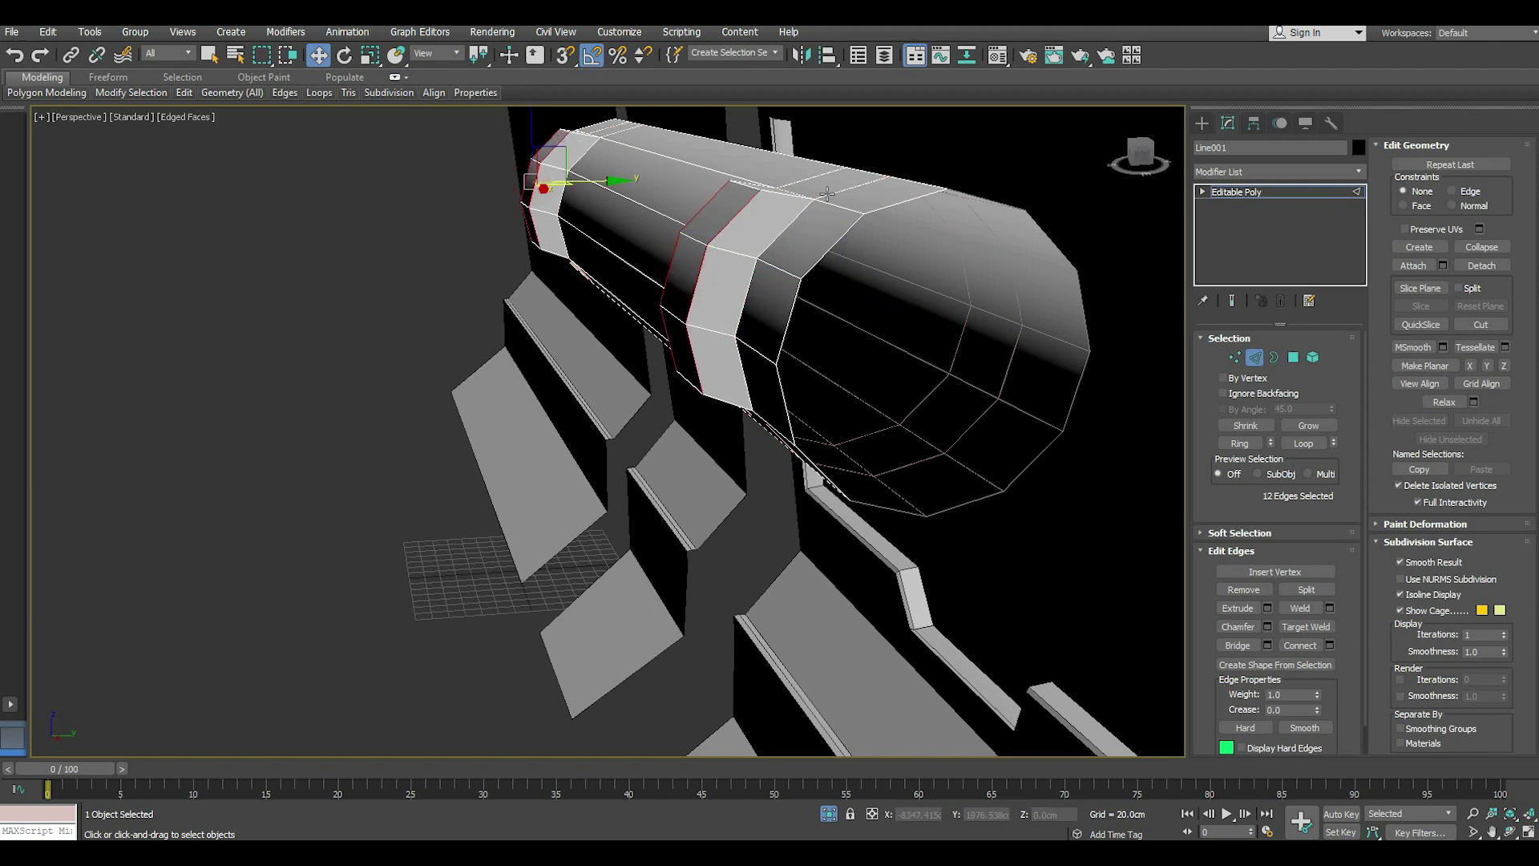
pyautogui.moveTo(828, 193)
pyautogui.keyDown('alt'); pyautogui.mouseDown(button='middle')
pyautogui.moveTo(883, 275)
pyautogui.moveTo(888, 321)
pyautogui.mouseUp(button='middle'); pyautogui.keyUp('alt')
pyautogui.keyDown('ctrl'); pyautogui.click(840, 315); pyautogui.keyUp('ctrl')
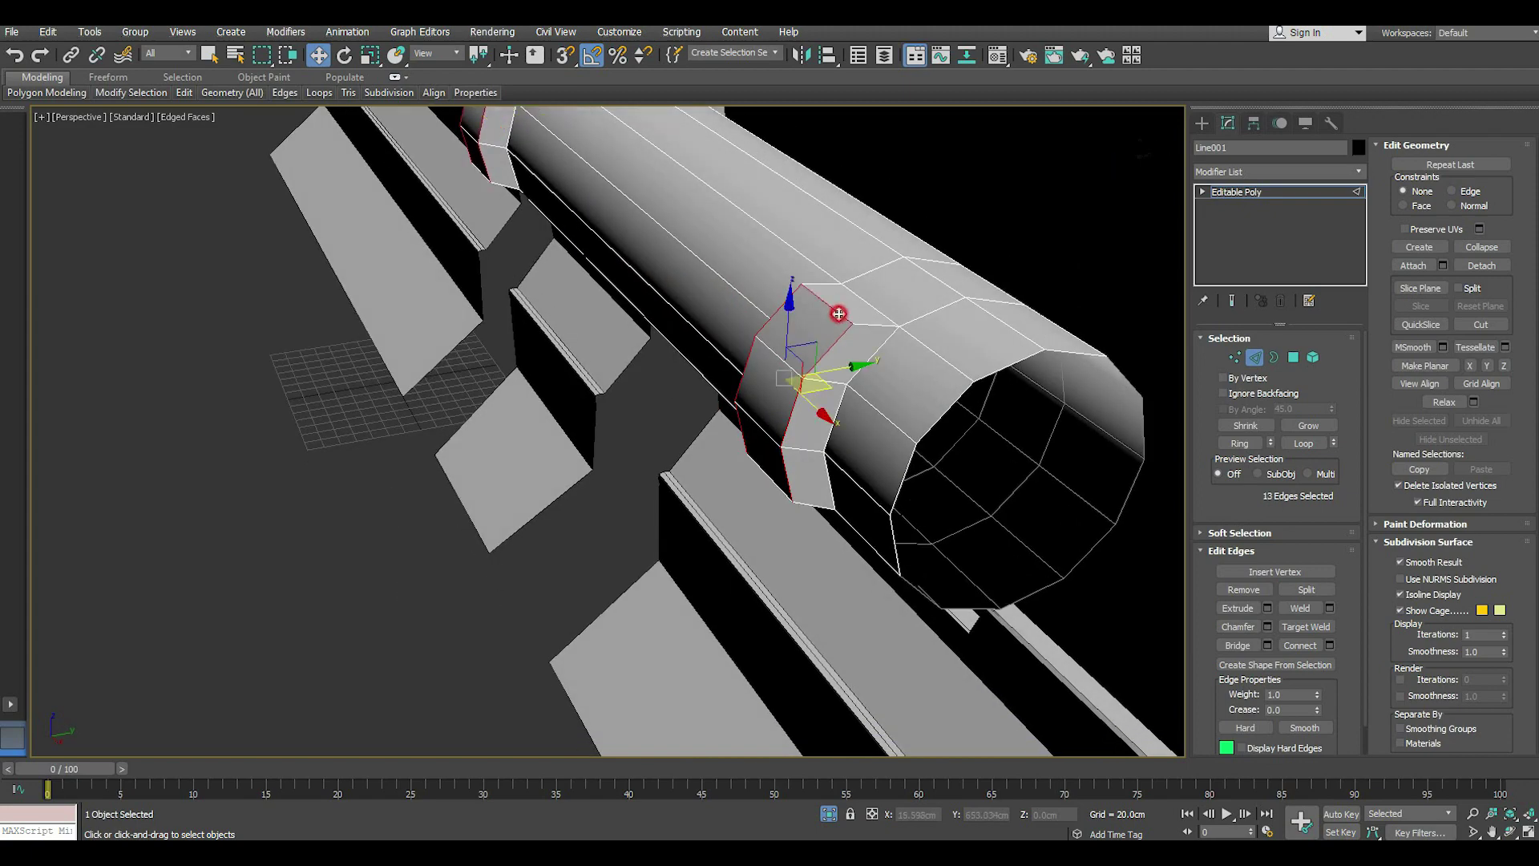
pyautogui.keyDown('ctrl'); pyautogui.click(776, 479); pyautogui.keyUp('ctrl')
pyautogui.keyDown('alt'); pyautogui.moveTo(776, 480); pyautogui.dragTo(894, 433, button='middle'); pyautogui.keyUp('alt')
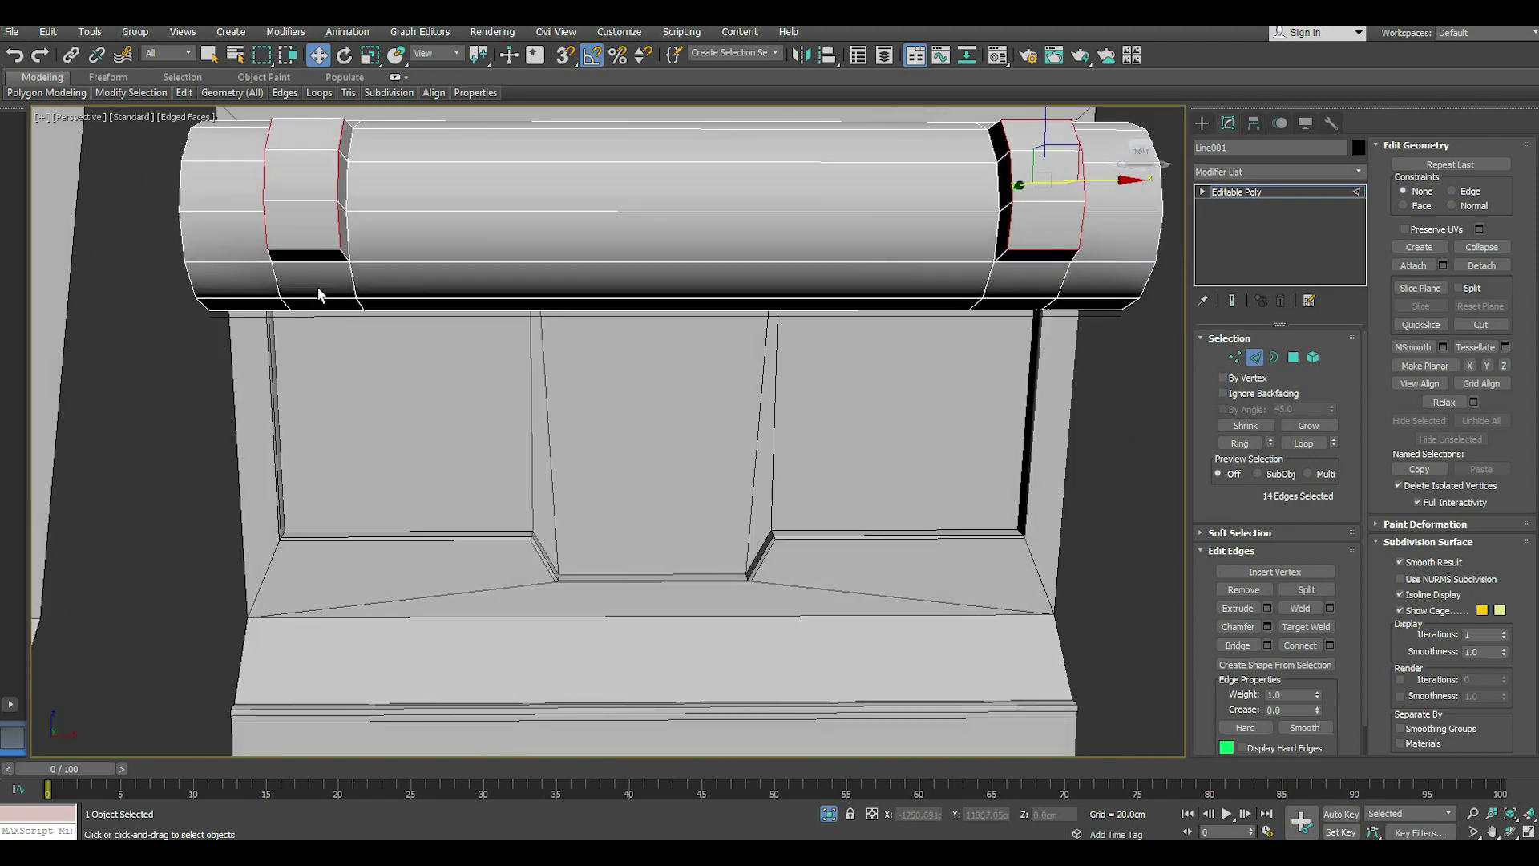
pyautogui.keyDown('ctrl'); pyautogui.click(302, 255); pyautogui.keyUp('ctrl')
pyautogui.moveTo(302, 254)
pyautogui.keyDown('alt'); pyautogui.mouseDown(button='middle')
pyautogui.moveTo(419, 347)
pyautogui.moveTo(373, 290)
pyautogui.moveTo(445, 301)
pyautogui.moveTo(947, 511)
pyautogui.mouseUp(button='middle'); pyautogui.keyUp('alt')
pyautogui.keyDown('ctrl'); pyautogui.click(356, 262); pyautogui.keyUp('ctrl')
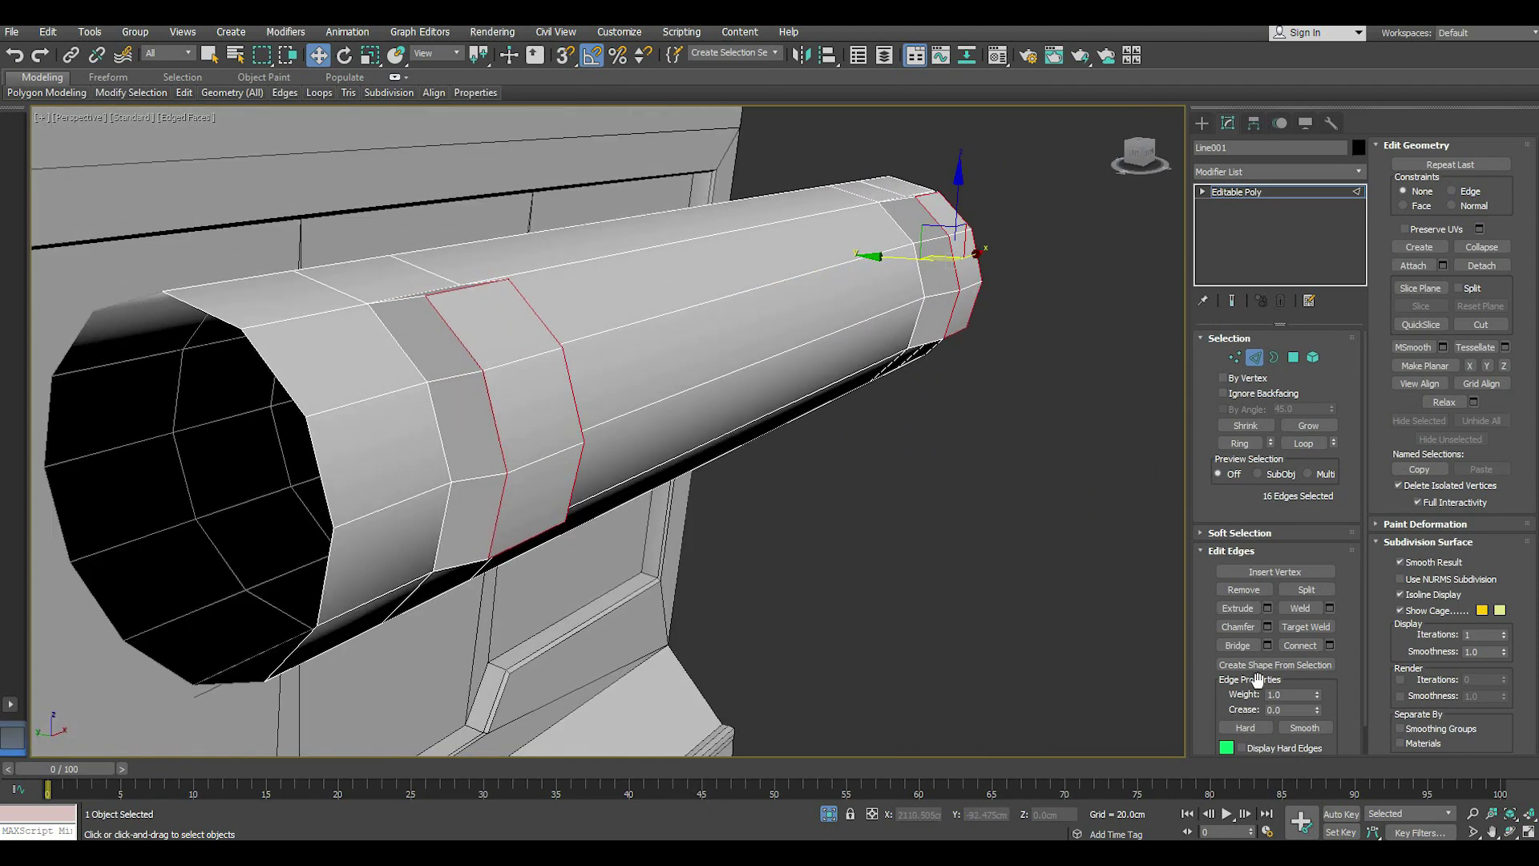
# - Chamfer the selected band edges by 2.697 cm with 2 segments
pyautogui.click(1267, 627)
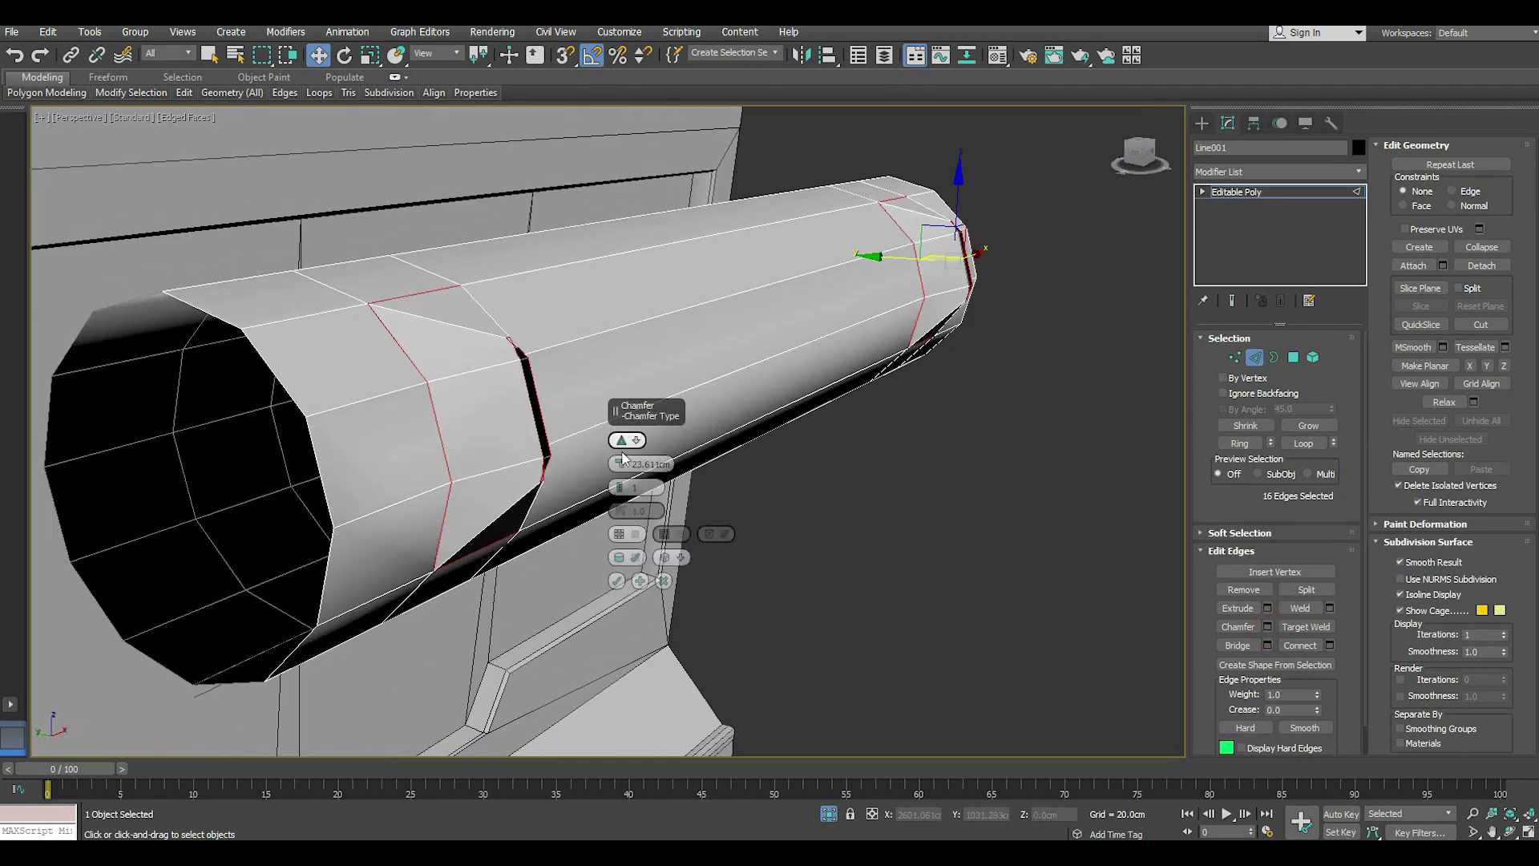
pyautogui.moveTo(620, 464)
pyautogui.mouseDown()
pyautogui.moveTo(663, 533)
pyautogui.moveTo(646, 478)
pyautogui.mouseUp()
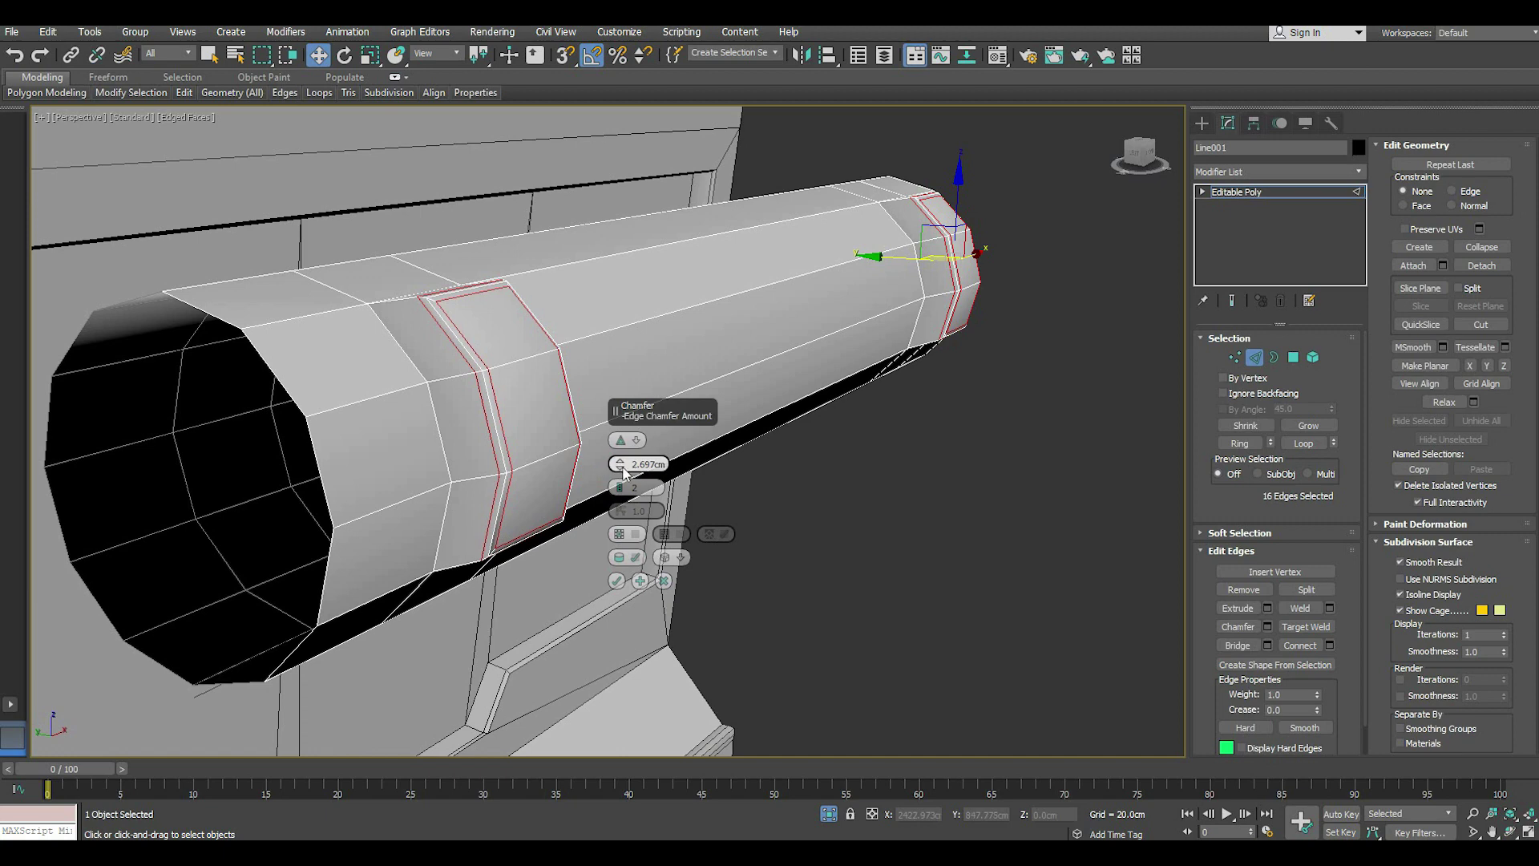
pyautogui.click(617, 581)
# - Clear the cylinder's smoothing groups and apply Auto Smooth to the whole element
pyautogui.press('z')
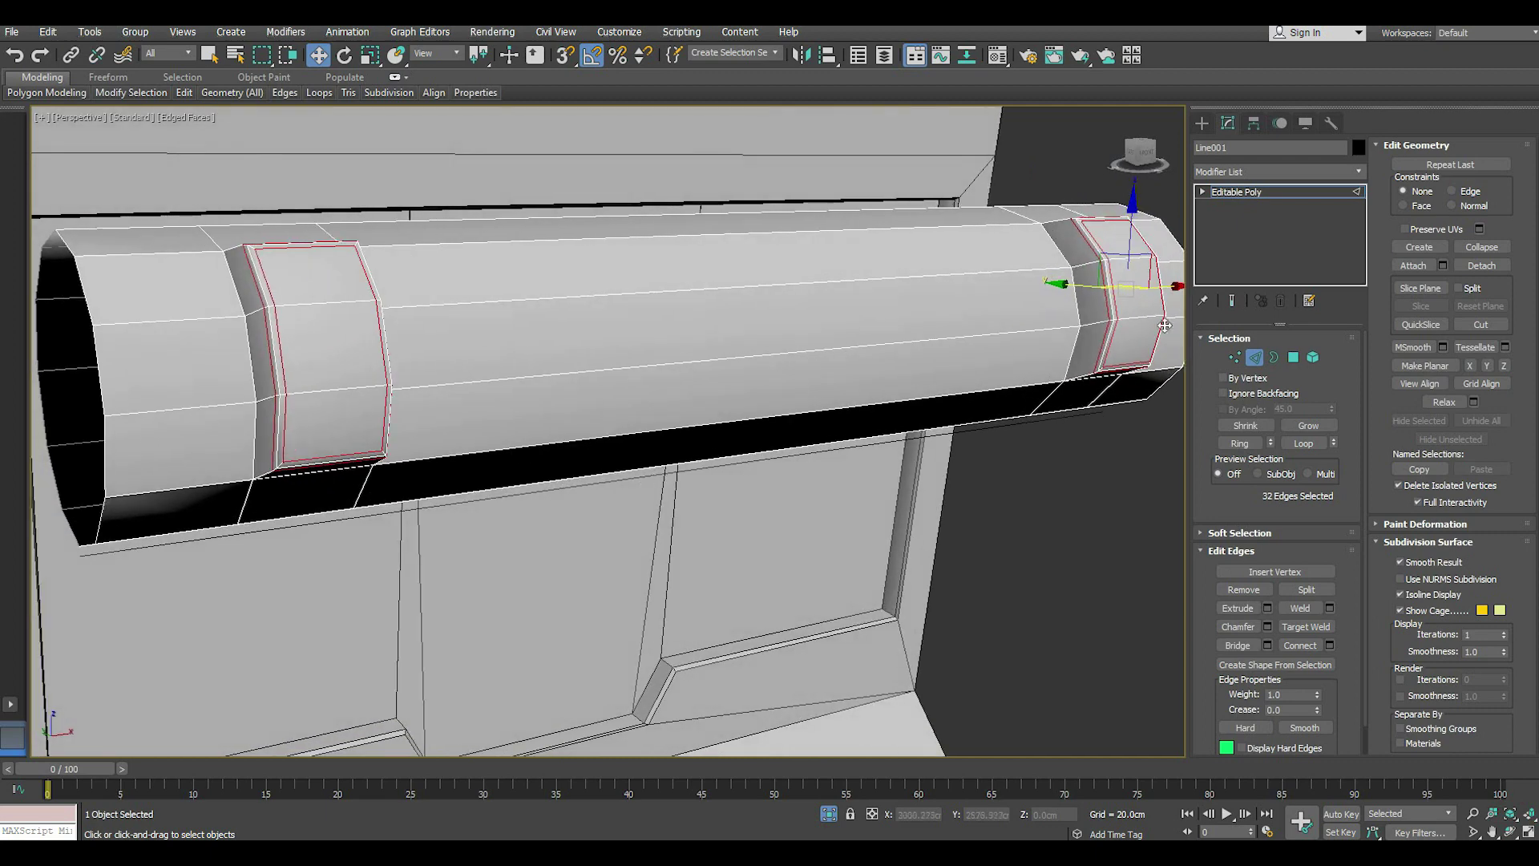
pyautogui.click(1313, 363)
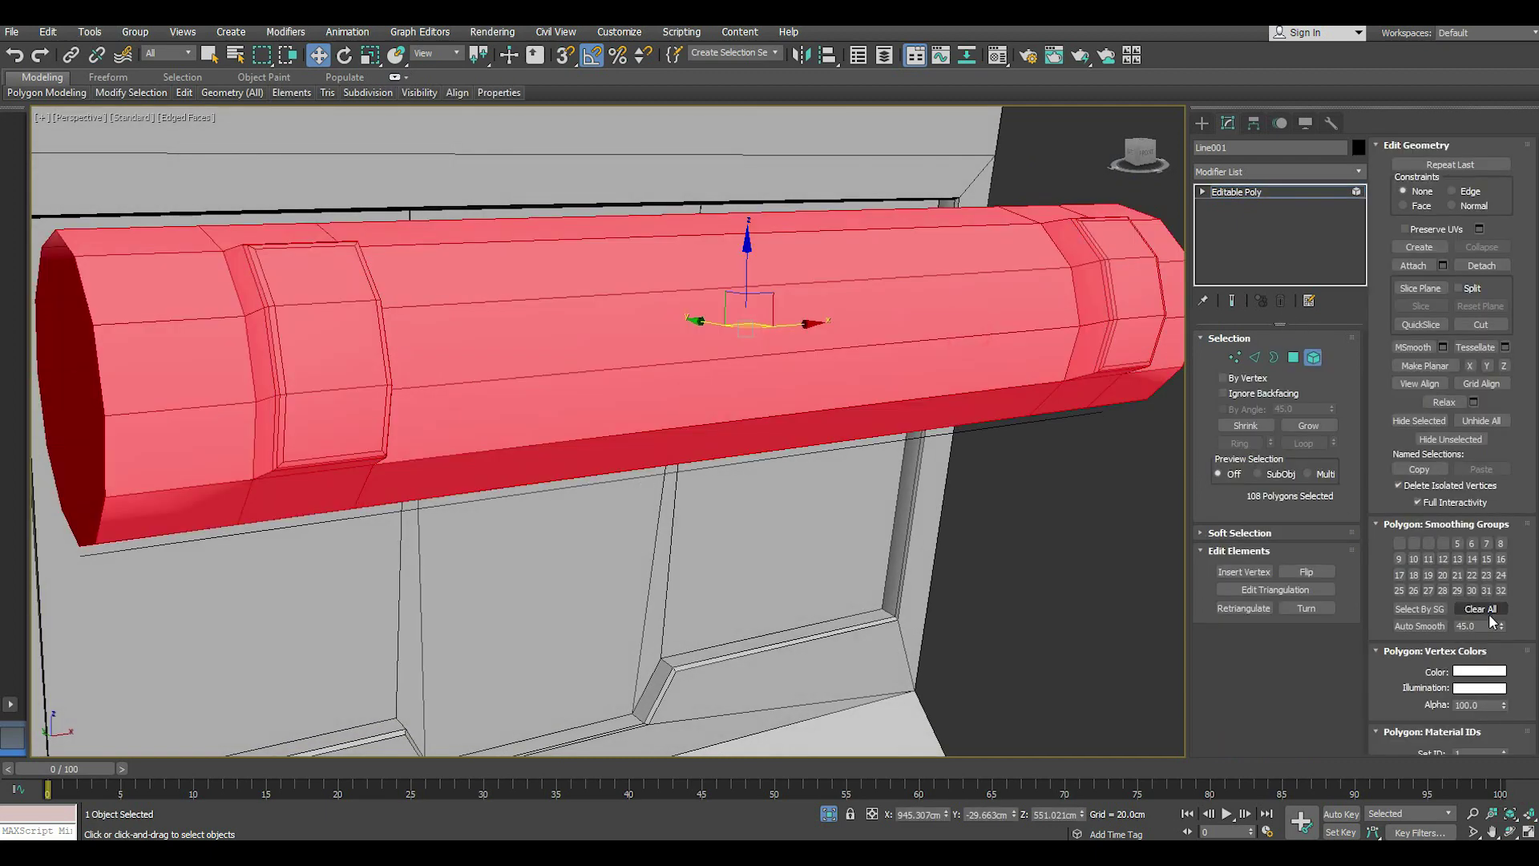
pyautogui.click(1488, 613)
pyautogui.click(1440, 627)
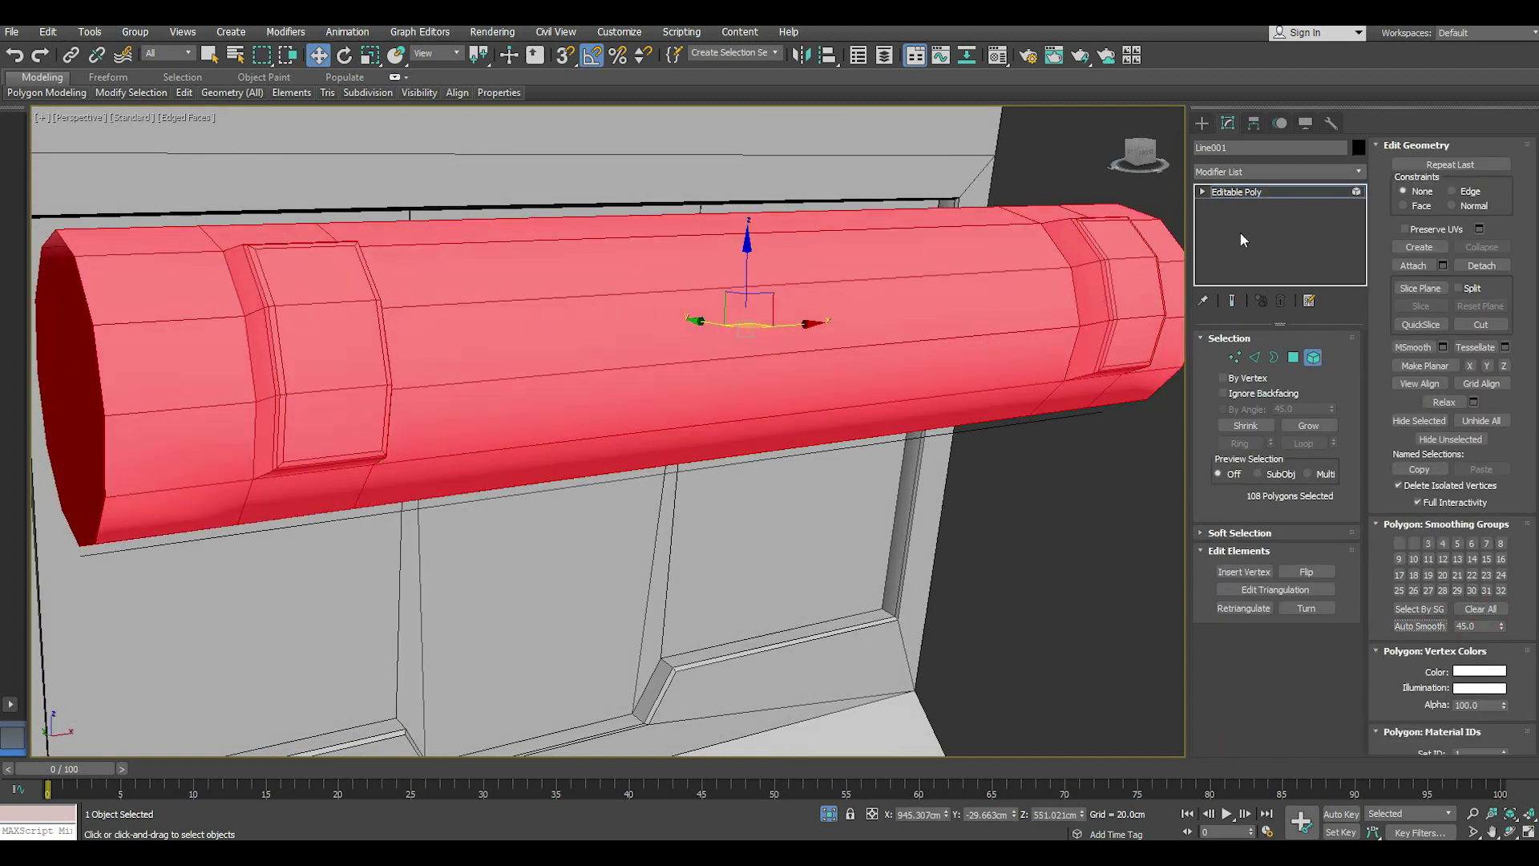
pyautogui.click(1237, 199)
# - In Left view, rotate the cylinder about 10 degrees around its long axis, angle snap off
pyautogui.scroll(-4, 997, 468)
pyautogui.click(986, 461)
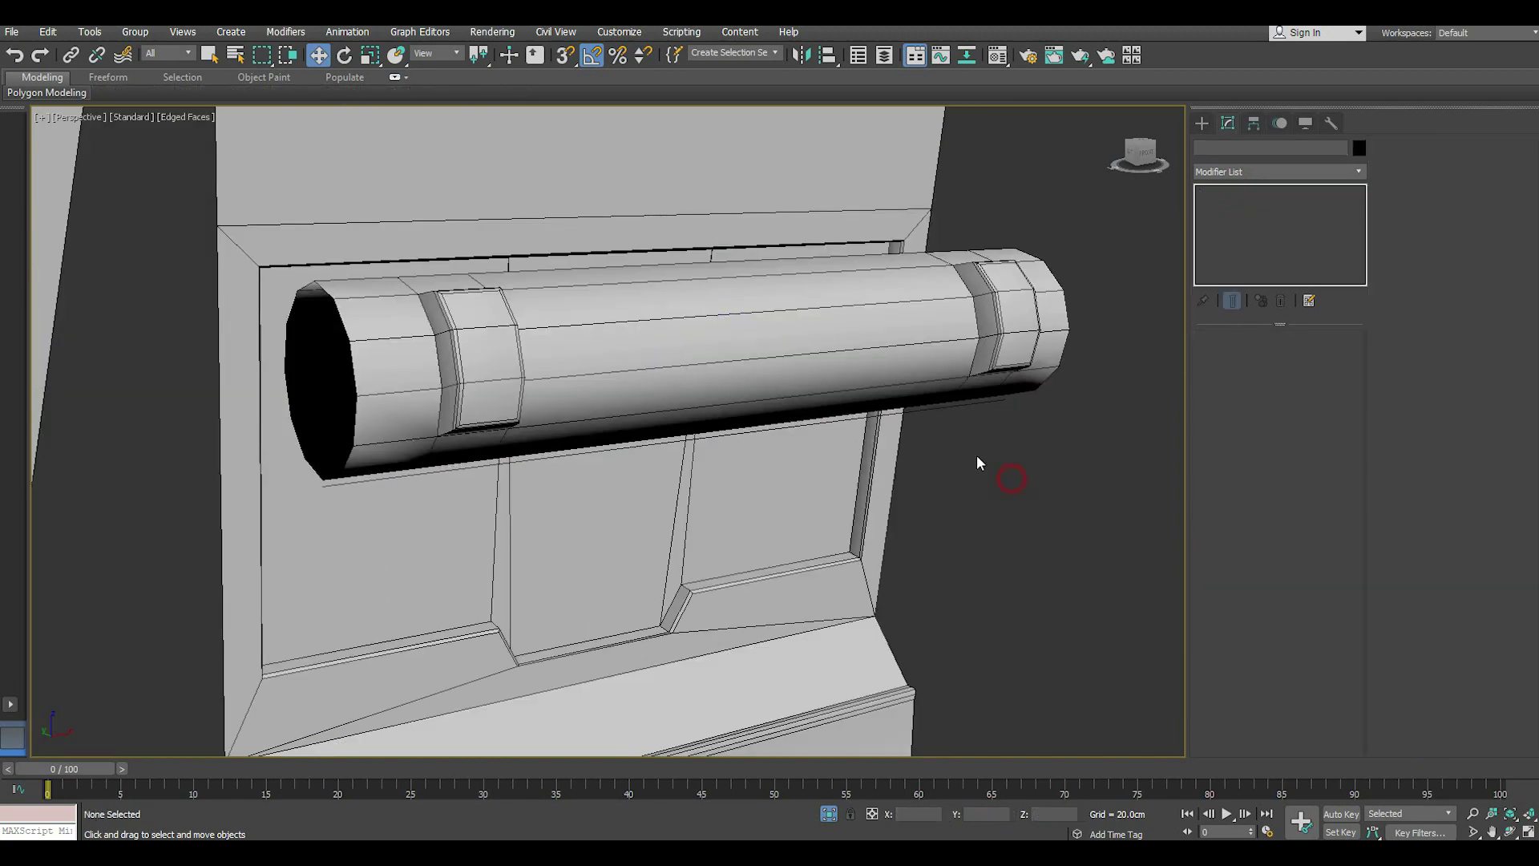
pyautogui.scroll(1, 875, 409)
pyautogui.keyDown('alt'); pyautogui.moveTo(875, 408); pyautogui.dragTo(681, 373, button='middle'); pyautogui.keyUp('alt')
pyautogui.click(680, 373)
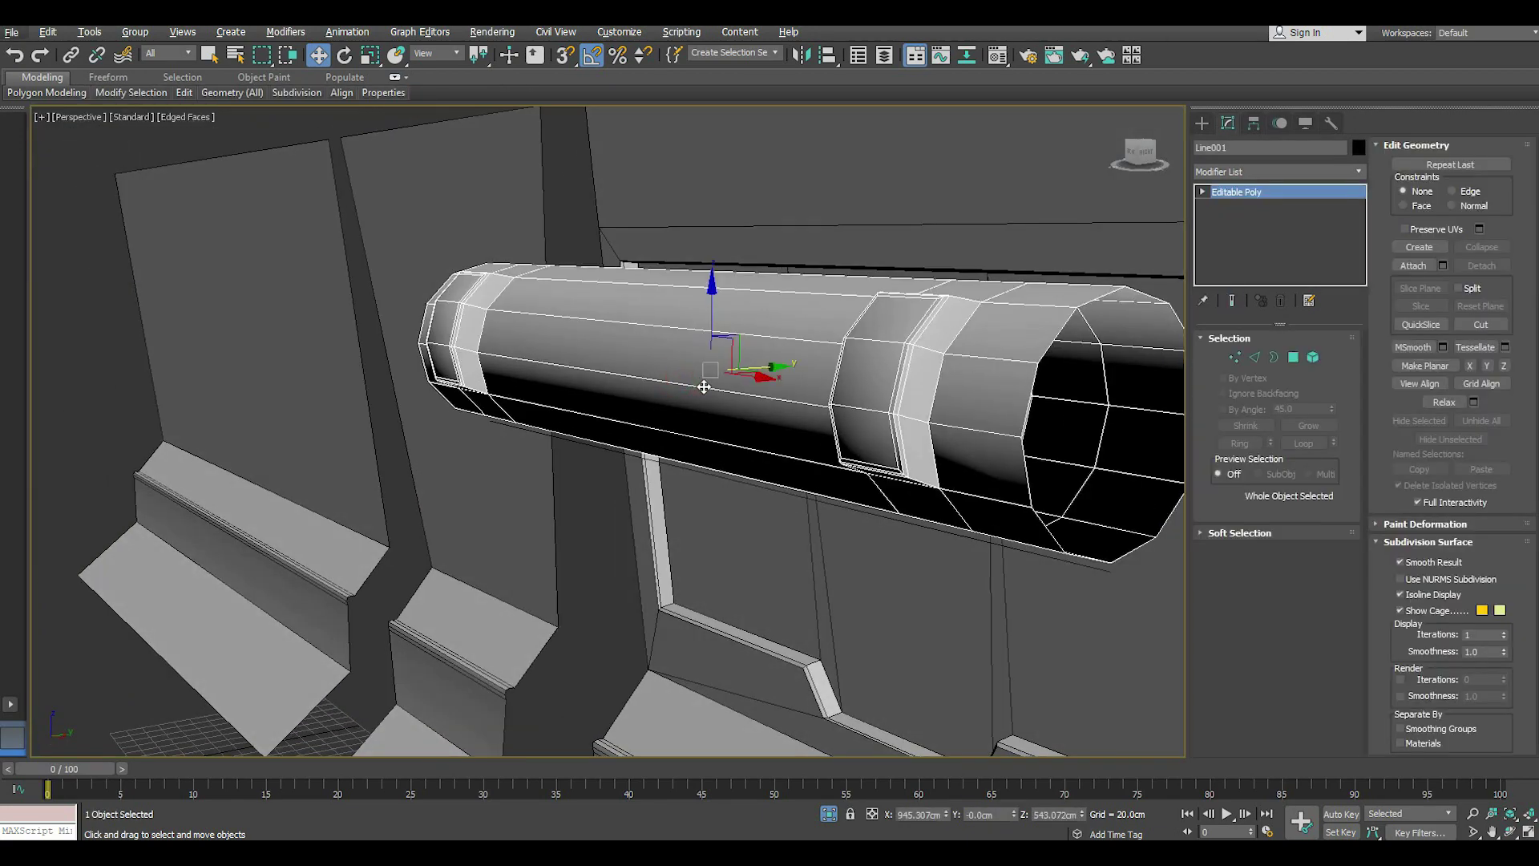
pyautogui.press('l')
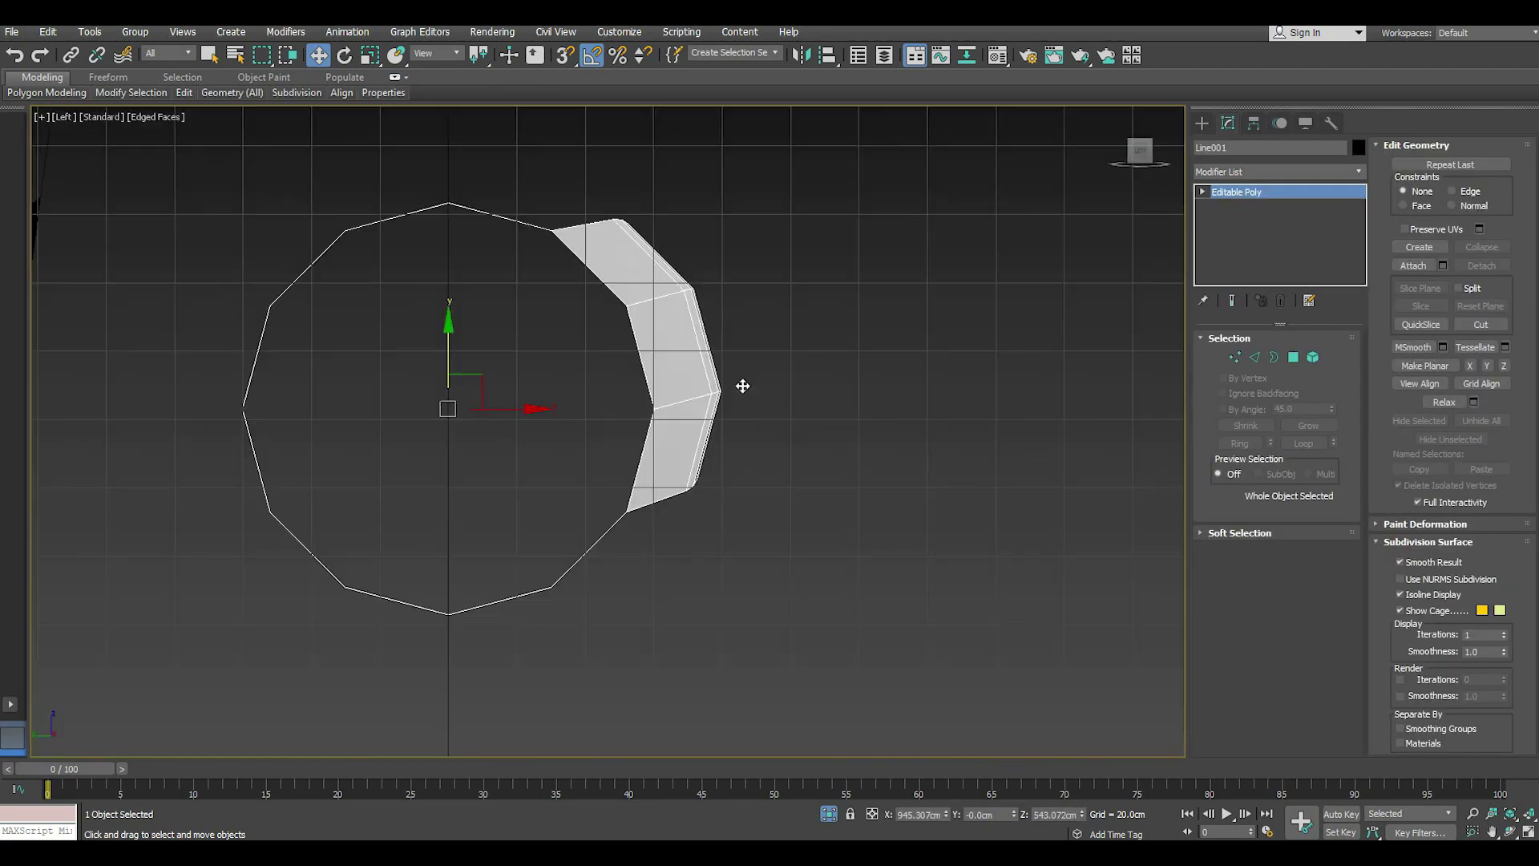
pyautogui.click(345, 55)
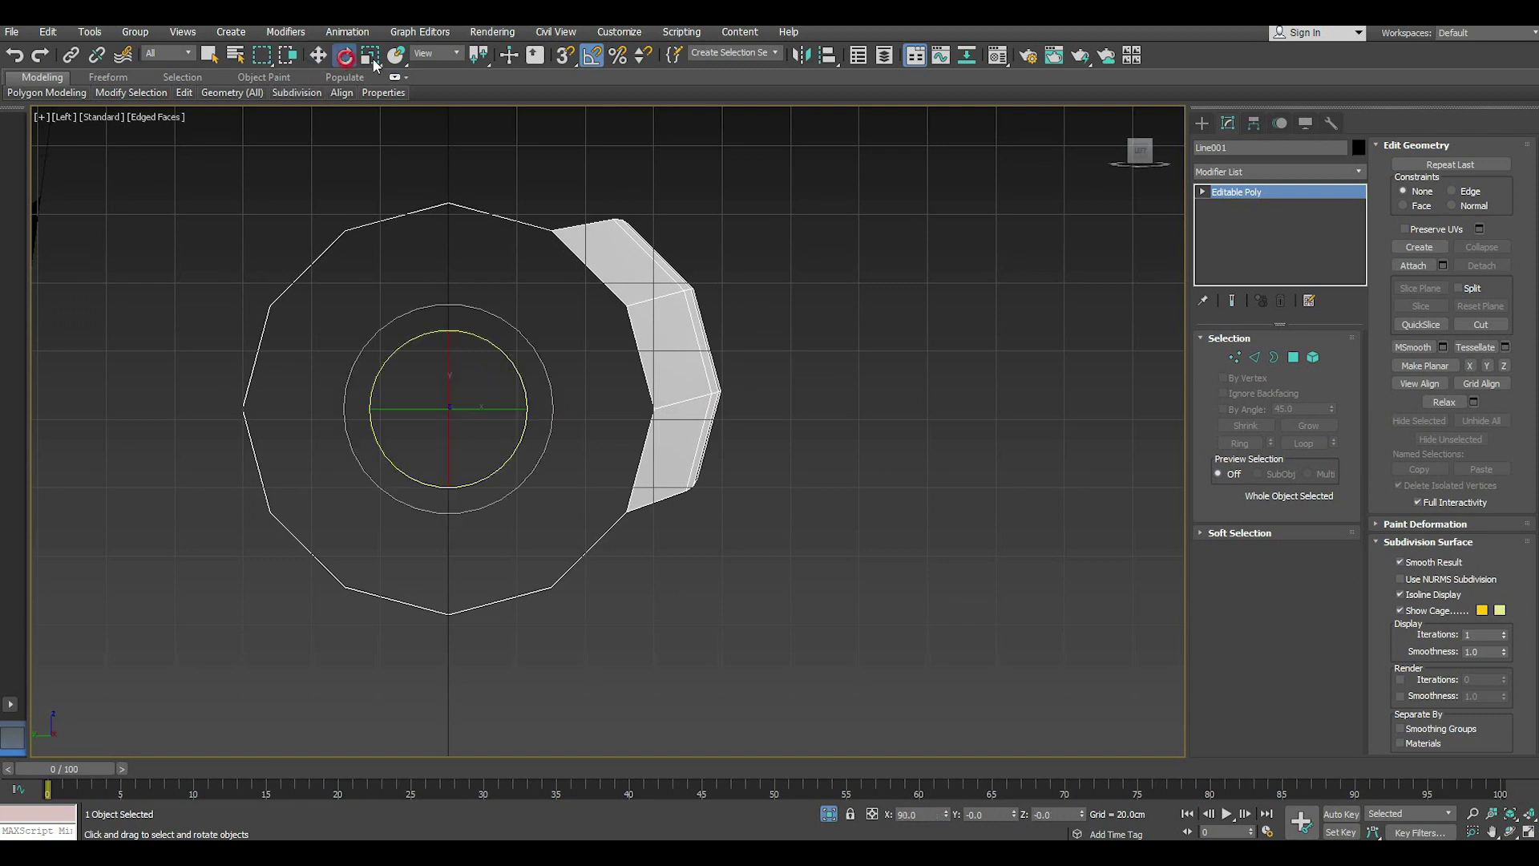
pyautogui.click(582, 60)
pyautogui.moveTo(502, 349); pyautogui.dragTo(511, 358)
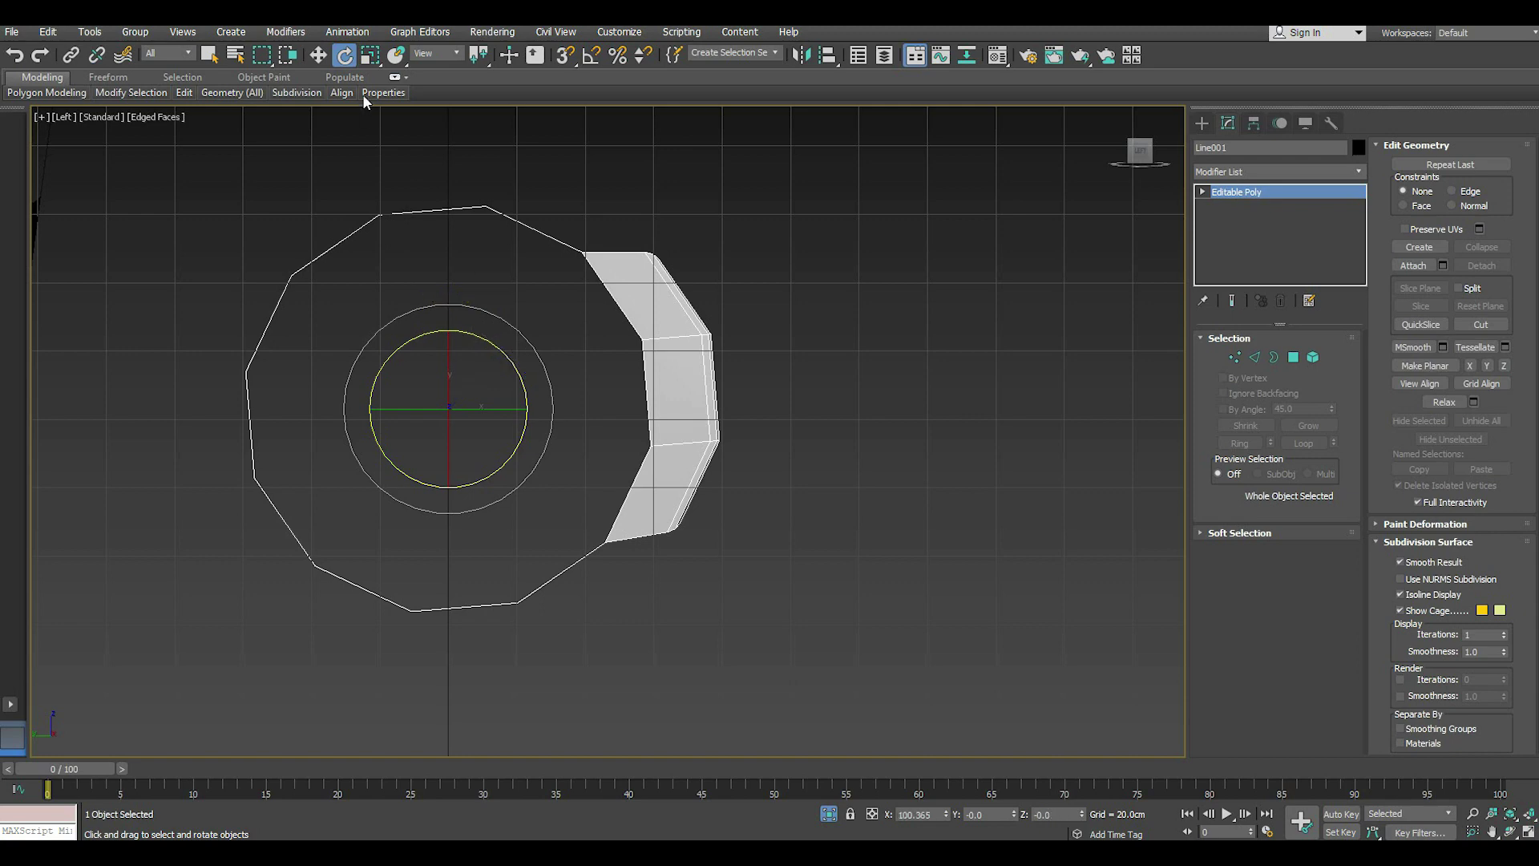
pyautogui.click(320, 57)
# - Slide the cylinder Line001 along its Y axis in the perspective view
pyautogui.press('p')
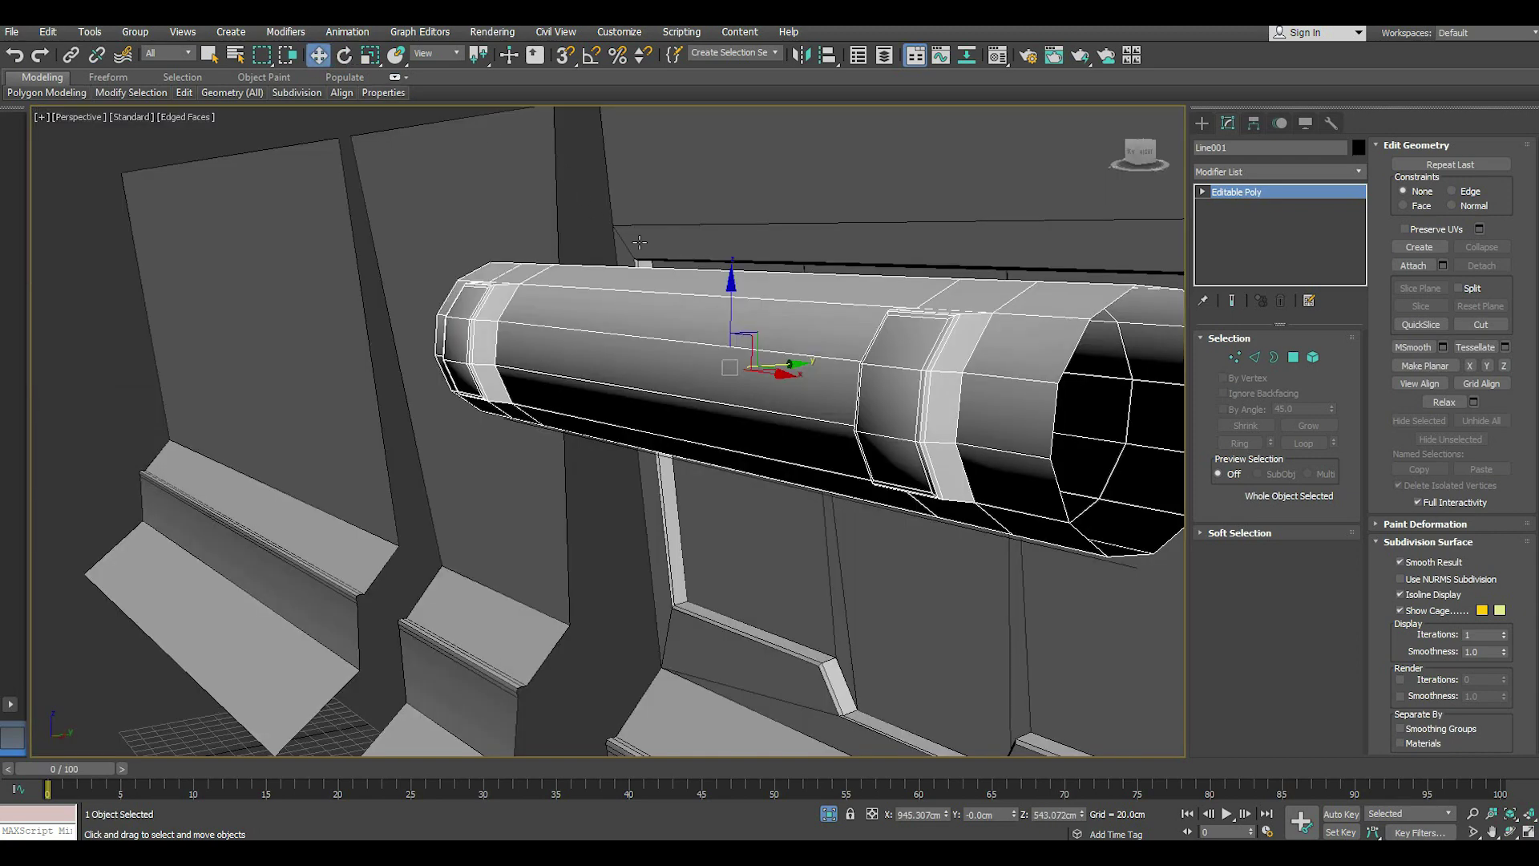
pyautogui.keyDown('alt'); pyautogui.moveTo(659, 264); pyautogui.dragTo(673, 302, button='middle'); pyautogui.keyUp('alt')
pyautogui.moveTo(788, 363); pyautogui.dragTo(880, 326)
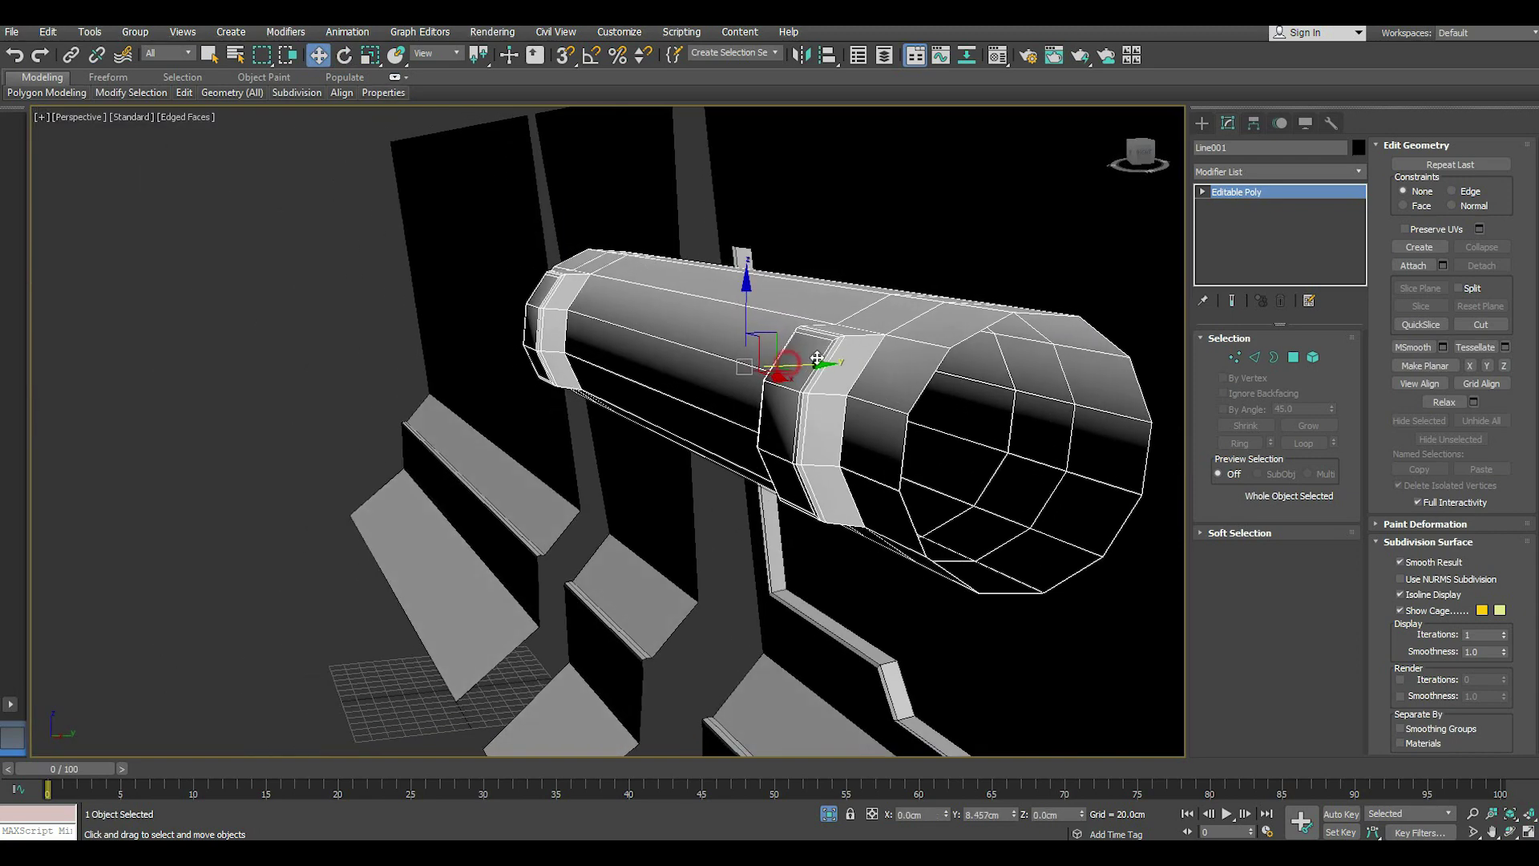
# - Select the five inner niche polygons of the wall panel Plane067
pyautogui.keyDown('alt'); pyautogui.moveTo(880, 326); pyautogui.dragTo(710, 417, button='middle'); pyautogui.keyUp('alt')
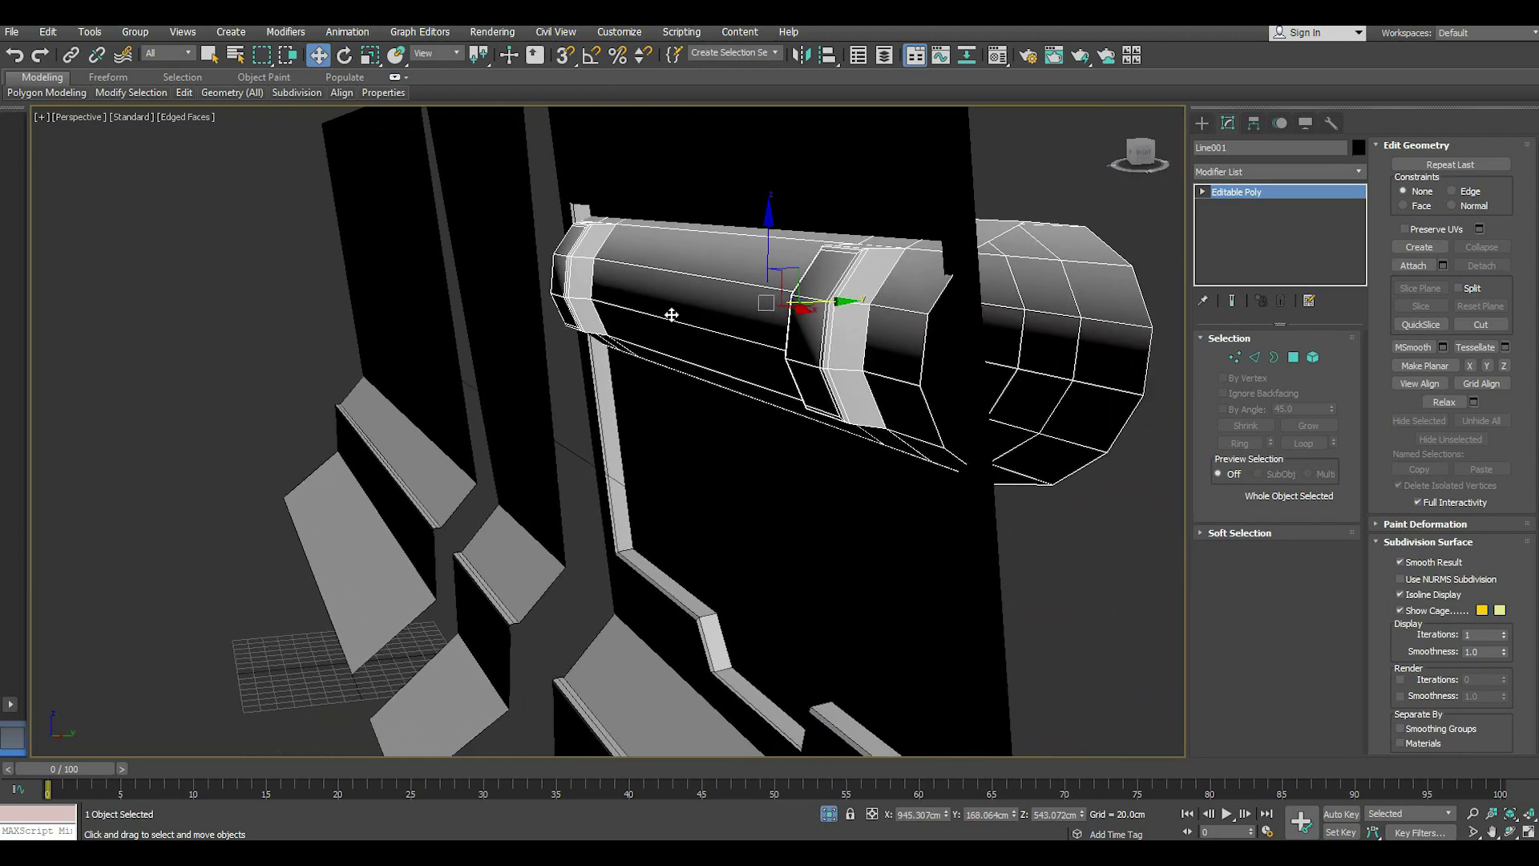
pyautogui.click(710, 417)
pyautogui.press('z')
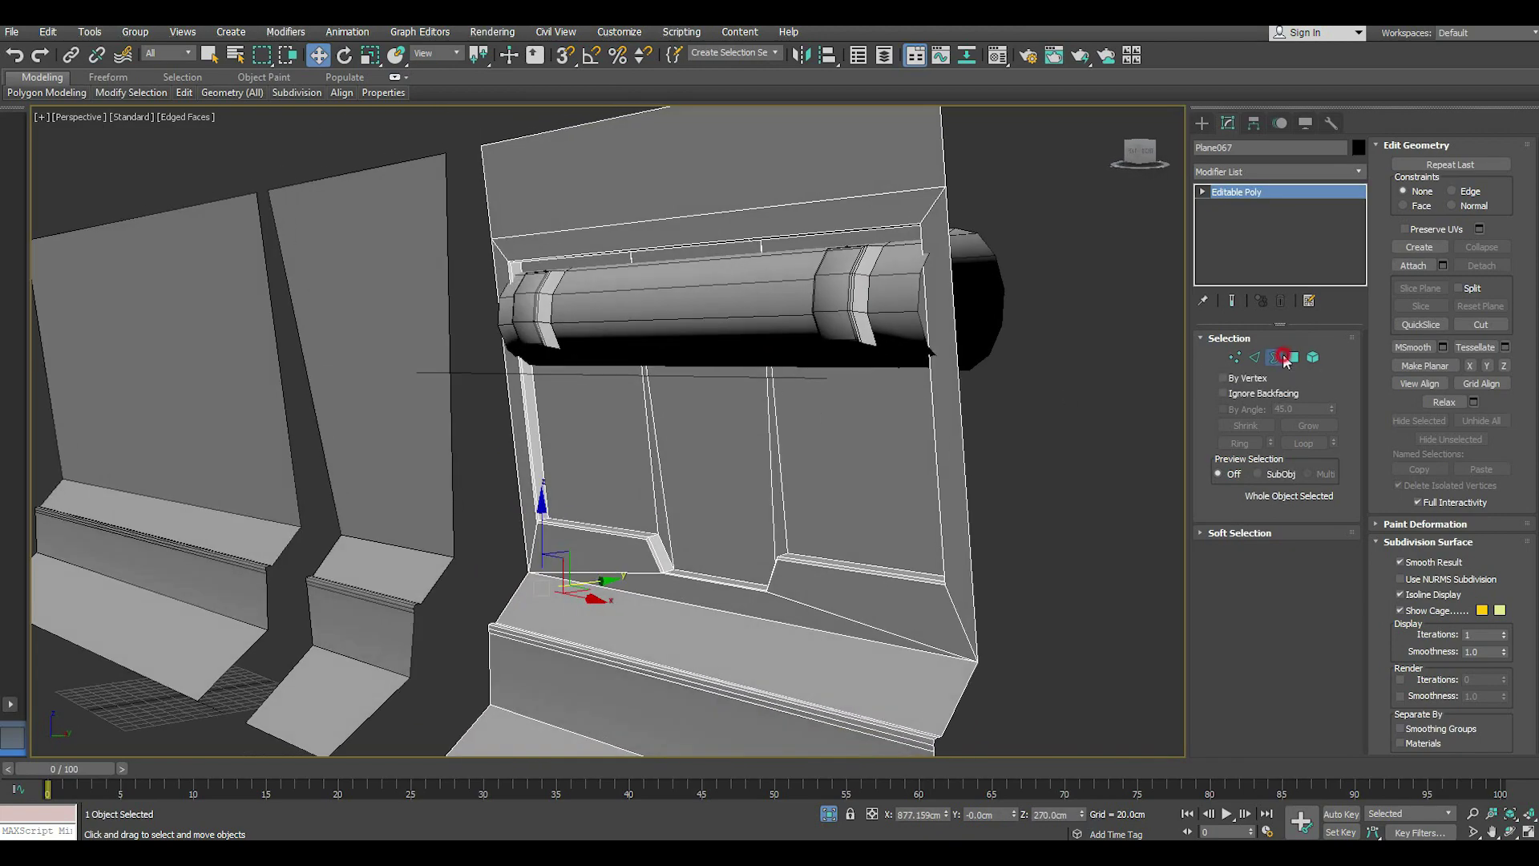
pyautogui.click(1283, 357)
pyautogui.moveTo(561, 377); pyautogui.dragTo(887, 406)
pyautogui.keyDown('alt'); pyautogui.moveTo(886, 406); pyautogui.dragTo(434, 216, button='middle'); pyautogui.keyUp('alt')
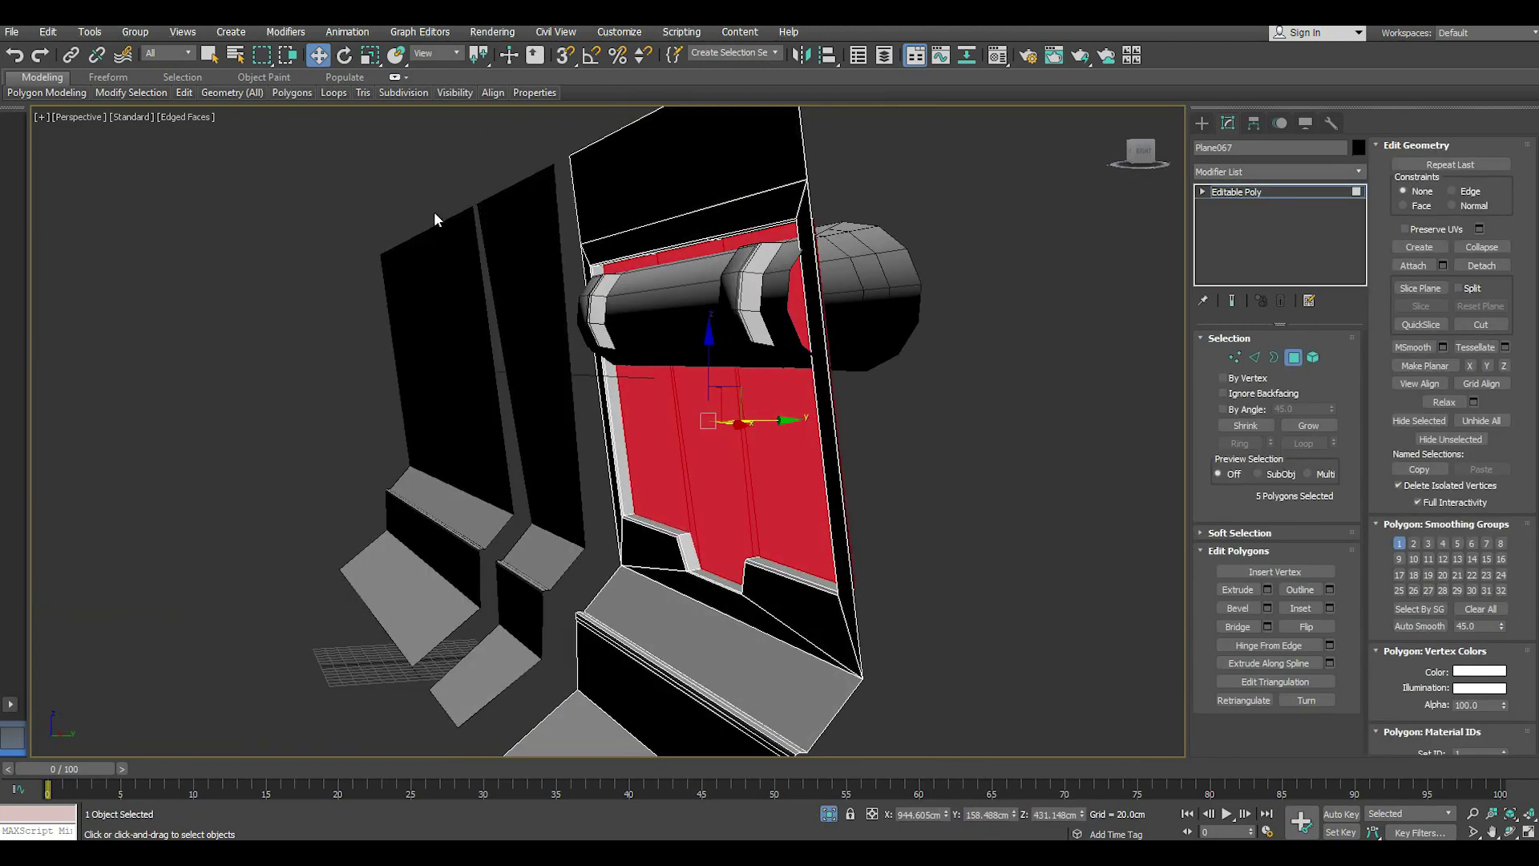
# - Push the five polygons about 105 cm back along their Local axis
pyautogui.click(448, 54)
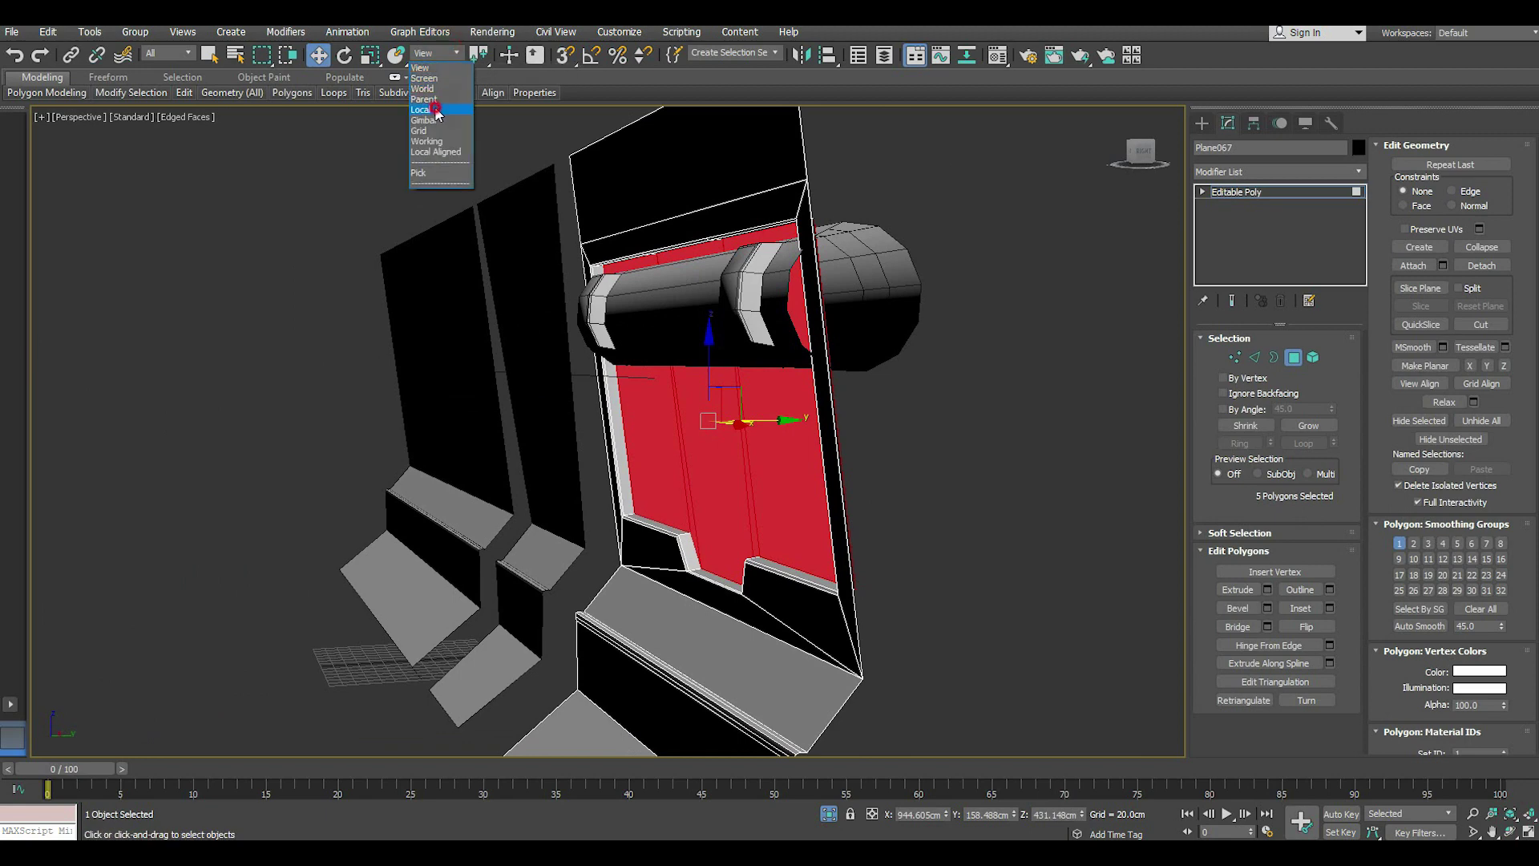
pyautogui.click(437, 111)
pyautogui.moveTo(639, 435); pyautogui.dragTo(735, 401)
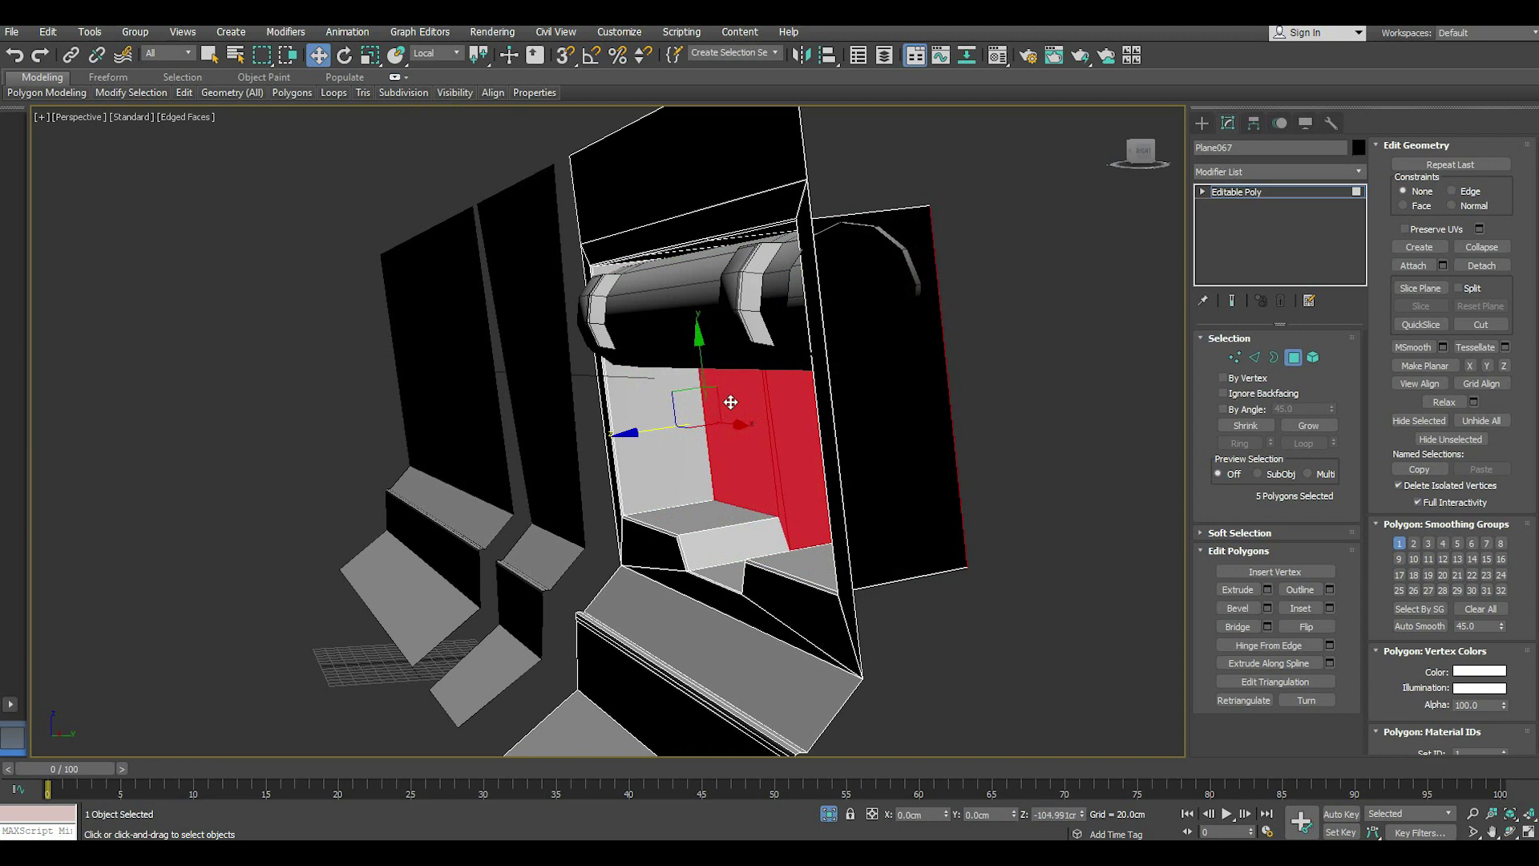
pyautogui.keyDown('alt'); pyautogui.moveTo(735, 401); pyautogui.dragTo(734, 407, button='middle'); pyautogui.keyUp('alt')
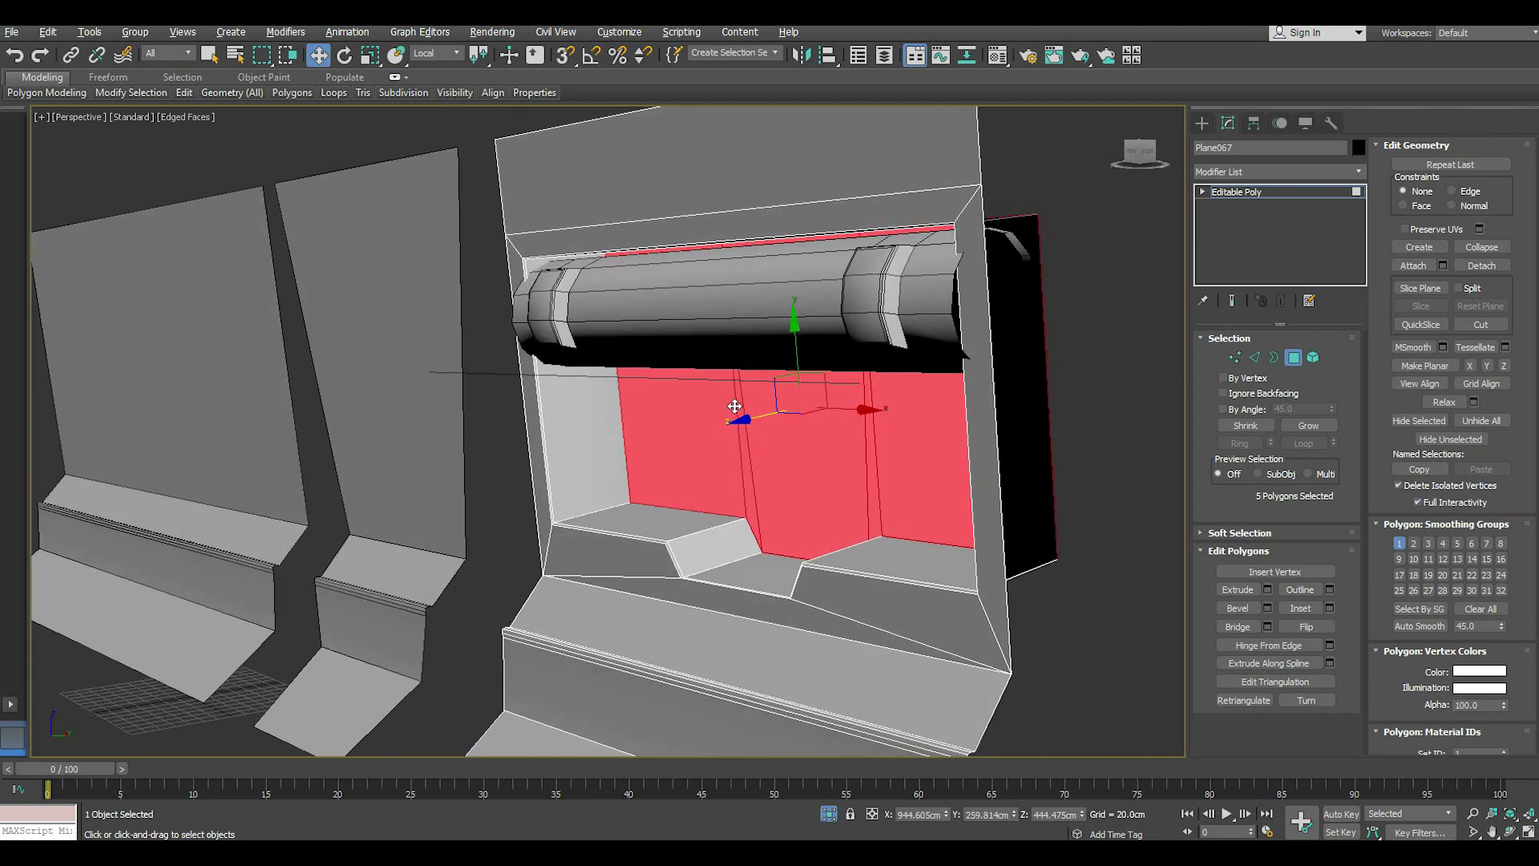
pyautogui.click(1255, 199)
# - Slide the cylinder Line001 further along its Y axis
pyautogui.click(709, 334)
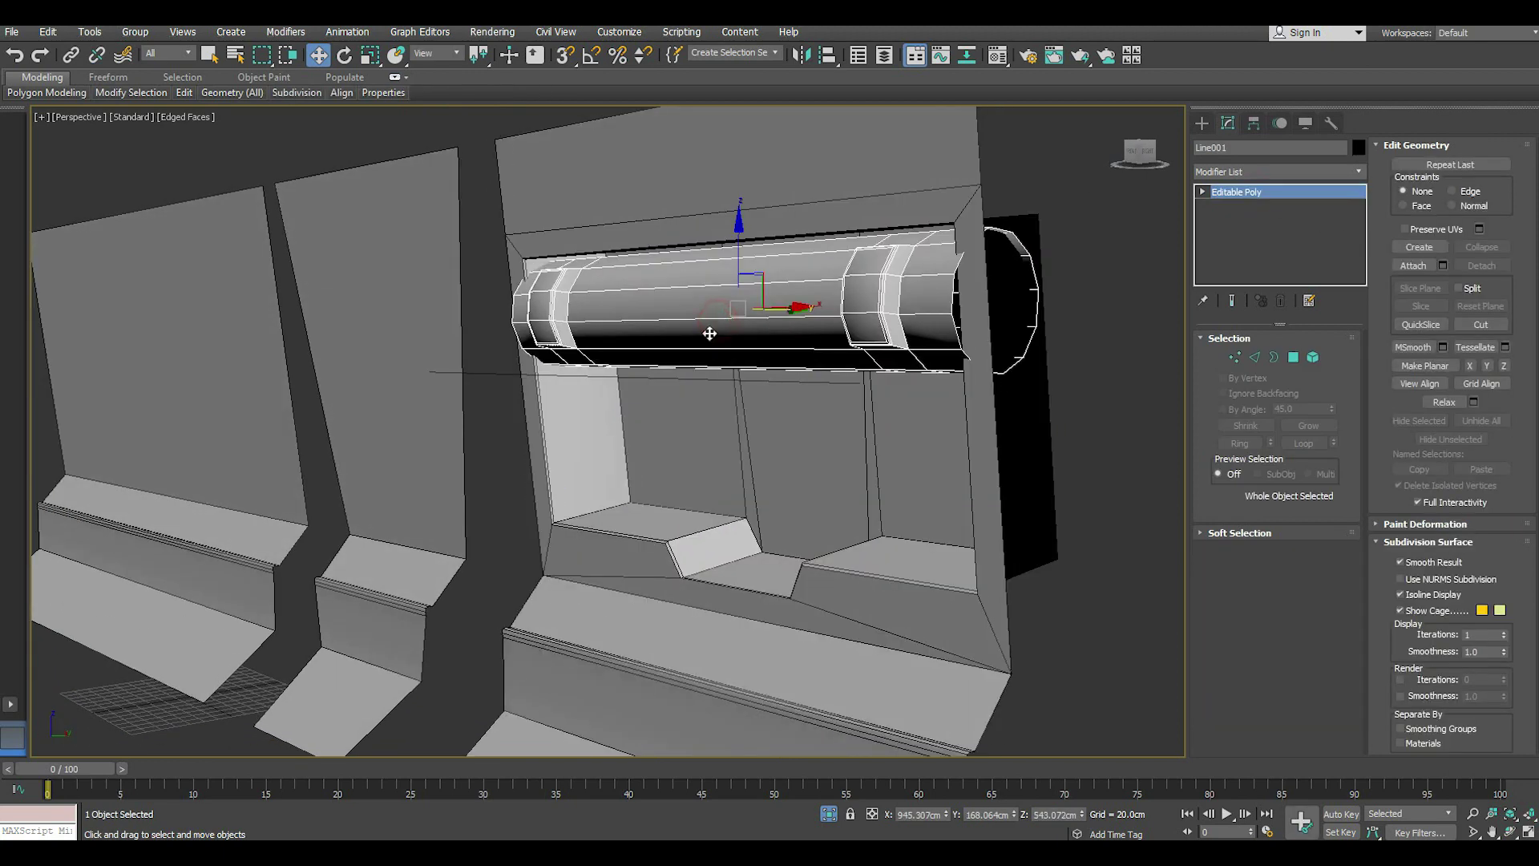
pyautogui.keyDown('alt'); pyautogui.moveTo(801, 317); pyautogui.dragTo(822, 313, button='middle'); pyautogui.keyUp('alt')
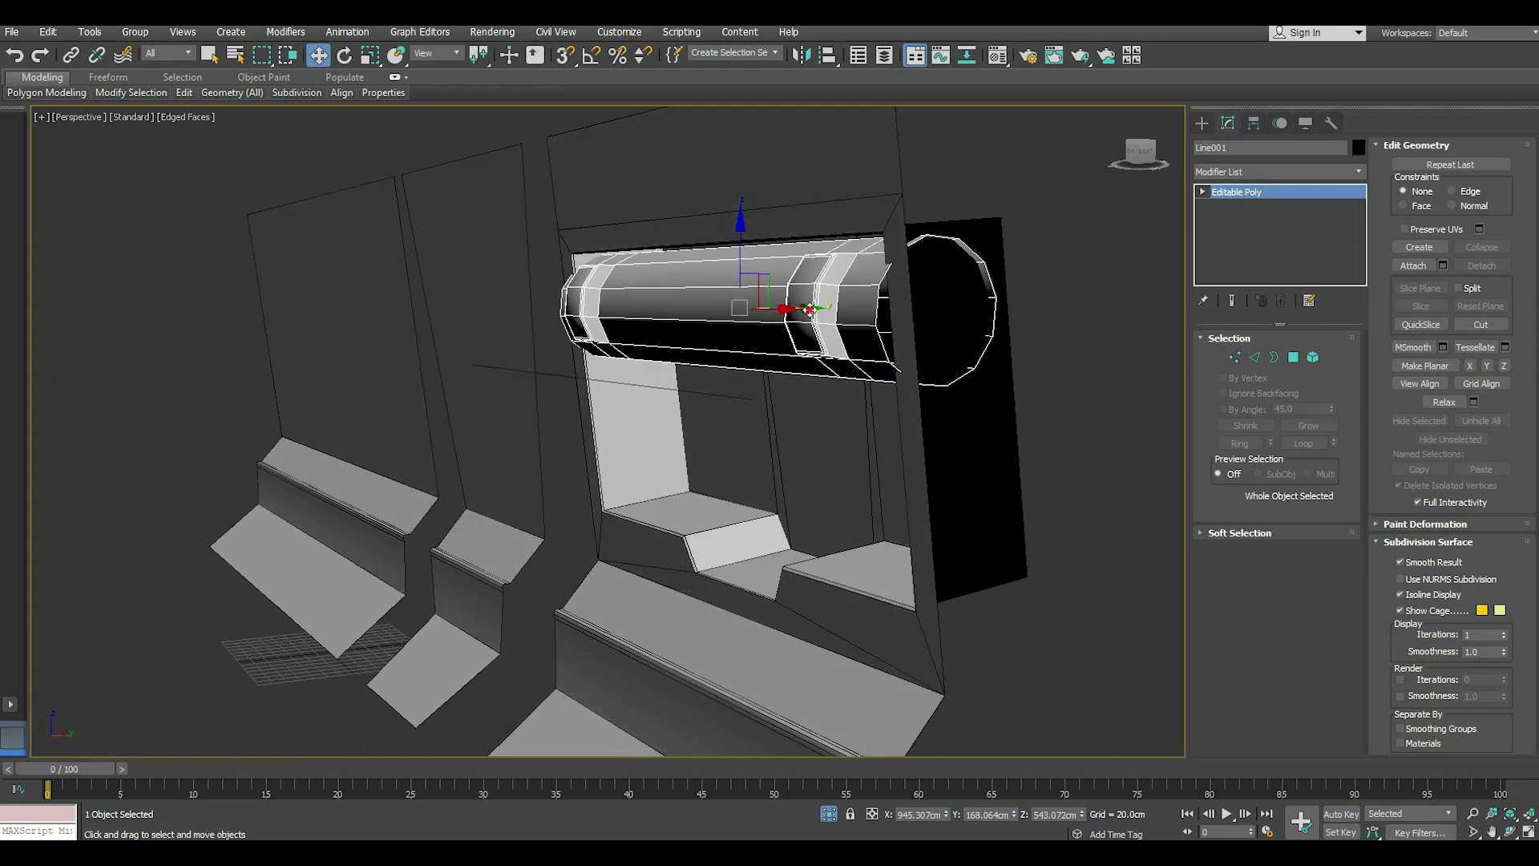
pyautogui.moveTo(809, 309); pyautogui.dragTo(842, 310)
pyautogui.moveTo(841, 309)
pyautogui.keyDown('alt'); pyautogui.mouseDown(button='middle')
pyautogui.moveTo(977, 293)
pyautogui.moveTo(908, 314)
pyautogui.mouseUp(button='middle'); pyautogui.keyUp('alt')
pyautogui.keyDown('alt'); pyautogui.moveTo(776, 345); pyautogui.dragTo(679, 362, button='middle'); pyautogui.keyUp('alt')
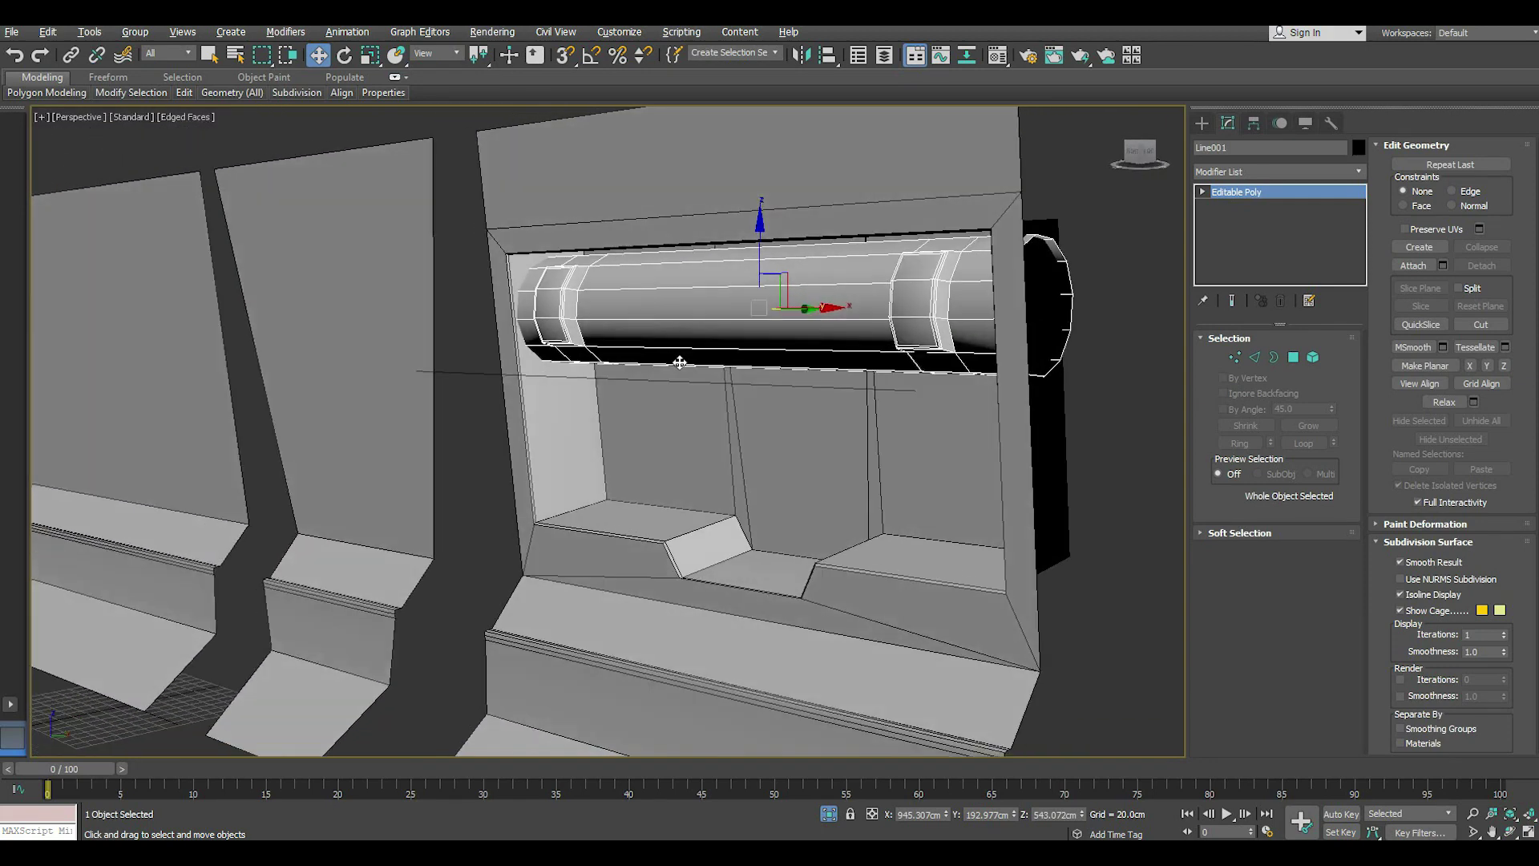
# - Clone the thin line below the cylinder downward as a copy
pyautogui.click(659, 382)
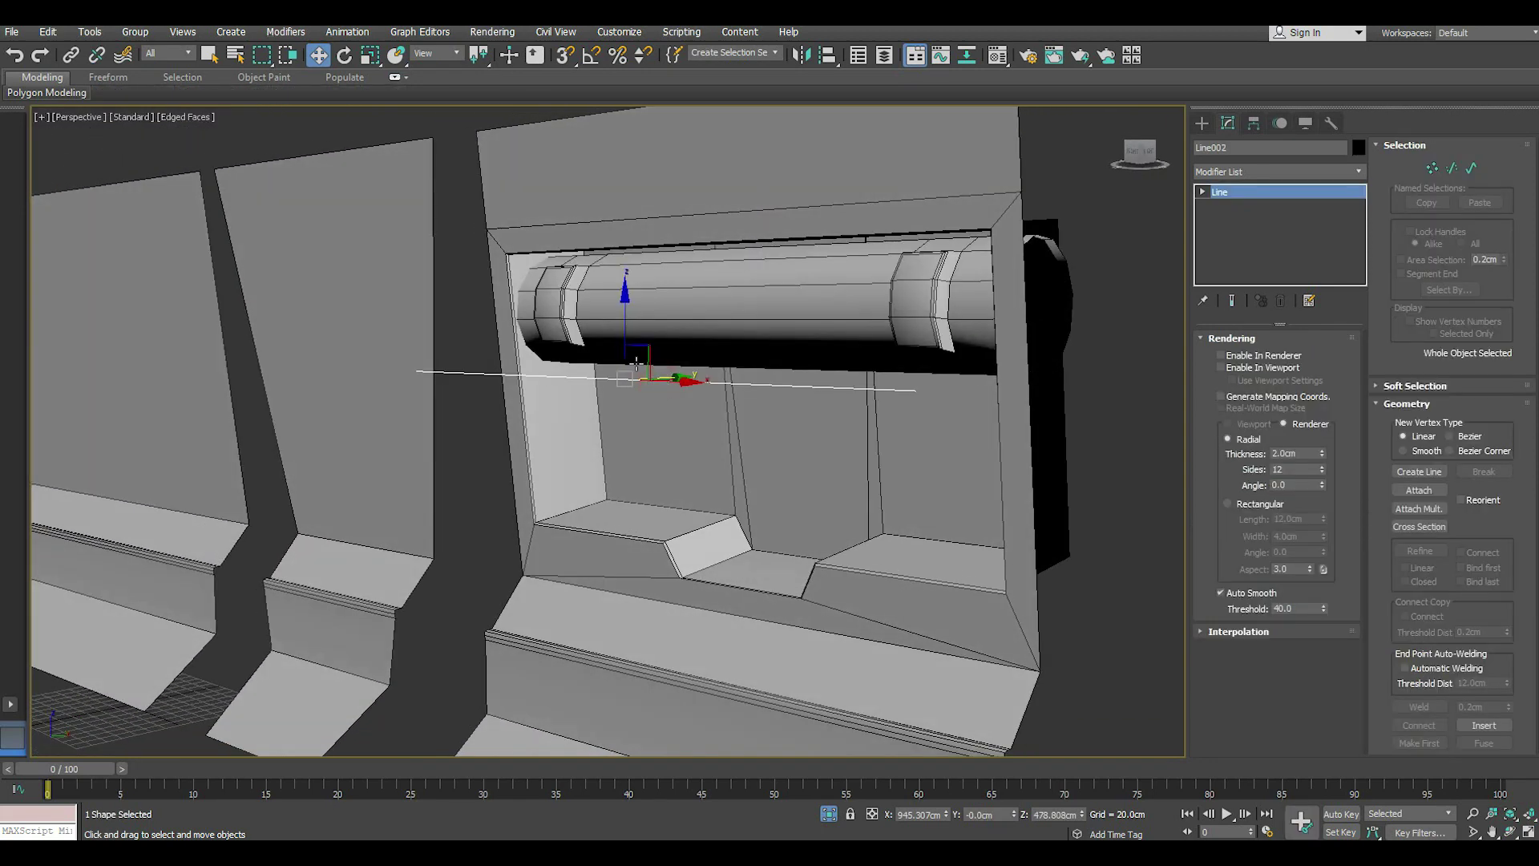
pyautogui.keyDown('shift'); pyautogui.moveTo(622, 320); pyautogui.dragTo(627, 379); pyautogui.keyUp('shift')
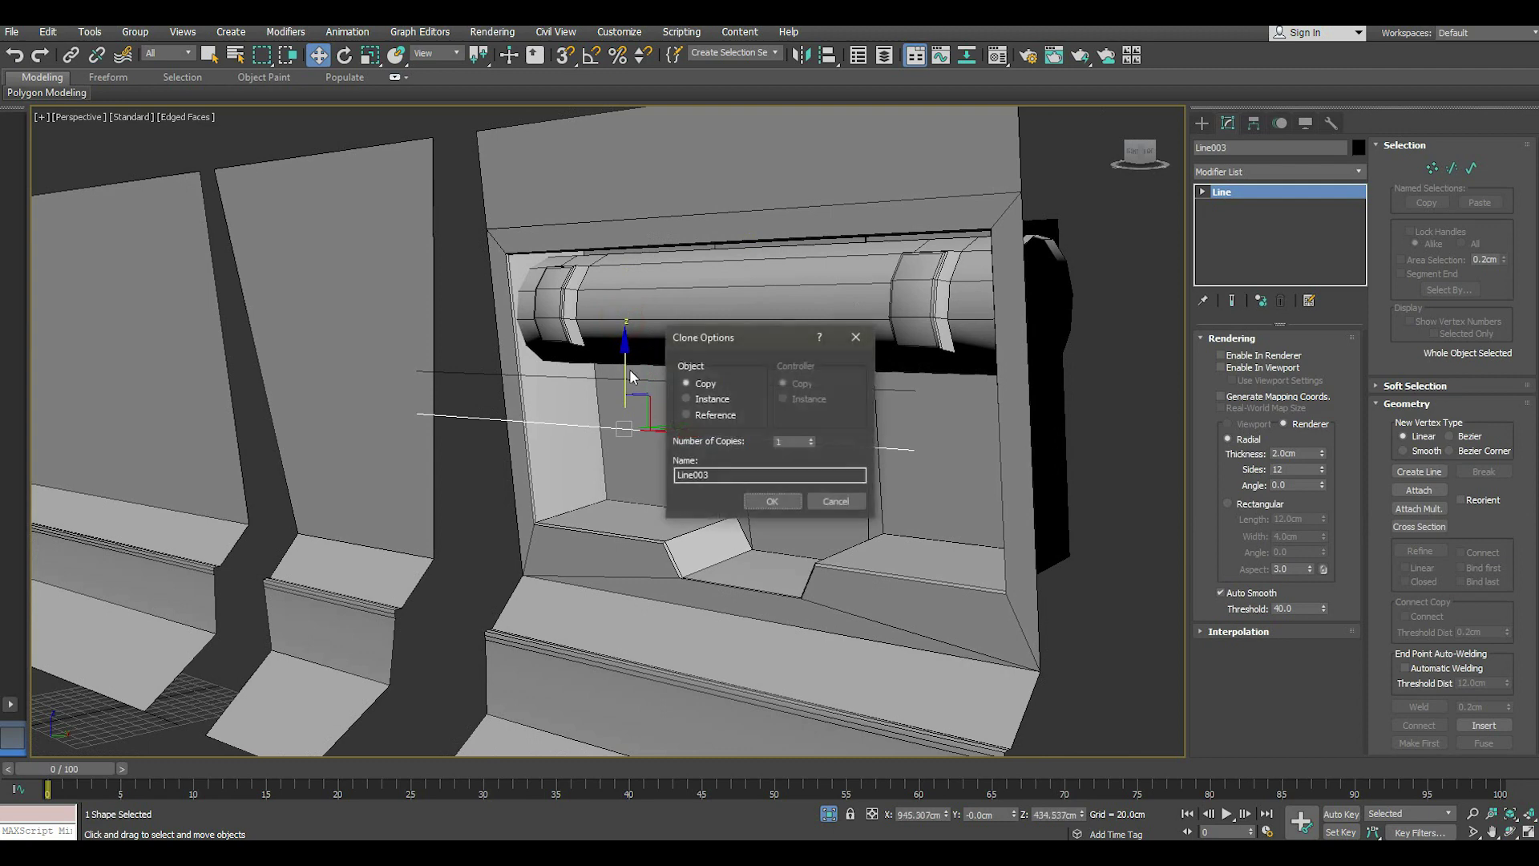
pyautogui.press('Return')
# - Make Line002 render in the viewport as a 2.0 cm, 12-sided radial tube, and save
pyautogui.click(682, 381)
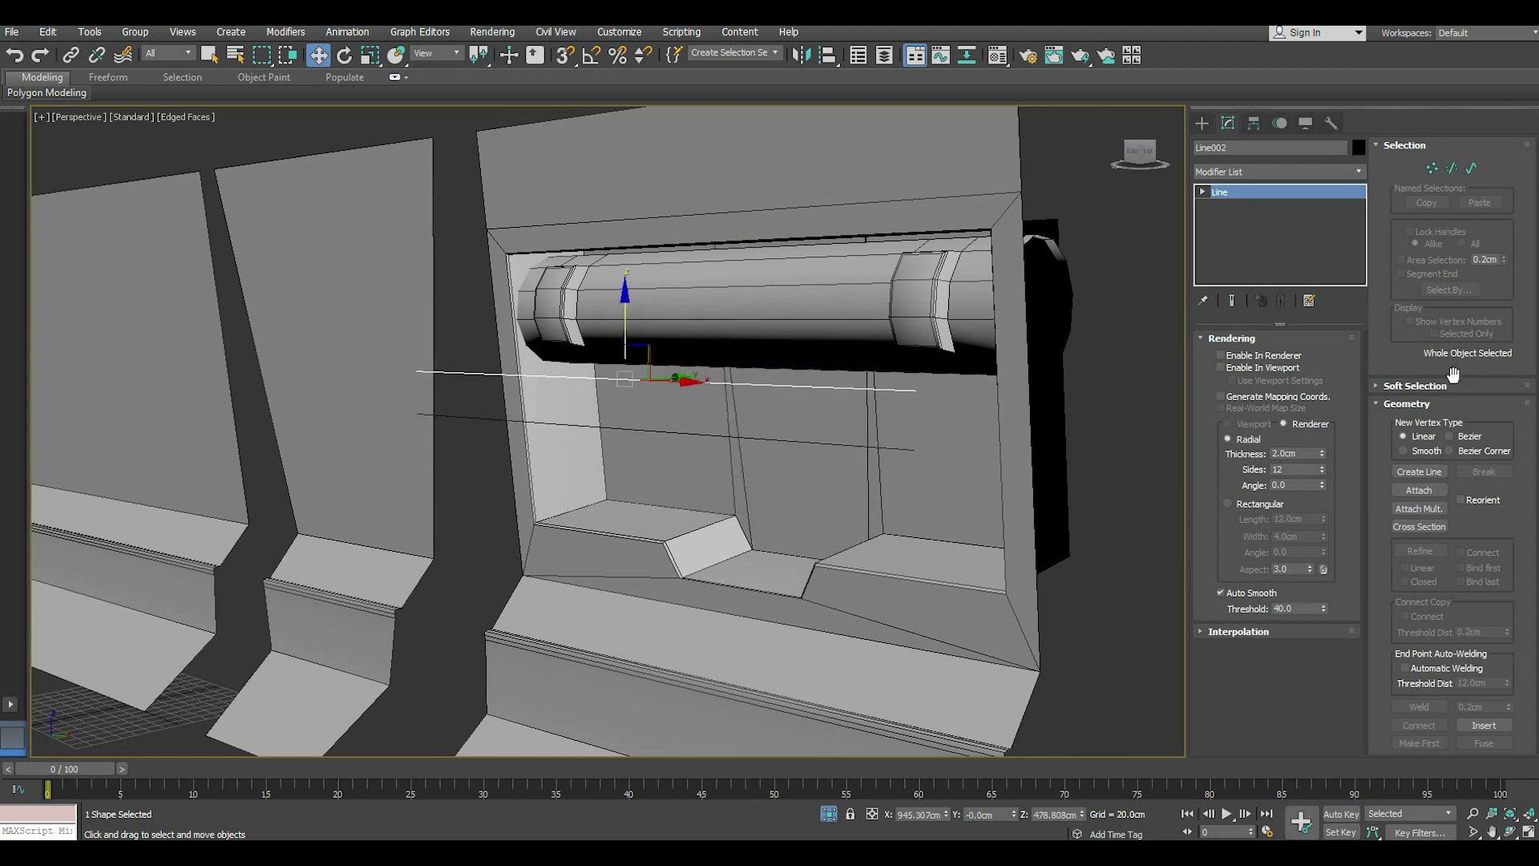
pyautogui.click(1252, 395)
pyautogui.click(1241, 368)
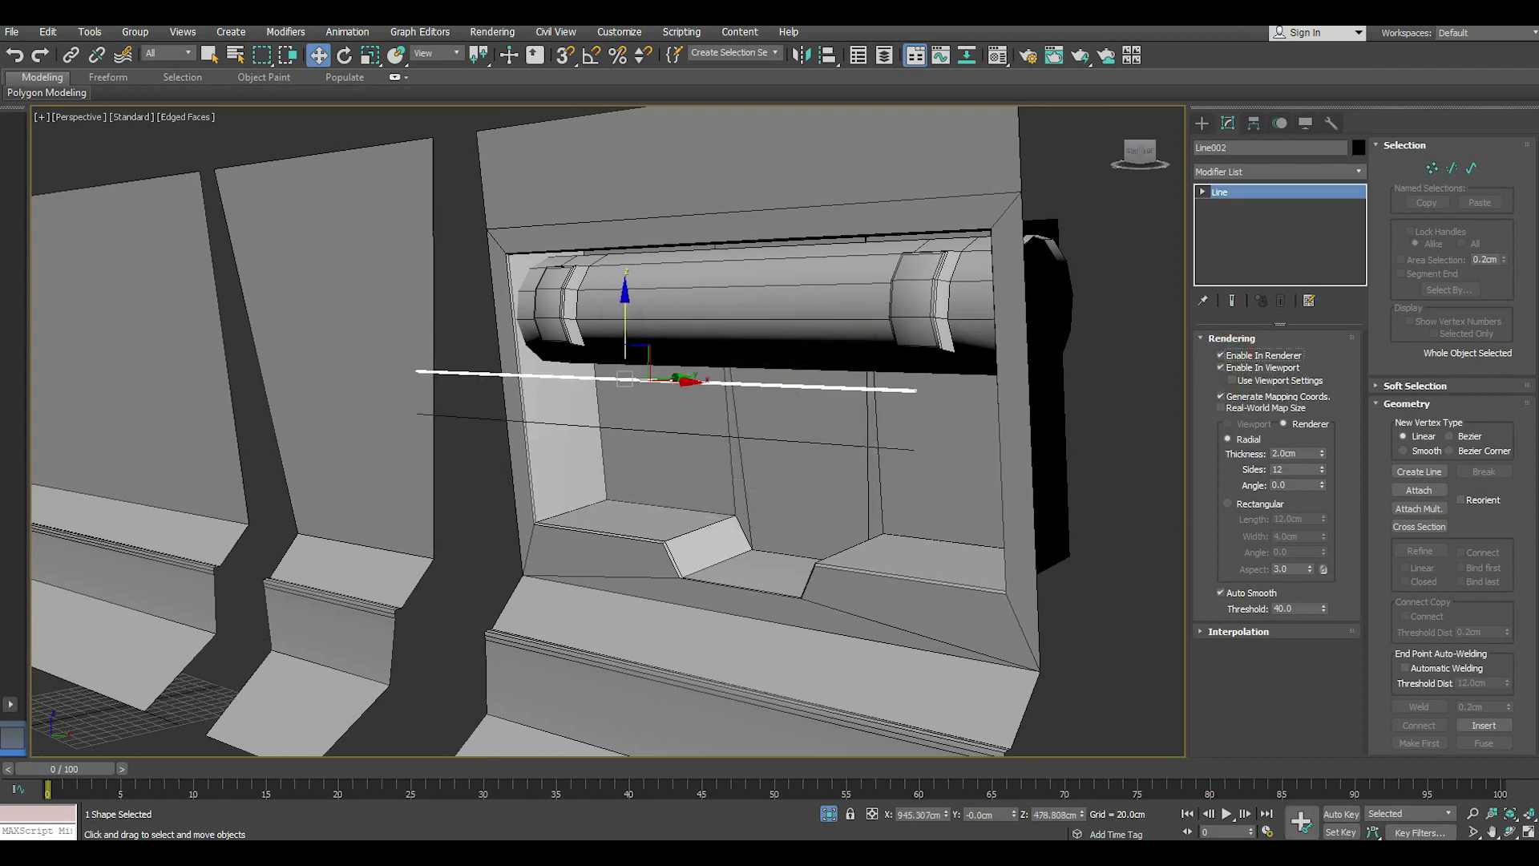
pyautogui.click(12, 32)
pyautogui.click(56, 153)
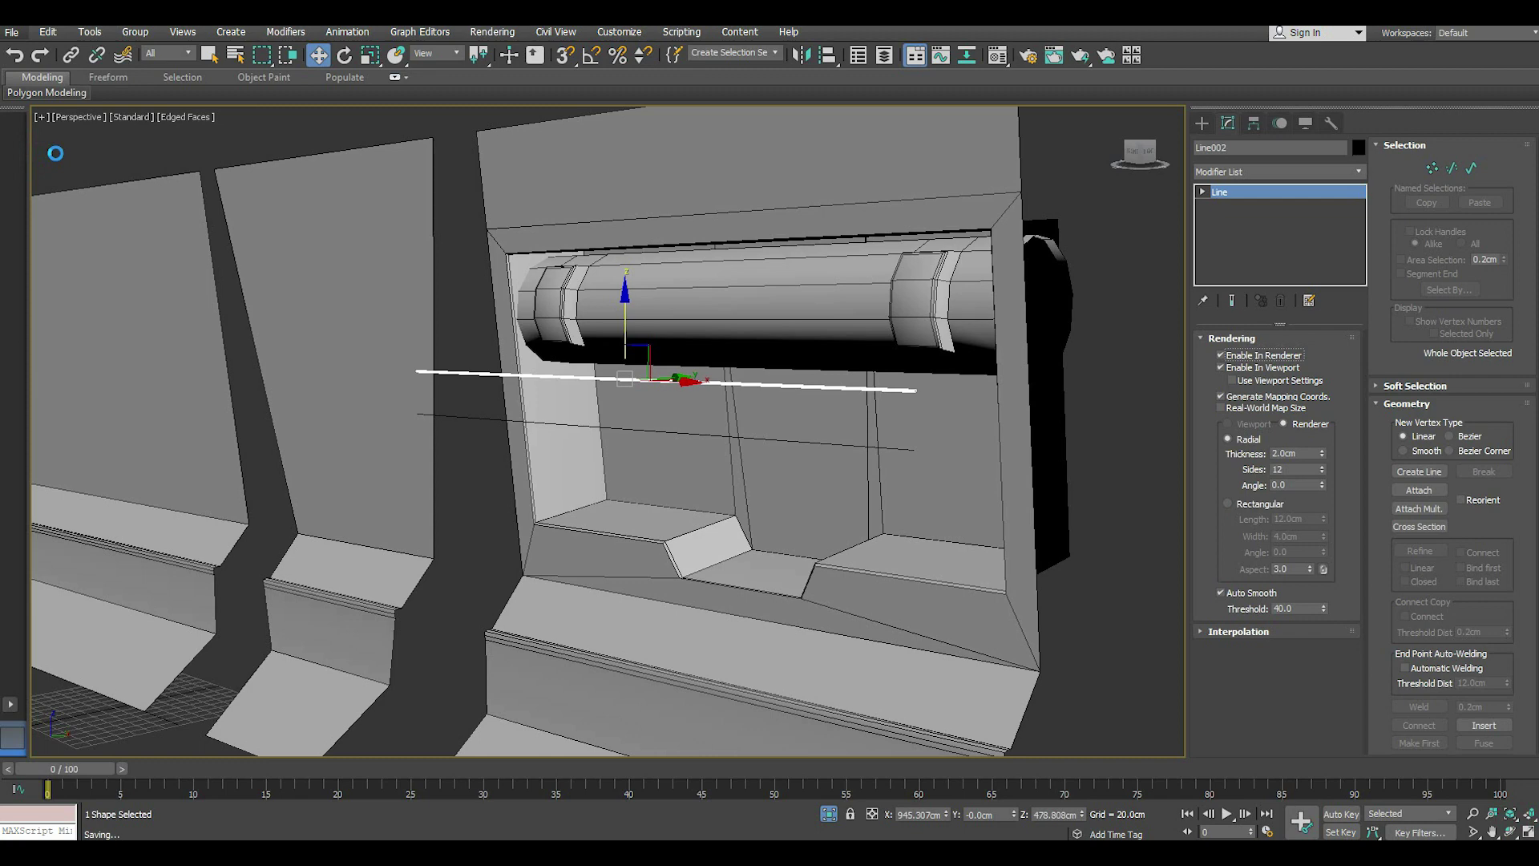
# - Thicken the line's rendered tube to about 20.9 cm
pyautogui.moveTo(1323, 447)
pyautogui.mouseDown()
pyautogui.moveTo(1298, 418)
pyautogui.moveTo(1321, 424)
pyautogui.mouseUp()
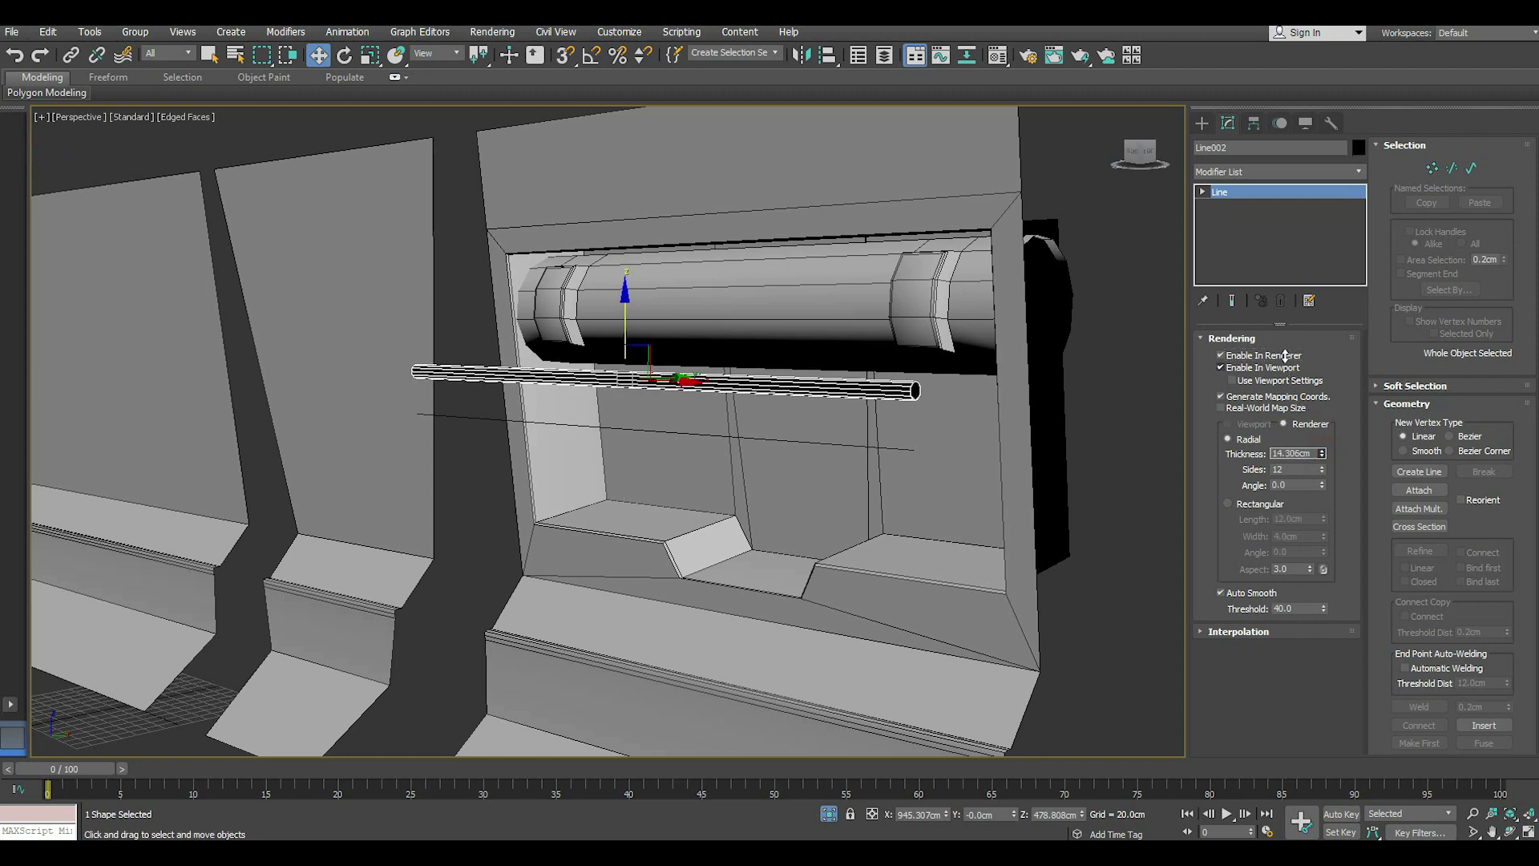
pyautogui.scroll(-3, 591, 399)
pyautogui.keyDown('alt'); pyautogui.moveTo(591, 399); pyautogui.dragTo(699, 436, button='middle'); pyautogui.keyUp('alt')
pyautogui.scroll(3, 645, 421)
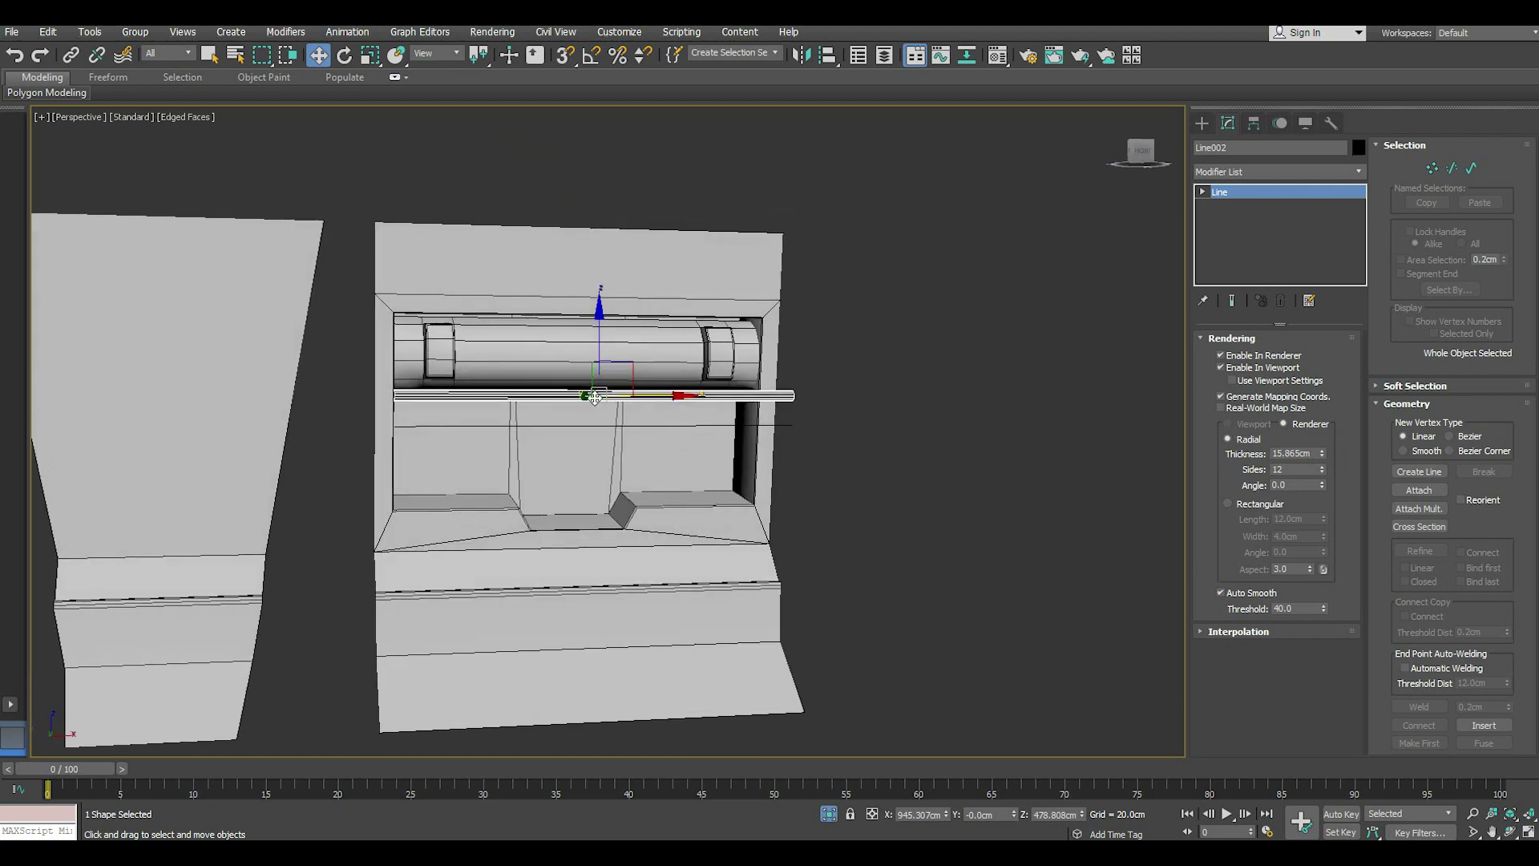
pyautogui.scroll(4, 546, 429)
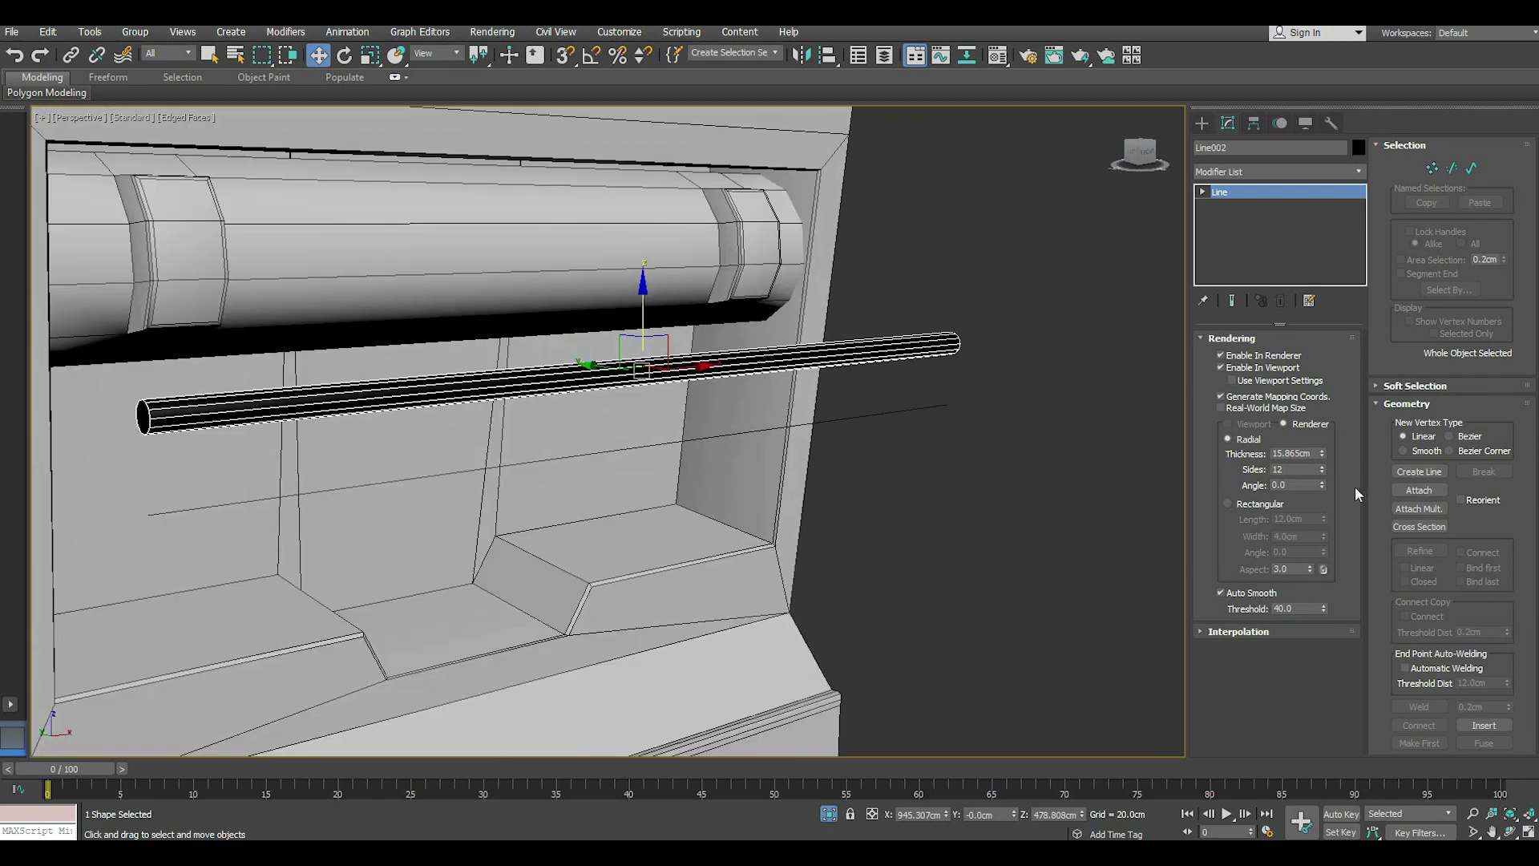
pyautogui.moveTo(1321, 454)
pyautogui.mouseDown()
pyautogui.moveTo(1298, 403)
pyautogui.moveTo(1287, 426)
pyautogui.mouseUp()
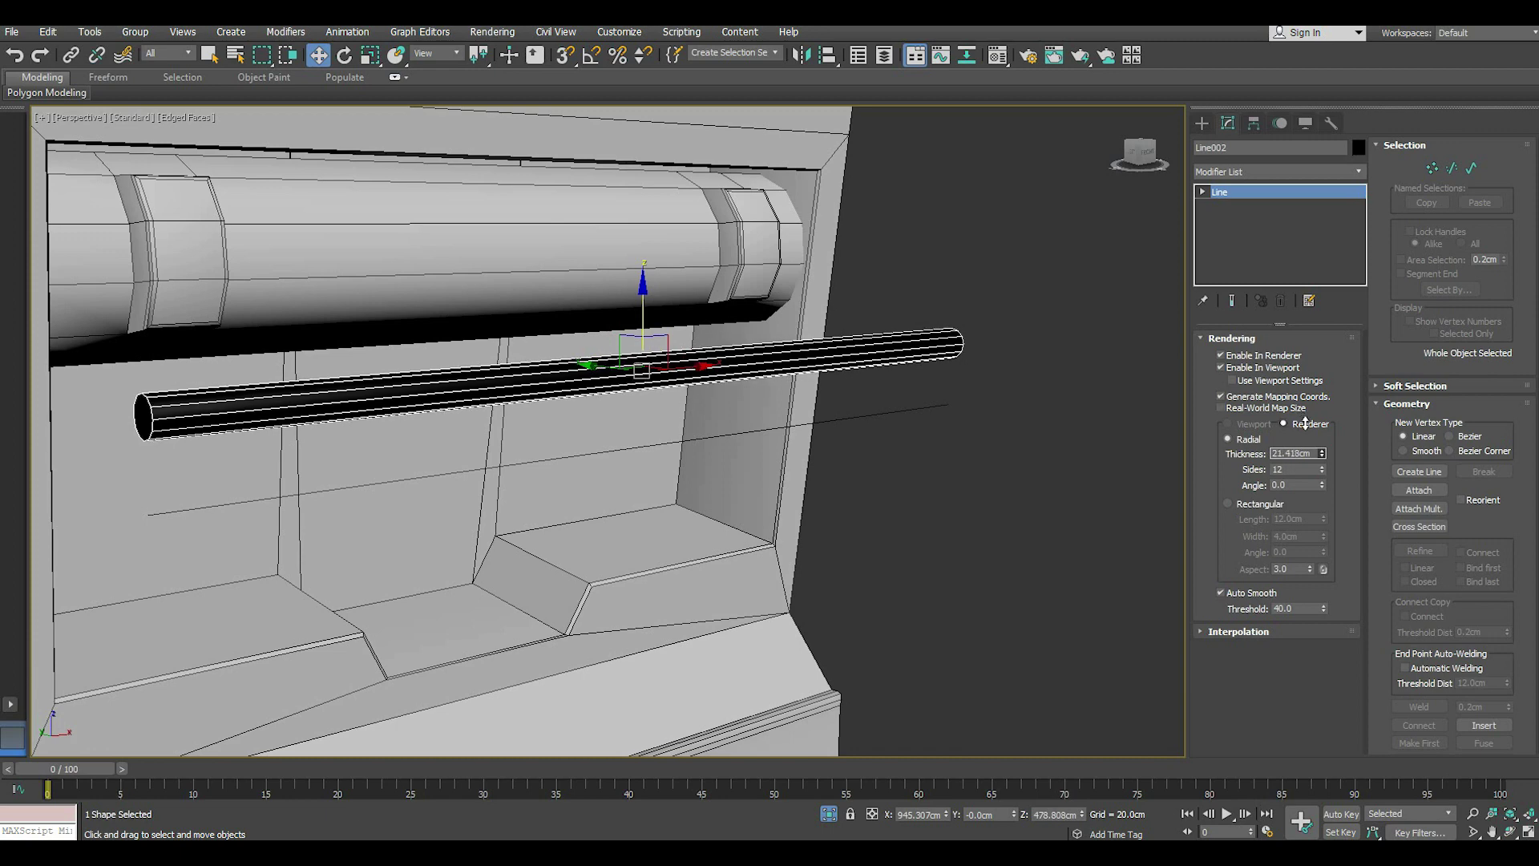
# - Assign the Lab material to the tube and convert it to an editable poly
pyautogui.press('m')
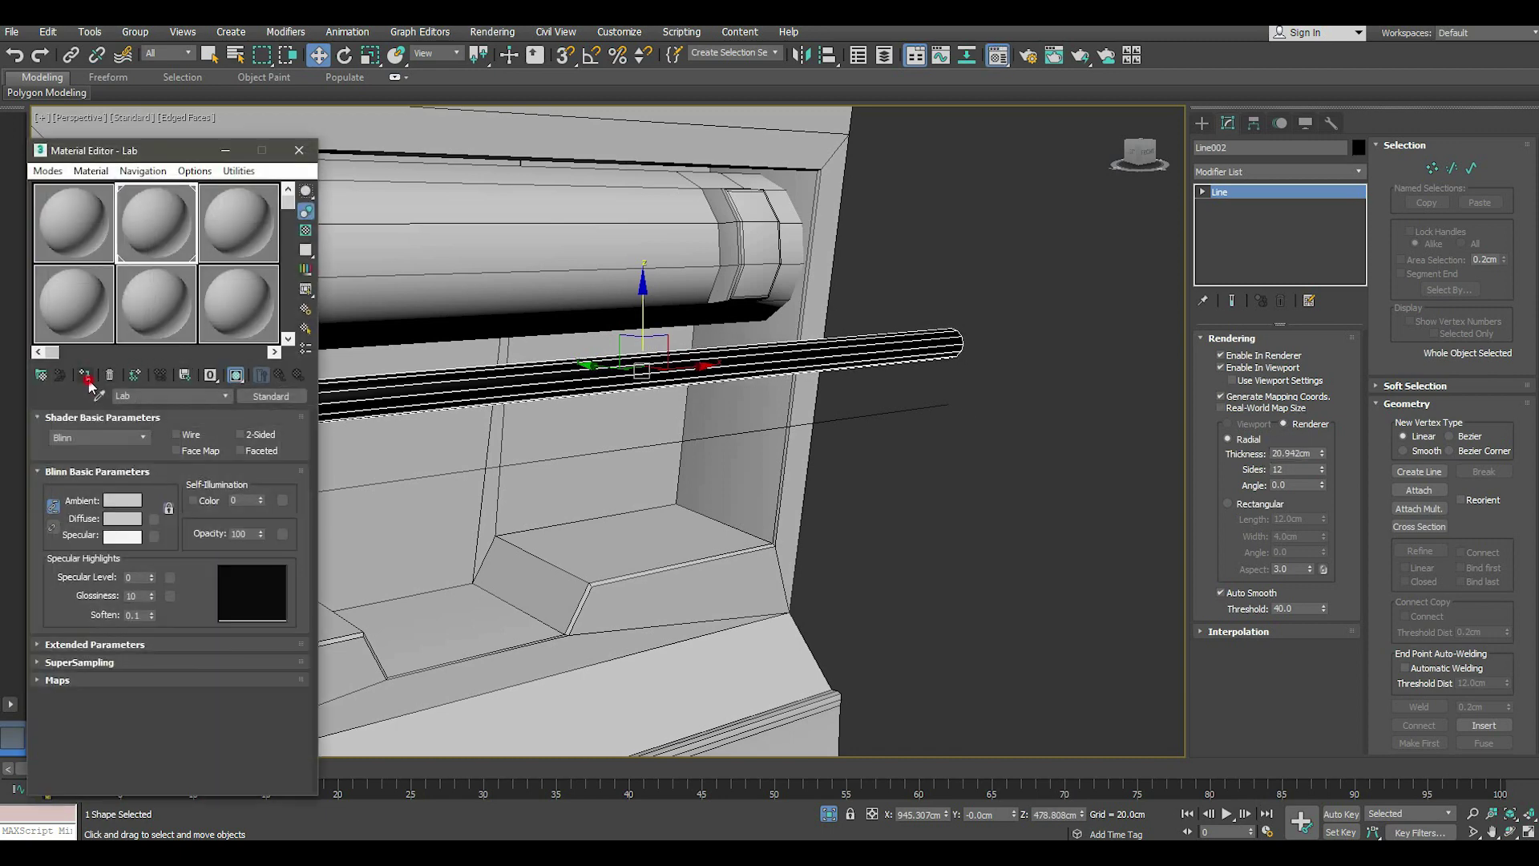
pyautogui.click(89, 382)
pyautogui.moveTo(970, 366); pyautogui.dragTo(1032, 355, button='middle')
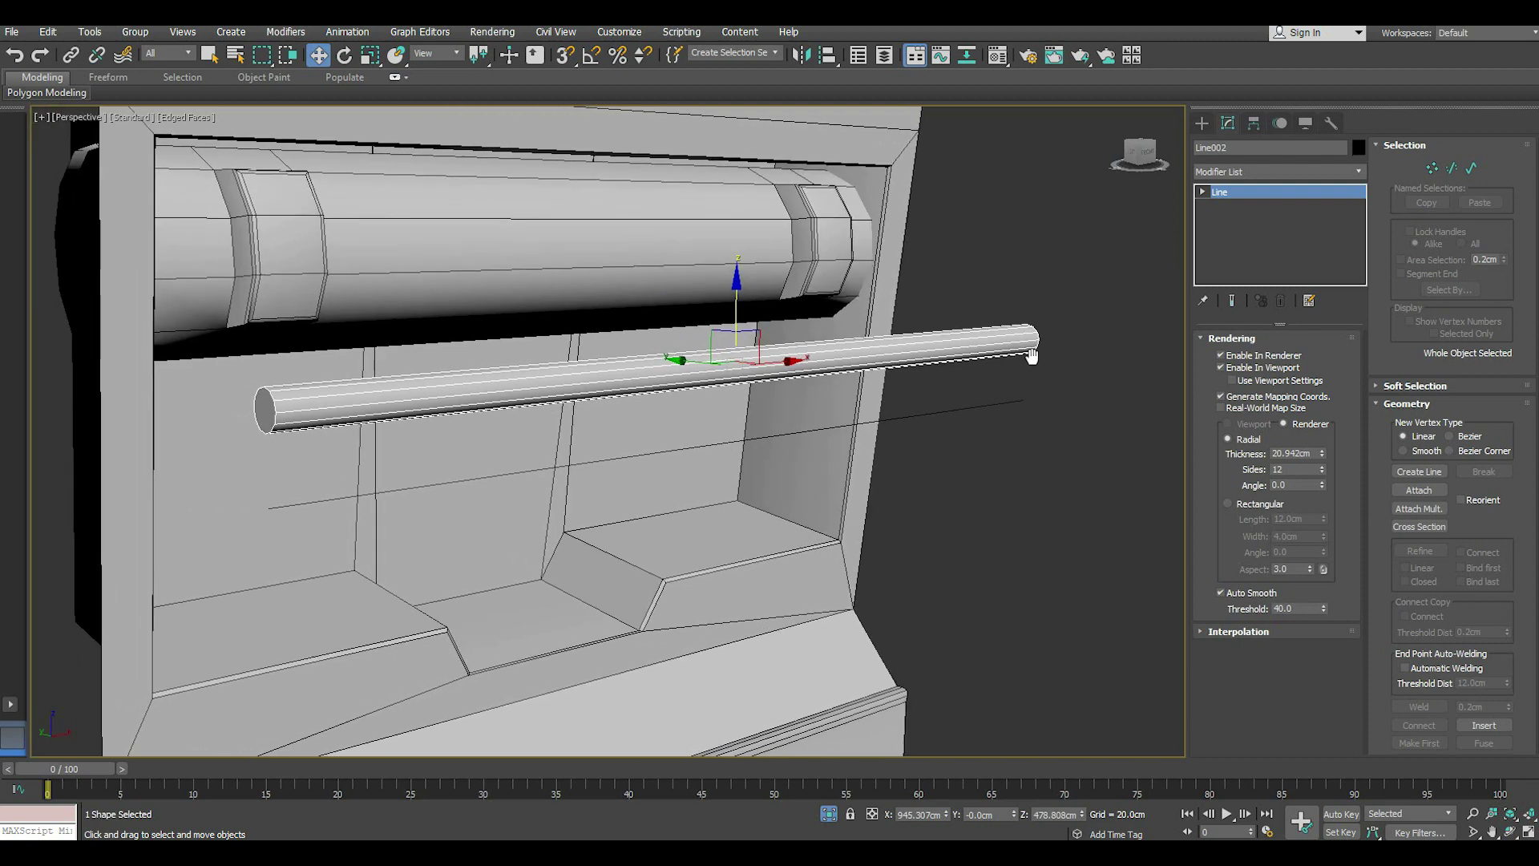
pyautogui.rightClick(1311, 243)
pyautogui.click(1363, 382)
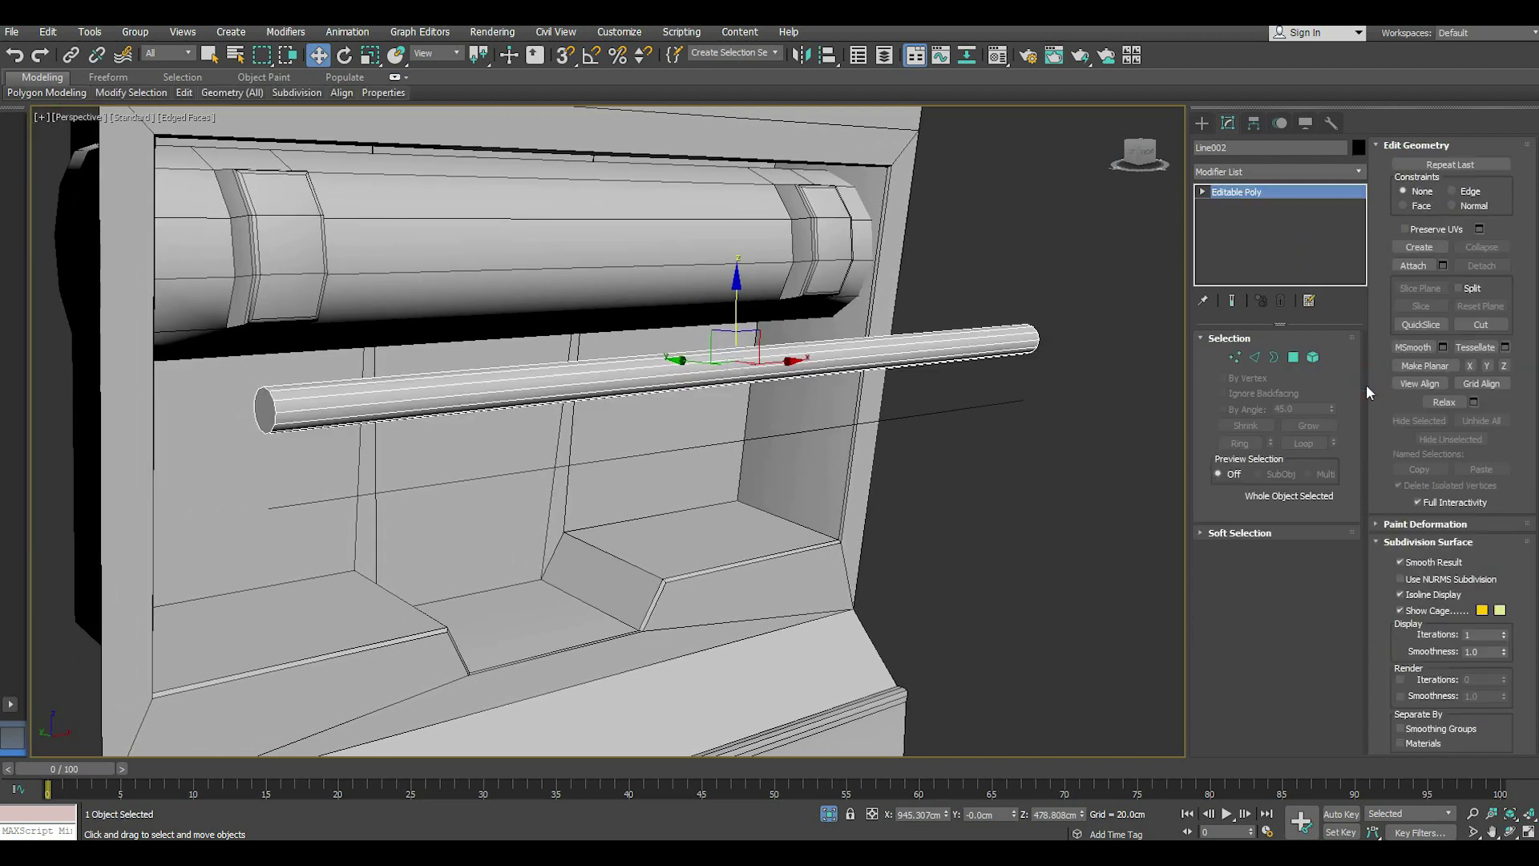
pyautogui.click(1293, 356)
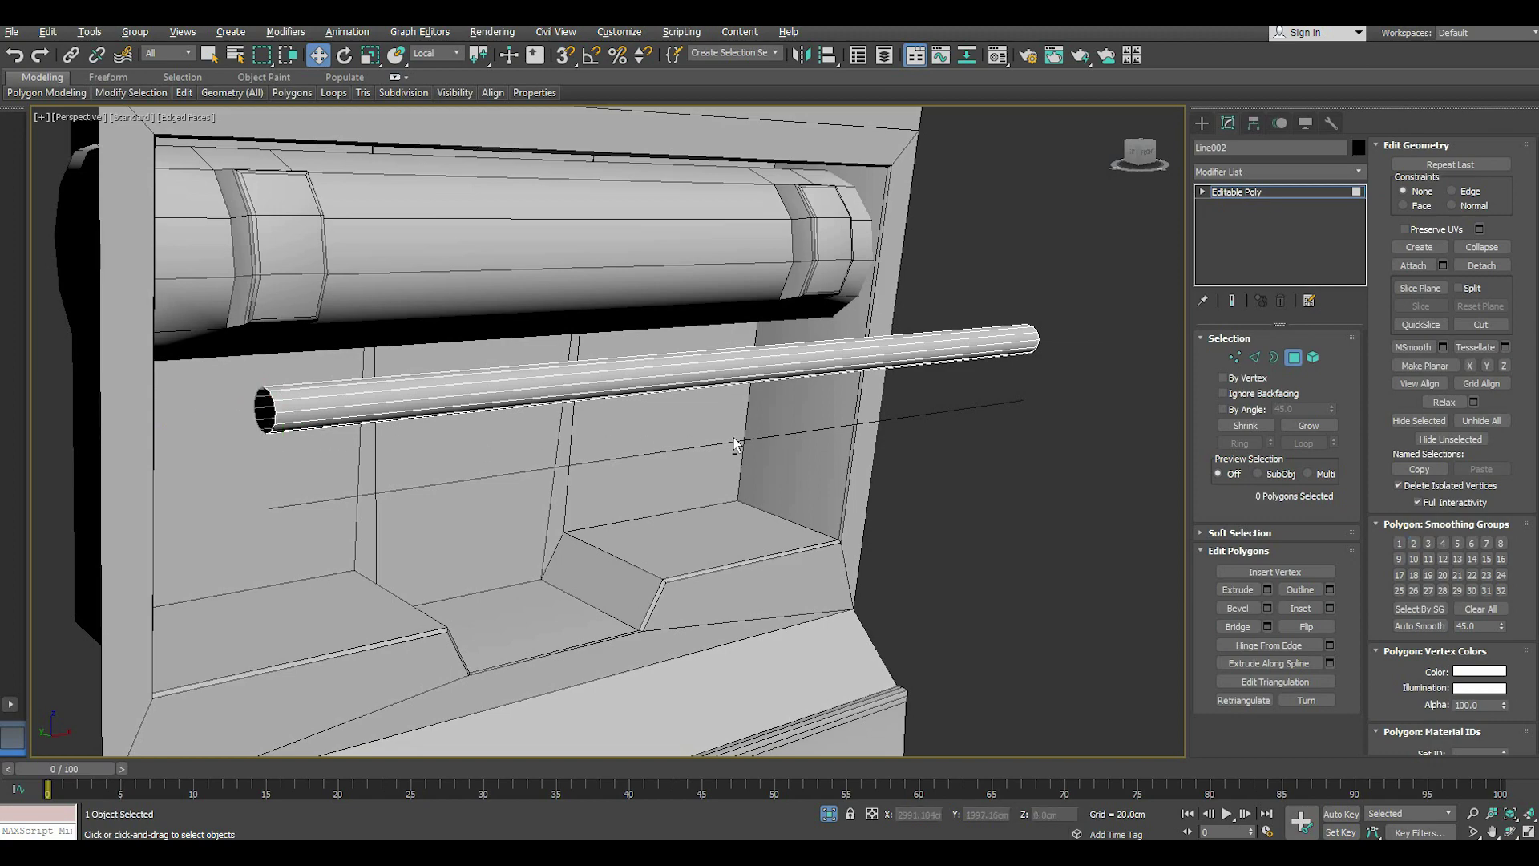
pyautogui.keyDown('alt'); pyautogui.moveTo(732, 446); pyautogui.dragTo(524, 440, button='middle'); pyautogui.keyUp('alt')
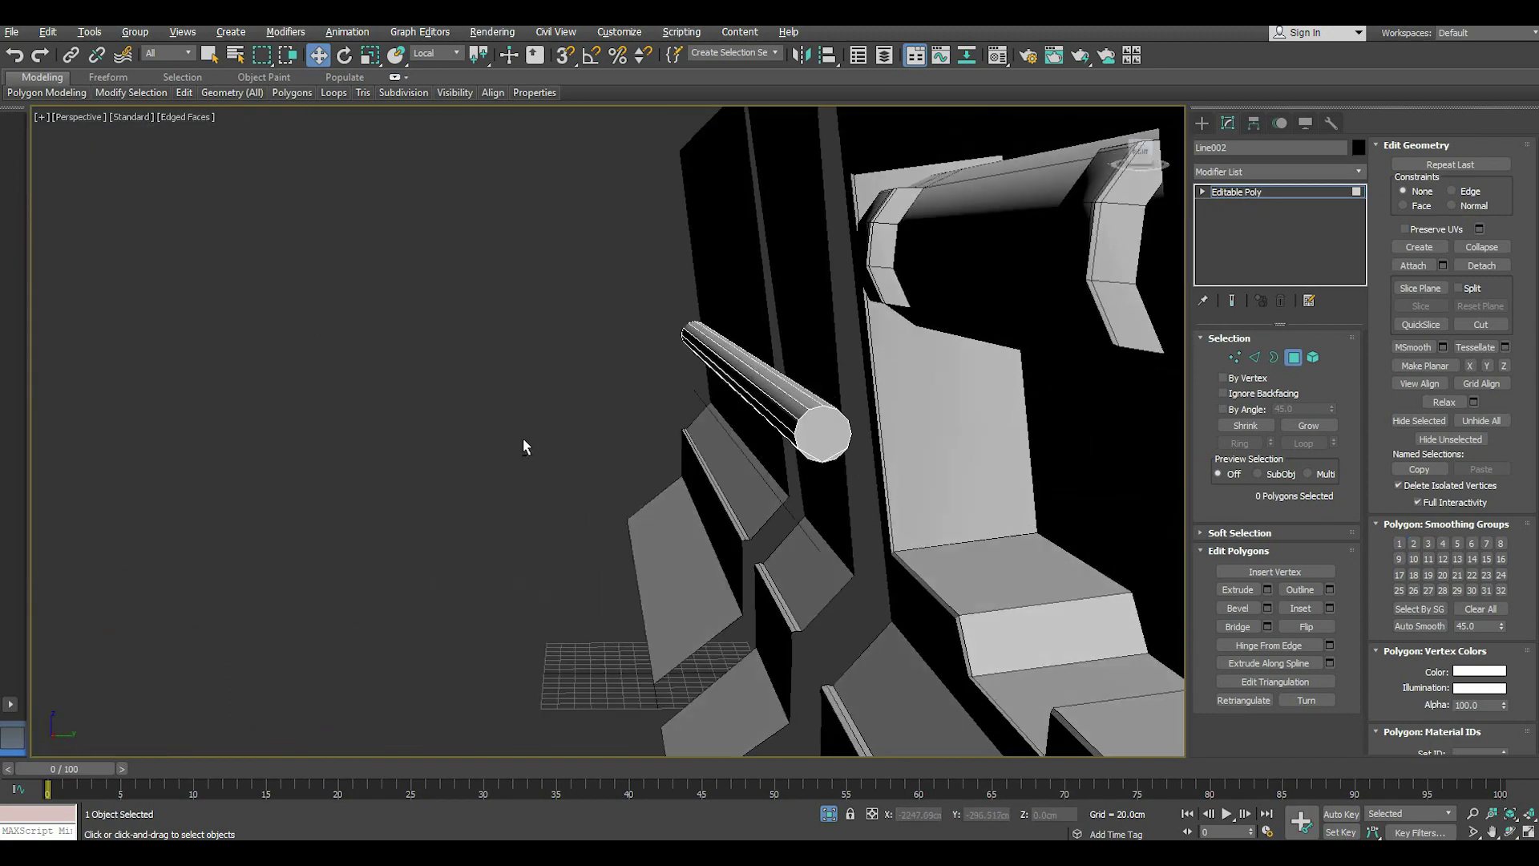
pyautogui.keyDown('alt'); pyautogui.moveTo(813, 453); pyautogui.dragTo(799, 456, button='middle'); pyautogui.keyUp('alt')
pyautogui.click(799, 455)
pyautogui.keyDown('ctrl'); pyautogui.click(865, 465); pyautogui.keyUp('ctrl')
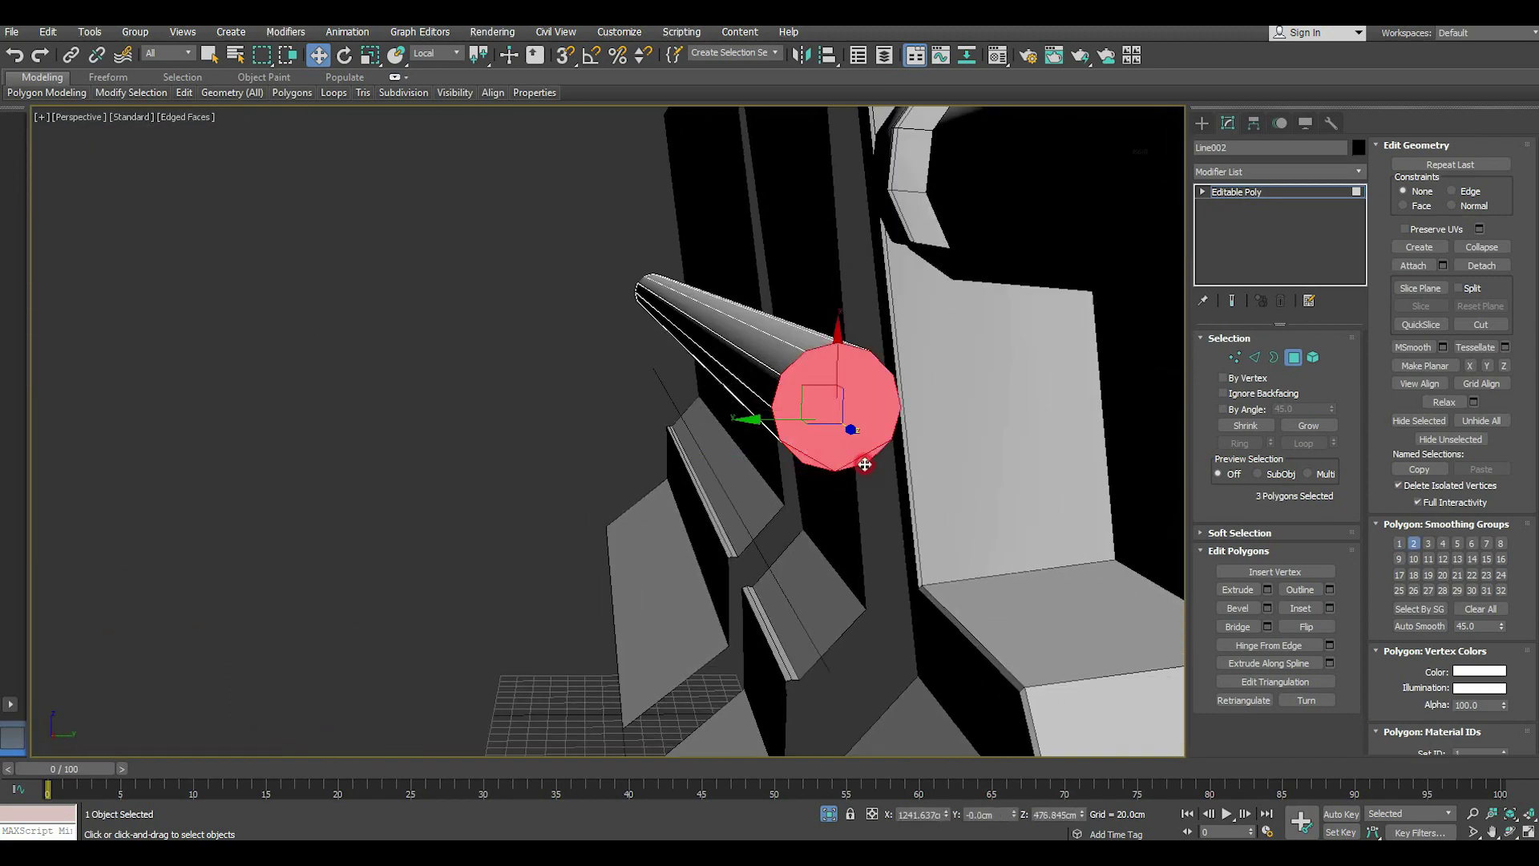
pyautogui.click(1248, 196)
pyautogui.keyDown('alt'); pyautogui.moveTo(641, 377); pyautogui.dragTo(623, 386, button='middle'); pyautogui.keyUp('alt')
# - Slide the tube rail along Y into the cabinet opening under the roller
pyautogui.moveTo(714, 345); pyautogui.dragTo(1050, 275)
pyautogui.keyDown('alt'); pyautogui.moveTo(1049, 275); pyautogui.dragTo(712, 313, button='middle'); pyautogui.keyUp('alt')
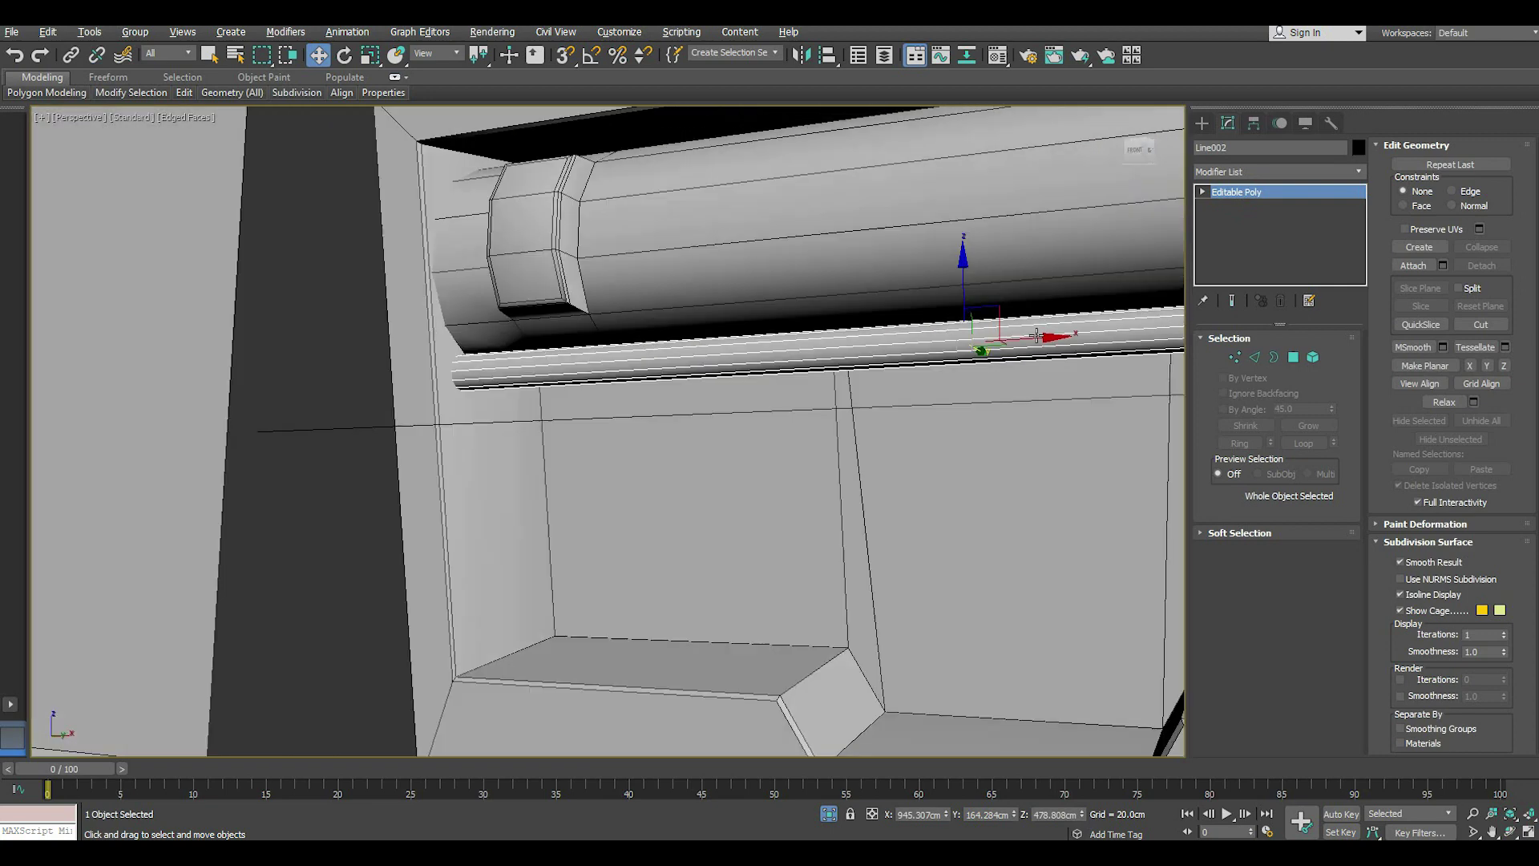
pyautogui.scroll(3, 711, 312)
pyautogui.scroll(2, 712, 312)
pyautogui.scroll(-3, 712, 312)
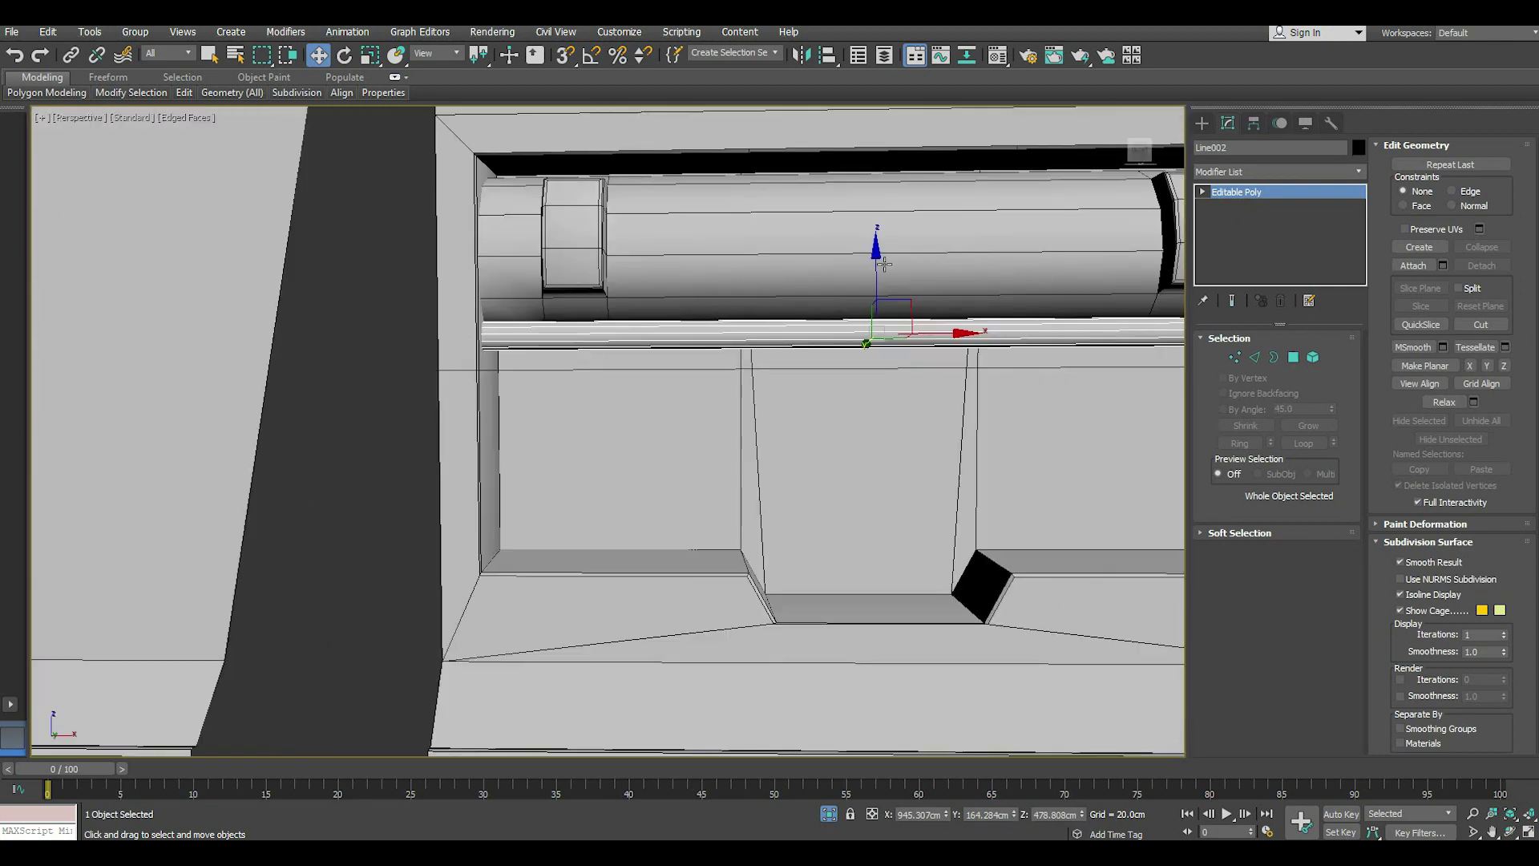
# - Clone the rail downward to add a second rail, Line004, below it
pyautogui.keyDown('shift'); pyautogui.moveTo(885, 264); pyautogui.dragTo(888, 311); pyautogui.keyUp('shift')
pyautogui.press('Return')
pyautogui.moveTo(889, 311)
pyautogui.keyDown('alt'); pyautogui.mouseDown(button='middle')
pyautogui.moveTo(816, 363)
pyautogui.moveTo(618, 410)
pyautogui.mouseUp(button='middle'); pyautogui.keyUp('alt')
pyautogui.keyDown('alt'); pyautogui.moveTo(687, 427); pyautogui.dragTo(681, 423, button='middle'); pyautogui.keyUp('alt')
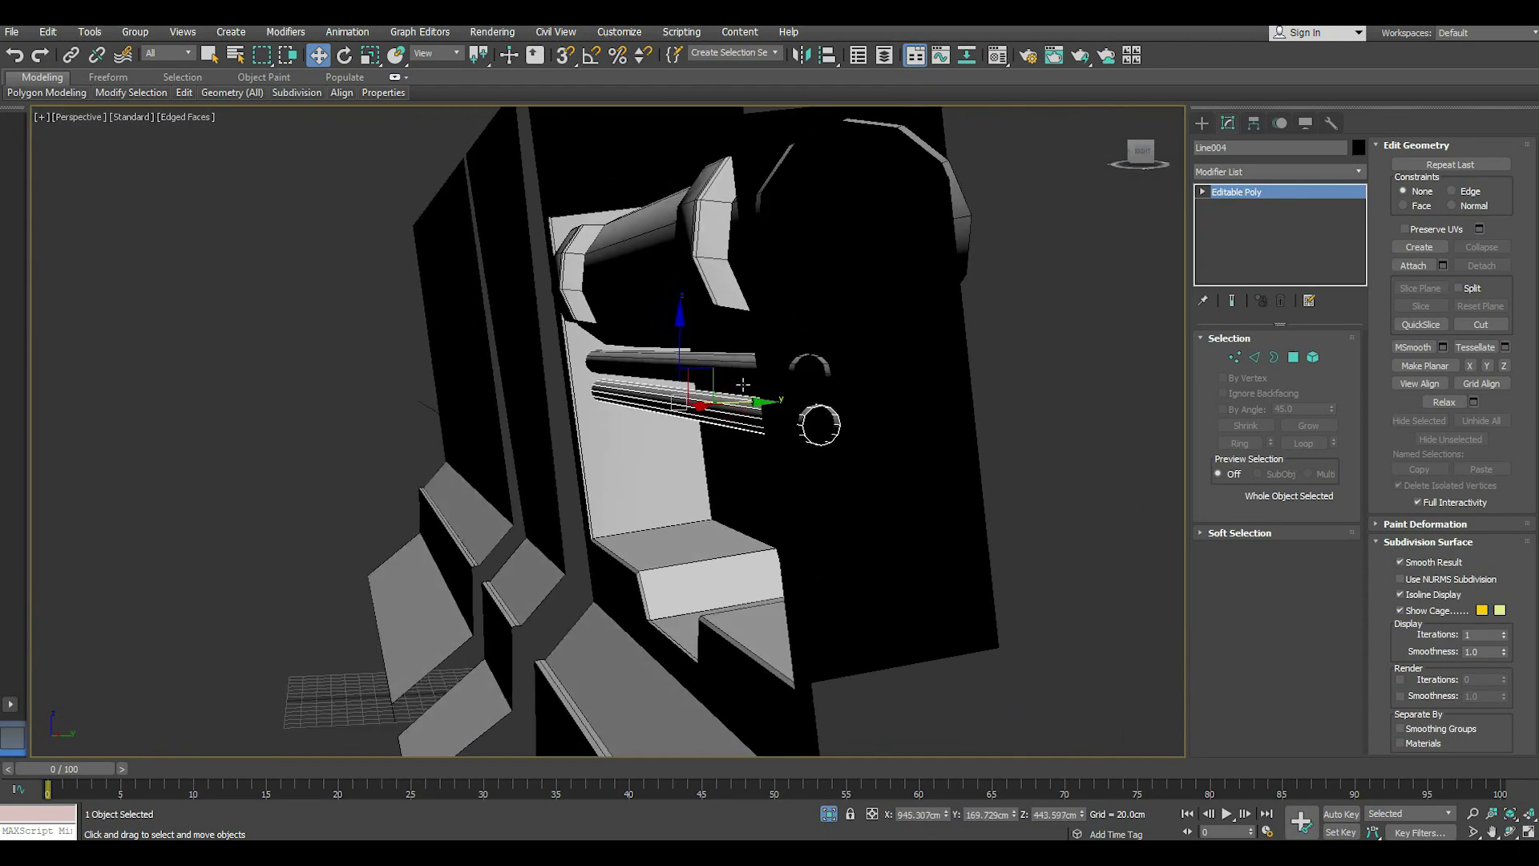
pyautogui.moveTo(809, 425)
pyautogui.keyDown('alt'); pyautogui.mouseDown(button='middle')
pyautogui.moveTo(759, 408)
pyautogui.moveTo(799, 390)
pyautogui.moveTo(746, 386)
pyautogui.mouseUp(button='middle'); pyautogui.keyUp('alt')
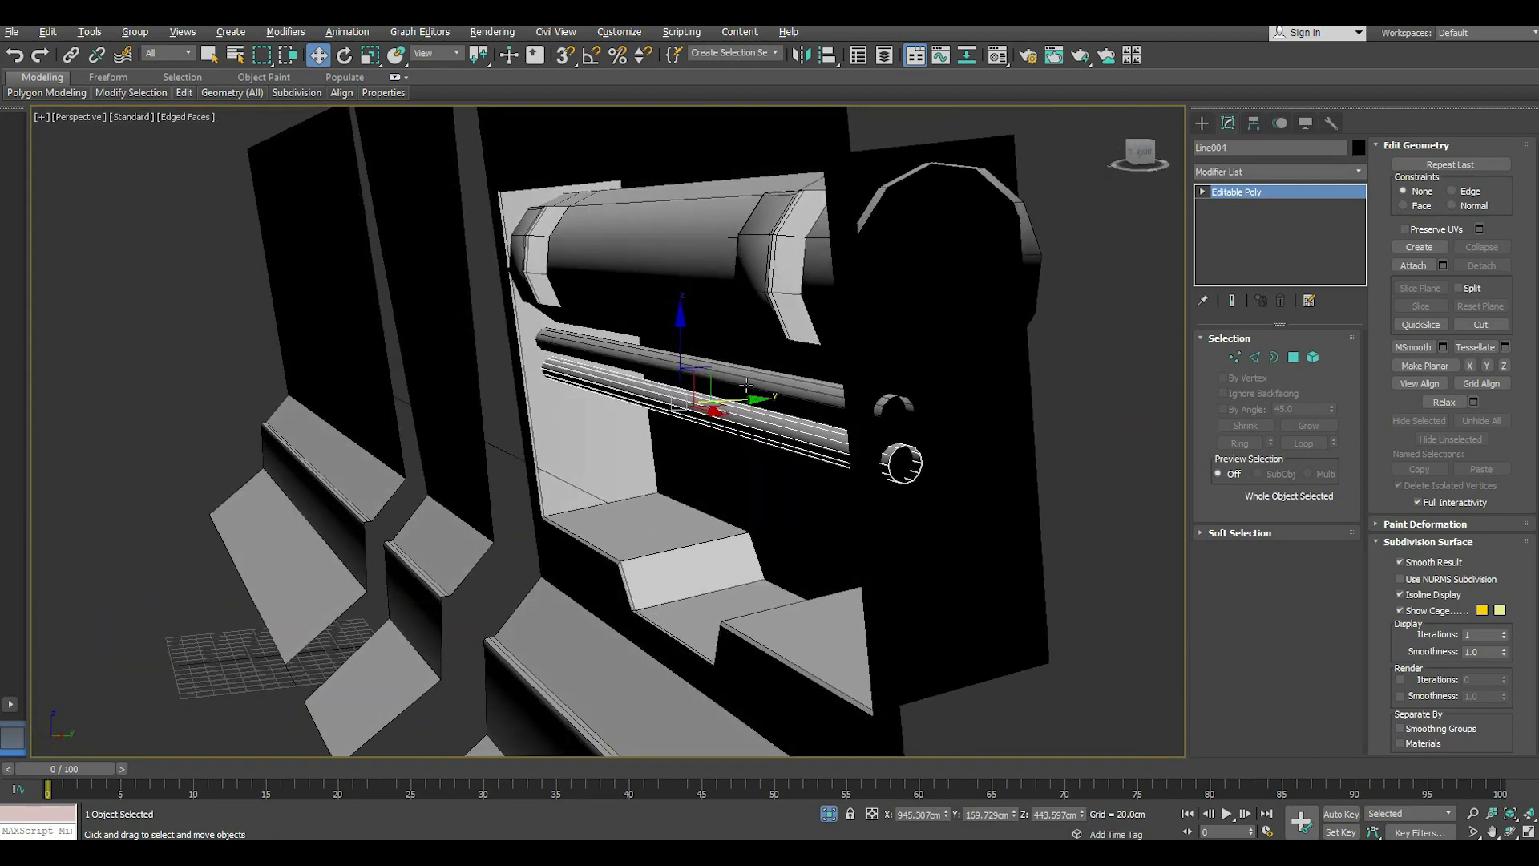
# - Shift the roller and its rings slightly along Y
pyautogui.click(641, 280)
pyautogui.keyDown('ctrl'); pyautogui.click(669, 396); pyautogui.keyUp('ctrl')
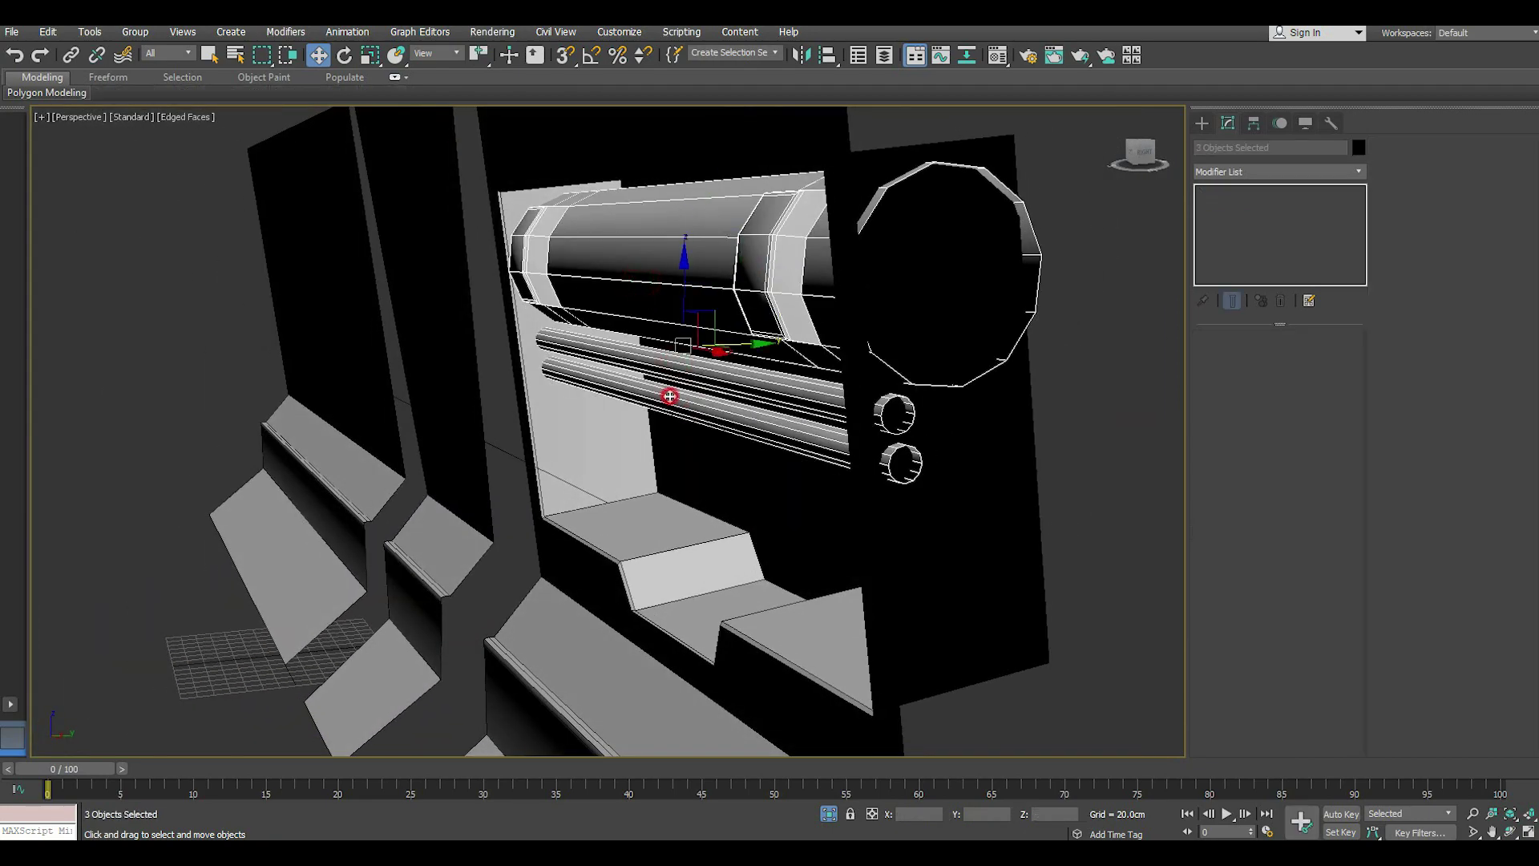
pyautogui.moveTo(738, 352); pyautogui.dragTo(768, 339)
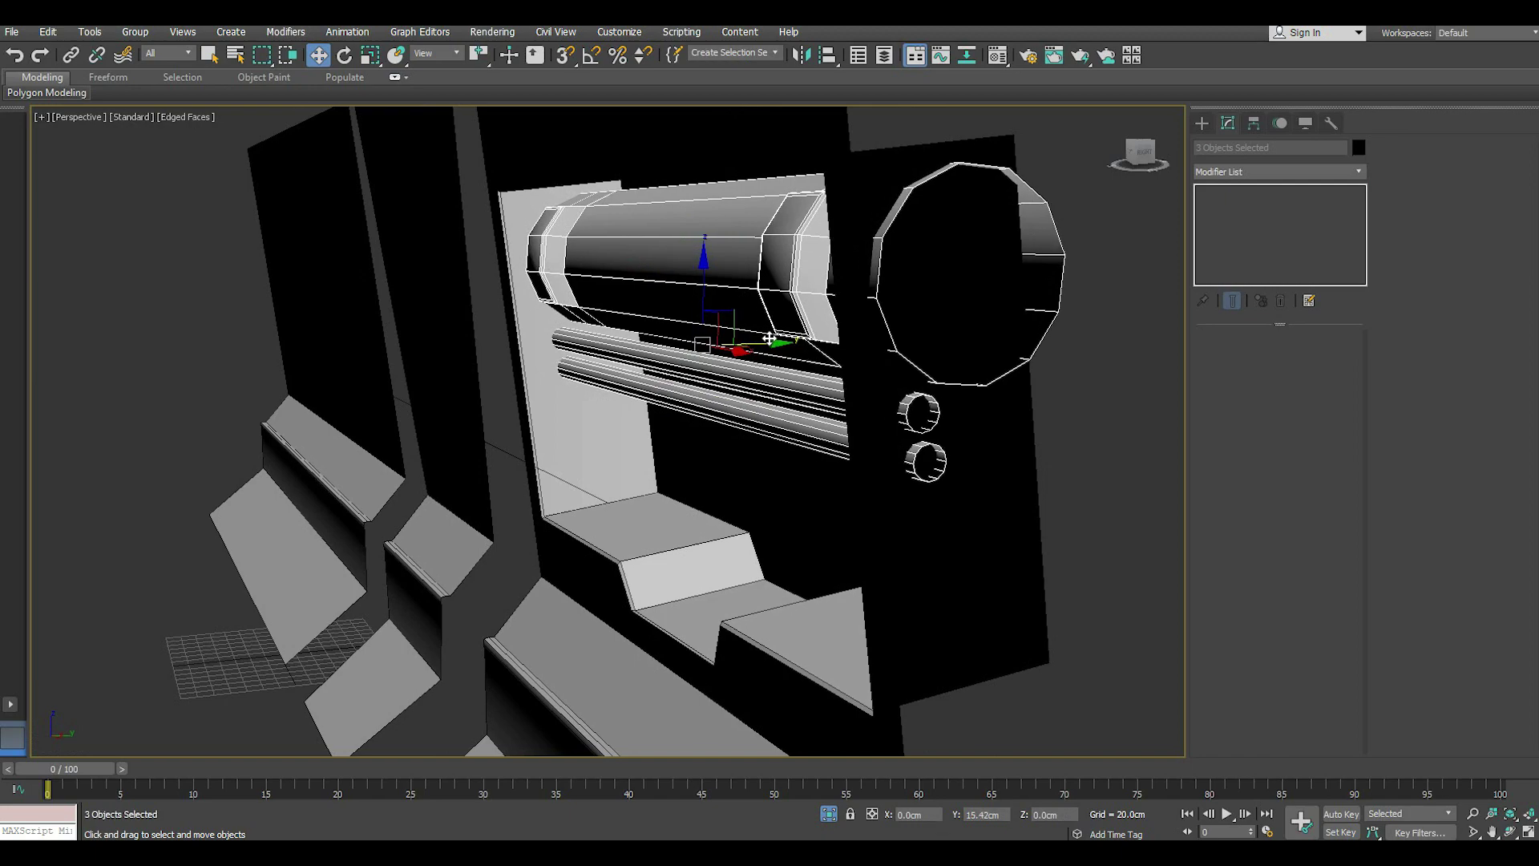
pyautogui.moveTo(768, 339); pyautogui.dragTo(760, 348)
pyautogui.moveTo(602, 414)
pyautogui.keyDown('alt'); pyautogui.mouseDown(button='middle')
pyautogui.moveTo(753, 404)
pyautogui.moveTo(619, 445)
pyautogui.moveTo(584, 436)
pyautogui.moveTo(687, 360)
pyautogui.mouseUp(button='middle'); pyautogui.keyUp('alt')
pyautogui.click(734, 421)
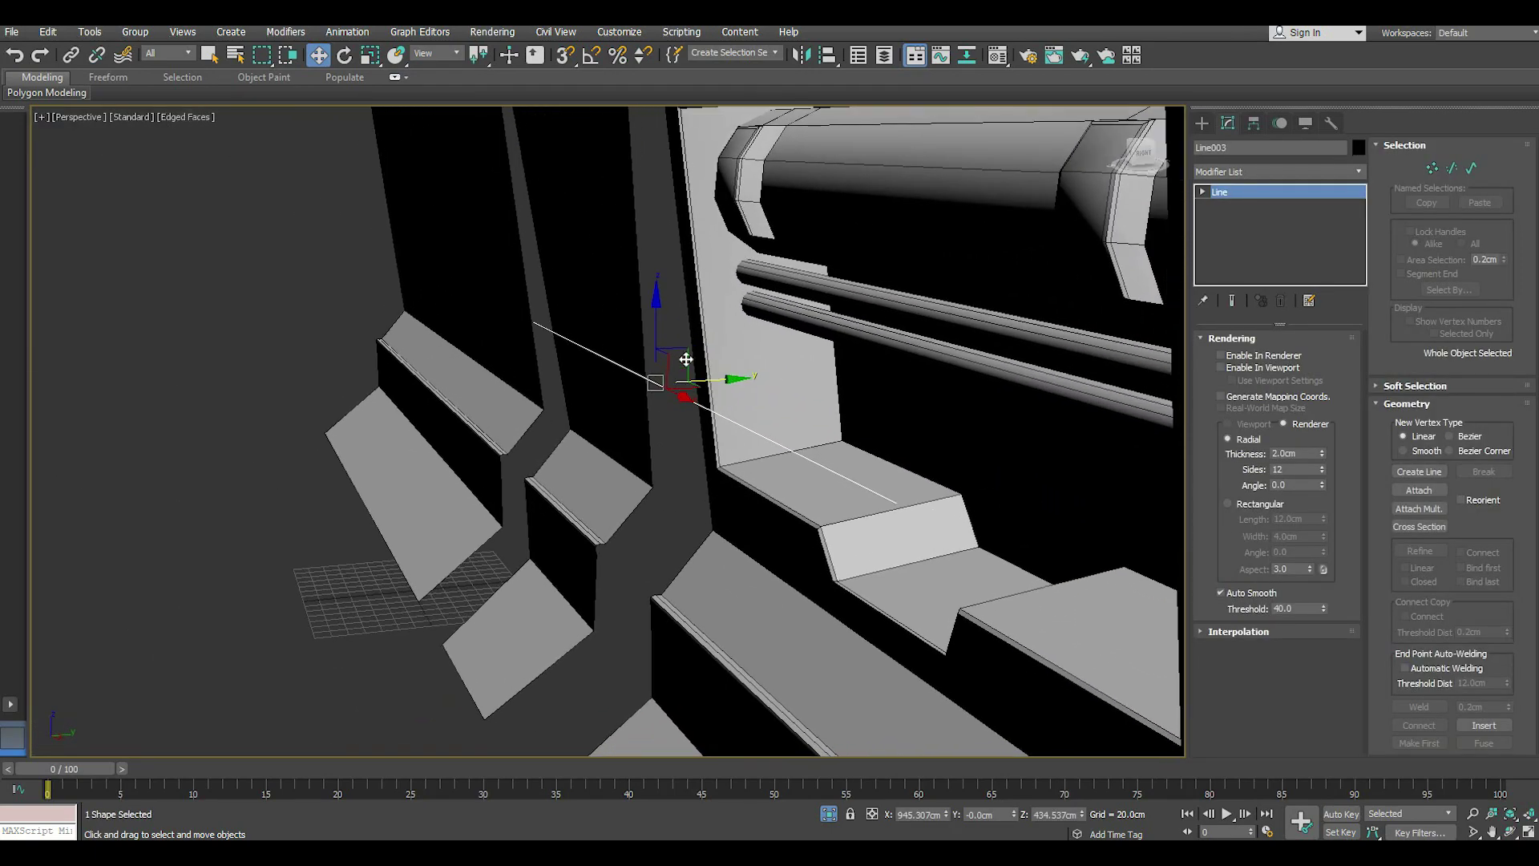
# - Select the thin line Line003 and move it along Y toward the rails
pyautogui.click(657, 398)
pyautogui.rightClick(657, 398)
pyautogui.click(687, 399)
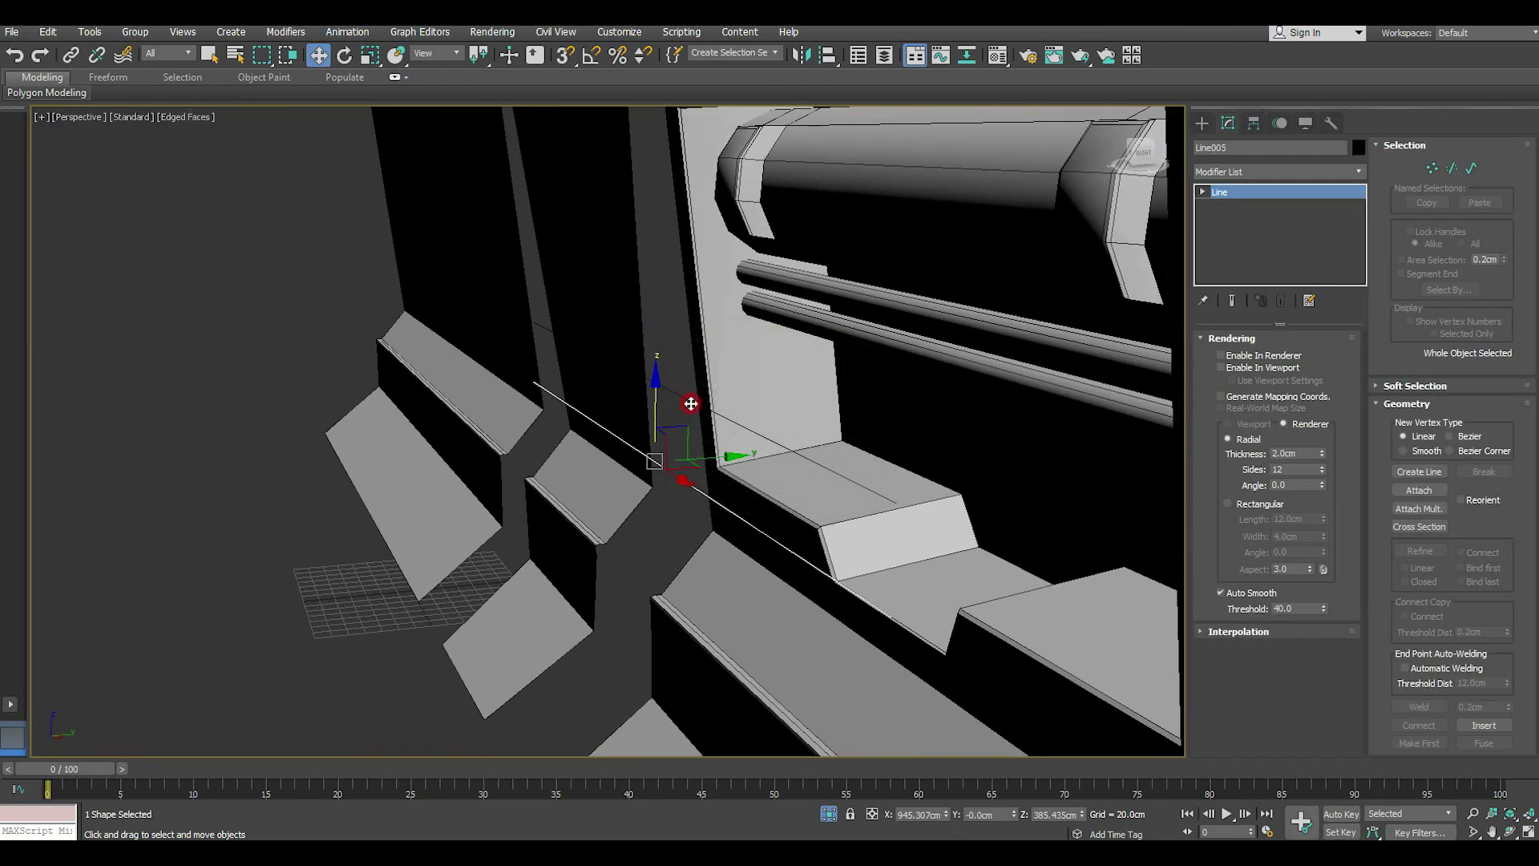
pyautogui.moveTo(720, 384)
pyautogui.mouseDown()
pyautogui.moveTo(959, 327)
pyautogui.moveTo(907, 341)
pyautogui.mouseUp()
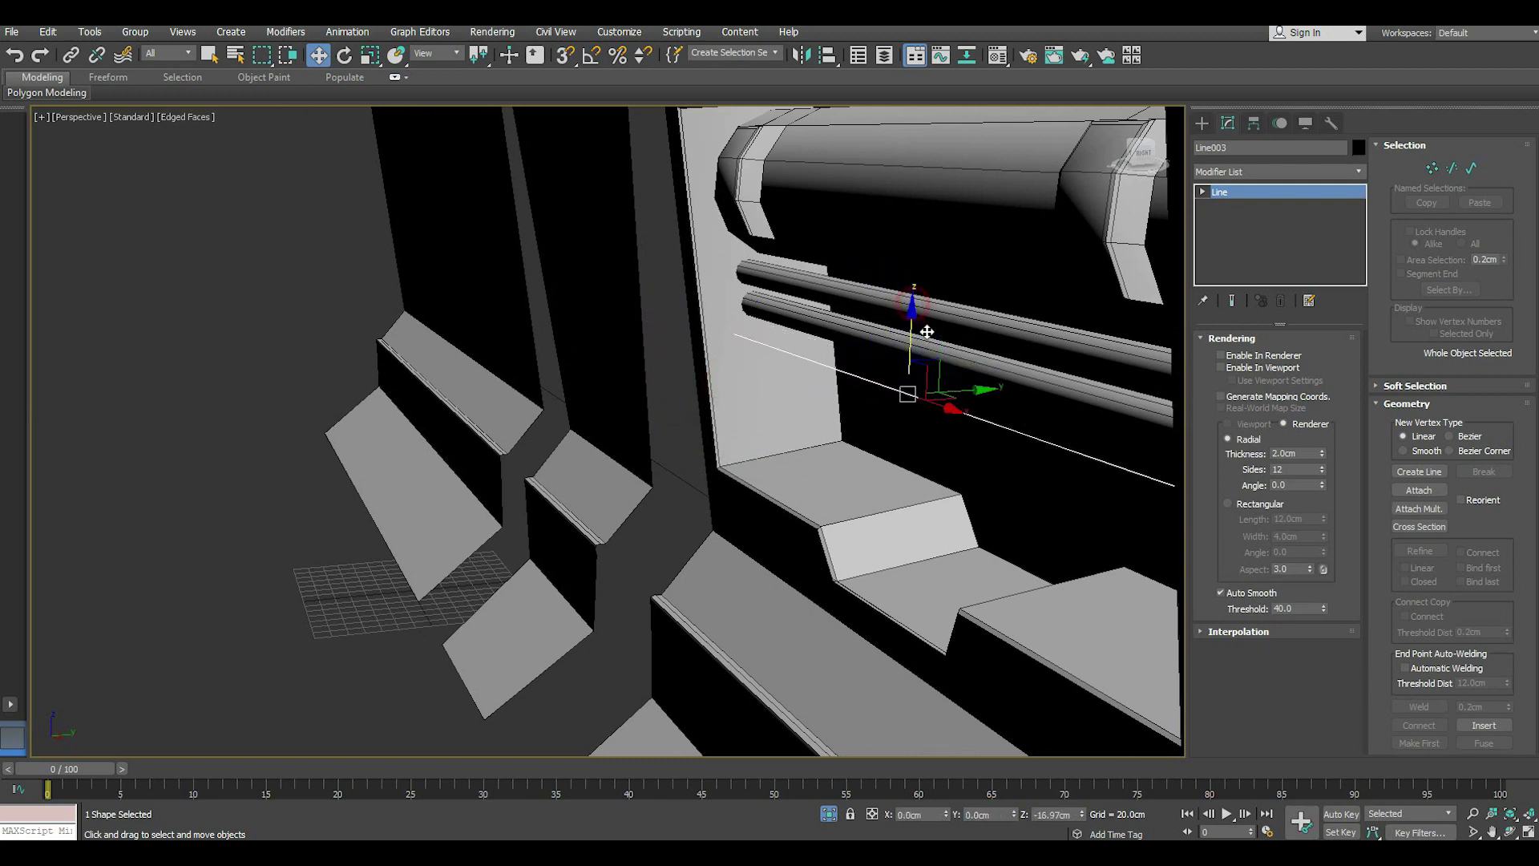
# - Render Line003 in the viewport as a 9.568 cm tube beneath the rails
pyautogui.click(1250, 398)
pyautogui.click(1222, 367)
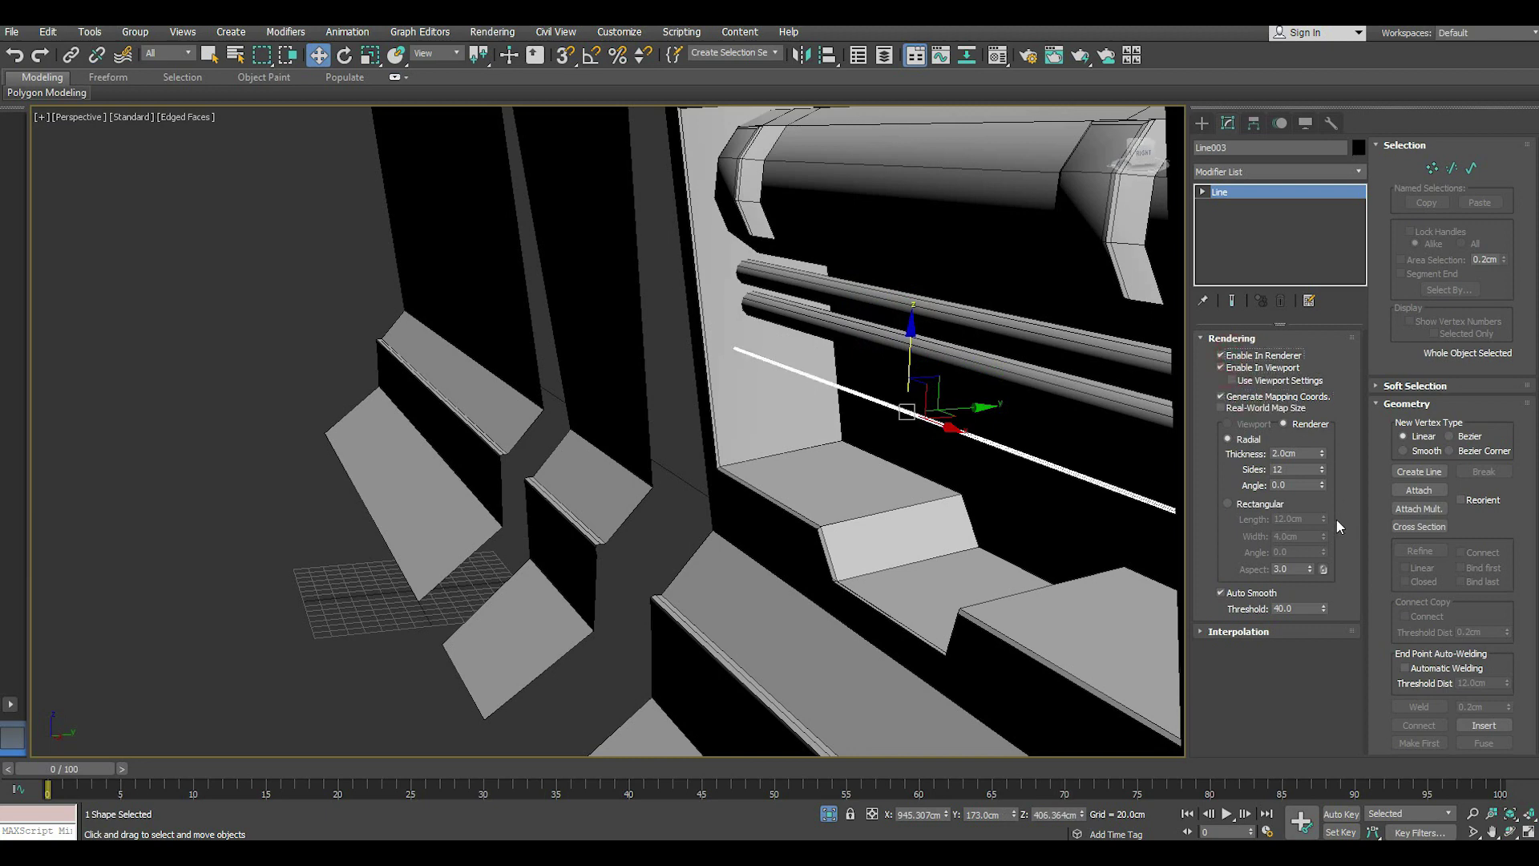
pyautogui.moveTo(1321, 456)
pyautogui.mouseDown()
pyautogui.moveTo(1346, 457)
pyautogui.moveTo(1317, 382)
pyautogui.mouseUp()
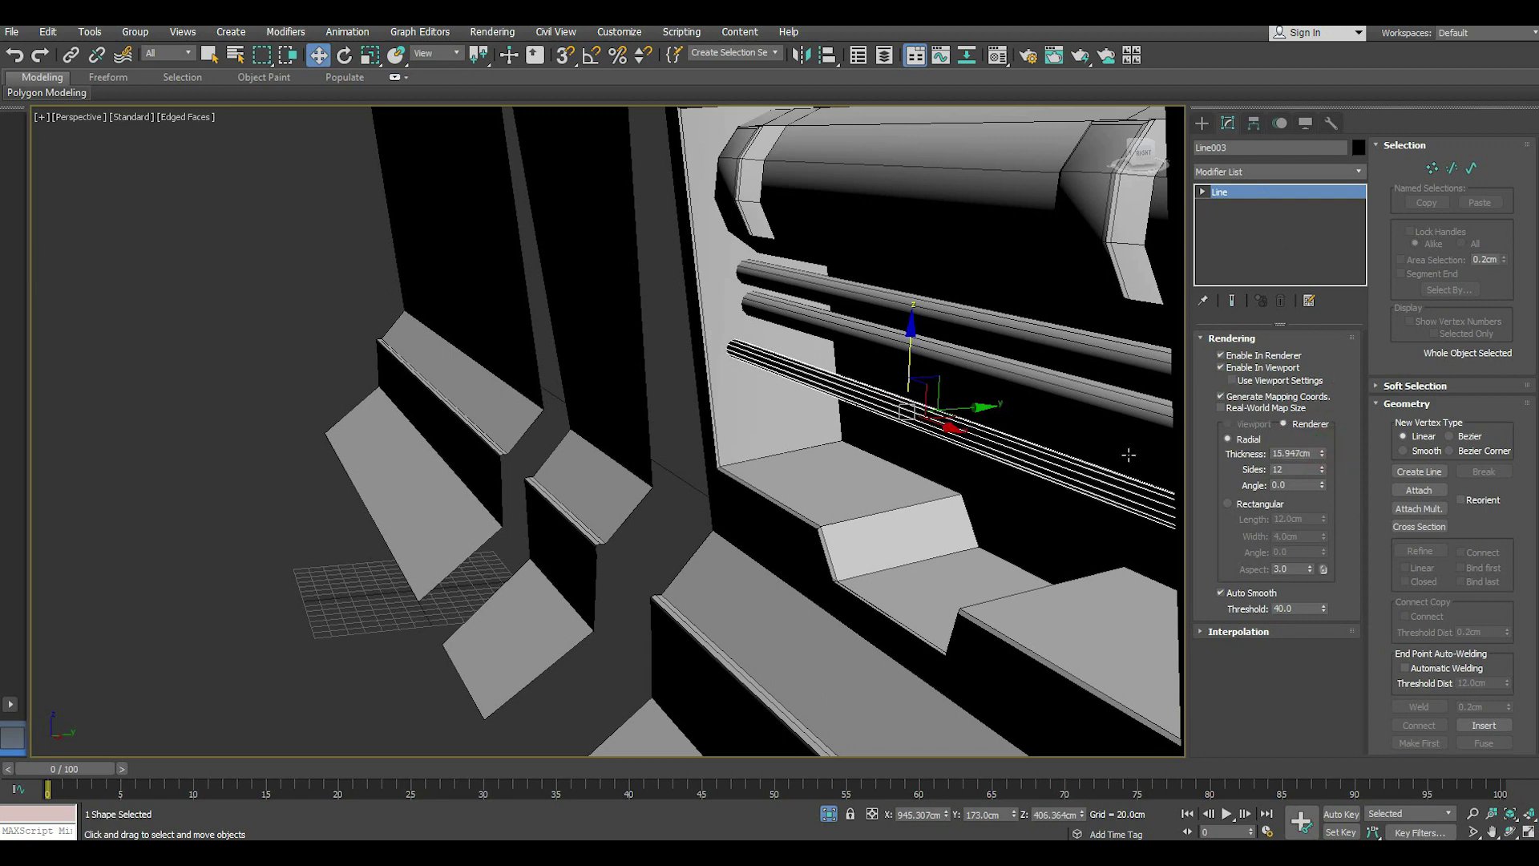
pyautogui.keyDown('alt'); pyautogui.moveTo(1123, 447); pyautogui.dragTo(757, 365, button='middle'); pyautogui.keyUp('alt')
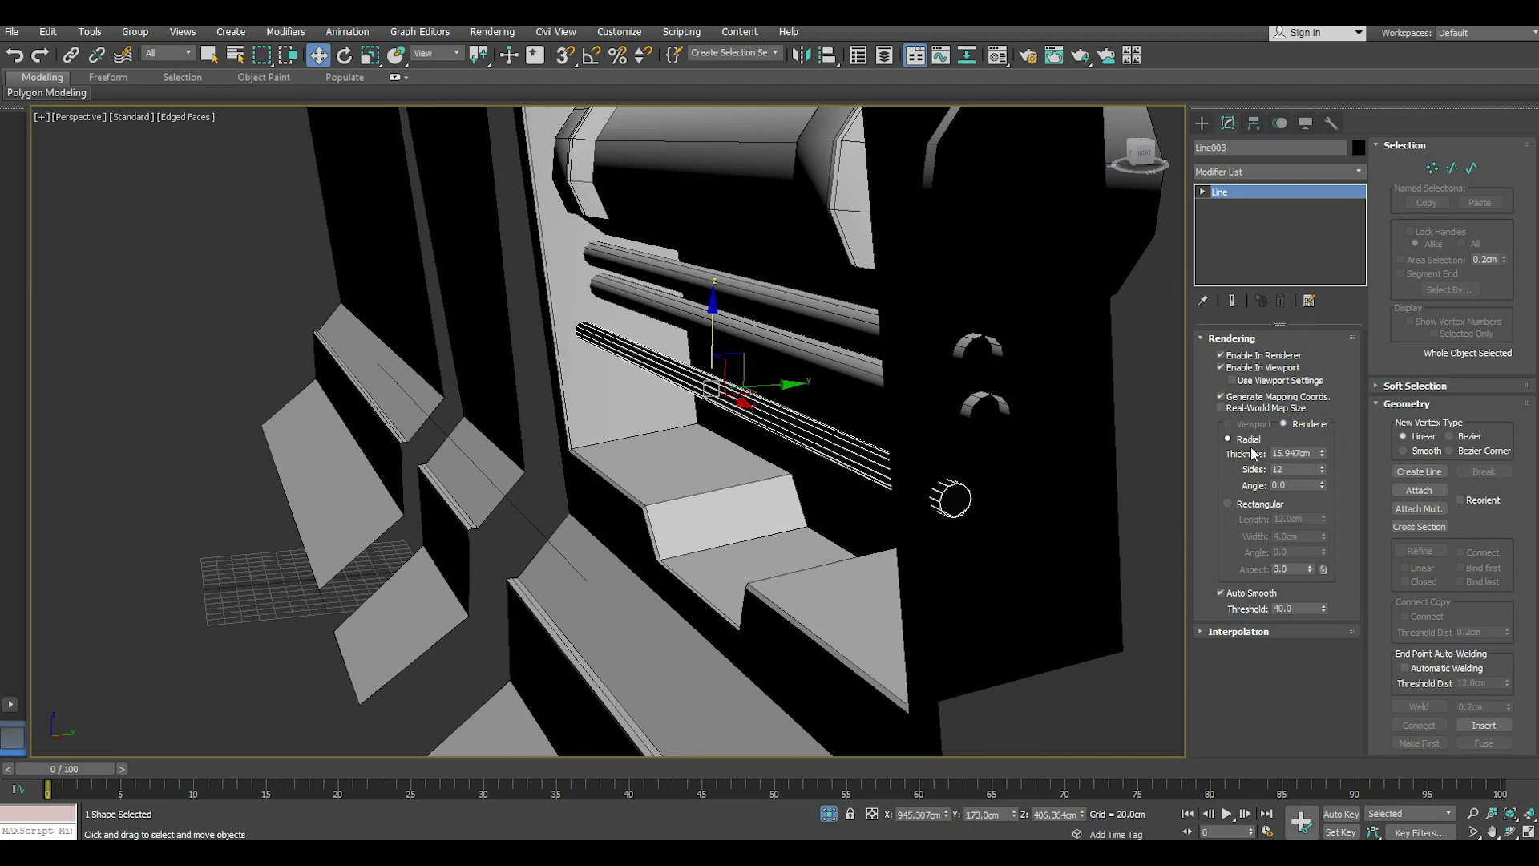
pyautogui.moveTo(1325, 454); pyautogui.dragTo(1324, 487)
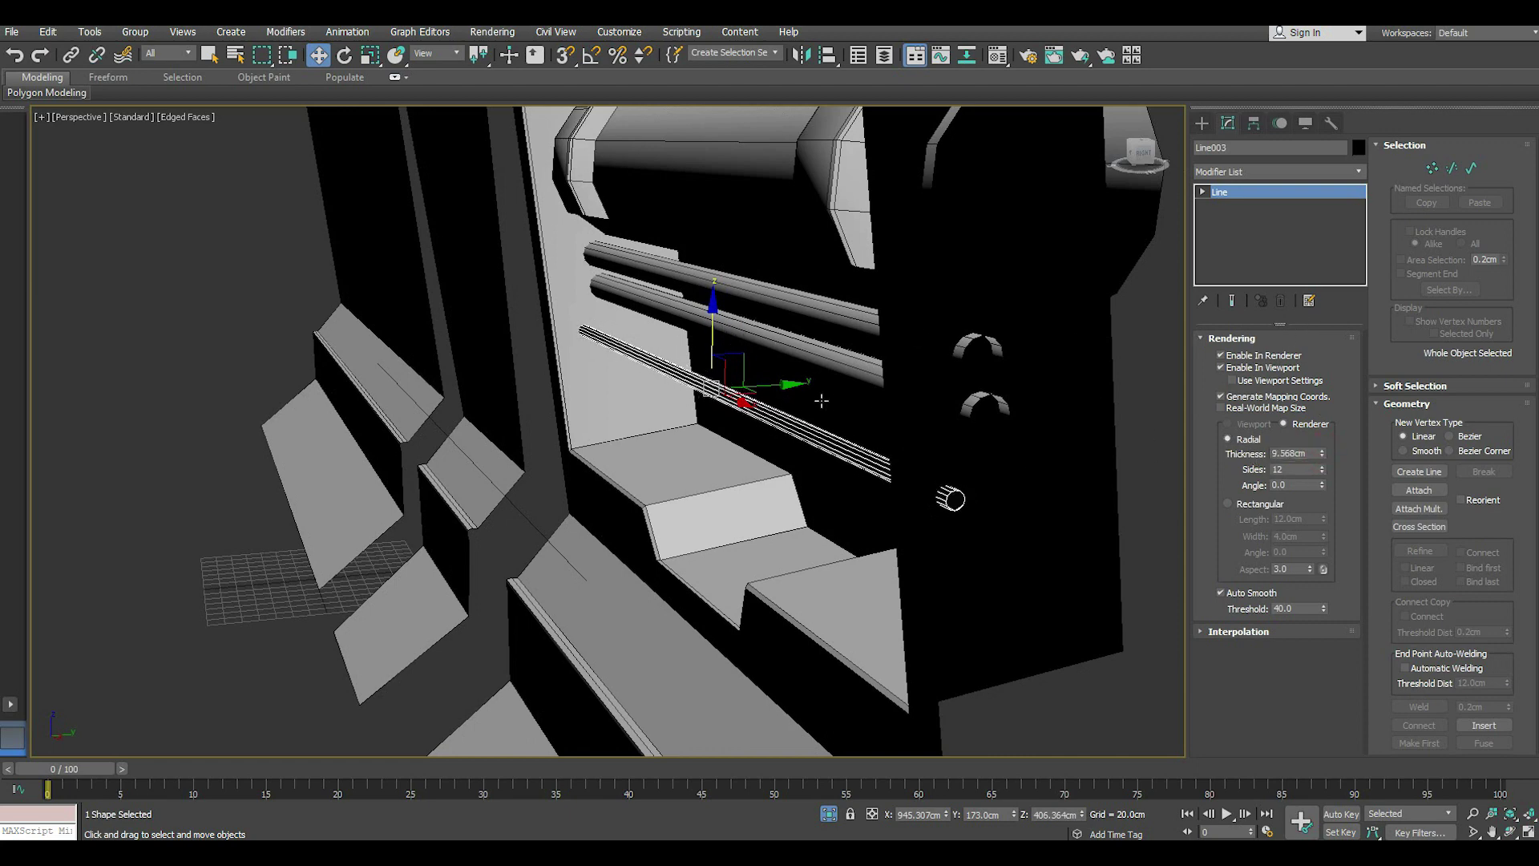
pyautogui.moveTo(771, 383); pyautogui.dragTo(802, 381)
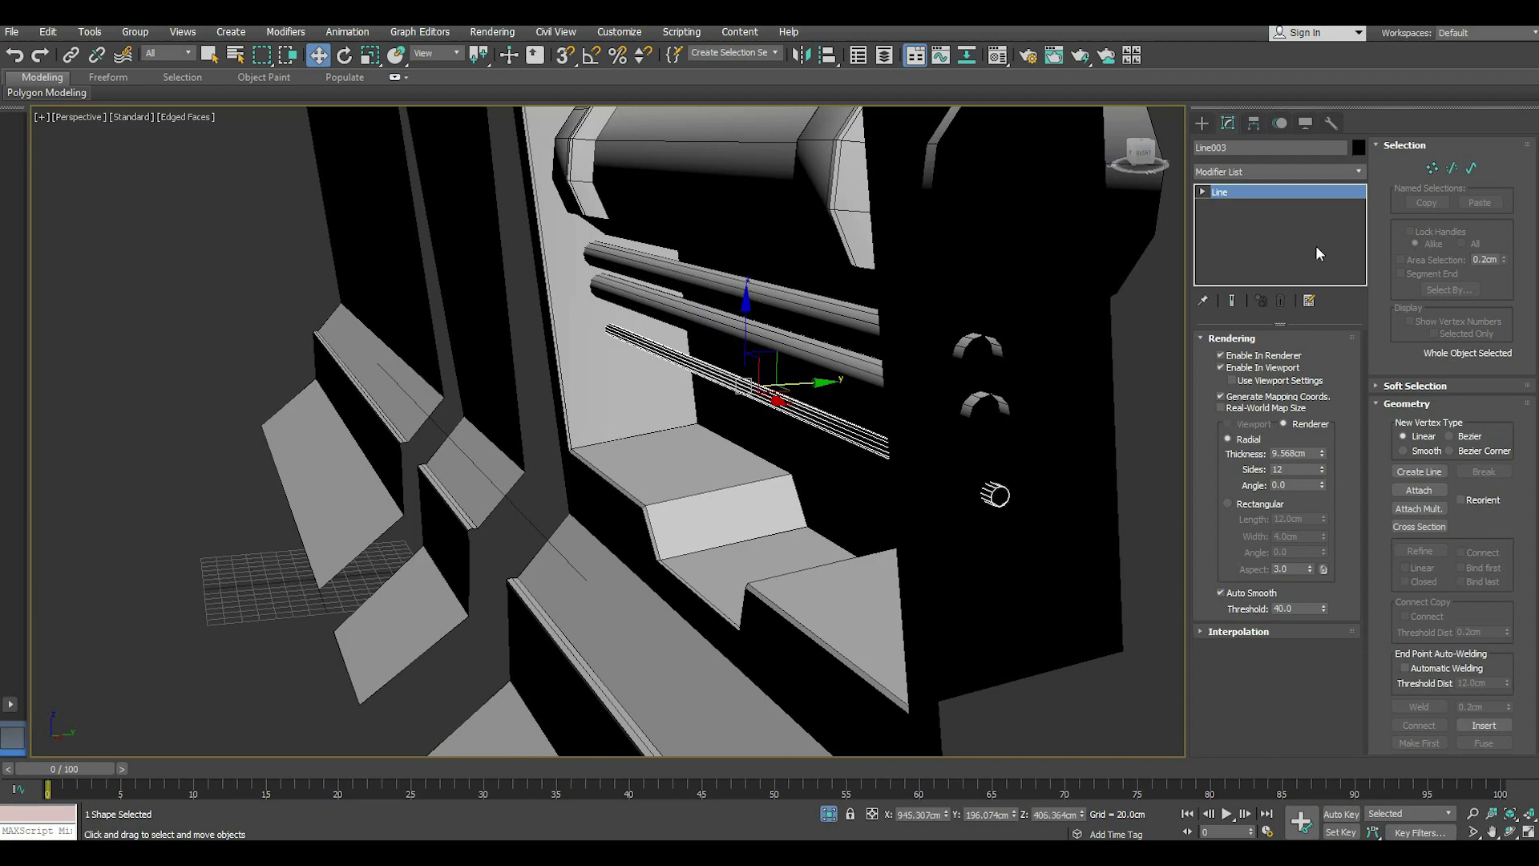
pyautogui.moveTo(770, 465)
pyautogui.keyDown('alt'); pyautogui.mouseDown(button='middle')
pyautogui.moveTo(788, 414)
pyautogui.moveTo(916, 430)
pyautogui.mouseUp(button='middle'); pyautogui.keyUp('alt')
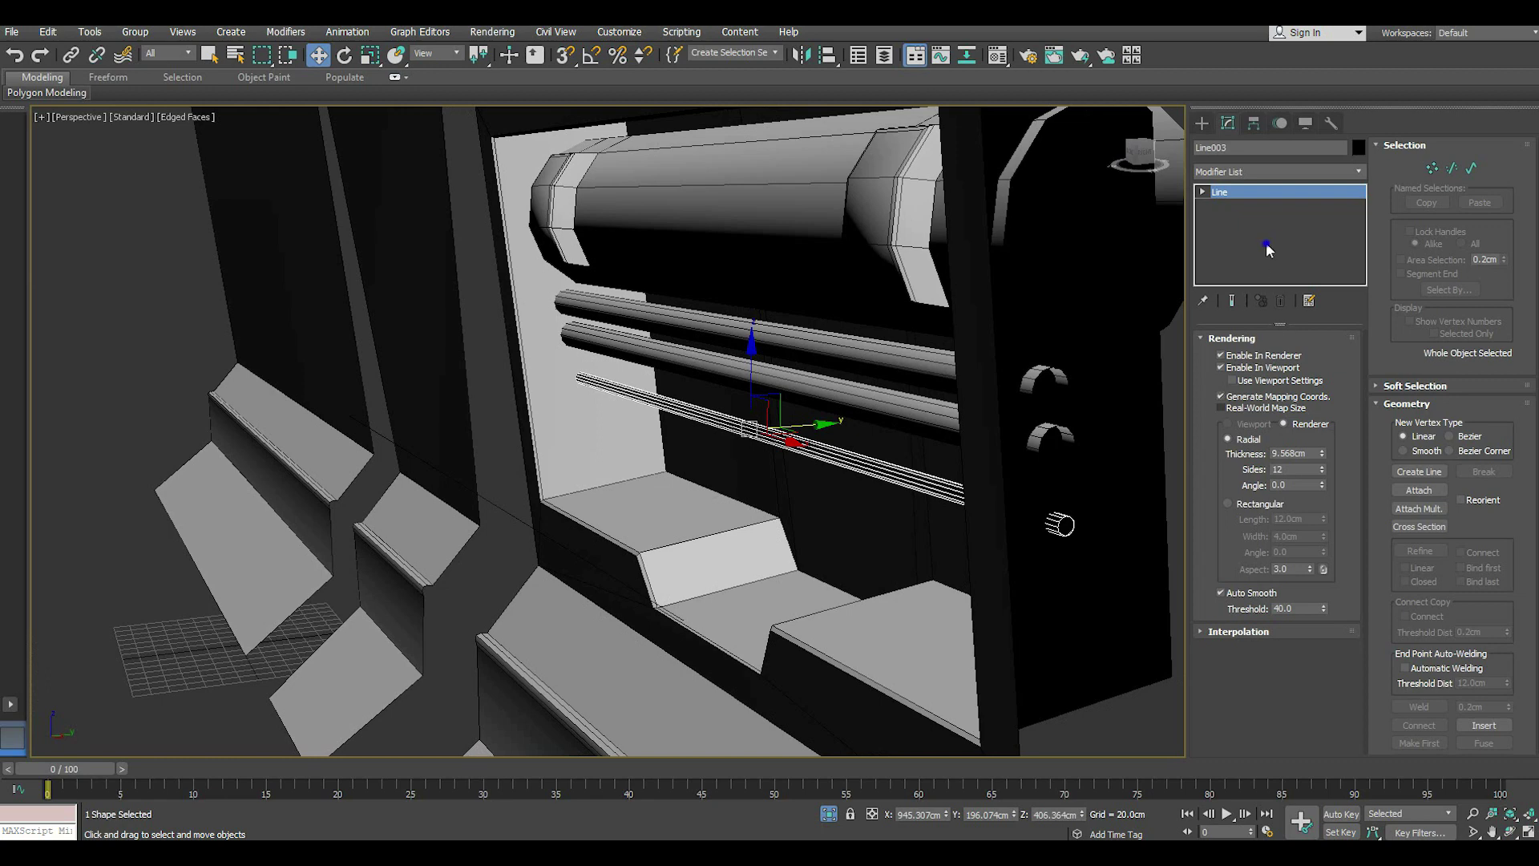
# - Convert the rail to an editable poly and assign it the Lab material
pyautogui.rightClick(1267, 250)
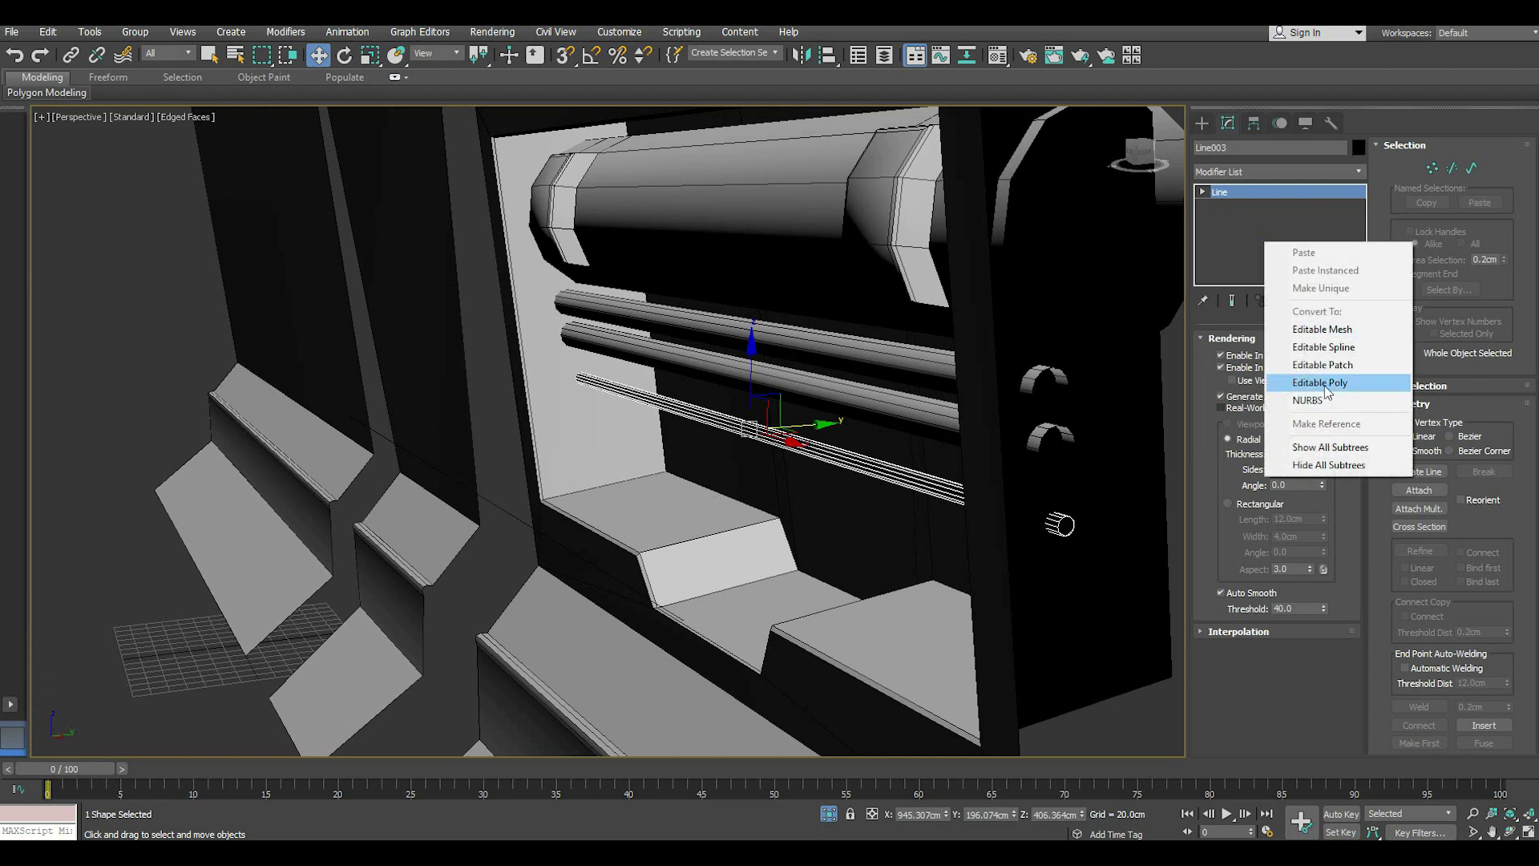
pyautogui.click(1330, 386)
pyautogui.press('m')
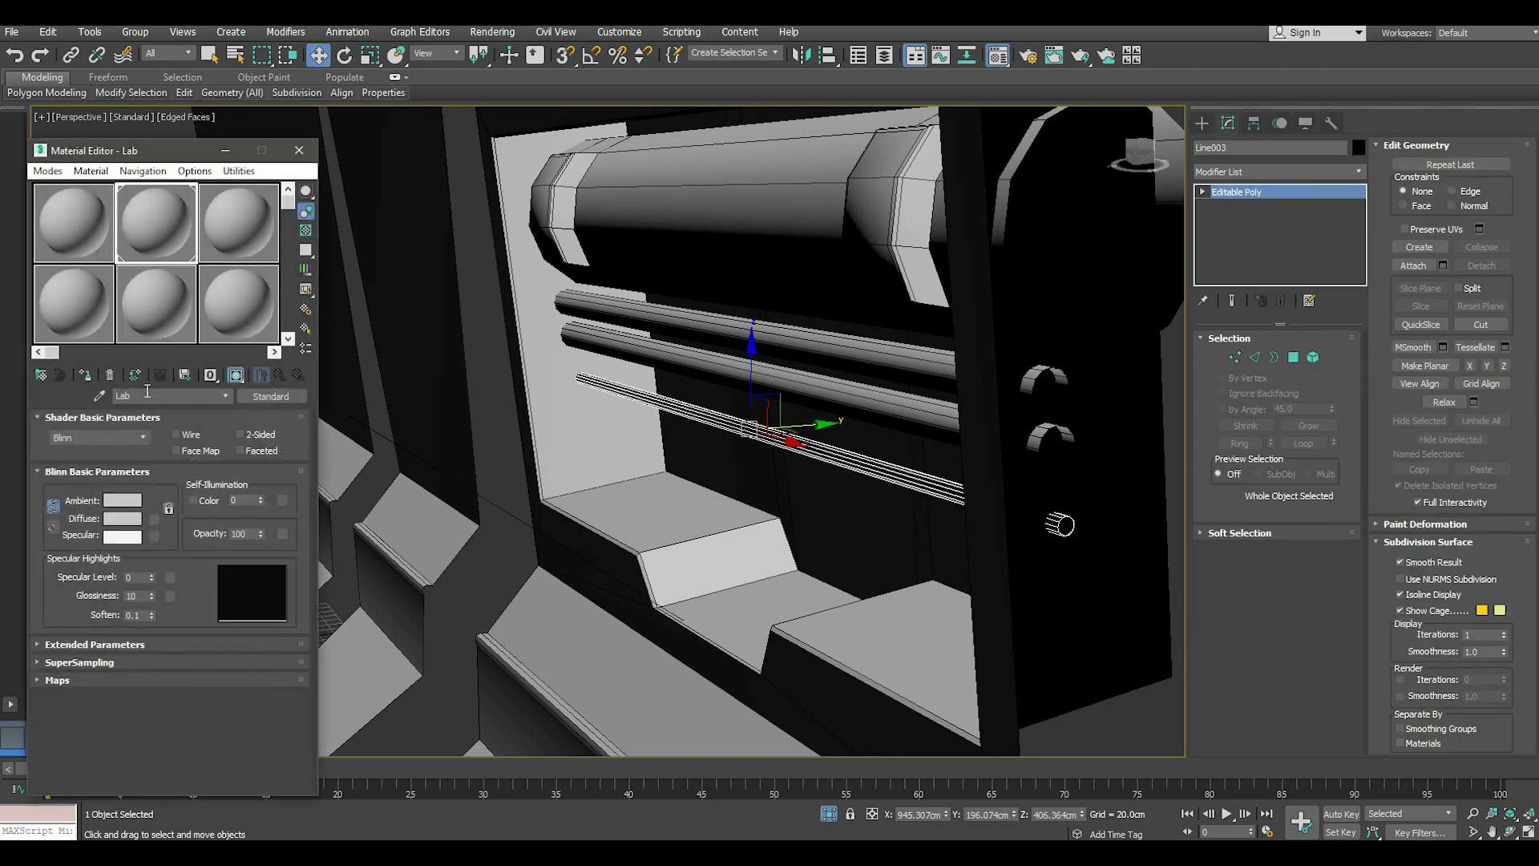
pyautogui.click(88, 378)
pyautogui.press('m')
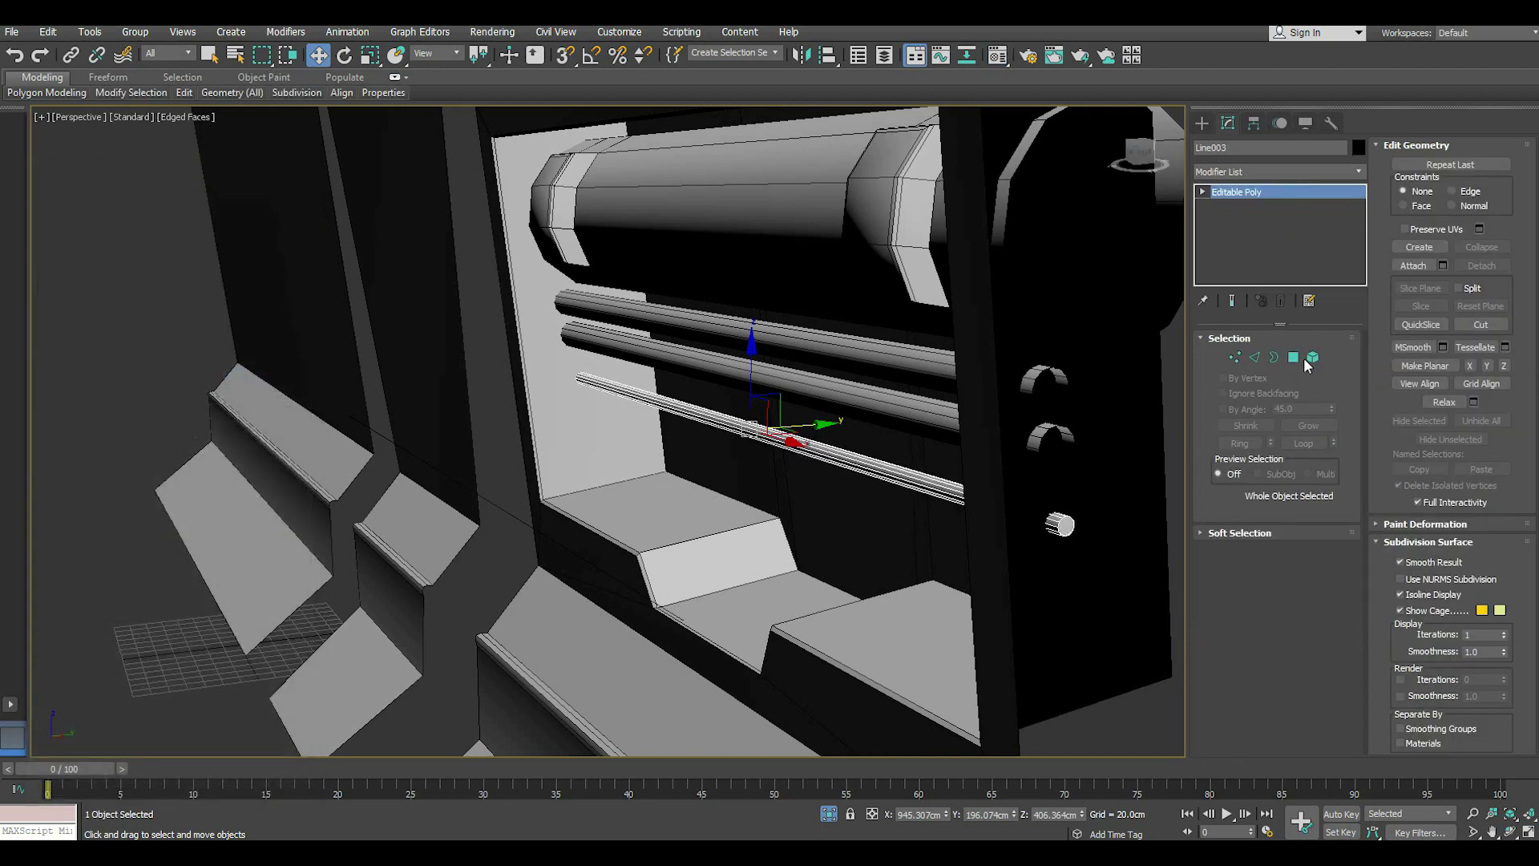
# - Select three end-cap polygons on the rail, inspecting them in isolation
pyautogui.click(1293, 358)
pyautogui.click(1061, 526)
pyautogui.scroll(5, 1060, 526)
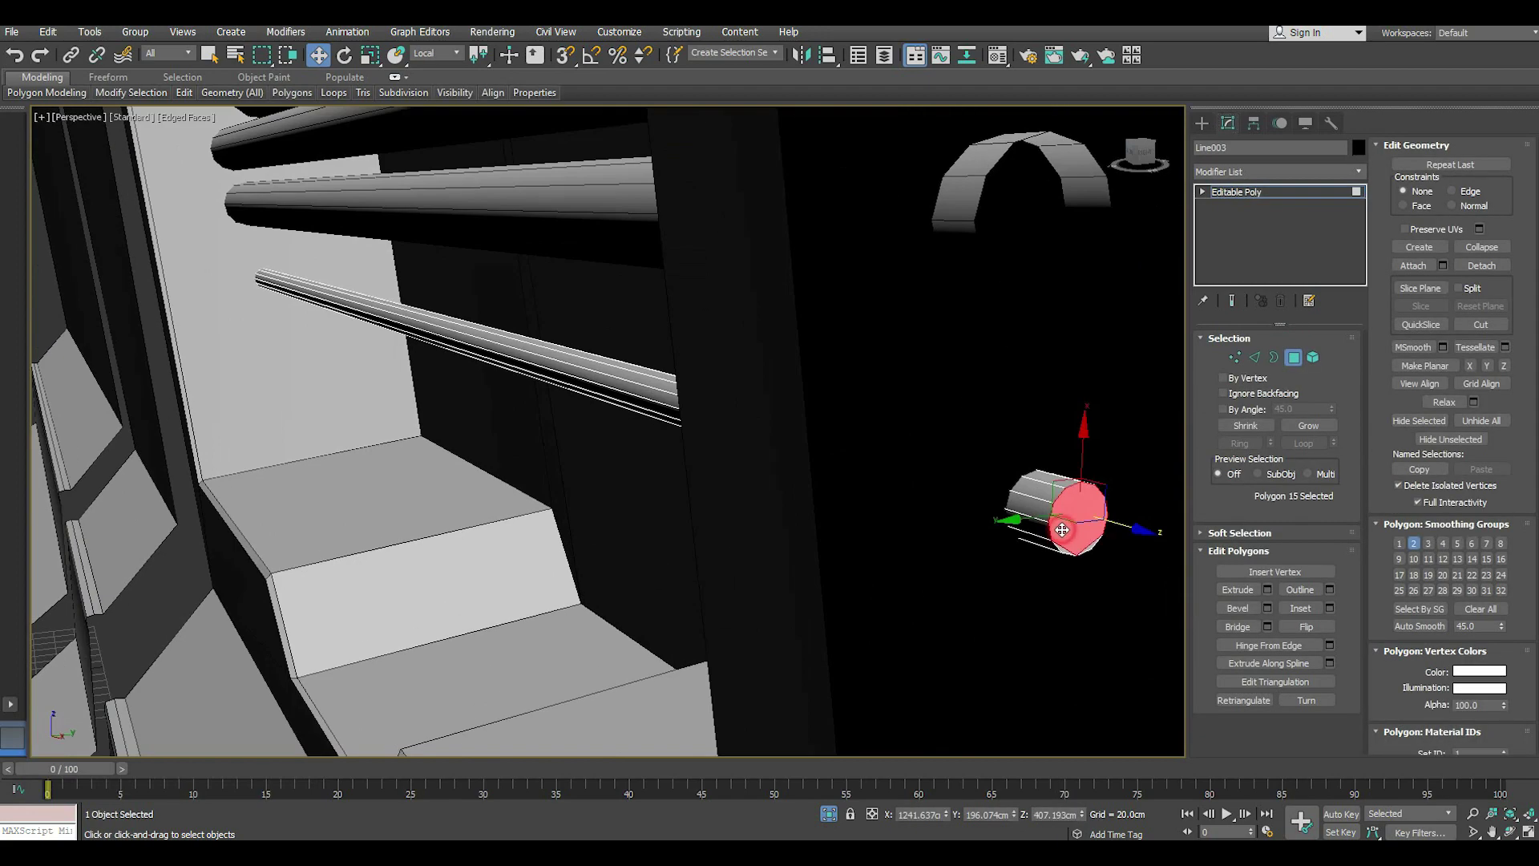
pyautogui.hotkey('alt', 'q')
pyautogui.keyDown('ctrl'); pyautogui.click(1072, 570); pyautogui.keyUp('ctrl')
pyautogui.keyDown('ctrl'); pyautogui.click(1128, 575); pyautogui.keyUp('ctrl')
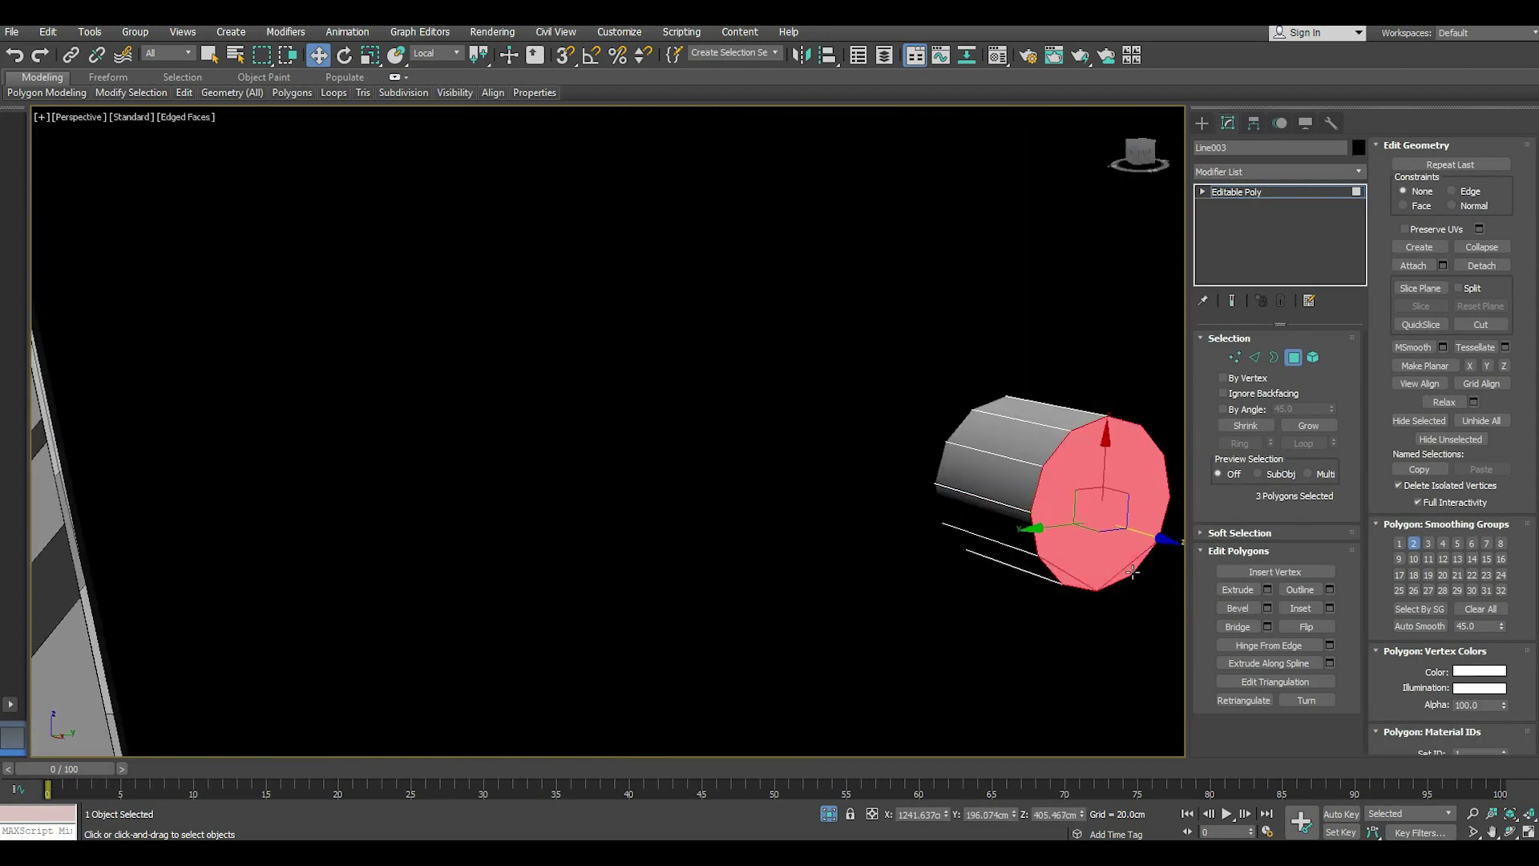
pyautogui.hotkey('alt', 'q')
# - Clear the polygon selection and return to object level on the rail
pyautogui.keyDown('alt'); pyautogui.moveTo(700, 452); pyautogui.dragTo(893, 464, button='middle'); pyautogui.keyUp('alt')
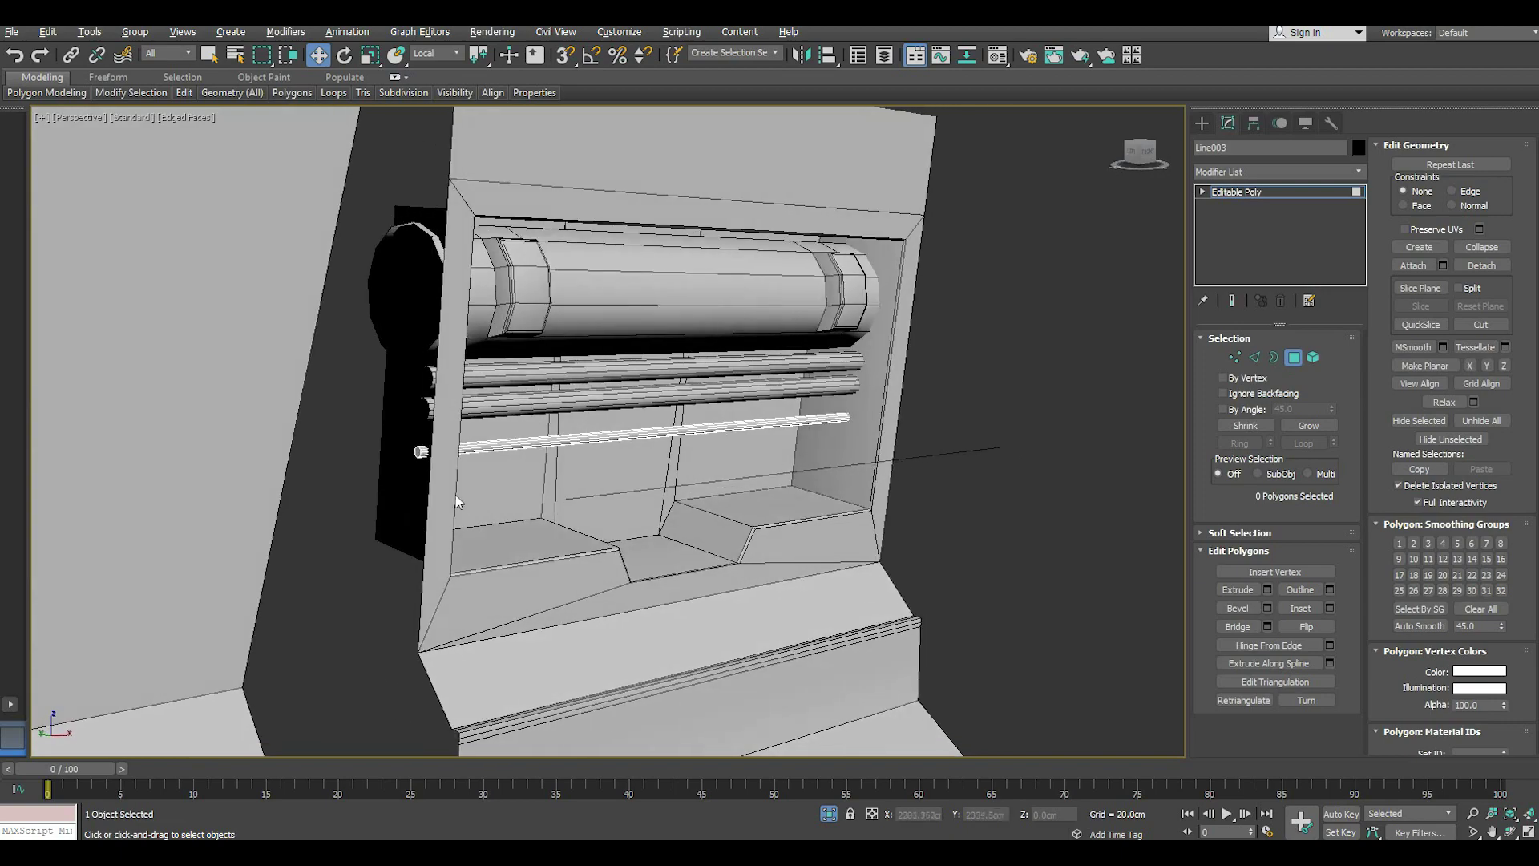
pyautogui.click(420, 451)
pyautogui.click(1073, 365)
pyautogui.click(1235, 192)
pyautogui.keyDown('alt'); pyautogui.moveTo(610, 449); pyautogui.dragTo(697, 455, button='middle'); pyautogui.keyUp('alt')
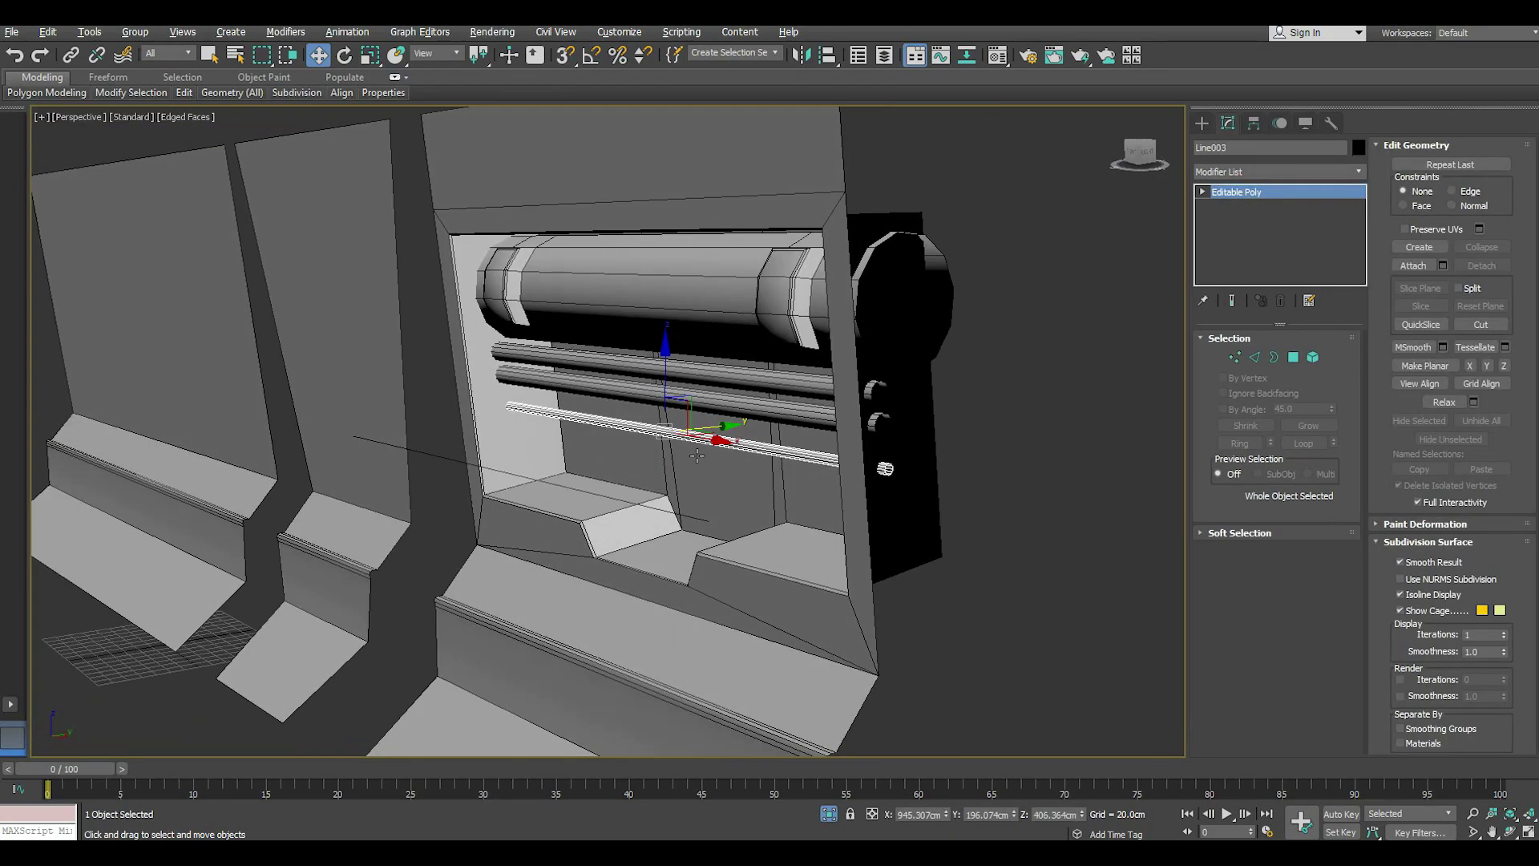
pyautogui.scroll(3, 816, 469)
pyautogui.scroll(3, 815, 449)
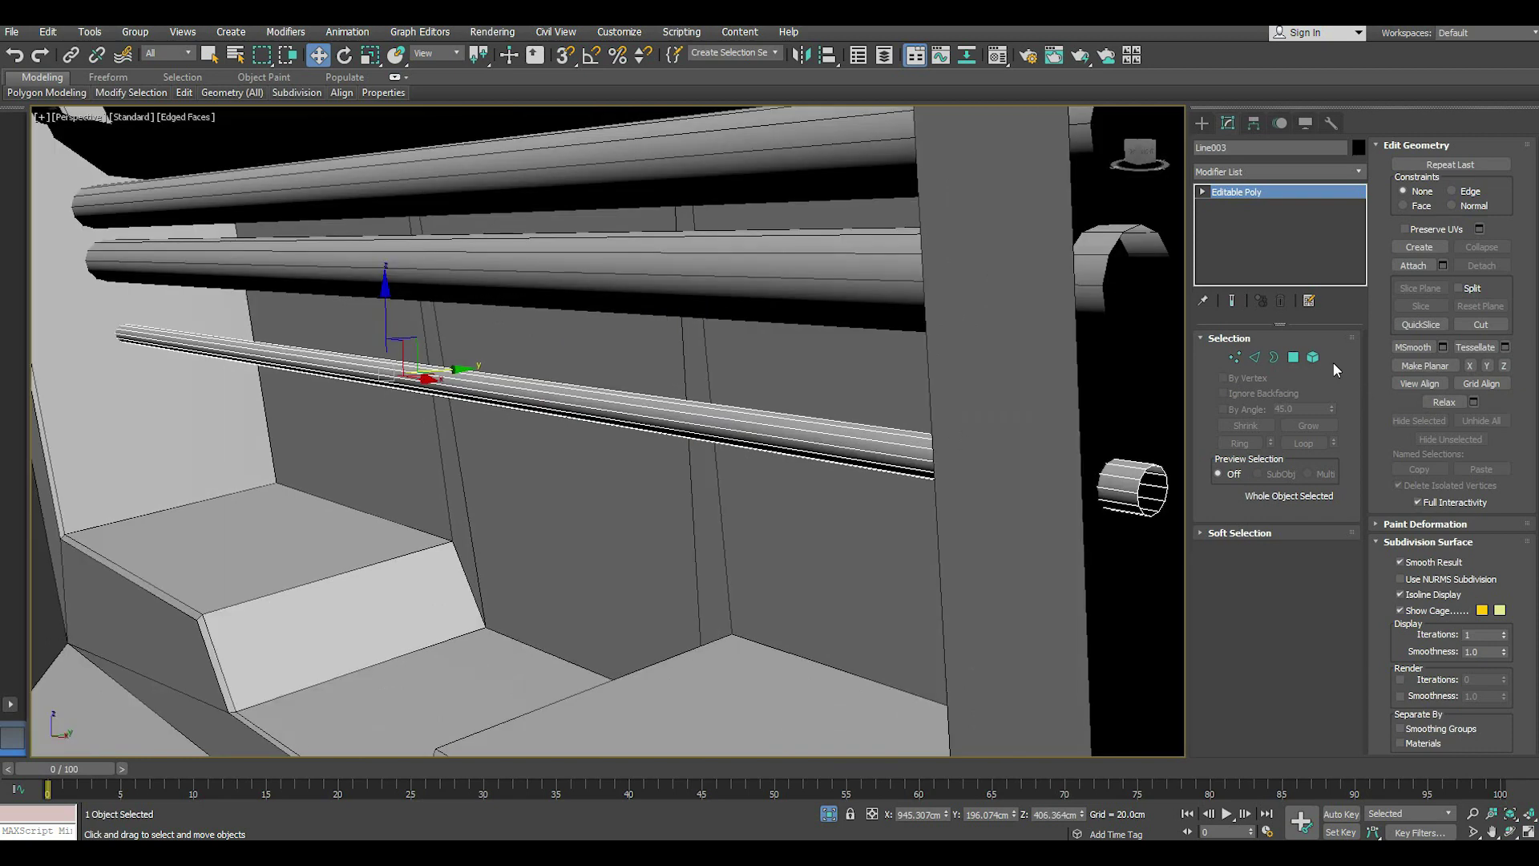
# - Remove the selected edges along the rail, leaving a six-sided tube
pyautogui.click(1254, 357)
pyautogui.click(898, 440)
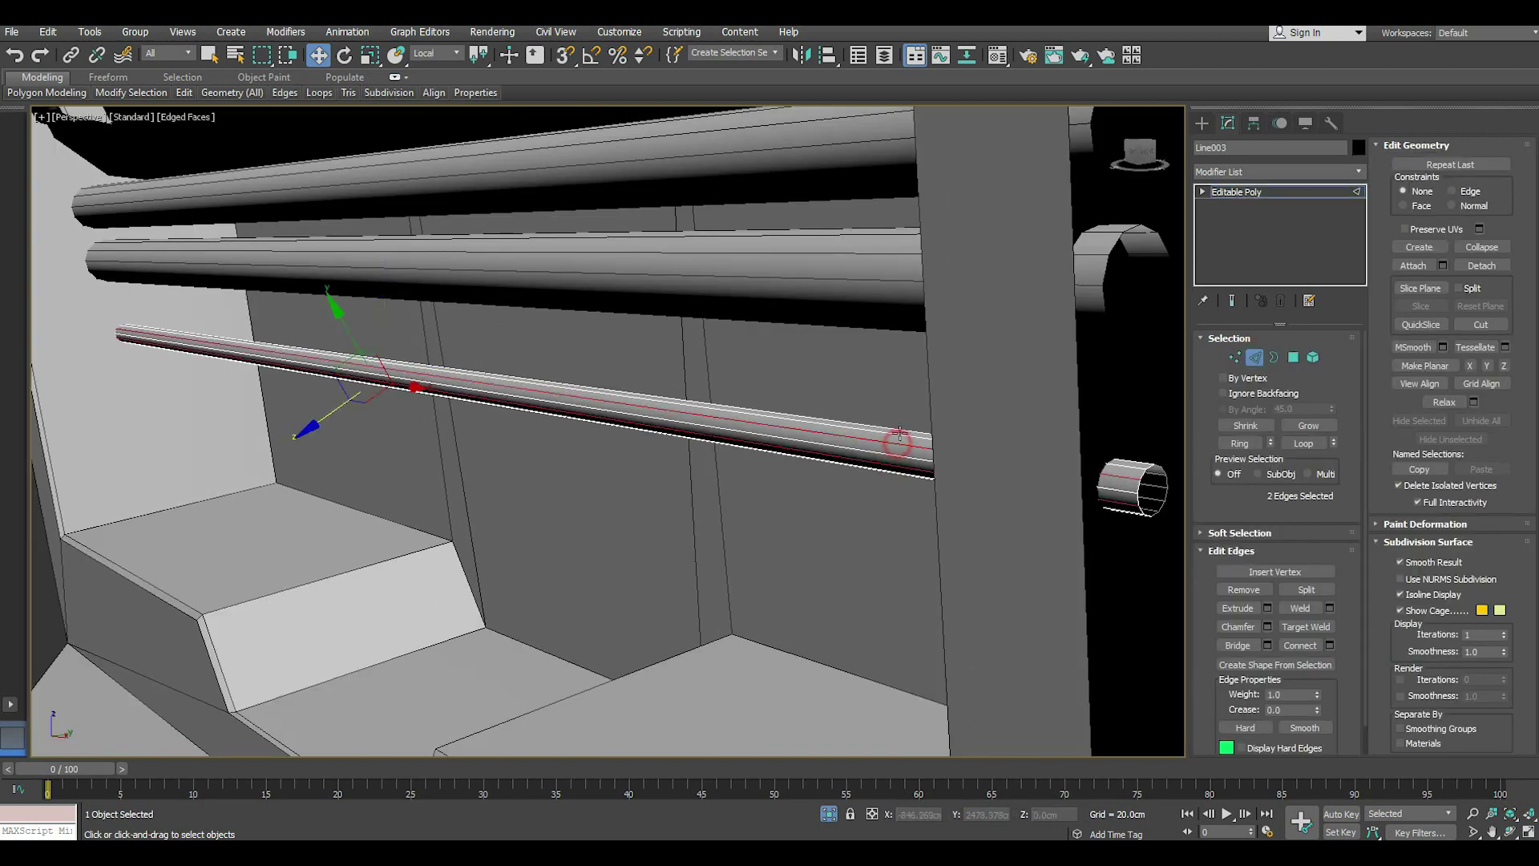
pyautogui.keyDown('ctrl'); pyautogui.click(899, 432); pyautogui.keyUp('ctrl')
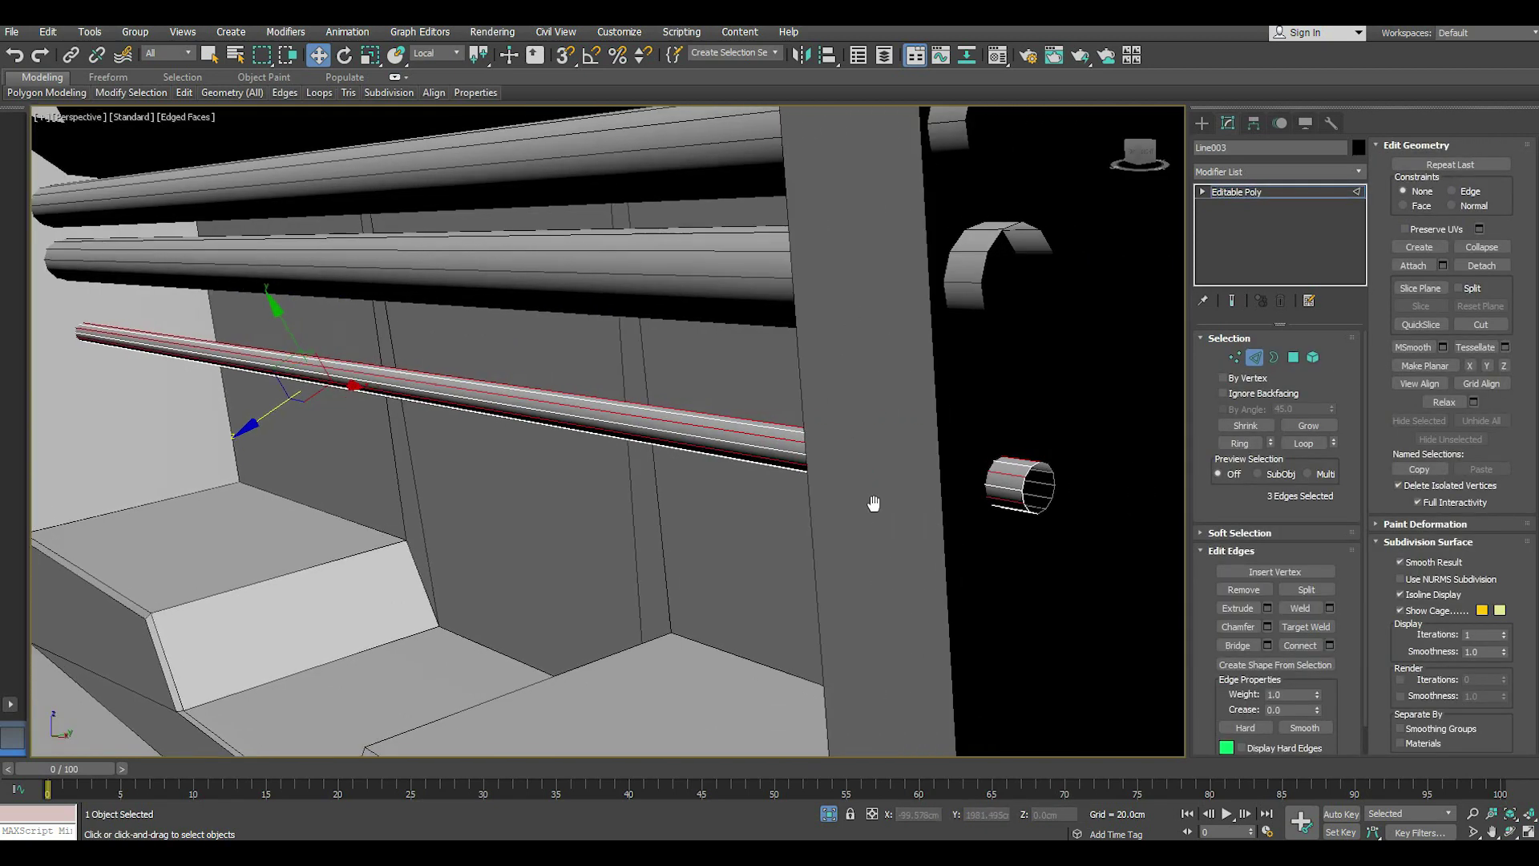
pyautogui.moveTo(1148, 505); pyautogui.dragTo(641, 481, button='middle')
pyautogui.scroll(2, 661, 479)
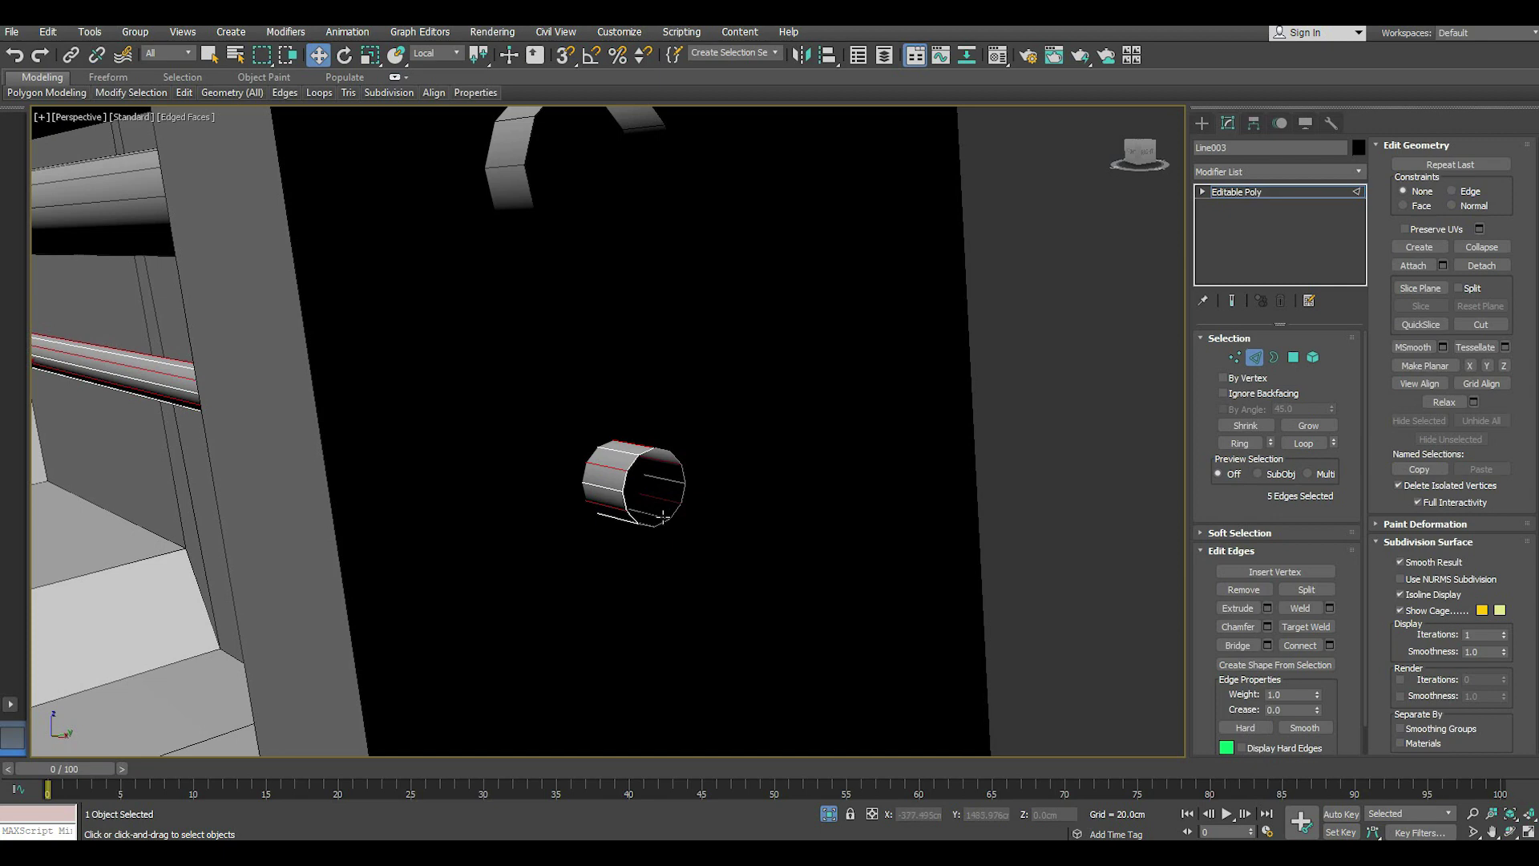
pyautogui.moveTo(663, 517)
pyautogui.keyDown('alt'); pyautogui.mouseDown(button='middle')
pyautogui.moveTo(667, 540)
pyautogui.moveTo(491, 646)
pyautogui.moveTo(547, 599)
pyautogui.mouseUp(button='middle'); pyautogui.keyUp('alt')
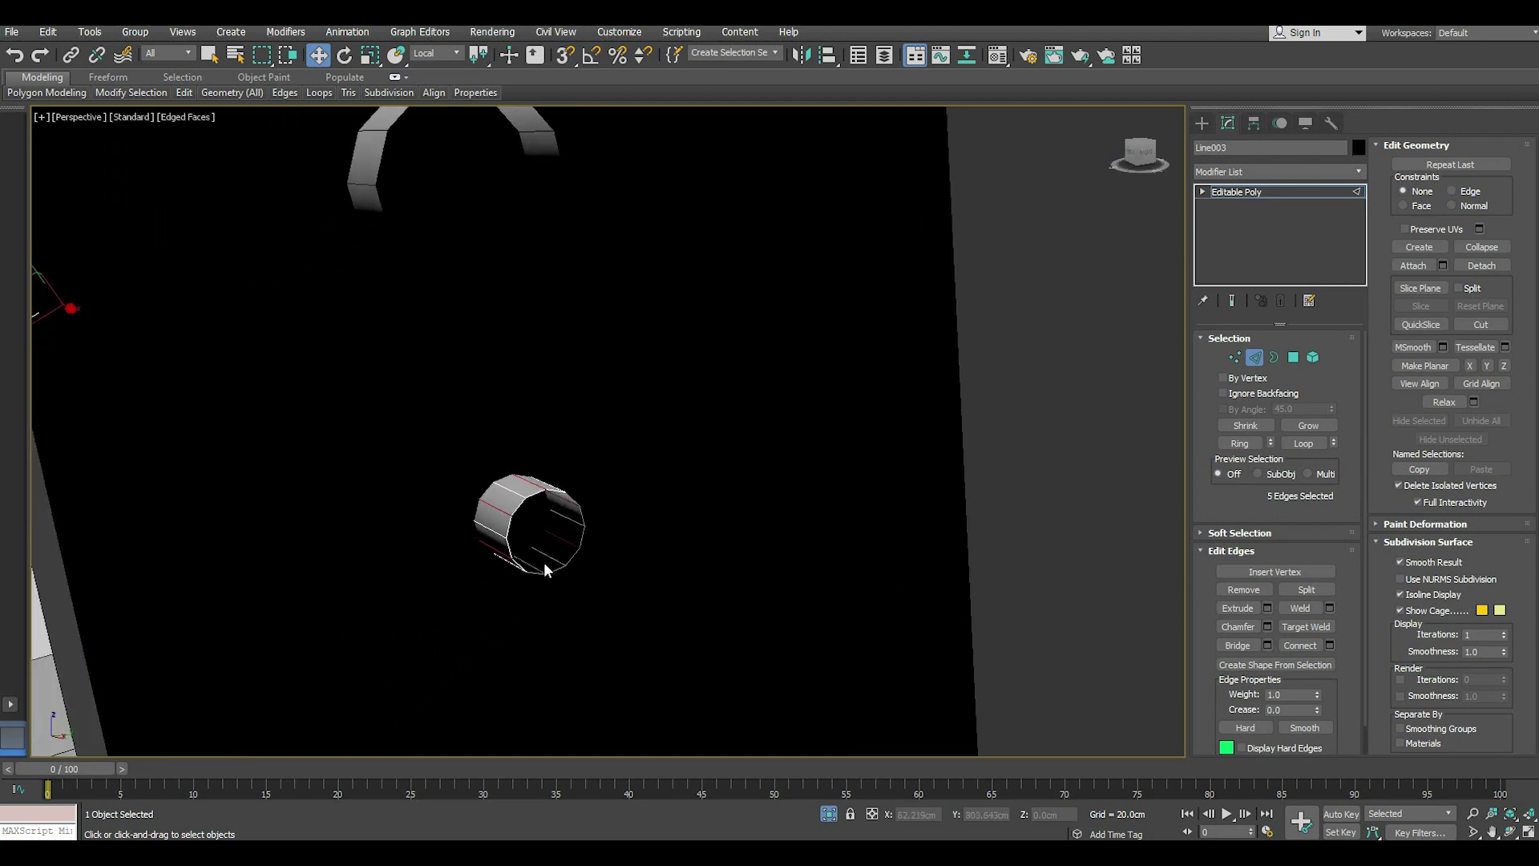
pyautogui.scroll(3, 545, 569)
pyautogui.keyDown('ctrl'); pyautogui.click(514, 568); pyautogui.keyUp('ctrl')
pyautogui.hotkey('ctrl', 'BackSpace')
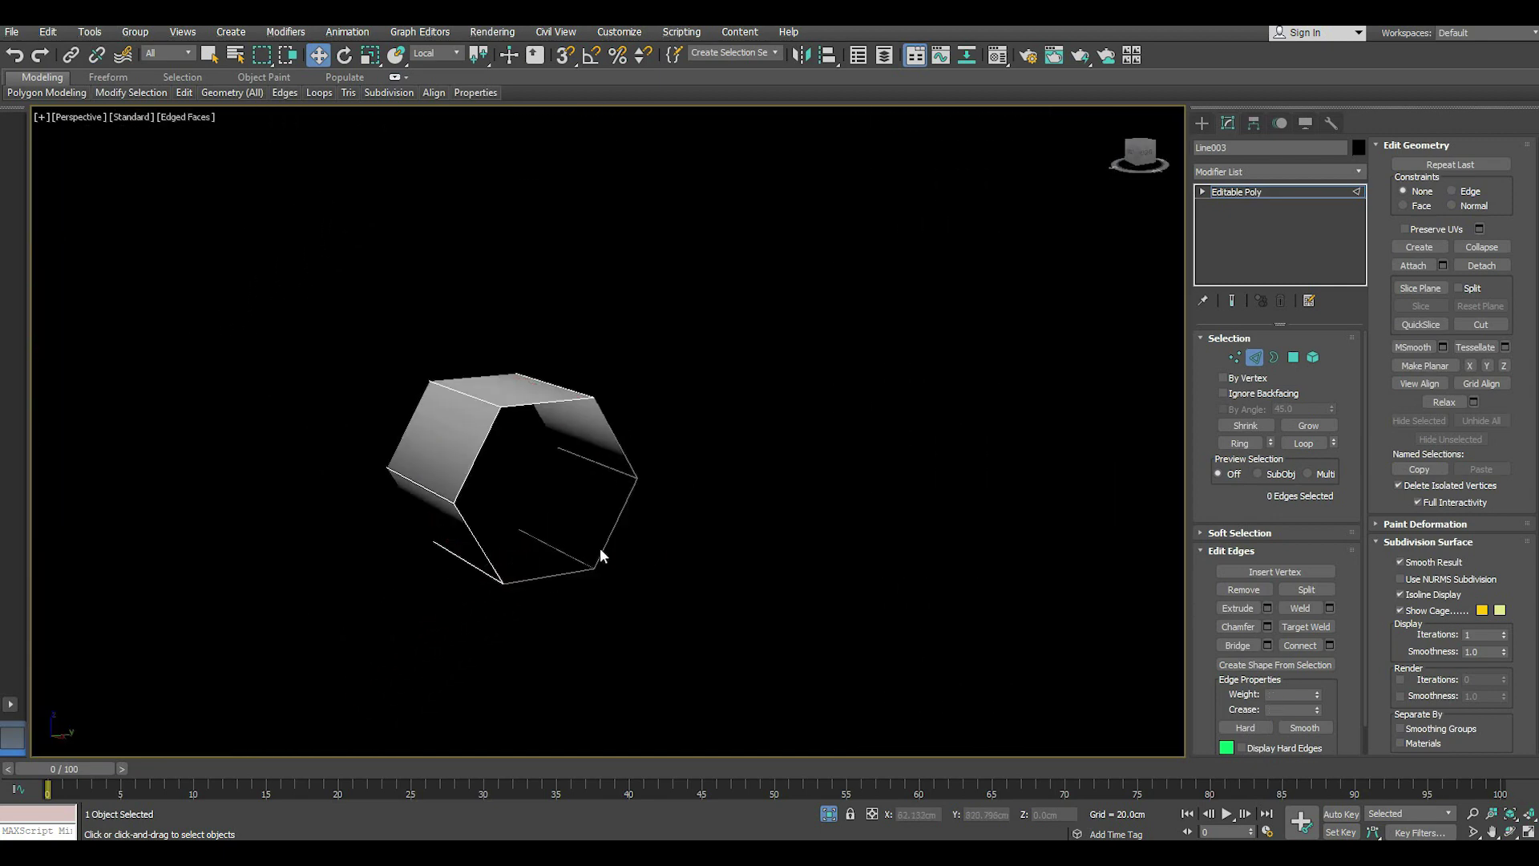
pyautogui.scroll(-5, 609, 545)
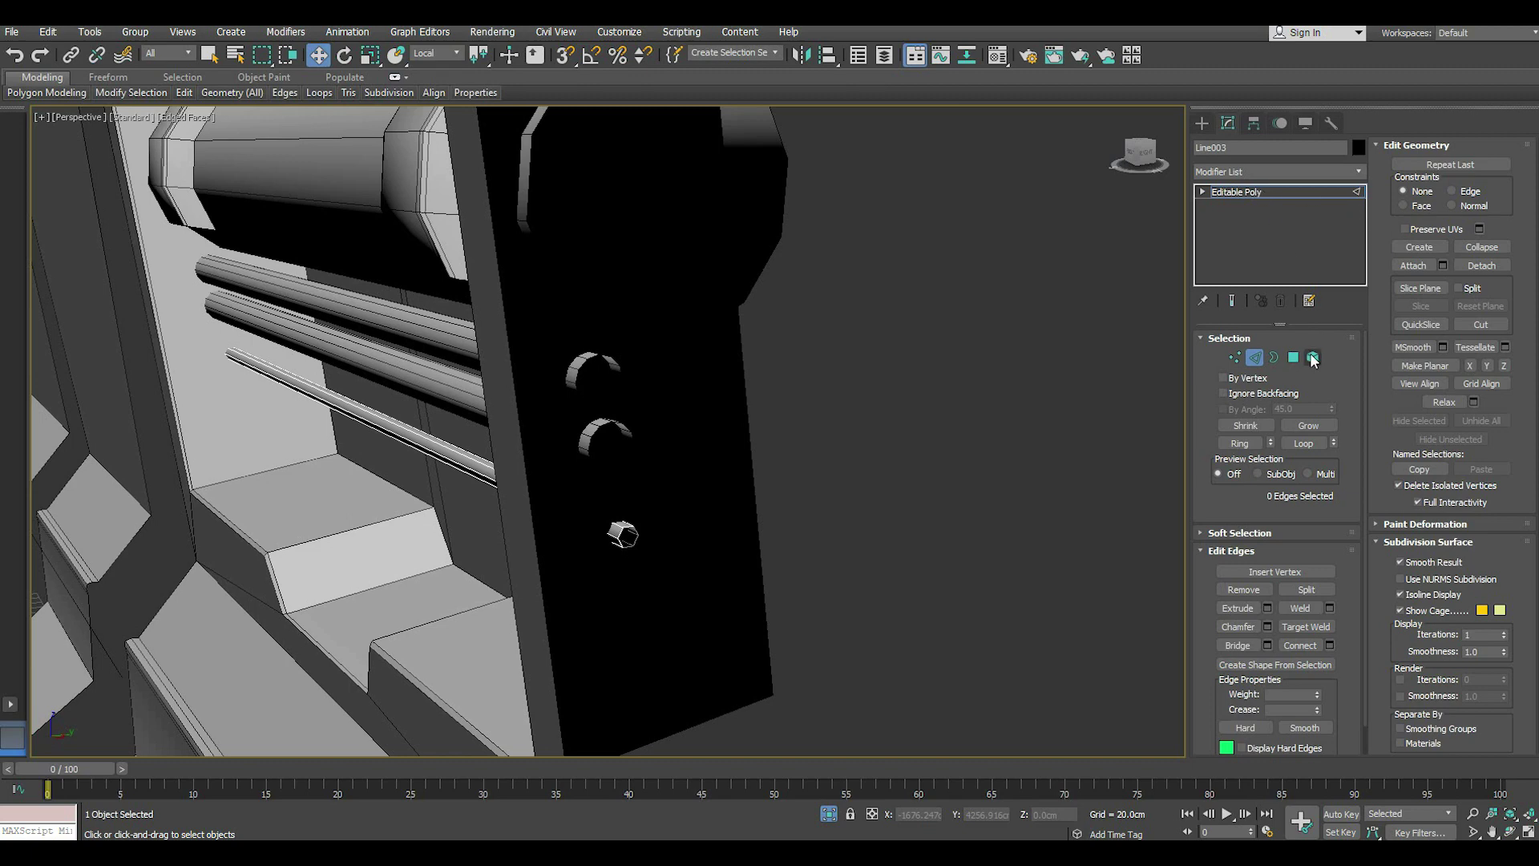
# - Clear all smoothing groups from the small tube element
pyautogui.click(1312, 359)
pyautogui.click(623, 535)
pyautogui.click(1473, 609)
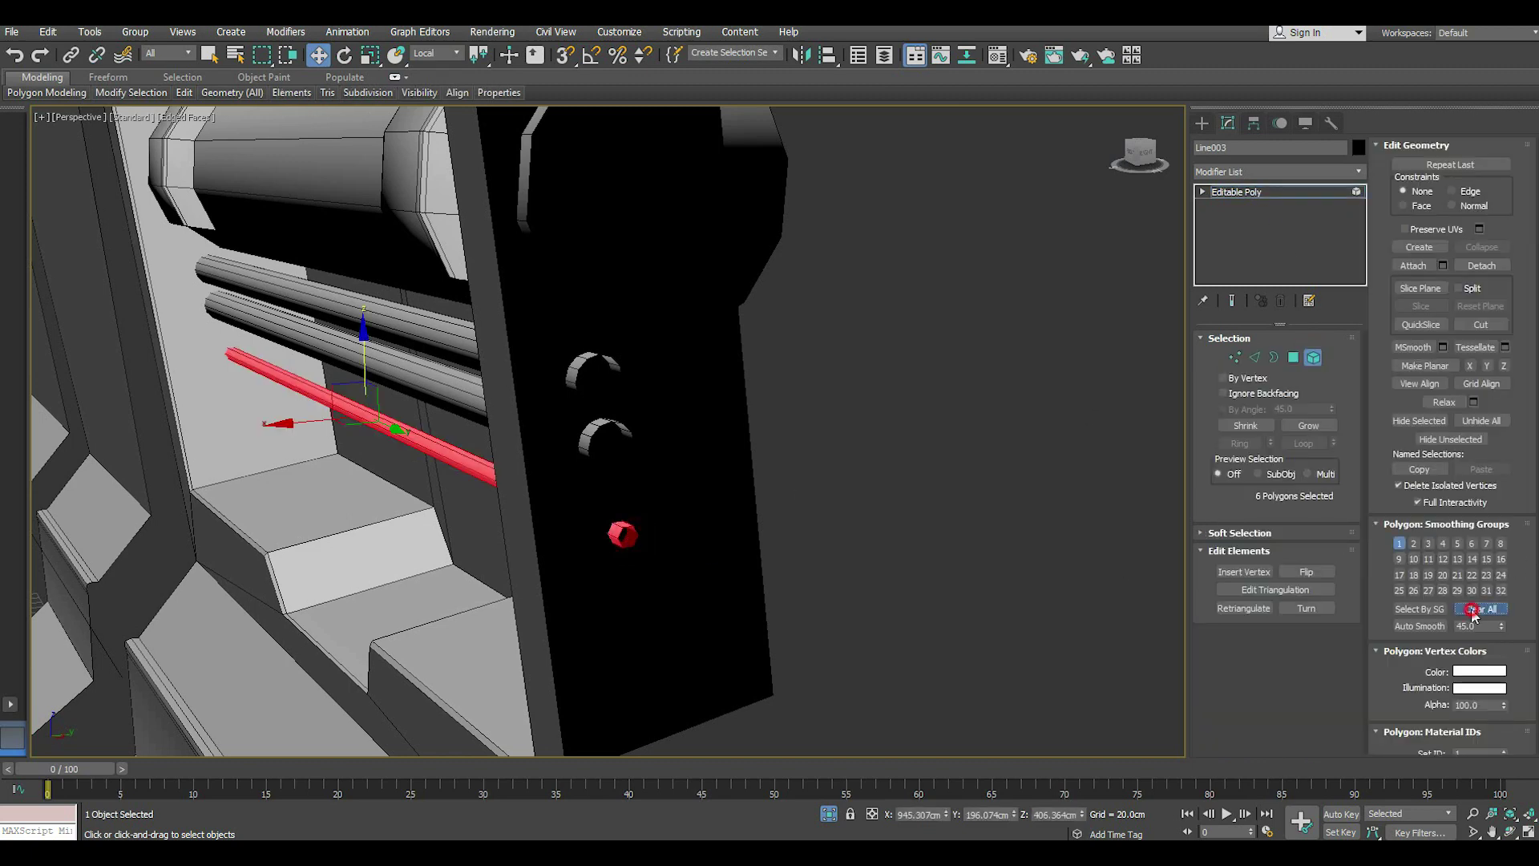
pyautogui.click(1246, 192)
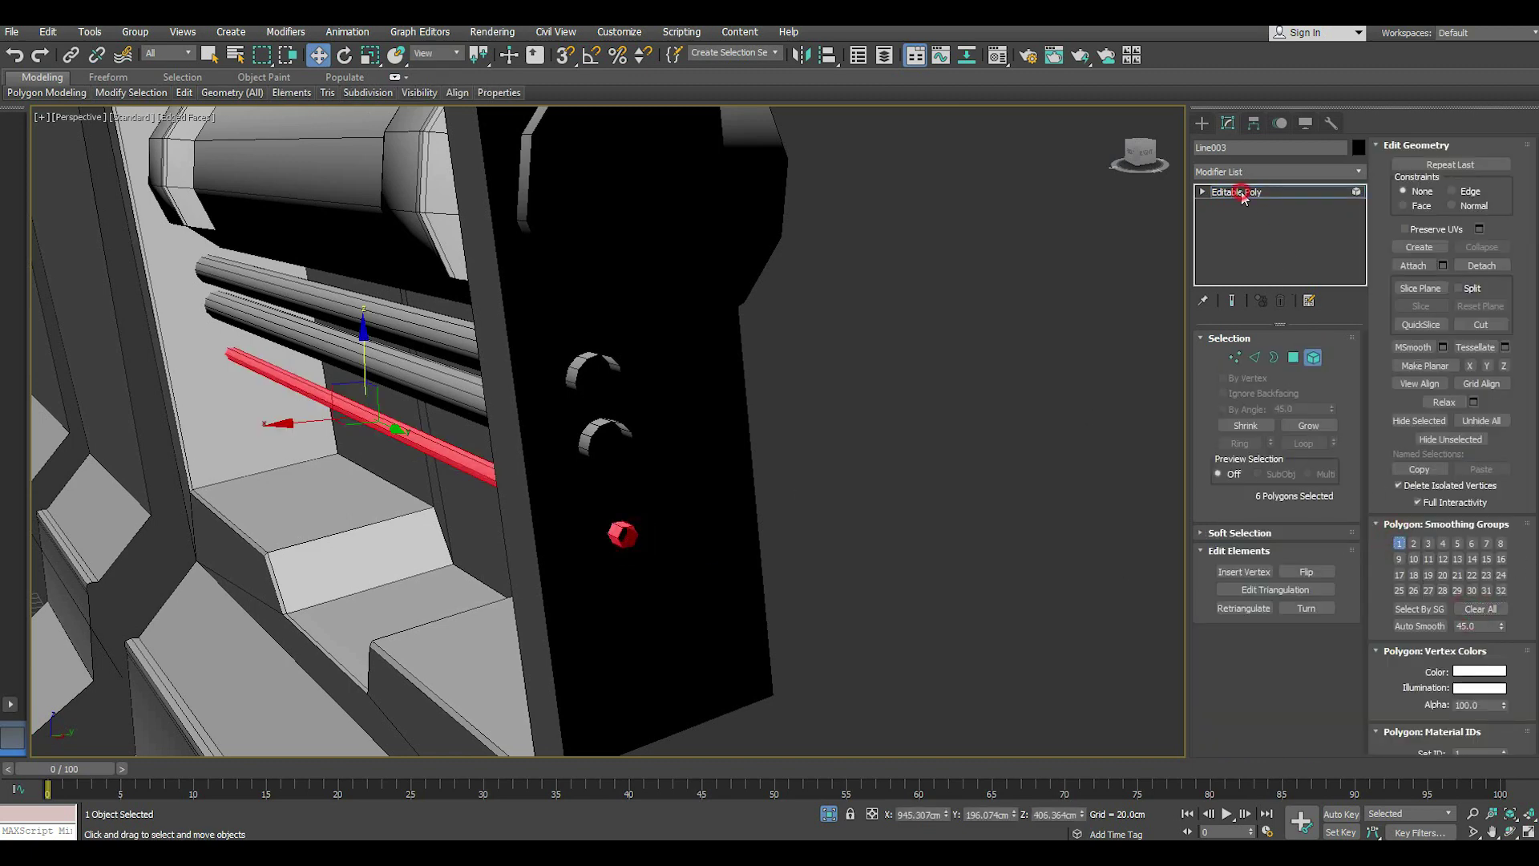
# - Raise the tube slightly upward
pyautogui.moveTo(711, 426); pyautogui.dragTo(999, 409, button='middle')
pyautogui.scroll(3, 617, 396)
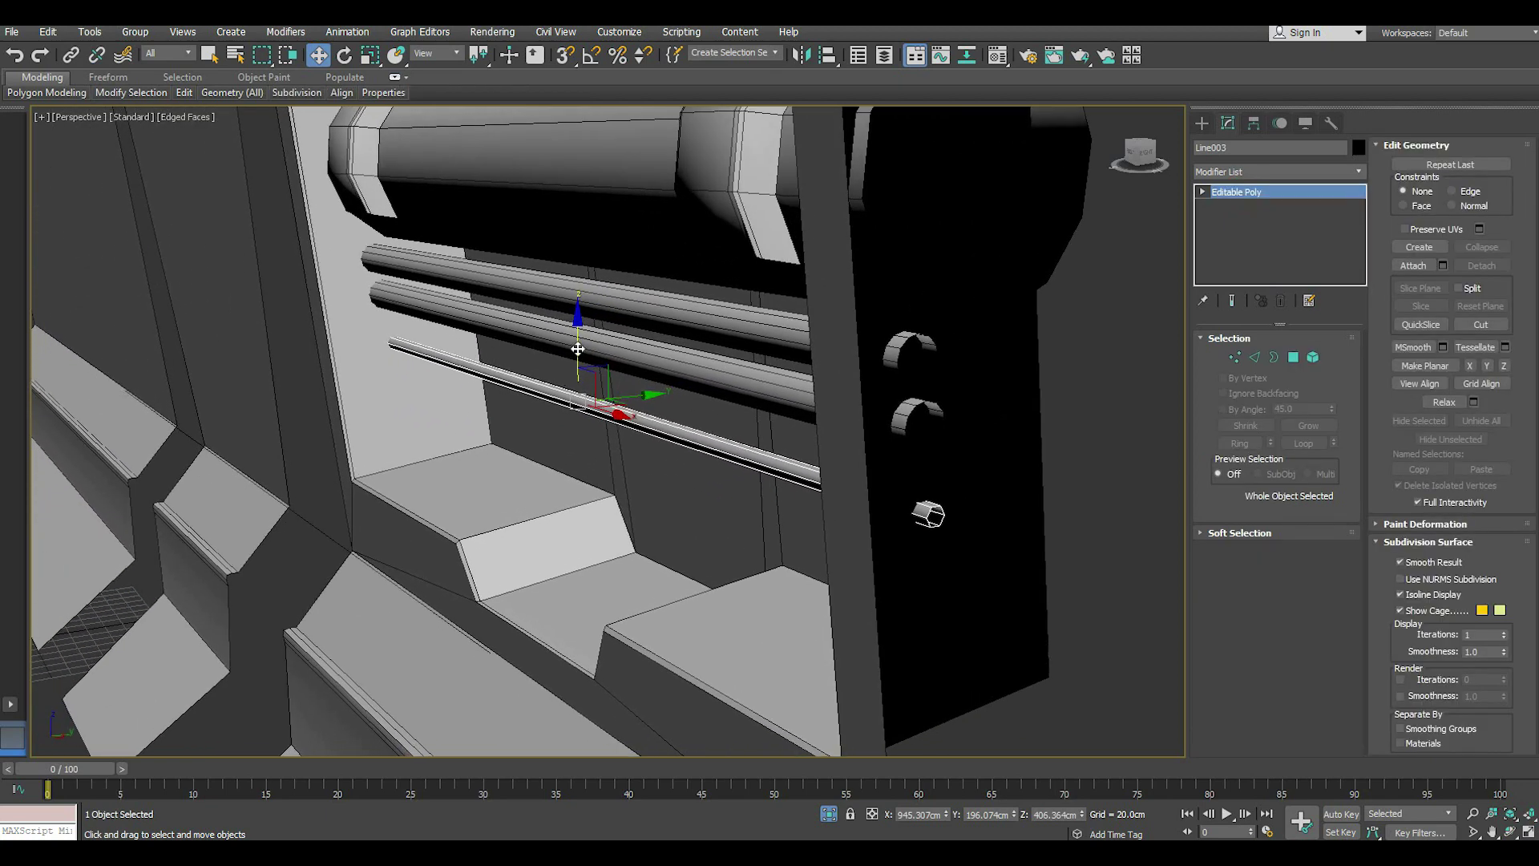
pyautogui.moveTo(578, 357); pyautogui.dragTo(650, 346)
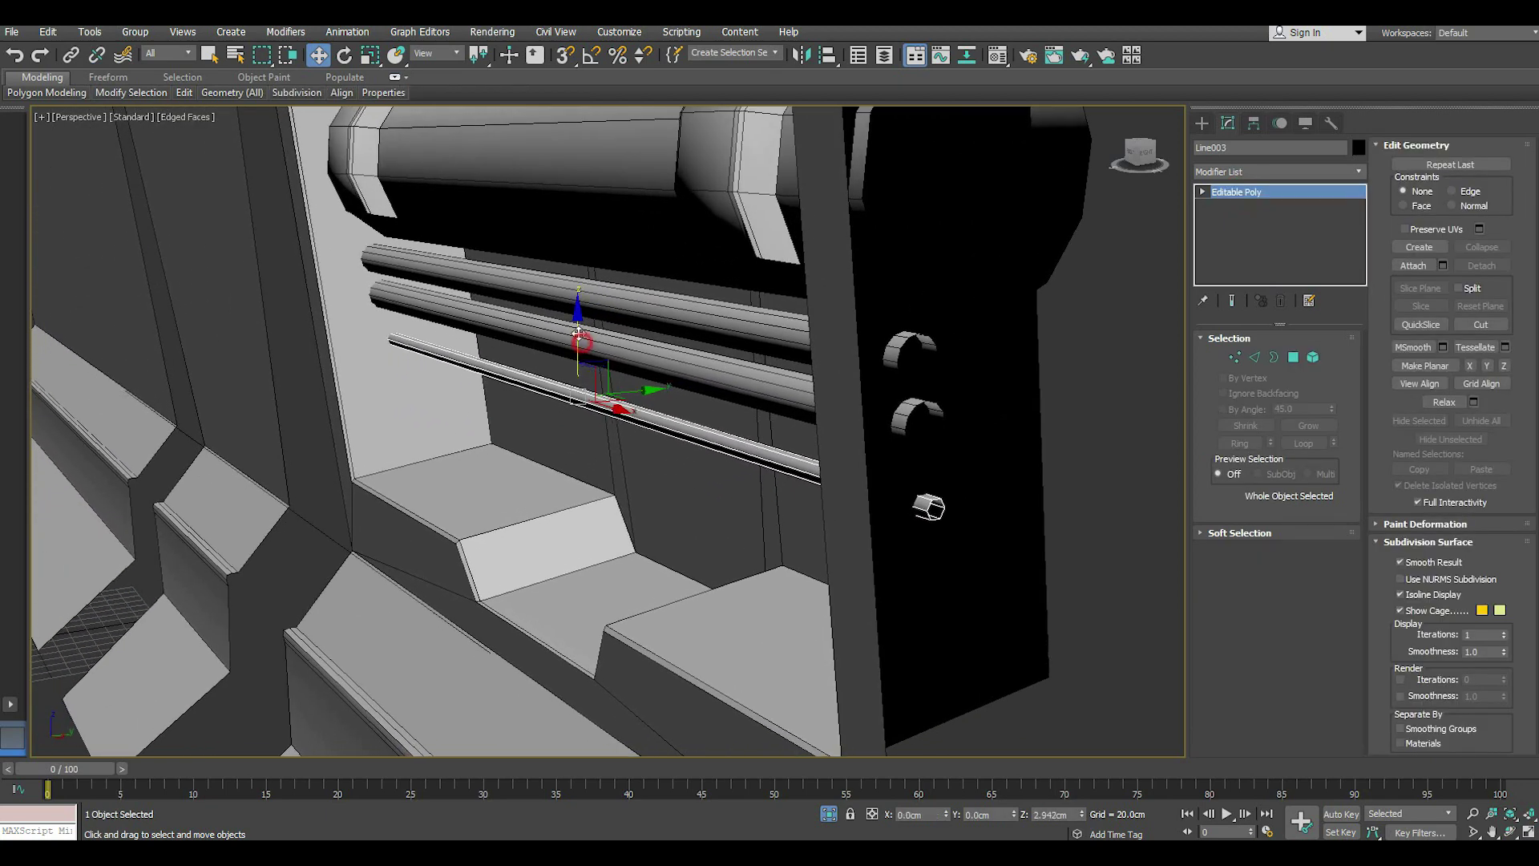
pyautogui.click(452, 589)
# - Clone the line below the pipes and move the copy upward
pyautogui.scroll(-5, 437, 561)
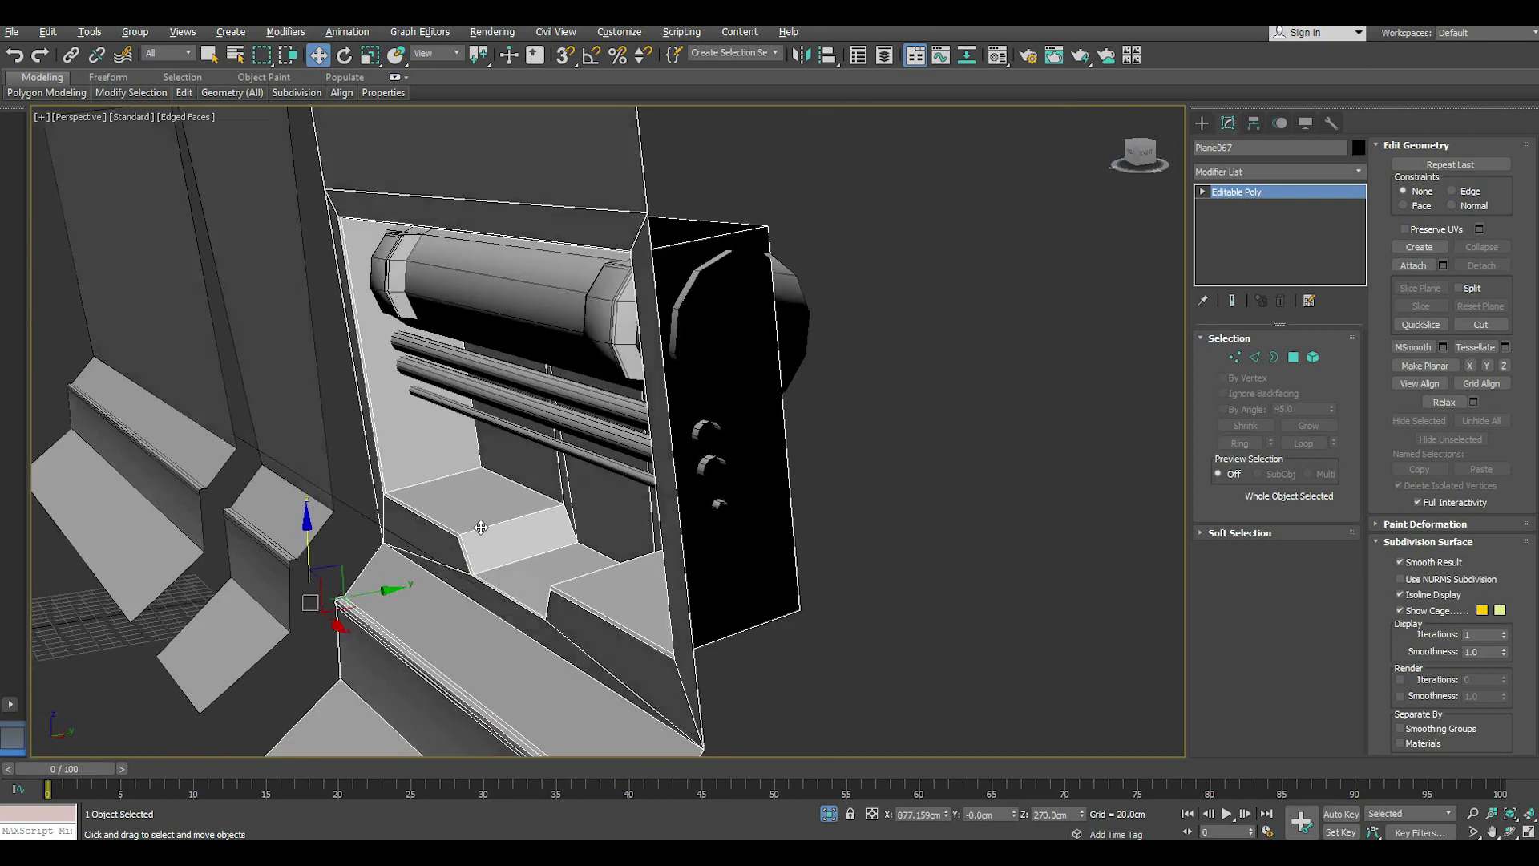
pyautogui.click(389, 522)
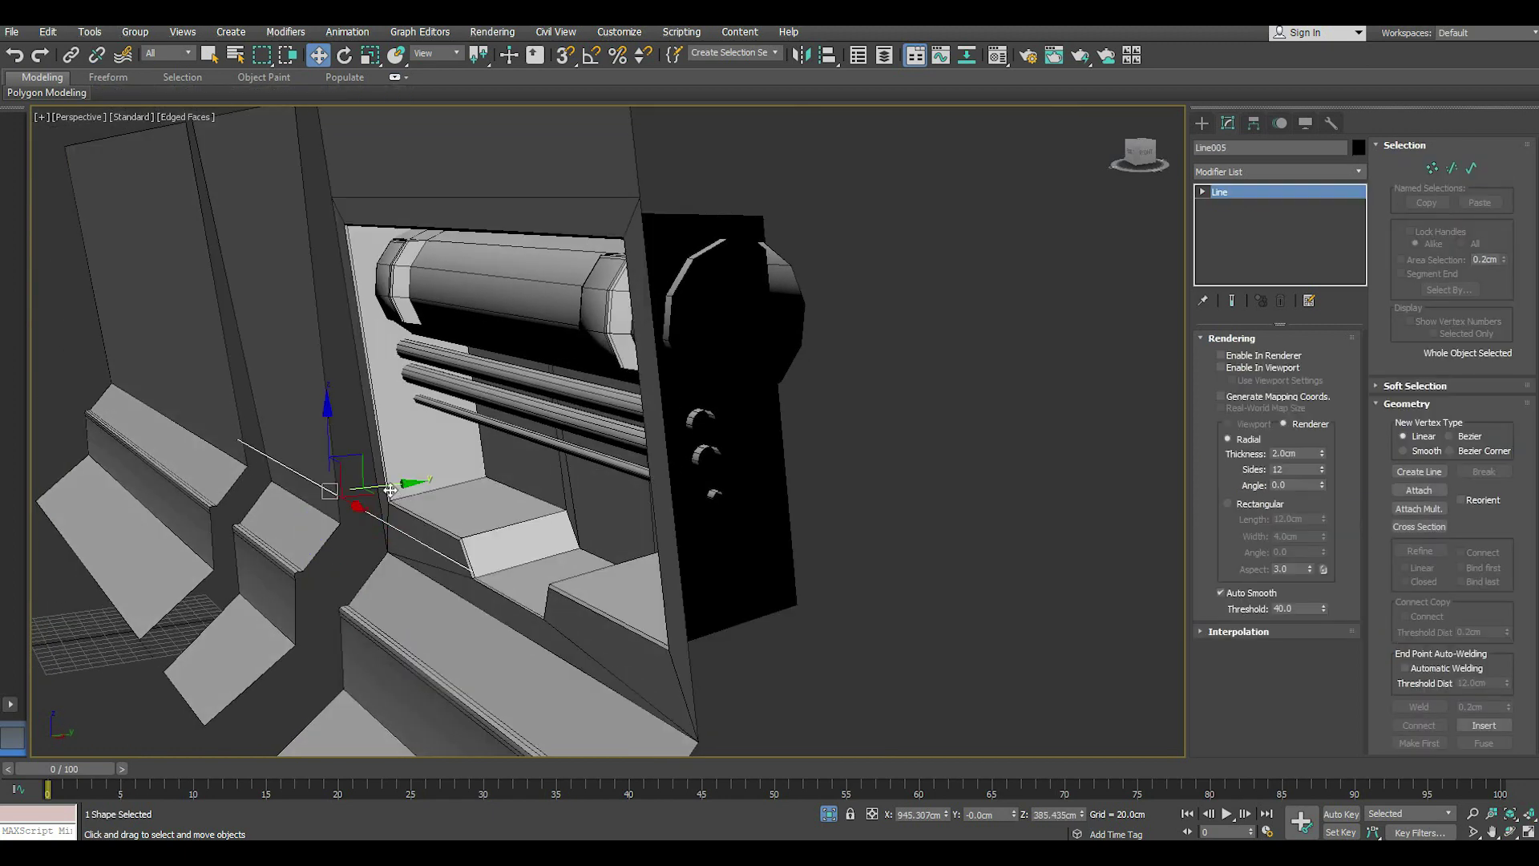
pyautogui.moveTo(393, 493); pyautogui.dragTo(598, 451)
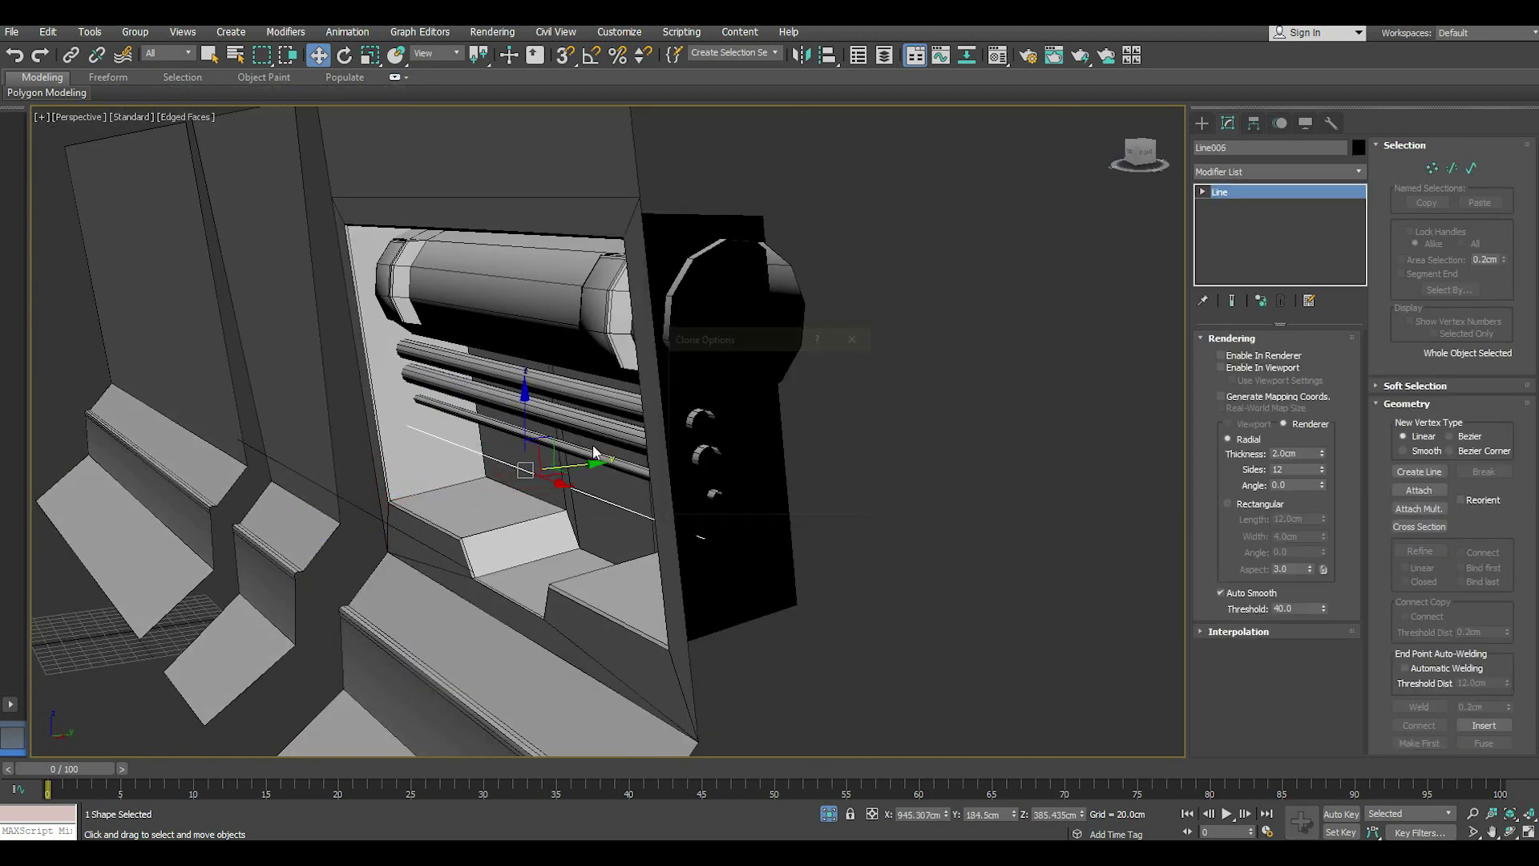
# - Render the copy as a rectangular bar with mapping coordinates, then save the scene
pyautogui.click(1263, 355)
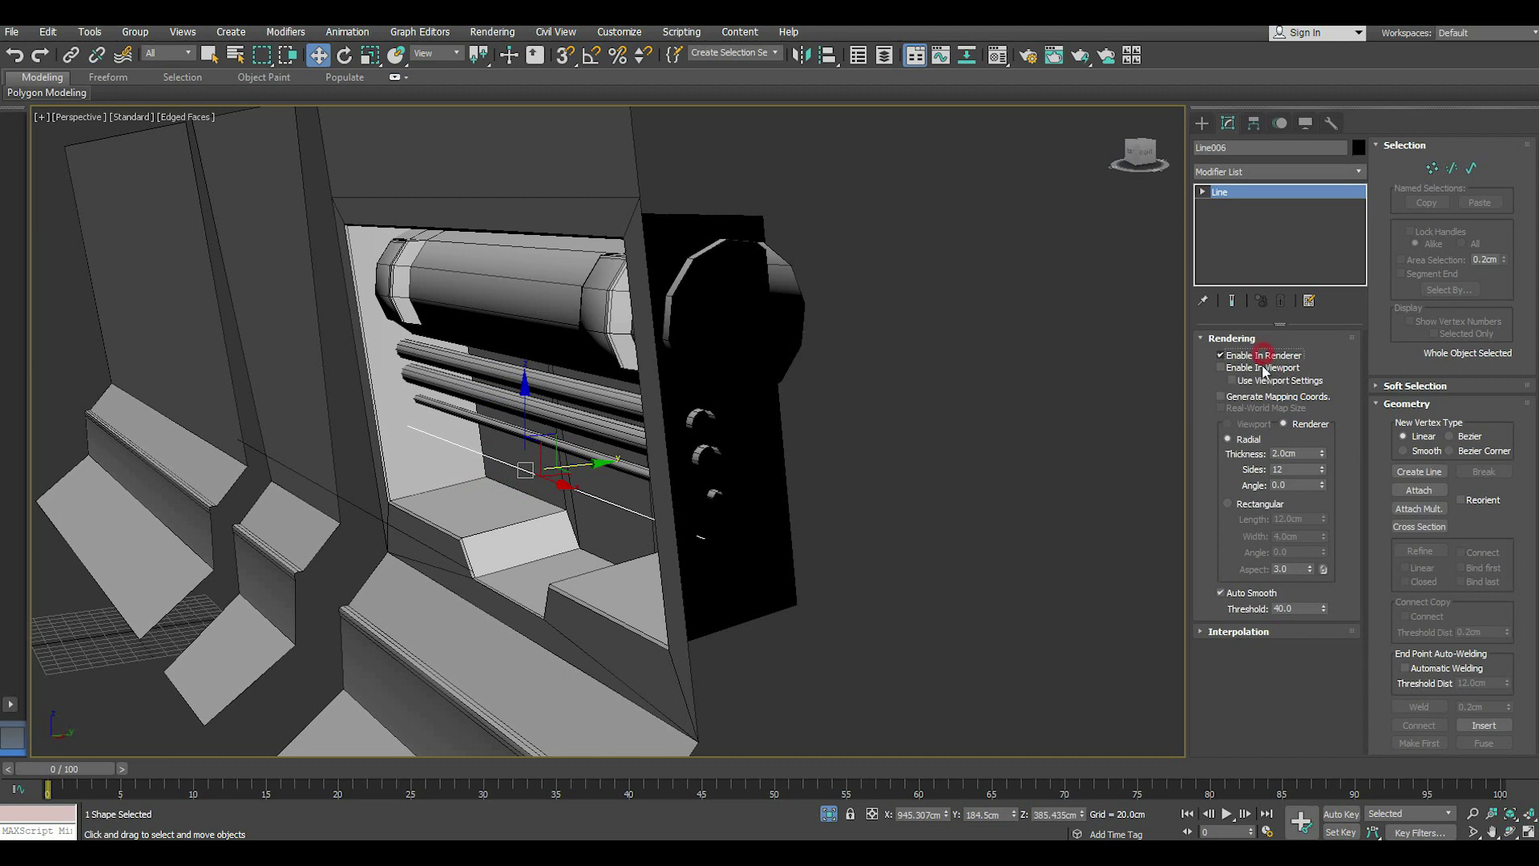
pyautogui.click(1254, 505)
pyautogui.click(1236, 399)
pyautogui.moveTo(1323, 519); pyautogui.dragTo(1300, 456)
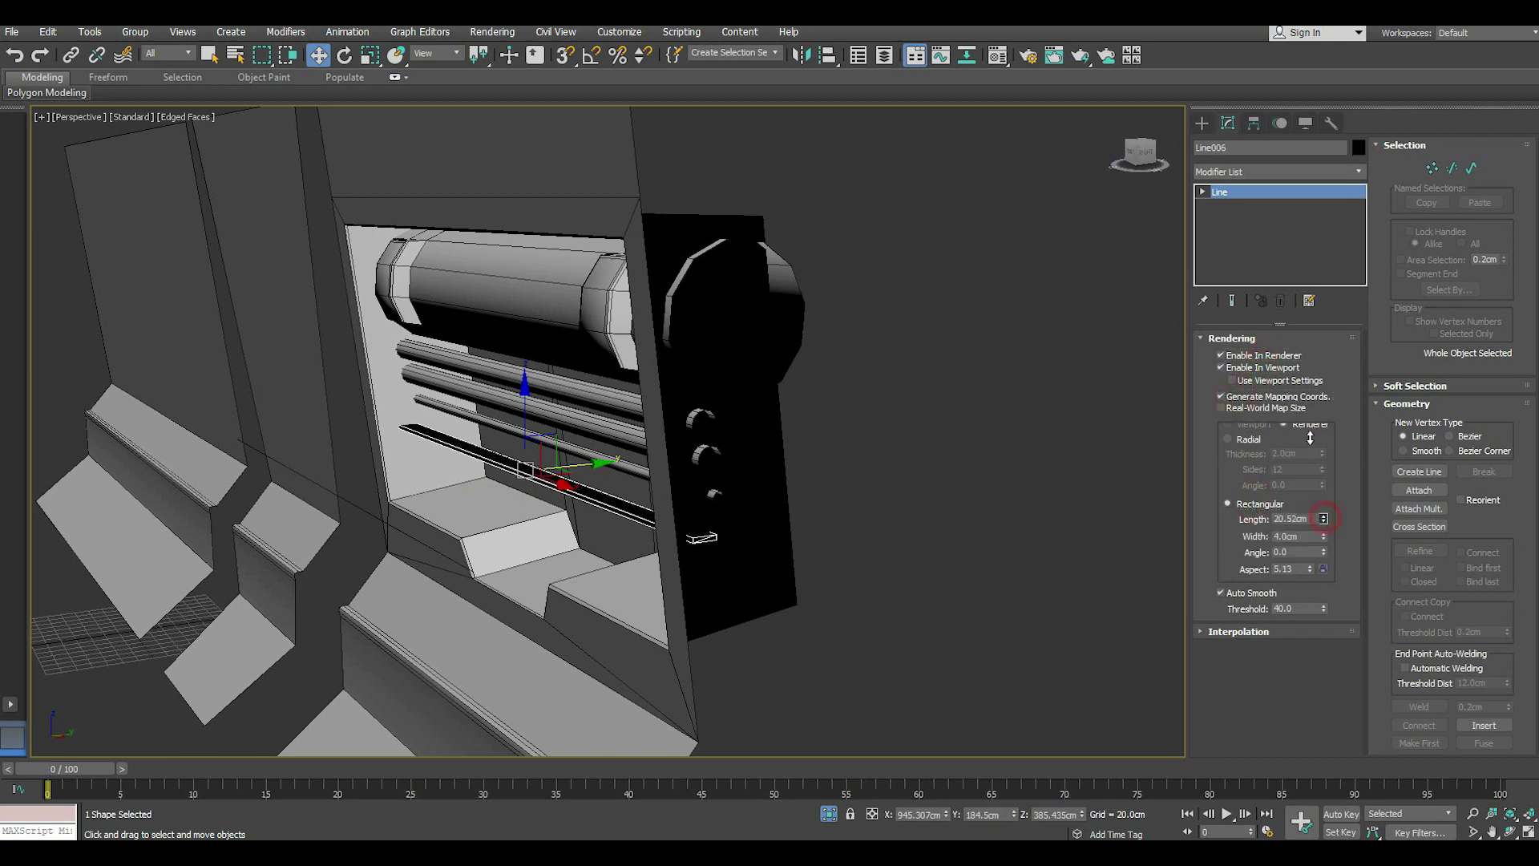
pyautogui.moveTo(1326, 535); pyautogui.dragTo(1224, 229)
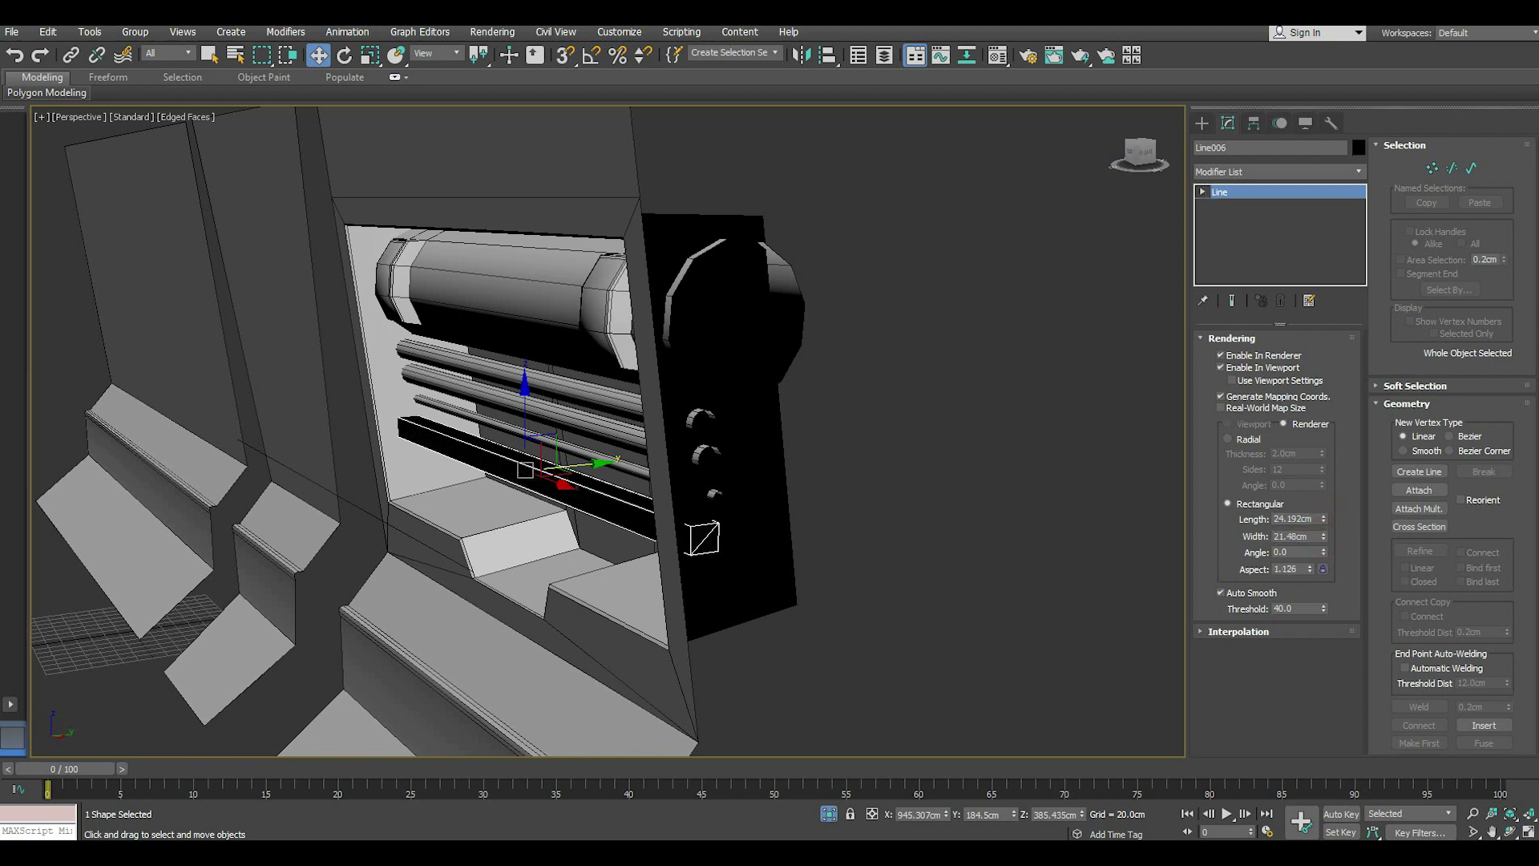
pyautogui.click(12, 32)
pyautogui.click(32, 158)
# - Enlarge the bar's rectangular profile and assign it the grey material
pyautogui.press('z')
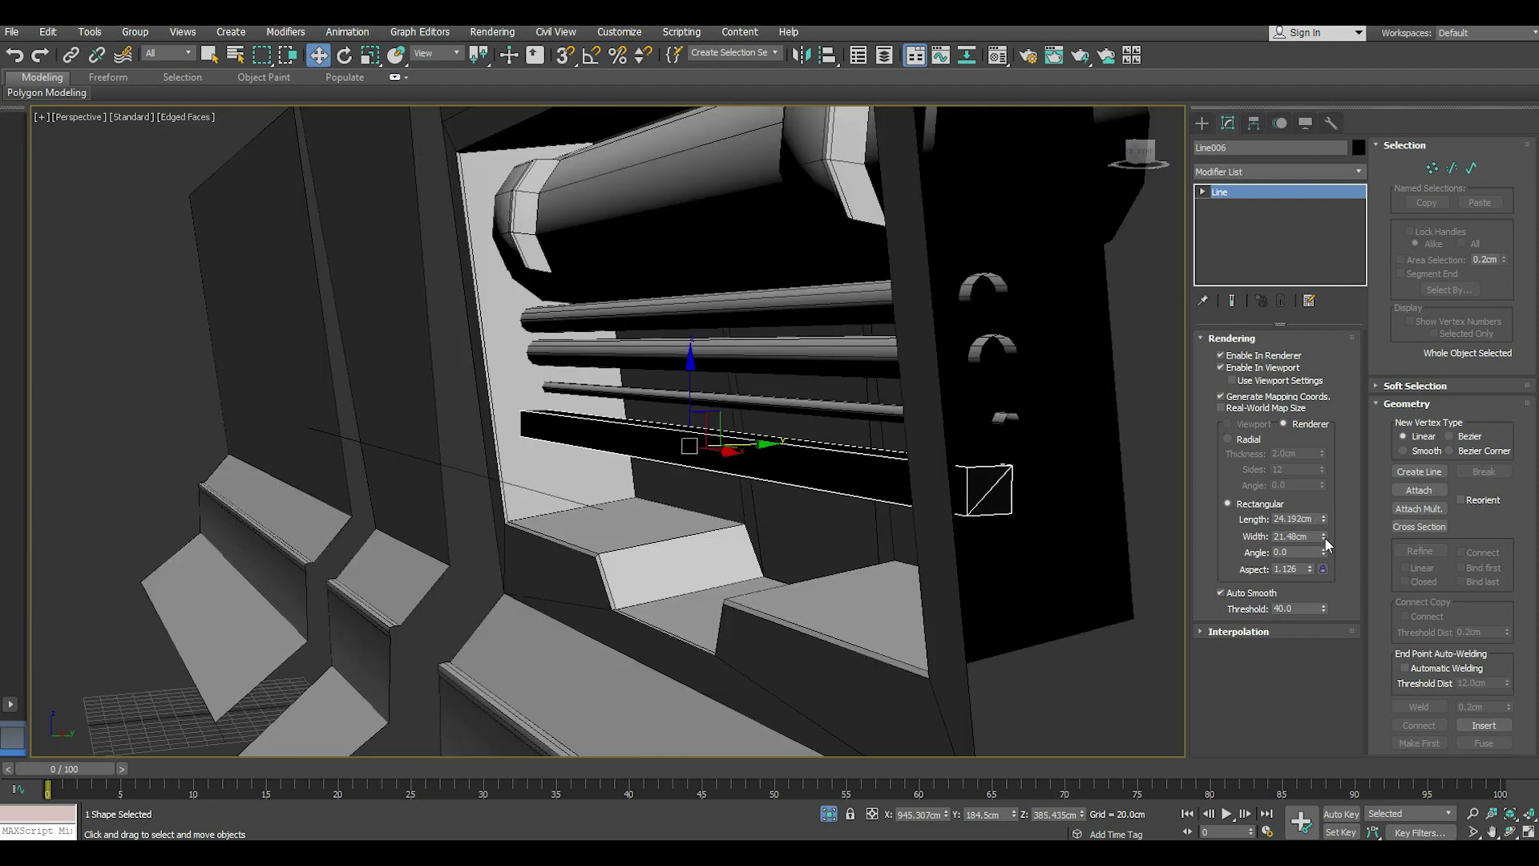
pyautogui.moveTo(1325, 539); pyautogui.dragTo(1319, 473)
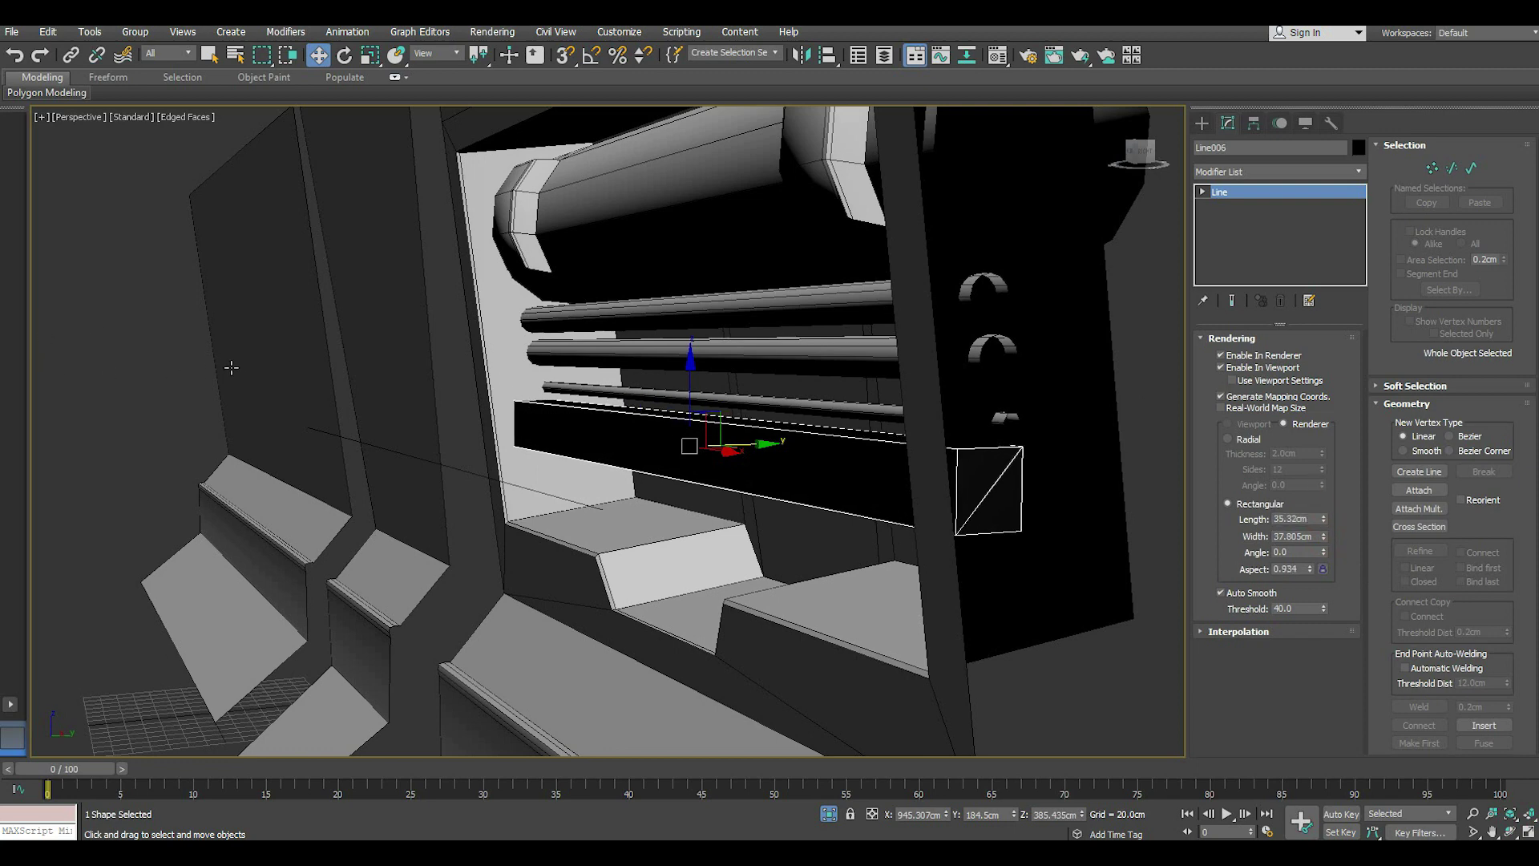
pyautogui.scroll(2, 304, 373)
pyautogui.press('m')
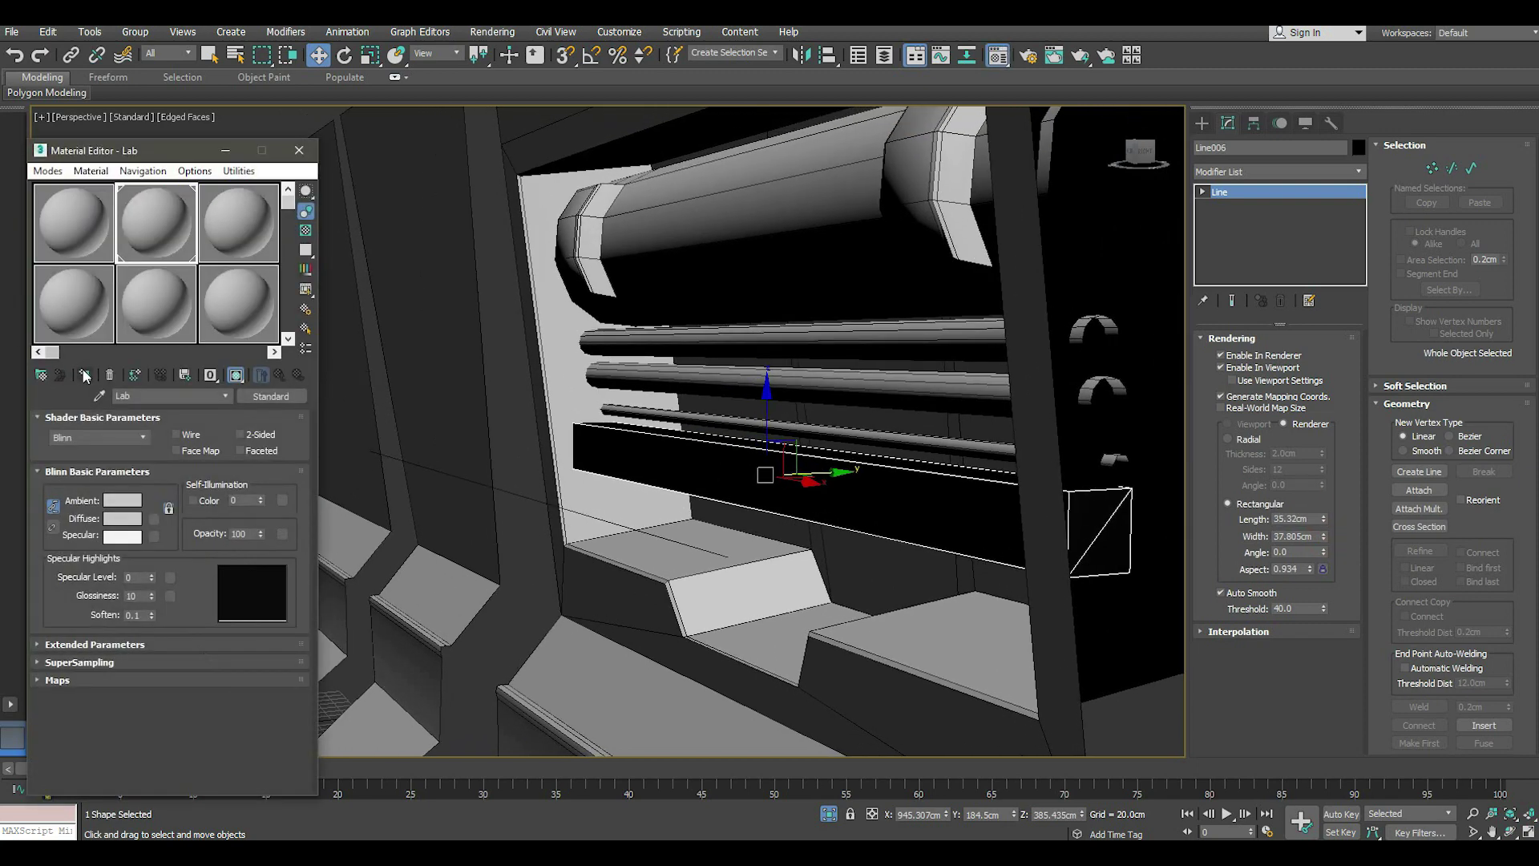
pyautogui.click(84, 376)
pyautogui.press('m')
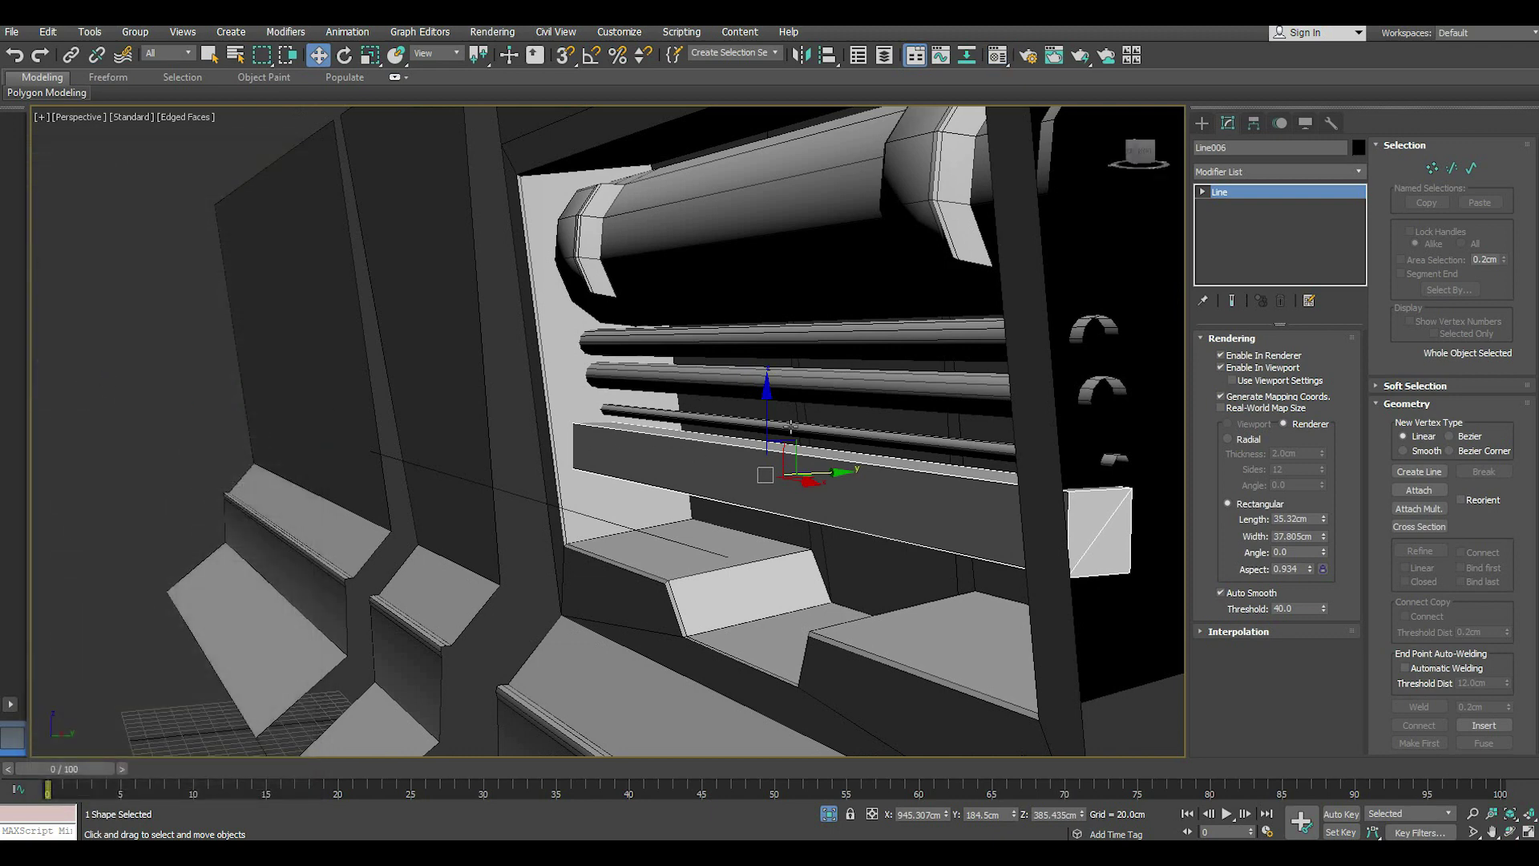
# - Position the bar below the rails at 51.568 × 58.975 cm
pyautogui.keyDown('alt'); pyautogui.moveTo(790, 427); pyautogui.dragTo(638, 458, button='middle'); pyautogui.keyUp('alt')
pyautogui.moveTo(677, 504); pyautogui.dragTo(694, 513)
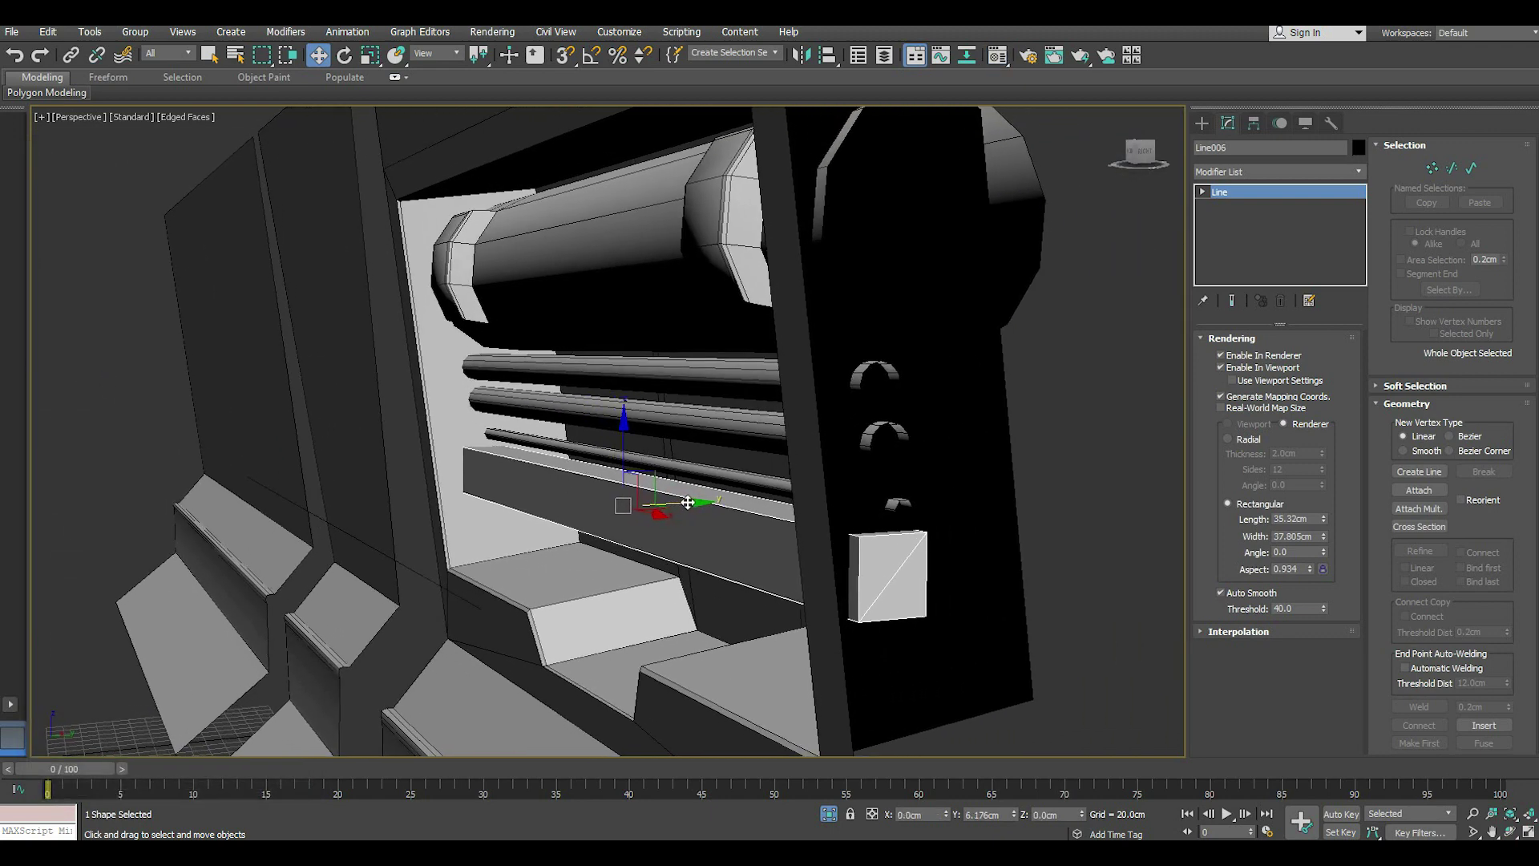
pyautogui.moveTo(632, 433); pyautogui.dragTo(639, 473)
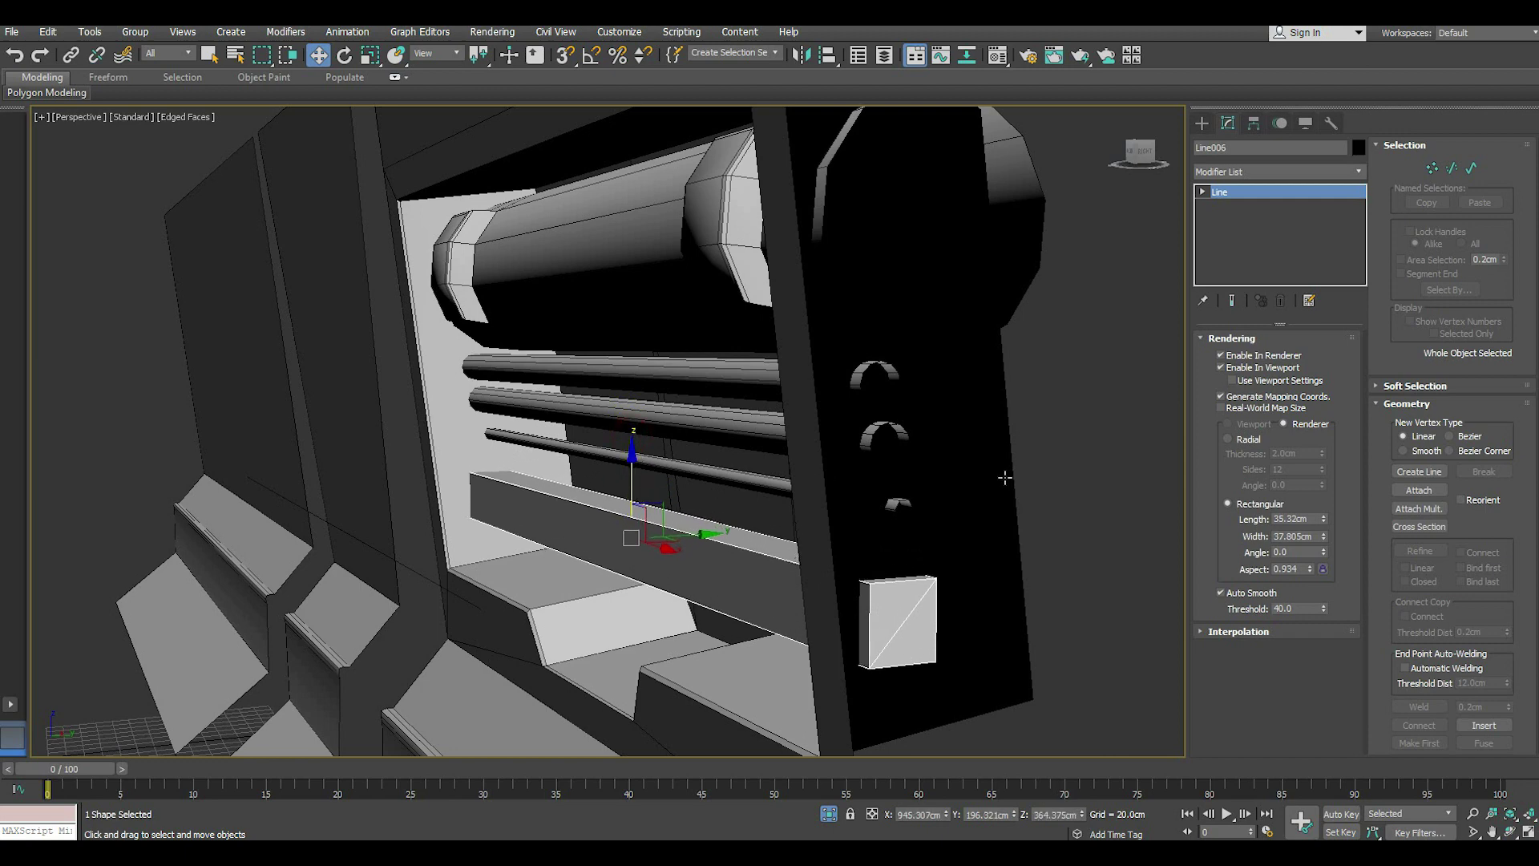
pyautogui.moveTo(1324, 536); pyautogui.dragTo(1309, 479)
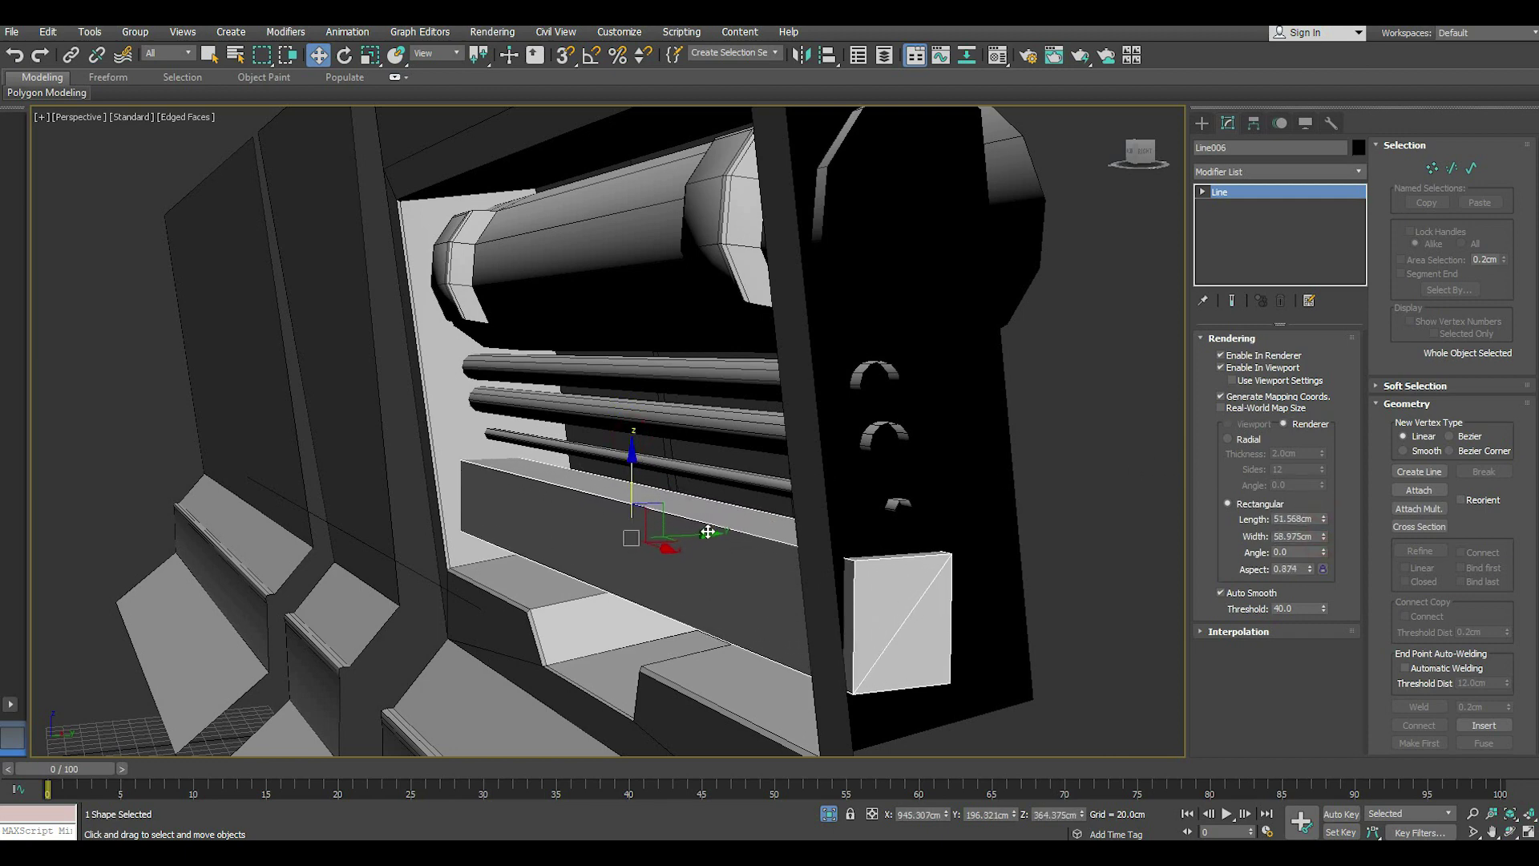
pyautogui.moveTo(708, 532); pyautogui.dragTo(735, 521)
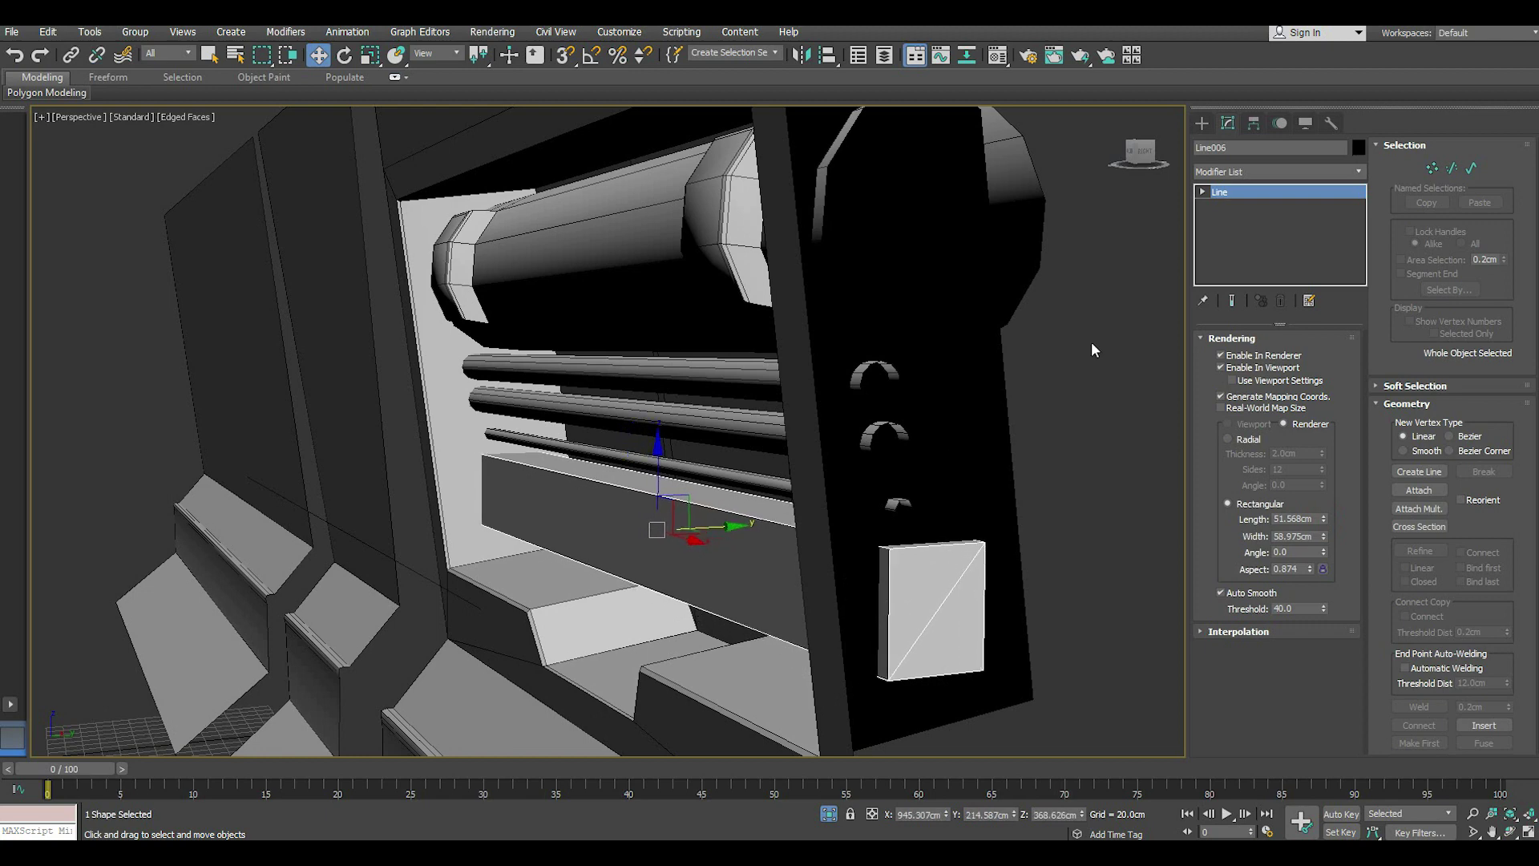
# - Convert the bar to an editable poly and delete both end faces
pyautogui.rightClick(1257, 238)
pyautogui.click(1283, 380)
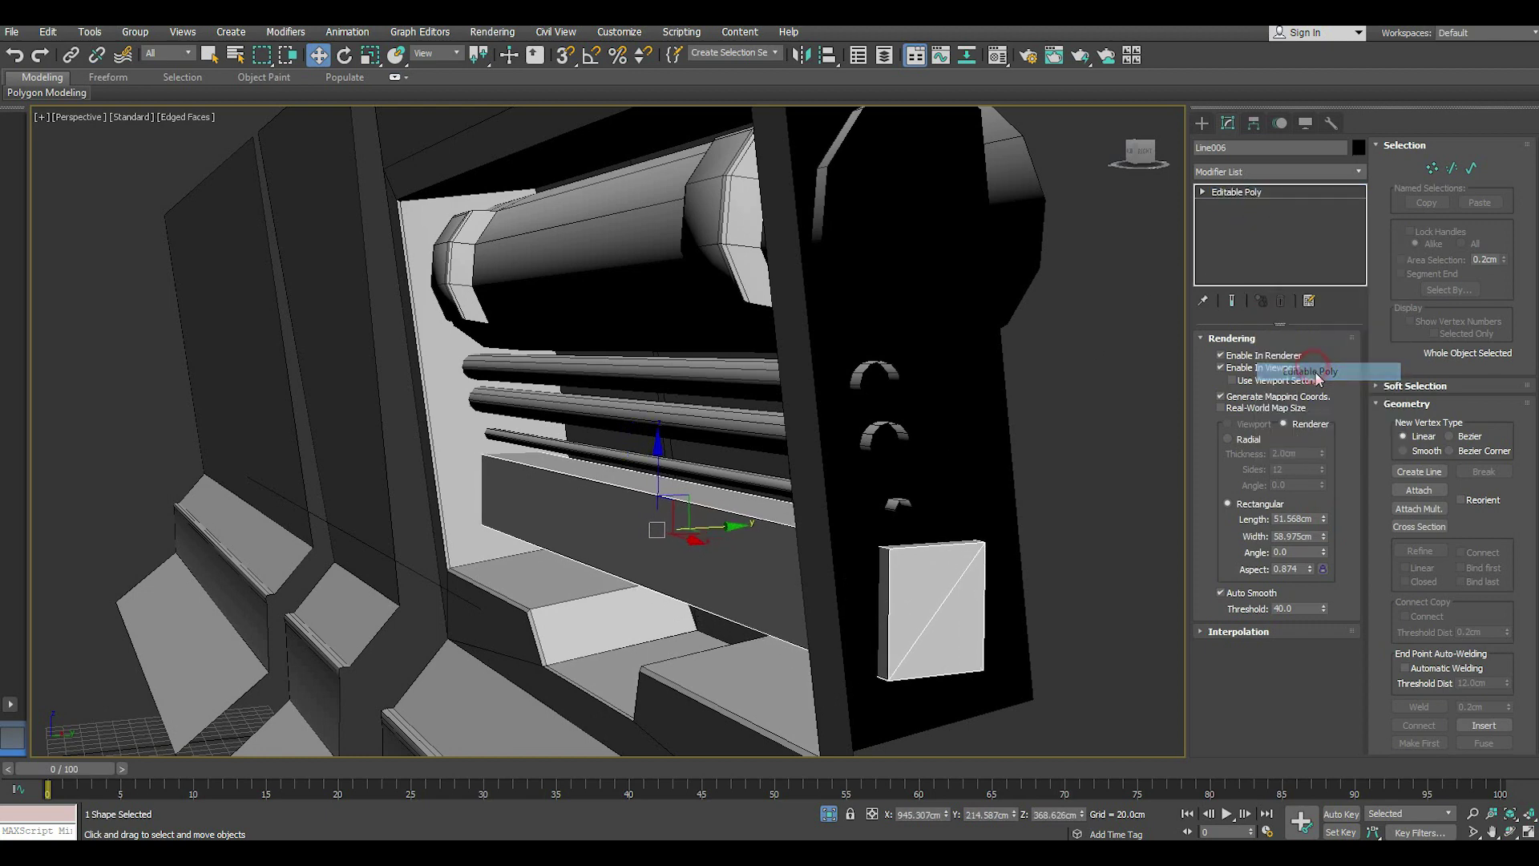
pyautogui.click(1293, 358)
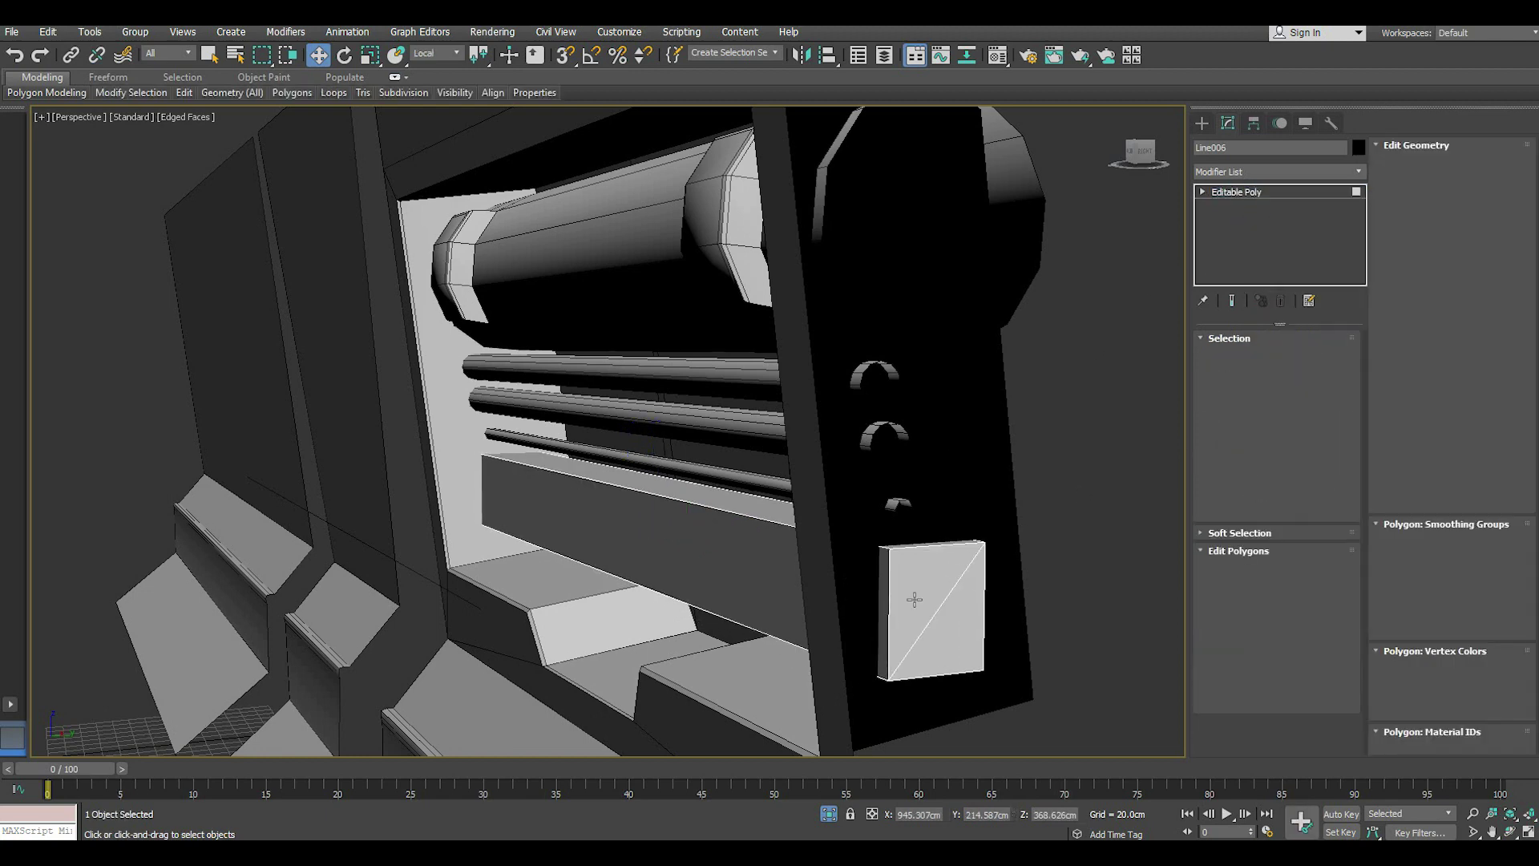
pyautogui.click(958, 625)
pyautogui.press('Delete')
pyautogui.moveTo(658, 553)
pyautogui.keyDown('alt'); pyautogui.mouseDown(button='middle')
pyautogui.moveTo(800, 508)
pyautogui.moveTo(821, 521)
pyautogui.moveTo(610, 577)
pyautogui.moveTo(748, 595)
pyautogui.moveTo(629, 516)
pyautogui.moveTo(647, 467)
pyautogui.mouseUp(button='middle'); pyautogui.keyUp('alt')
pyautogui.click(561, 618)
pyautogui.press('Delete')
pyautogui.scroll(3, 748, 595)
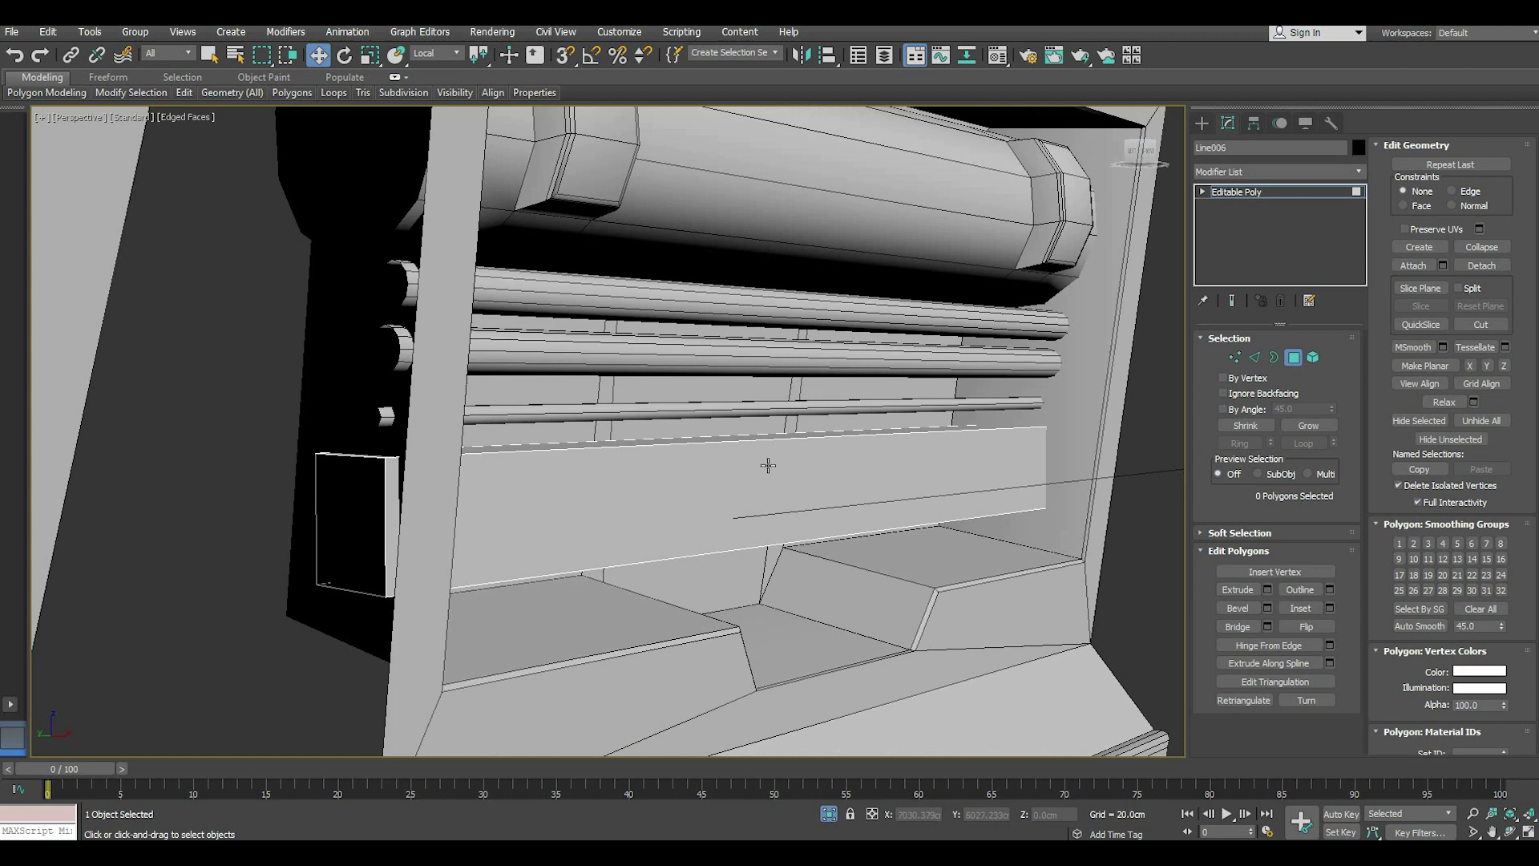
# - Chamfer the bar's four long edges by 5.486 cm
pyautogui.click(1254, 358)
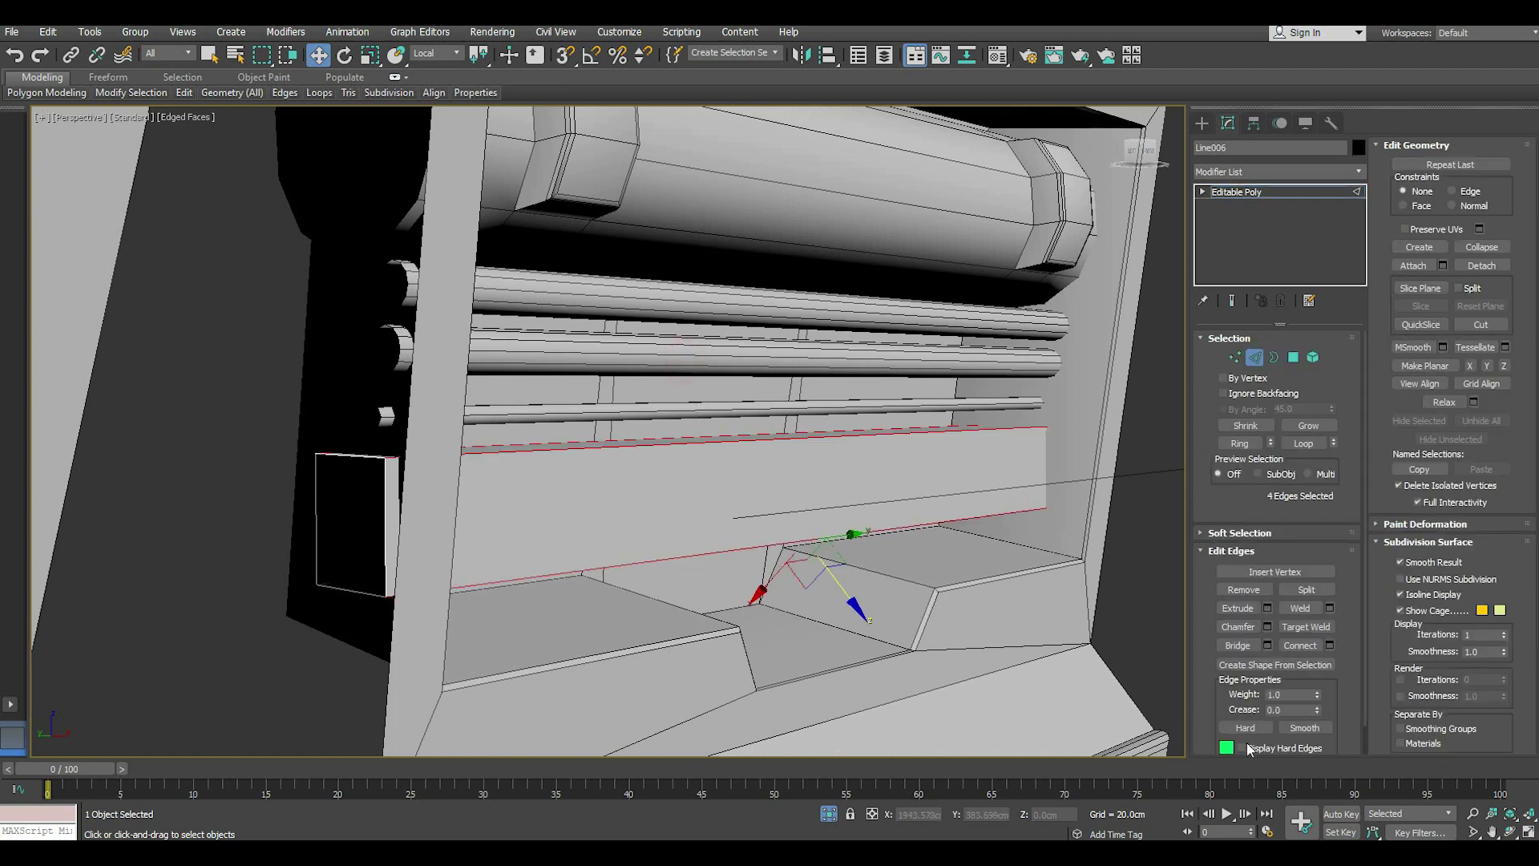
pyautogui.click(1267, 626)
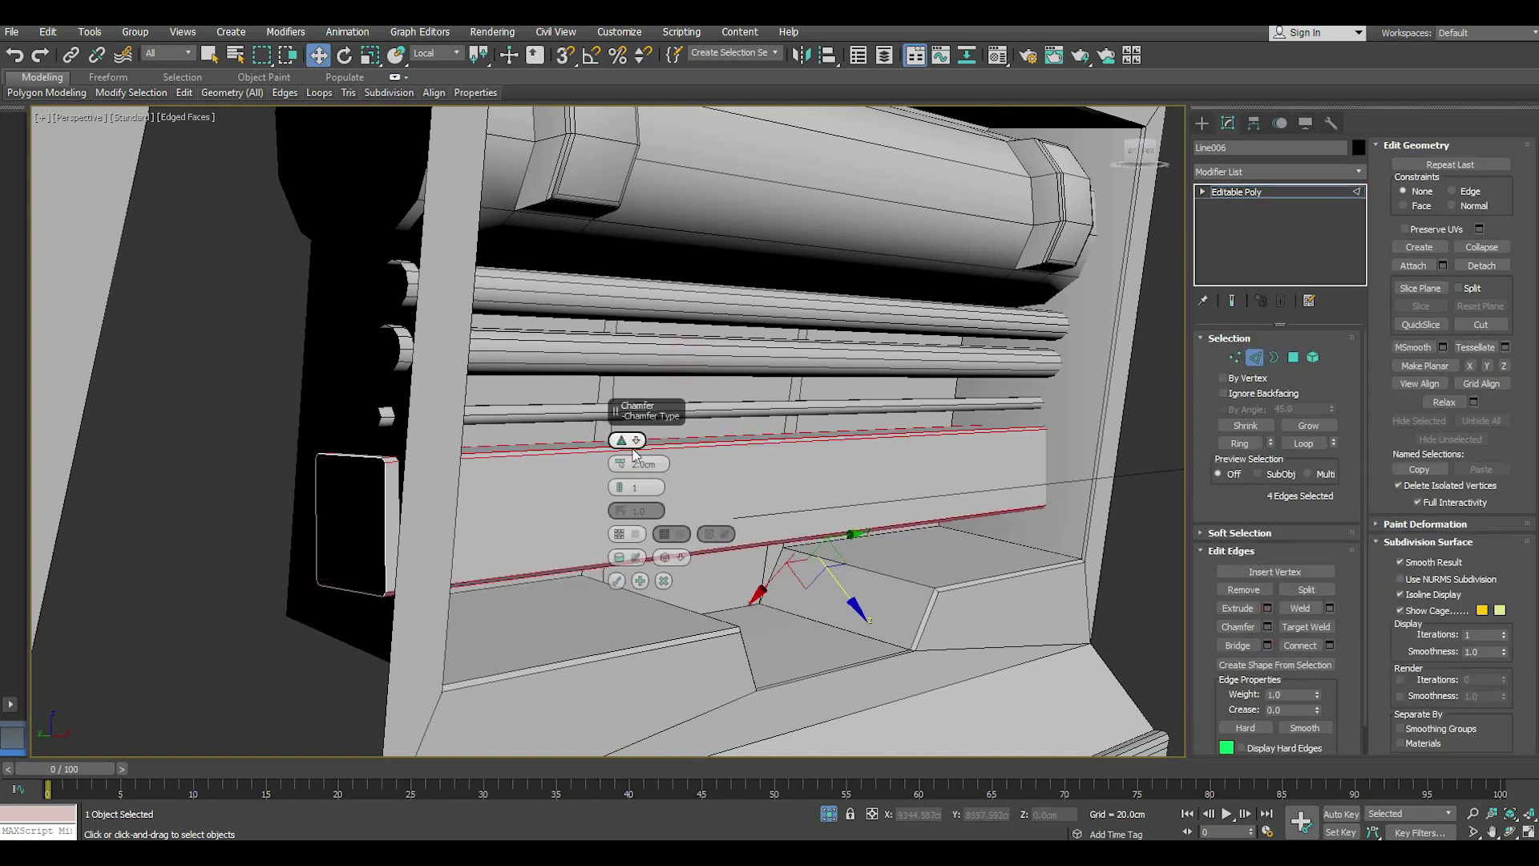
pyautogui.moveTo(621, 464); pyautogui.dragTo(618, 451)
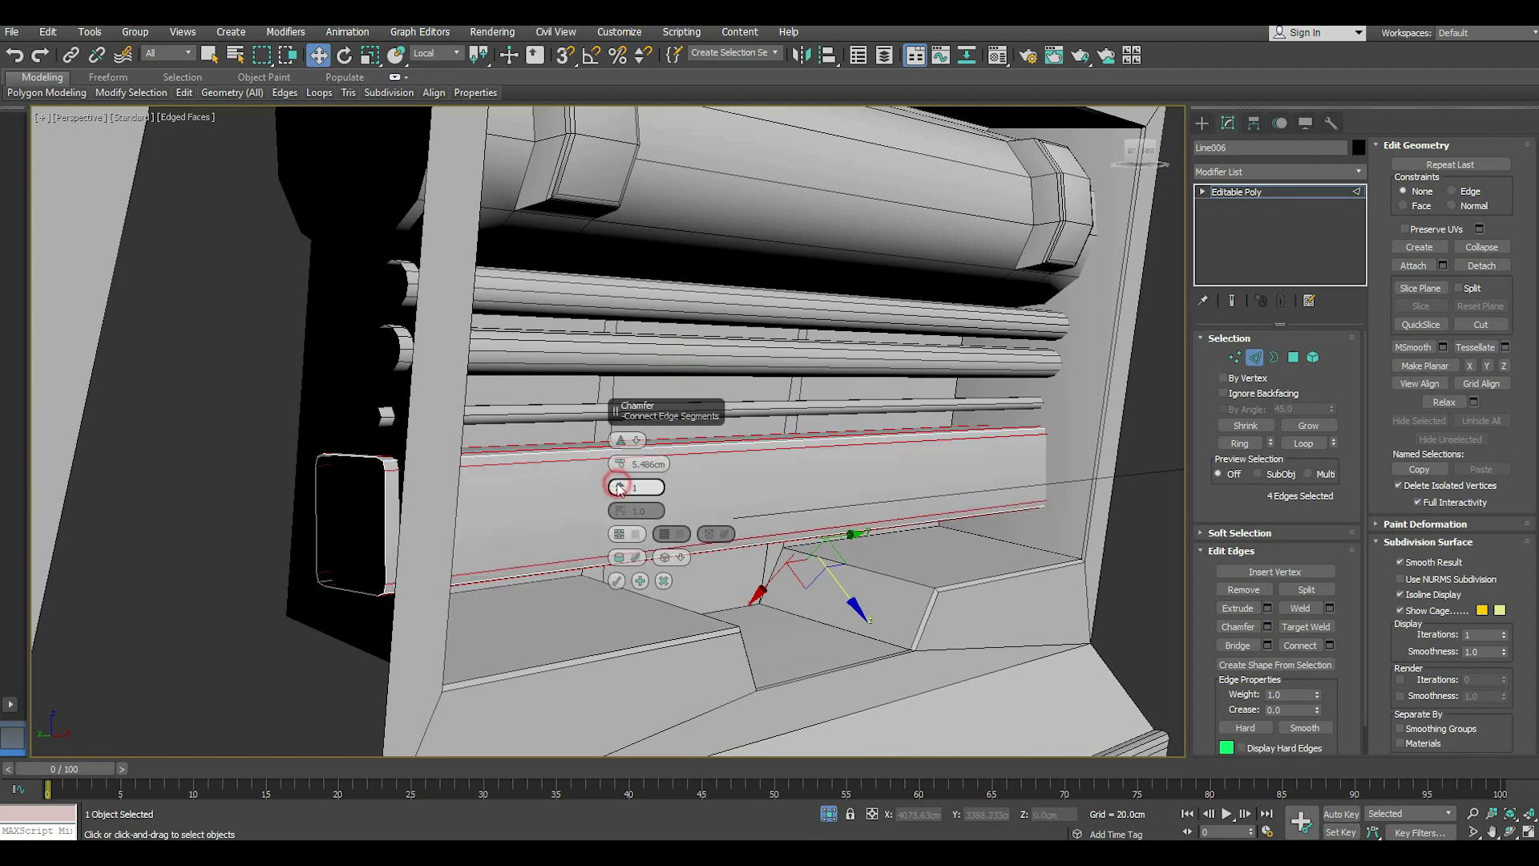
pyautogui.click(615, 581)
pyautogui.click(1280, 192)
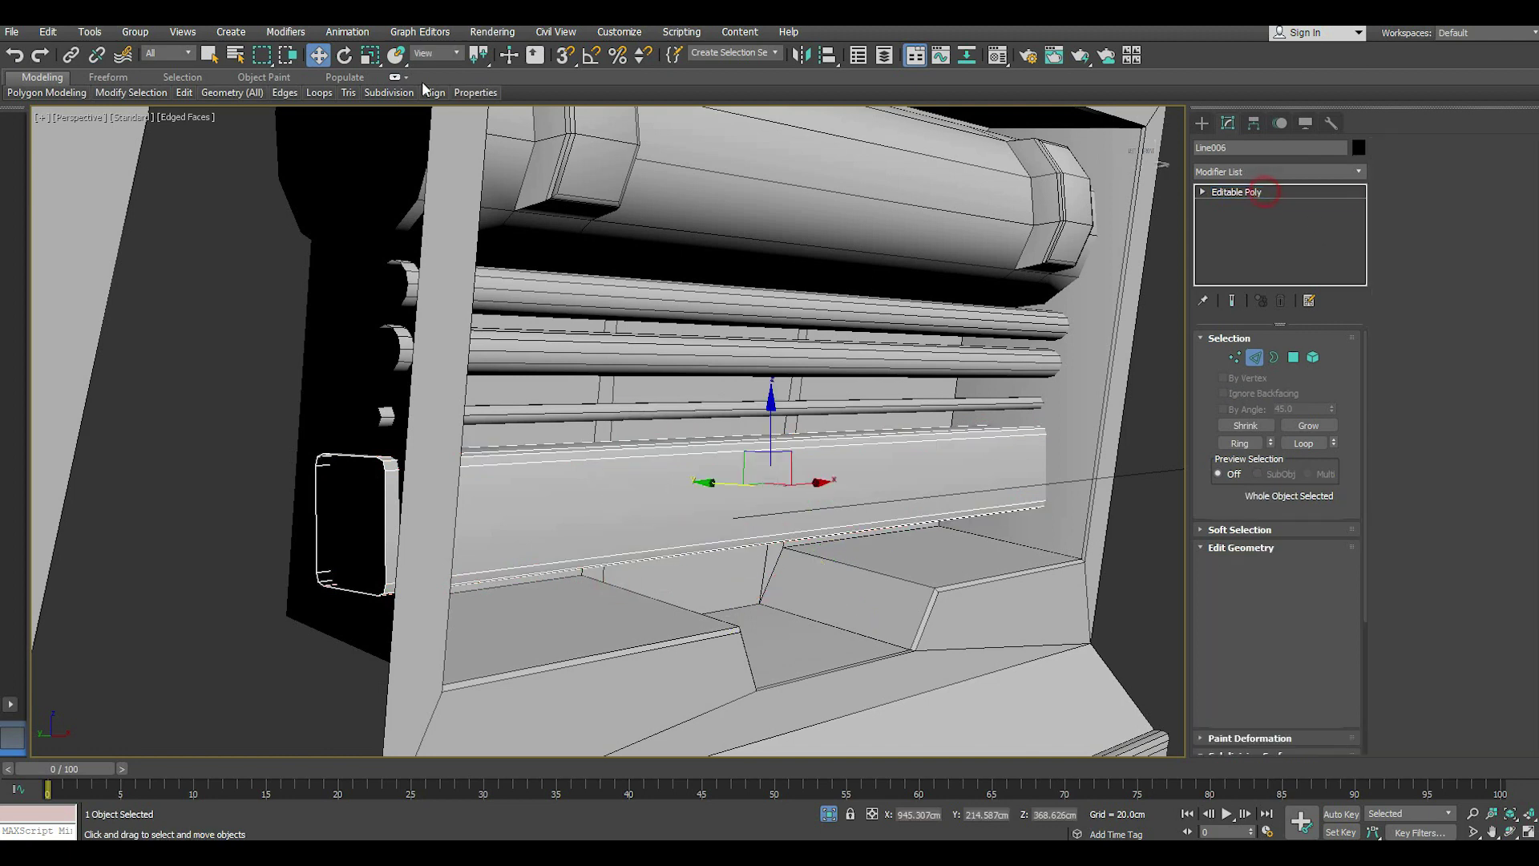
pyautogui.press('e')
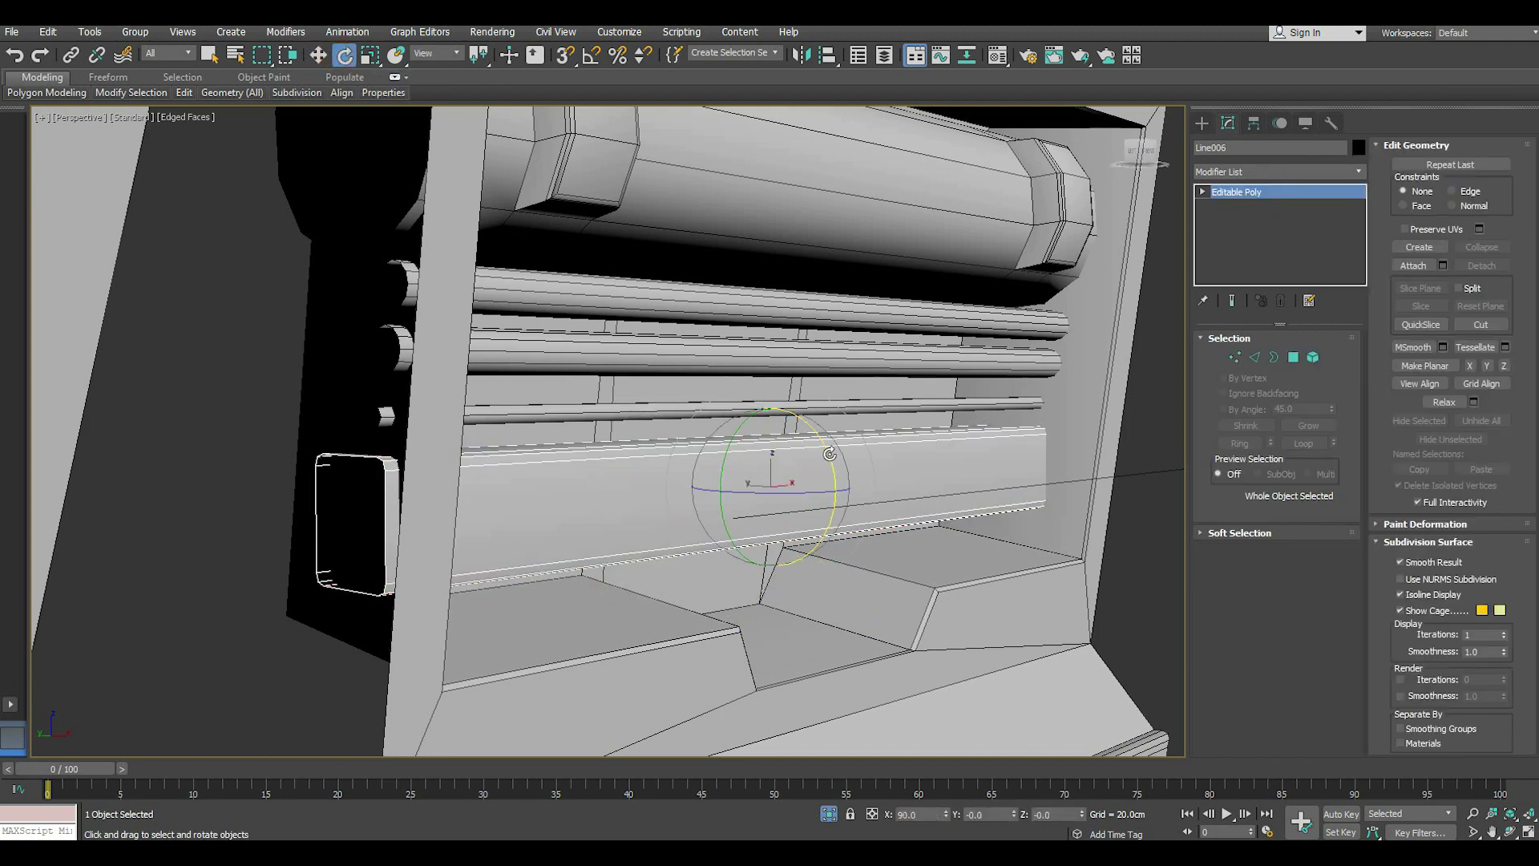
pyautogui.moveTo(834, 454); pyautogui.dragTo(850, 473)
pyautogui.keyDown('alt'); pyautogui.moveTo(850, 473); pyautogui.dragTo(810, 481, button='middle'); pyautogui.keyUp('alt')
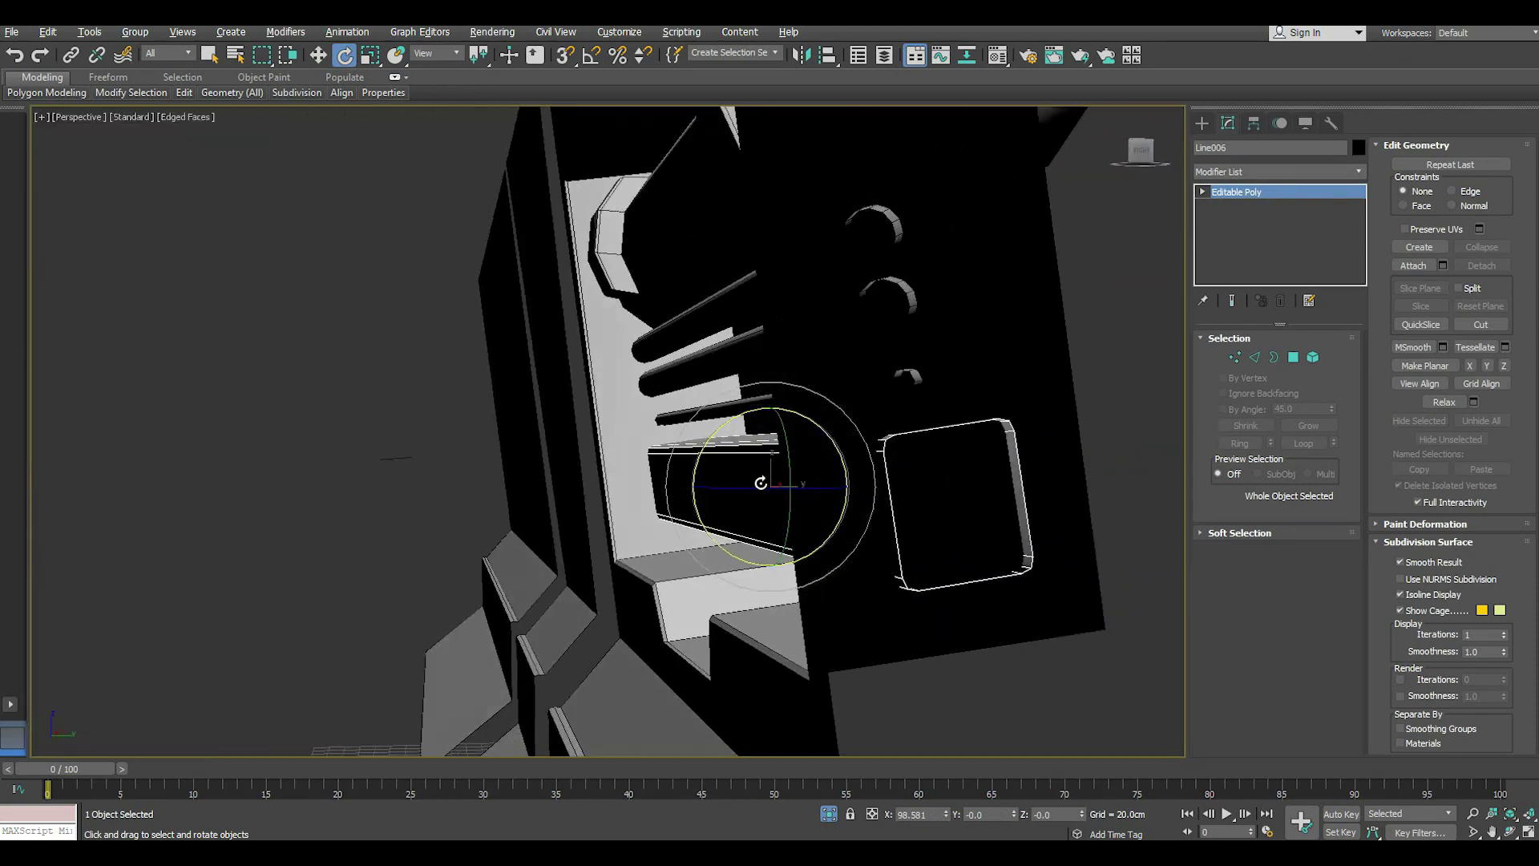
pyautogui.click(331, 58)
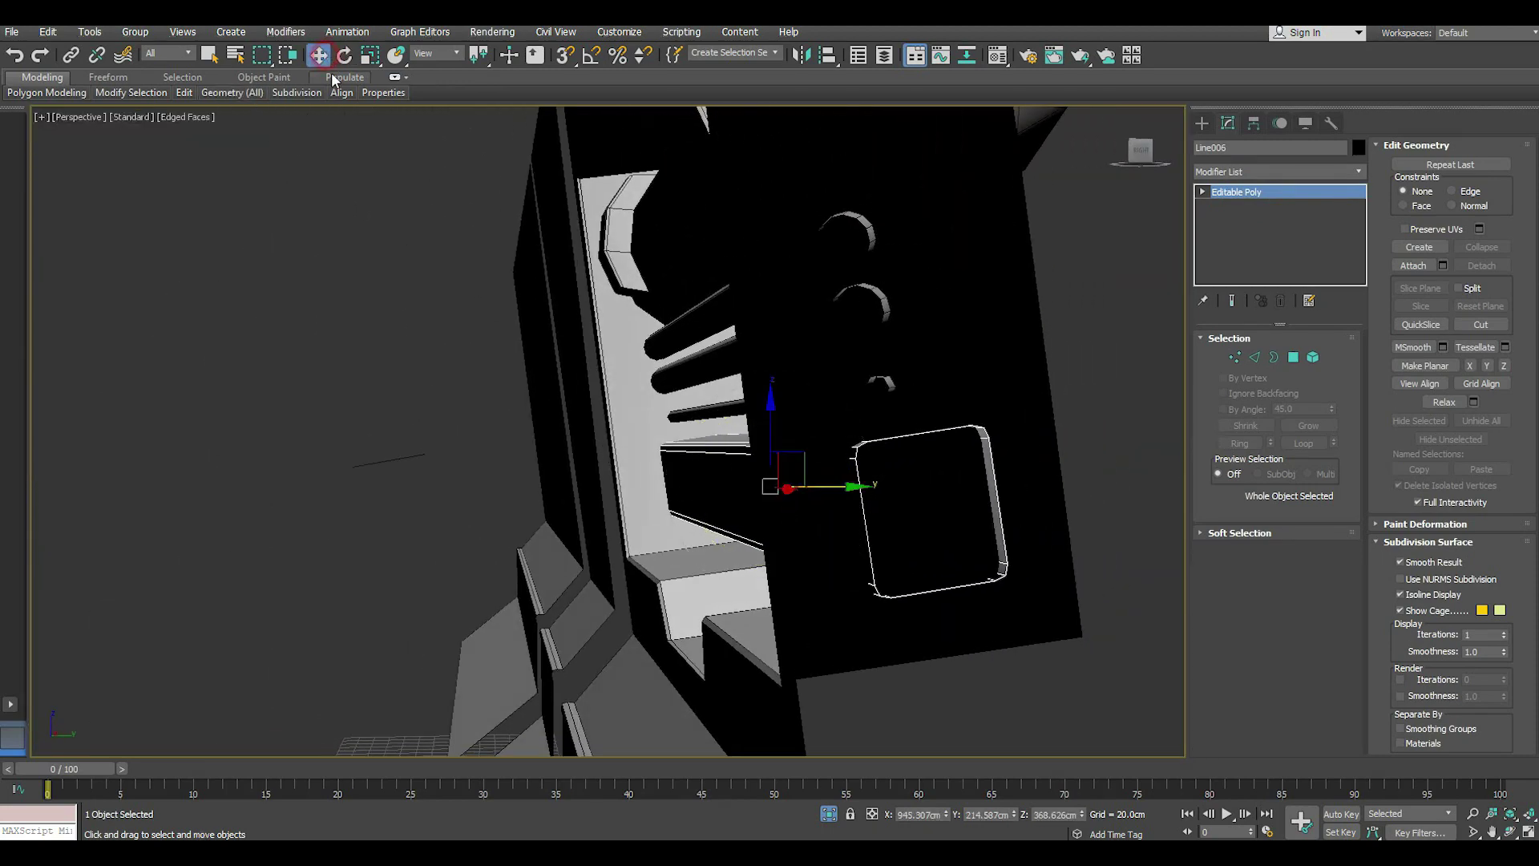
pyautogui.moveTo(836, 486); pyautogui.dragTo(838, 484)
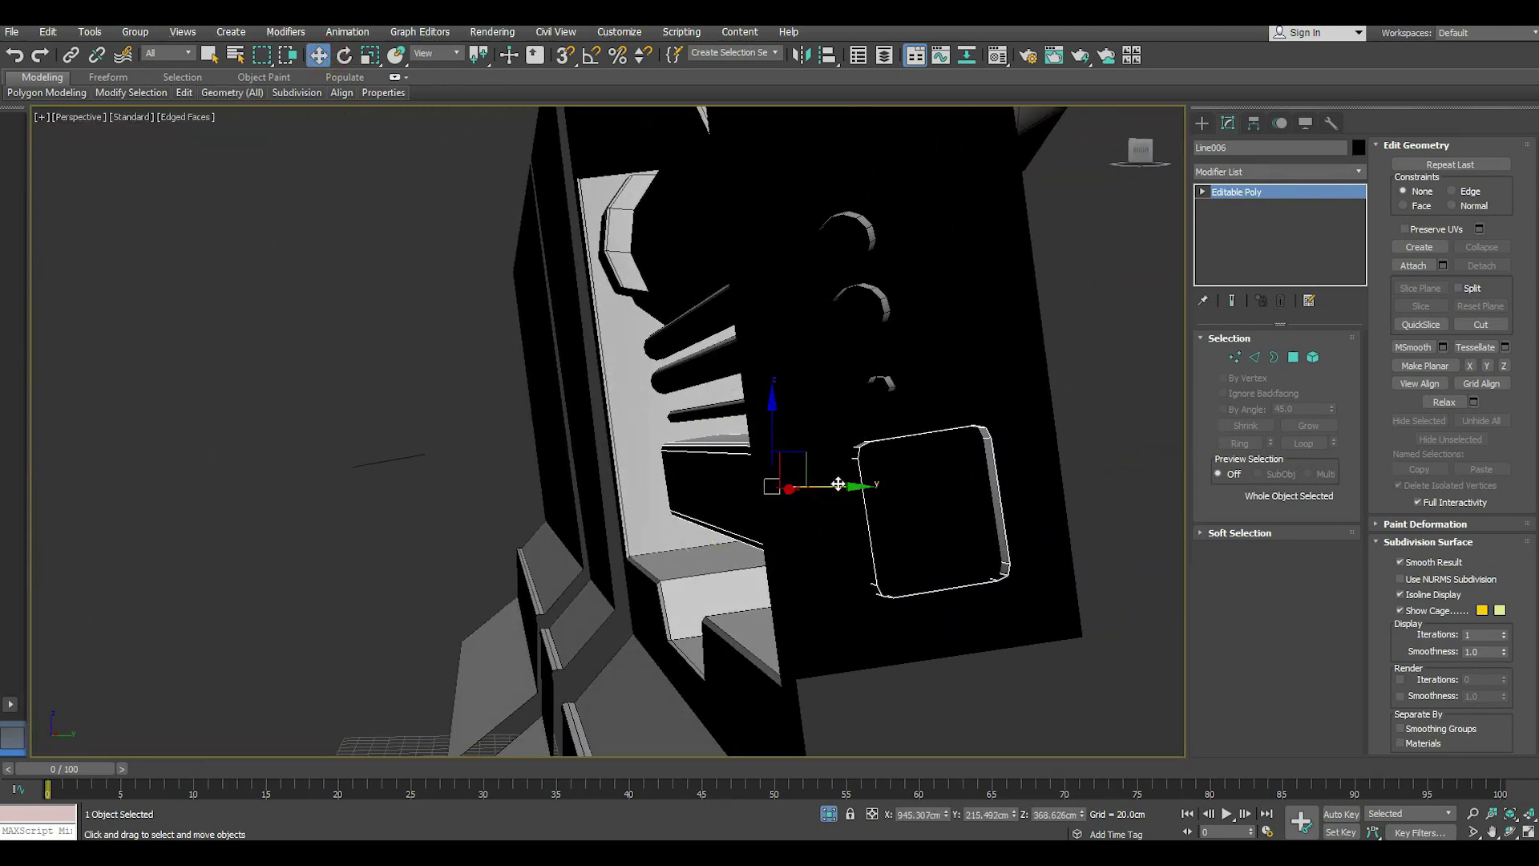
pyautogui.moveTo(776, 423); pyautogui.dragTo(782, 471)
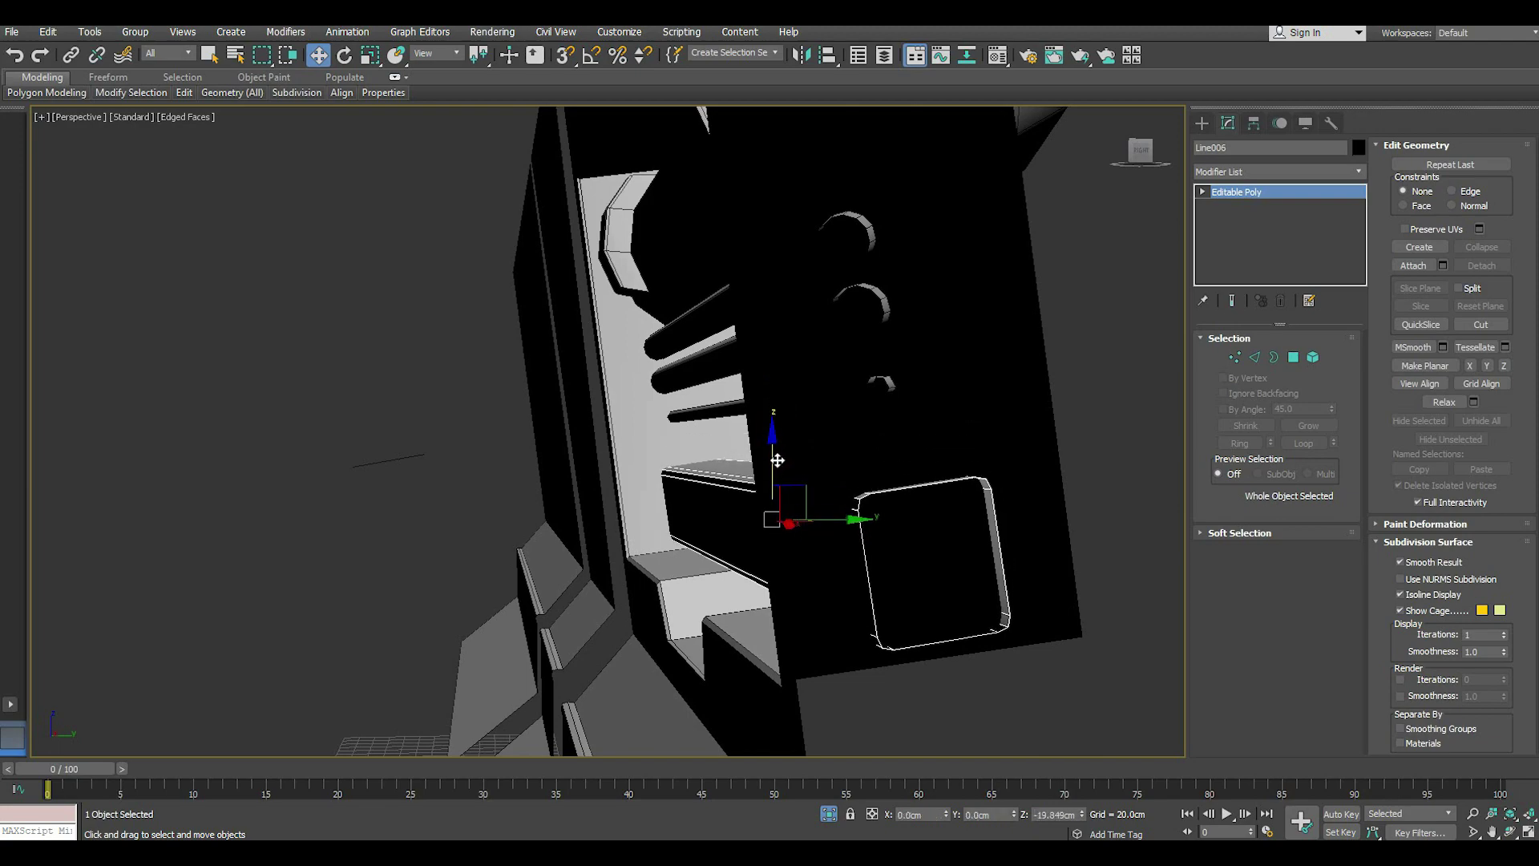
pyautogui.moveTo(781, 471)
pyautogui.keyDown('alt'); pyautogui.mouseDown(button='middle')
pyautogui.moveTo(945, 478)
pyautogui.moveTo(901, 463)
pyautogui.mouseUp(button='middle'); pyautogui.keyUp('alt')
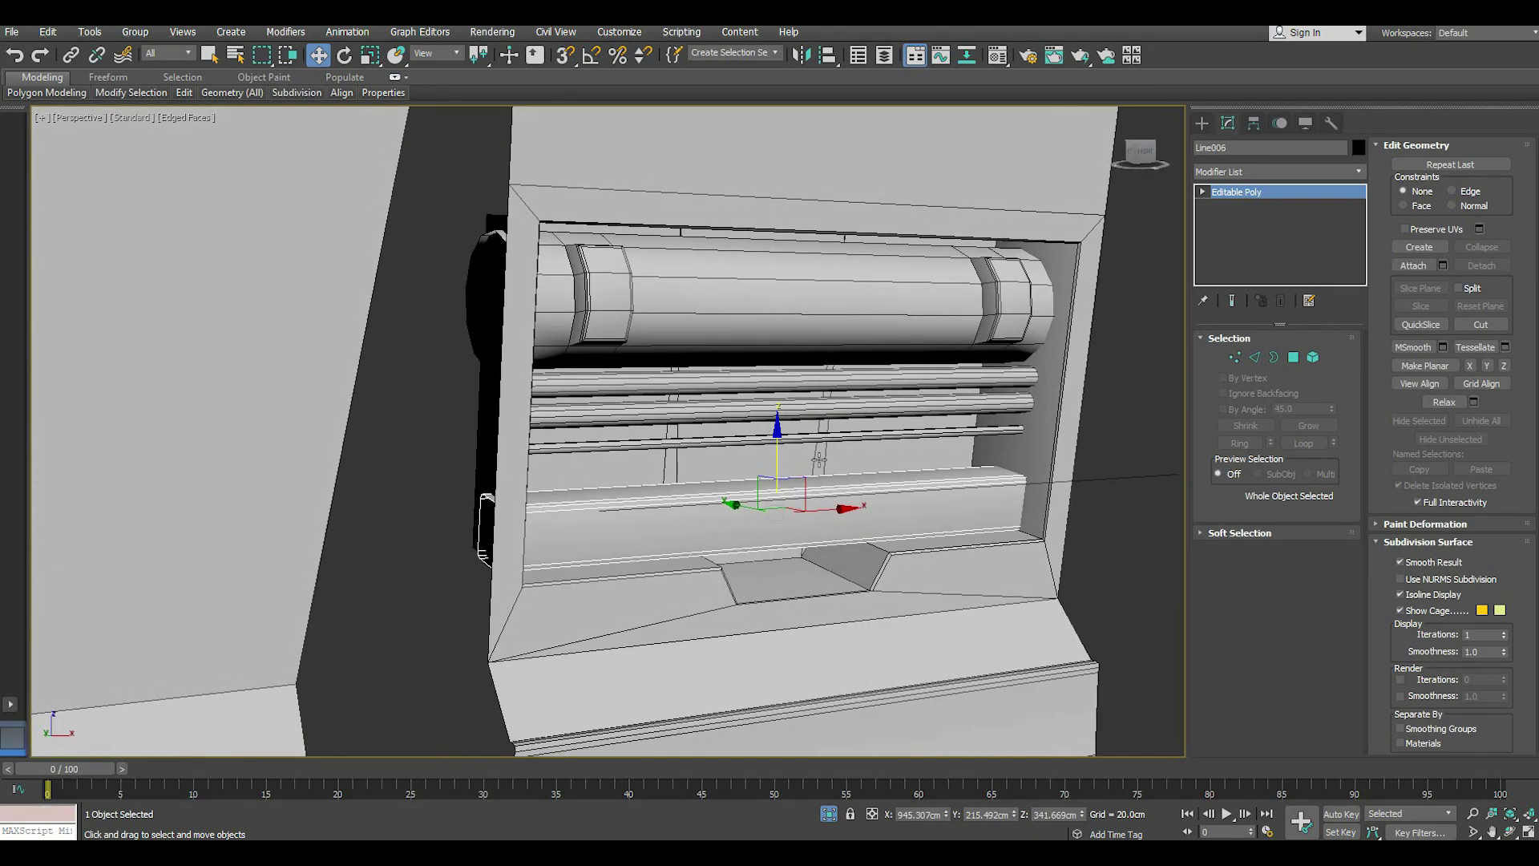
pyautogui.scroll(-3, 1037, 507)
pyautogui.scroll(-2, 1036, 506)
pyautogui.keyDown('alt'); pyautogui.moveTo(1036, 507); pyautogui.dragTo(900, 489, button='middle'); pyautogui.keyUp('alt')
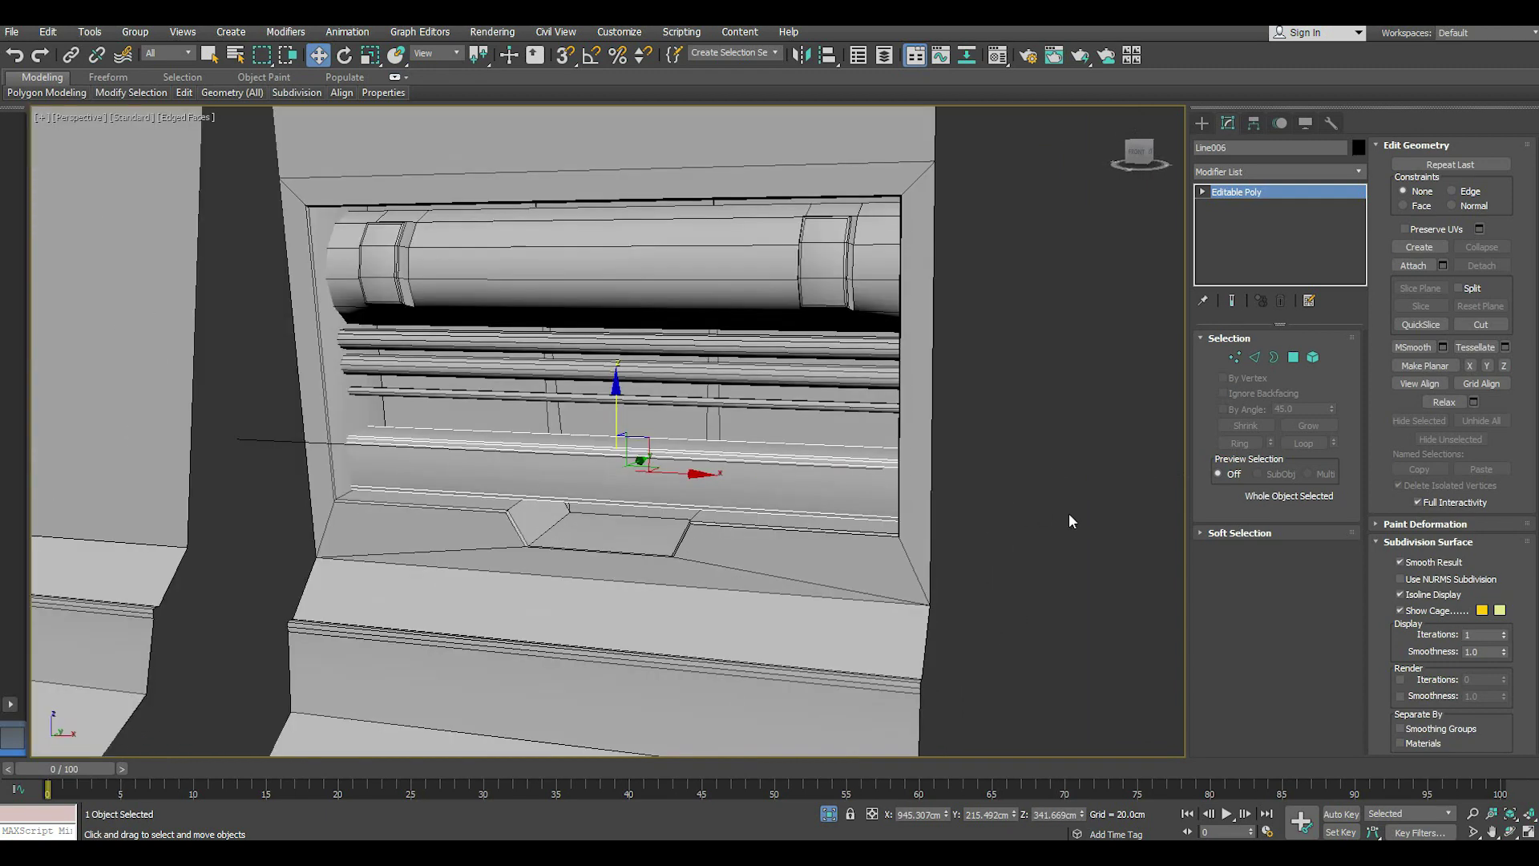
pyautogui.scroll(2, 1070, 519)
pyautogui.click(1069, 519)
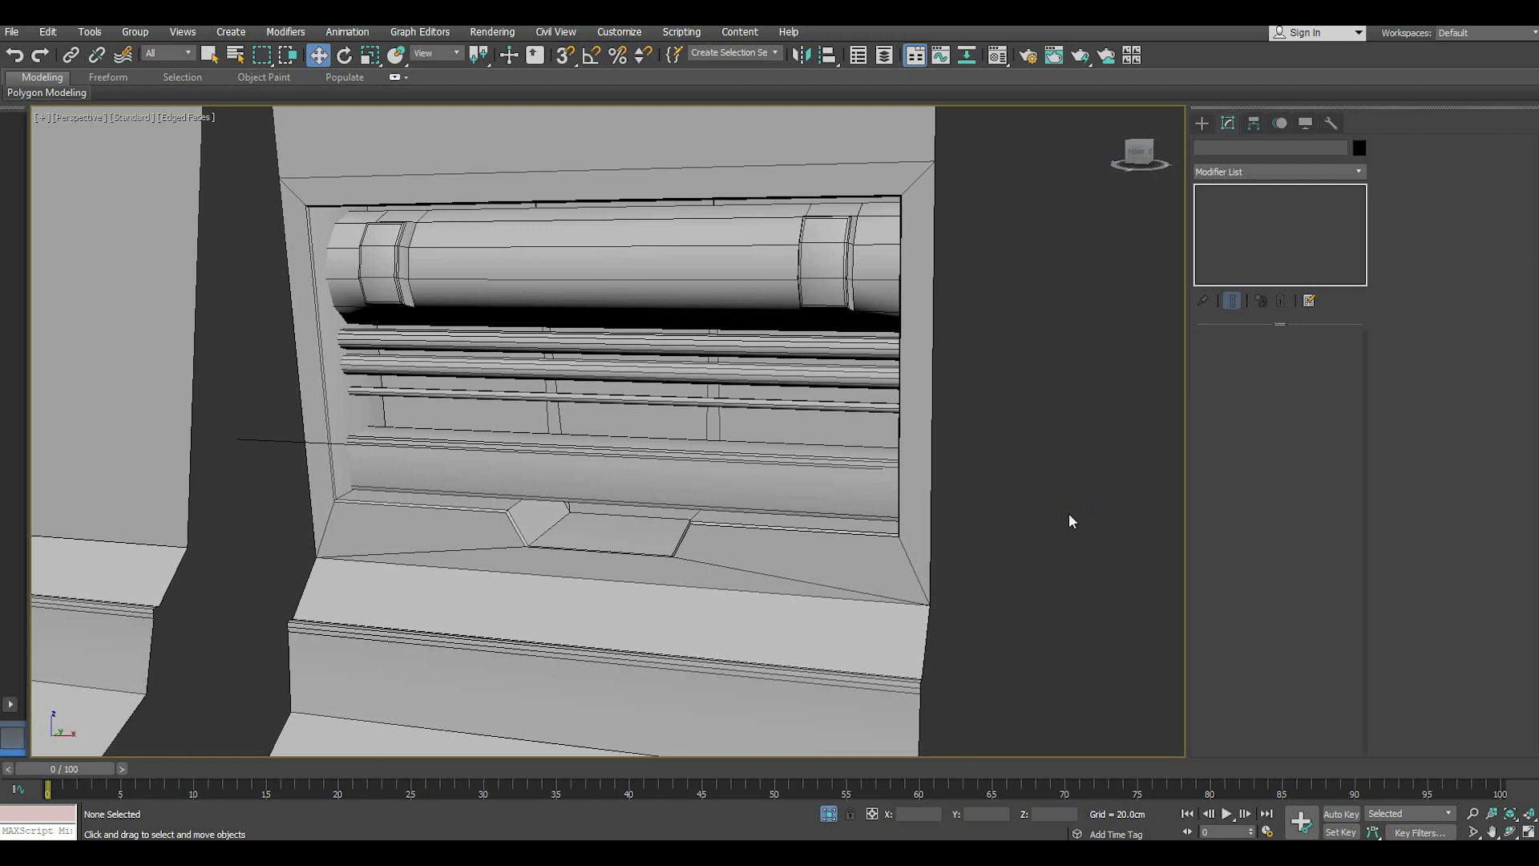
# - Attach the vent rods, big cylinder, octagon panel and lower panel to the thin rod
pyautogui.keyDown('alt'); pyautogui.moveTo(1070, 521); pyautogui.dragTo(732, 361, button='middle'); pyautogui.keyUp('alt')
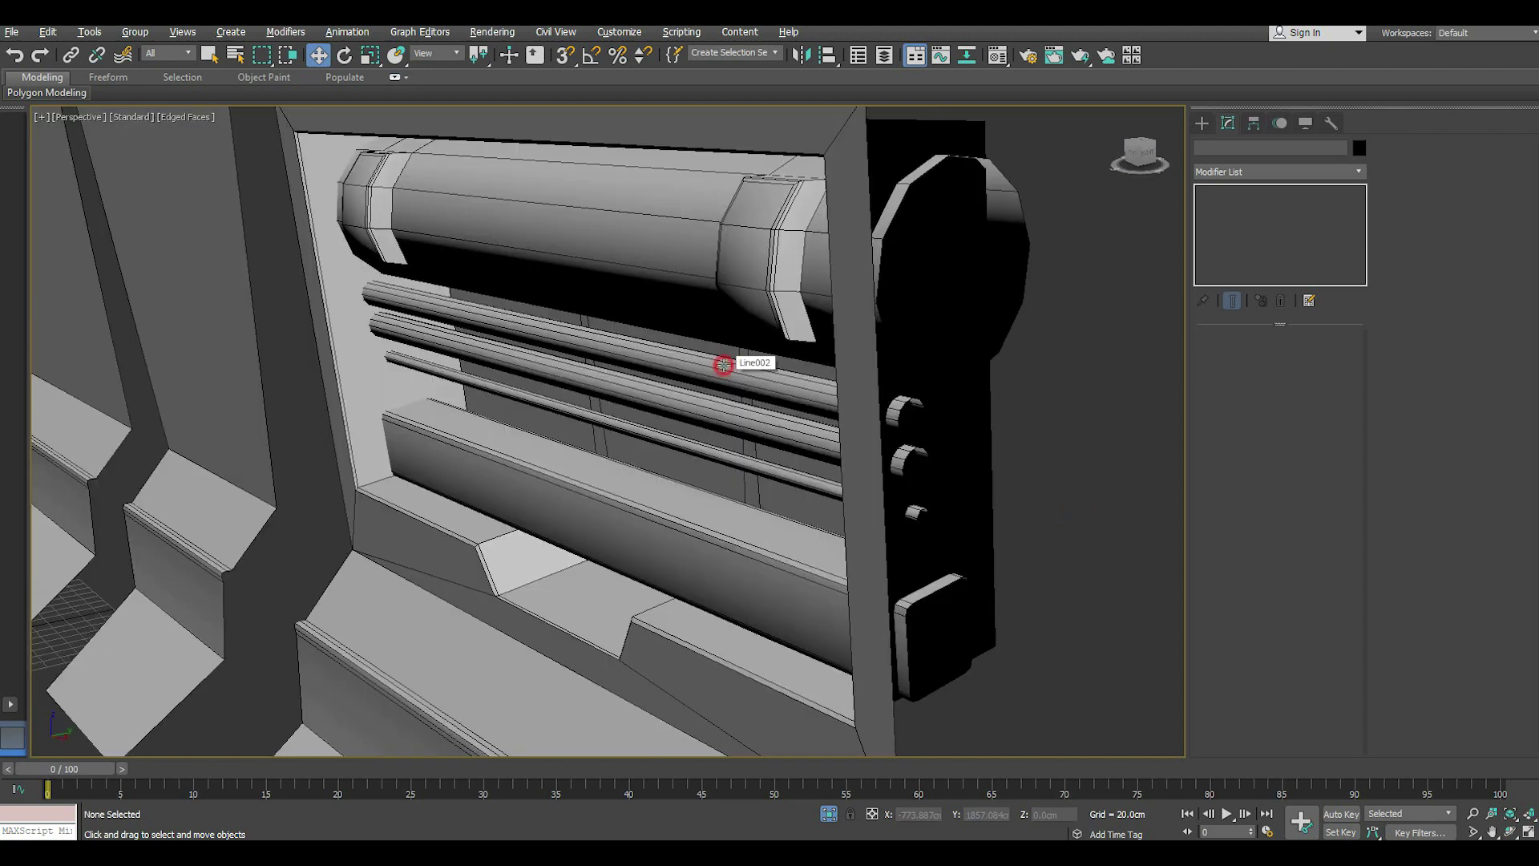
pyautogui.click(730, 463)
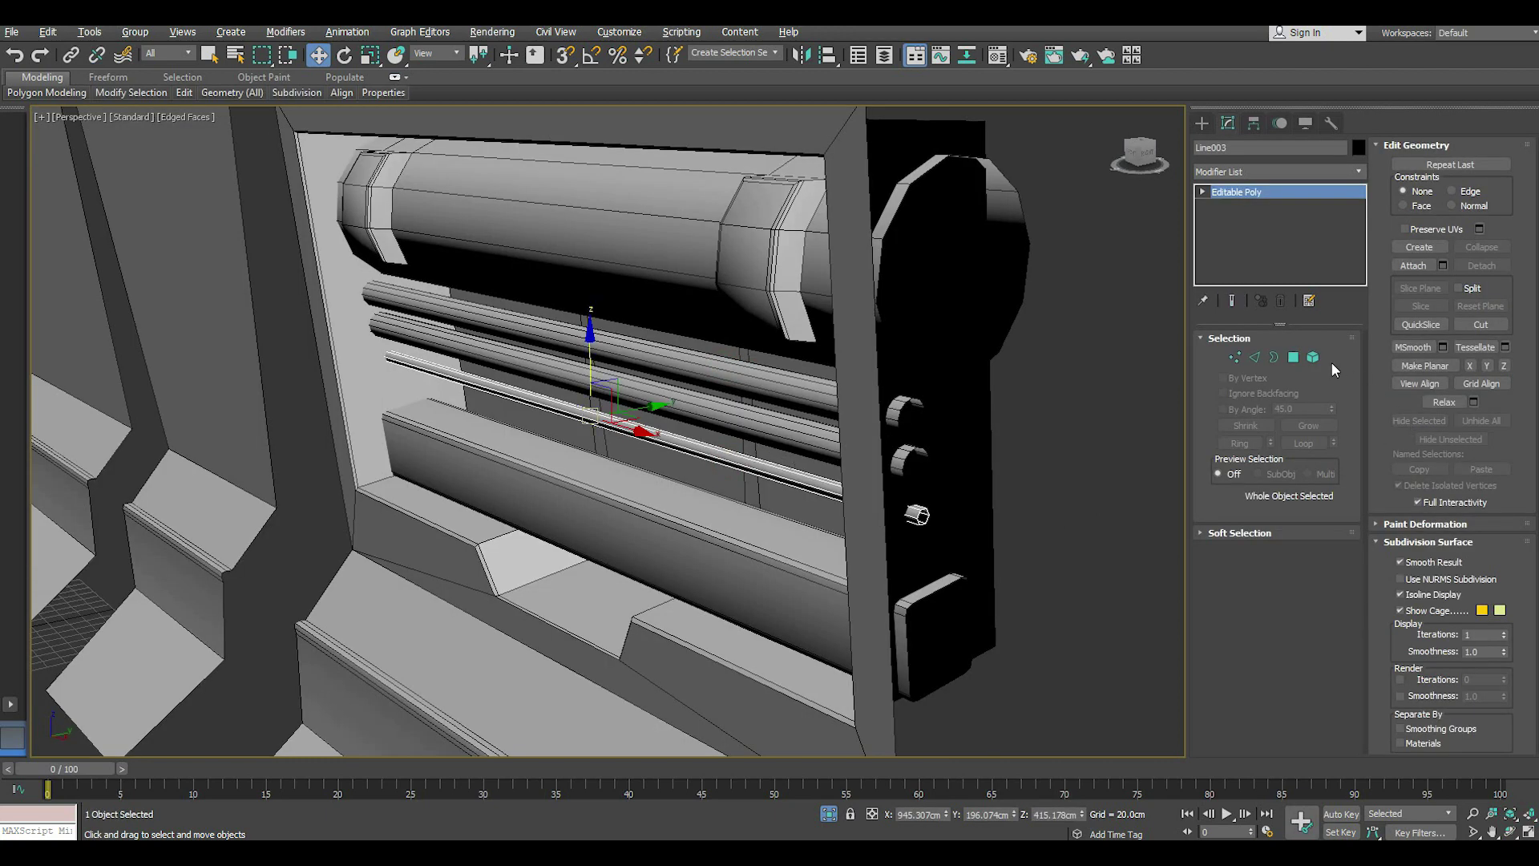
pyautogui.click(1408, 268)
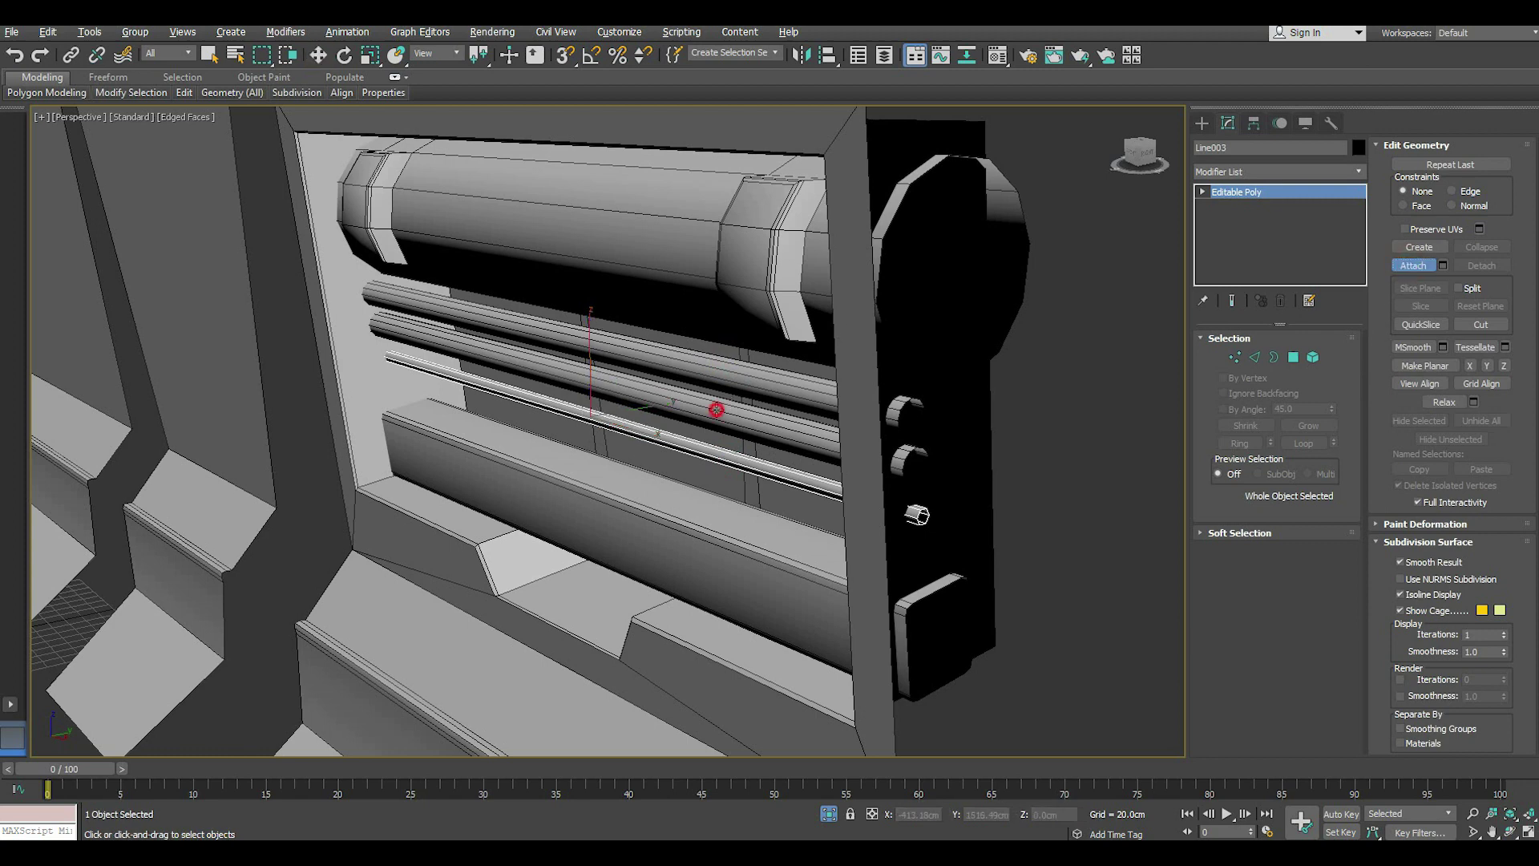
pyautogui.click(727, 367)
pyautogui.click(745, 289)
pyautogui.click(730, 551)
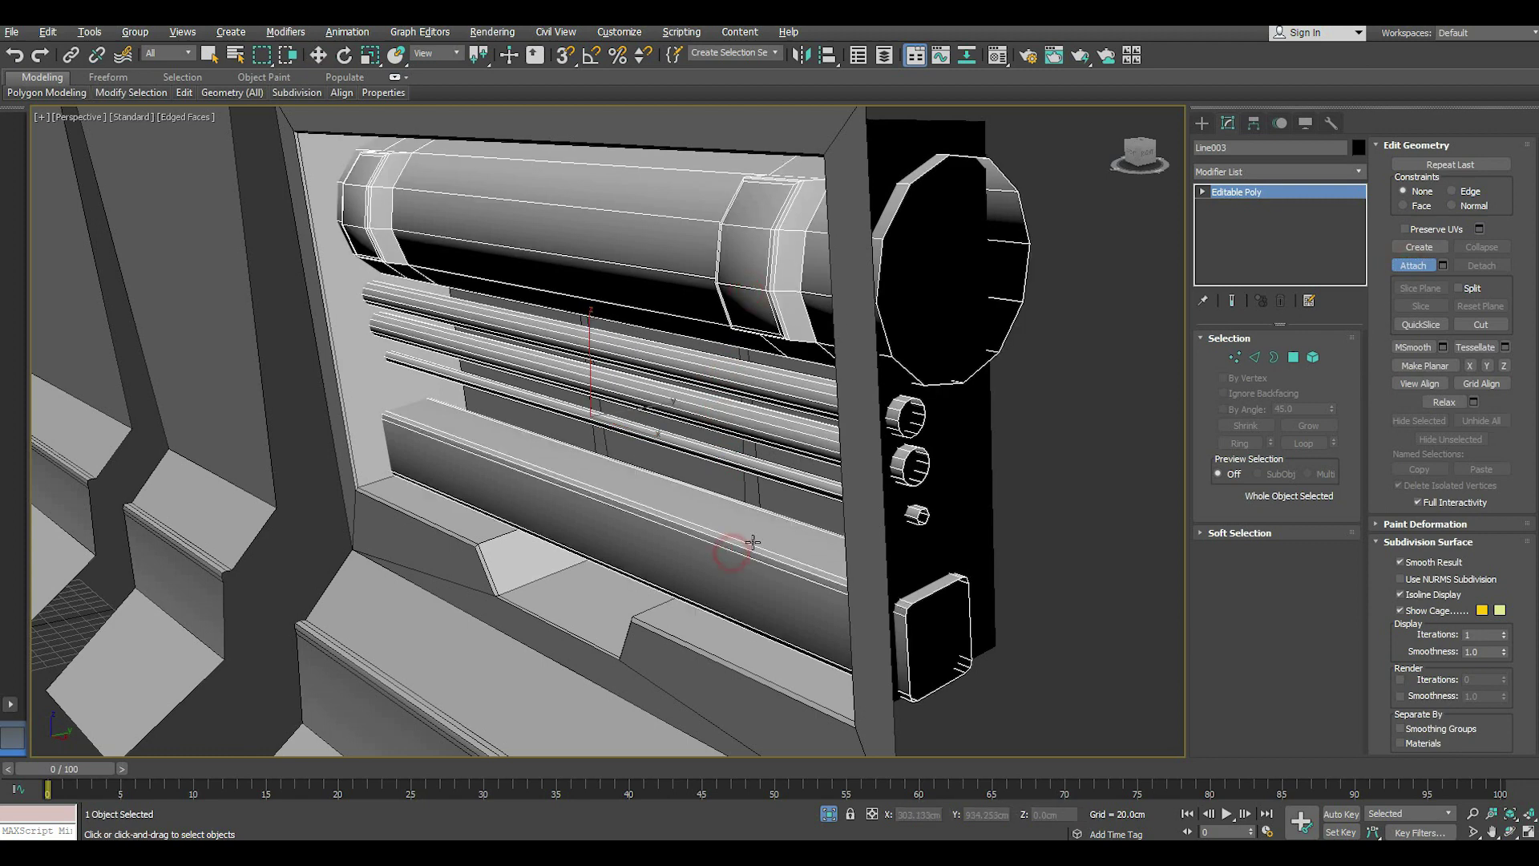
pyautogui.rightClick(758, 533)
# - Give the top cylinder and lower bar elements a magenta vertex colour
pyautogui.click(1318, 363)
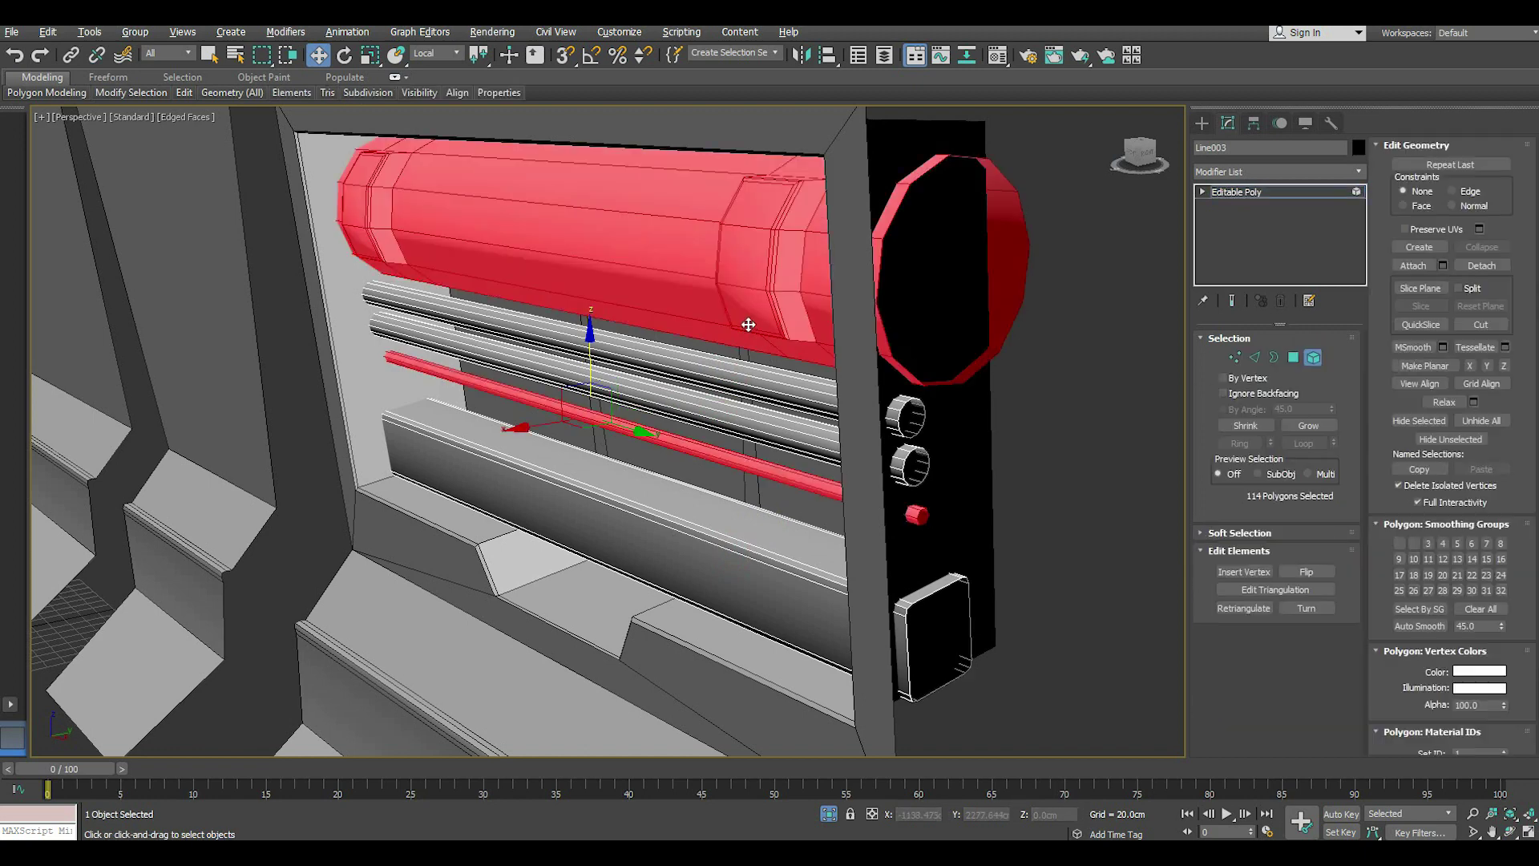
pyautogui.click(745, 320)
pyautogui.keyDown('ctrl'); pyautogui.click(761, 593); pyautogui.keyUp('ctrl')
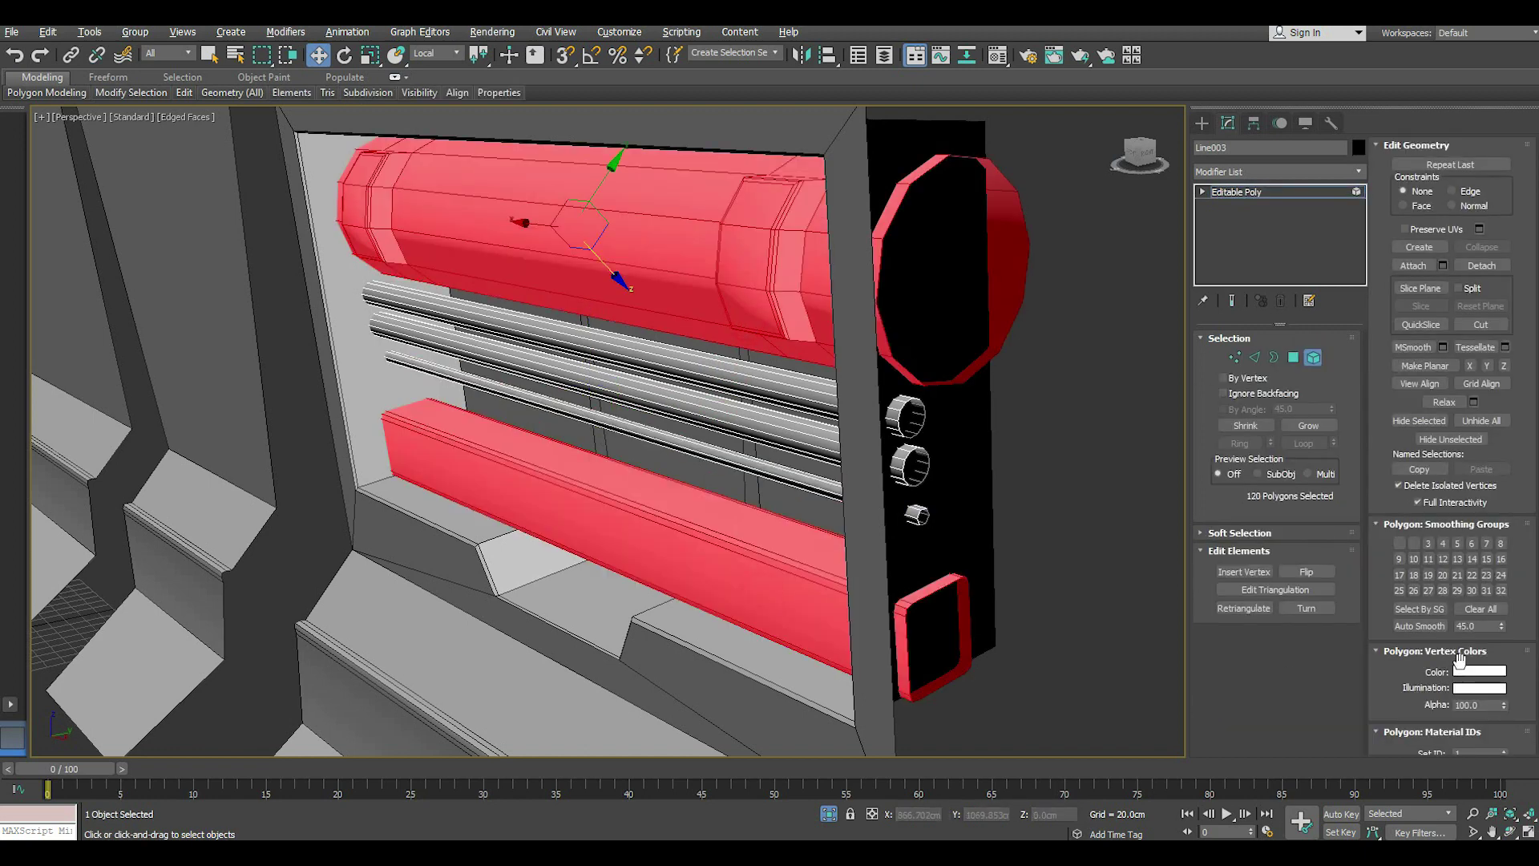
pyautogui.click(1479, 671)
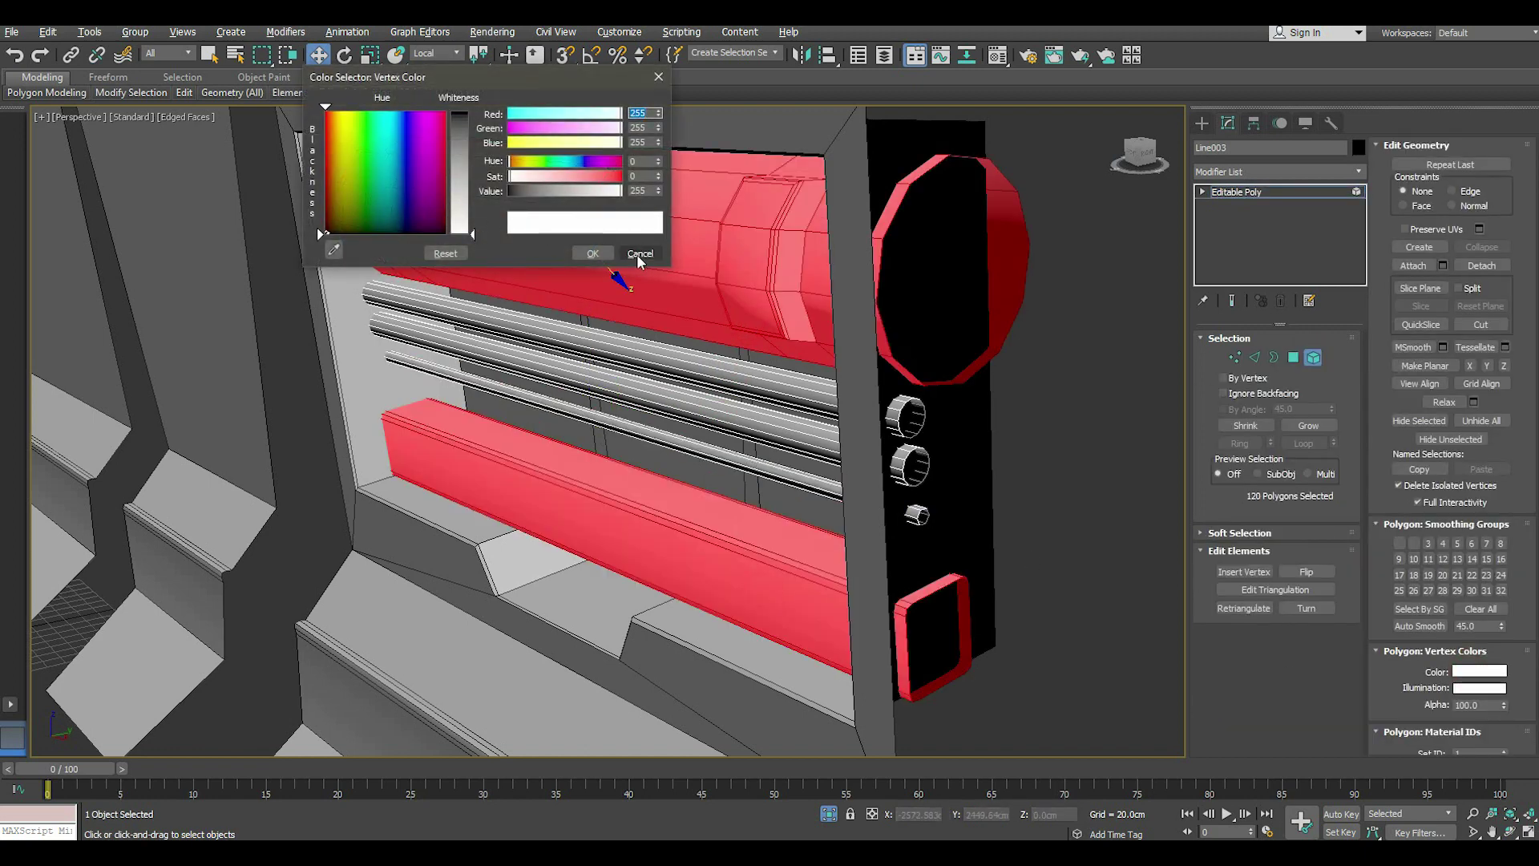
pyautogui.click(426, 120)
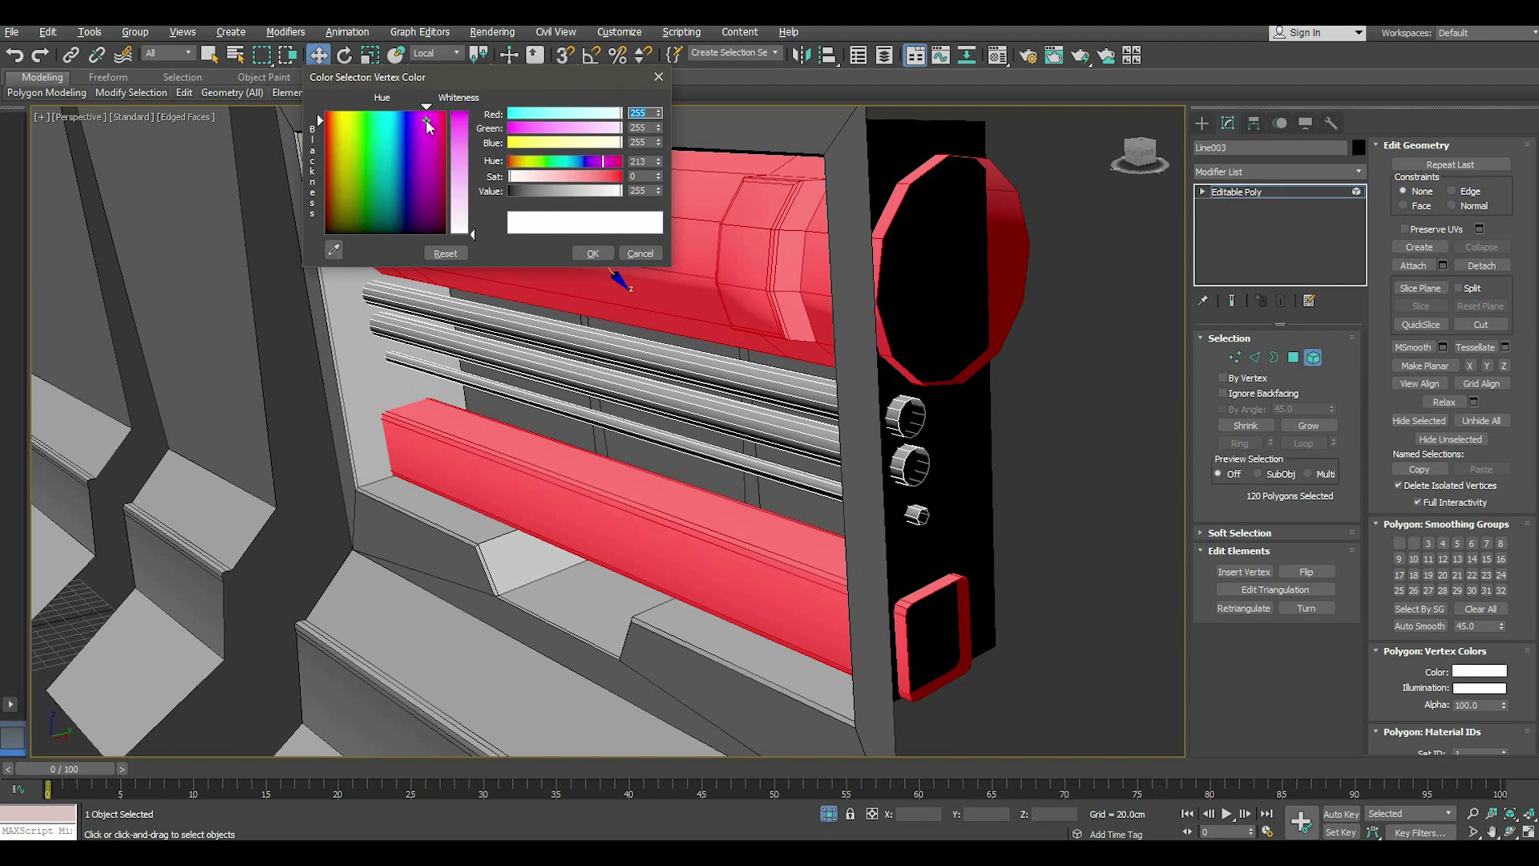
pyautogui.moveTo(472, 234); pyautogui.dragTo(473, 116)
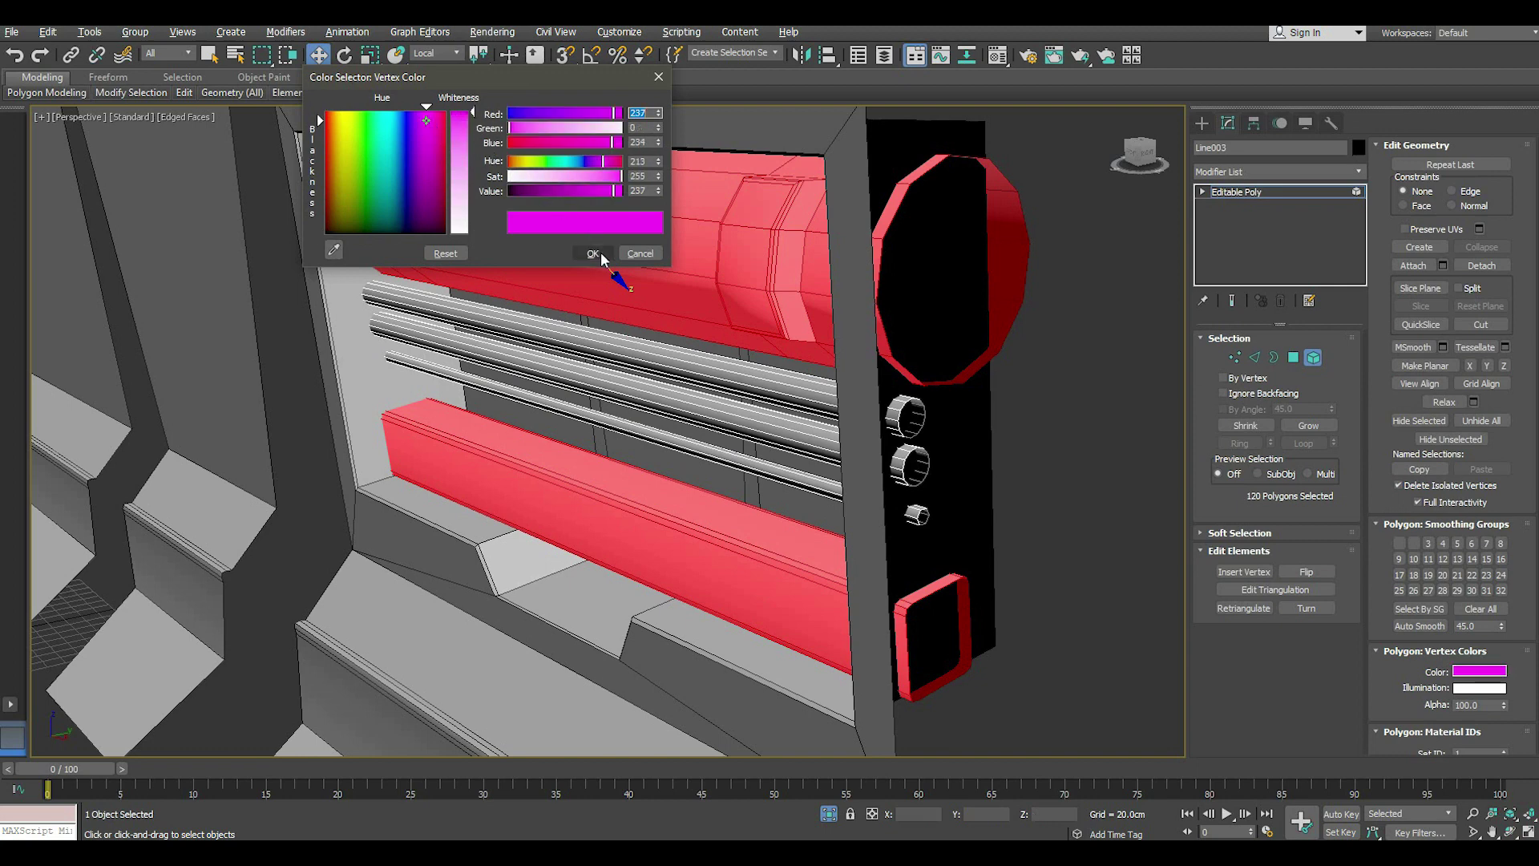
pyautogui.click(592, 254)
# - Give the upper and lower rod strips a green vertex colour
pyautogui.click(749, 391)
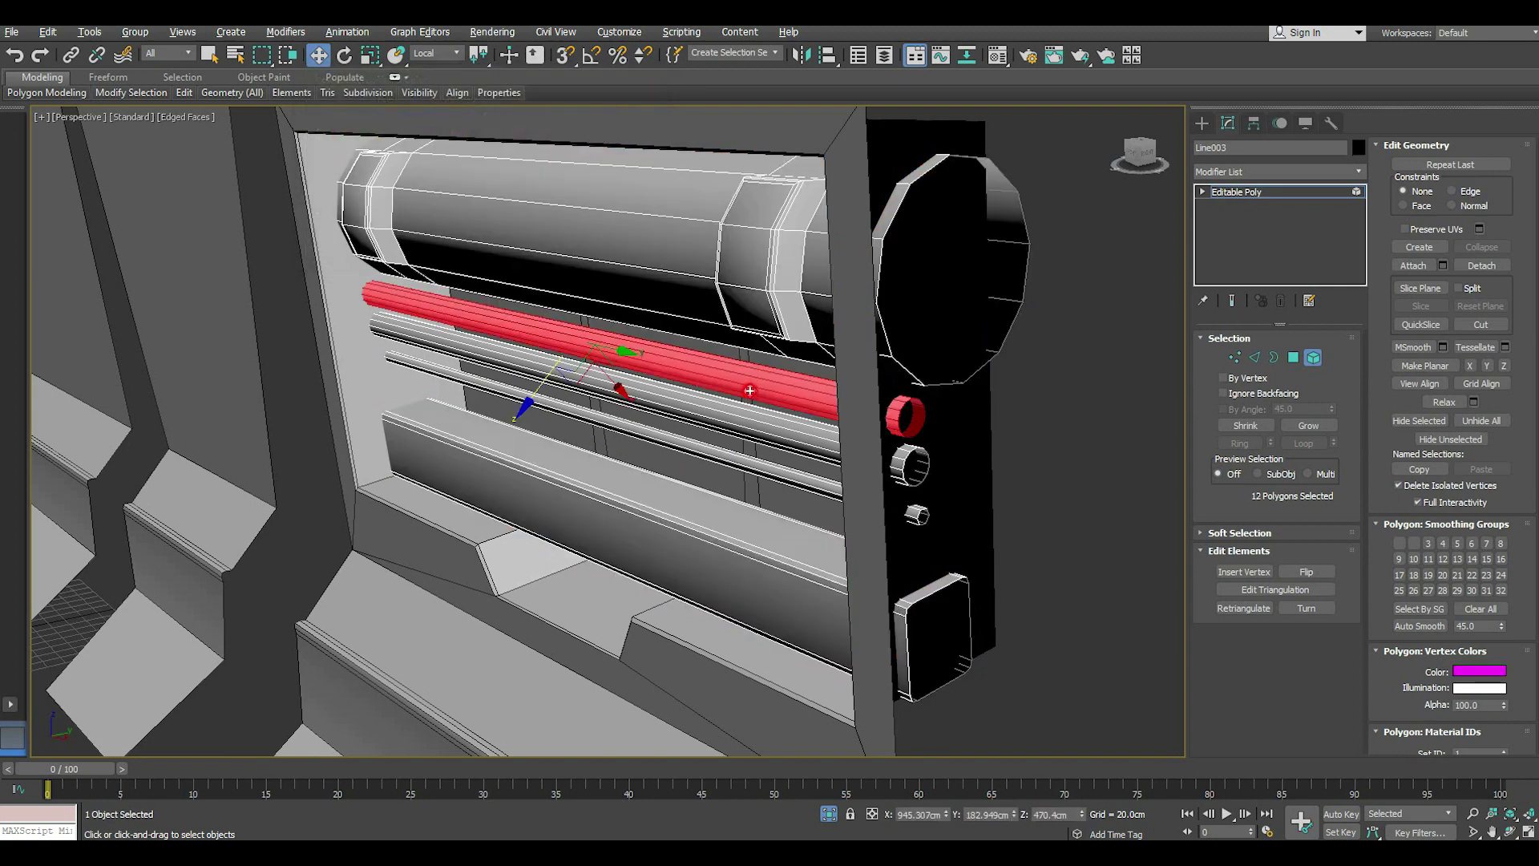
pyautogui.keyDown('ctrl'); pyautogui.click(817, 487); pyautogui.keyUp('ctrl')
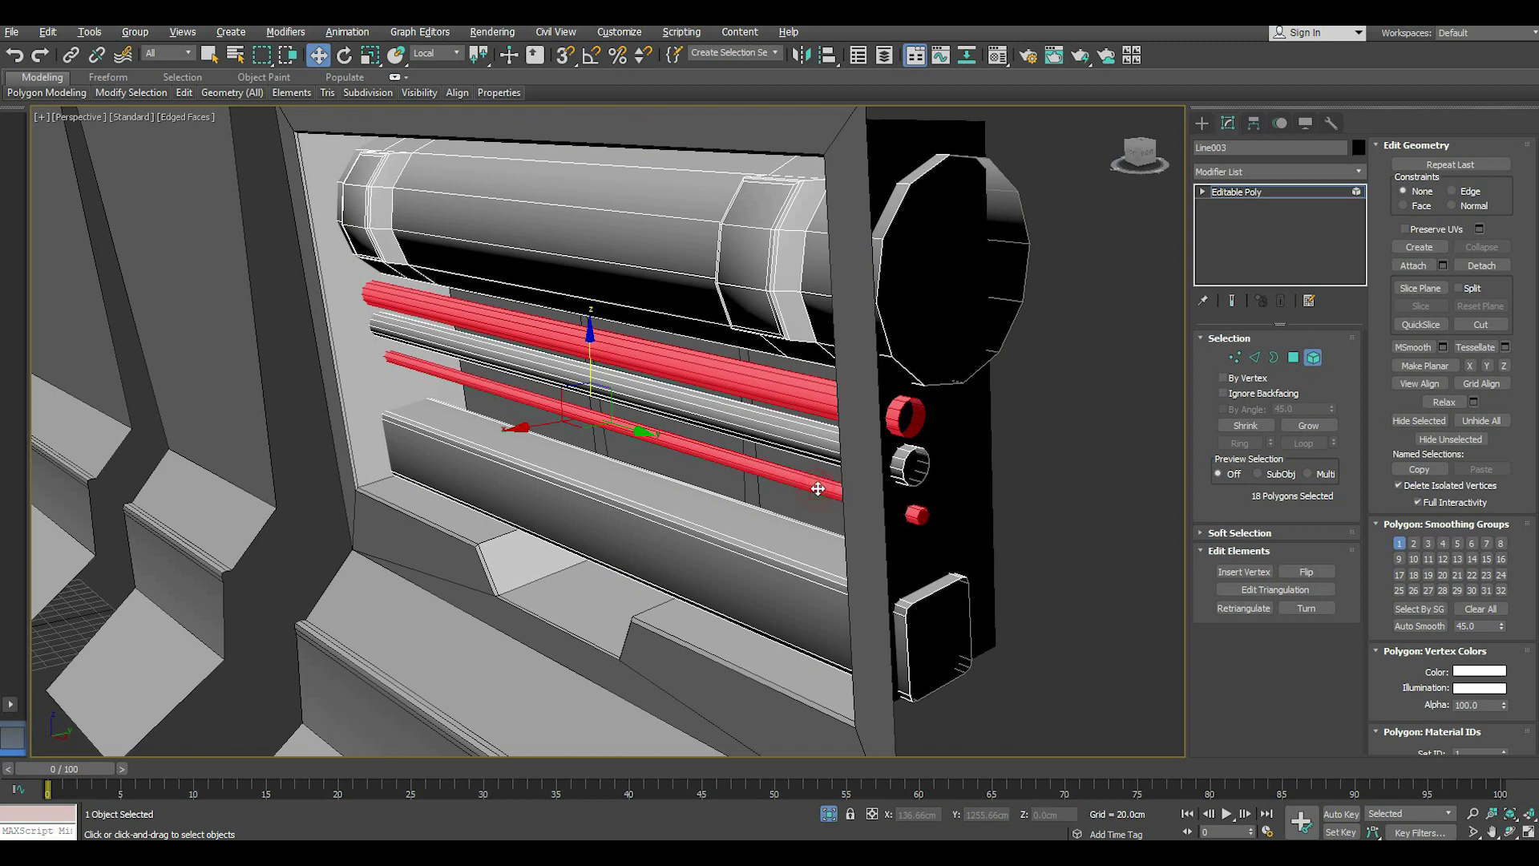
pyautogui.click(1474, 672)
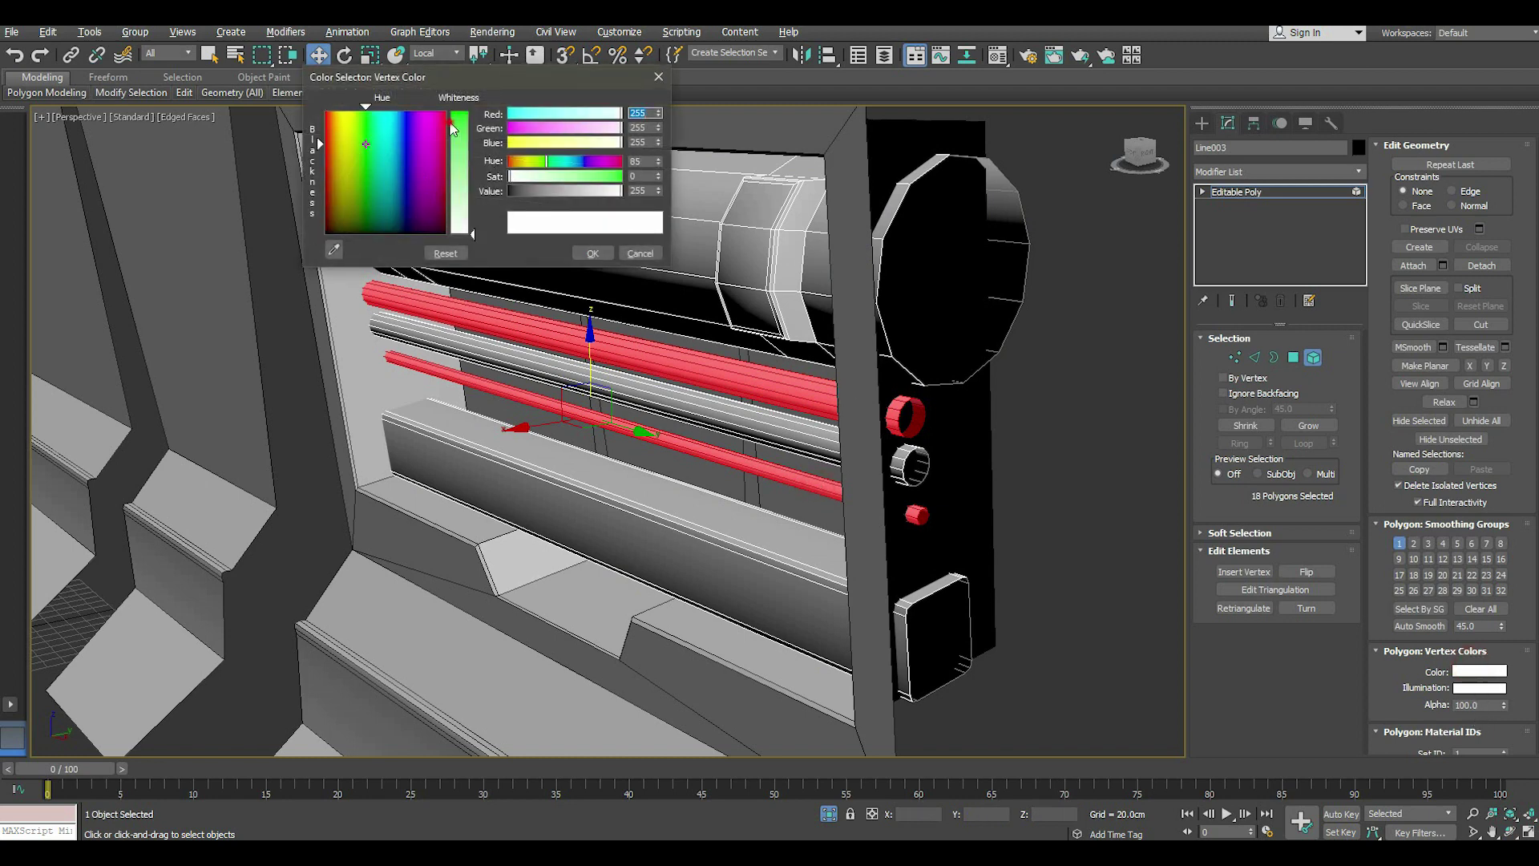
pyautogui.click(592, 253)
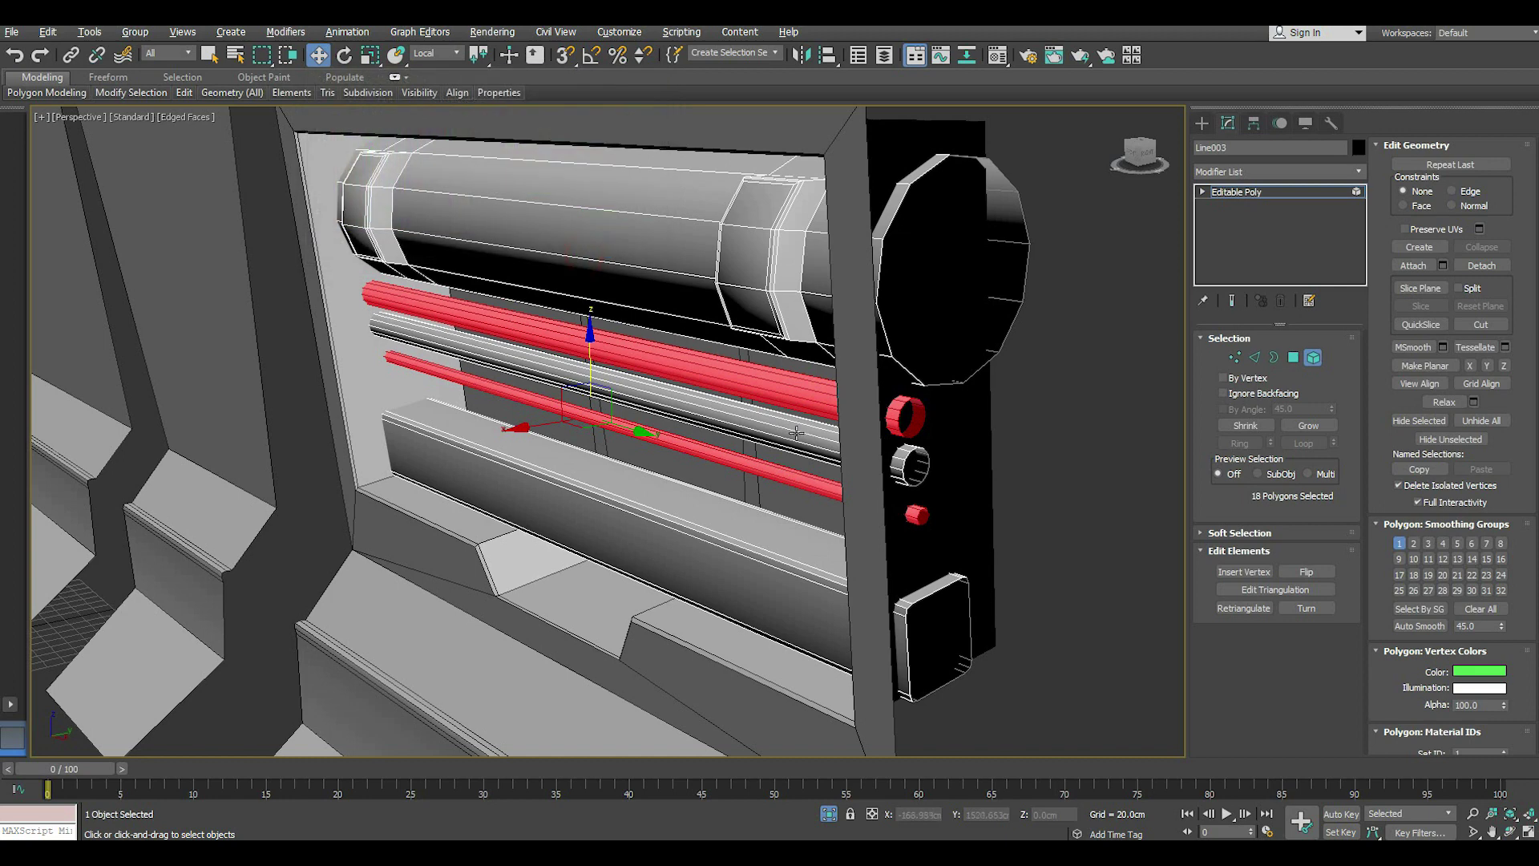
# - Give the middle rod and knob a yellow vertex colour, then leave Element mode
pyautogui.click(784, 434)
pyautogui.click(1468, 673)
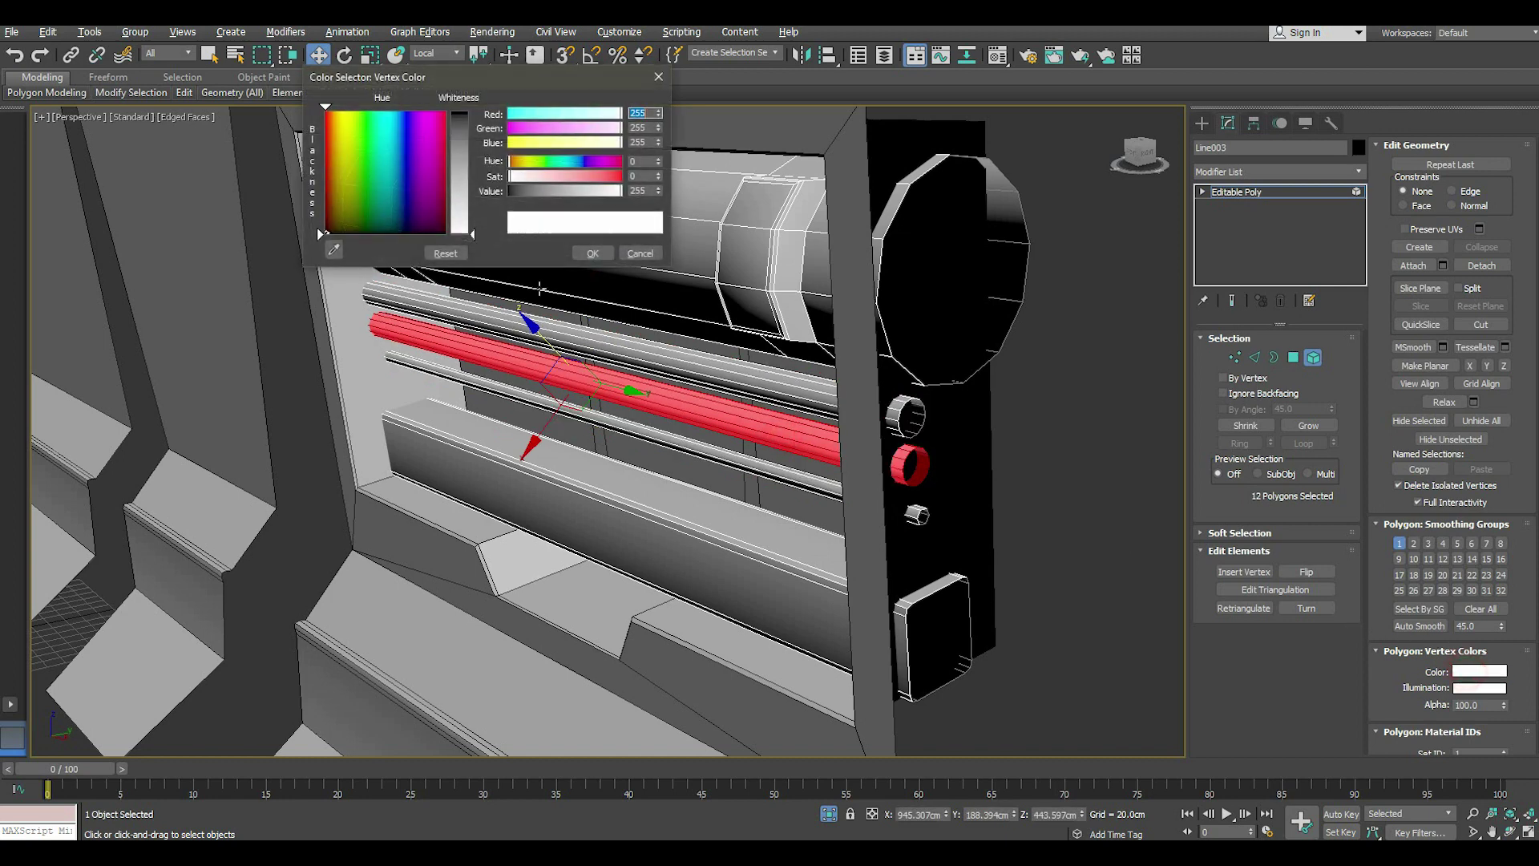
pyautogui.click(439, 177)
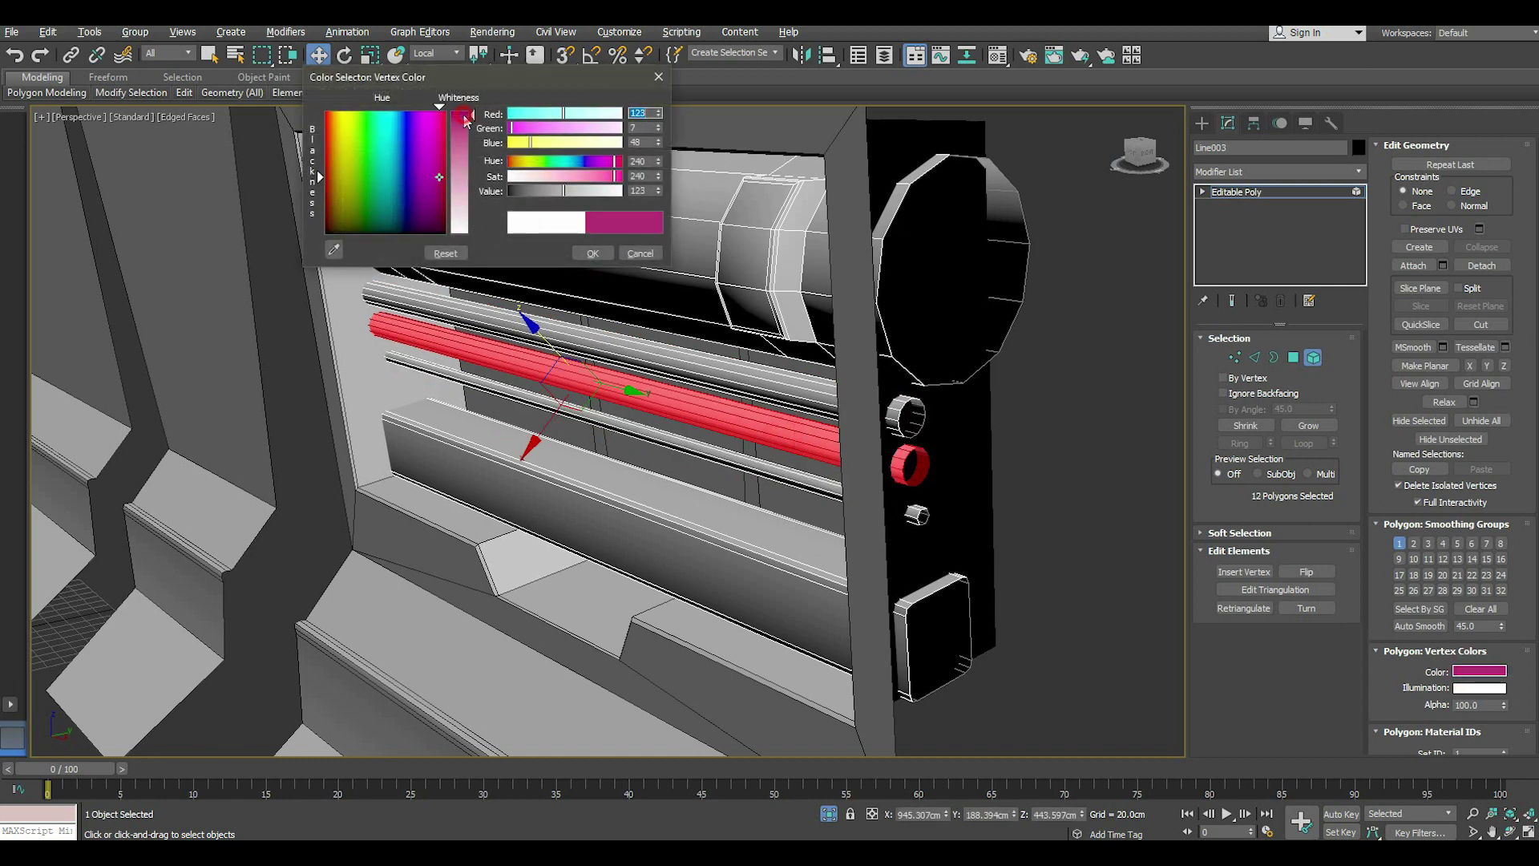
pyautogui.click(343, 147)
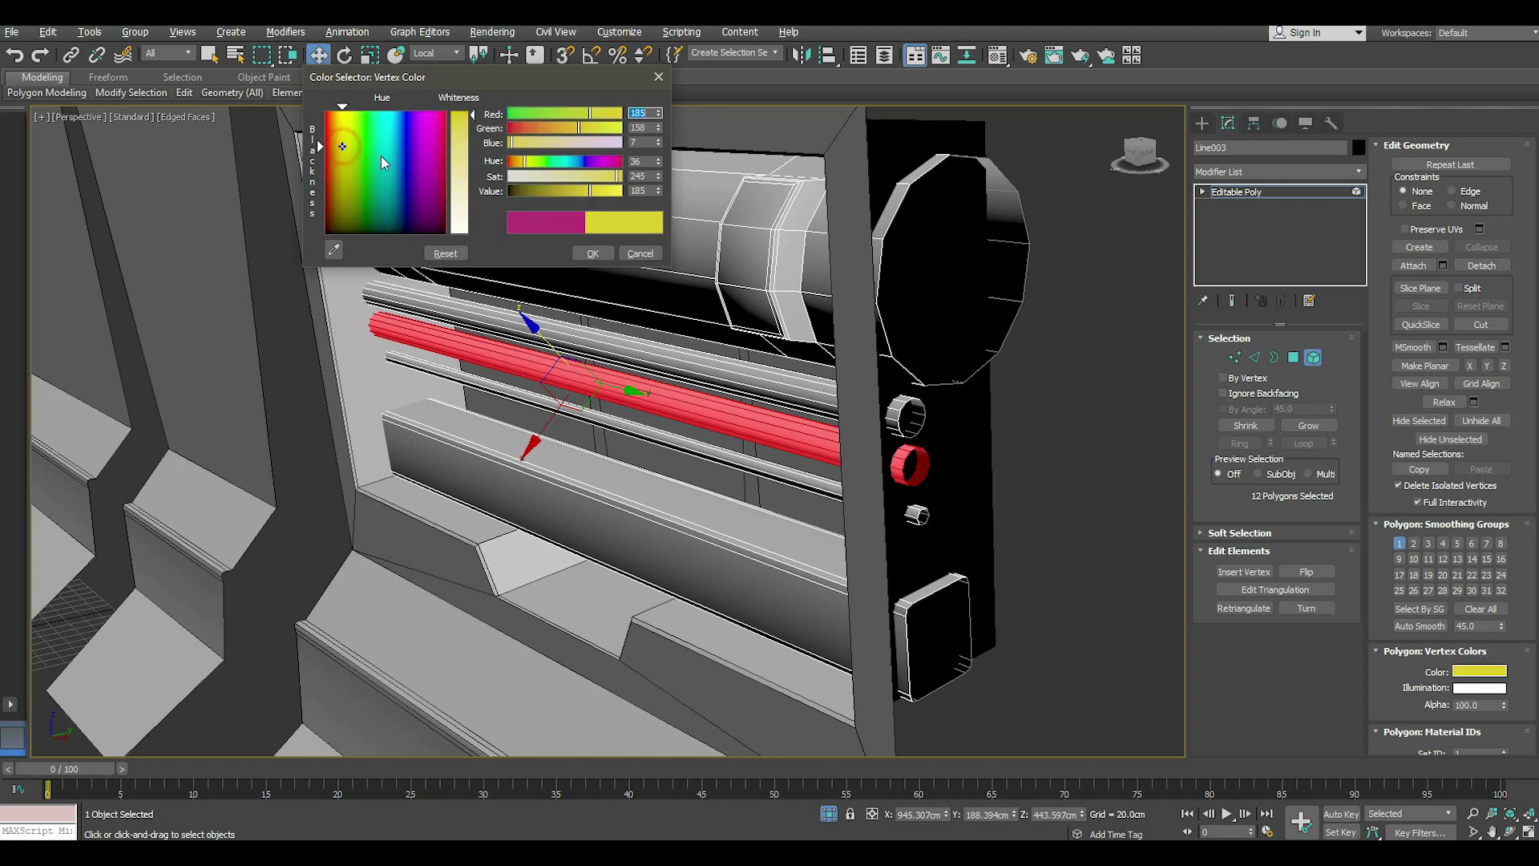
pyautogui.click(592, 254)
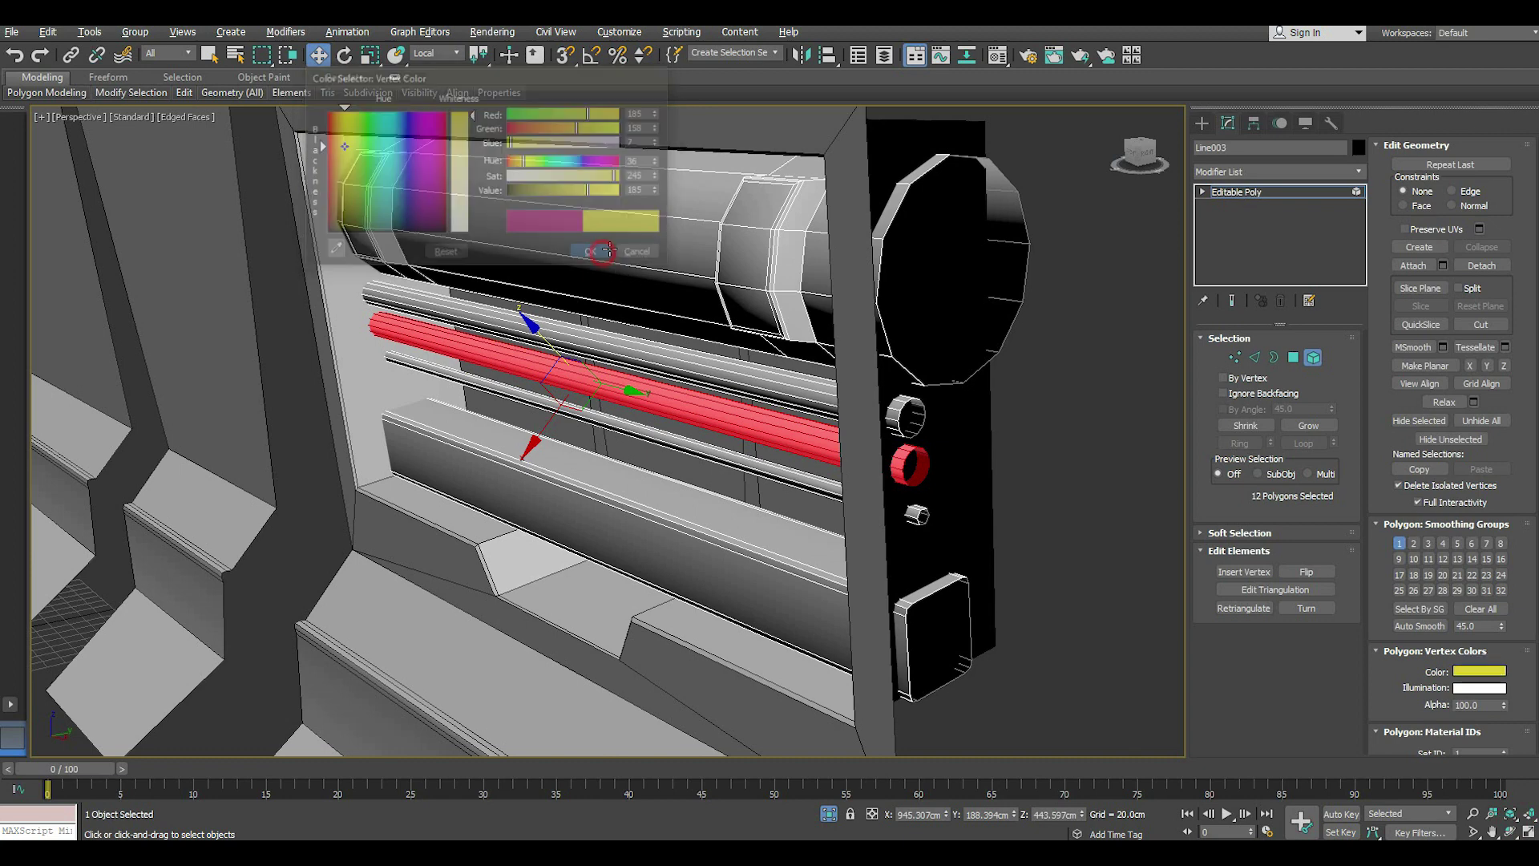
pyautogui.click(1257, 194)
pyautogui.scroll(-3, 889, 346)
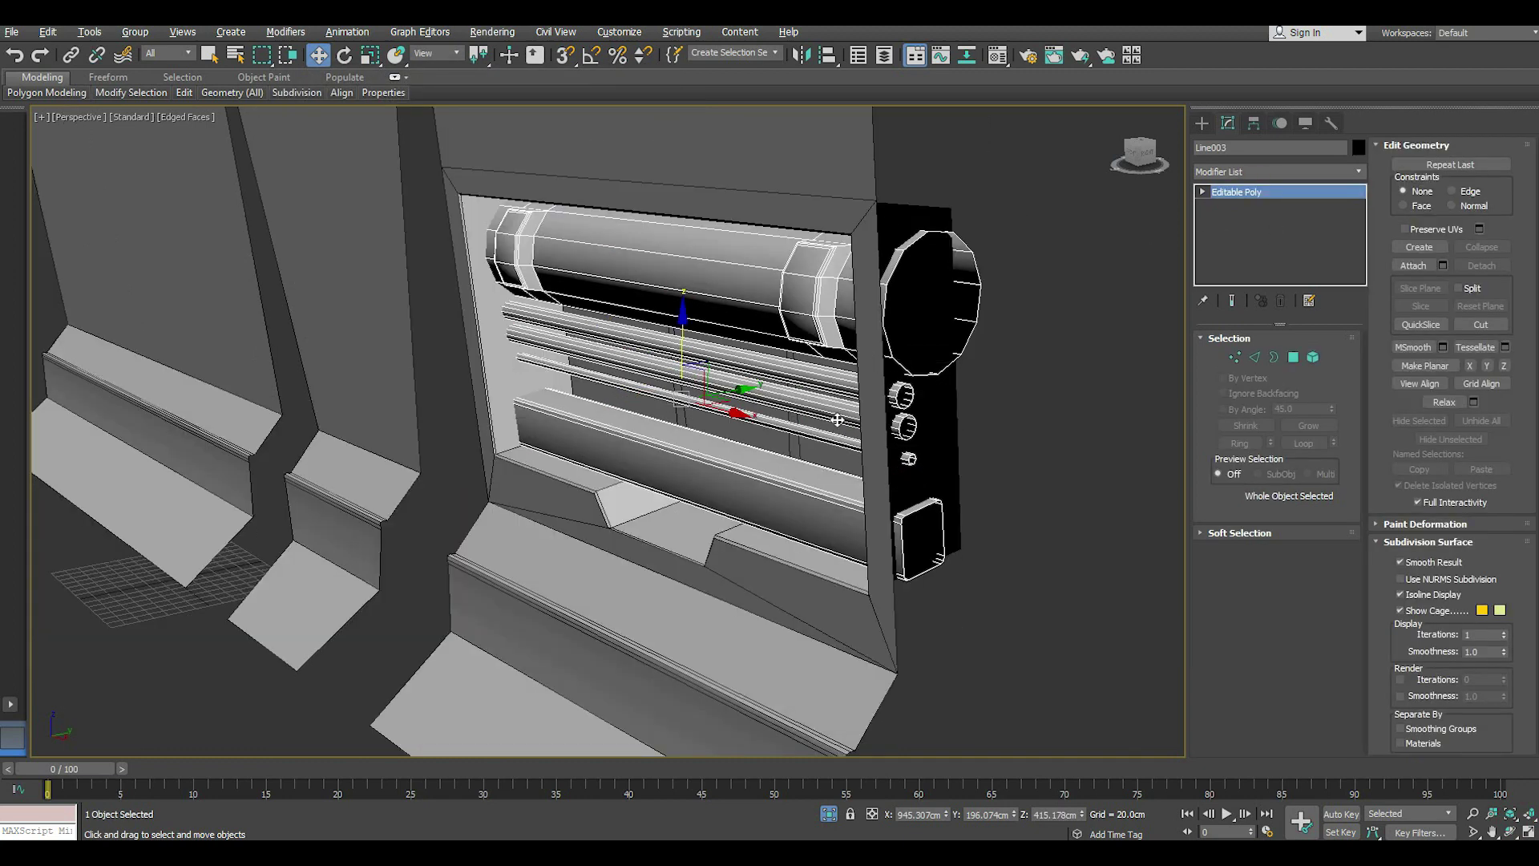
# - Clone the cabinet frame's back panel polygons forward over the rods
pyautogui.click(811, 449)
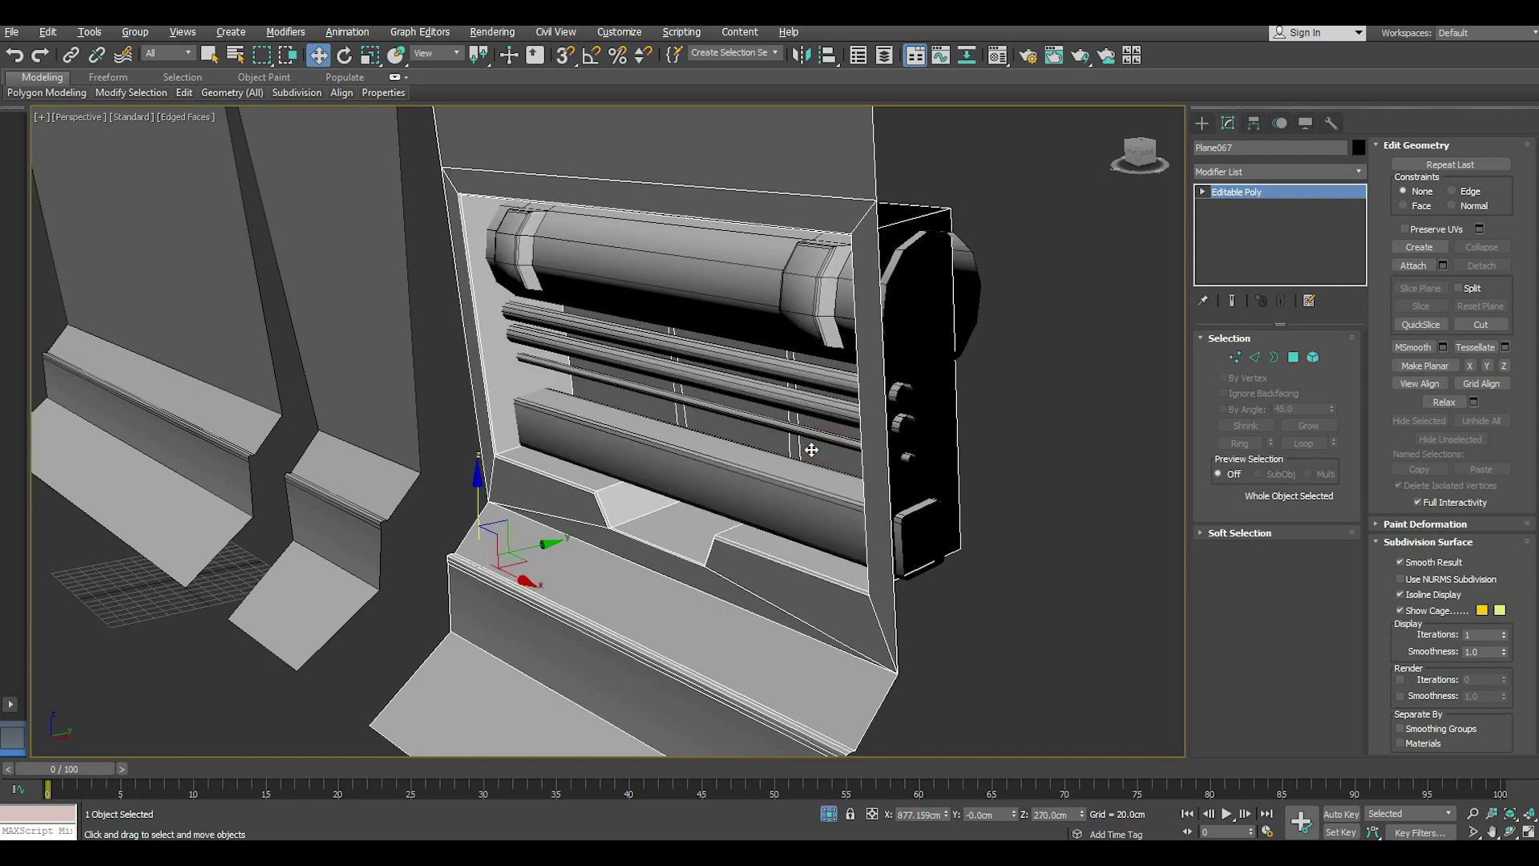
pyautogui.click(1296, 359)
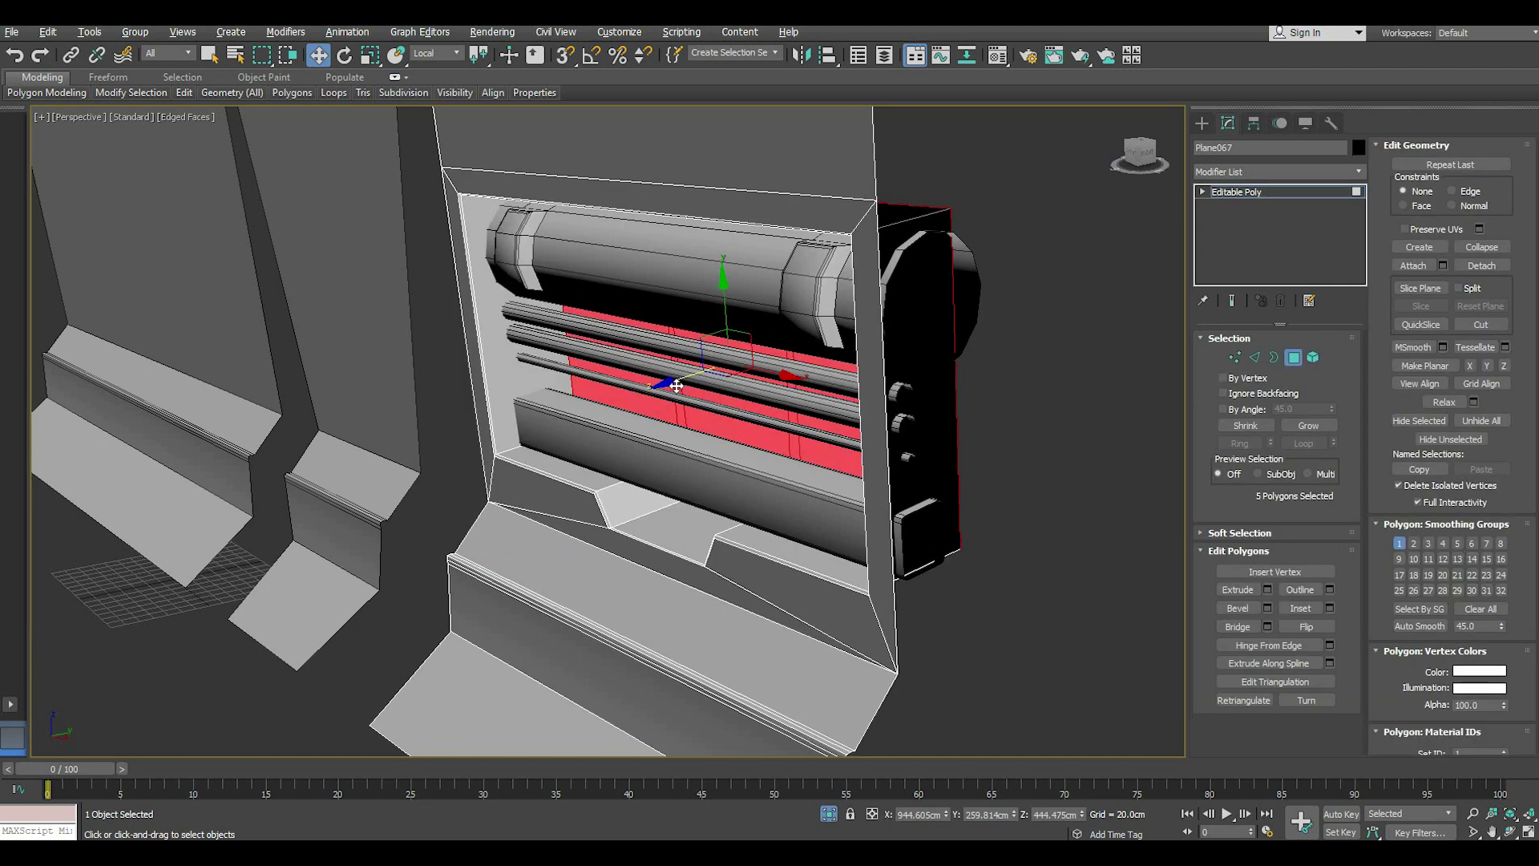
pyautogui.moveTo(666, 387); pyautogui.dragTo(599, 410)
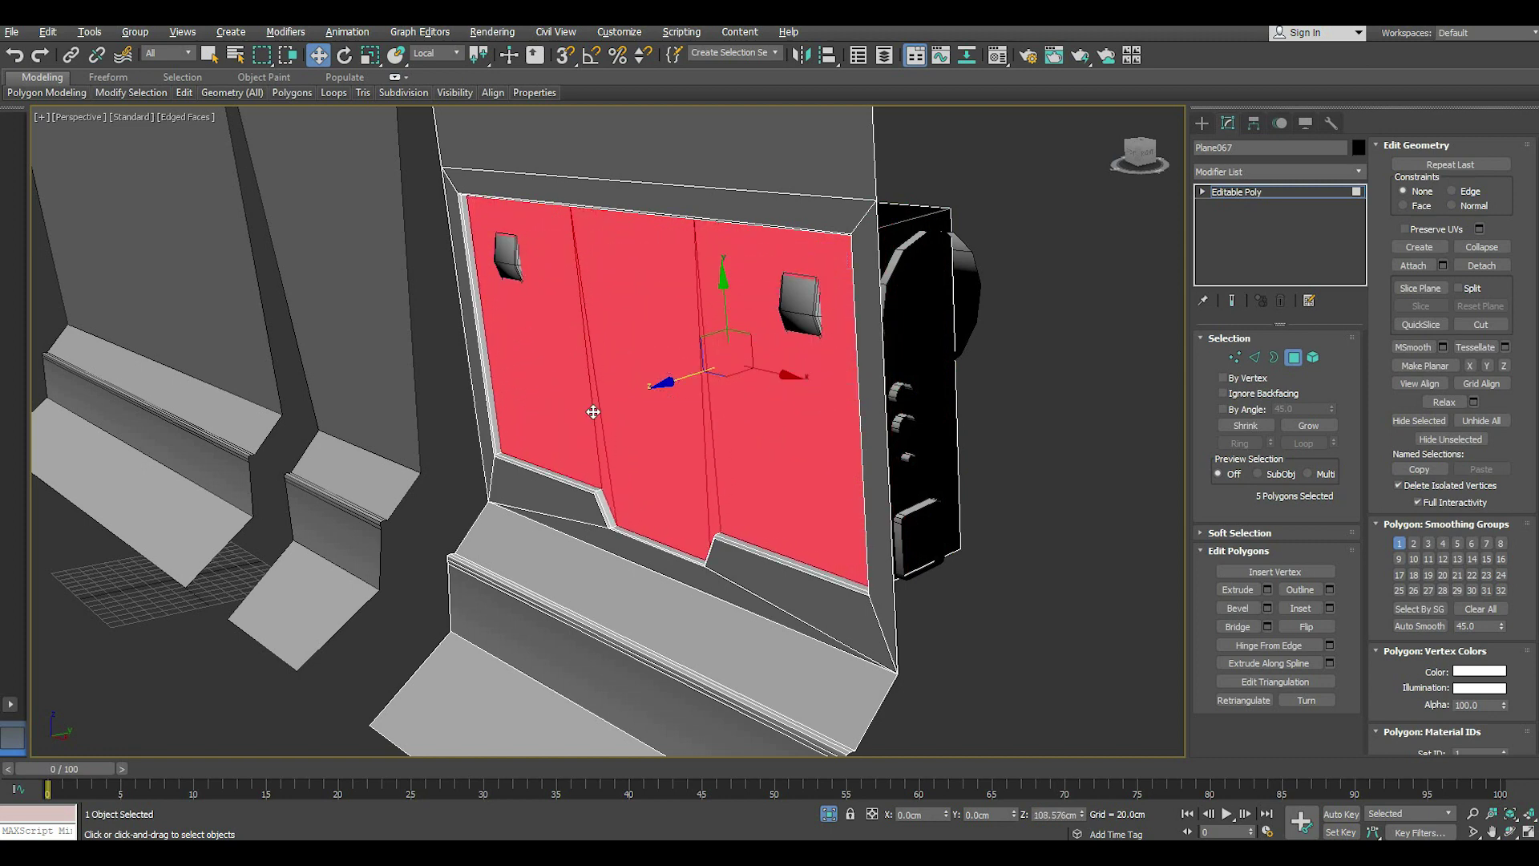
pyautogui.click(828, 450)
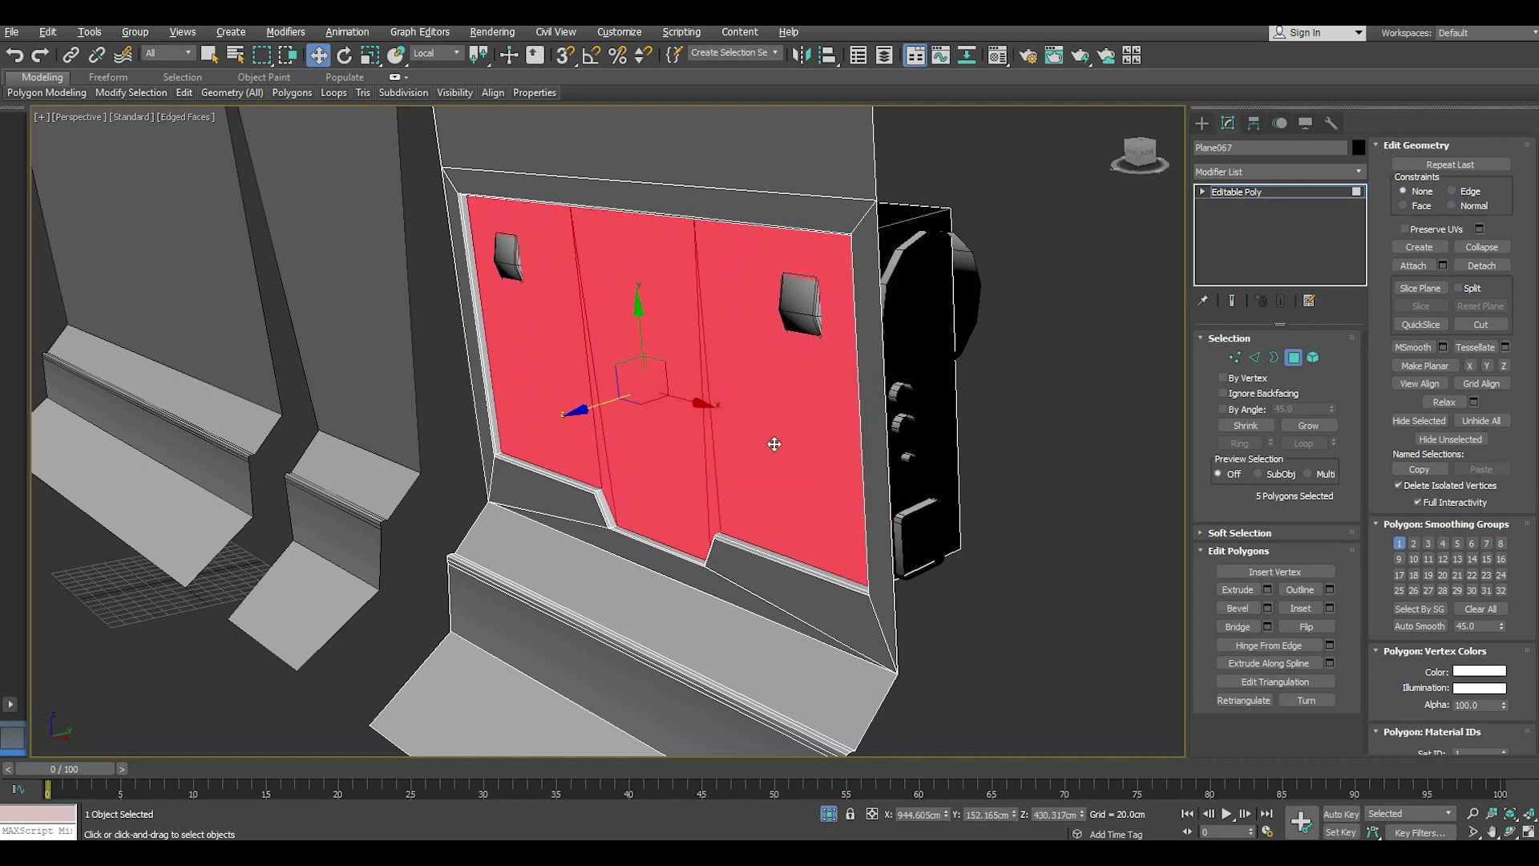
# - Shift the front and right-side panel polygons sideways to widen the panel
pyautogui.moveTo(776, 443)
pyautogui.keyDown('alt'); pyautogui.mouseDown(button='middle')
pyautogui.moveTo(746, 441)
pyautogui.moveTo(732, 401)
pyautogui.moveTo(690, 398)
pyautogui.moveTo(762, 412)
pyautogui.moveTo(680, 422)
pyautogui.mouseUp(button='middle'); pyautogui.keyUp('alt')
pyautogui.click(681, 423)
pyautogui.keyDown('ctrl'); pyautogui.click(727, 438); pyautogui.keyUp('ctrl')
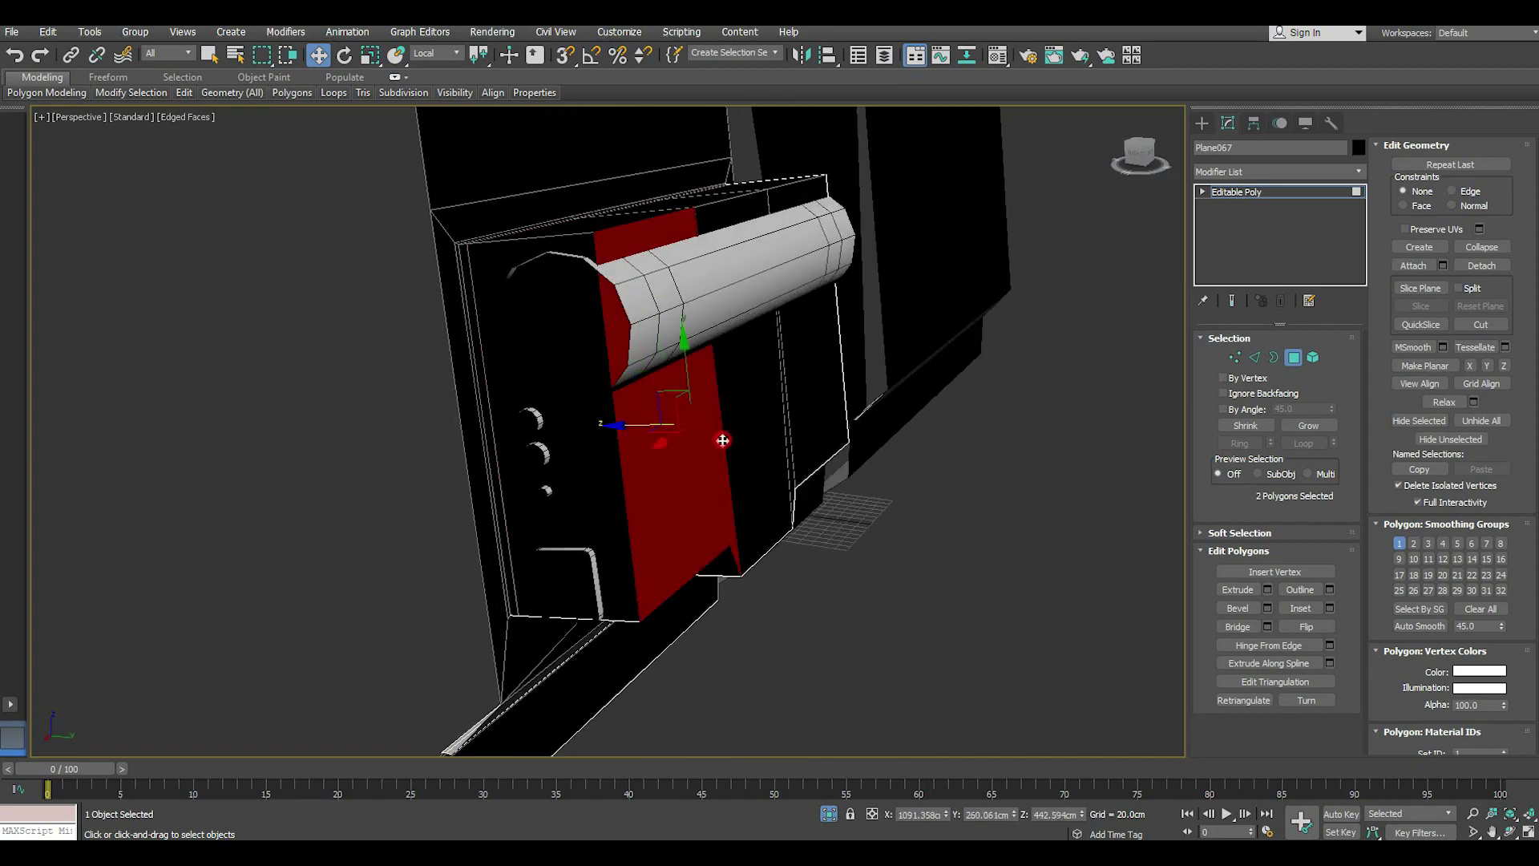
pyautogui.keyDown('ctrl'); pyautogui.click(789, 451); pyautogui.keyUp('ctrl')
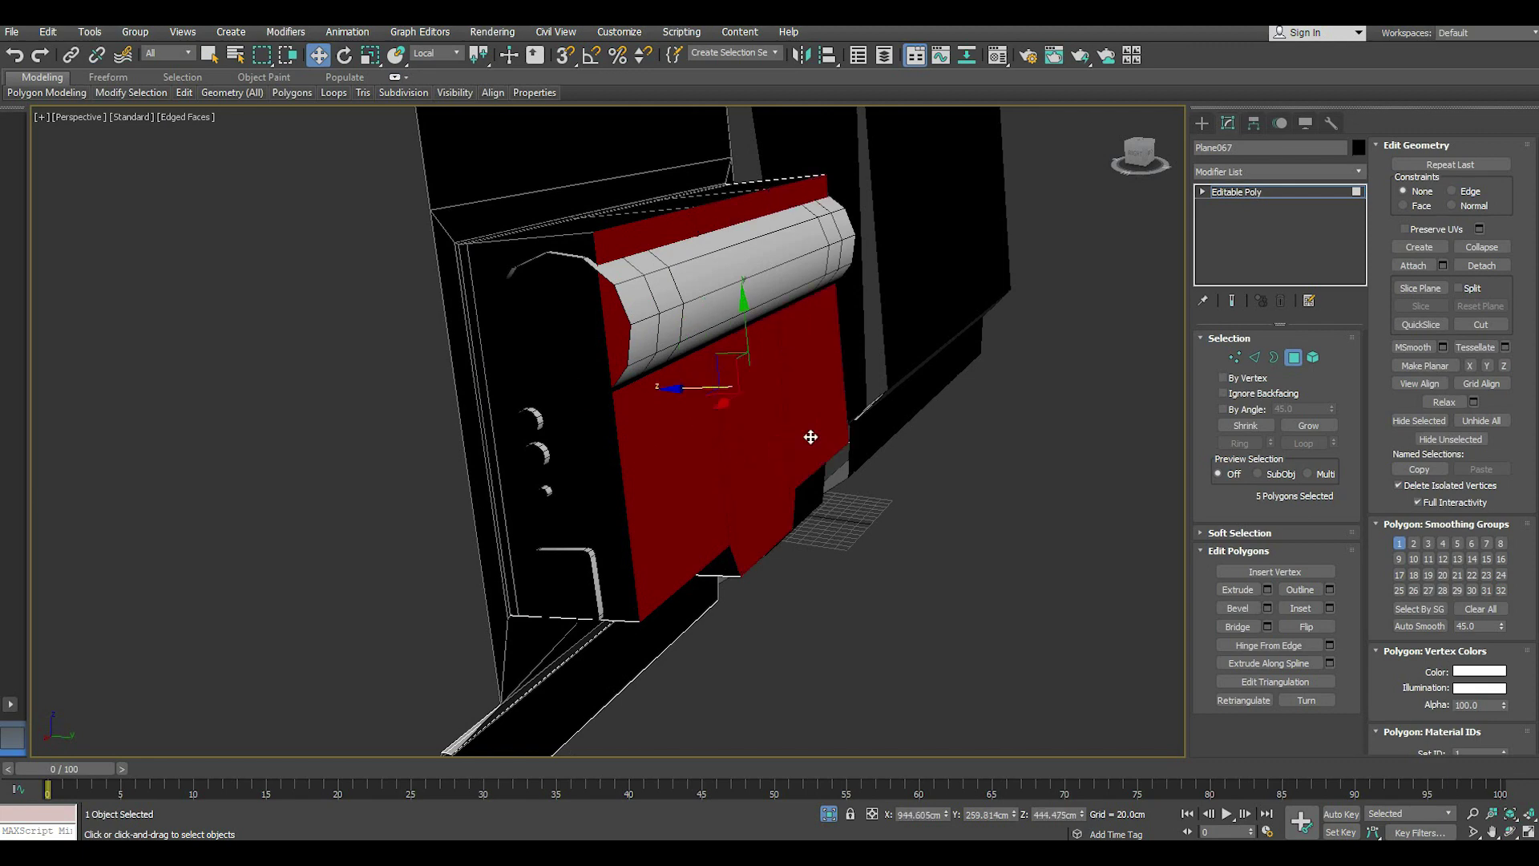
pyautogui.moveTo(774, 424)
pyautogui.keyDown('alt'); pyautogui.mouseDown(button='middle')
pyautogui.moveTo(807, 419)
pyautogui.moveTo(728, 405)
pyautogui.mouseUp(button='middle'); pyautogui.keyUp('alt')
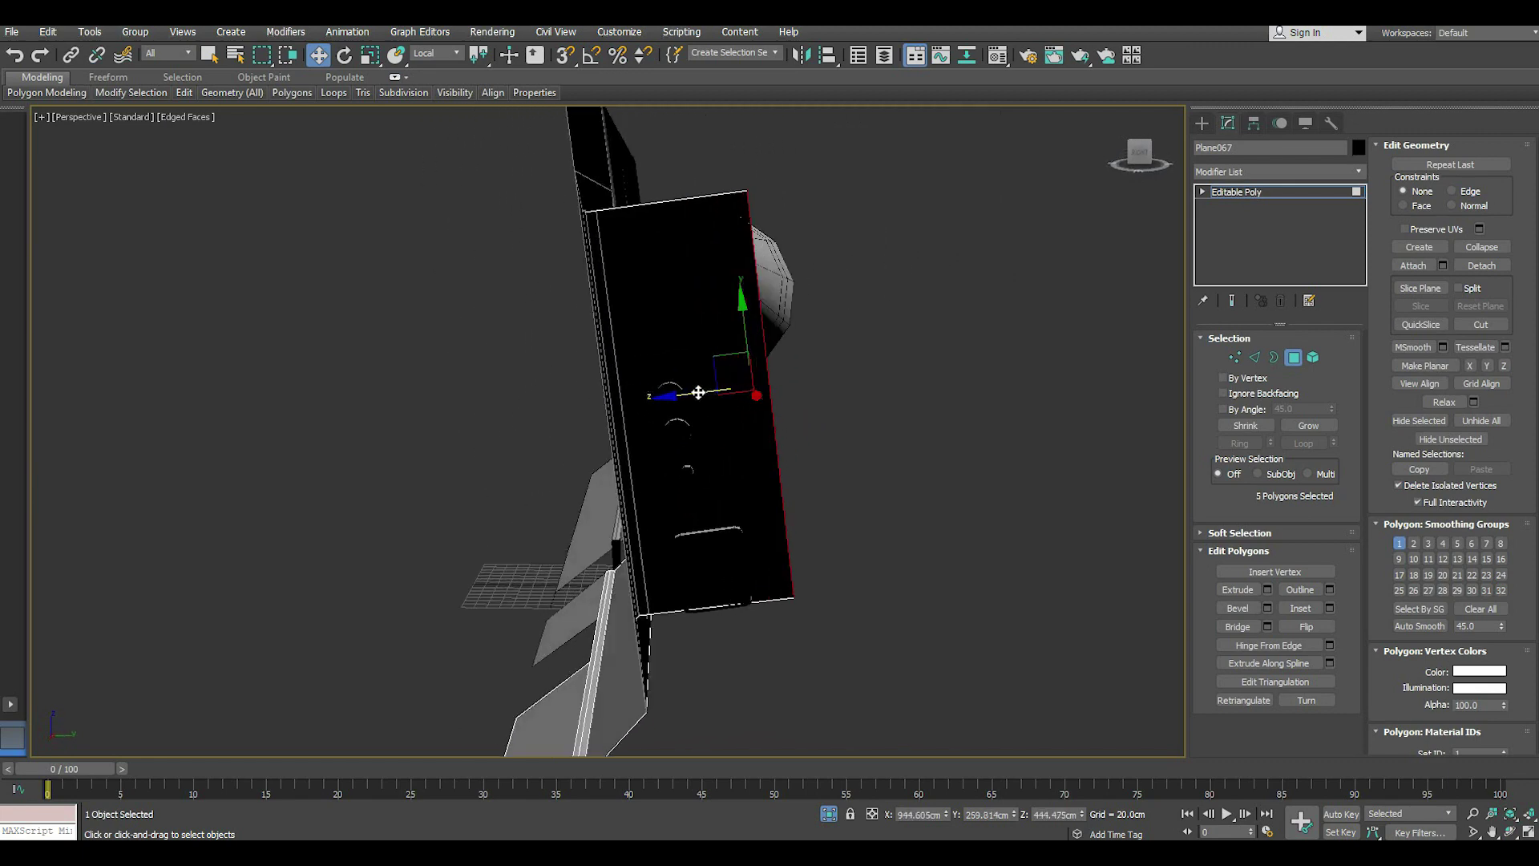
pyautogui.moveTo(698, 392); pyautogui.dragTo(740, 376)
pyautogui.keyDown('alt'); pyautogui.moveTo(688, 395); pyautogui.dragTo(715, 399, button='middle'); pyautogui.keyUp('alt')
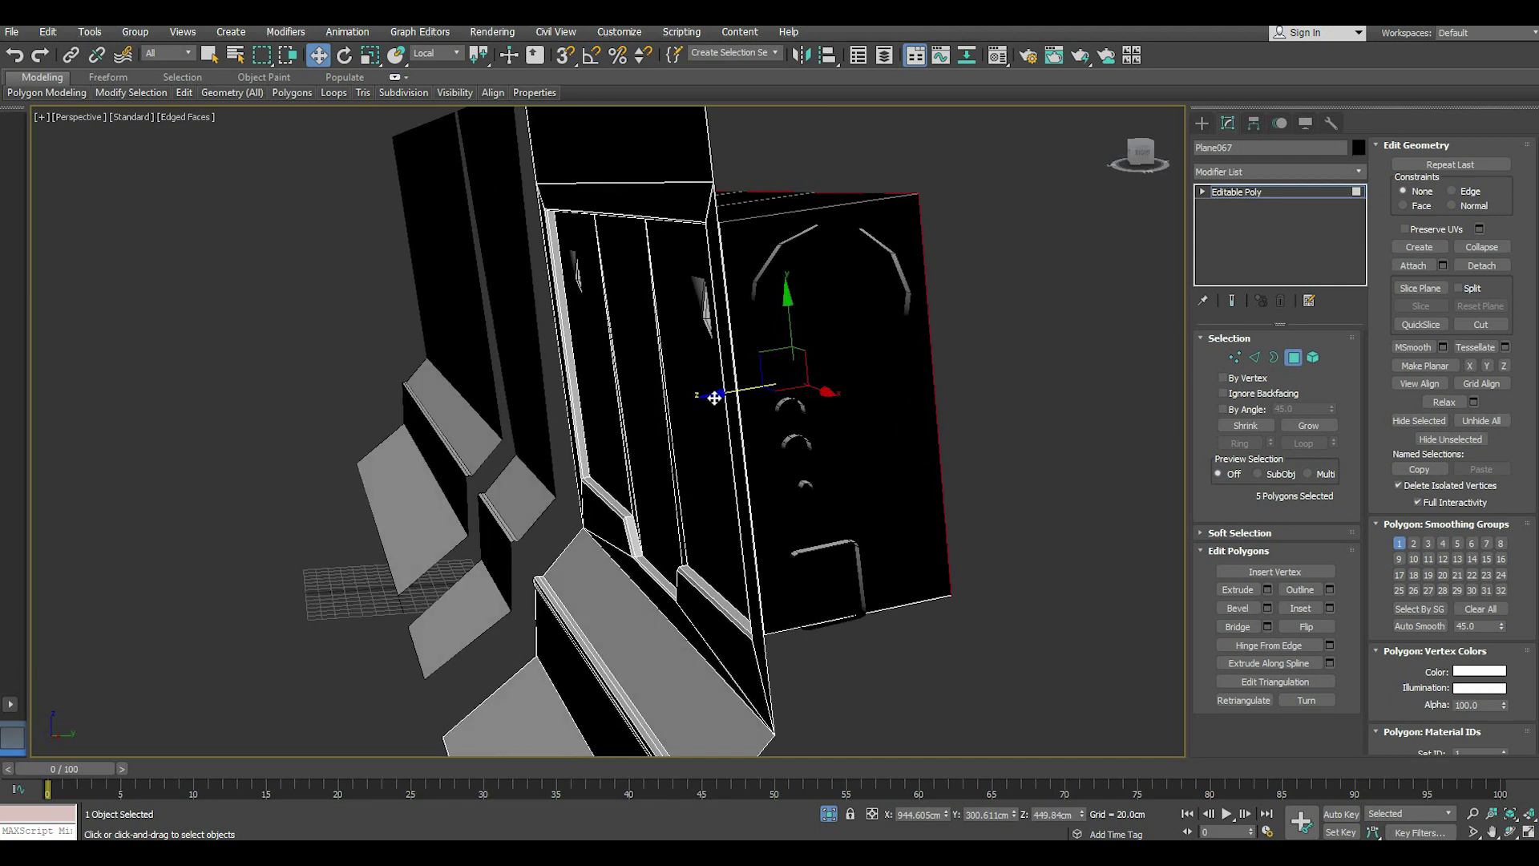
# - Move Line003's circle and square outlines onto the panel along Y, then select Plane067's window element
pyautogui.click(1234, 192)
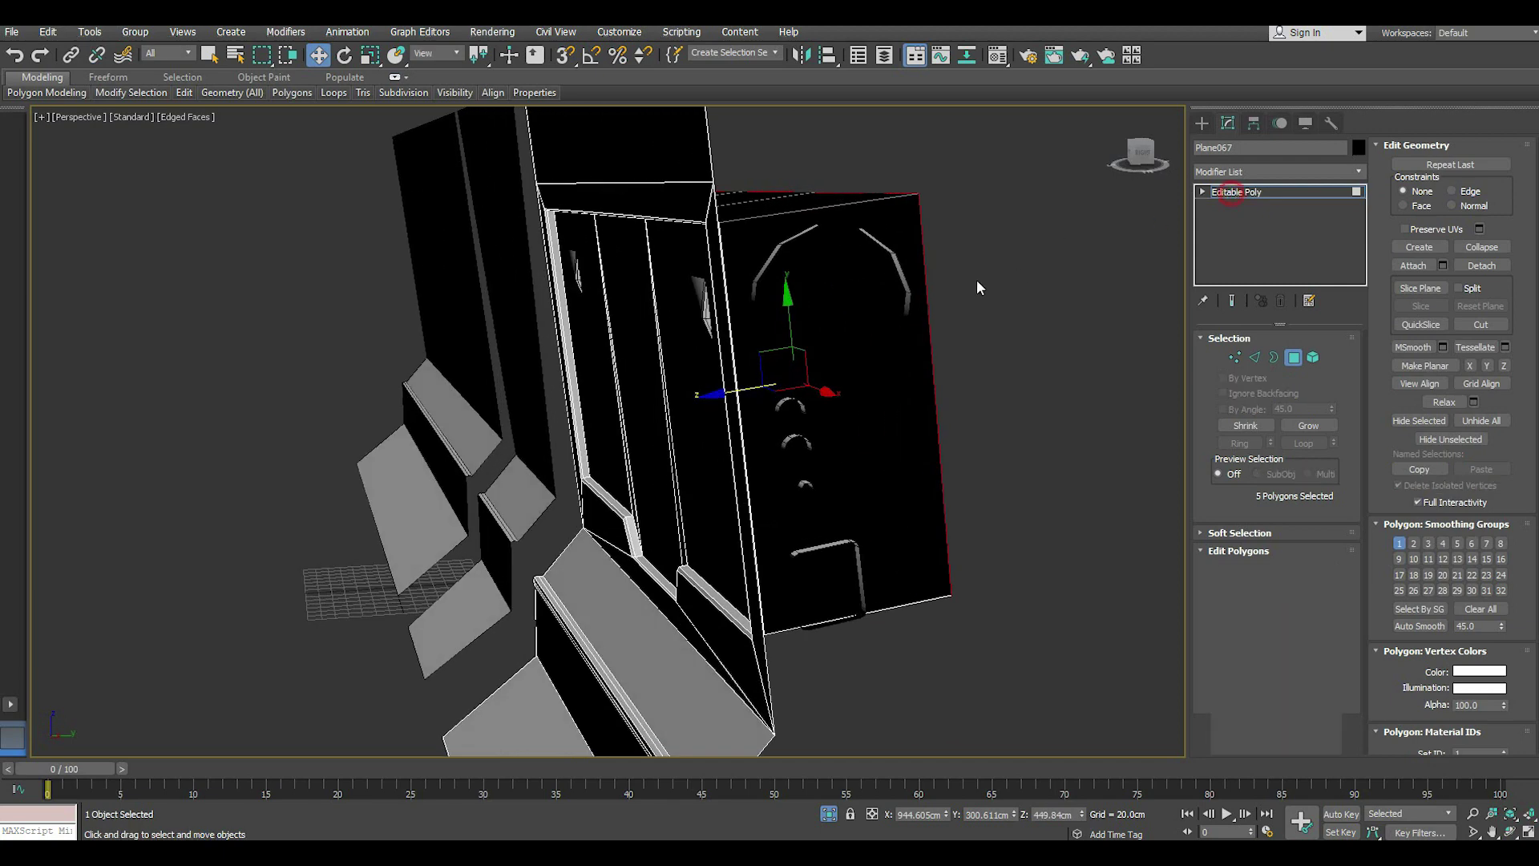
pyautogui.click(767, 262)
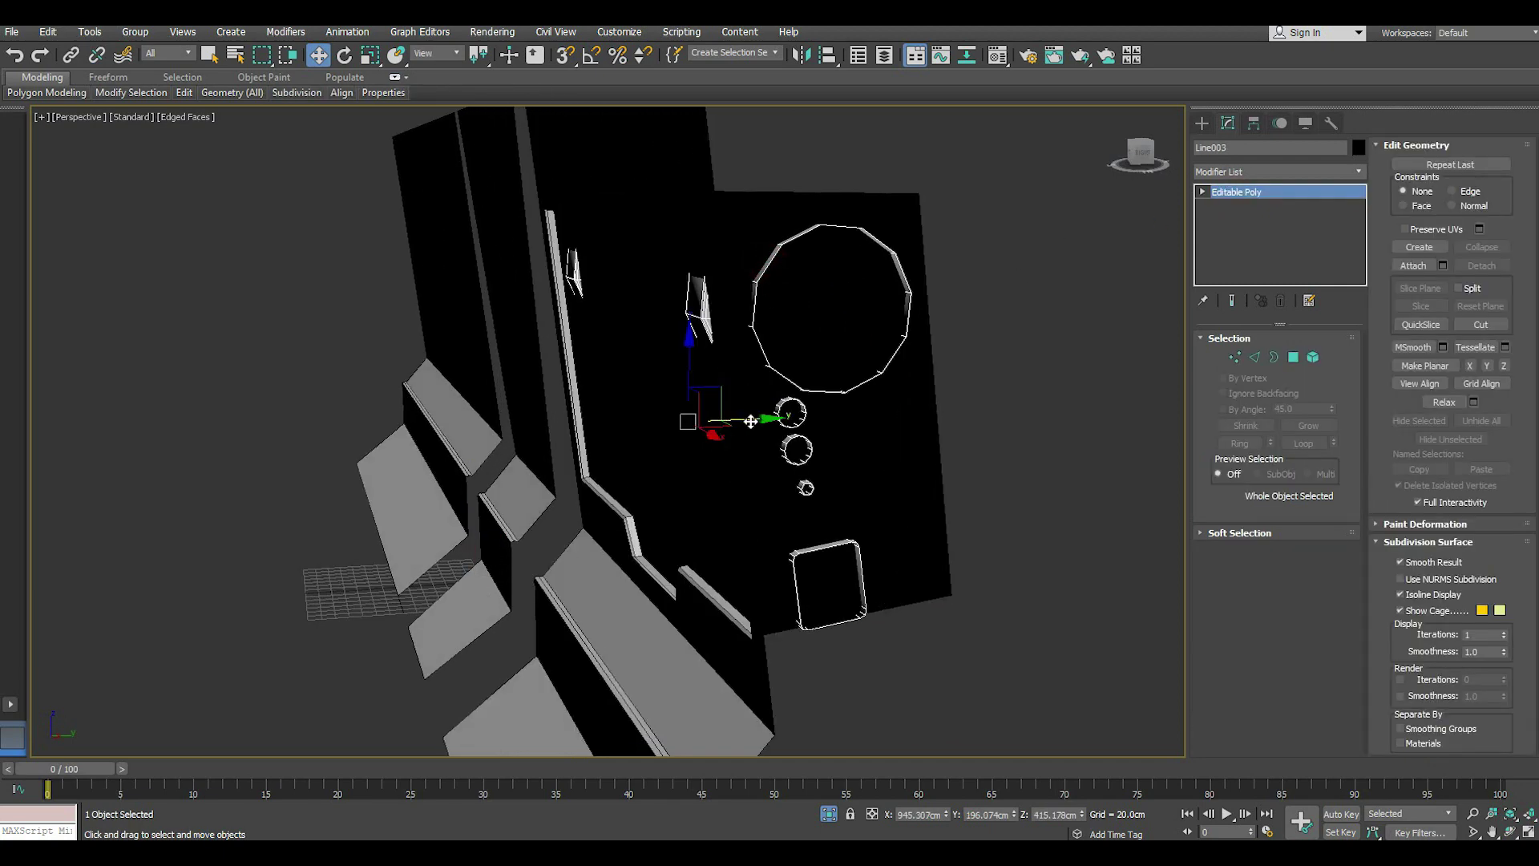
pyautogui.moveTo(750, 421); pyautogui.dragTo(767, 412)
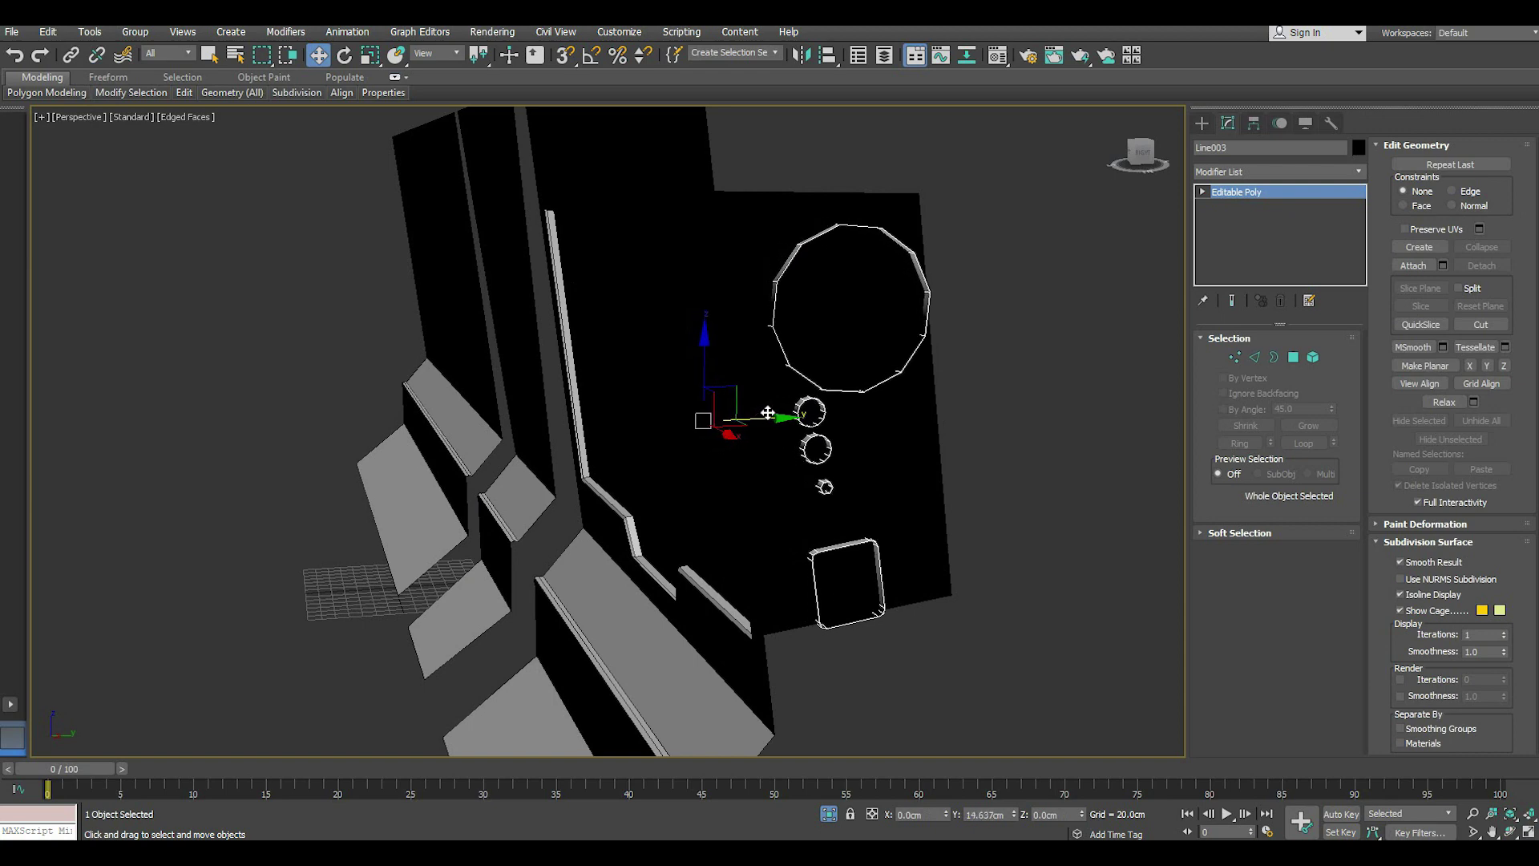
pyautogui.click(646, 448)
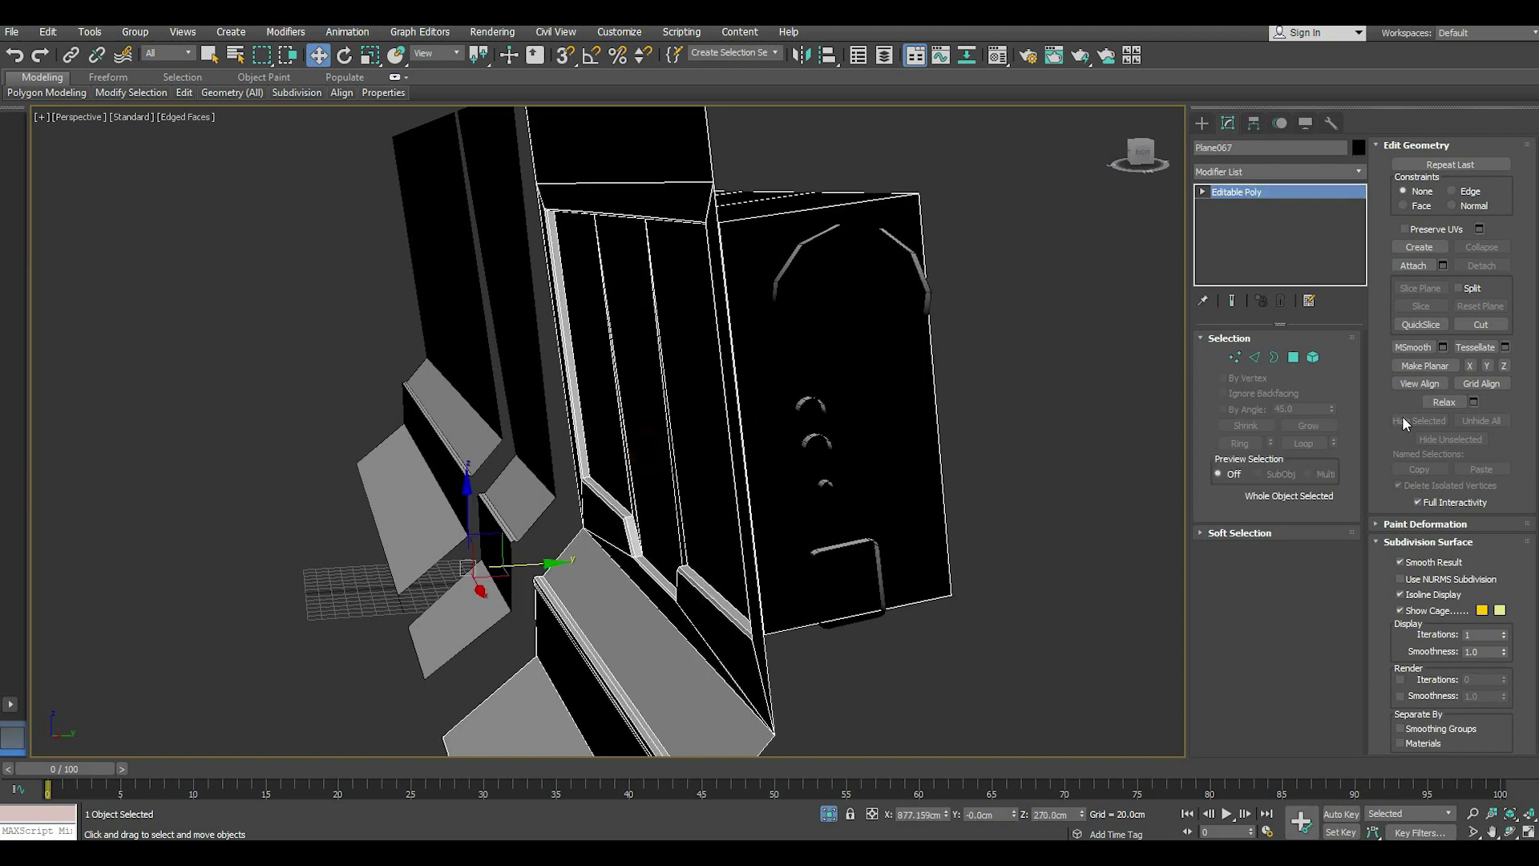
pyautogui.click(1312, 357)
# - Colour the window element's five faces grey-teal (about RGB 69/88/90), then deselect everything
pyautogui.scroll(3, 649, 430)
pyautogui.click(650, 430)
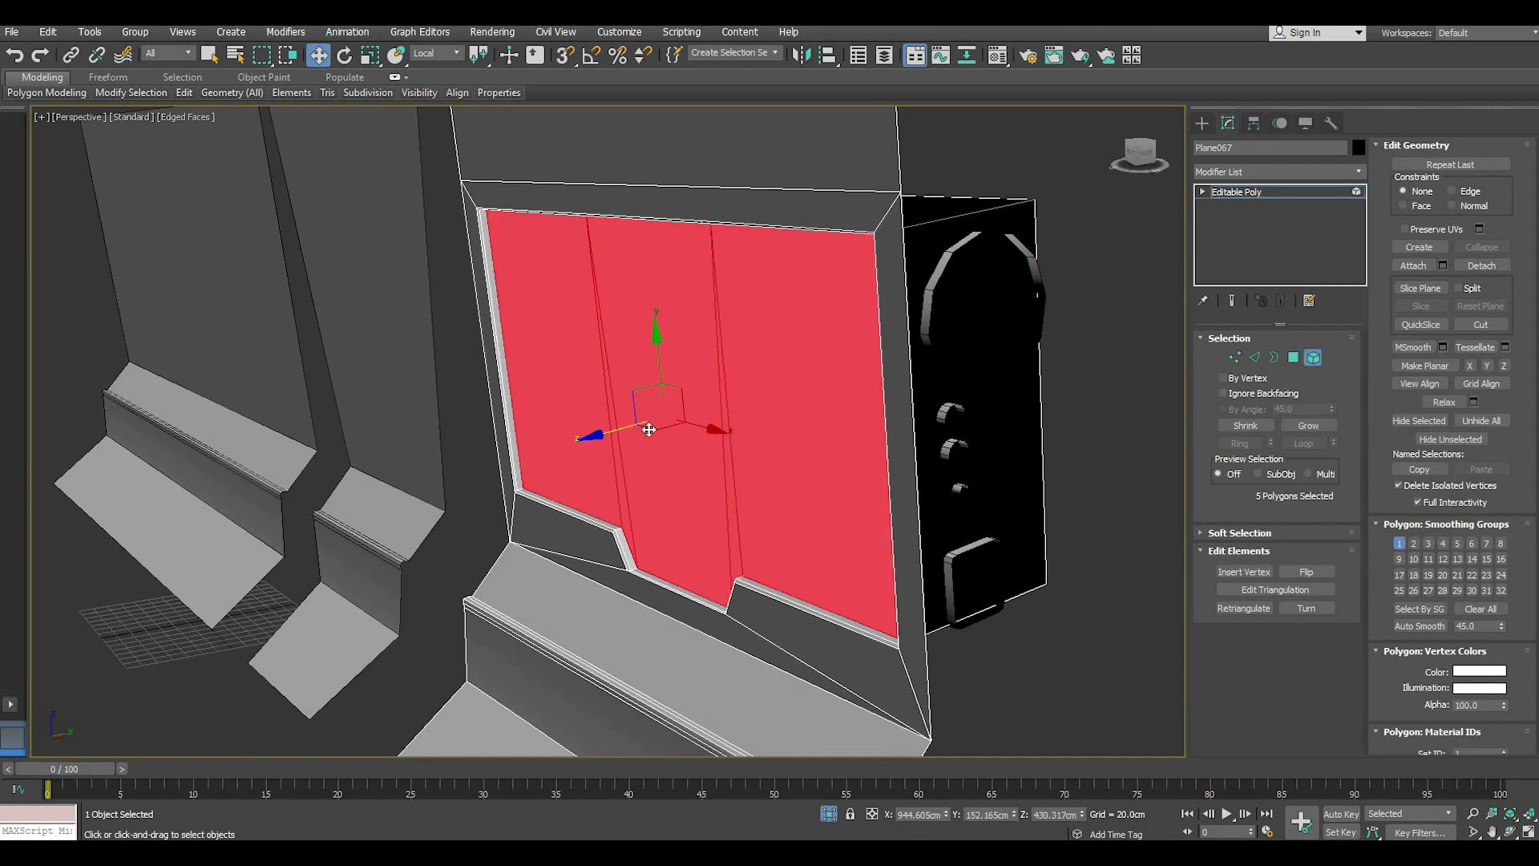
pyautogui.moveTo(610, 430); pyautogui.dragTo(612, 428)
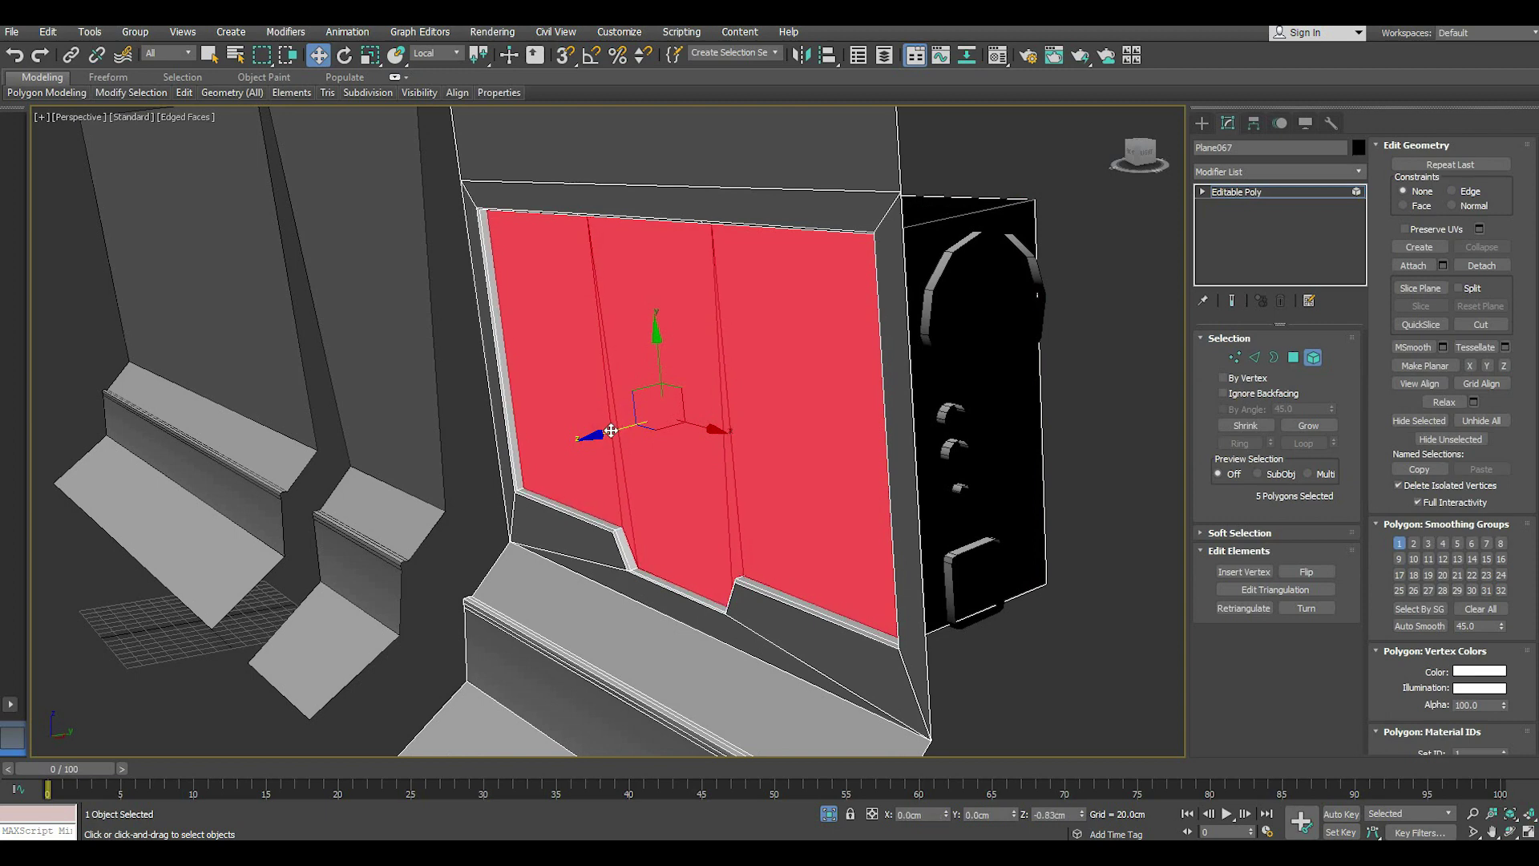
pyautogui.click(1473, 672)
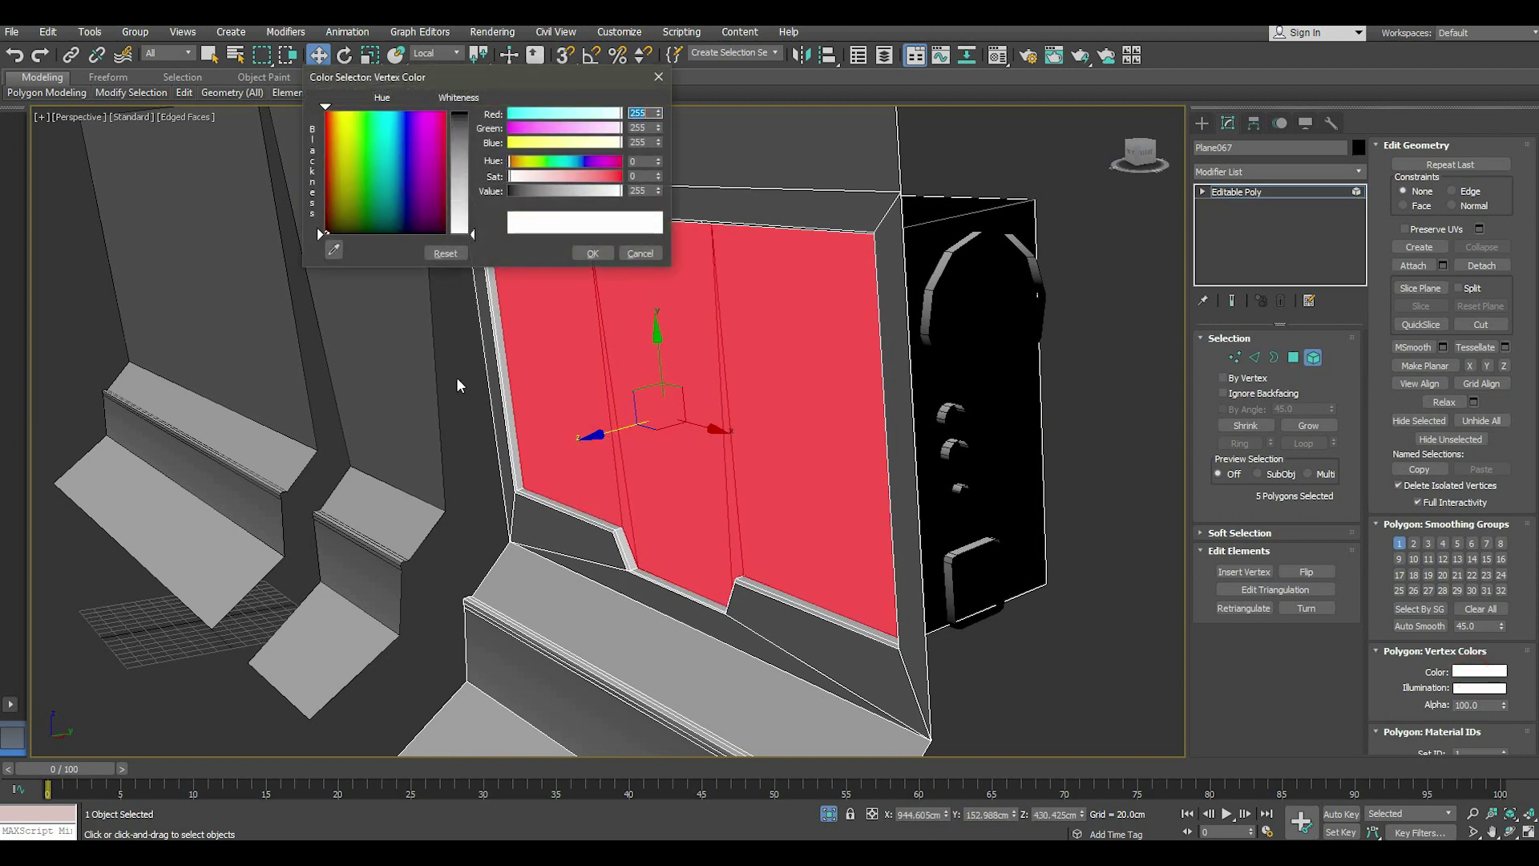
pyautogui.click(387, 220)
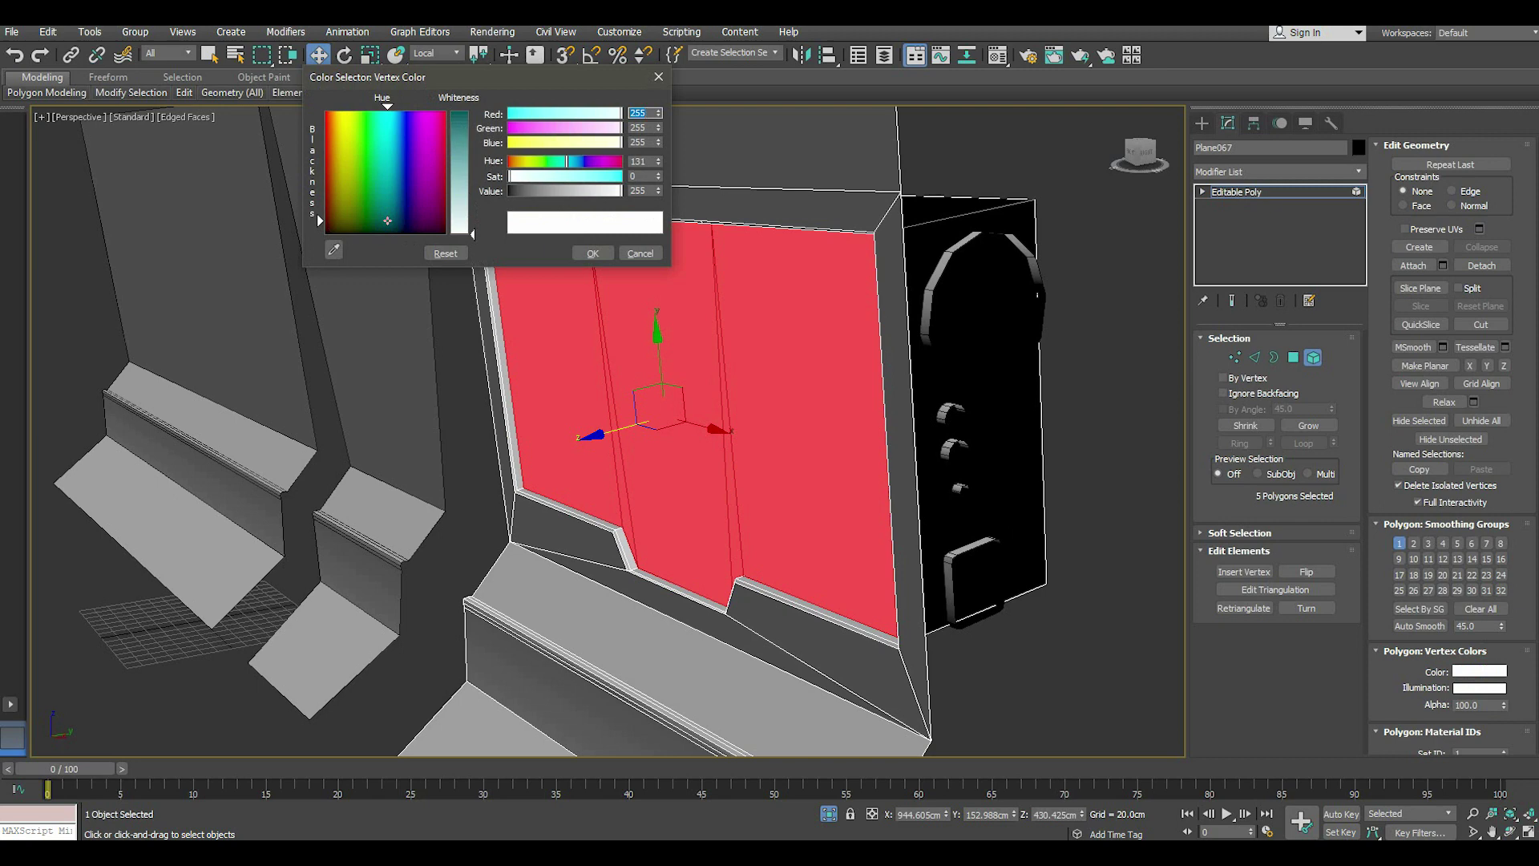
pyautogui.click(461, 127)
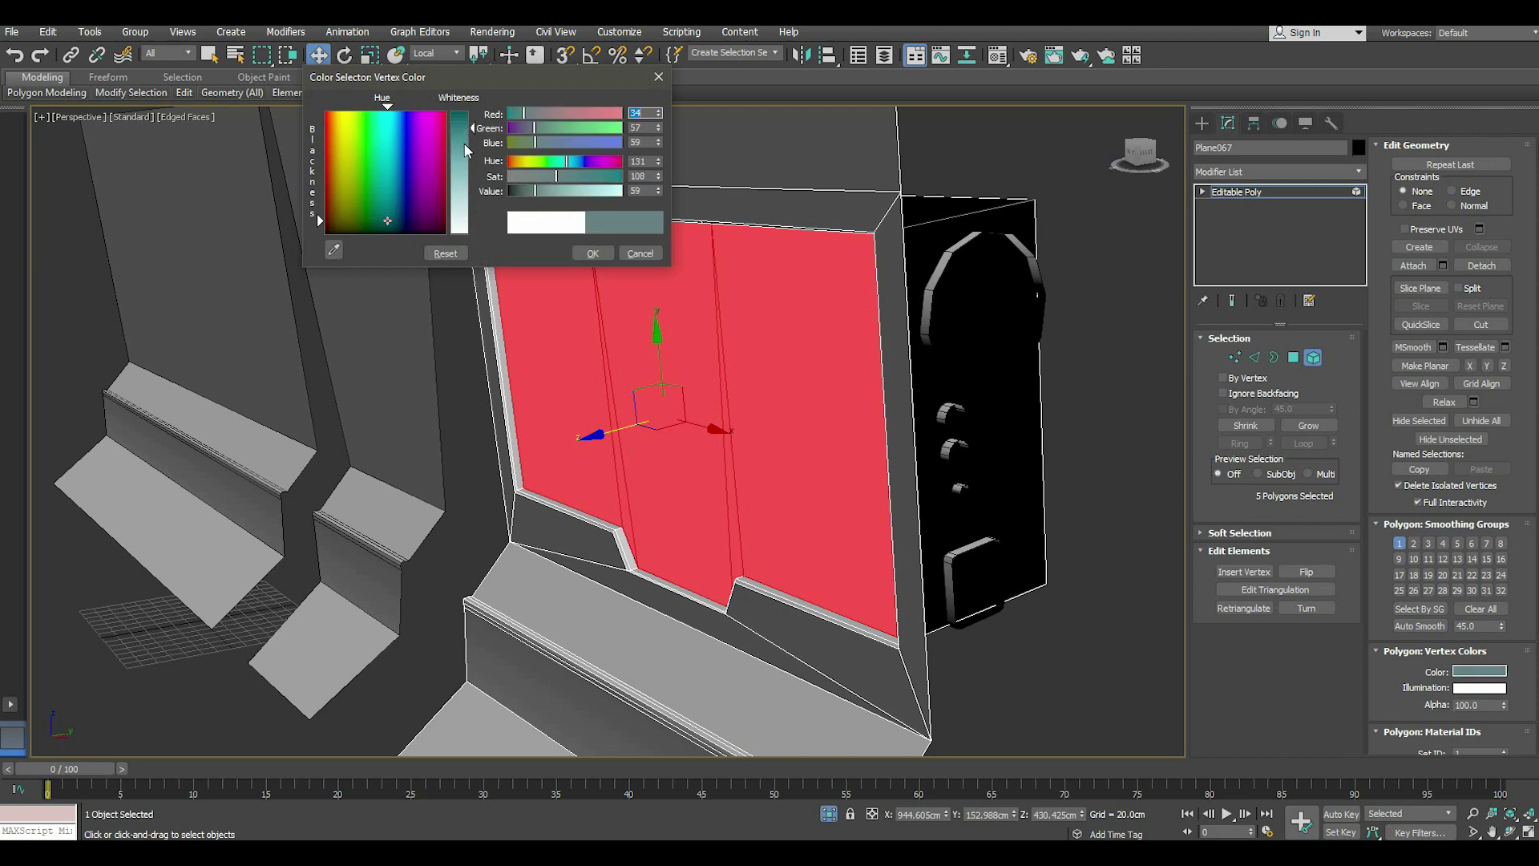
pyautogui.click(594, 253)
pyautogui.click(1238, 191)
pyautogui.moveTo(725, 347)
pyautogui.keyDown('alt'); pyautogui.mouseDown(button='middle')
pyautogui.moveTo(952, 434)
pyautogui.moveTo(825, 459)
pyautogui.moveTo(879, 433)
pyautogui.moveTo(799, 506)
pyautogui.mouseUp(button='middle'); pyautogui.keyUp('alt')
pyautogui.scroll(3, 813, 378)
pyautogui.click(963, 458)
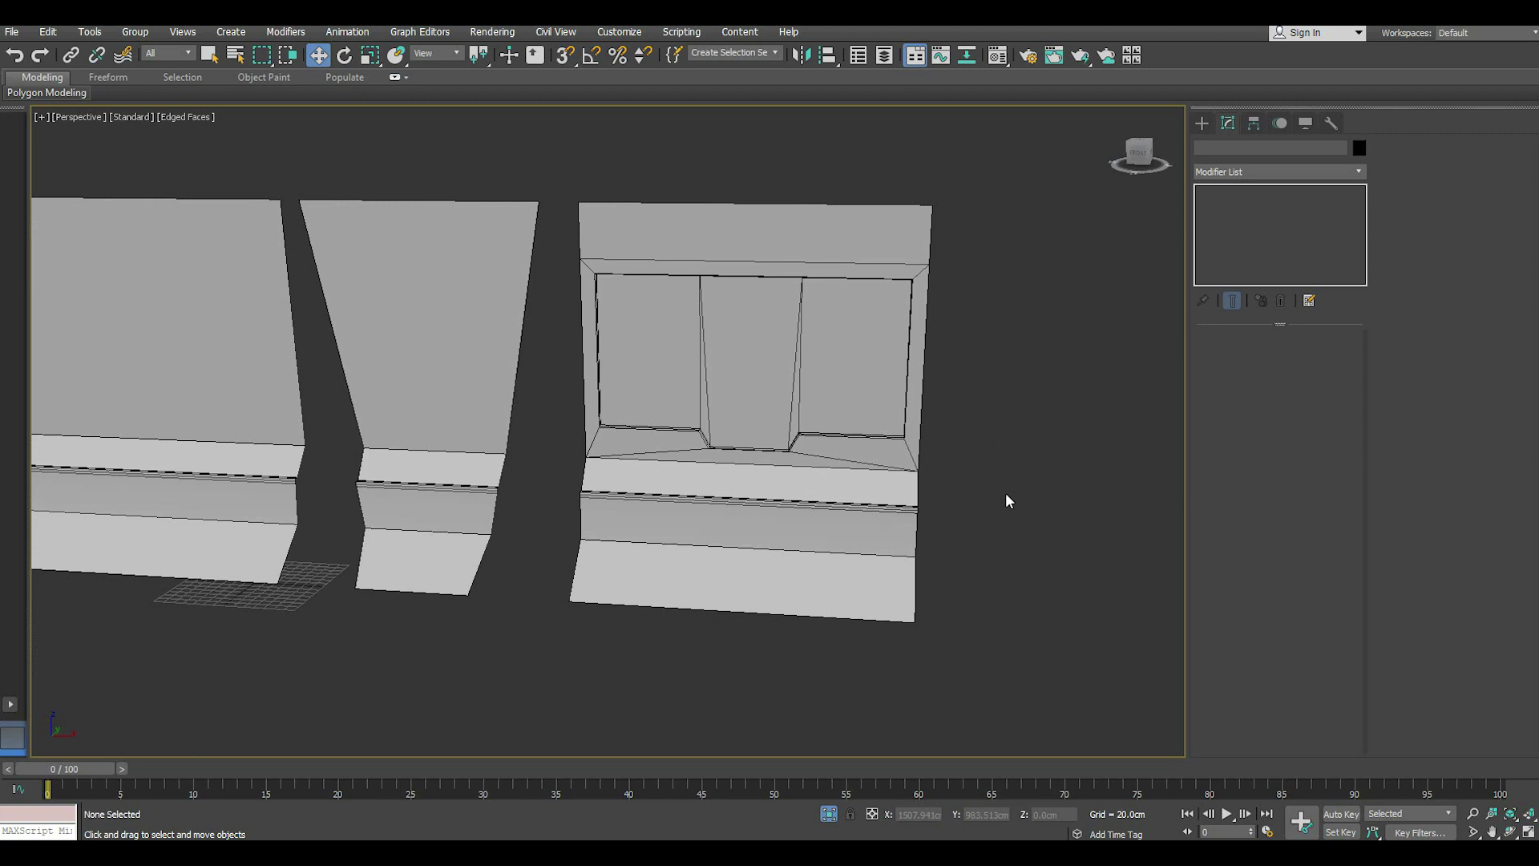
# - Isolate the thin wall piece and view it from the Left side
pyautogui.click(677, 493)
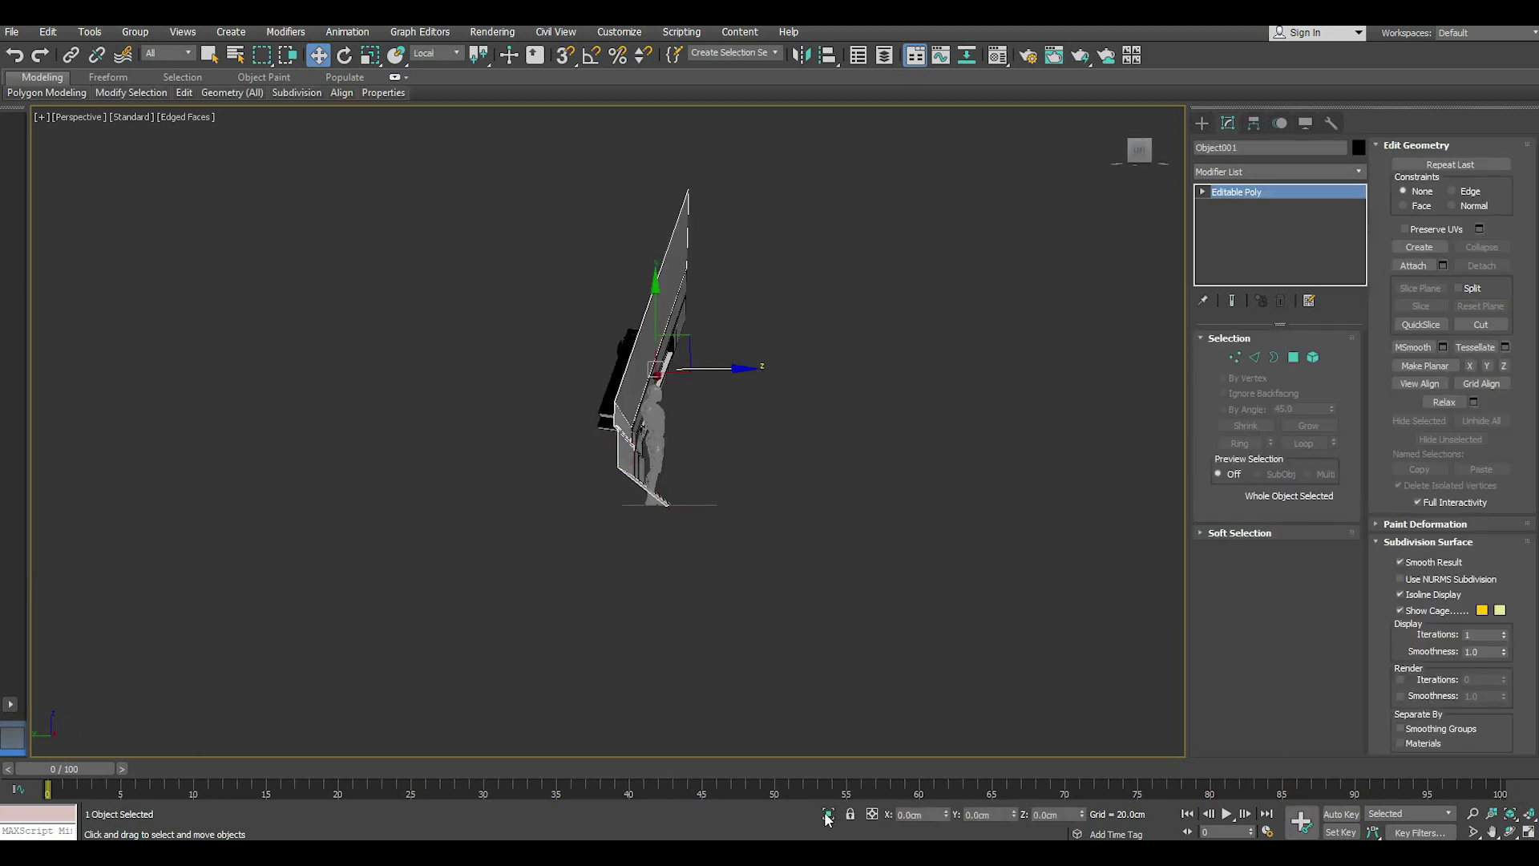
pyautogui.click(824, 812)
pyautogui.press('l')
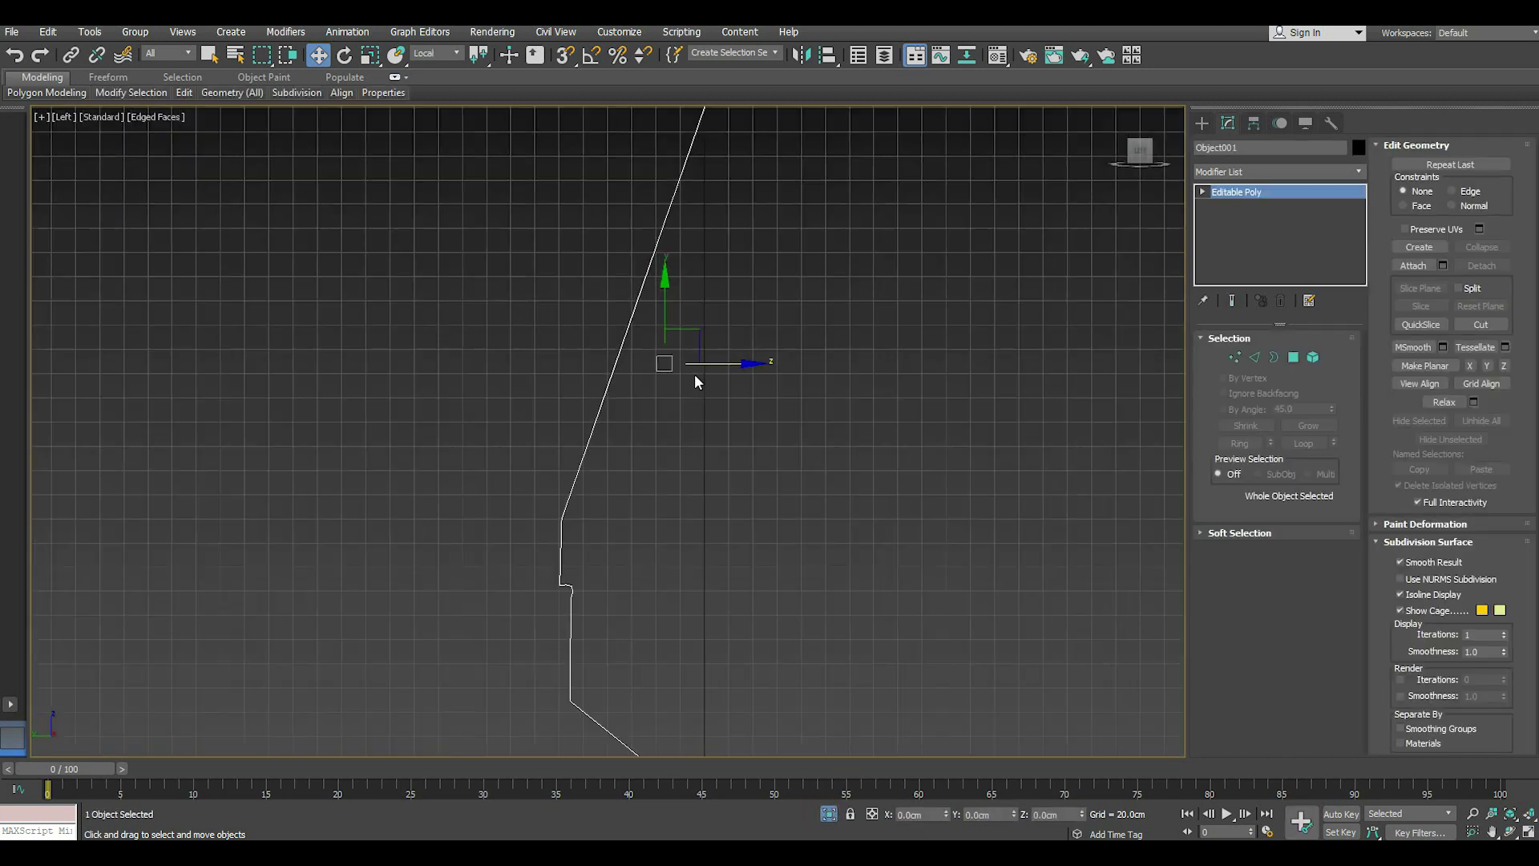
pyautogui.moveTo(677, 469); pyautogui.dragTo(633, 545, button='middle')
pyautogui.scroll(-2, 634, 545)
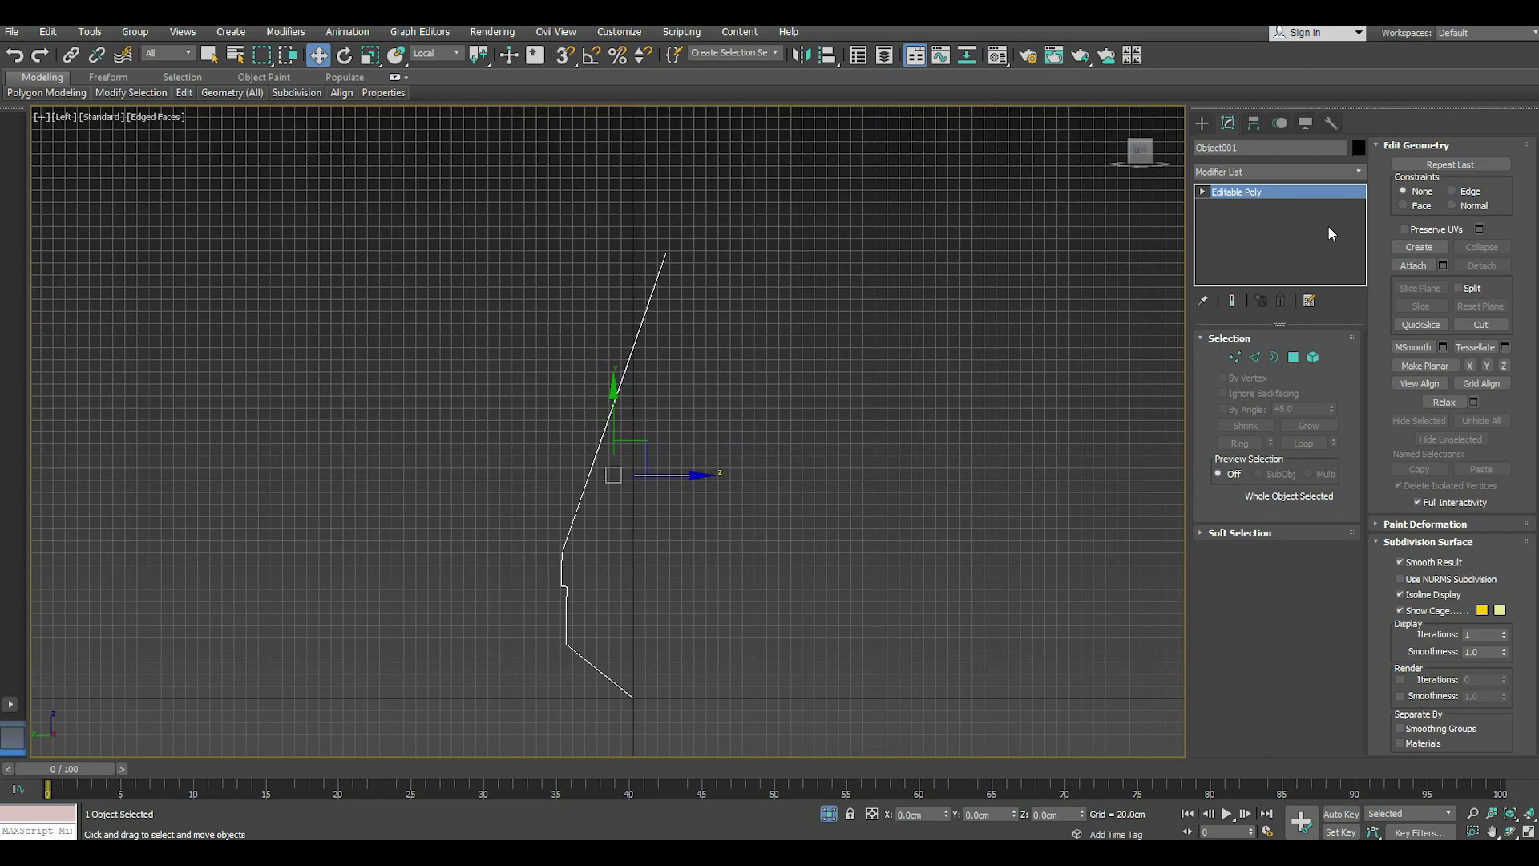
# - Draw a four-point bent Line spline following the wall's side profile from bottom to top
pyautogui.click(1203, 125)
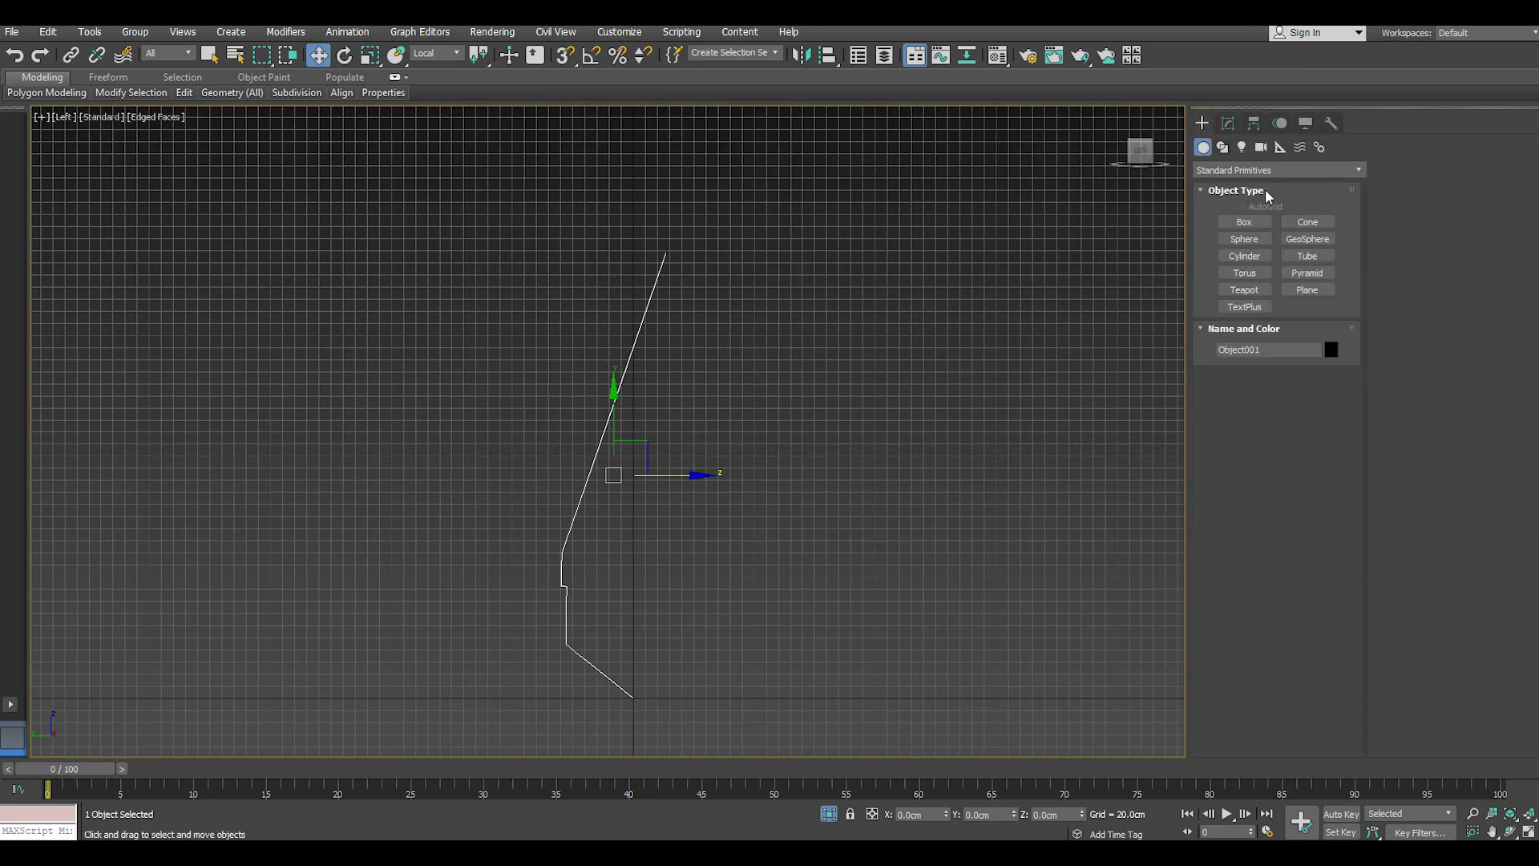
pyautogui.click(1222, 147)
pyautogui.click(1245, 235)
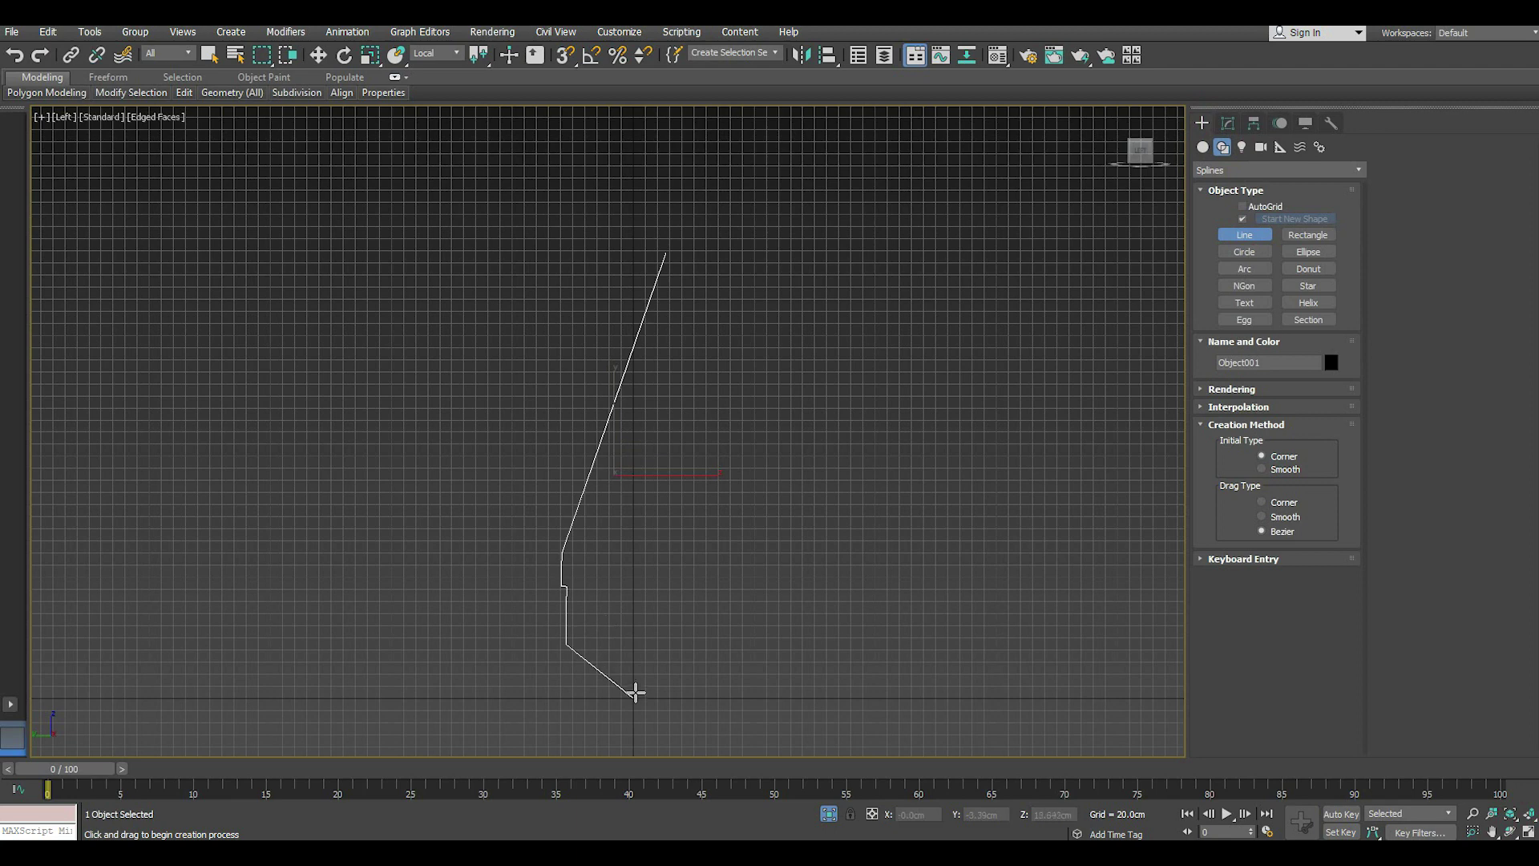
pyautogui.click(634, 698)
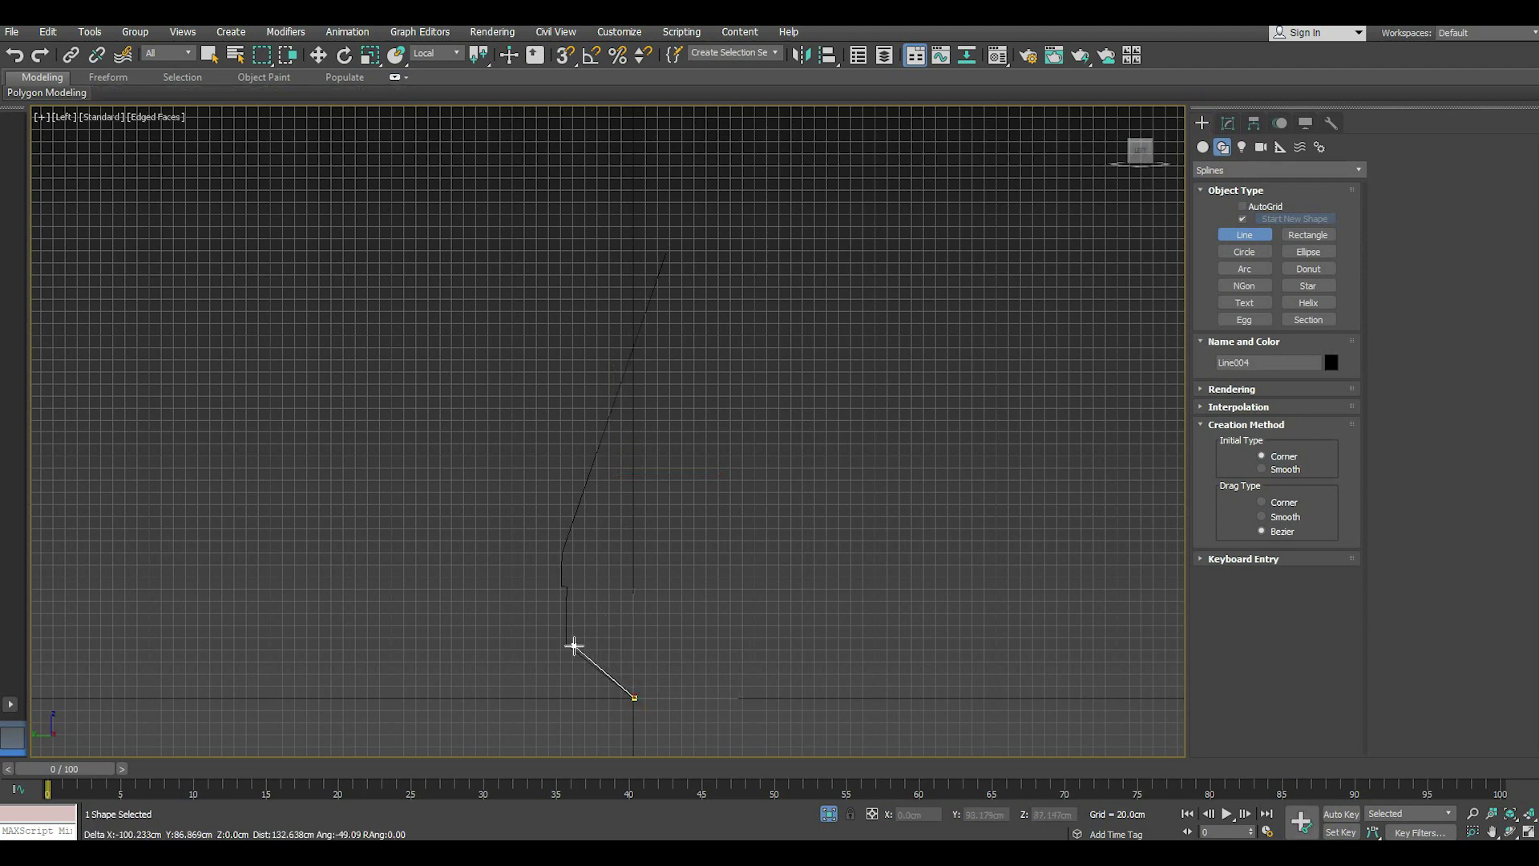
pyautogui.scroll(3, 574, 646)
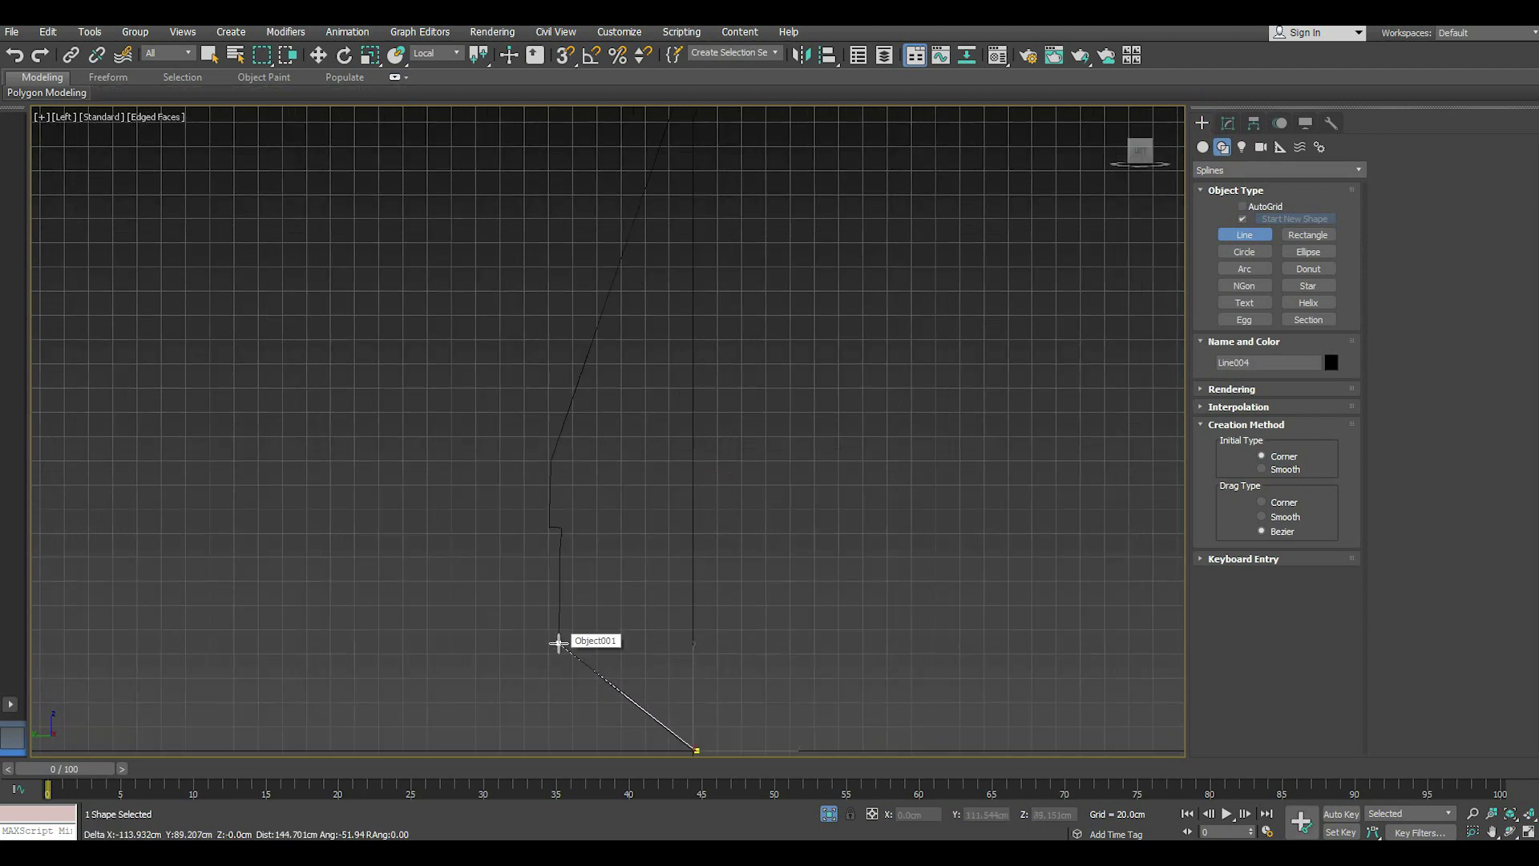
pyautogui.click(559, 642)
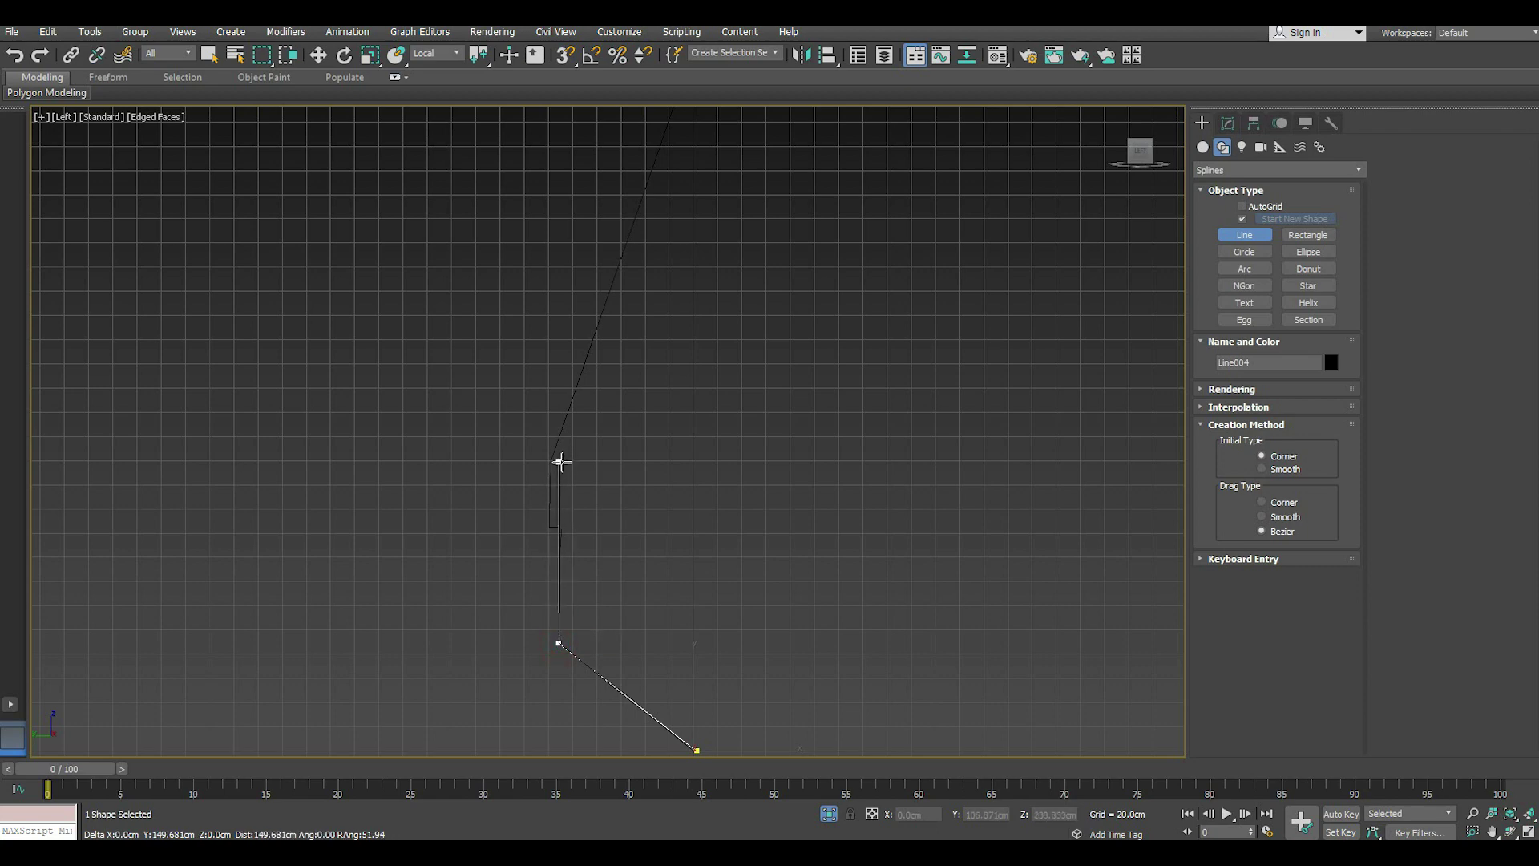
pyautogui.click(559, 462)
pyautogui.scroll(-1, 553, 581)
pyautogui.scroll(-1, 561, 585)
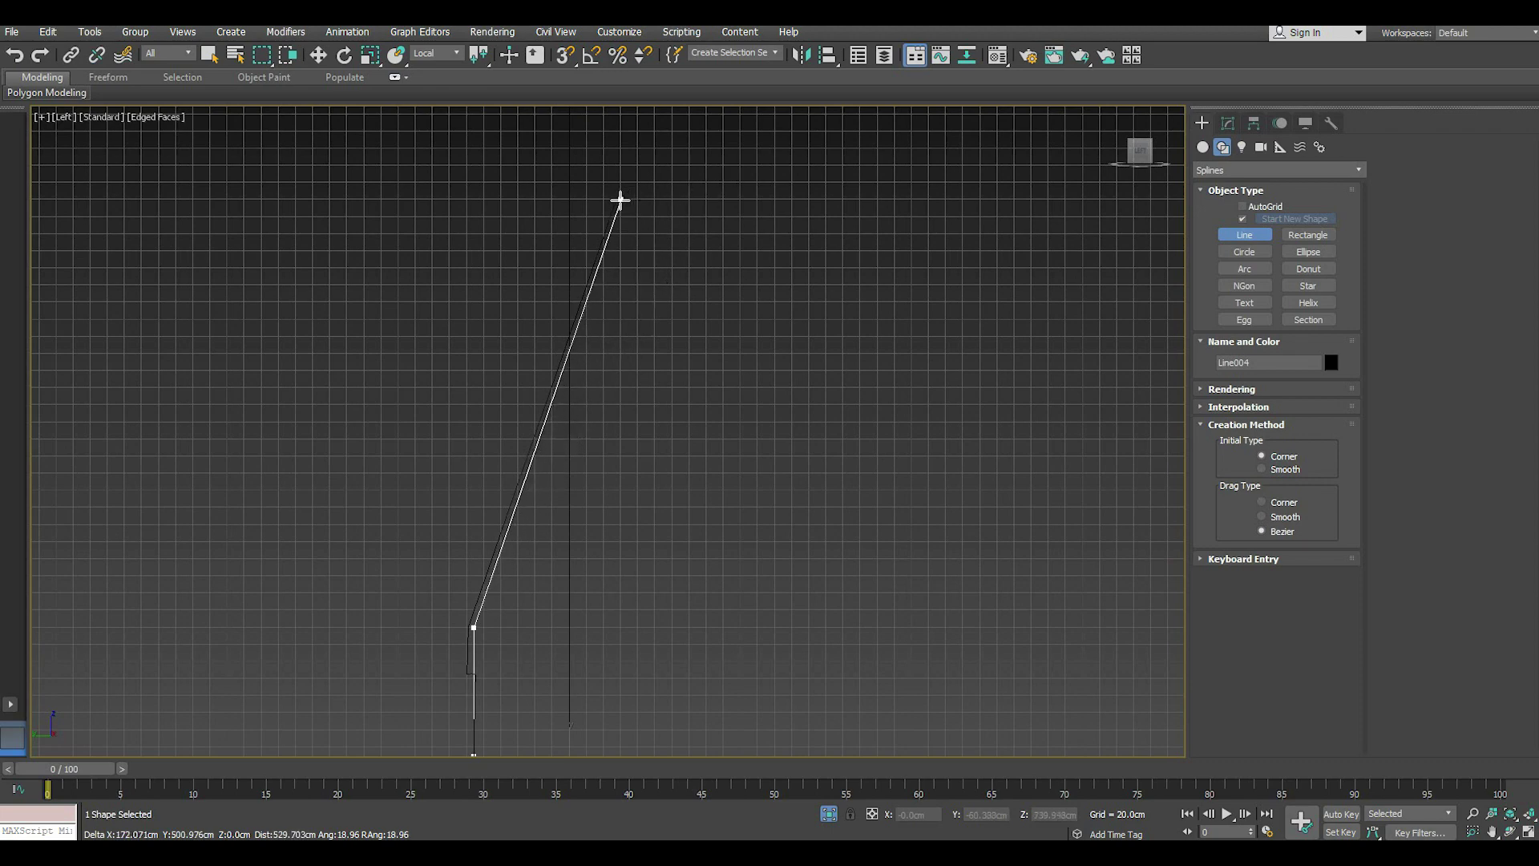
pyautogui.click(622, 202)
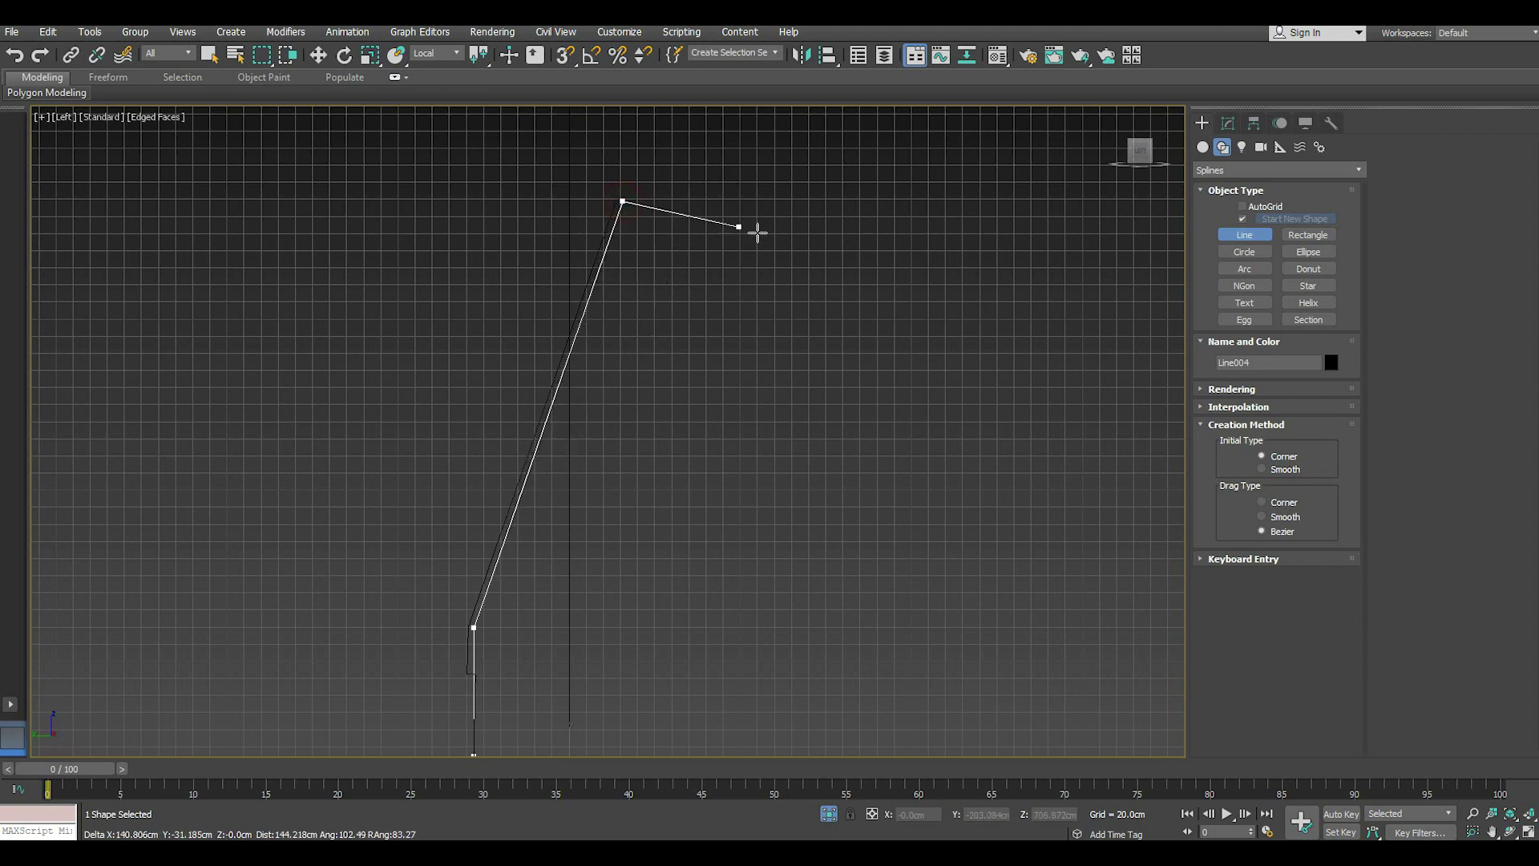
pyautogui.rightClick(756, 229)
pyautogui.rightClick(729, 202)
pyautogui.scroll(-2, 710, 237)
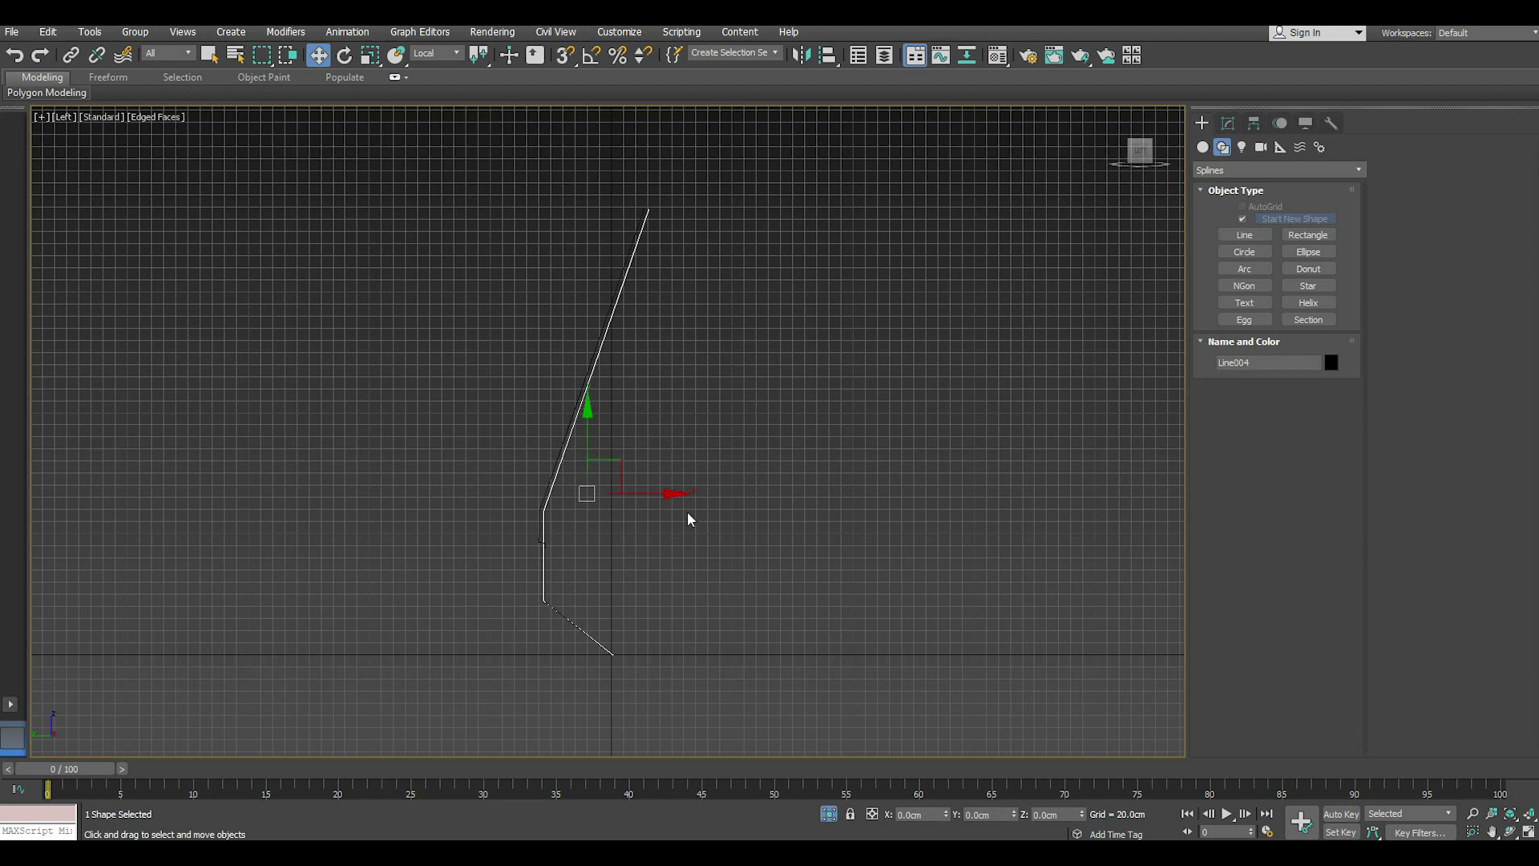
pyautogui.scroll(2, 580, 548)
# - Back in Perspective view, move the new line onto the wall's right edge
pyautogui.press('p')
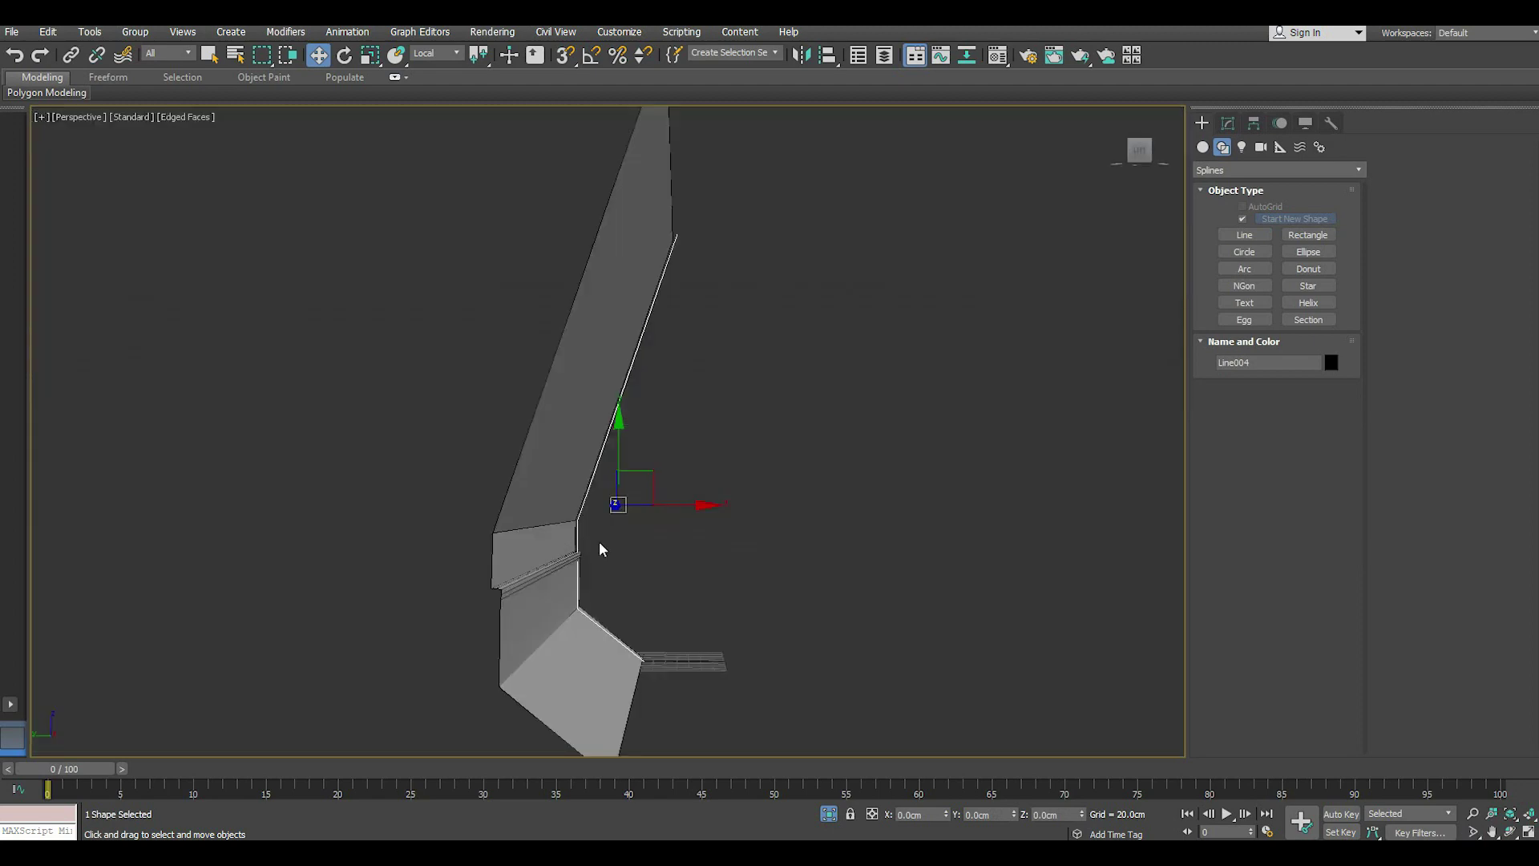
pyautogui.scroll(-2, 601, 550)
pyautogui.keyDown('alt'); pyautogui.moveTo(626, 560); pyautogui.dragTo(495, 588, button='middle'); pyautogui.keyUp('alt')
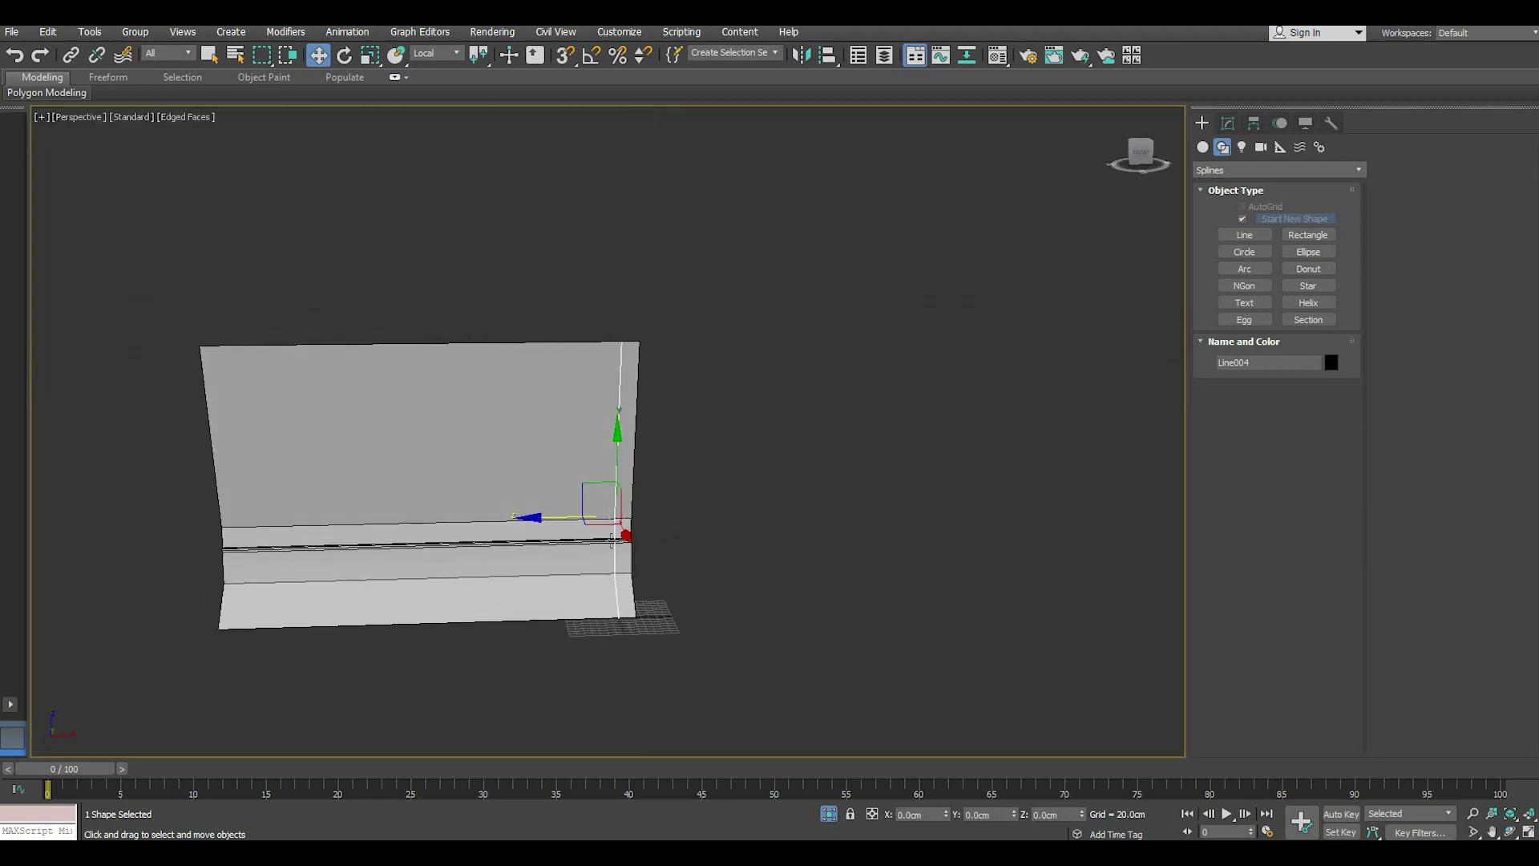
pyautogui.scroll(3, 561, 507)
pyautogui.moveTo(563, 497); pyautogui.dragTo(612, 495)
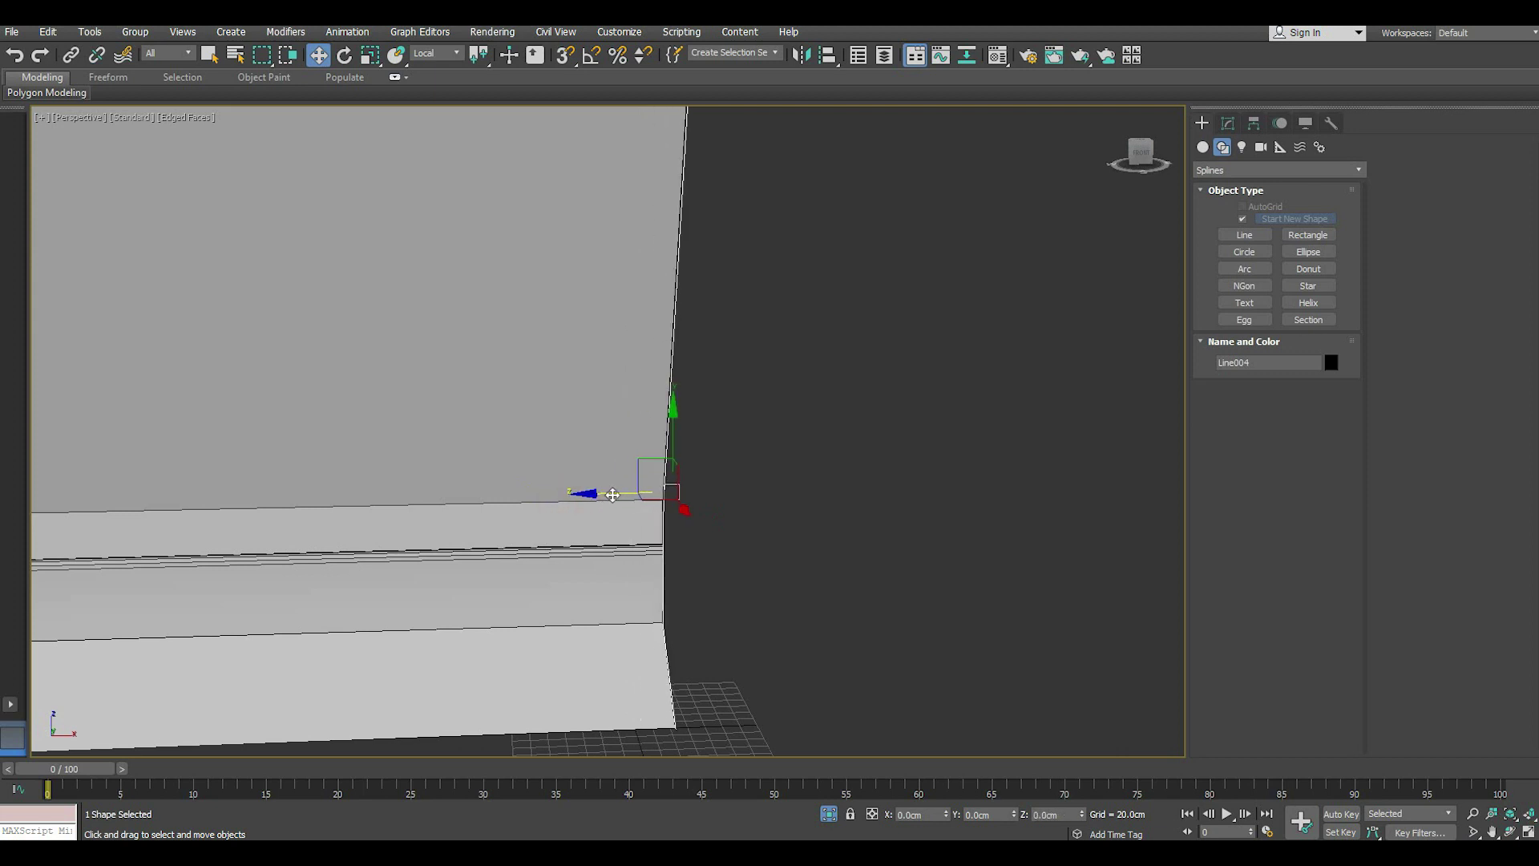
# - Make the line renderable in renderer and viewport with a rectangular profile, adjusting length and width
pyautogui.click(1227, 124)
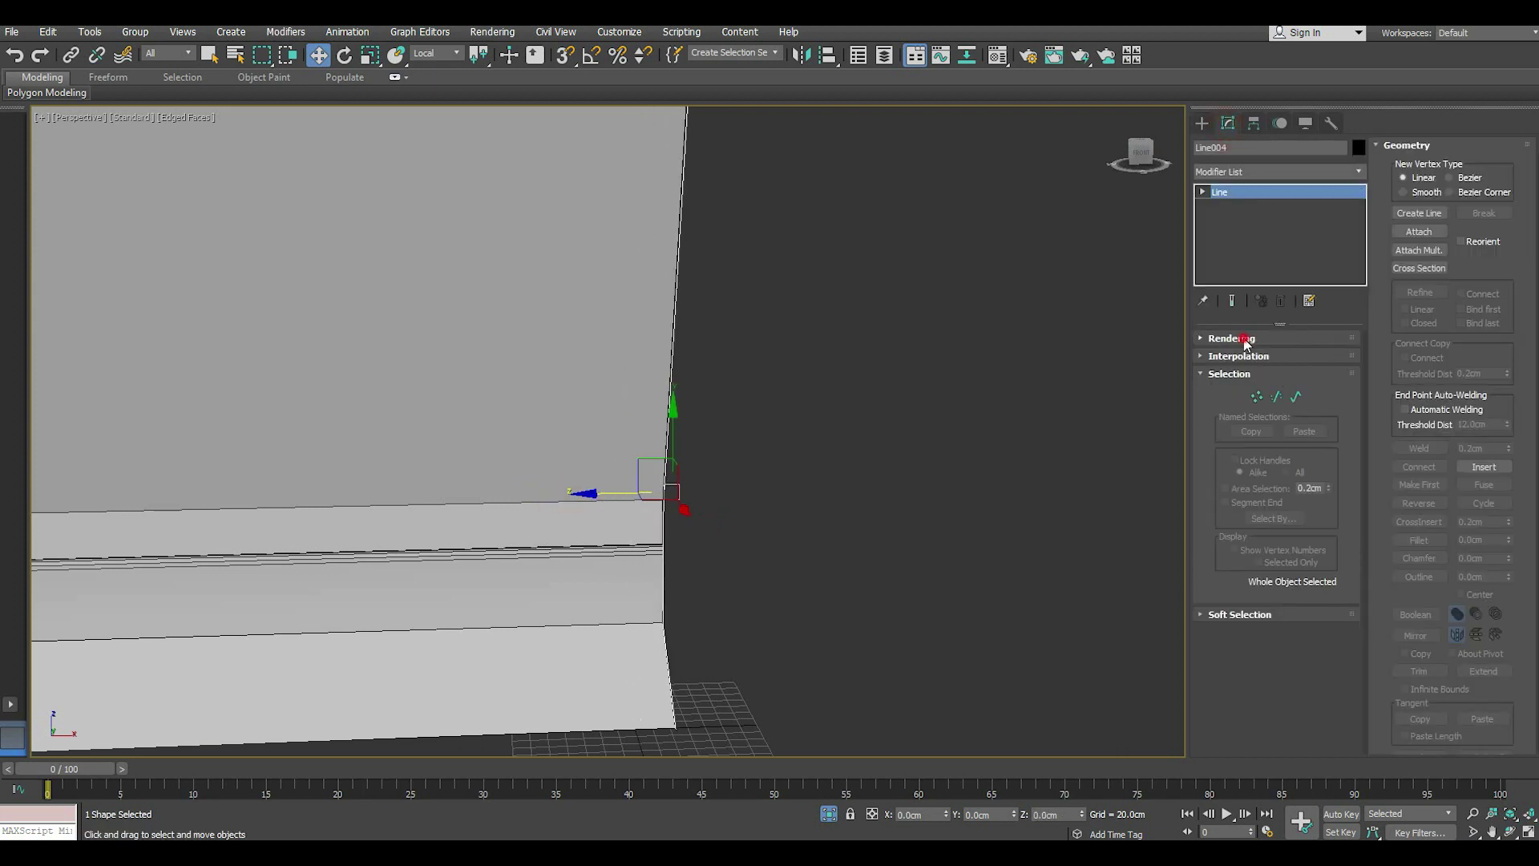
pyautogui.click(1245, 339)
pyautogui.click(1221, 356)
pyautogui.click(1221, 396)
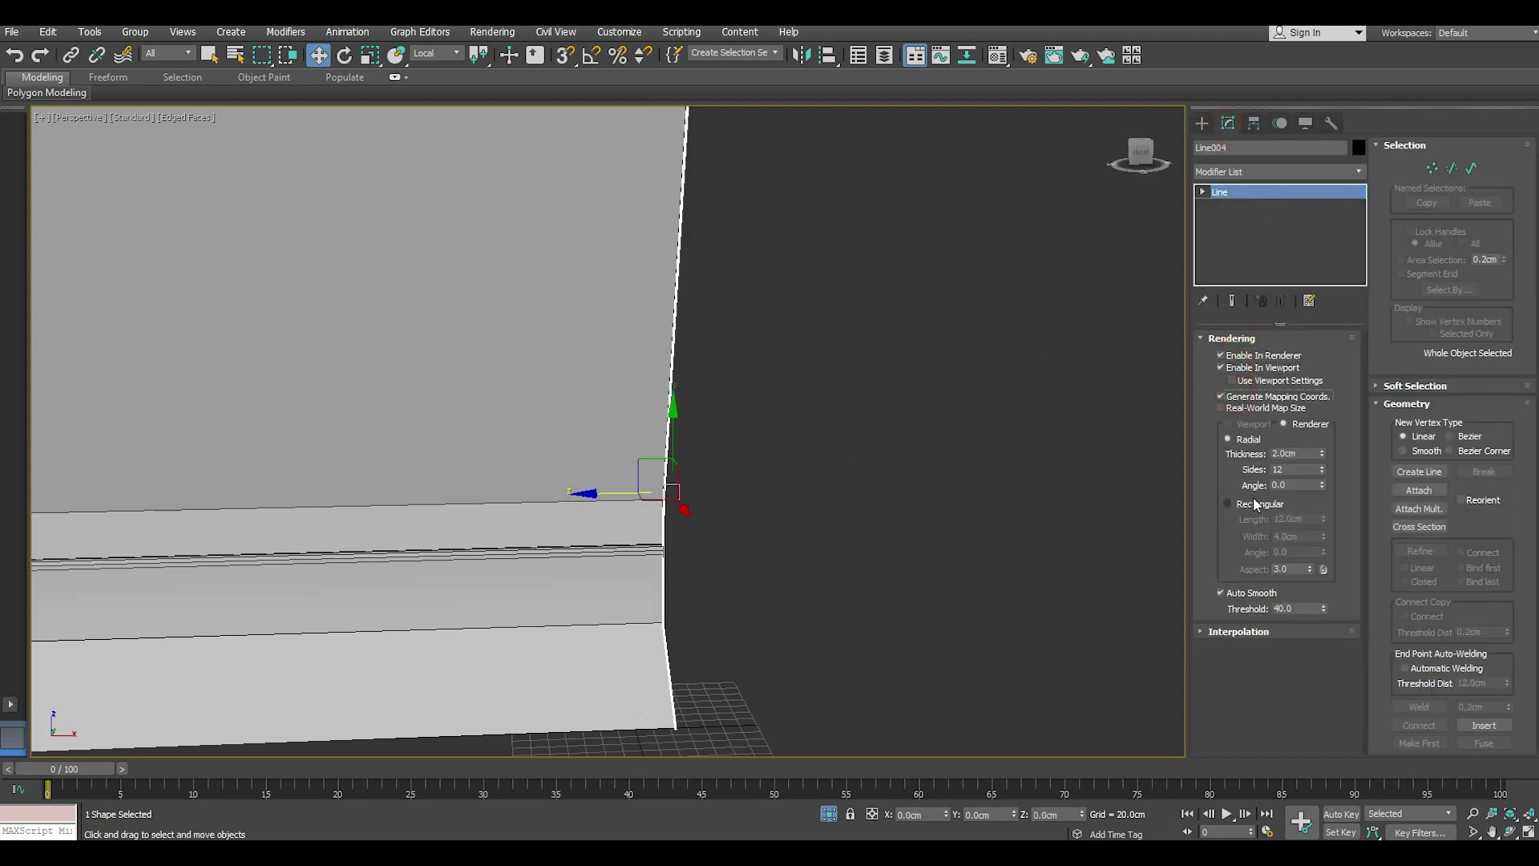
pyautogui.click(1228, 504)
pyautogui.moveTo(1324, 521); pyautogui.dragTo(1321, 512)
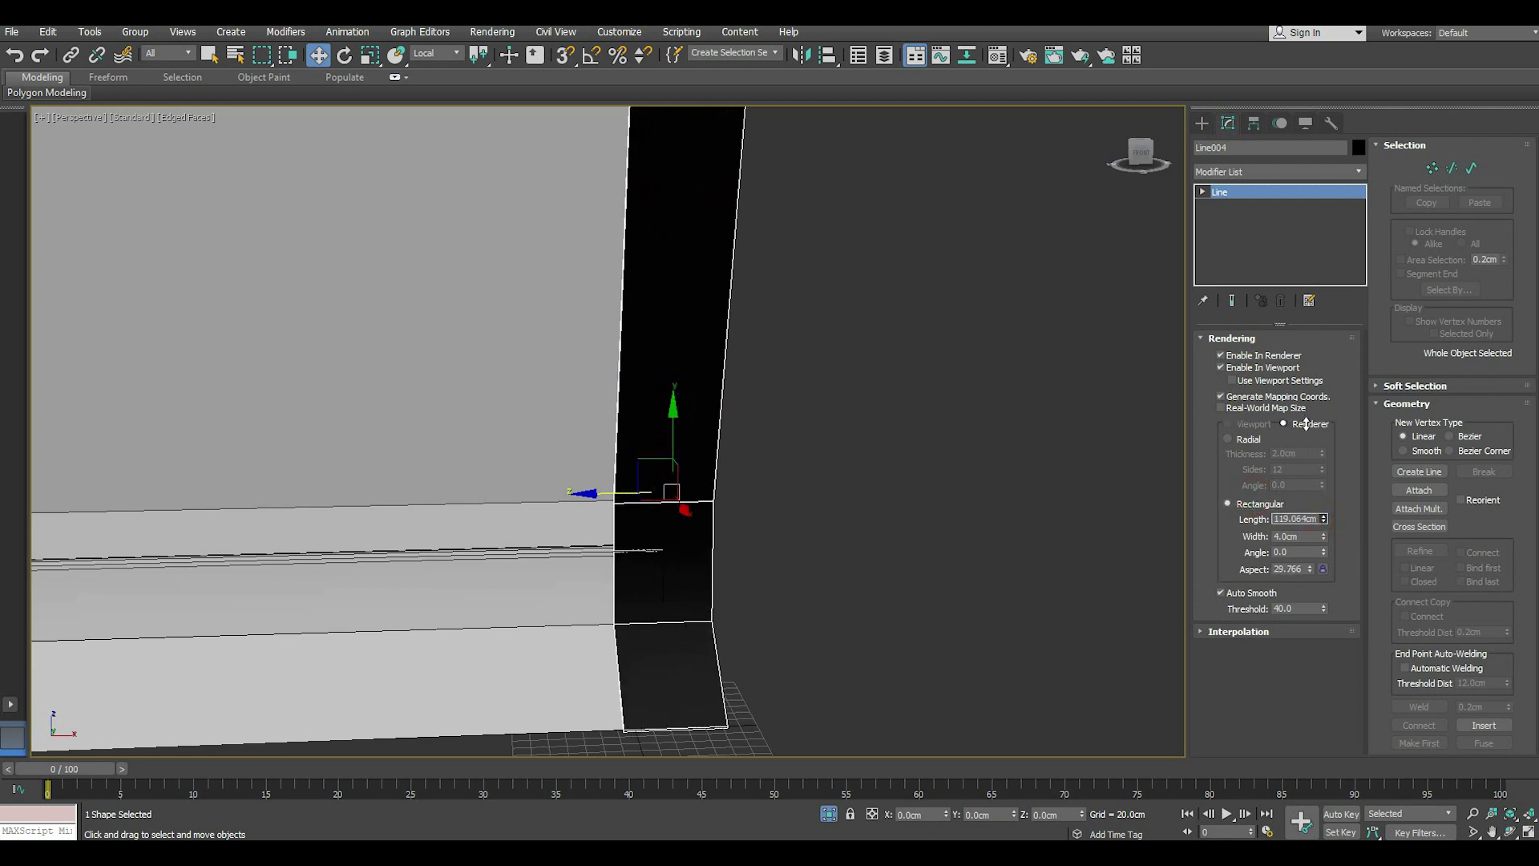
pyautogui.keyDown('alt'); pyautogui.moveTo(831, 467); pyautogui.dragTo(747, 462, button='middle'); pyautogui.keyUp('alt')
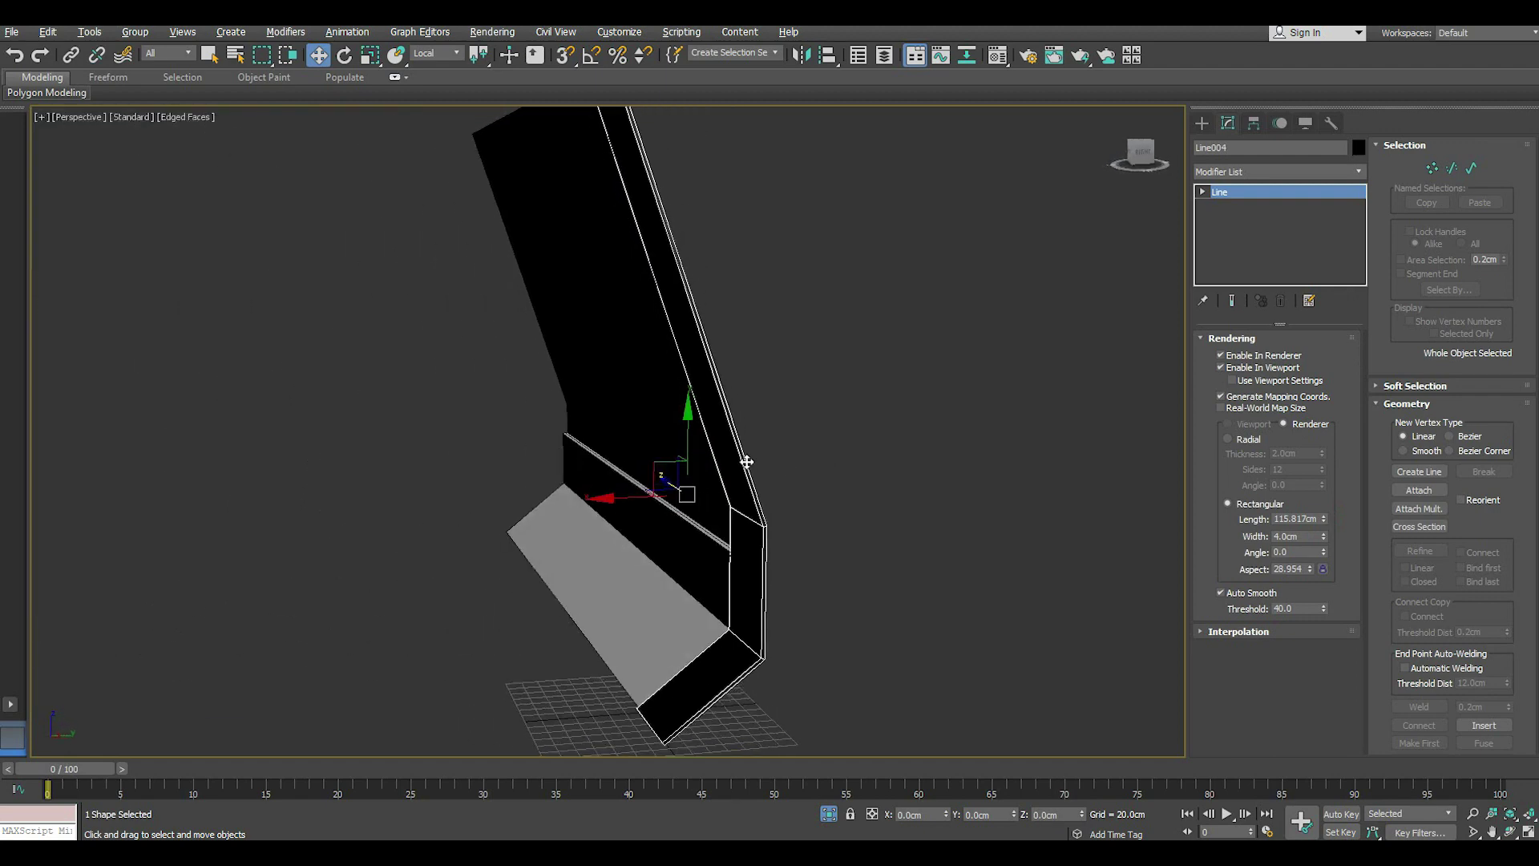
pyautogui.moveTo(1319, 513); pyautogui.dragTo(1304, 481)
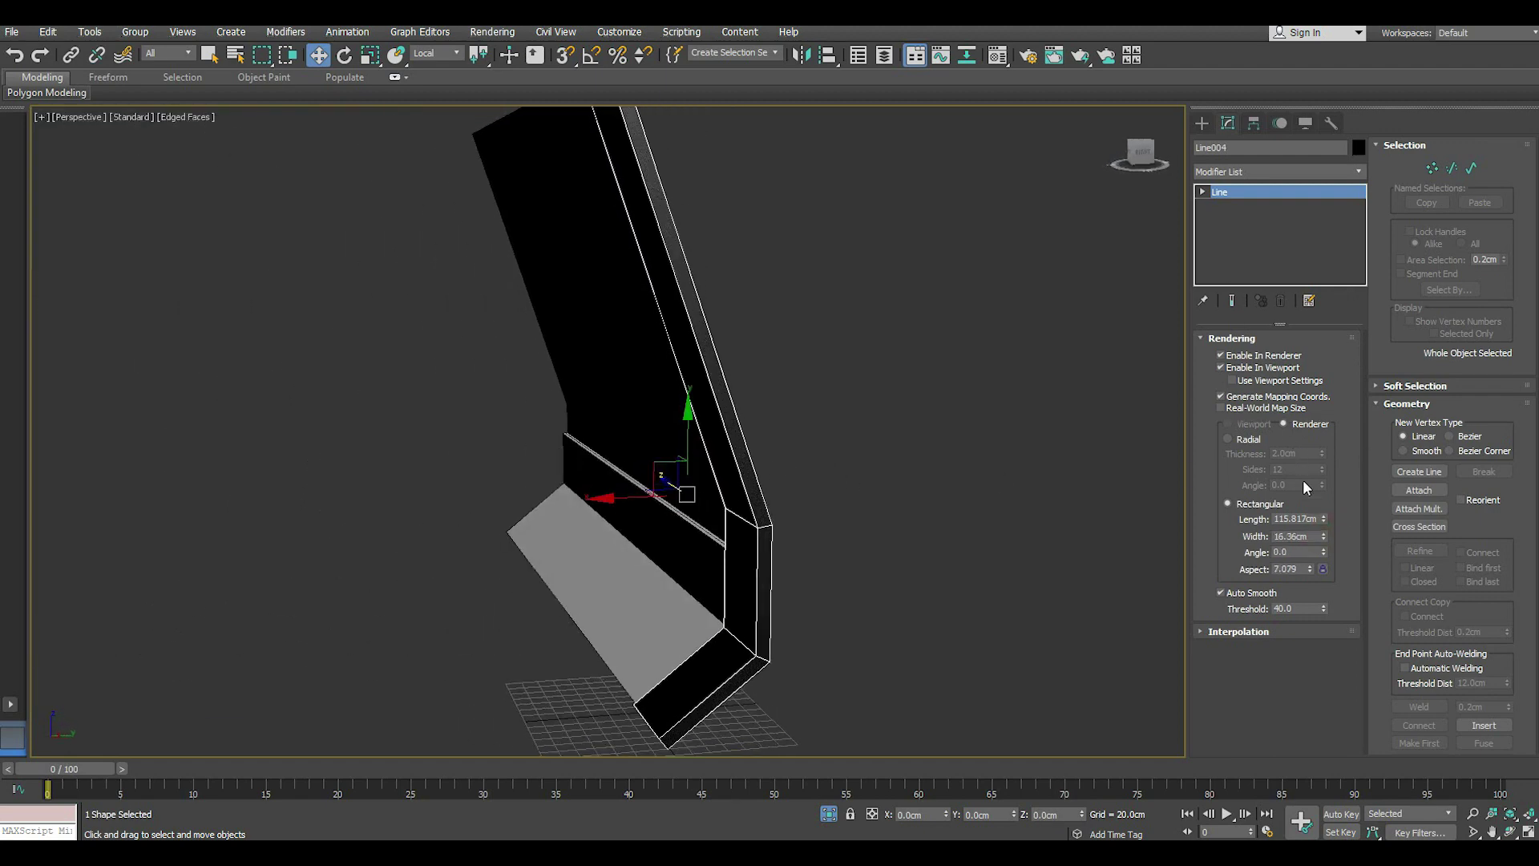
pyautogui.moveTo(1327, 543); pyautogui.dragTo(1324, 529)
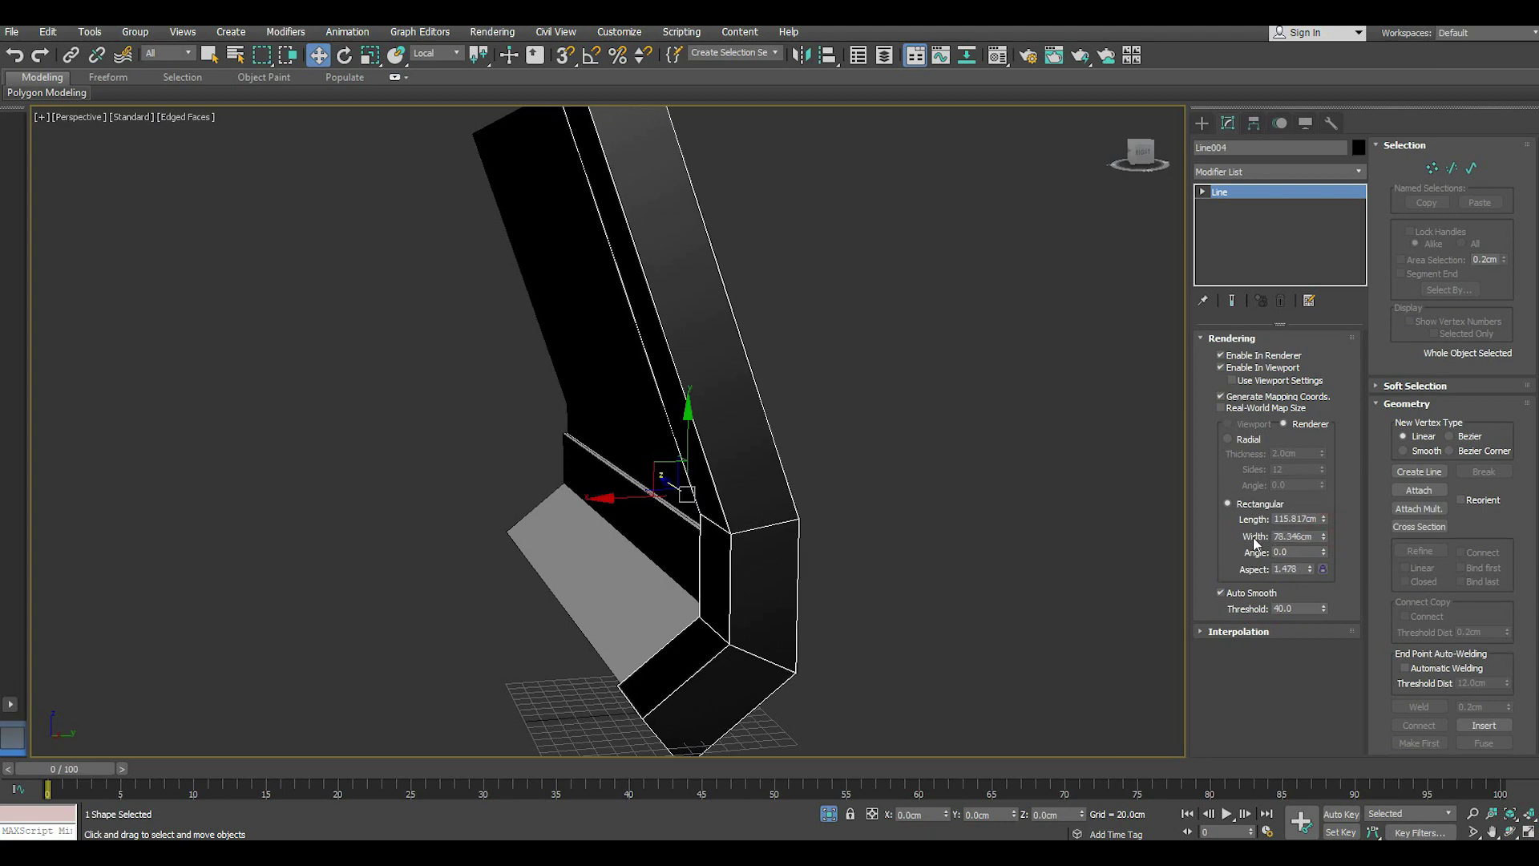
# - Assign the light material to the trim and narrow its profile to 100.761 × 73.646 cm
pyautogui.press('m')
pyautogui.press('m')
pyautogui.press('m')
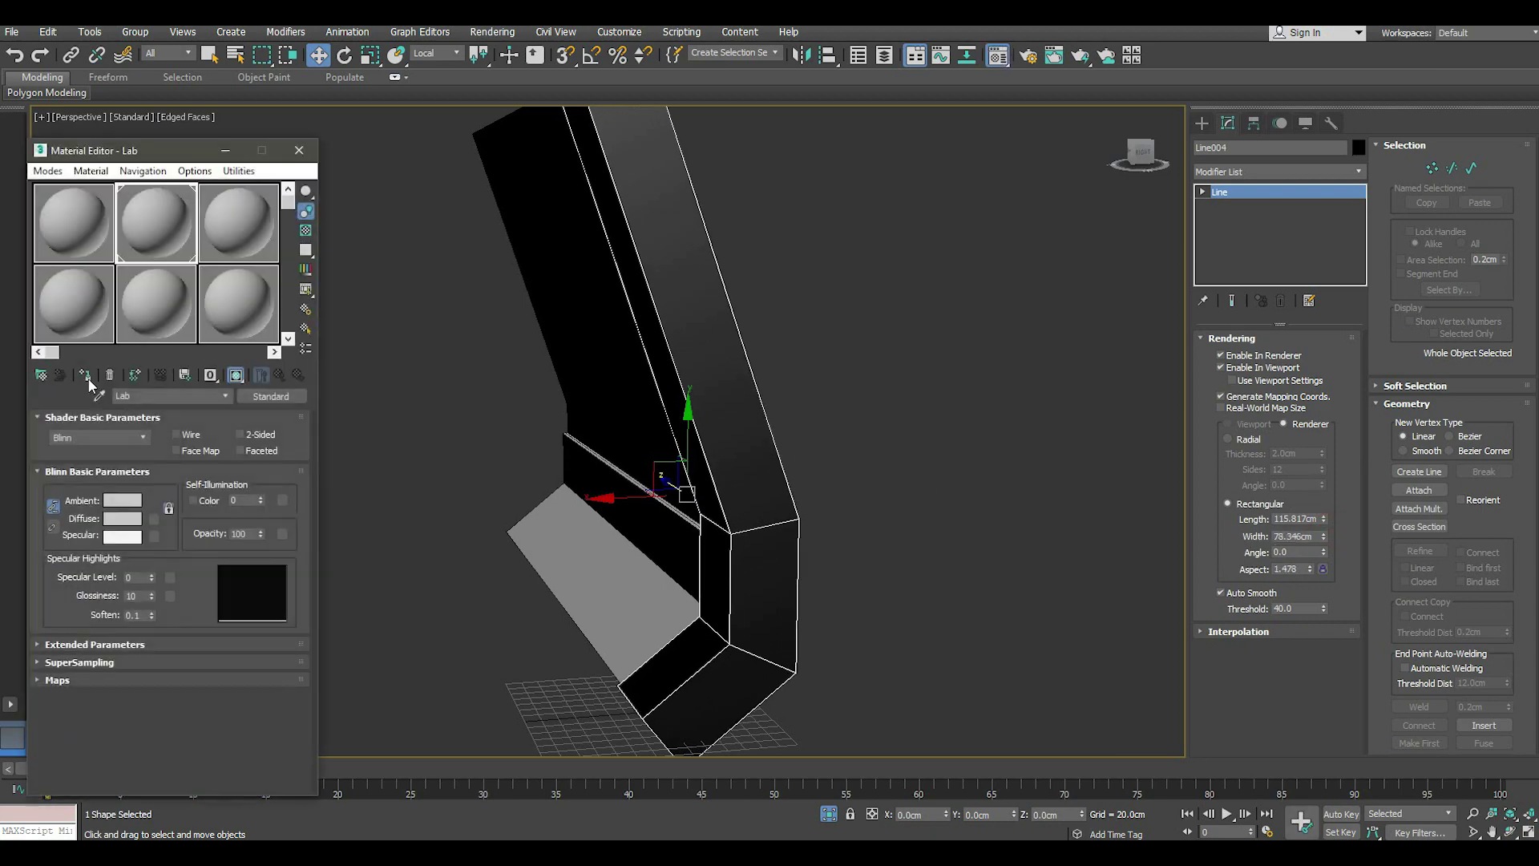
pyautogui.click(94, 371)
pyautogui.press('m')
pyautogui.scroll(-2, 661, 533)
pyautogui.moveTo(660, 533)
pyautogui.keyDown('alt'); pyautogui.mouseDown(button='middle')
pyautogui.moveTo(835, 522)
pyautogui.moveTo(848, 507)
pyautogui.moveTo(682, 521)
pyautogui.moveTo(660, 552)
pyautogui.mouseUp(button='middle'); pyautogui.keyUp('alt')
pyautogui.scroll(2, 772, 574)
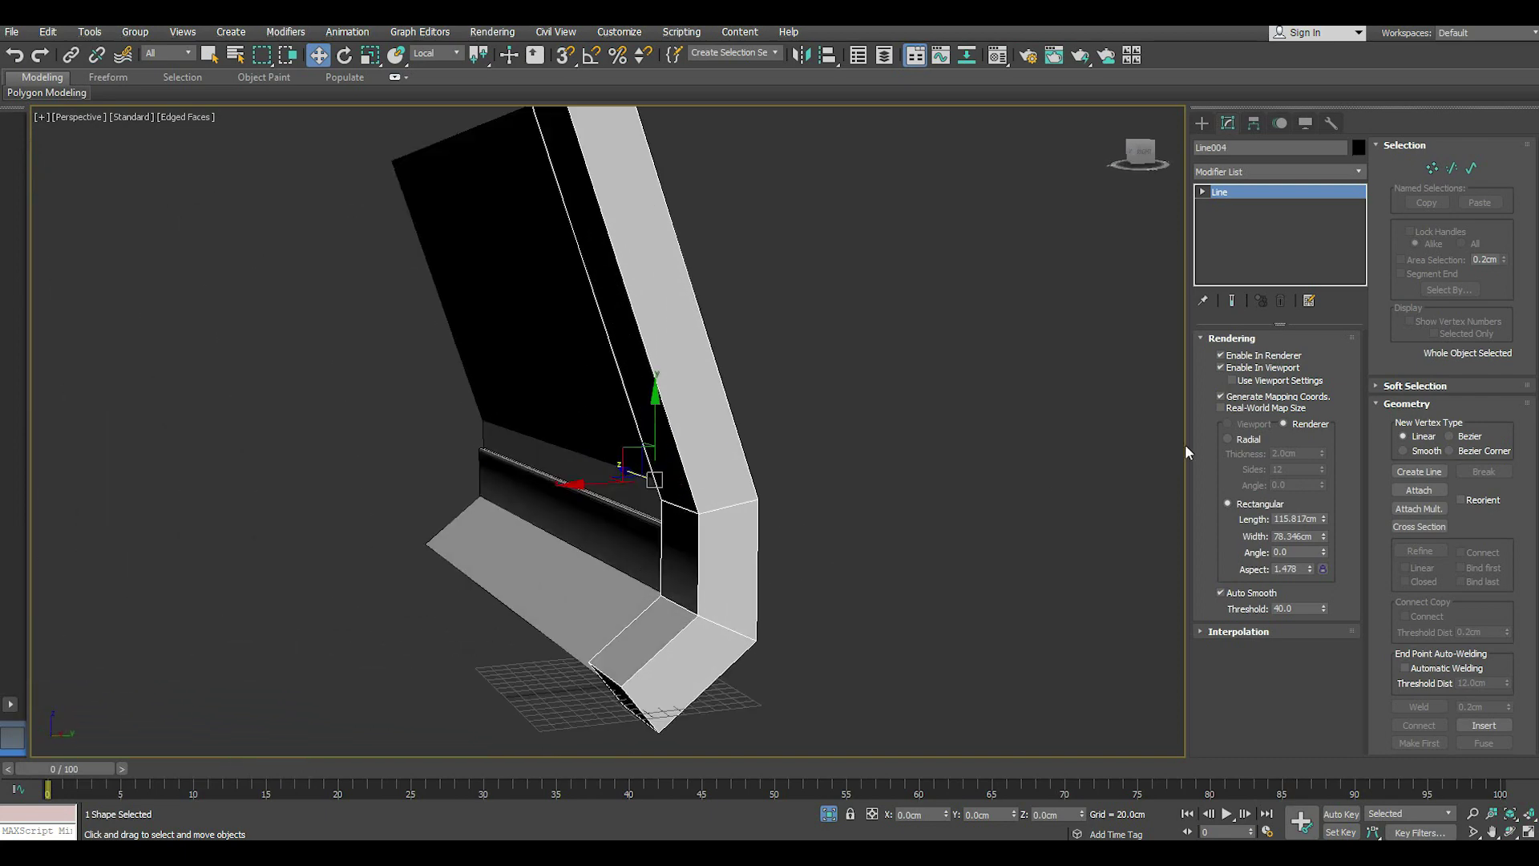
pyautogui.moveTo(1323, 537); pyautogui.dragTo(1323, 553)
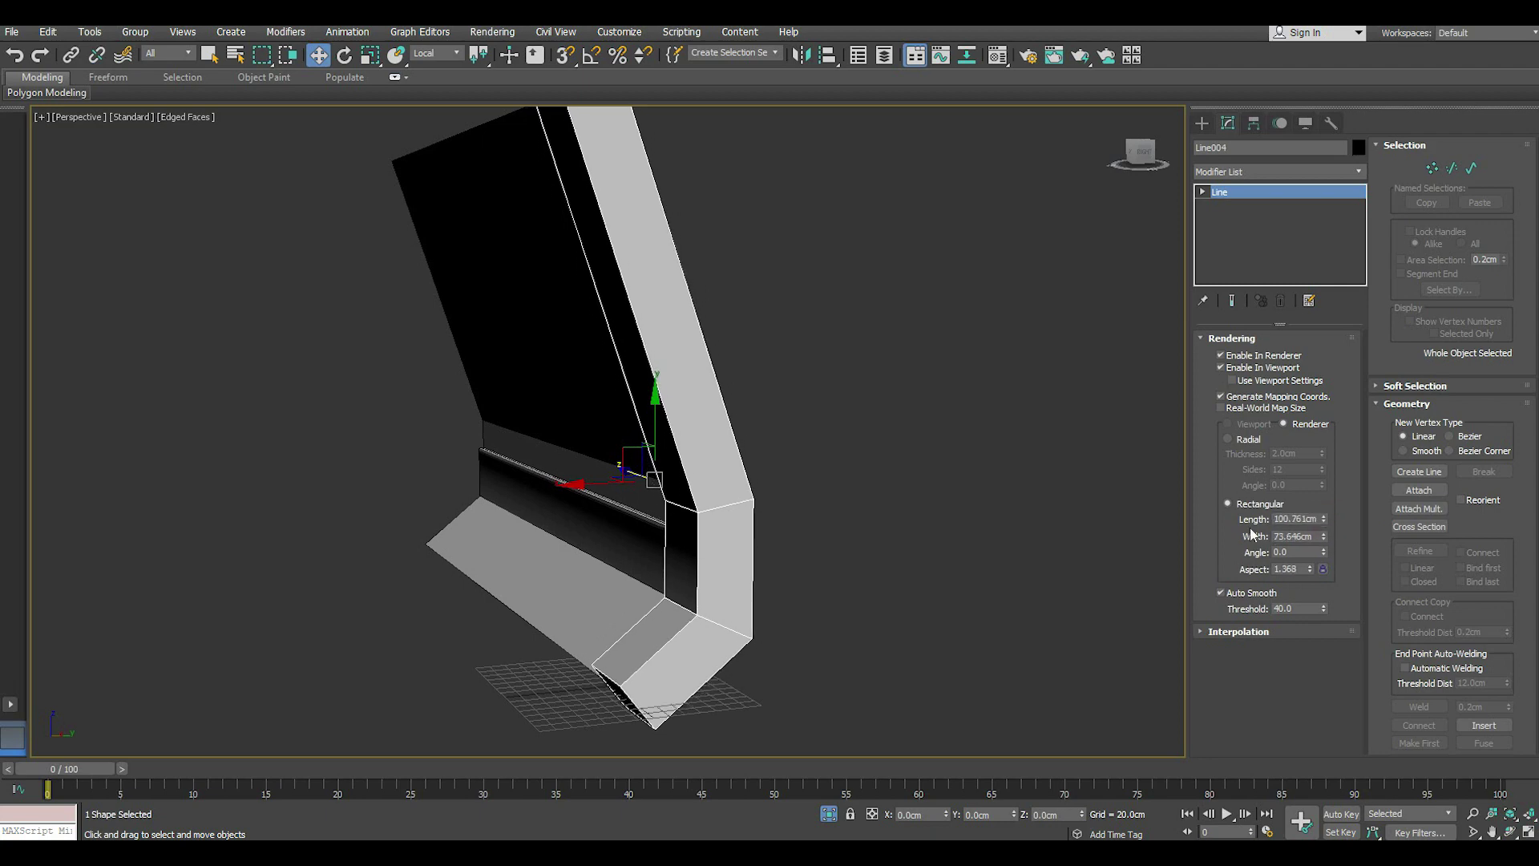
pyautogui.moveTo(871, 526)
pyautogui.keyDown('alt'); pyautogui.mouseDown(button='middle')
pyautogui.moveTo(1041, 532)
pyautogui.moveTo(1089, 512)
pyautogui.moveTo(735, 487)
pyautogui.moveTo(791, 533)
pyautogui.moveTo(651, 531)
pyautogui.moveTo(735, 542)
pyautogui.mouseUp(button='middle'); pyautogui.keyUp('alt')
pyautogui.click(818, 549)
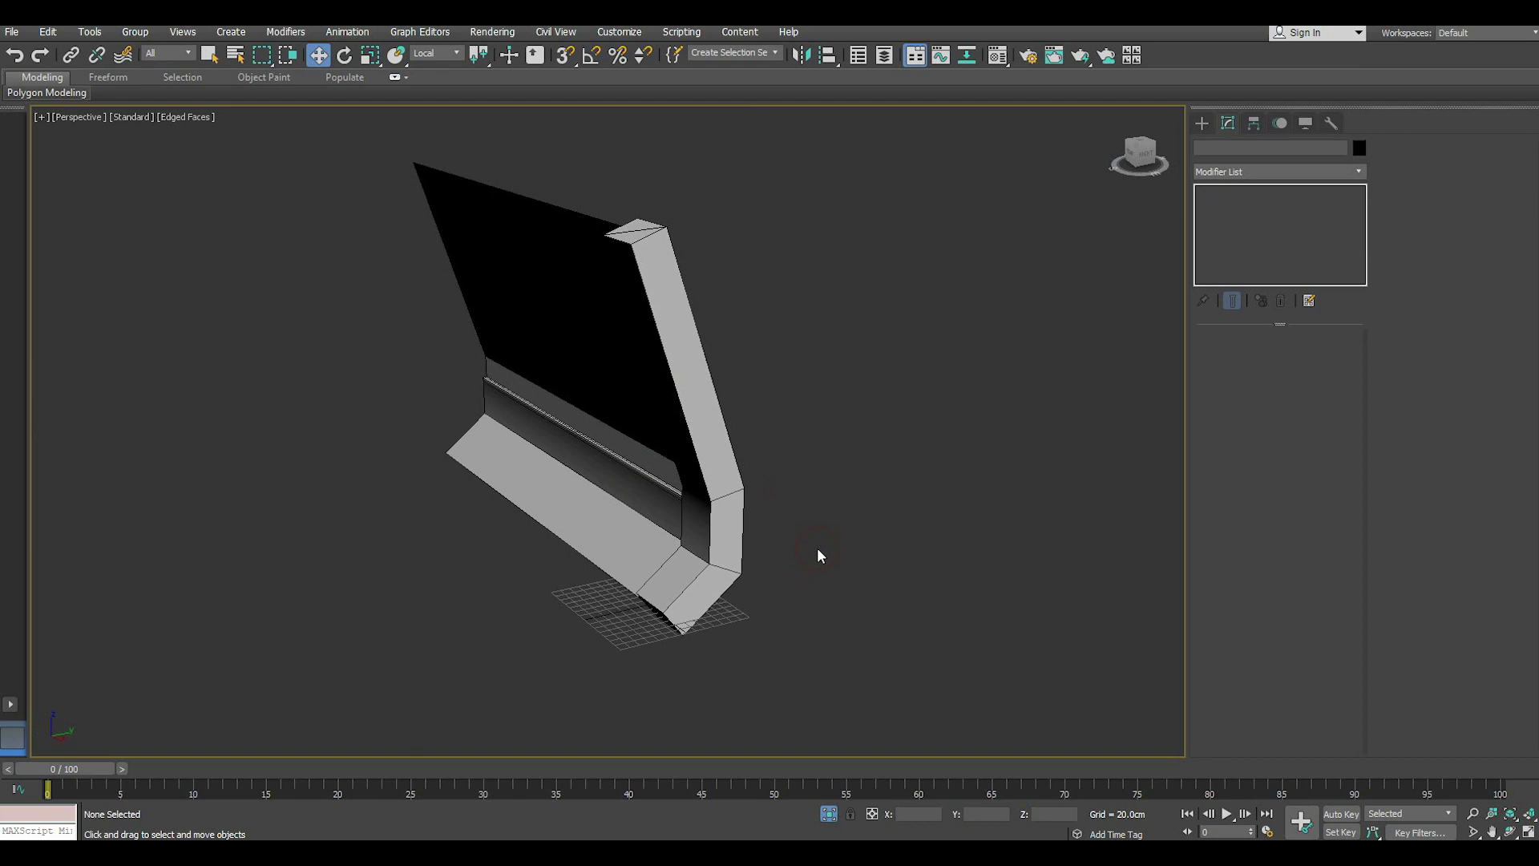
# - Shift-clone the bent bracket and hide the spare copy
pyautogui.keyDown('alt'); pyautogui.moveTo(818, 553); pyautogui.dragTo(516, 337, button='middle'); pyautogui.keyUp('alt')
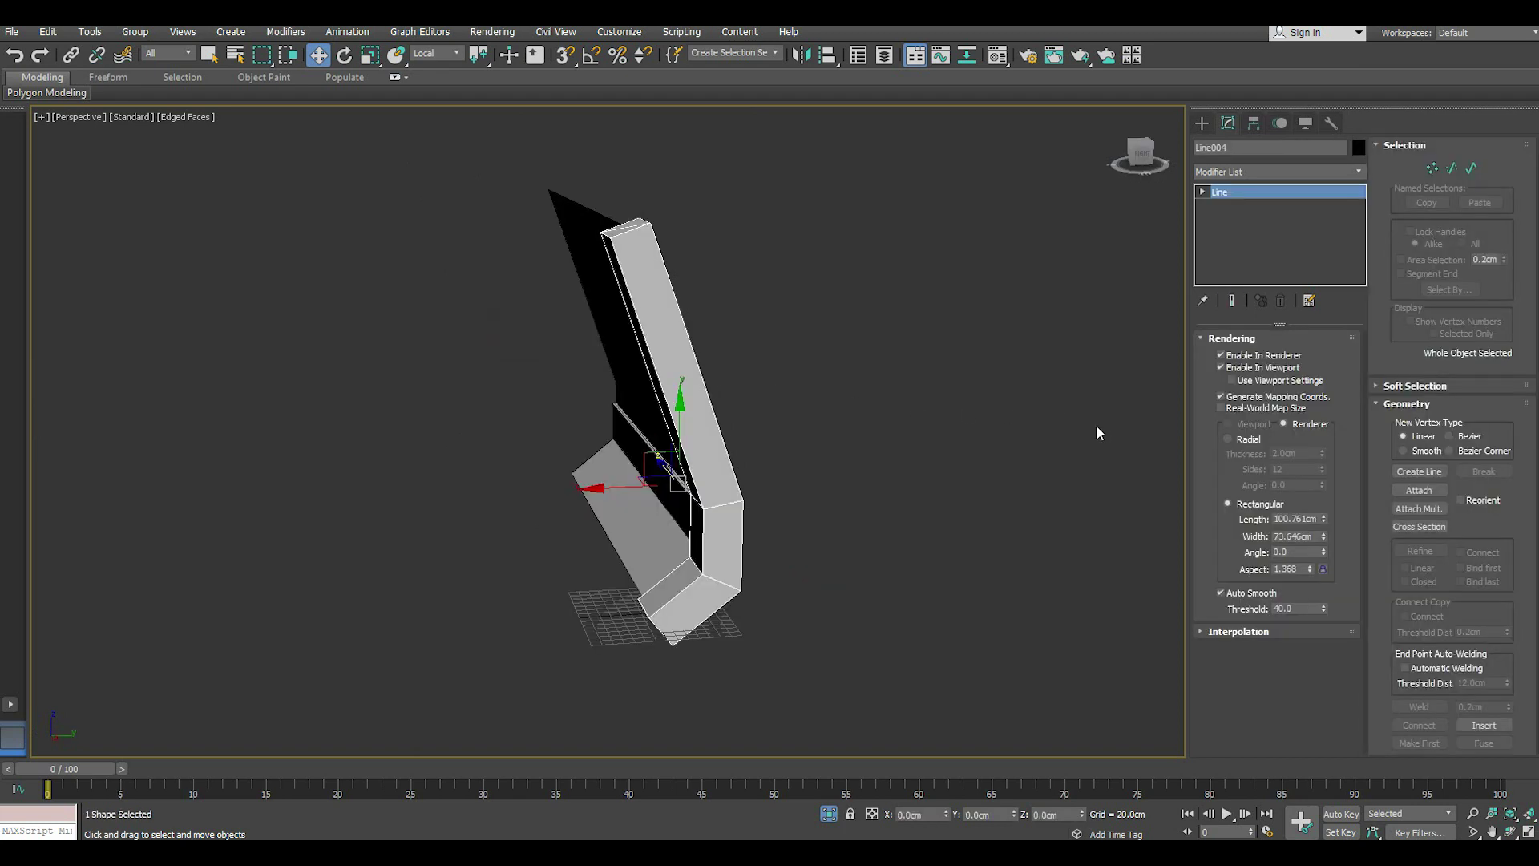
pyautogui.keyDown('shift'); pyautogui.moveTo(642, 473); pyautogui.dragTo(913, 447); pyautogui.keyUp('shift')
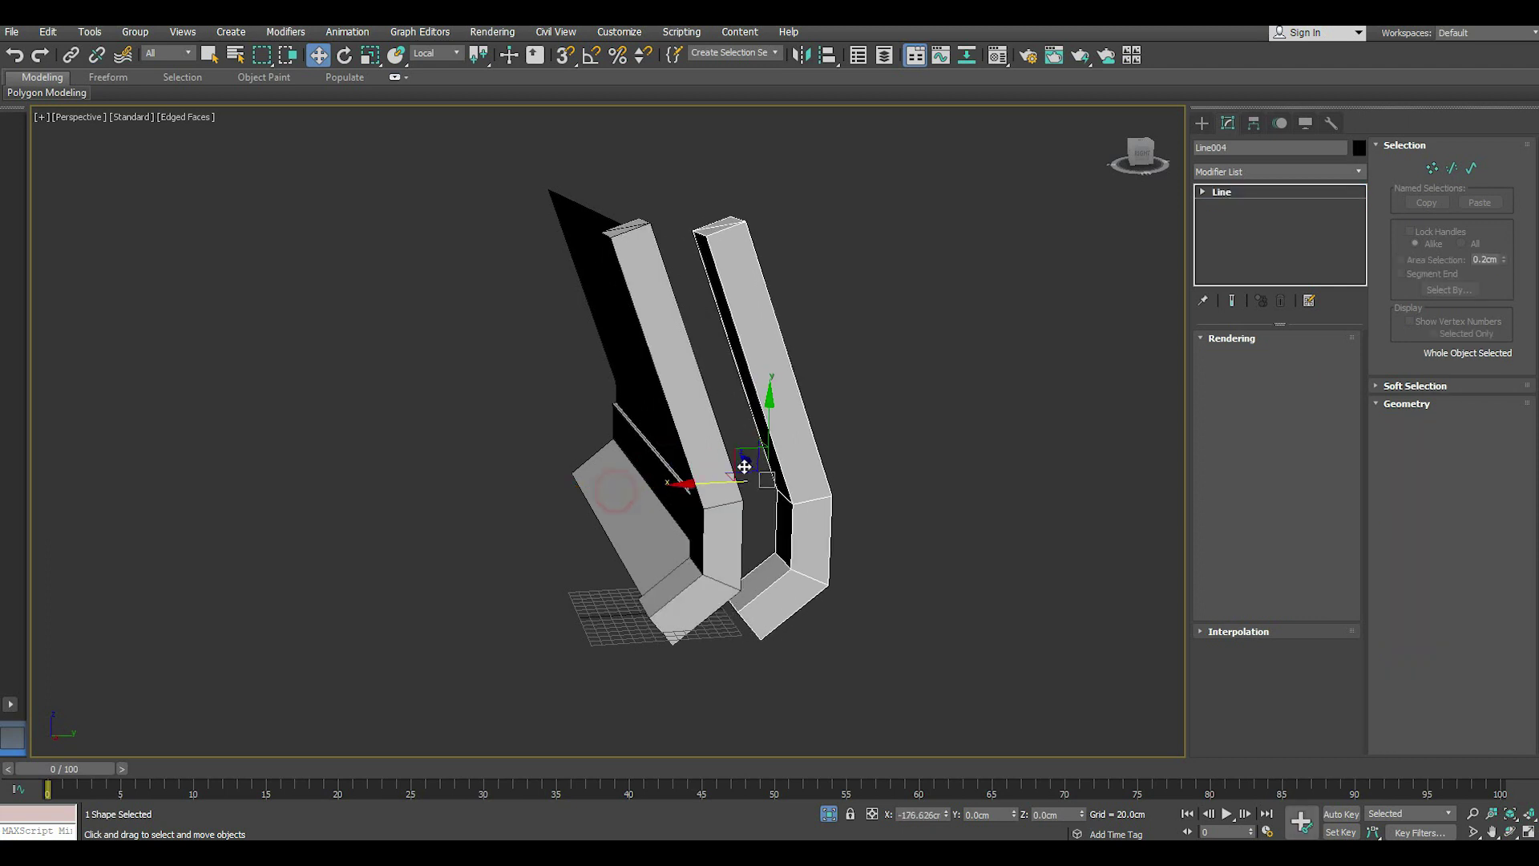
pyautogui.rightClick(982, 416)
pyautogui.click(1011, 366)
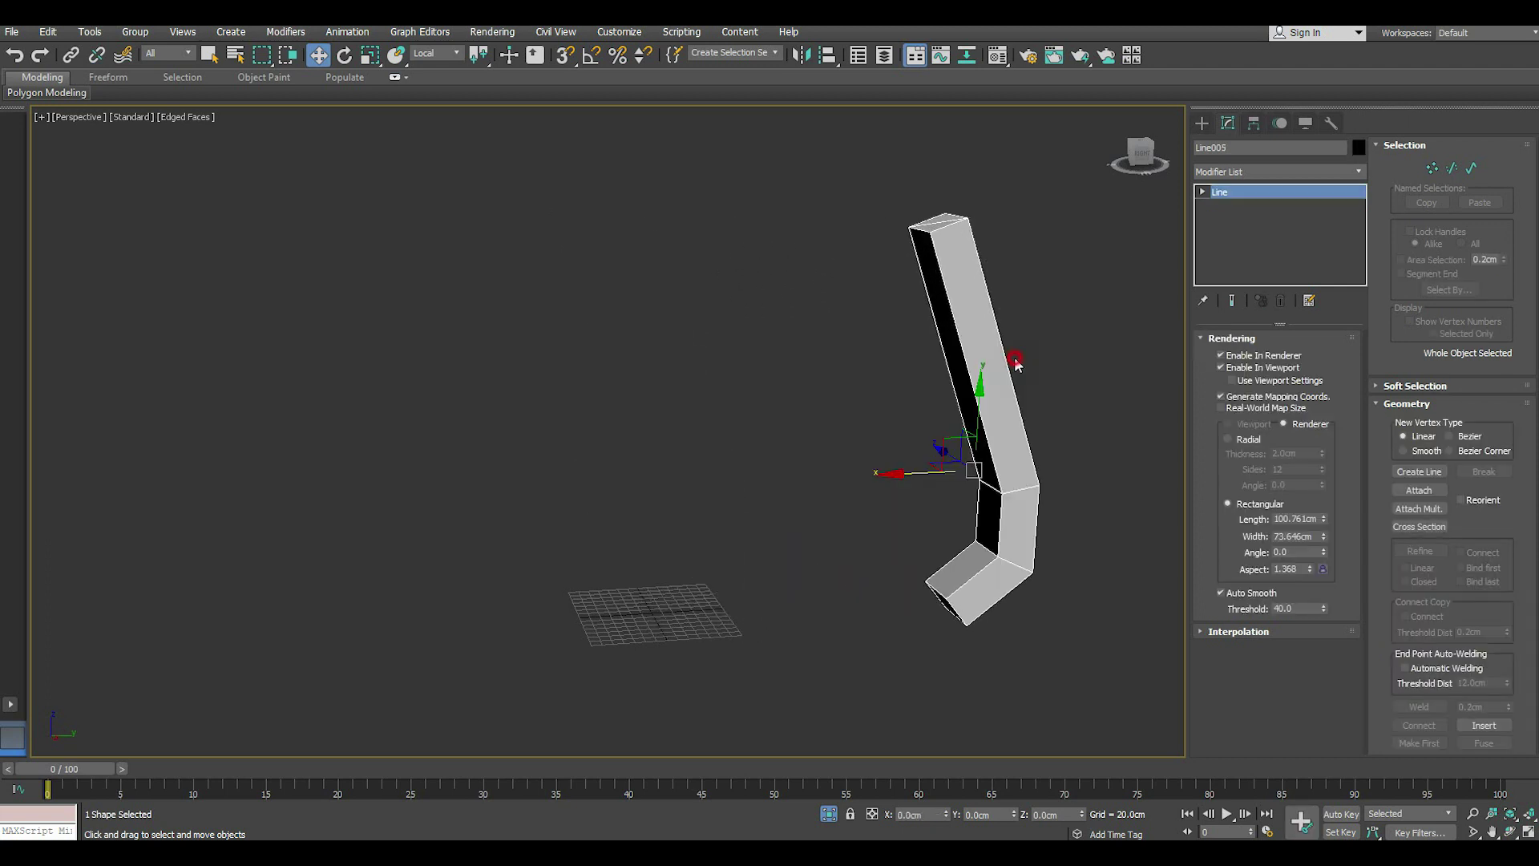
pyautogui.click(11, 53)
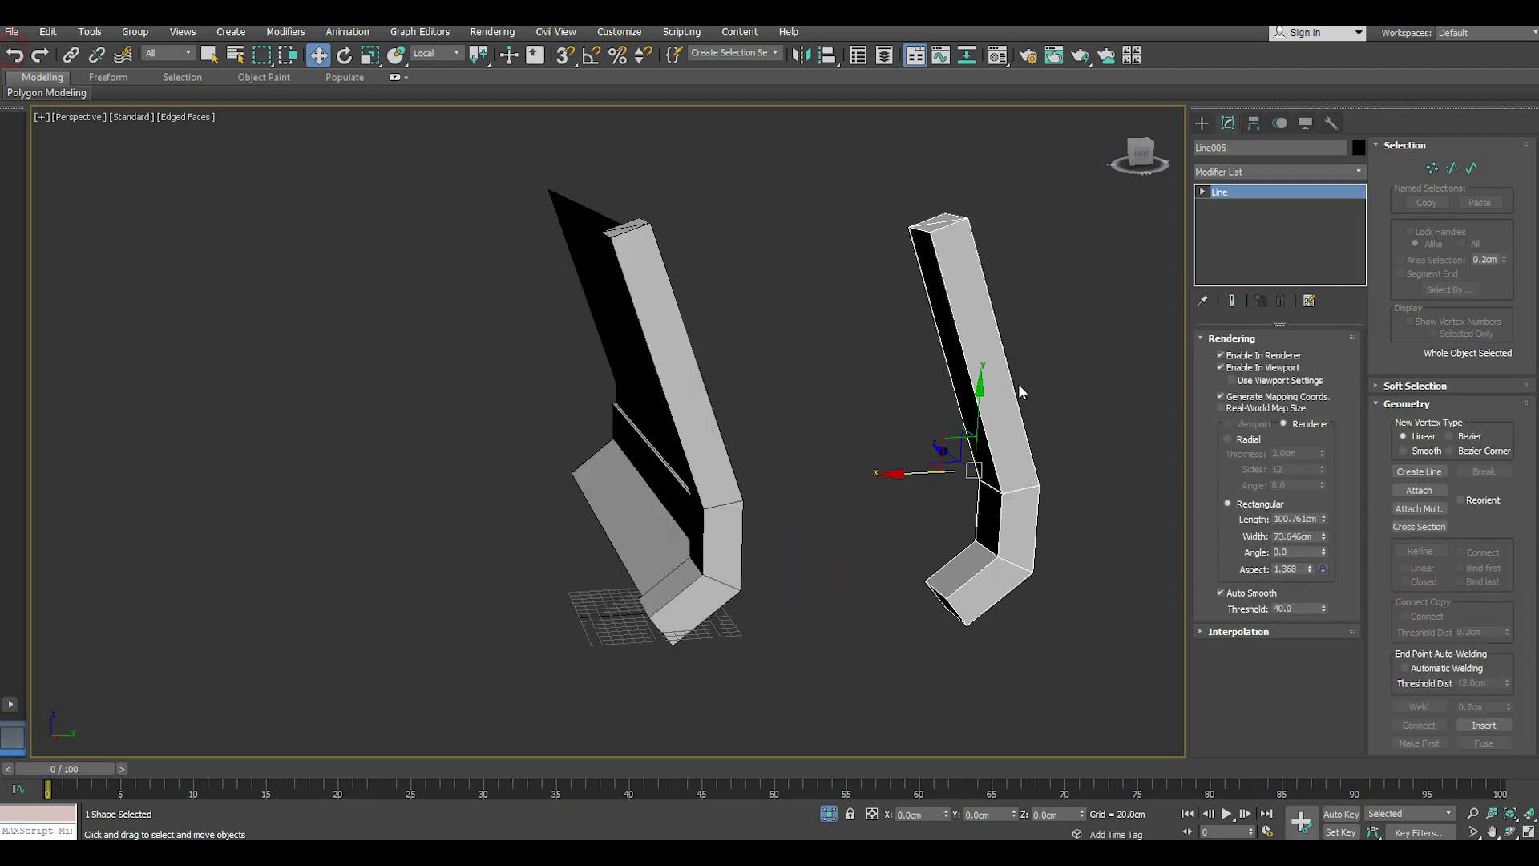
pyautogui.rightClick(977, 382)
pyautogui.click(1036, 328)
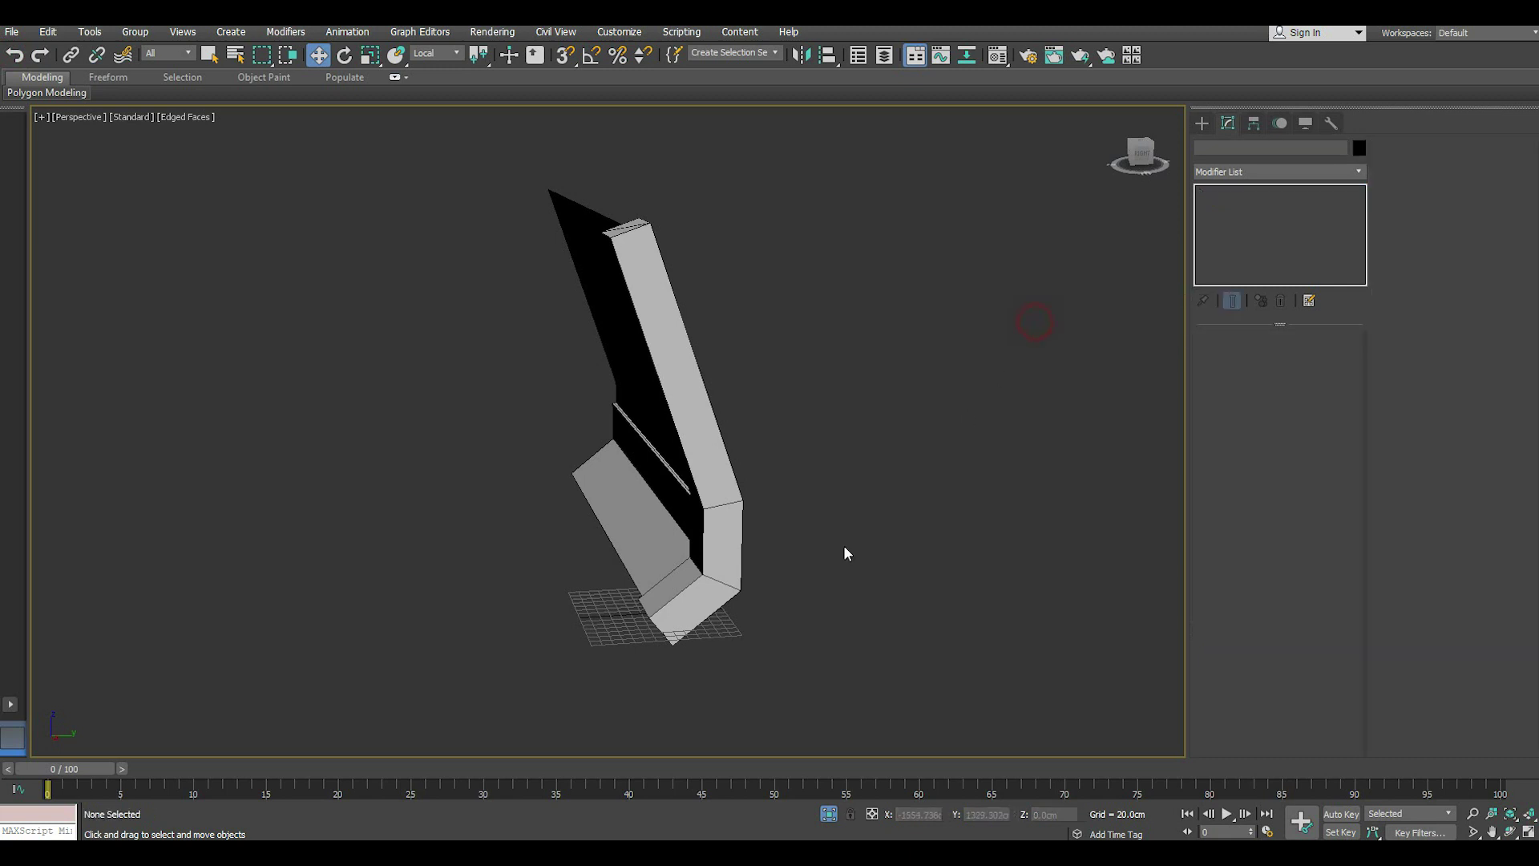
# - Convert the original bracket to Editable Poly and move its foot's bottom edge along Y
pyautogui.click(715, 591)
pyautogui.rightClick(1252, 232)
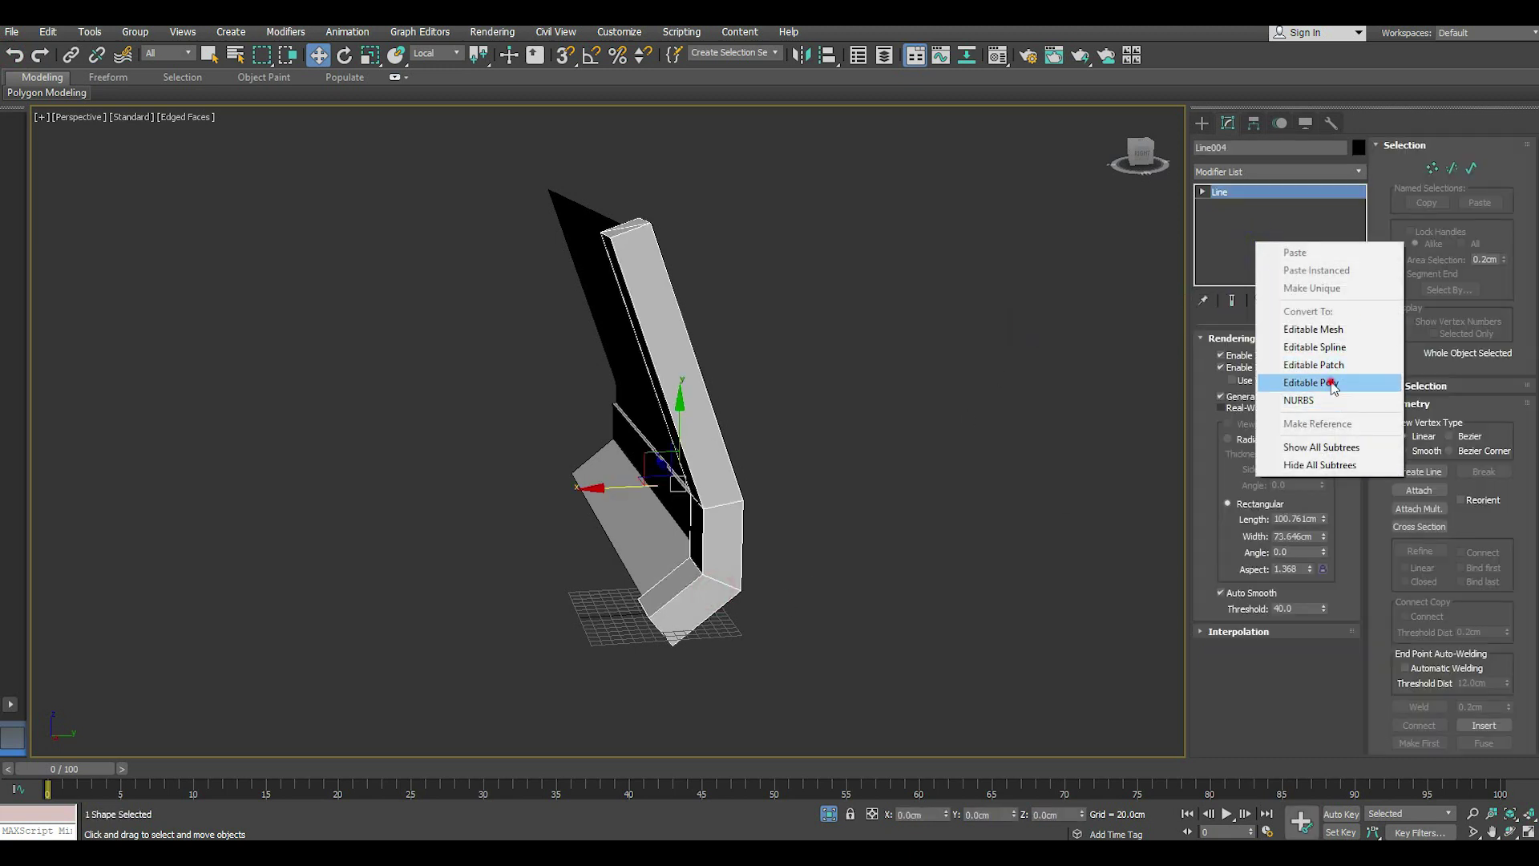
pyautogui.click(1329, 380)
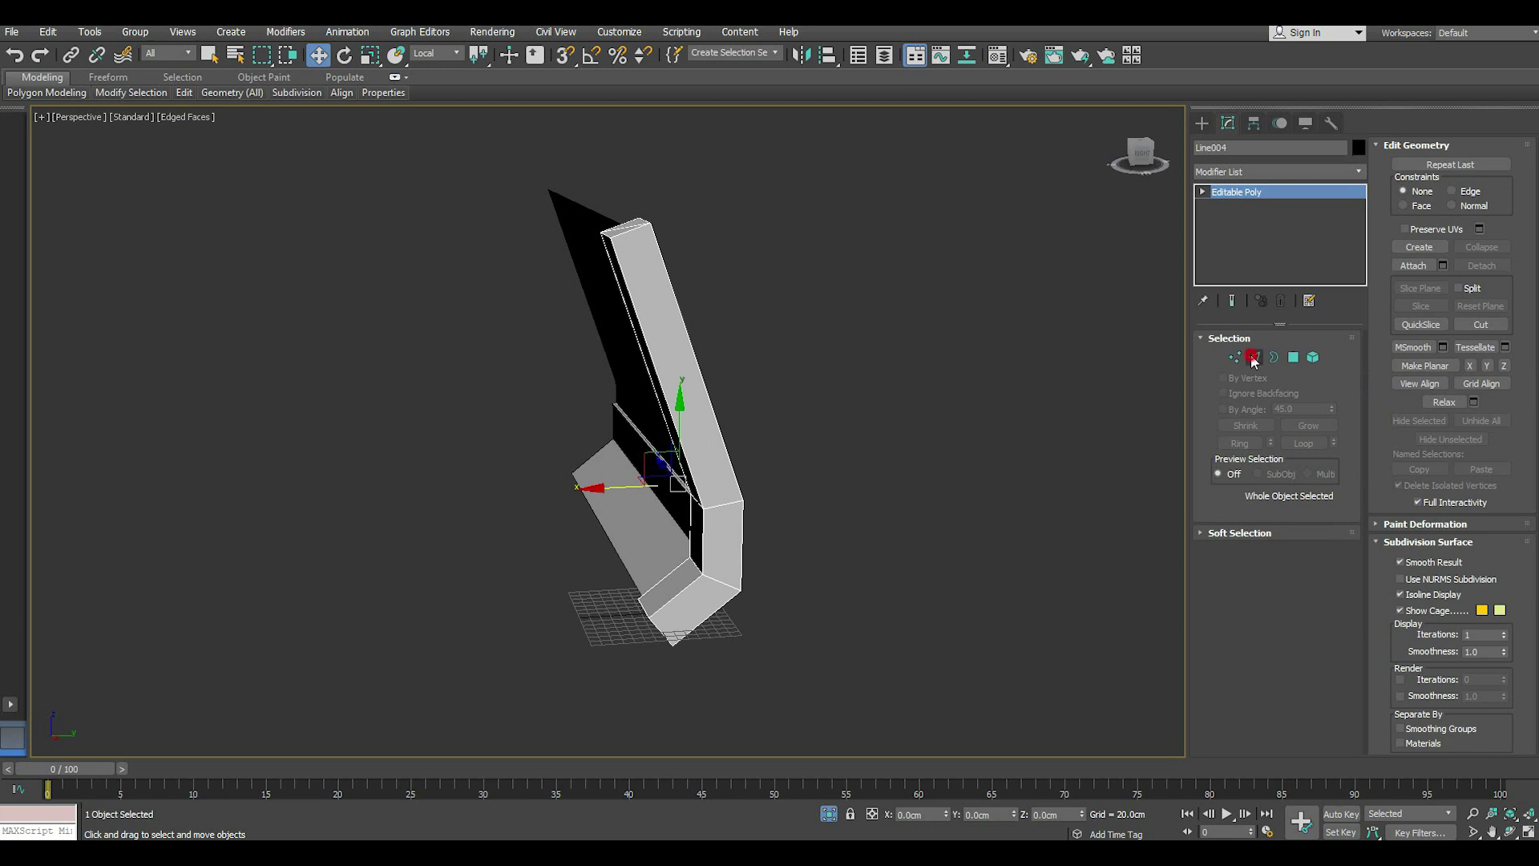
pyautogui.click(1253, 358)
pyautogui.scroll(2, 676, 629)
pyautogui.keyDown('alt'); pyautogui.moveTo(701, 623); pyautogui.dragTo(706, 559, button='middle'); pyautogui.keyUp('alt')
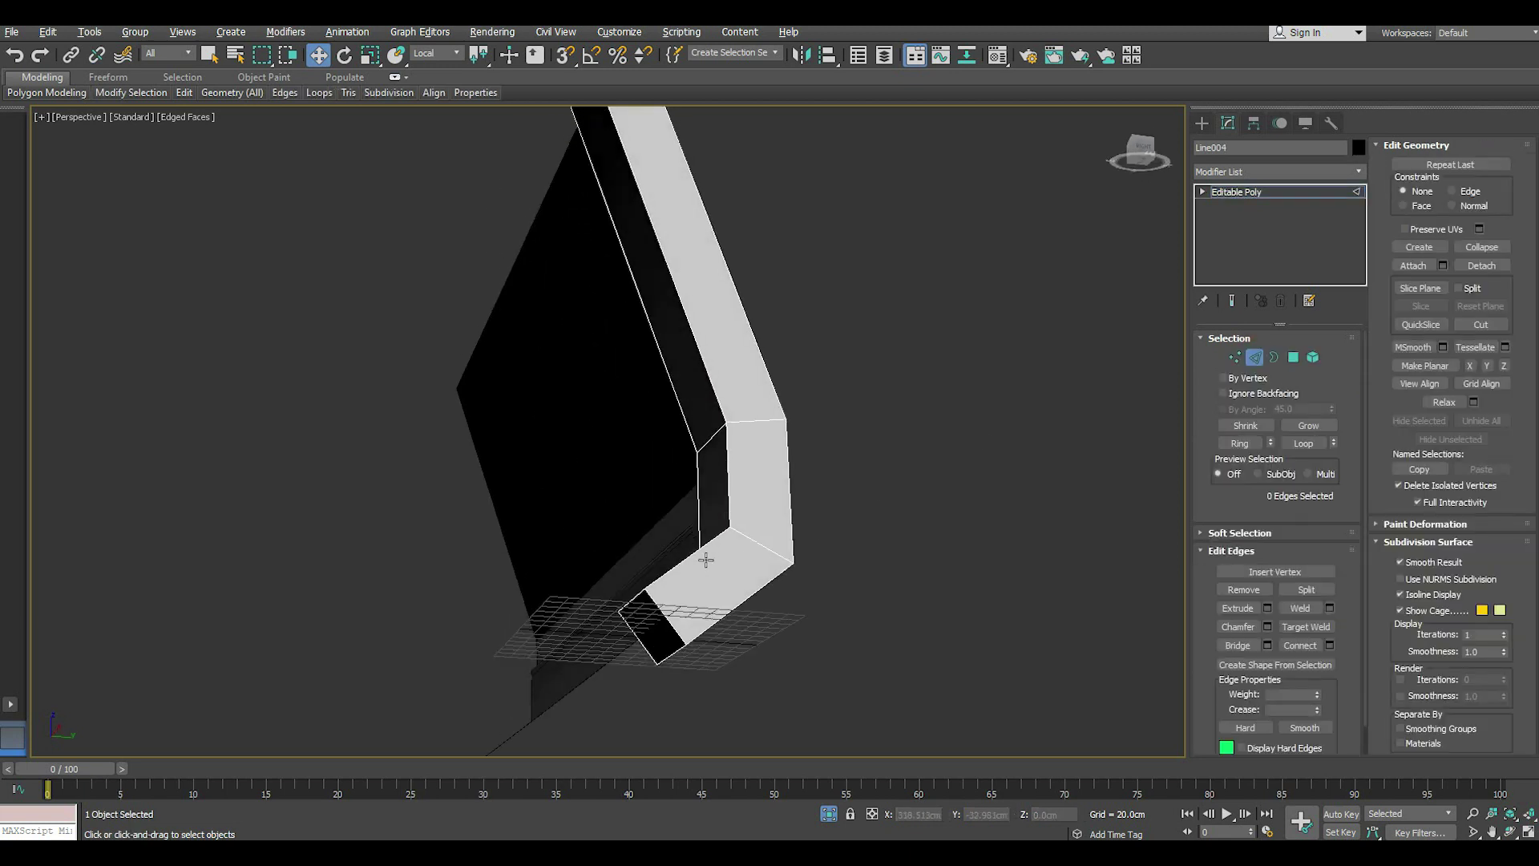
pyautogui.click(666, 657)
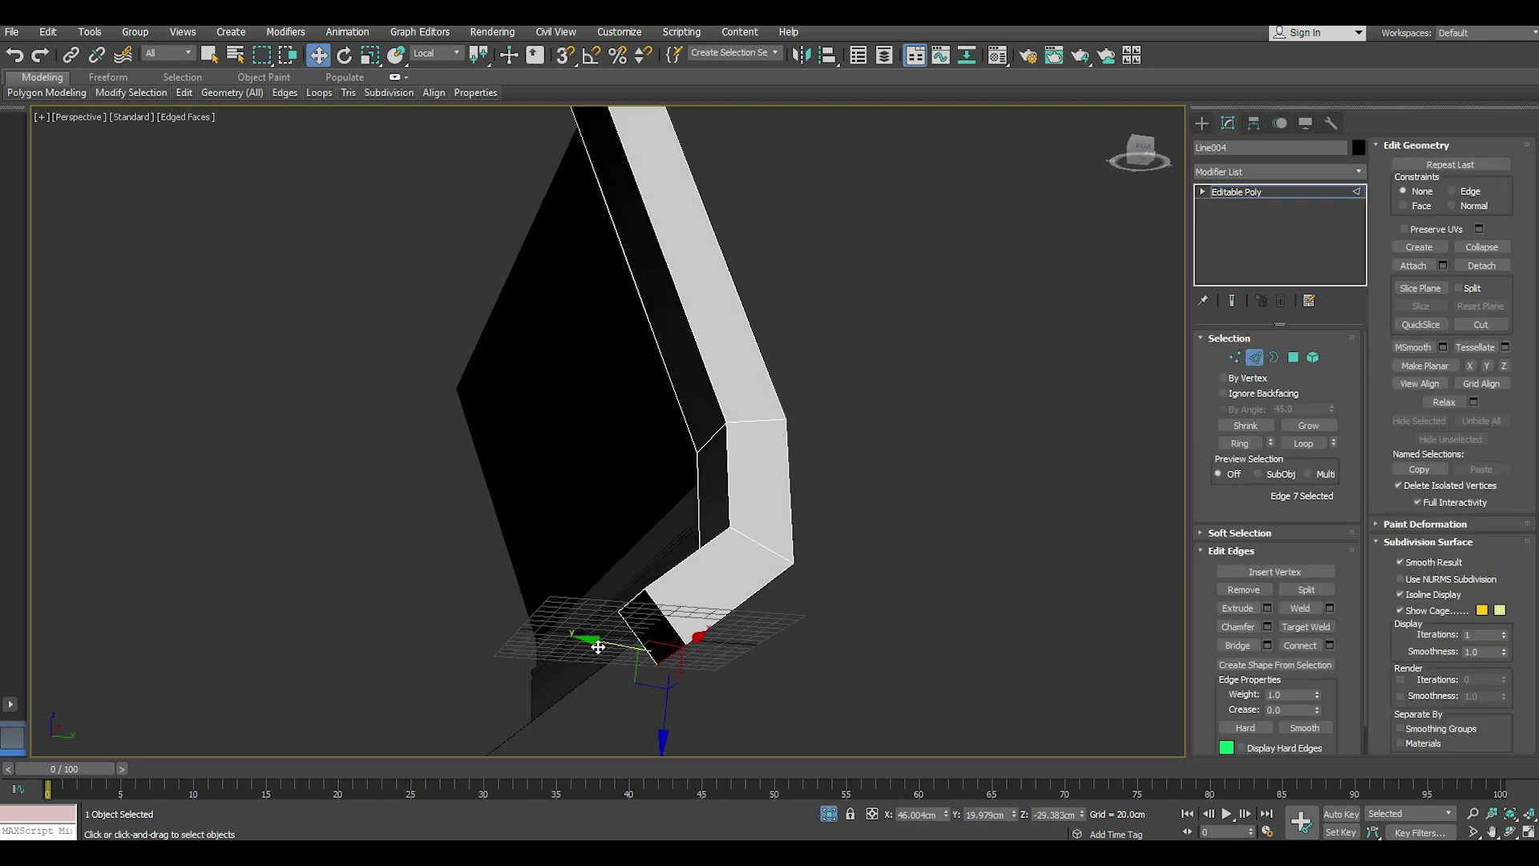
pyautogui.click(437, 53)
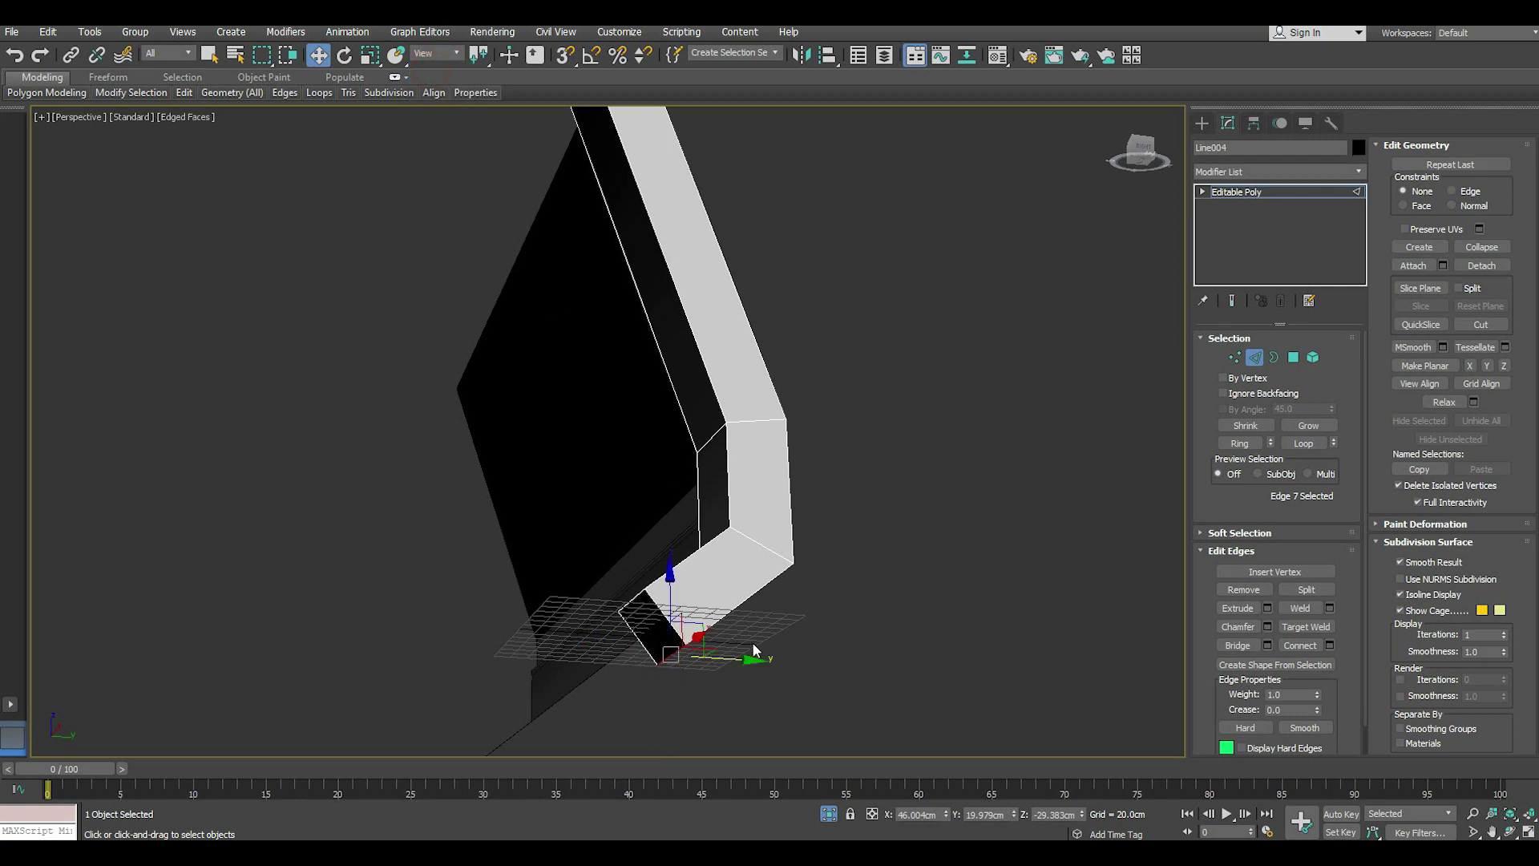
pyautogui.moveTo(747, 659); pyautogui.dragTo(798, 641)
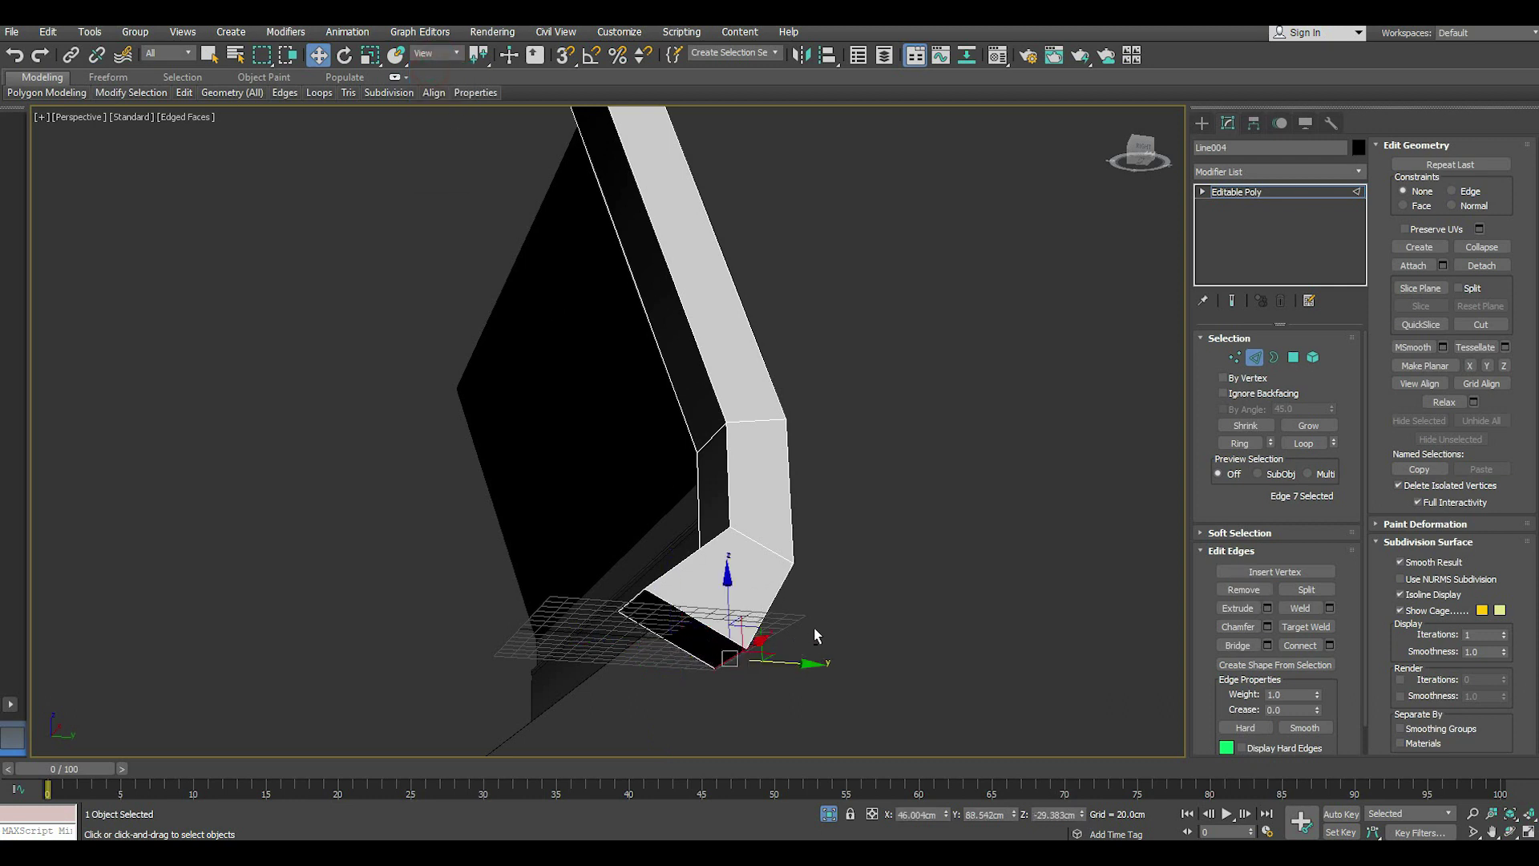
pyautogui.keyDown('alt'); pyautogui.moveTo(798, 641); pyautogui.dragTo(786, 676, button='middle'); pyautogui.keyUp('alt')
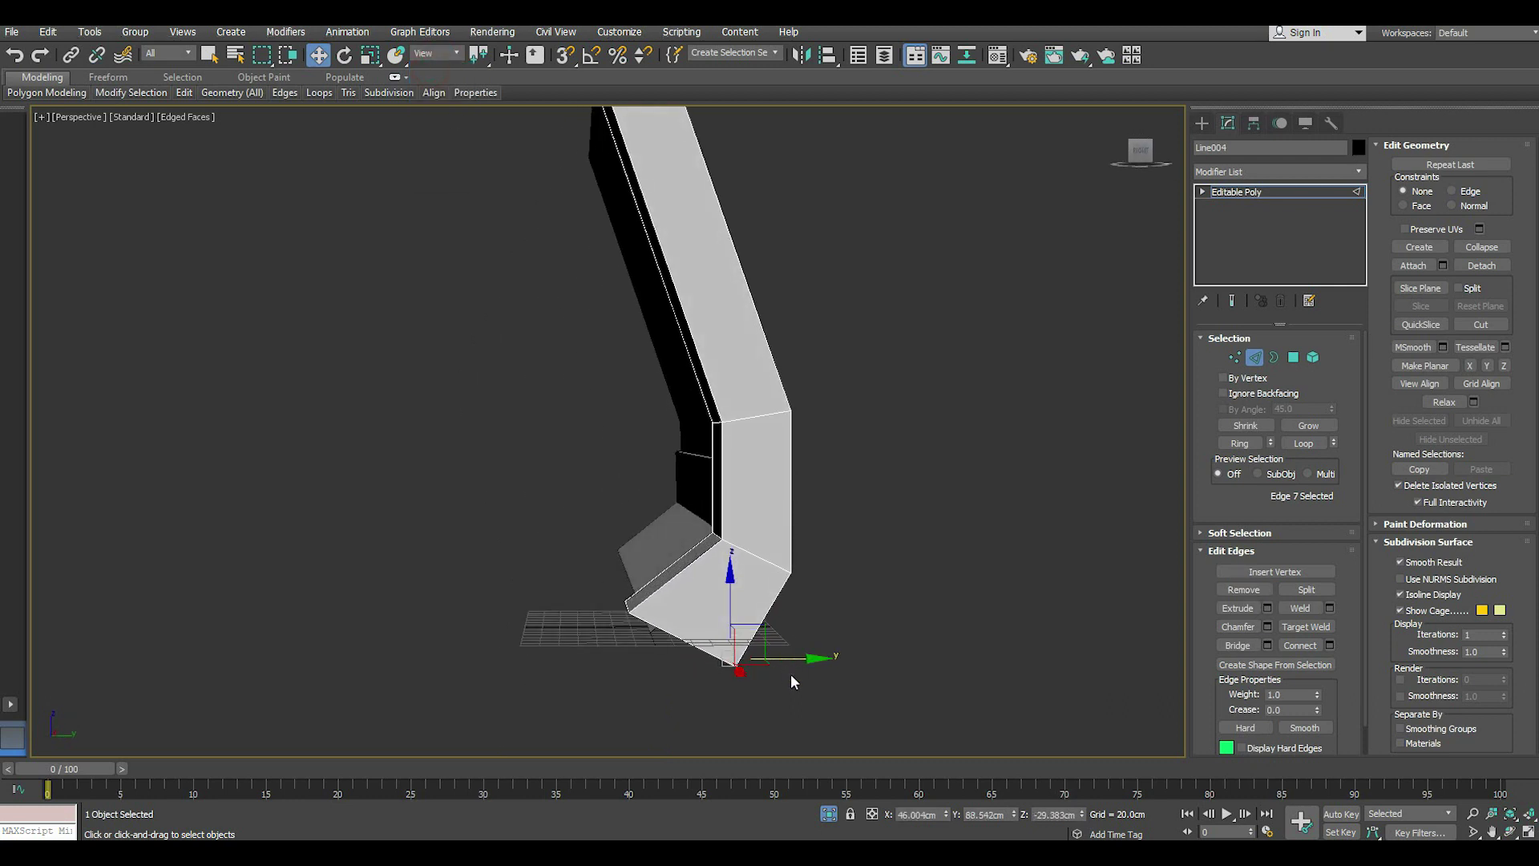
# - In Left view, raise the bottom edge and lower the right-end vertices to ground level
pyautogui.press('l')
pyautogui.click(825, 812)
pyautogui.scroll(3, 565, 565)
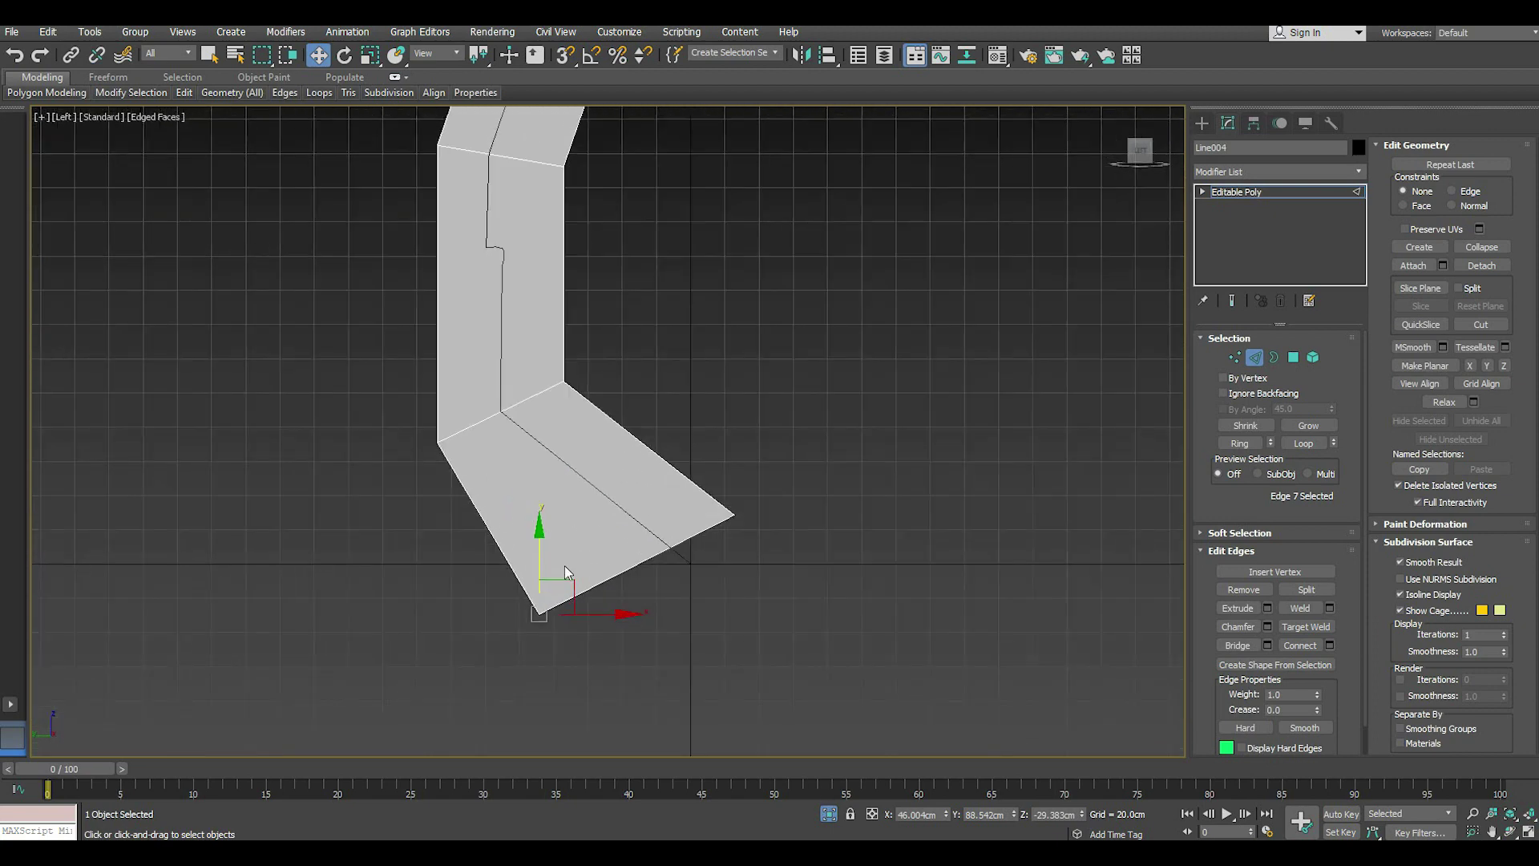
pyautogui.moveTo(542, 549); pyautogui.dragTo(542, 497)
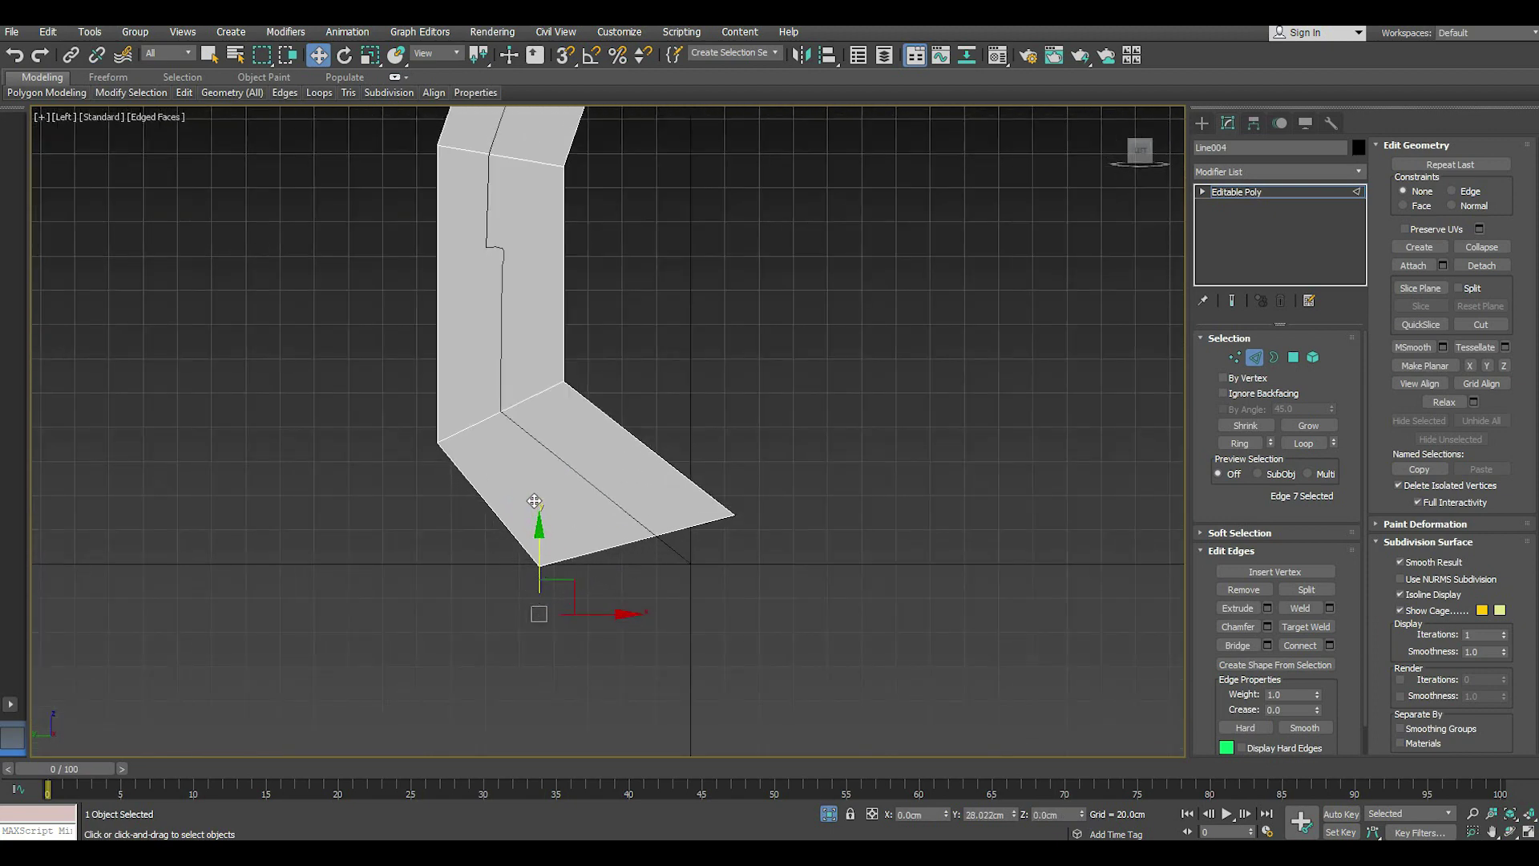
pyautogui.click(1238, 358)
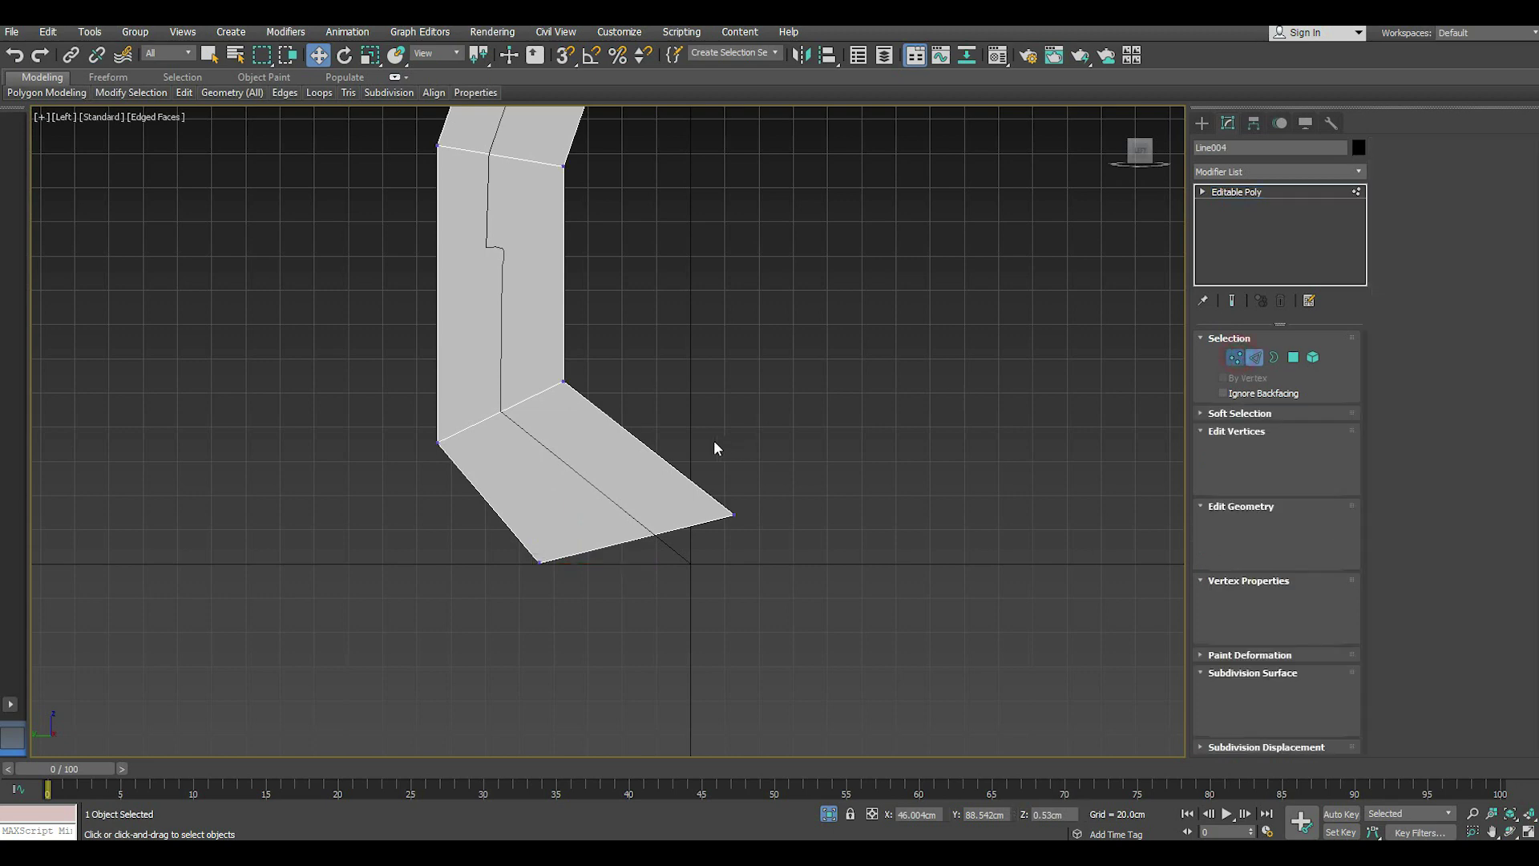
pyautogui.moveTo(709, 440); pyautogui.dragTo(801, 564)
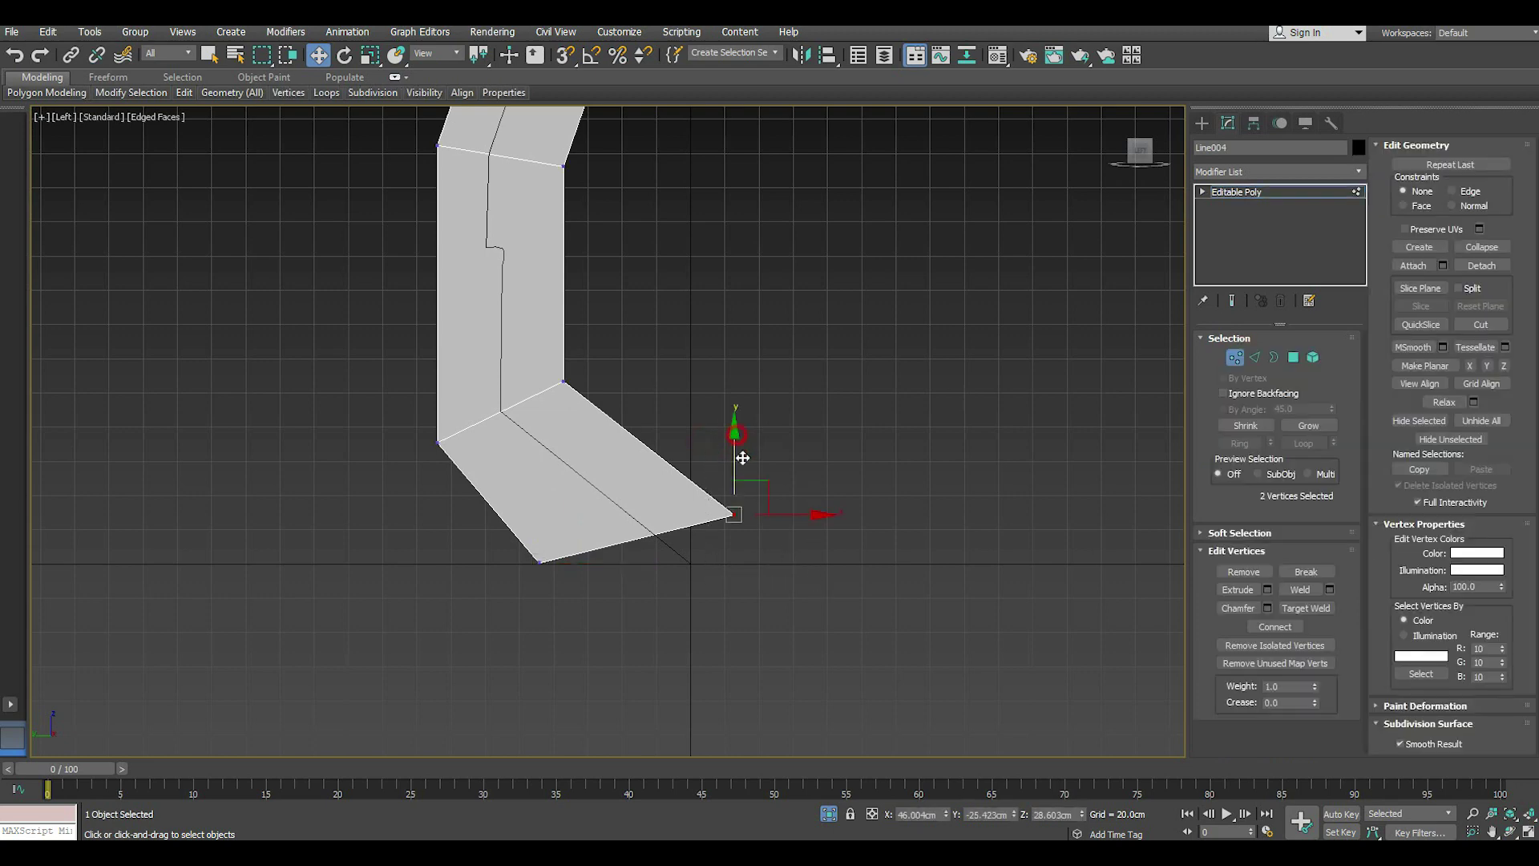
pyautogui.moveTo(742, 457); pyautogui.dragTo(755, 482)
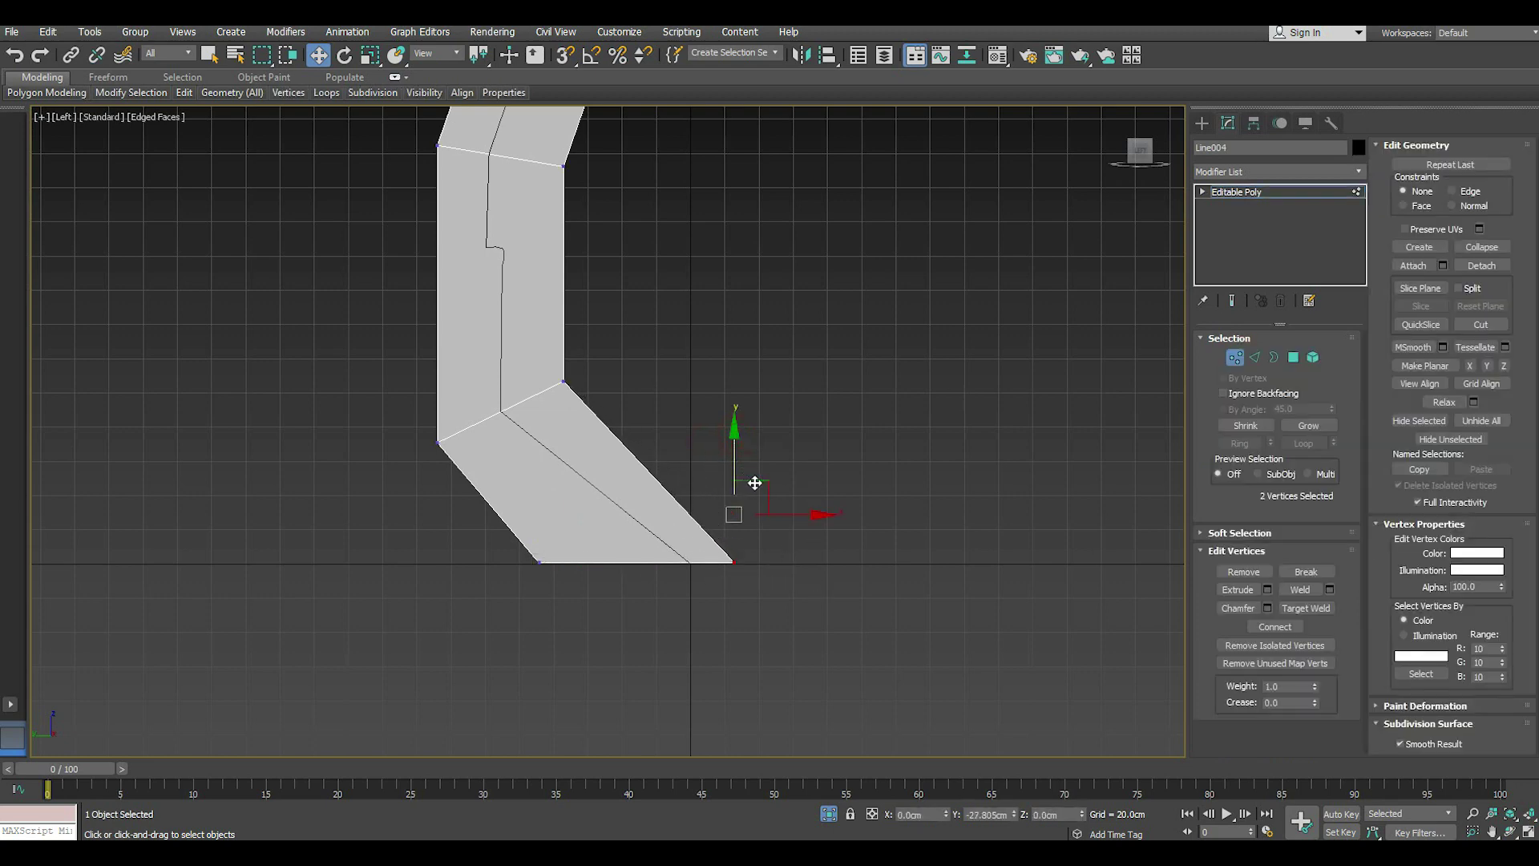
# - Slide the bottom-left vertices left to lengthen the foot's base, then review in Perspective
pyautogui.moveTo(623, 614); pyautogui.dragTo(617, 622)
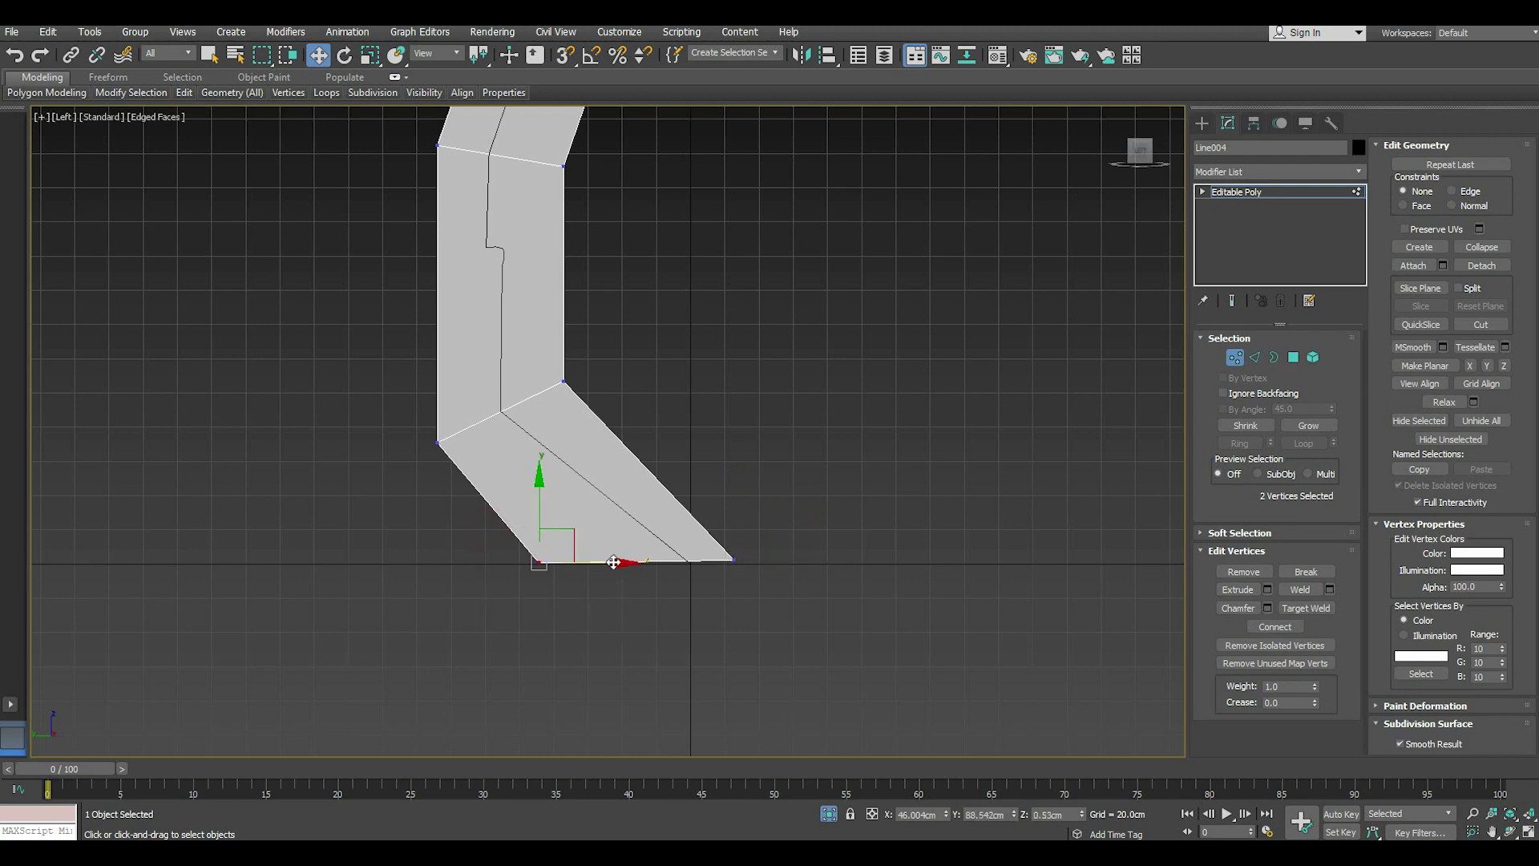
pyautogui.moveTo(611, 562); pyautogui.dragTo(651, 560)
pyautogui.moveTo(633, 561); pyautogui.dragTo(614, 561)
pyautogui.moveTo(865, 519); pyautogui.dragTo(725, 585)
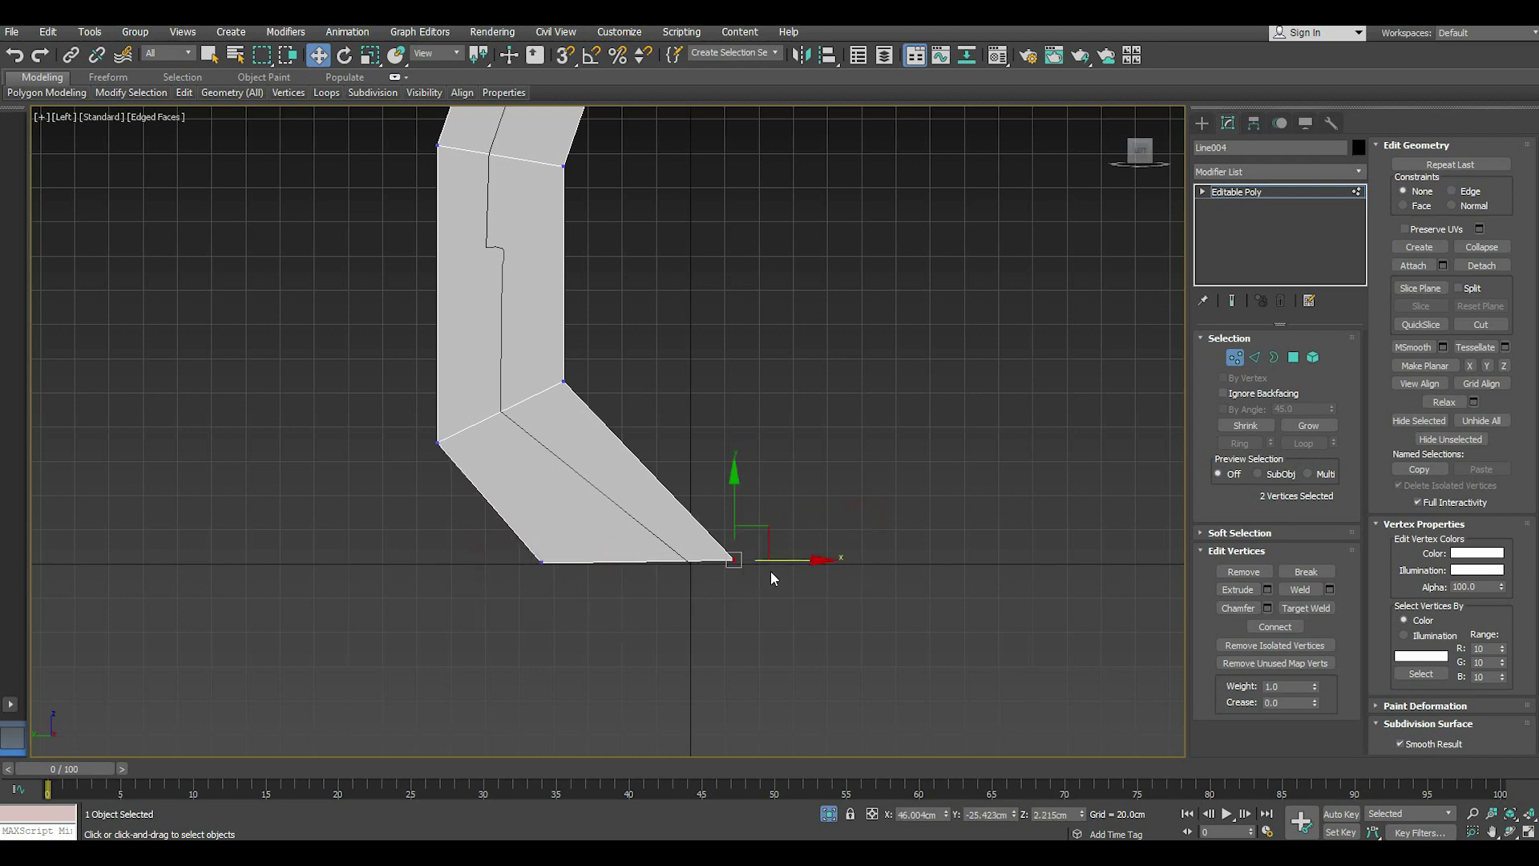
pyautogui.scroll(-4, 678, 604)
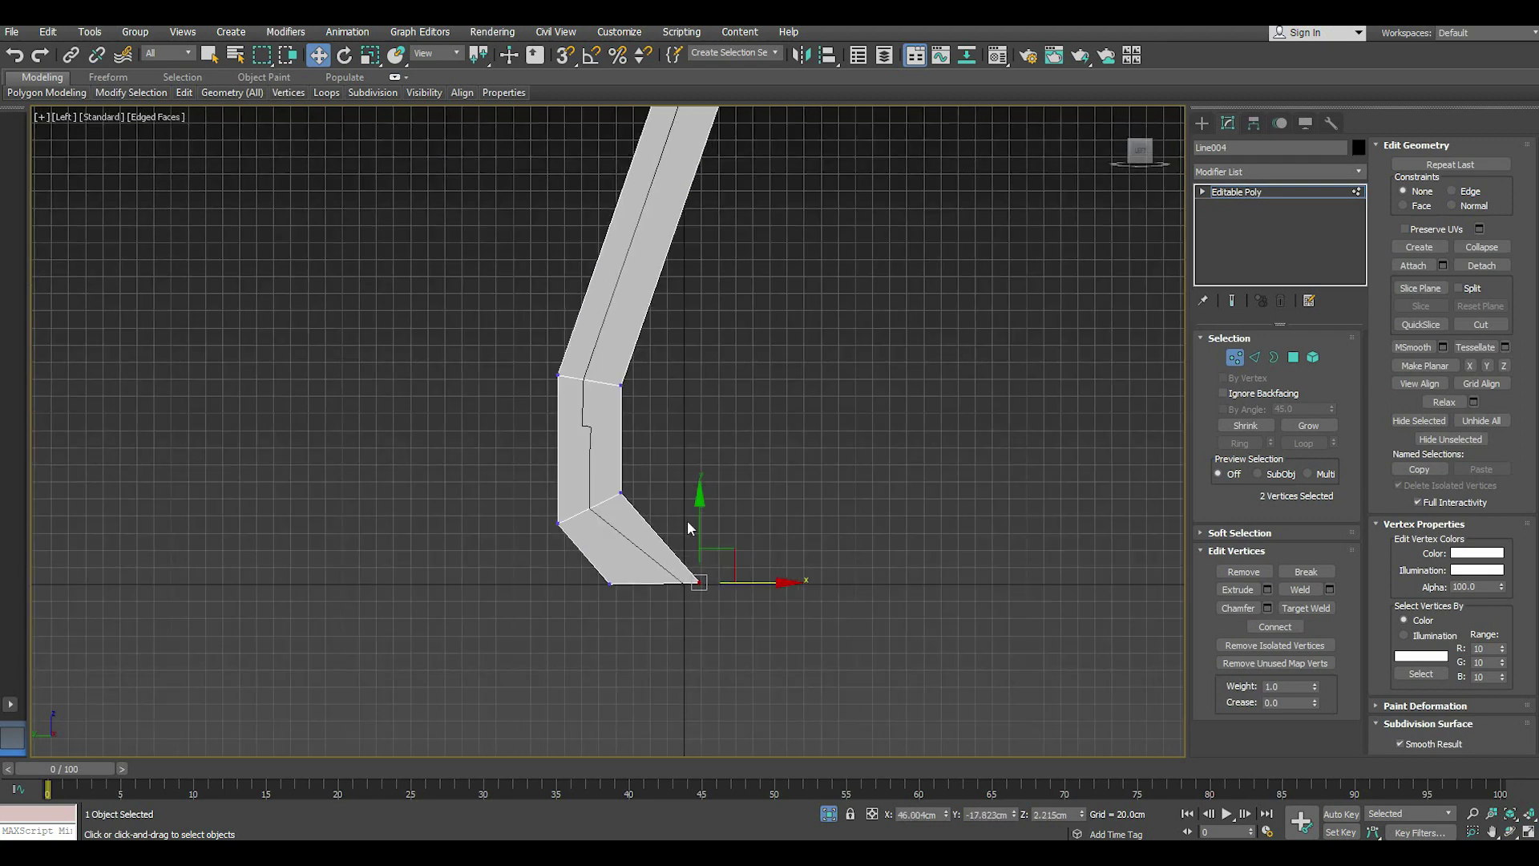
pyautogui.moveTo(686, 521)
pyautogui.mouseDown(button='middle')
pyautogui.moveTo(747, 506)
pyautogui.moveTo(672, 617)
pyautogui.mouseUp(button='middle')
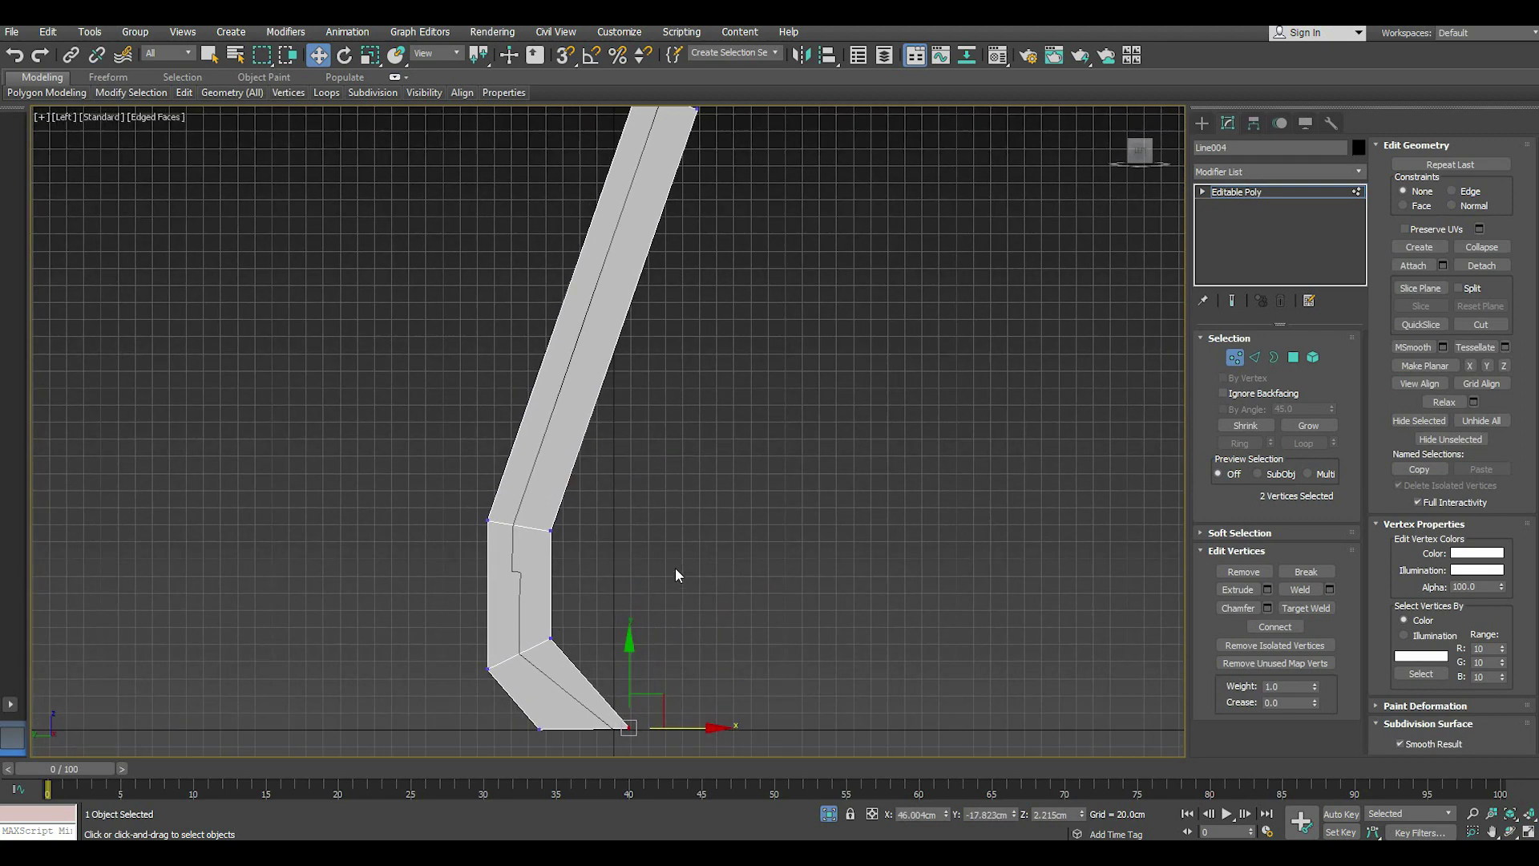
pyautogui.press('p')
pyautogui.moveTo(787, 606)
pyautogui.keyDown('alt'); pyautogui.mouseDown(button='middle')
pyautogui.moveTo(904, 612)
pyautogui.moveTo(935, 577)
pyautogui.moveTo(1011, 548)
pyautogui.moveTo(959, 546)
pyautogui.moveTo(886, 587)
pyautogui.moveTo(724, 596)
pyautogui.moveTo(789, 453)
pyautogui.mouseUp(button='middle'); pyautogui.keyUp('alt')
# - Cut a new edge across the upper part of the bracket
pyautogui.scroll(3, 813, 405)
pyautogui.click(812, 406)
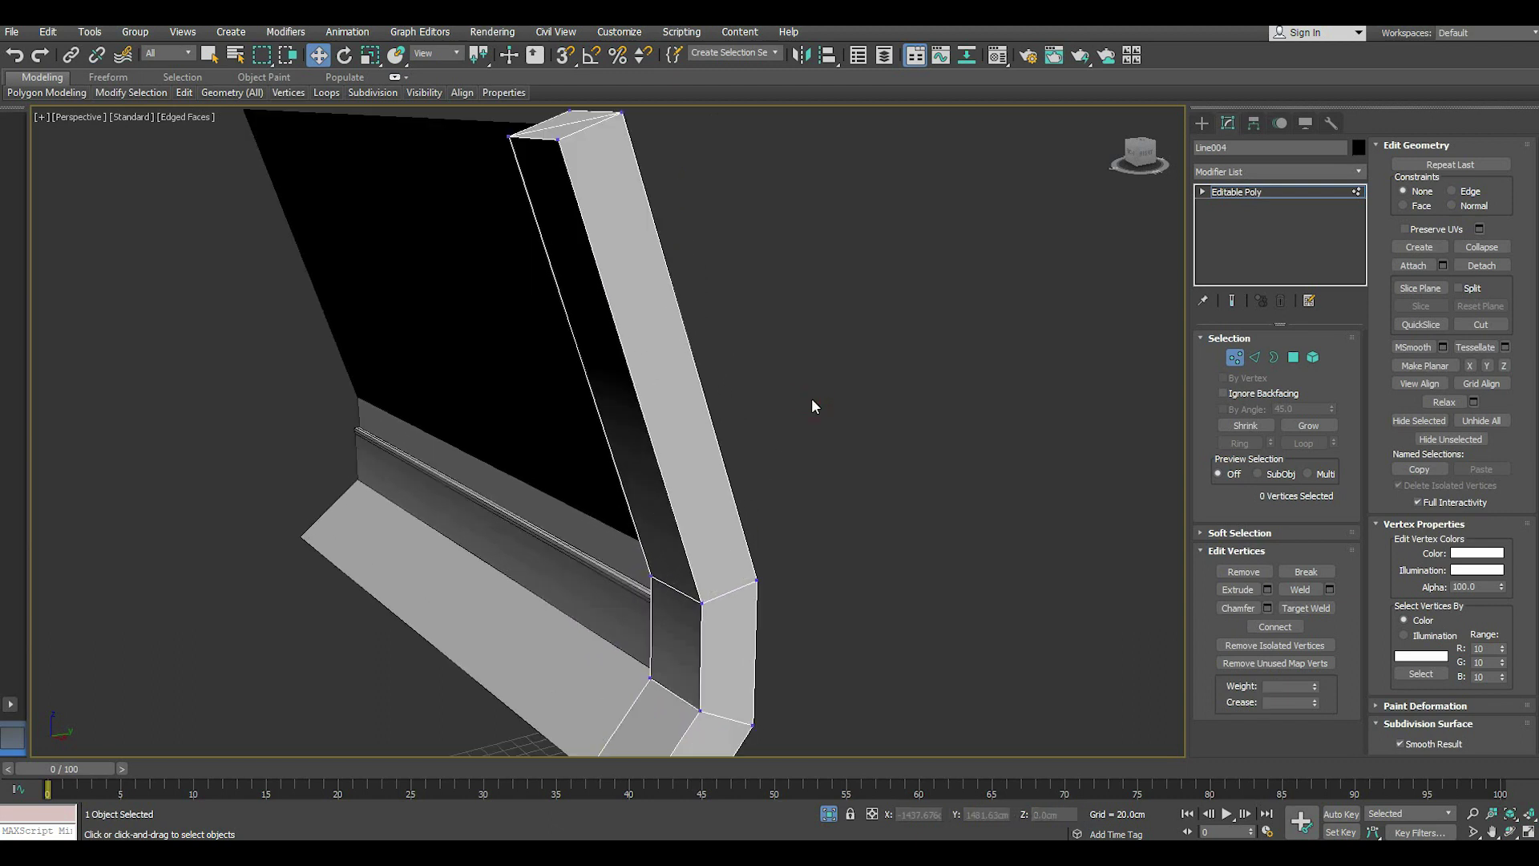
pyautogui.scroll(-2, 811, 398)
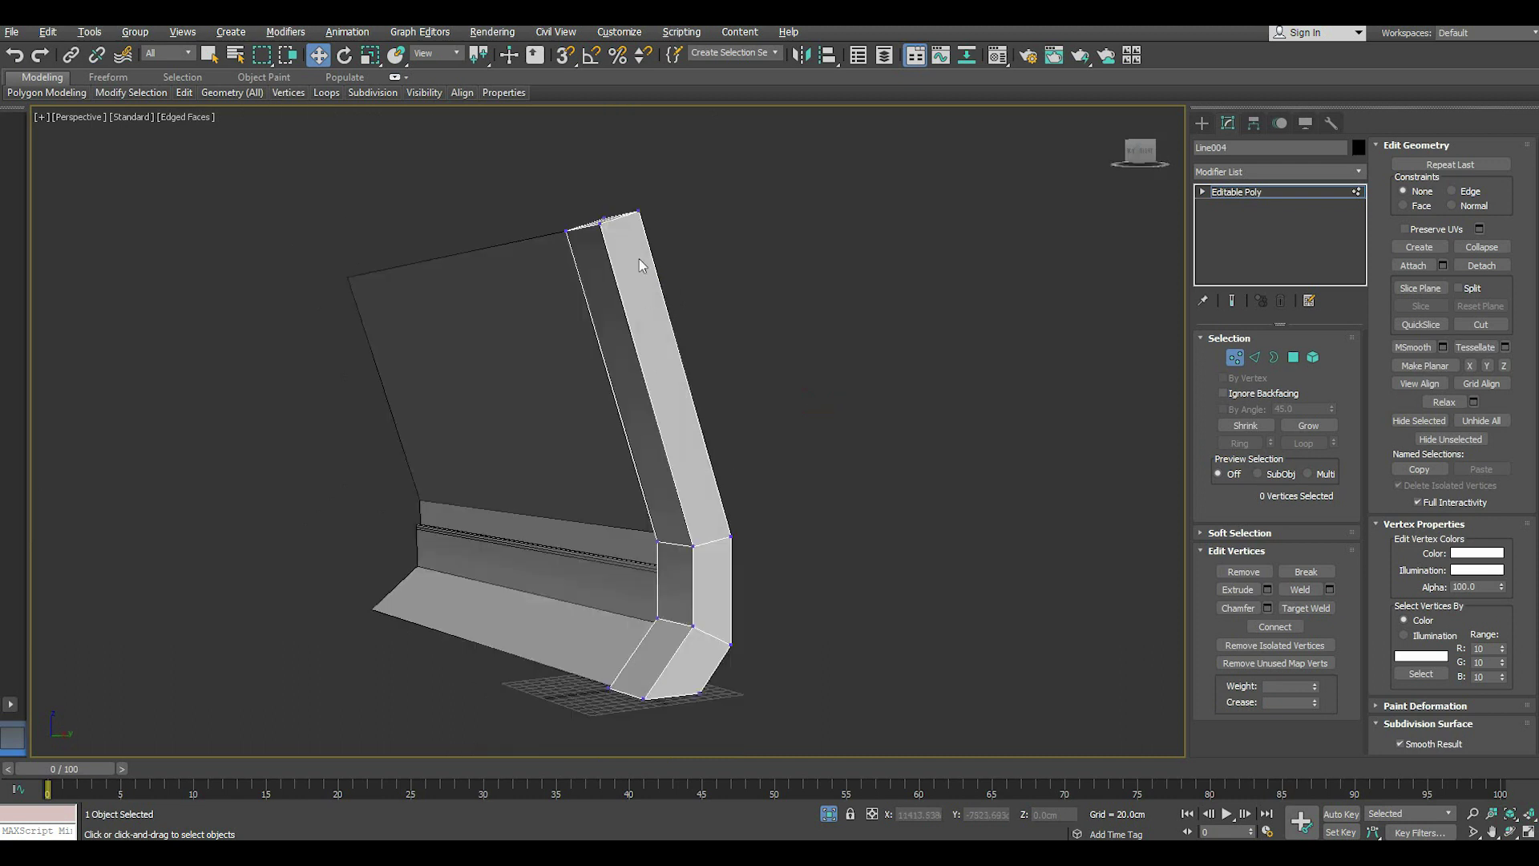
pyautogui.scroll(1, 638, 258)
pyautogui.click(317, 128)
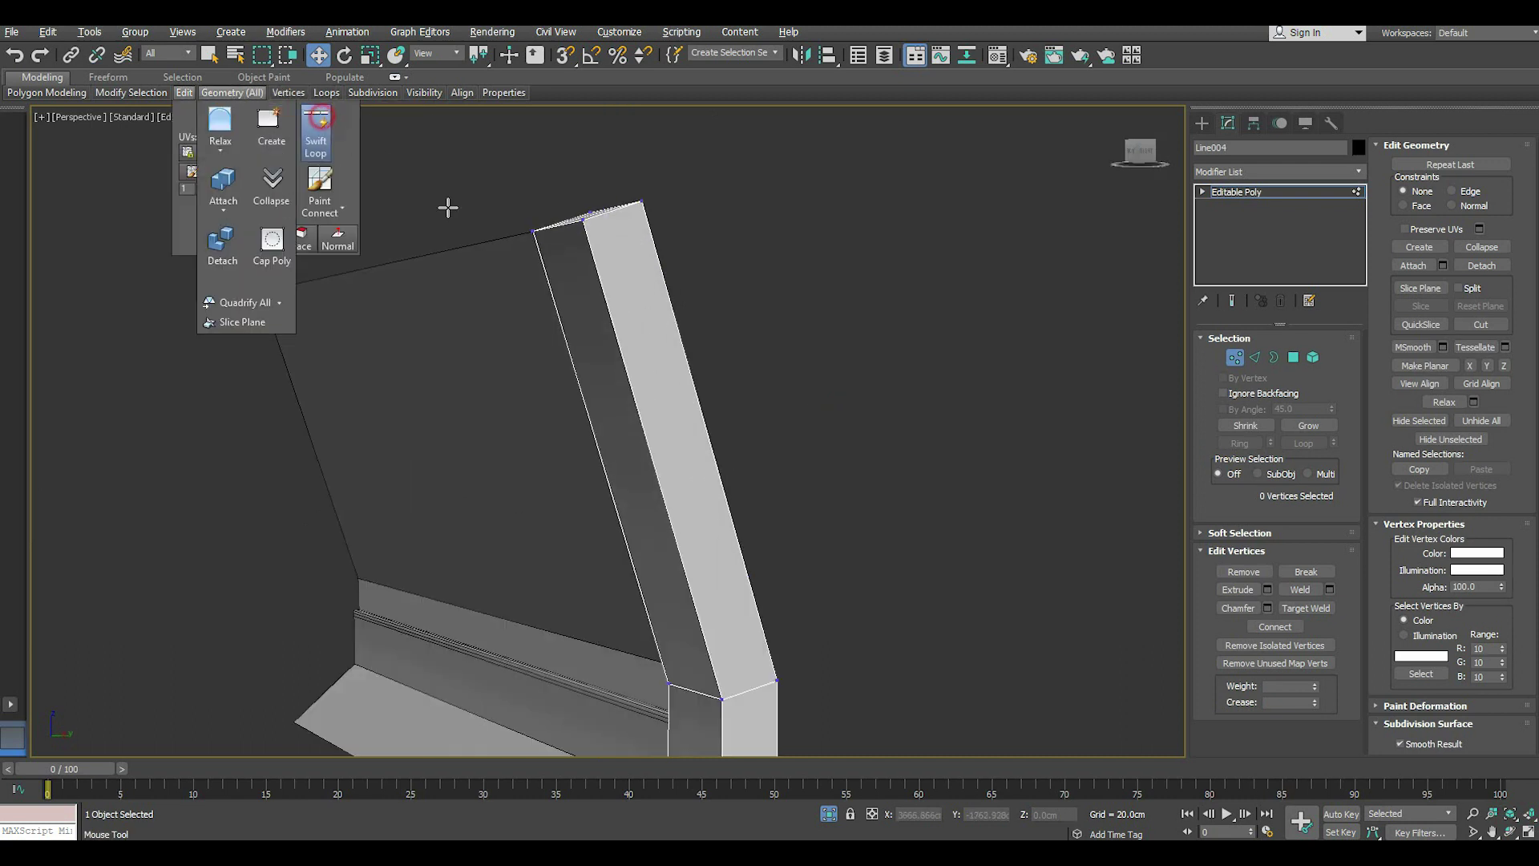
pyautogui.click(626, 345)
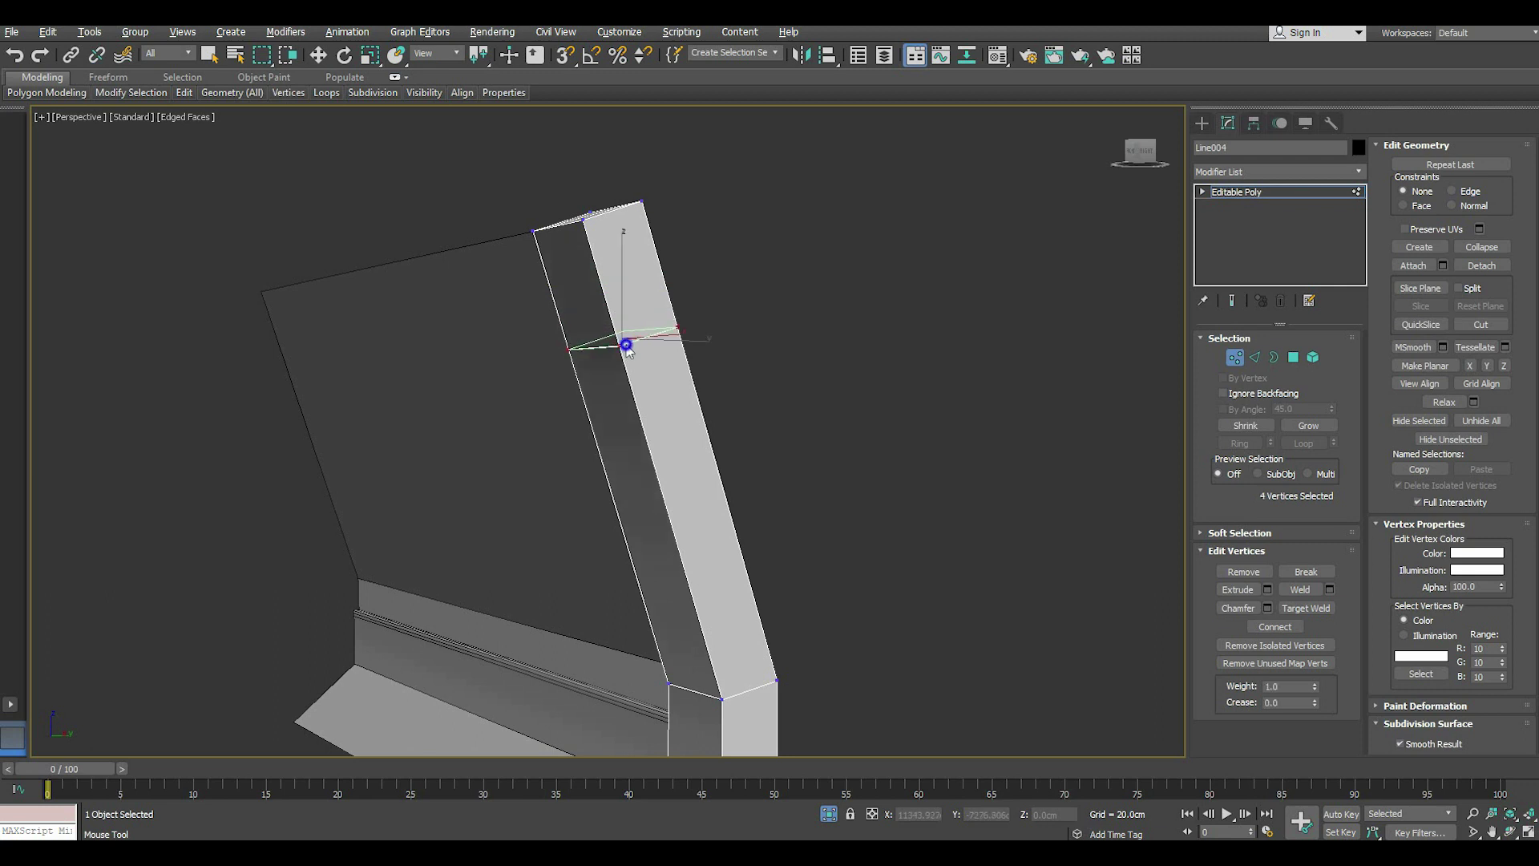
pyautogui.press('w')
# - Extrude the inner face at the bracket top outward about 23.486 cm
pyautogui.click(1293, 357)
pyautogui.click(578, 317)
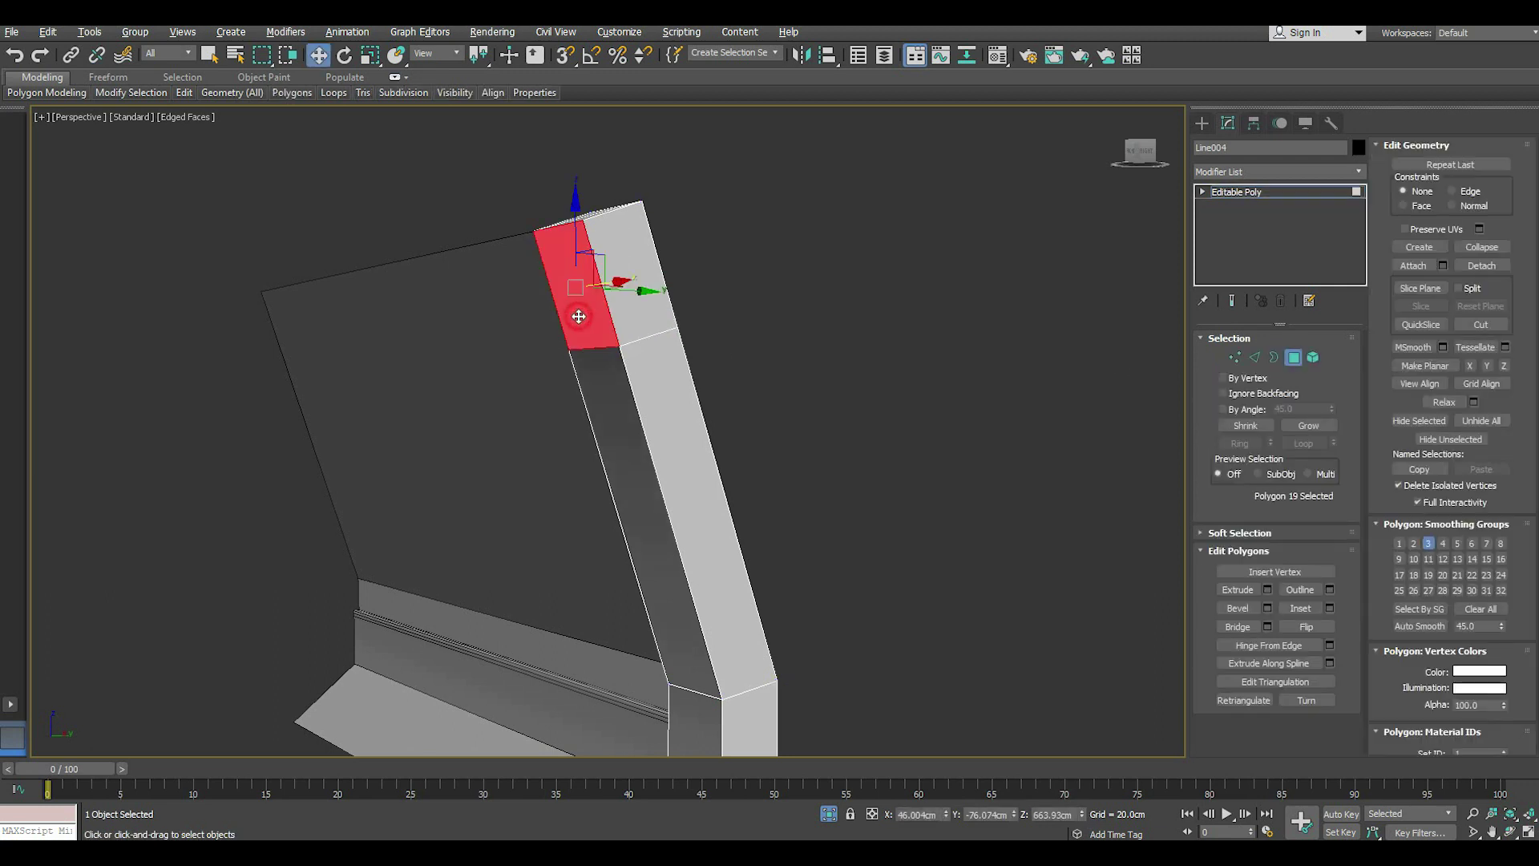
pyautogui.click(1268, 590)
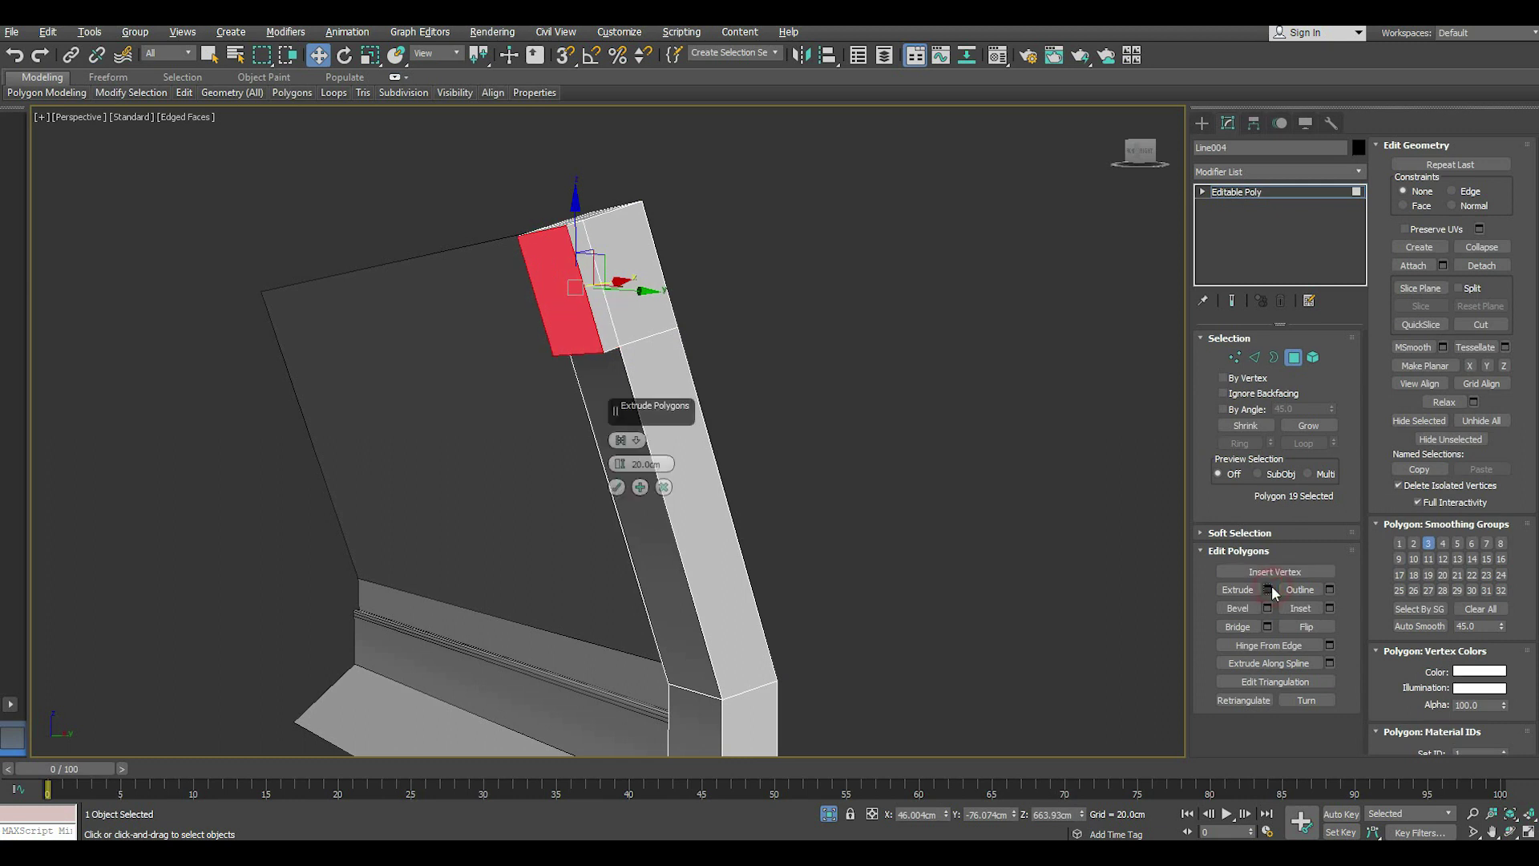
pyautogui.keyDown('alt'); pyautogui.moveTo(810, 441); pyautogui.dragTo(657, 455, button='middle'); pyautogui.keyUp('alt')
pyautogui.moveTo(620, 463); pyautogui.dragTo(600, 363)
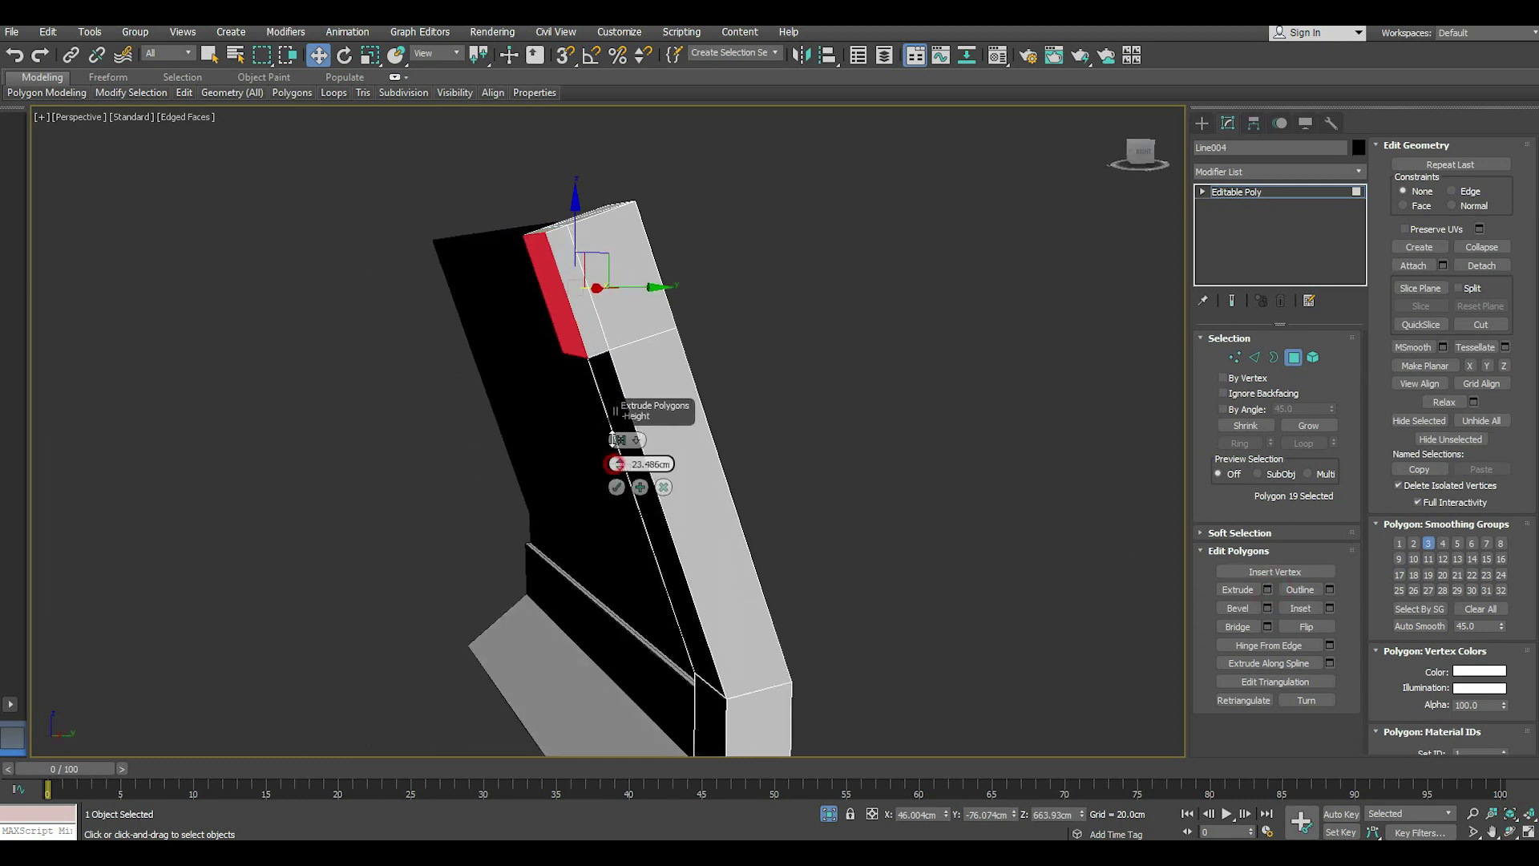
pyautogui.click(616, 487)
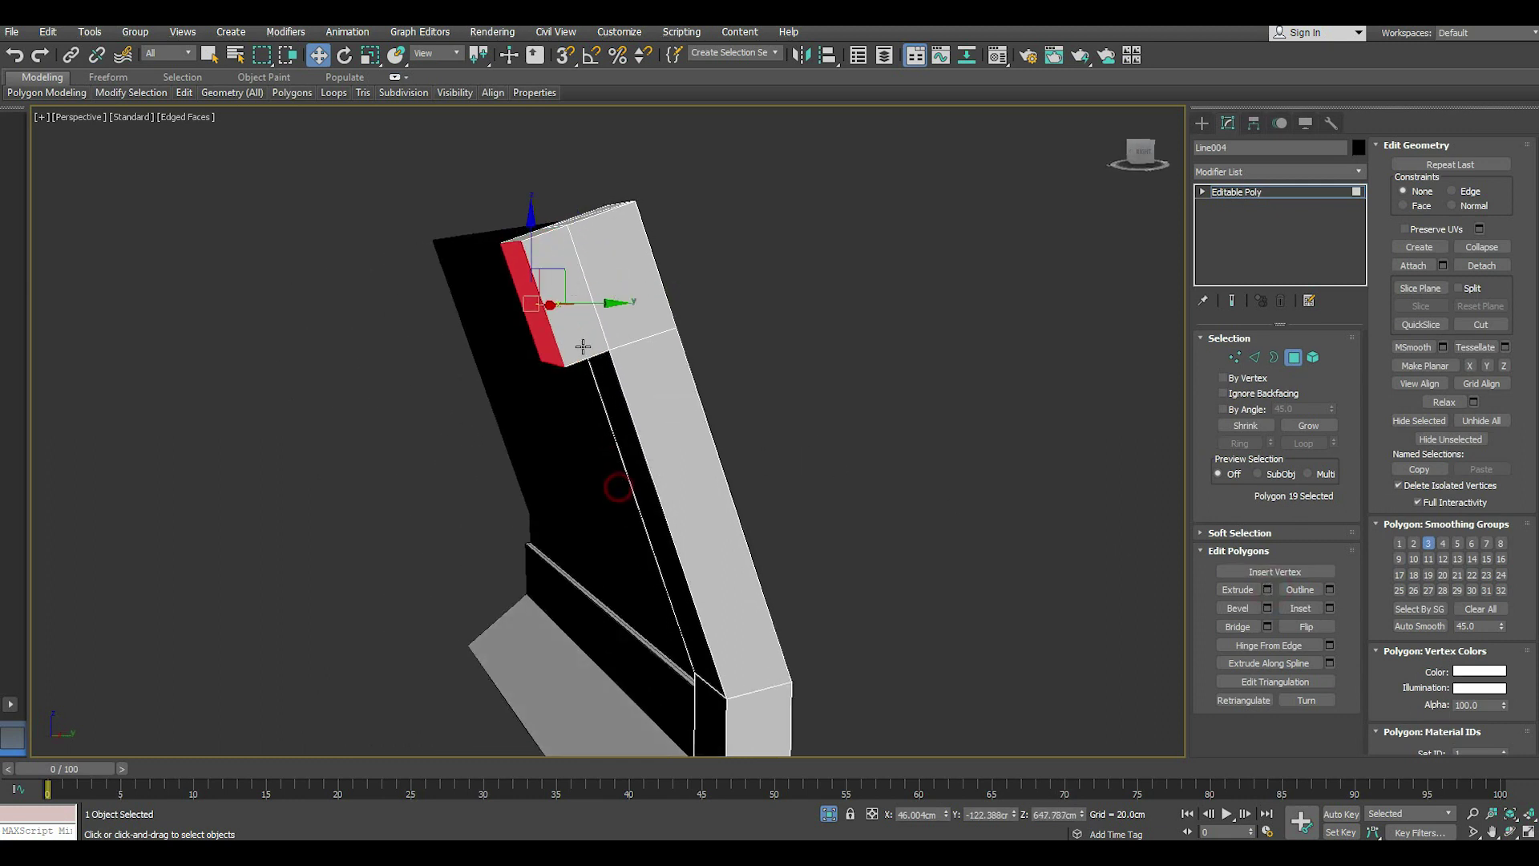
pyautogui.moveTo(589, 345)
pyautogui.keyDown('alt'); pyautogui.mouseDown(button='middle')
pyautogui.moveTo(616, 351)
pyautogui.moveTo(692, 316)
pyautogui.mouseUp(button='middle'); pyautogui.keyUp('alt')
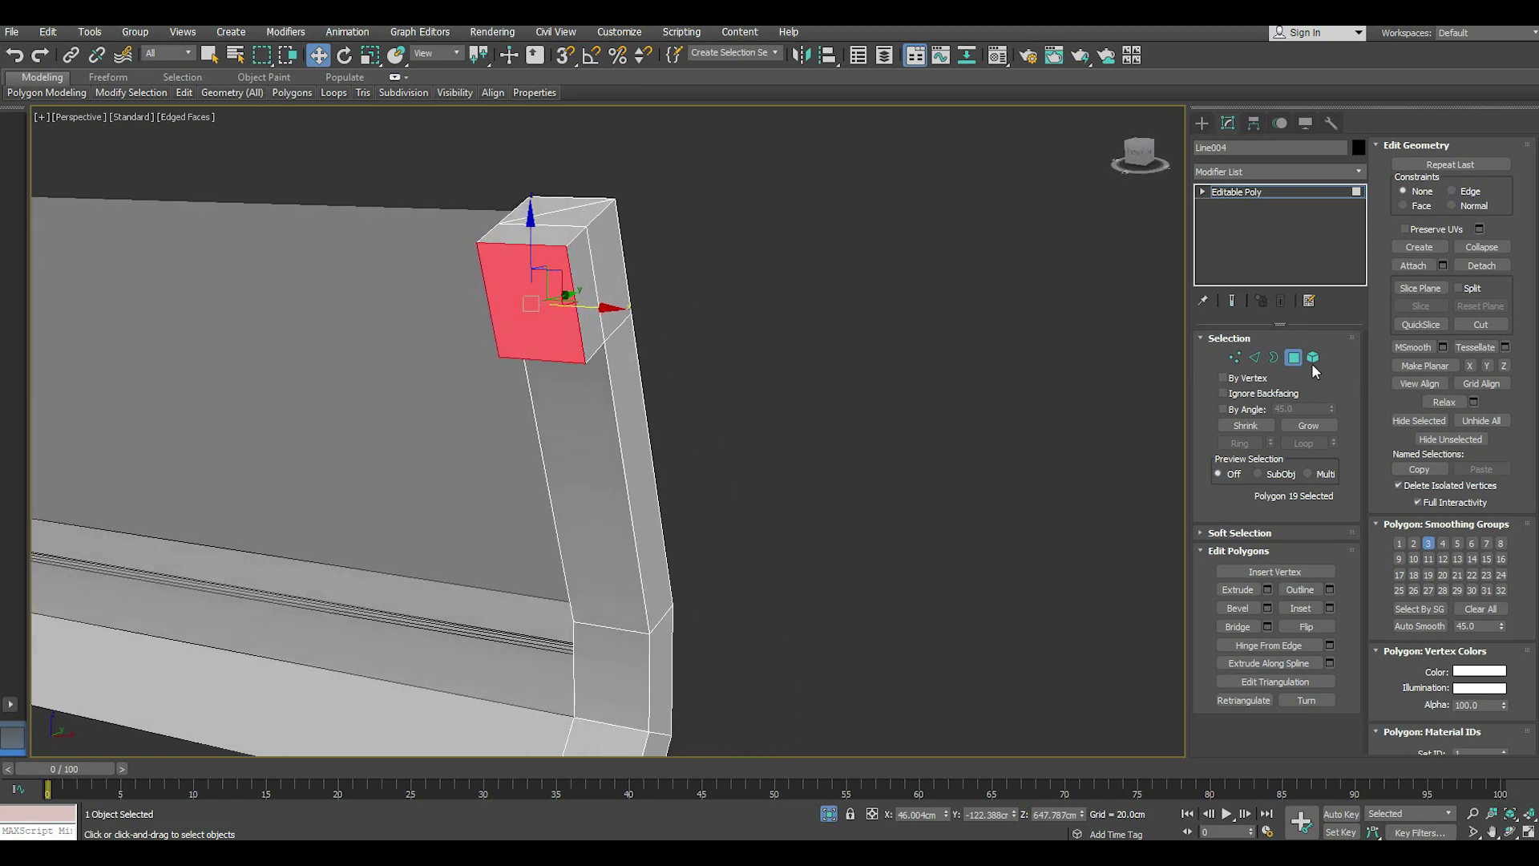
# - Chamfer the cap's top front edge by about 41 cm to form an angled corner
pyautogui.click(1255, 357)
pyautogui.click(566, 207)
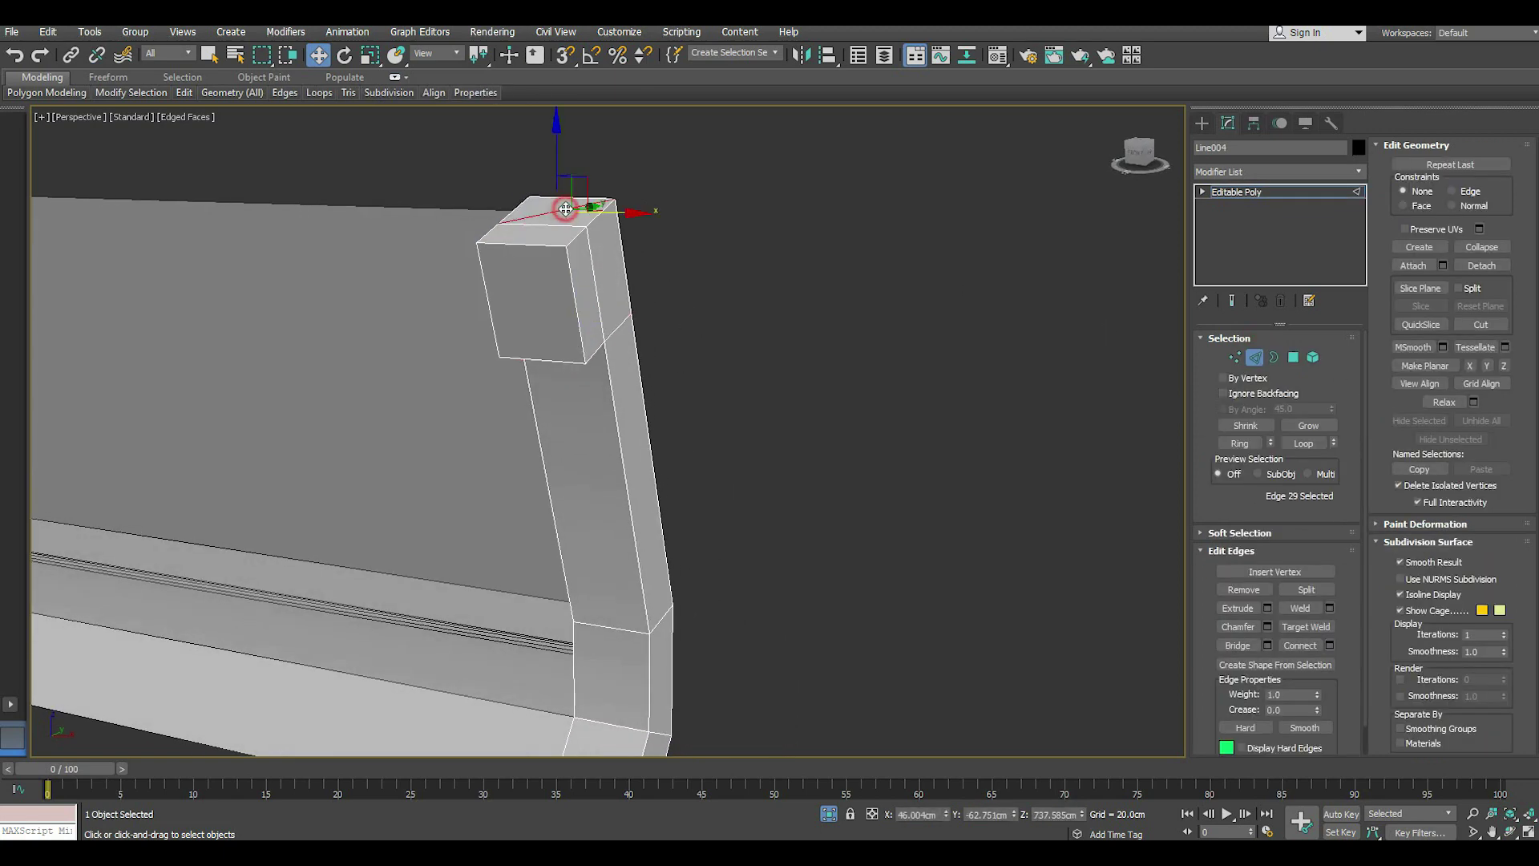
pyautogui.click(559, 257)
pyautogui.click(542, 248)
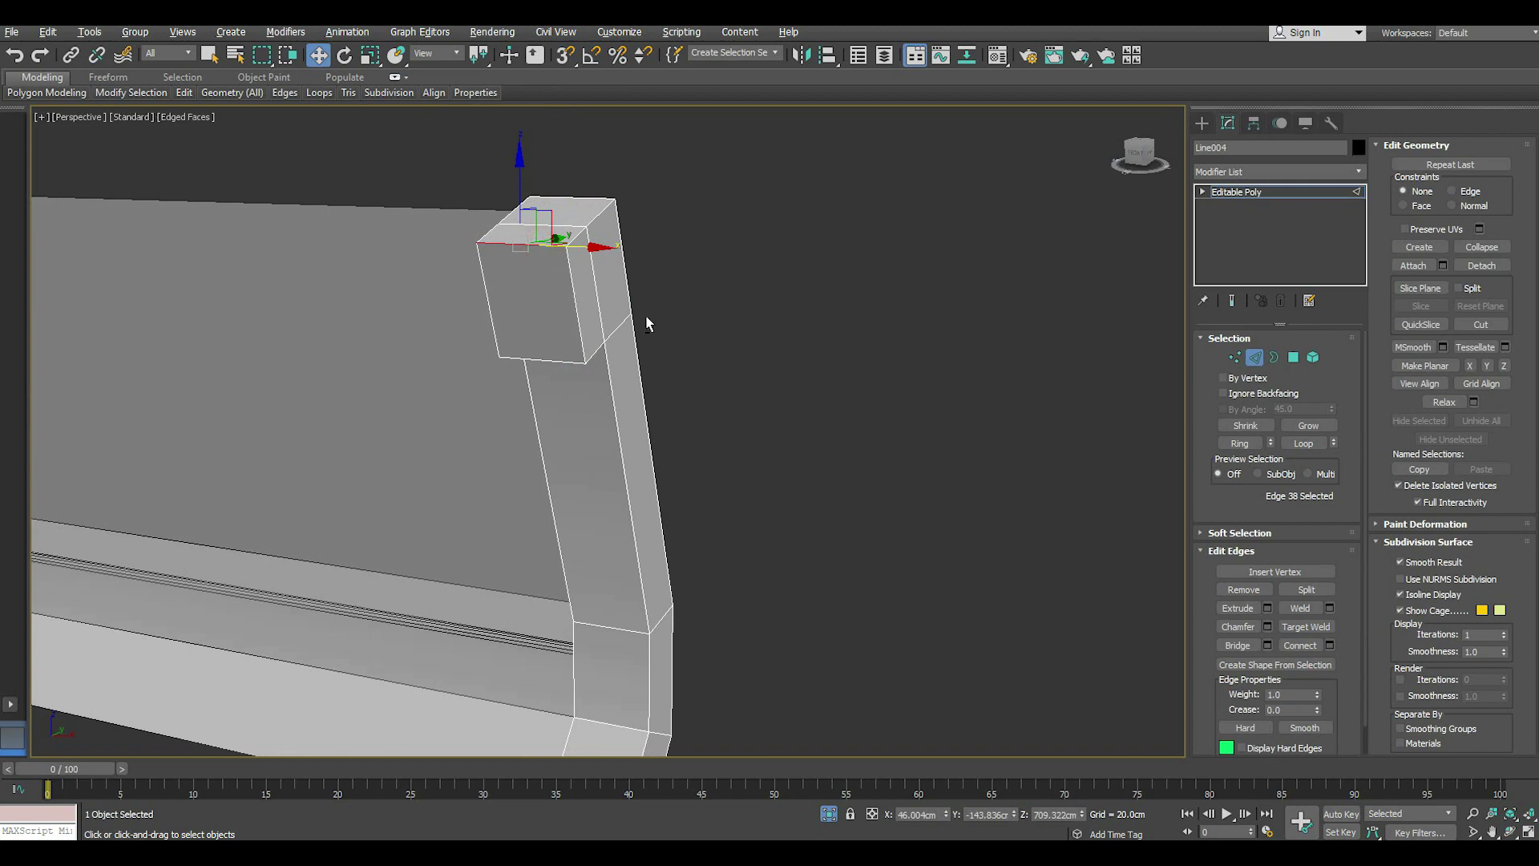
pyautogui.keyDown('alt'); pyautogui.moveTo(646, 316); pyautogui.dragTo(1071, 493, button='middle'); pyautogui.keyUp('alt')
pyautogui.click(1266, 626)
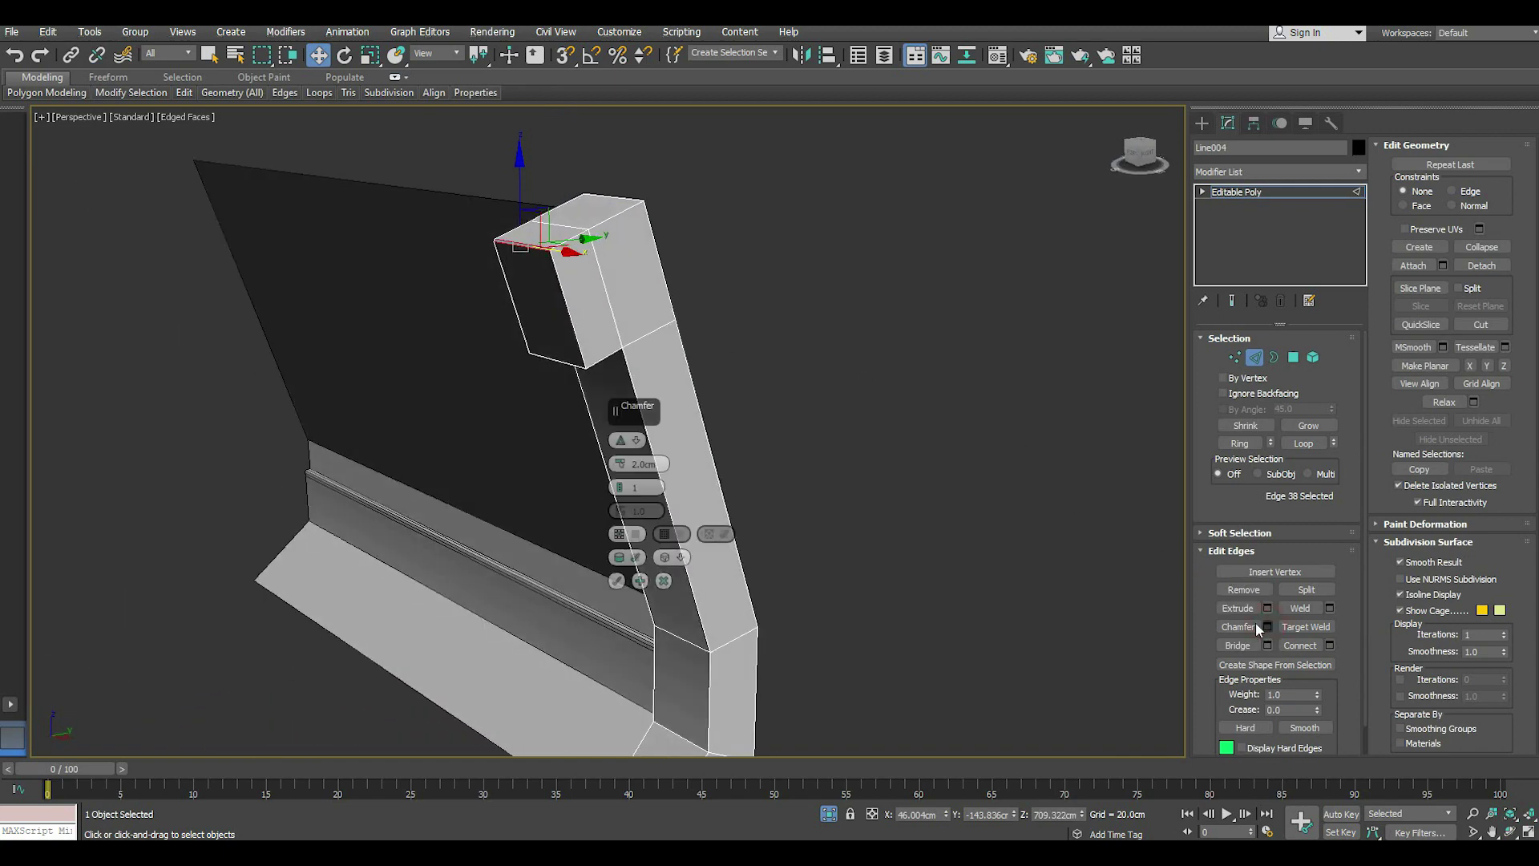
pyautogui.moveTo(625, 469); pyautogui.dragTo(593, 331)
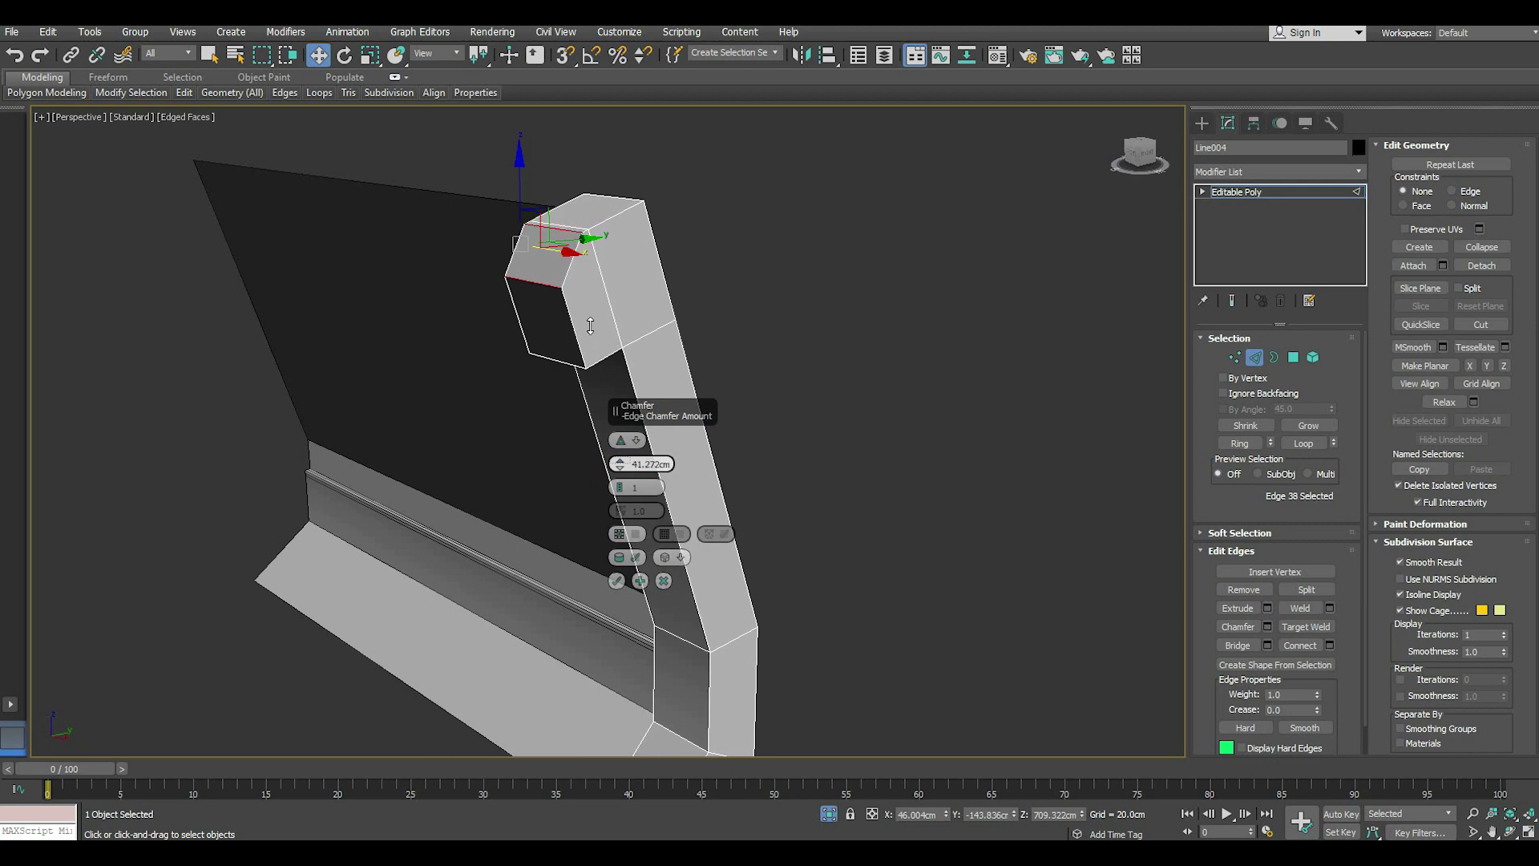
pyautogui.click(617, 580)
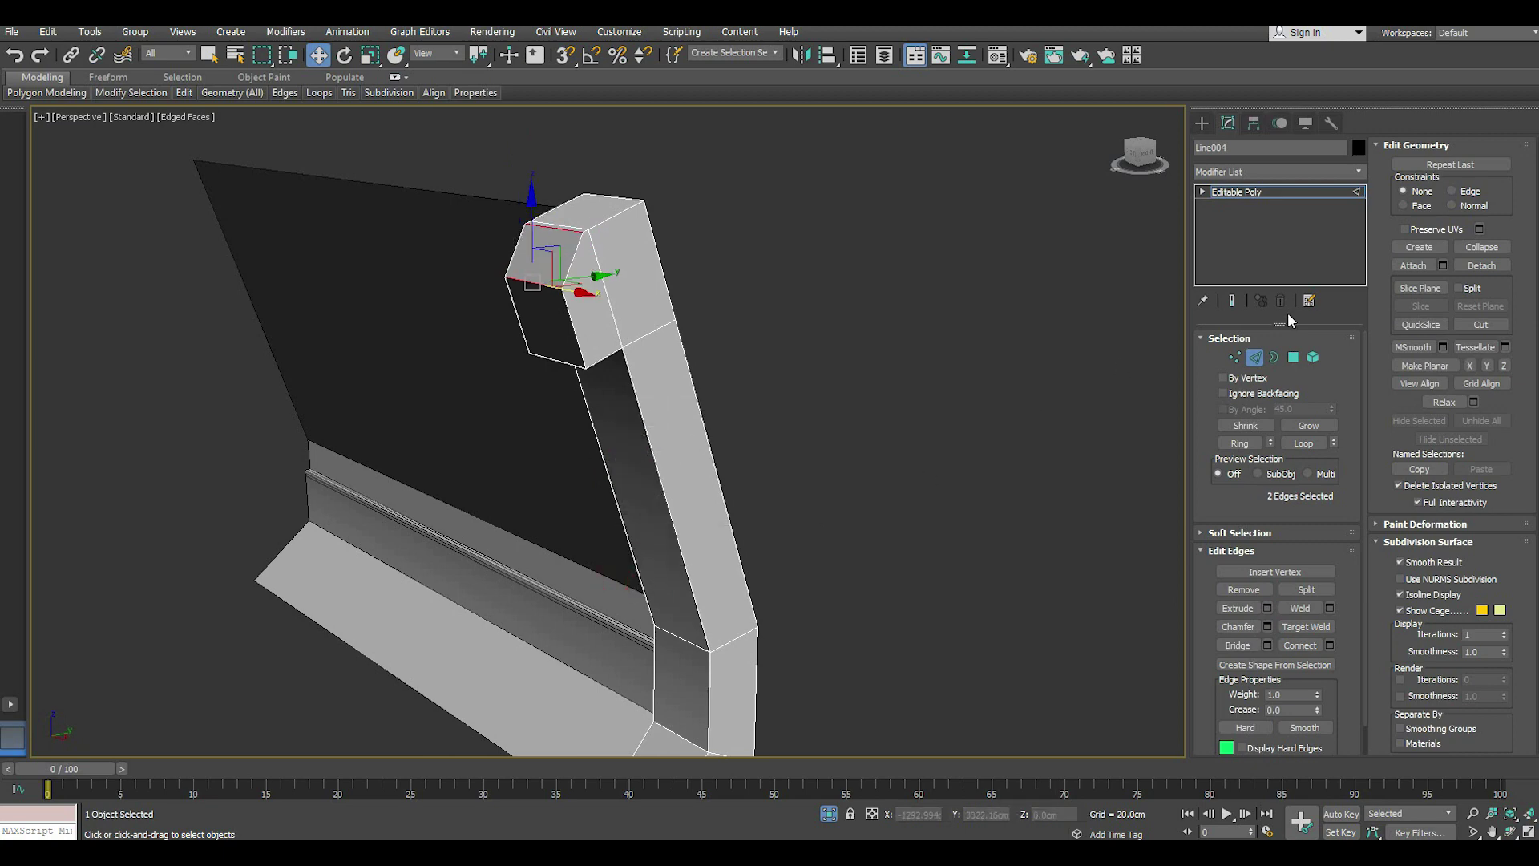
# - Select the bracket's five front-strip polygons and slide them outward along X
pyautogui.click(1293, 358)
pyautogui.click(689, 481)
pyautogui.keyDown('ctrl'); pyautogui.click(609, 288); pyautogui.keyUp('ctrl')
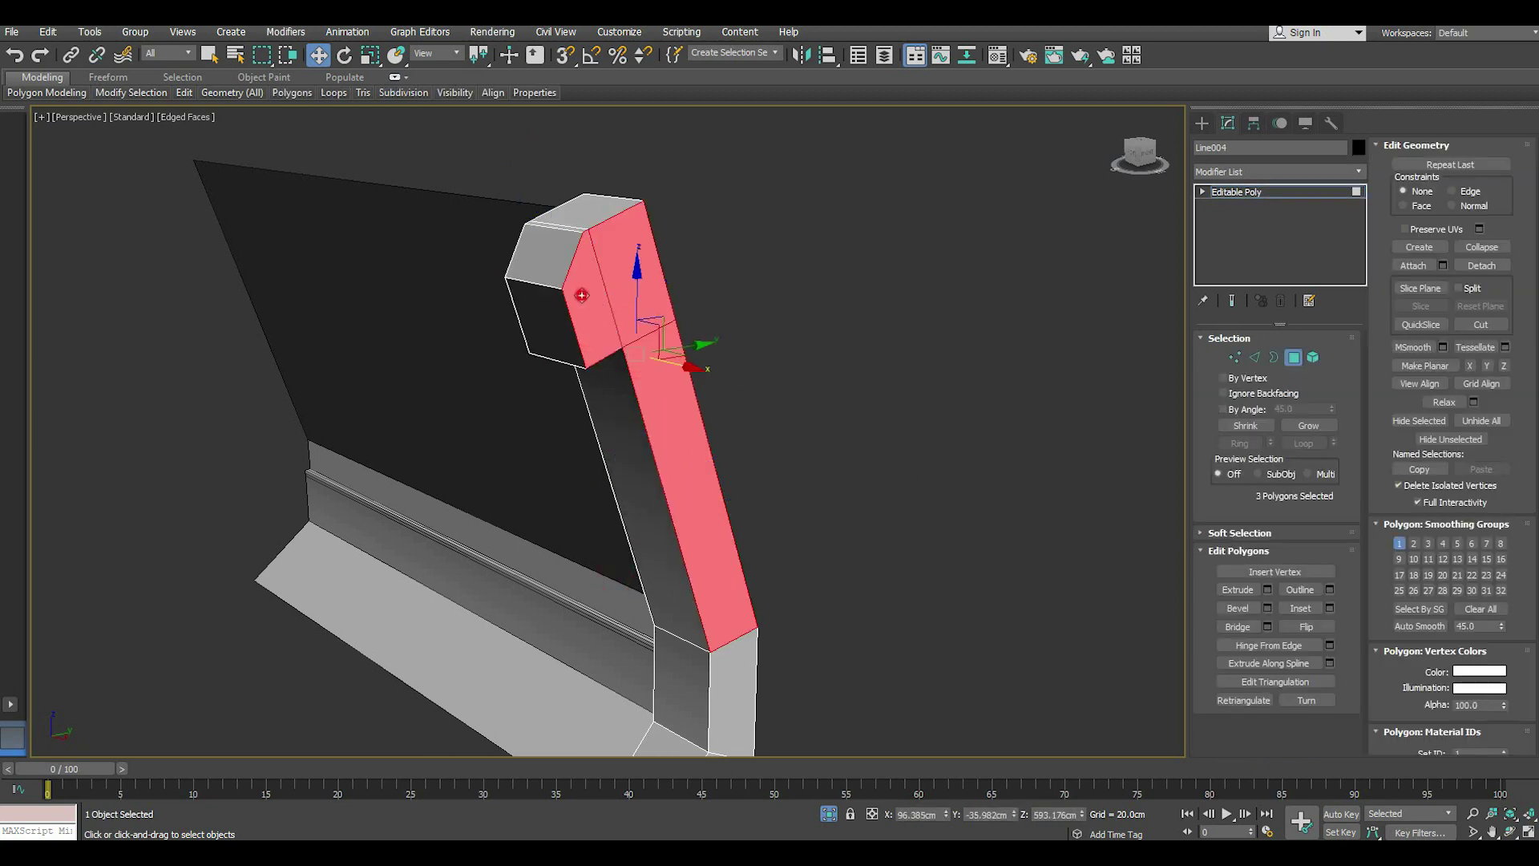
pyautogui.keyDown('alt'); pyautogui.moveTo(689, 345); pyautogui.dragTo(717, 393, button='middle'); pyautogui.keyUp('alt')
pyautogui.keyDown('ctrl'); pyautogui.click(708, 591); pyautogui.keyUp('ctrl')
pyautogui.keyDown('ctrl'); pyautogui.click(685, 653); pyautogui.keyUp('ctrl')
pyautogui.moveTo(687, 662)
pyautogui.keyDown('alt'); pyautogui.mouseDown(button='middle')
pyautogui.moveTo(783, 618)
pyautogui.moveTo(728, 473)
pyautogui.mouseUp(button='middle'); pyautogui.keyUp('alt')
pyautogui.moveTo(745, 450); pyautogui.dragTo(713, 452)
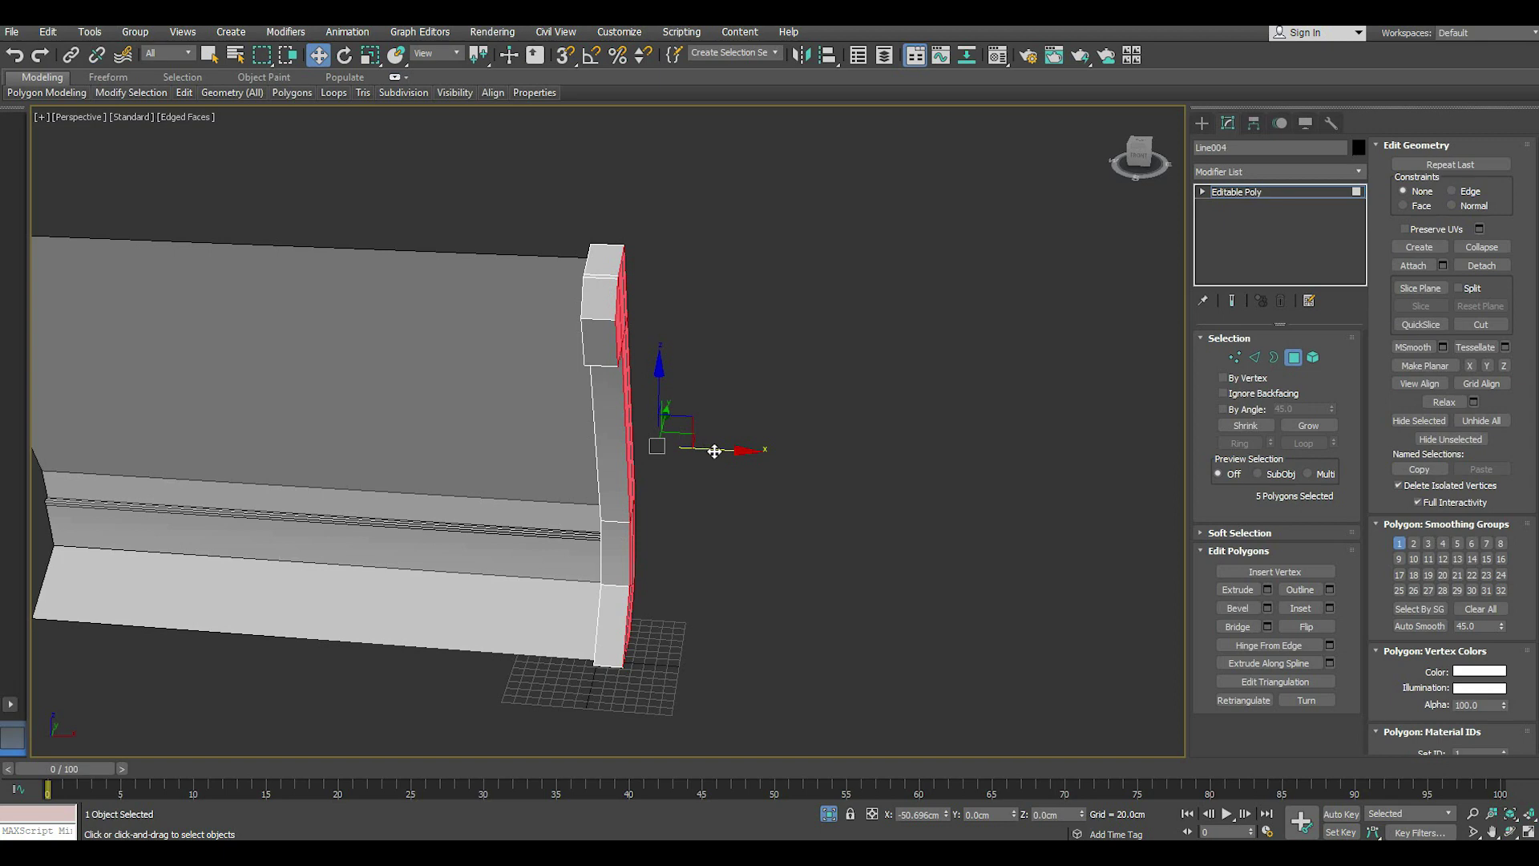
pyautogui.keyDown('alt'); pyautogui.moveTo(732, 471); pyautogui.dragTo(803, 440, button='middle'); pyautogui.keyUp('alt')
# - Return to object level and nudge the whole bracket slightly sideways
pyautogui.click(1226, 192)
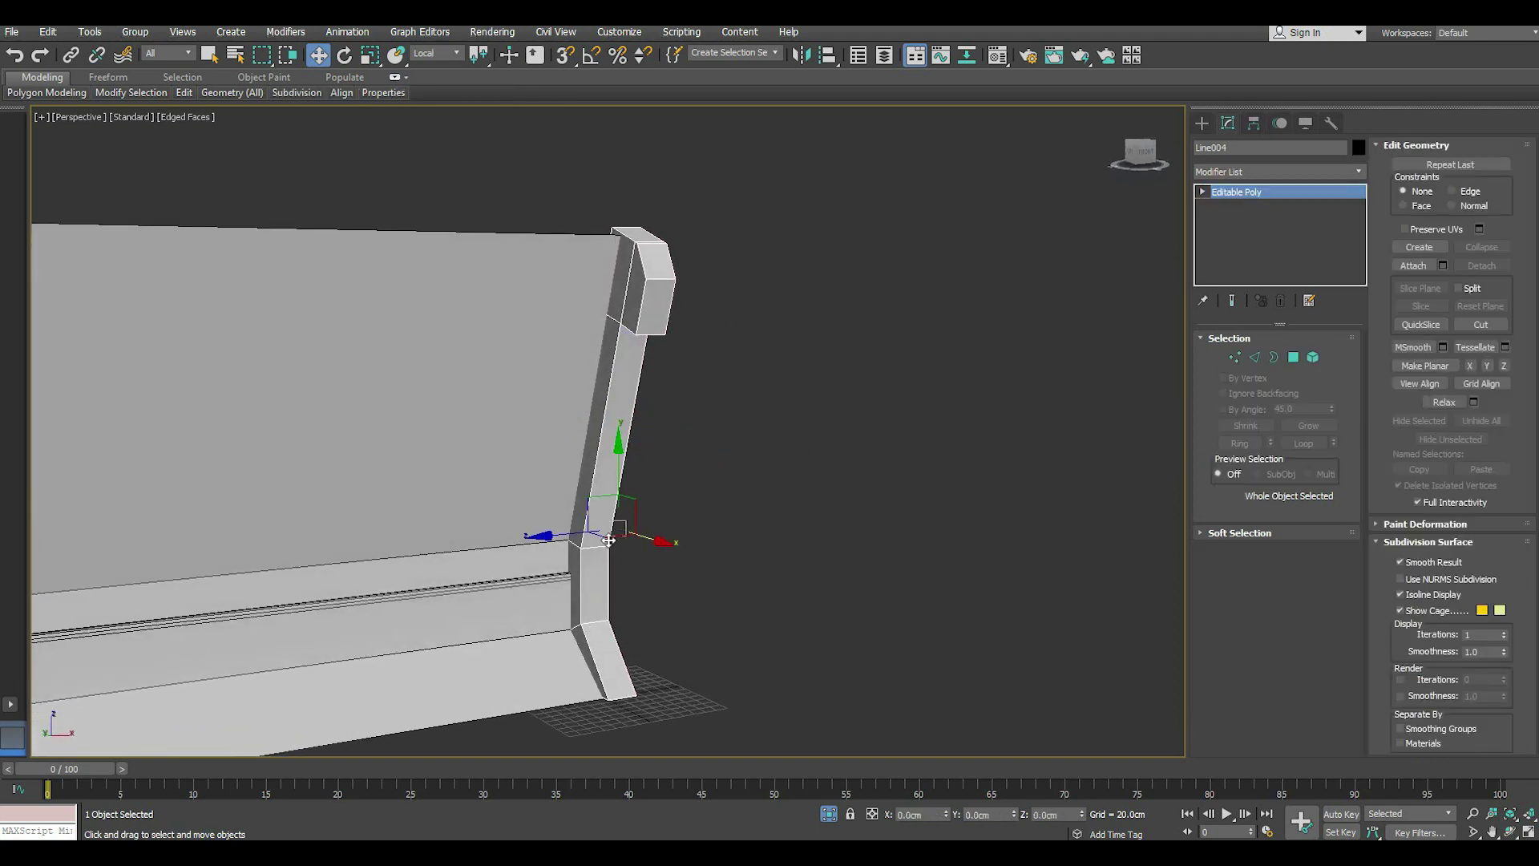
pyautogui.moveTo(559, 532)
pyautogui.mouseDown()
pyautogui.moveTo(669, 559)
pyautogui.moveTo(680, 540)
pyautogui.mouseUp()
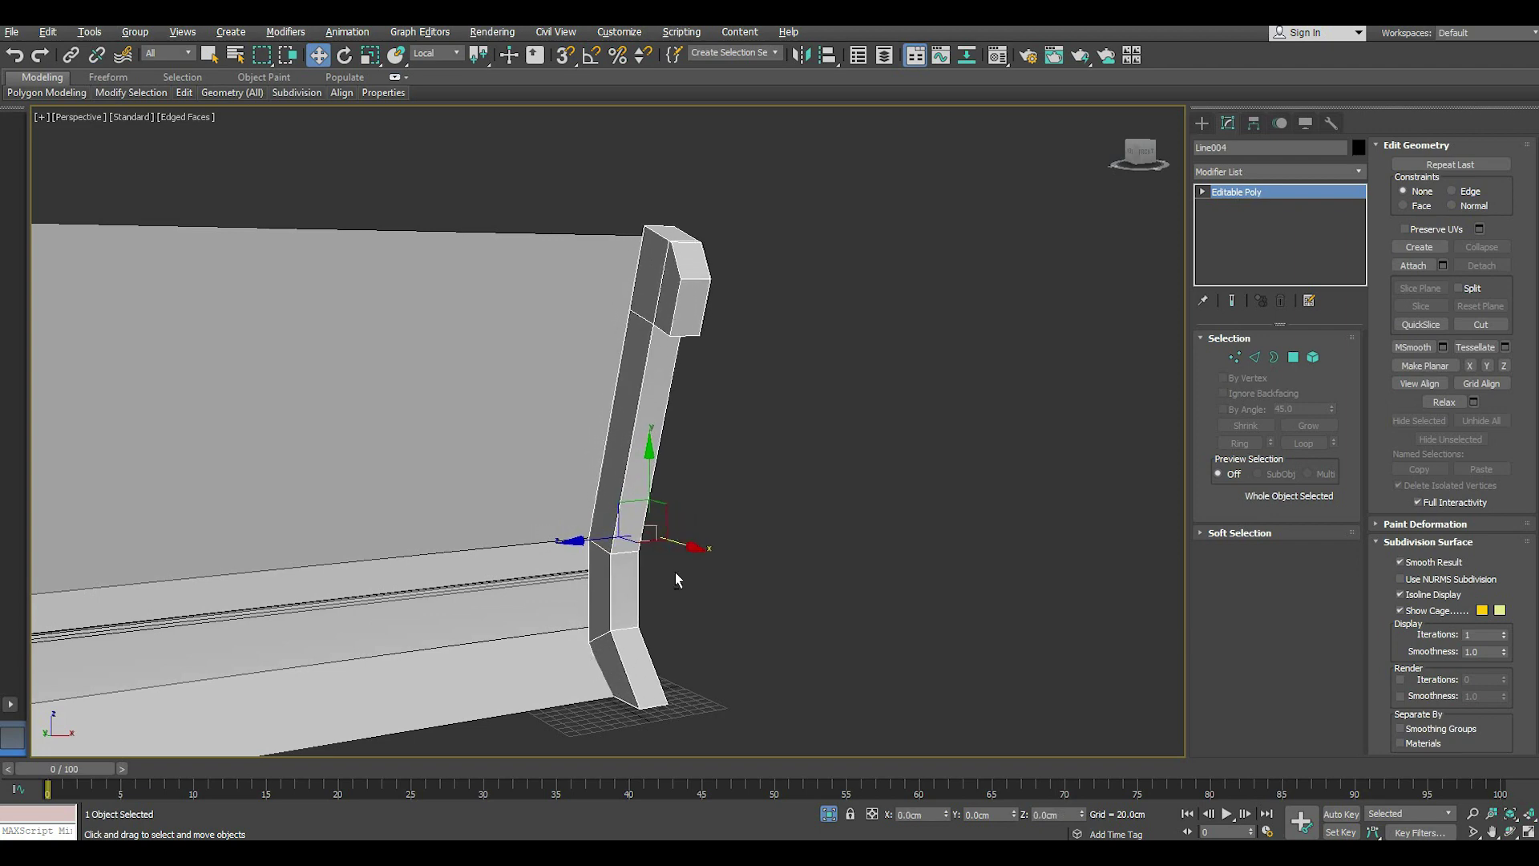
pyautogui.scroll(3, 675, 571)
pyautogui.moveTo(710, 565); pyautogui.dragTo(716, 539, button='middle')
# - In the Left view, zoom in and shift the bracket slightly along X
pyautogui.press('l')
pyautogui.scroll(2, 641, 481)
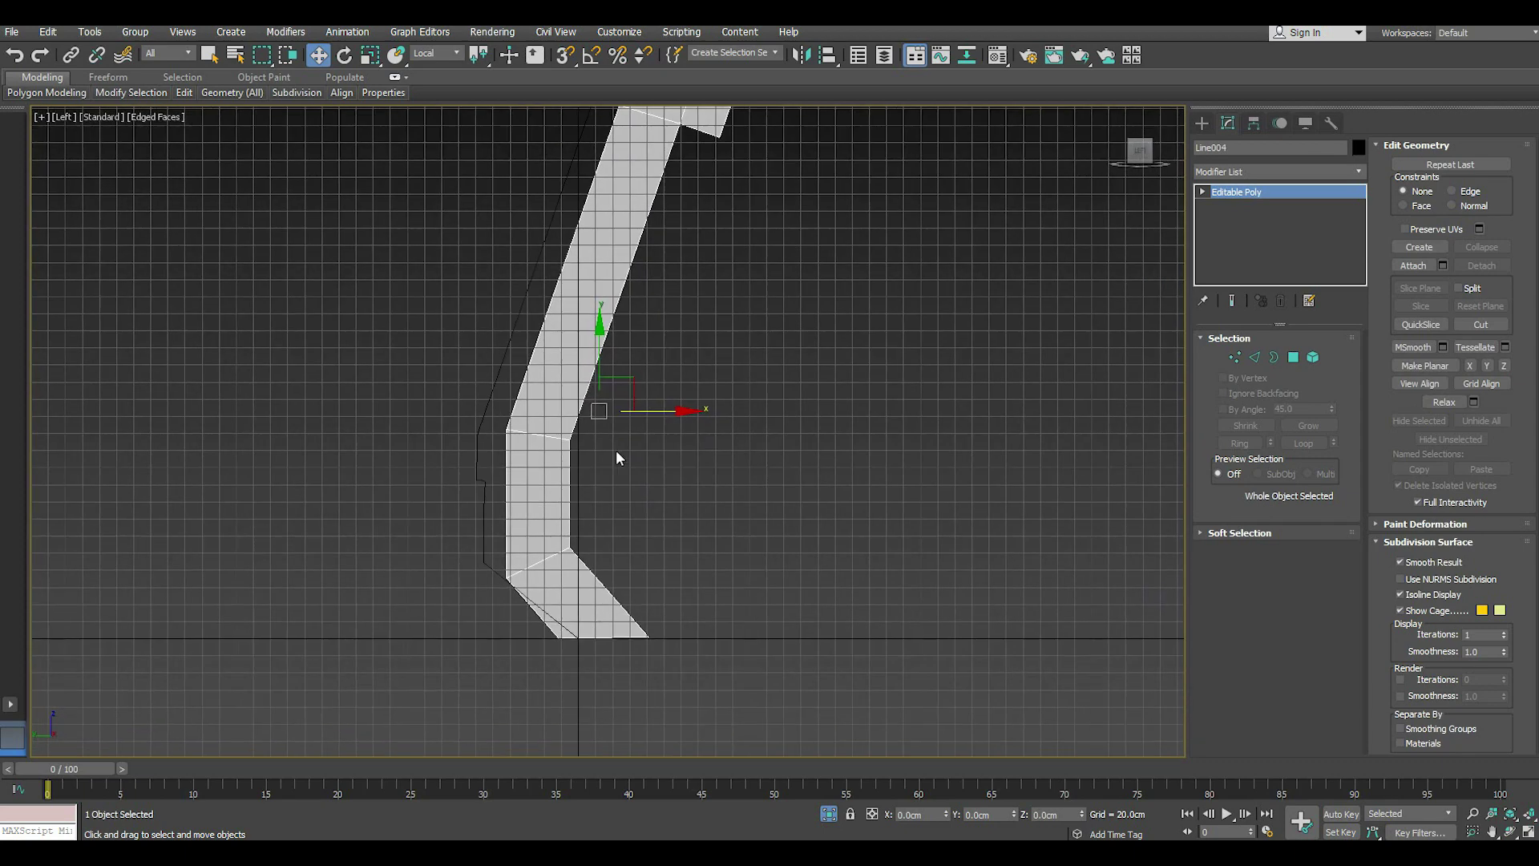
pyautogui.scroll(1, 633, 437)
pyautogui.moveTo(669, 411); pyautogui.dragTo(689, 405)
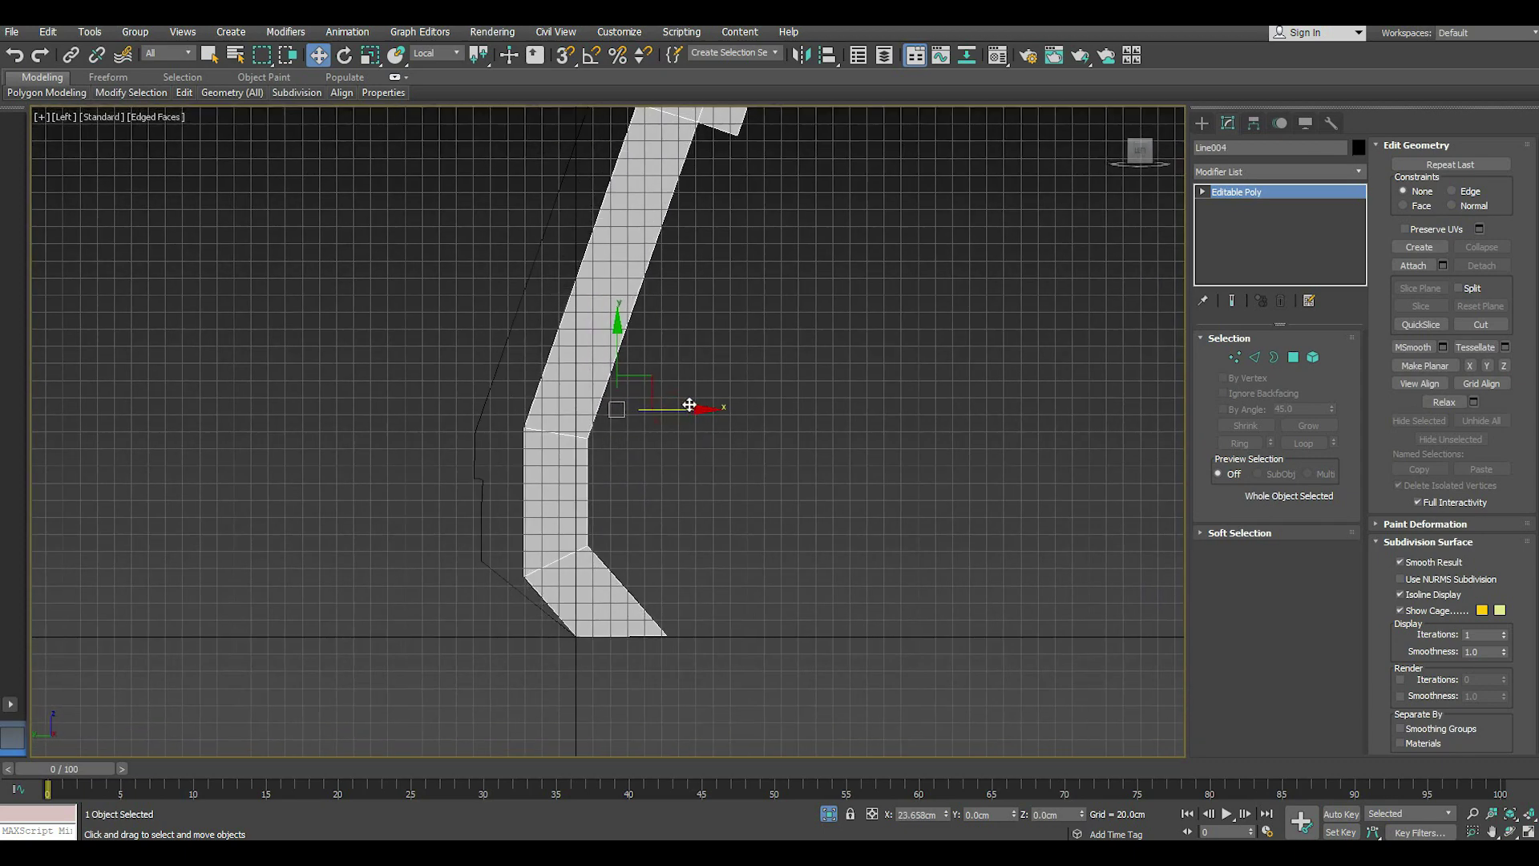
pyautogui.scroll(2, 529, 547)
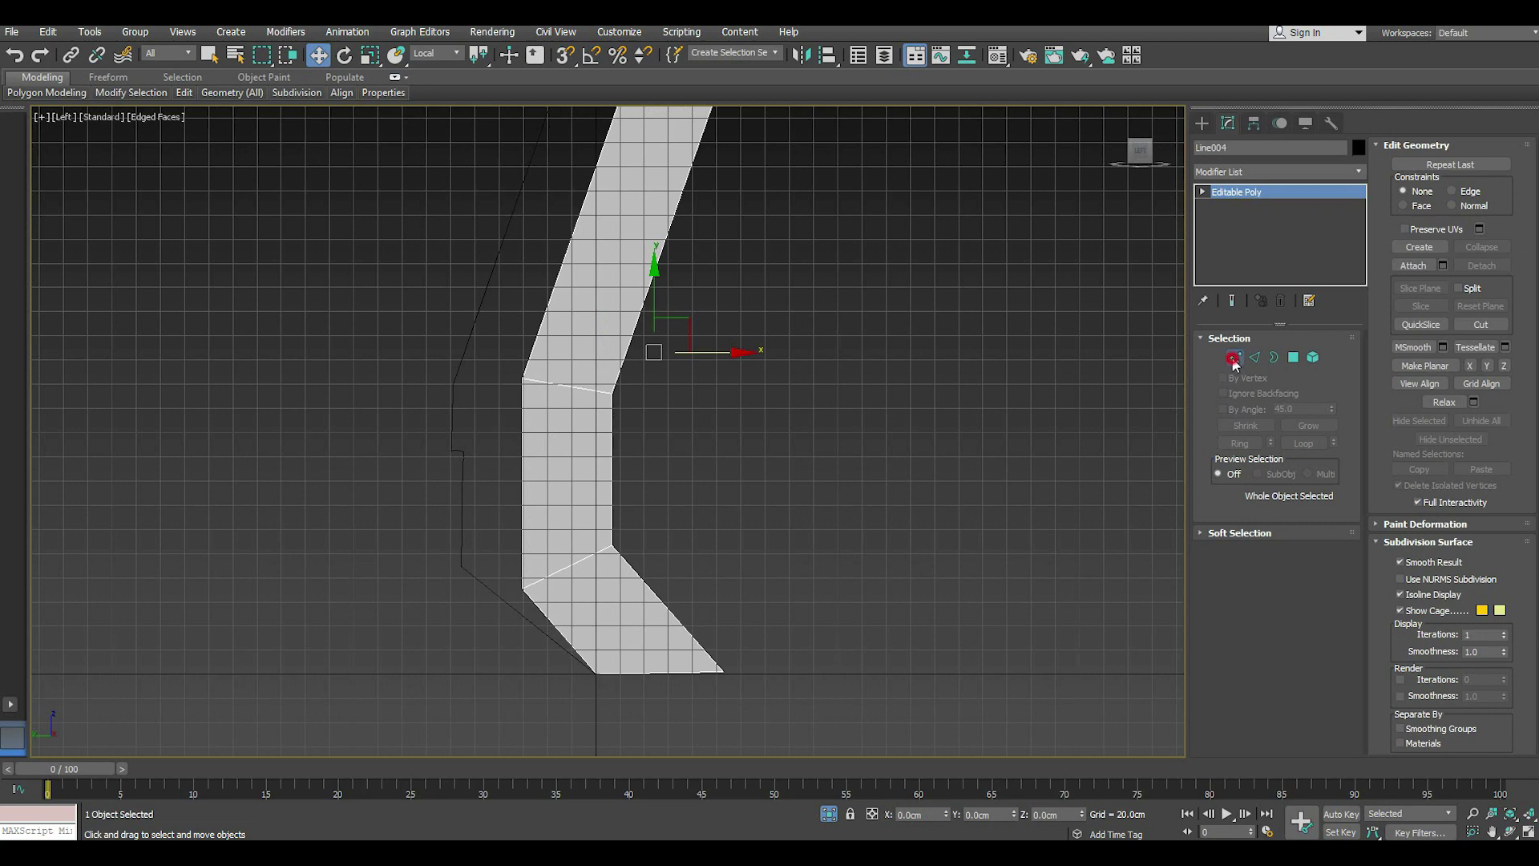
# - Move the four lower bend vertices up, back and slightly left
pyautogui.click(1234, 360)
pyautogui.moveTo(674, 618); pyautogui.dragTo(673, 617)
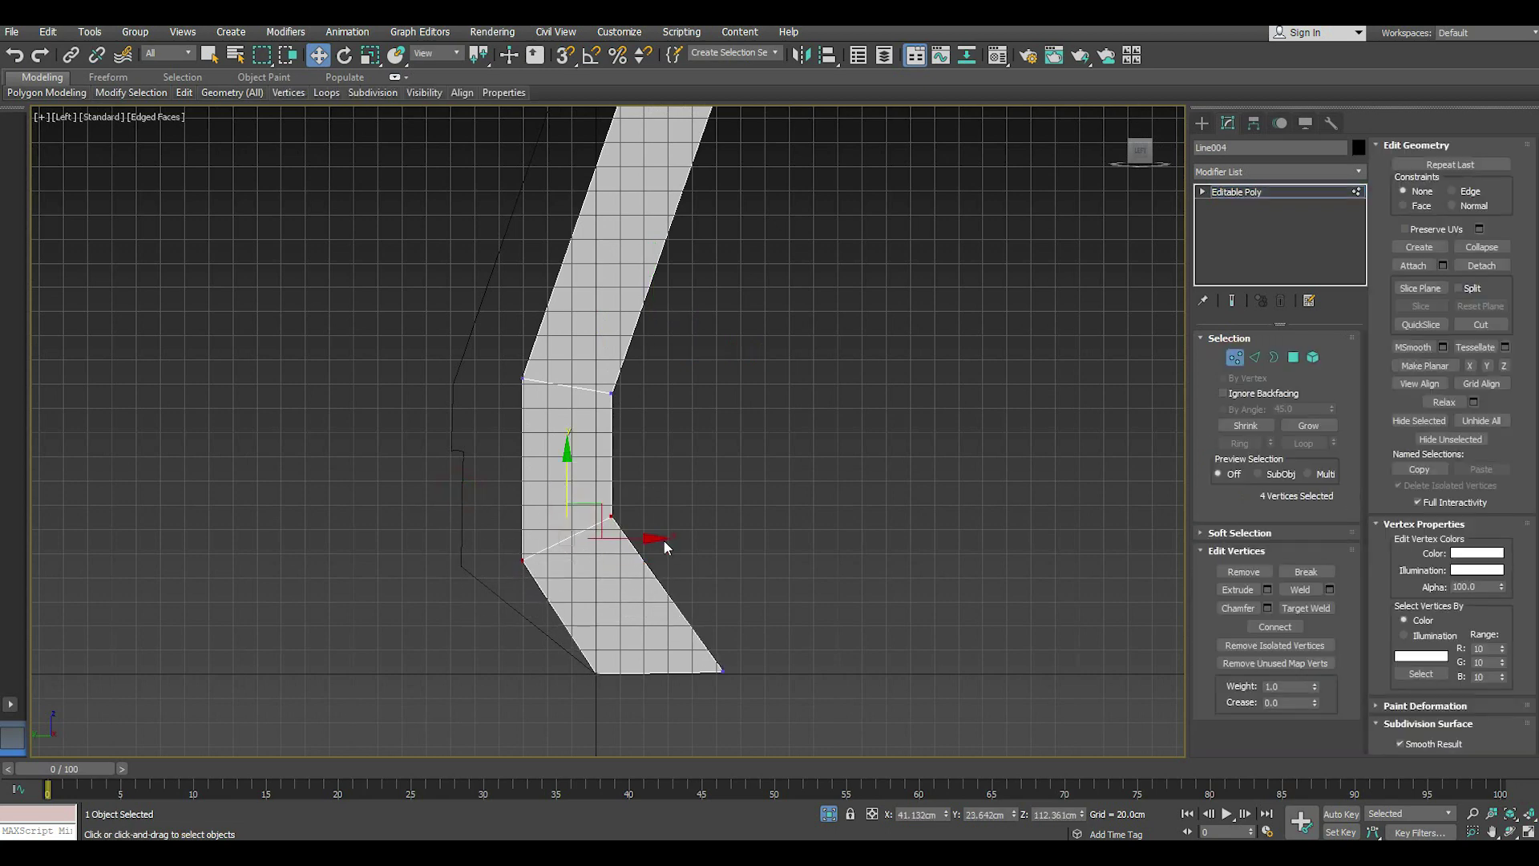
pyautogui.moveTo(570, 515)
pyautogui.mouseDown()
pyautogui.moveTo(602, 539)
pyautogui.moveTo(556, 539)
pyautogui.mouseUp()
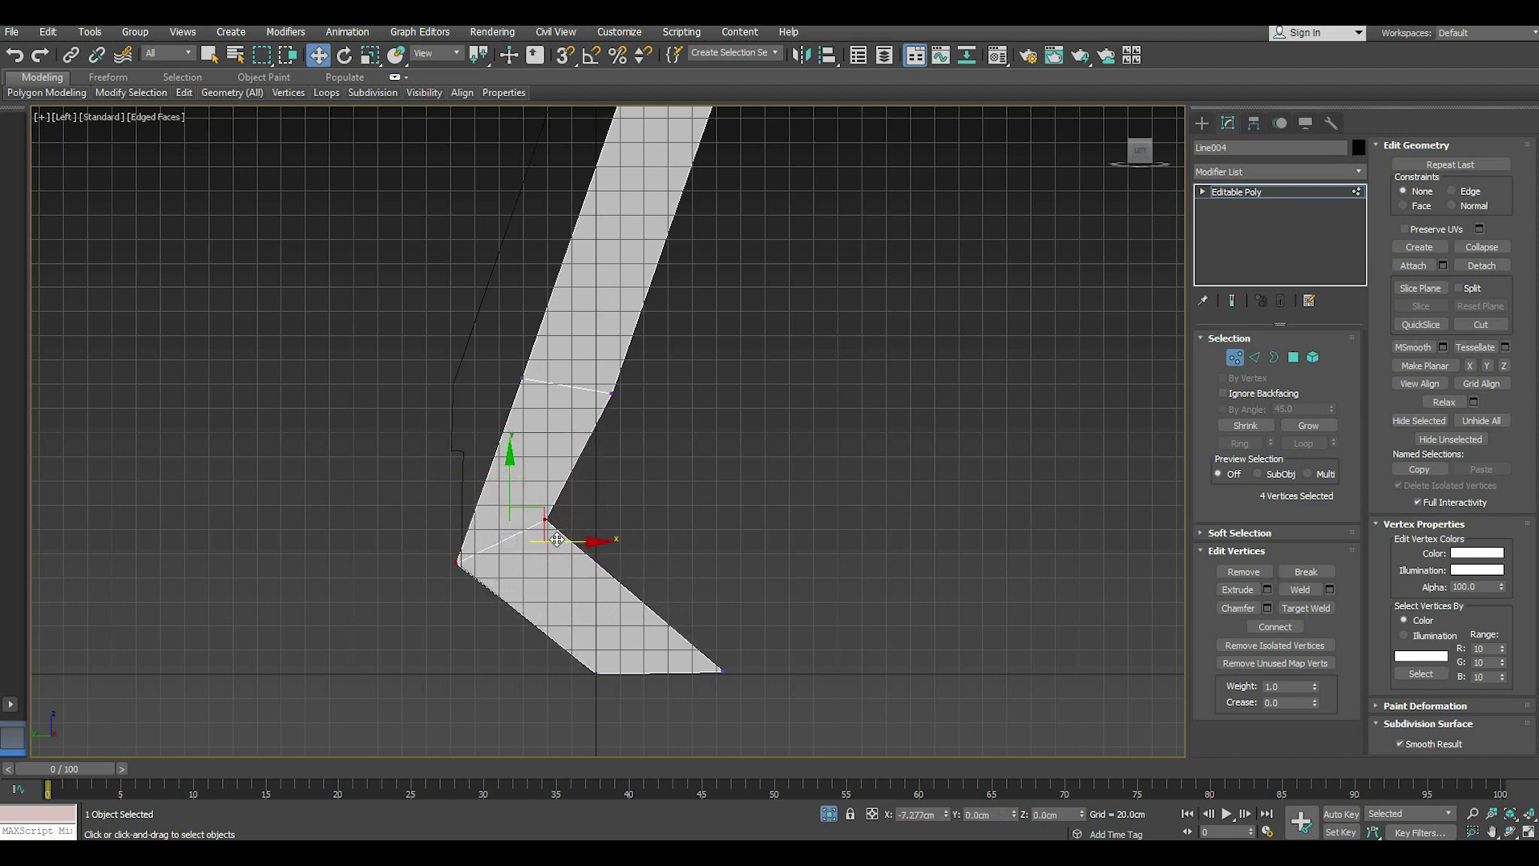
pyautogui.moveTo(566, 488); pyautogui.dragTo(559, 527, button='middle')
# - Slide the bracket's top-end vertices left and slightly up so it leans forward
pyautogui.moveTo(481, 385)
pyautogui.mouseDown()
pyautogui.moveTo(605, 426)
pyautogui.moveTo(555, 416)
pyautogui.mouseUp()
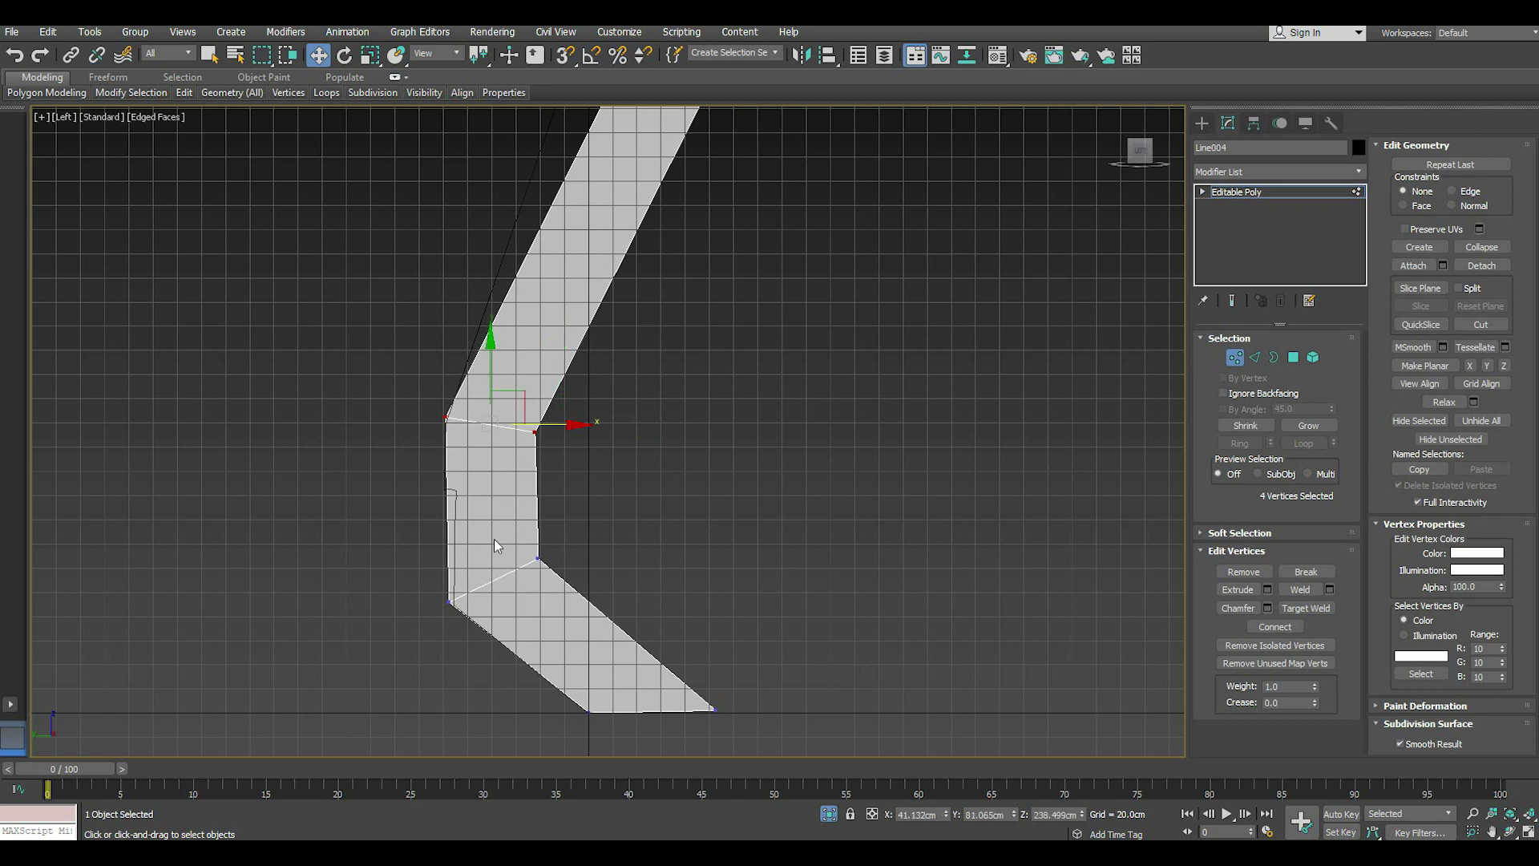
pyautogui.moveTo(555, 417); pyautogui.dragTo(511, 636, button='middle')
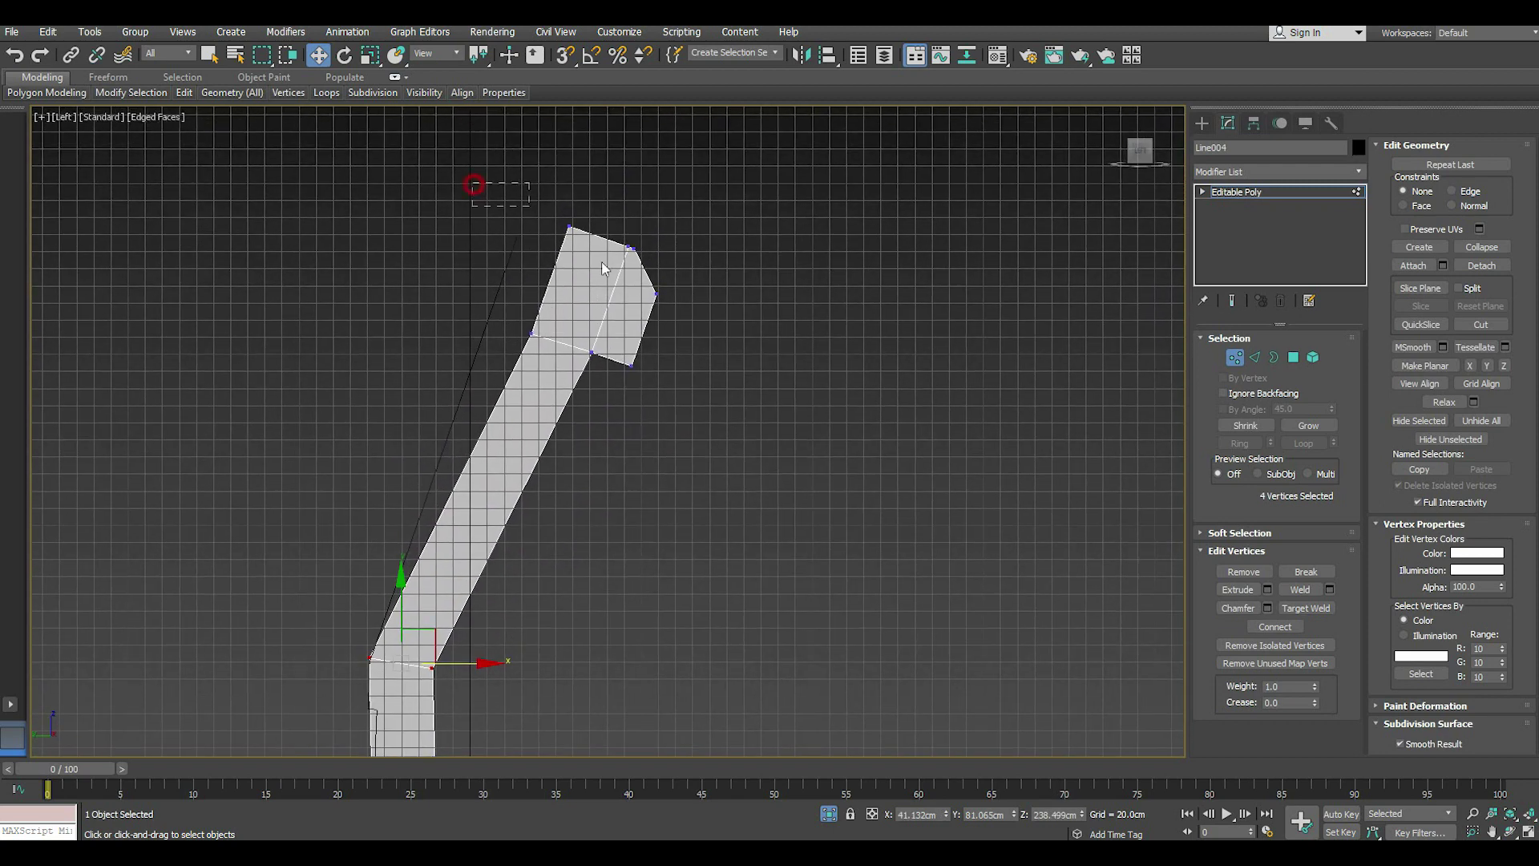
pyautogui.moveTo(602, 267); pyautogui.dragTo(807, 487)
pyautogui.moveTo(685, 295); pyautogui.dragTo(640, 286)
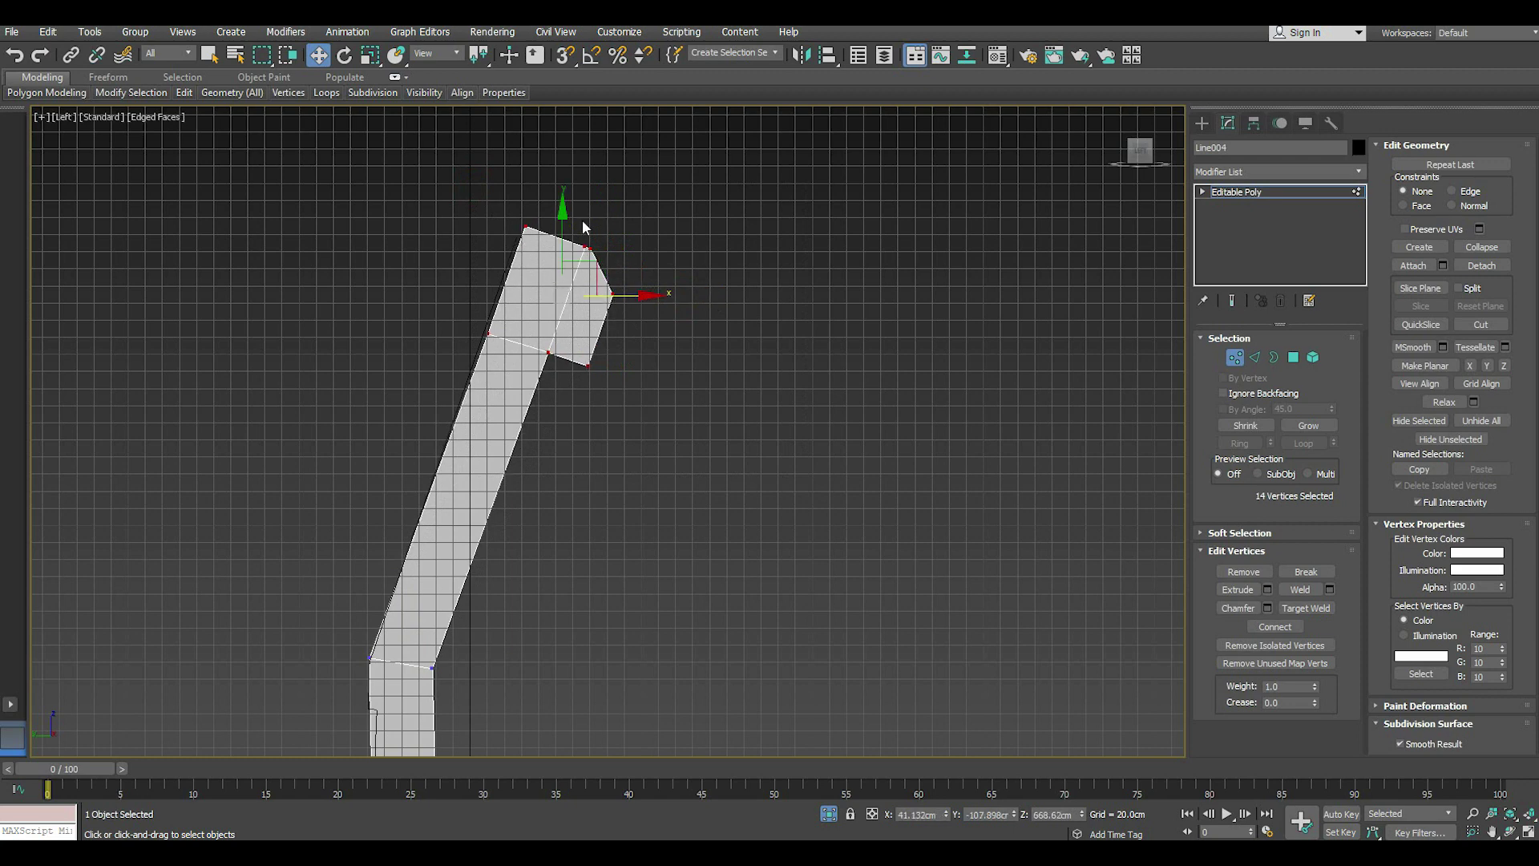
pyautogui.moveTo(563, 233); pyautogui.dragTo(563, 228)
pyautogui.scroll(-2, 621, 253)
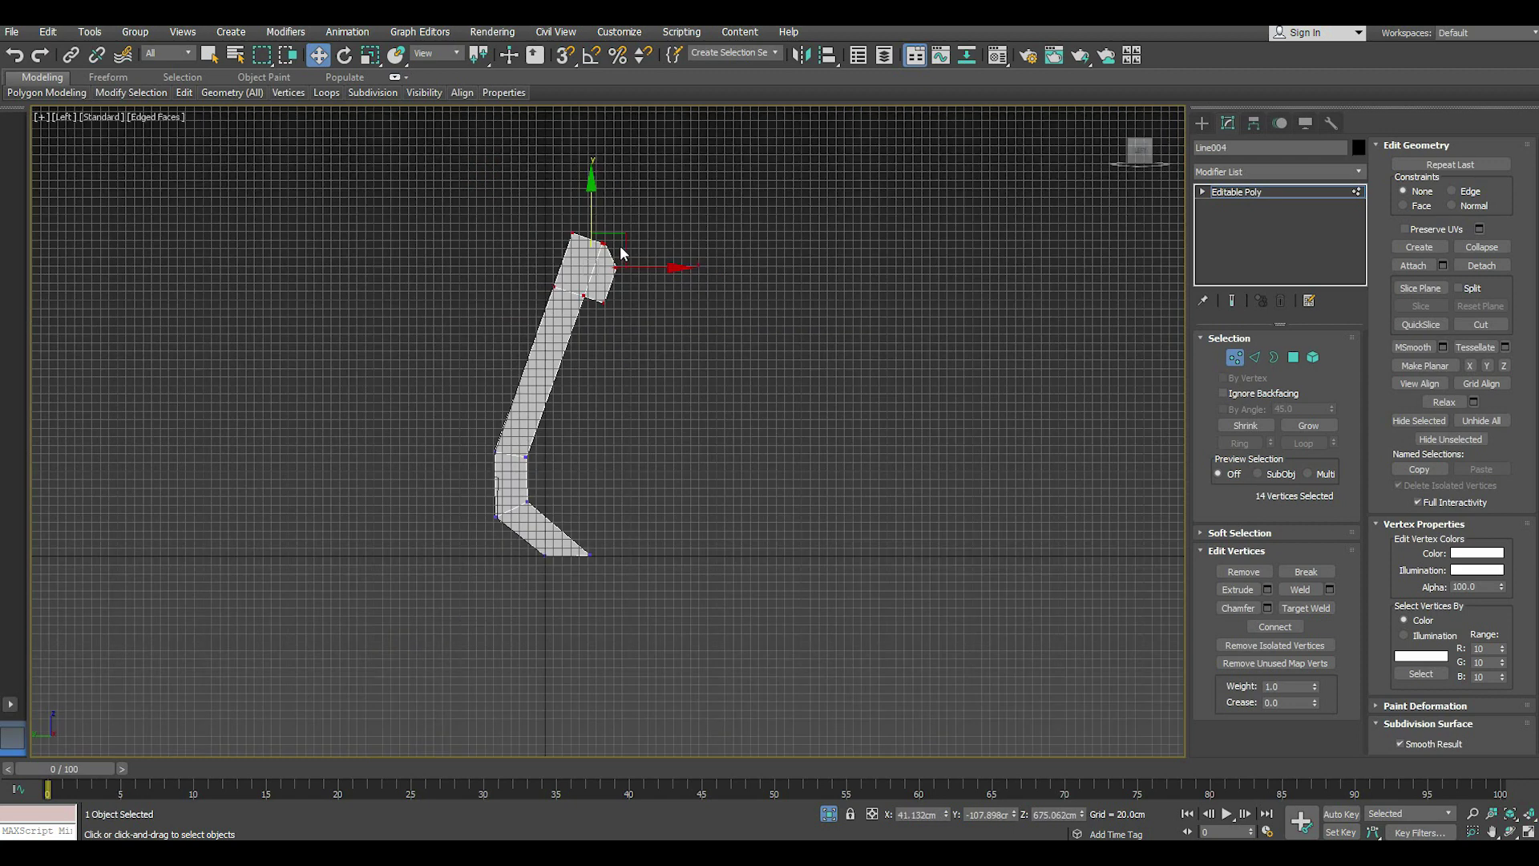
# - Back in Perspective view, undo the top end's small raise
pyautogui.press('p')
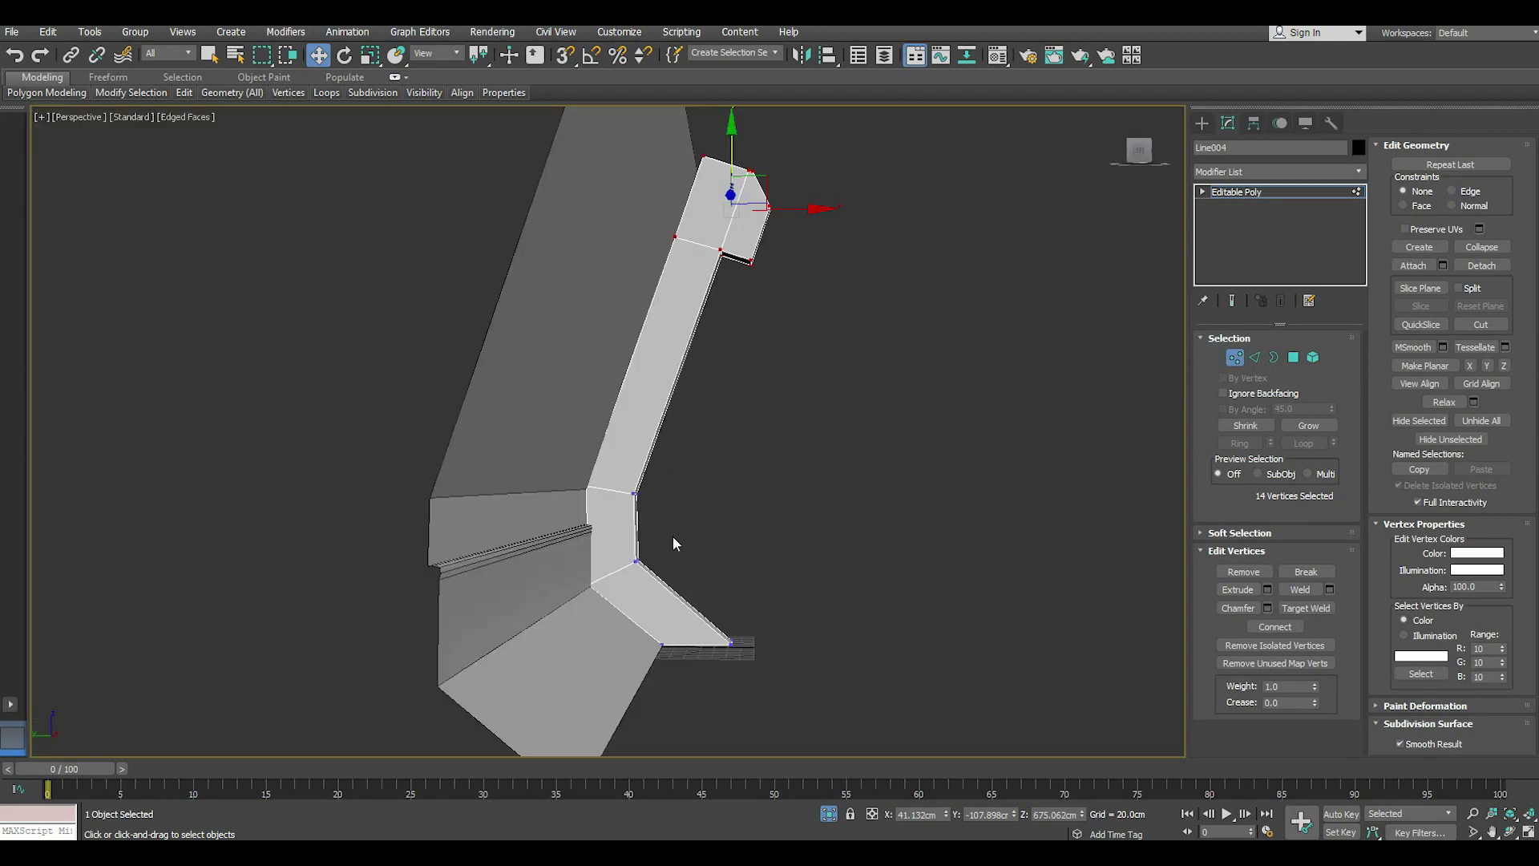
pyautogui.keyDown('alt'); pyautogui.moveTo(672, 536); pyautogui.dragTo(635, 589, button='middle'); pyautogui.keyUp('alt')
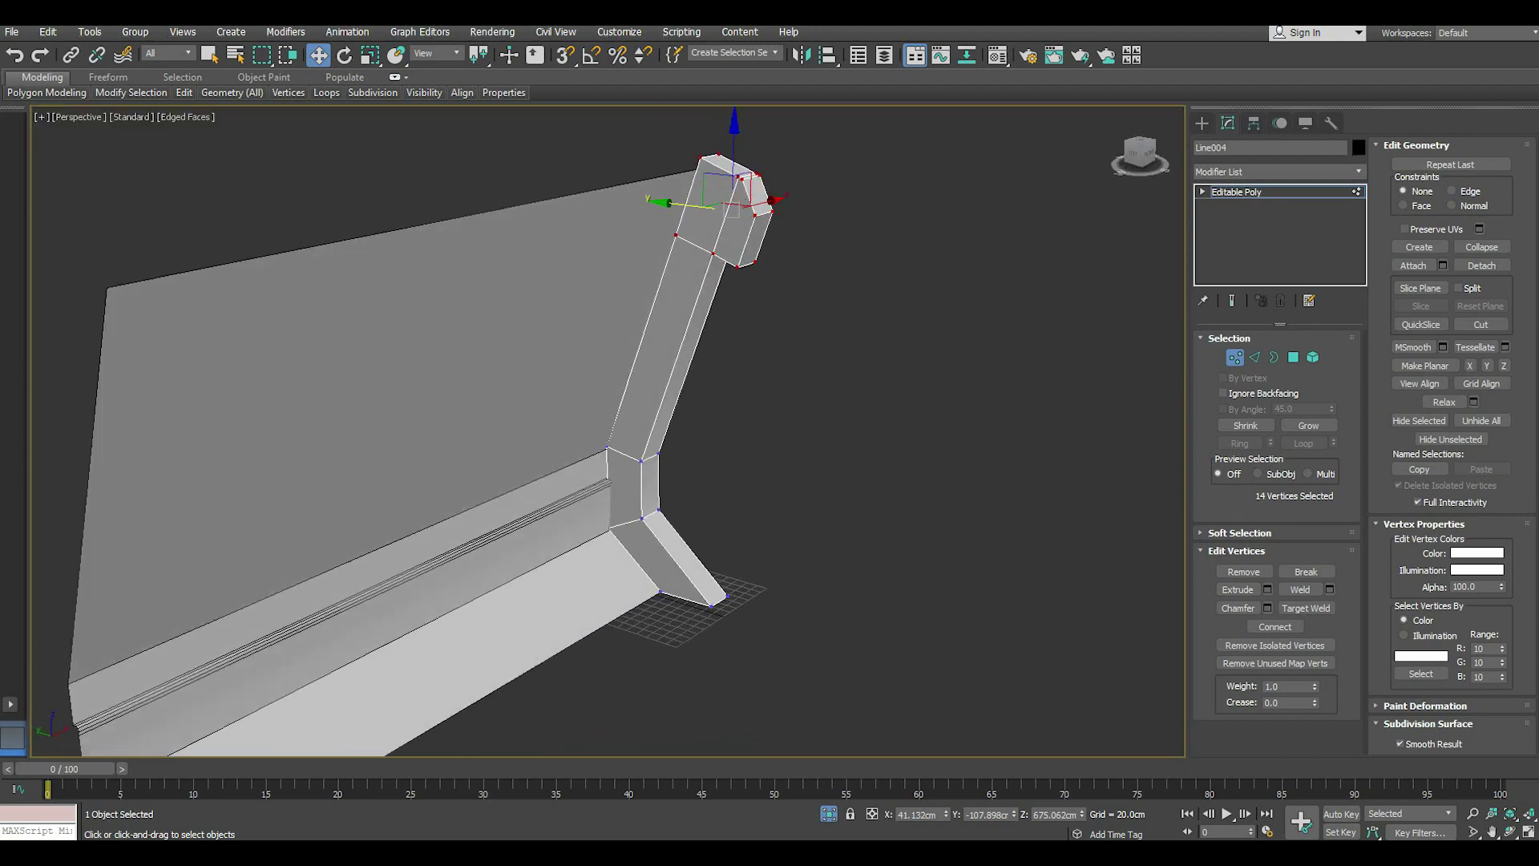
pyautogui.click(14, 54)
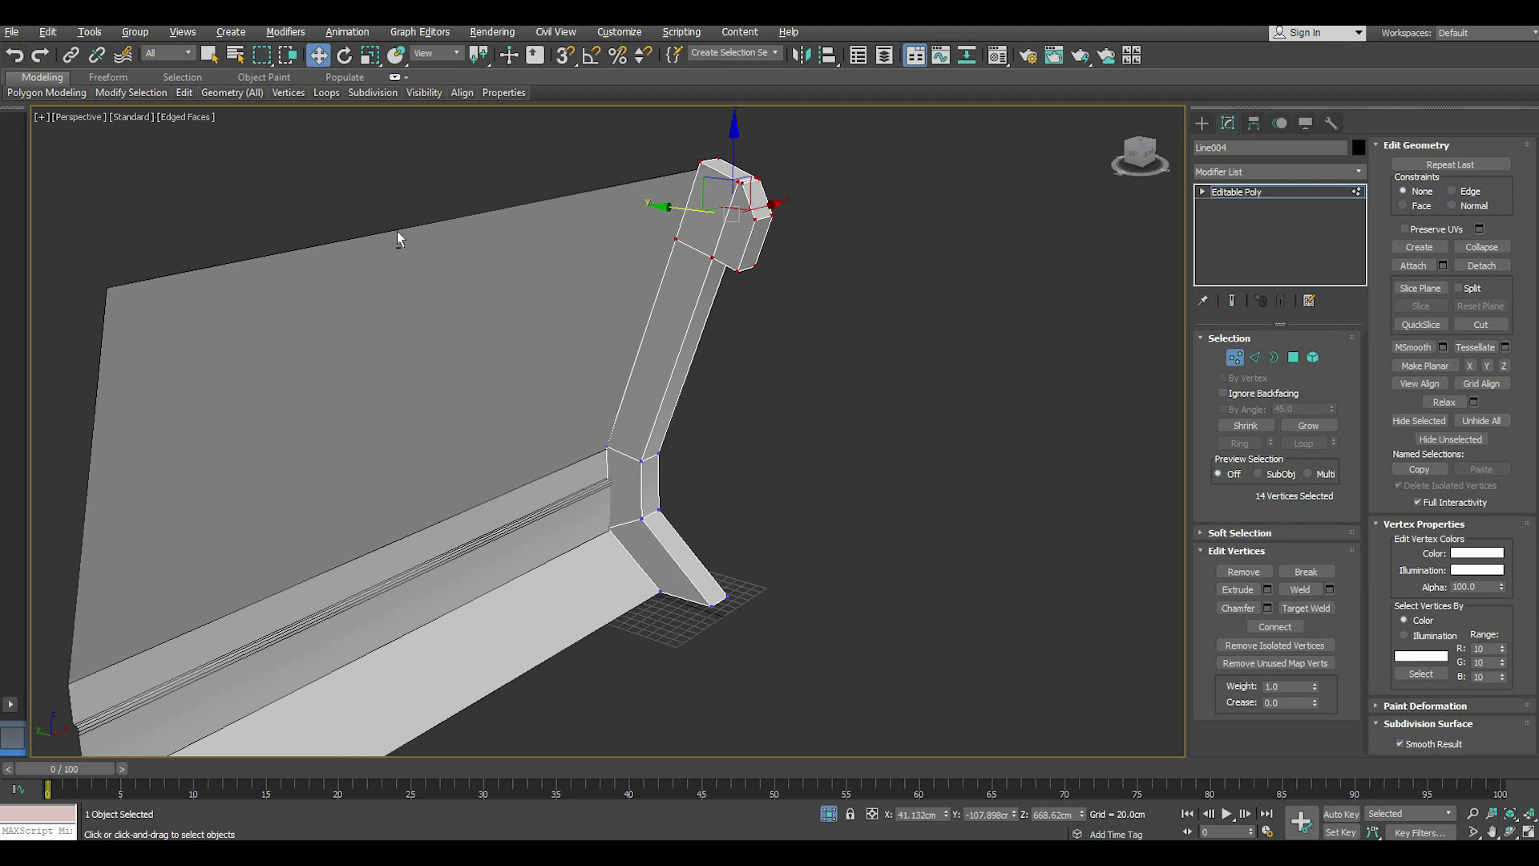
pyautogui.moveTo(396, 231)
pyautogui.keyDown('alt'); pyautogui.mouseDown(button='middle')
pyautogui.moveTo(457, 206)
pyautogui.moveTo(233, 224)
pyautogui.moveTo(928, 241)
pyautogui.mouseUp(button='middle'); pyautogui.keyUp('alt')
# - Push the selected front polygons further out along X, then deselect them
pyautogui.click(1294, 357)
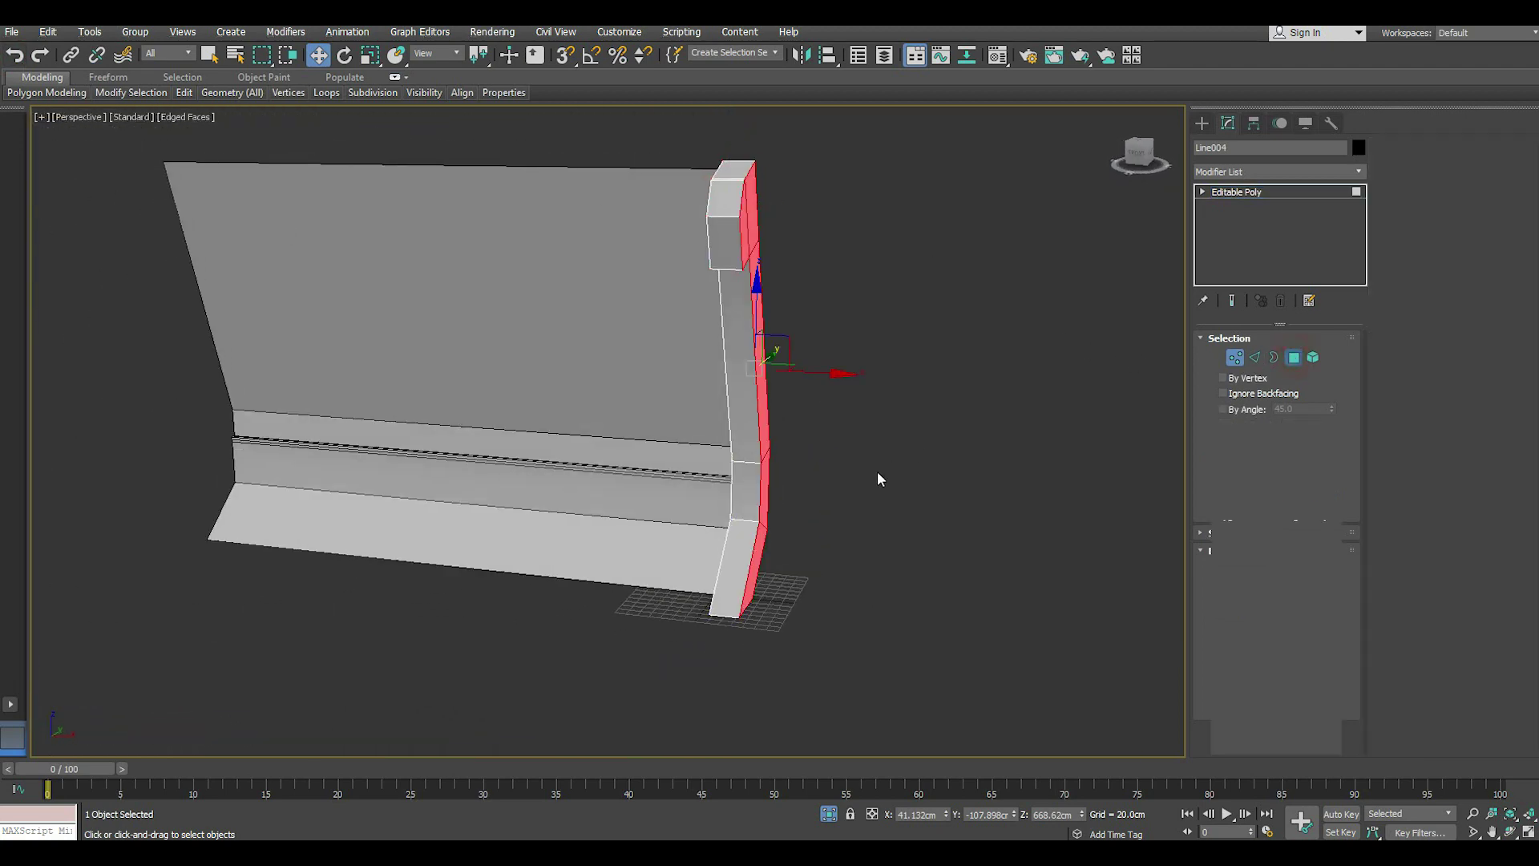
pyautogui.keyDown('alt'); pyautogui.moveTo(859, 509); pyautogui.dragTo(832, 503, button='middle'); pyautogui.keyUp('alt')
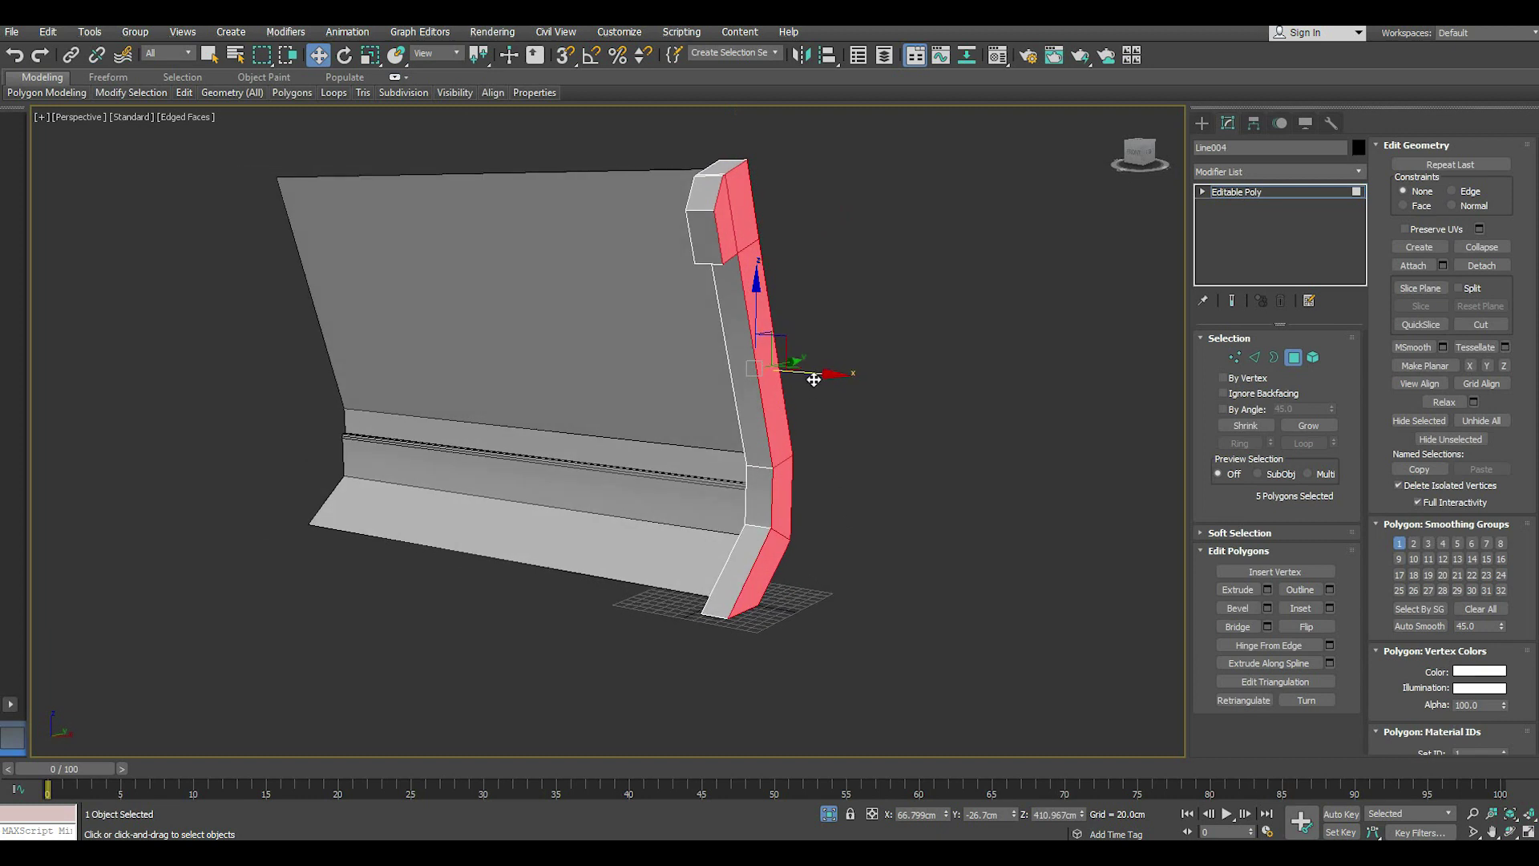
pyautogui.moveTo(809, 377); pyautogui.dragTo(833, 413)
pyautogui.moveTo(833, 414)
pyautogui.keyDown('alt'); pyautogui.mouseDown(button='middle')
pyautogui.moveTo(897, 419)
pyautogui.moveTo(897, 405)
pyautogui.mouseUp(button='middle'); pyautogui.keyUp('alt')
pyautogui.click(855, 473)
pyautogui.keyDown('alt'); pyautogui.moveTo(897, 509); pyautogui.dragTo(962, 505, button='middle'); pyautogui.keyUp('alt')
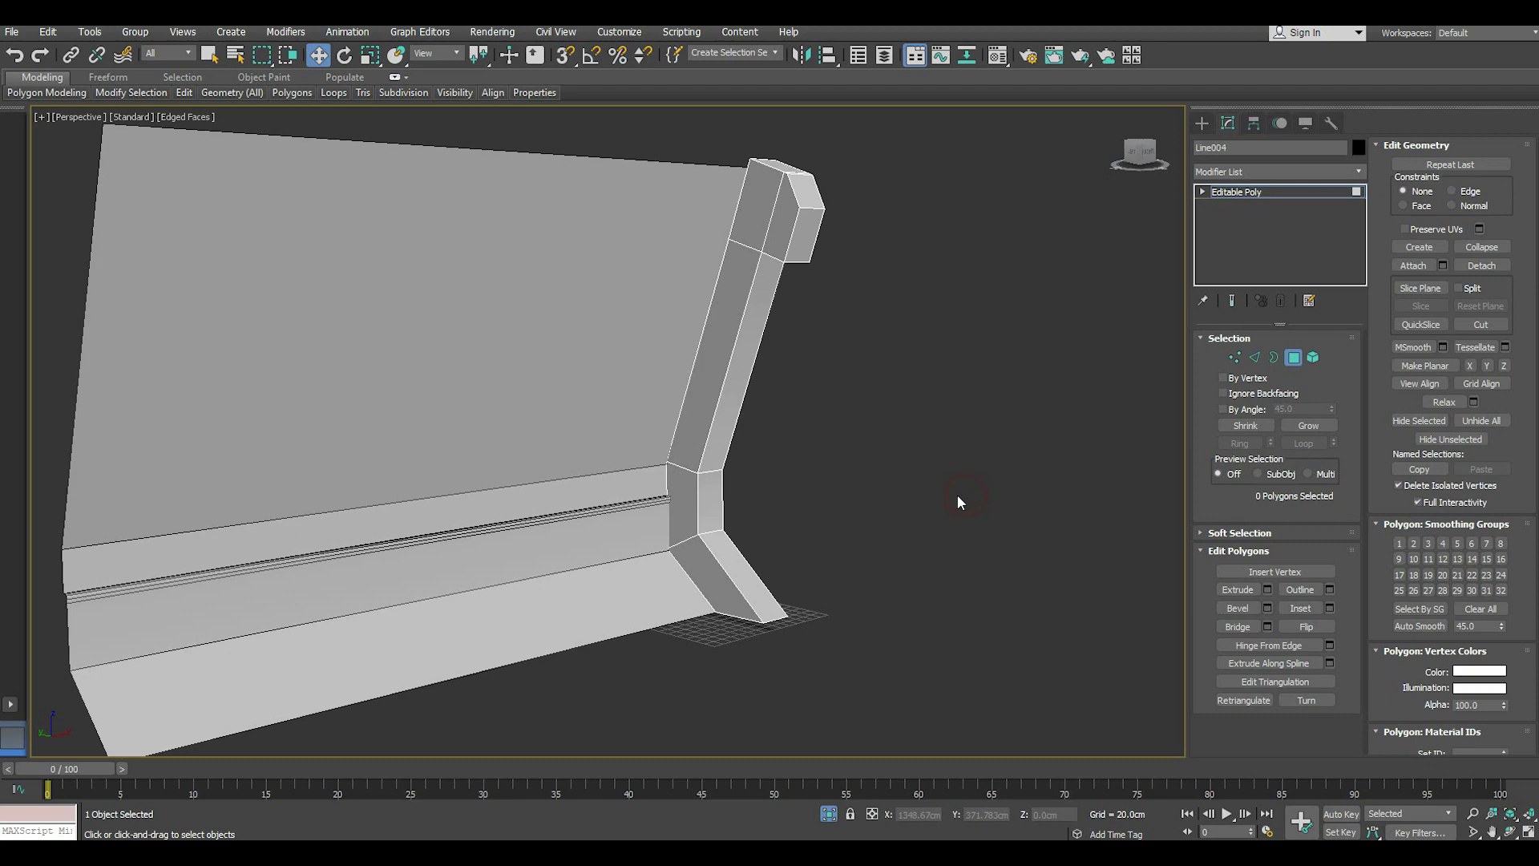
# - Extrude the foot's bottom face downward into a pad about 12.8 cm thick
pyautogui.scroll(5, 770, 565)
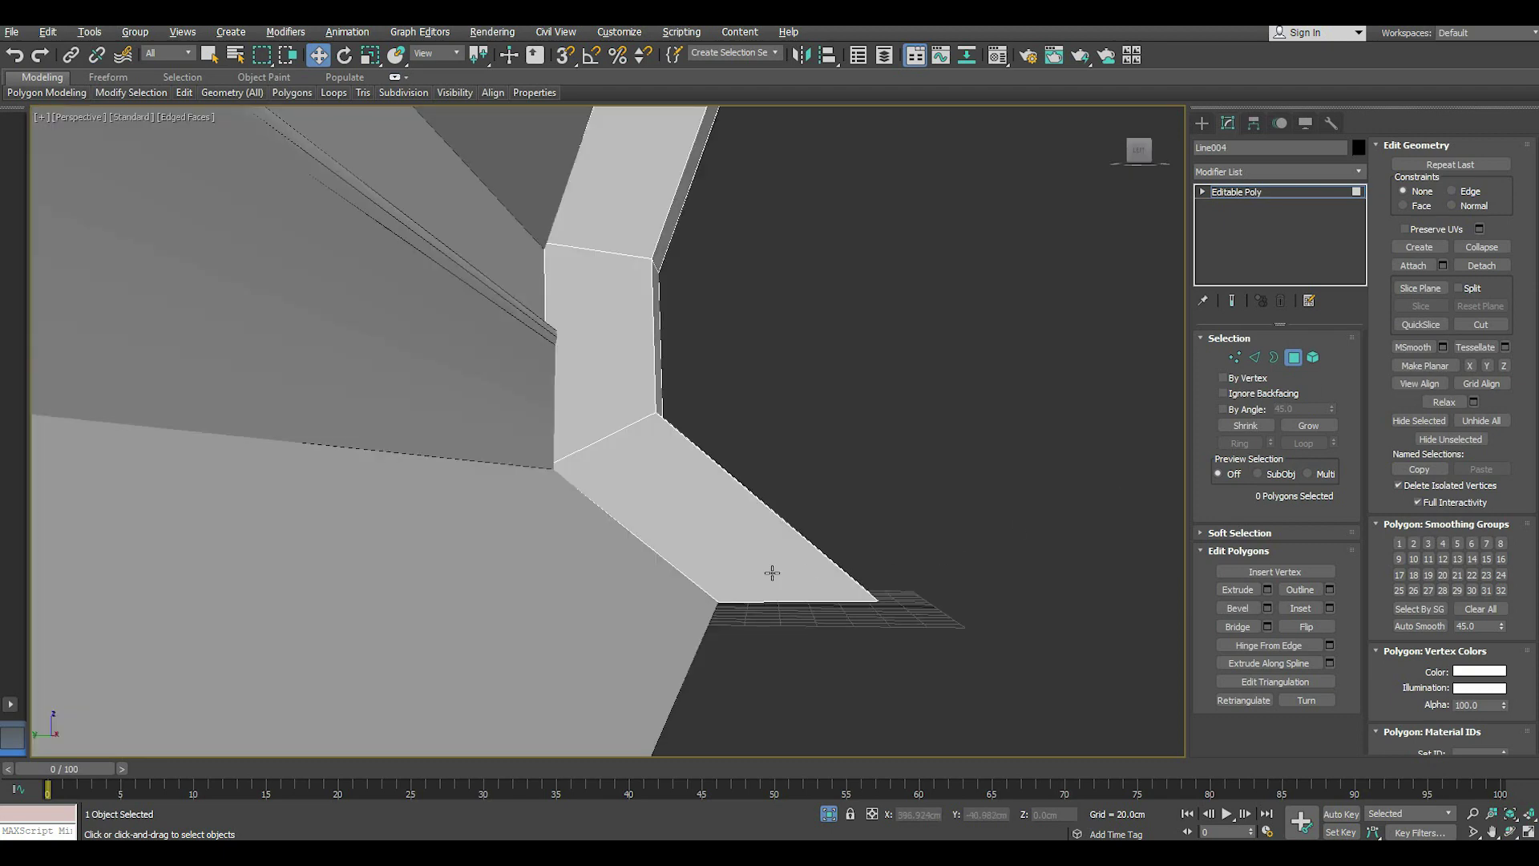
pyautogui.keyDown('alt'); pyautogui.moveTo(769, 570); pyautogui.dragTo(768, 517, button='middle'); pyautogui.keyUp('alt')
pyautogui.click(768, 515)
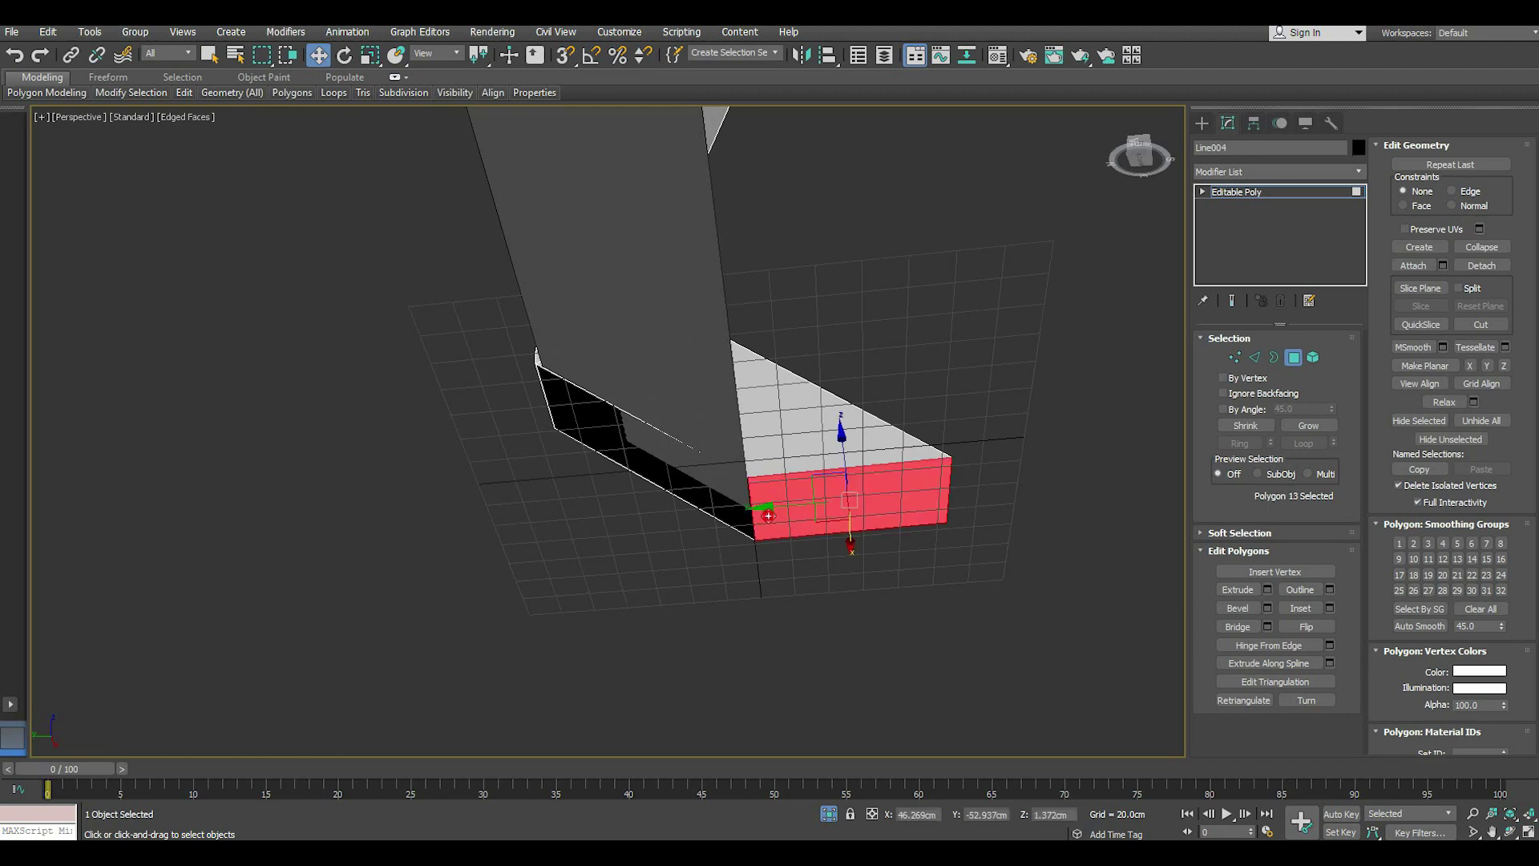
pyautogui.click(1268, 589)
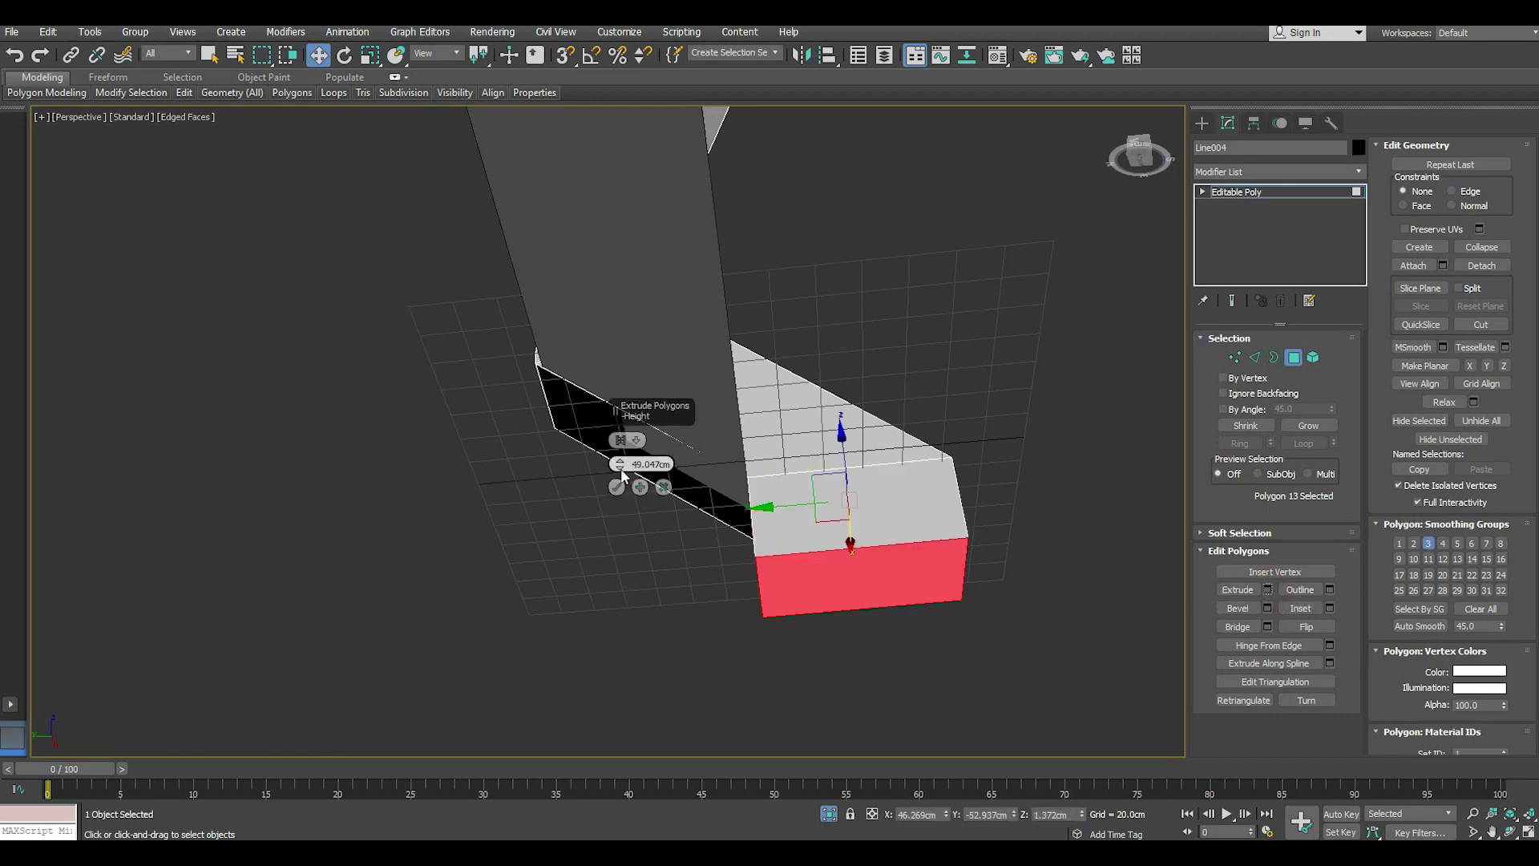
pyautogui.moveTo(620, 464); pyautogui.dragTo(649, 577)
pyautogui.keyDown('alt'); pyautogui.moveTo(852, 550); pyautogui.dragTo(840, 607, button='middle'); pyautogui.keyUp('alt')
pyautogui.moveTo(620, 464); pyautogui.dragTo(621, 481)
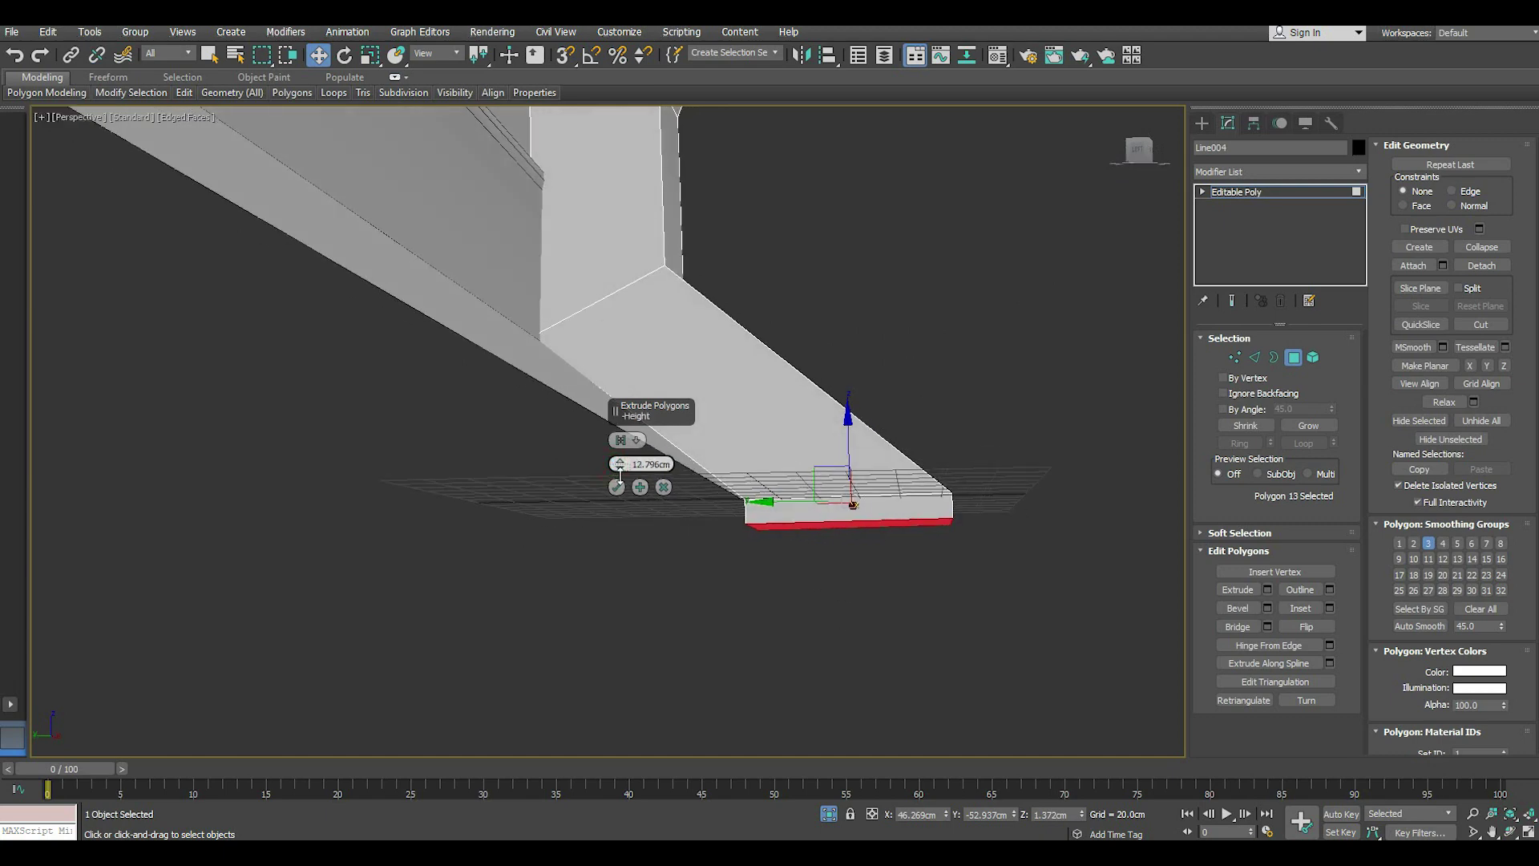
pyautogui.click(617, 489)
pyautogui.moveTo(846, 478)
pyautogui.keyDown('alt'); pyautogui.mouseDown(button='middle')
pyautogui.moveTo(876, 516)
pyautogui.moveTo(825, 509)
pyautogui.moveTo(753, 545)
pyautogui.moveTo(744, 435)
pyautogui.mouseUp(button='middle'); pyautogui.keyUp('alt')
pyautogui.scroll(-2, 754, 545)
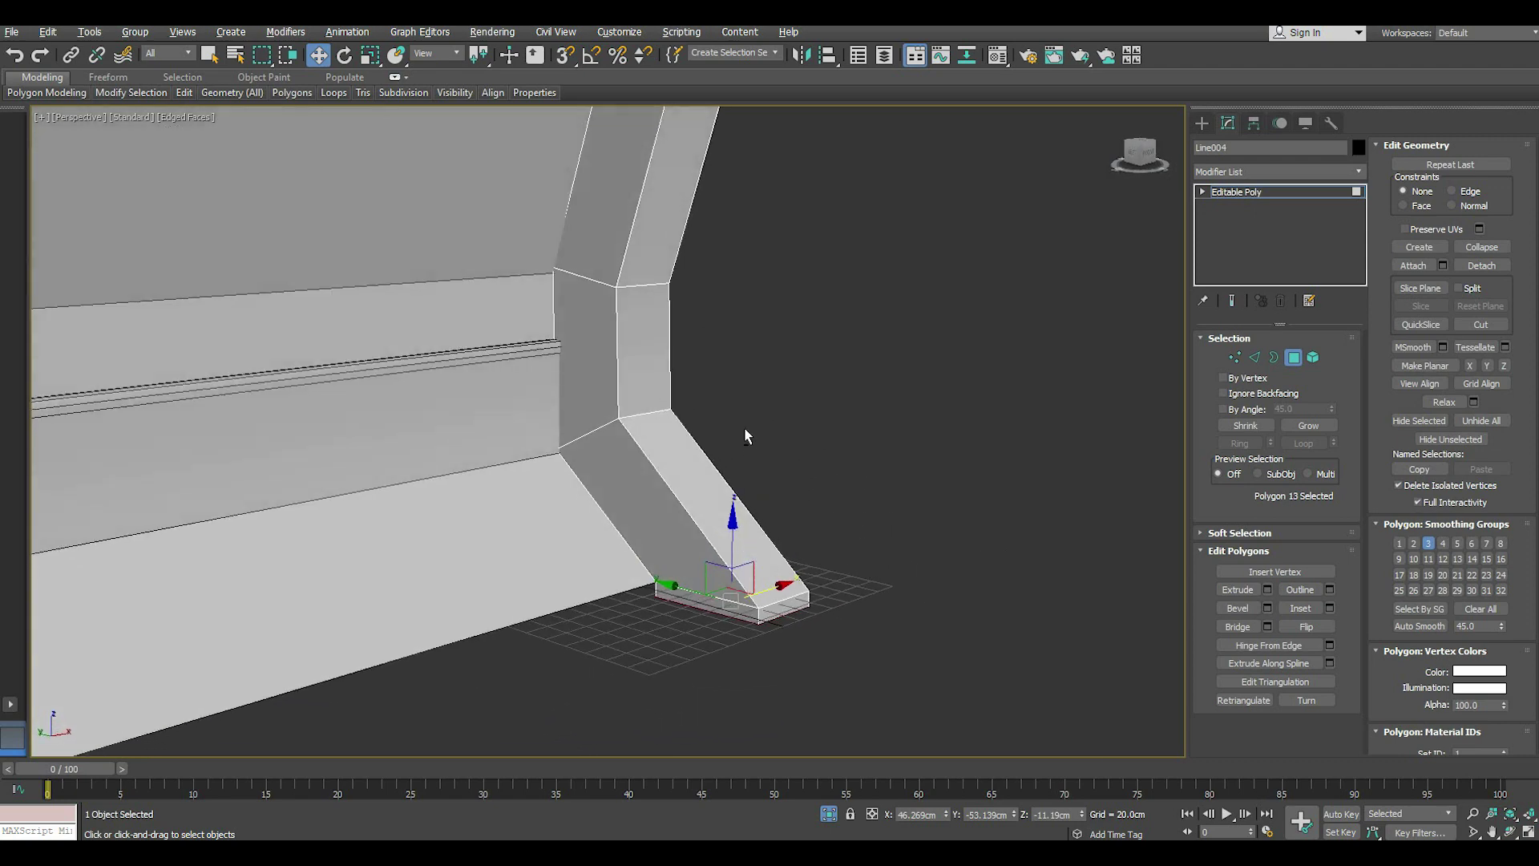
# - Select the edge loop at the leg's knee
pyautogui.click(1254, 357)
pyautogui.doubleClick(651, 285)
pyautogui.keyDown('alt'); pyautogui.moveTo(652, 293); pyautogui.dragTo(769, 309, button='middle'); pyautogui.keyUp('alt')
# - Flatten the knee edge loop along Y with Make Planar, after undoing an X attempt
pyautogui.click(1469, 365)
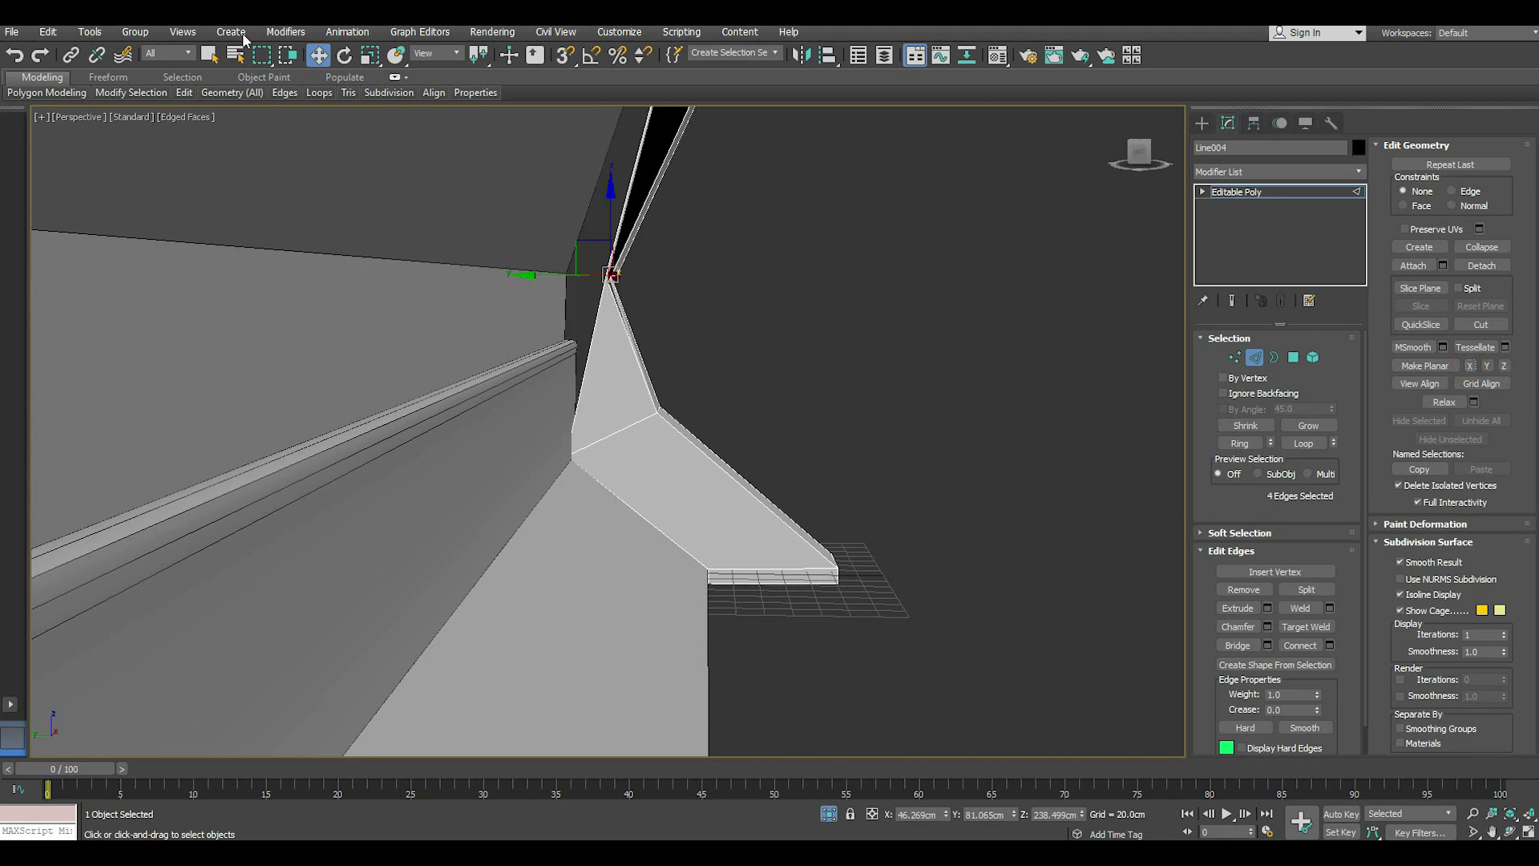
pyautogui.click(24, 54)
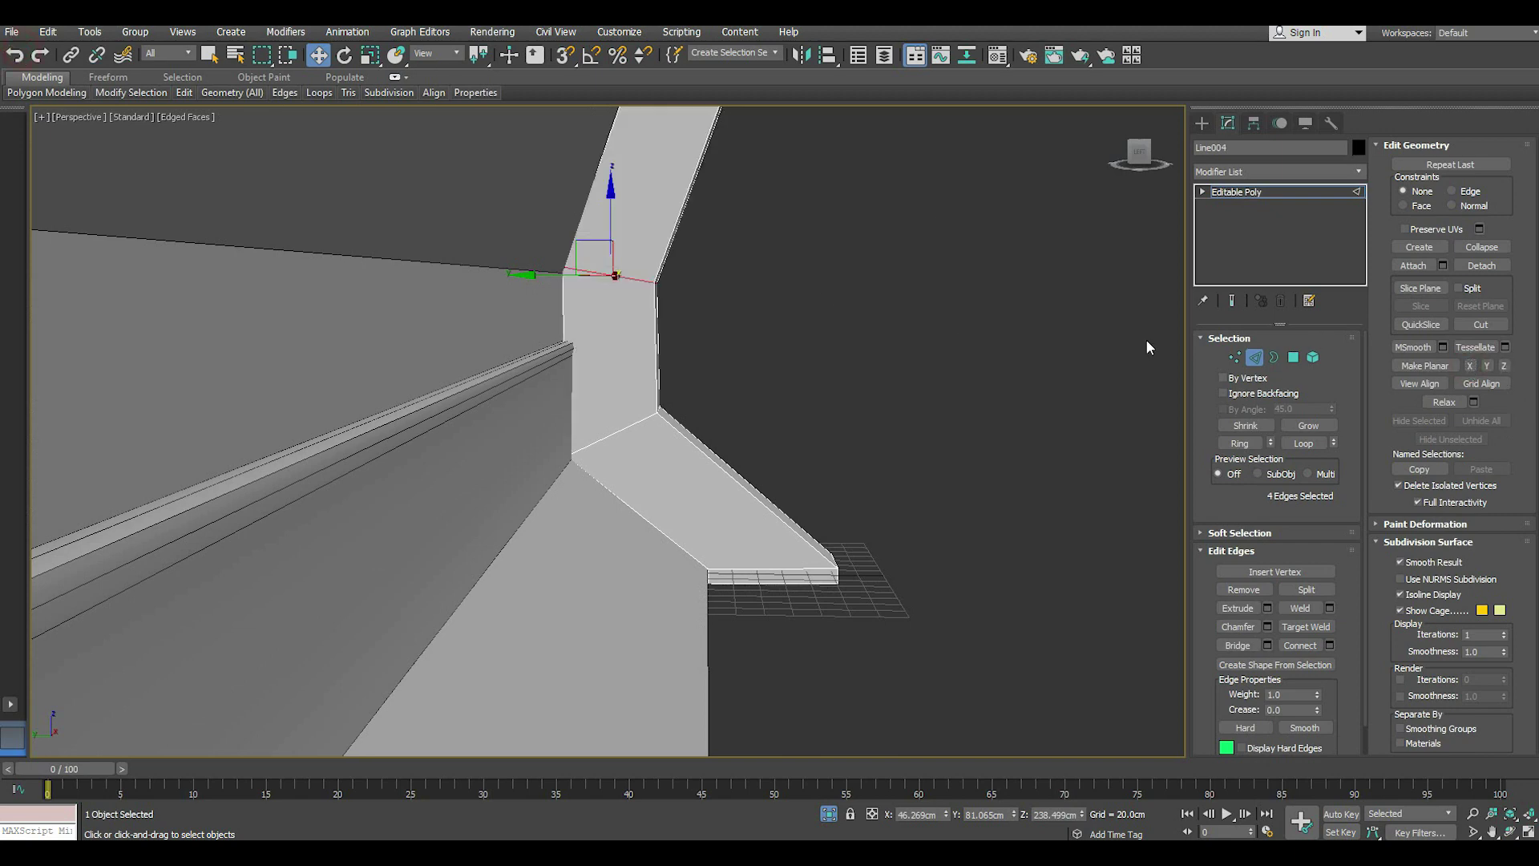
pyautogui.click(1487, 366)
pyautogui.moveTo(752, 292)
pyautogui.keyDown('alt'); pyautogui.mouseDown(button='middle')
pyautogui.moveTo(648, 450)
pyautogui.moveTo(644, 434)
pyautogui.mouseUp(button='middle'); pyautogui.keyUp('alt')
pyautogui.scroll(5, 647, 434)
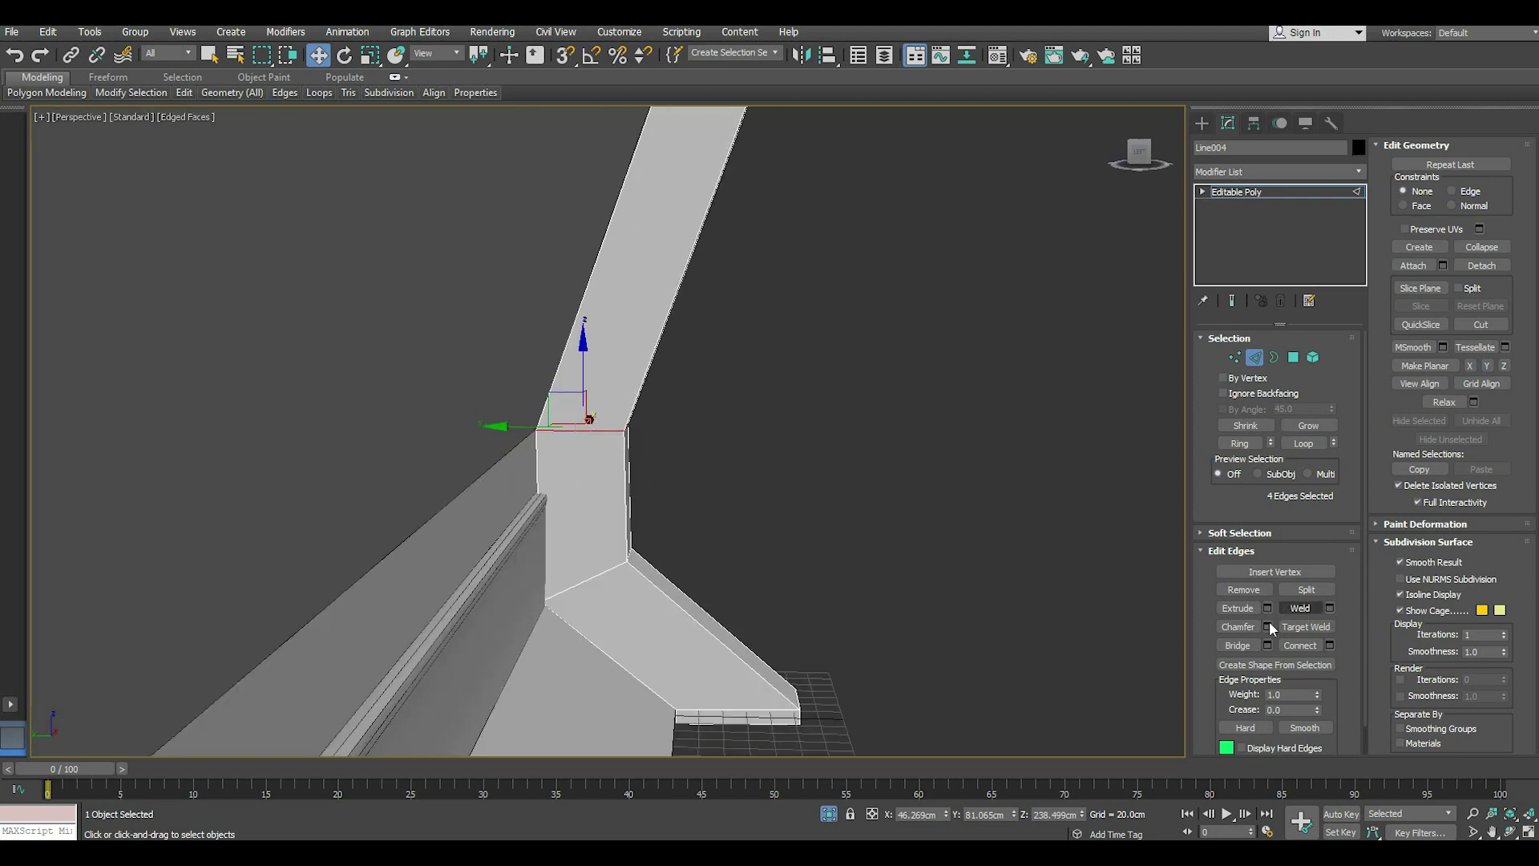
# - Chamfer the knee loop about 20.4 cm, opening a gap between strut and block
pyautogui.click(1254, 356)
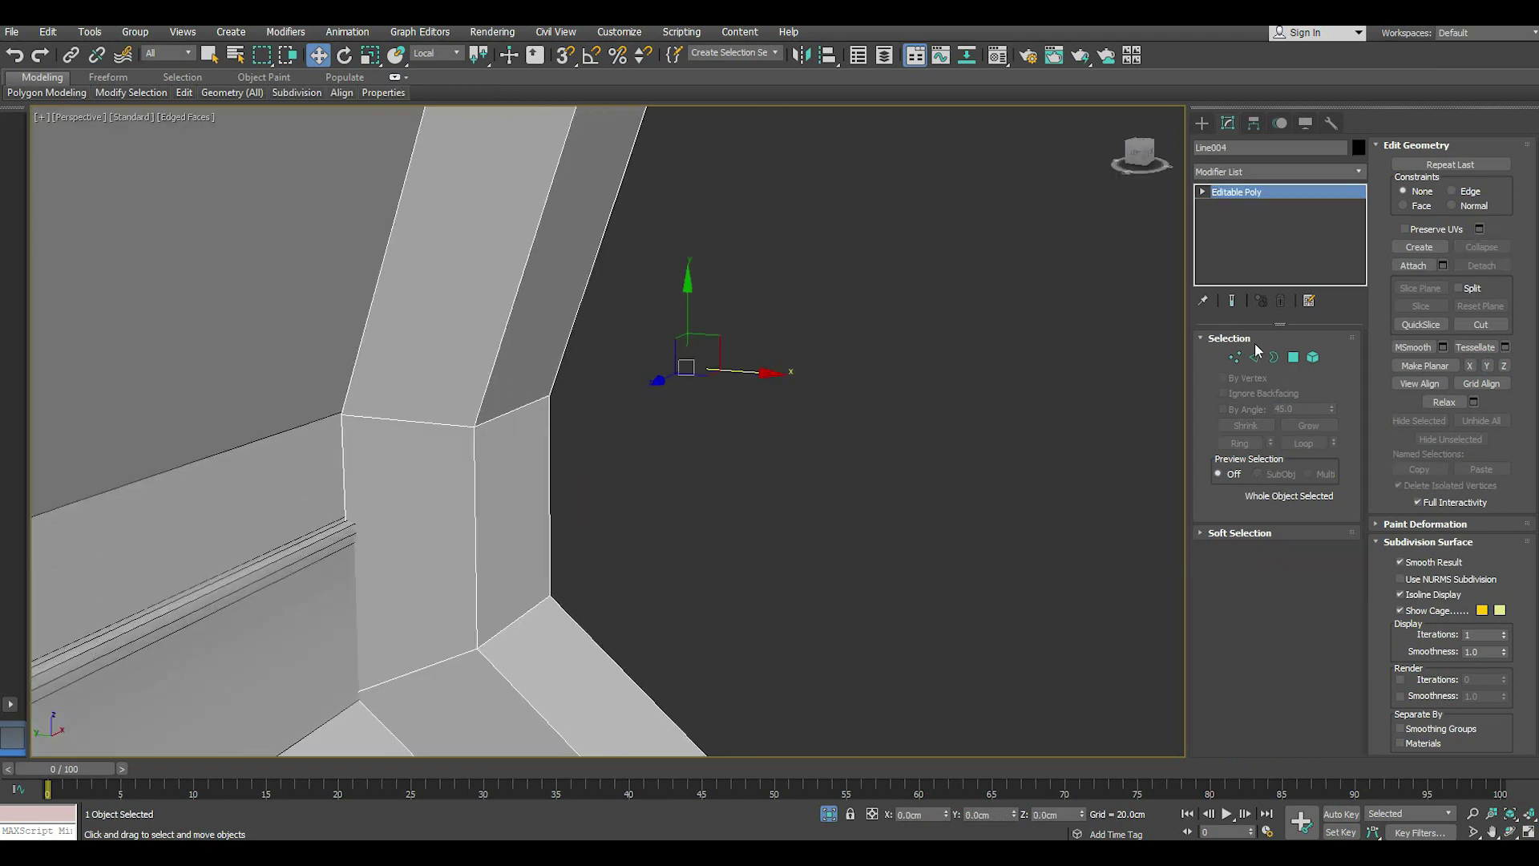
pyautogui.click(1255, 357)
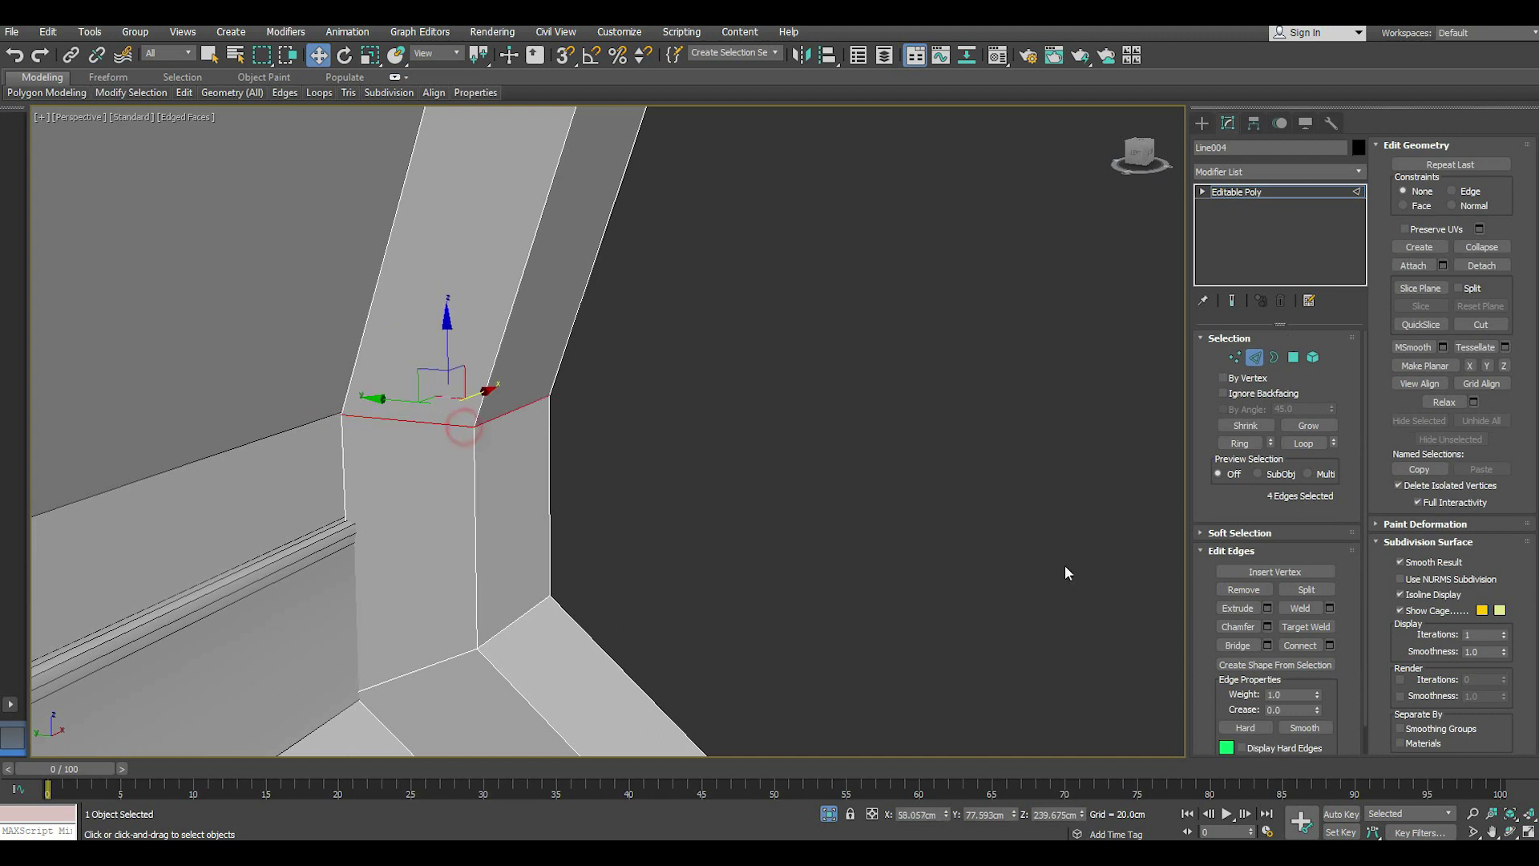
pyautogui.click(1267, 626)
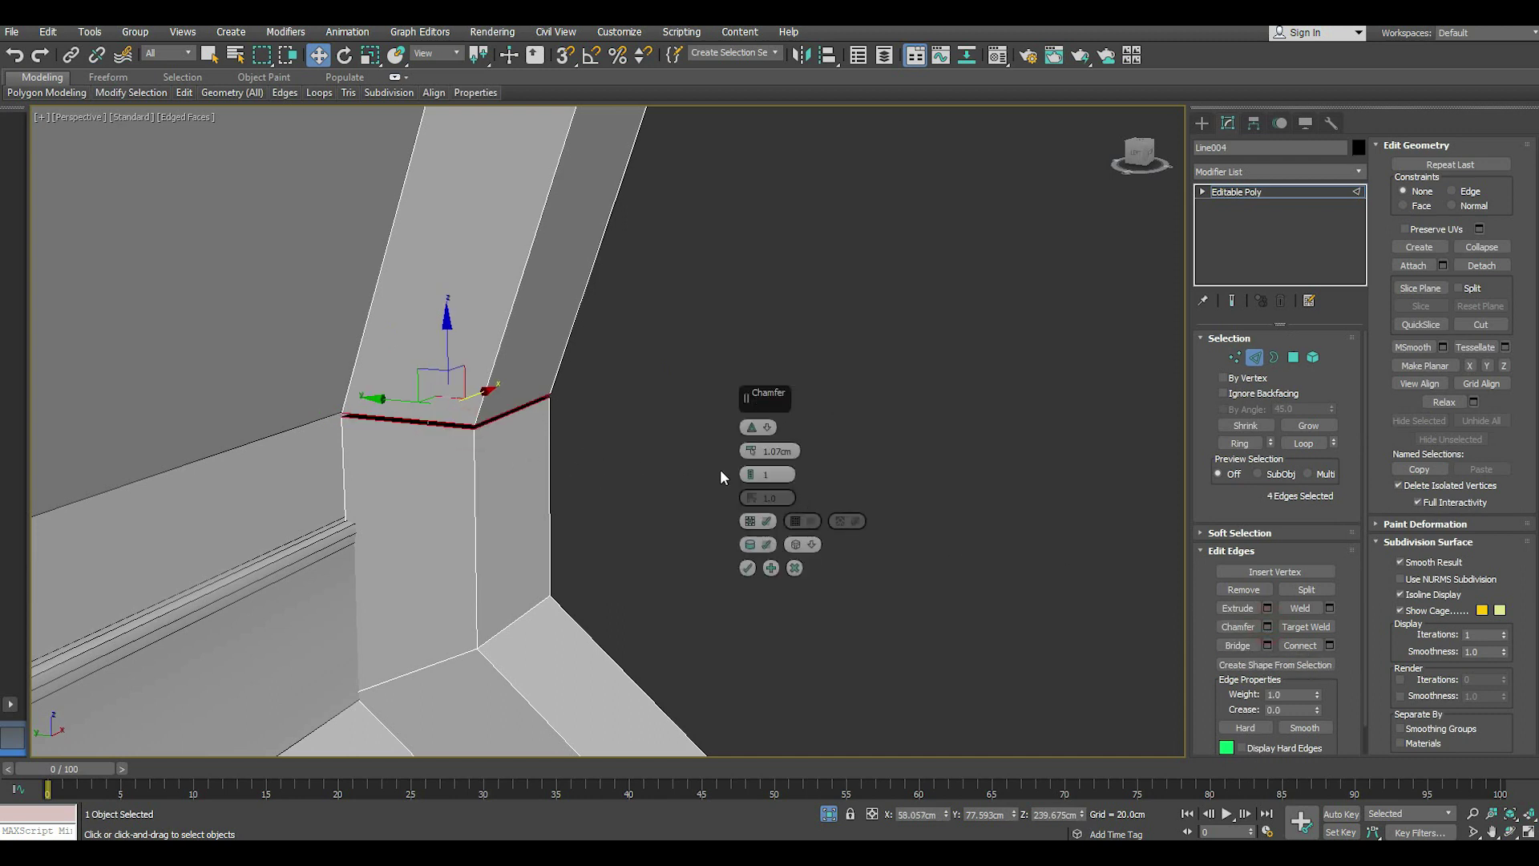
pyautogui.moveTo(752, 451); pyautogui.dragTo(742, 388)
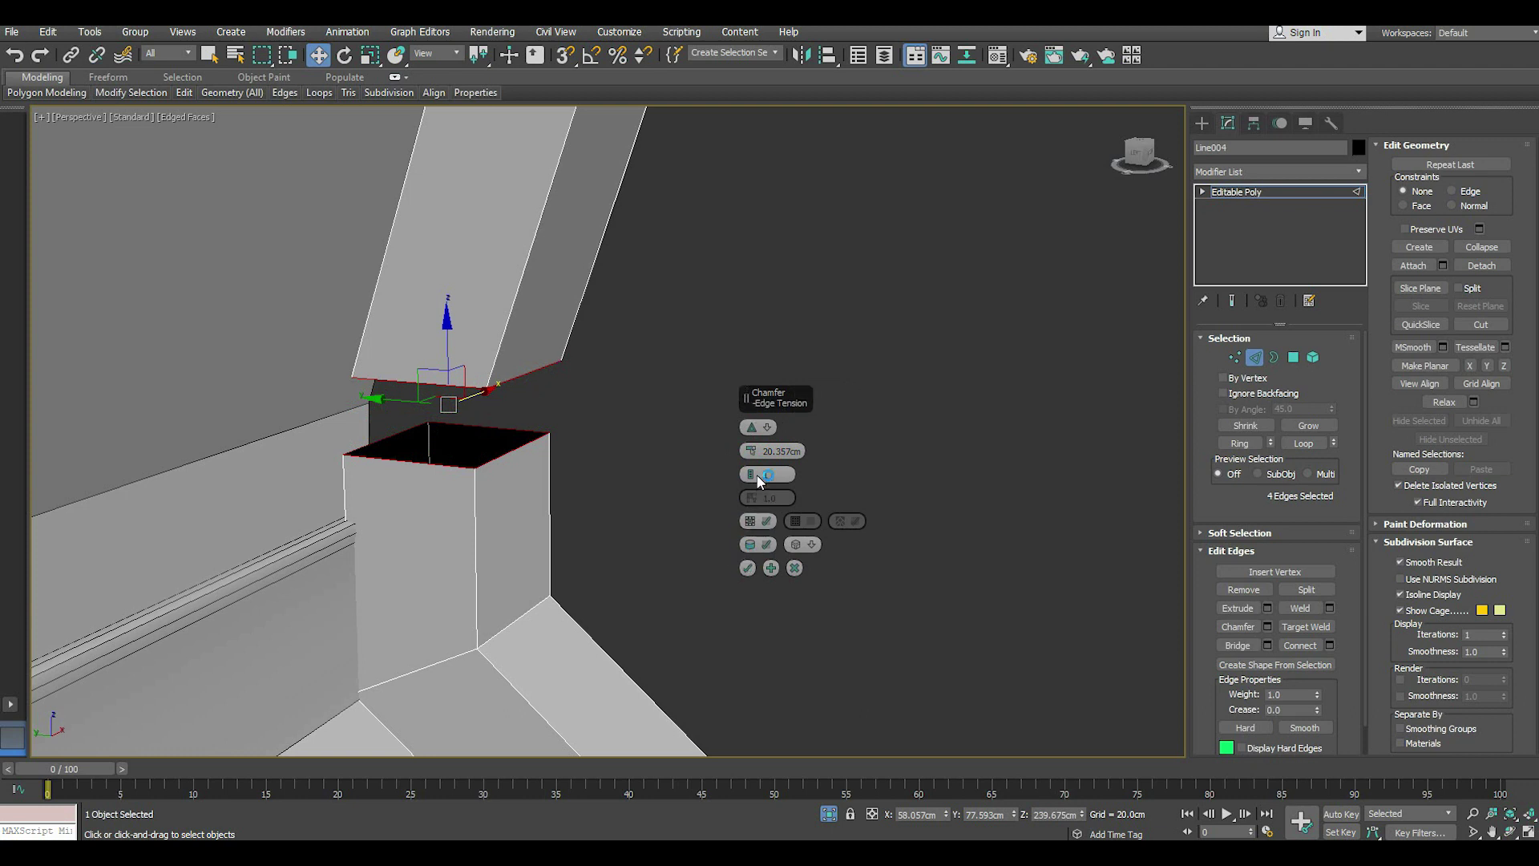
pyautogui.moveTo(754, 451); pyautogui.dragTo(754, 425)
pyautogui.click(747, 568)
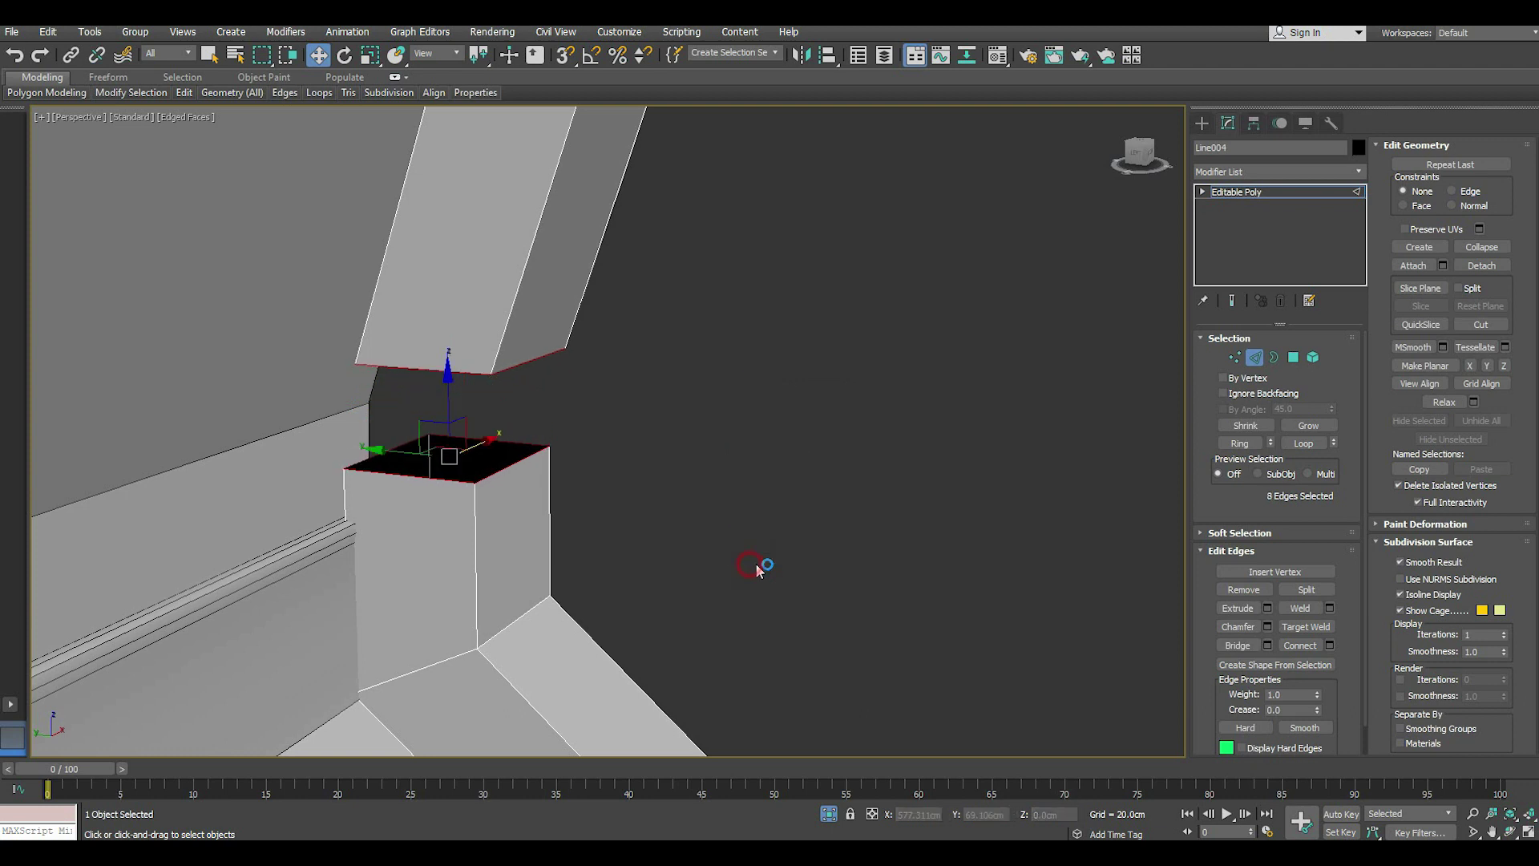
# - Cap the open top of the knee block and the open bottom of the upper strut
pyautogui.click(1272, 358)
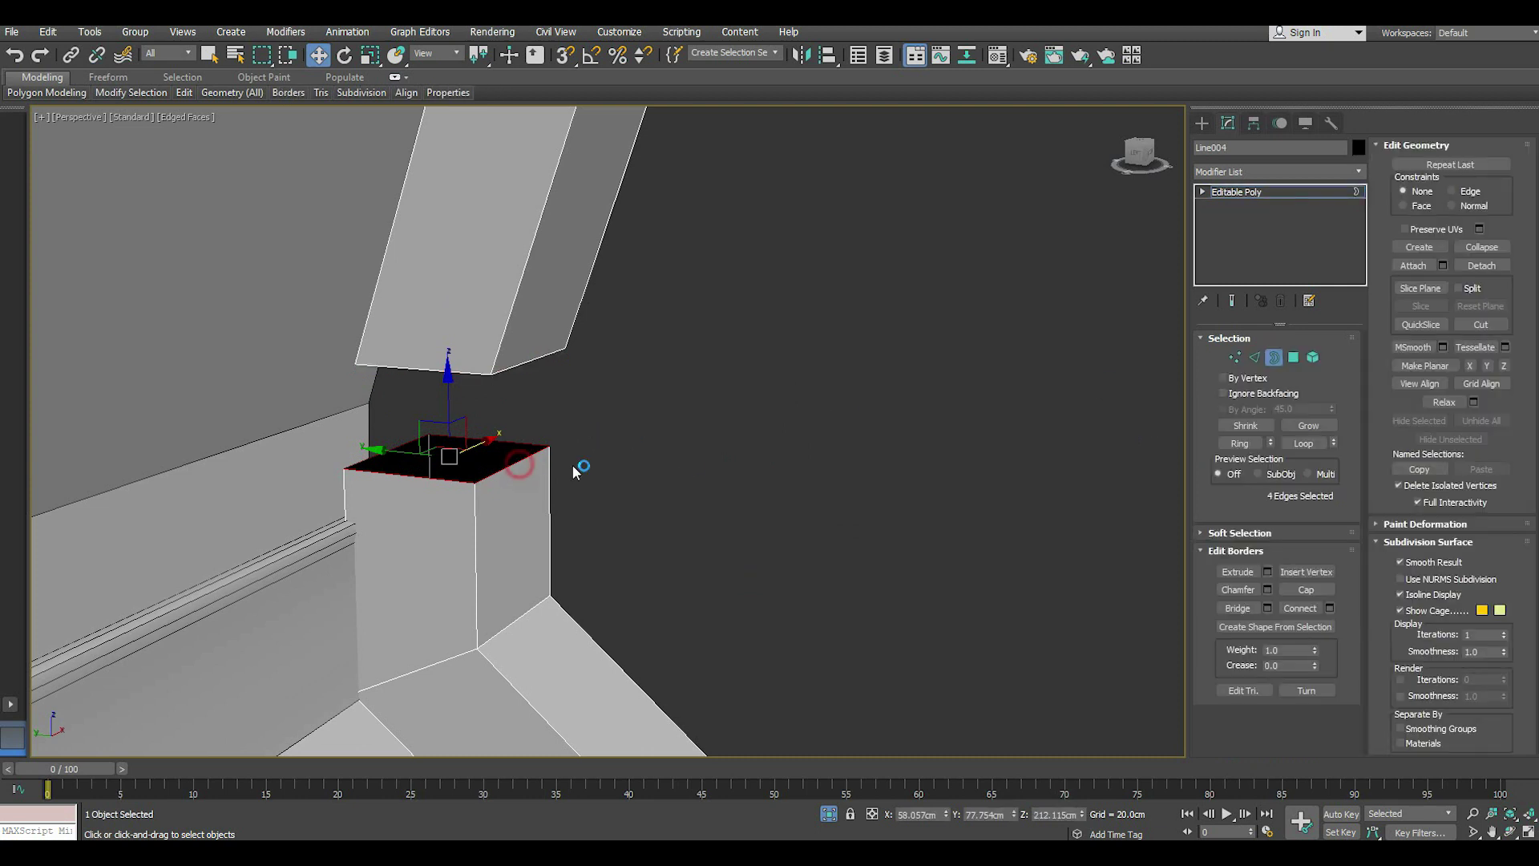
pyautogui.click(1306, 590)
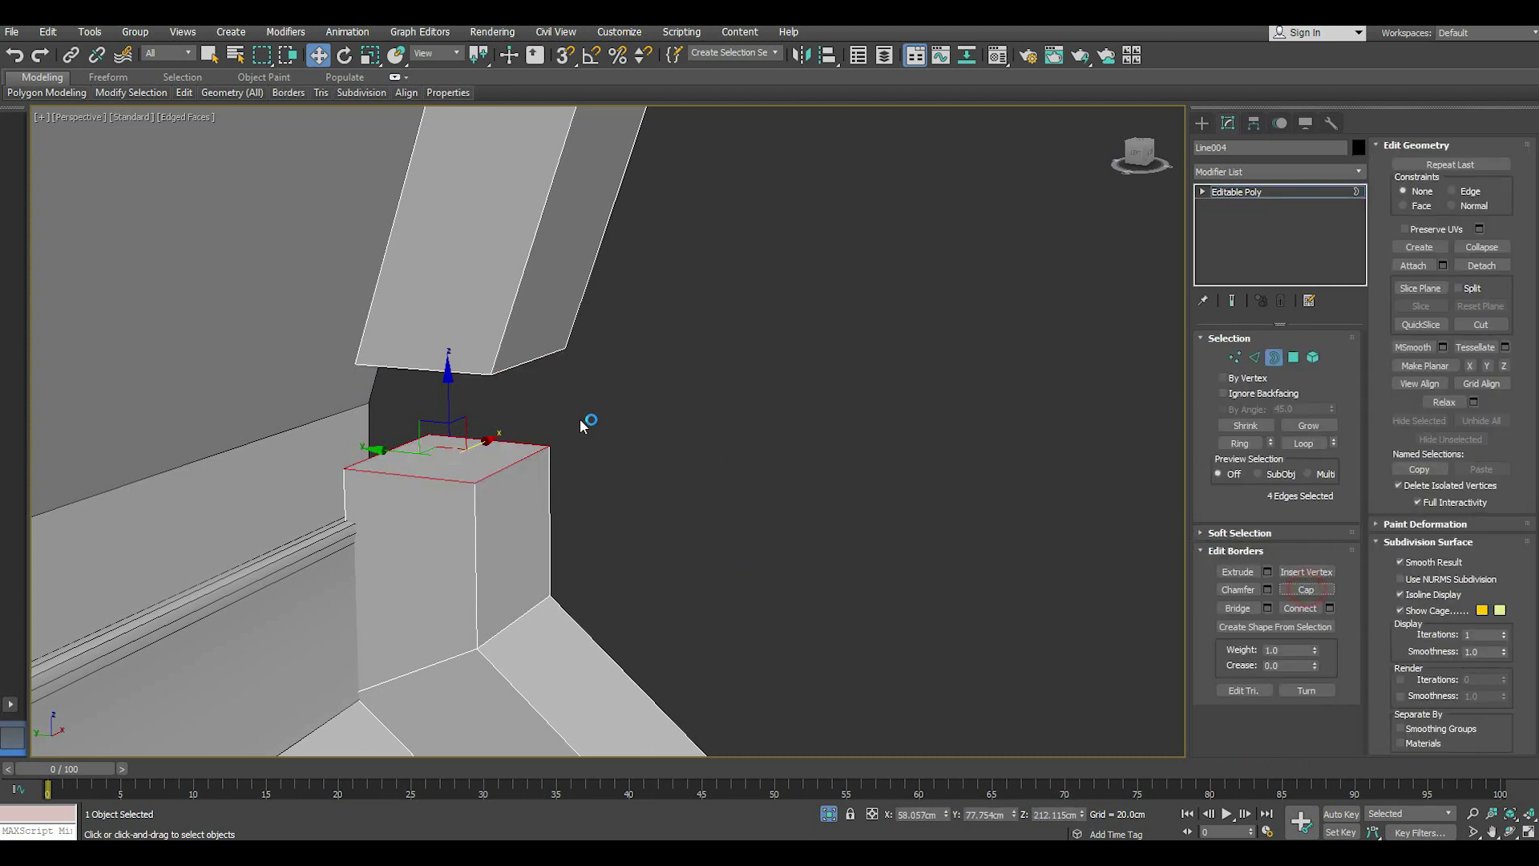
pyautogui.click(530, 370)
pyautogui.click(1312, 592)
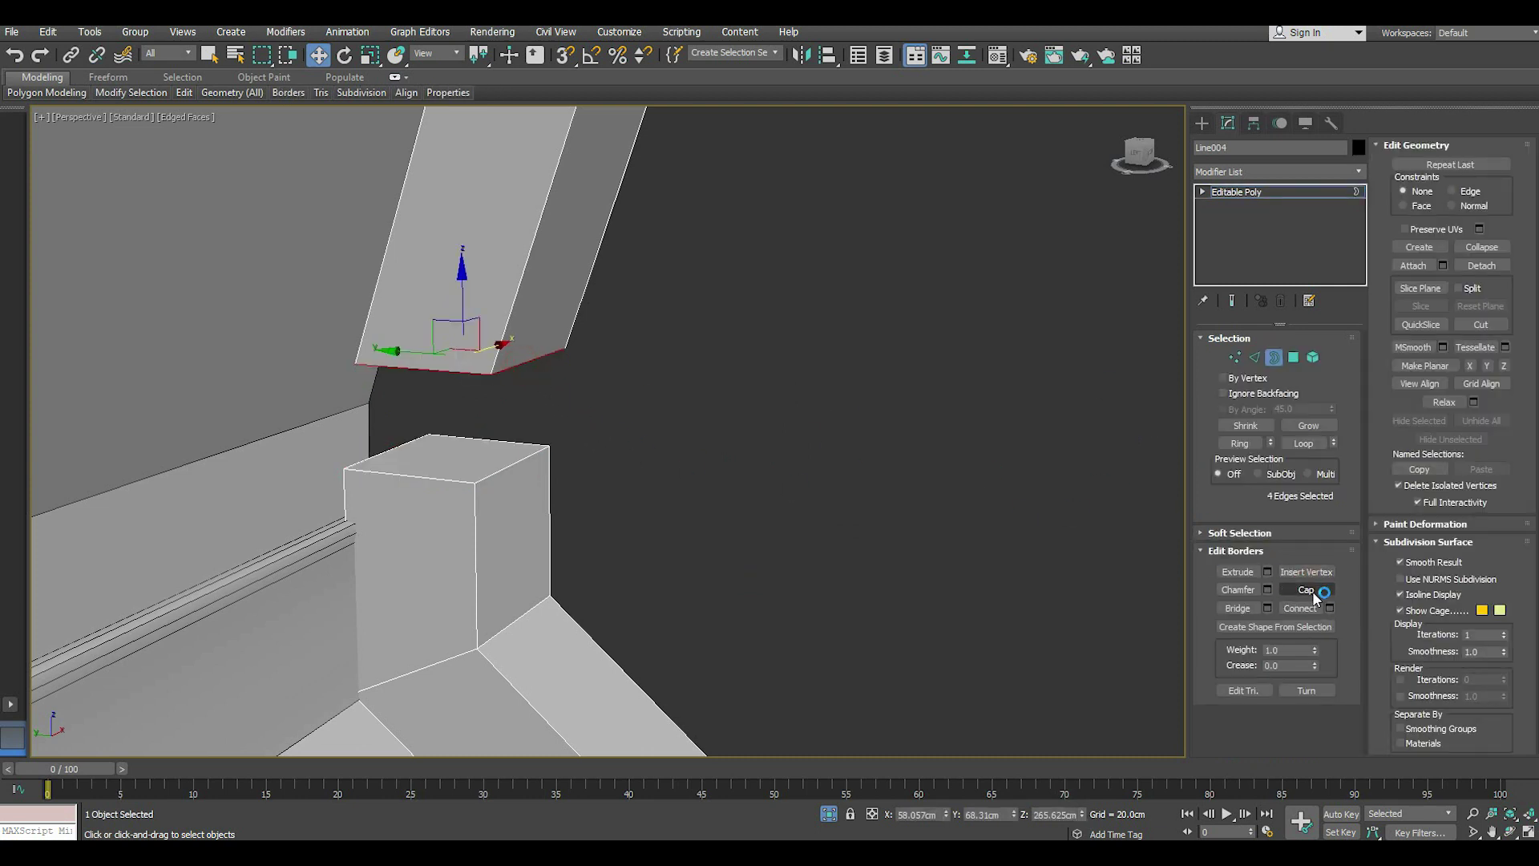
pyautogui.click(884, 502)
pyautogui.scroll(-3, 489, 321)
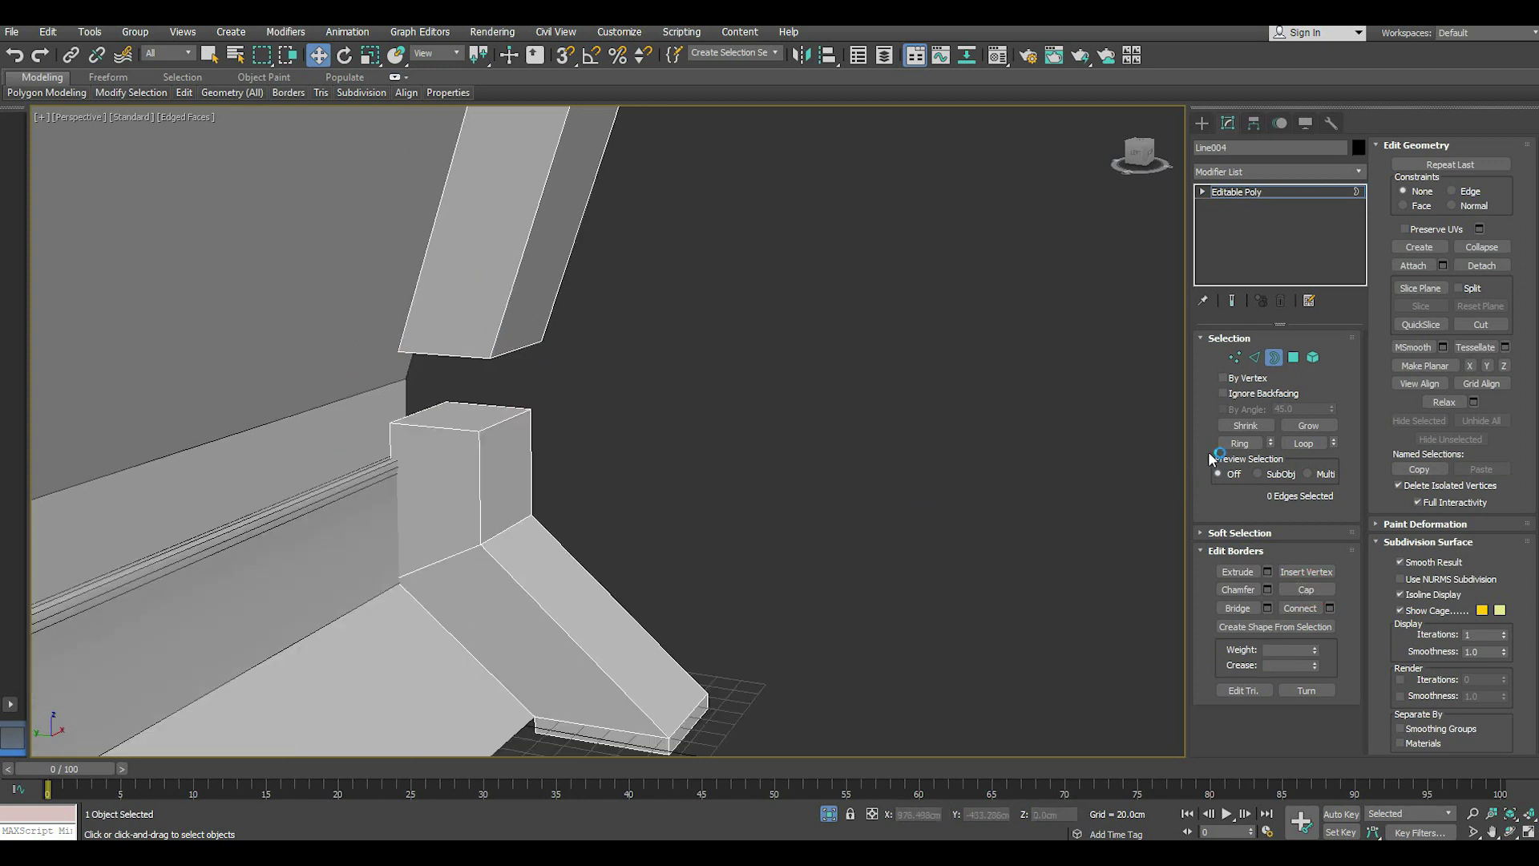
# - Select the hard edges along the leg, the strut's outer edges and the block's top edges
pyautogui.click(1254, 357)
pyautogui.doubleClick(574, 641)
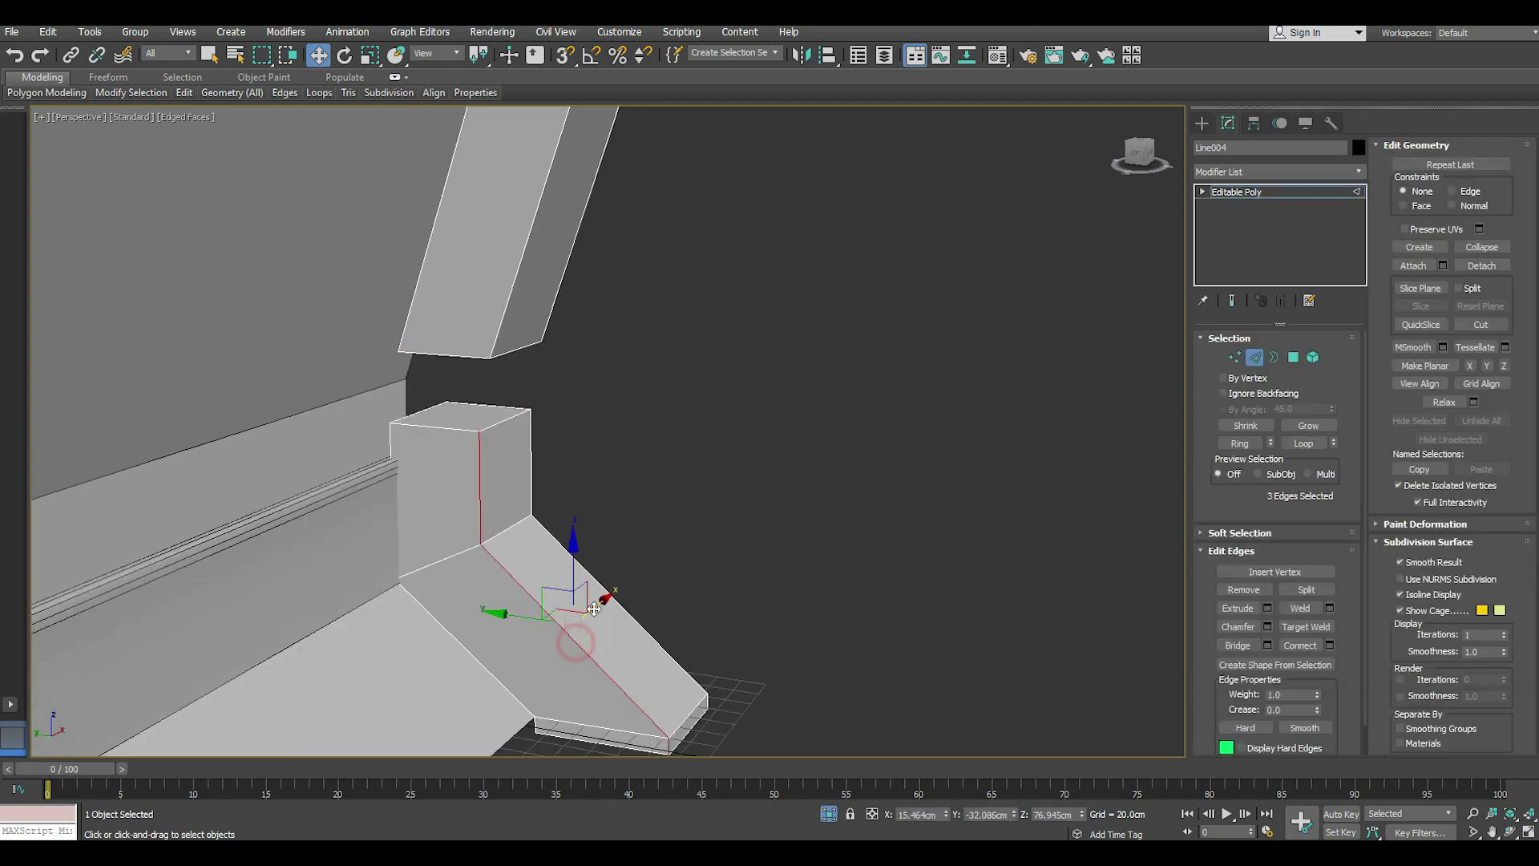
pyautogui.keyDown('ctrl'); pyautogui.doubleClick(530, 449); pyautogui.keyUp('ctrl')
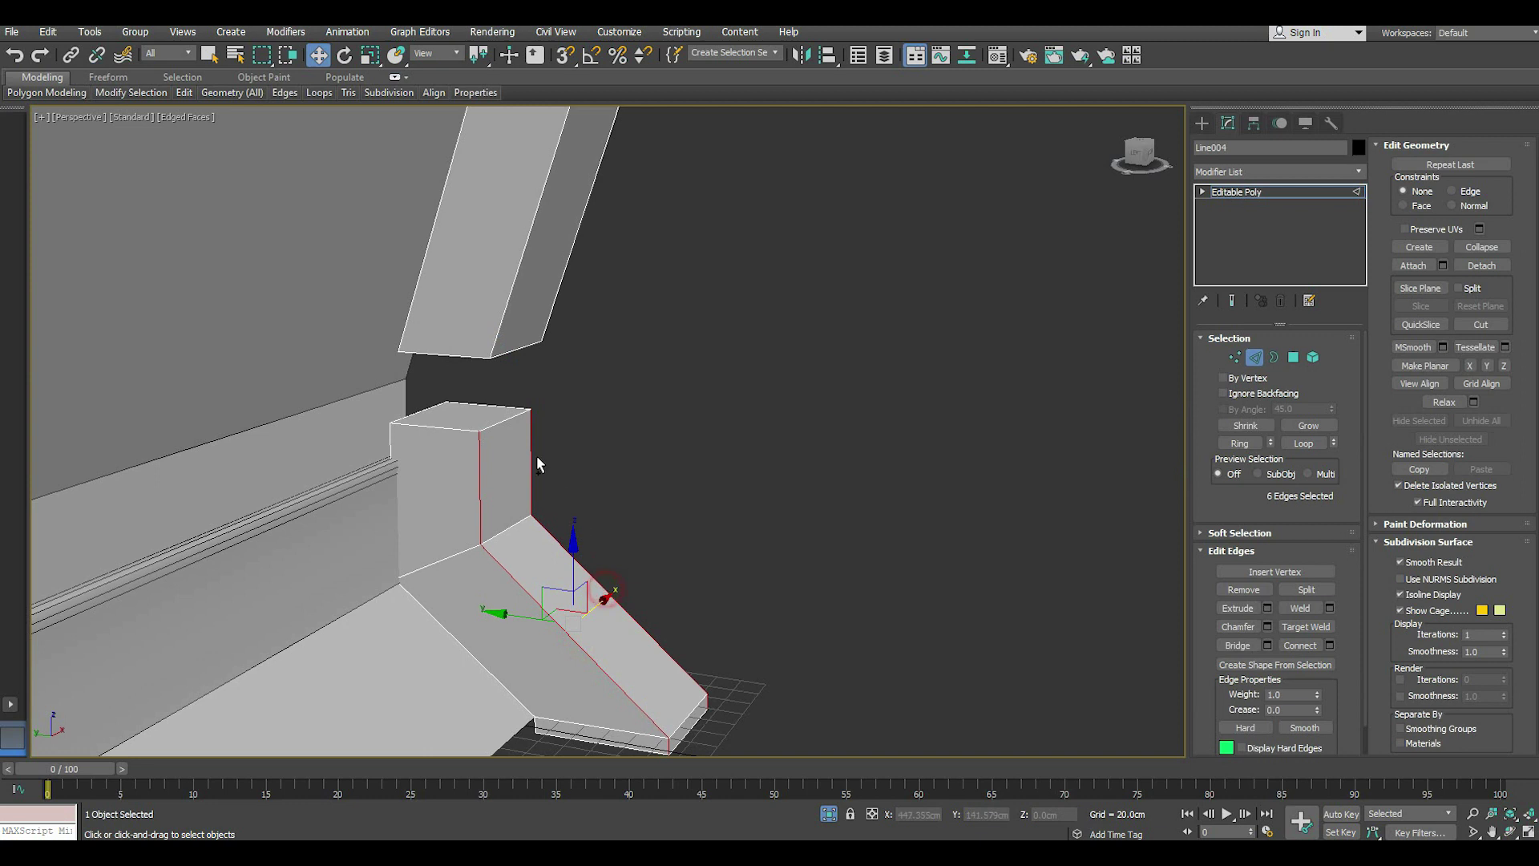
pyautogui.keyDown('ctrl'); pyautogui.click(496, 340); pyautogui.keyUp('ctrl')
pyautogui.keyDown('ctrl'); pyautogui.click(543, 332); pyautogui.keyUp('ctrl')
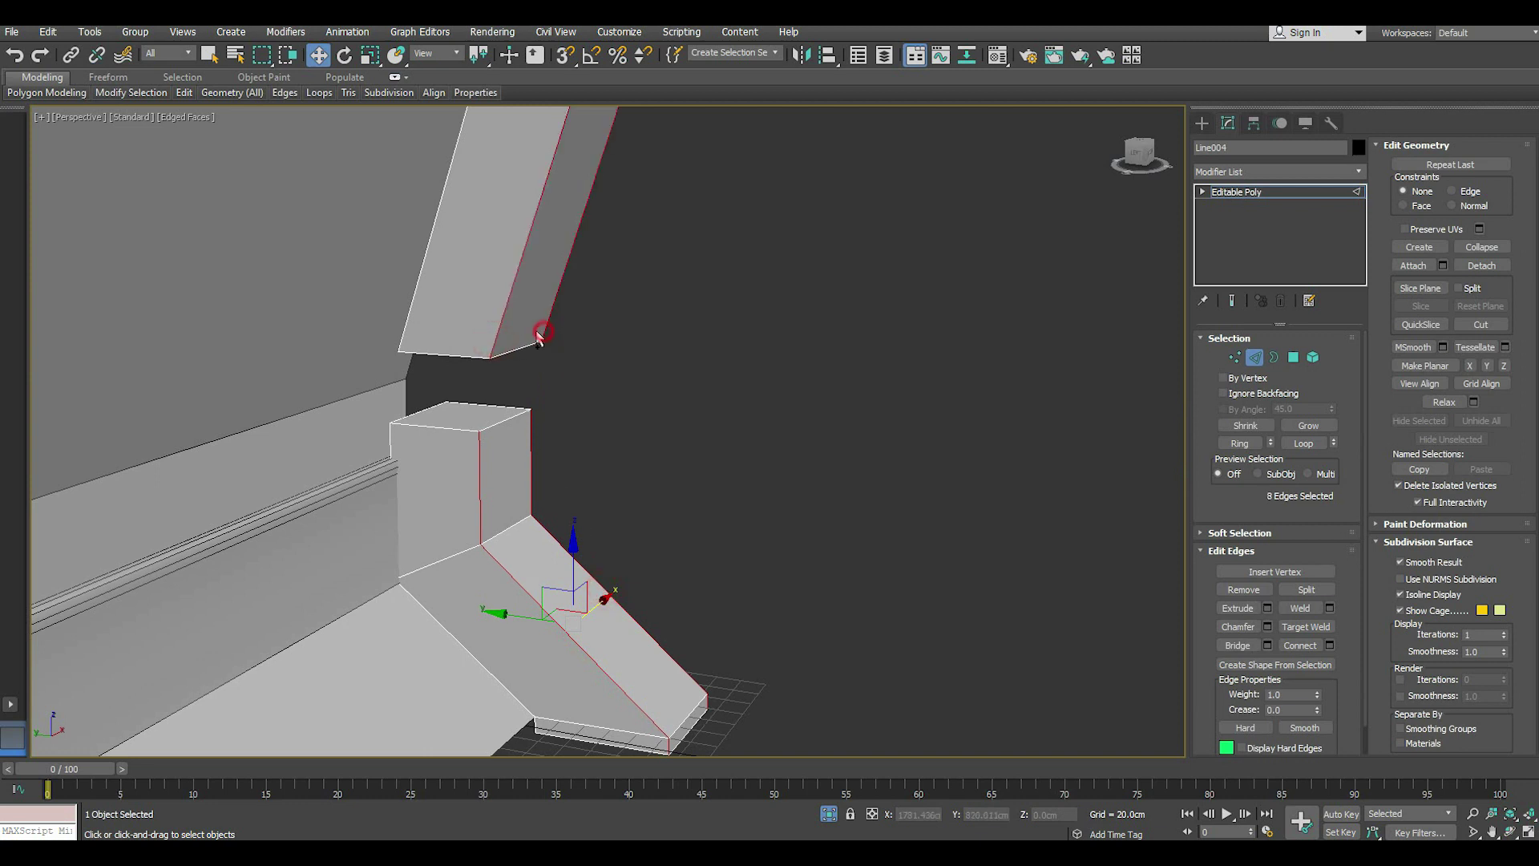
pyautogui.keyDown('ctrl'); pyautogui.click(476, 429); pyautogui.keyUp('ctrl')
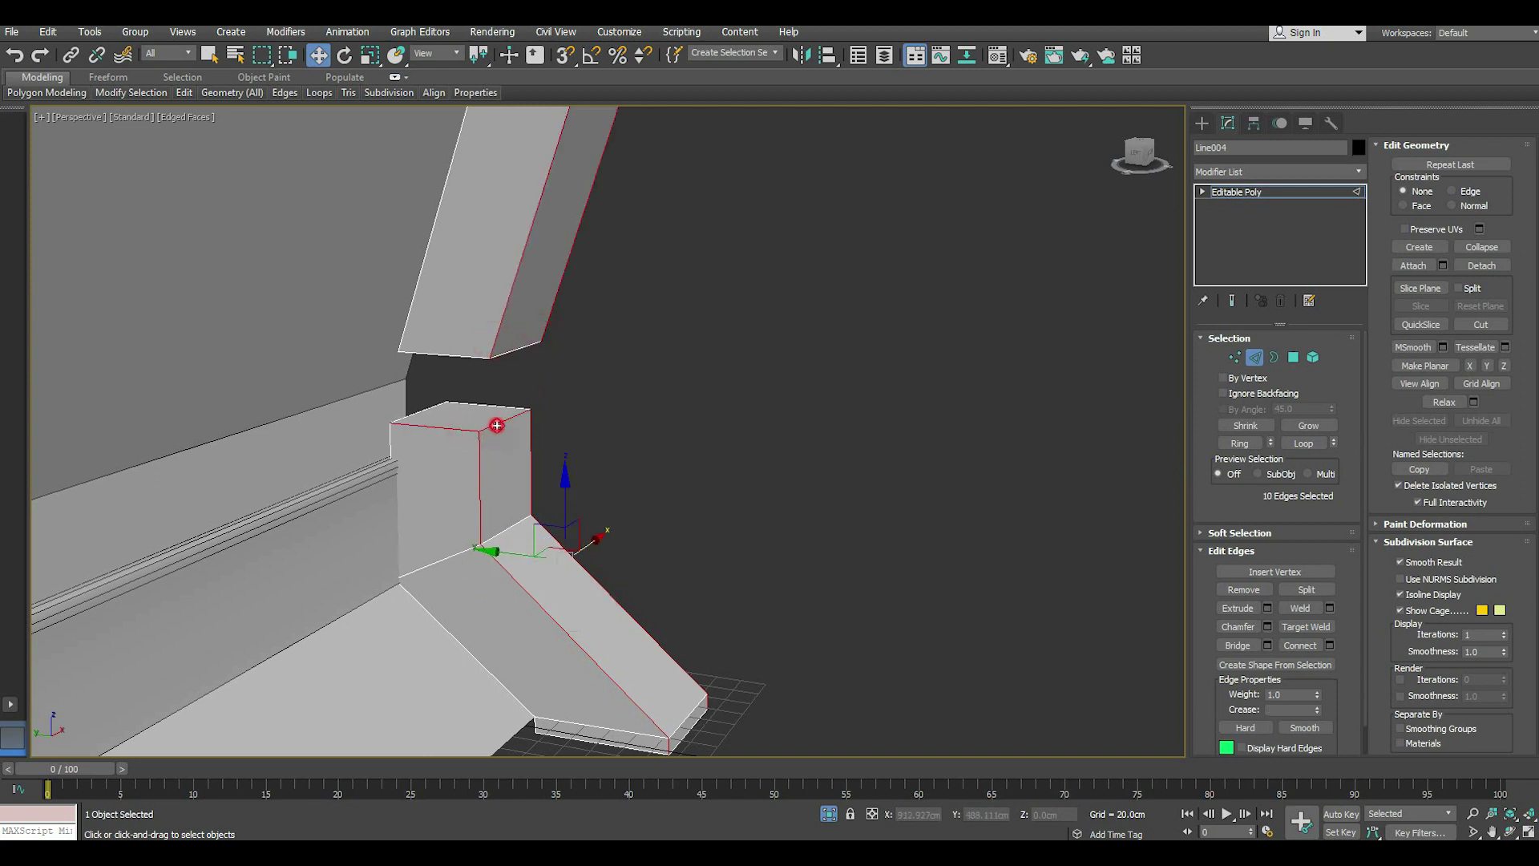
pyautogui.keyDown('ctrl'); pyautogui.click(433, 410); pyautogui.keyUp('ctrl')
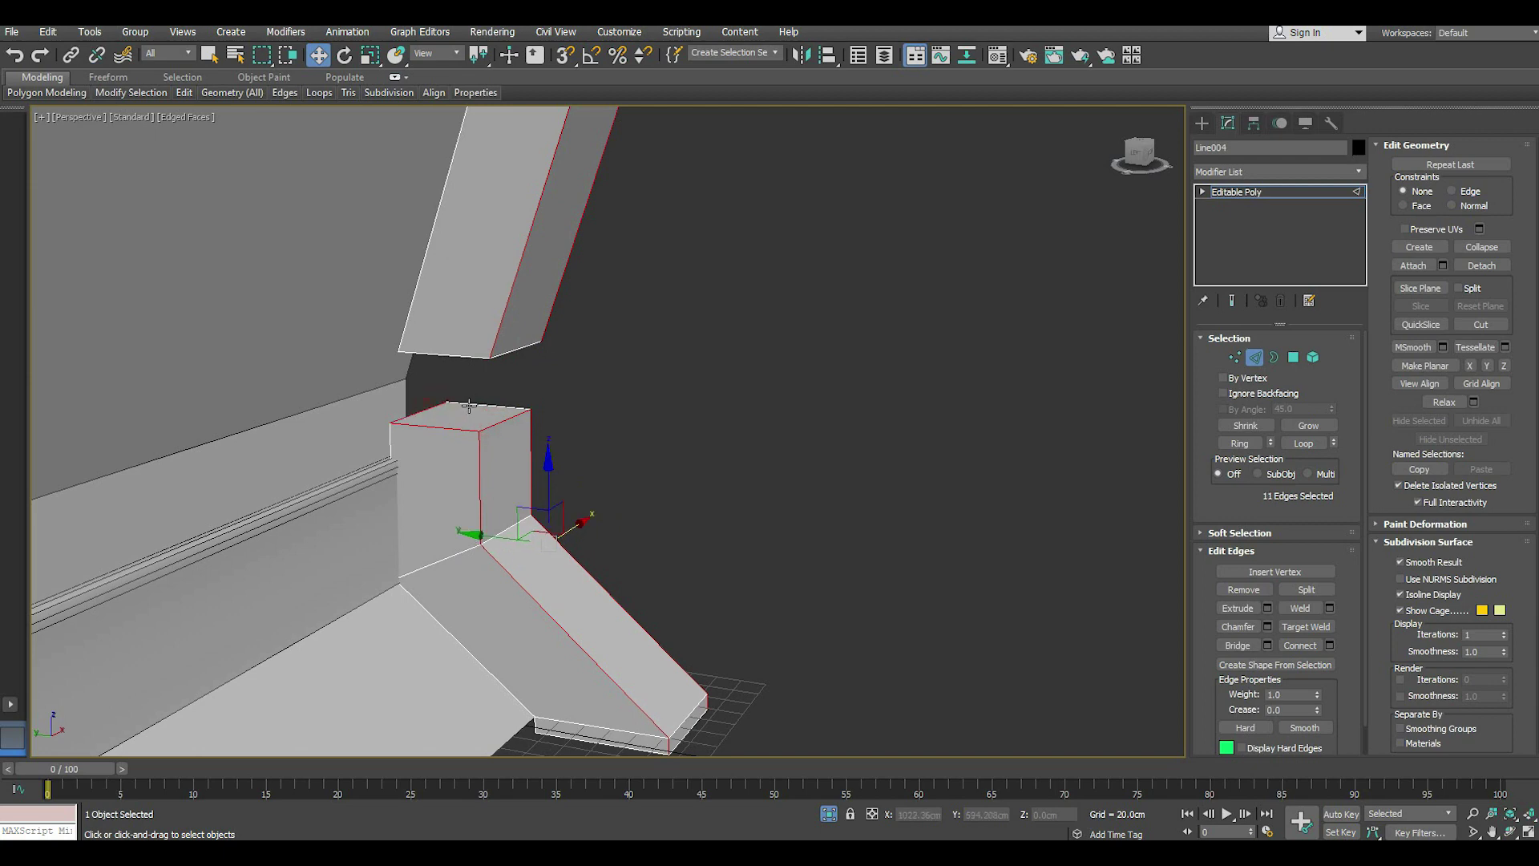
pyautogui.keyDown('ctrl'); pyautogui.click(468, 407); pyautogui.keyUp('ctrl')
# - Add the hard edge on the leg's far side, completing the 16-edge selection
pyautogui.moveTo(515, 577)
pyautogui.keyDown('alt'); pyautogui.mouseDown(button='middle')
pyautogui.moveTo(618, 603)
pyautogui.moveTo(455, 586)
pyautogui.moveTo(532, 602)
pyautogui.moveTo(625, 395)
pyautogui.moveTo(642, 555)
pyautogui.mouseUp(button='middle'); pyautogui.keyUp('alt')
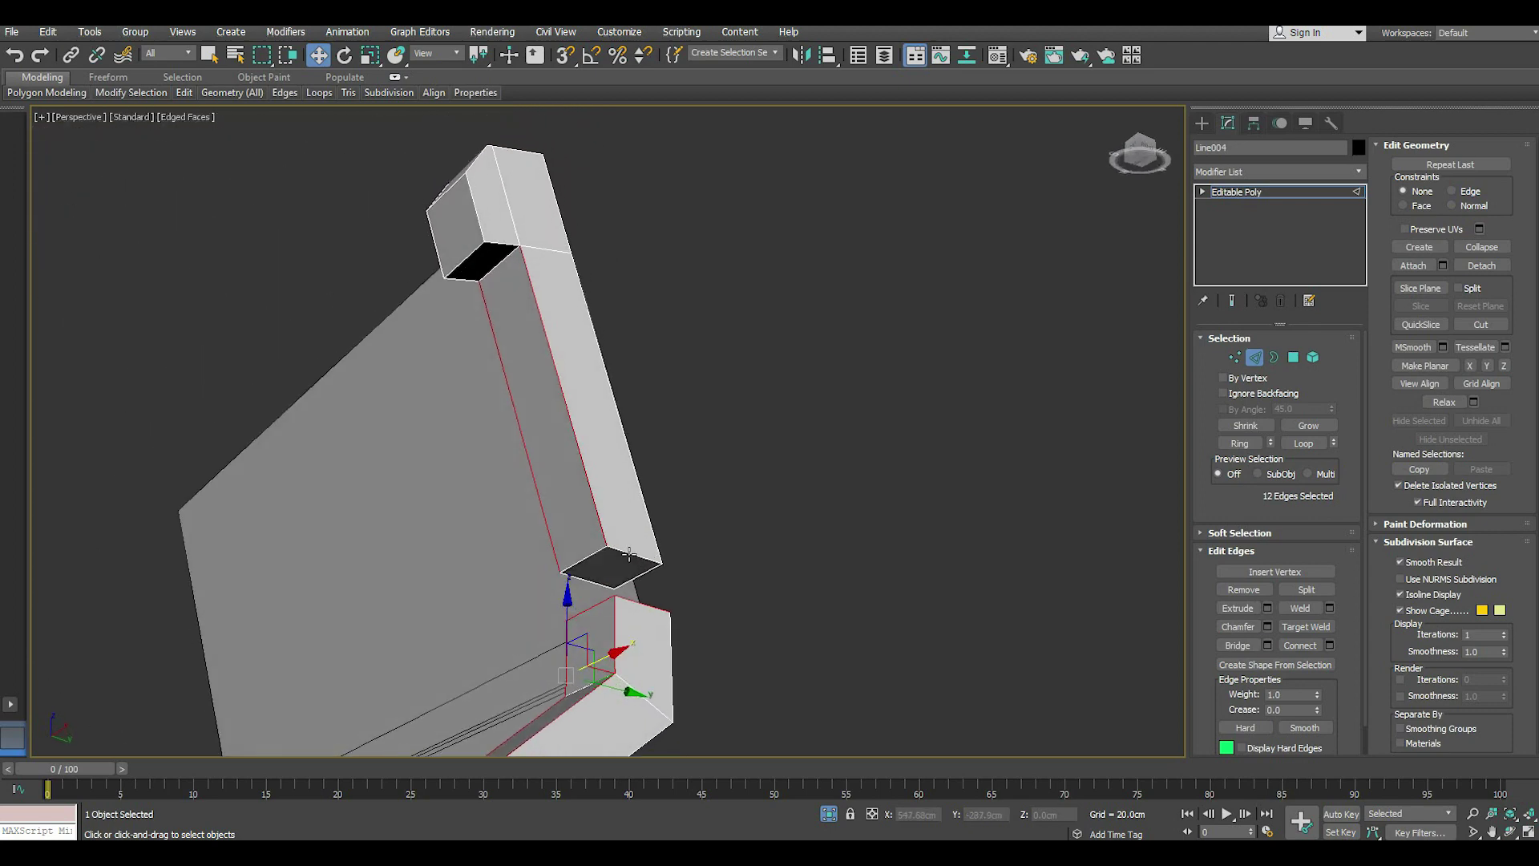
pyautogui.keyDown('ctrl'); pyautogui.click(629, 553); pyautogui.keyUp('ctrl')
pyautogui.moveTo(527, 274); pyautogui.dragTo(558, 303, button='middle')
pyautogui.moveTo(593, 391)
pyautogui.keyDown('alt'); pyautogui.mouseDown(button='middle')
pyautogui.moveTo(640, 266)
pyautogui.moveTo(710, 490)
pyautogui.mouseUp(button='middle'); pyautogui.keyUp('alt')
pyautogui.scroll(2, 710, 490)
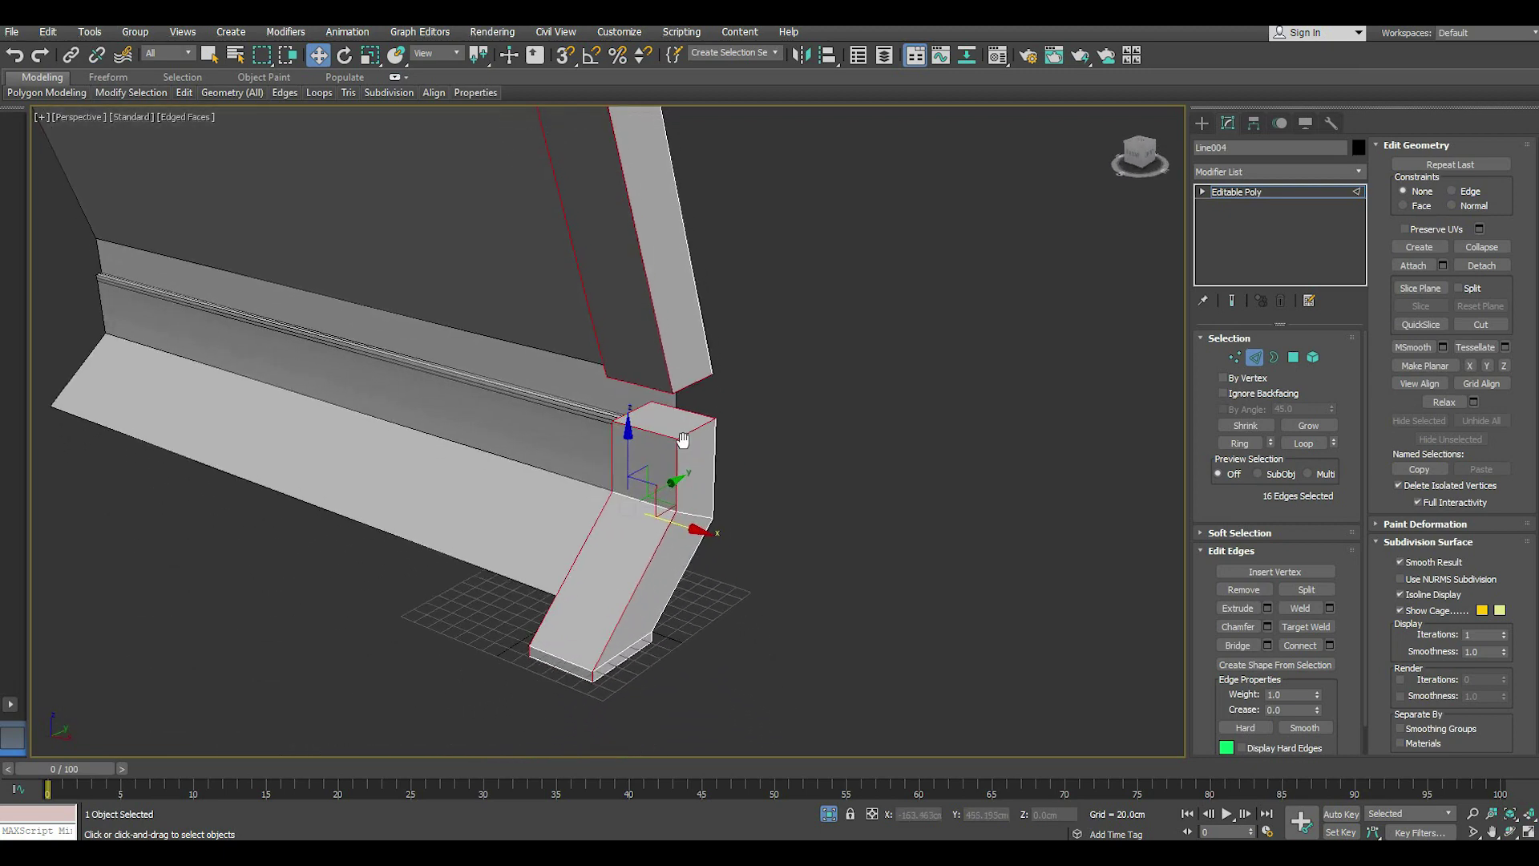
pyautogui.scroll(2, 689, 461)
pyautogui.scroll(2, 680, 440)
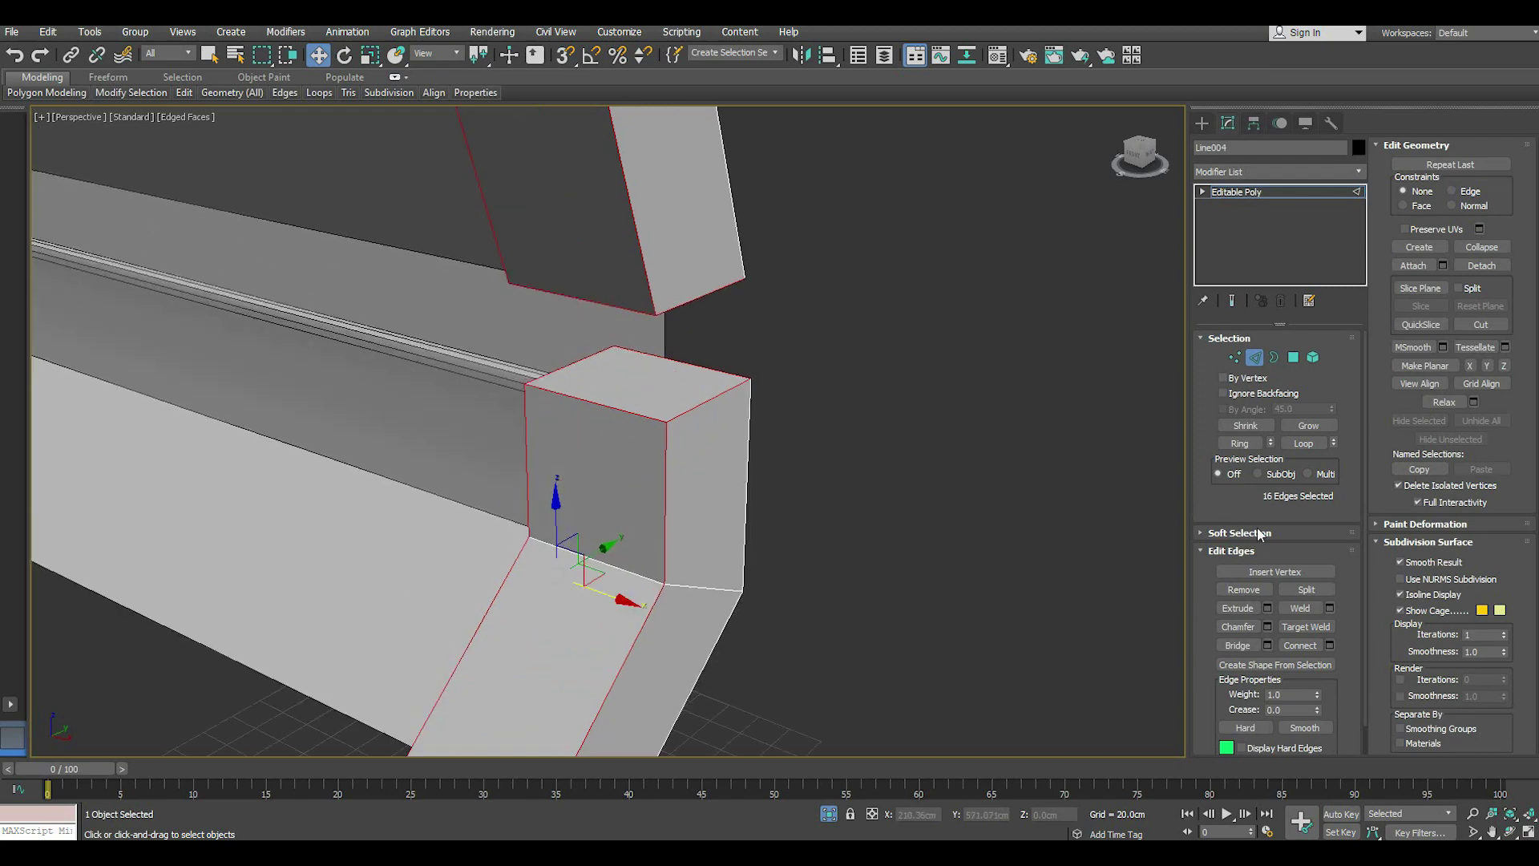
# - Try a chamfer of about 4 cm on the selected edges, then cancel it
pyautogui.click(1267, 626)
pyautogui.click(762, 521)
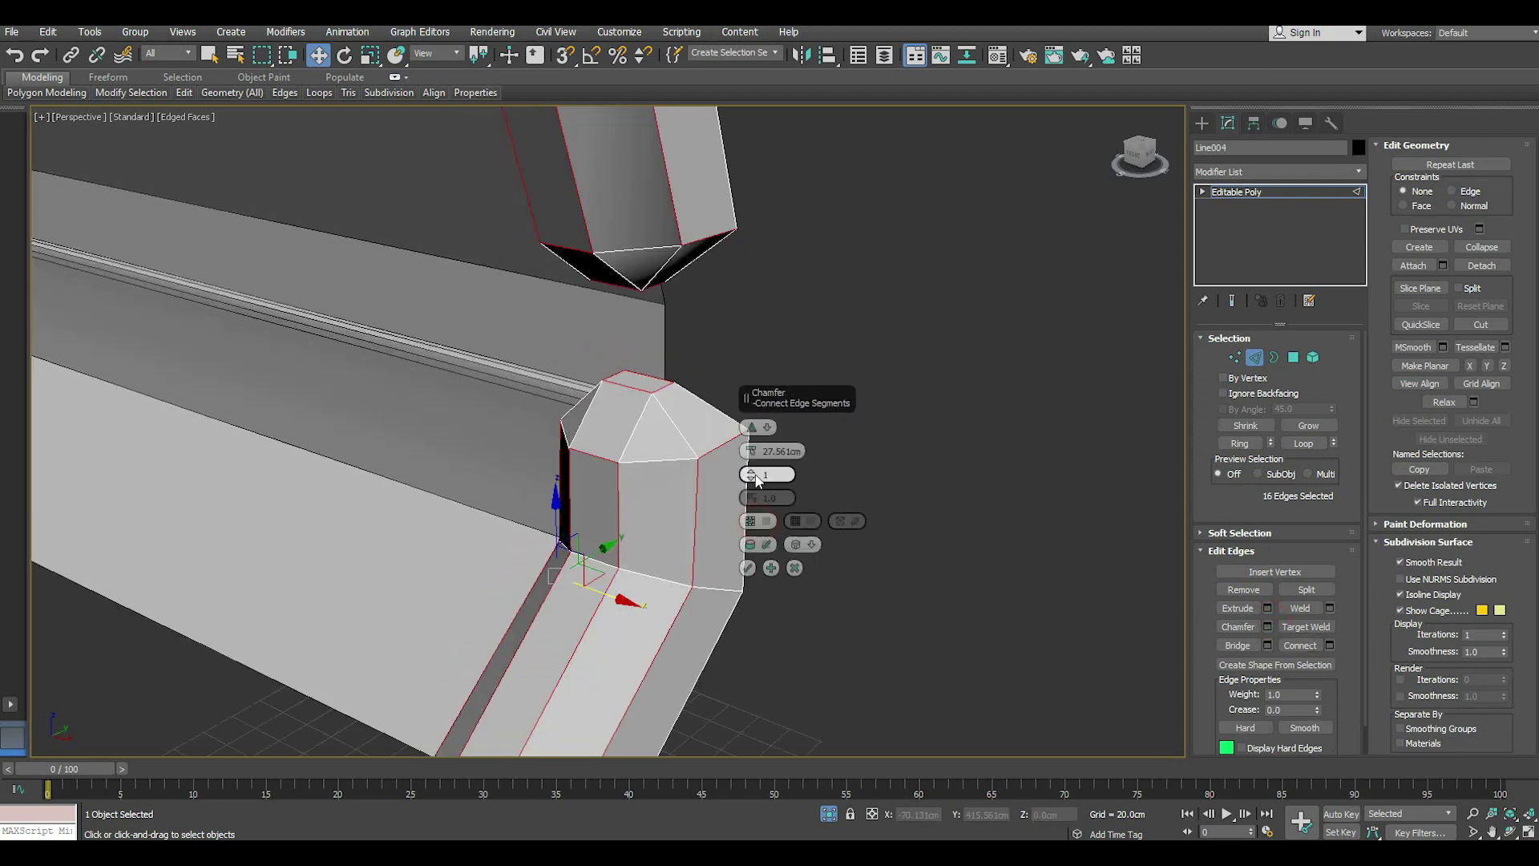
pyautogui.moveTo(751, 451); pyautogui.dragTo(758, 474)
pyautogui.moveTo(767, 498)
pyautogui.mouseDown()
pyautogui.moveTo(792, 537)
pyautogui.moveTo(773, 513)
pyautogui.mouseUp()
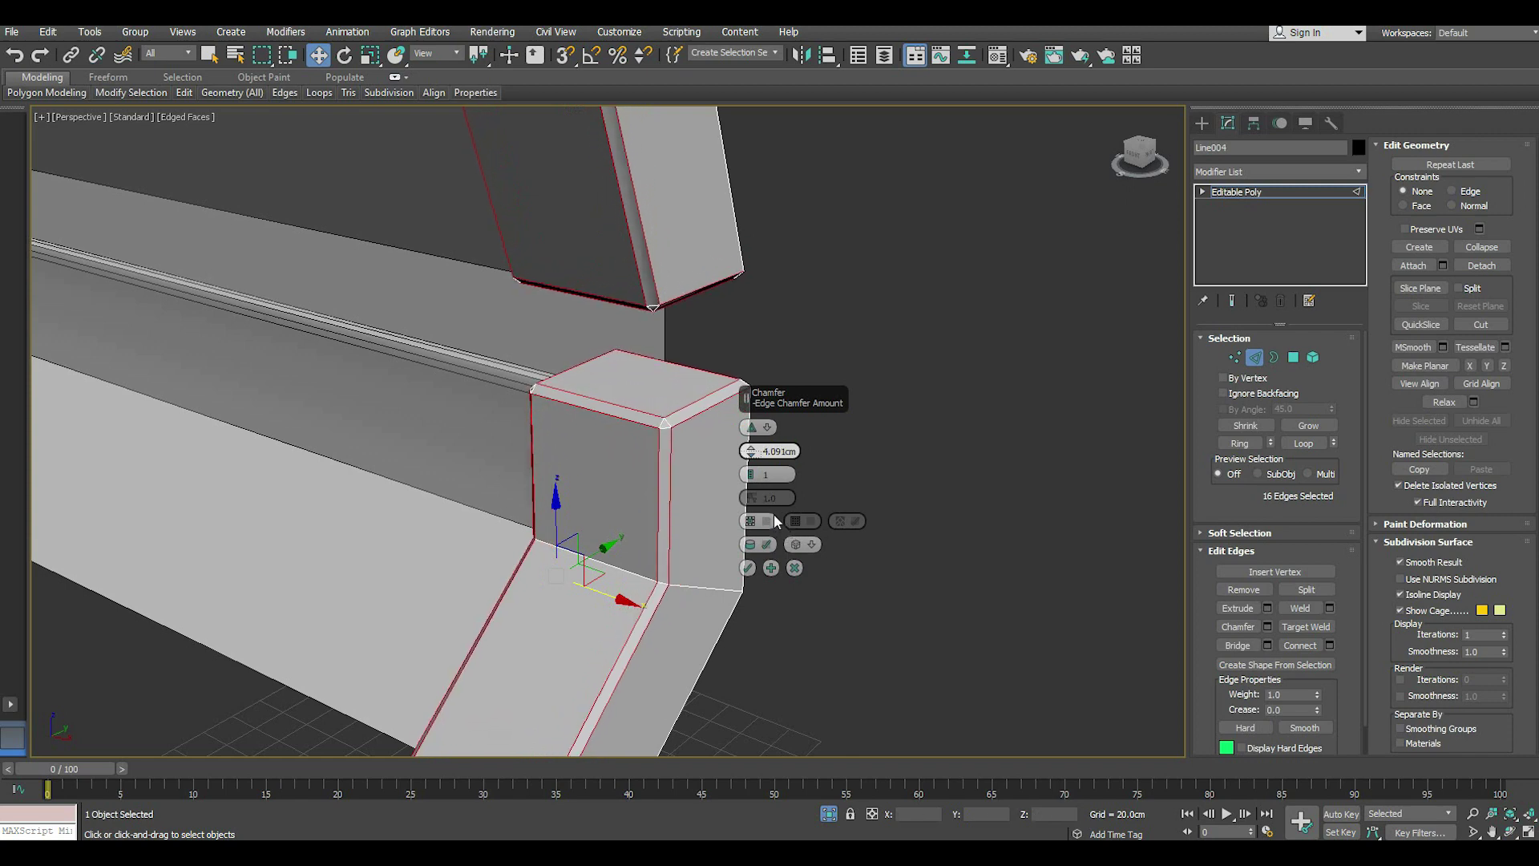
pyautogui.moveTo(773, 513)
pyautogui.keyDown('alt'); pyautogui.mouseDown(button='middle')
pyautogui.moveTo(722, 521)
pyautogui.moveTo(758, 486)
pyautogui.mouseUp(button='middle'); pyautogui.keyUp('alt')
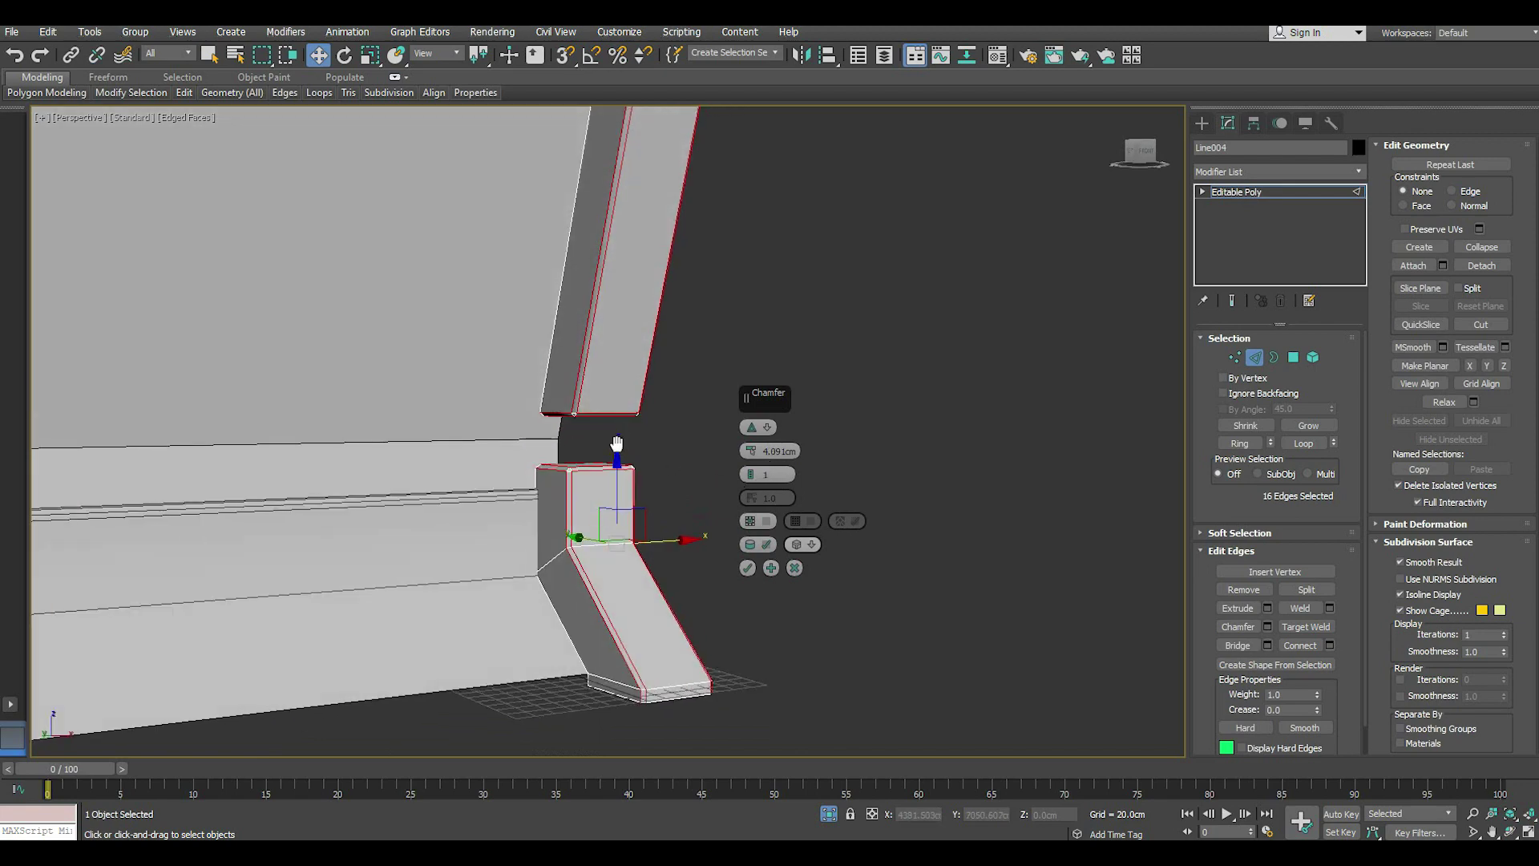
pyautogui.moveTo(617, 443)
pyautogui.mouseDown(button='middle')
pyautogui.moveTo(596, 511)
pyautogui.moveTo(641, 537)
pyautogui.moveTo(646, 517)
pyautogui.moveTo(694, 561)
pyautogui.mouseUp(button='middle')
pyautogui.click(795, 567)
# - Bridge the knee block's top face to the strut's bottom face
pyautogui.click(1293, 358)
pyautogui.click(572, 539)
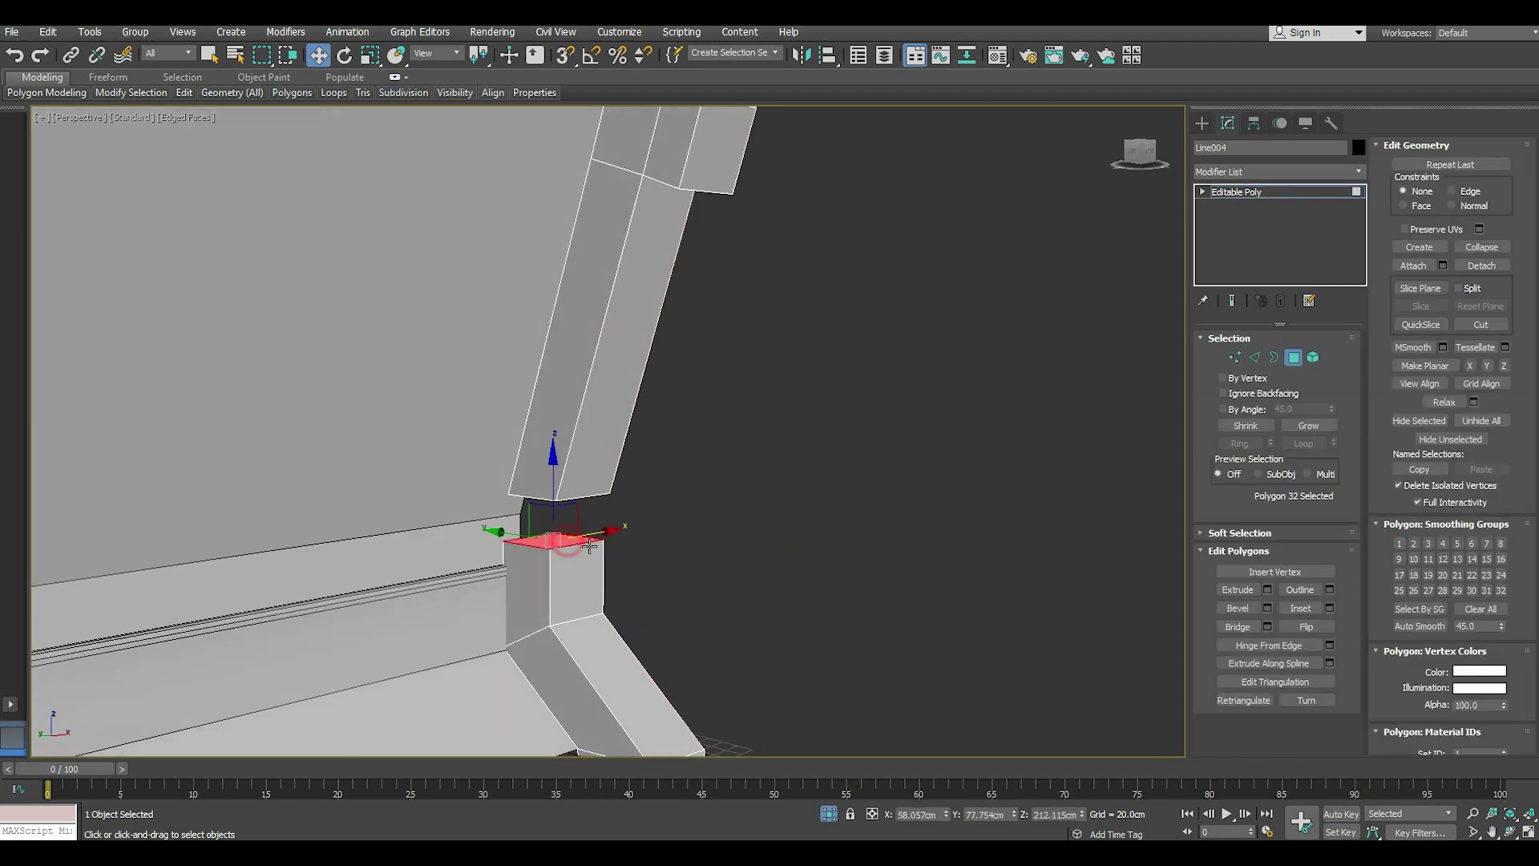
pyautogui.keyDown('alt'); pyautogui.moveTo(572, 539); pyautogui.dragTo(607, 502, button='middle'); pyautogui.keyUp('alt')
pyautogui.keyDown('ctrl'); pyautogui.click(577, 493); pyautogui.keyUp('ctrl')
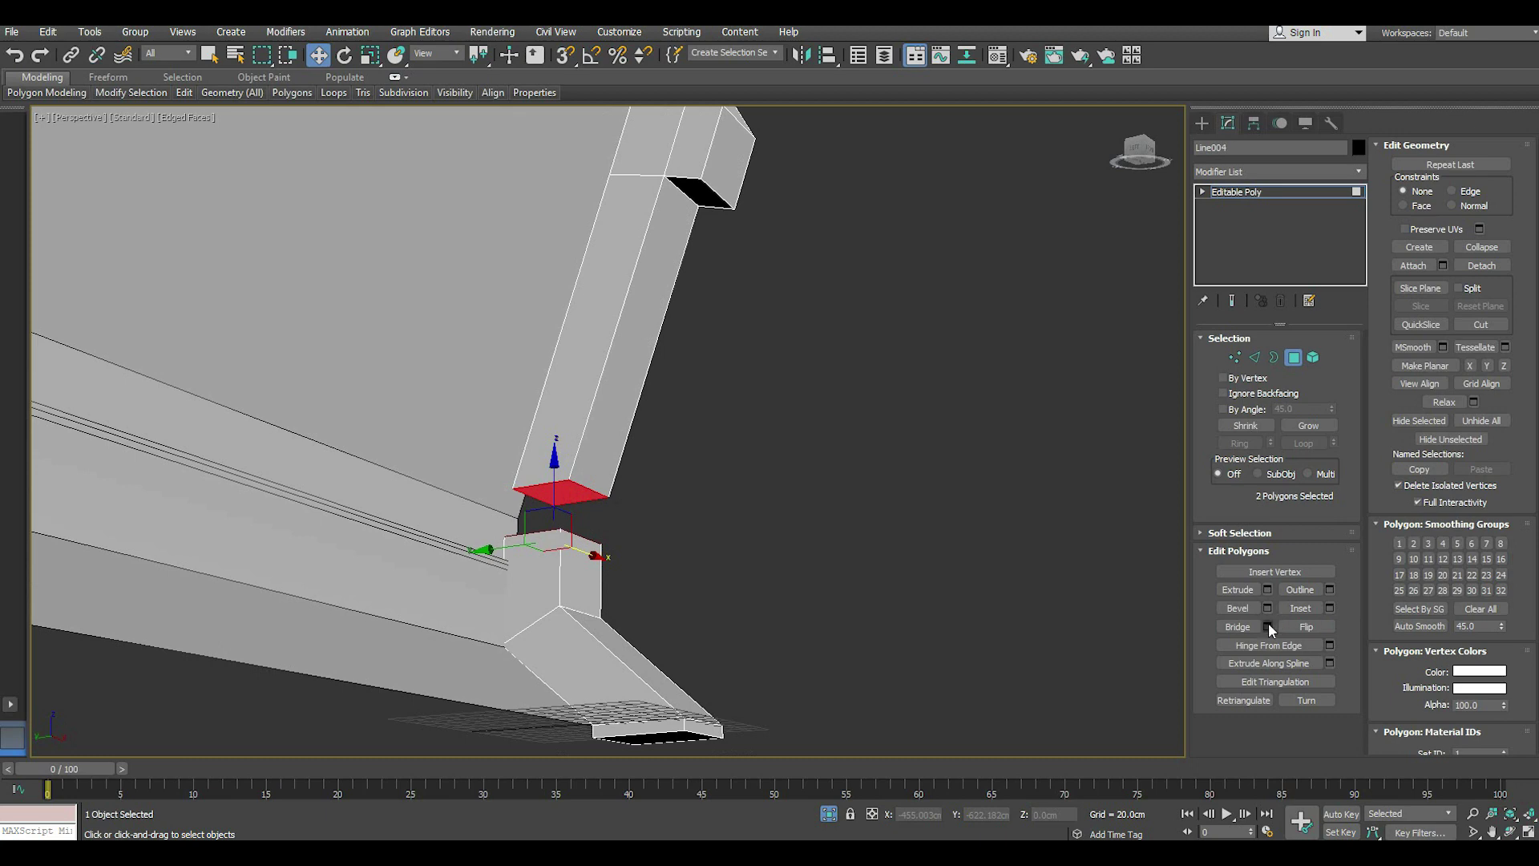
pyautogui.keyDown('alt'); pyautogui.moveTo(916, 579); pyautogui.dragTo(893, 571, button='middle'); pyautogui.keyUp('alt')
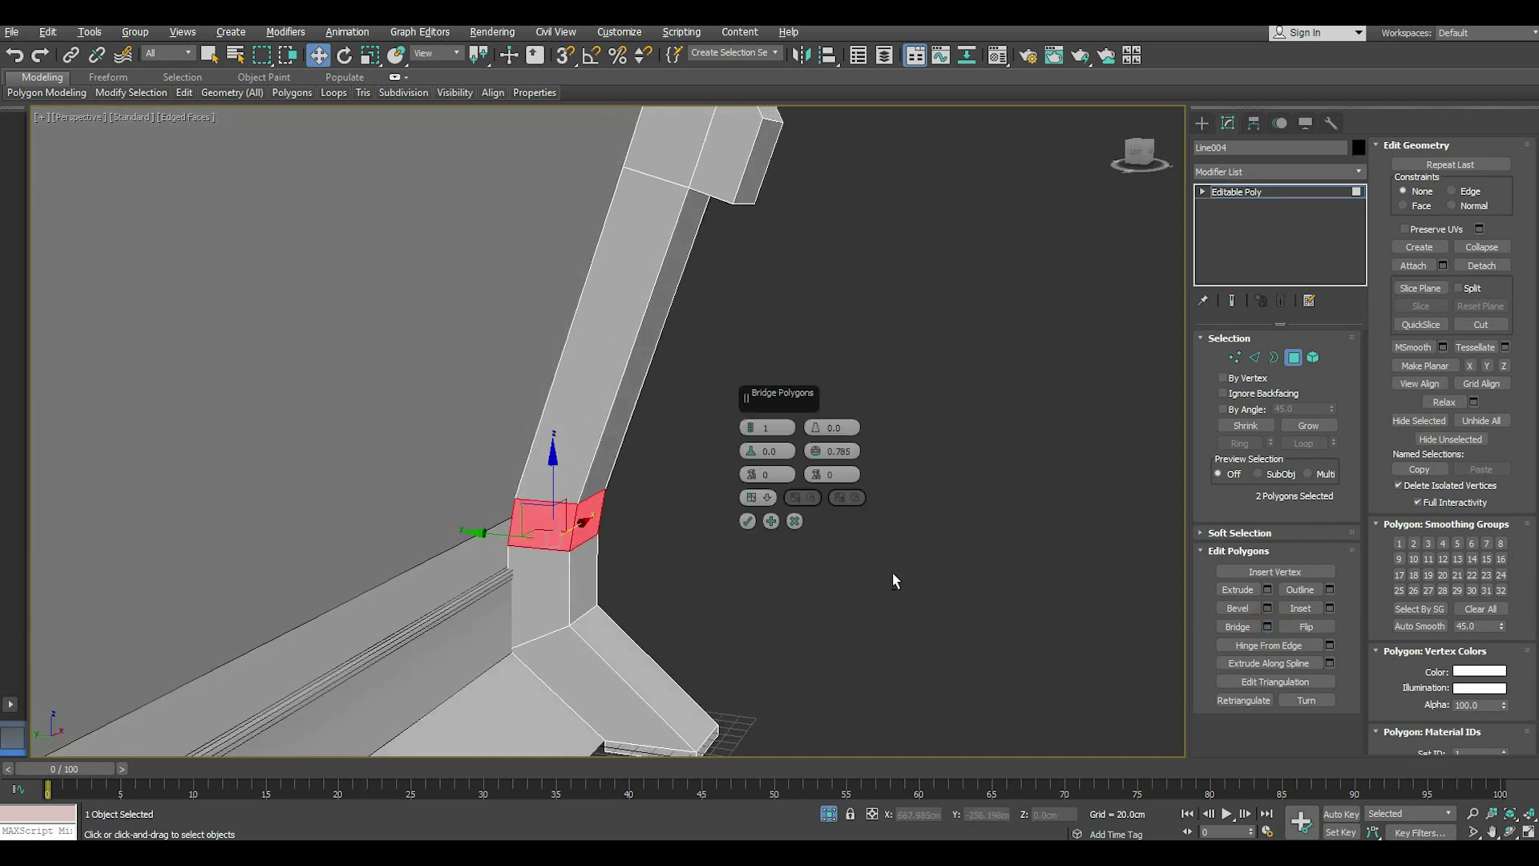
pyautogui.click(751, 522)
# - Select the bridged section's side face and grow it to the full face ring
pyautogui.click(599, 517)
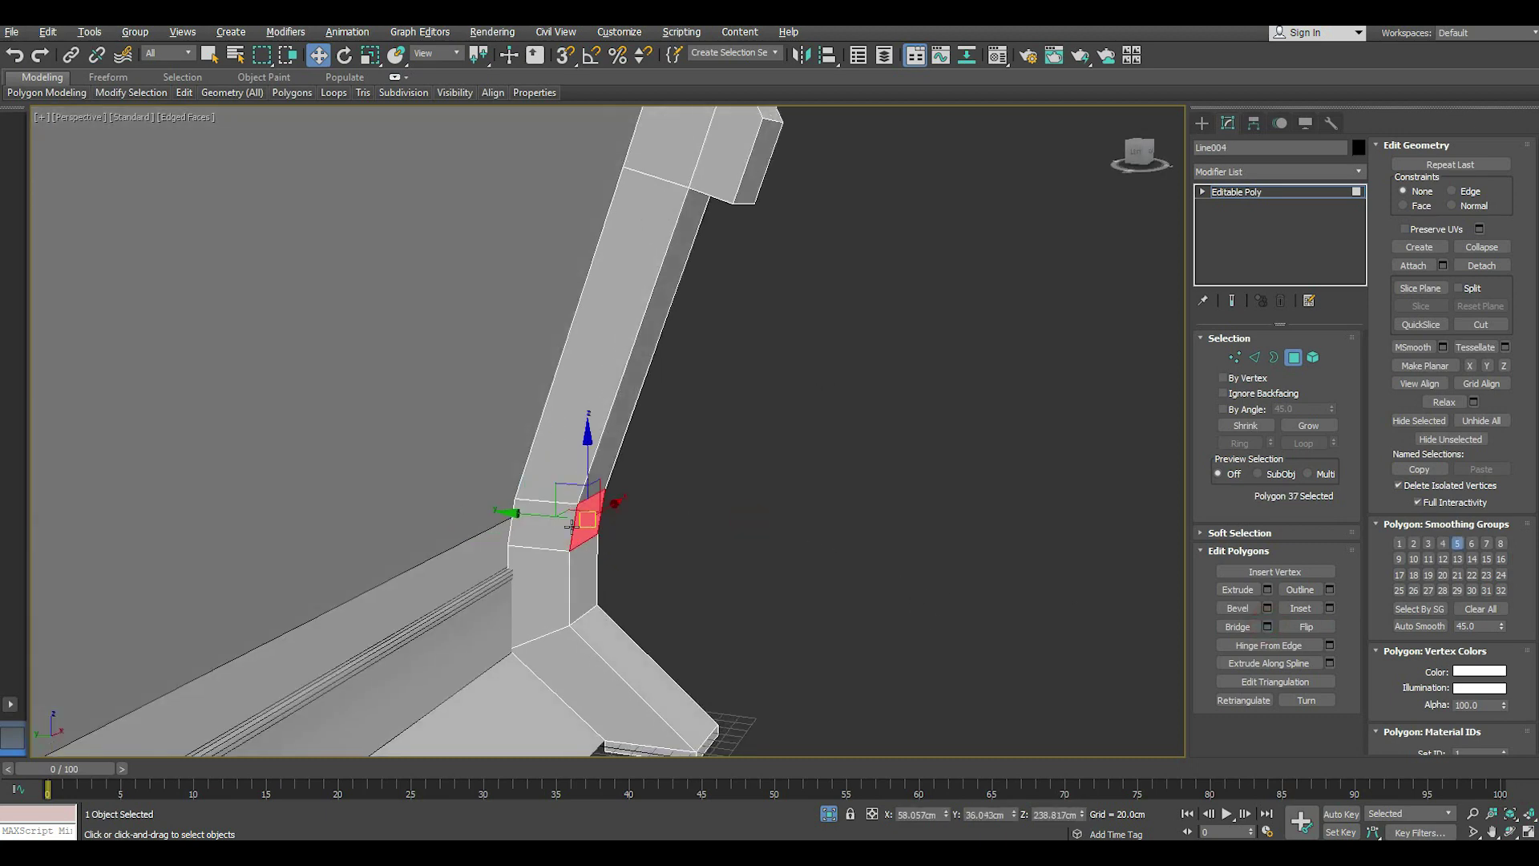
pyautogui.scroll(2, 571, 528)
pyautogui.keyDown('shift'); pyautogui.click(565, 535); pyautogui.keyUp('shift')
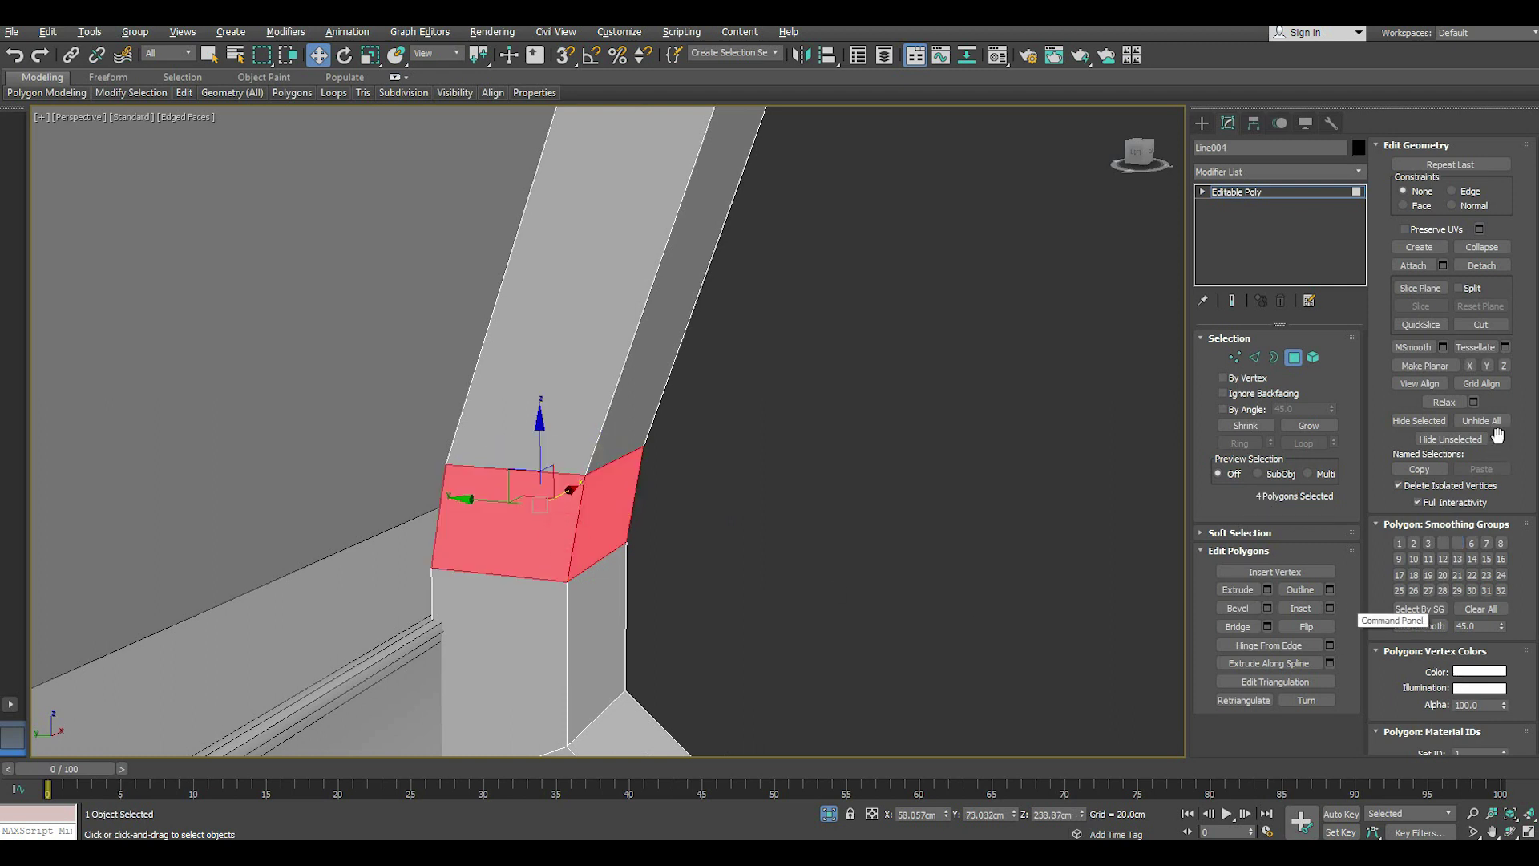
pyautogui.click(1274, 356)
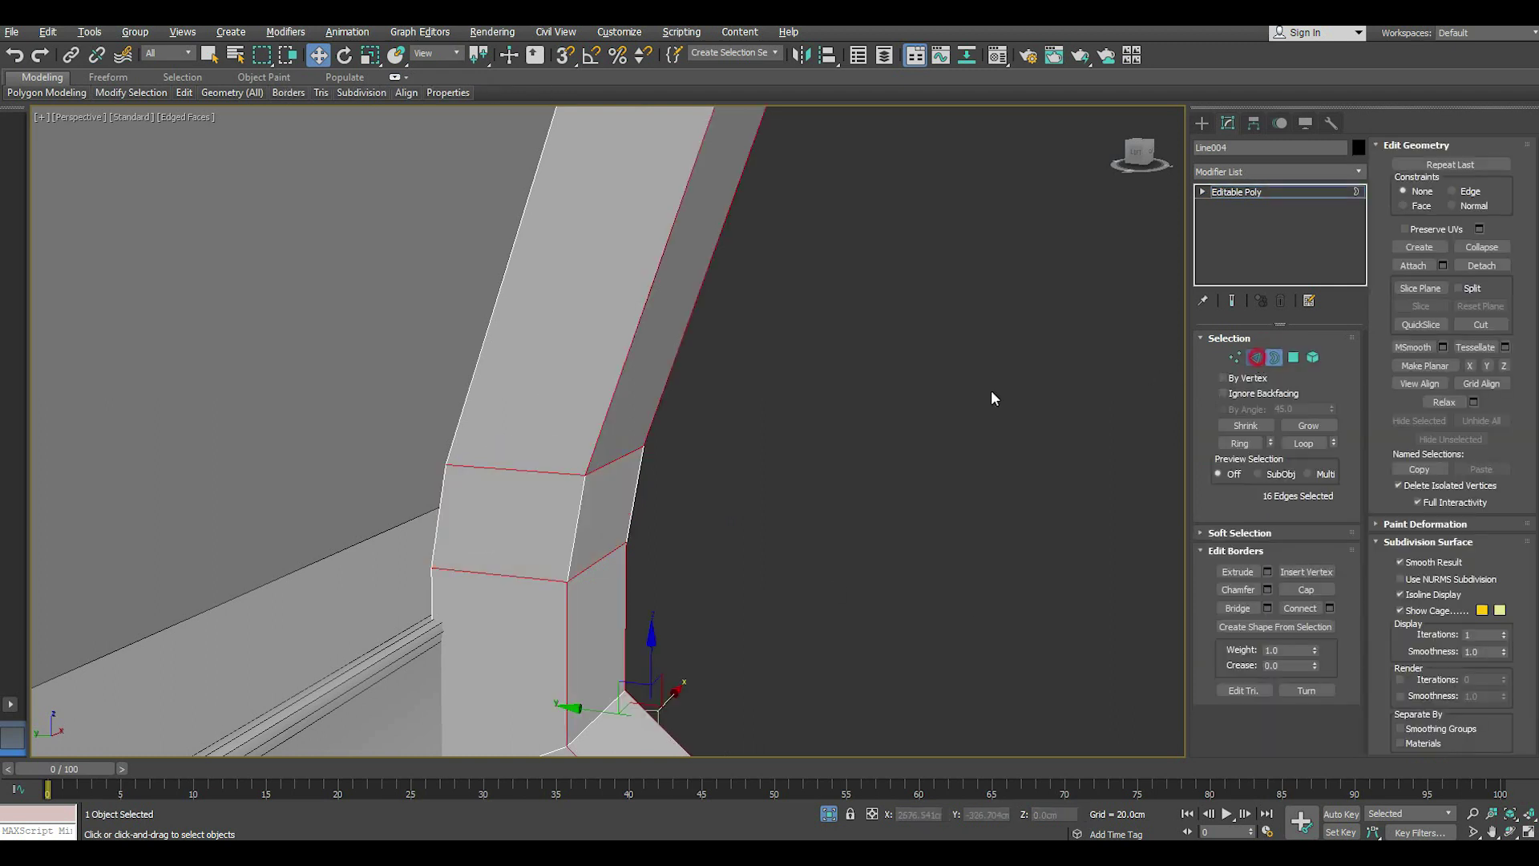
# - Chamfer the upper and lower bend edge loops by 1.302 cm
pyautogui.press('2')
pyautogui.doubleClick(554, 468)
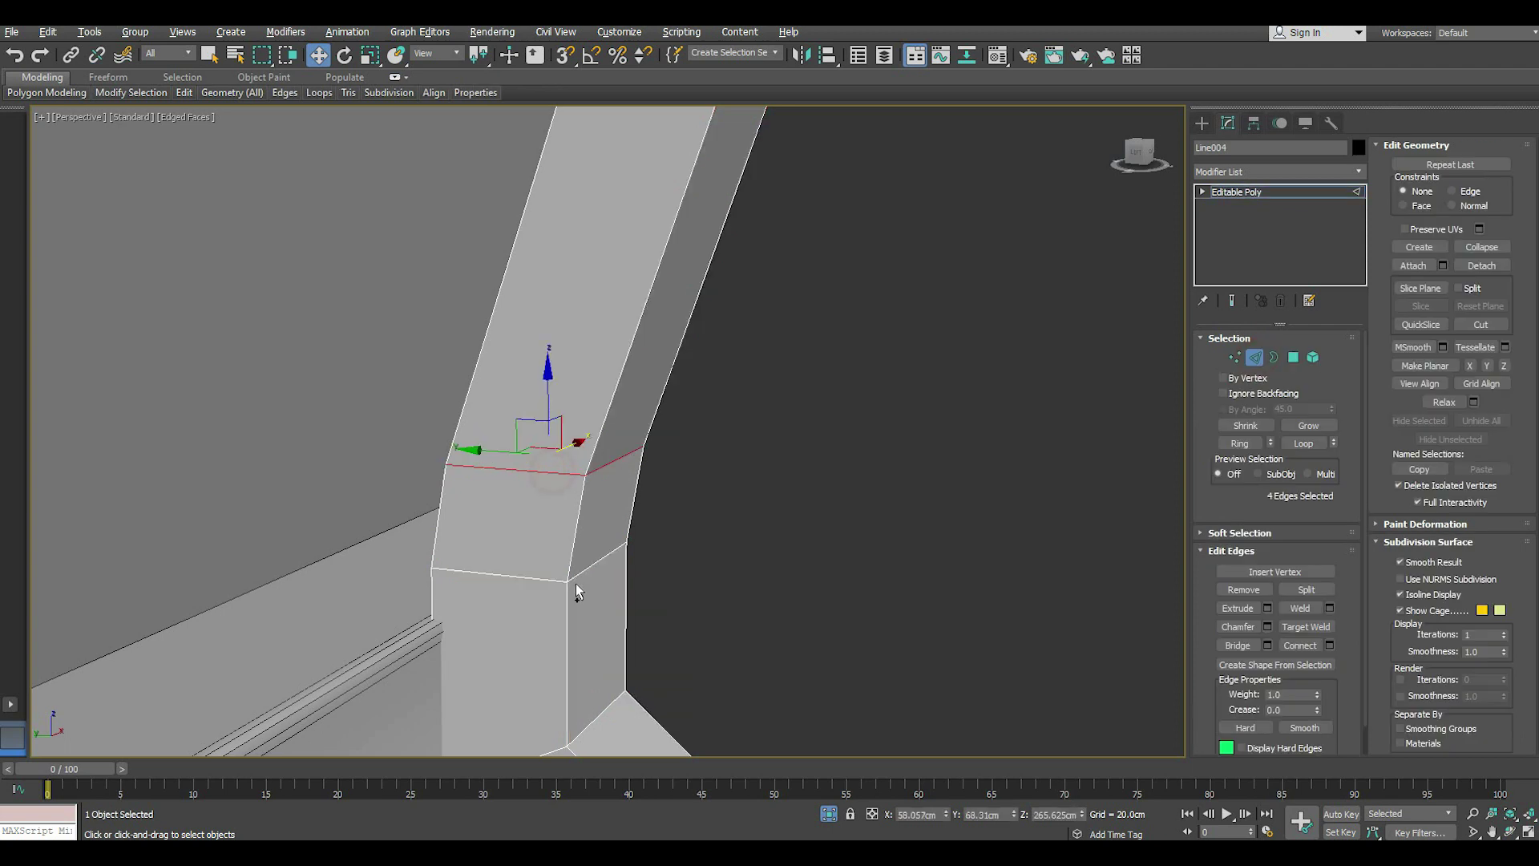
pyautogui.keyDown('ctrl'); pyautogui.doubleClick(547, 578); pyautogui.keyUp('ctrl')
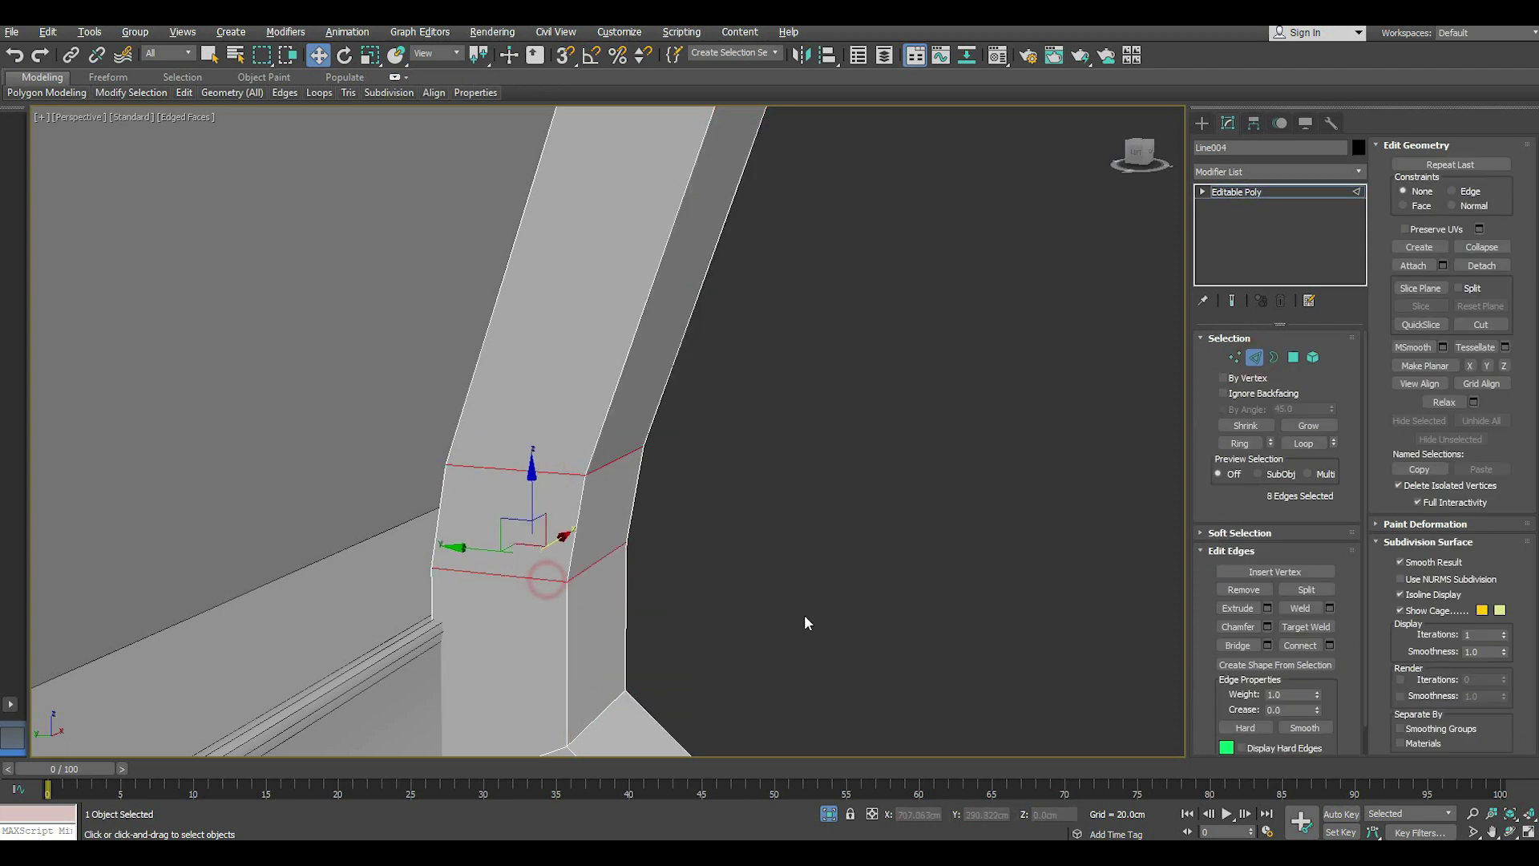
pyautogui.click(1267, 626)
pyautogui.moveTo(751, 450)
pyautogui.mouseDown()
pyautogui.moveTo(754, 425)
pyautogui.moveTo(753, 458)
pyautogui.mouseUp()
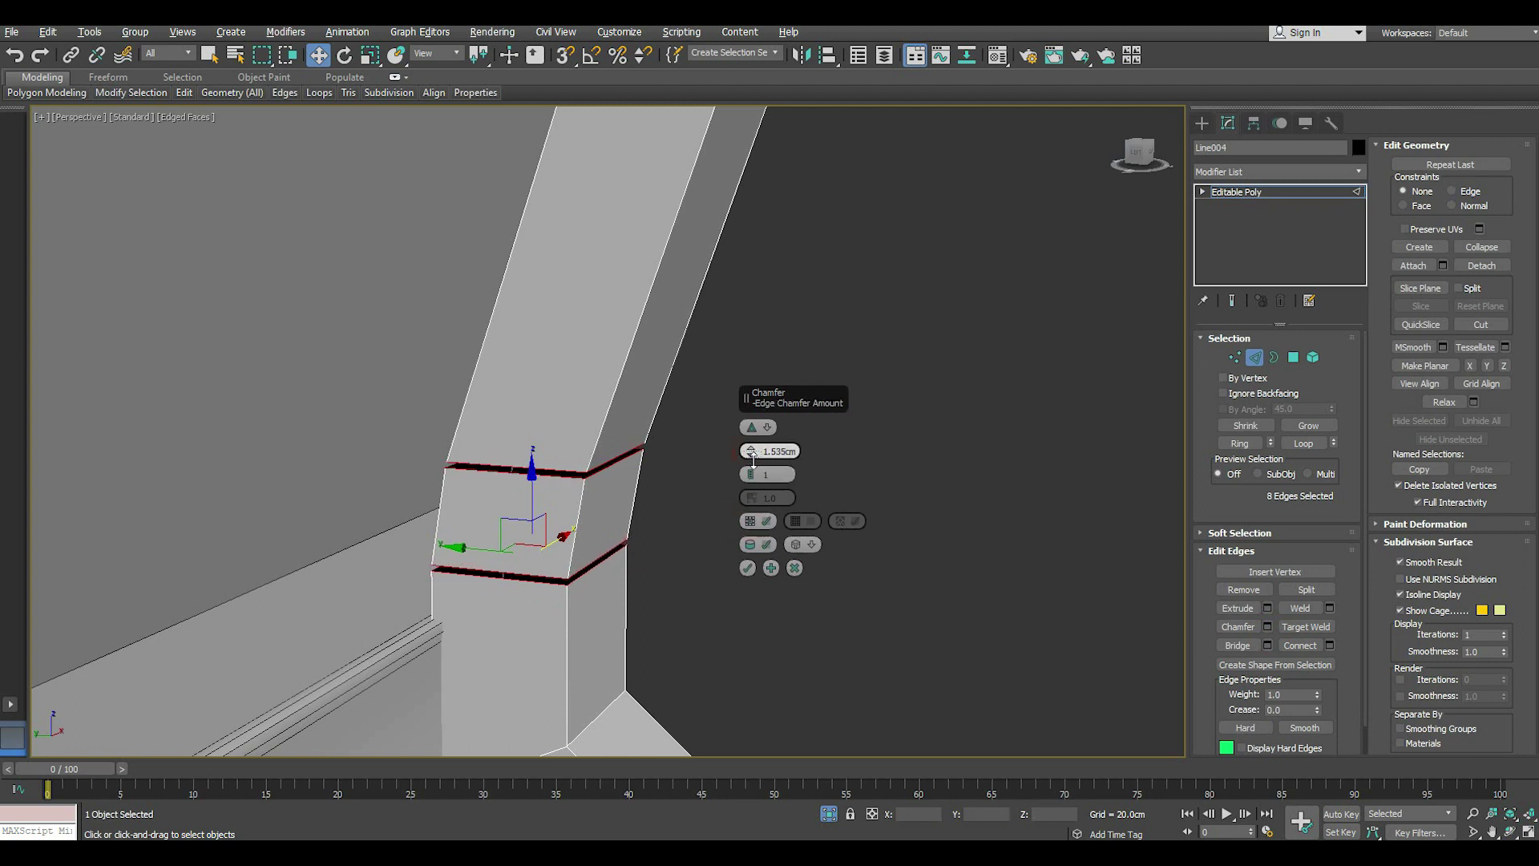
pyautogui.click(747, 568)
# - Cap the upper and lower openings left by the chamfer
pyautogui.press('3')
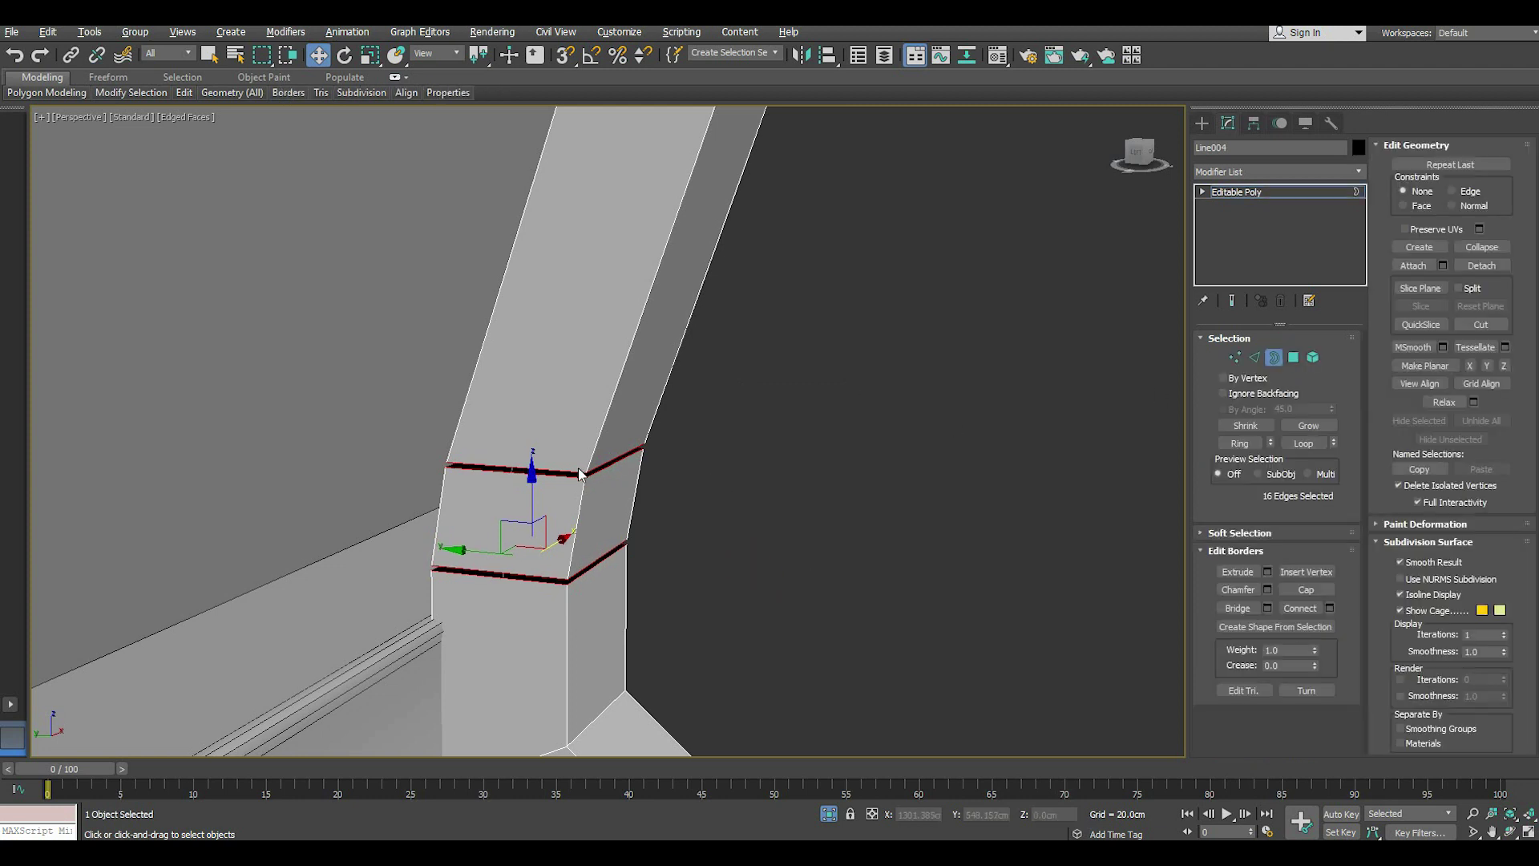
pyautogui.click(576, 473)
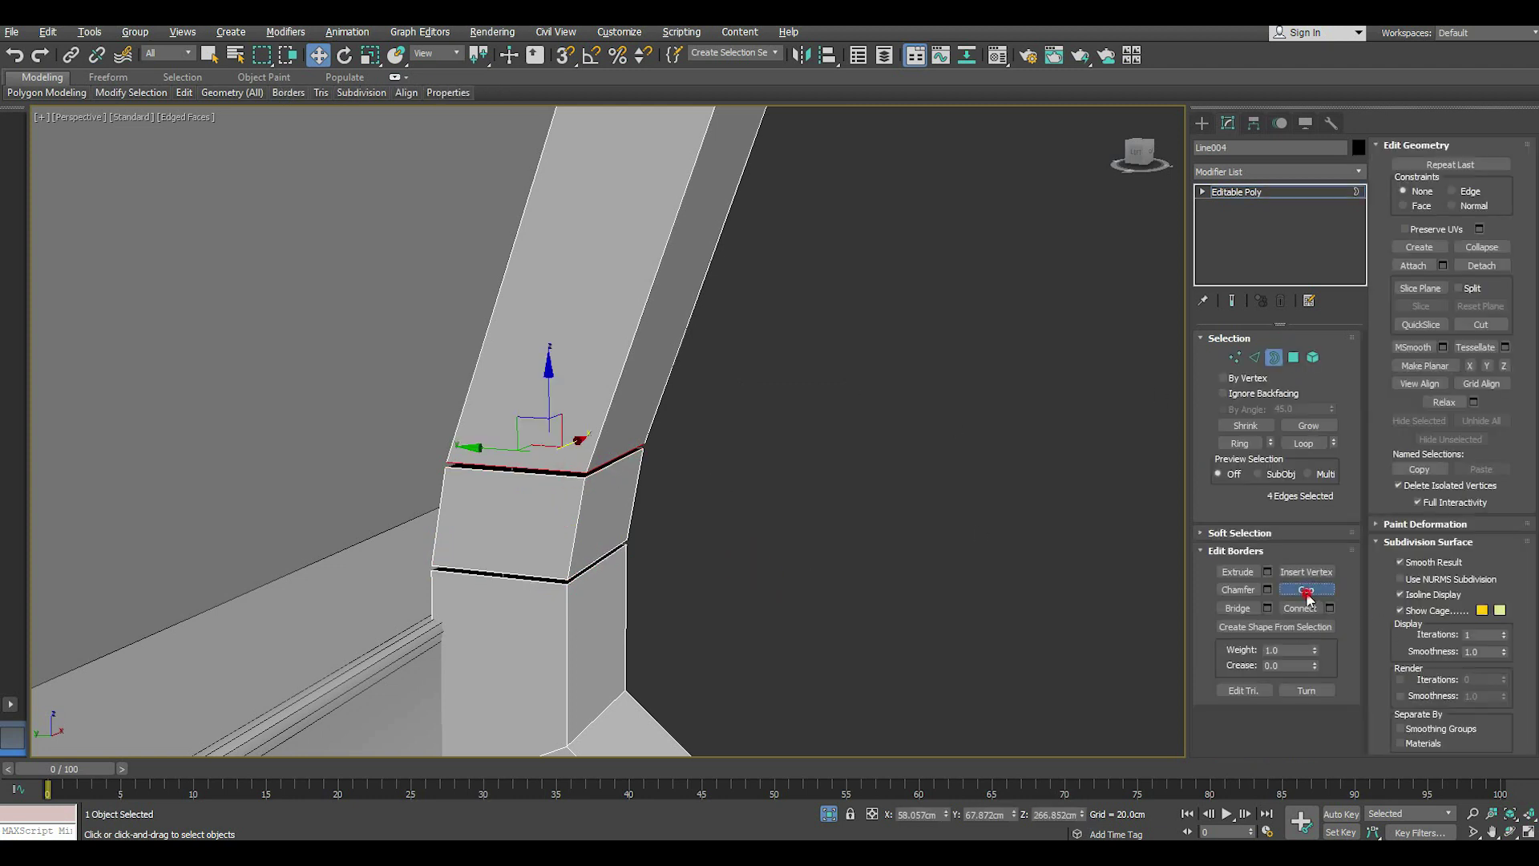
pyautogui.click(577, 477)
pyautogui.click(1307, 589)
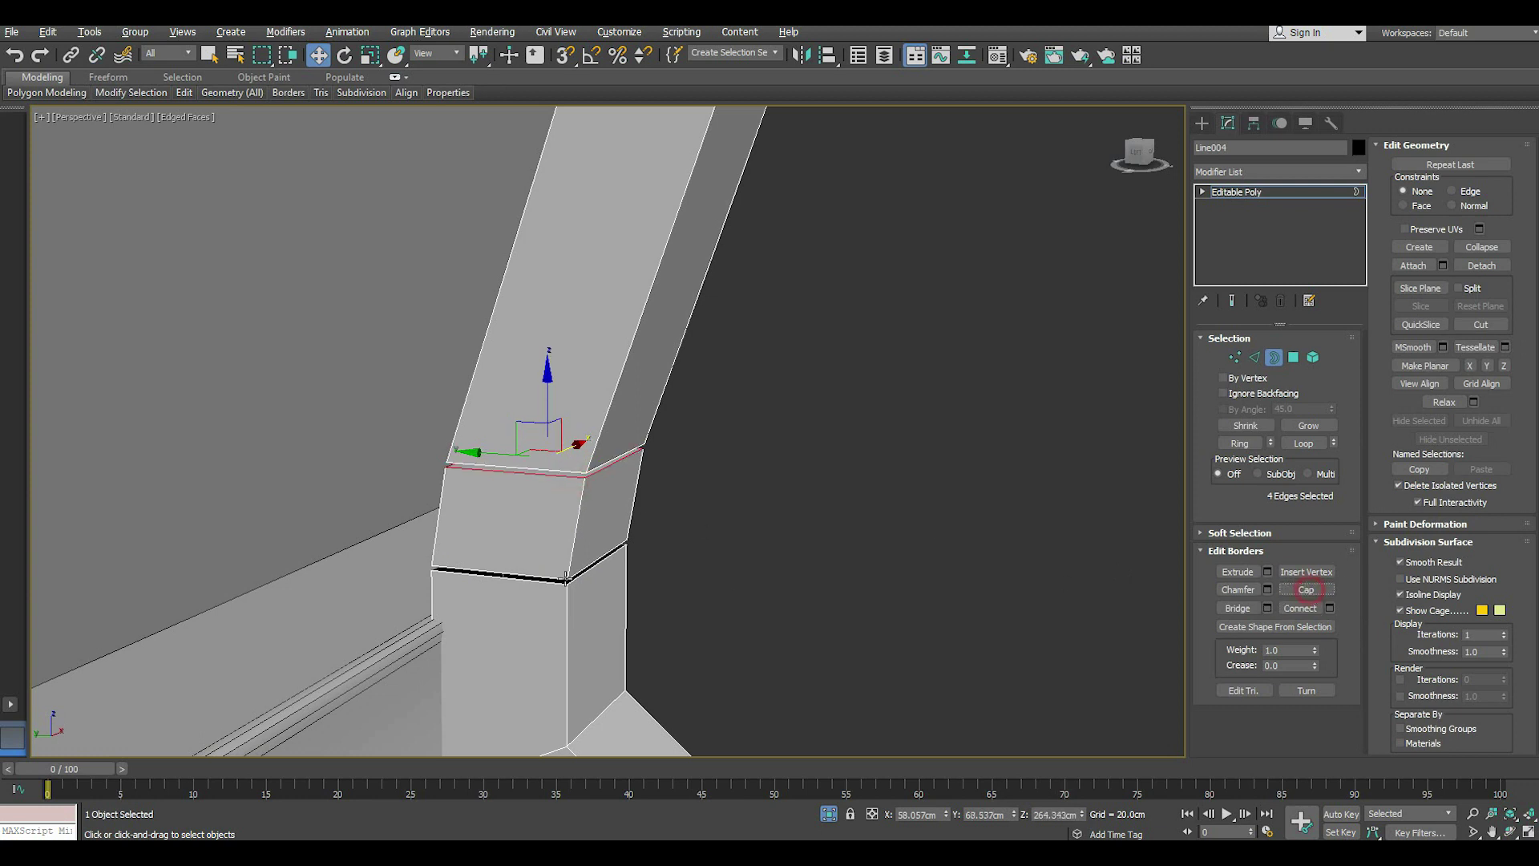
pyautogui.click(563, 575)
pyautogui.click(1306, 590)
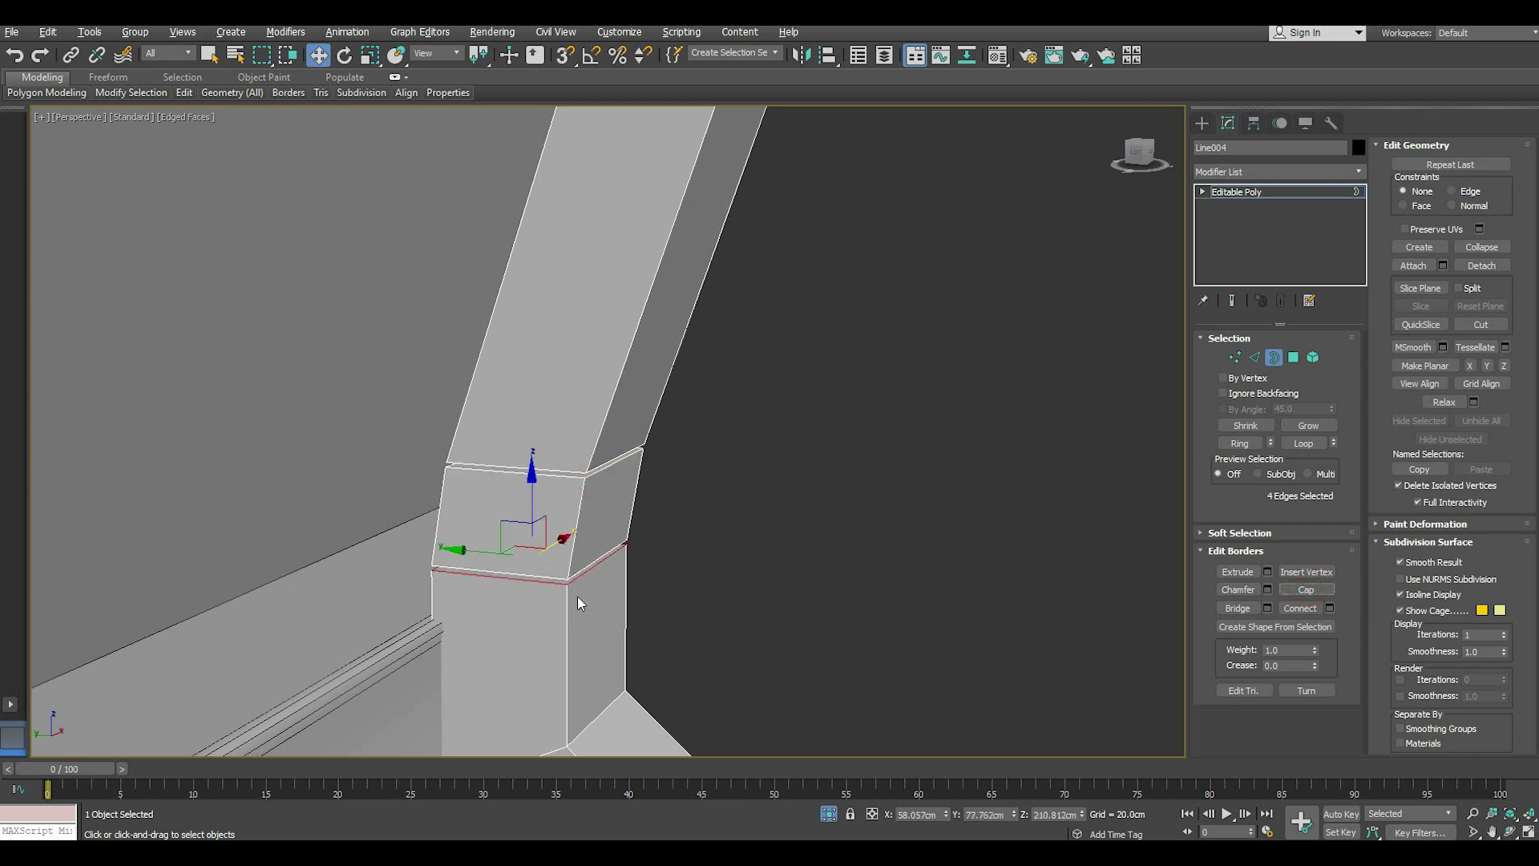
# - Raise the lower loop slightly and select a vertical edge of the bend
pyautogui.moveTo(530, 577); pyautogui.dragTo(531, 572)
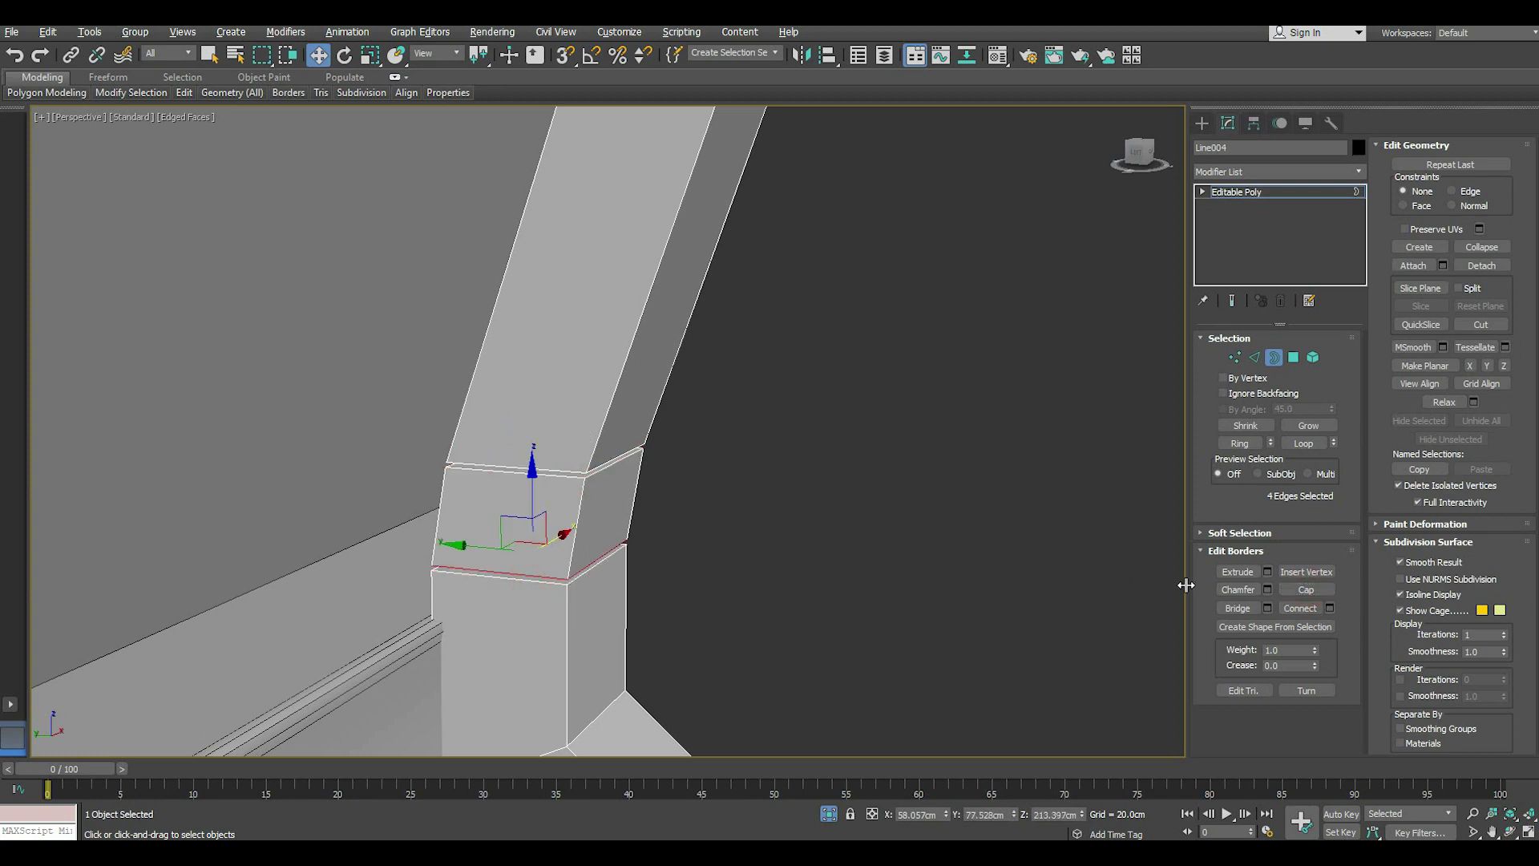
pyautogui.click(1255, 357)
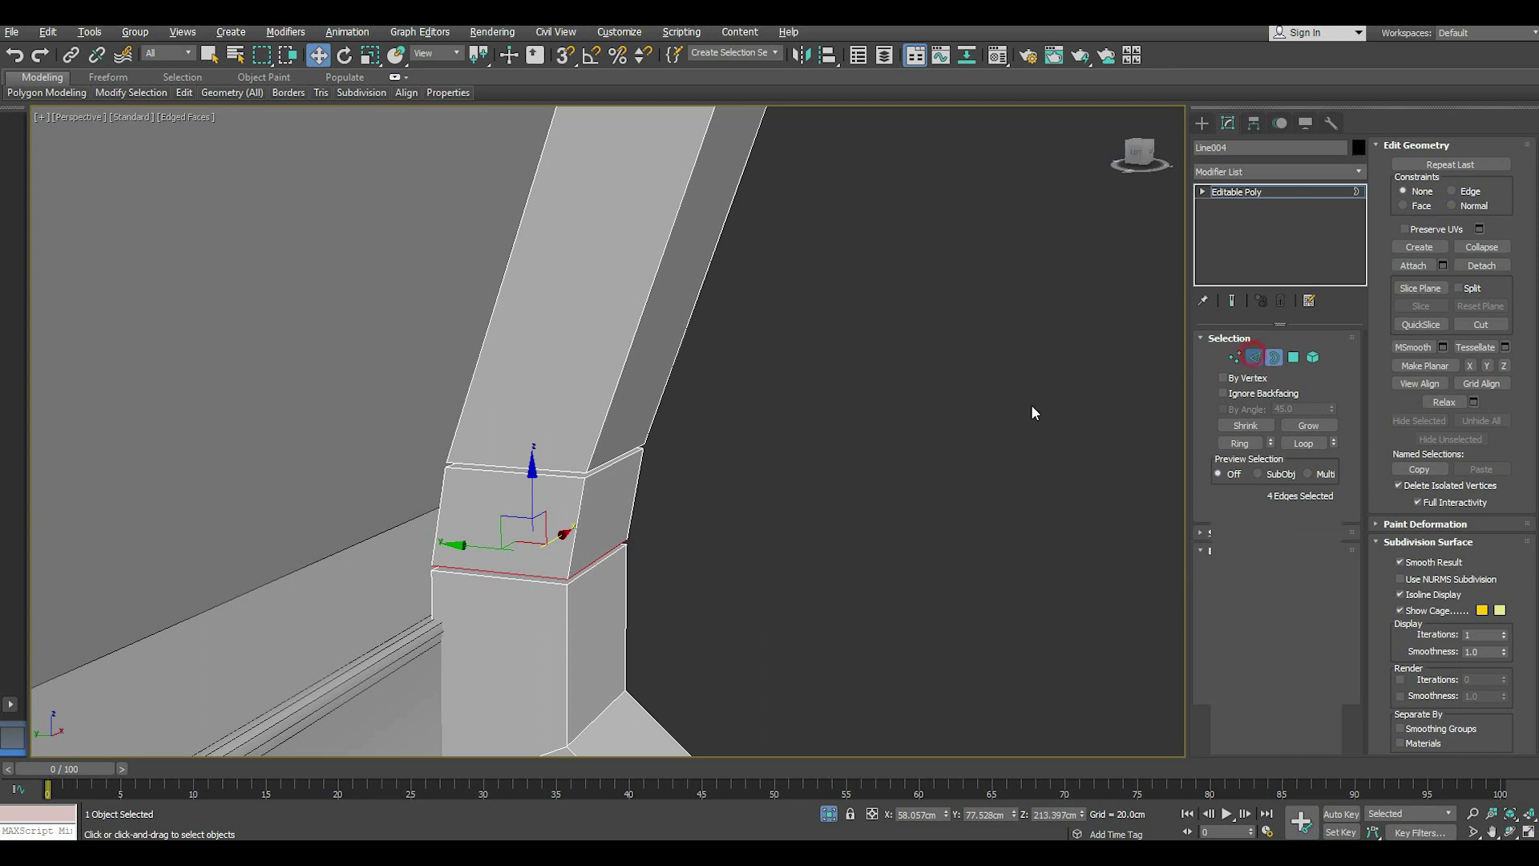
pyautogui.click(569, 639)
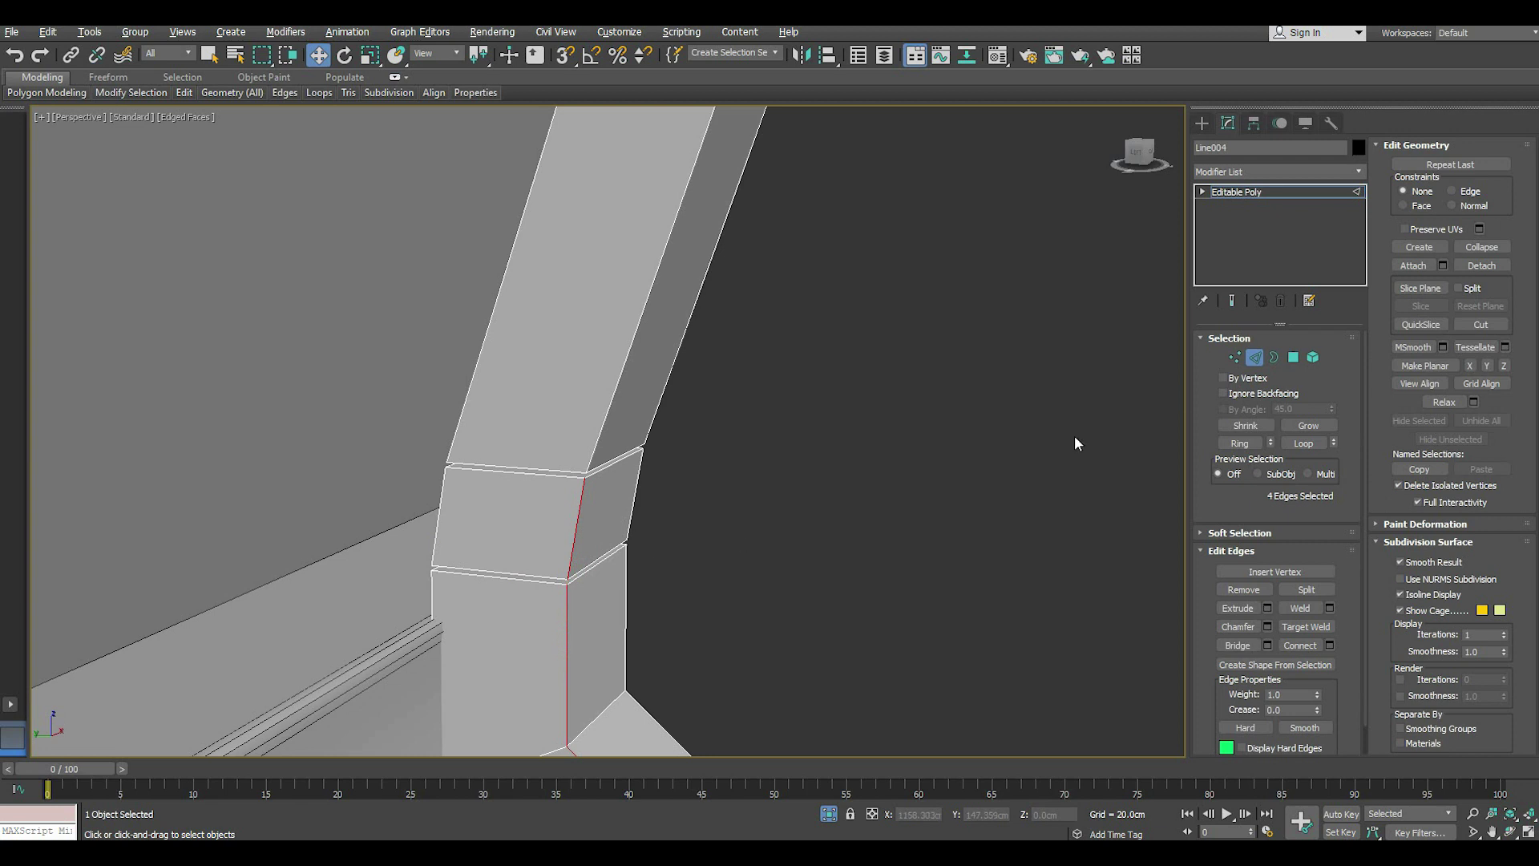
pyautogui.click(1292, 357)
# - Extrude the bend's outer side face 20.697 cm into a knee block
pyautogui.click(590, 527)
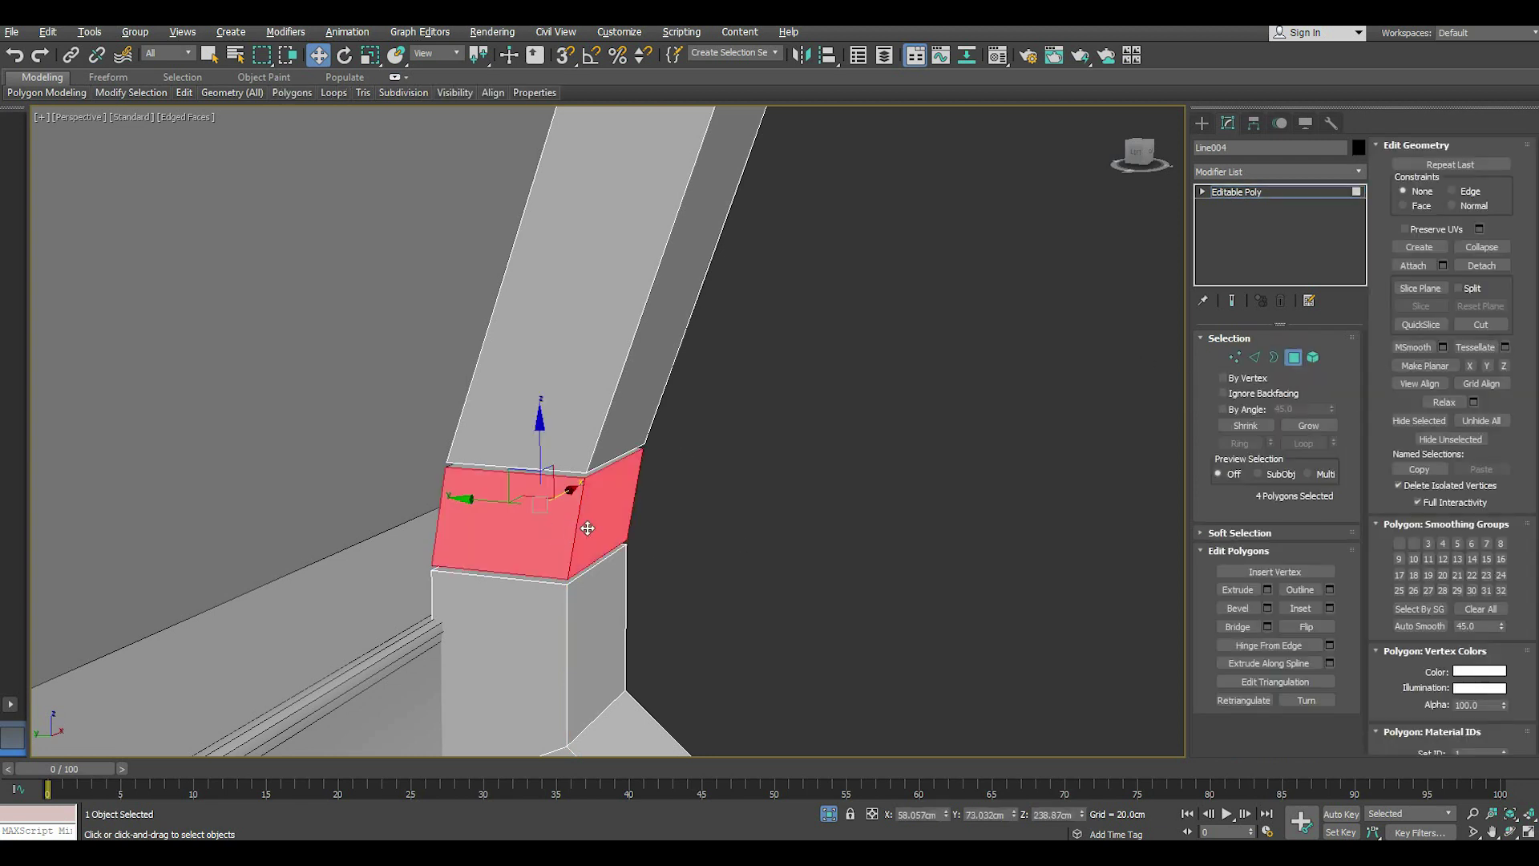
pyautogui.click(1268, 589)
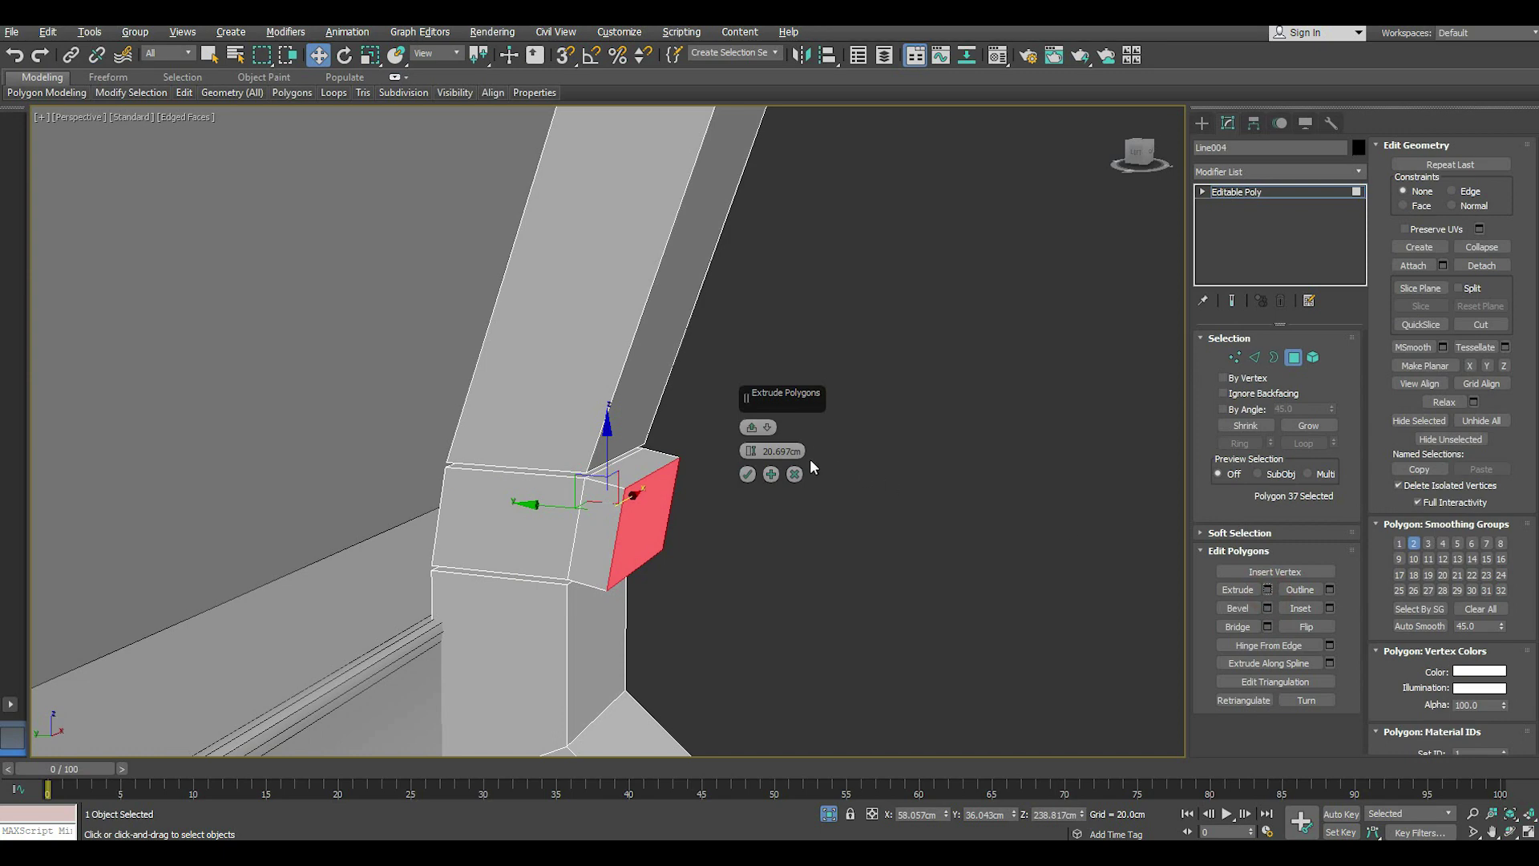
pyautogui.click(746, 475)
# - In the Left view, reposition the block's outer face and flatten it vertical with Make Planar X
pyautogui.press('l')
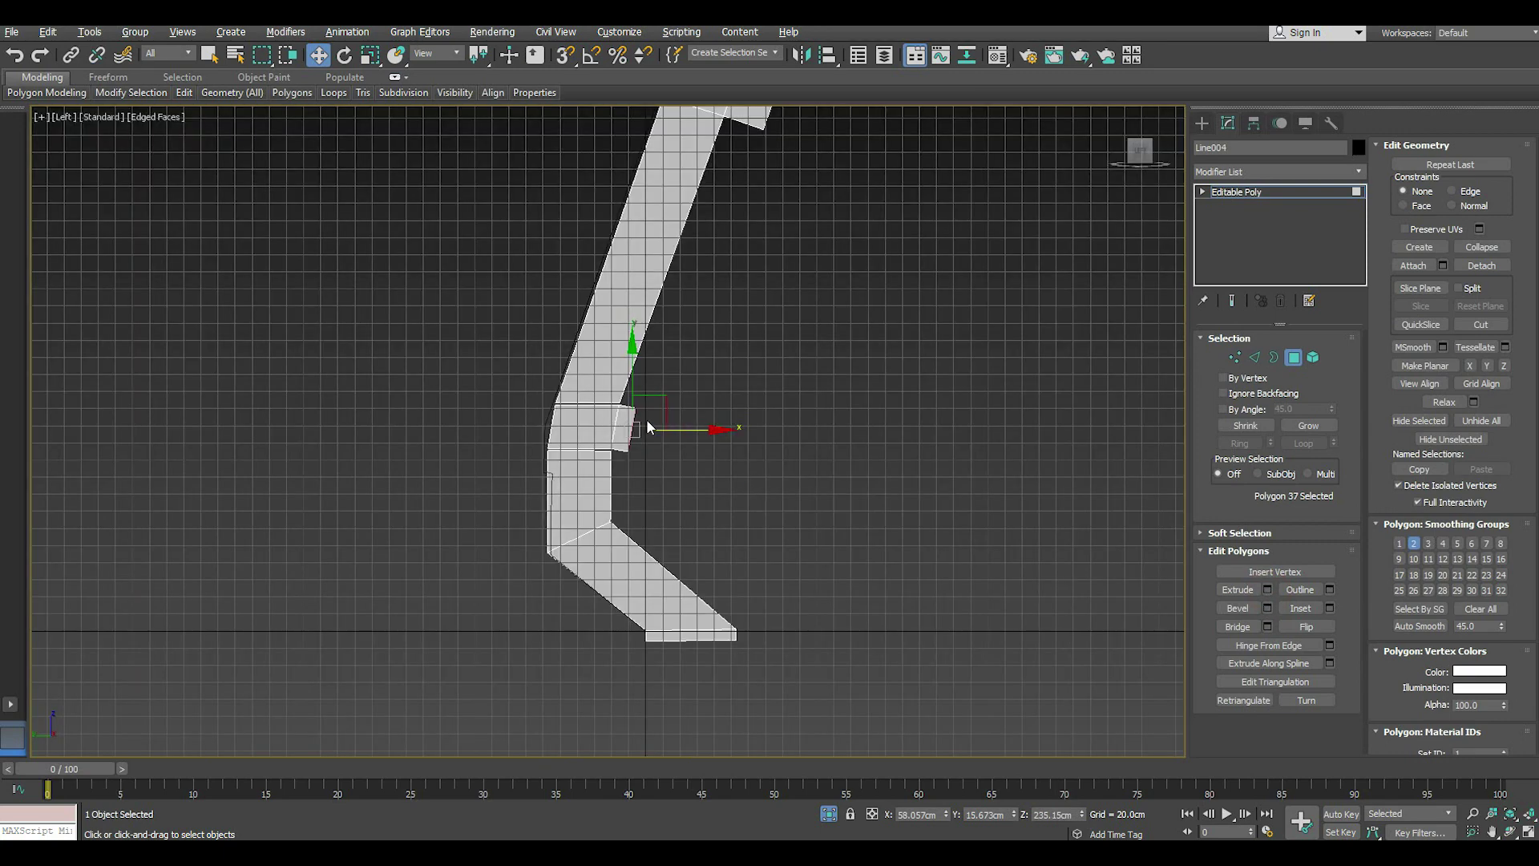
pyautogui.scroll(5, 647, 420)
pyautogui.moveTo(655, 452); pyautogui.dragTo(678, 450)
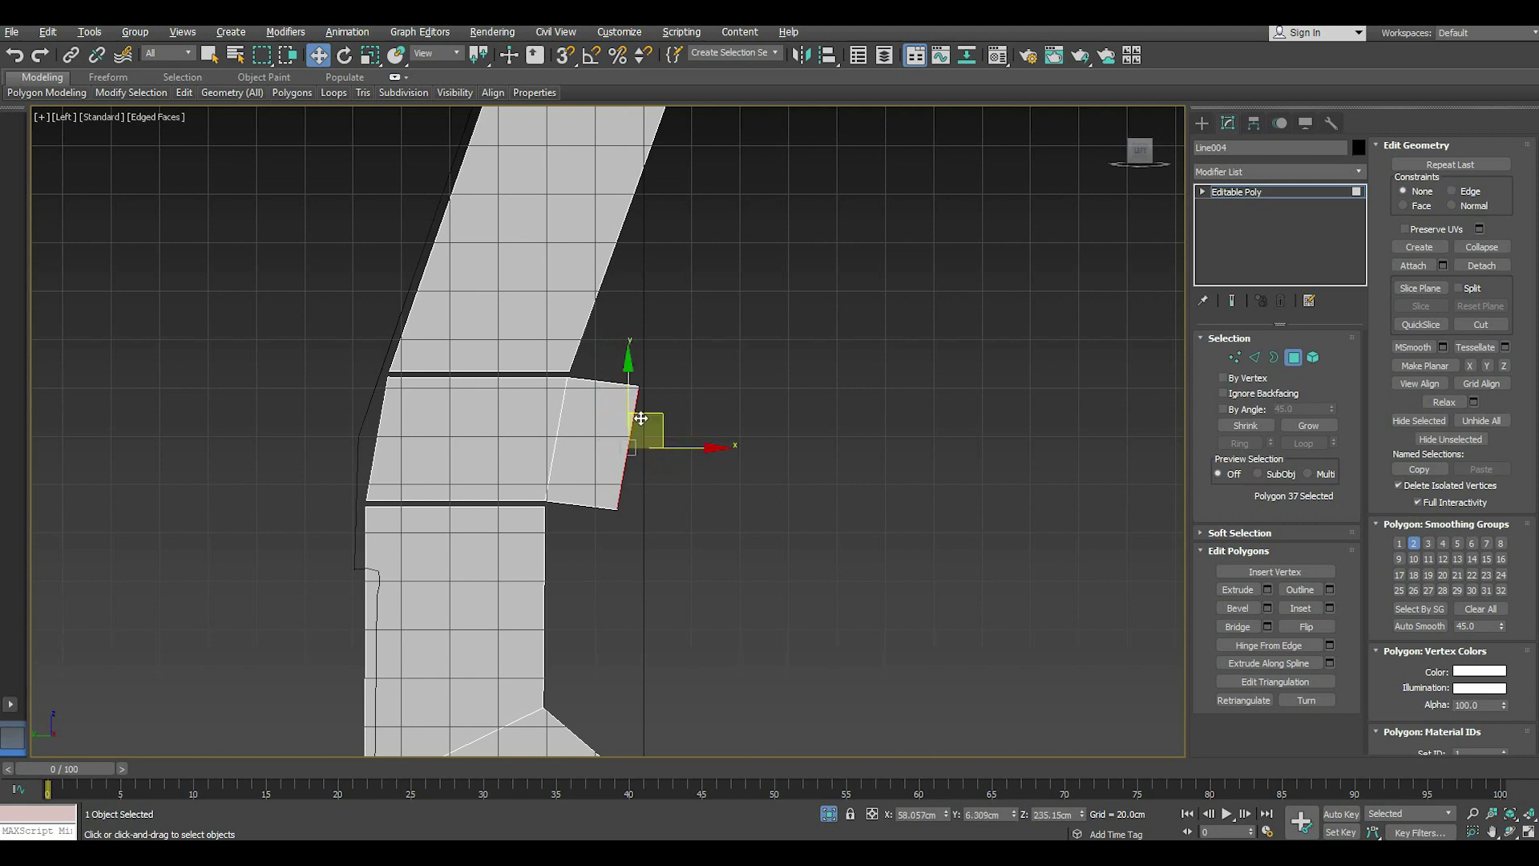
pyautogui.moveTo(631, 388); pyautogui.dragTo(634, 392)
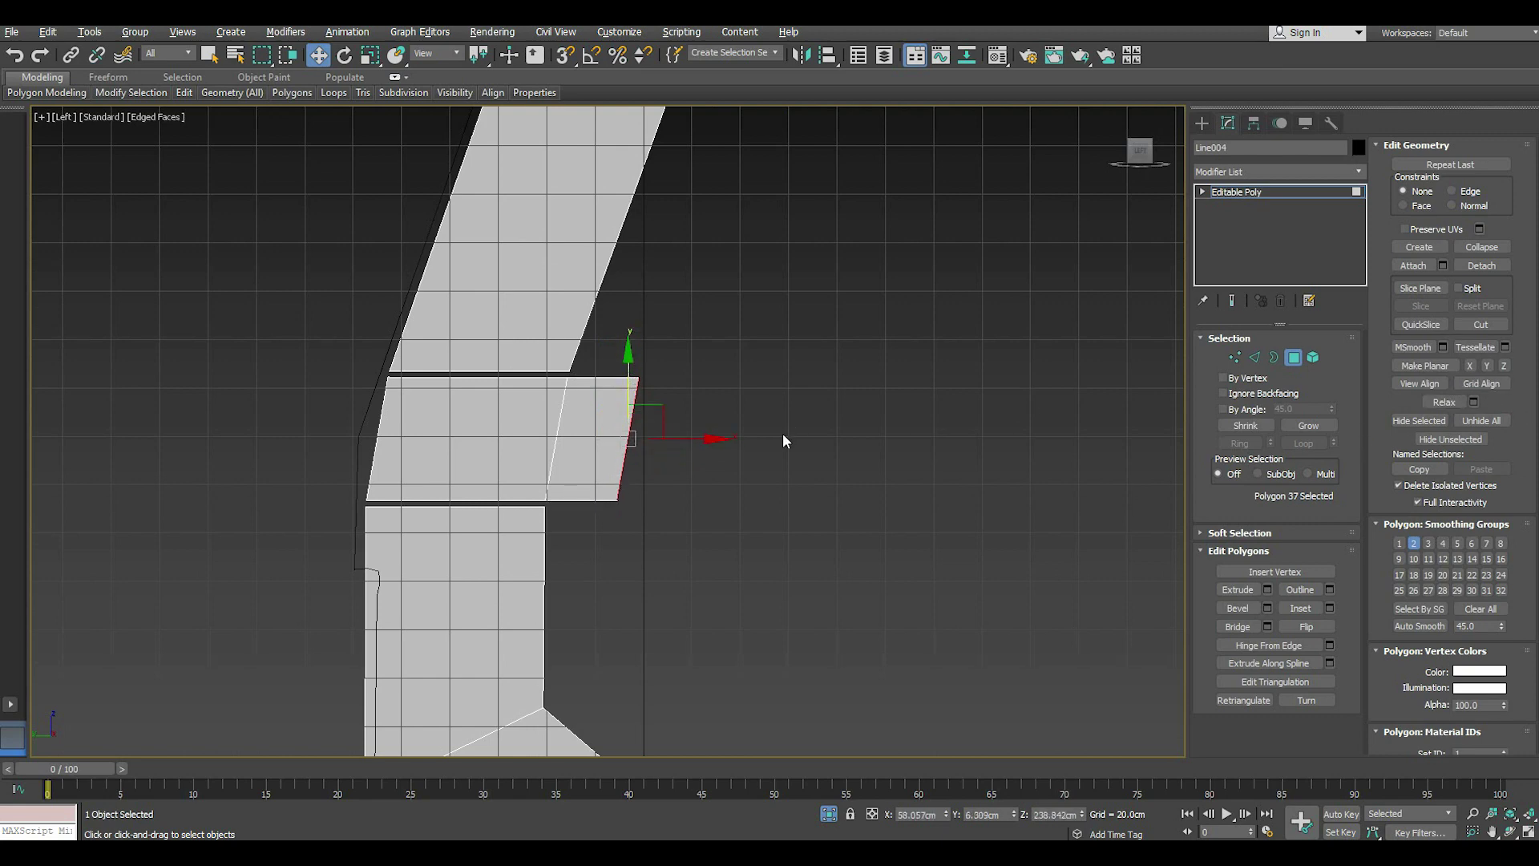
pyautogui.click(1470, 367)
pyautogui.moveTo(688, 437); pyautogui.dragTo(682, 437)
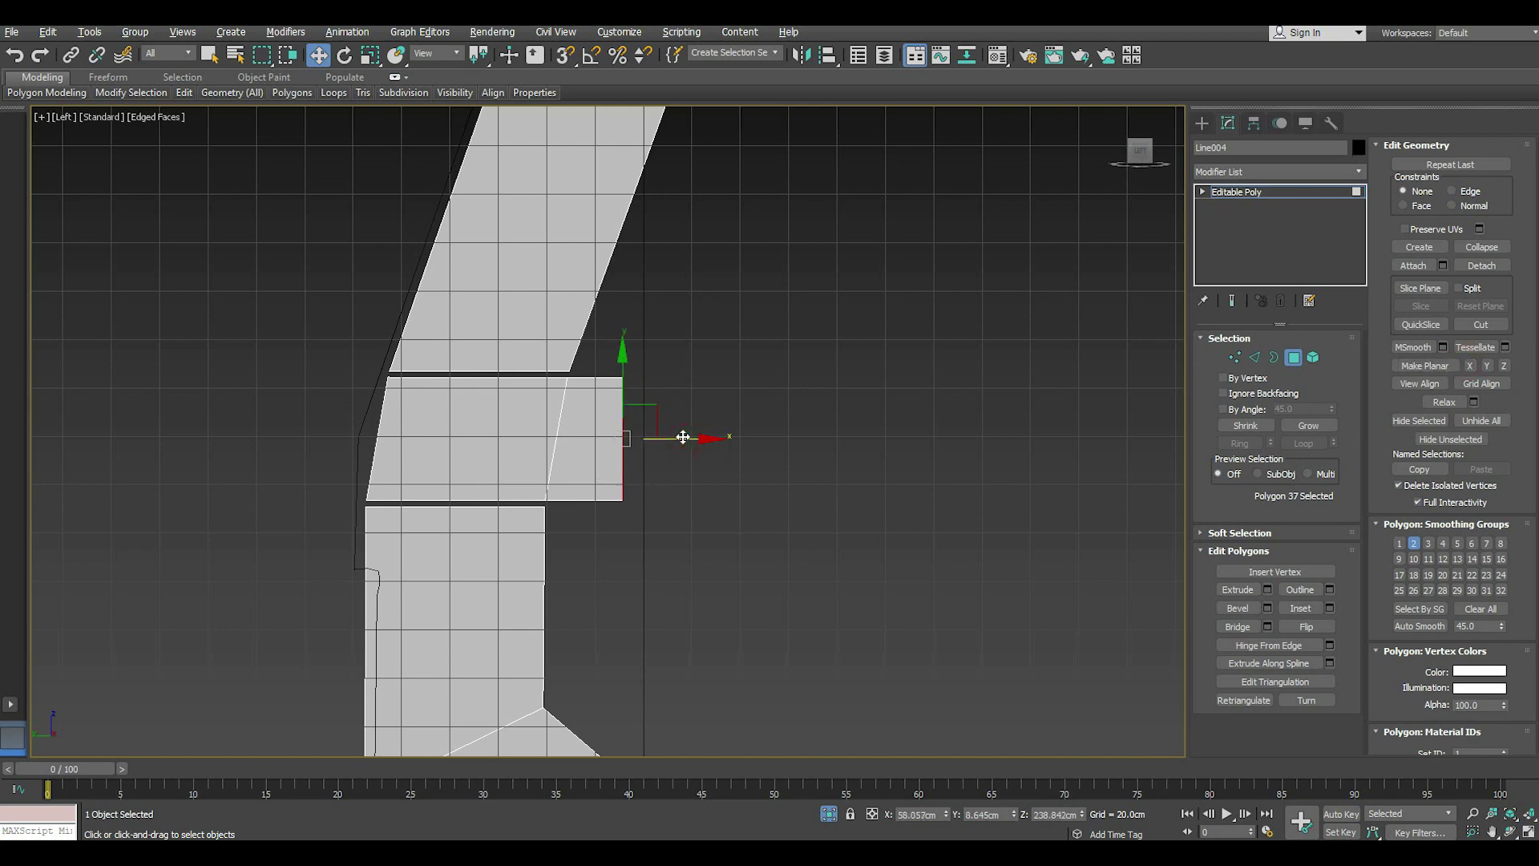
pyautogui.click(738, 529)
# - Back in Perspective, select the long leg edge and the block's vertical edge
pyautogui.press('p')
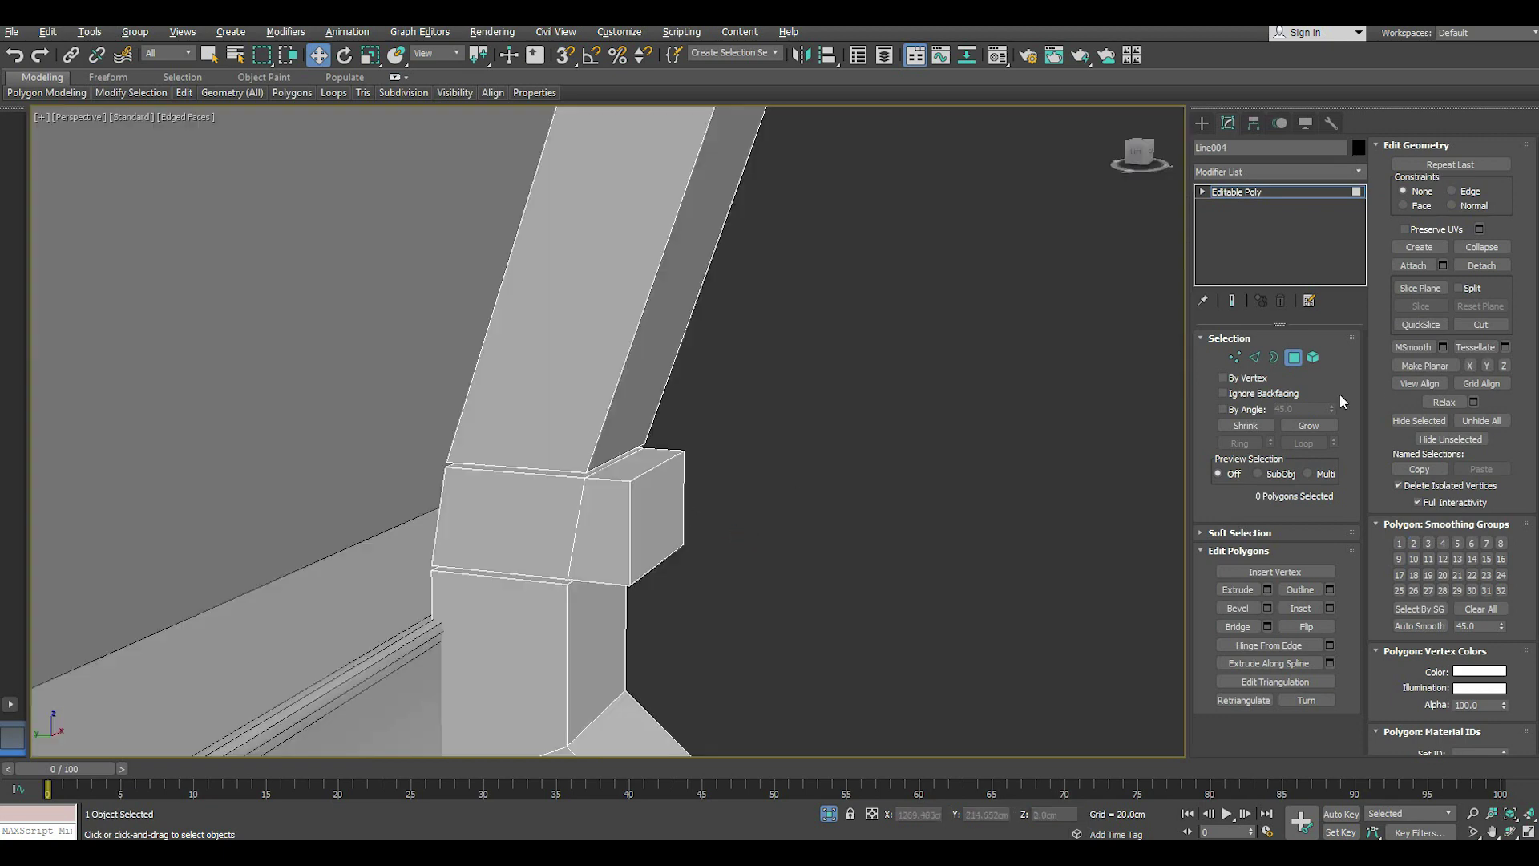
pyautogui.click(1254, 358)
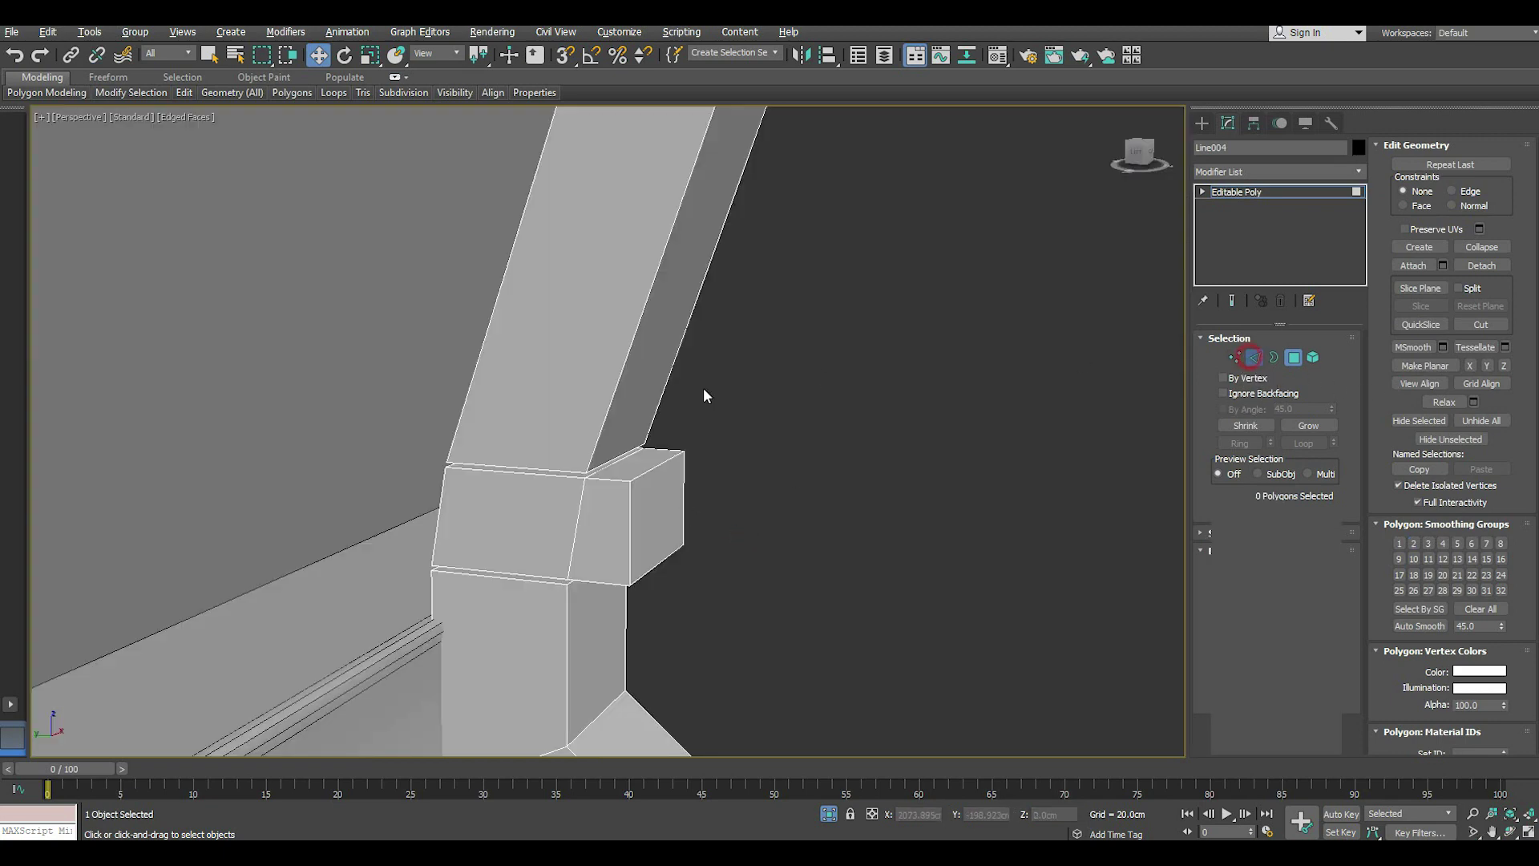
pyautogui.click(613, 395)
pyautogui.keyDown('ctrl'); pyautogui.click(631, 504); pyautogui.keyUp('ctrl')
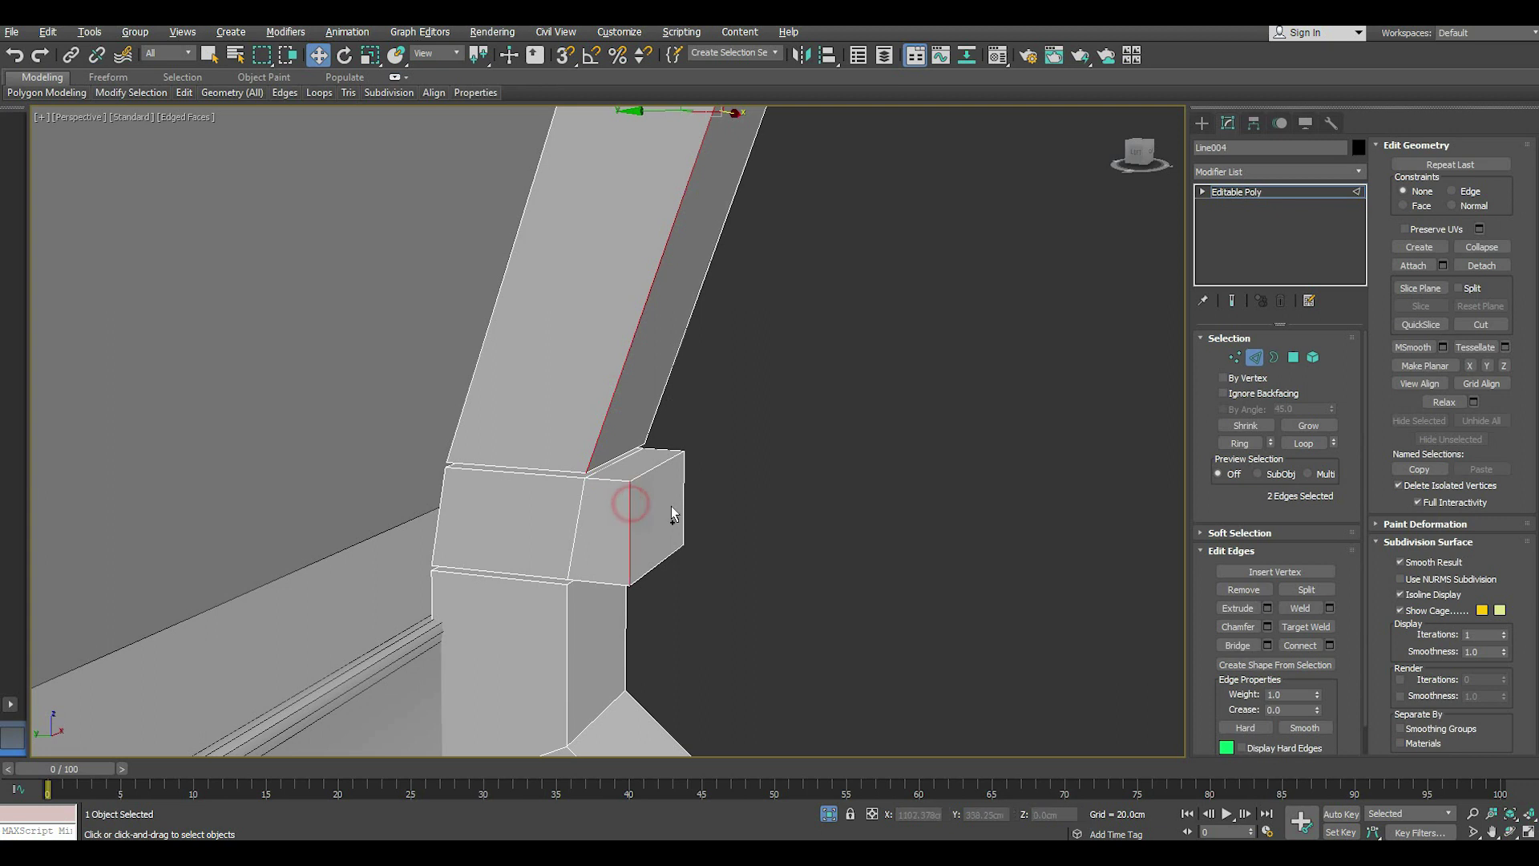
pyautogui.scroll(4, 568, 502)
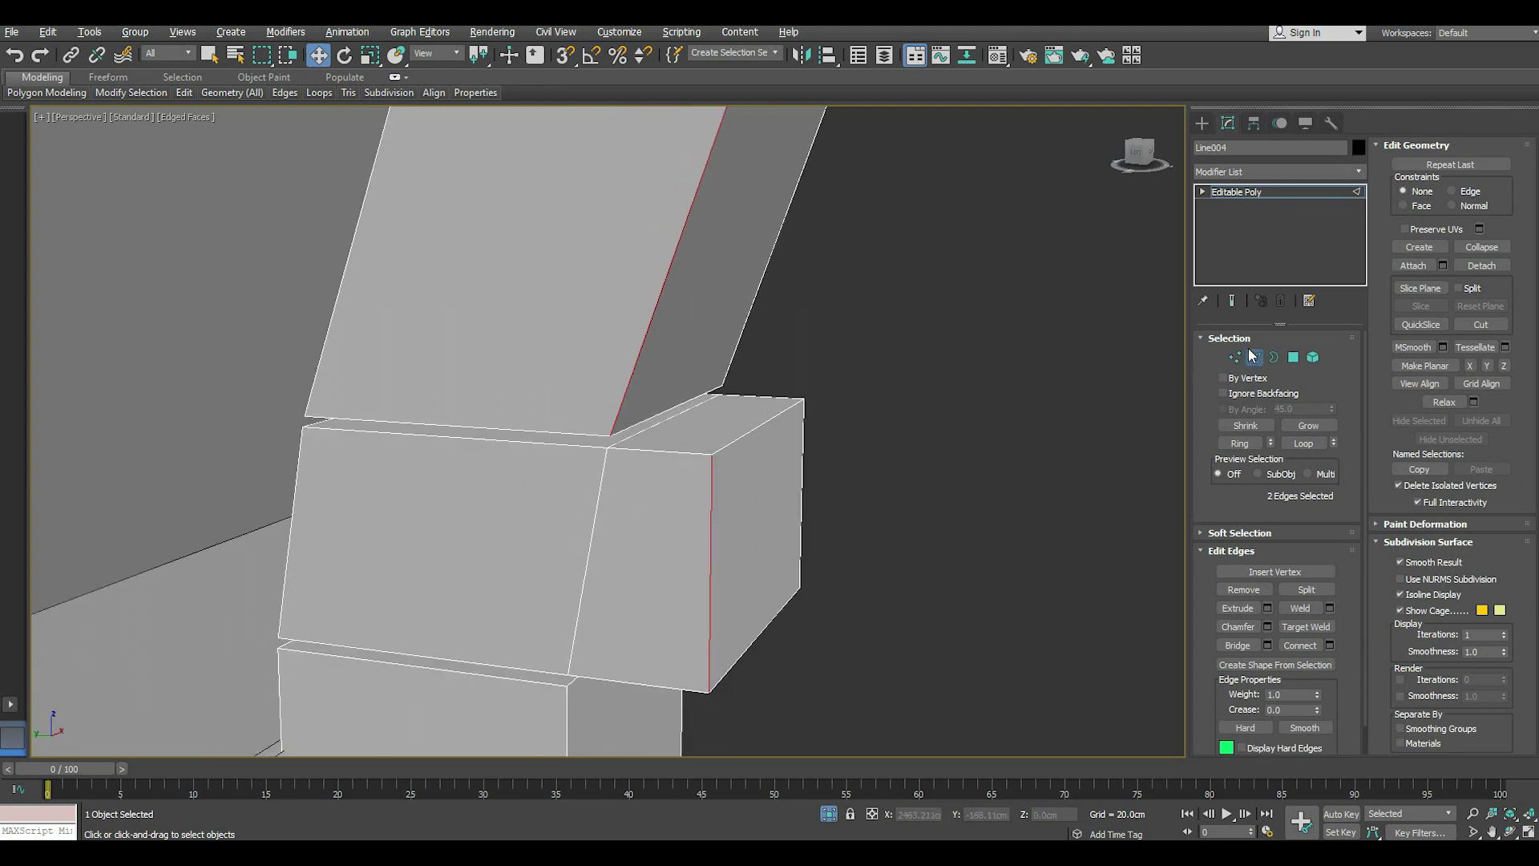
# - Target-weld the stray vertices onto the block's corners, removing the diagonal edge
pyautogui.rightClick(660, 426)
pyautogui.click(641, 532)
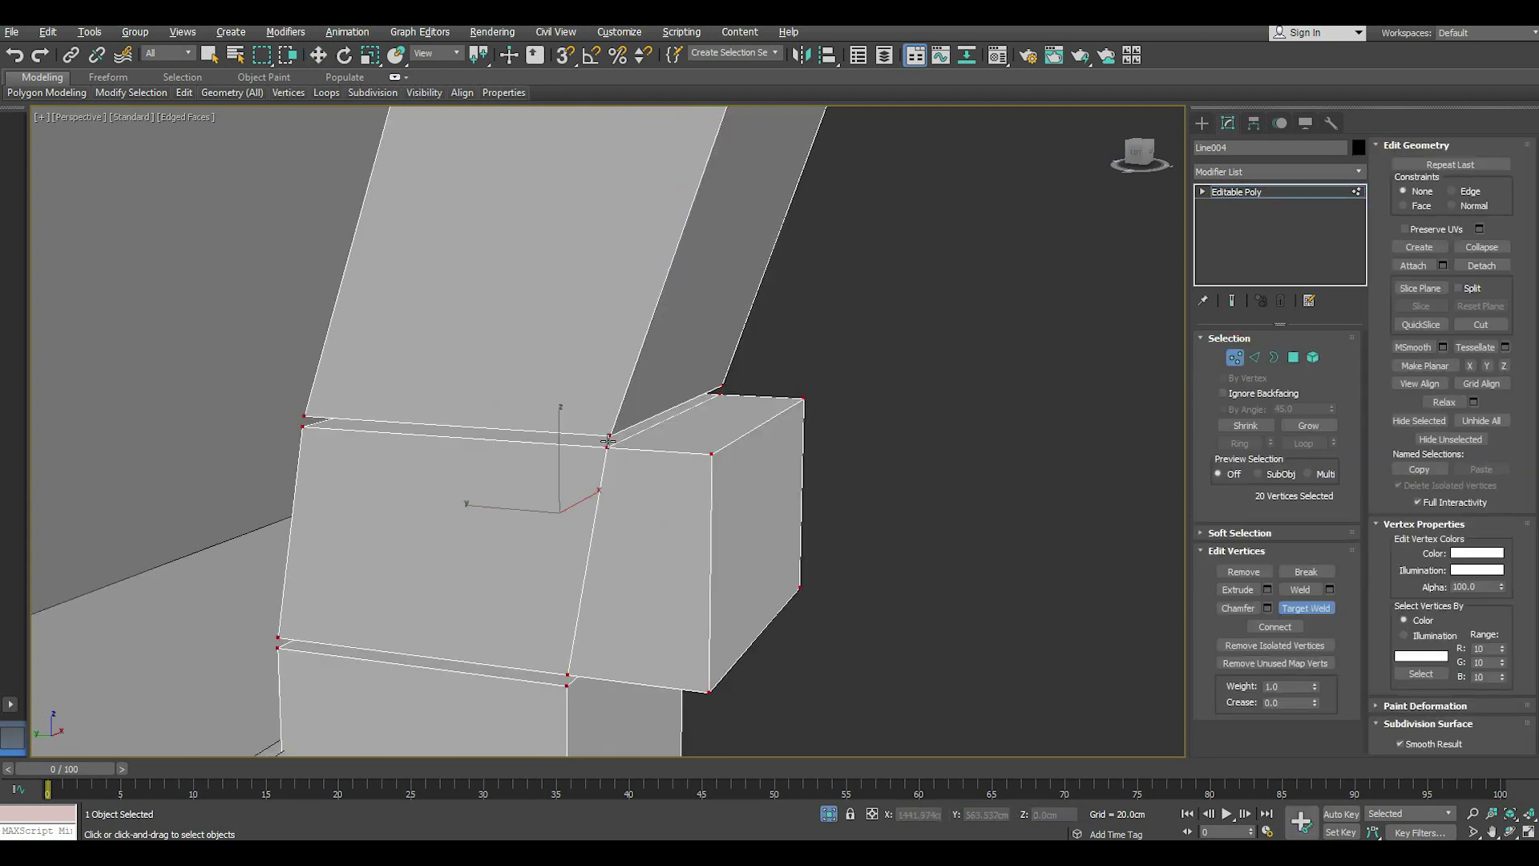
pyautogui.click(712, 454)
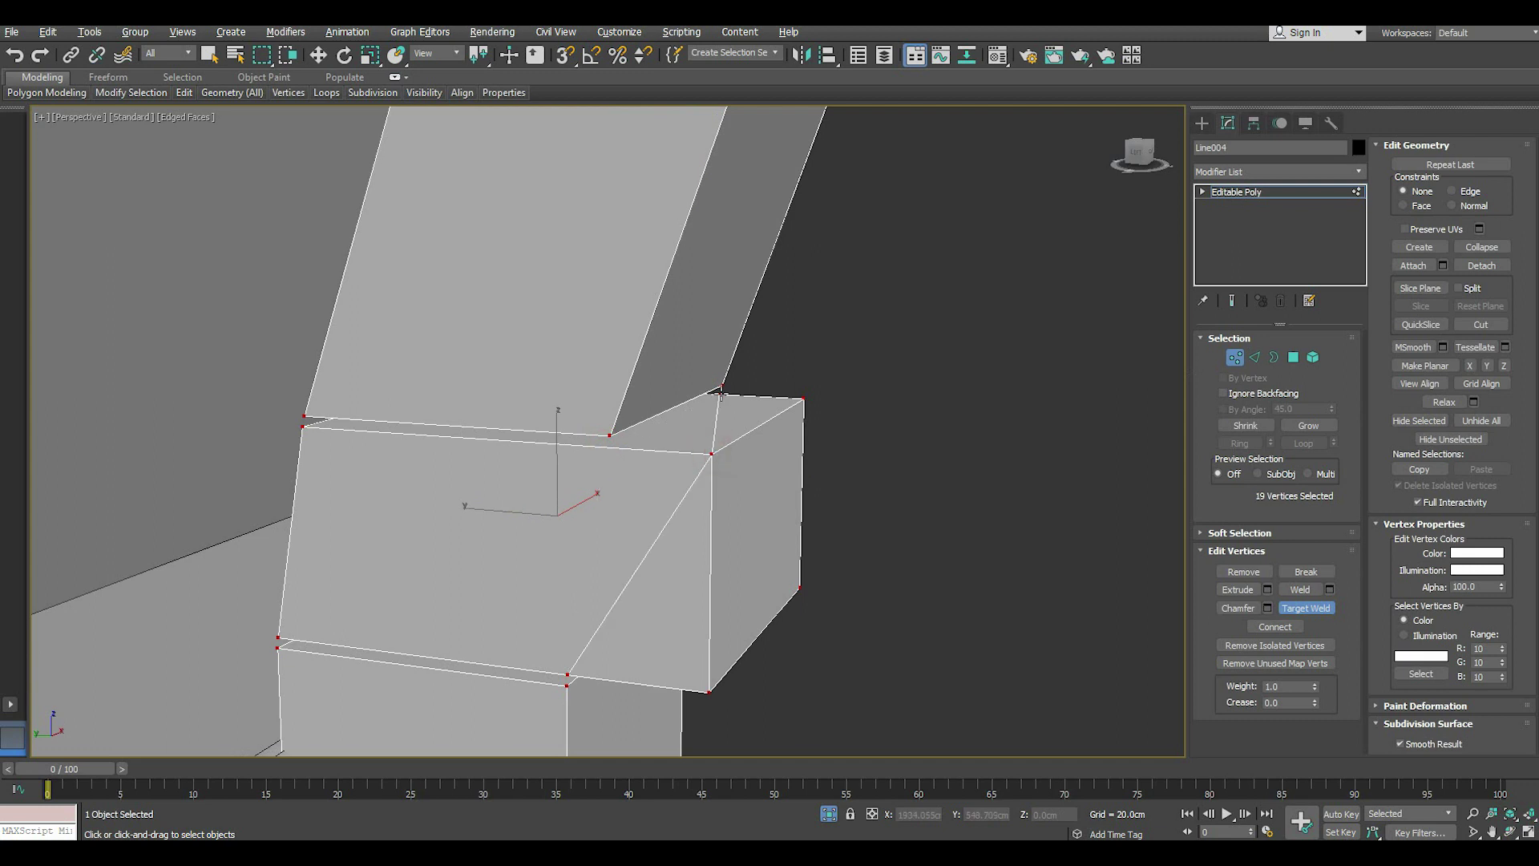
pyautogui.click(720, 393)
pyautogui.click(805, 398)
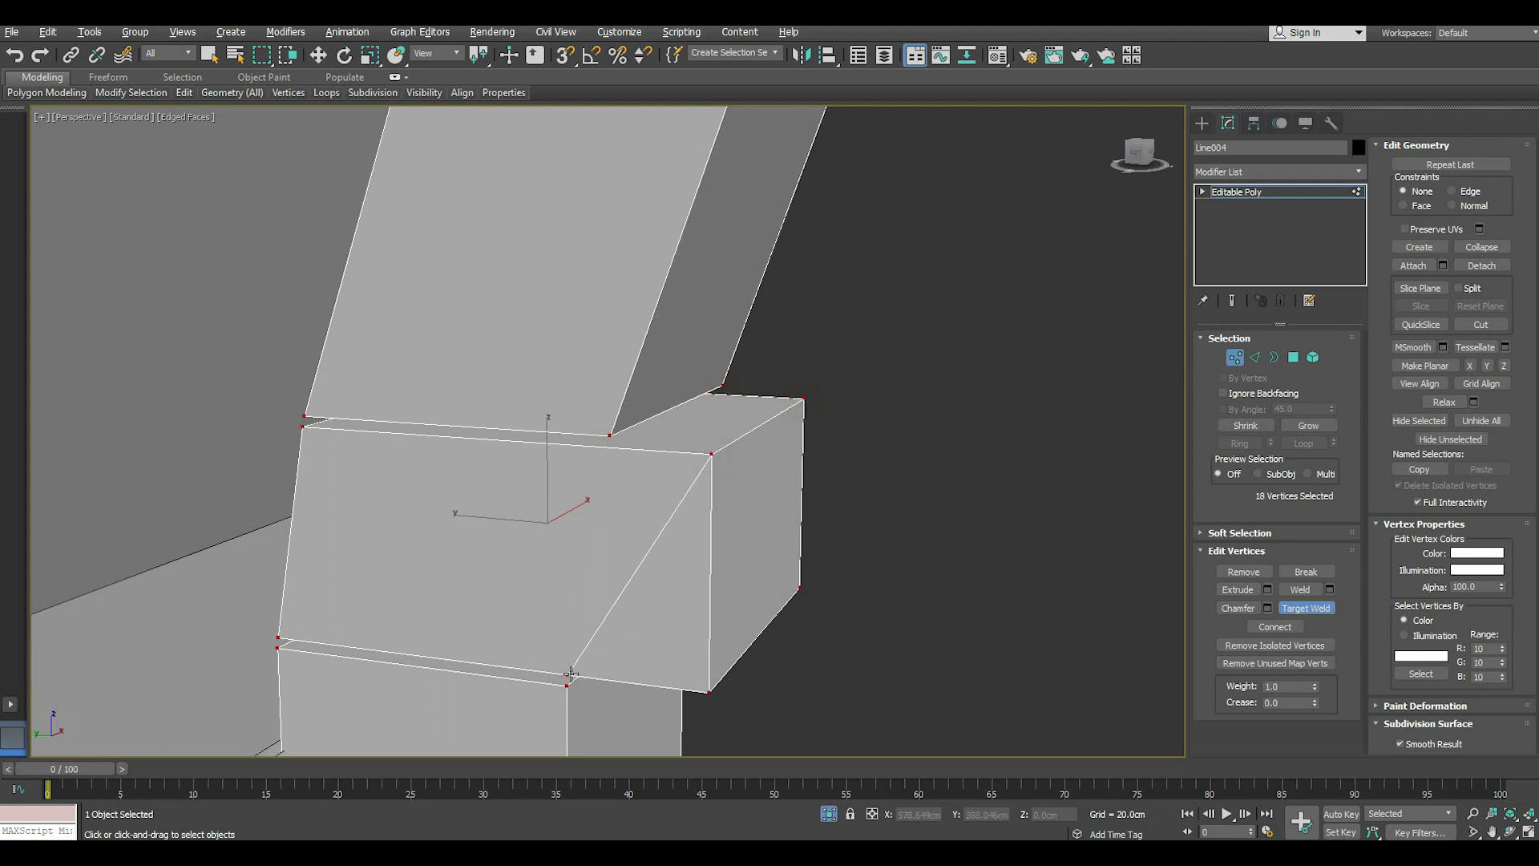
pyautogui.click(710, 693)
pyautogui.moveTo(745, 596)
pyautogui.keyDown('alt'); pyautogui.mouseDown(button='middle')
pyautogui.moveTo(695, 516)
pyautogui.moveTo(731, 566)
pyautogui.moveTo(705, 498)
pyautogui.moveTo(641, 521)
pyautogui.mouseUp(button='middle'); pyautogui.keyUp('alt')
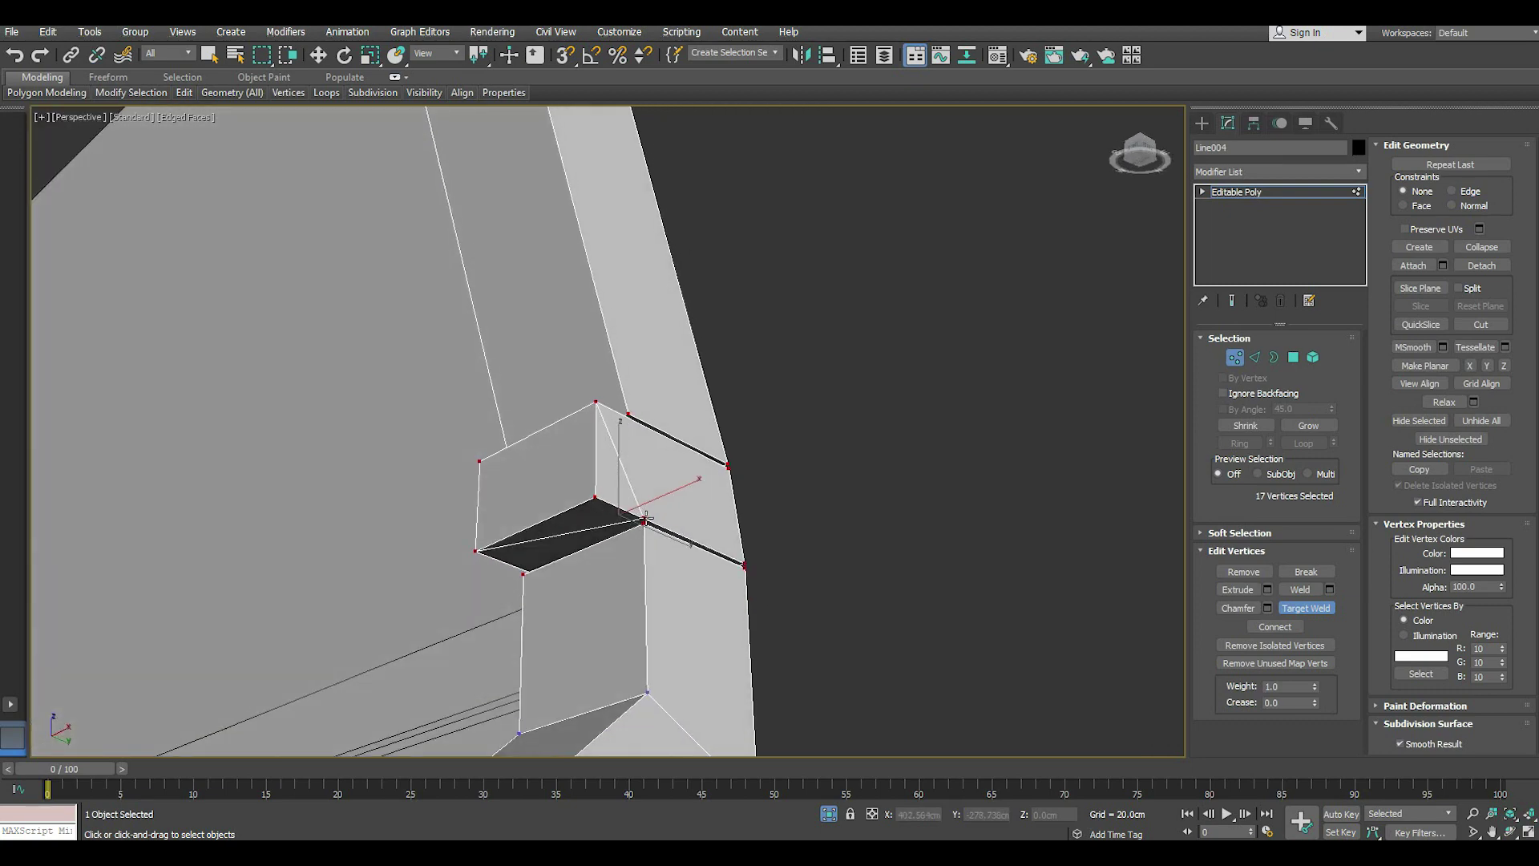
pyautogui.click(644, 521)
pyautogui.press('w')
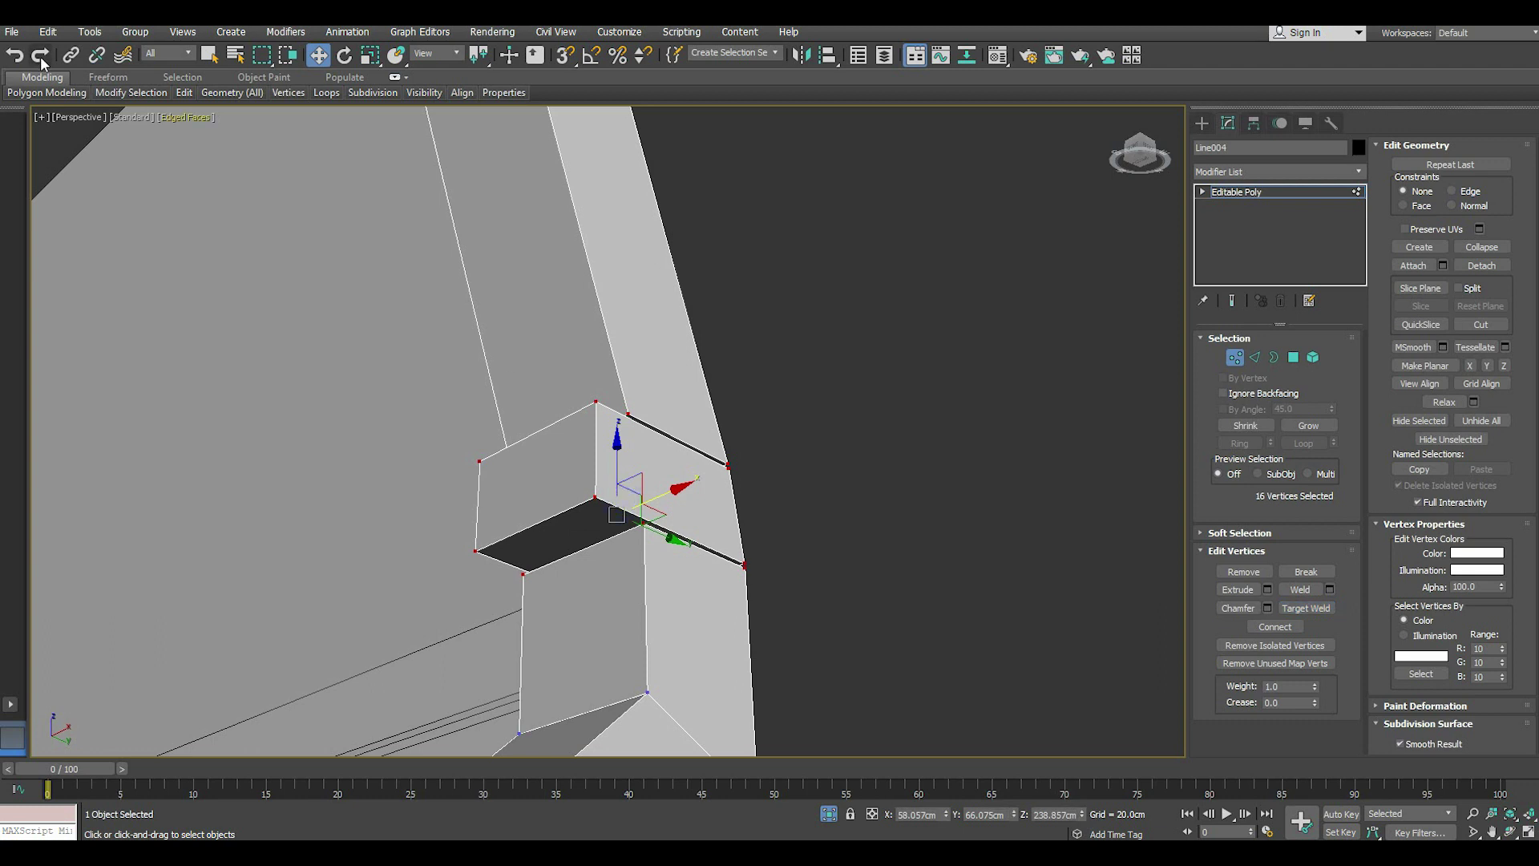
pyautogui.click(12, 31)
pyautogui.click(959, 293)
# - In Edge mode, add the knee block's border edges and its dark underside edges to the selection
pyautogui.click(1255, 357)
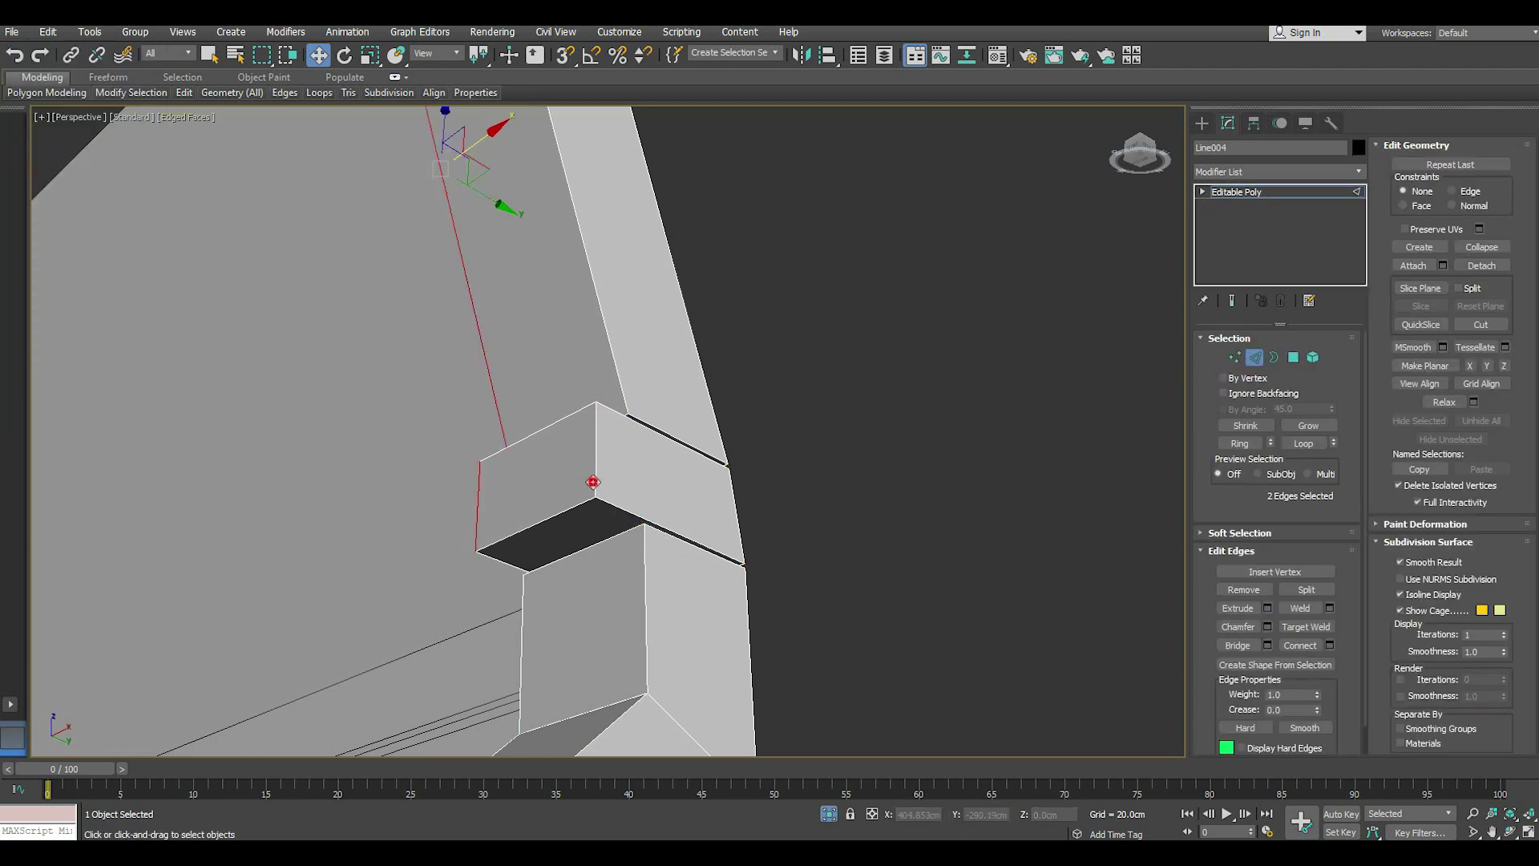
pyautogui.keyDown('ctrl'); pyautogui.click(594, 481); pyautogui.keyUp('ctrl')
pyautogui.keyDown('ctrl'); pyautogui.click(623, 408); pyautogui.keyUp('ctrl')
pyautogui.keyDown('ctrl'); pyautogui.click(644, 559); pyautogui.keyUp('ctrl')
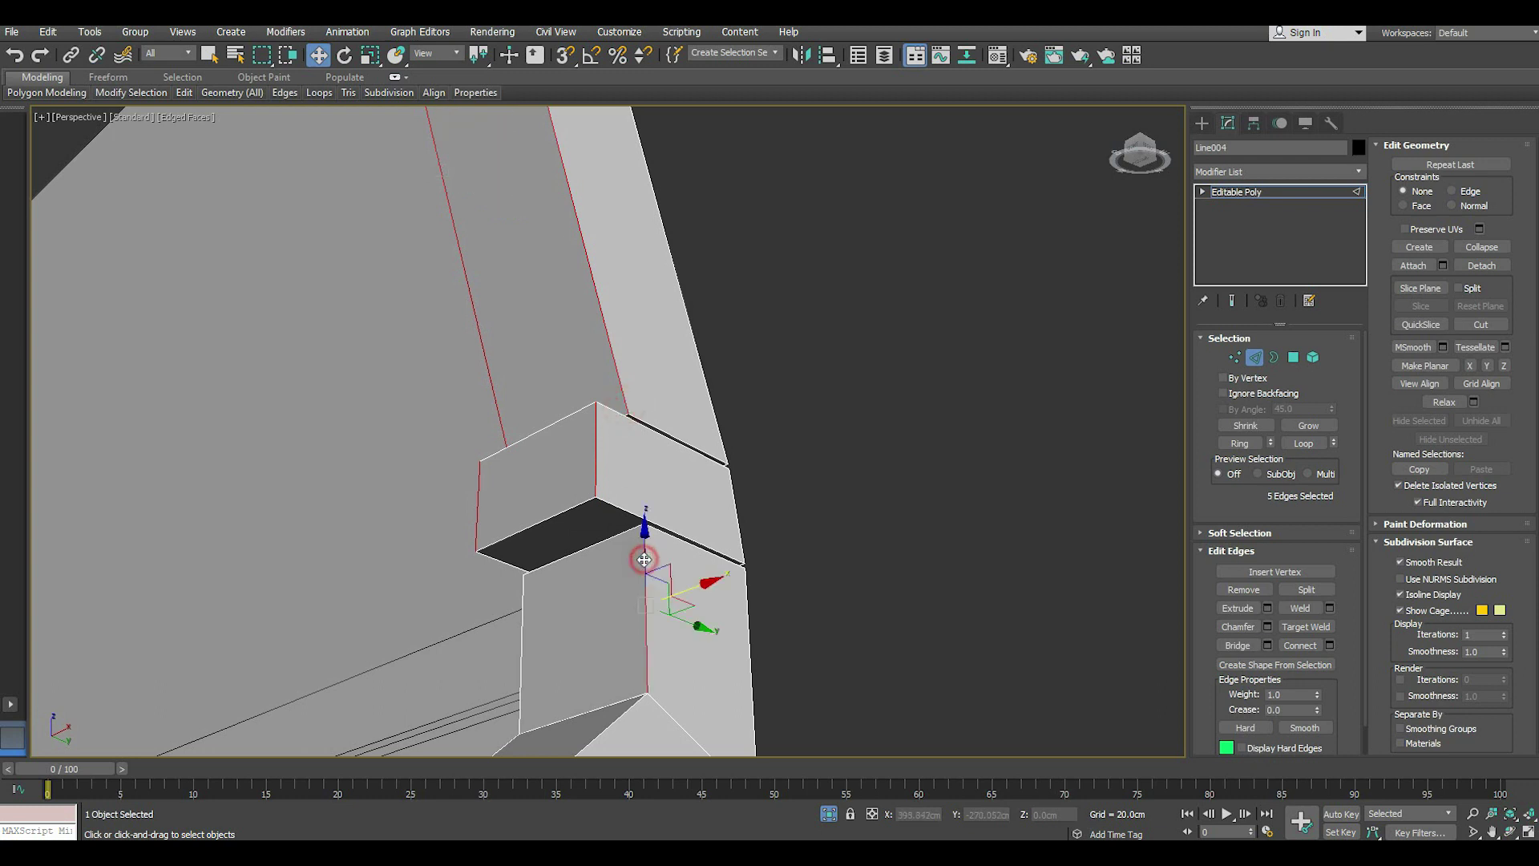
pyautogui.keyDown('ctrl'); pyautogui.click(521, 647); pyautogui.keyUp('ctrl')
pyautogui.keyDown('ctrl'); pyautogui.click(584, 551); pyautogui.keyUp('ctrl')
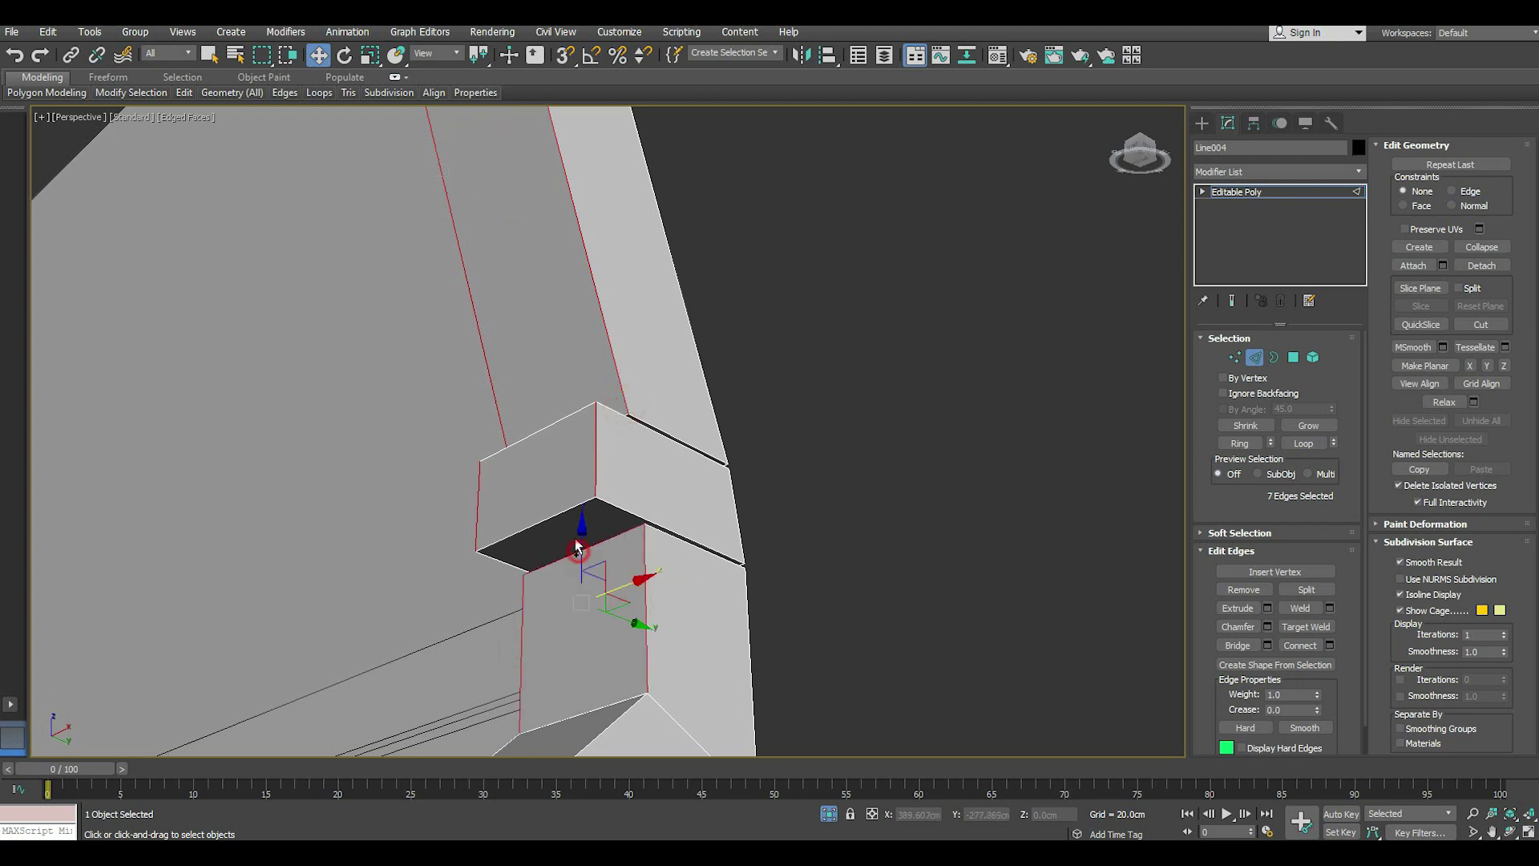
pyautogui.keyDown('ctrl'); pyautogui.click(545, 521); pyautogui.keyUp('ctrl')
pyautogui.keyDown('ctrl'); pyautogui.click(611, 507); pyautogui.keyUp('ctrl')
# - Add the remaining knee block edges, including the block's top-left and top edges
pyautogui.keyDown('ctrl'); pyautogui.click(505, 564); pyautogui.keyUp('ctrl')
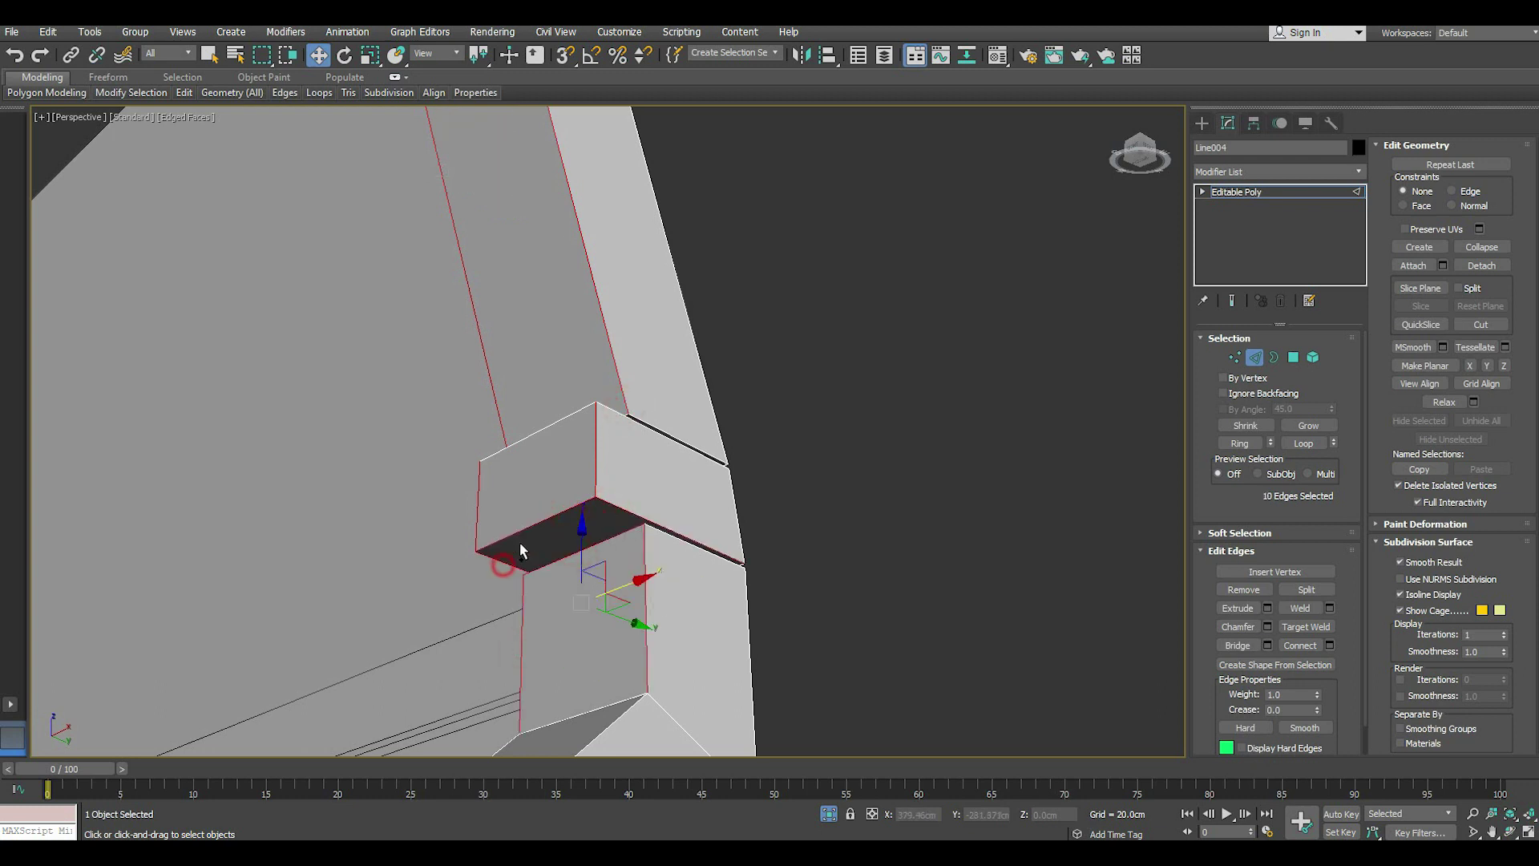
pyautogui.keyDown('ctrl'); pyautogui.click(611, 415); pyautogui.keyUp('ctrl')
pyautogui.keyDown('ctrl'); pyautogui.click(570, 423); pyautogui.keyUp('ctrl')
pyautogui.keyDown('ctrl'); pyautogui.click(654, 422); pyautogui.keyUp('ctrl')
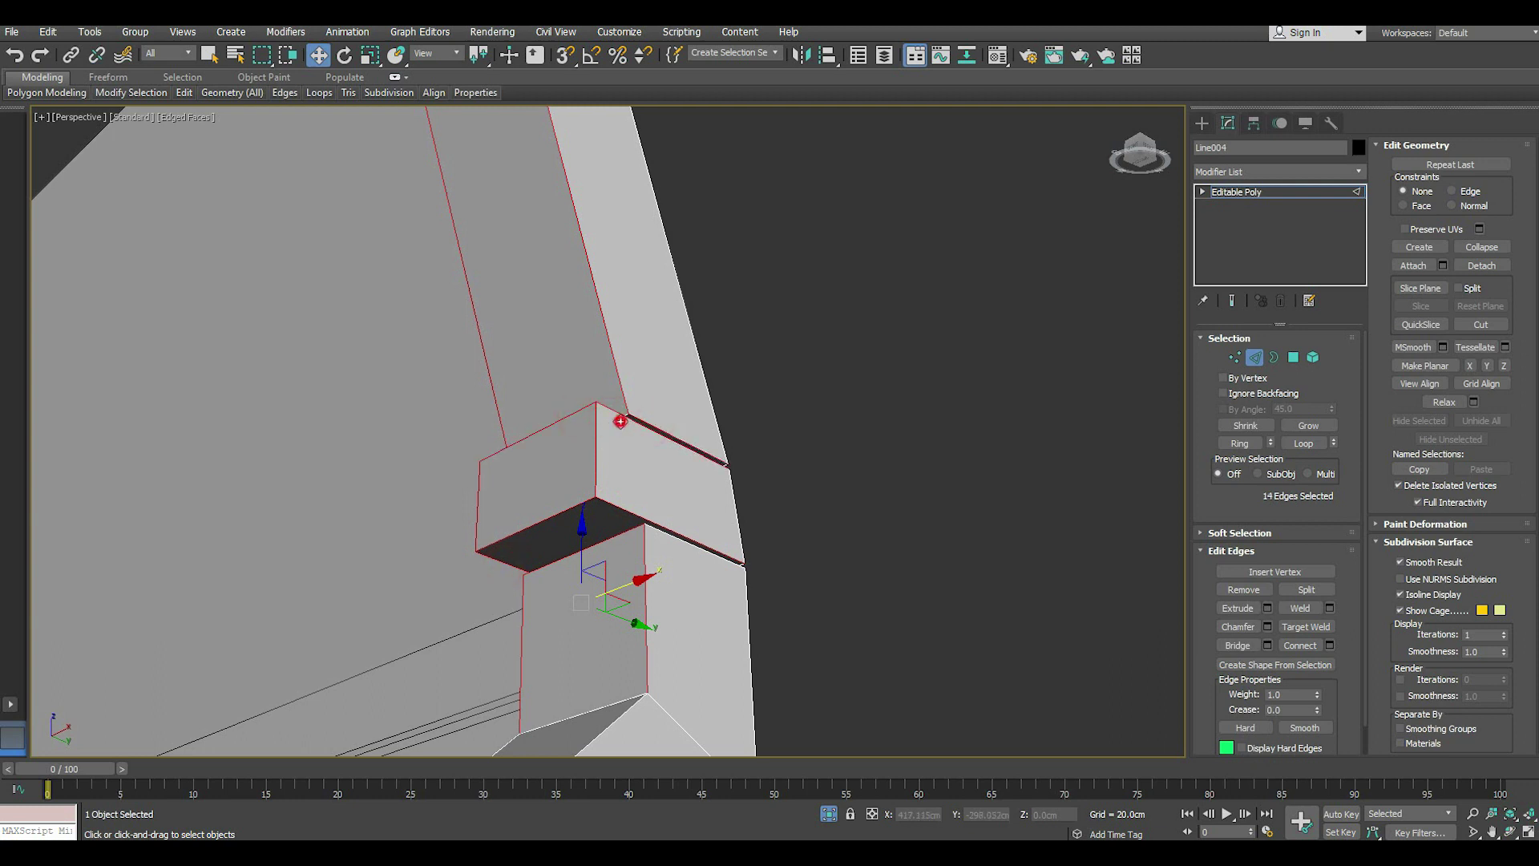
pyautogui.keyDown('ctrl'); pyautogui.click(690, 537); pyautogui.keyUp('ctrl')
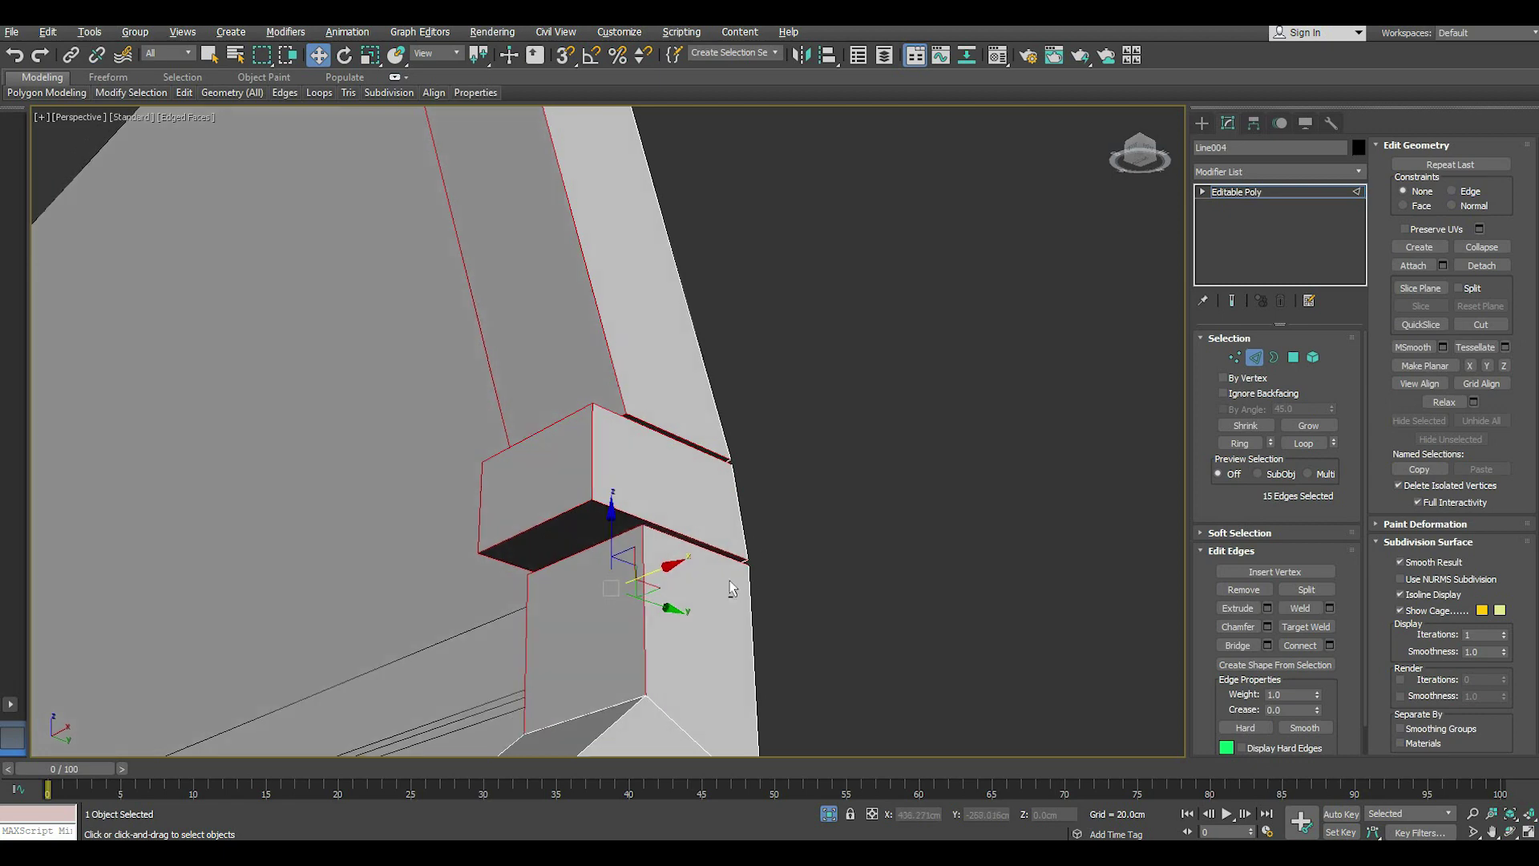
pyautogui.keyDown('alt'); pyautogui.moveTo(729, 580); pyautogui.dragTo(580, 623, button='middle'); pyautogui.keyUp('alt')
pyautogui.keyDown('ctrl'); pyautogui.click(633, 551); pyautogui.keyUp('ctrl')
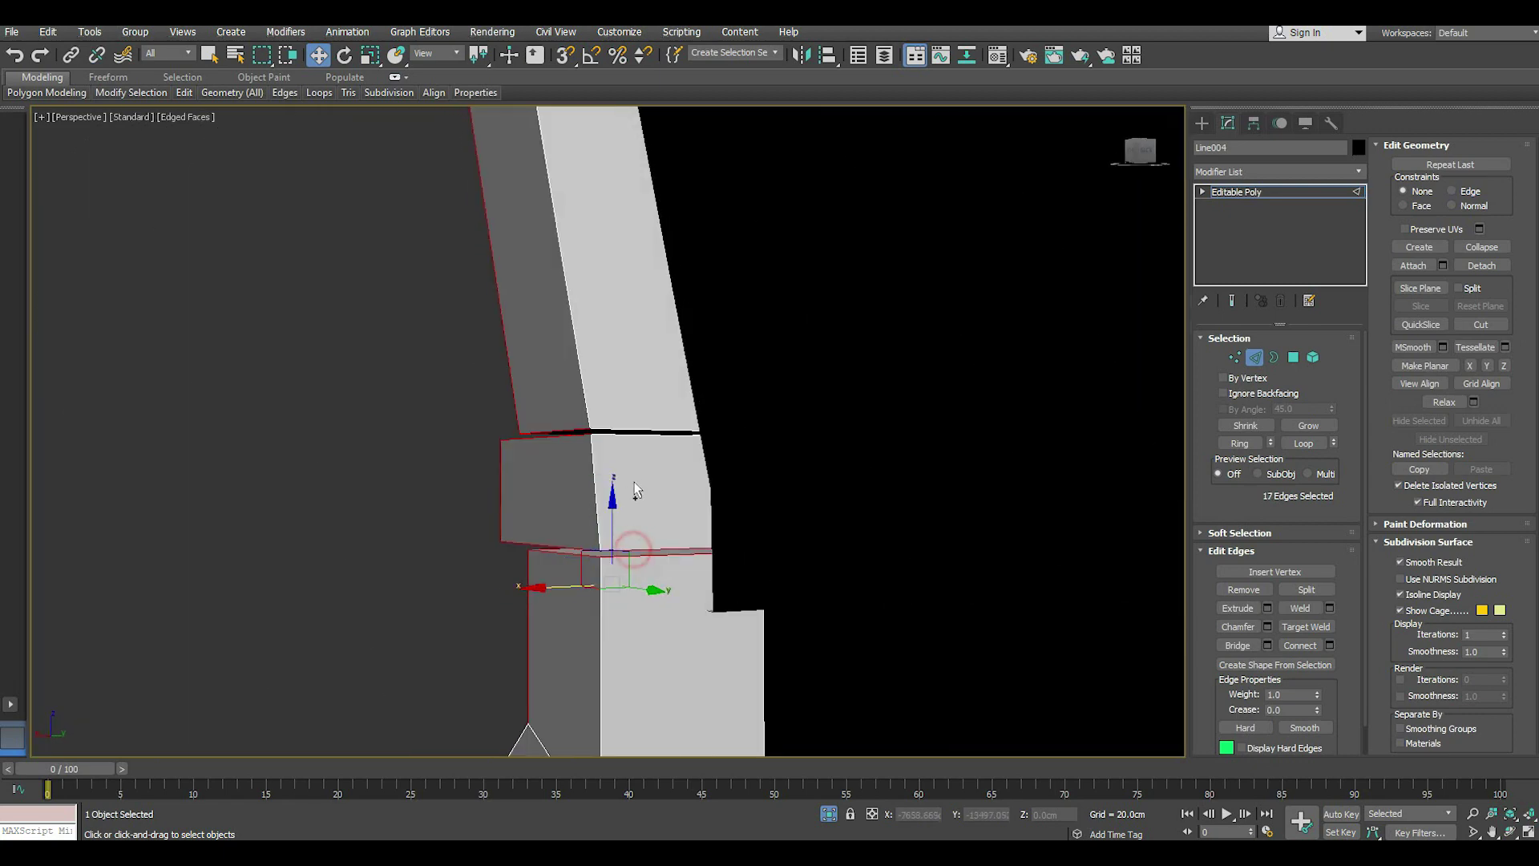
pyautogui.keyDown('ctrl'); pyautogui.click(615, 430); pyautogui.keyUp('ctrl')
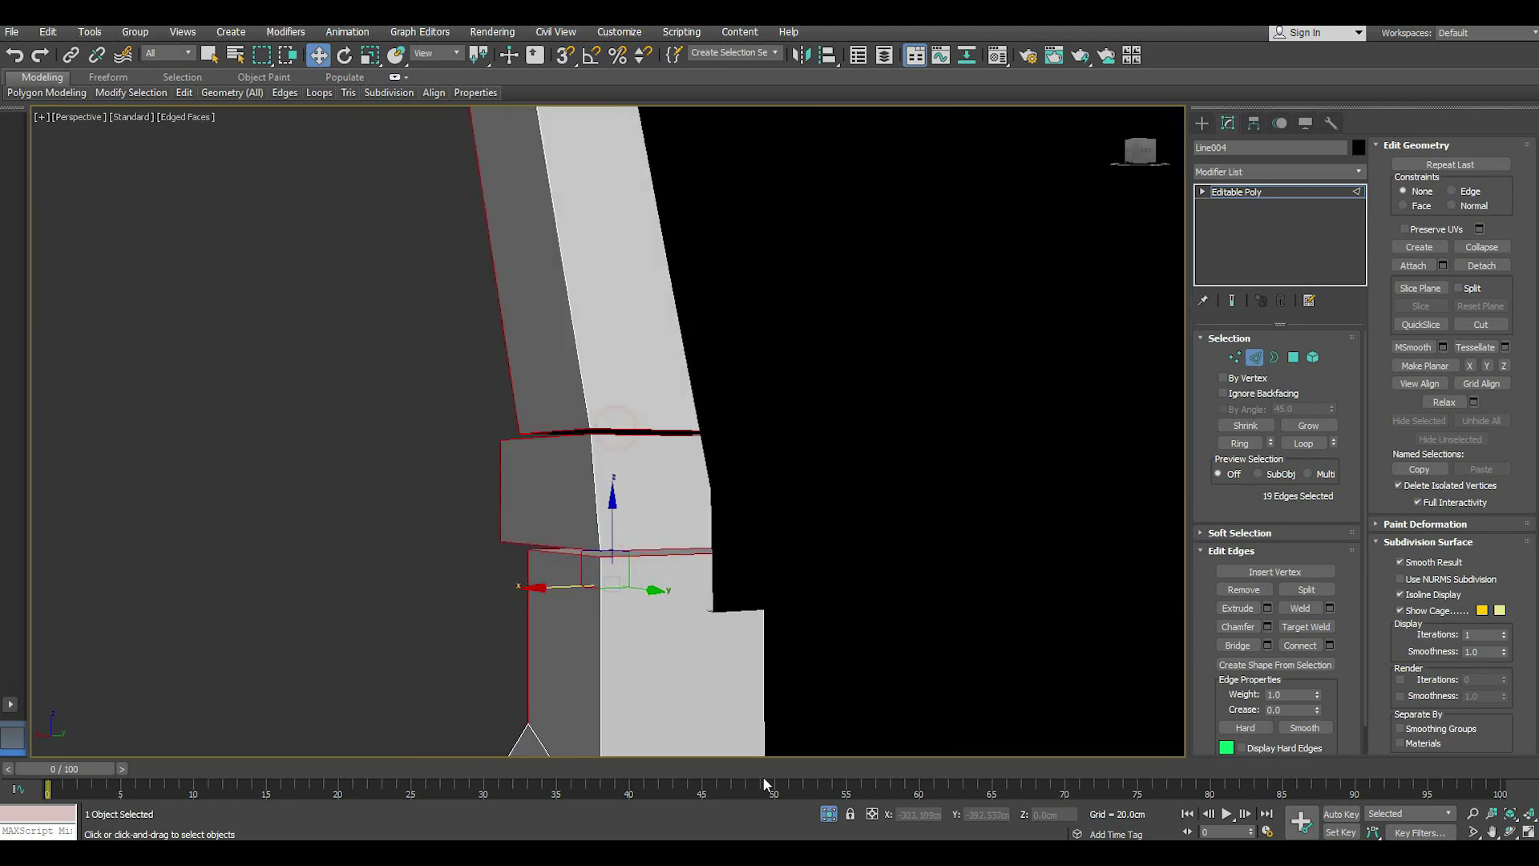
# - Isolate the leg object so only it is visible
pyautogui.click(830, 814)
pyautogui.press('z')
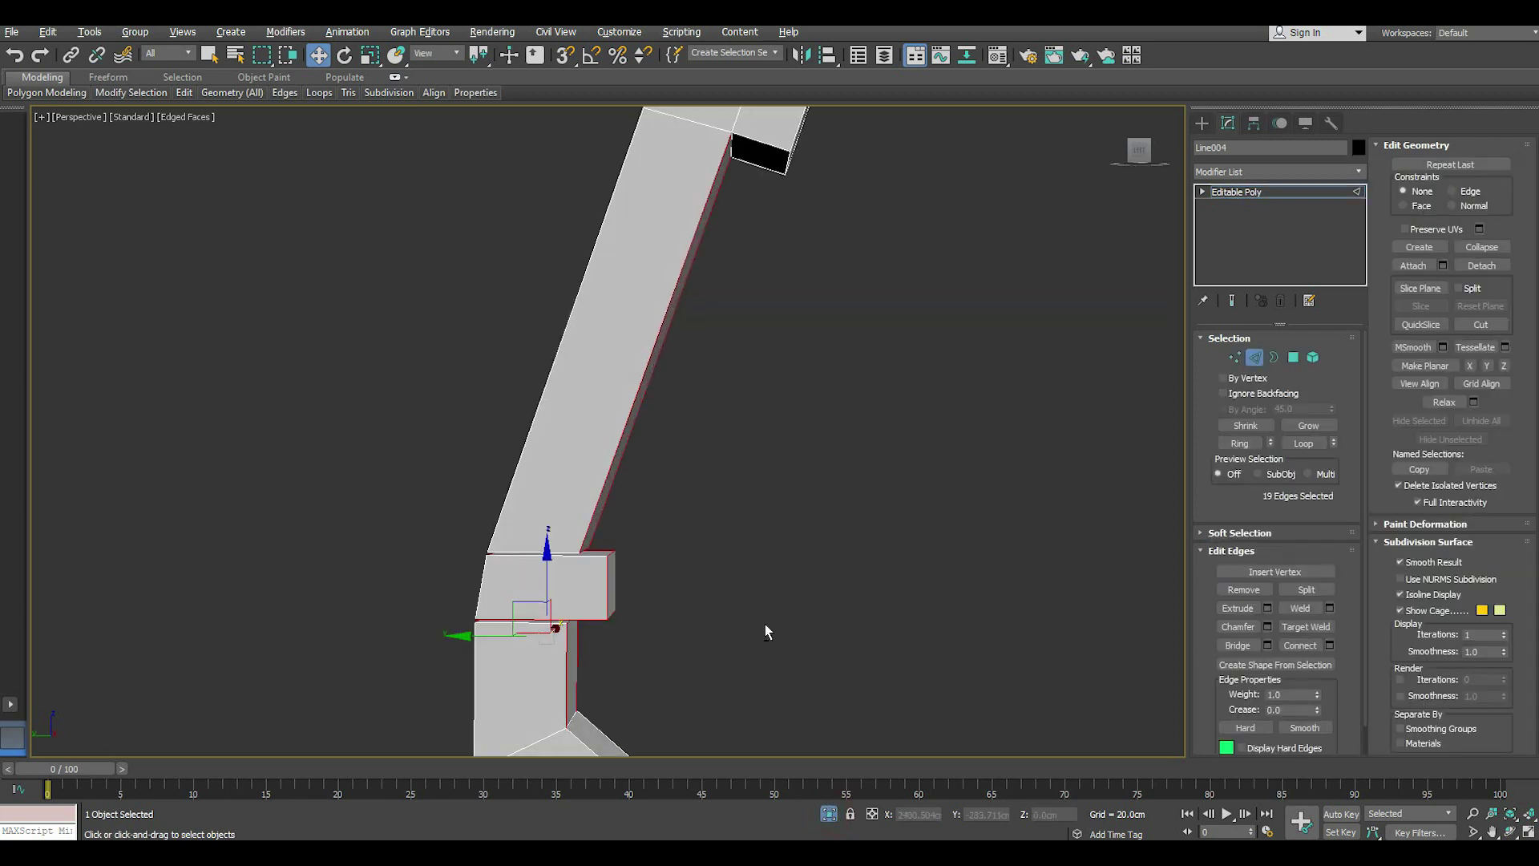
pyautogui.moveTo(765, 632)
pyautogui.keyDown('alt'); pyautogui.mouseDown(button='middle')
pyautogui.moveTo(715, 652)
pyautogui.moveTo(814, 649)
pyautogui.moveTo(577, 578)
pyautogui.mouseUp(button='middle'); pyautogui.keyUp('alt')
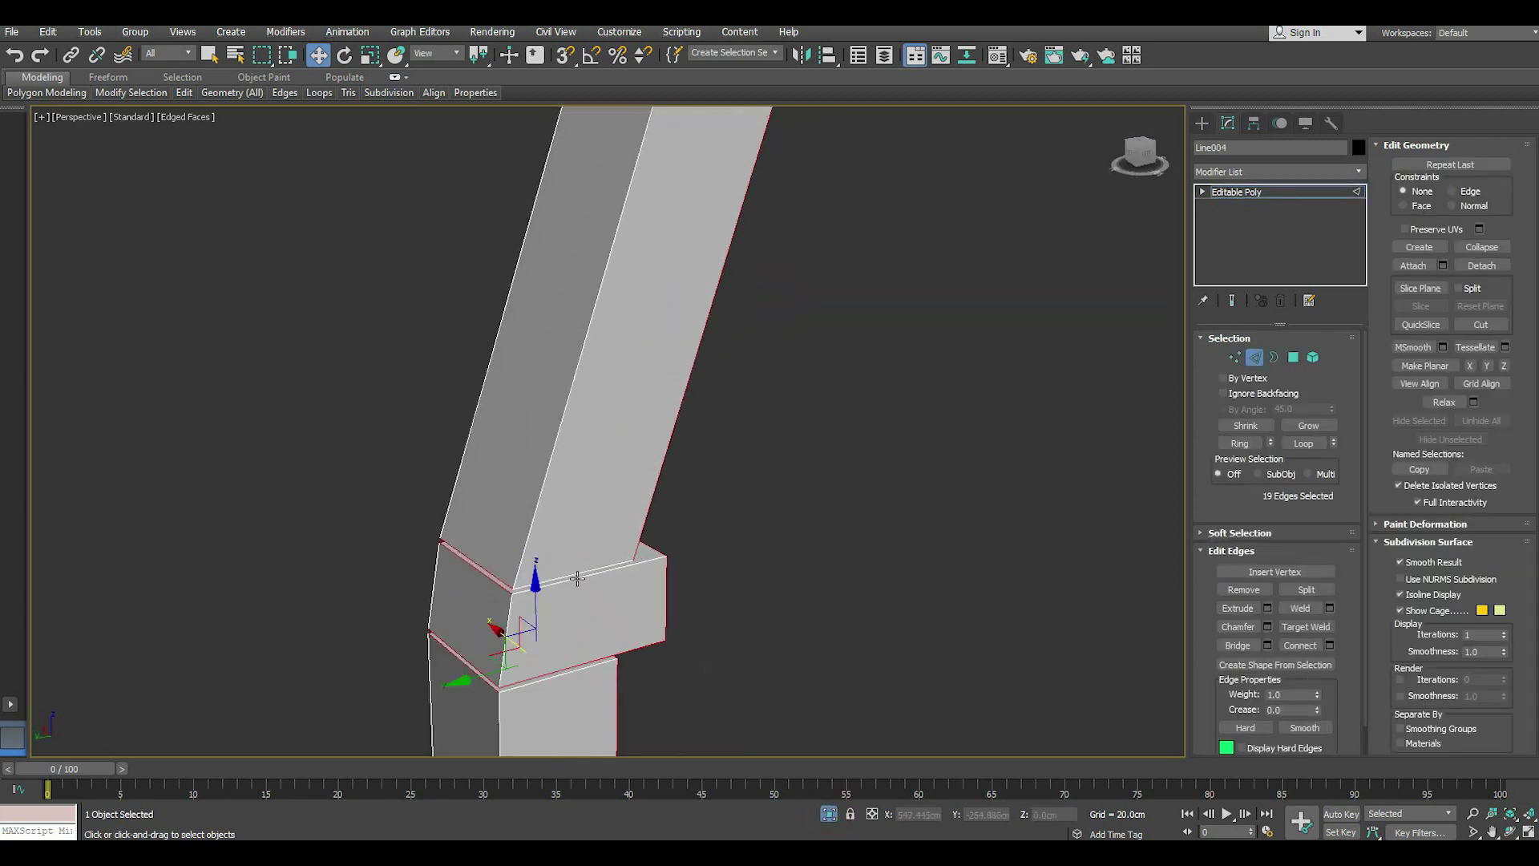
pyautogui.scroll(2, 577, 578)
# - Add the block's top and bottom edges plus the long leg and lower vertical edges
pyautogui.keyDown('ctrl'); pyautogui.click(553, 579); pyautogui.keyUp('ctrl')
pyautogui.keyDown('ctrl'); pyautogui.click(603, 702); pyautogui.keyUp('ctrl')
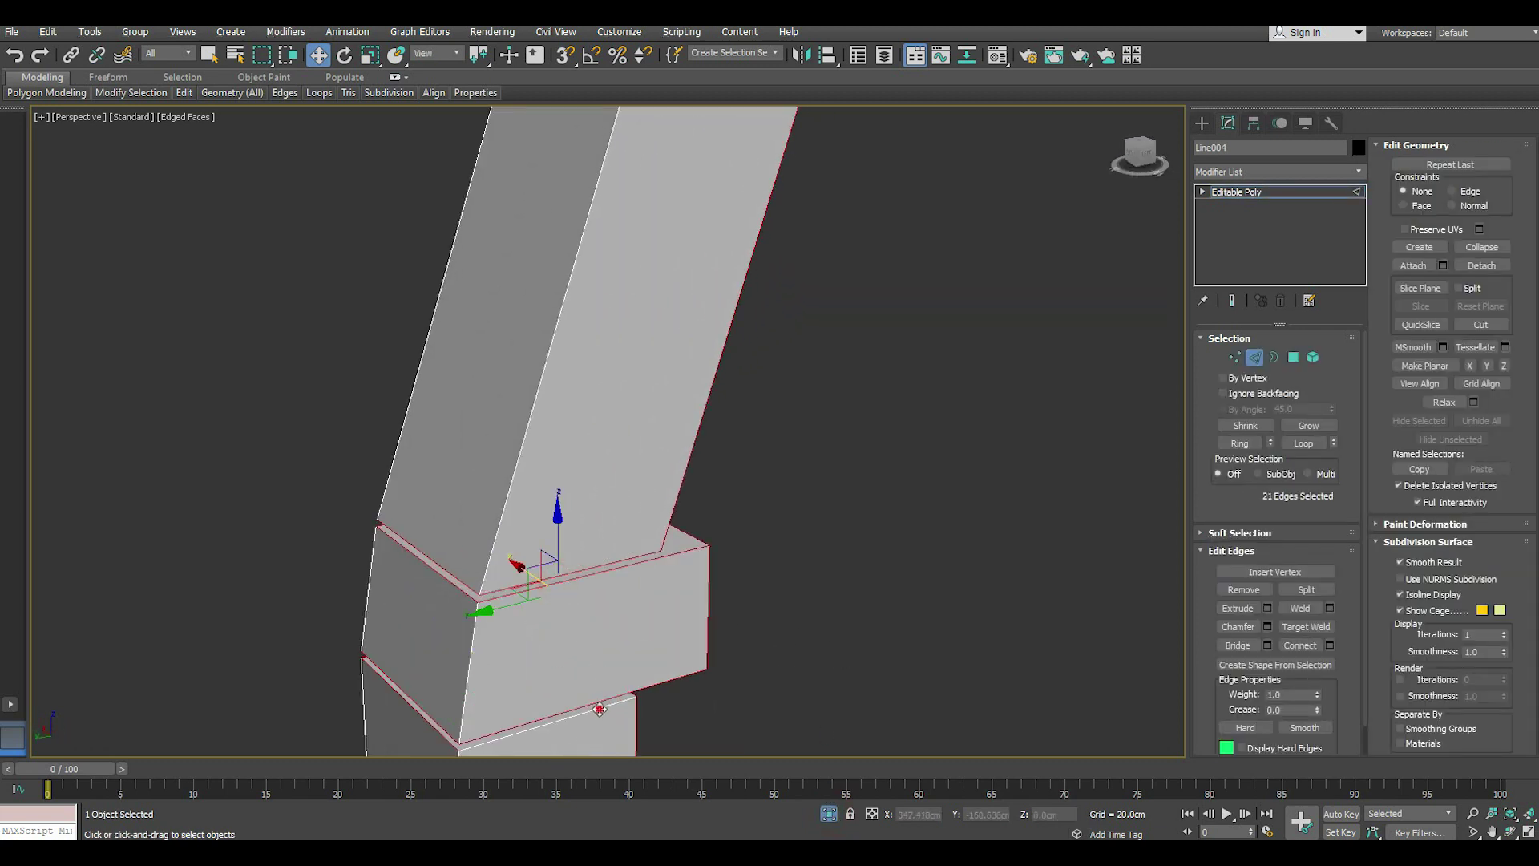
pyautogui.keyDown('ctrl'); pyautogui.click(600, 709); pyautogui.keyUp('ctrl')
pyautogui.scroll(-2, 561, 642)
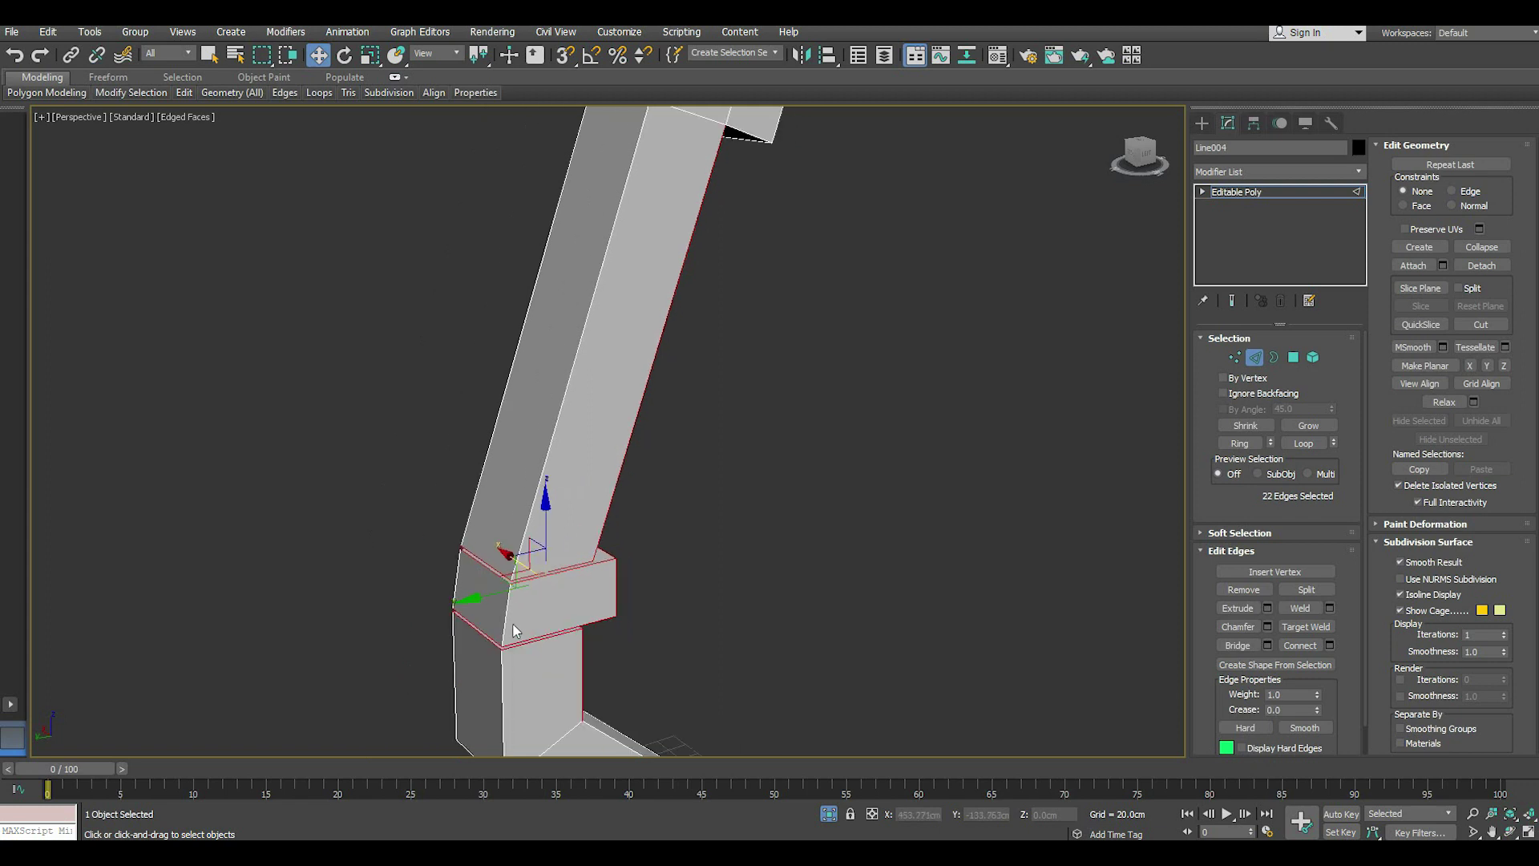
pyautogui.keyDown('ctrl'); pyautogui.click(527, 551); pyautogui.keyUp('ctrl')
pyautogui.keyDown('ctrl'); pyautogui.click(503, 682); pyautogui.keyUp('ctrl')
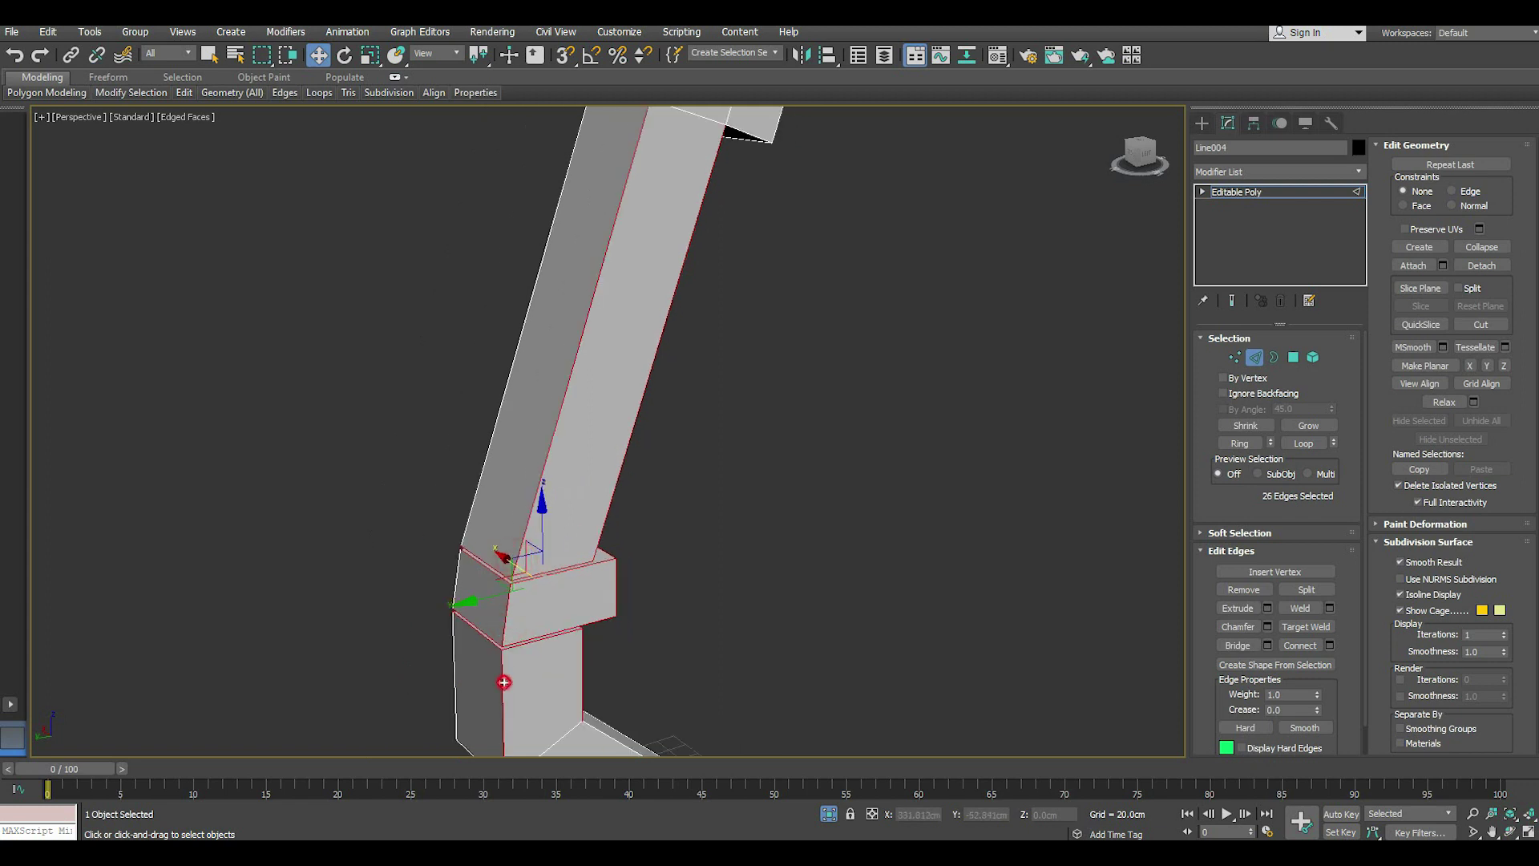
pyautogui.moveTo(503, 682)
pyautogui.keyDown('alt'); pyautogui.mouseDown(button='middle')
pyautogui.moveTo(545, 633)
pyautogui.moveTo(679, 591)
pyautogui.moveTo(613, 616)
pyautogui.mouseUp(button='middle'); pyautogui.keyUp('alt')
pyautogui.keyDown('ctrl'); pyautogui.click(526, 620); pyautogui.keyUp('ctrl')
# - Remove unwanted block and upper-leg edges, leaving twenty hard edges selected
pyautogui.moveTo(745, 670)
pyautogui.keyDown('alt'); pyautogui.mouseDown(button='middle')
pyautogui.moveTo(518, 686)
pyautogui.moveTo(574, 678)
pyautogui.moveTo(599, 652)
pyautogui.mouseUp(button='middle'); pyautogui.keyUp('alt')
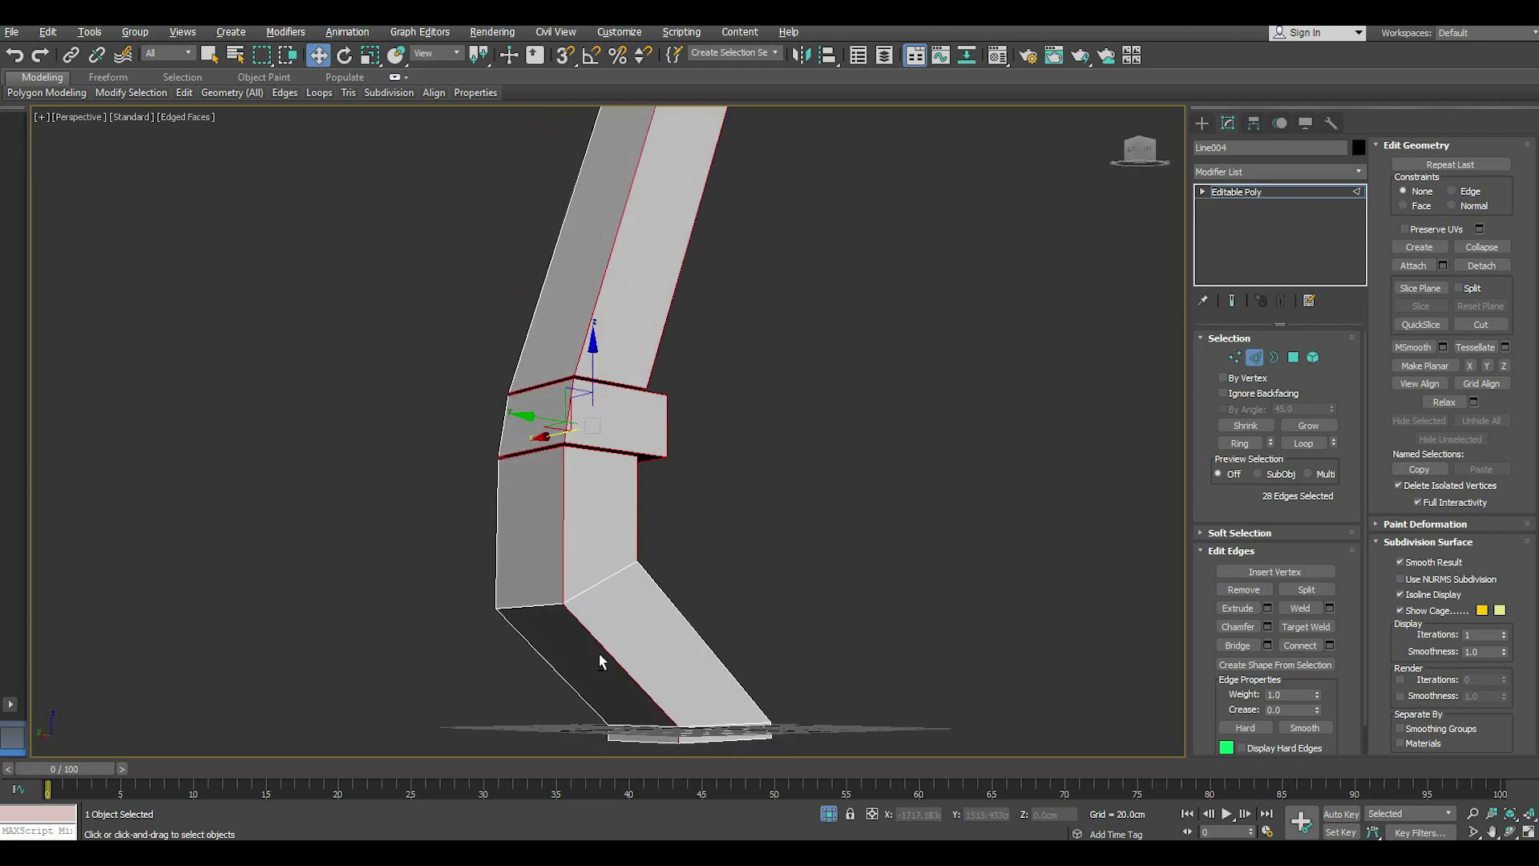
pyautogui.keyDown('alt'); pyautogui.click(599, 652); pyautogui.keyUp('alt')
pyautogui.moveTo(560, 591)
pyautogui.keyDown('alt'); pyautogui.mouseDown(button='middle')
pyautogui.moveTo(571, 599)
pyautogui.moveTo(562, 558)
pyautogui.mouseUp(button='middle'); pyautogui.keyUp('alt')
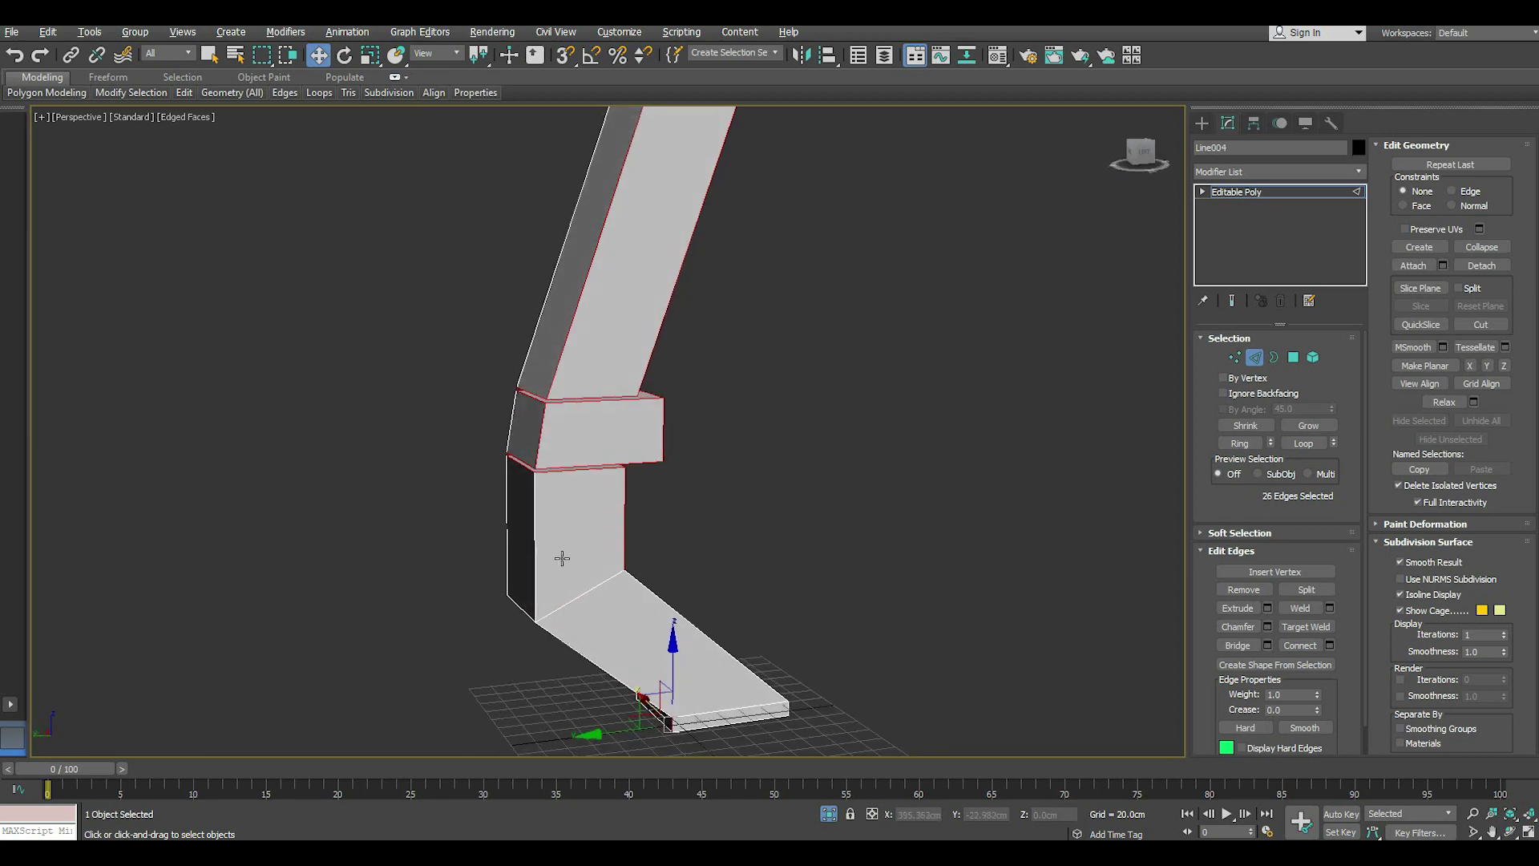
pyautogui.keyDown('alt'); pyautogui.moveTo(537, 479); pyautogui.dragTo(478, 365, button='middle'); pyautogui.keyUp('alt')
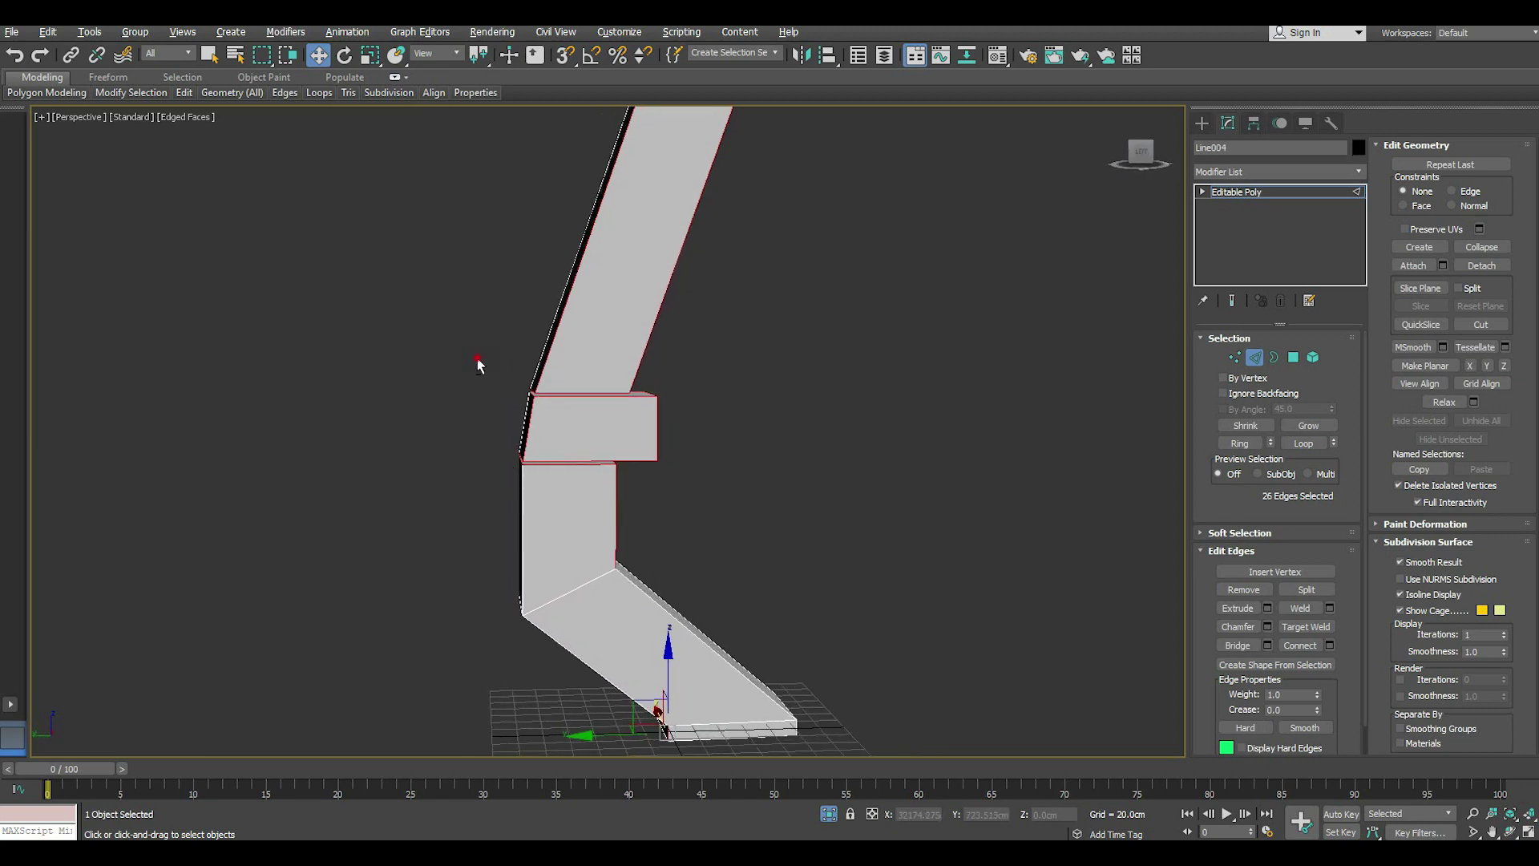
pyautogui.moveTo(573, 523); pyautogui.dragTo(575, 461)
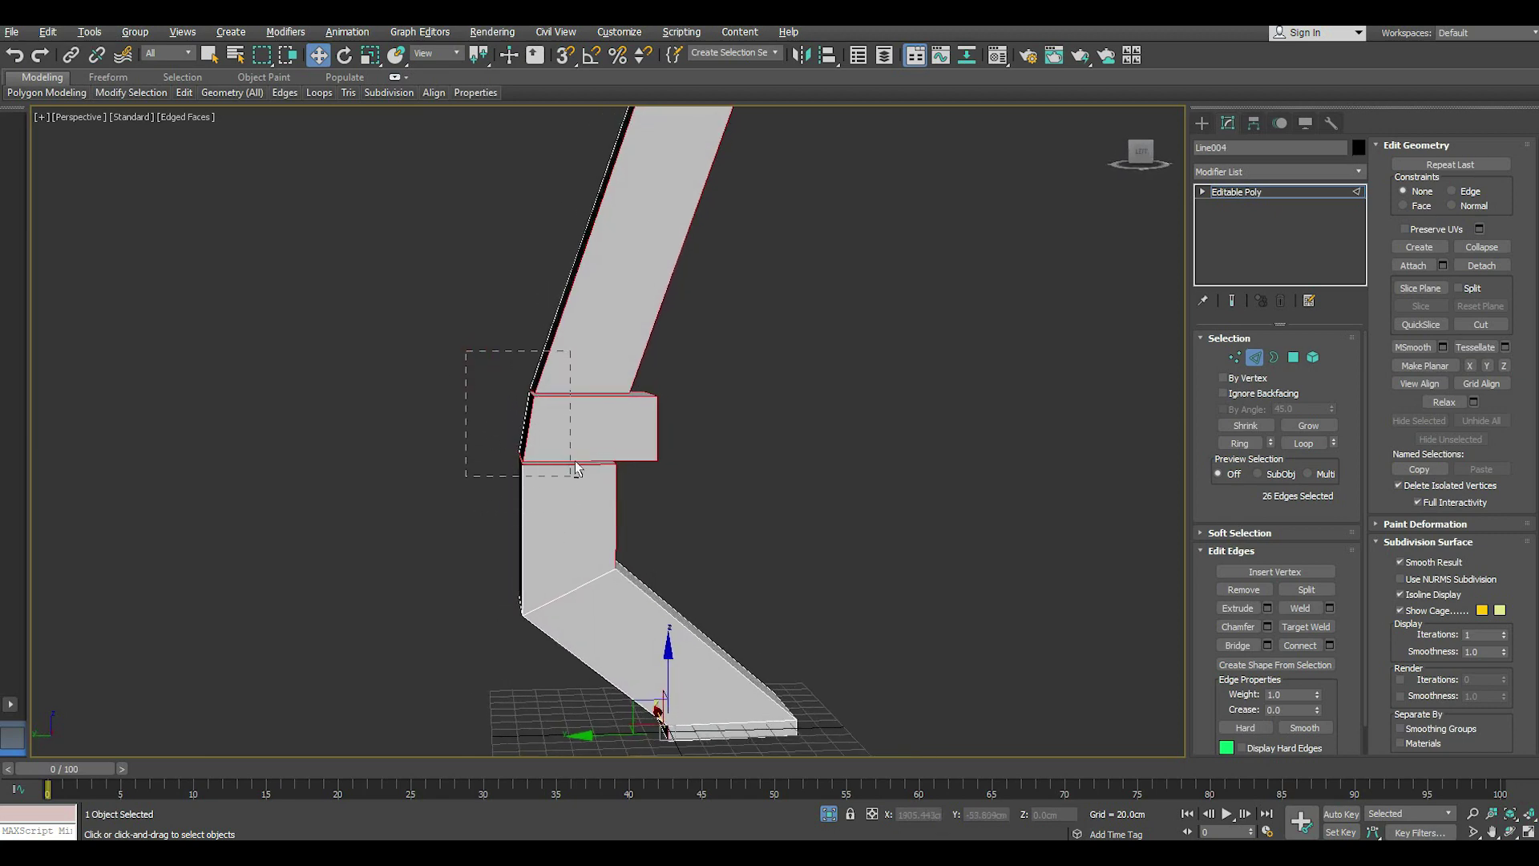
pyautogui.keyDown('alt'); pyautogui.click(531, 424); pyautogui.keyUp('alt')
pyautogui.keyDown('alt'); pyautogui.click(543, 371); pyautogui.keyUp('alt')
pyautogui.keyDown('alt'); pyautogui.moveTo(543, 371); pyautogui.dragTo(571, 406, button='middle'); pyautogui.keyUp('alt')
pyautogui.keyDown('alt'); pyautogui.click(567, 410); pyautogui.keyUp('alt')
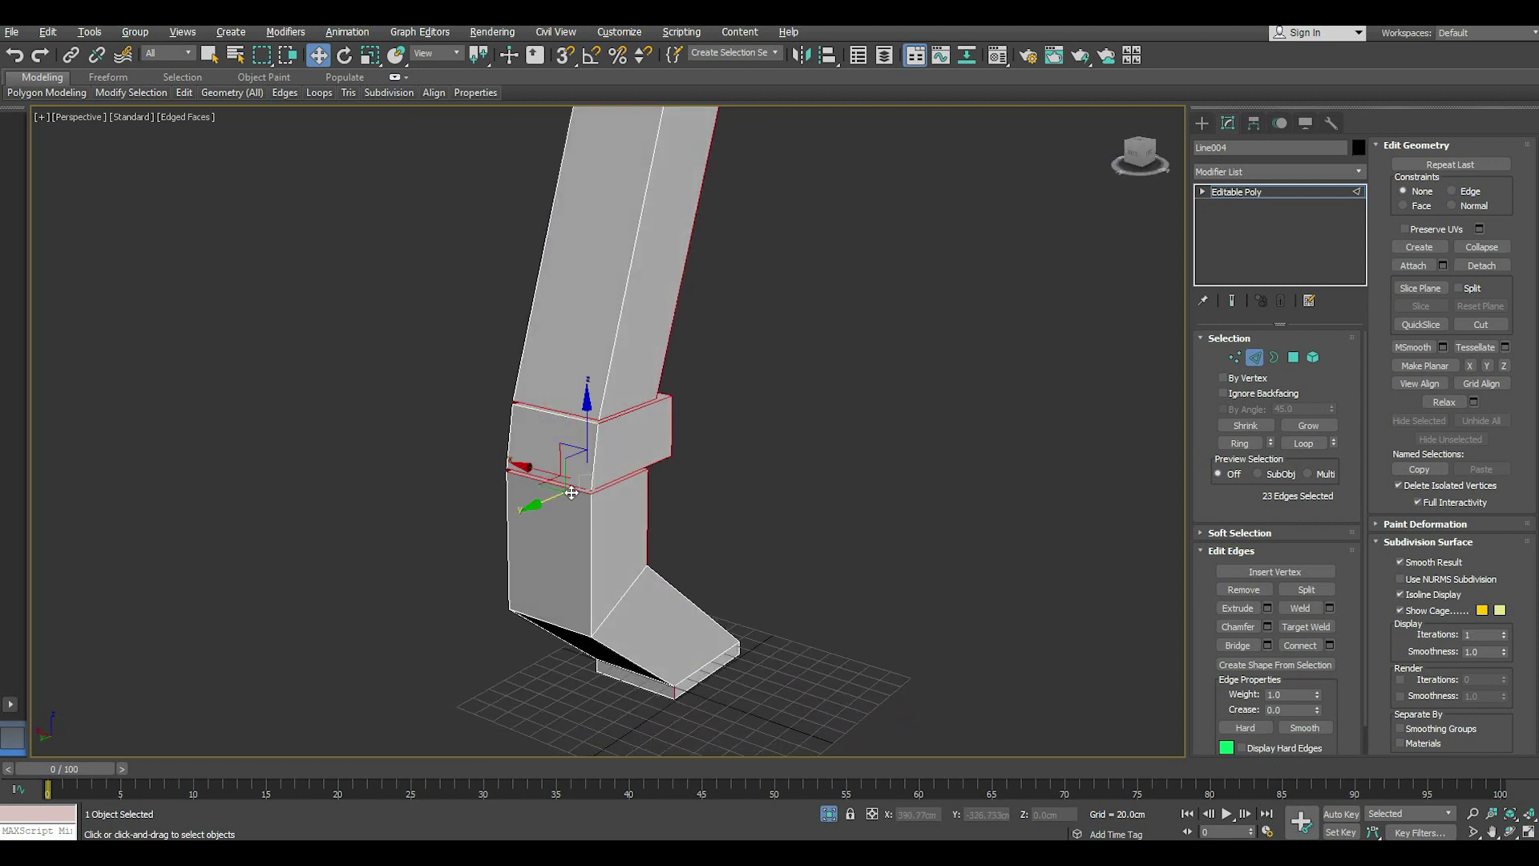
pyautogui.keyDown('alt'); pyautogui.click(574, 417); pyautogui.keyUp('alt')
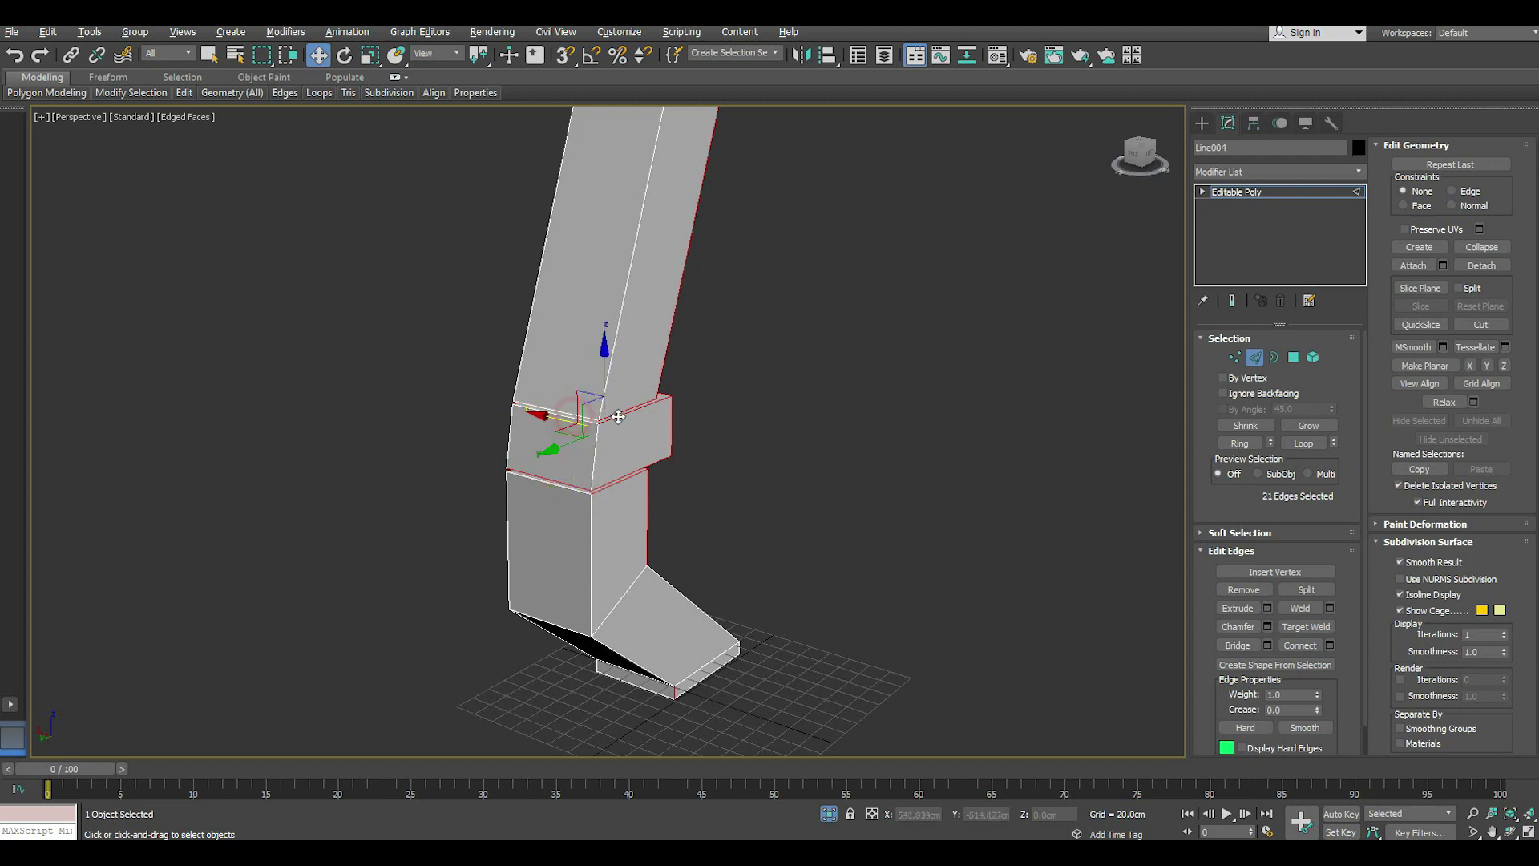
pyautogui.keyDown('alt'); pyautogui.moveTo(574, 416); pyautogui.dragTo(628, 541, button='middle'); pyautogui.keyUp('alt')
pyautogui.moveTo(684, 485)
pyautogui.mouseDown(button='middle')
pyautogui.moveTo(698, 506)
pyautogui.moveTo(629, 467)
pyautogui.moveTo(618, 412)
pyautogui.mouseUp(button='middle')
# - Drop a stray edge and add the top cap edges at the leg's upper end
pyautogui.keyDown('alt'); pyautogui.moveTo(632, 338); pyautogui.dragTo(633, 339); pyautogui.keyUp('alt')
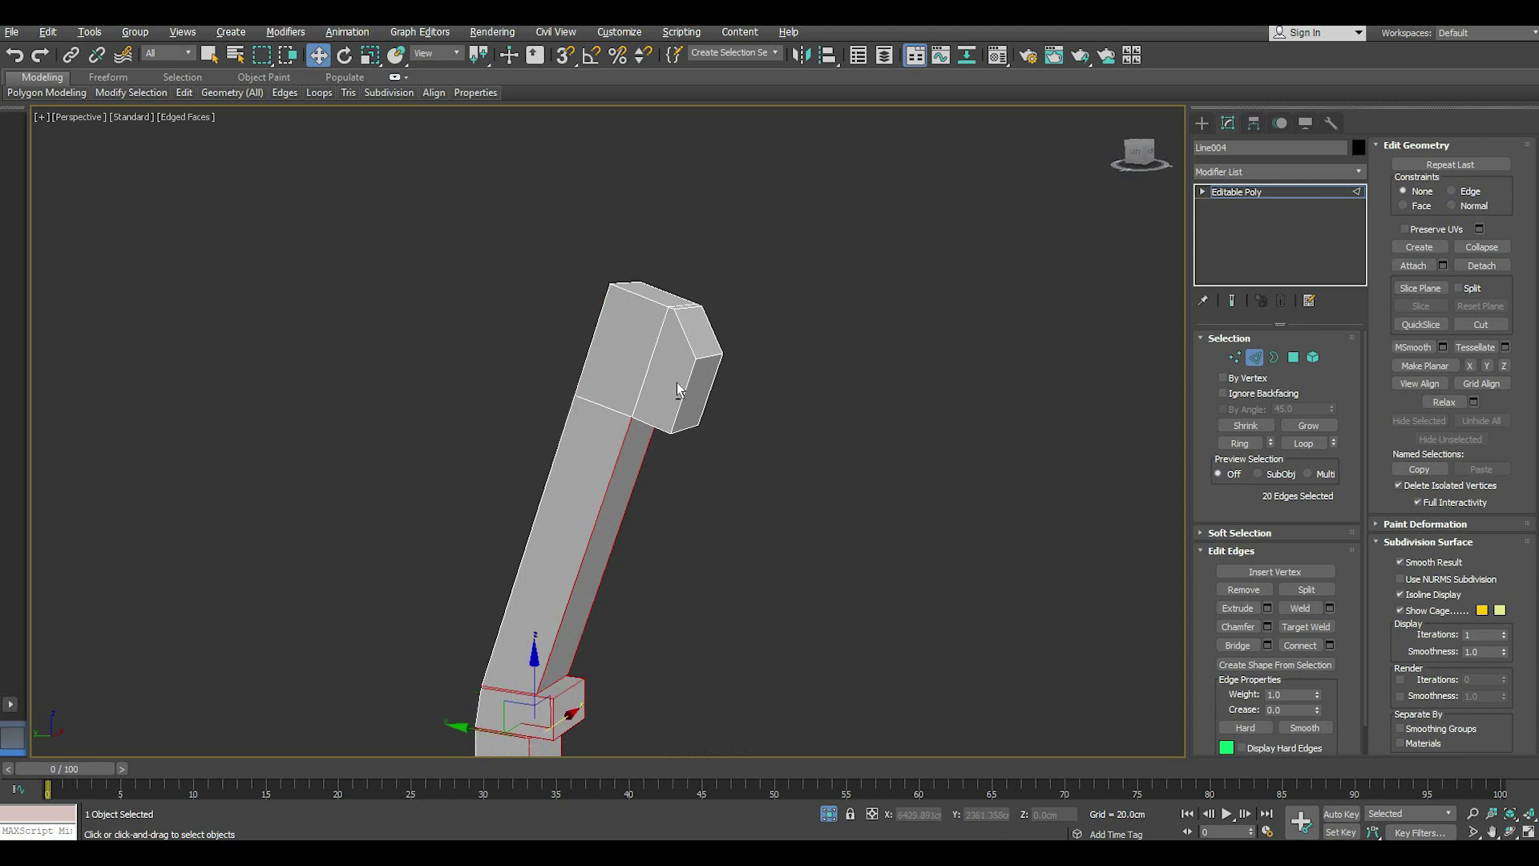
pyautogui.keyDown('alt'); pyautogui.moveTo(677, 382); pyautogui.dragTo(580, 340, button='middle'); pyautogui.keyUp('alt')
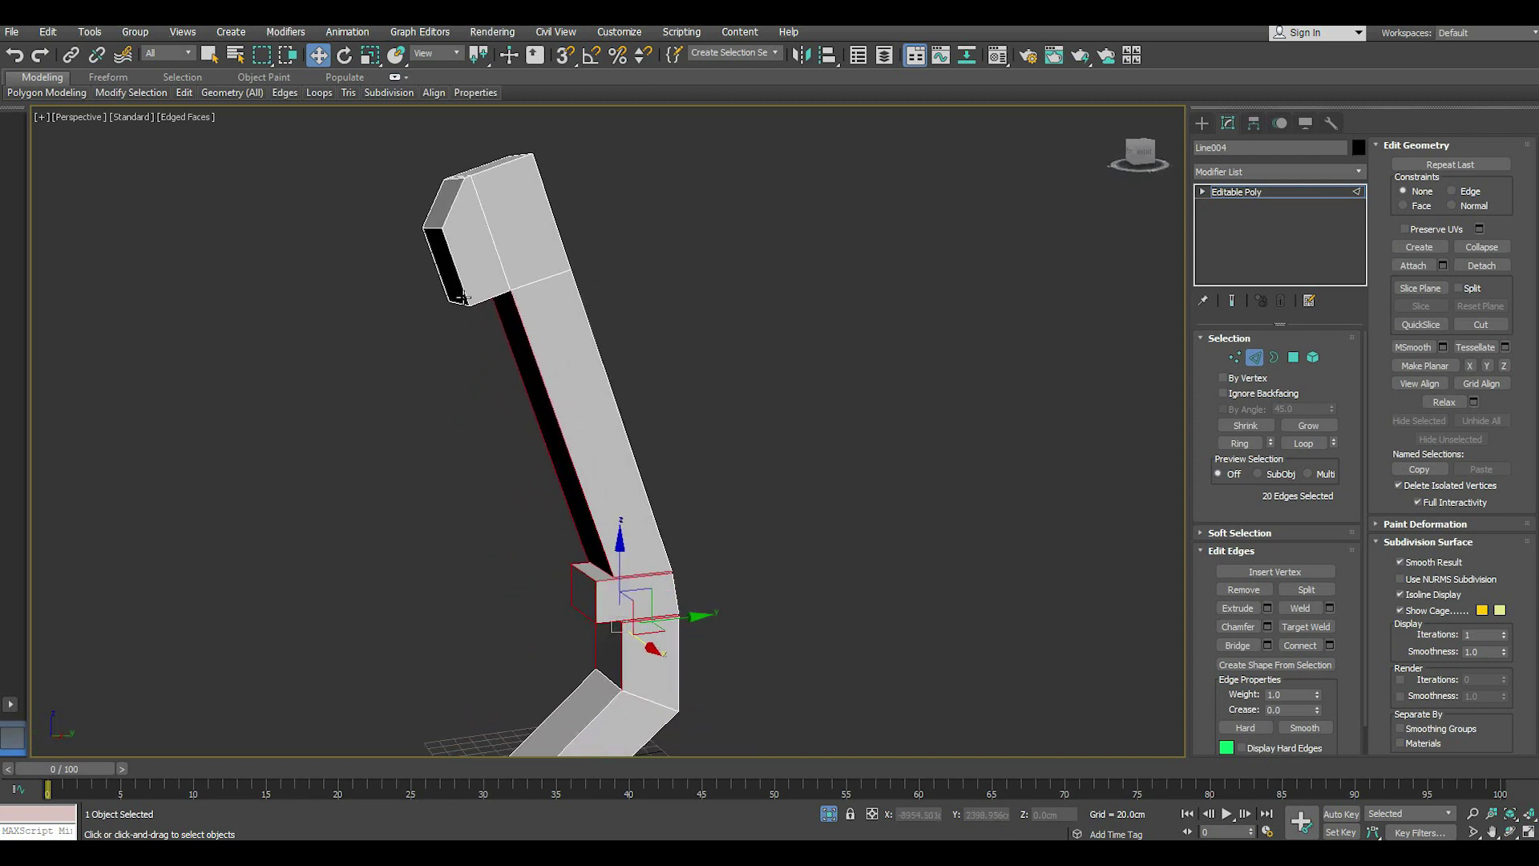
pyautogui.keyDown('ctrl'); pyautogui.click(449, 212); pyautogui.keyUp('ctrl')
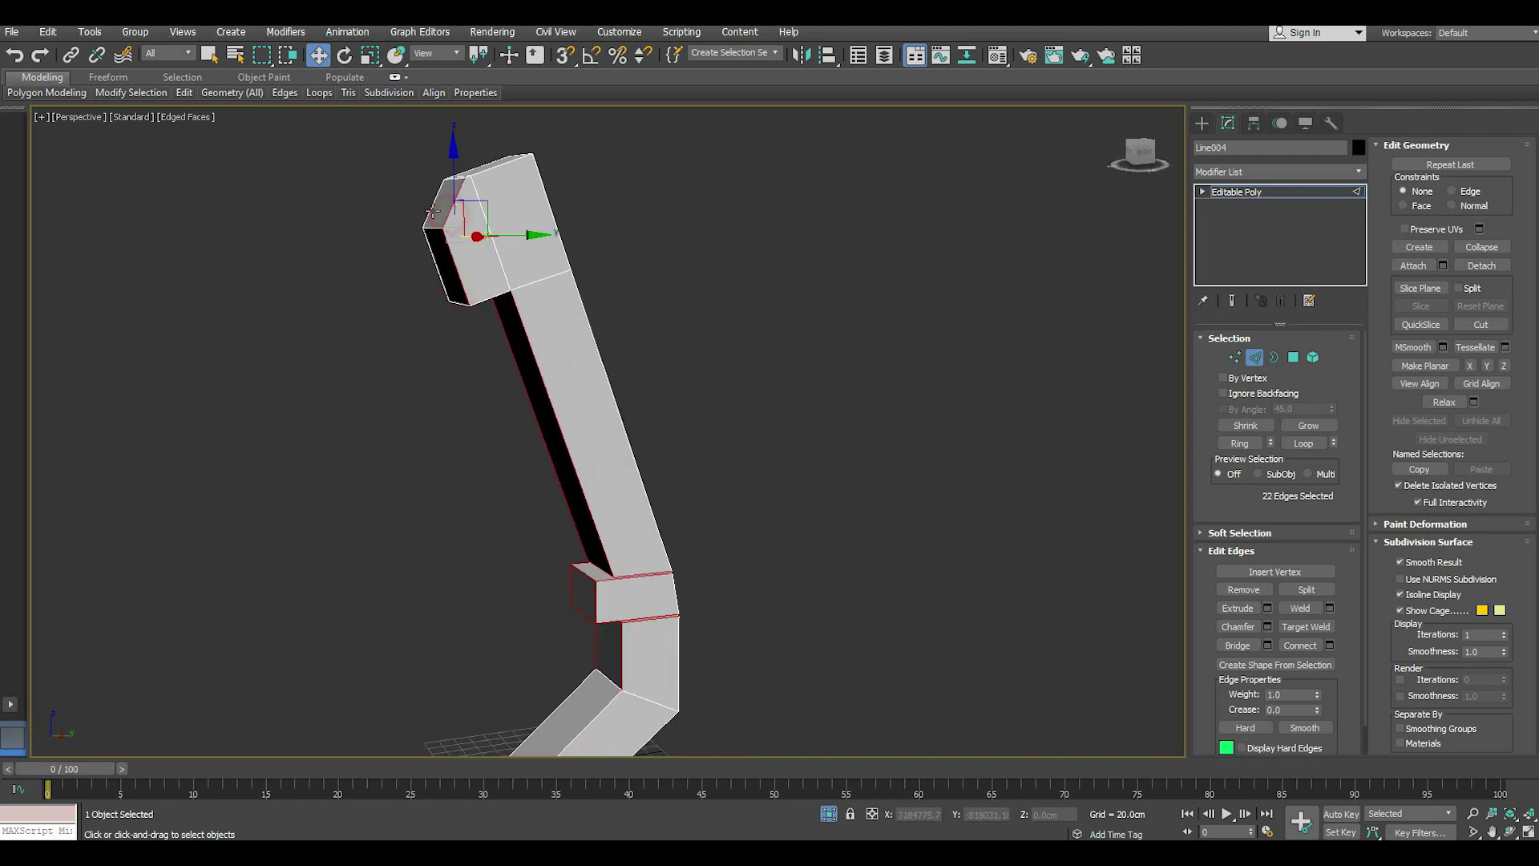
pyautogui.keyDown('ctrl'); pyautogui.click(435, 263); pyautogui.keyUp('ctrl')
pyautogui.keyDown('ctrl'); pyautogui.click(461, 309); pyautogui.keyUp('ctrl')
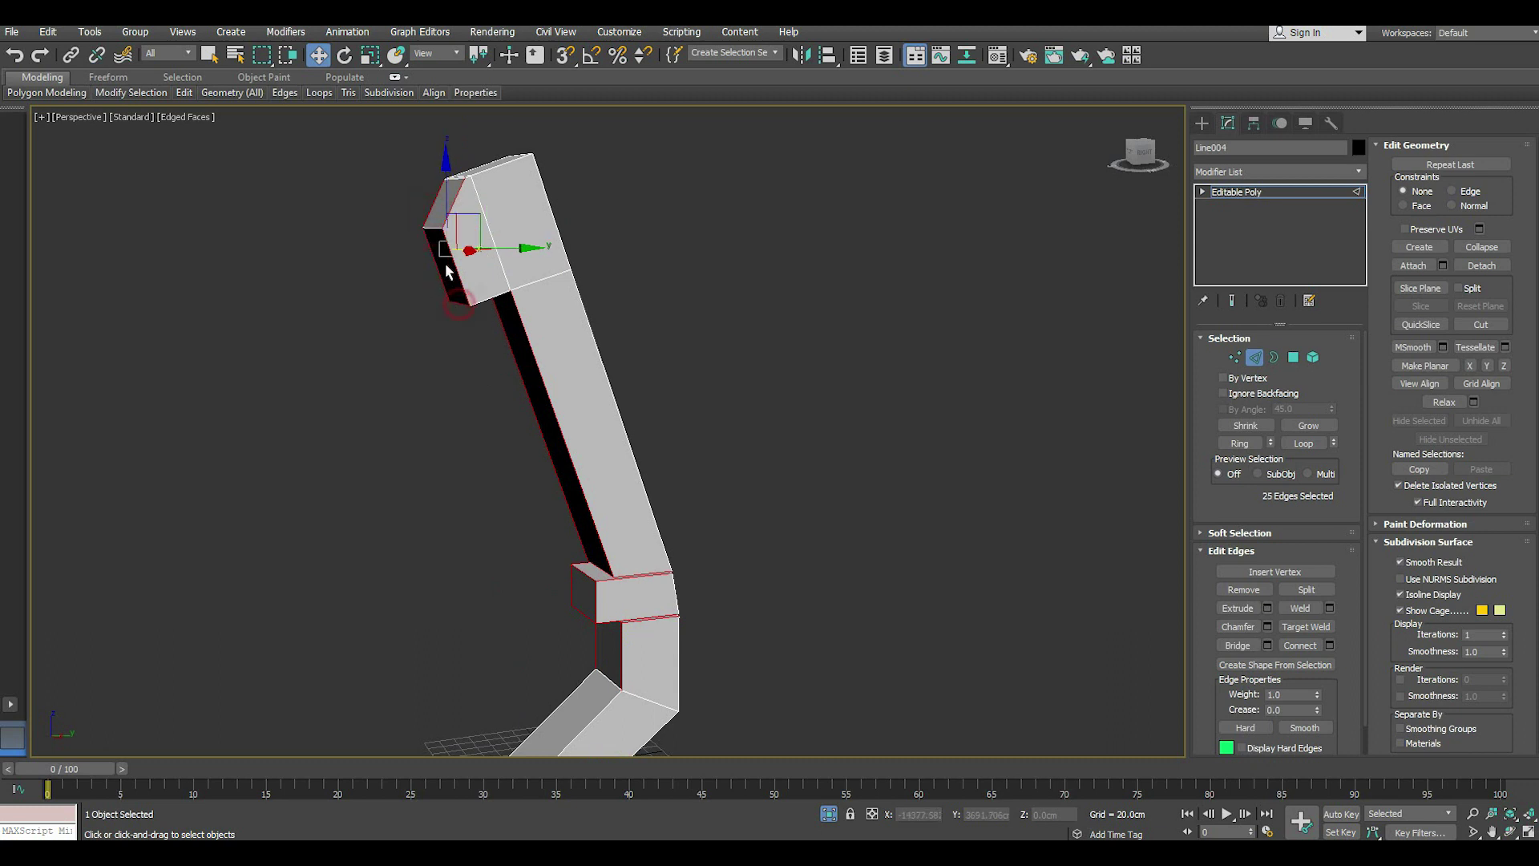
pyautogui.keyDown('ctrl'); pyautogui.click(432, 234); pyautogui.keyUp('ctrl')
pyautogui.moveTo(433, 233)
pyautogui.keyDown('alt'); pyautogui.mouseDown(button='middle')
pyautogui.moveTo(692, 231)
pyautogui.moveTo(662, 420)
pyautogui.moveTo(679, 363)
pyautogui.mouseUp(button='middle'); pyautogui.keyUp('alt')
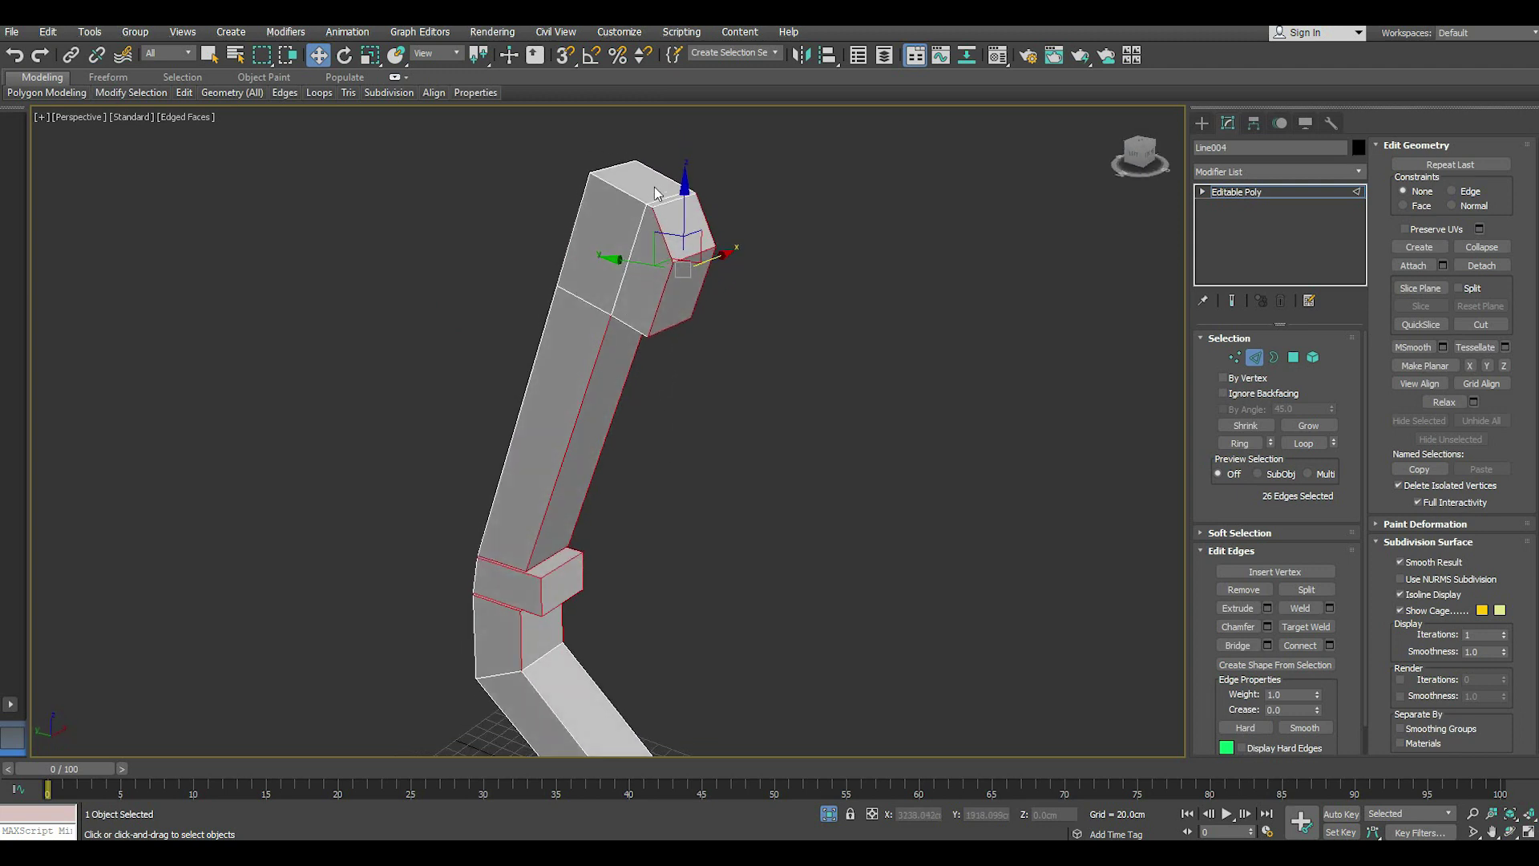
pyautogui.scroll(3, 655, 192)
pyautogui.keyDown('ctrl'); pyautogui.click(647, 238); pyautogui.keyUp('ctrl')
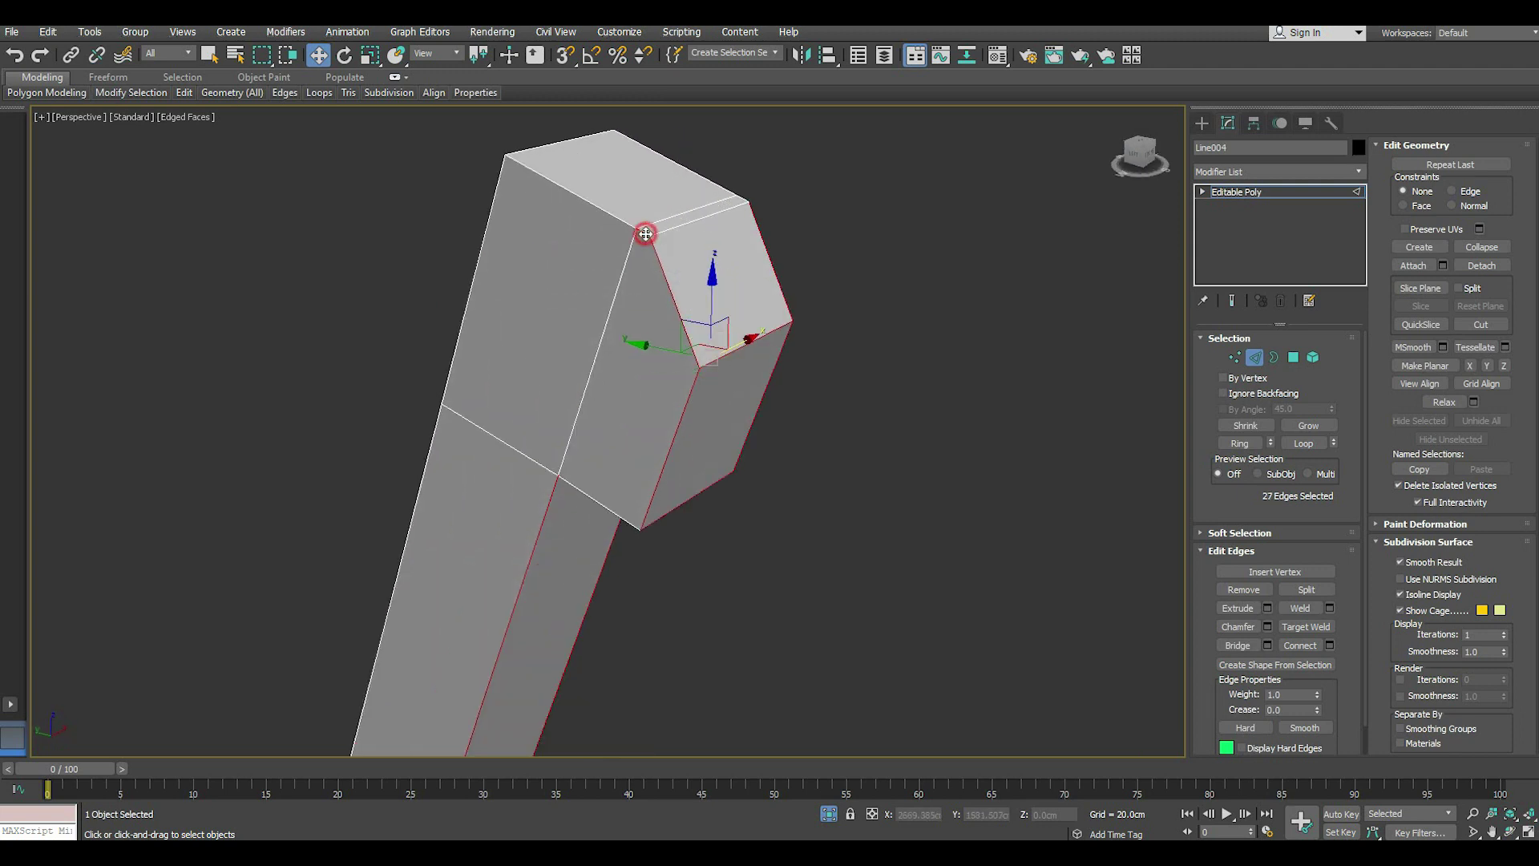
pyautogui.keyDown('ctrl'); pyautogui.click(716, 185); pyautogui.keyUp('ctrl')
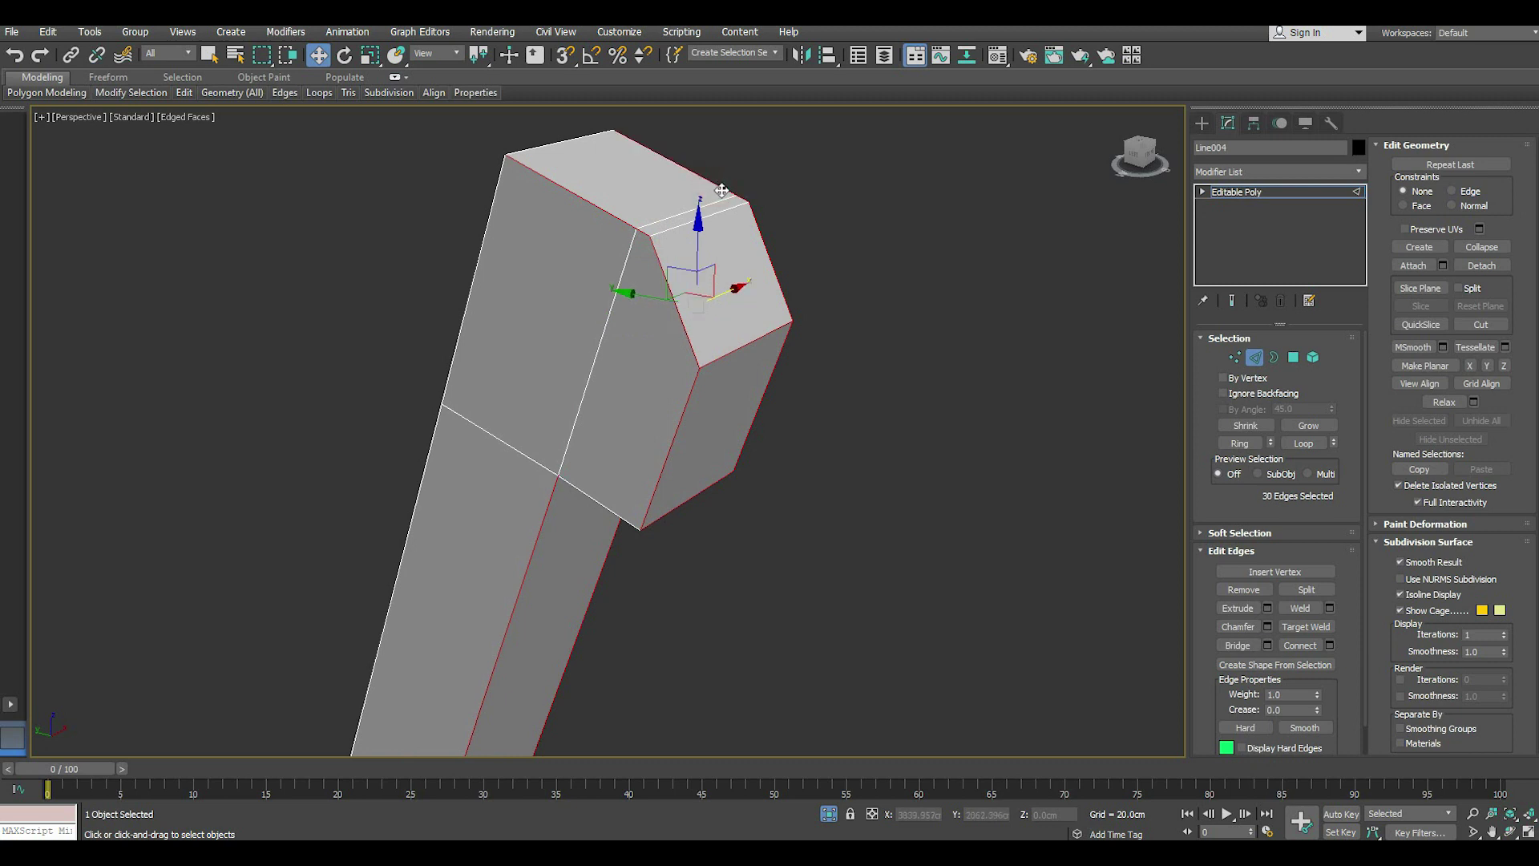
# - Frame the leg and add the foot's diagonal edges
pyautogui.press('z')
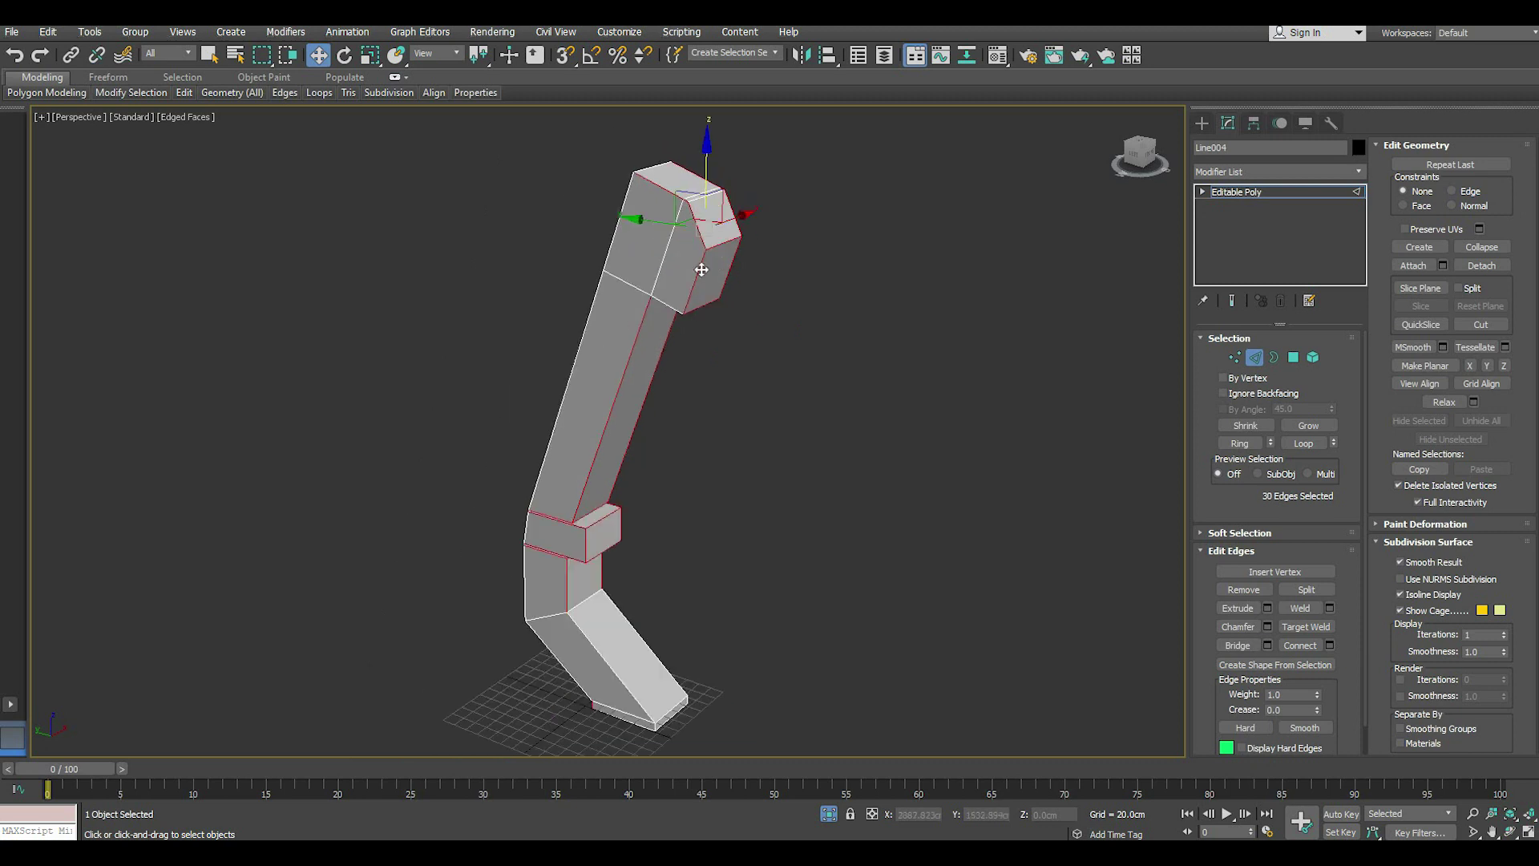
pyautogui.moveTo(713, 523)
pyautogui.keyDown('alt'); pyautogui.mouseDown(button='middle')
pyautogui.moveTo(670, 406)
pyautogui.moveTo(615, 468)
pyautogui.moveTo(574, 478)
pyautogui.moveTo(683, 682)
pyautogui.mouseUp(button='middle'); pyautogui.keyUp('alt')
pyautogui.keyDown('alt'); pyautogui.moveTo(782, 710); pyautogui.dragTo(668, 686, button='middle'); pyautogui.keyUp('alt')
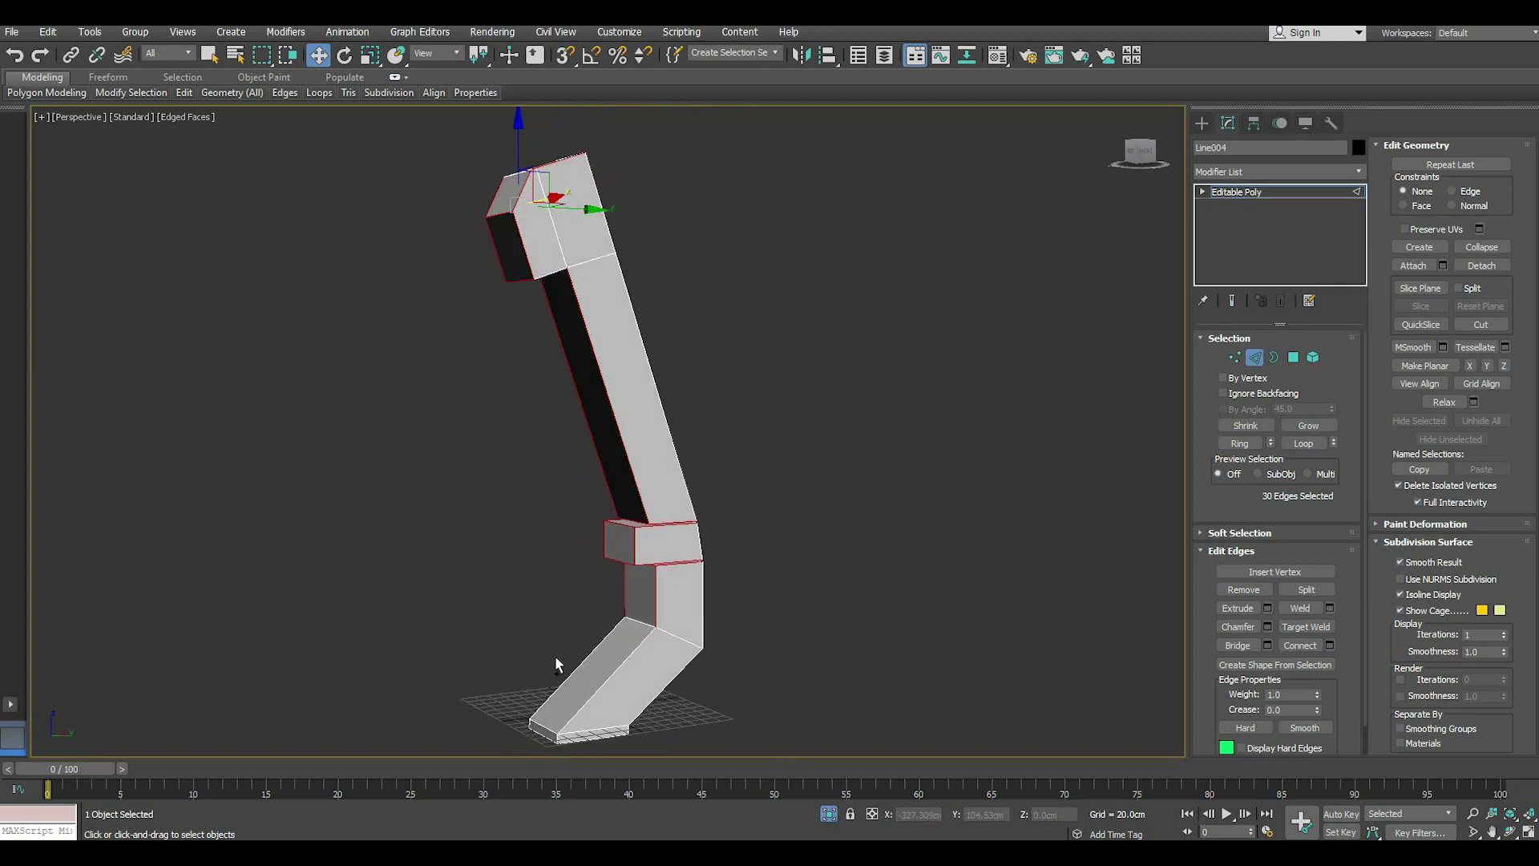
pyautogui.keyDown('ctrl'); pyautogui.click(566, 690); pyautogui.keyUp('ctrl')
pyautogui.keyDown('ctrl'); pyautogui.click(577, 705); pyautogui.keyUp('ctrl')
# - Remove a stray edge near the foot, leaving 33 hard edges selected
pyautogui.scroll(4, 563, 739)
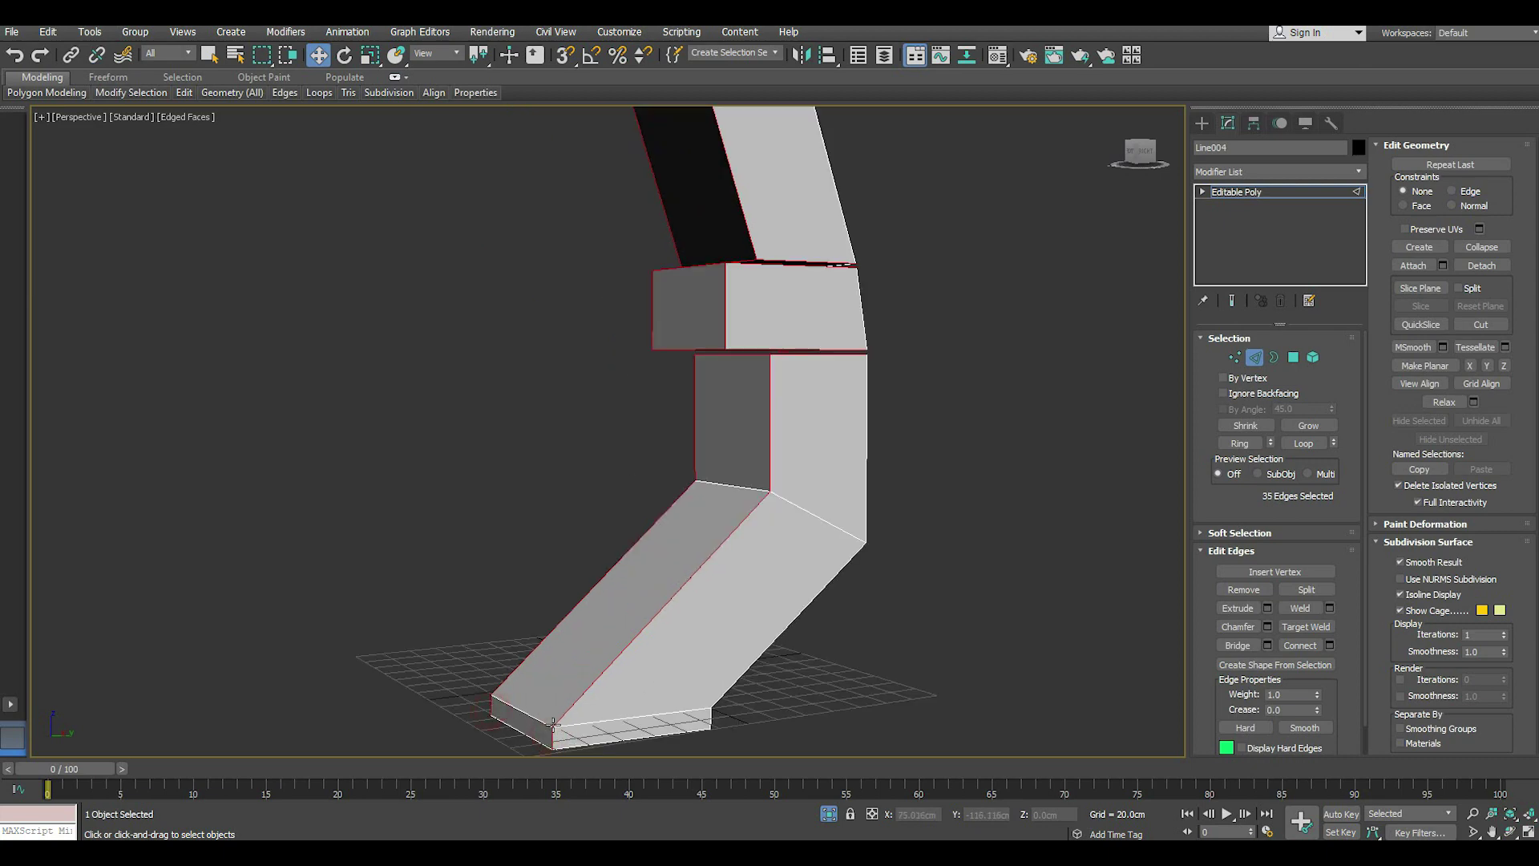
pyautogui.moveTo(753, 680)
pyautogui.keyDown('alt'); pyautogui.mouseDown(button='middle')
pyautogui.moveTo(741, 647)
pyautogui.moveTo(1065, 631)
pyautogui.moveTo(878, 672)
pyautogui.mouseUp(button='middle'); pyautogui.keyUp('alt')
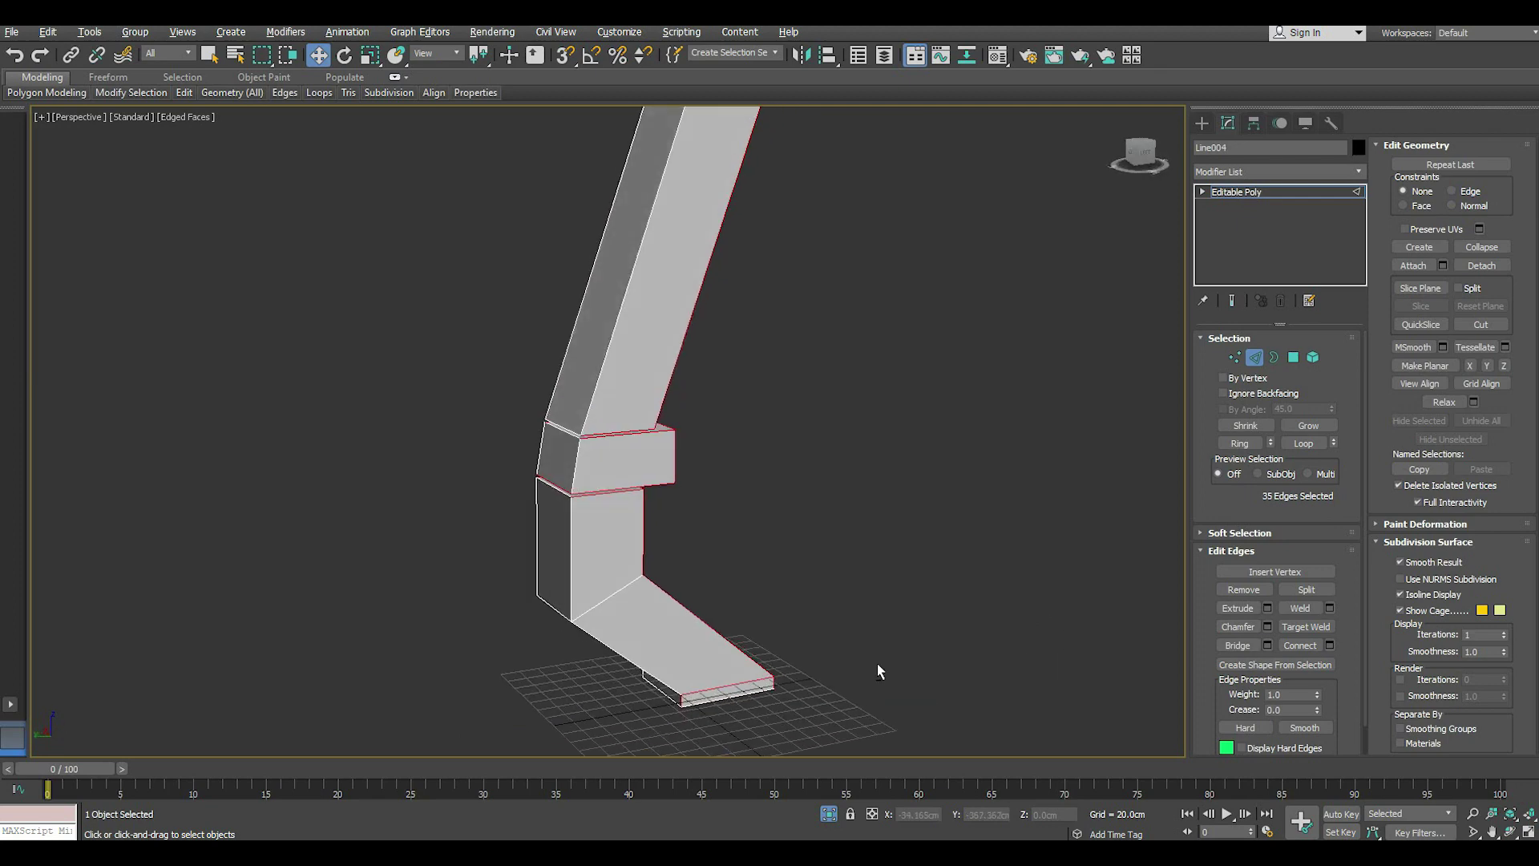
pyautogui.scroll(5, 705, 712)
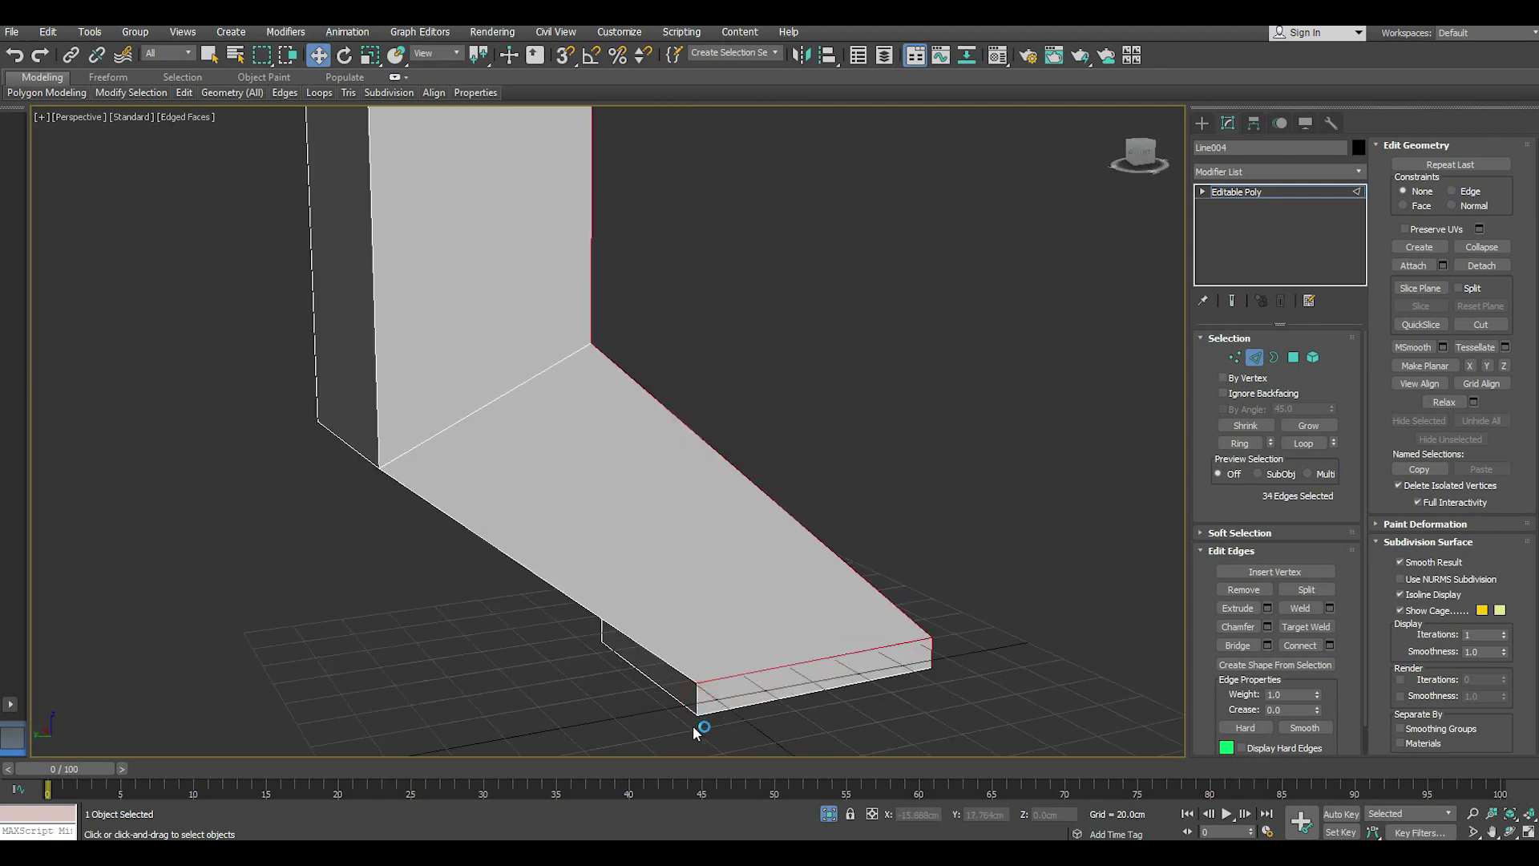
pyautogui.scroll(-3, 698, 721)
pyautogui.scroll(2, 765, 695)
pyautogui.keyDown('alt'); pyautogui.click(763, 700); pyautogui.keyUp('alt')
pyautogui.moveTo(763, 701)
pyautogui.keyDown('alt'); pyautogui.mouseDown(button='middle')
pyautogui.moveTo(577, 684)
pyautogui.moveTo(566, 699)
pyautogui.moveTo(727, 677)
pyautogui.moveTo(756, 662)
pyautogui.moveTo(728, 639)
pyautogui.moveTo(804, 626)
pyautogui.moveTo(771, 656)
pyautogui.mouseUp(button='middle'); pyautogui.keyUp('alt')
pyautogui.scroll(2, 701, 541)
pyautogui.scroll(3, 902, 518)
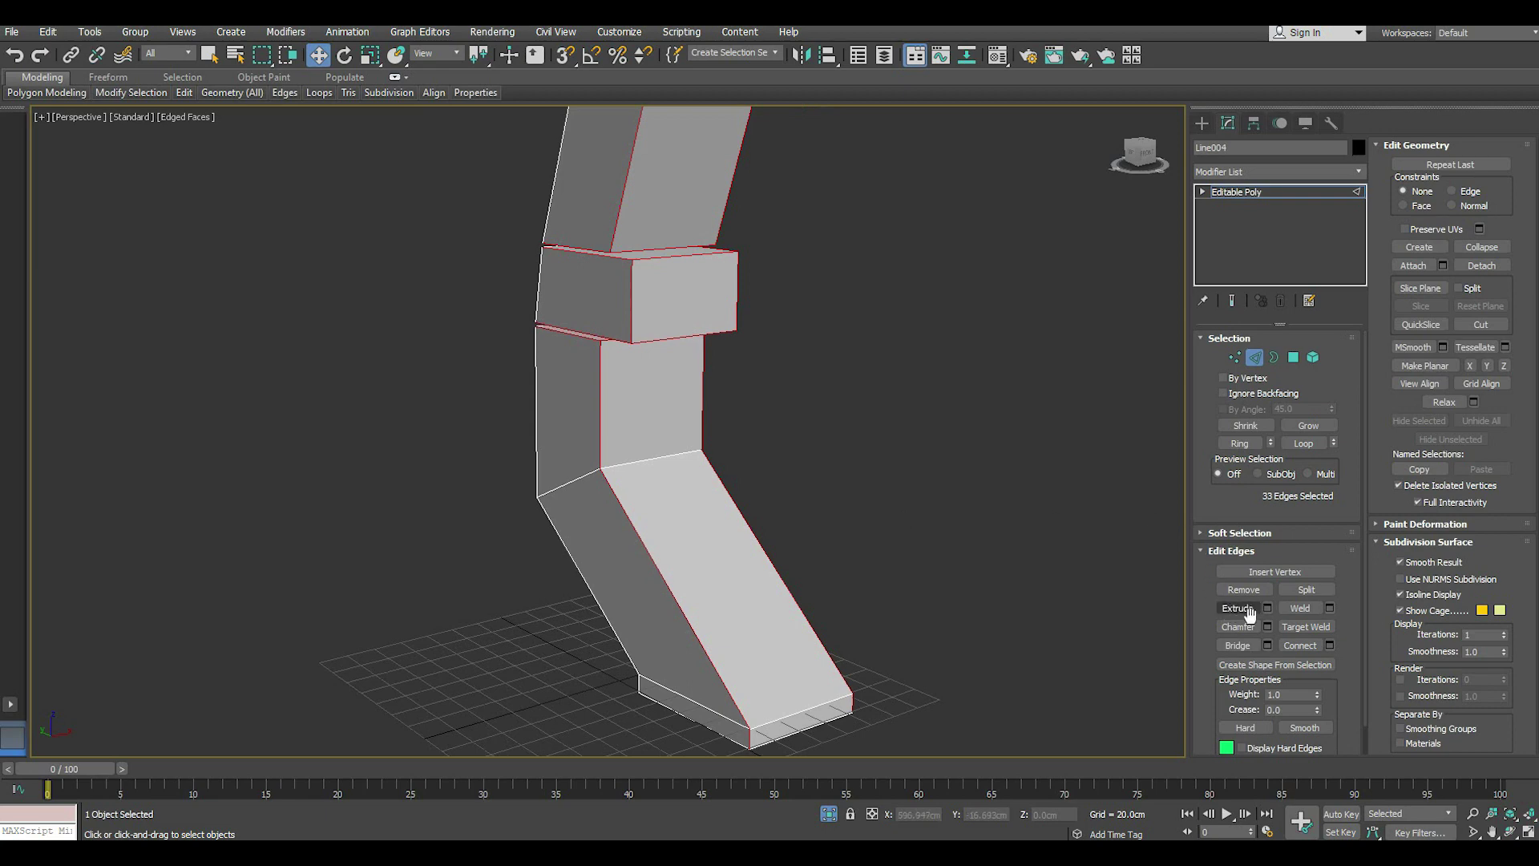
# - Preview a 2.696 cm chamfer on the selected edges, then cancel it
pyautogui.click(1268, 628)
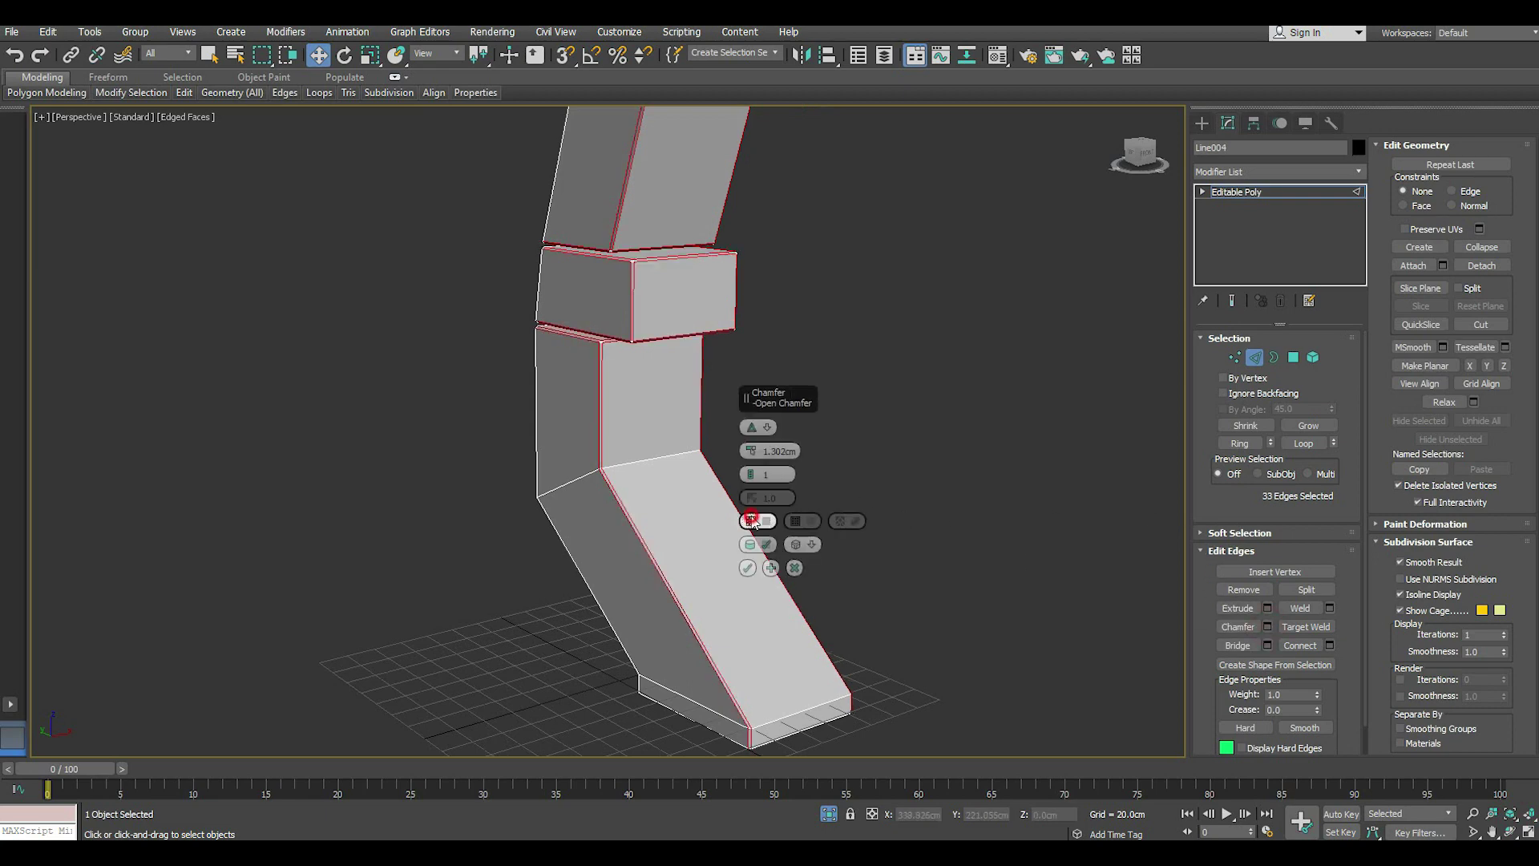
pyautogui.click(758, 476)
pyautogui.moveTo(749, 453); pyautogui.dragTo(747, 451)
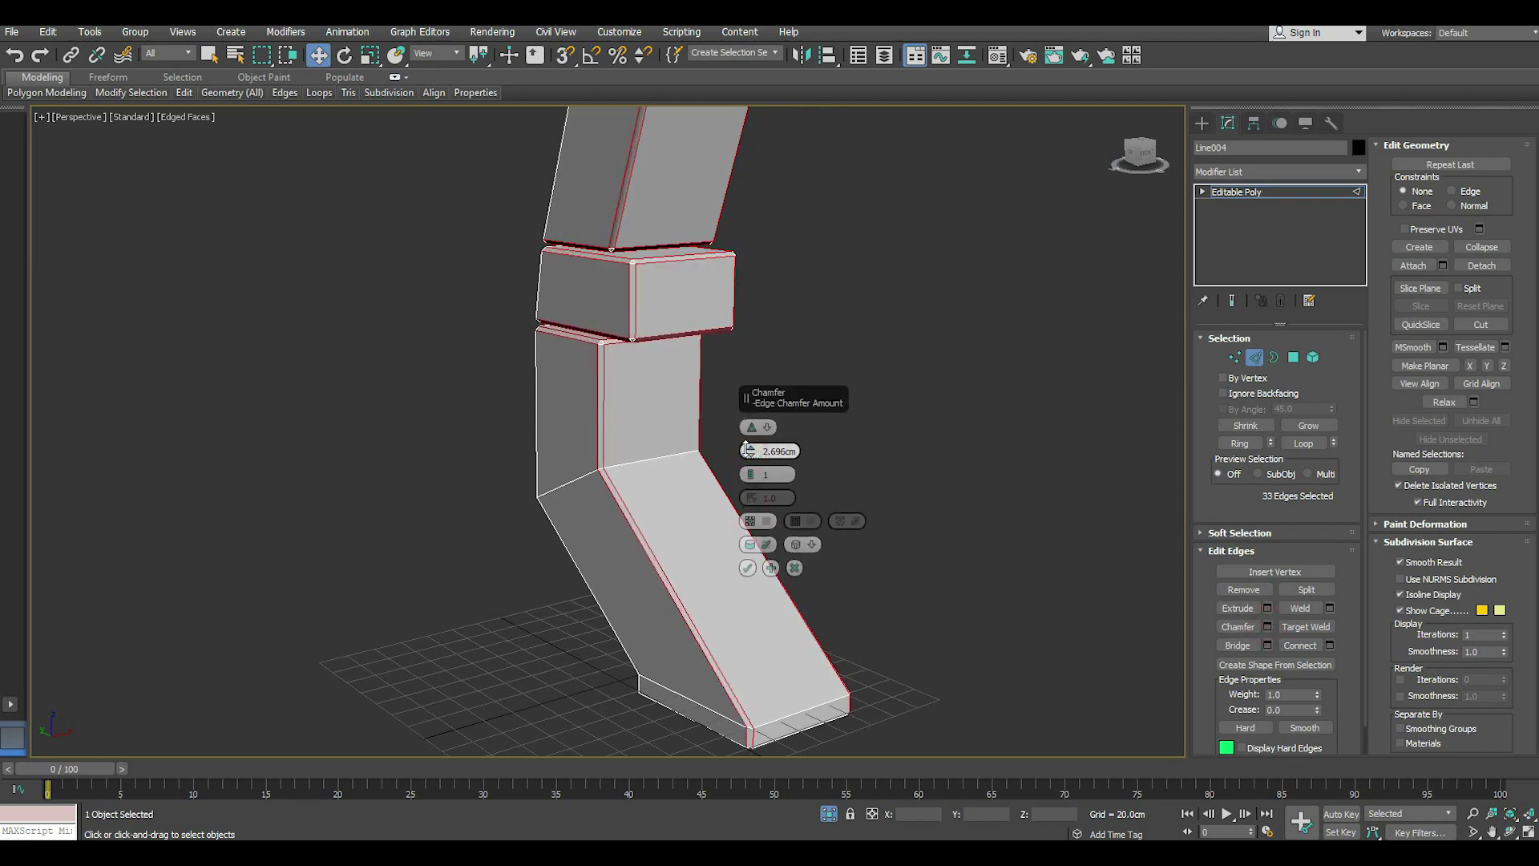
pyautogui.click(794, 568)
# - Deselect the unwanted top edge and lower ring edges from the selection
pyautogui.moveTo(700, 325)
pyautogui.keyDown('alt'); pyautogui.mouseDown(button='middle')
pyautogui.moveTo(748, 327)
pyautogui.moveTo(638, 286)
pyautogui.mouseUp(button='middle'); pyautogui.keyUp('alt')
pyautogui.keyDown('alt'); pyautogui.click(625, 262); pyautogui.keyUp('alt')
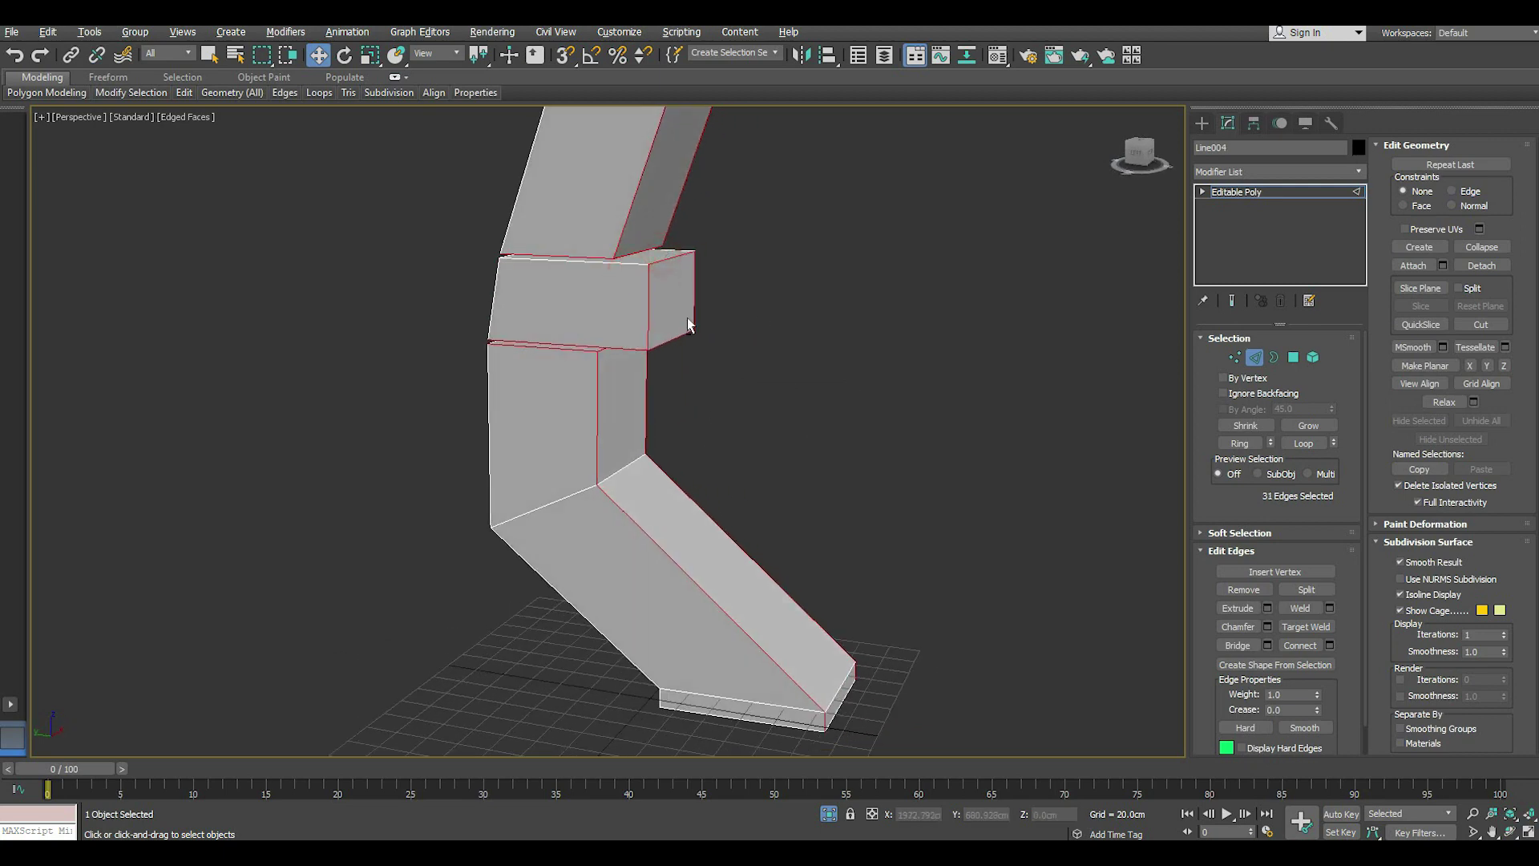
pyautogui.keyDown('alt'); pyautogui.click(608, 347); pyautogui.keyUp('alt')
pyautogui.keyDown('alt'); pyautogui.moveTo(704, 367); pyautogui.dragTo(505, 337, button='middle'); pyautogui.keyUp('alt')
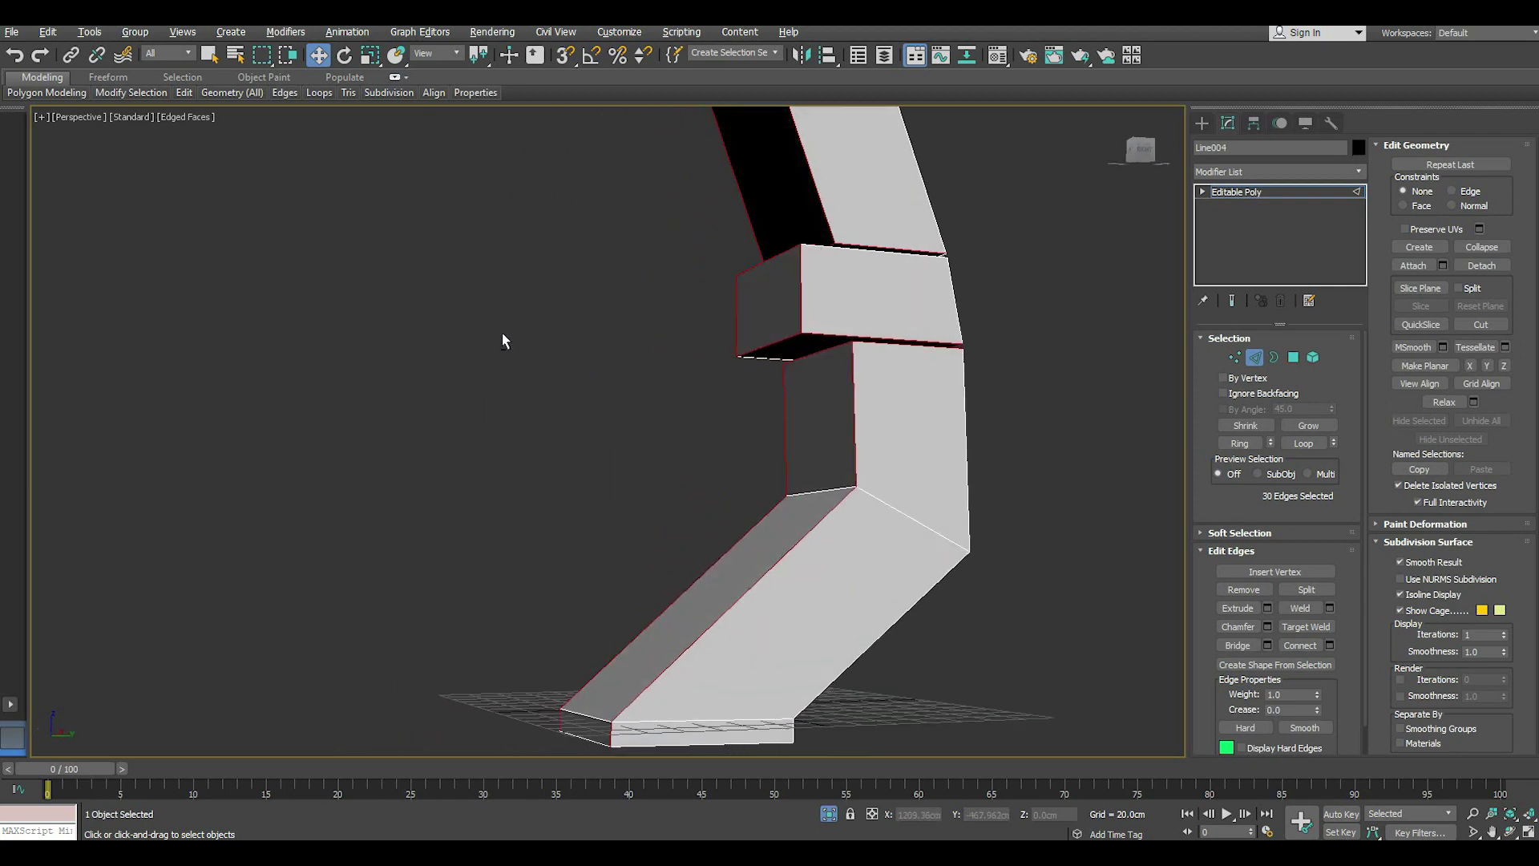
pyautogui.keyDown('alt'); pyautogui.click(826, 335); pyautogui.keyUp('alt')
pyautogui.keyDown('alt'); pyautogui.click(790, 251); pyautogui.keyUp('alt')
pyautogui.moveTo(790, 250)
pyautogui.keyDown('alt'); pyautogui.mouseDown(button='middle')
pyautogui.moveTo(882, 336)
pyautogui.moveTo(1023, 356)
pyautogui.moveTo(859, 302)
pyautogui.mouseUp(button='middle'); pyautogui.keyUp('alt')
pyautogui.keyDown('alt'); pyautogui.click(766, 285); pyautogui.keyUp('alt')
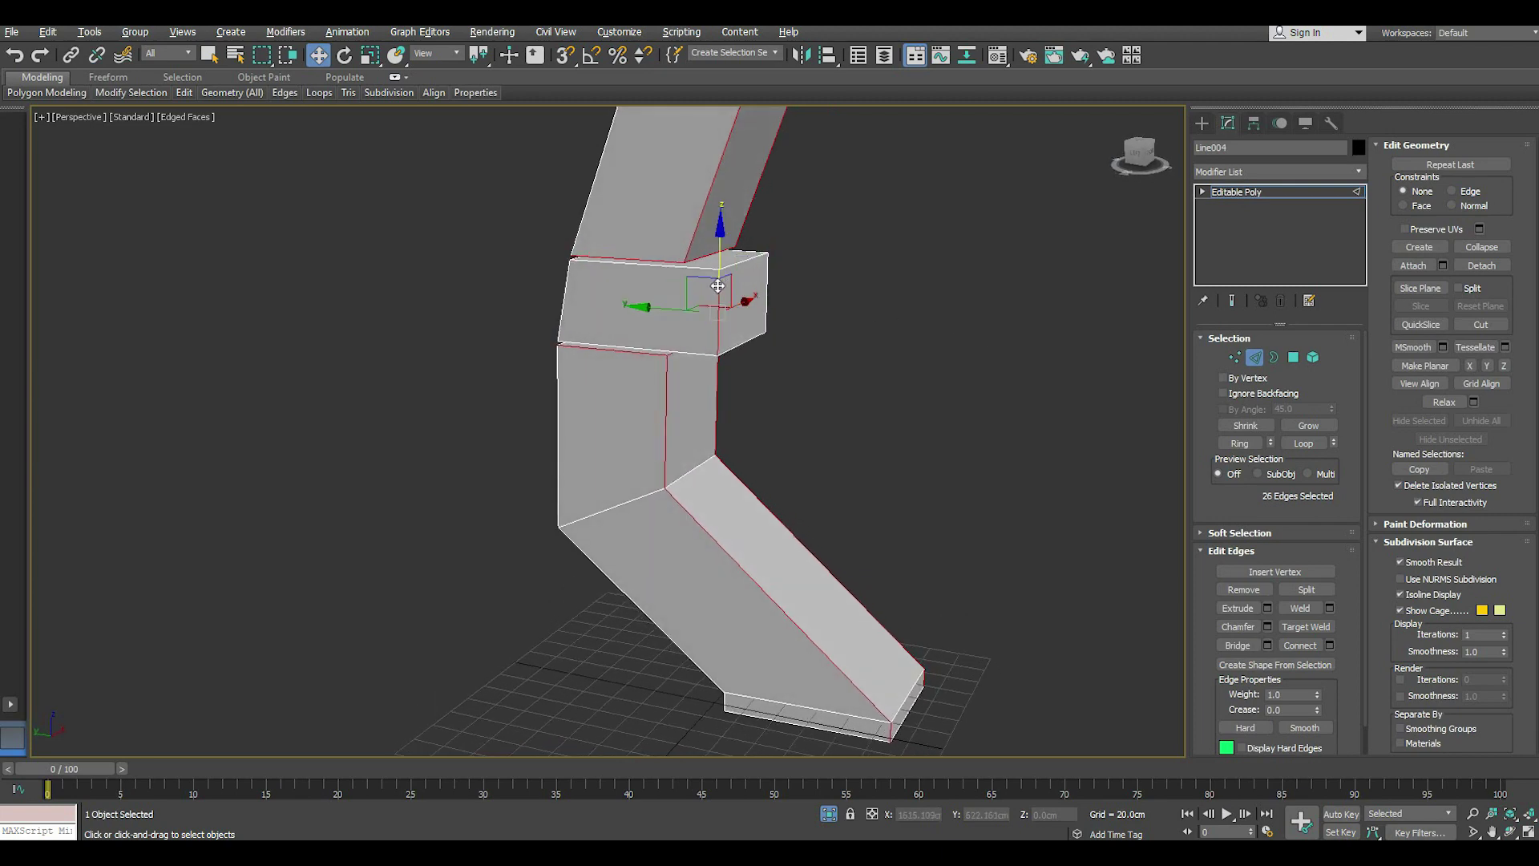
pyautogui.keyDown('alt'); pyautogui.click(739, 289); pyautogui.keyUp('alt')
pyautogui.moveTo(739, 289)
pyautogui.keyDown('alt'); pyautogui.mouseDown(button='middle')
pyautogui.moveTo(893, 315)
pyautogui.moveTo(792, 314)
pyautogui.moveTo(844, 330)
pyautogui.moveTo(868, 327)
pyautogui.moveTo(751, 320)
pyautogui.mouseUp(button='middle'); pyautogui.keyUp('alt')
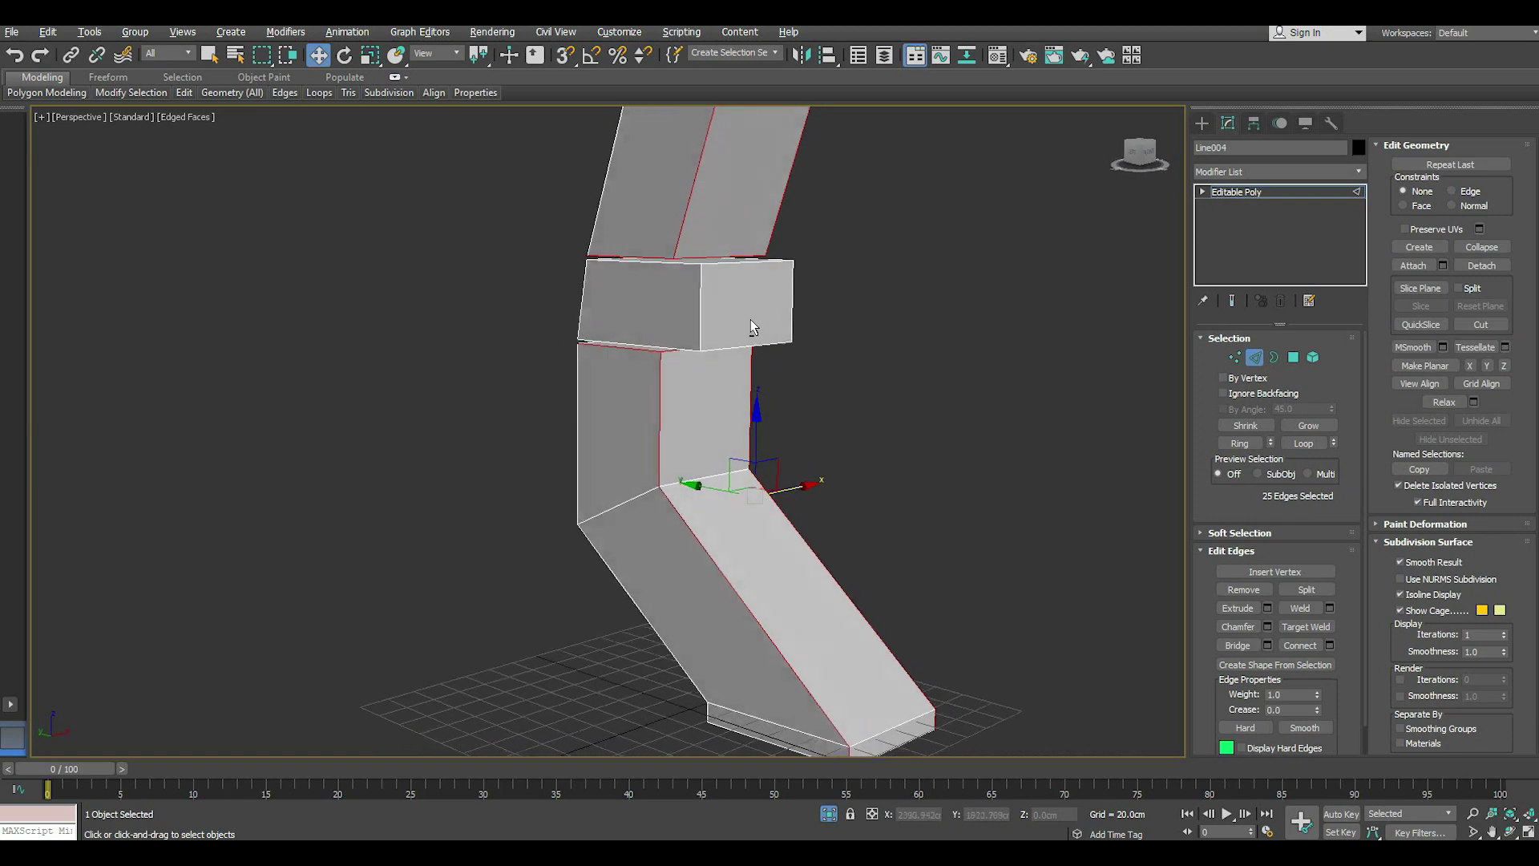
# - Chamfer the remaining selected edges with a slightly wider amount
pyautogui.click(1268, 626)
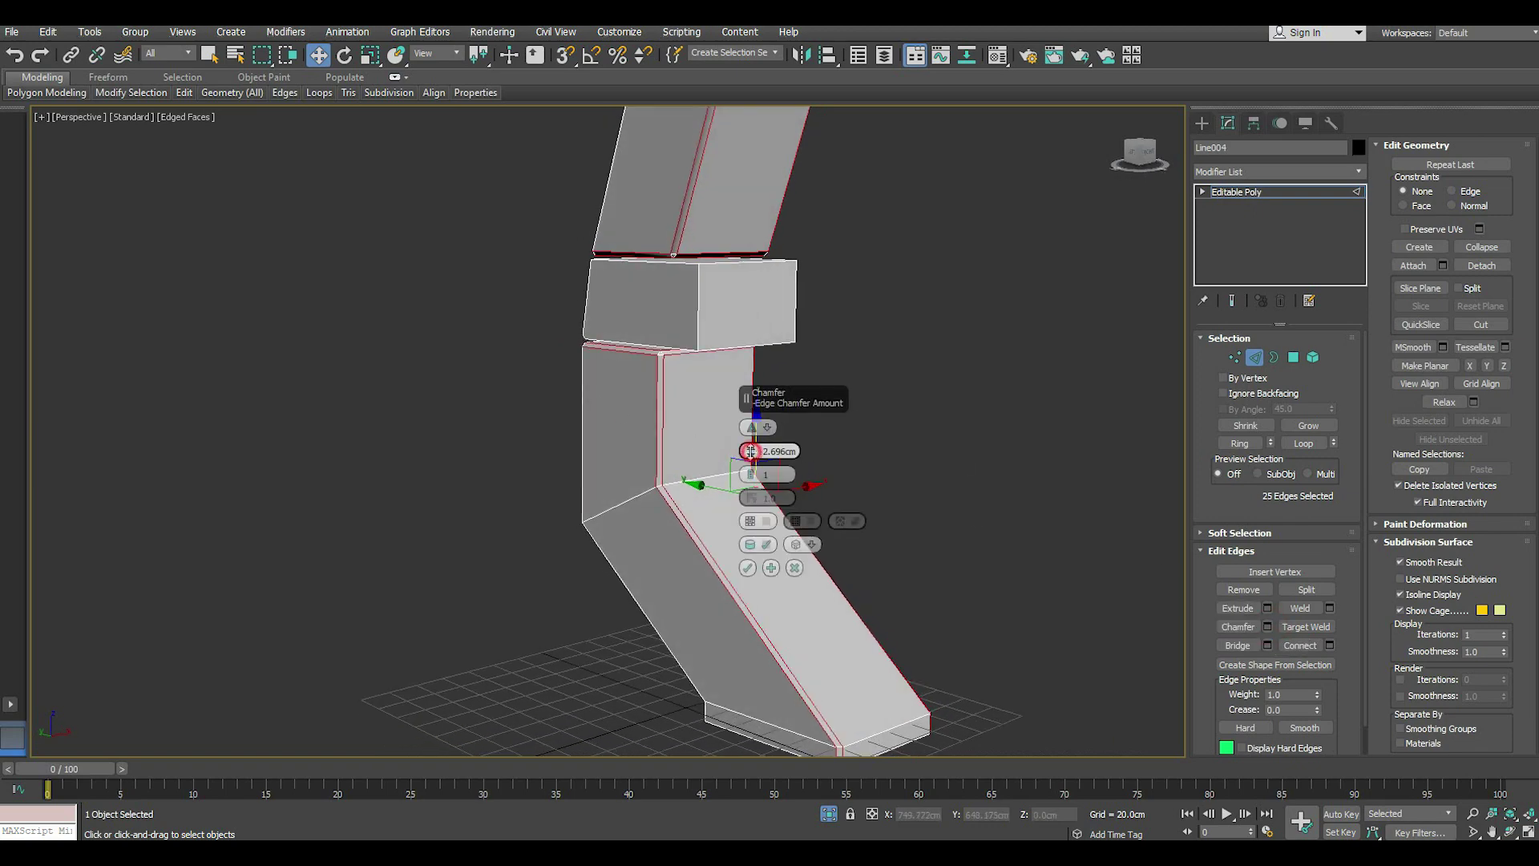
pyautogui.moveTo(750, 454); pyautogui.dragTo(748, 447)
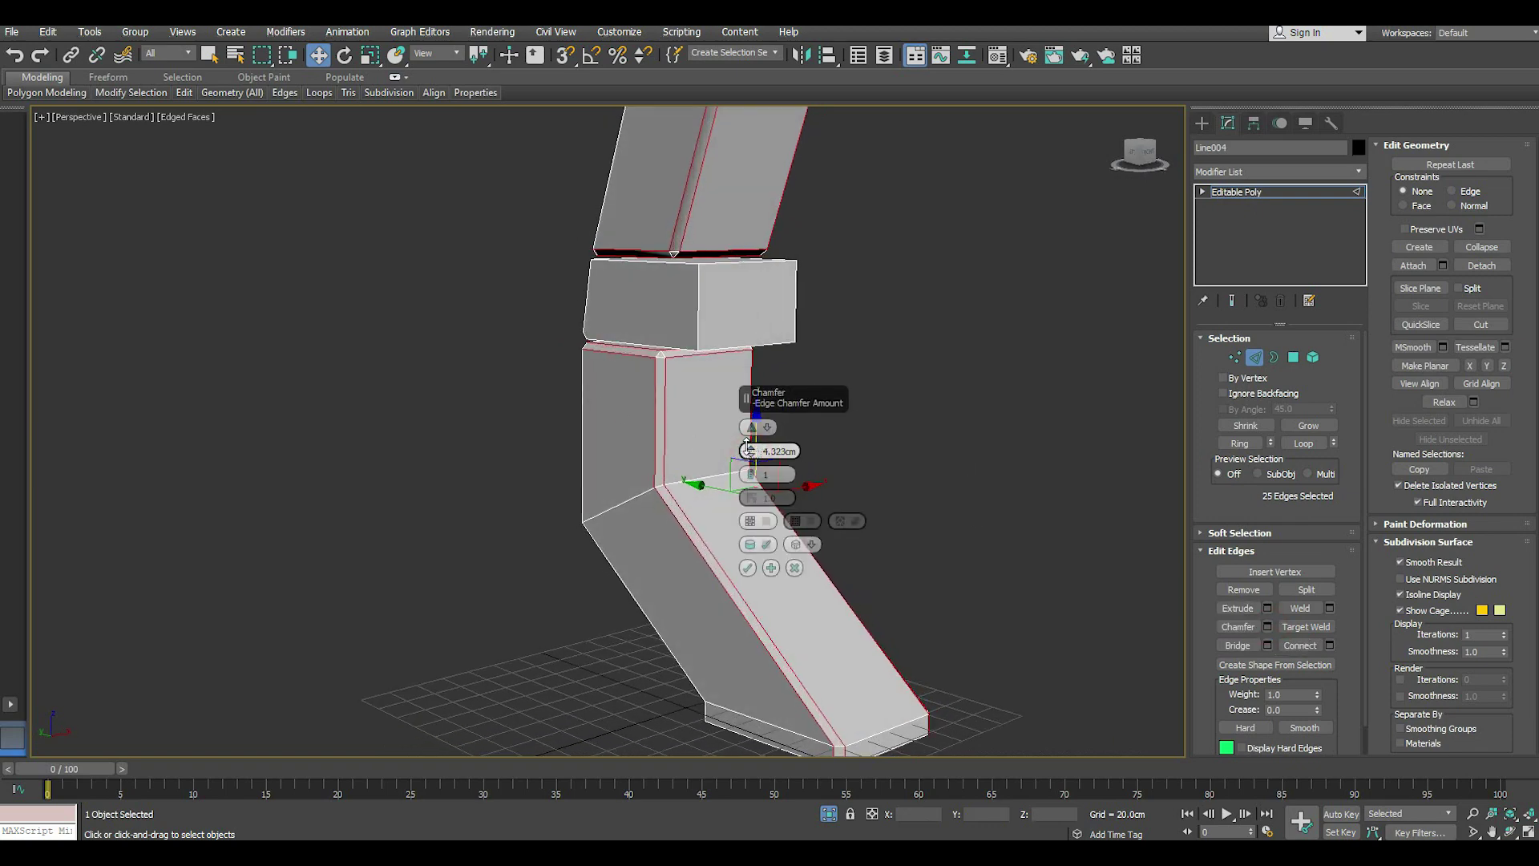
pyautogui.click(748, 568)
# - Select the lower leg edge loop, minus a block horizontal edge, and chamfer it at 5.717 cm
pyautogui.click(694, 325)
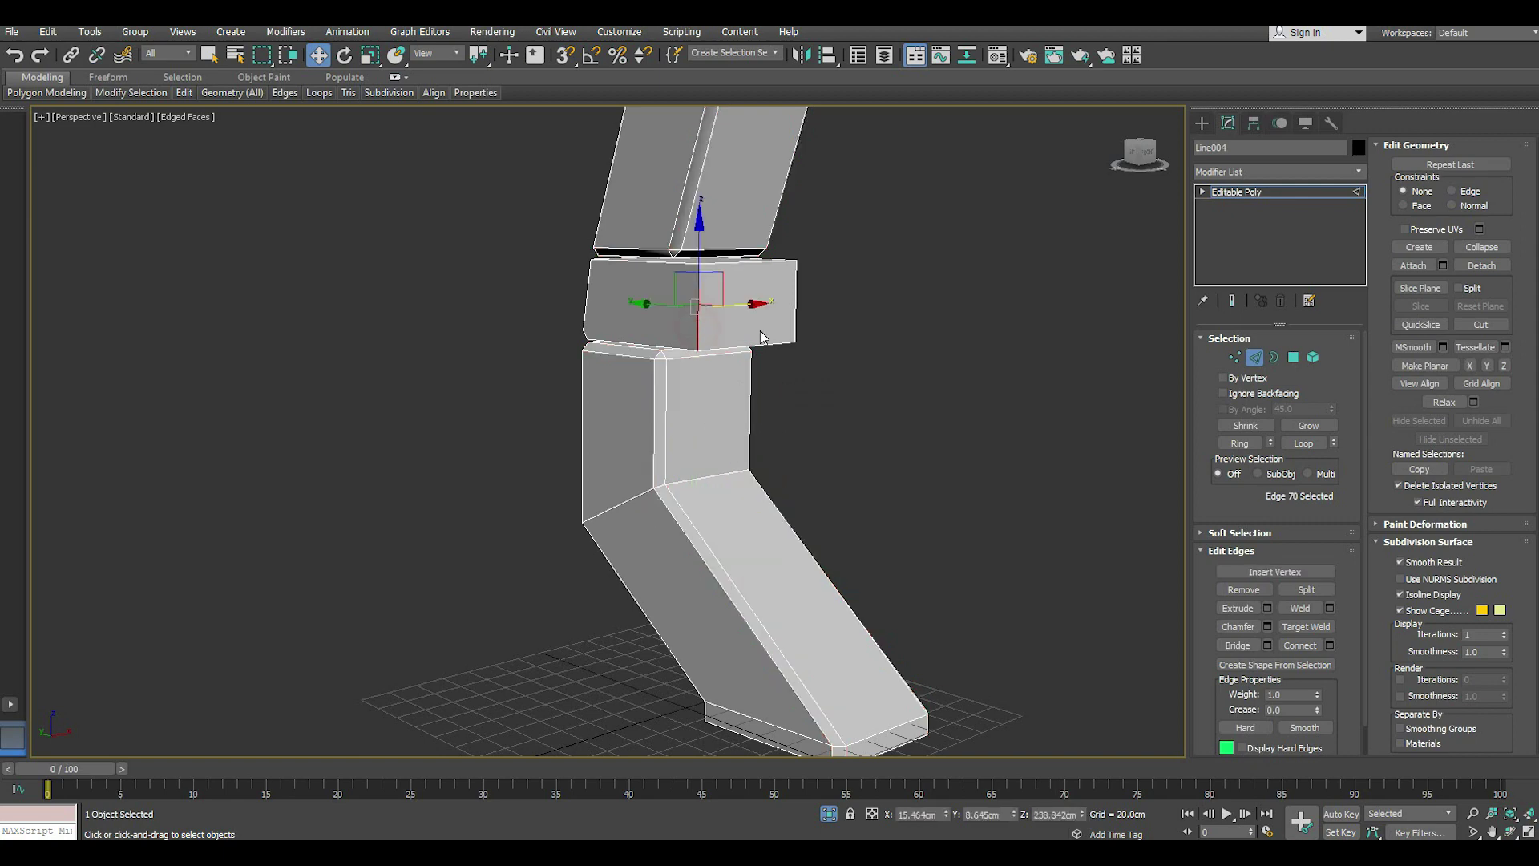
pyautogui.moveTo(763, 337)
pyautogui.keyDown('alt'); pyautogui.mouseDown(button='middle')
pyautogui.moveTo(812, 344)
pyautogui.moveTo(939, 316)
pyautogui.mouseUp(button='middle'); pyautogui.keyUp('alt')
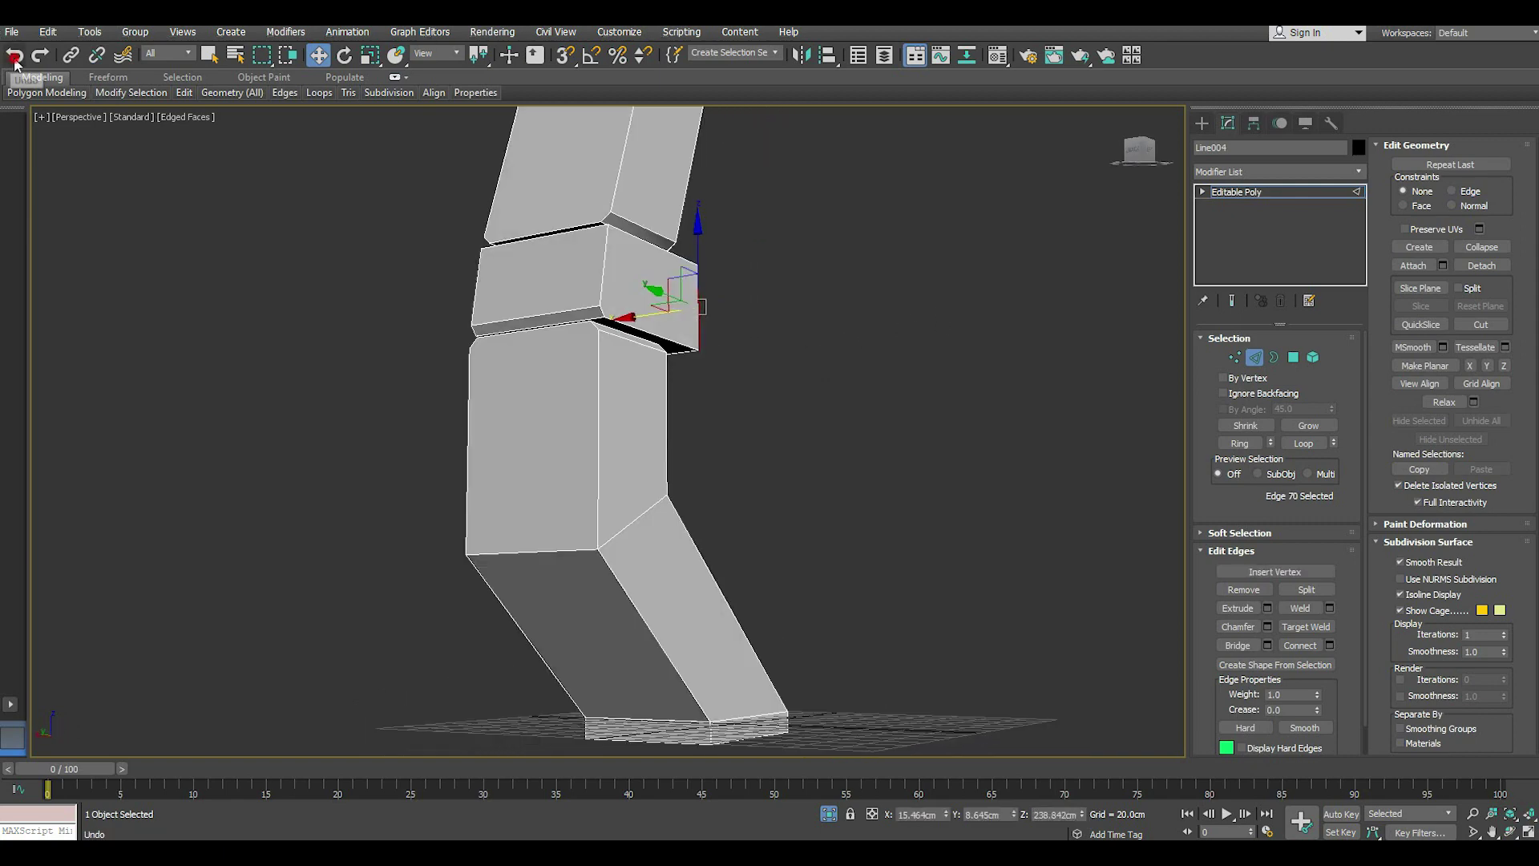
pyautogui.doubleClick(669, 249)
pyautogui.keyDown('alt'); pyautogui.click(581, 320); pyautogui.keyUp('alt')
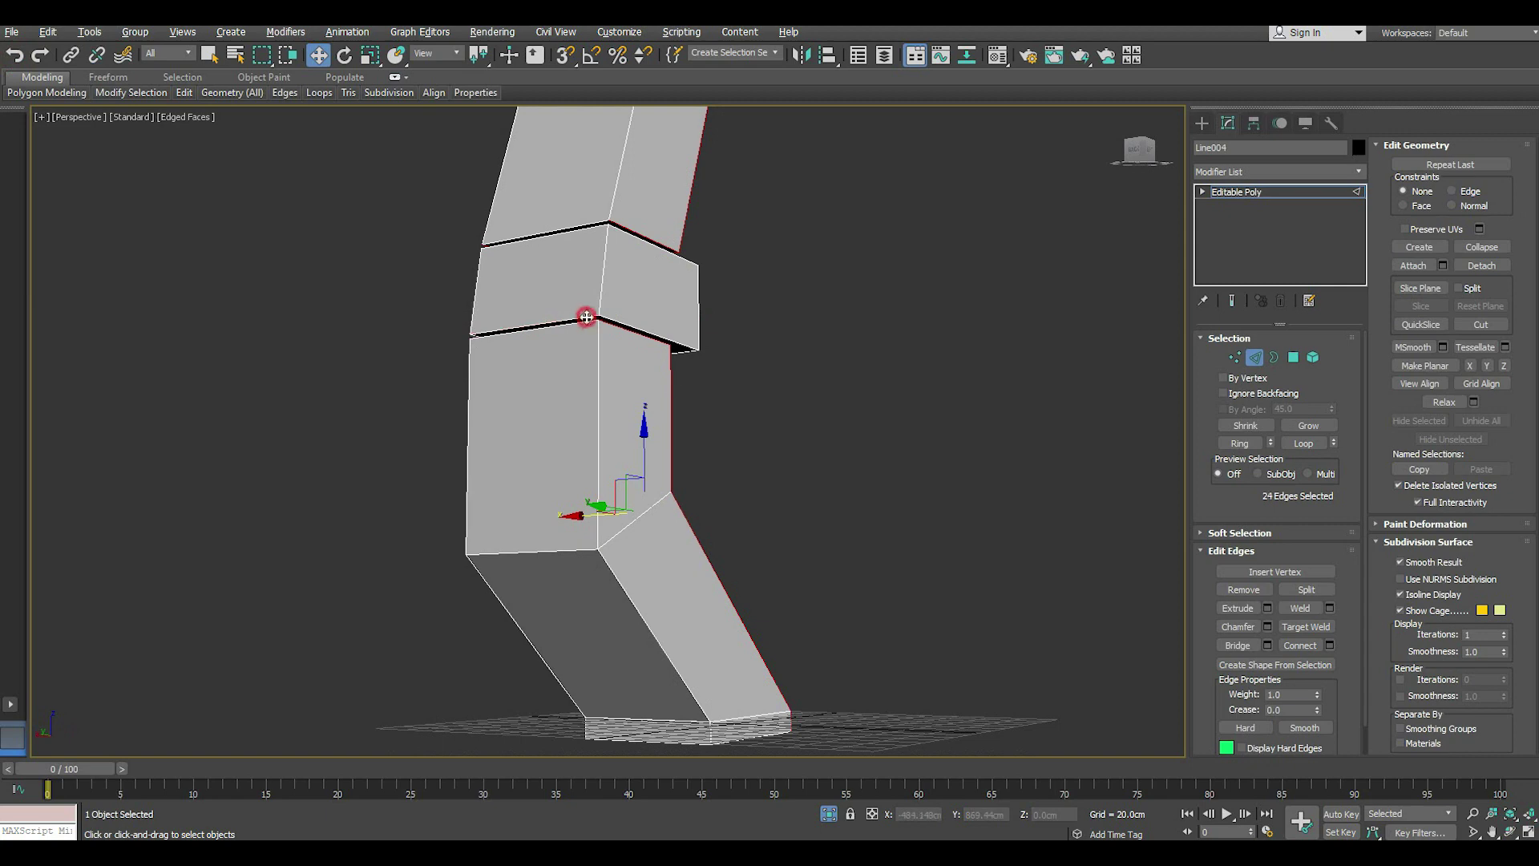
pyautogui.click(1268, 628)
pyautogui.moveTo(952, 560)
pyautogui.keyDown('alt'); pyautogui.mouseDown(button='middle')
pyautogui.moveTo(860, 582)
pyautogui.moveTo(872, 598)
pyautogui.moveTo(1086, 591)
pyautogui.moveTo(781, 591)
pyautogui.mouseUp(button='middle'); pyautogui.keyUp('alt')
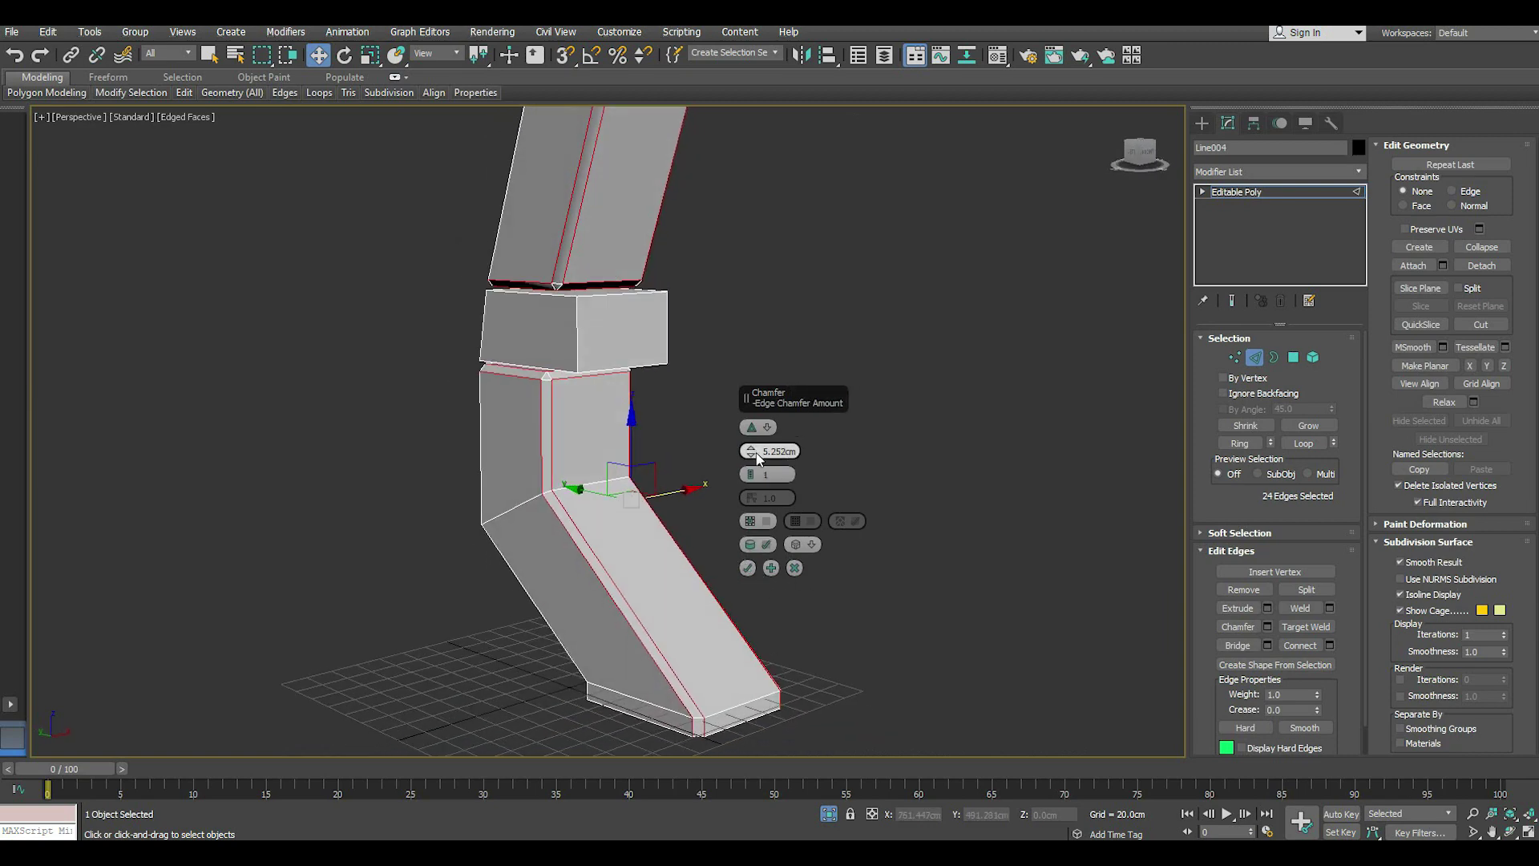
pyautogui.moveTo(754, 453); pyautogui.dragTo(755, 443)
pyautogui.click(747, 567)
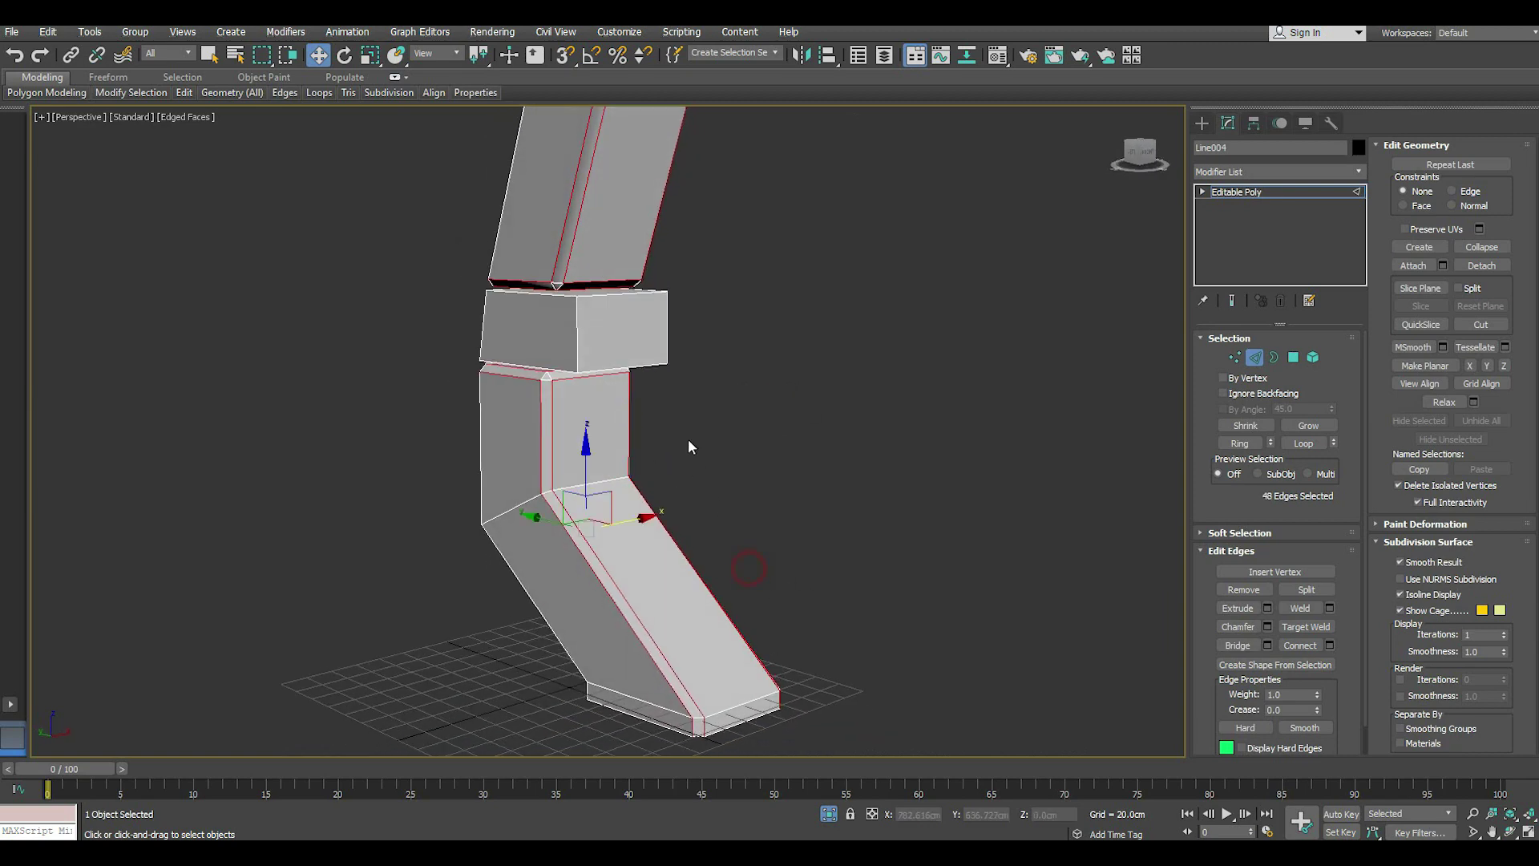
pyautogui.scroll(2, 690, 448)
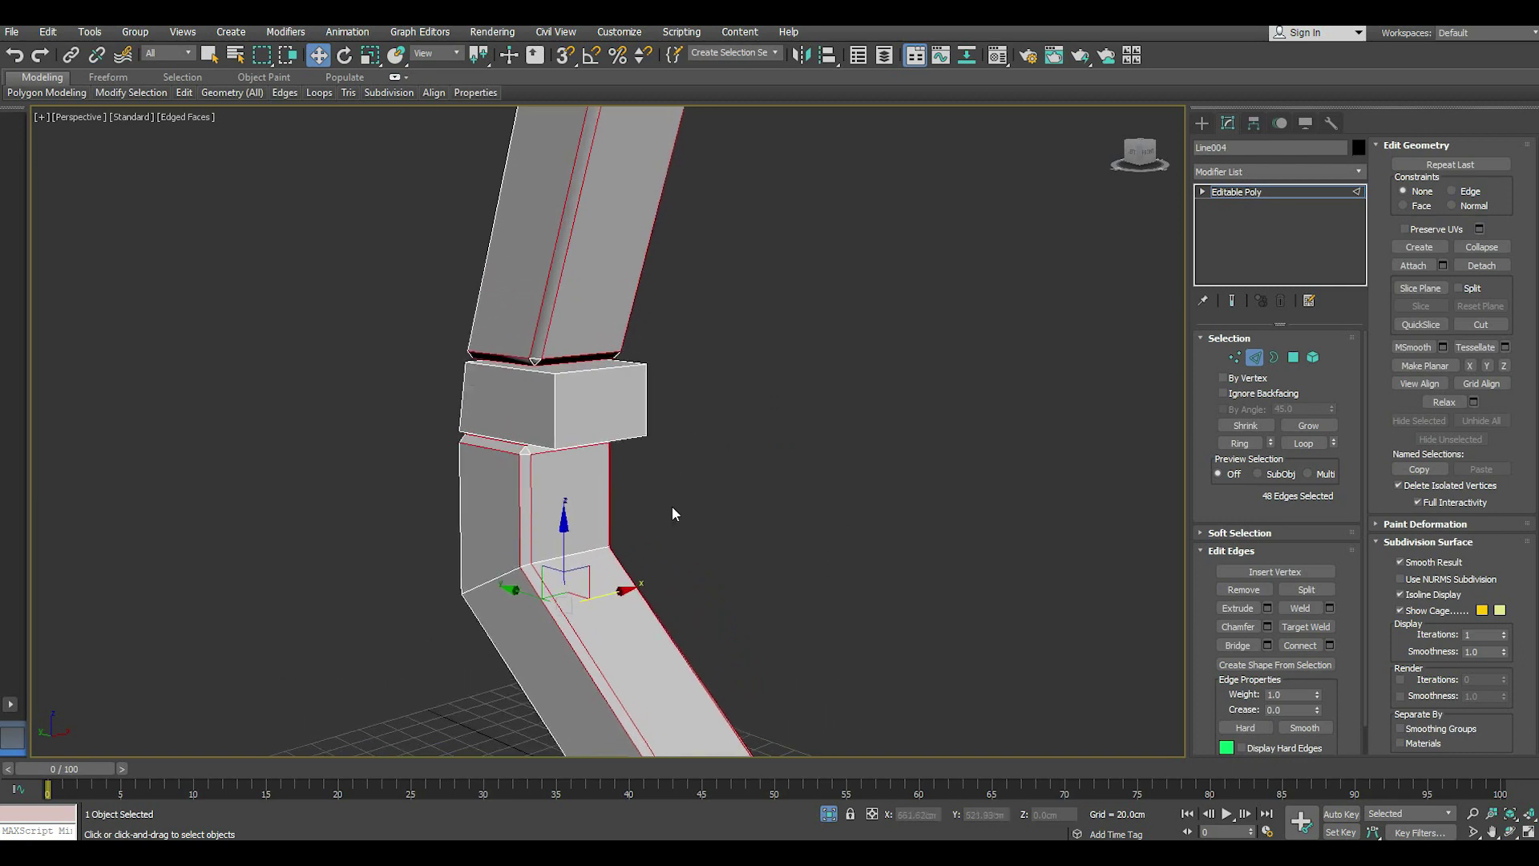
pyautogui.click(553, 408)
pyautogui.keyDown('ctrl'); pyautogui.click(645, 409); pyautogui.keyUp('ctrl')
pyautogui.keyDown('alt'); pyautogui.moveTo(649, 413); pyautogui.dragTo(721, 454, button='middle'); pyautogui.keyUp('alt')
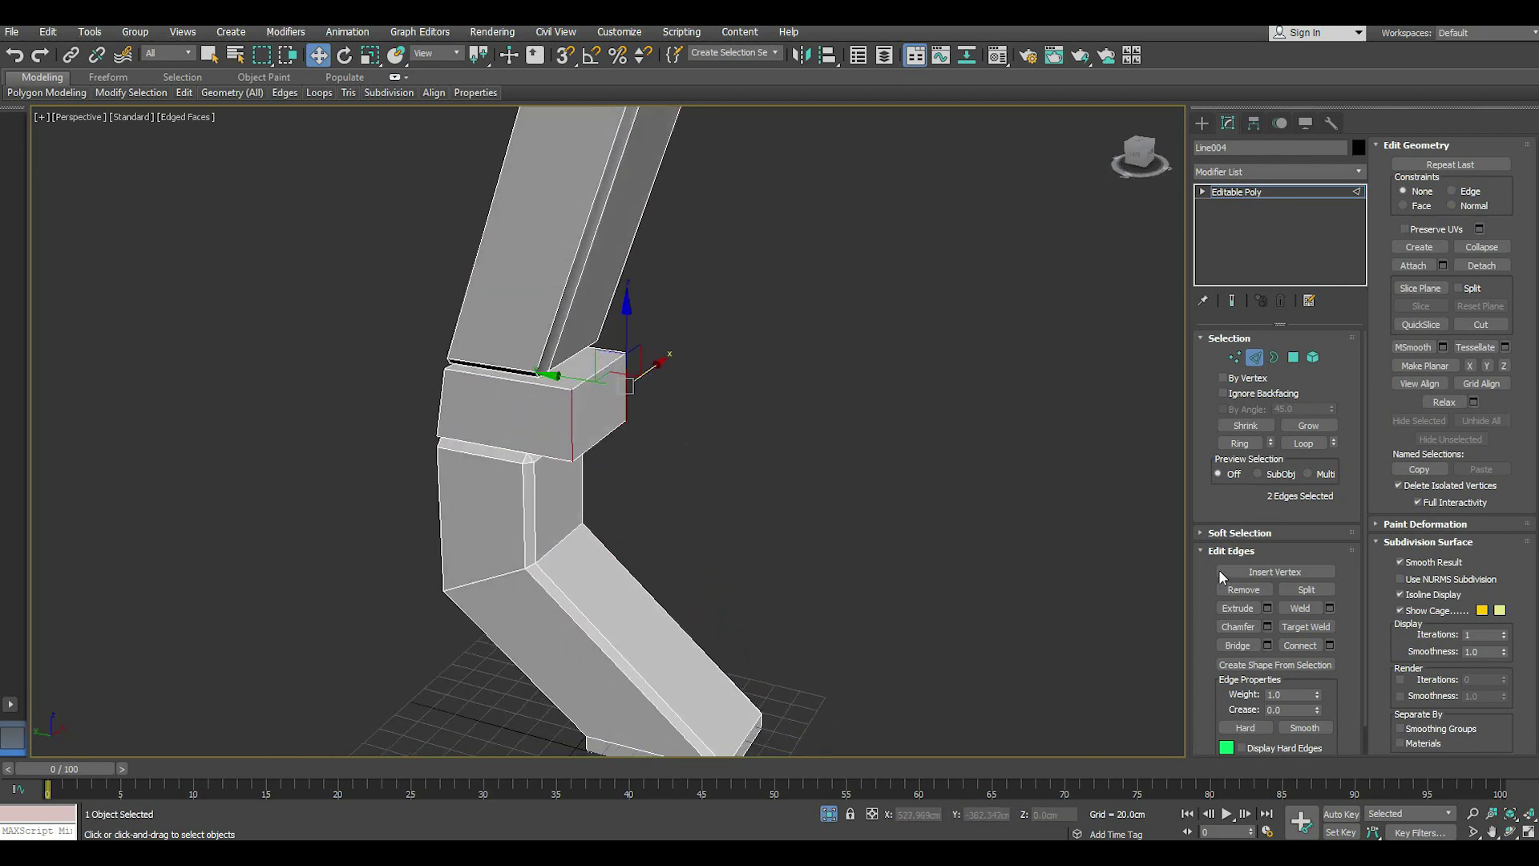
pyautogui.click(1266, 626)
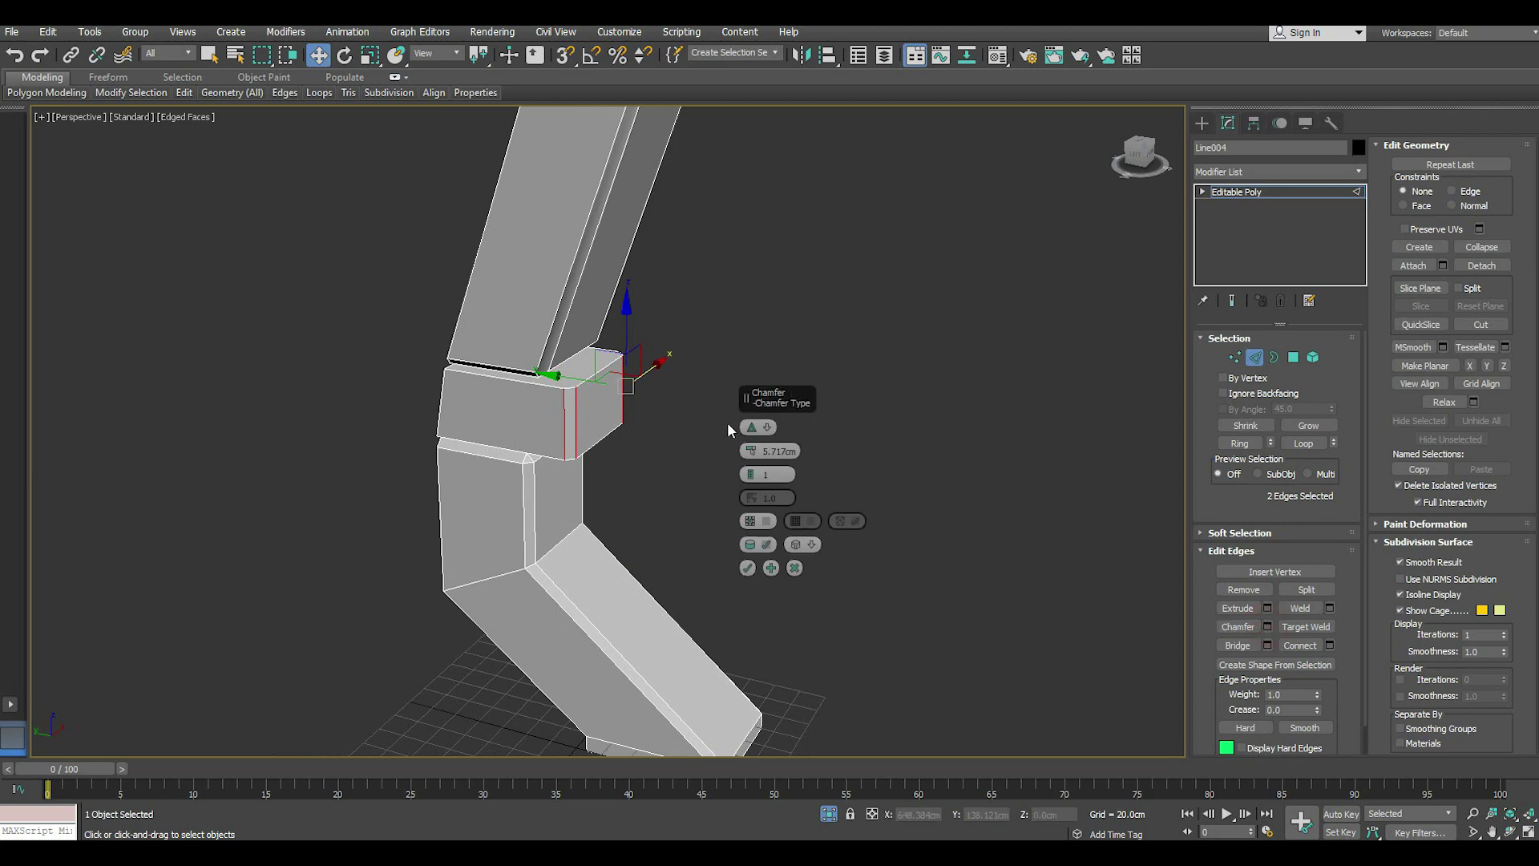
pyautogui.moveTo(760, 455); pyautogui.dragTo(749, 403)
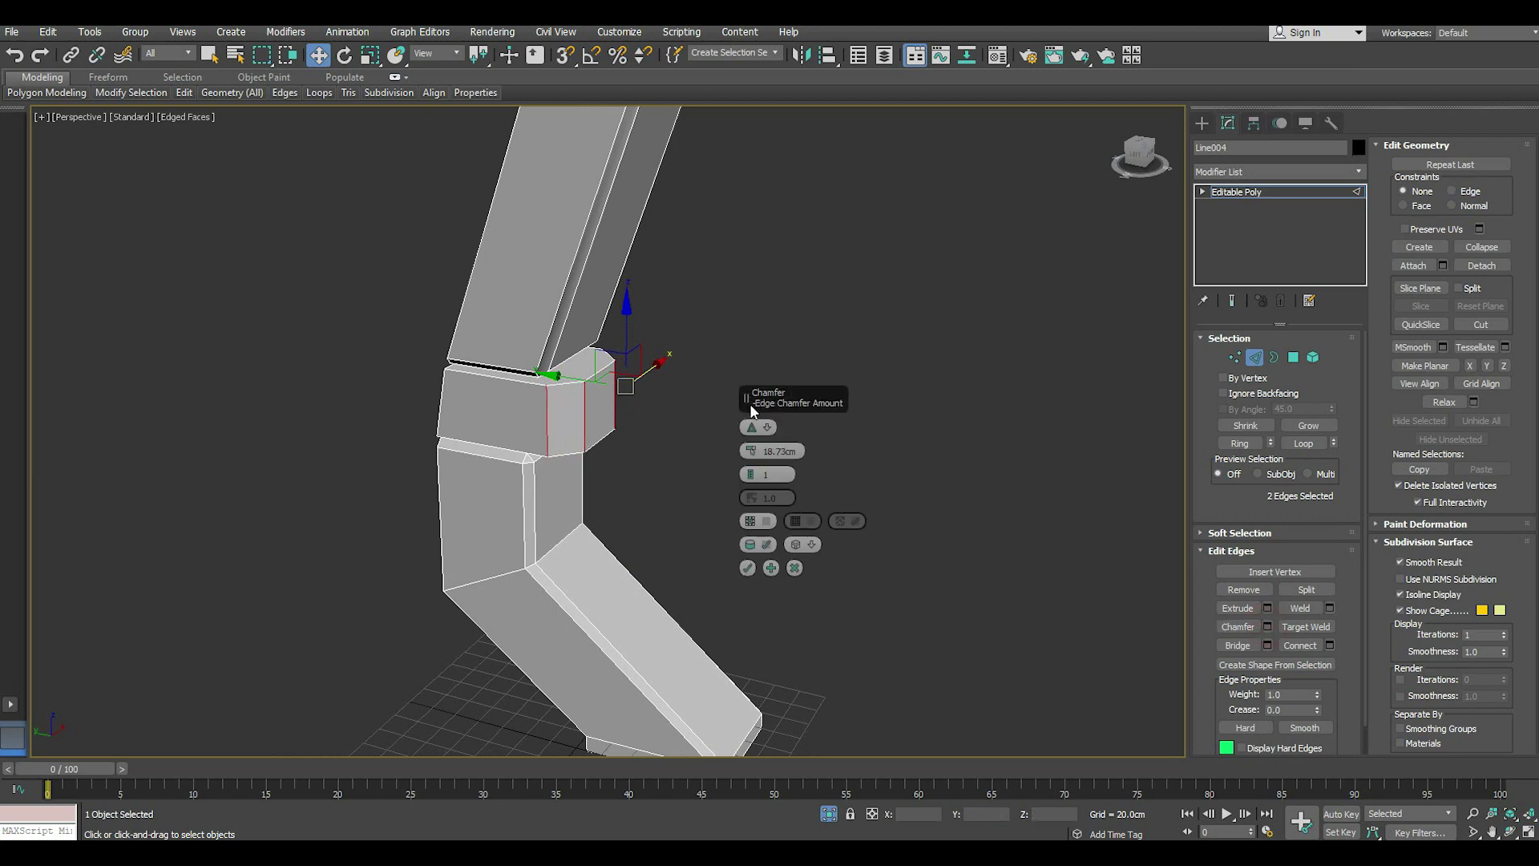
pyautogui.moveTo(684, 430)
pyautogui.keyDown('alt'); pyautogui.mouseDown(button='middle')
pyautogui.moveTo(738, 439)
pyautogui.moveTo(701, 459)
pyautogui.moveTo(690, 491)
pyautogui.moveTo(502, 412)
pyautogui.moveTo(514, 338)
pyautogui.moveTo(561, 379)
pyautogui.moveTo(657, 344)
pyautogui.moveTo(670, 425)
pyautogui.mouseUp(button='middle'); pyautogui.keyUp('alt')
pyautogui.scroll(2, 670, 425)
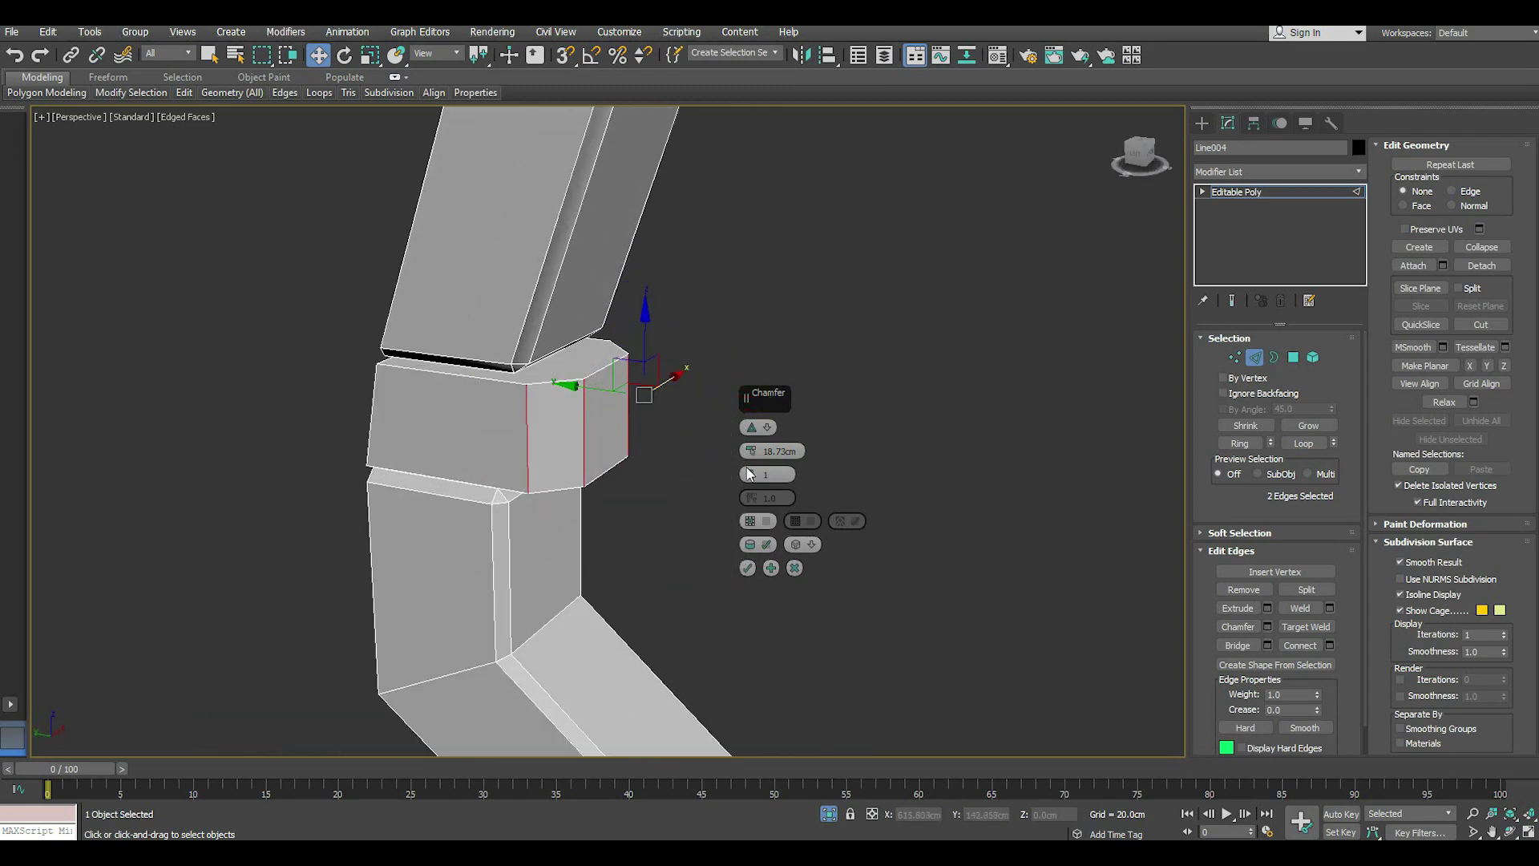
pyautogui.click(794, 568)
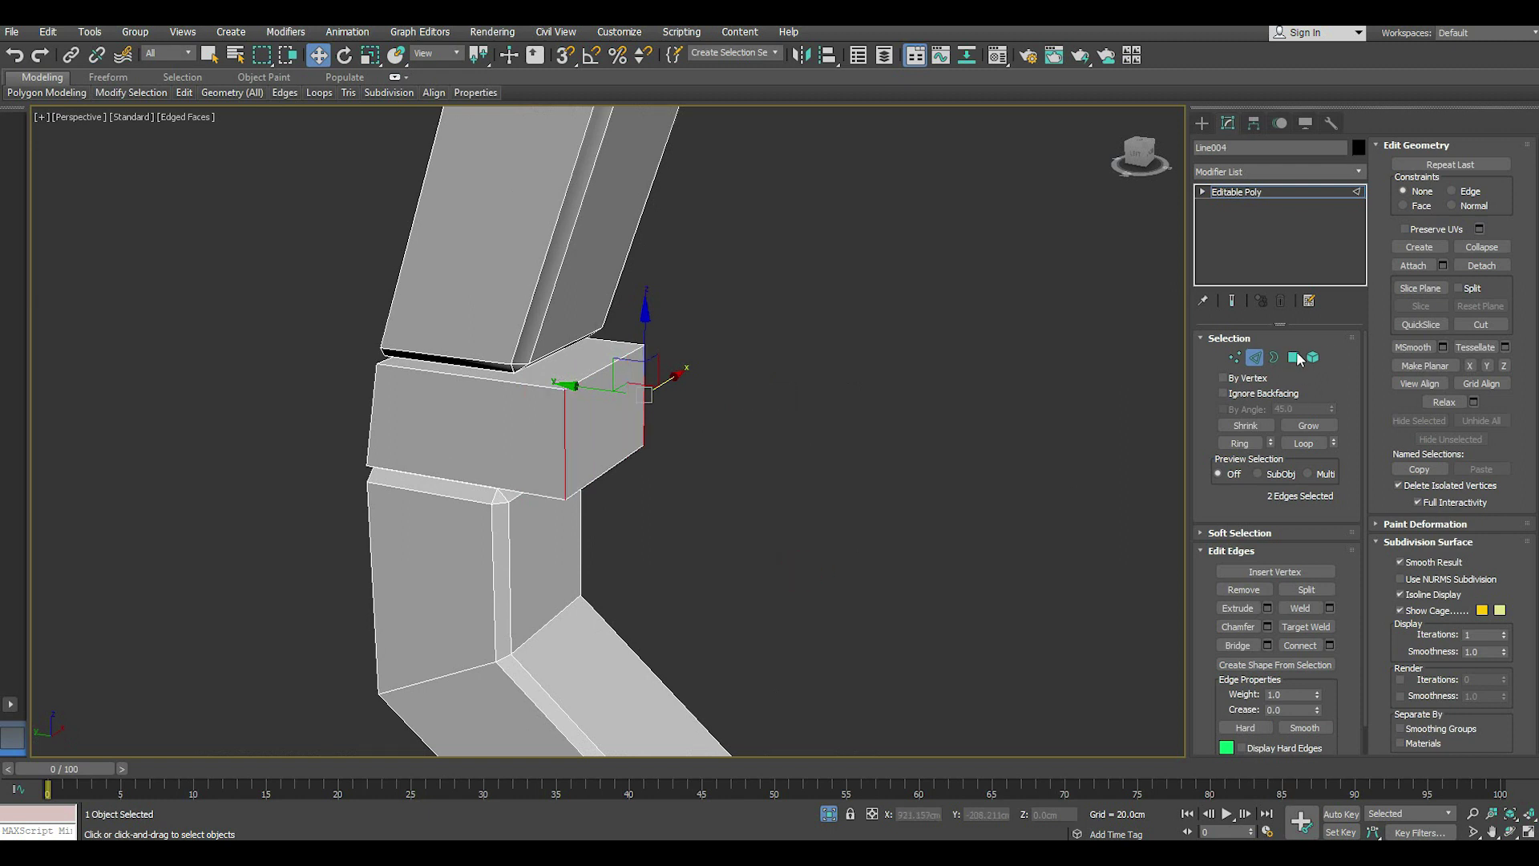
# - Select the knee block's front, top and bottom edges
pyautogui.keyDown('ctrl'); pyautogui.click(605, 367); pyautogui.keyUp('ctrl')
pyautogui.keyDown('ctrl'); pyautogui.click(595, 481); pyautogui.keyUp('ctrl')
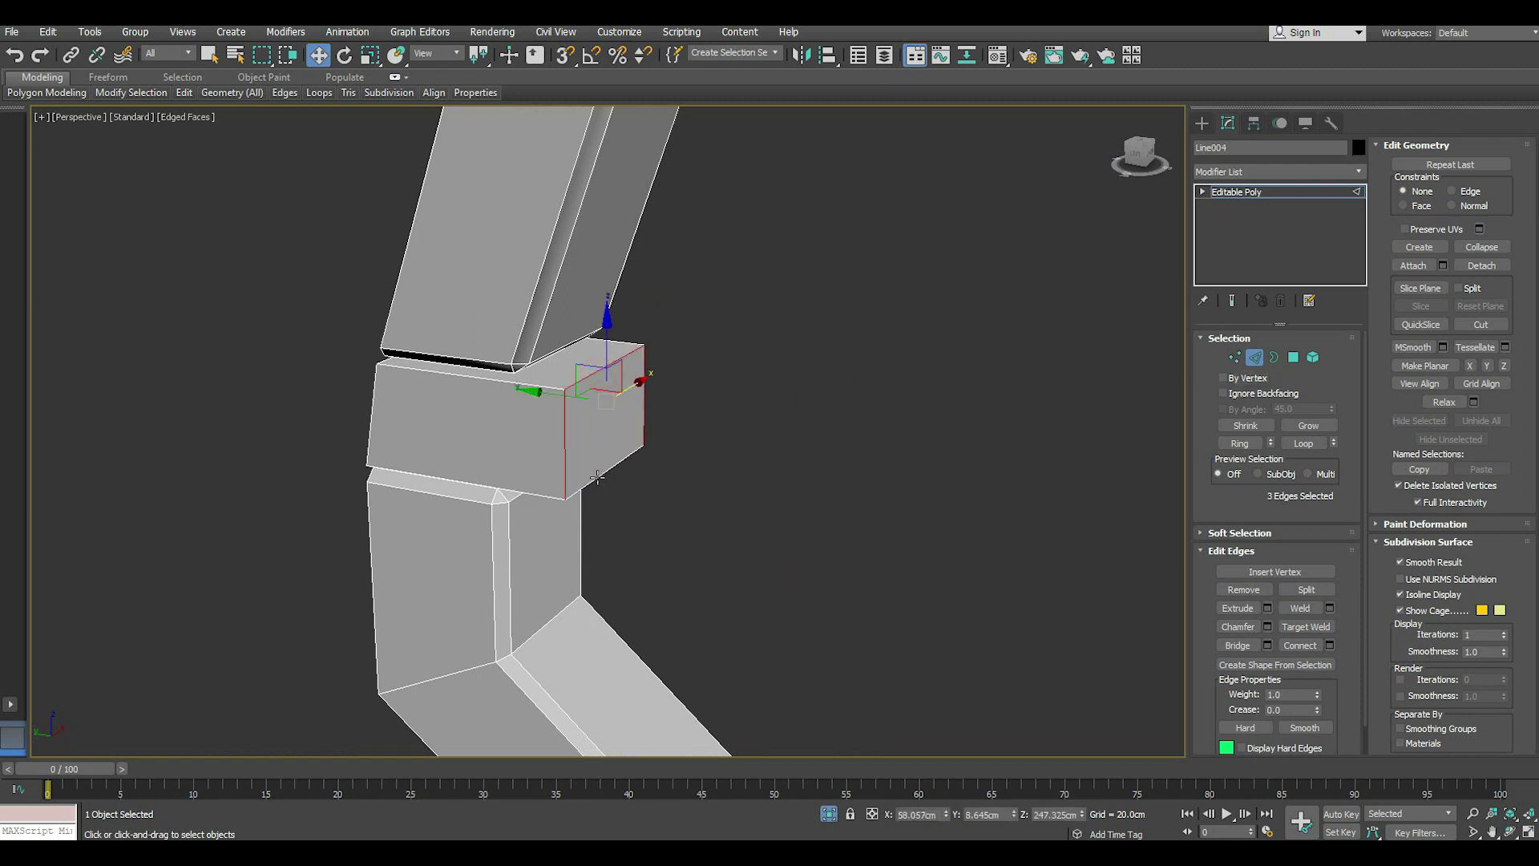
pyautogui.keyDown('ctrl'); pyautogui.click(541, 387); pyautogui.keyUp('ctrl')
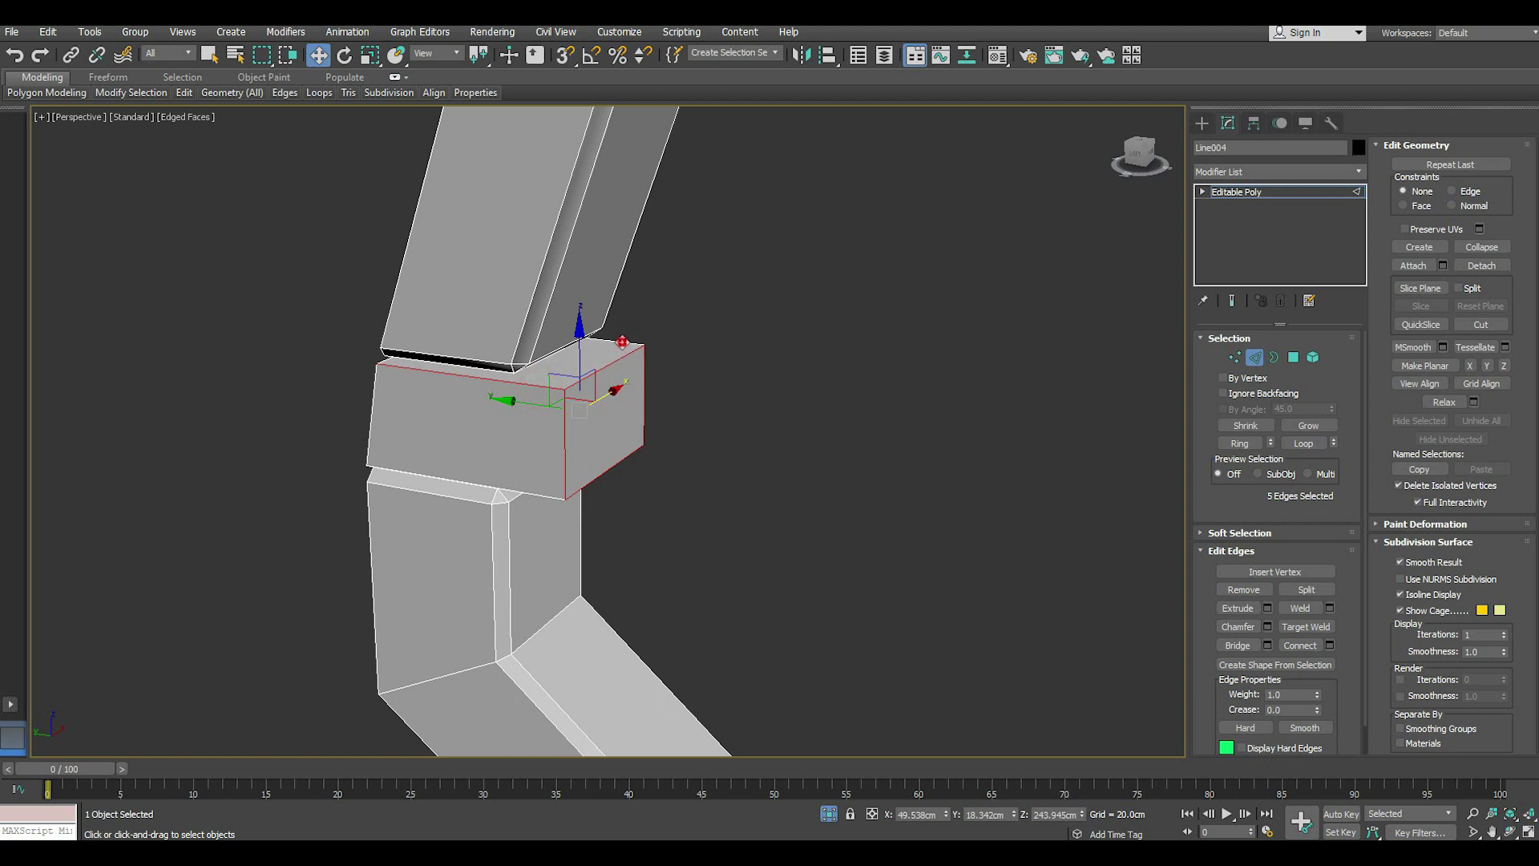
pyautogui.keyDown('ctrl'); pyautogui.click(621, 345); pyautogui.keyUp('ctrl')
pyautogui.keyDown('ctrl'); pyautogui.click(553, 497); pyautogui.keyUp('ctrl')
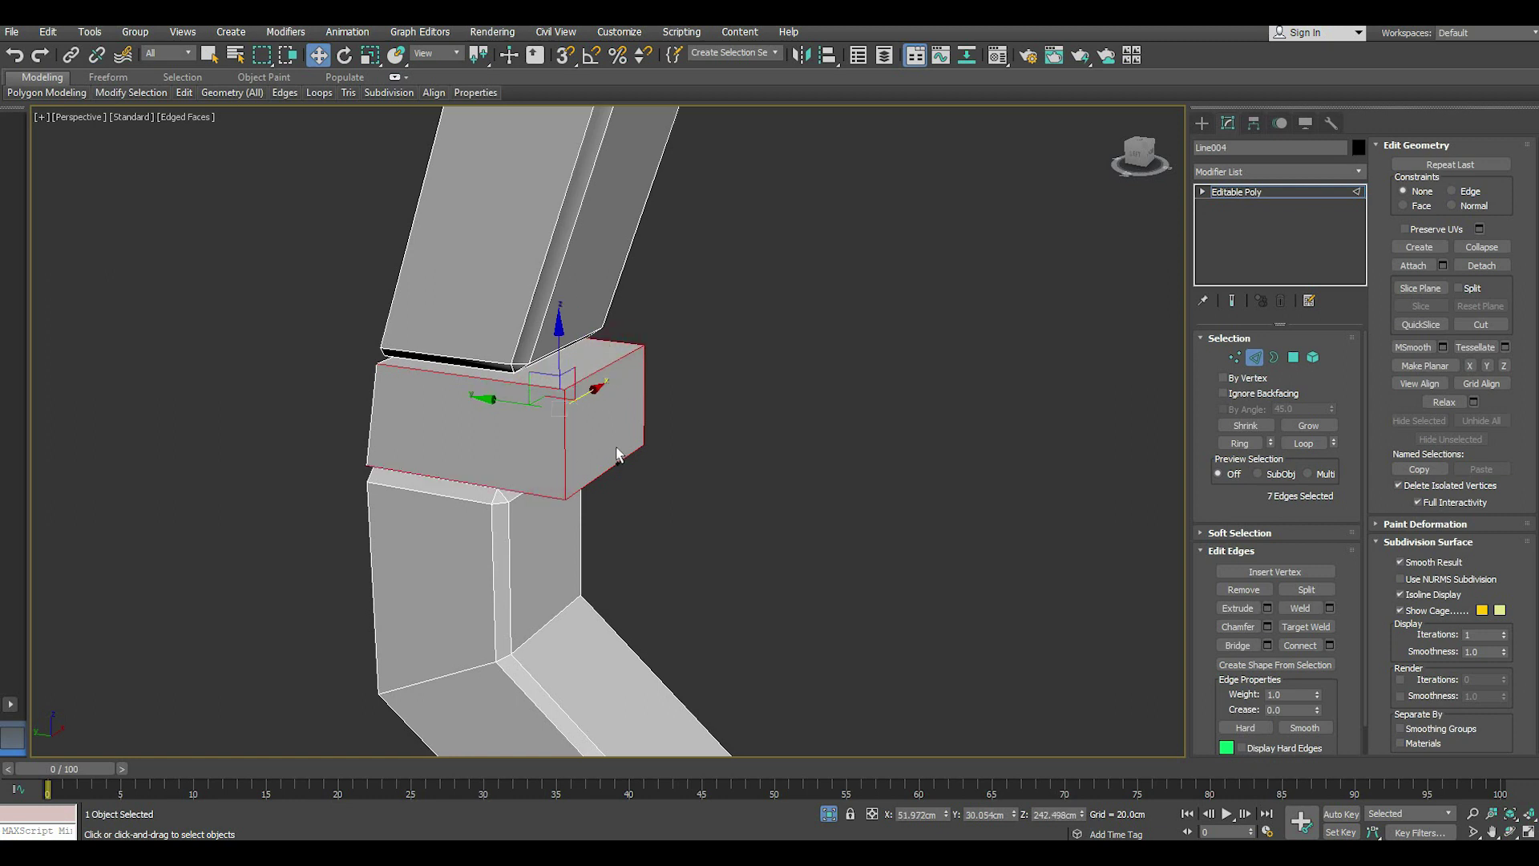
pyautogui.keyDown('ctrl'); pyautogui.click(625, 448); pyautogui.keyUp('ctrl')
pyautogui.keyDown('alt'); pyautogui.moveTo(633, 444); pyautogui.dragTo(574, 443, button='middle'); pyautogui.keyUp('alt')
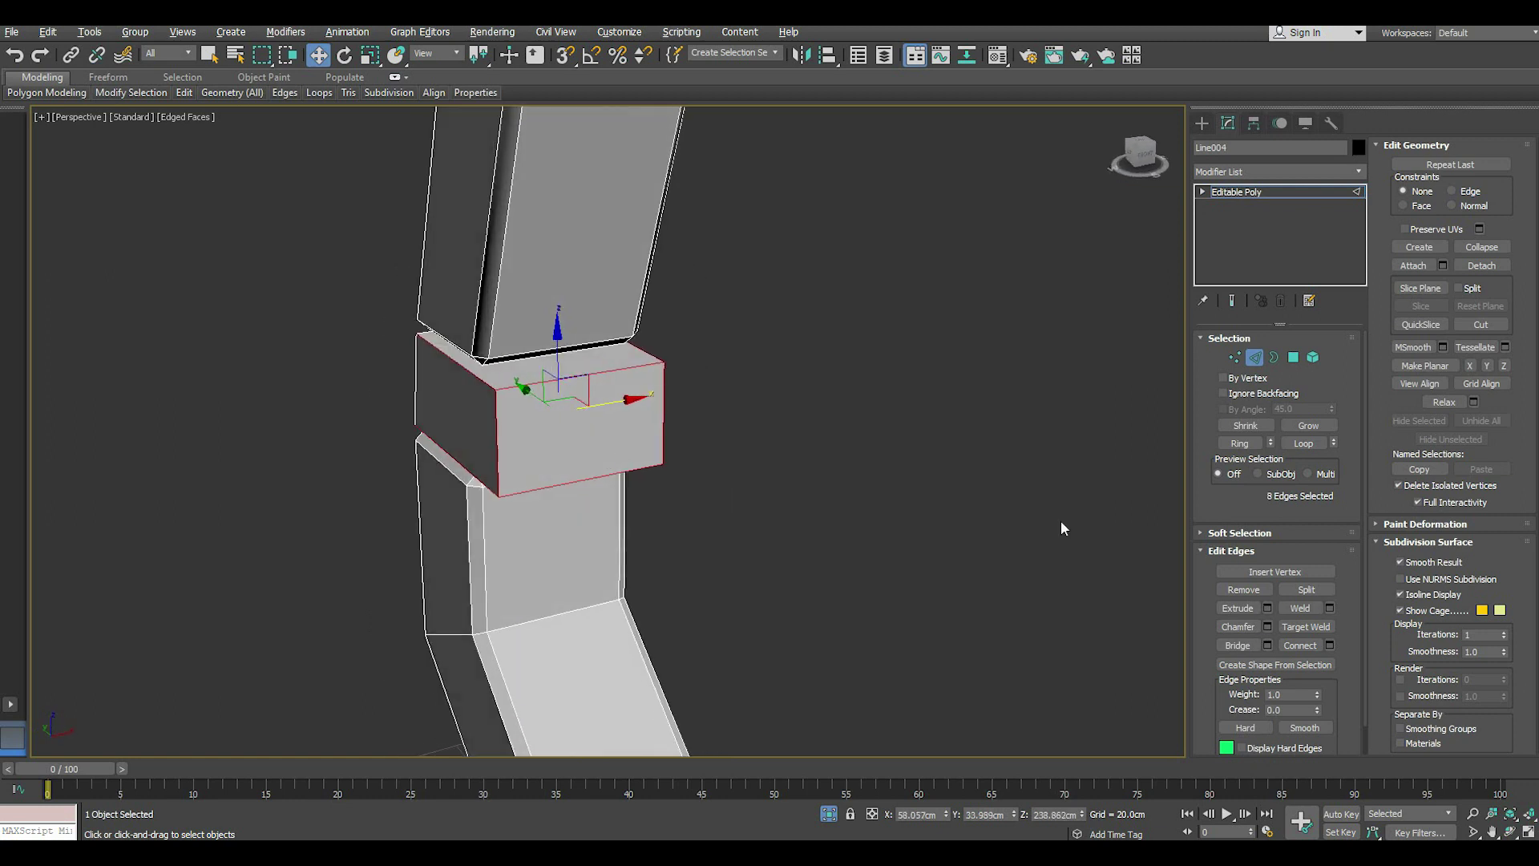
# - Preview a 5.484 cm chamfer on the block edges, then cancel it
pyautogui.click(1267, 627)
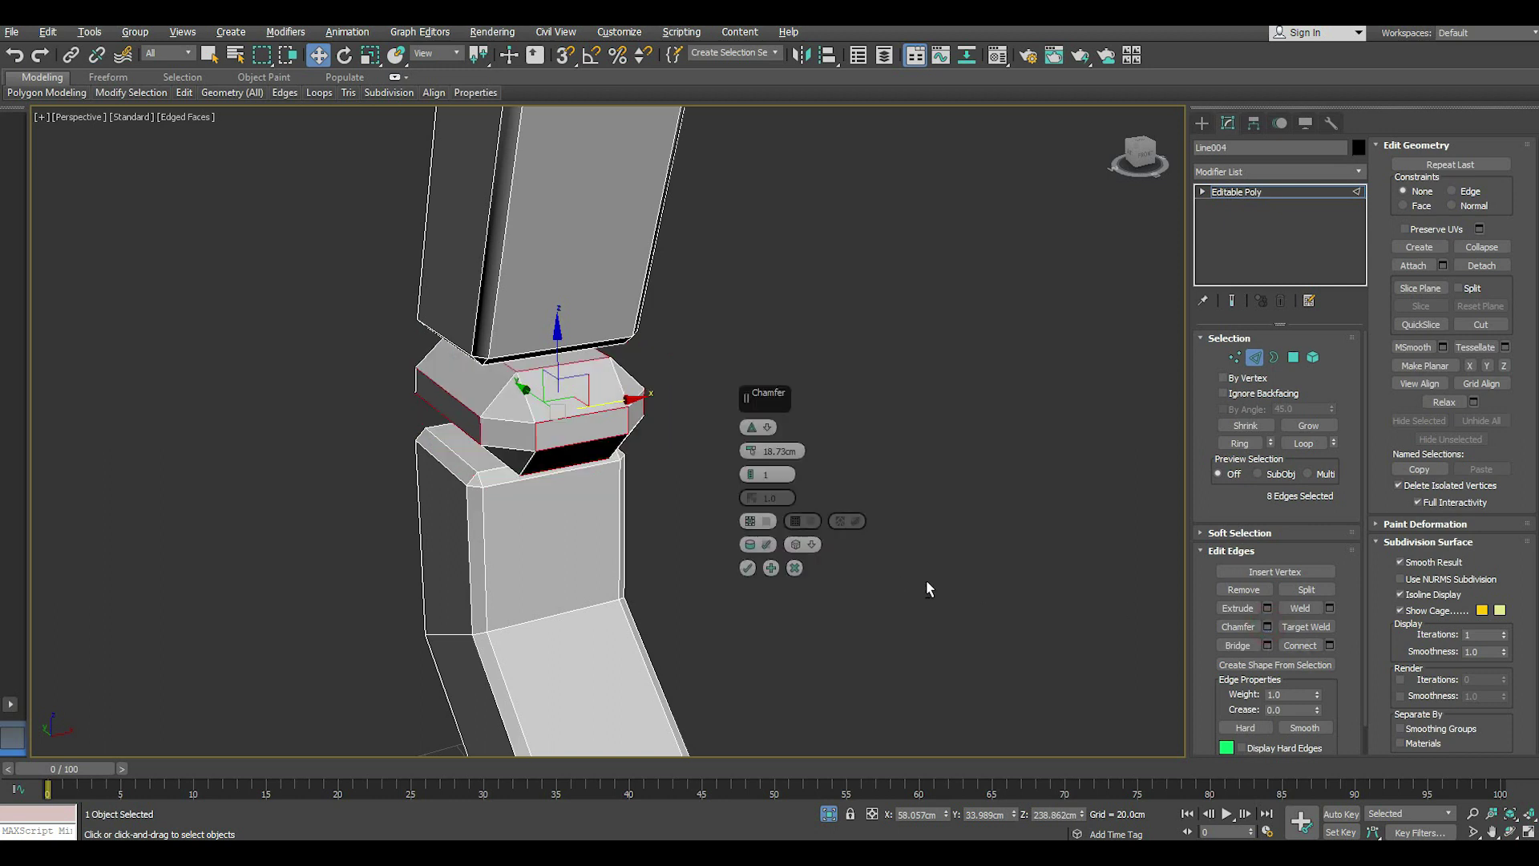
pyautogui.moveTo(757, 451); pyautogui.dragTo(773, 499)
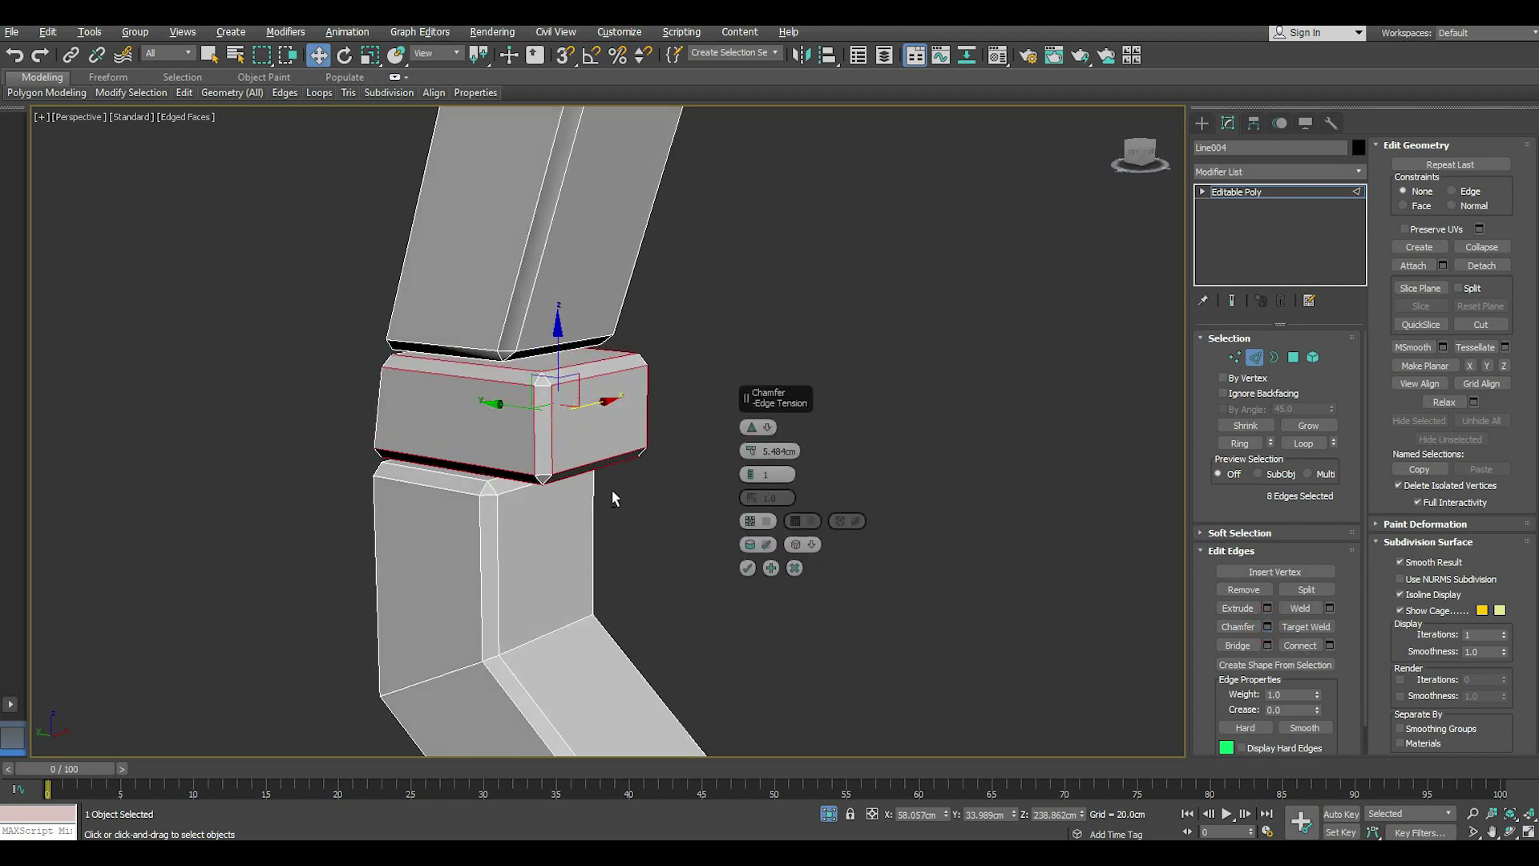
pyautogui.moveTo(612, 489)
pyautogui.keyDown('alt'); pyautogui.mouseDown(button='middle')
pyautogui.moveTo(681, 501)
pyautogui.moveTo(670, 492)
pyautogui.moveTo(689, 513)
pyautogui.mouseUp(button='middle'); pyautogui.keyUp('alt')
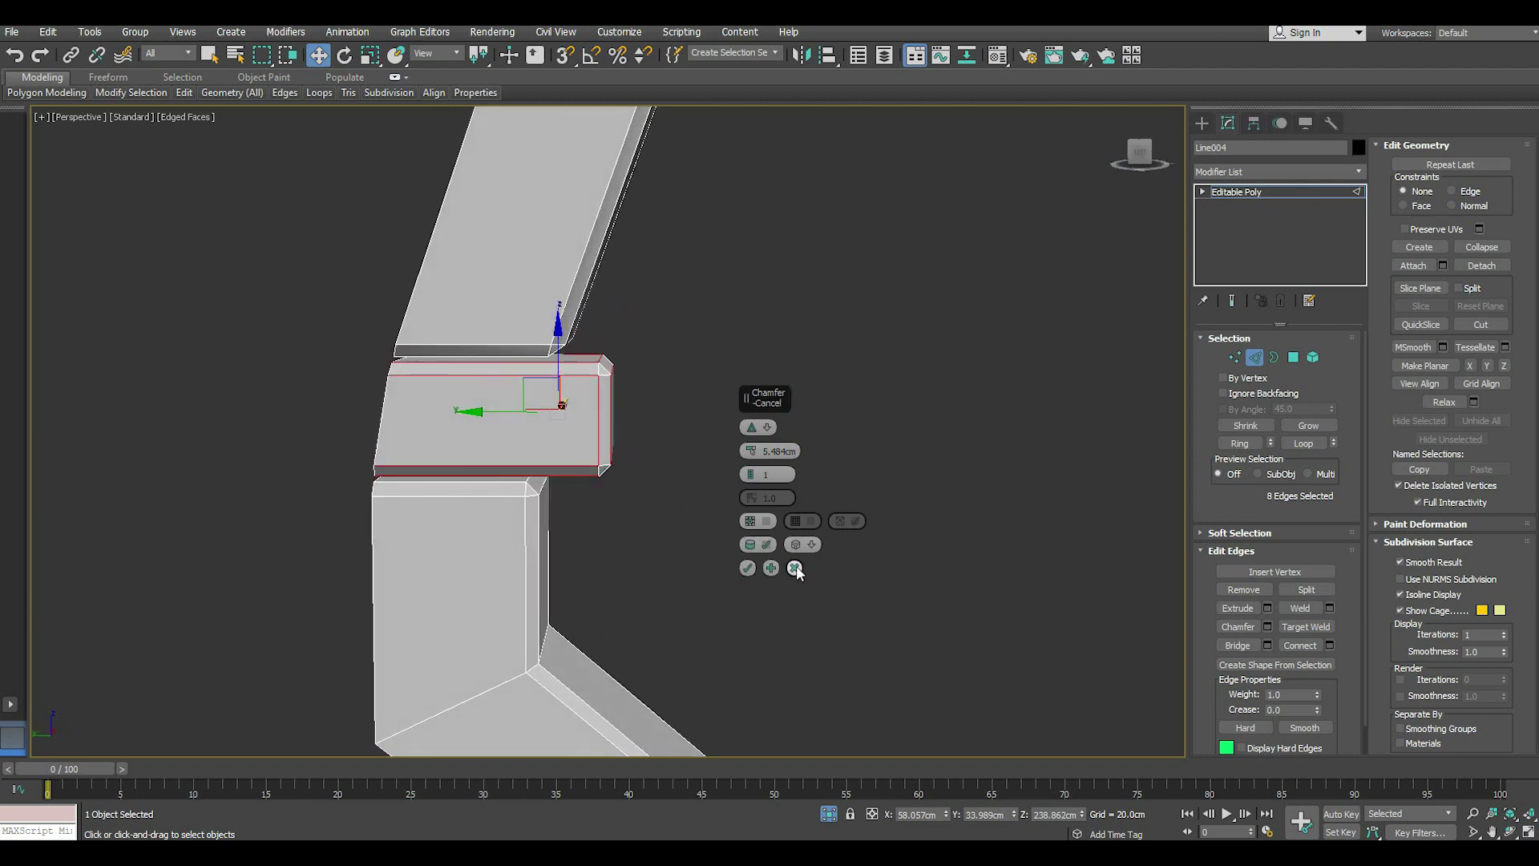
pyautogui.click(796, 568)
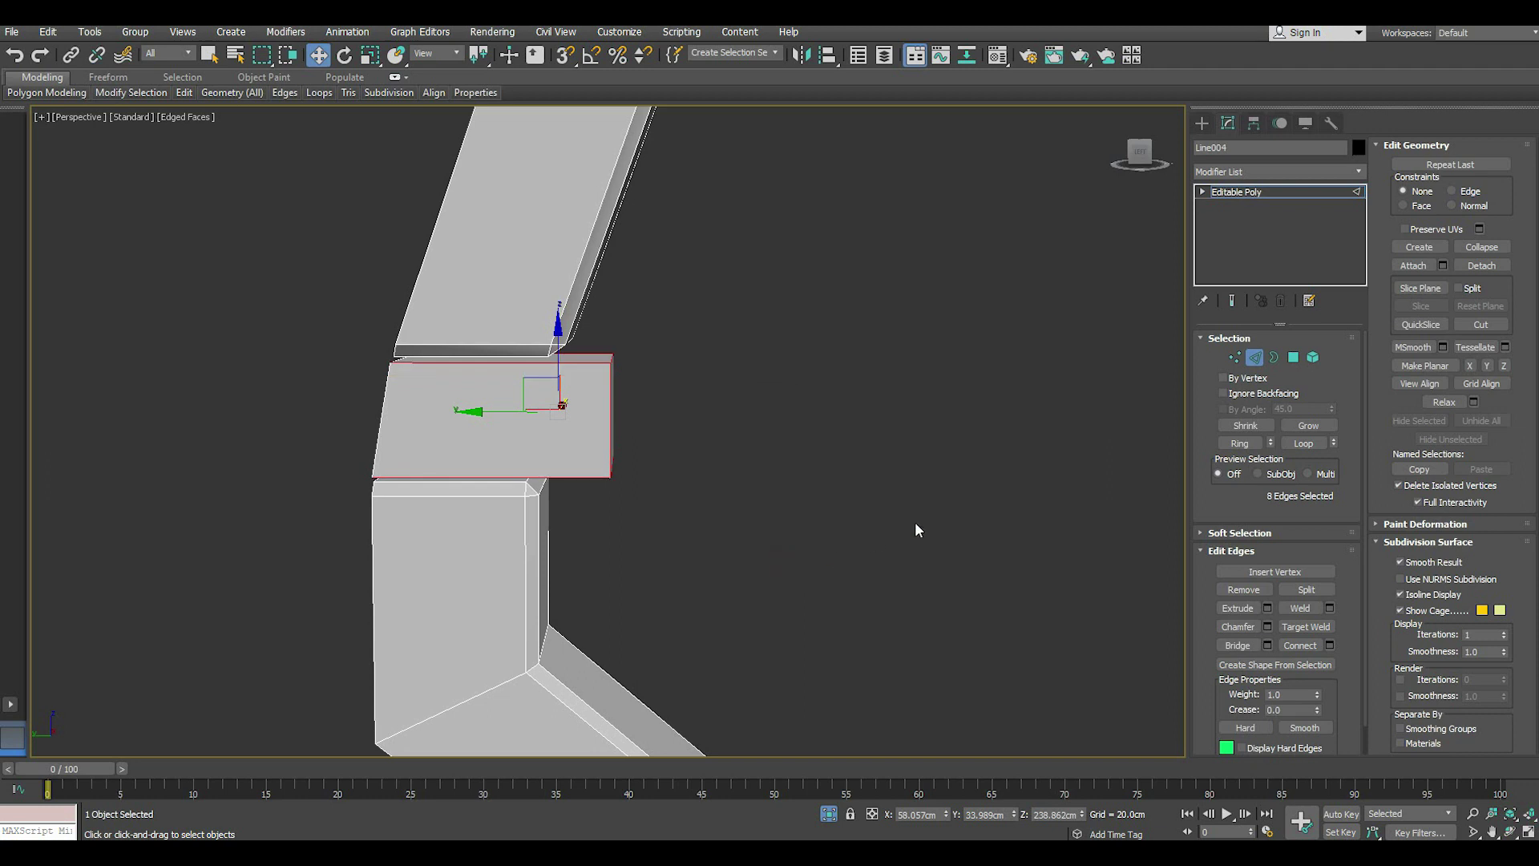
# - In Polygon mode, slide the knee block's end face inward
pyautogui.press('4')
pyautogui.keyDown('alt'); pyautogui.moveTo(609, 416); pyautogui.dragTo(571, 429, button='middle'); pyautogui.keyUp('alt')
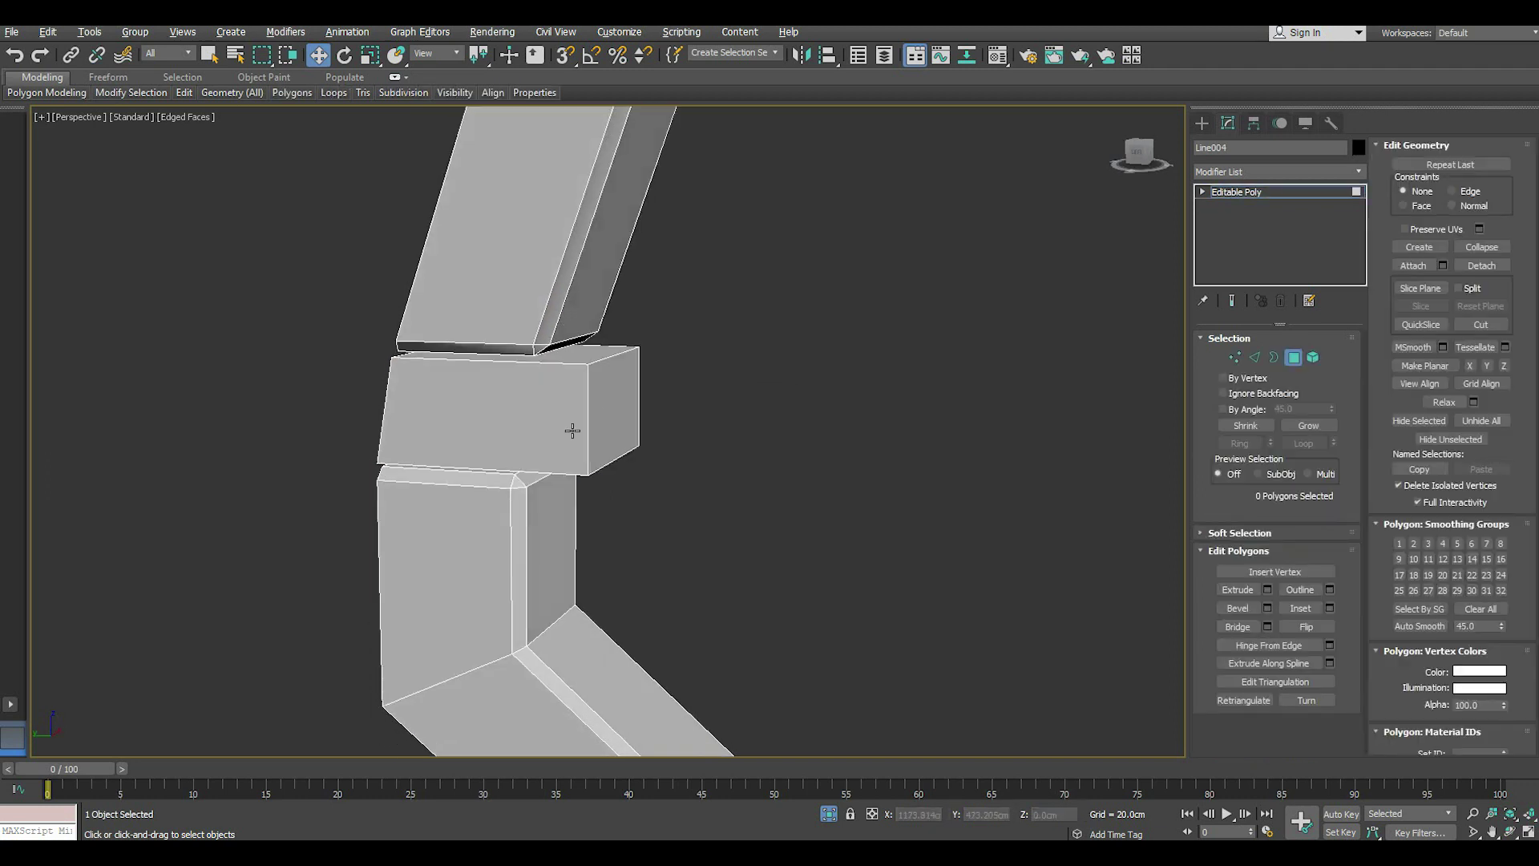
pyautogui.click(605, 415)
pyautogui.moveTo(532, 403); pyautogui.dragTo(491, 399)
pyautogui.keyDown('alt'); pyautogui.moveTo(636, 419); pyautogui.dragTo(666, 418, button='middle'); pyautogui.keyUp('alt')
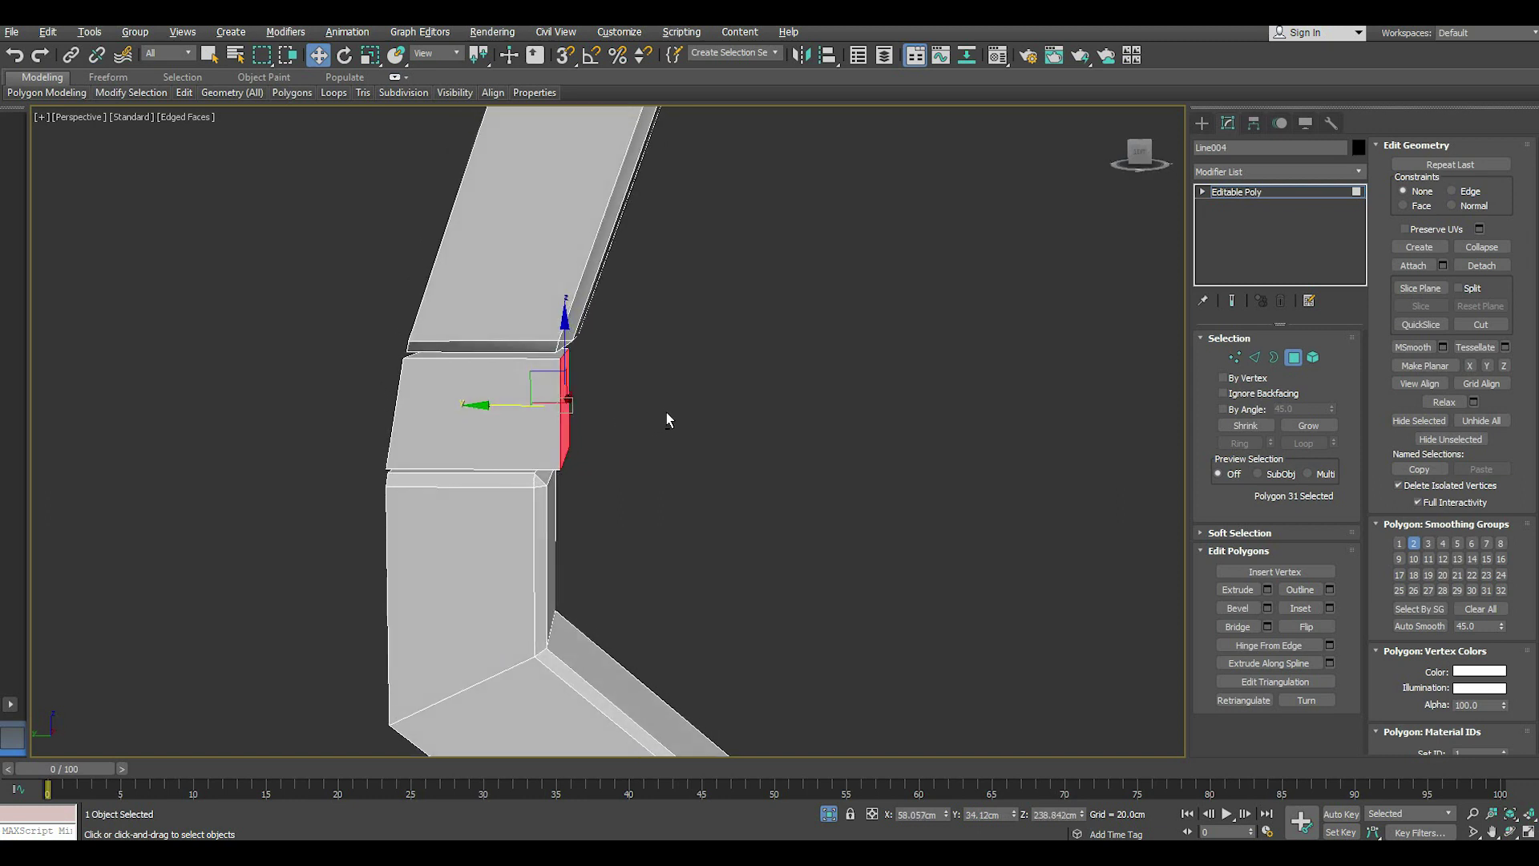
# - Chamfer the block's eight edges at 5.484 cm, then exit Edge mode and deselect the leg
pyautogui.click(1257, 359)
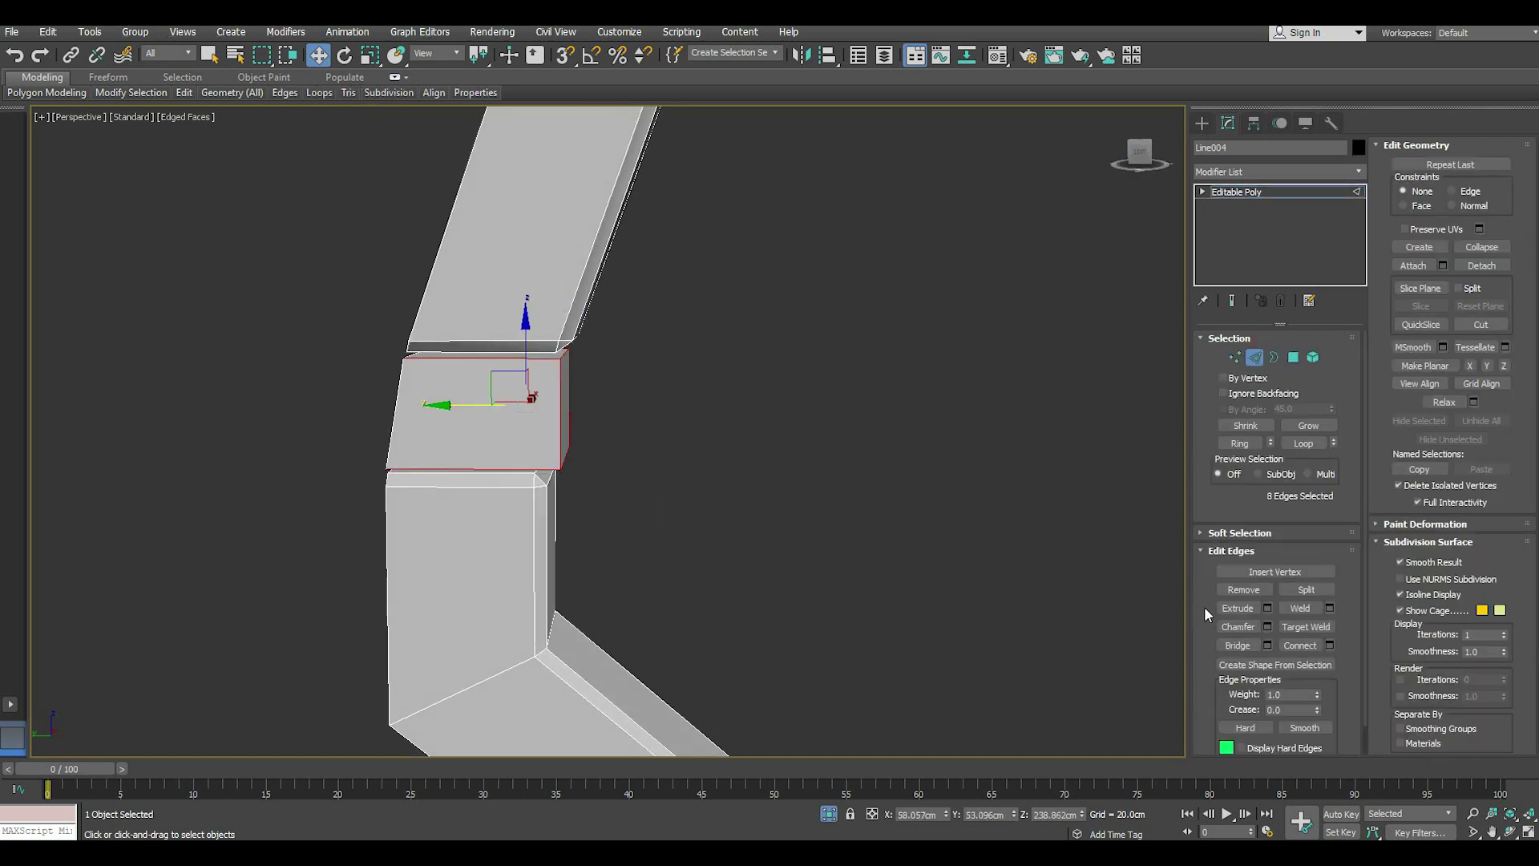
pyautogui.click(1267, 627)
pyautogui.moveTo(973, 574)
pyautogui.keyDown('alt'); pyautogui.mouseDown(button='middle')
pyautogui.moveTo(935, 574)
pyautogui.moveTo(900, 544)
pyautogui.moveTo(756, 582)
pyautogui.mouseUp(button='middle'); pyautogui.keyUp('alt')
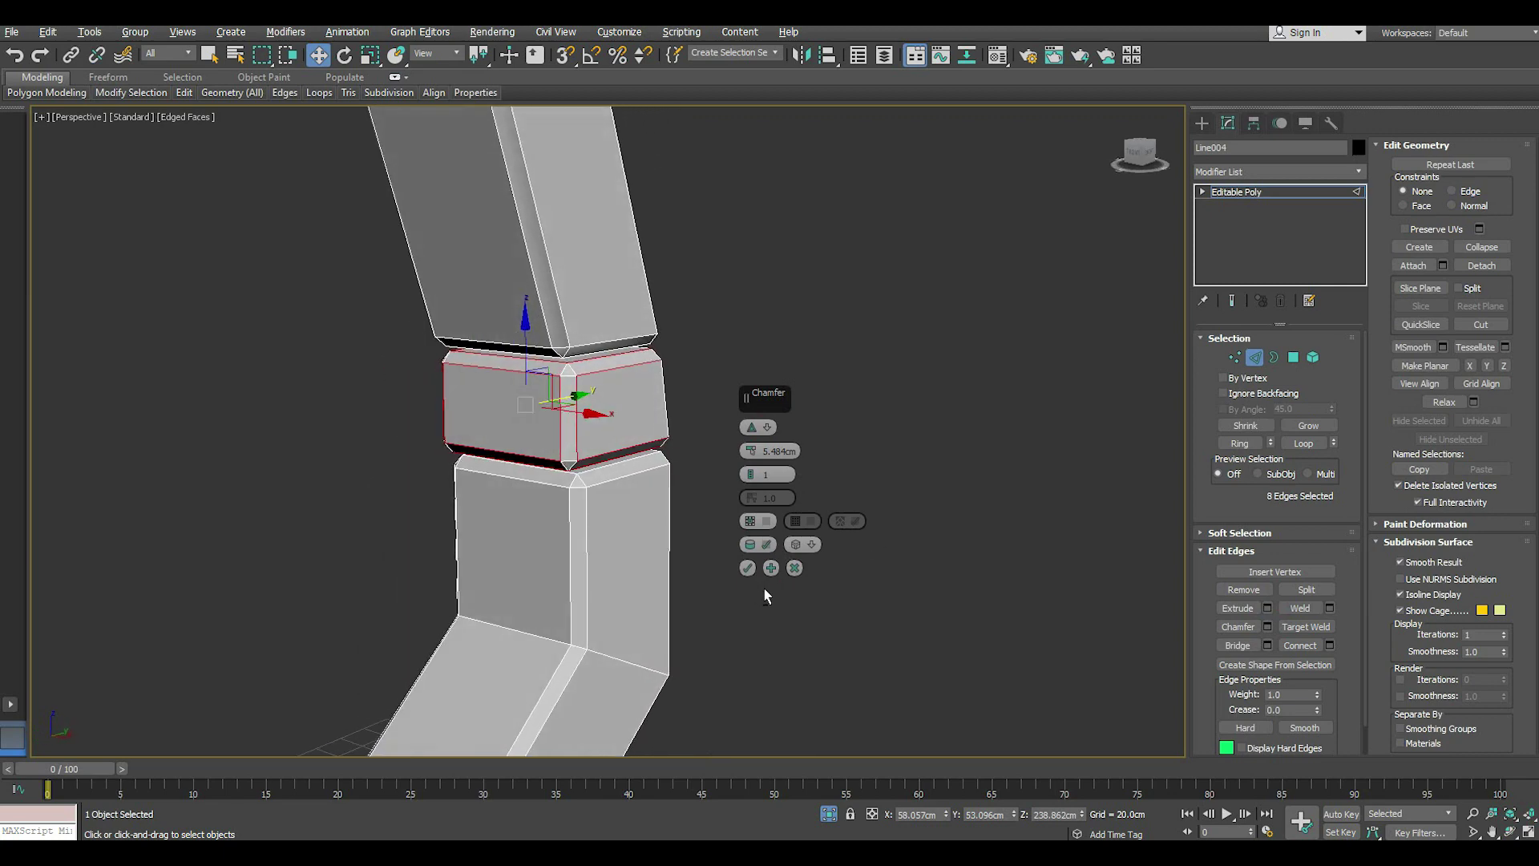
pyautogui.click(754, 571)
pyautogui.scroll(-5, 748, 542)
pyautogui.scroll(-5, 745, 547)
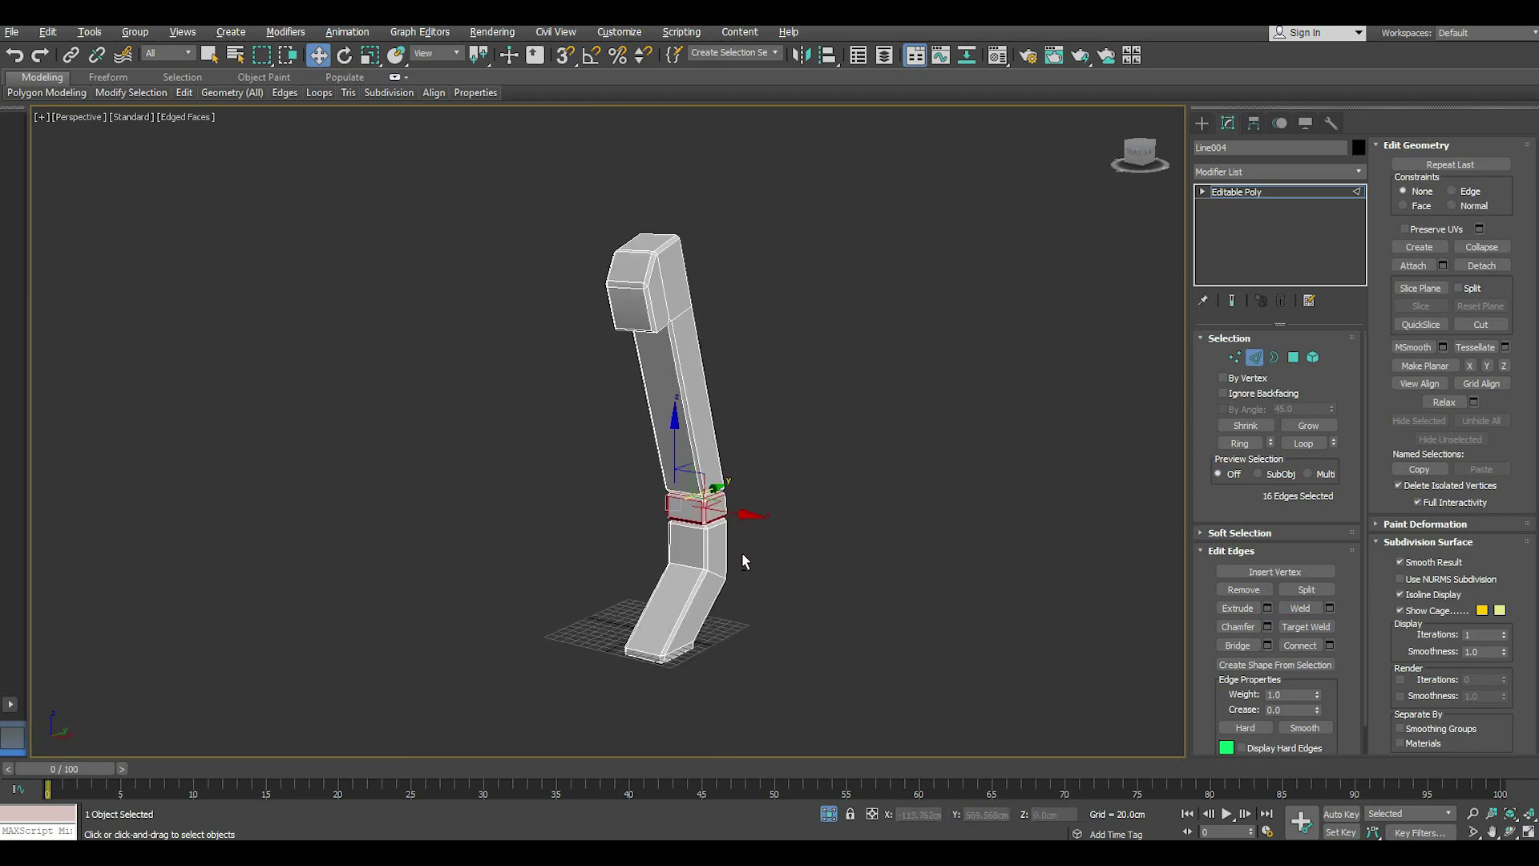
pyautogui.keyDown('alt'); pyautogui.moveTo(743, 551); pyautogui.dragTo(894, 542, button='middle'); pyautogui.keyUp('alt')
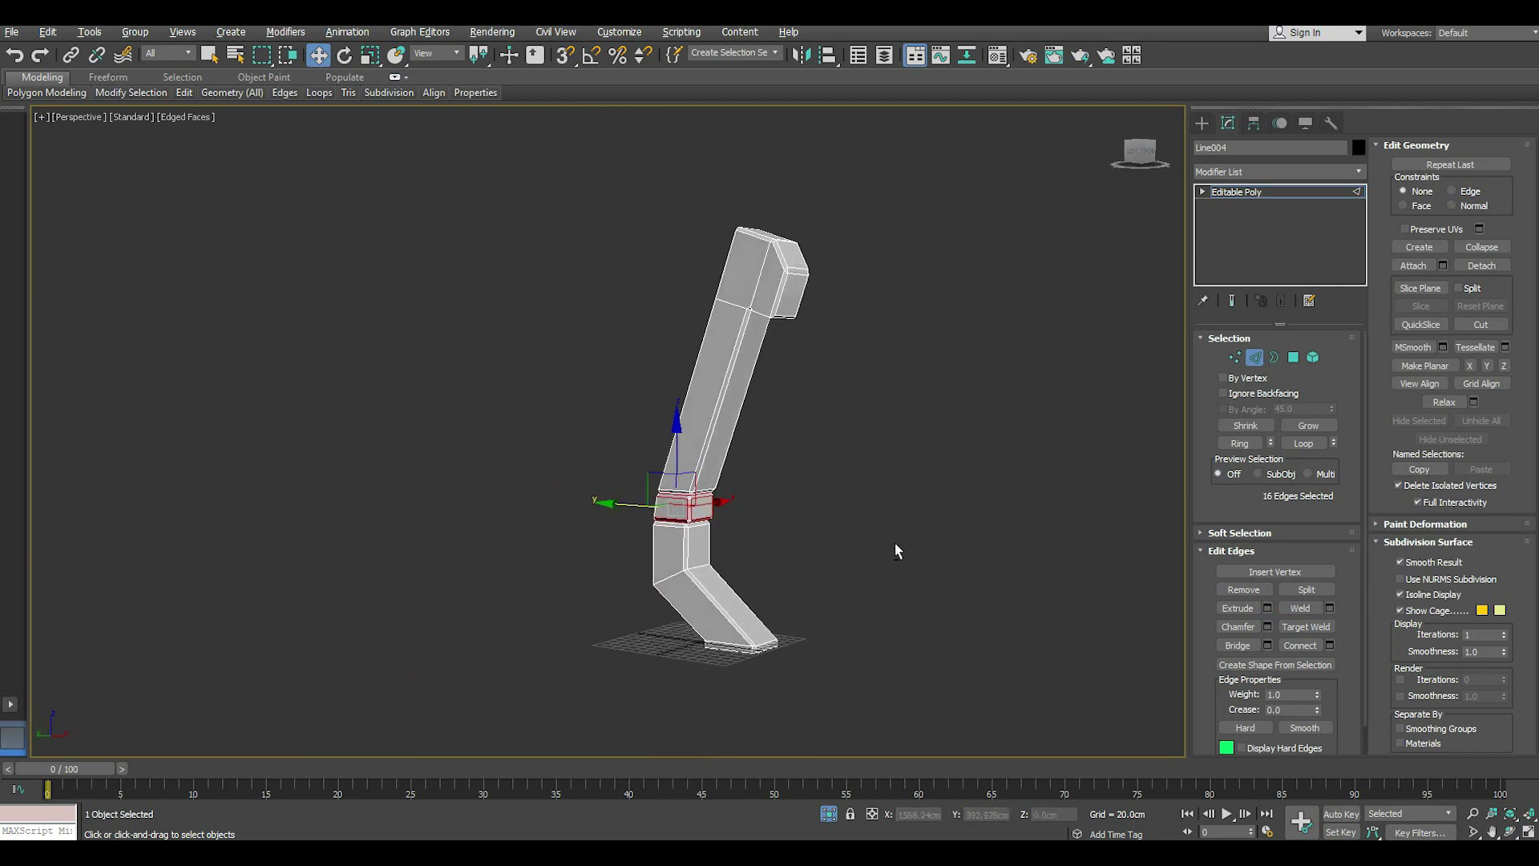
pyautogui.click(1272, 193)
pyautogui.click(849, 513)
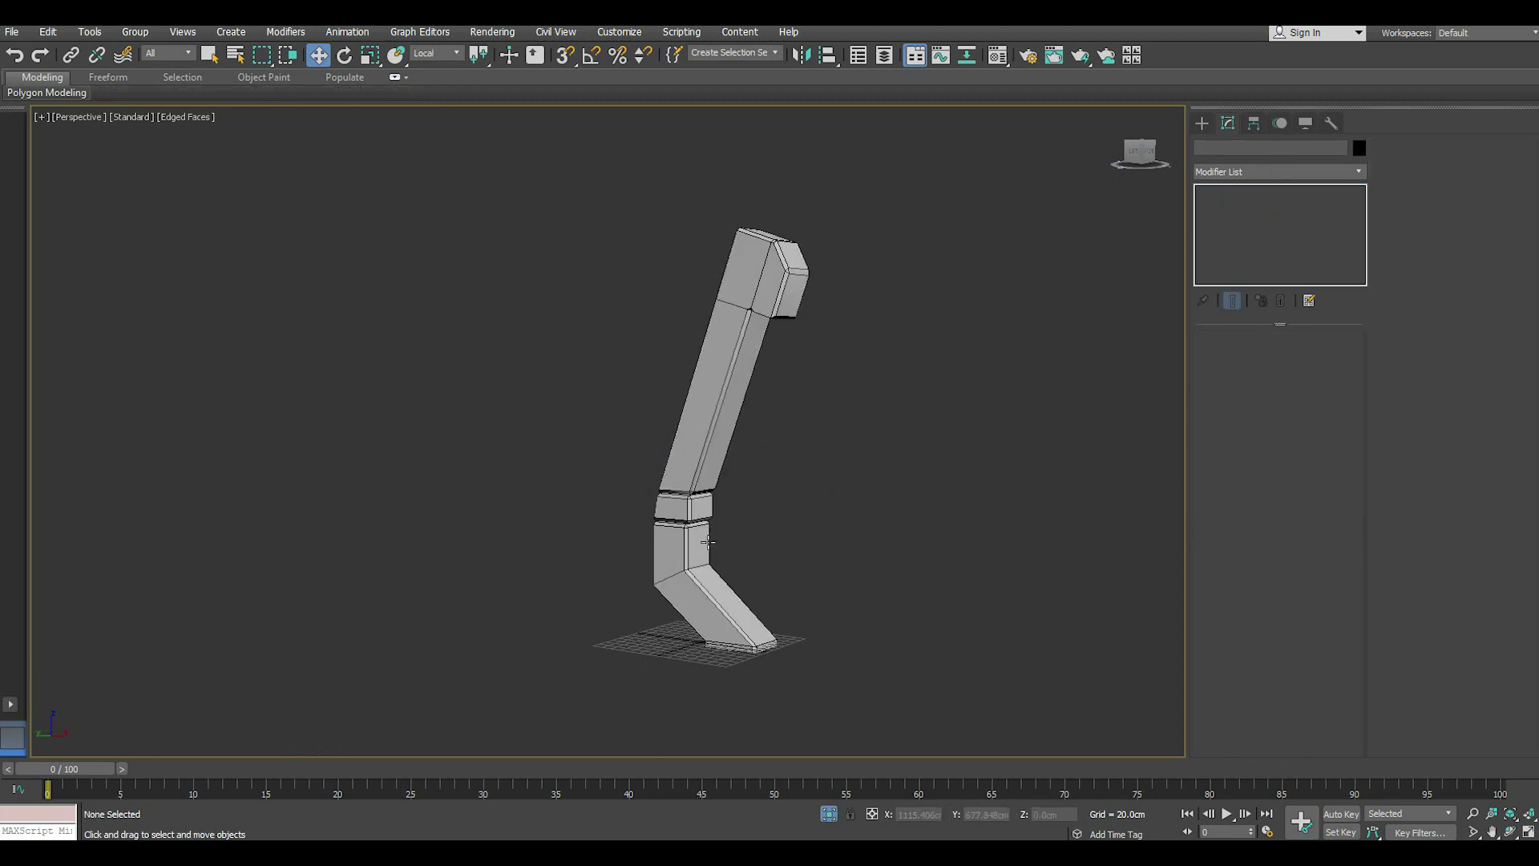